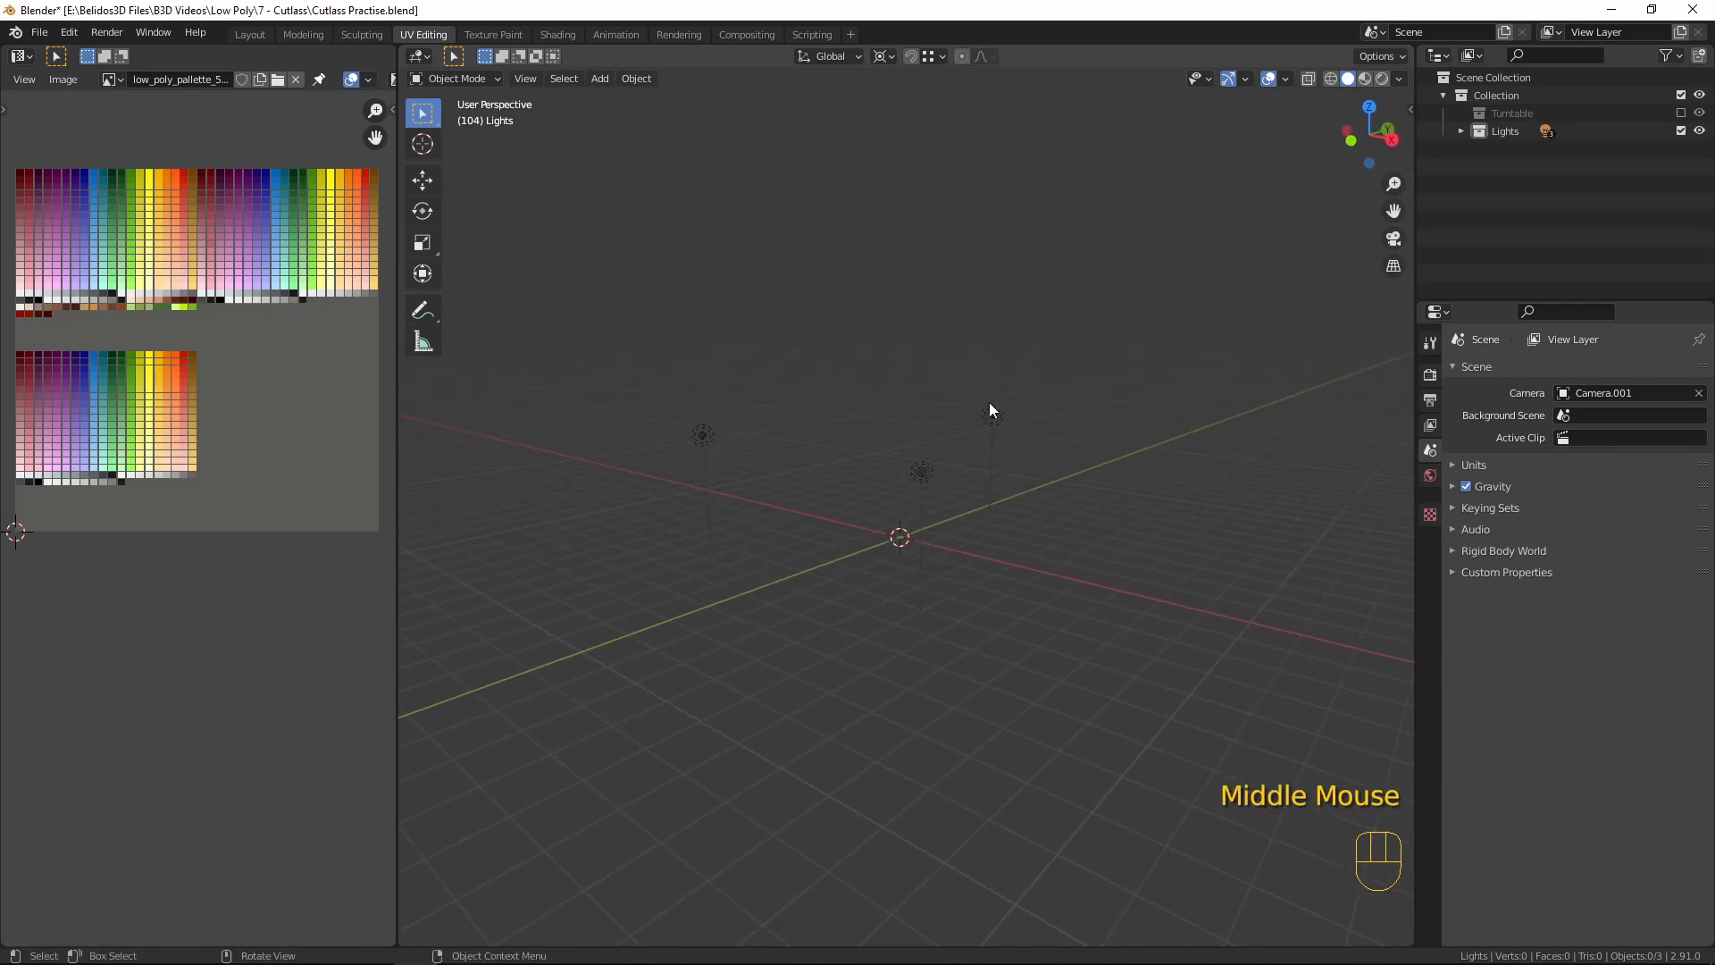
pyautogui.moveTo(778, 404); pyautogui.dragTo(824, 405, button='middle')
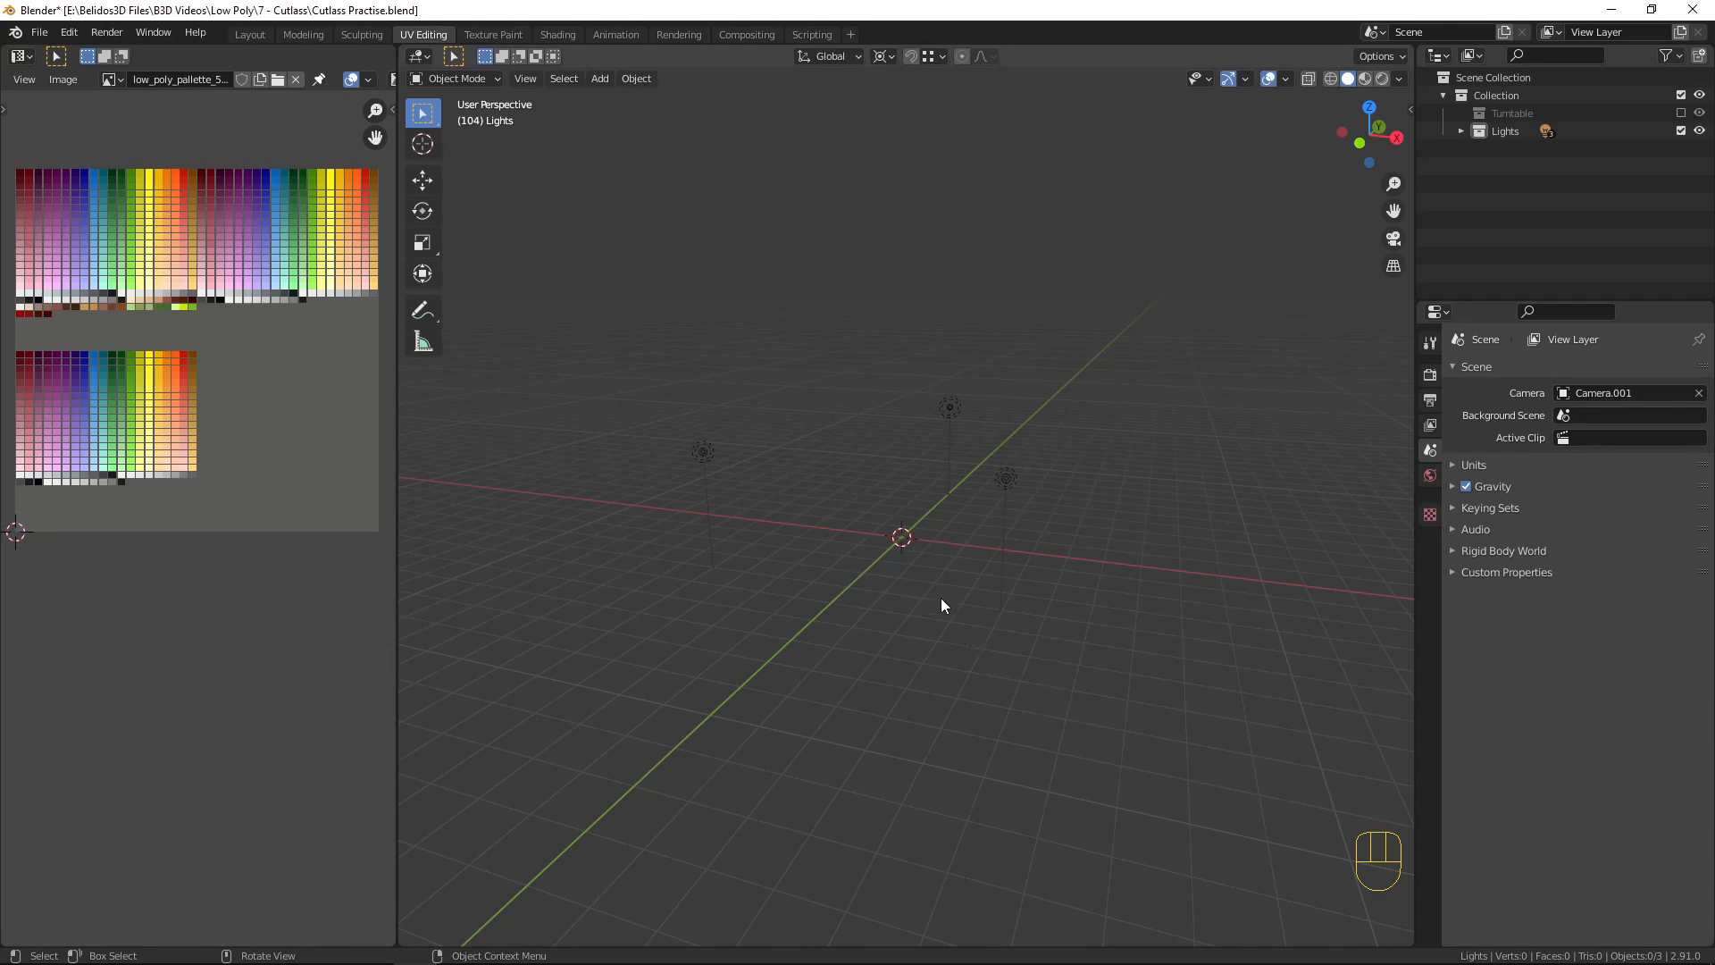
pyautogui.moveTo(938, 606); pyautogui.dragTo(901, 547, button='middle')
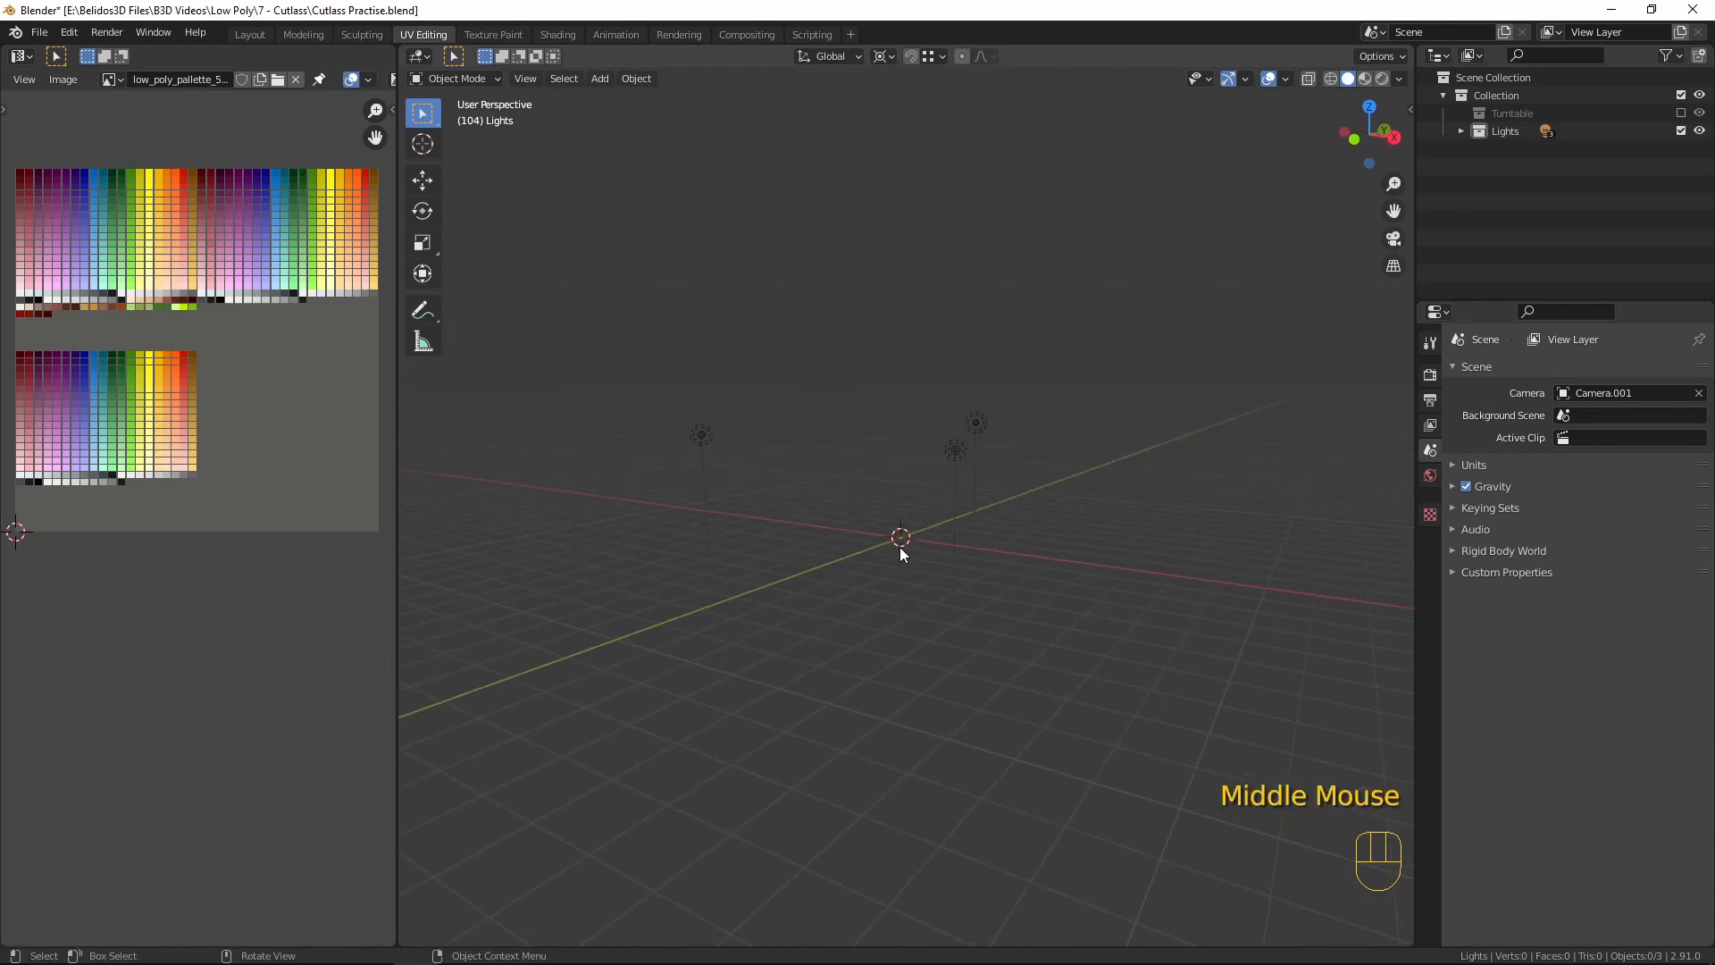
pyautogui.moveTo(793, 488); pyautogui.dragTo(879, 559)
pyautogui.moveTo(1085, 517); pyautogui.dragTo(1124, 534, button='middle')
# - Load cutlass wireframe.png as a reference image aligned to the front orthographic view
pyautogui.press('1')
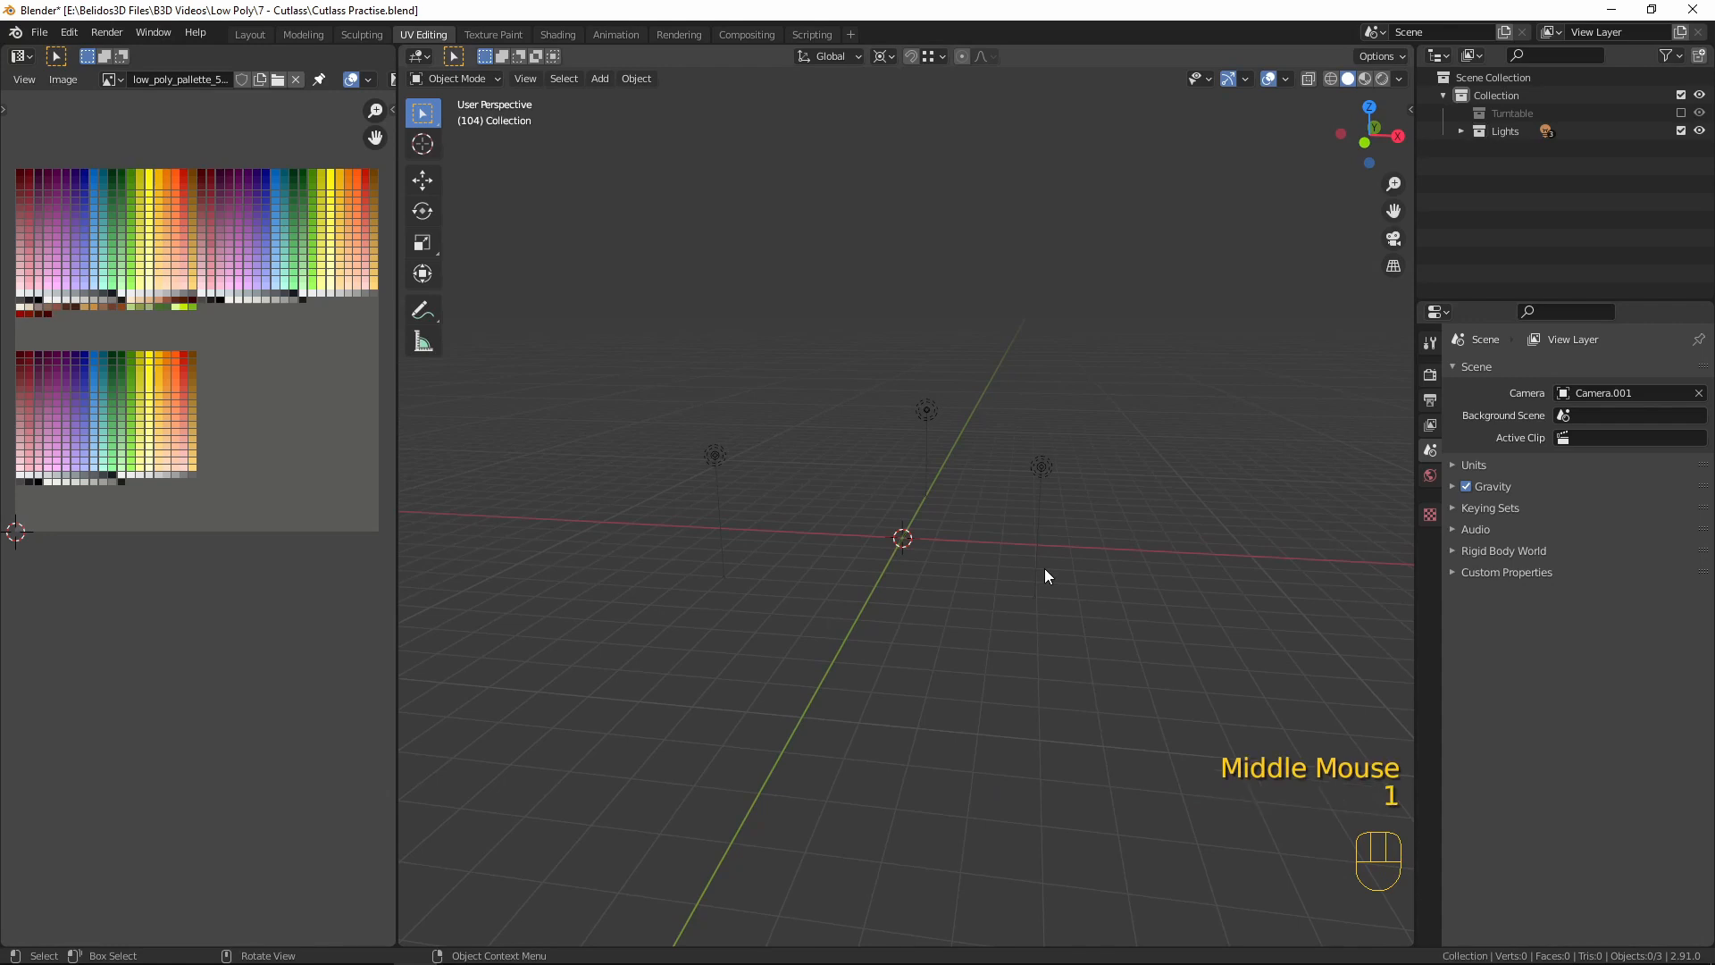
pyautogui.press('KP_1')
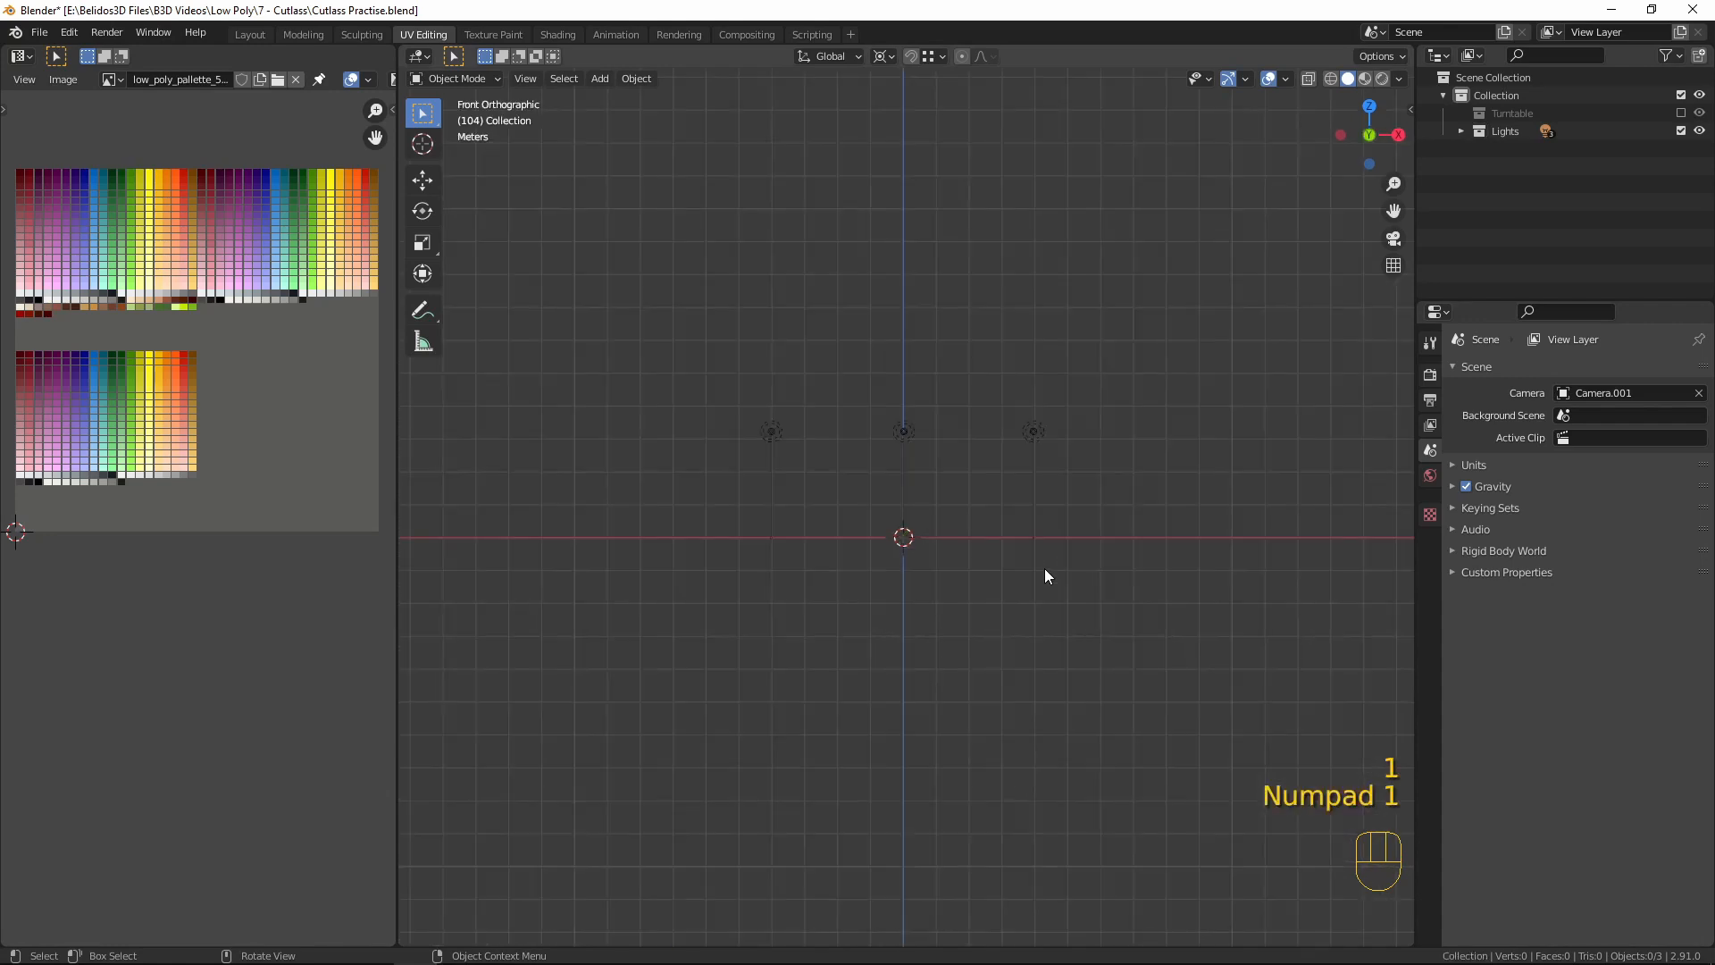
pyautogui.scroll(3, 1047, 576)
pyautogui.hotkey('shift', 'a')
pyautogui.moveTo(1063, 790)
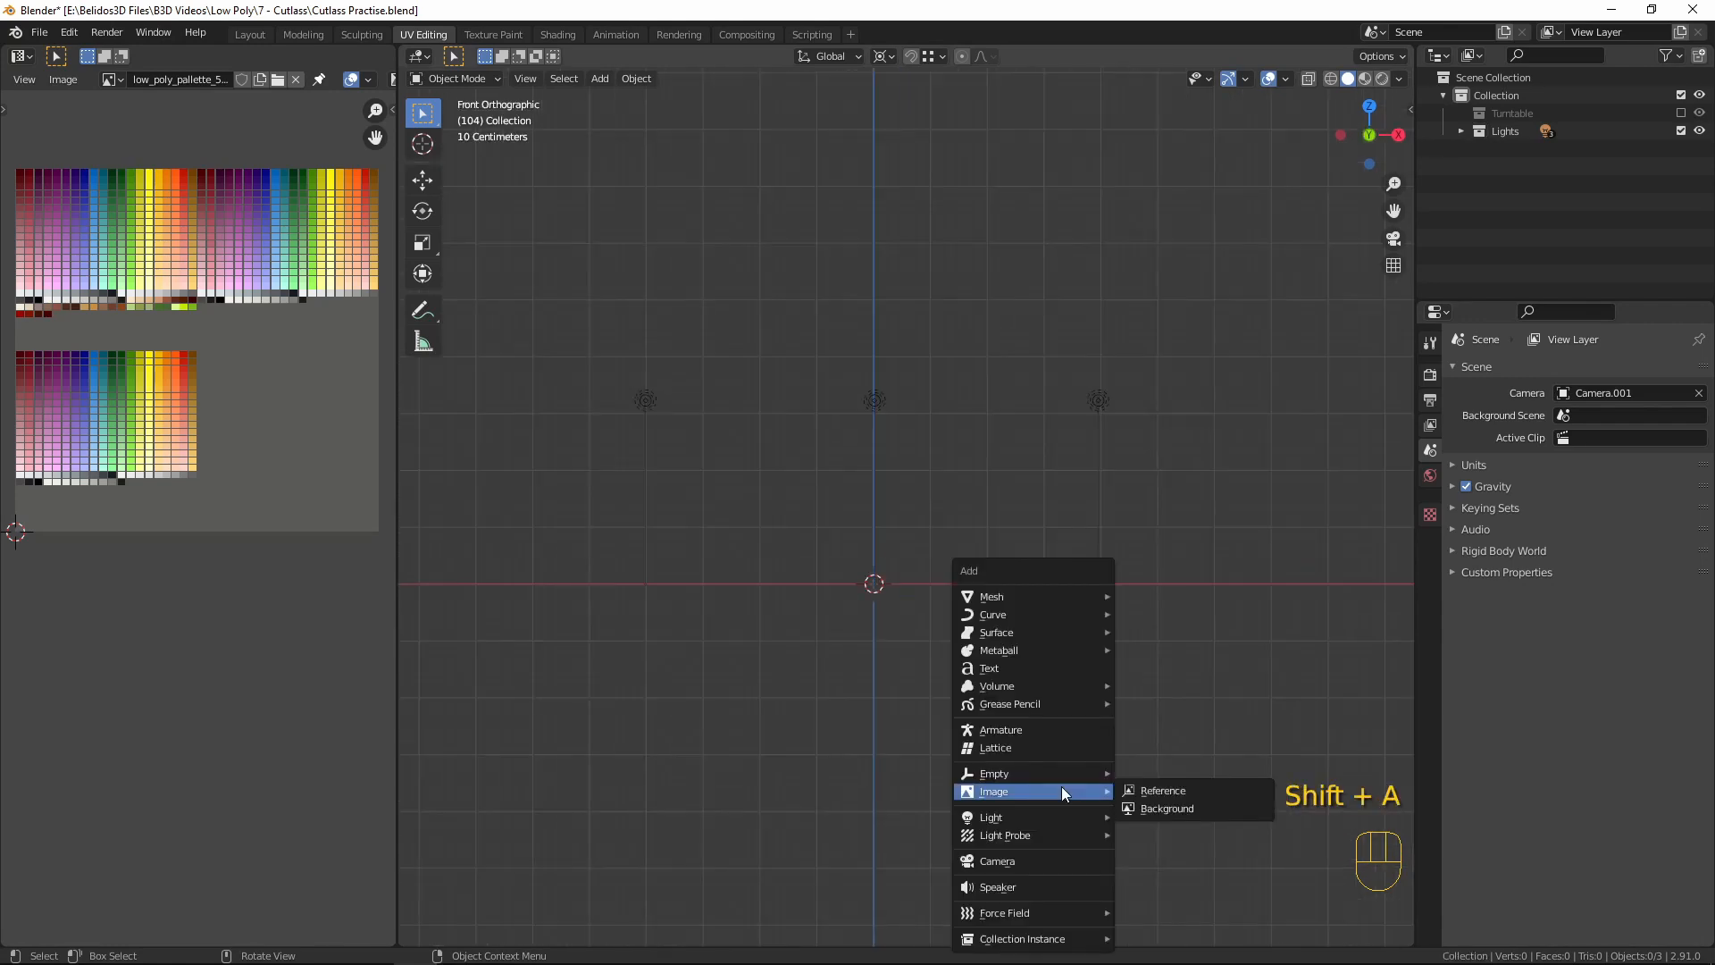
pyautogui.click(1192, 789)
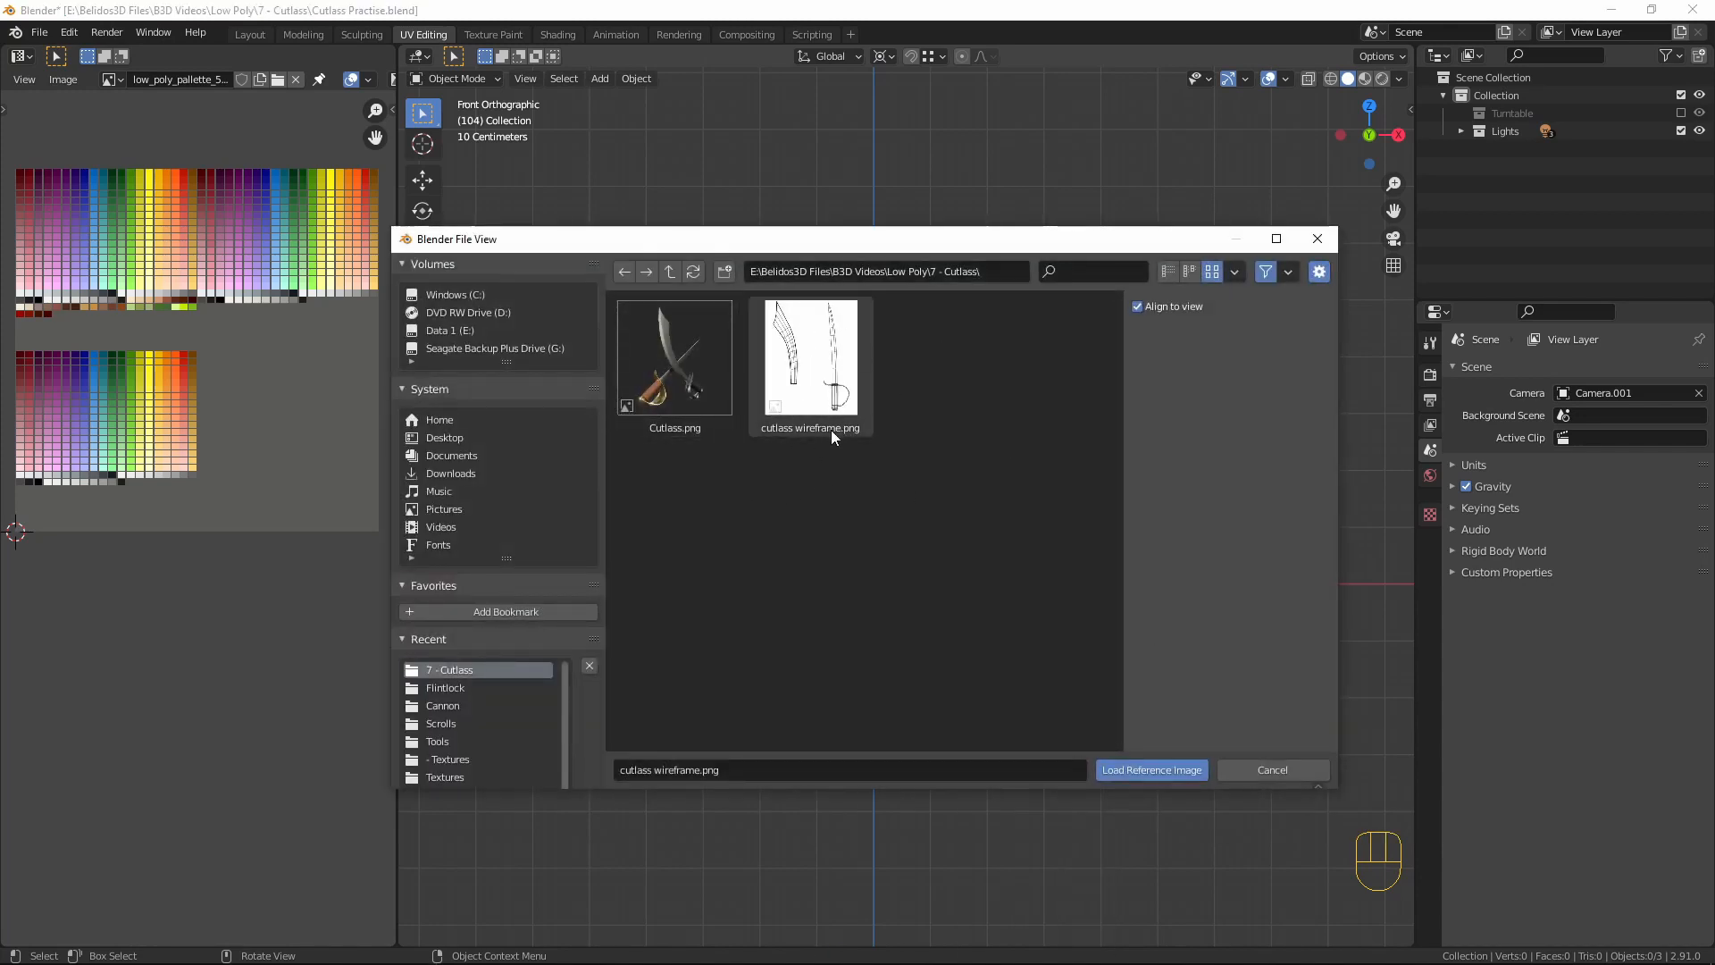
pyautogui.click(809, 347)
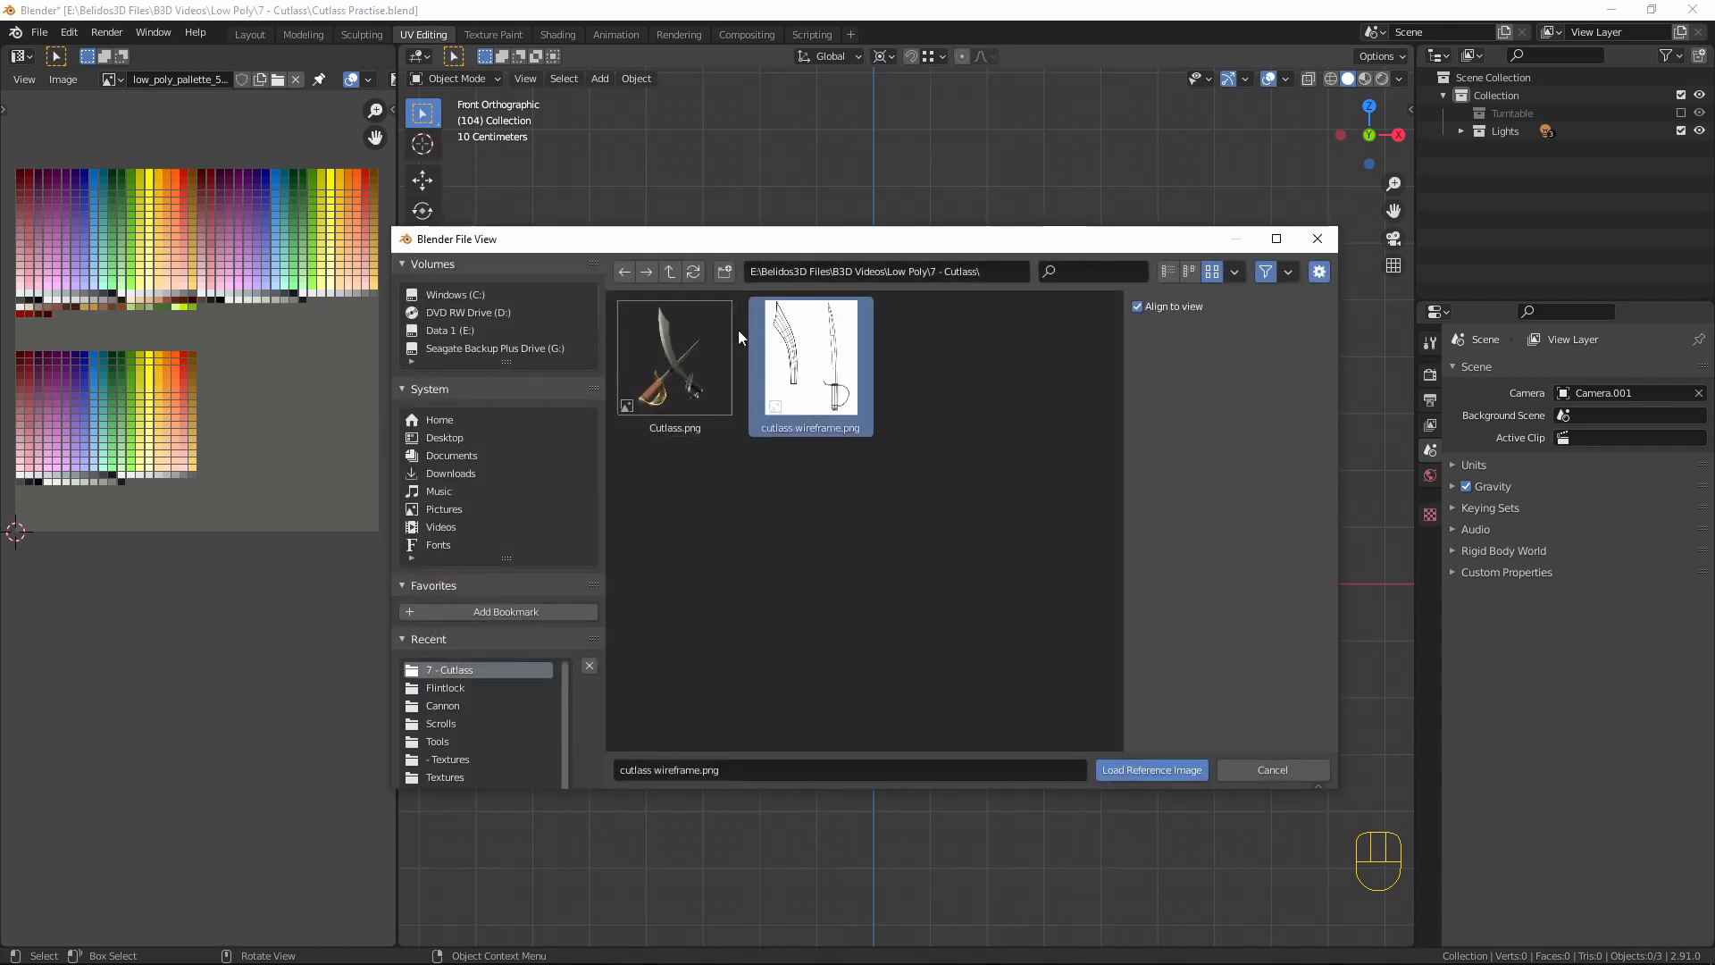
pyautogui.click(1160, 774)
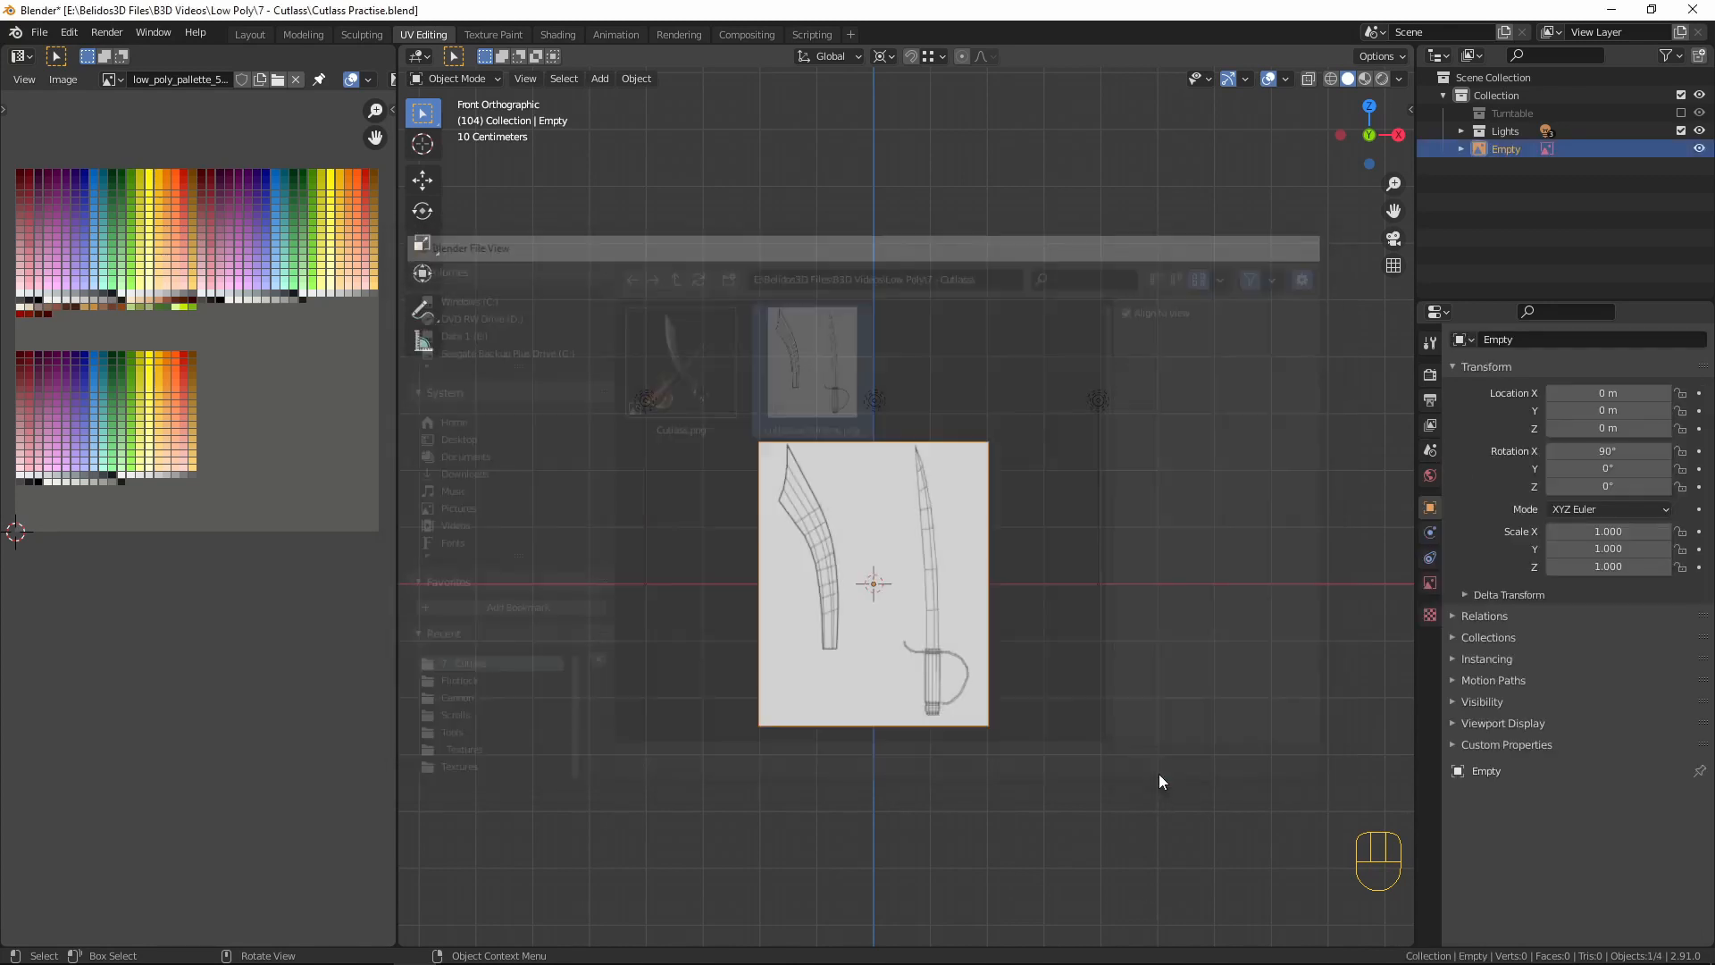
# - Move the reference image about 5.4 m back along the Y axis
pyautogui.moveTo(1007, 451); pyautogui.dragTo(836, 557, button='middle')
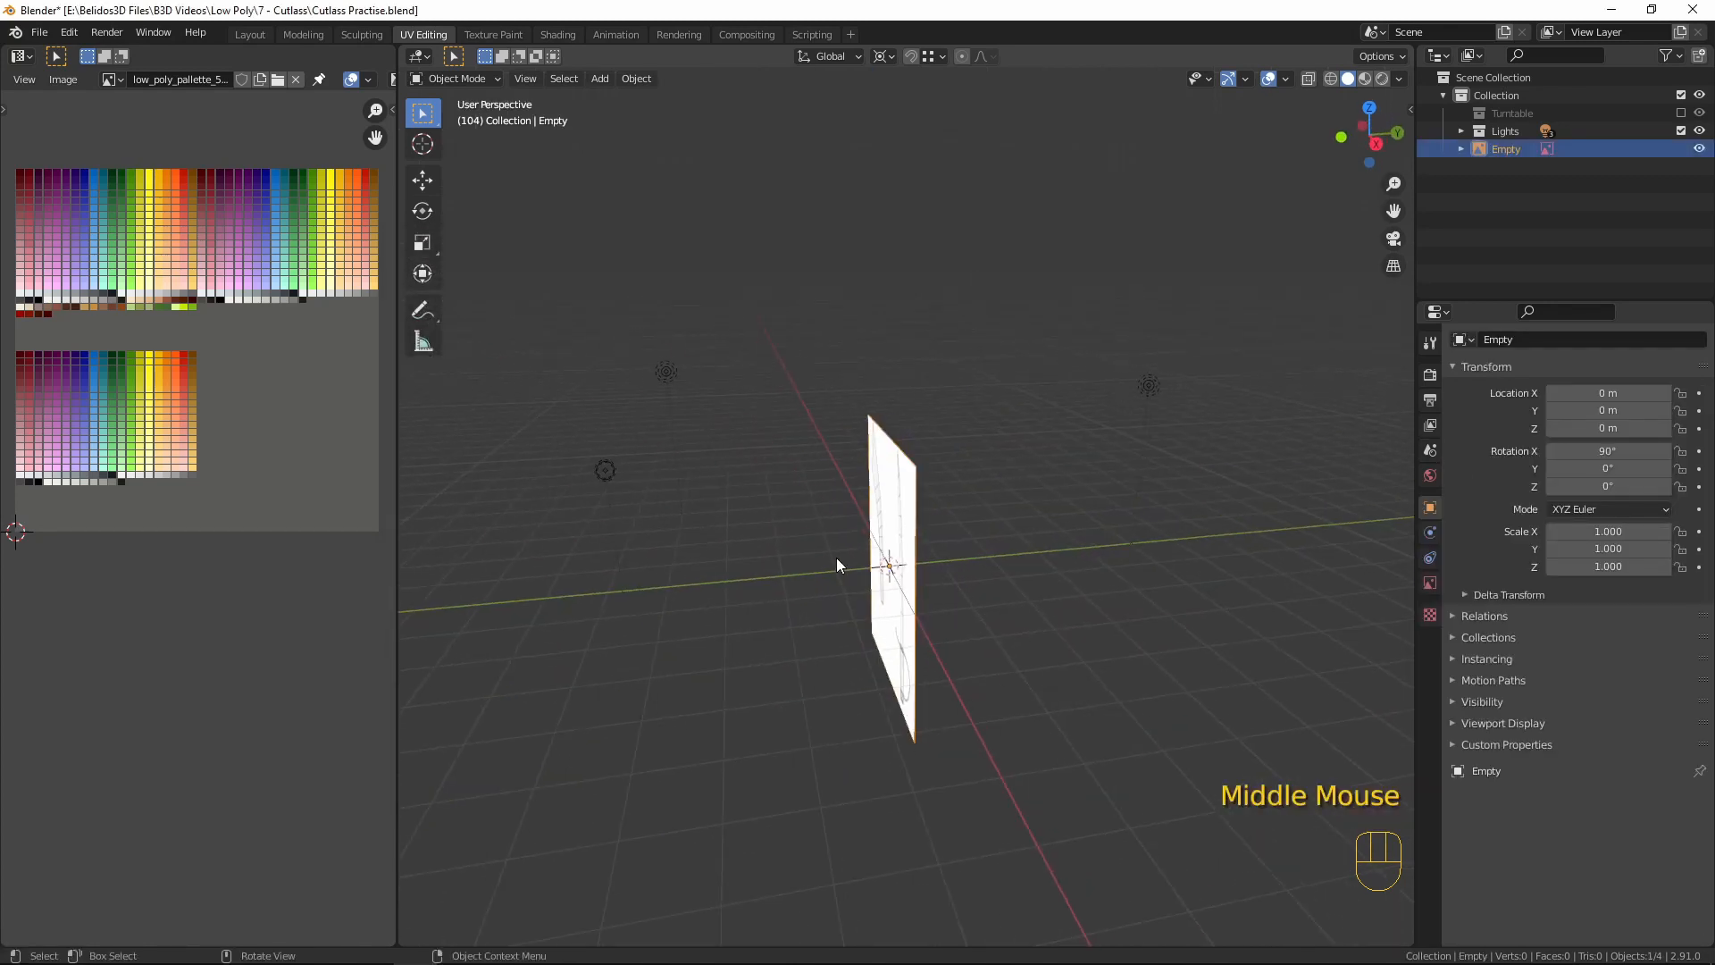
pyautogui.press('g')
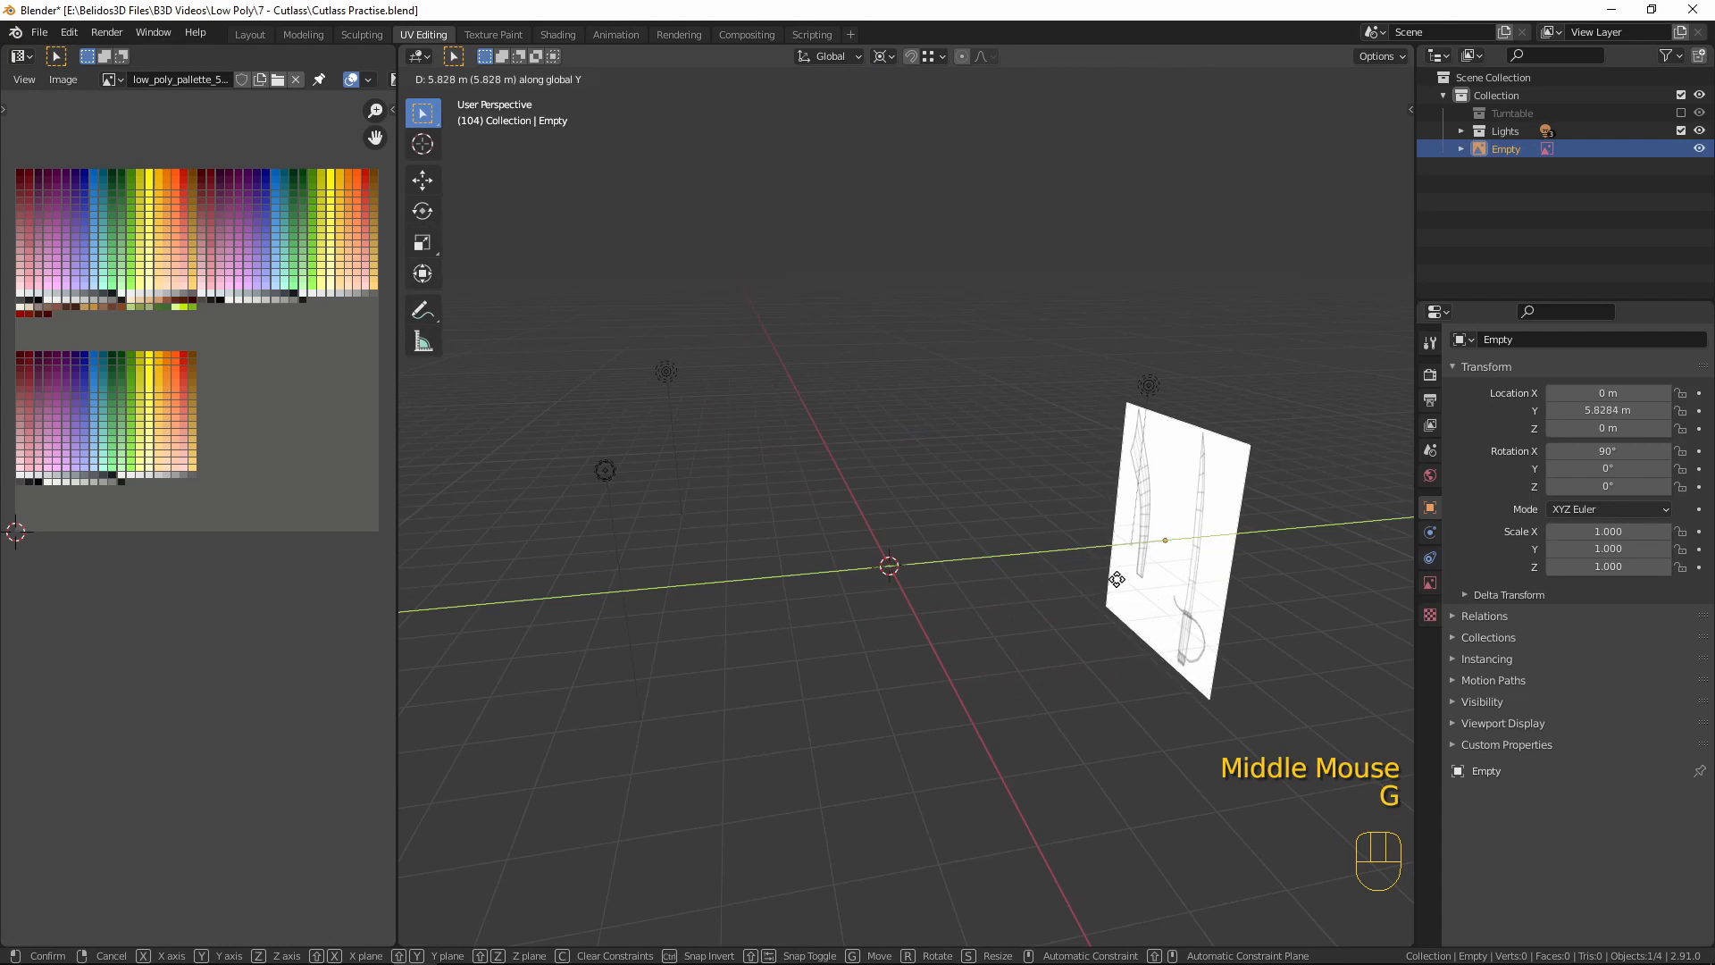
pyautogui.click(1097, 573)
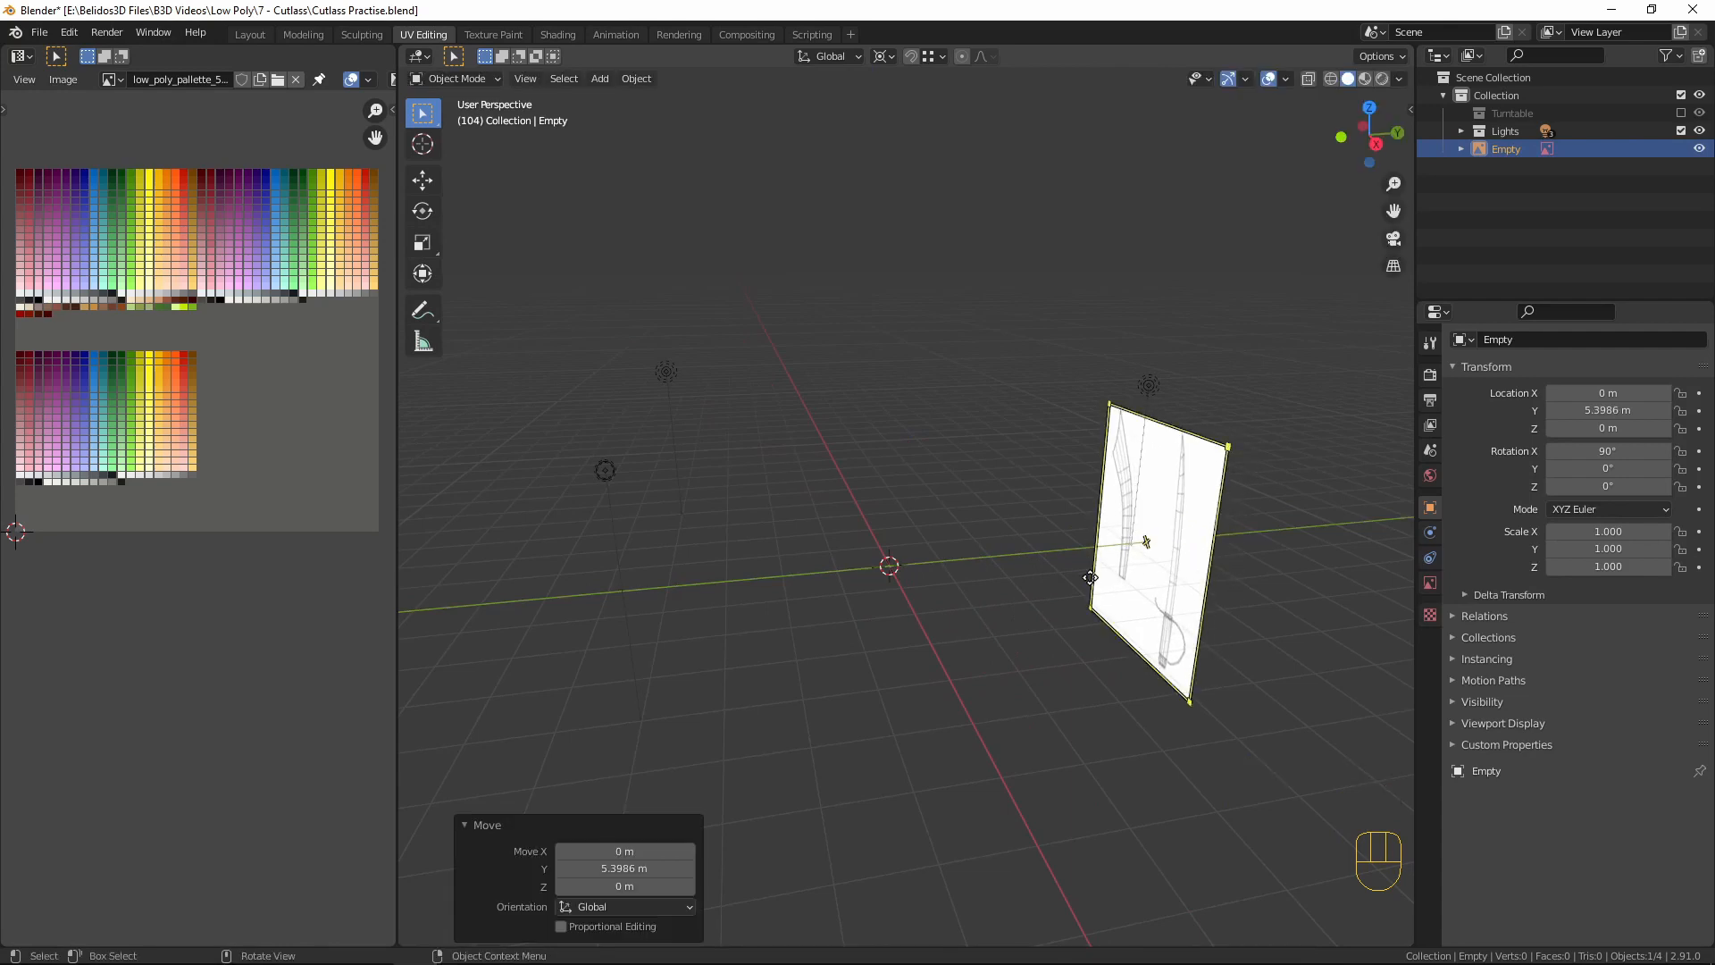
# - In front view, move the reference image about -1.07 m in X and 2.33 m in Z, bringing the hilt's base near the origin
pyautogui.press('KP_1')
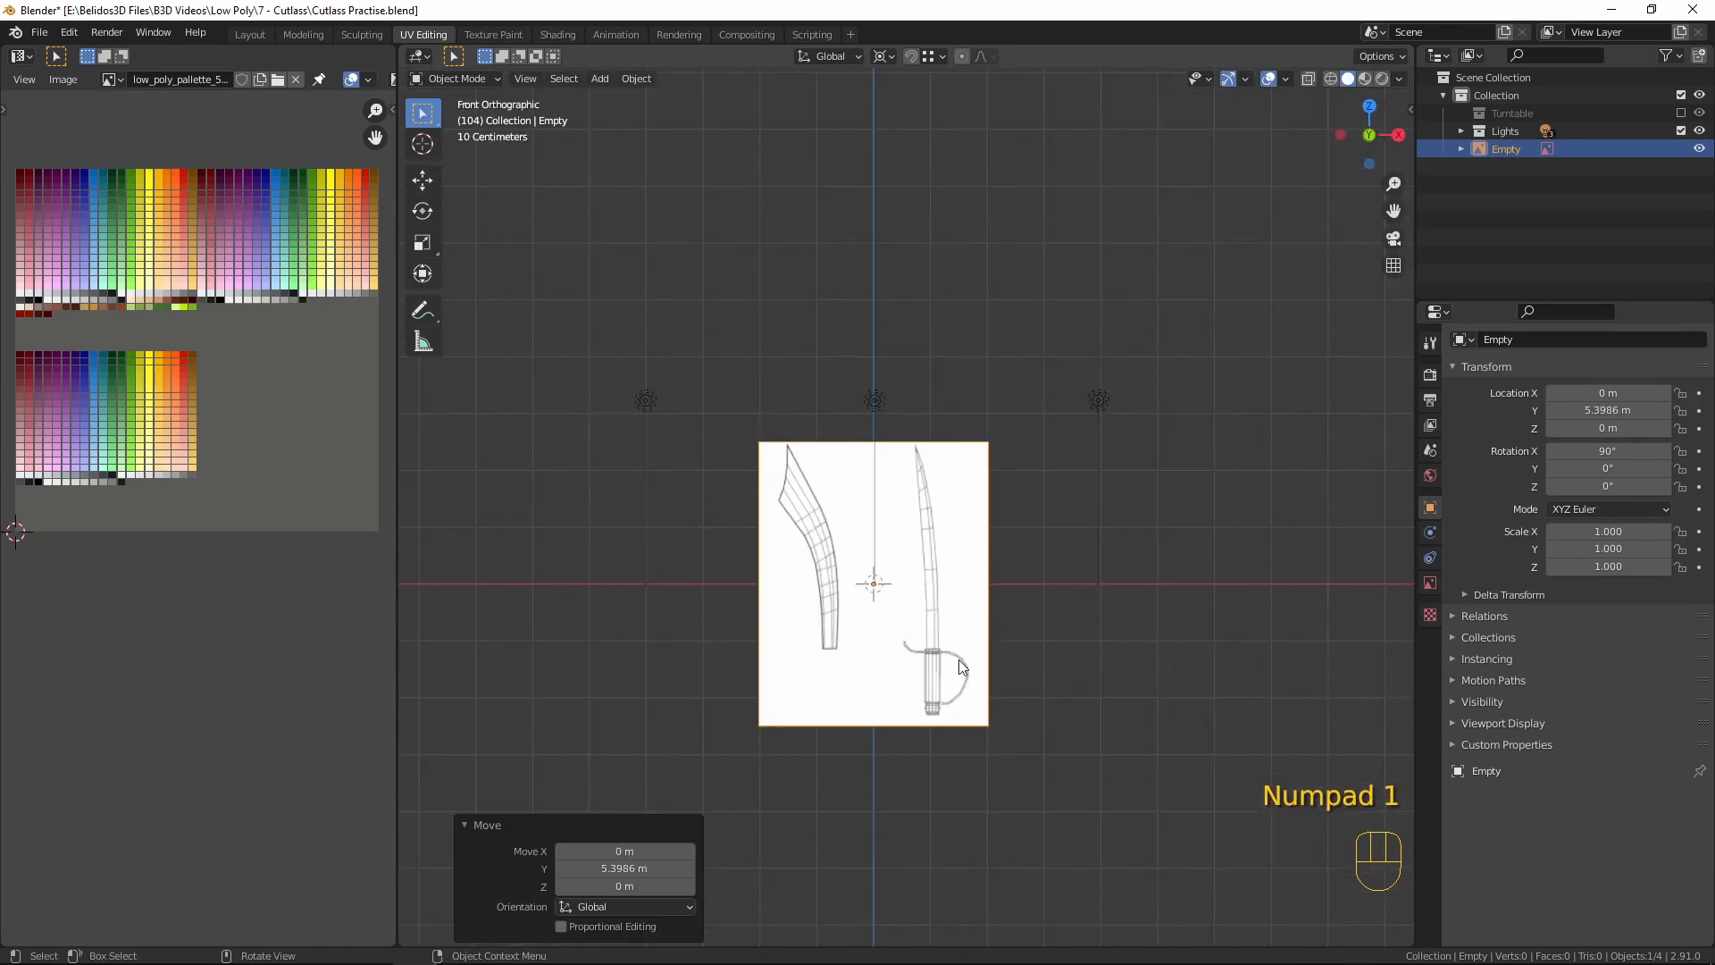
pyautogui.keyDown('shift'); pyautogui.moveTo(1037, 672); pyautogui.dragTo(1097, 592, button='middle'); pyautogui.keyUp('shift')
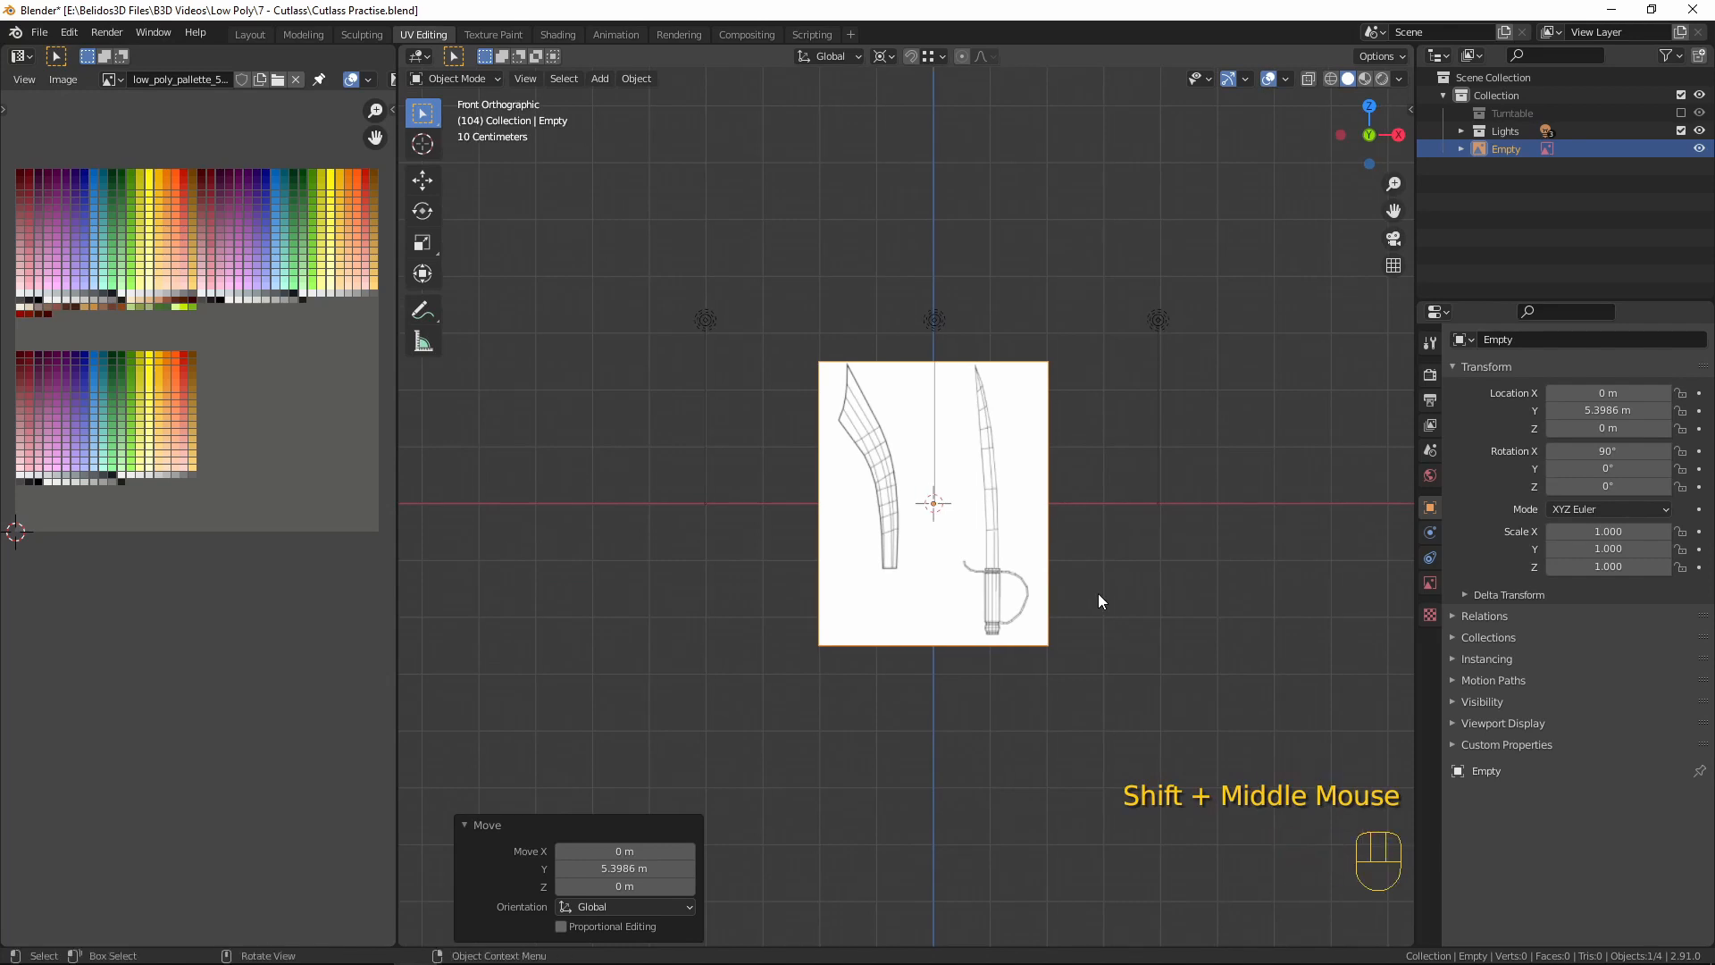
pyautogui.press('g')
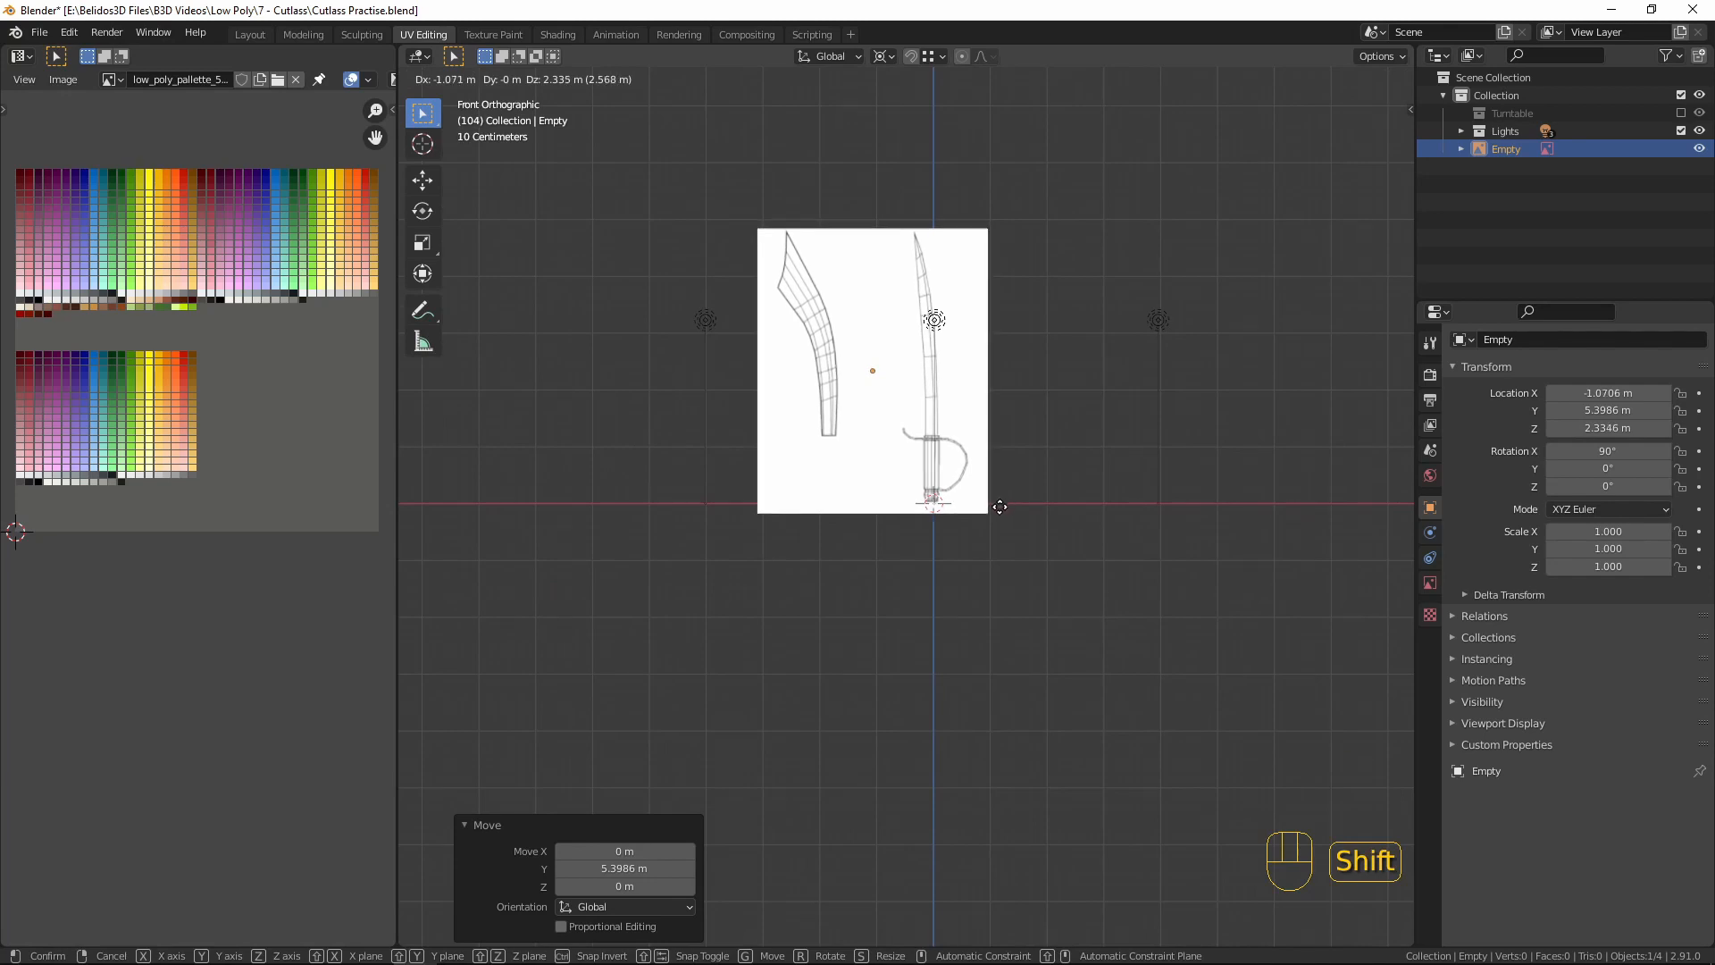
pyautogui.click(1000, 506)
# - Fine-tune the reference image by about 0.035 m in X and -0.031 m in Z, centring the pommel's base on the origin
pyautogui.scroll(5, 1090, 507)
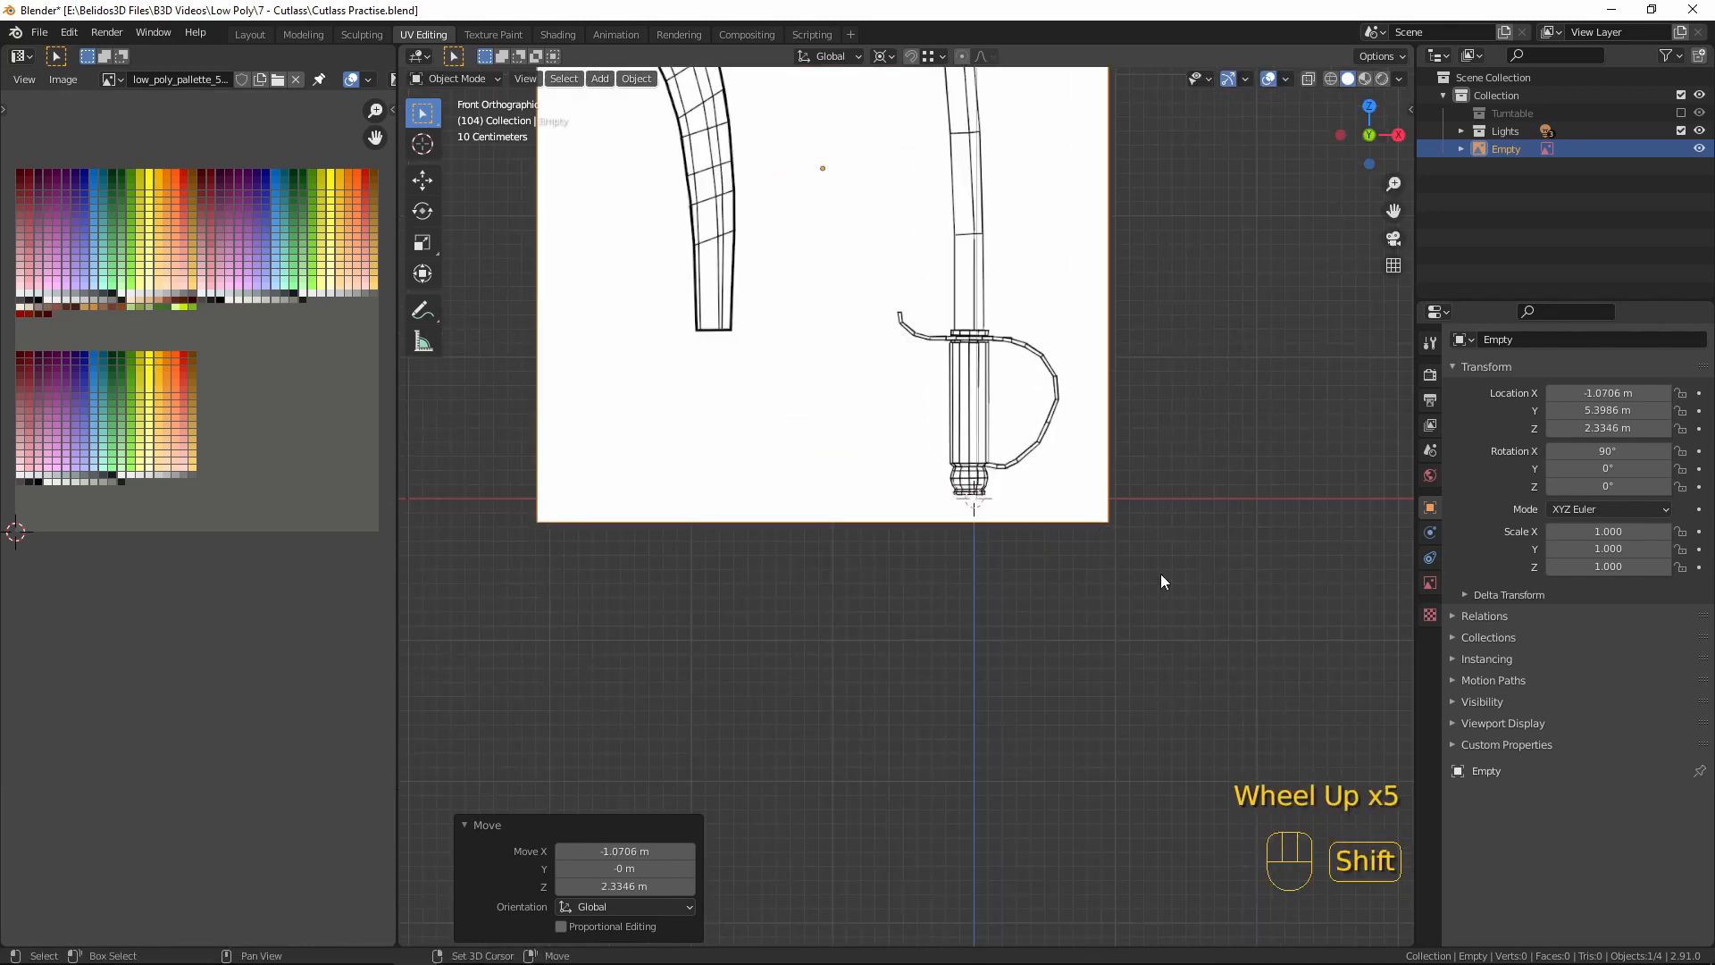
pyautogui.keyDown('shift'); pyautogui.moveTo(1160, 573); pyautogui.dragTo(1173, 667, button='middle'); pyautogui.keyUp('shift')
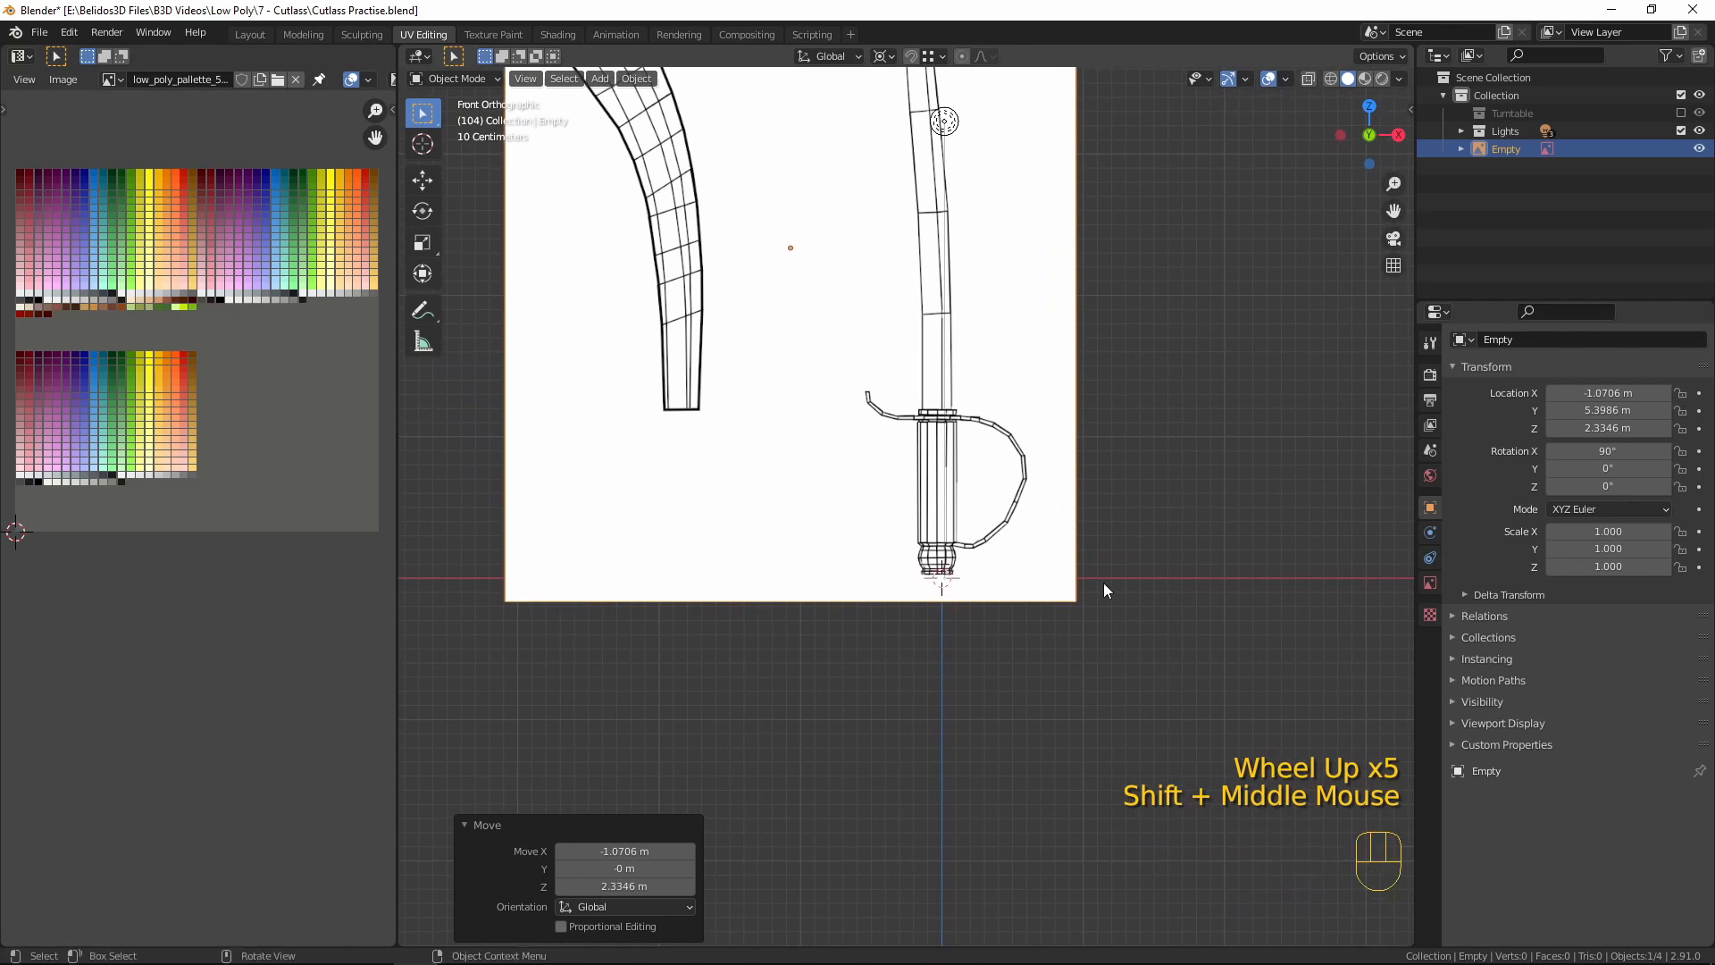
pyautogui.press('g')
pyautogui.press('x')
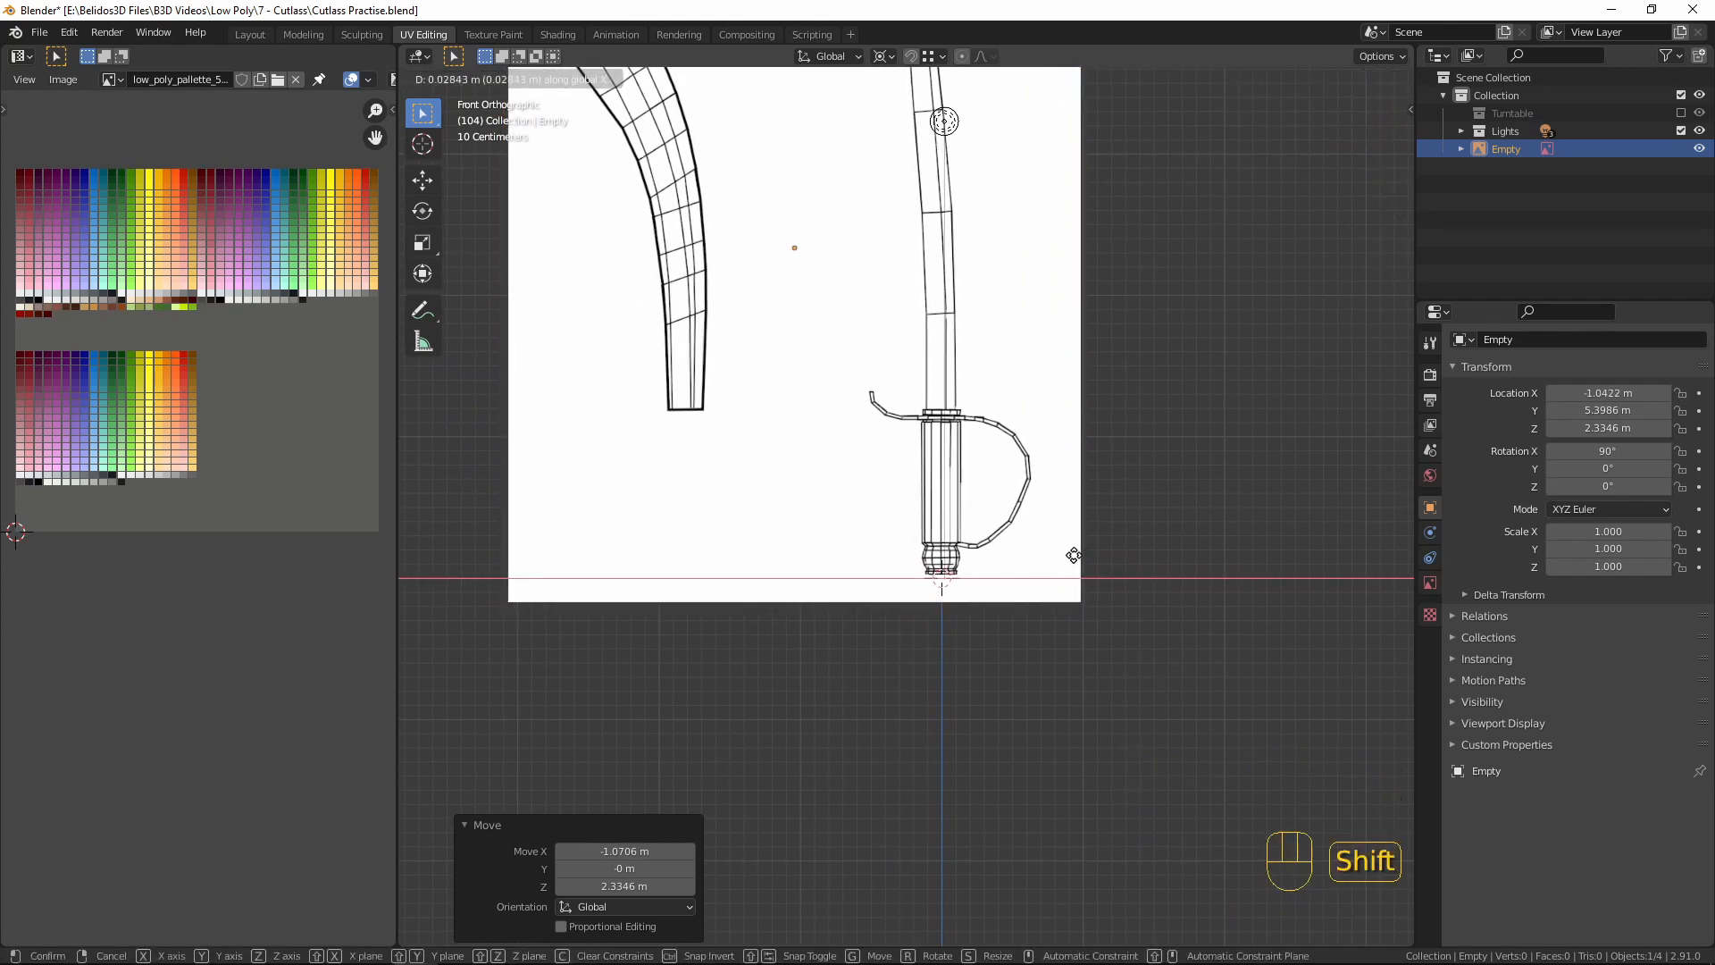
pyautogui.click(1080, 556)
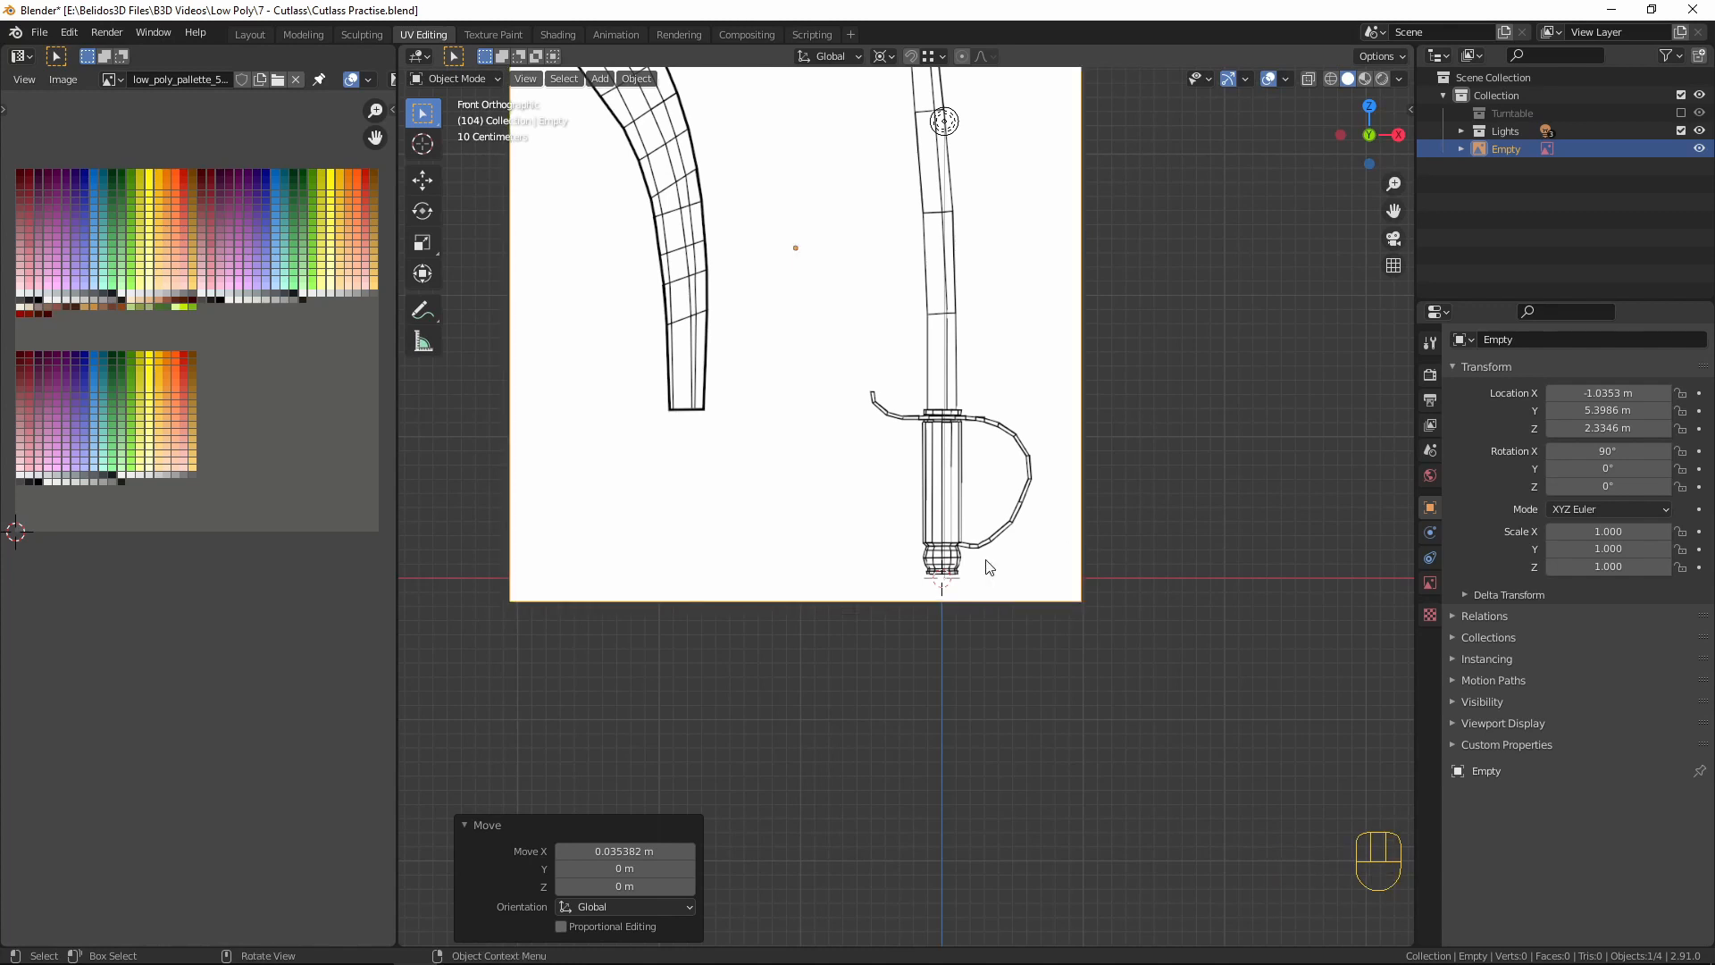
pyautogui.press('g')
pyautogui.press('z')
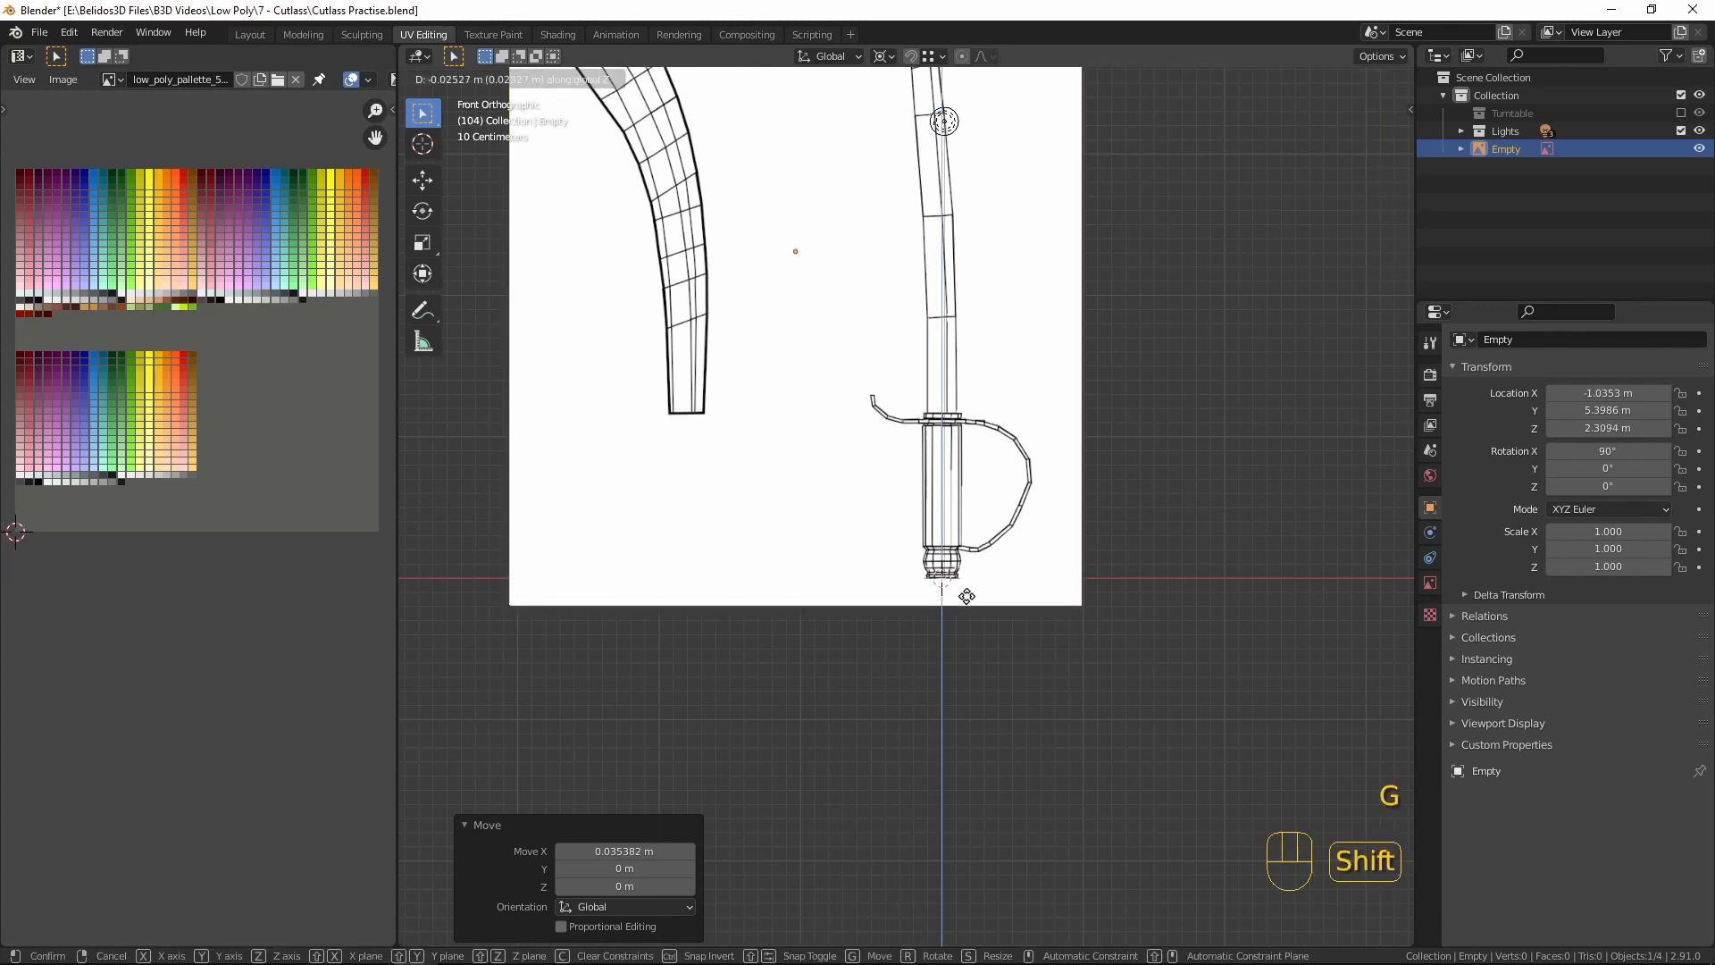
pyautogui.click(965, 603)
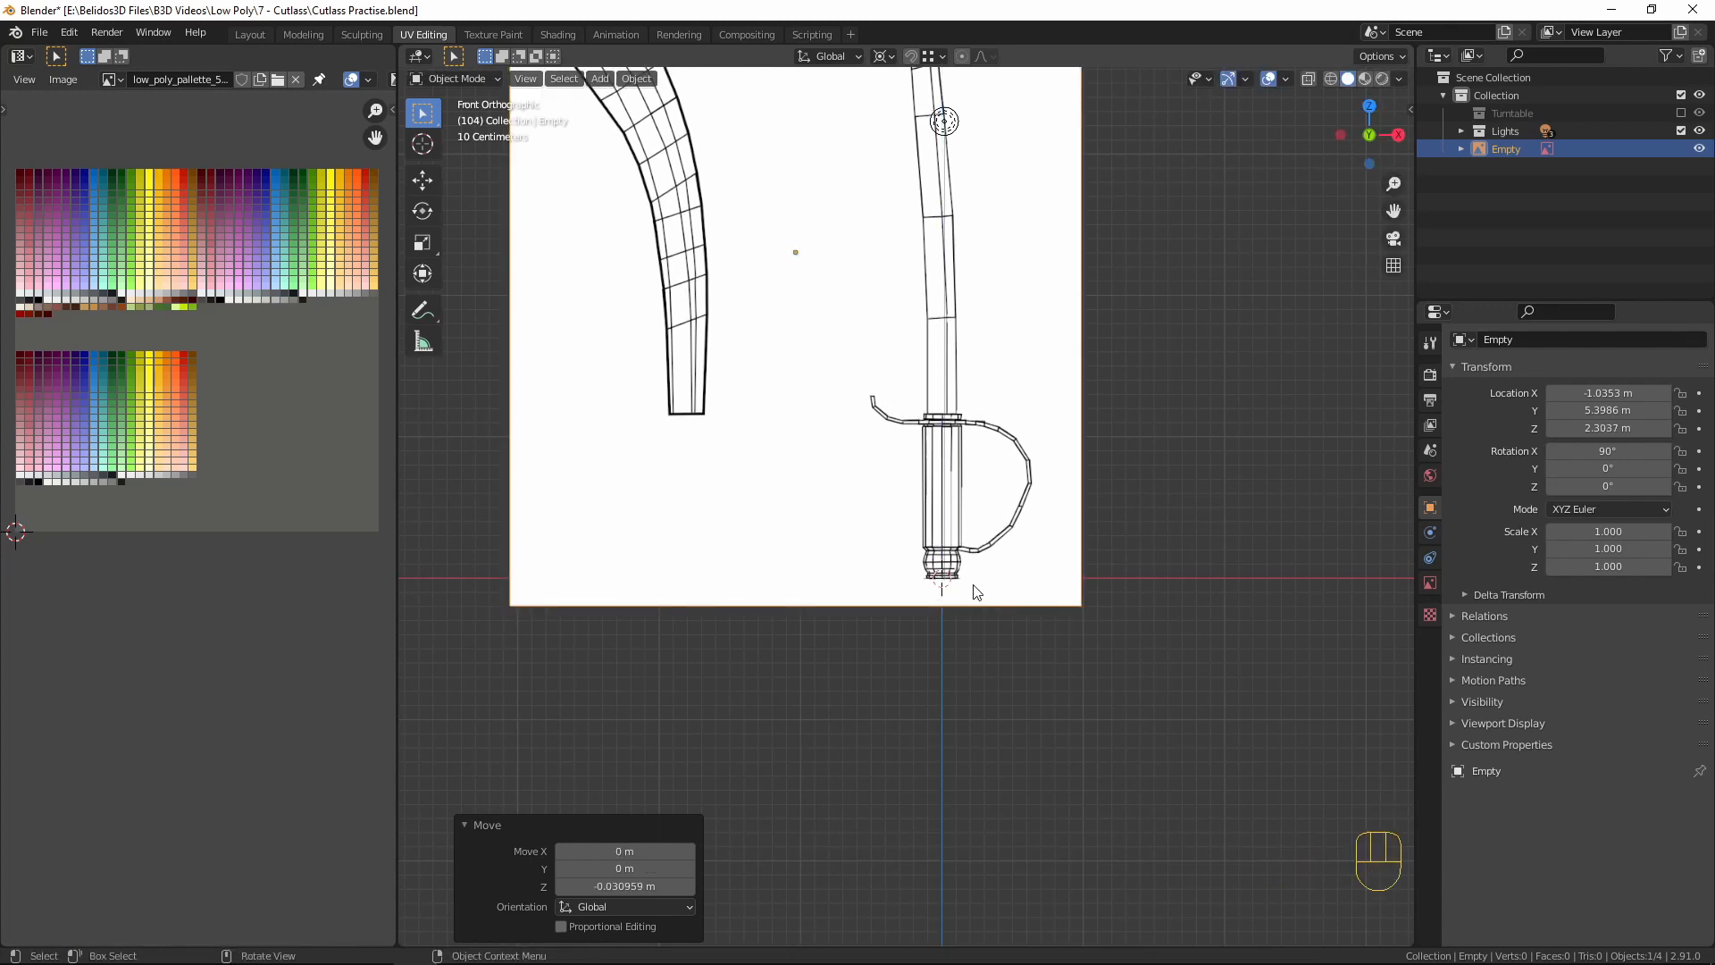
# - Add a cylinder mesh at the world origin, over the sword's hilt in the reference image
pyautogui.scroll(-1, 1179, 474)
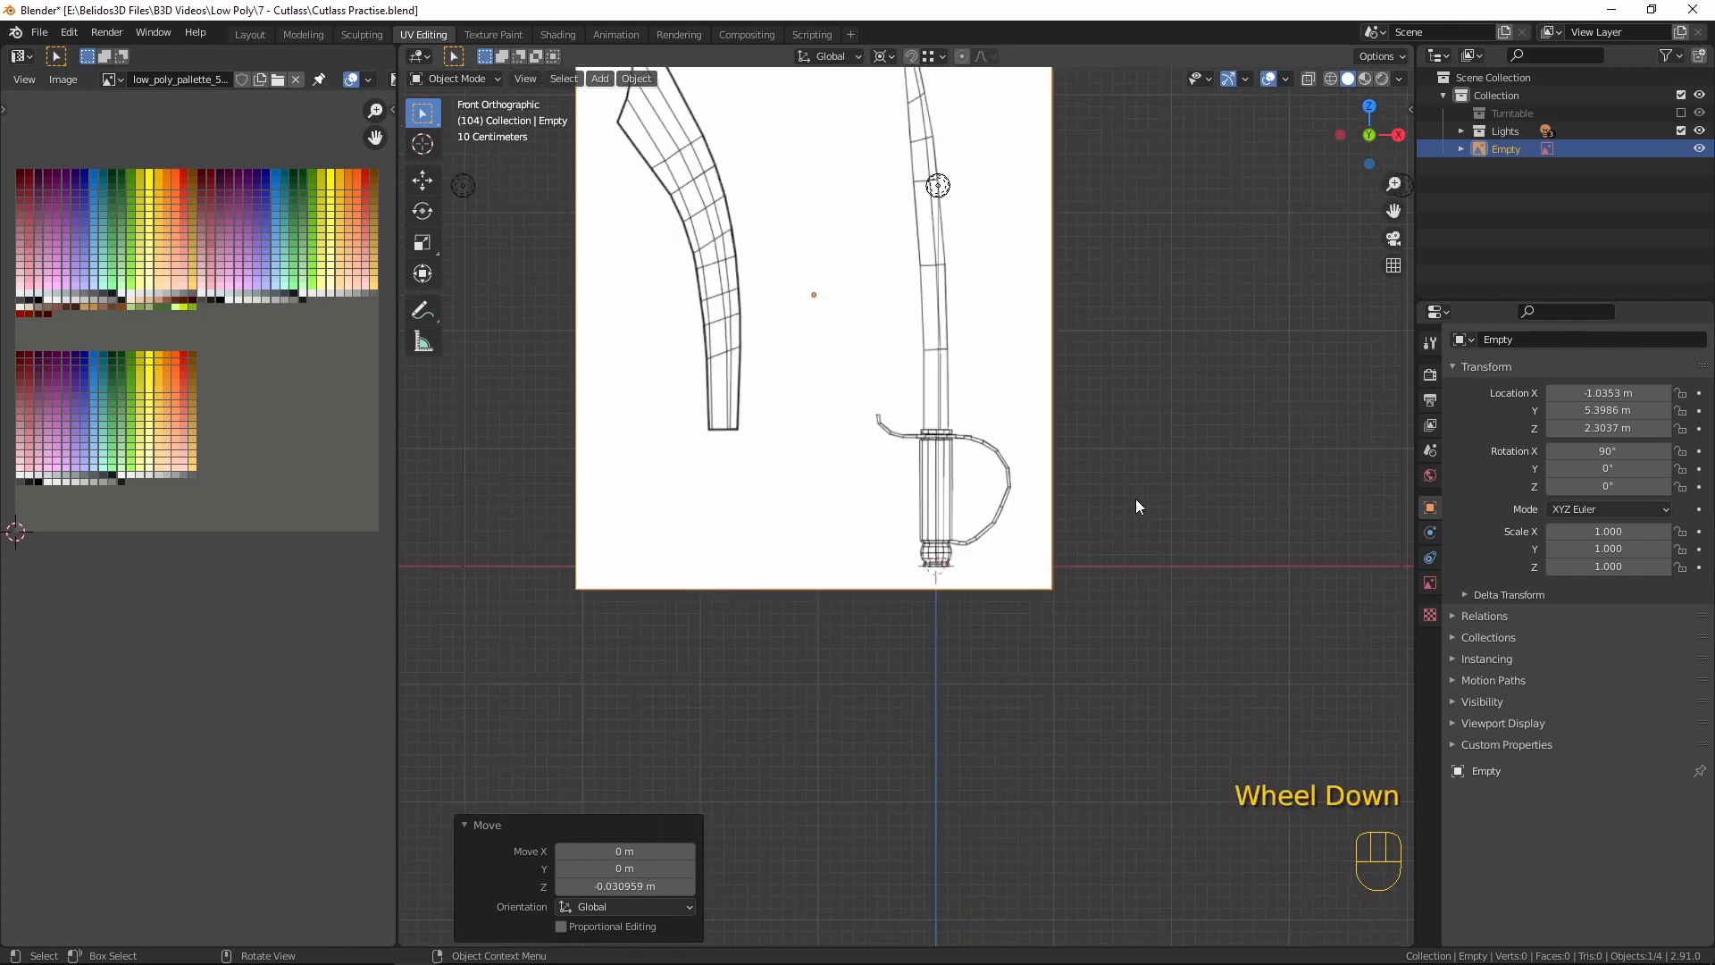
pyautogui.press('shift')
pyautogui.keyDown('shift'); pyautogui.moveTo(1129, 411); pyautogui.dragTo(1124, 480, button='middle'); pyautogui.keyUp('shift')
pyautogui.keyDown('shift'); pyautogui.scroll(1, 1125, 474); pyautogui.keyUp('shift')
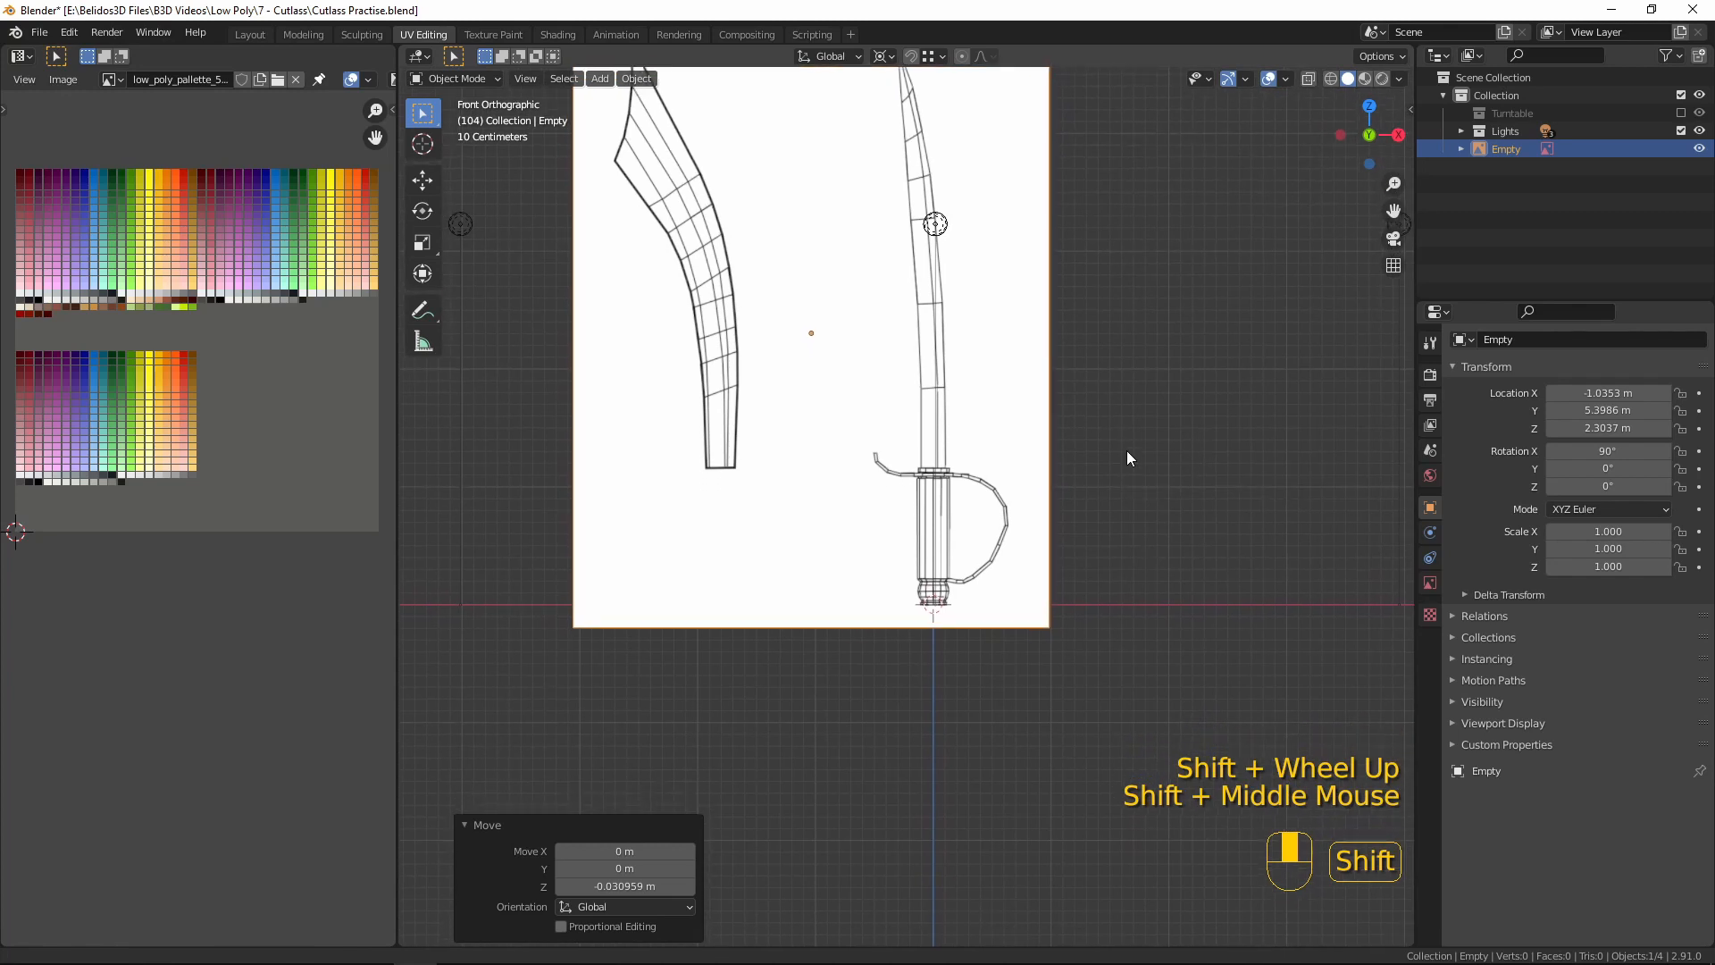
pyautogui.scroll(4, 1138, 581)
pyautogui.press('shift')
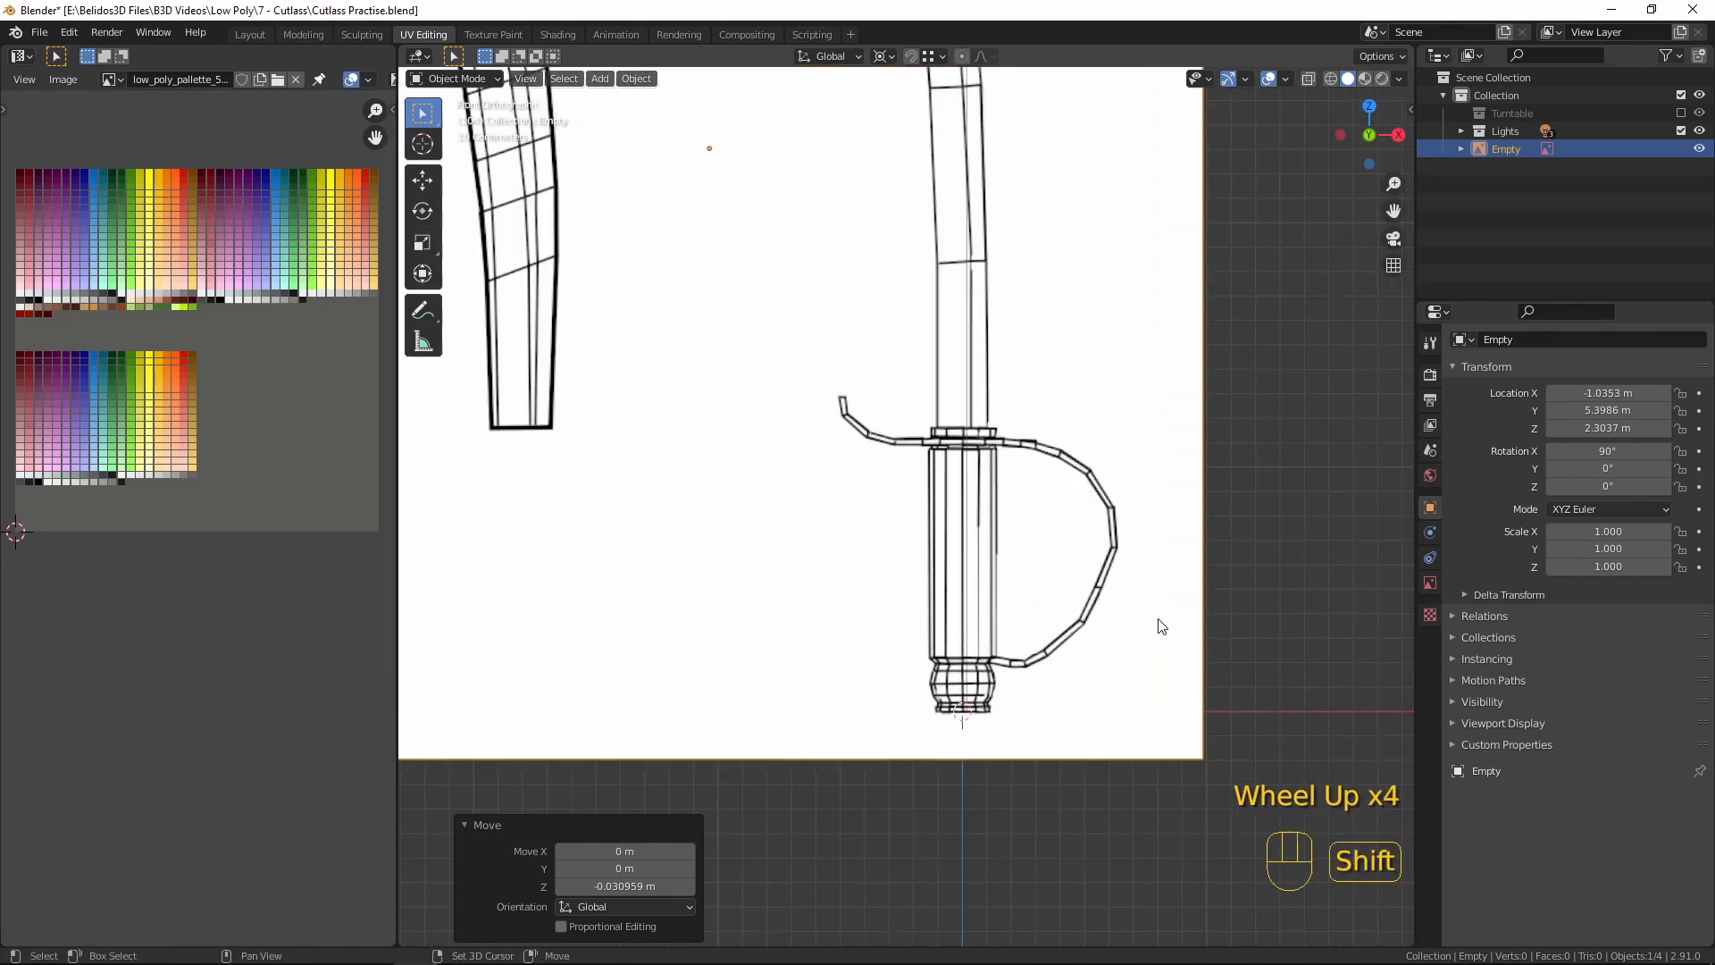
pyautogui.hotkey('shift', 'a')
pyautogui.moveTo(1127, 420)
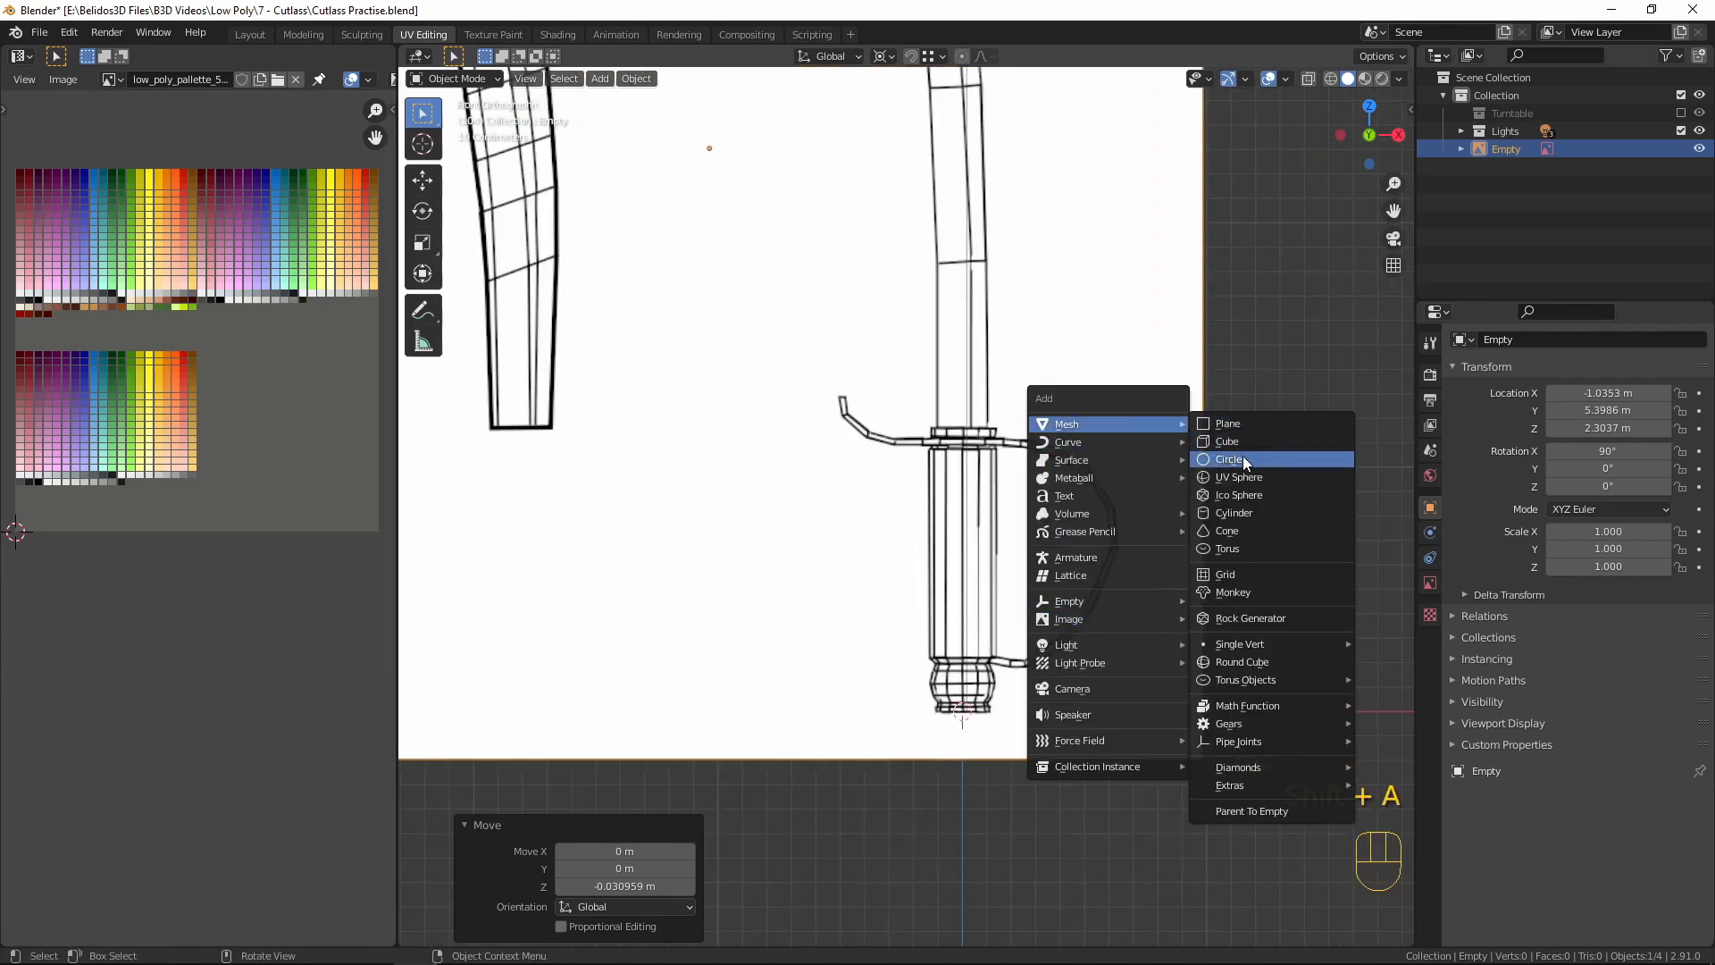
pyautogui.click(1235, 513)
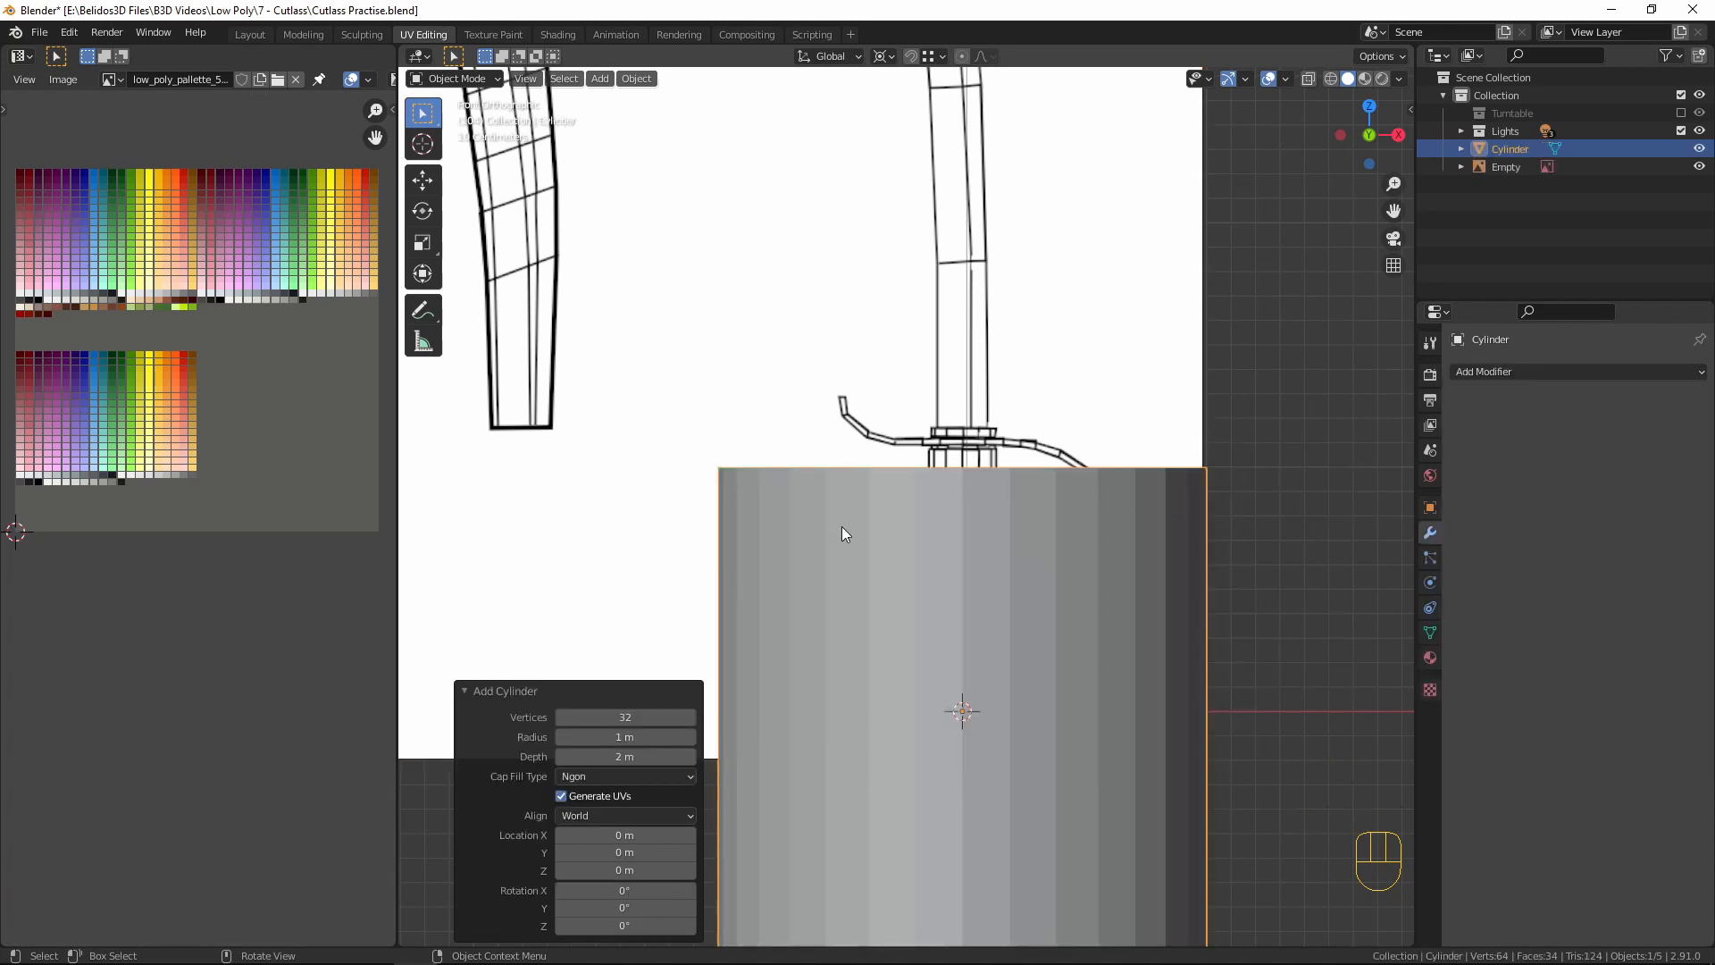
# - Set the new cylinder to 12 vertices and its cap fill type to Nothing
pyautogui.scroll(-2, 841, 533)
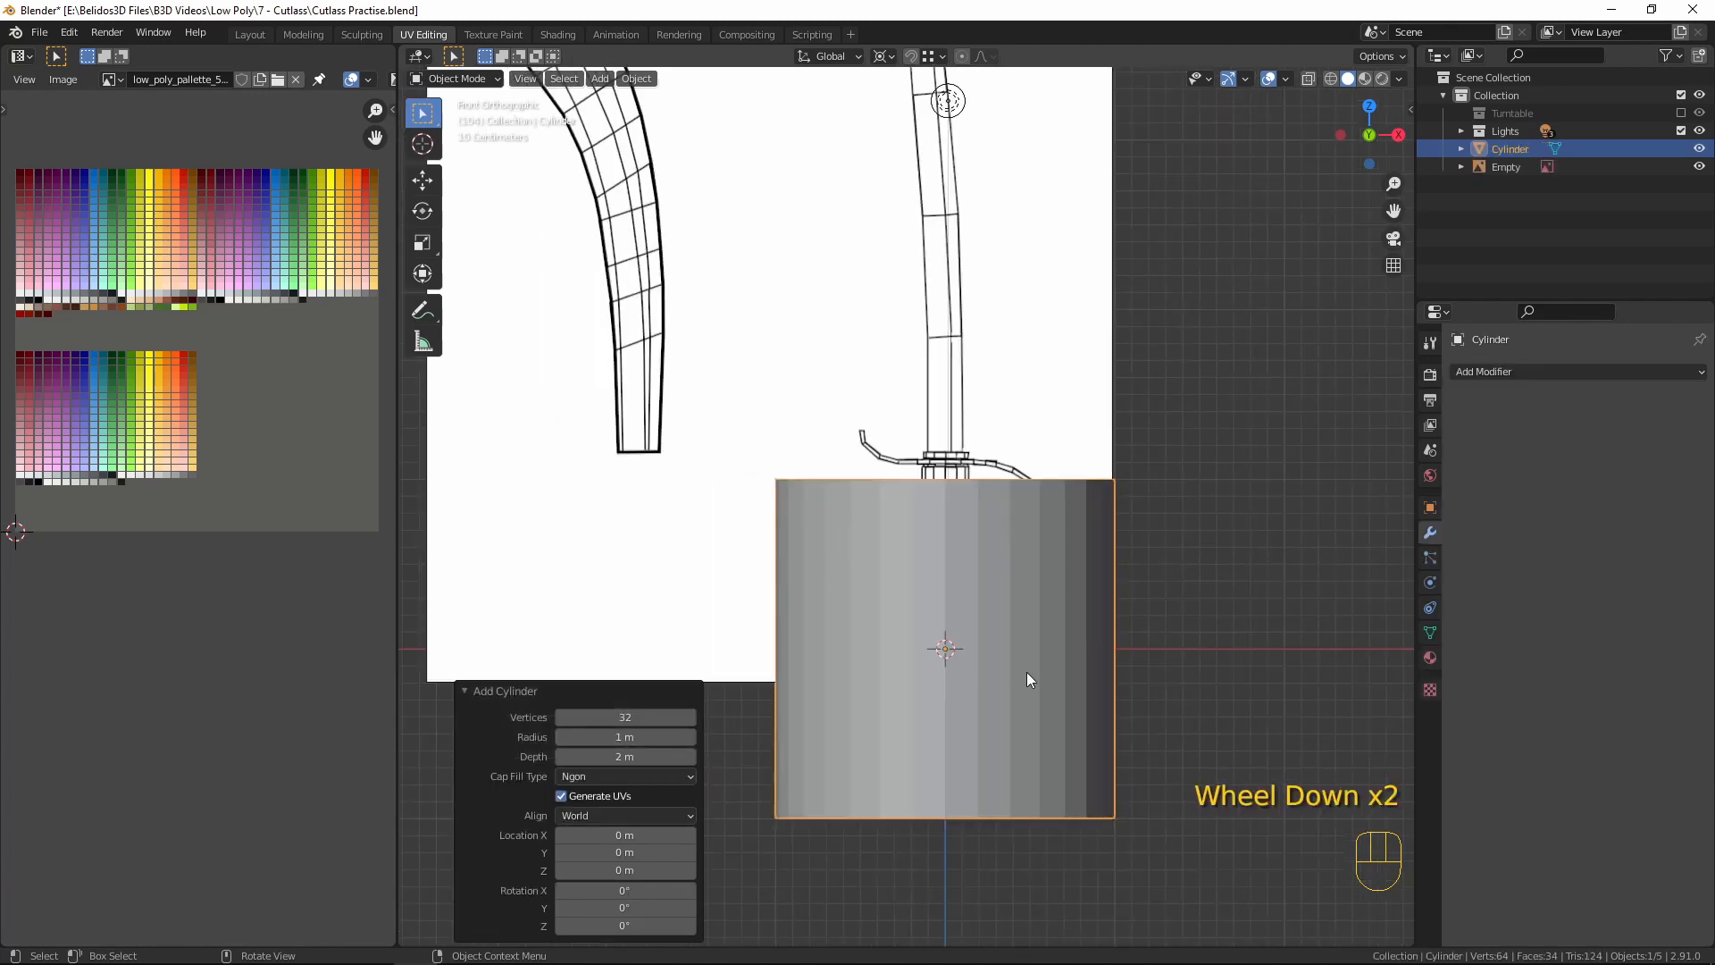
pyautogui.click(617, 717)
pyautogui.write('1')
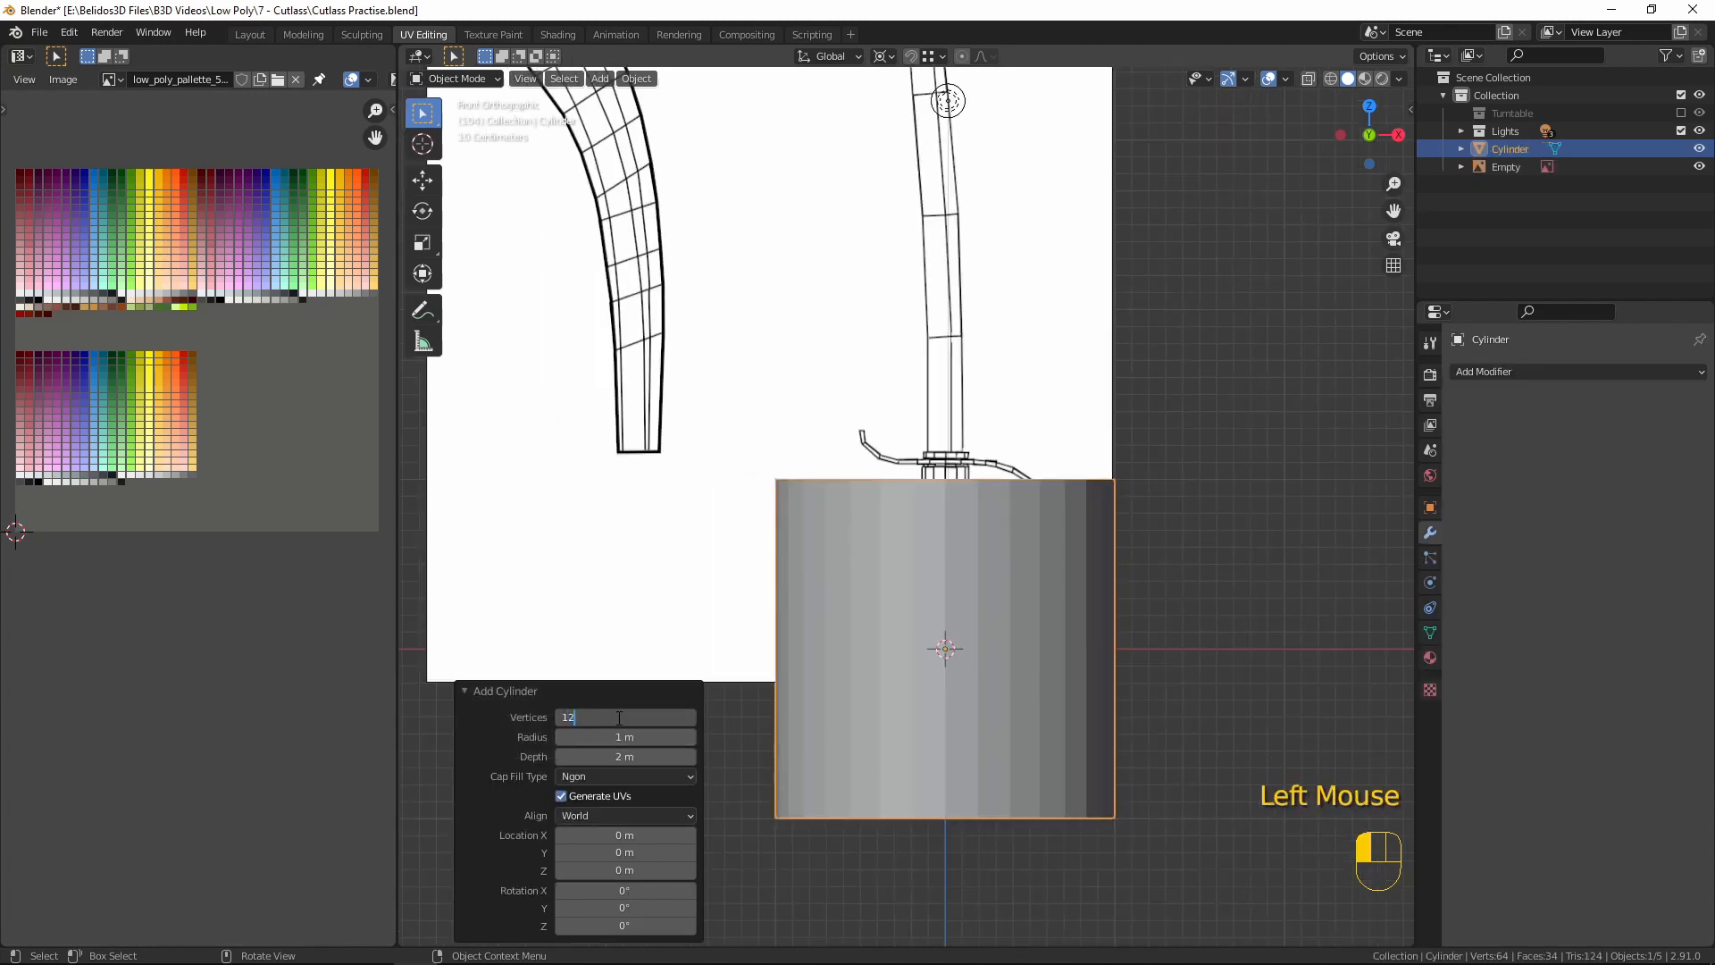
pyautogui.write('2')
pyautogui.press('Return')
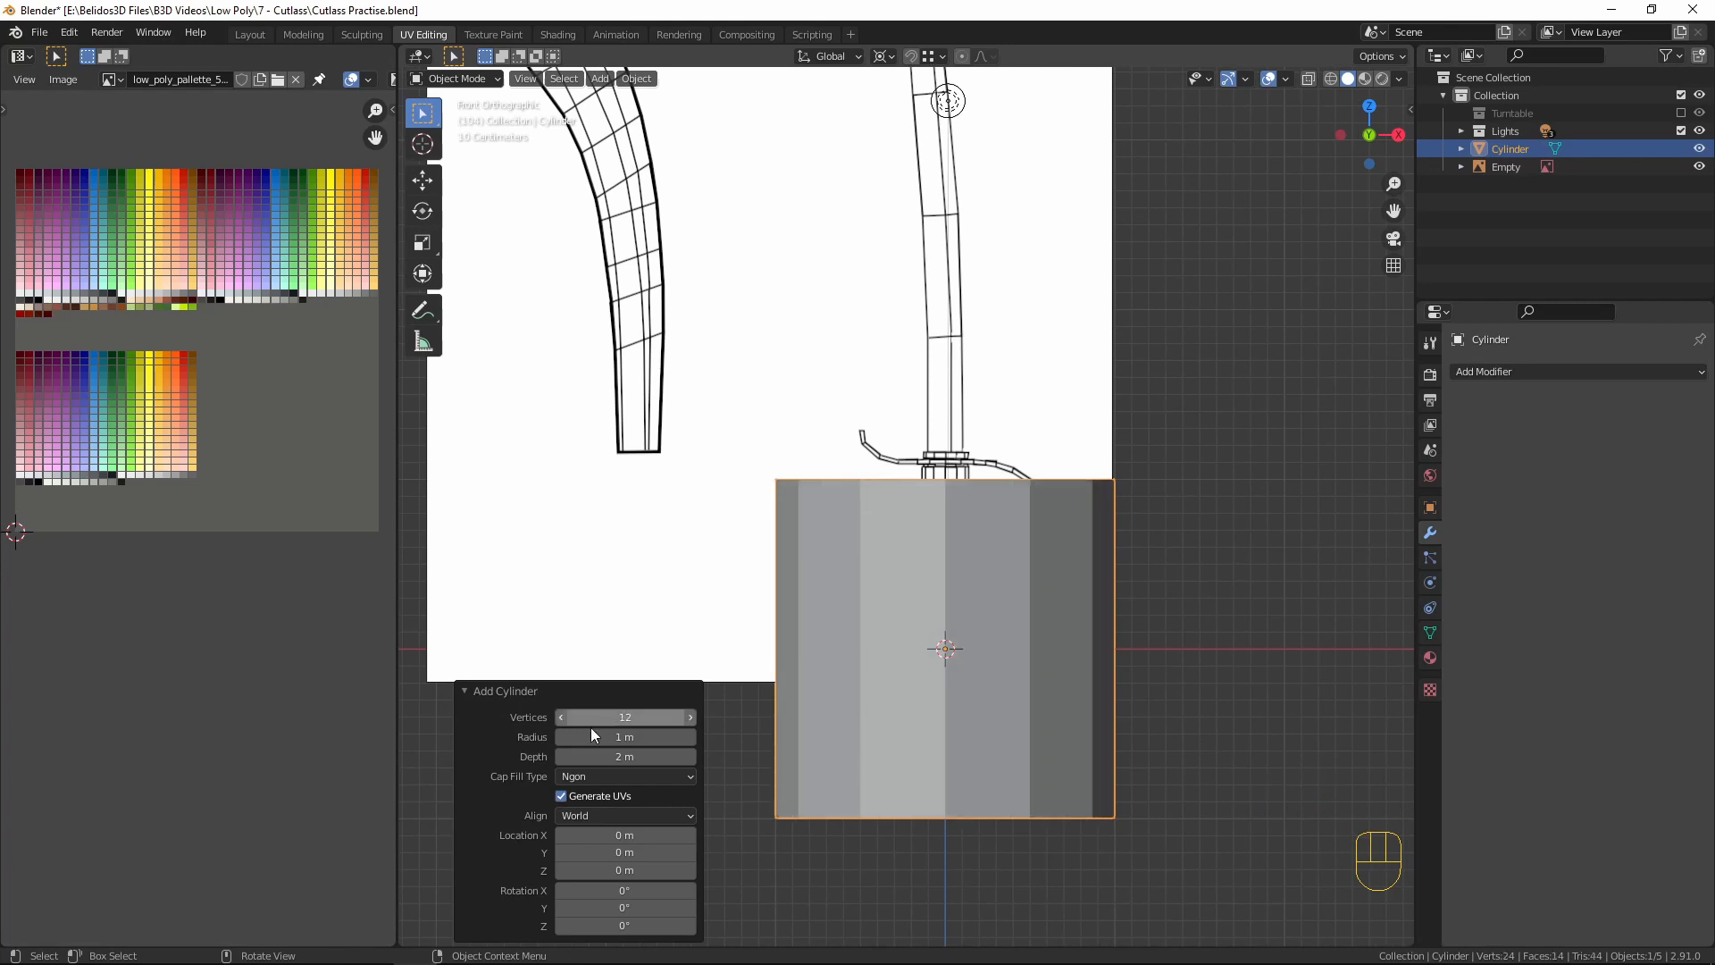
pyautogui.click(589, 775)
pyautogui.click(595, 795)
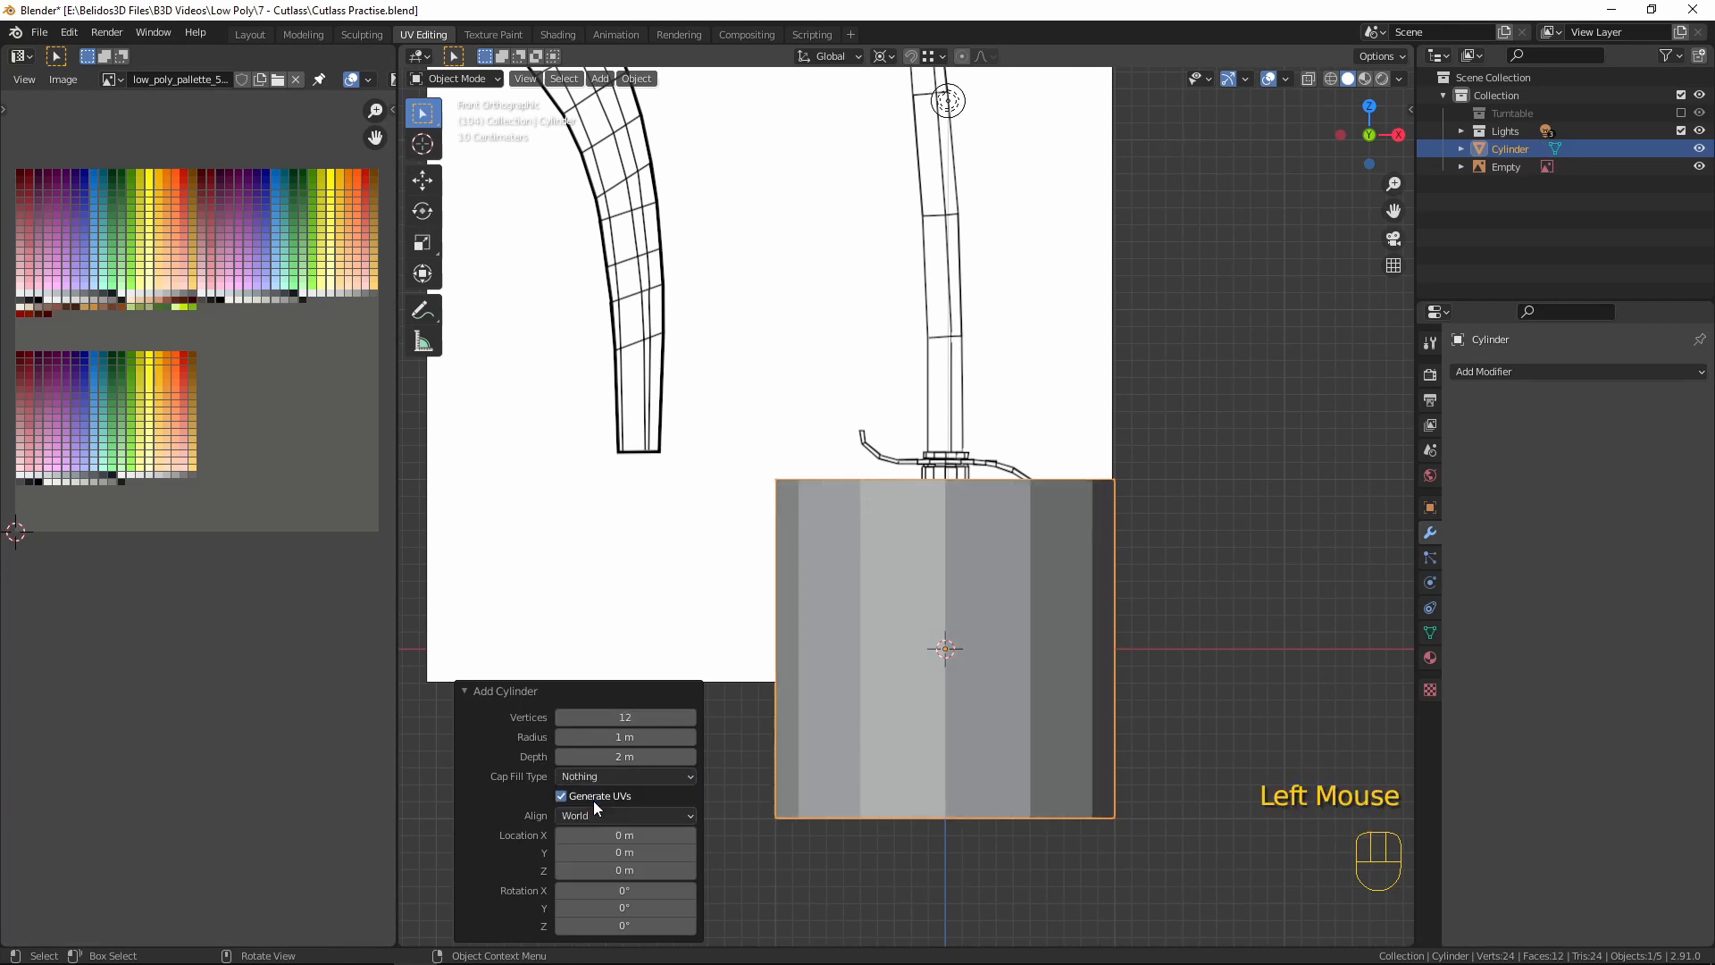
pyautogui.moveTo(706, 562); pyautogui.dragTo(690, 496, button='middle')
pyautogui.press('KP_1')
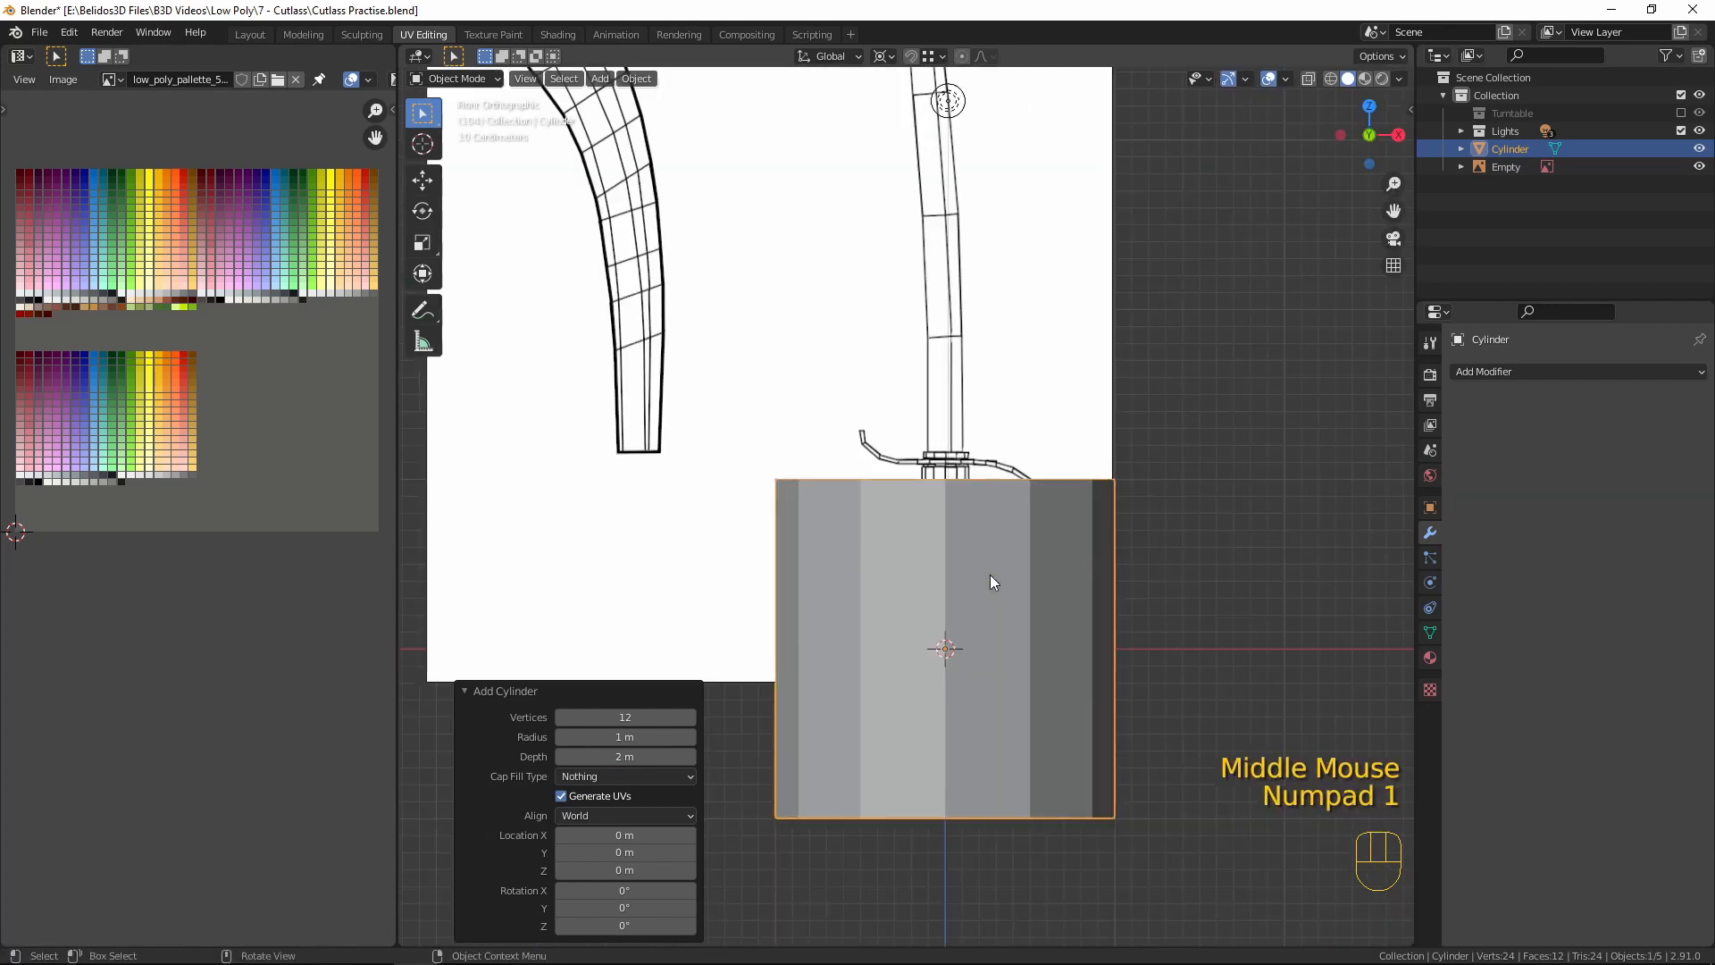
# - In Edit Mode with X-ray on, move the cylinder's whole mesh up 1 m along Z so its base sits at the origin
pyautogui.press('Tab')
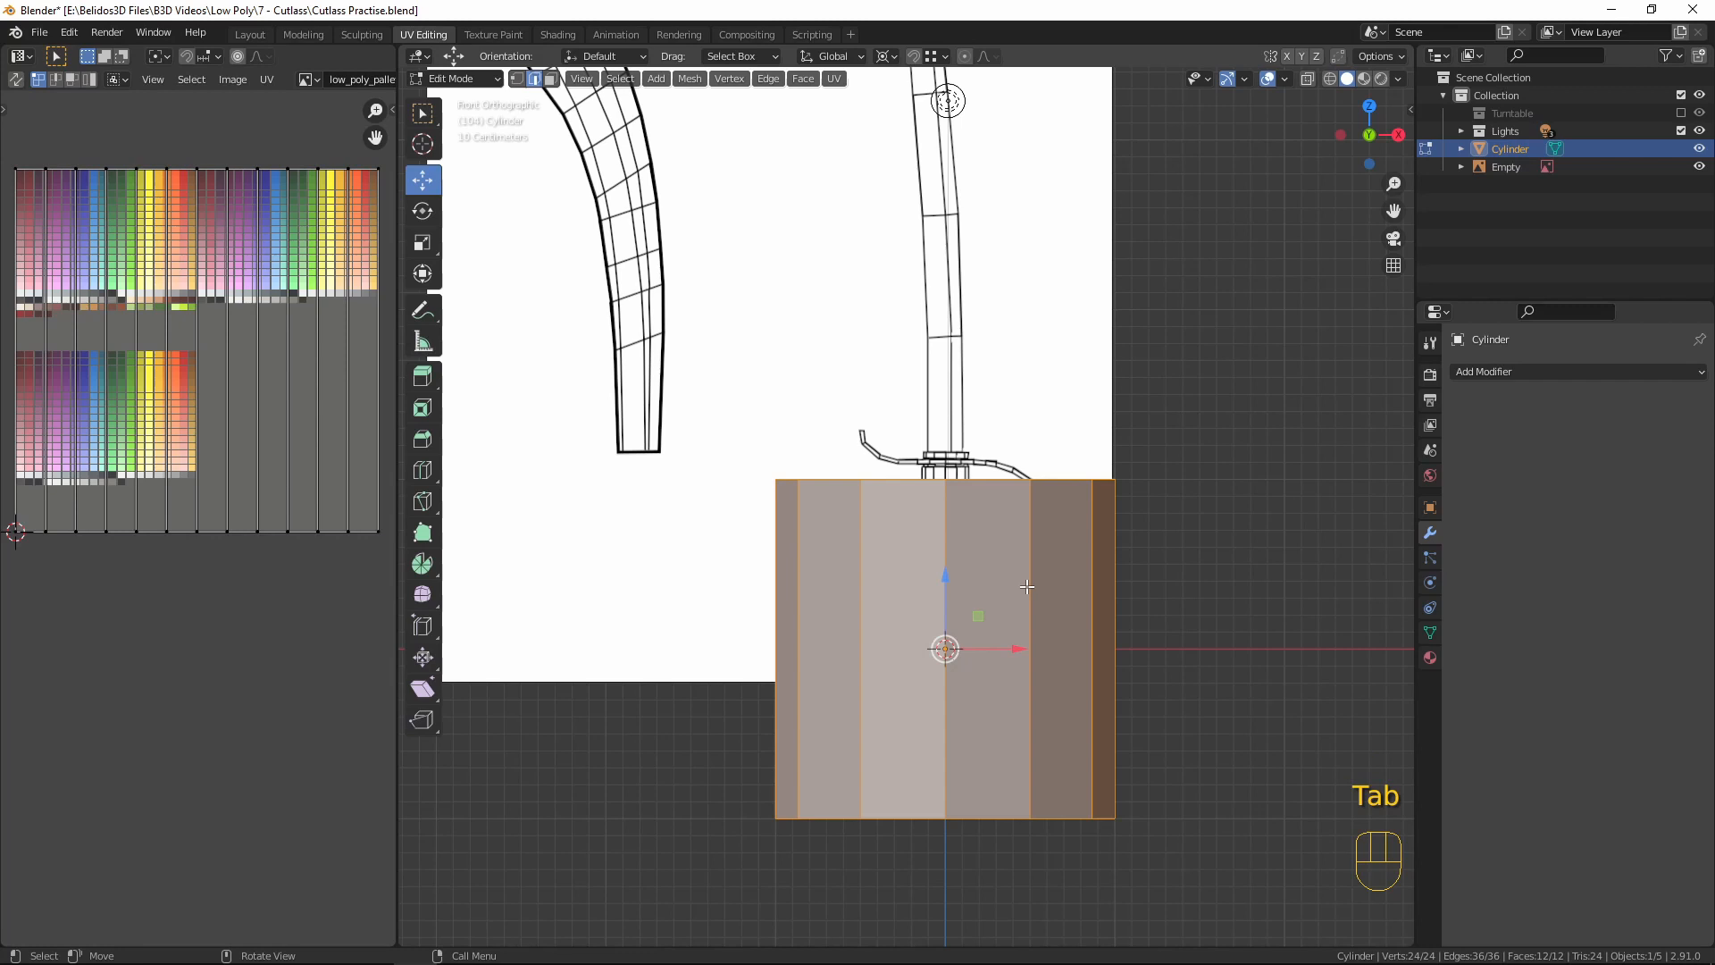
pyautogui.press('alt')
pyautogui.hotkey('alt', 'z')
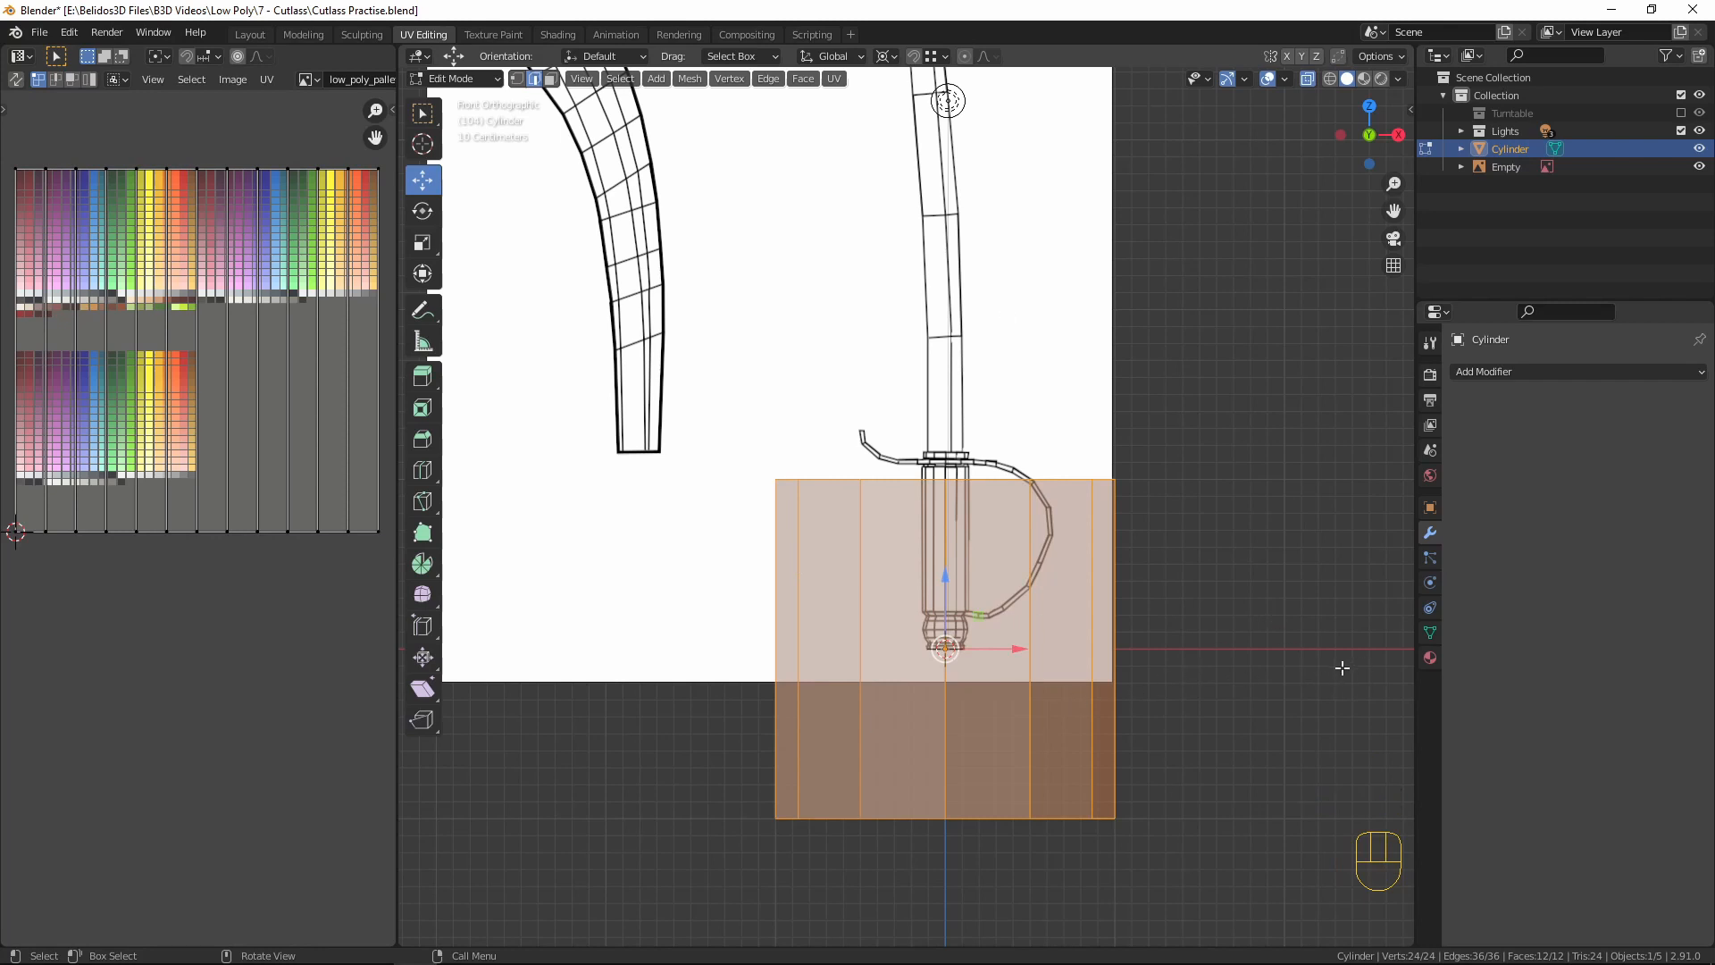
pyautogui.press('g')
pyautogui.press('z')
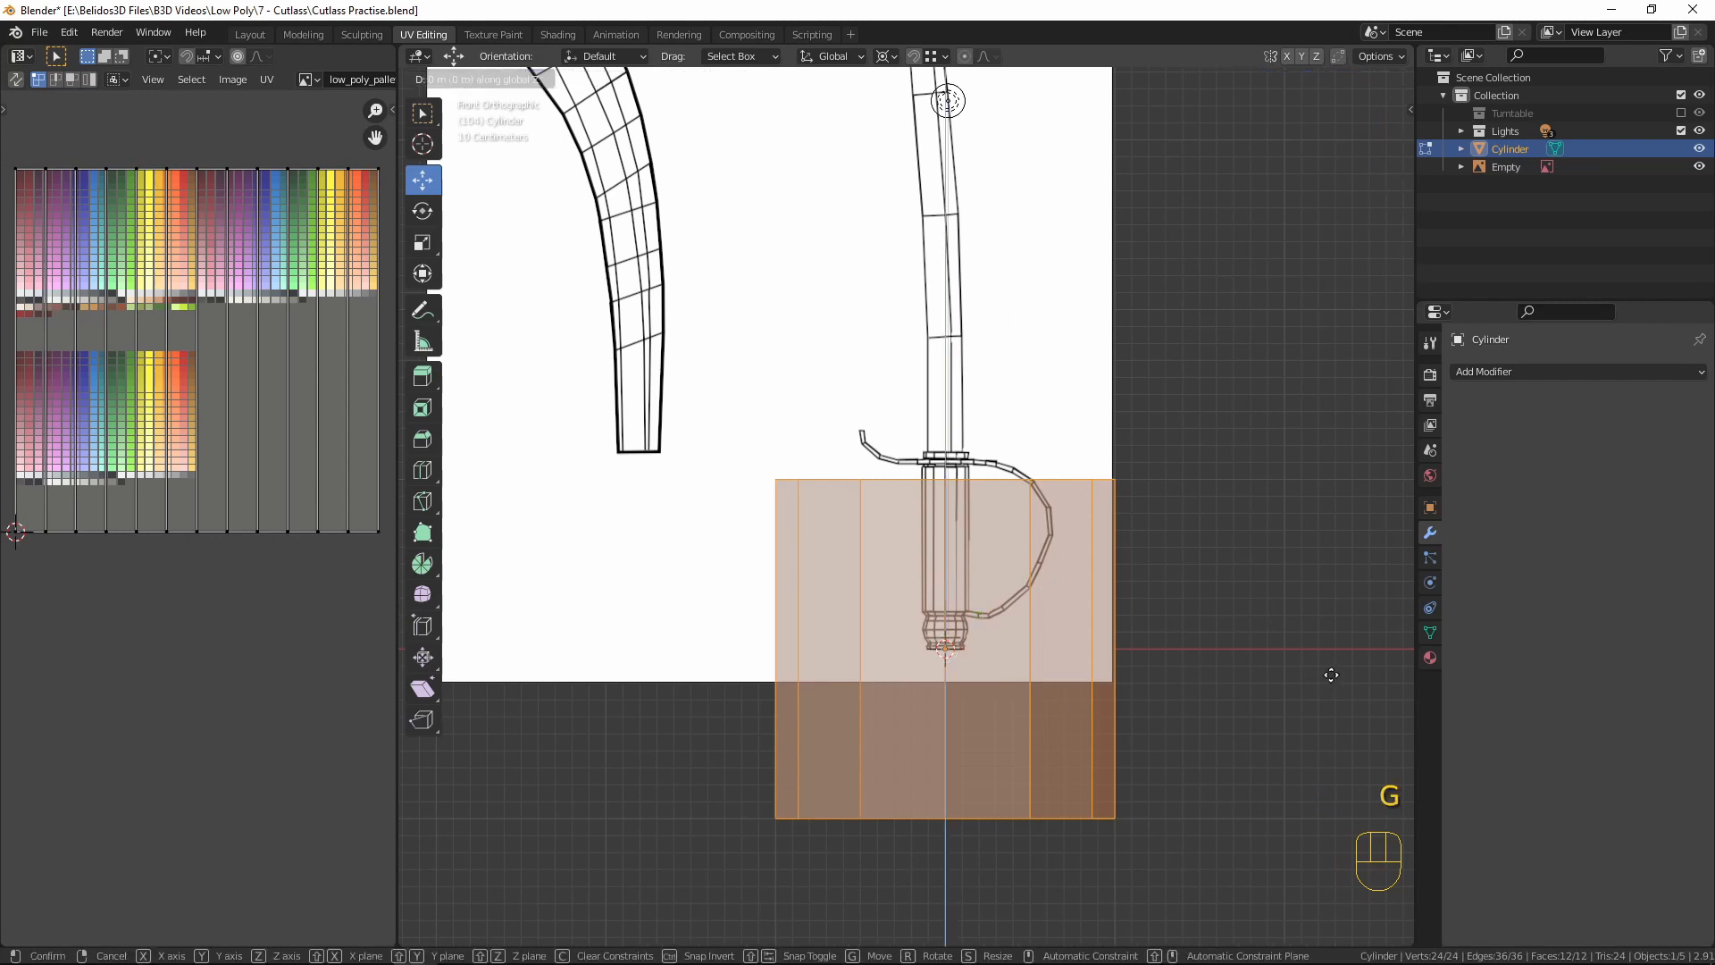
pyautogui.write('1')
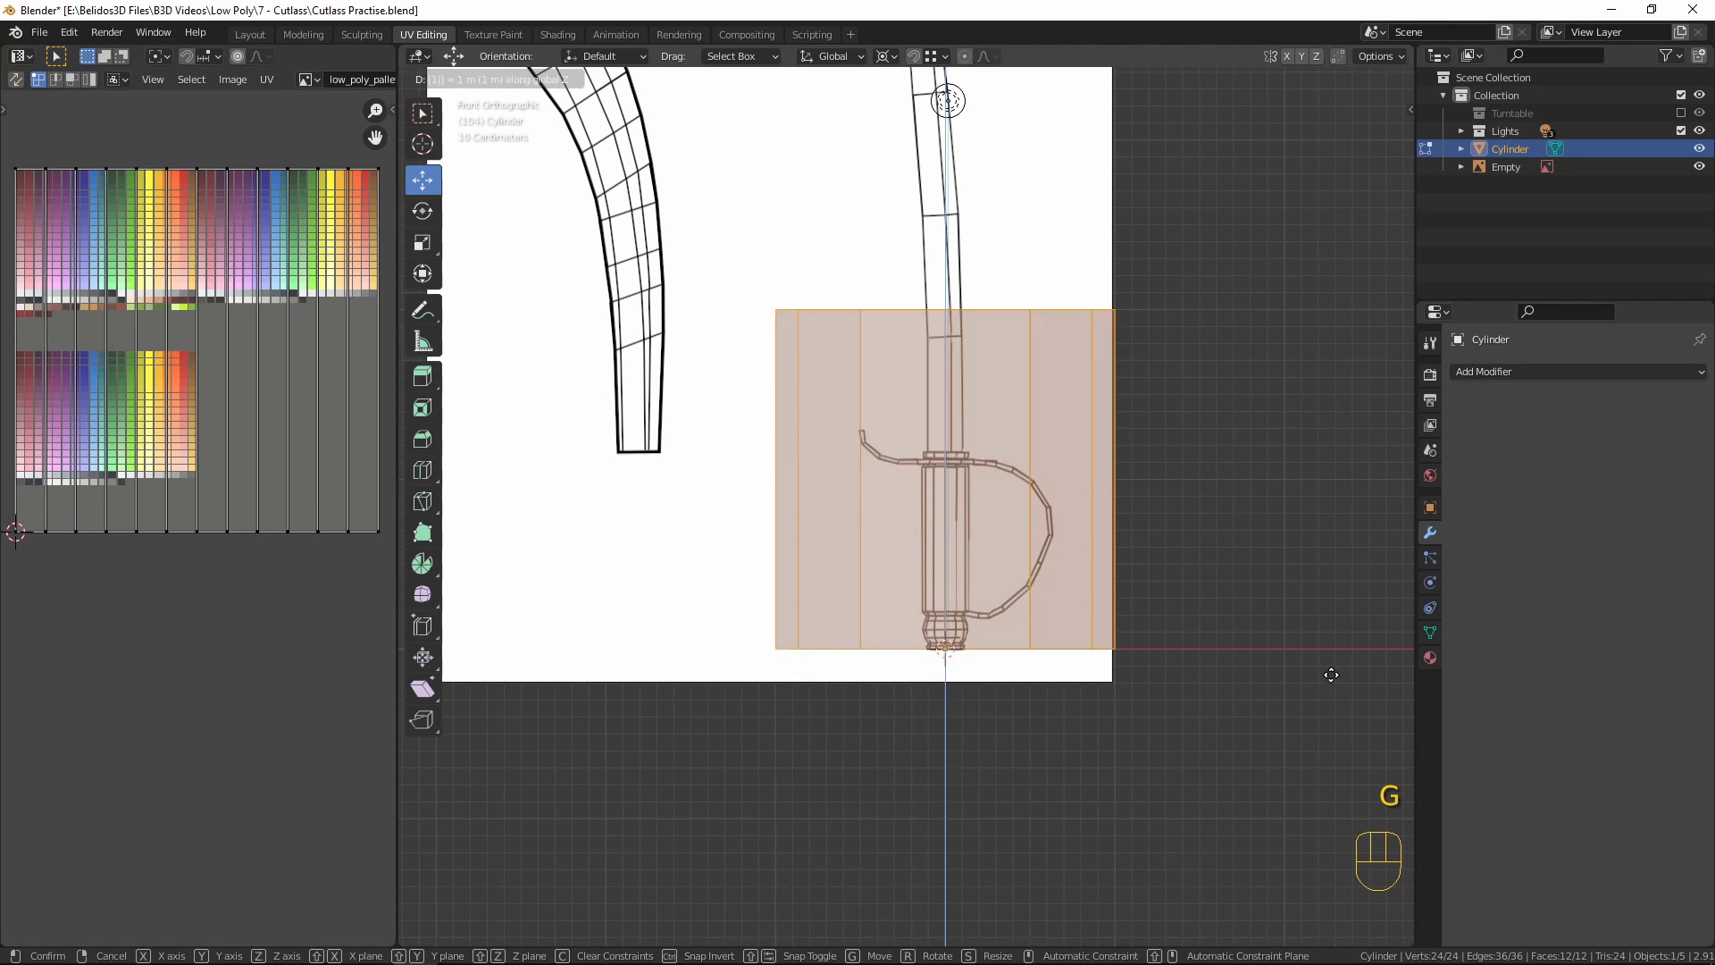
pyautogui.press('Return')
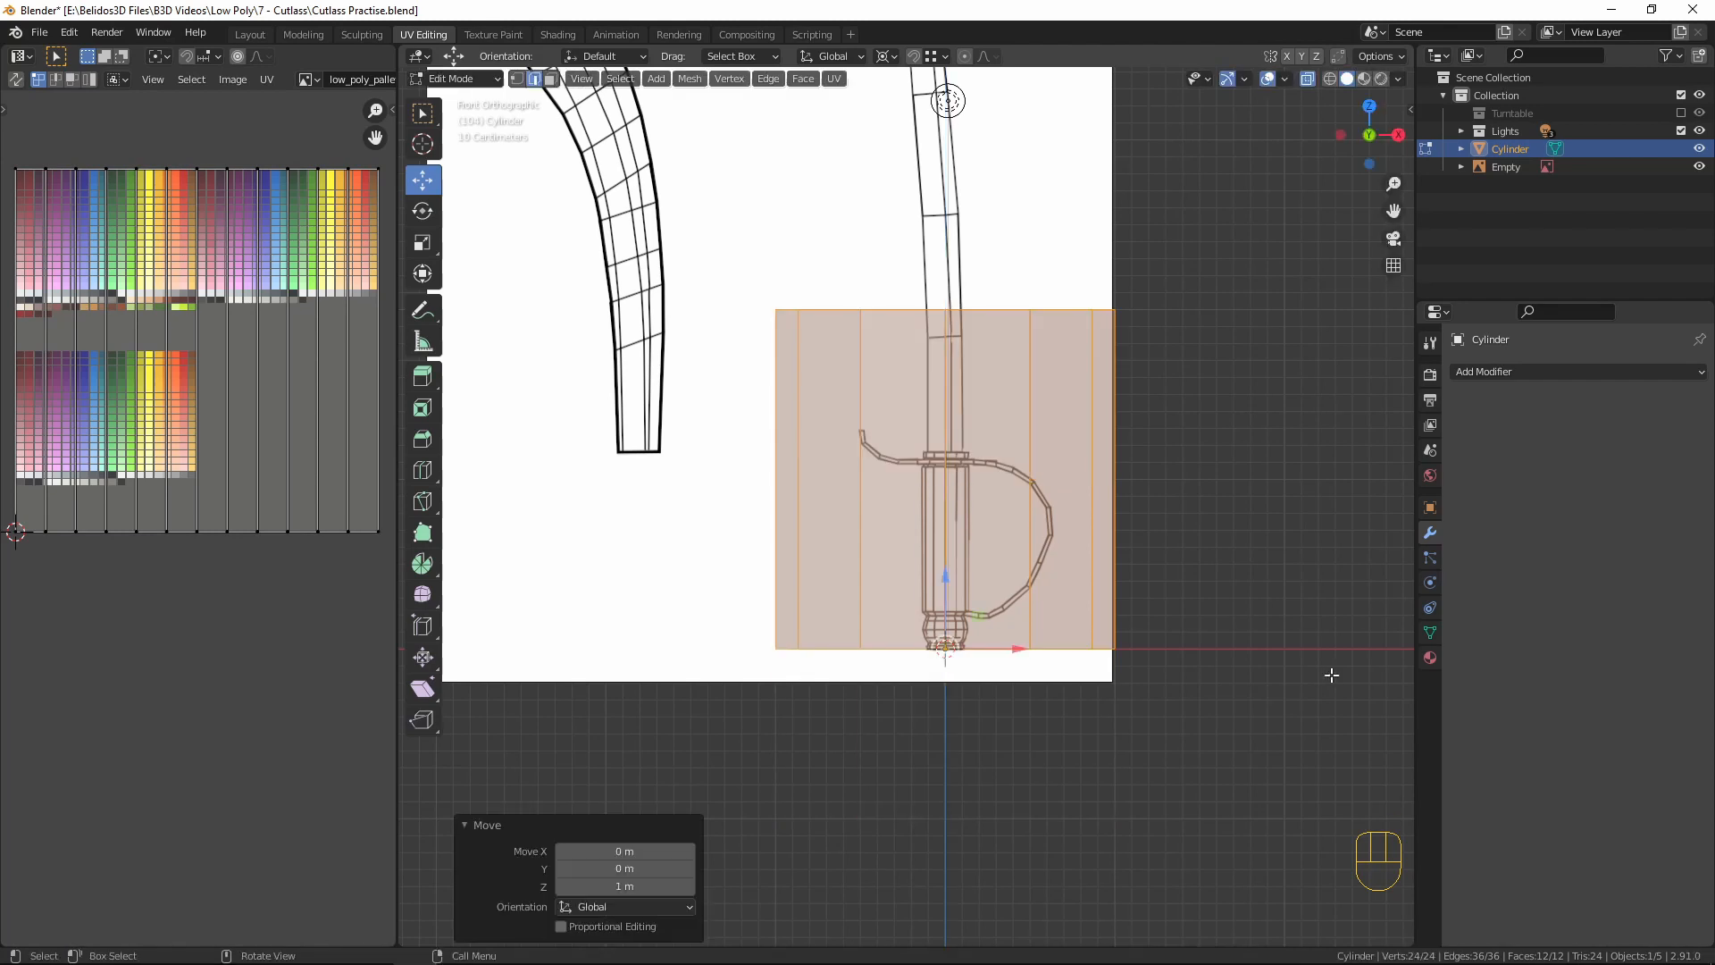
# - Select the cylinder's upper edge ring and lower it about 0.837 m along Z to the top of the hilt in the reference
pyautogui.scroll(2, 1322, 670)
pyautogui.scroll(-2, 1295, 665)
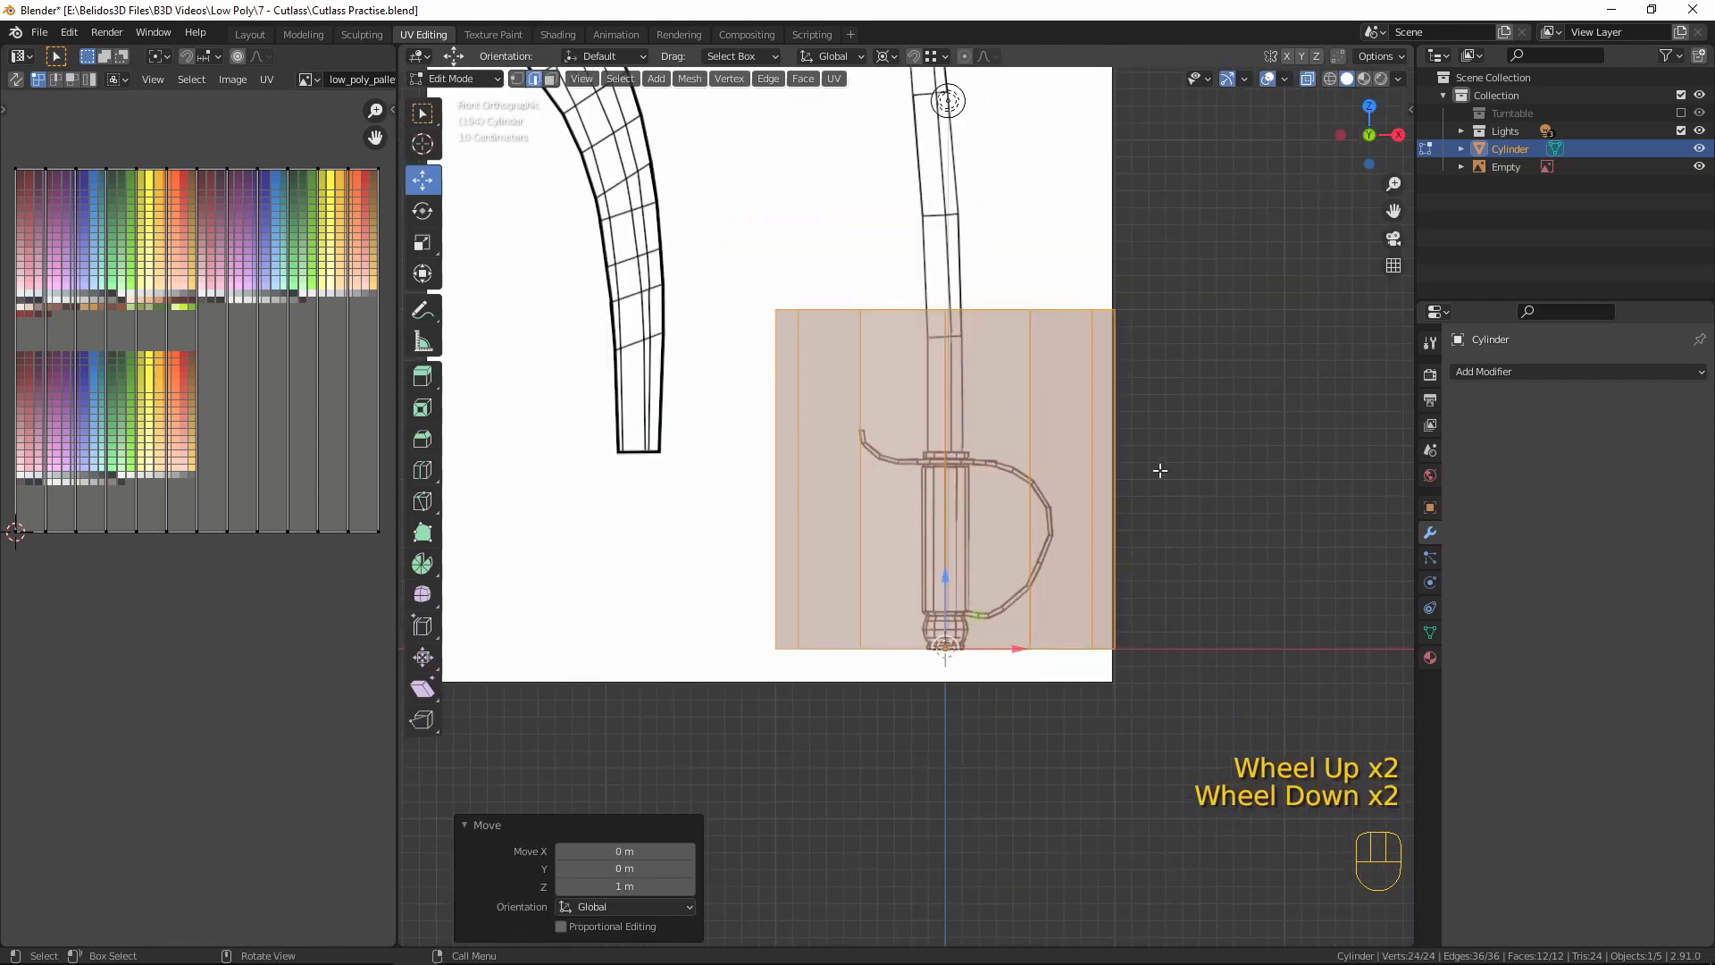
pyautogui.moveTo(721, 256); pyautogui.dragTo(1245, 394)
pyautogui.press('g')
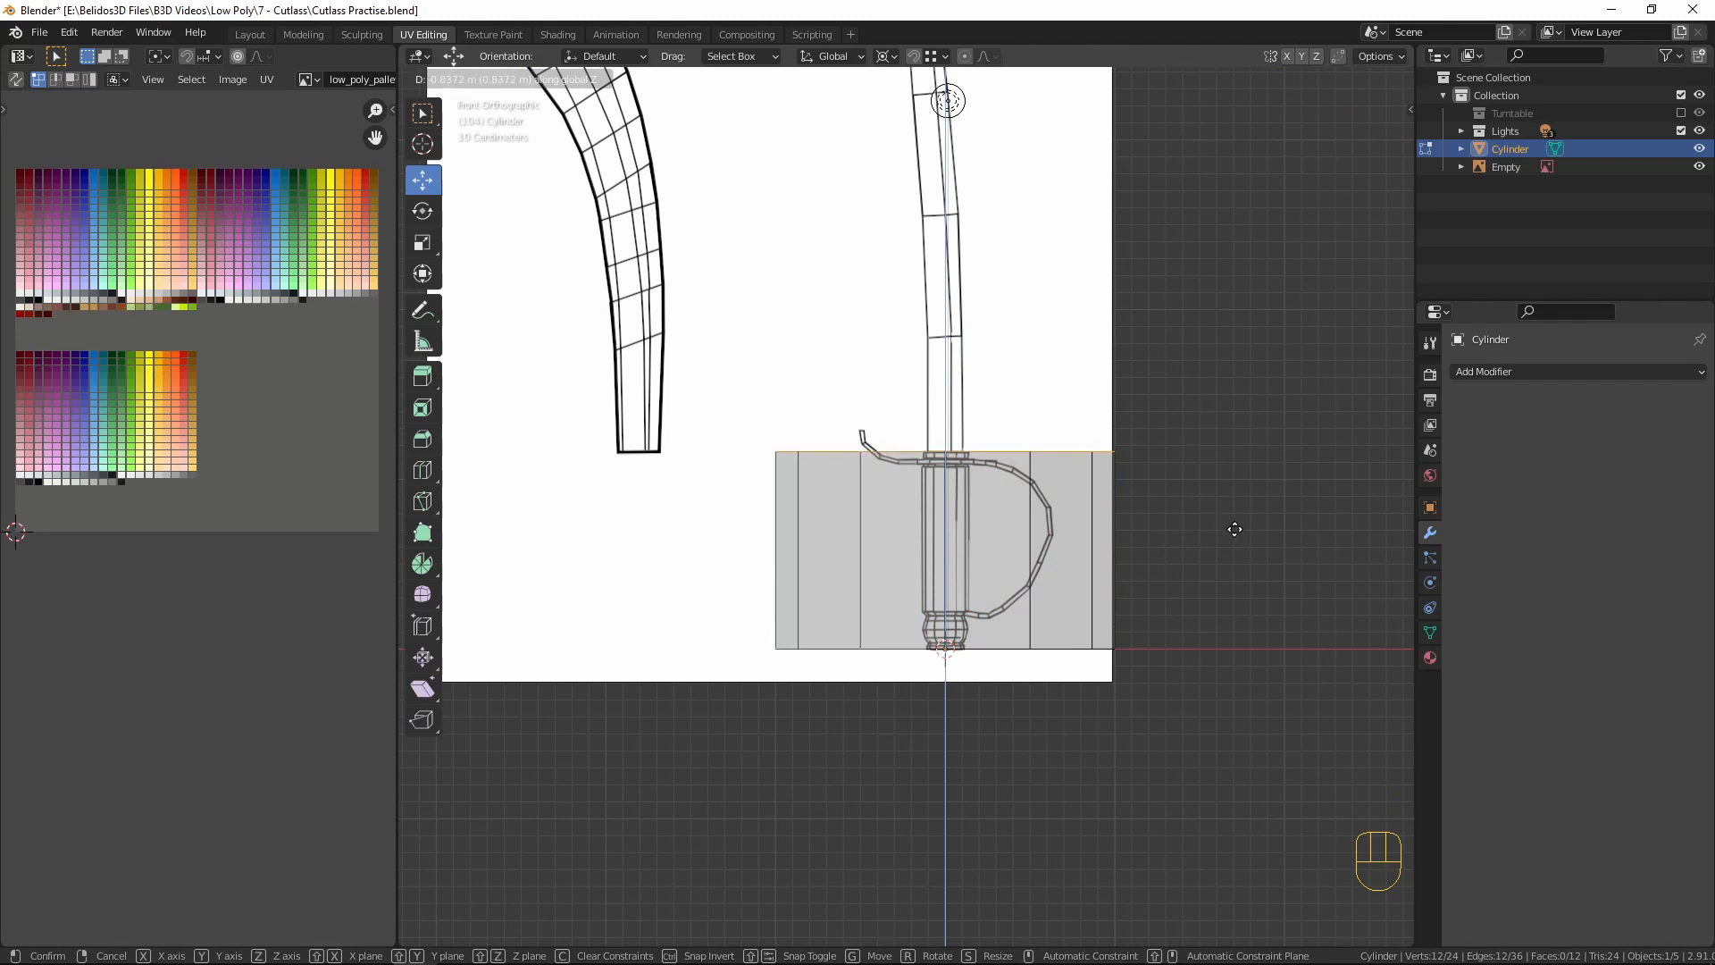
pyautogui.click(1233, 528)
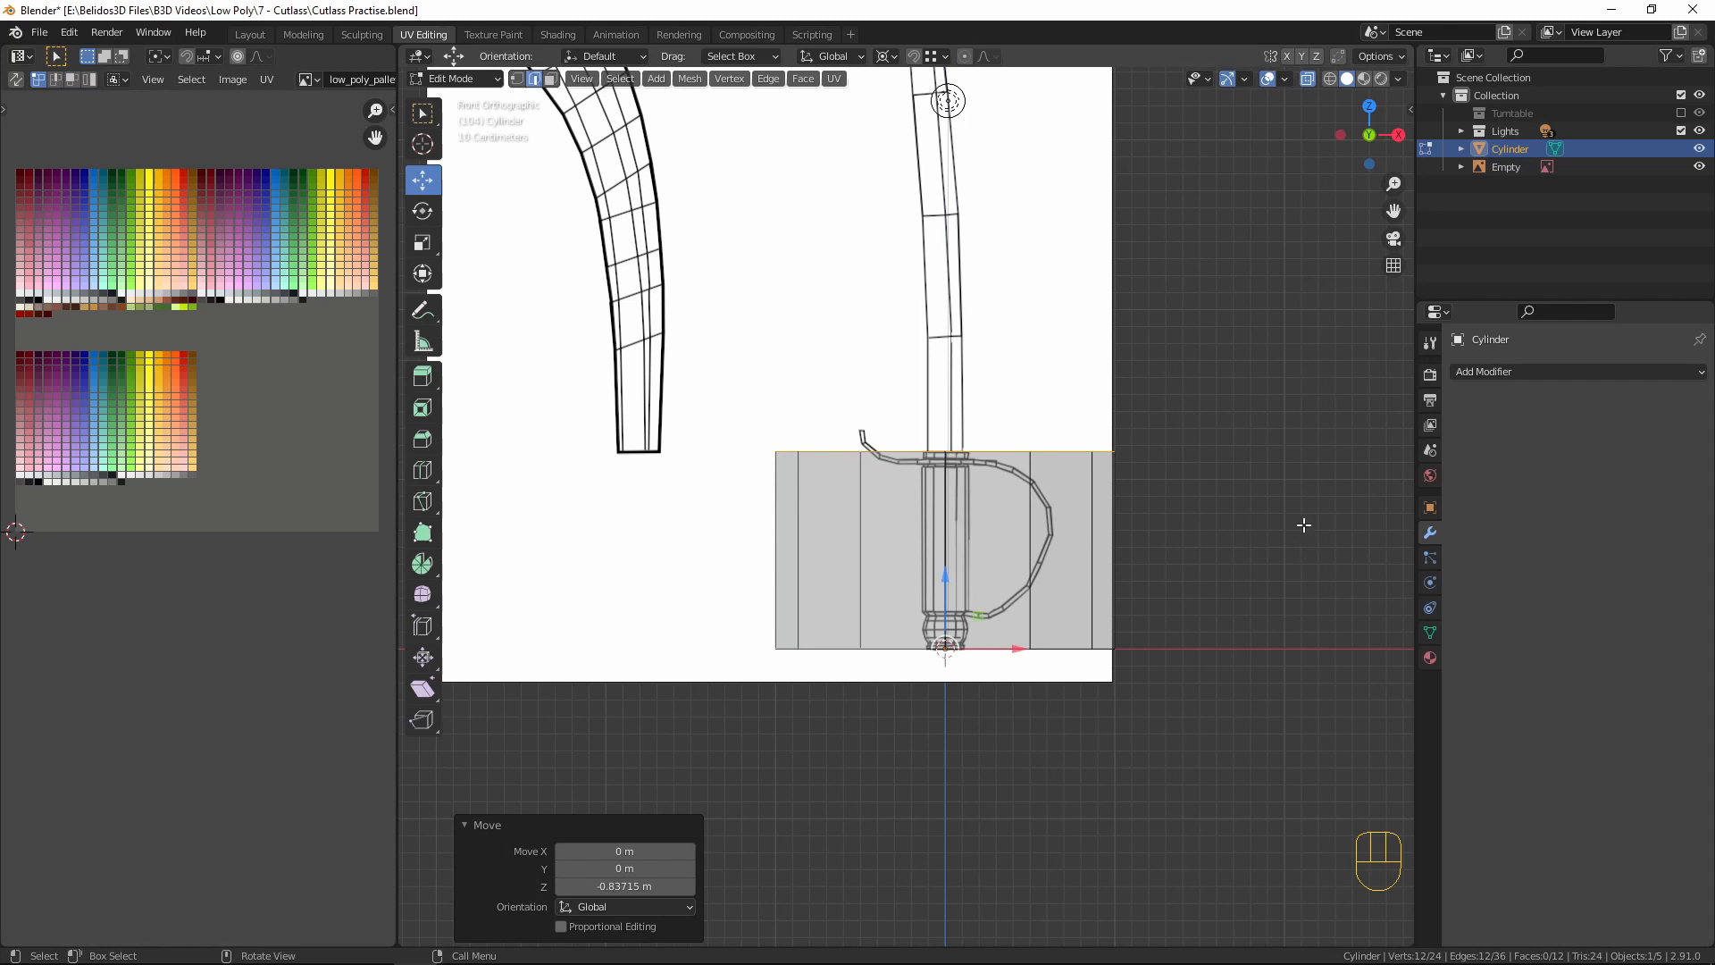
# - Scale the whole mesh in X and Y only, by about 0.227 and again by about 0.632, to match the grip's width
pyautogui.press('a')
pyautogui.press('s')
pyautogui.hotkey('shift', 'z')
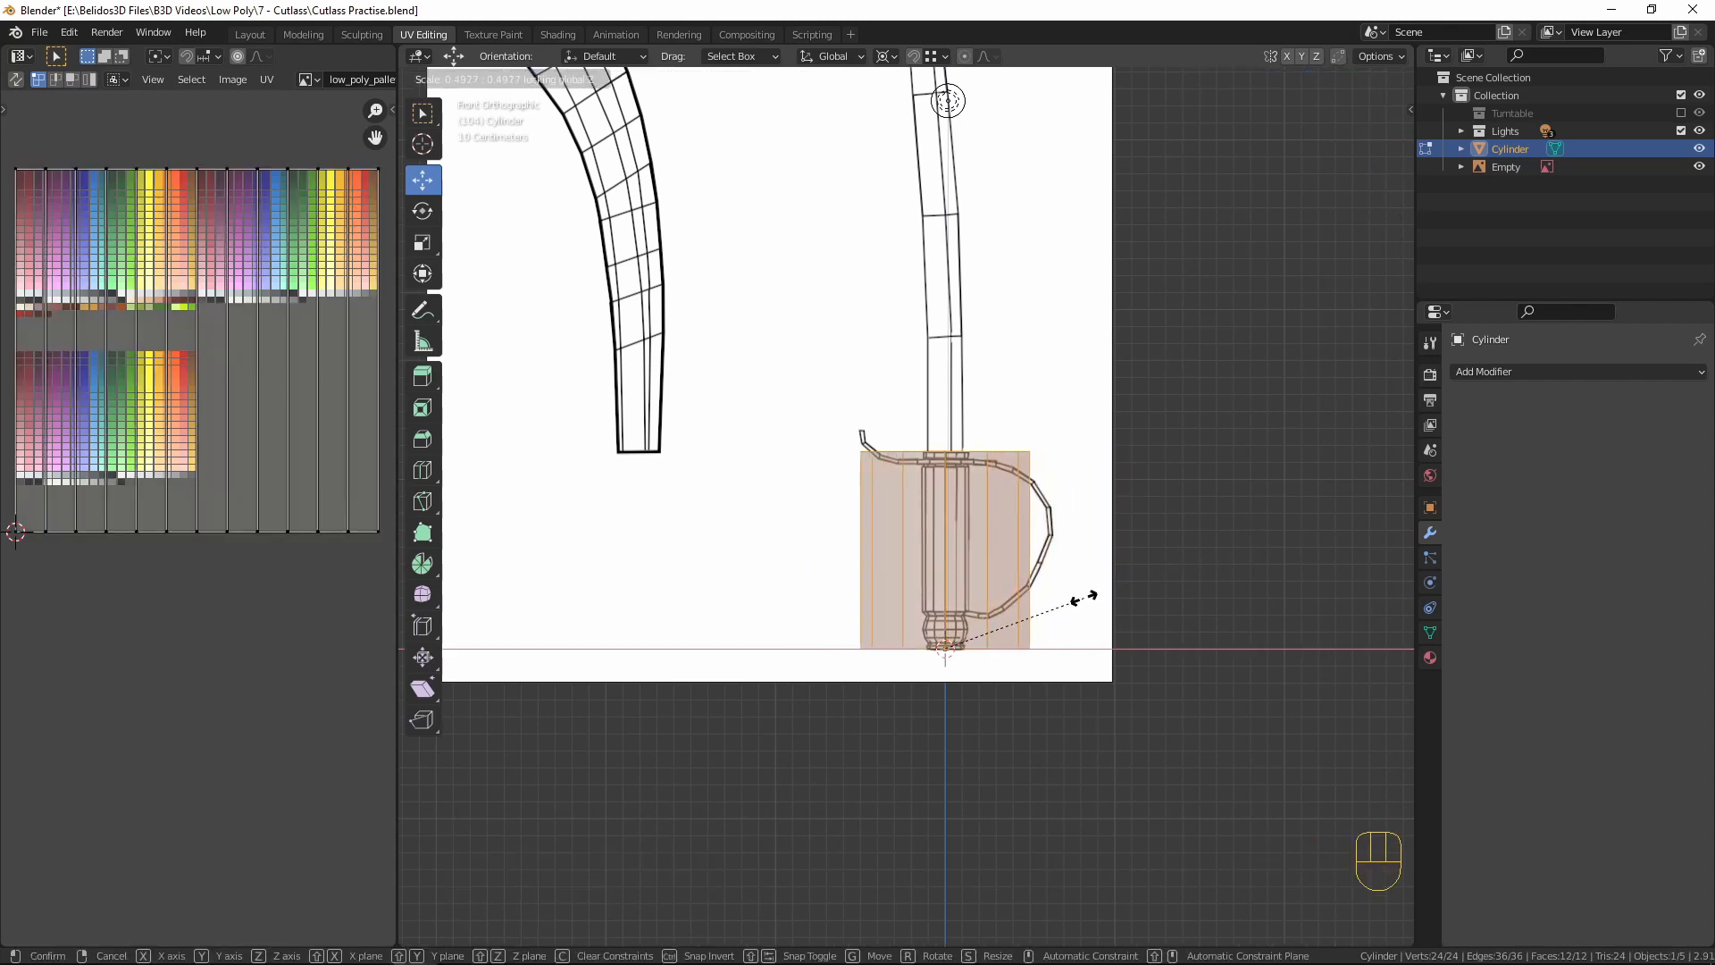
pyautogui.click(998, 607)
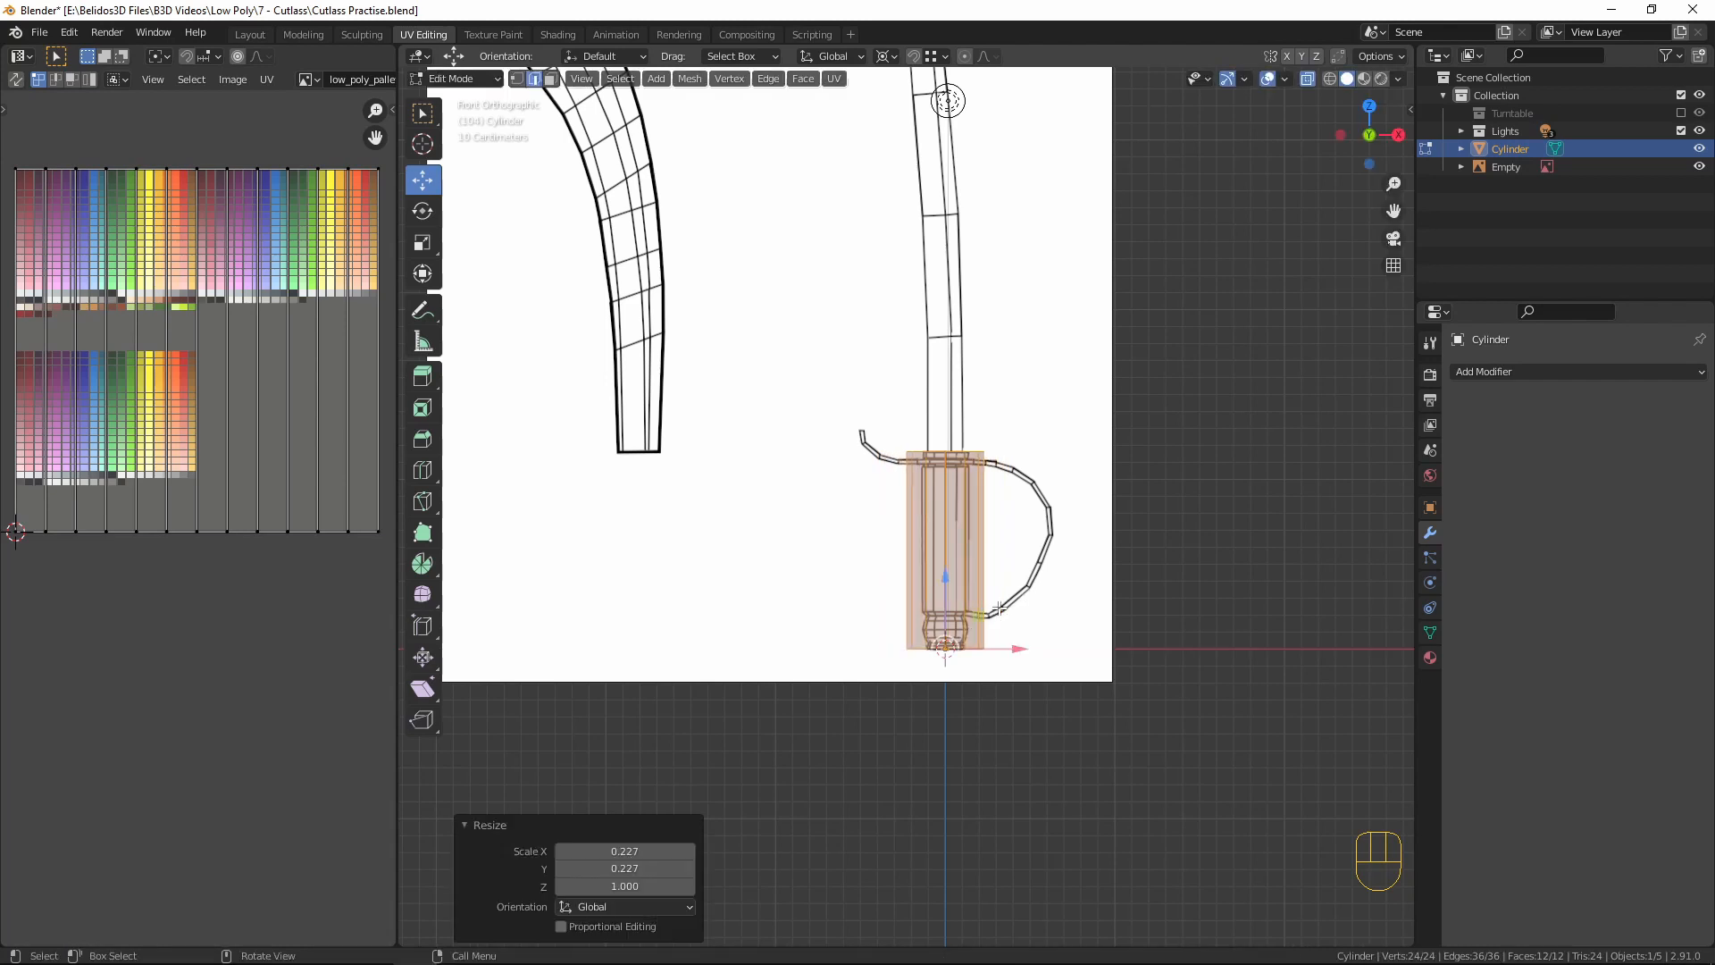
pyautogui.press('s')
pyautogui.hotkey('shift', 'z')
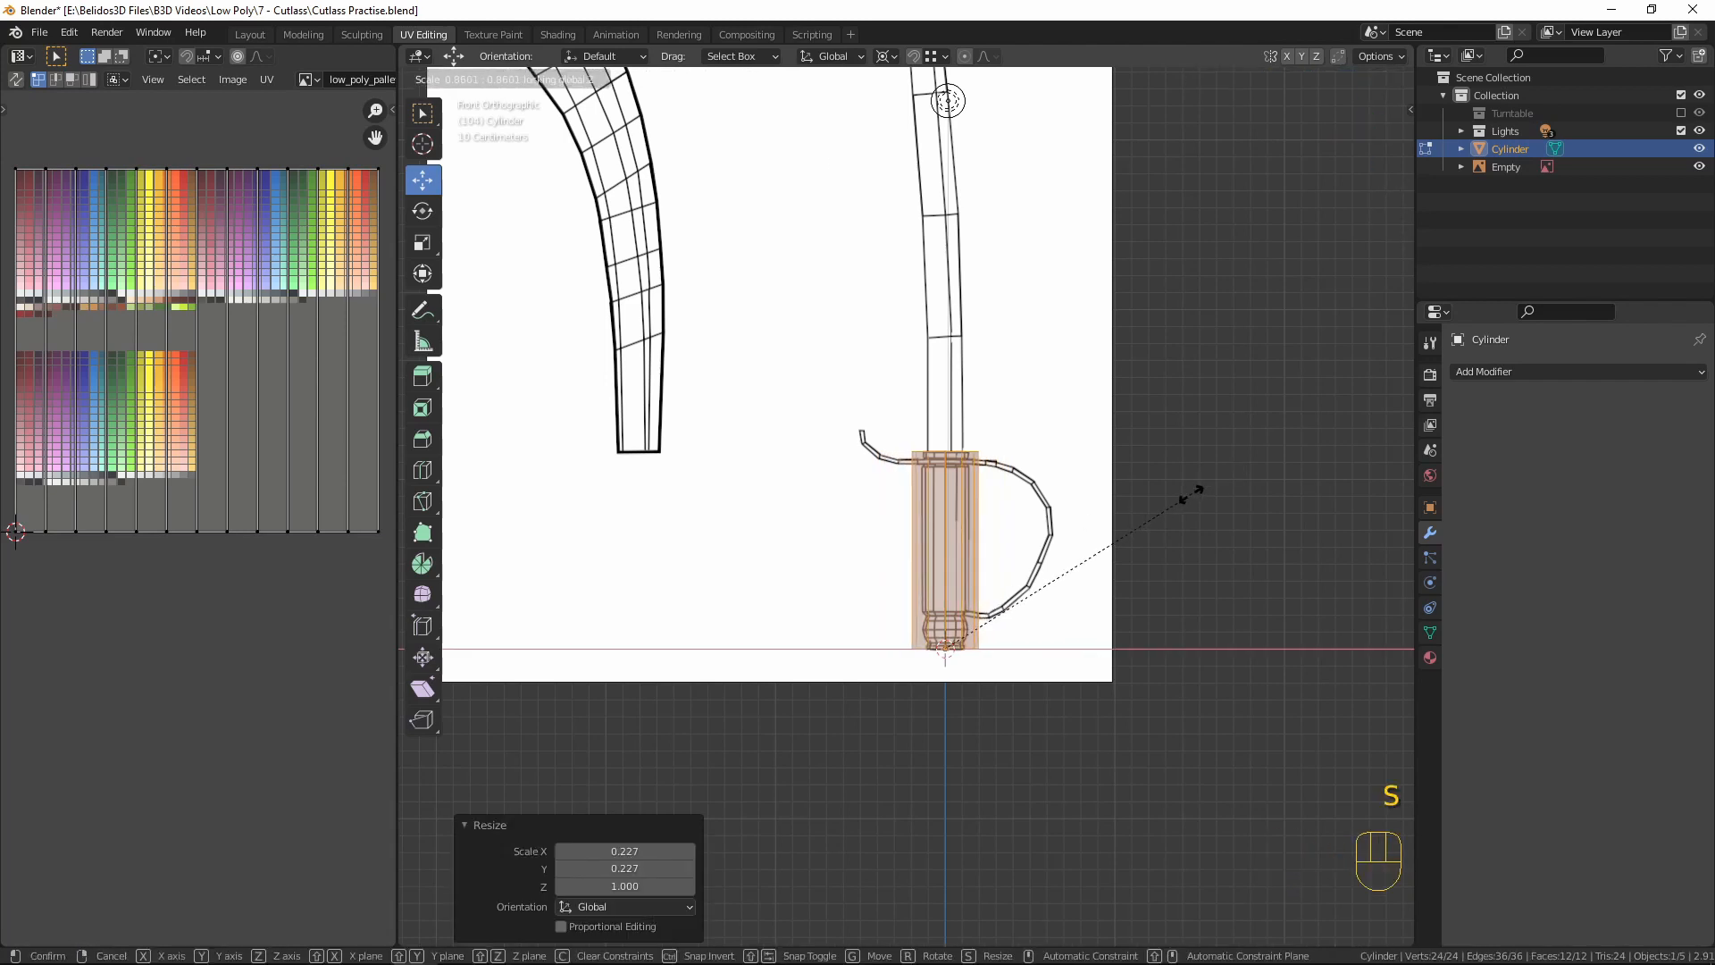
pyautogui.click(1112, 514)
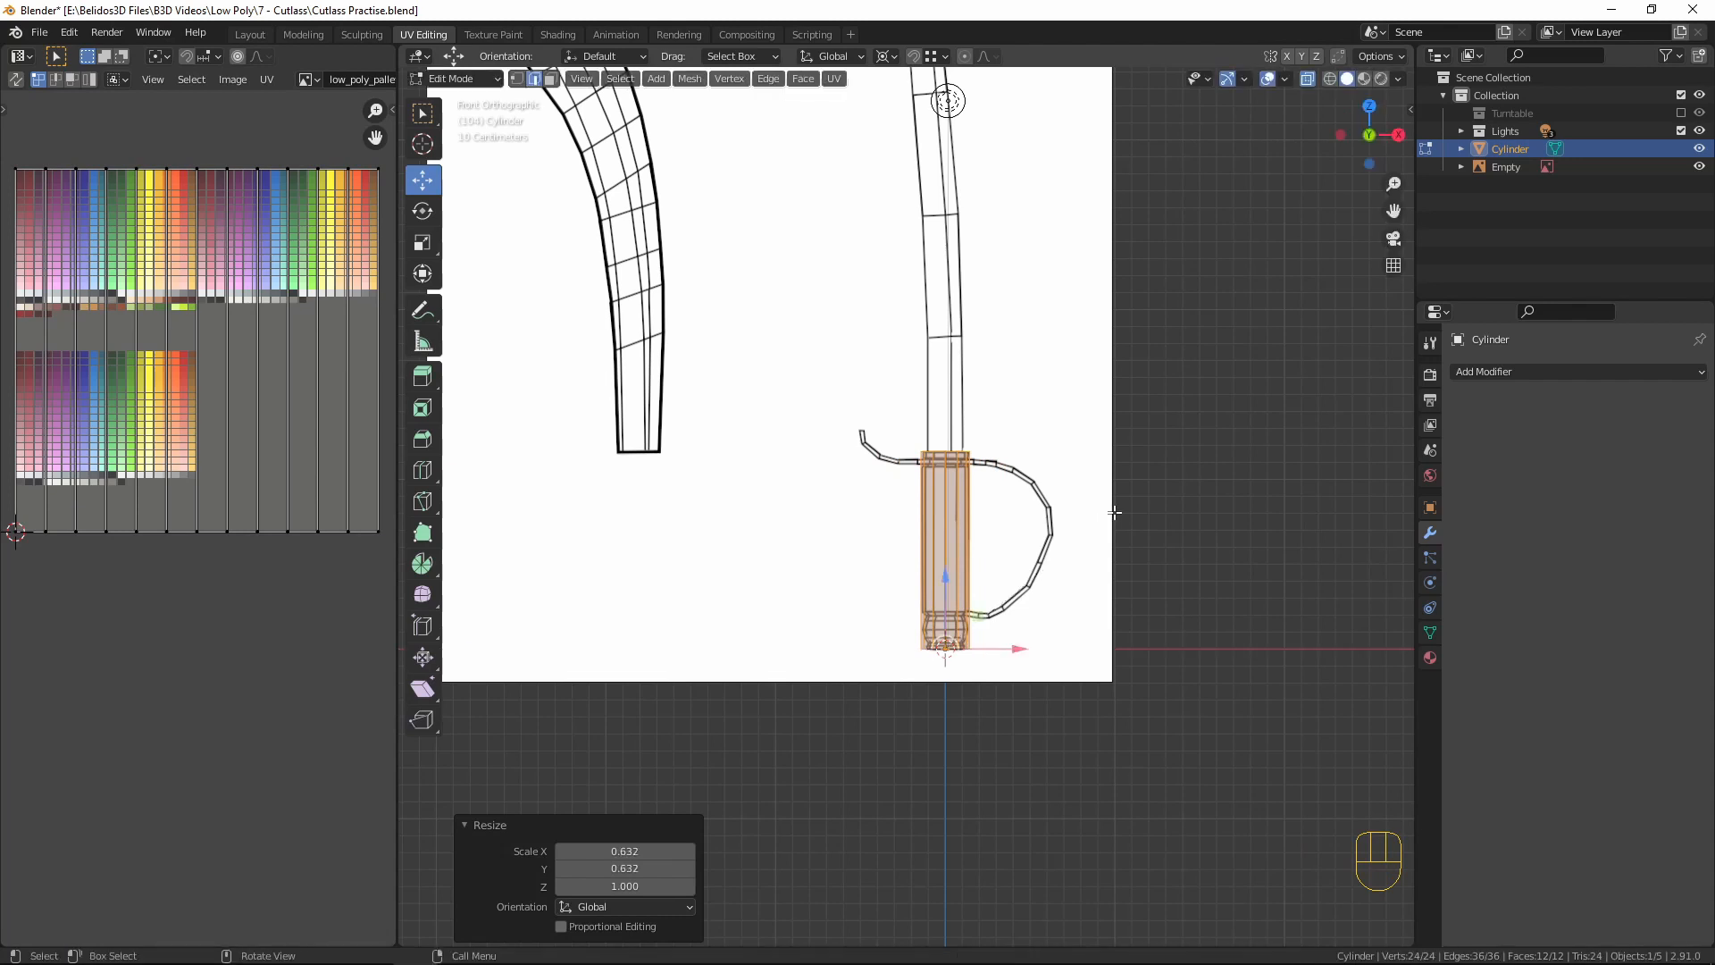
# - Return to Object Mode with X-ray off and shade the cylinder smooth
pyautogui.press('Tab')
pyautogui.hotkey('alt', 'z')
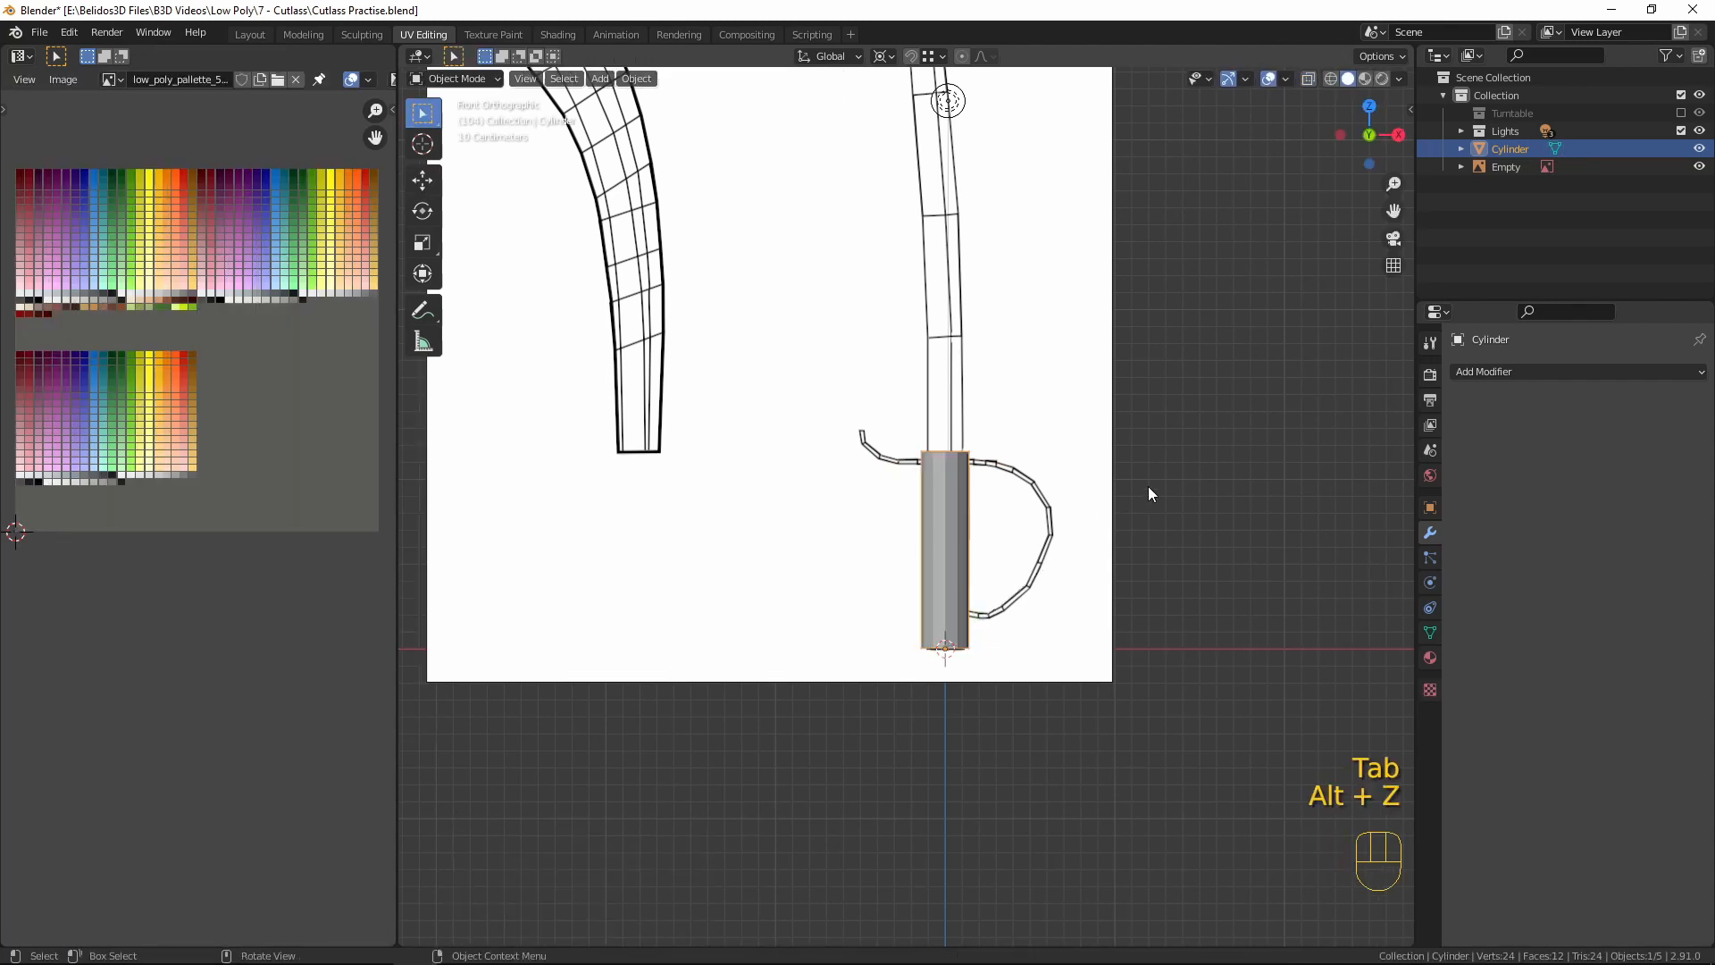
pyautogui.moveTo(1113, 511); pyautogui.dragTo(1031, 548, button='middle')
pyautogui.rightClick(915, 508)
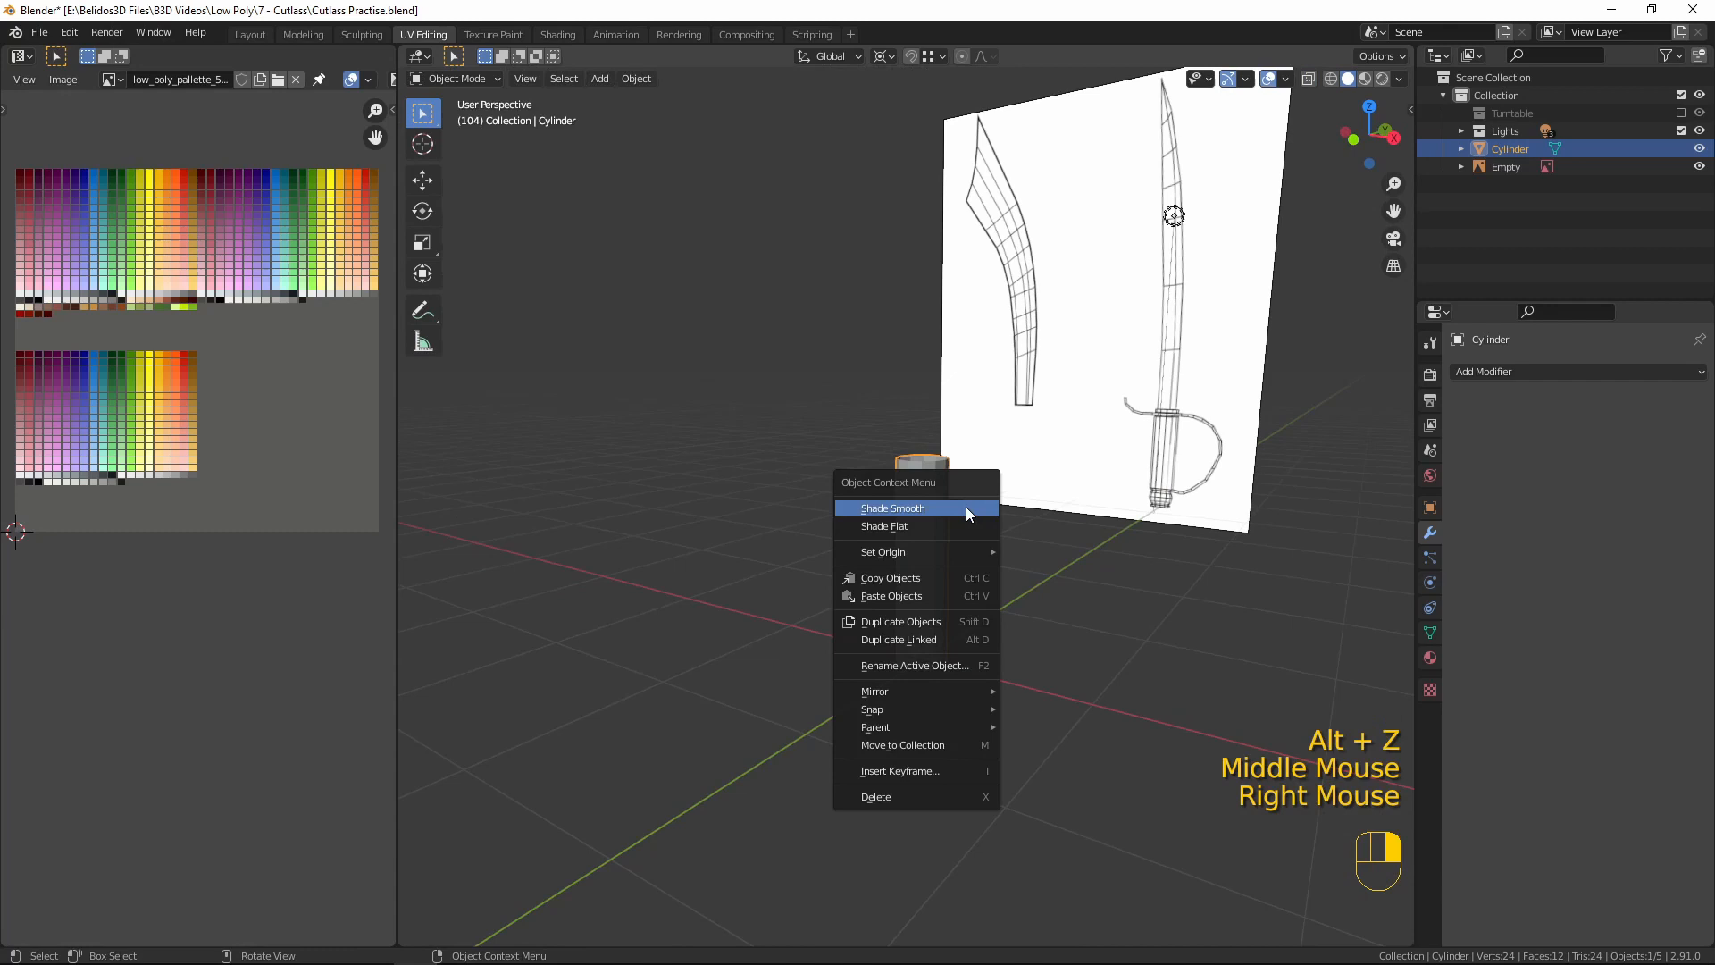
pyautogui.click(900, 508)
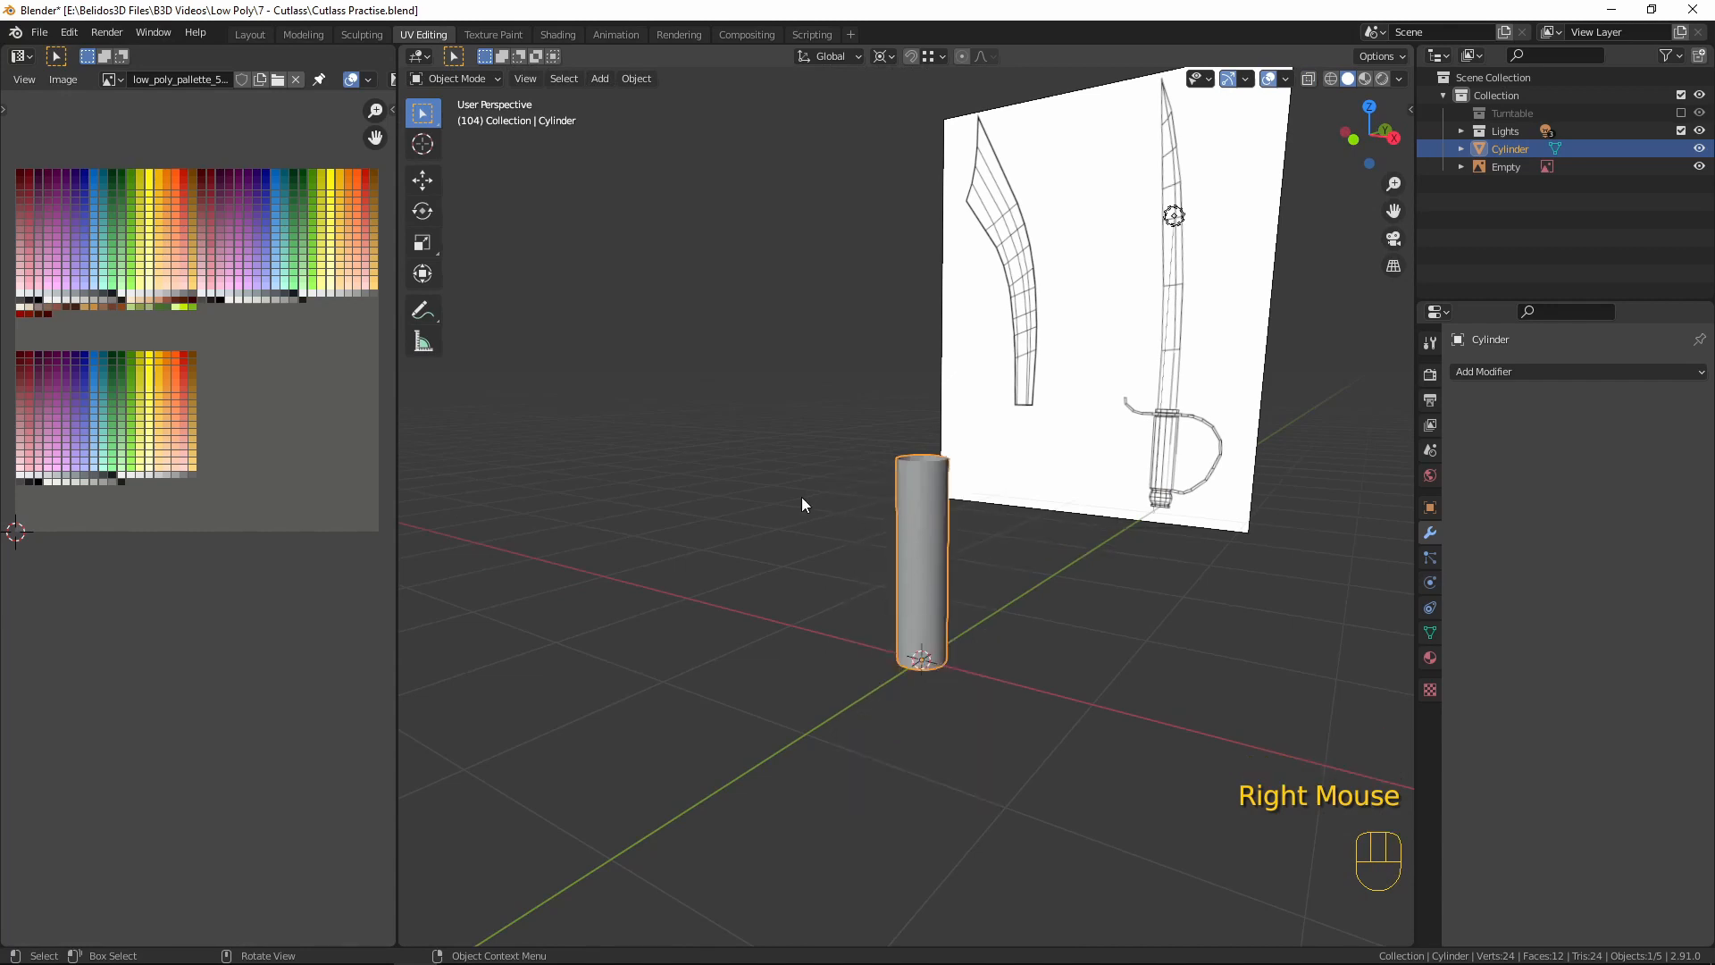
# - Enable Auto Smooth on the cylinder's normals with an angle of 60°
pyautogui.click(1431, 633)
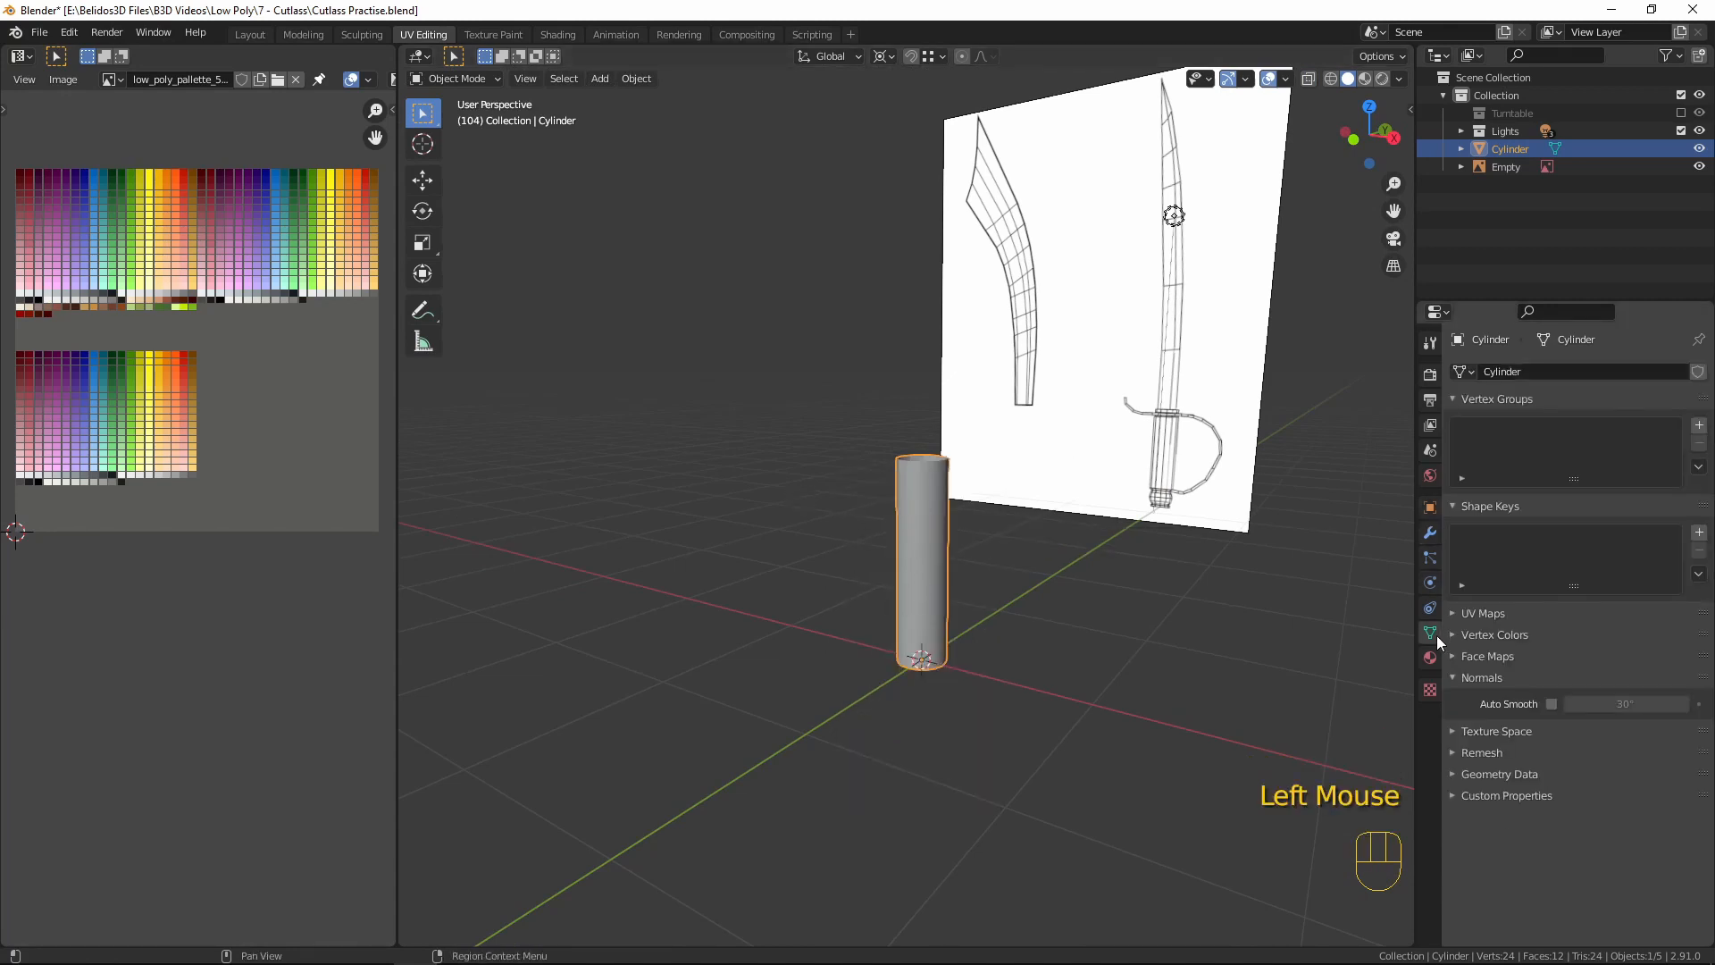
pyautogui.click(1551, 703)
pyautogui.click(1631, 705)
pyautogui.write('60')
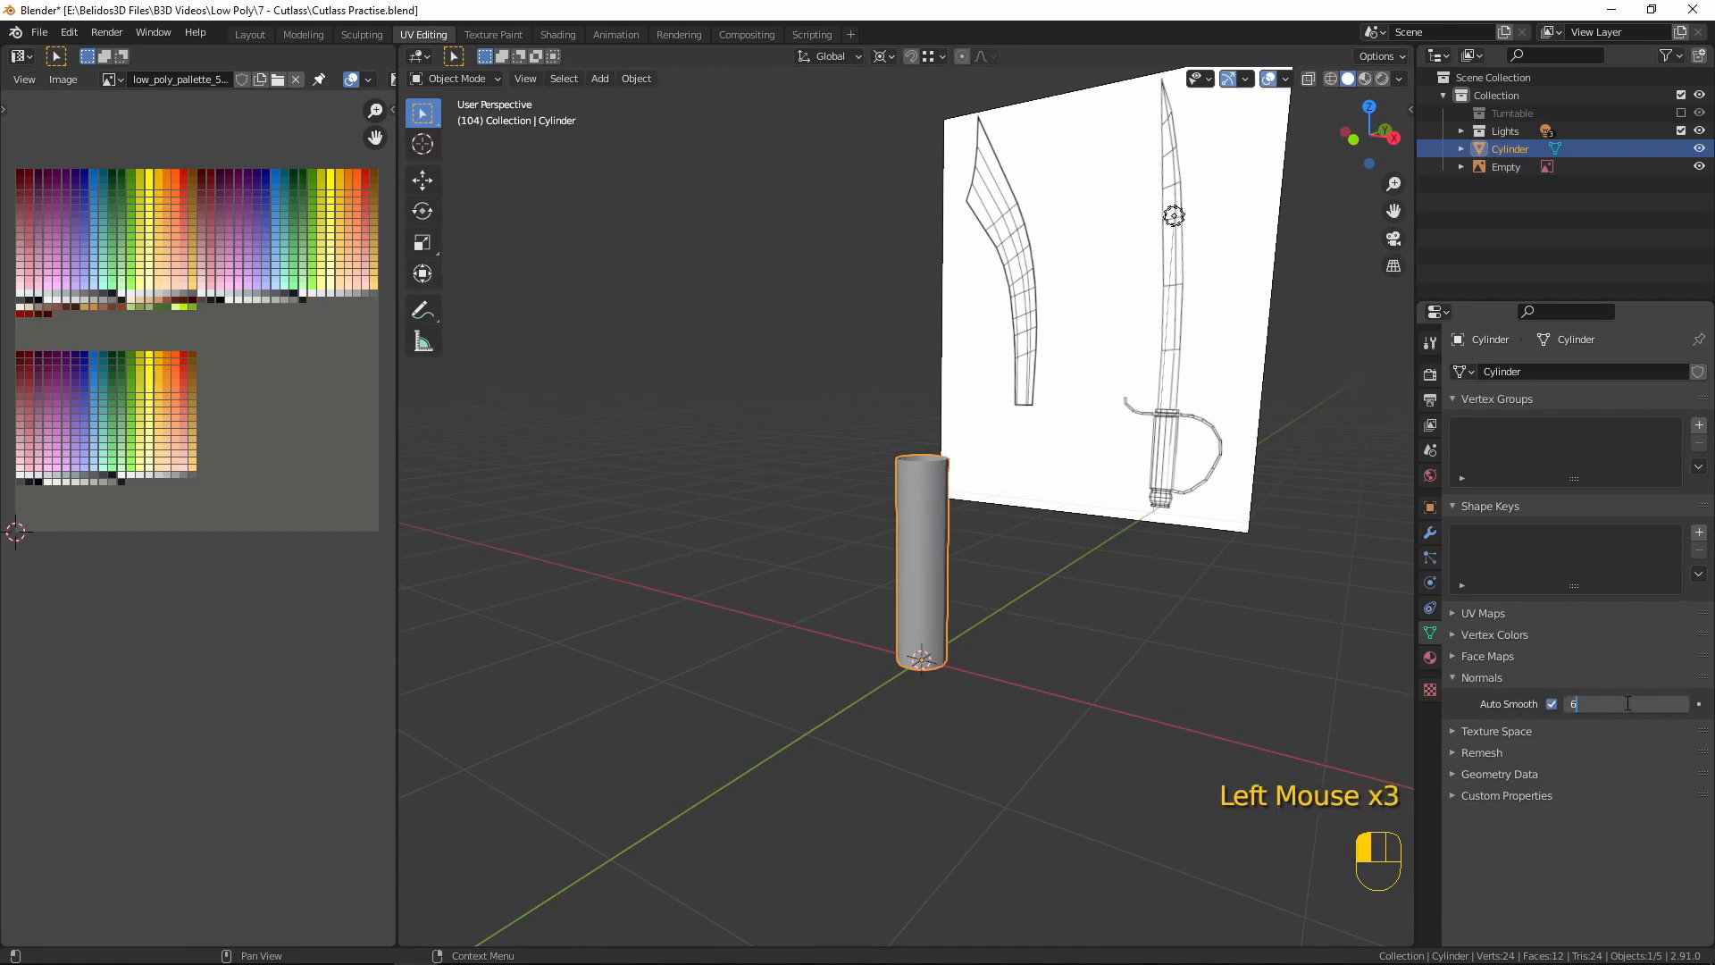
pyautogui.press('Return')
pyautogui.moveTo(1013, 625); pyautogui.dragTo(1134, 672, button='middle')
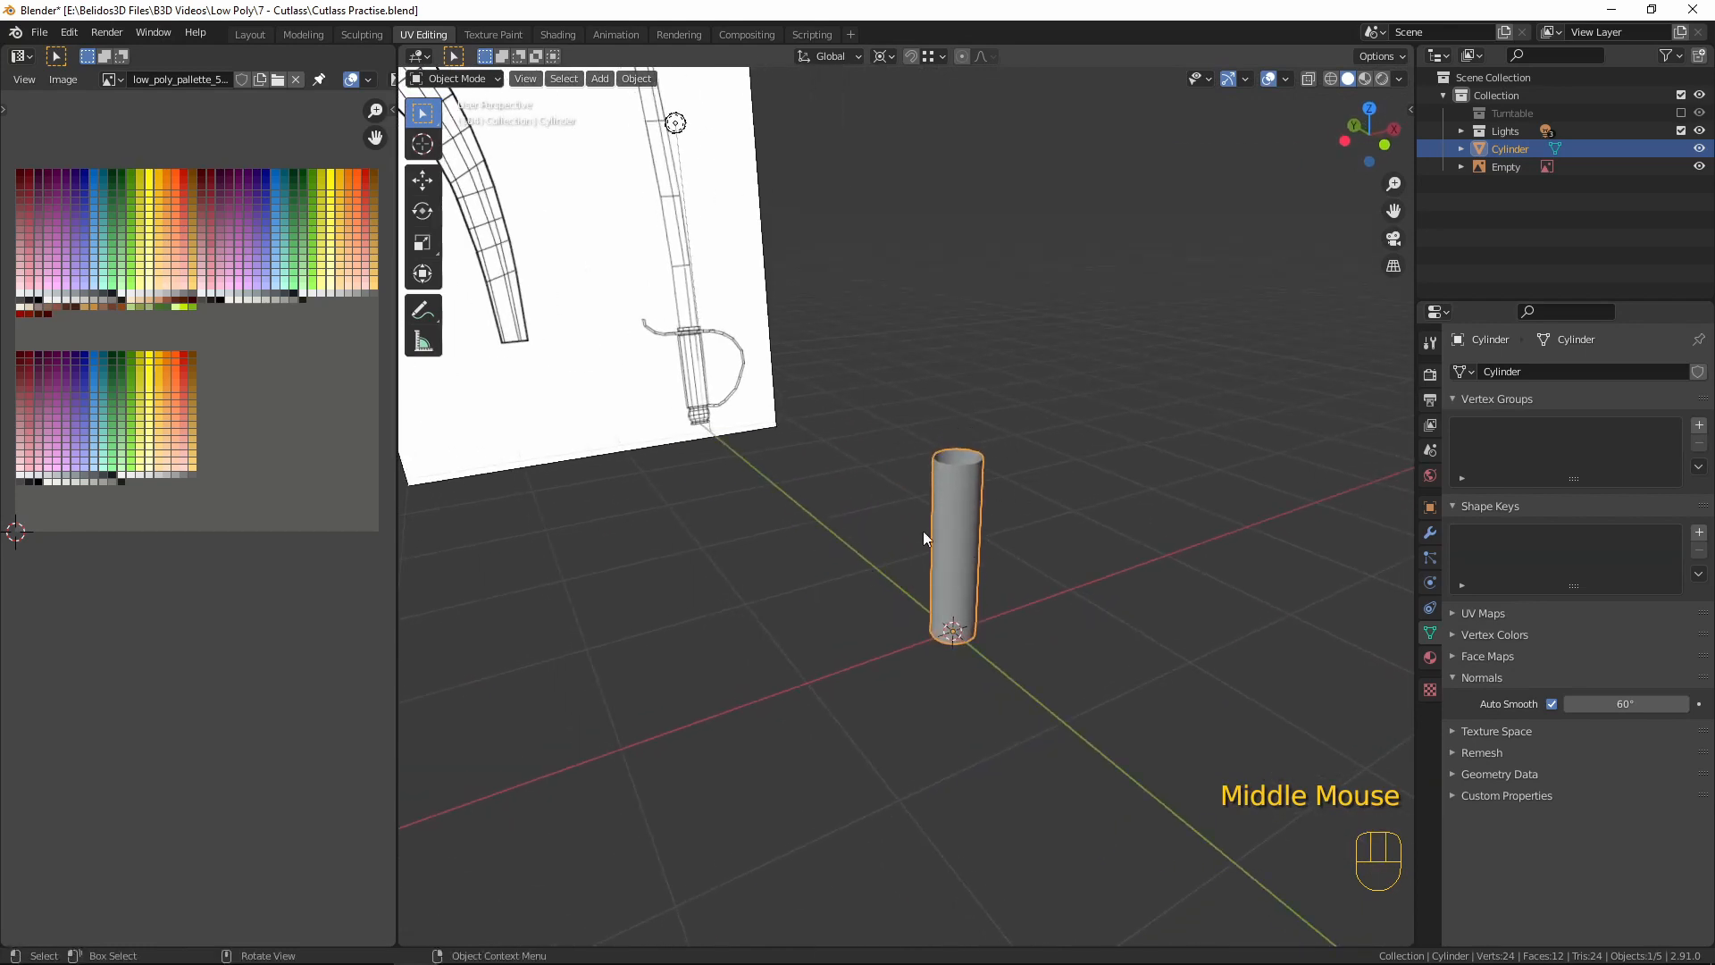
# - In Edit Mode with X-ray on and in front view, add a loop cut at the grip's lower end, with a slide factor of about 0.618
pyautogui.press('KP_1')
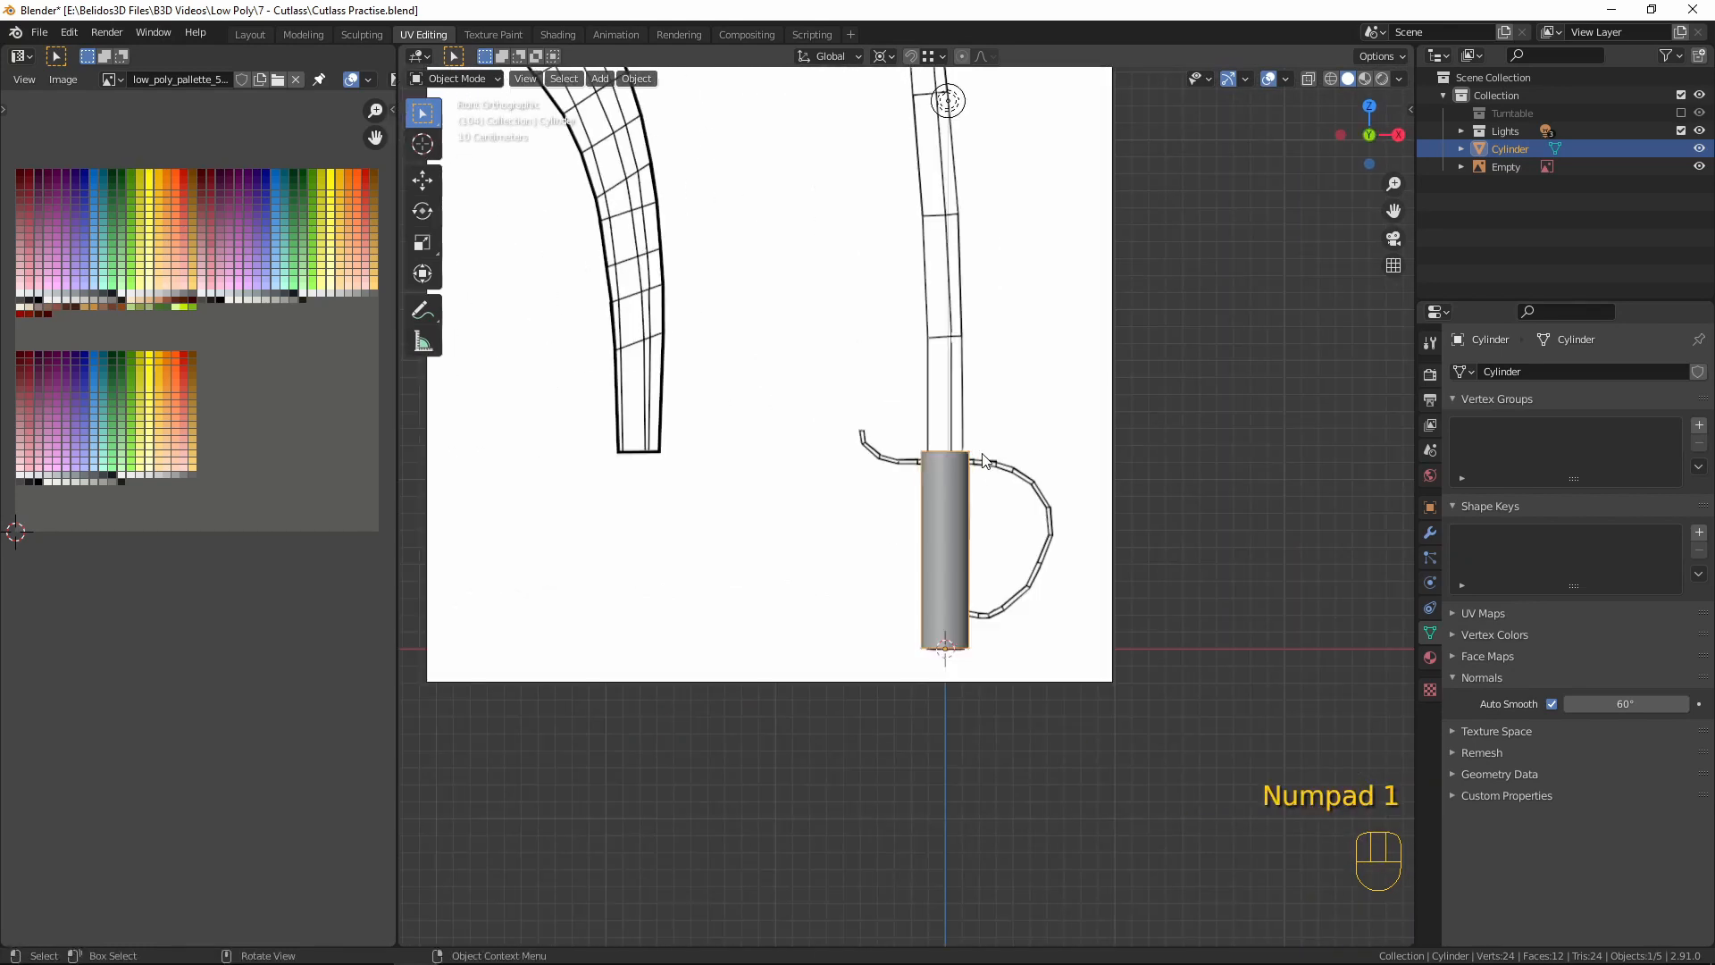
pyautogui.press('Tab')
pyautogui.hotkey('alt', 'z')
pyautogui.scroll(2, 977, 449)
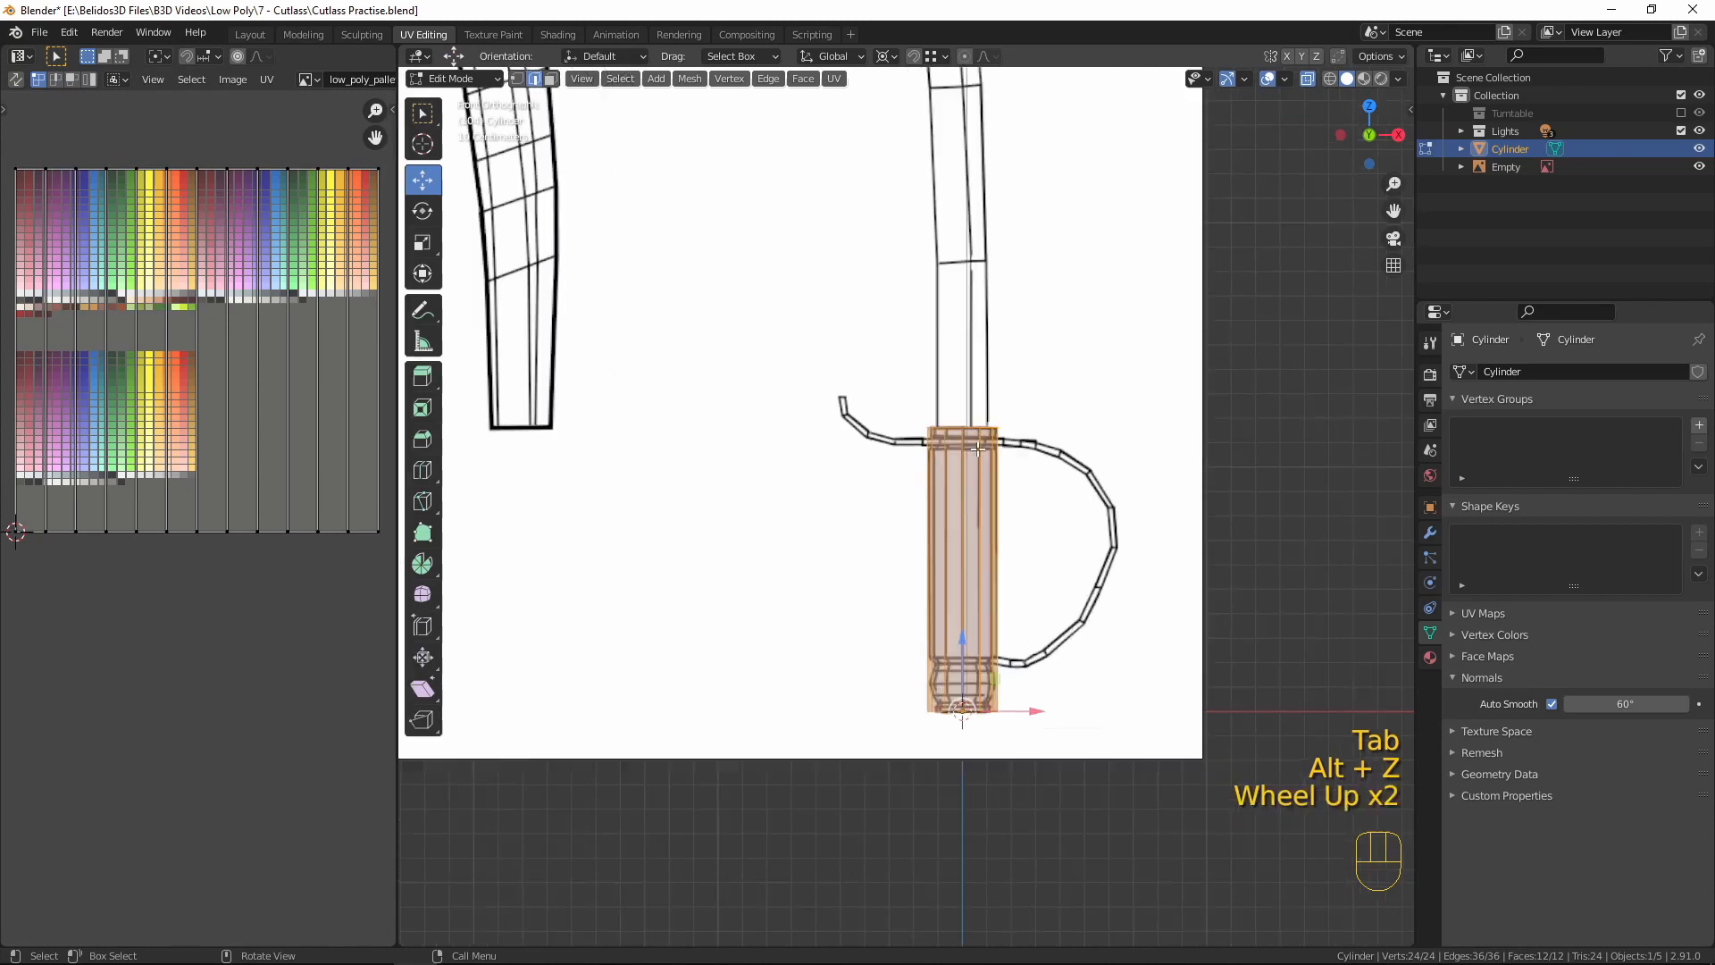
pyautogui.scroll(2, 977, 448)
pyautogui.keyDown('shift'); pyautogui.moveTo(1084, 780); pyautogui.dragTo(1021, 618, button='middle'); pyautogui.keyUp('shift')
pyautogui.scroll(2, 1023, 685)
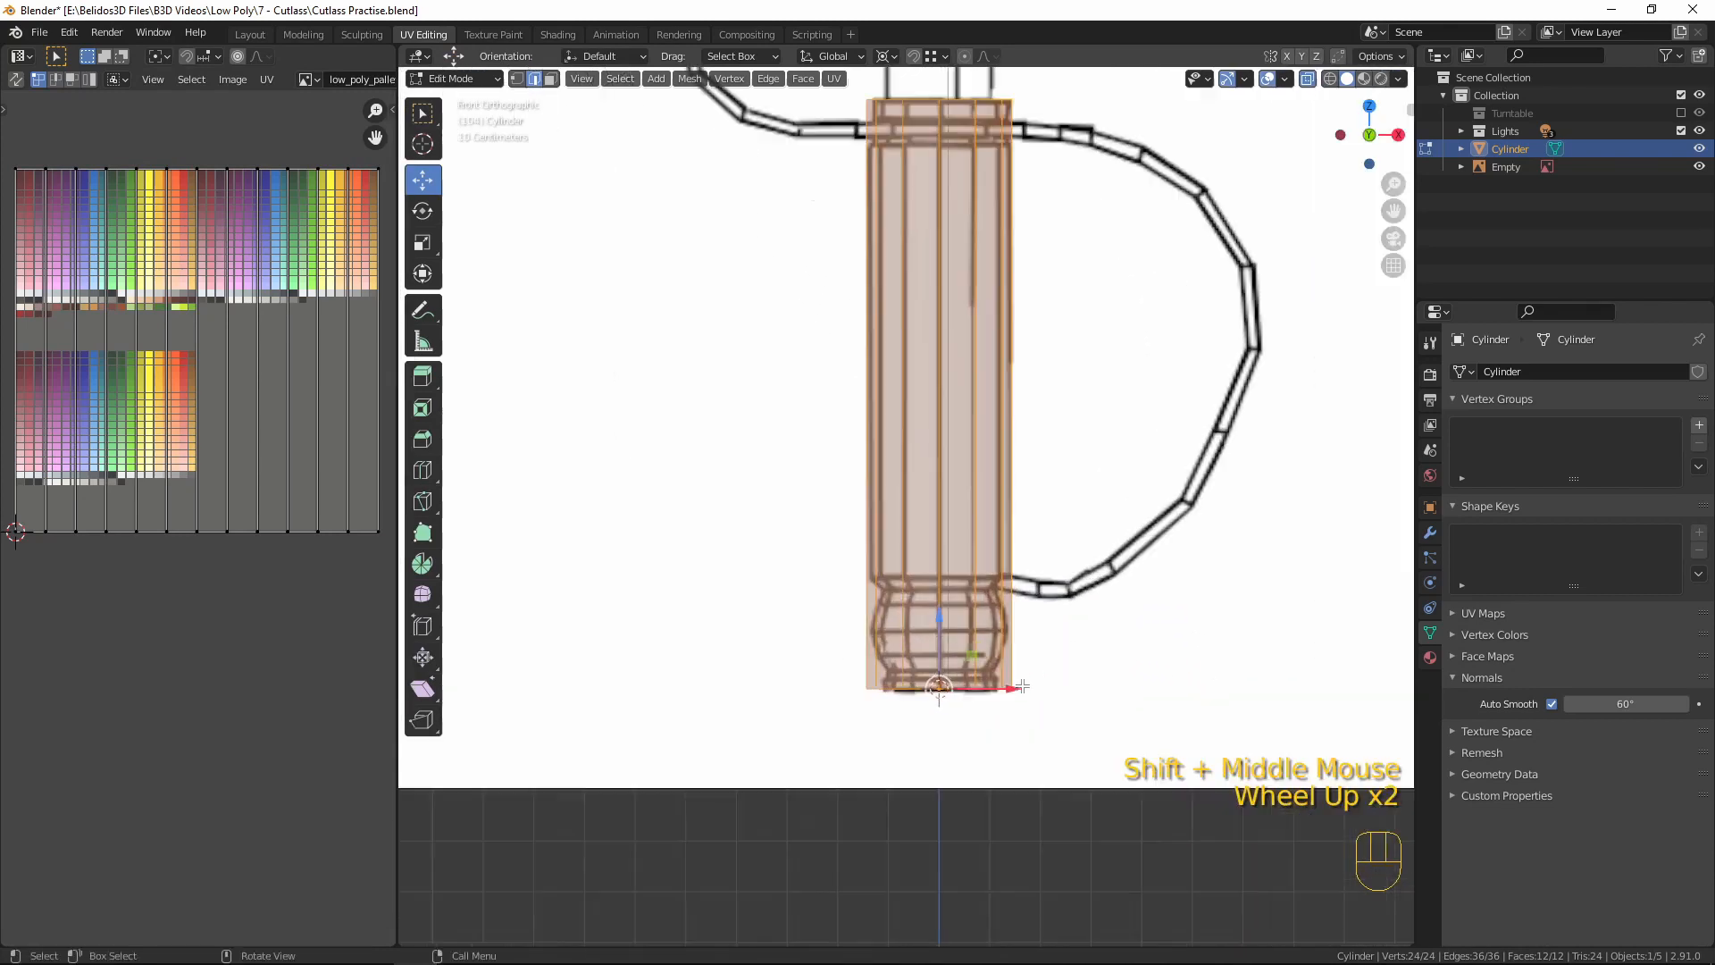
pyautogui.scroll(2, 1023, 685)
pyautogui.keyDown('shift'); pyautogui.moveTo(1134, 793); pyautogui.dragTo(1150, 644, button='middle'); pyautogui.keyUp('shift')
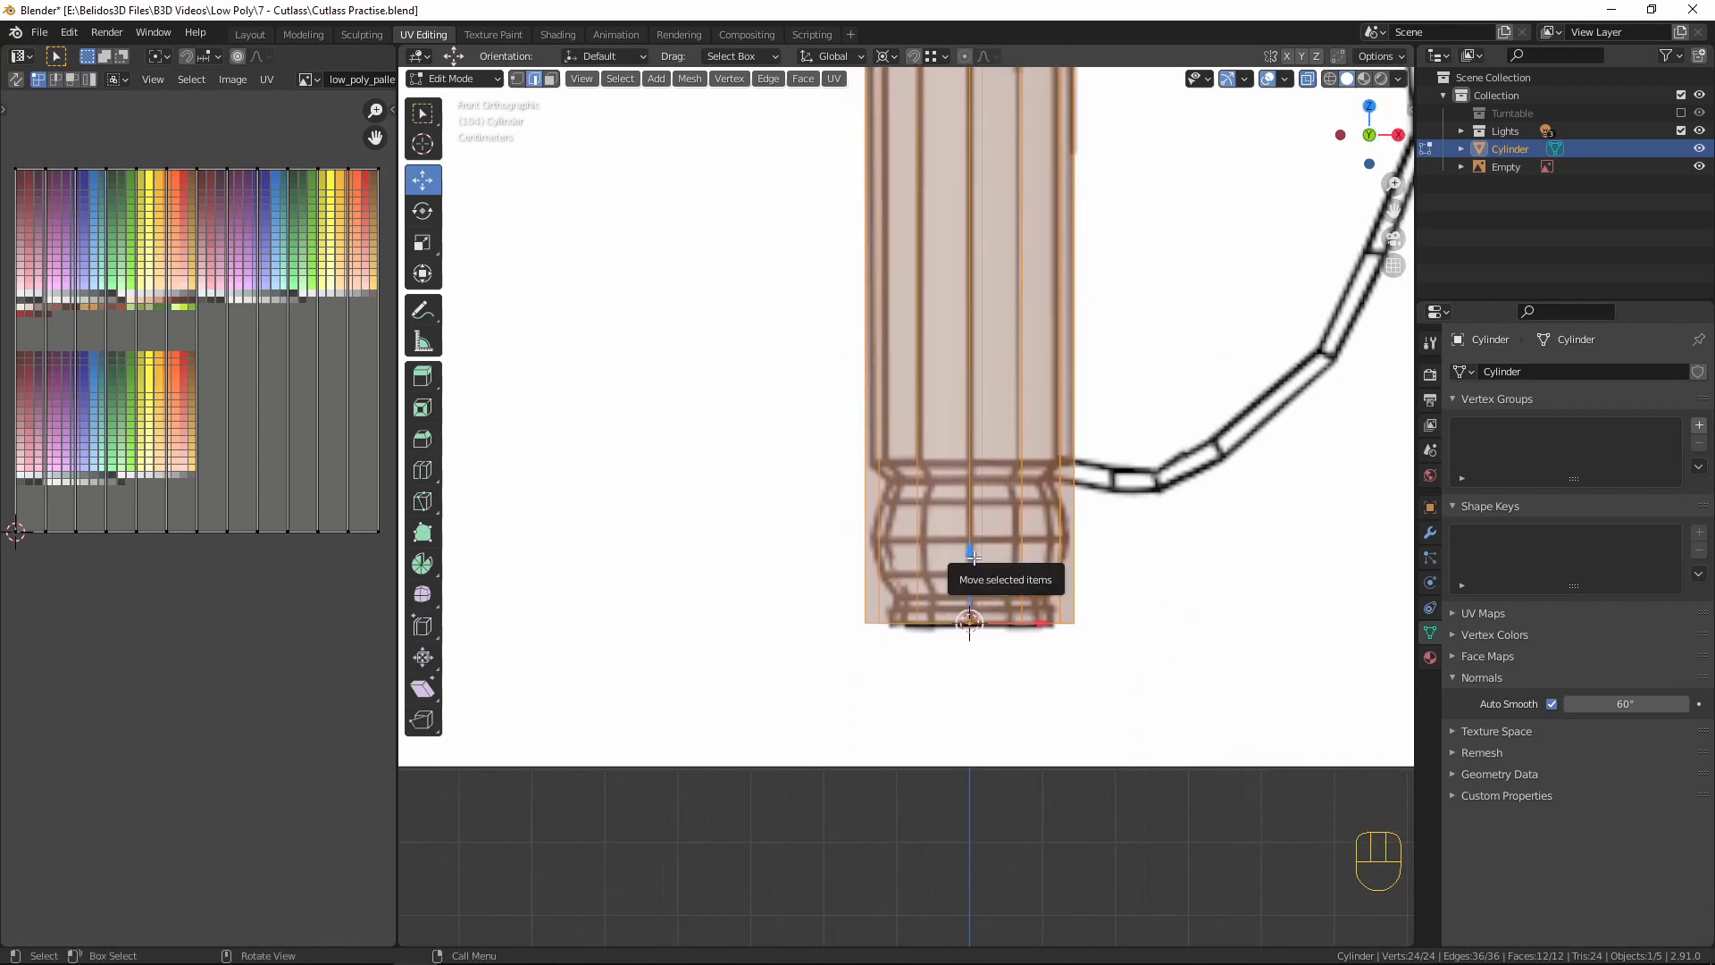
pyautogui.hotkey('ctrl', 'r')
pyautogui.click(972, 239)
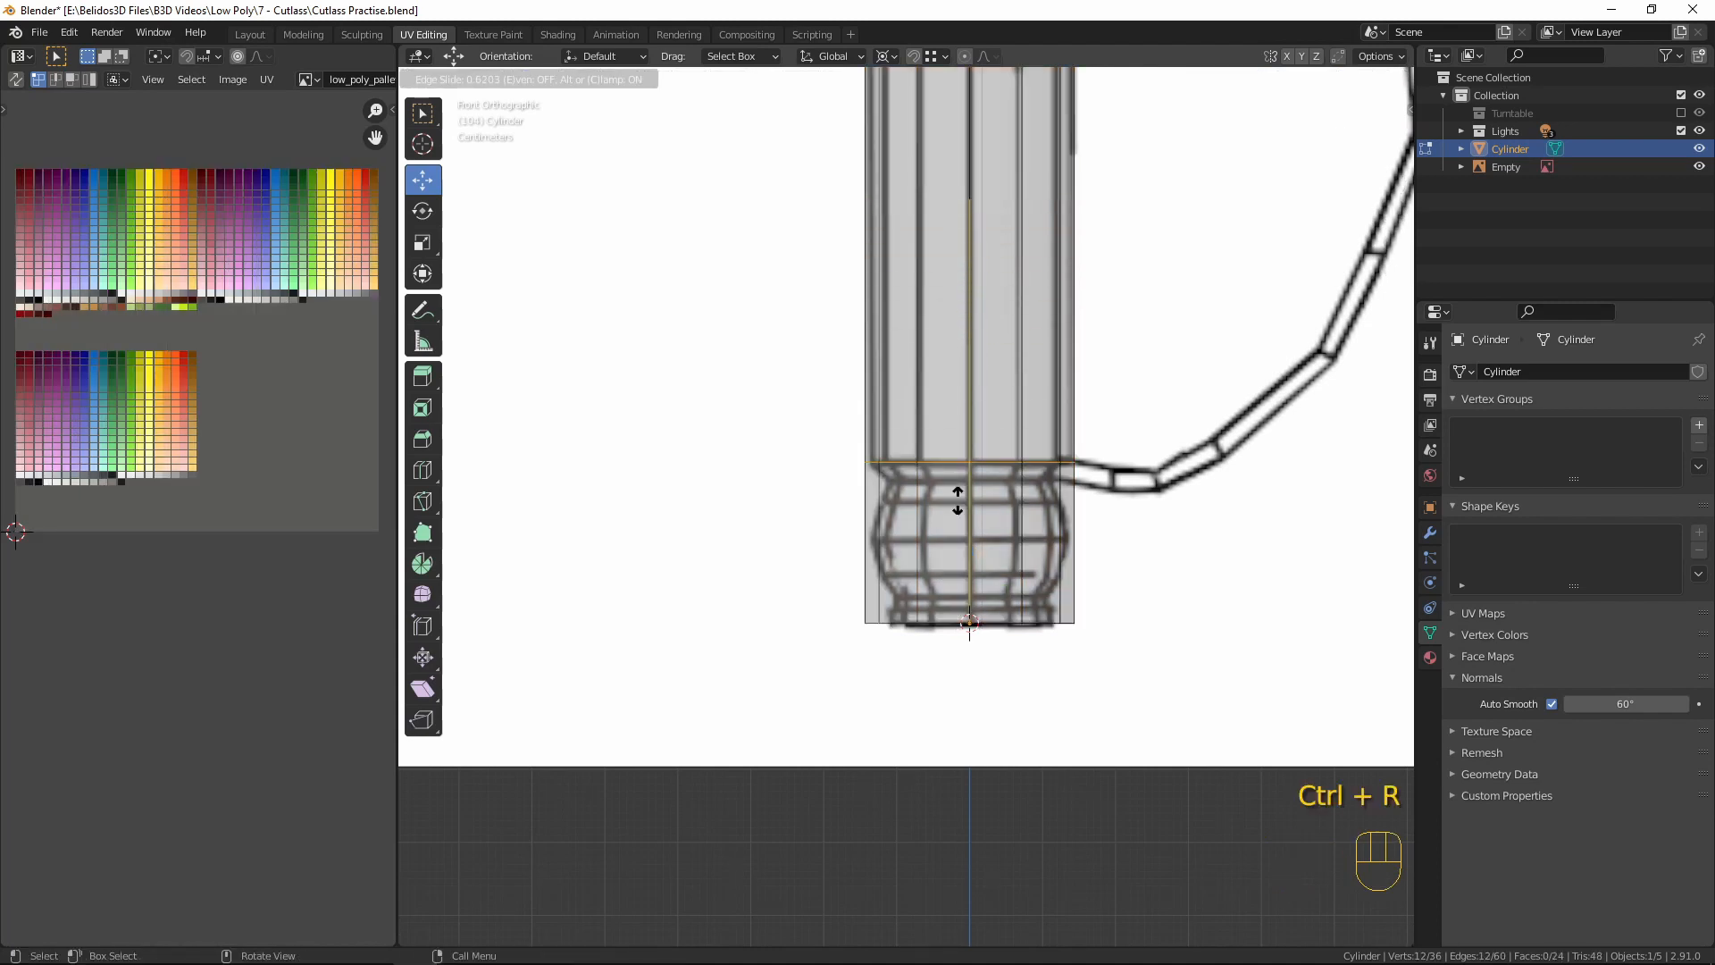
pyautogui.click(949, 453)
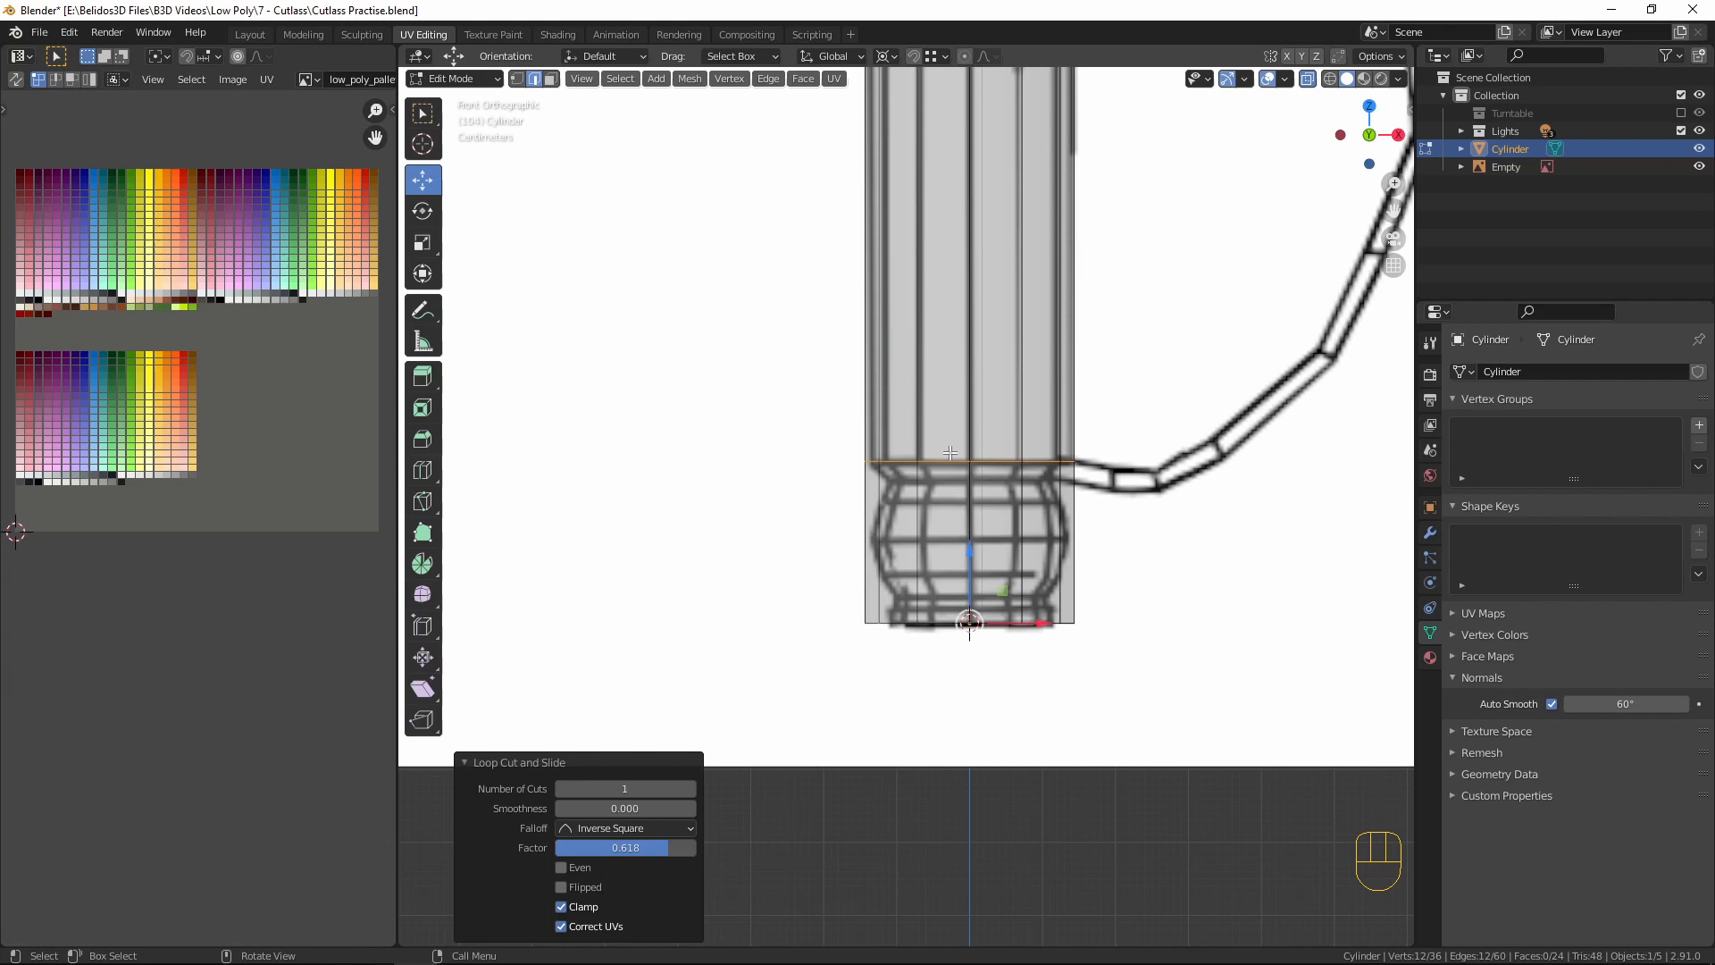
# - Add a second loop cut just below the first at the pommel's neck, with a slide factor of about -0.778
pyautogui.hotkey('ctrl', 'r')
pyautogui.click(960, 525)
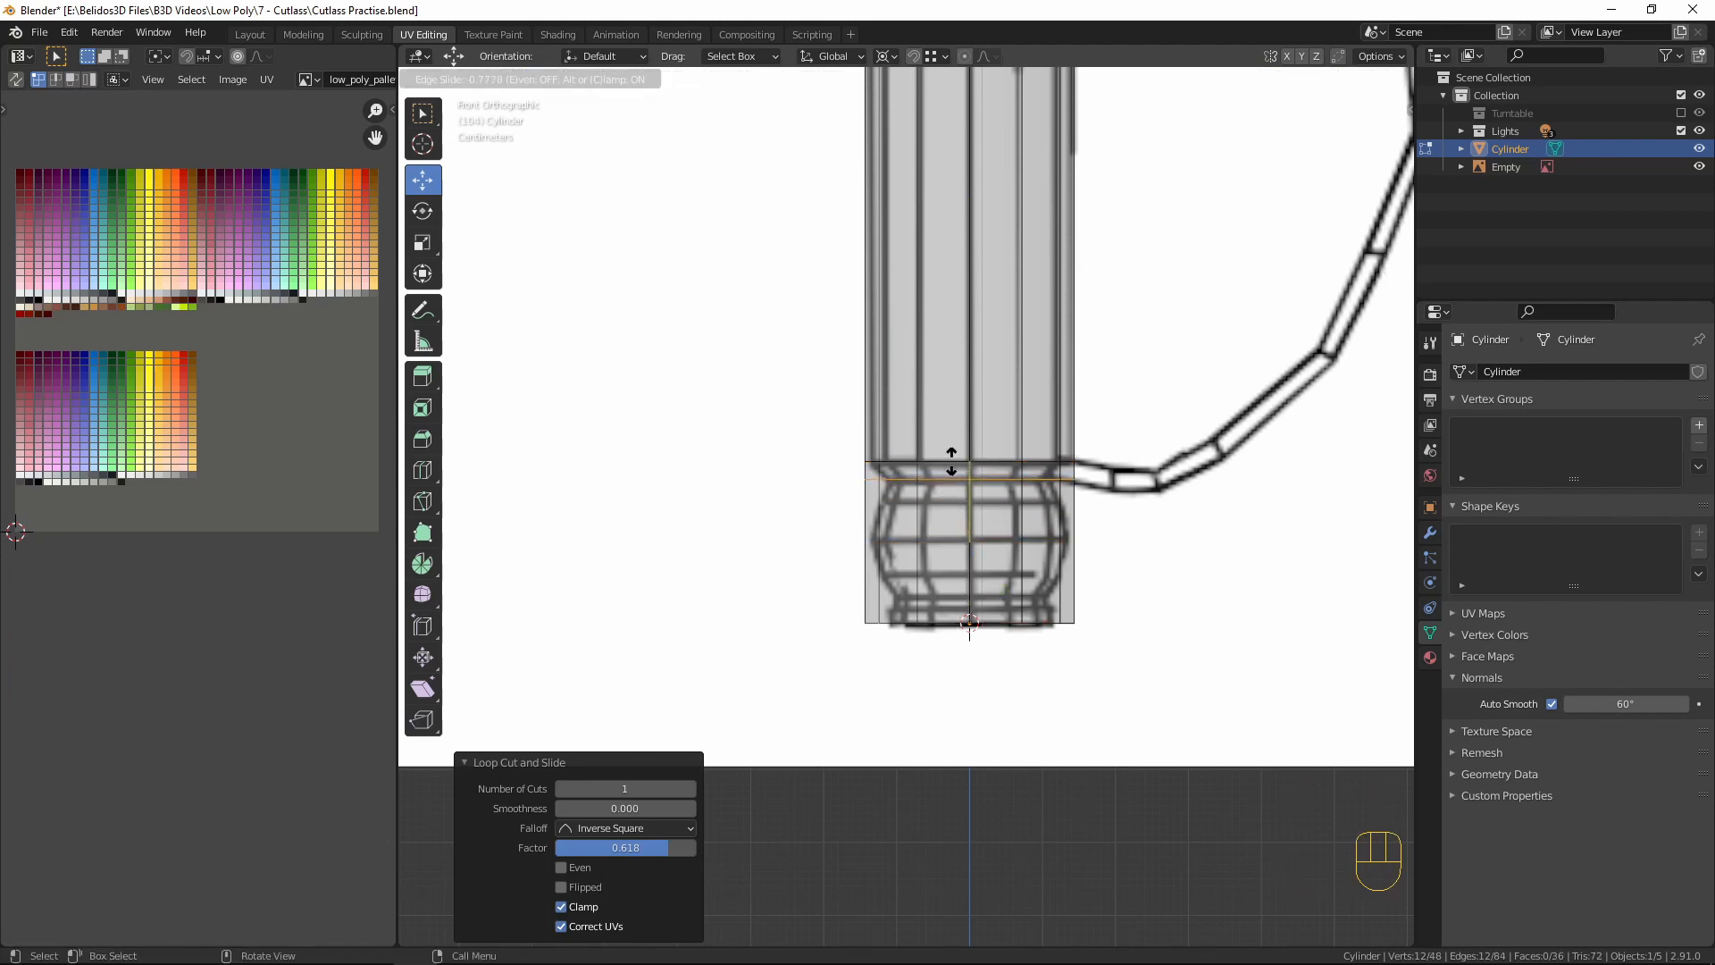
pyautogui.click(951, 460)
# - Add two loop cuts near the pommel's base, matching the reference lines, with slide factors of about 0.825 and 0.795
pyautogui.press('ctrl')
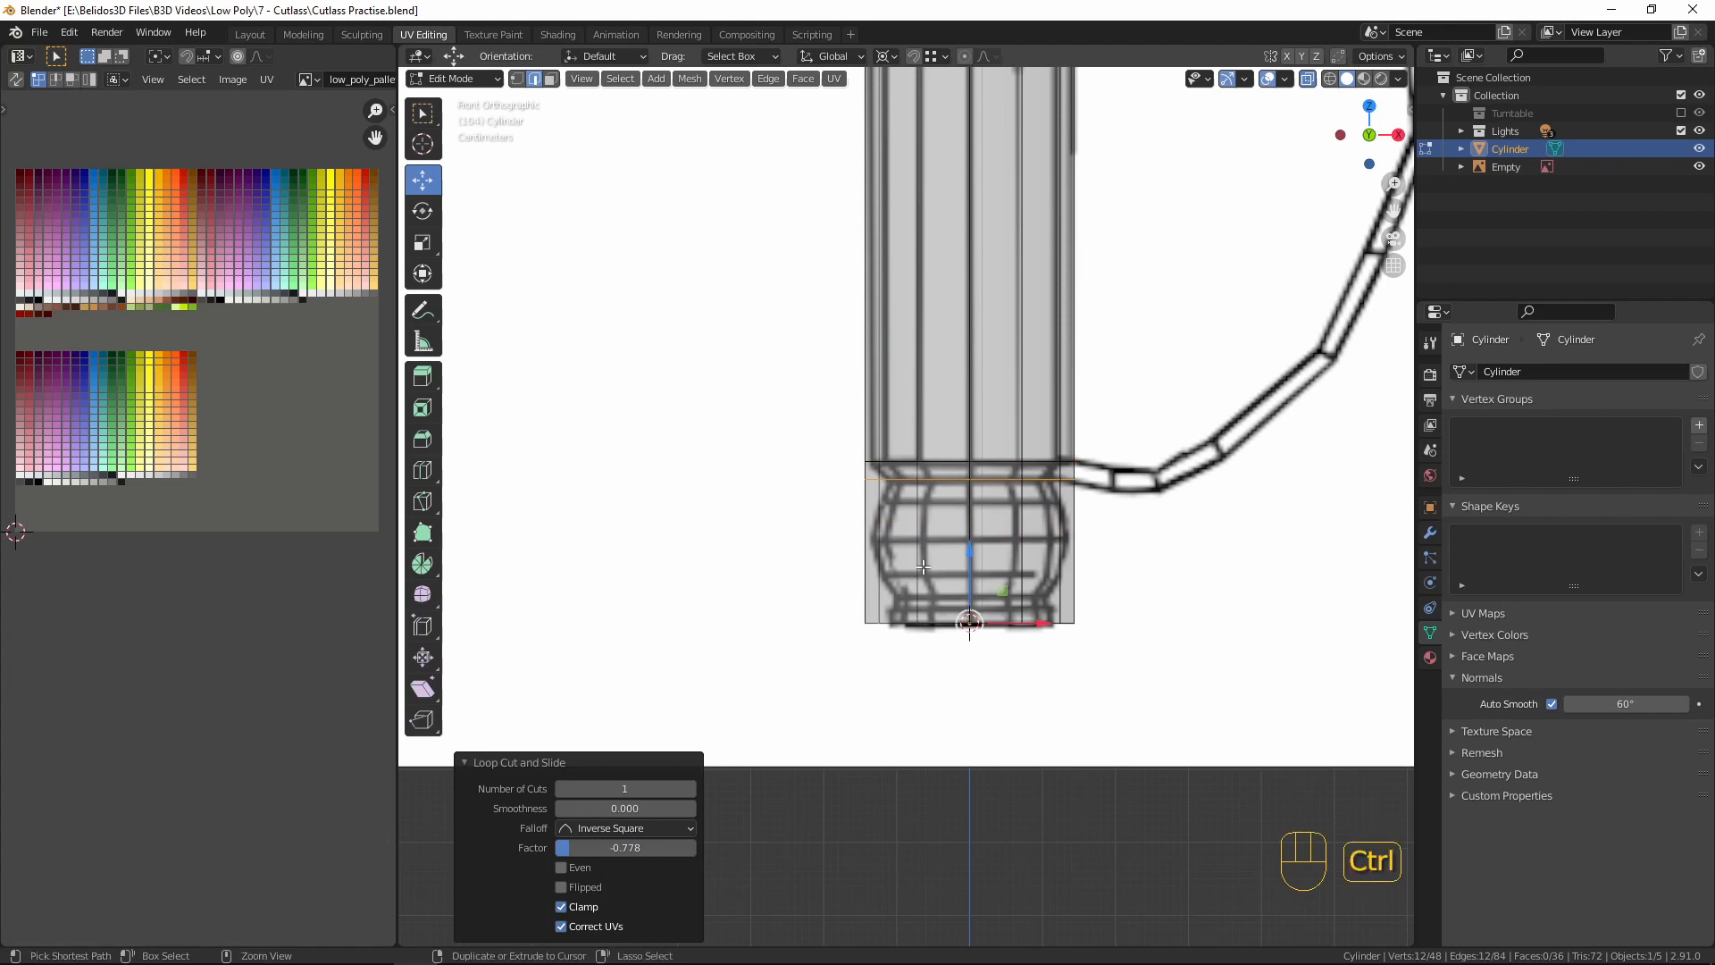
pyautogui.hotkey('ctrl', 'r')
pyautogui.click(923, 567)
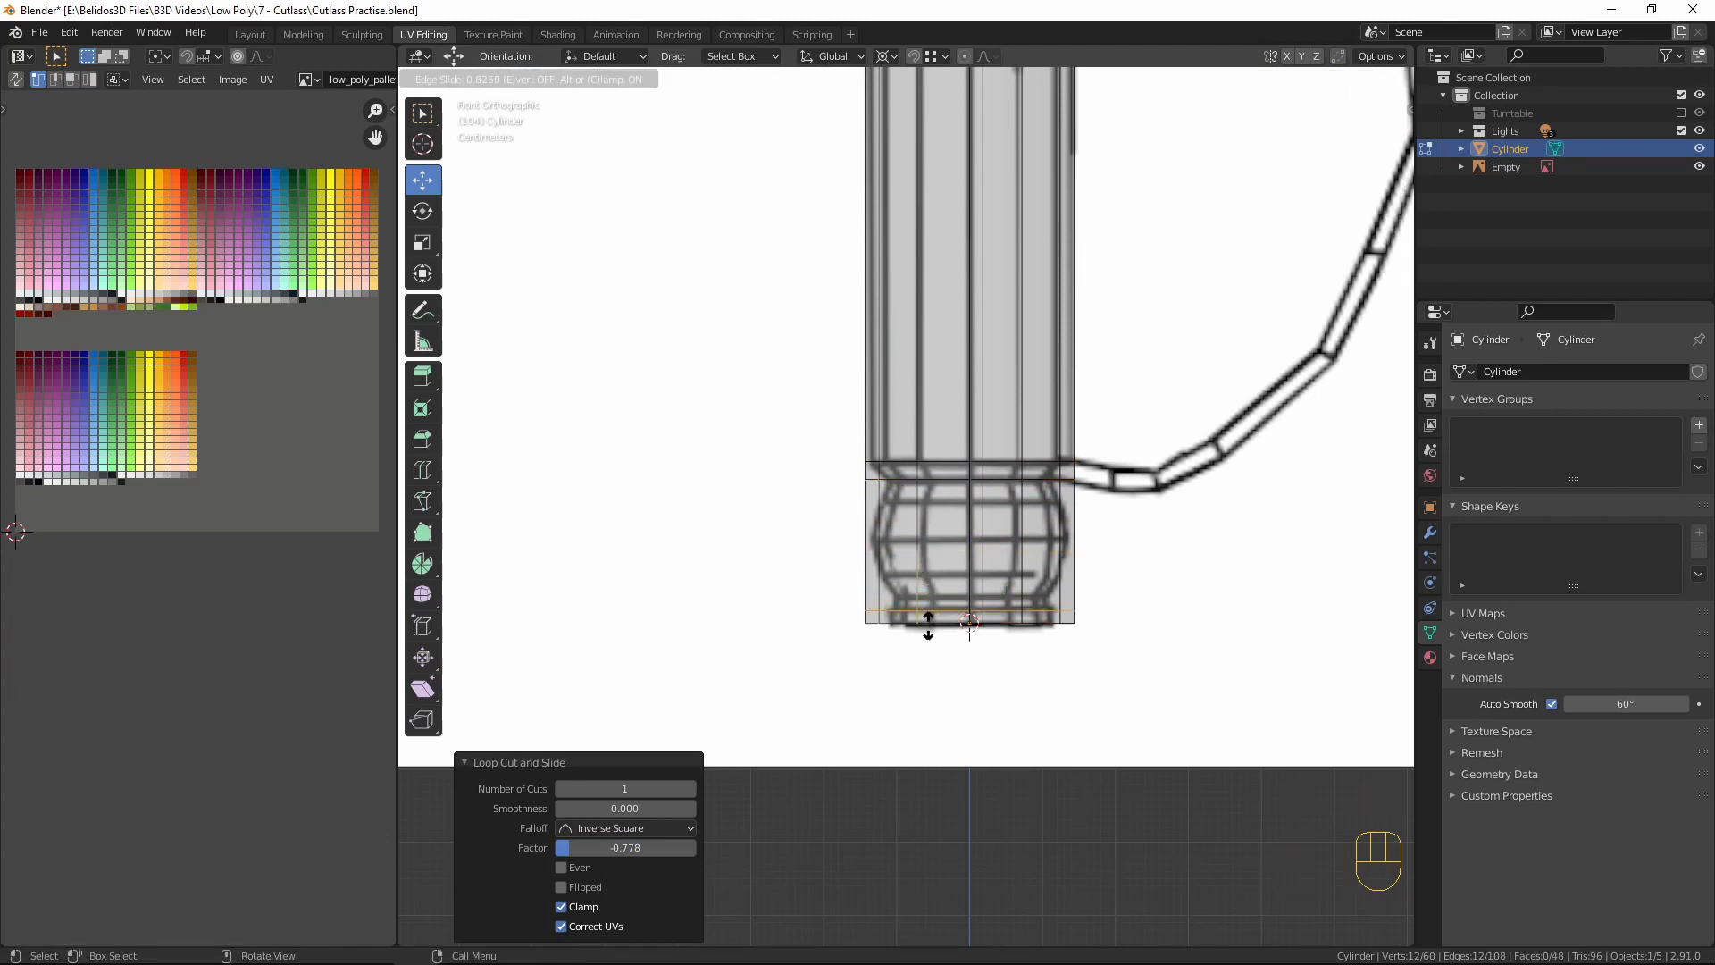
pyautogui.click(928, 623)
pyautogui.hotkey('ctrl', 'r')
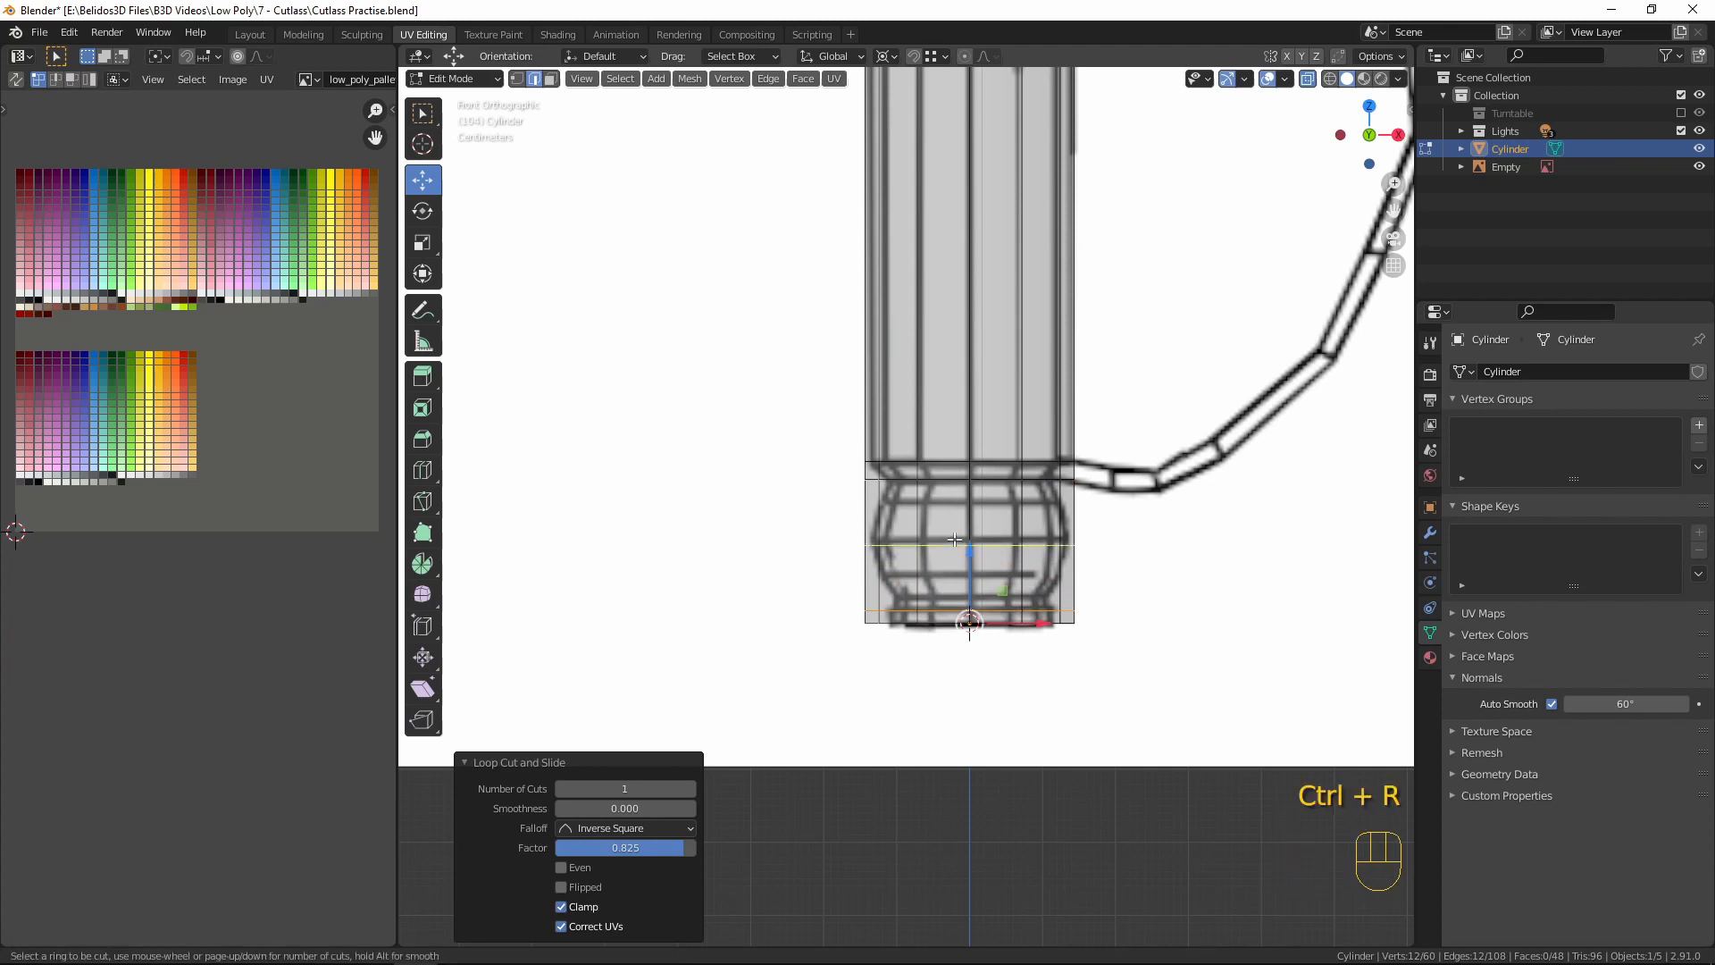
pyautogui.click(954, 540)
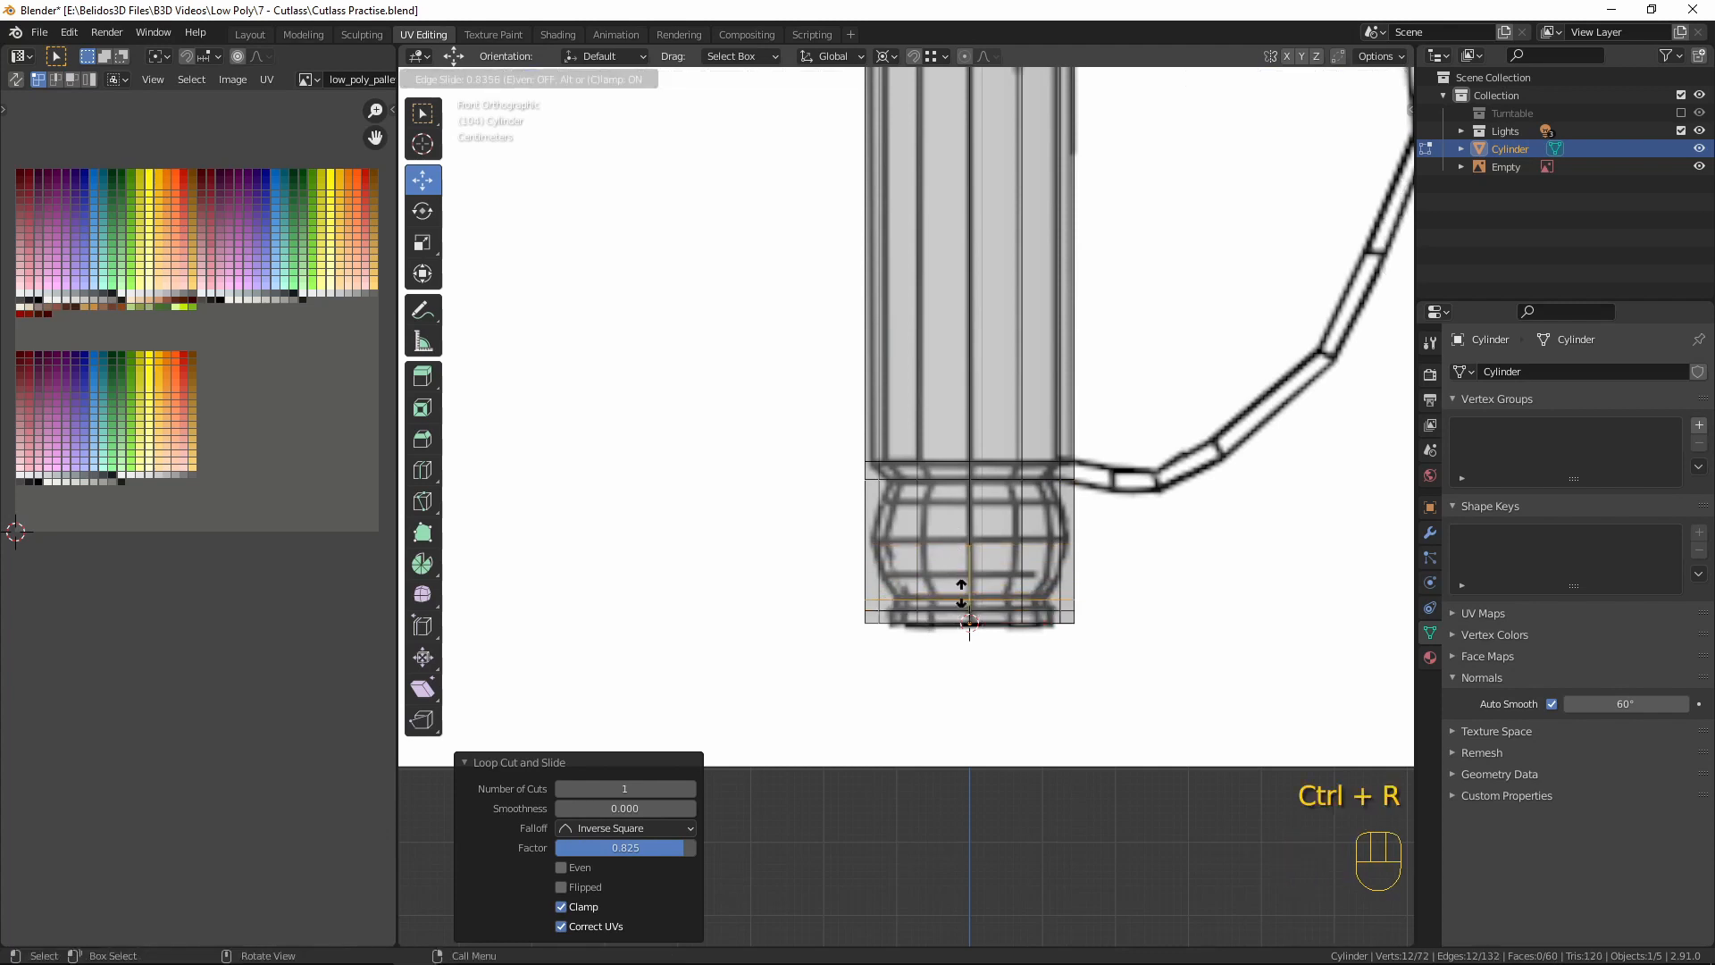
pyautogui.click(960, 590)
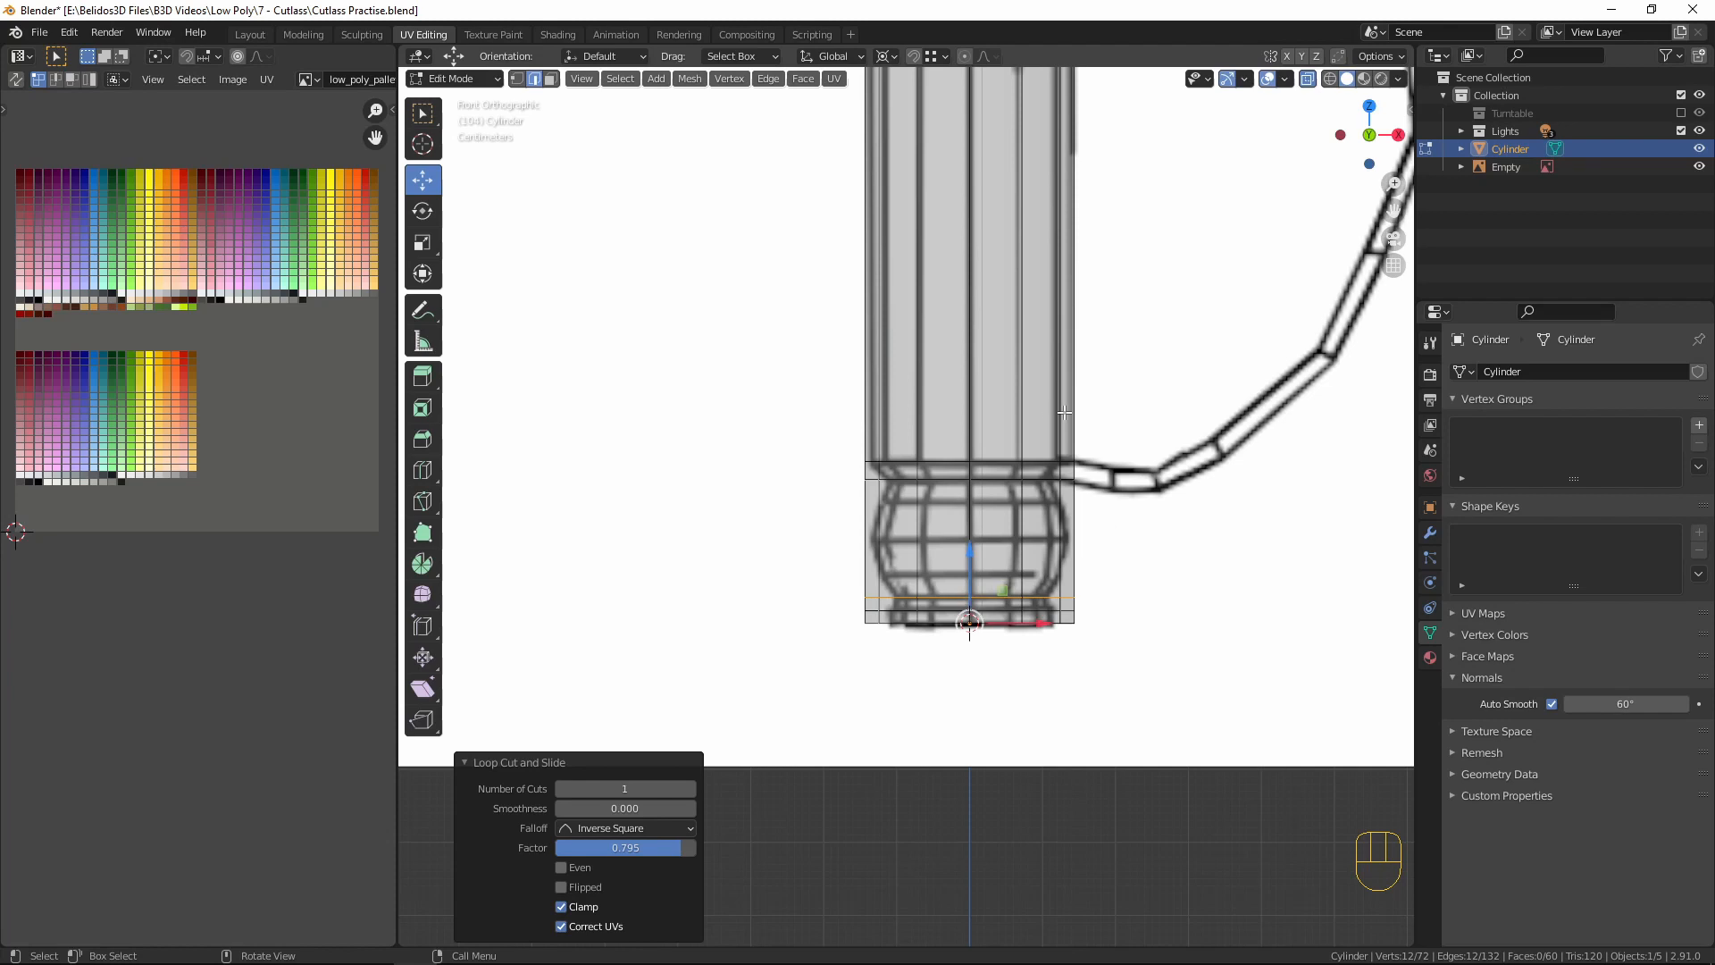
# - Add an unslid loop cut midway through the pommel, on its widest line in the reference
pyautogui.press('ctrl')
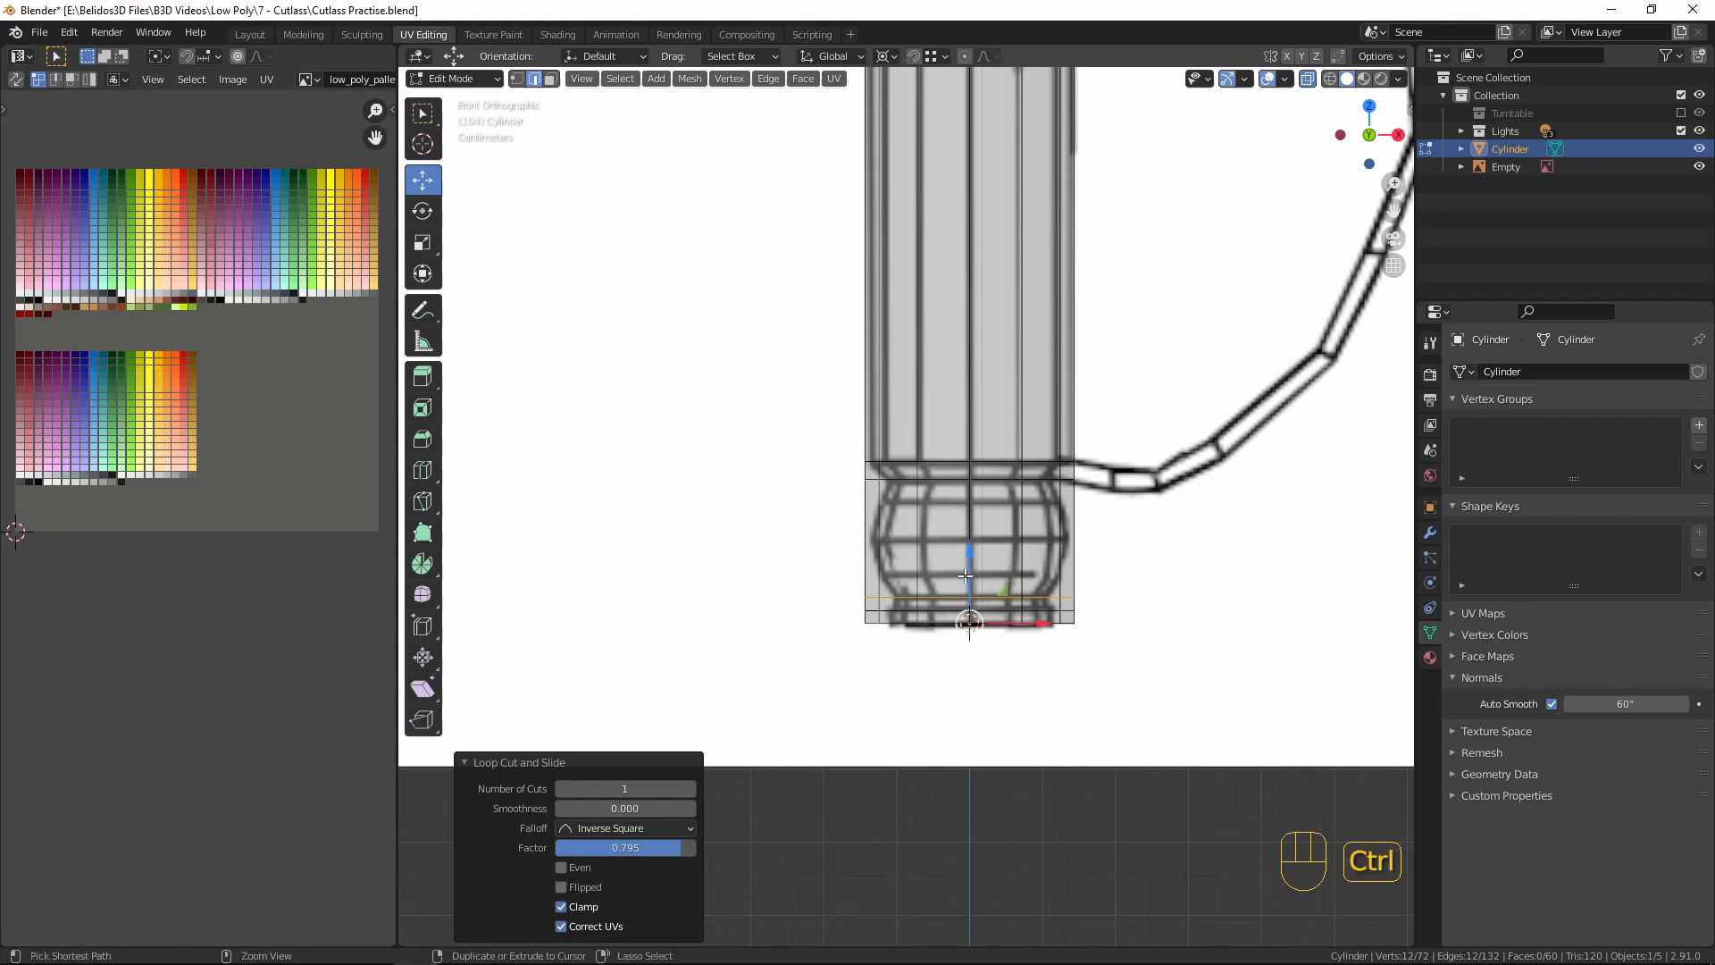
pyautogui.hotkey('ctrl', 'r')
pyautogui.click(965, 550)
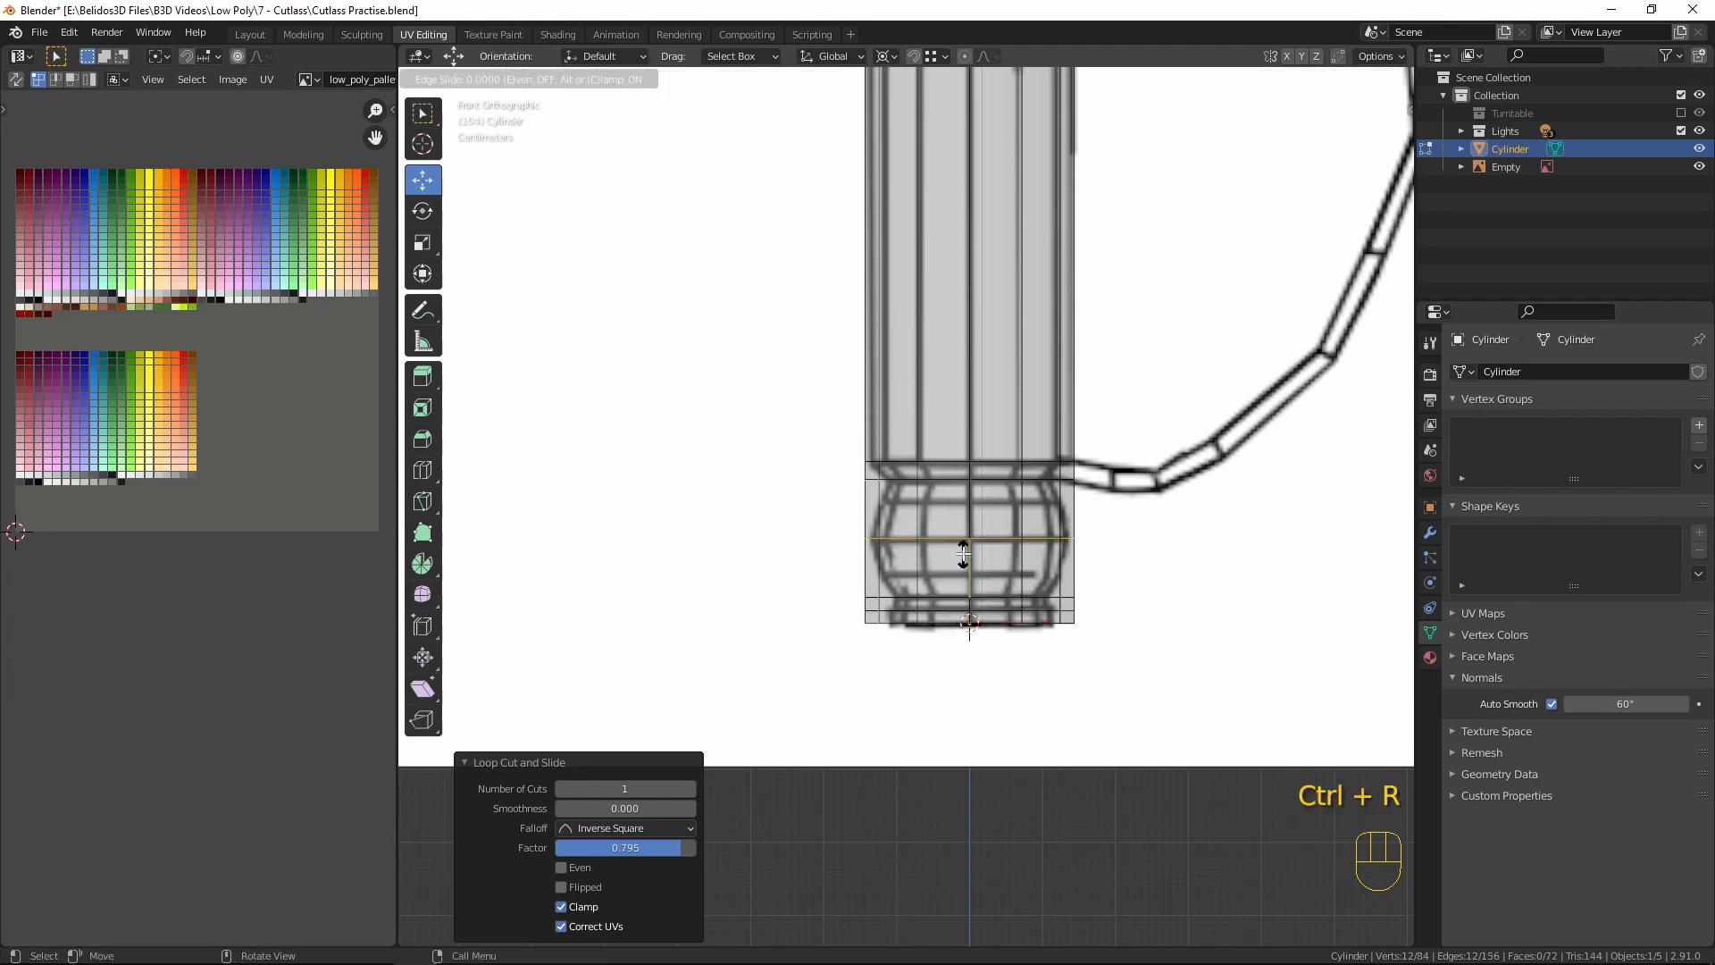
pyautogui.rightClick(966, 548)
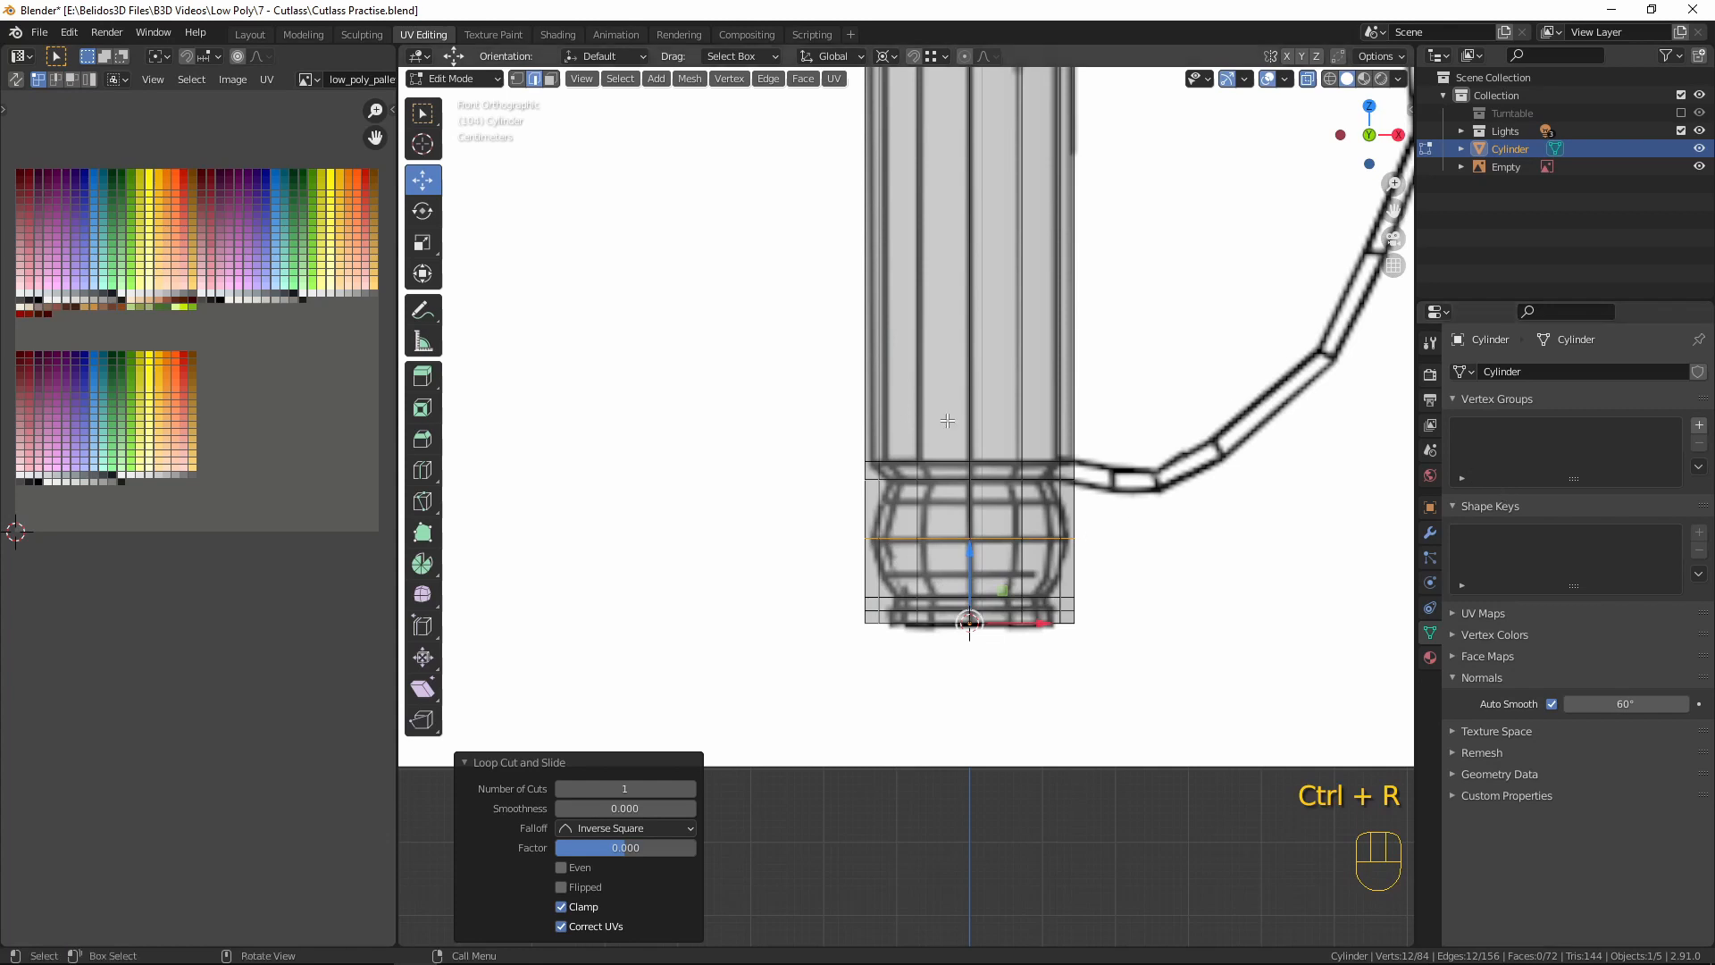
# - Select the edge loop at the pommel's neck and set the transform pivot point to Median Point
pyautogui.keyDown('alt'); pyautogui.click(940, 480); pyautogui.keyUp('alt')
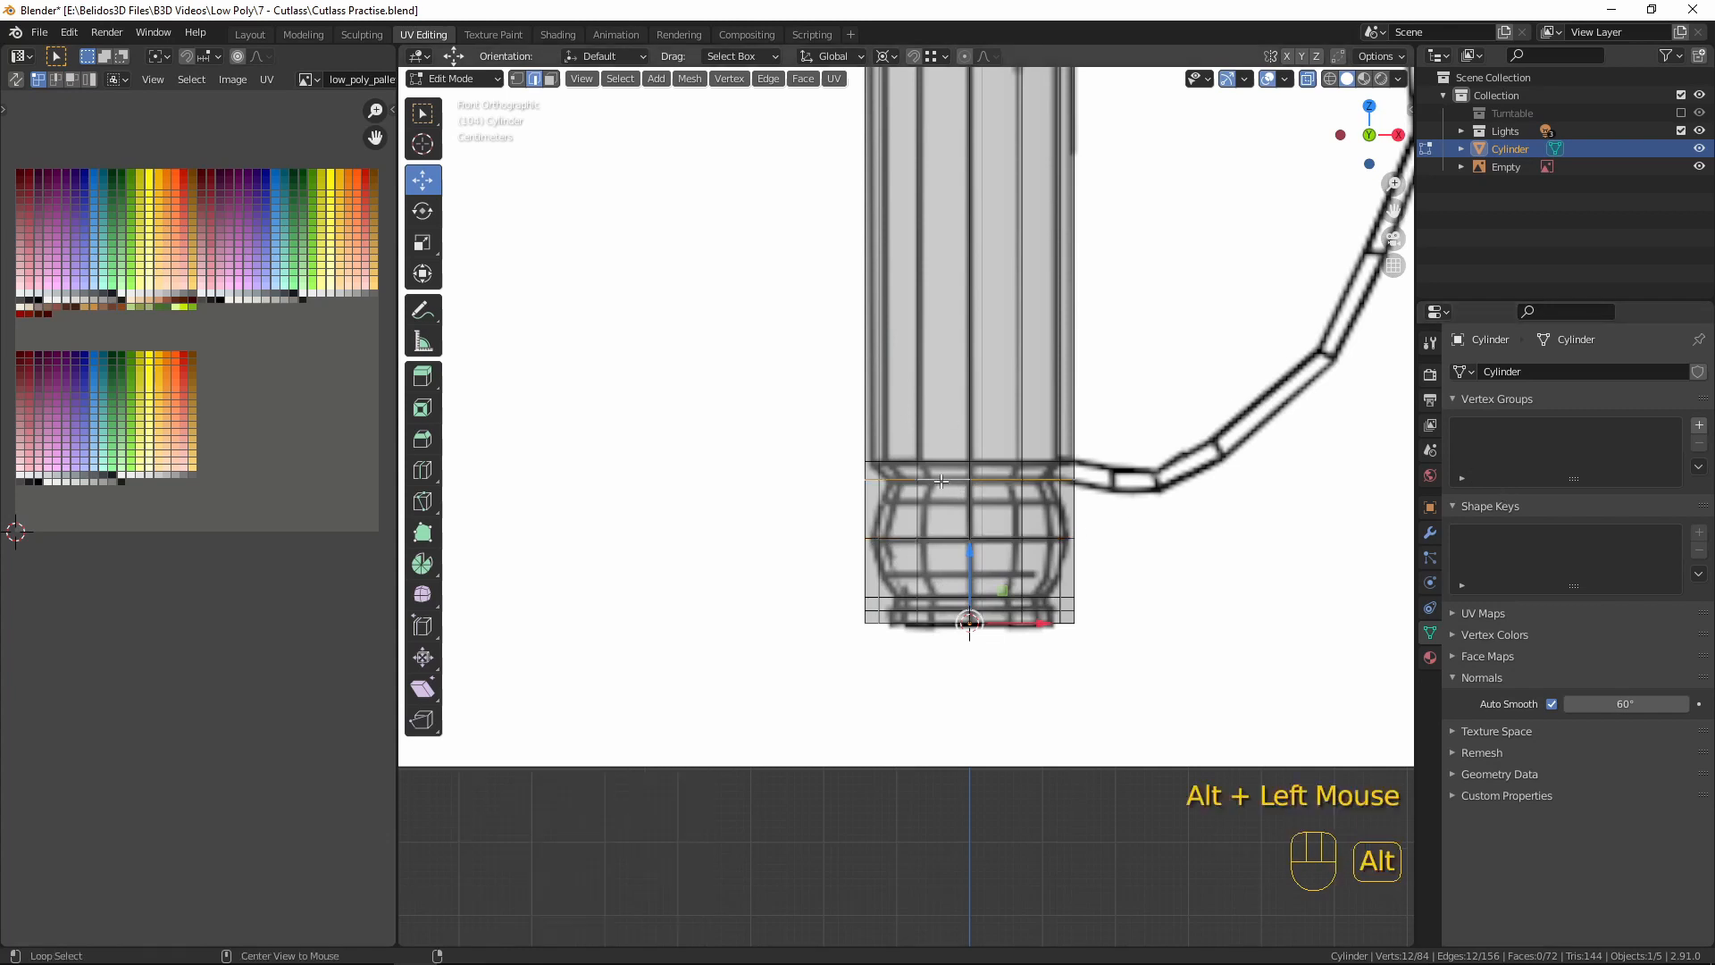
pyautogui.press('s')
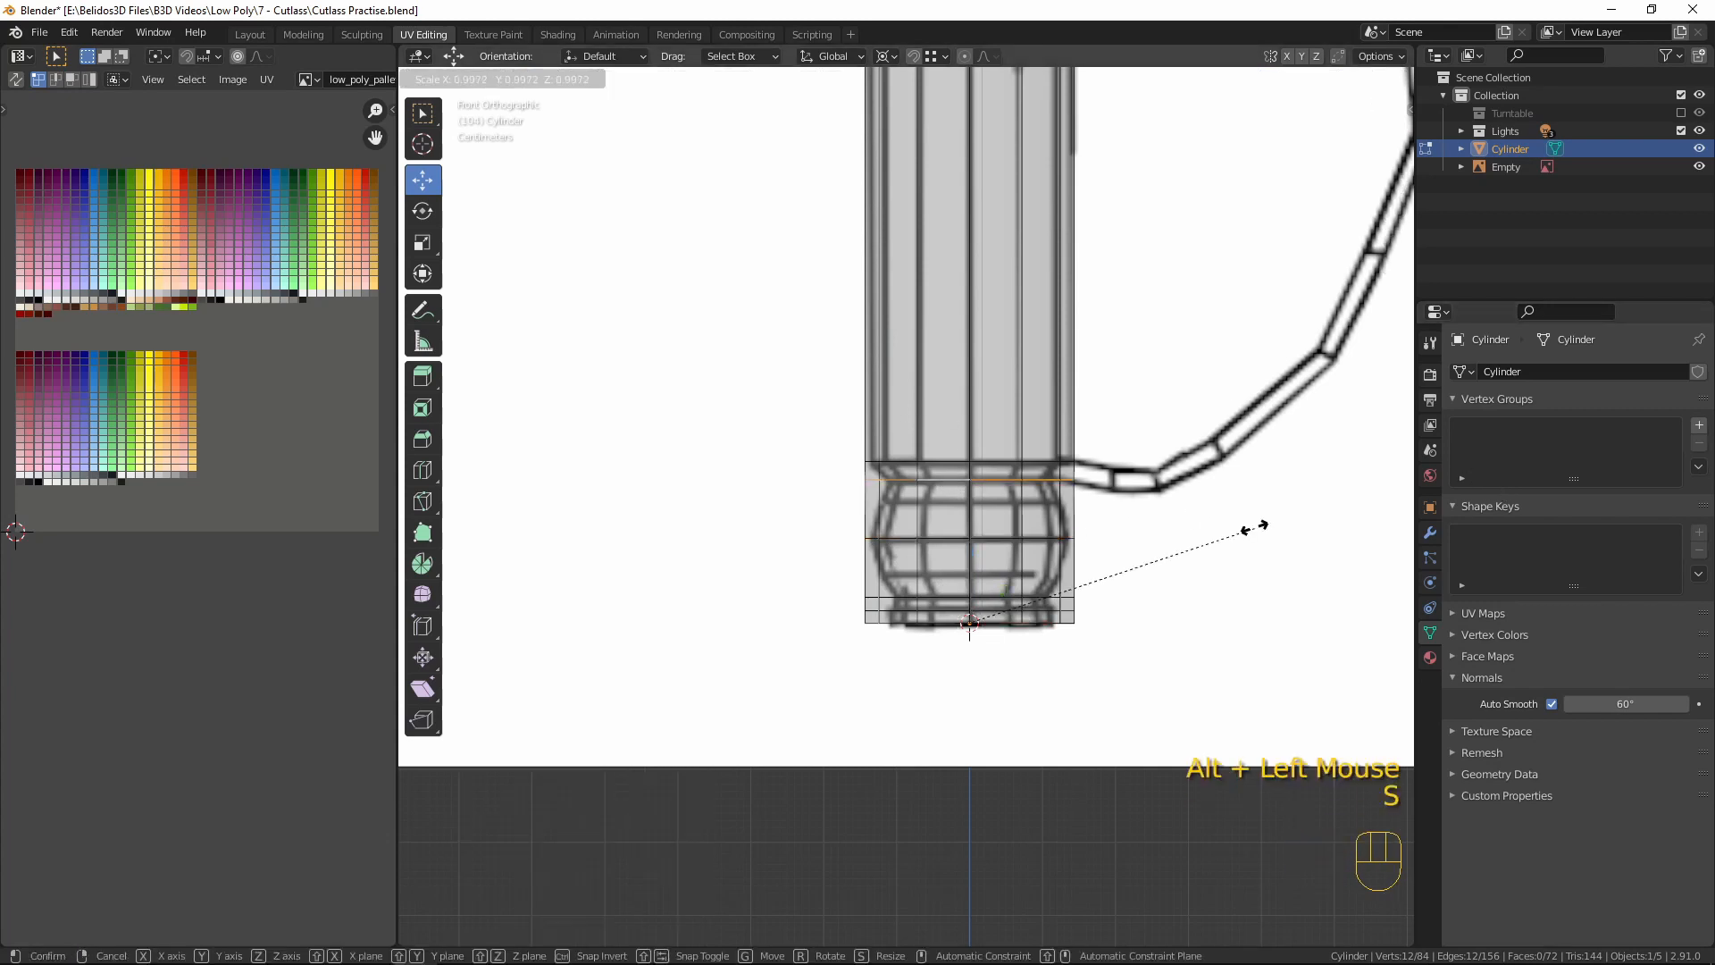
pyautogui.rightClick(1243, 525)
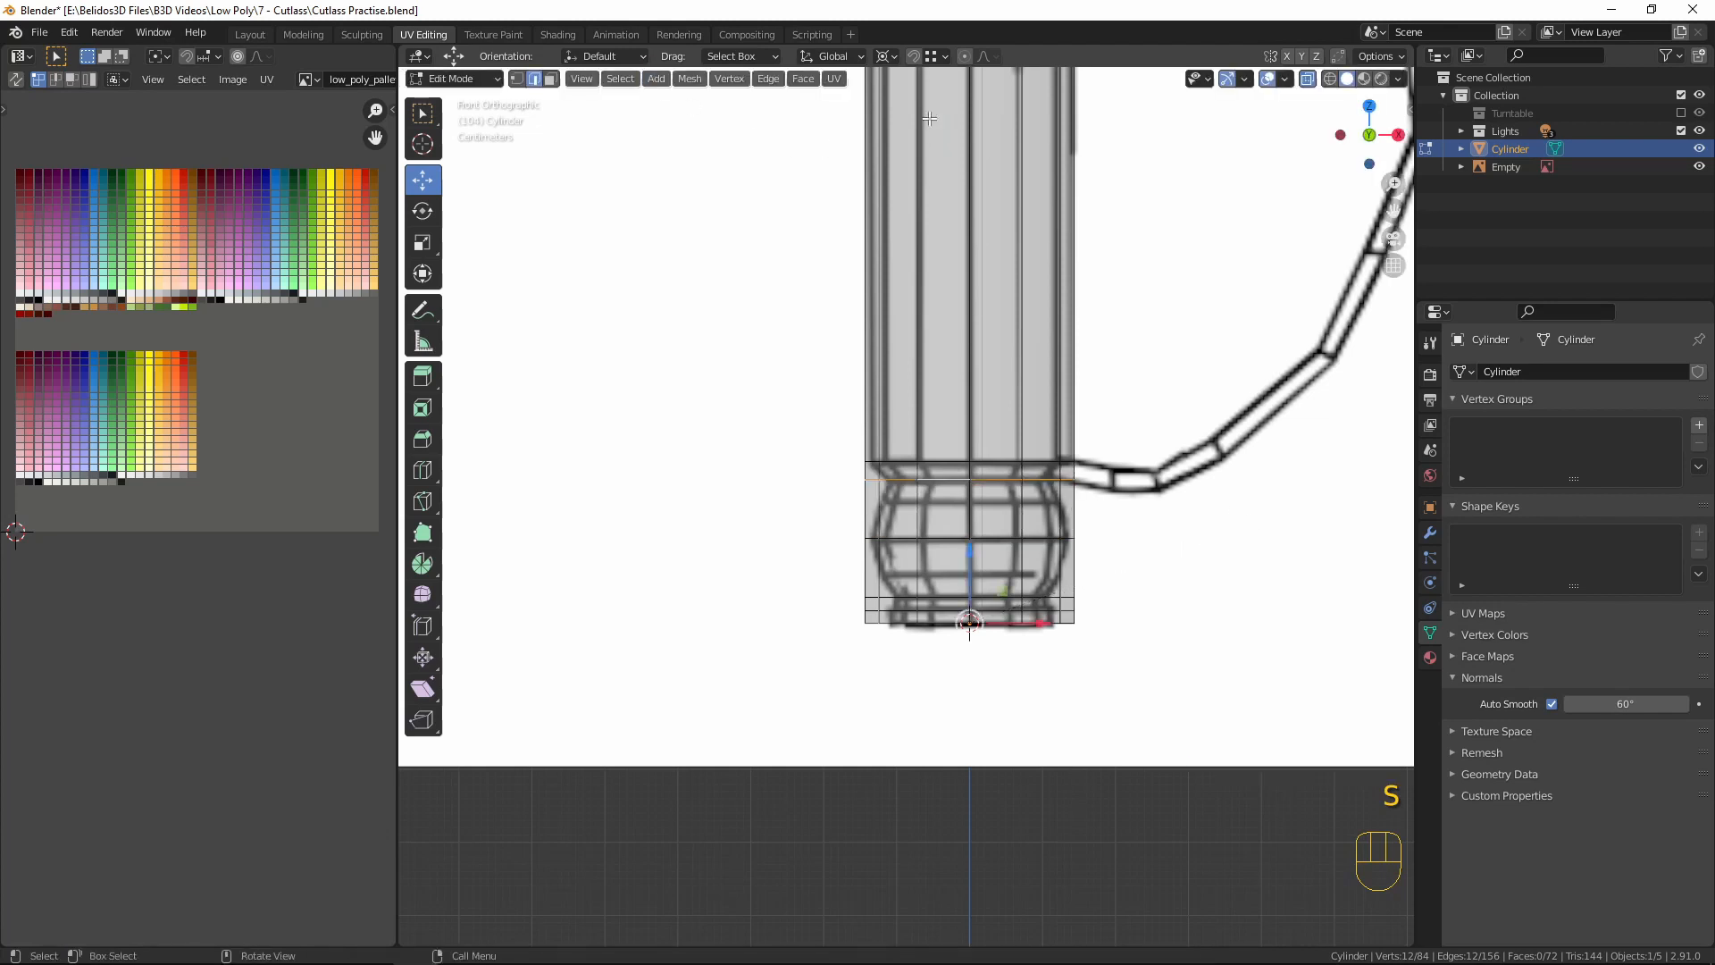
pyautogui.click(887, 57)
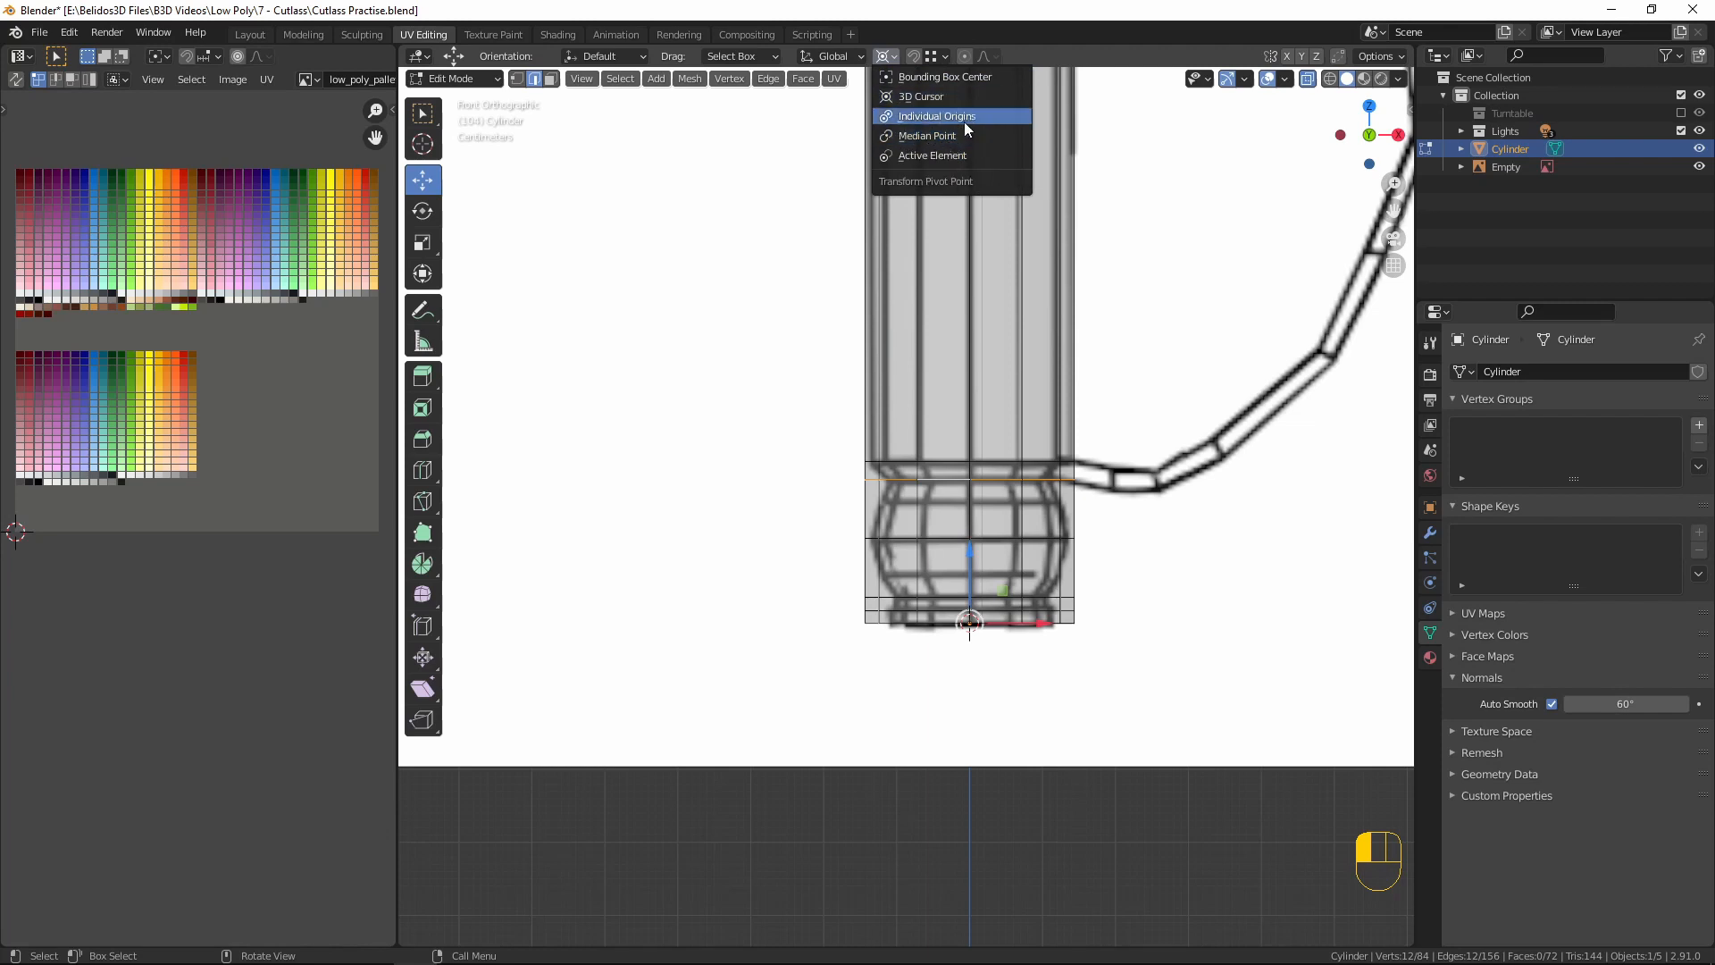
pyautogui.click(931, 134)
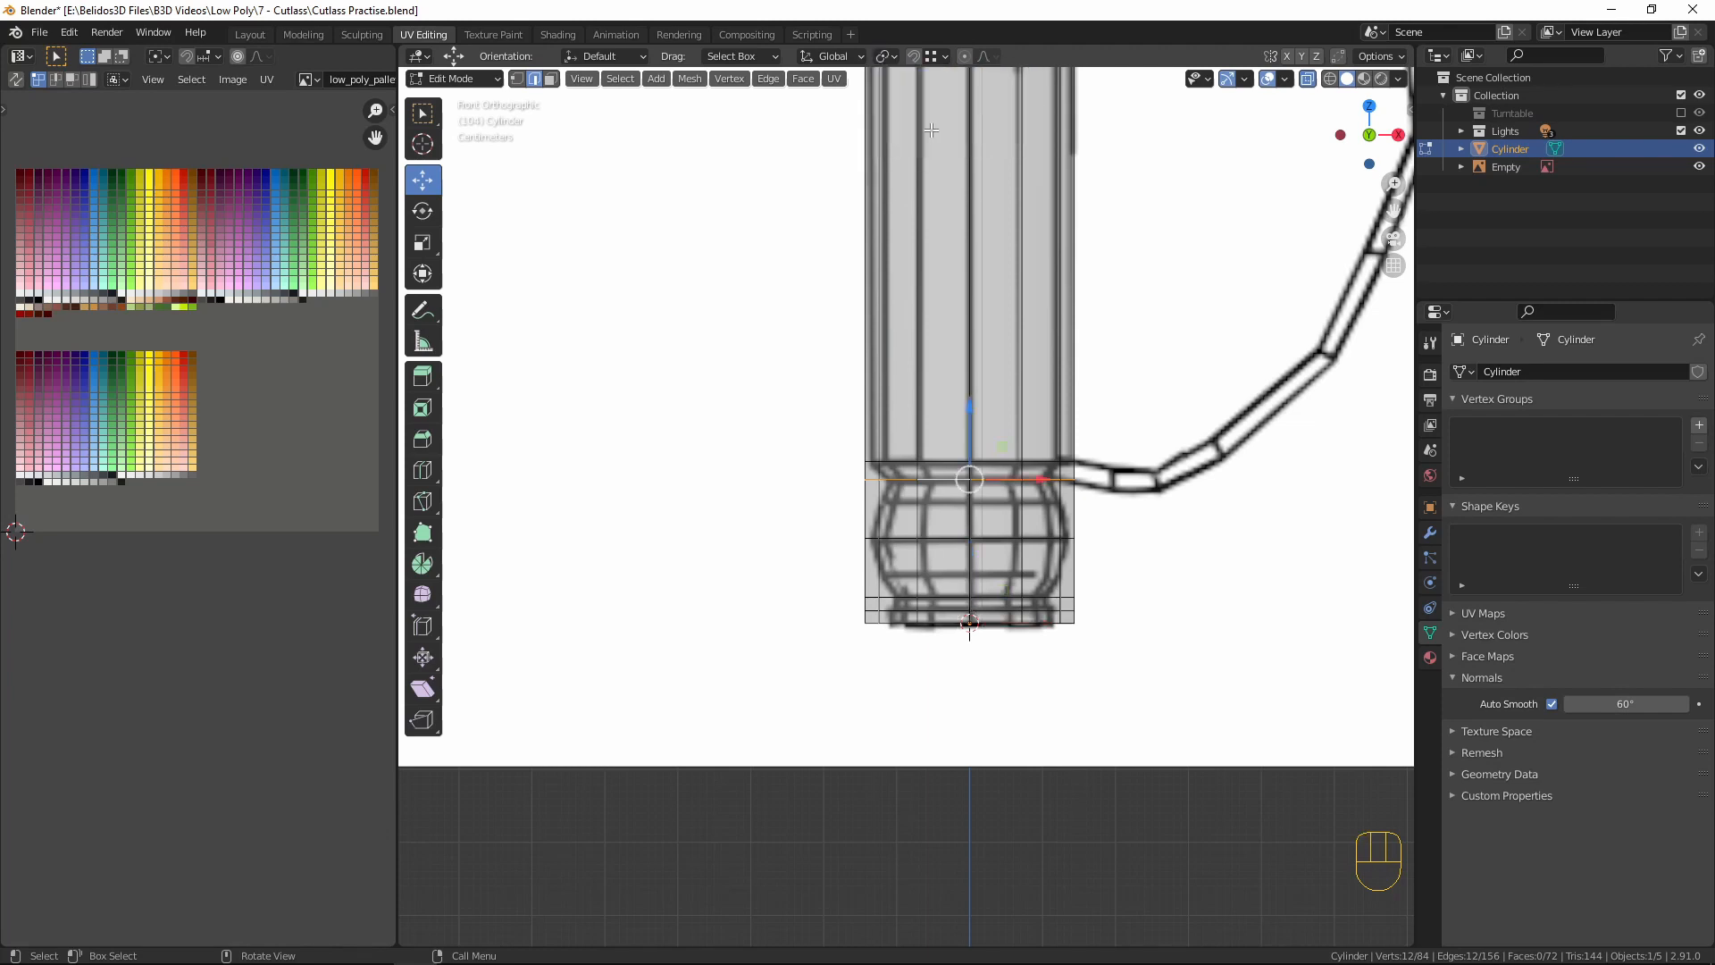
# - Scale the edge loop at the pommel's neck uniformly to about 0.750 to match the reference outline
pyautogui.scroll(3, 1160, 478)
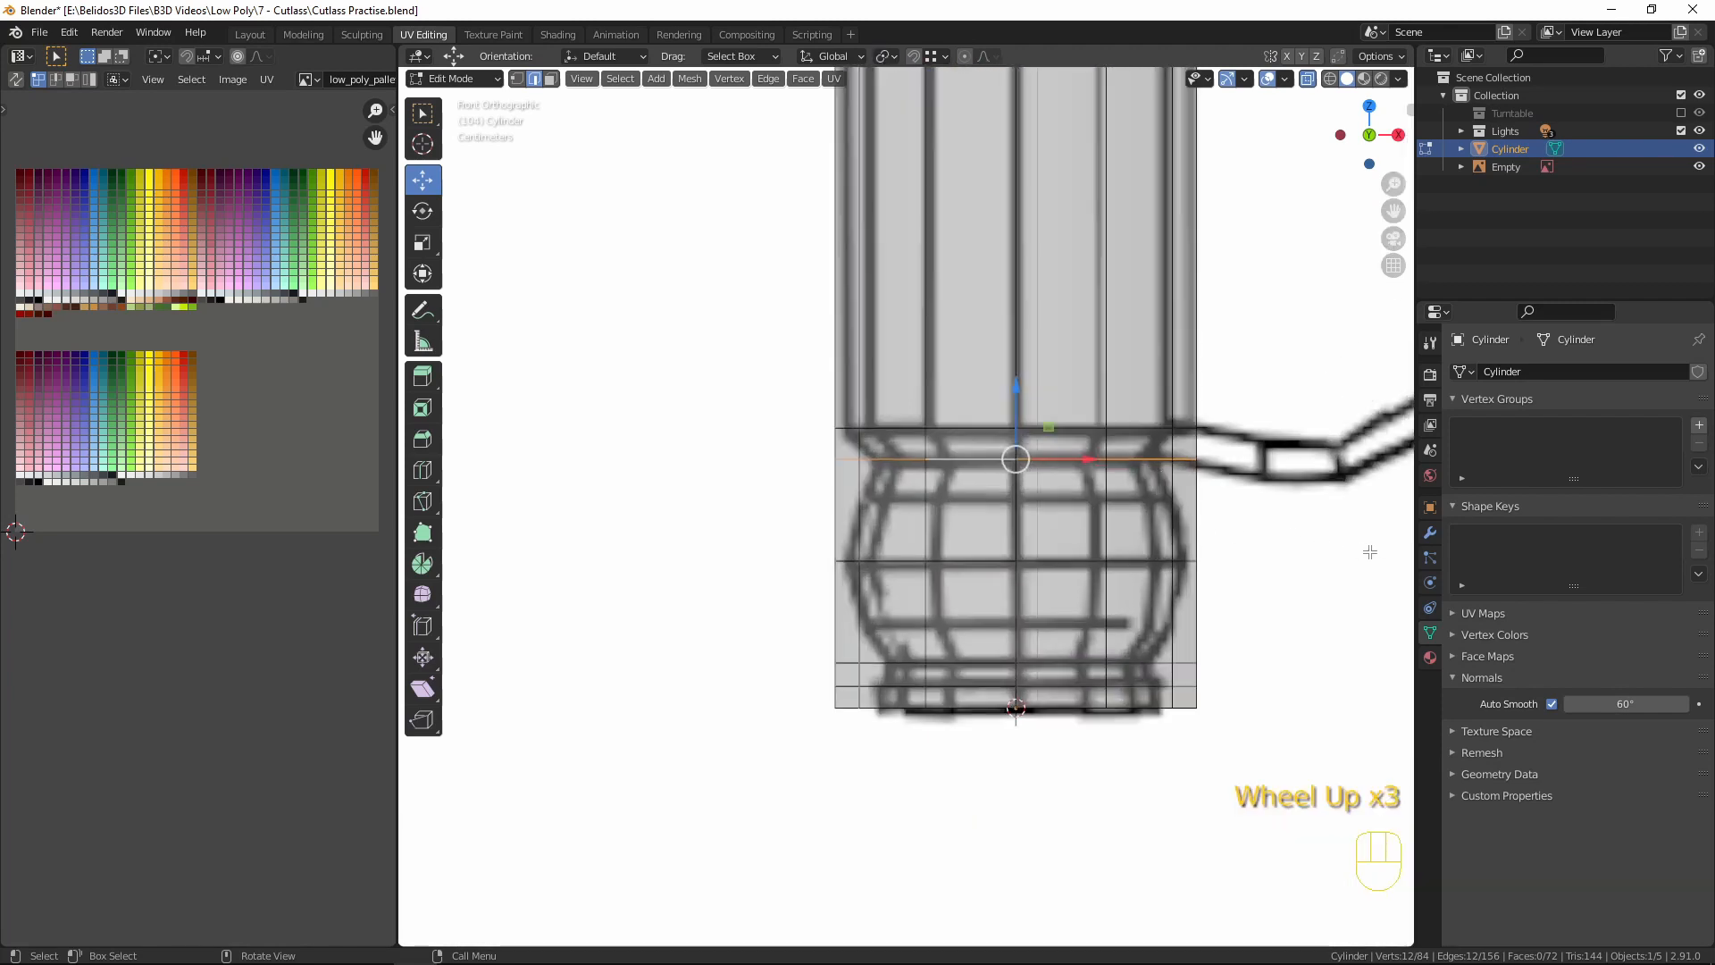
pyautogui.press('s')
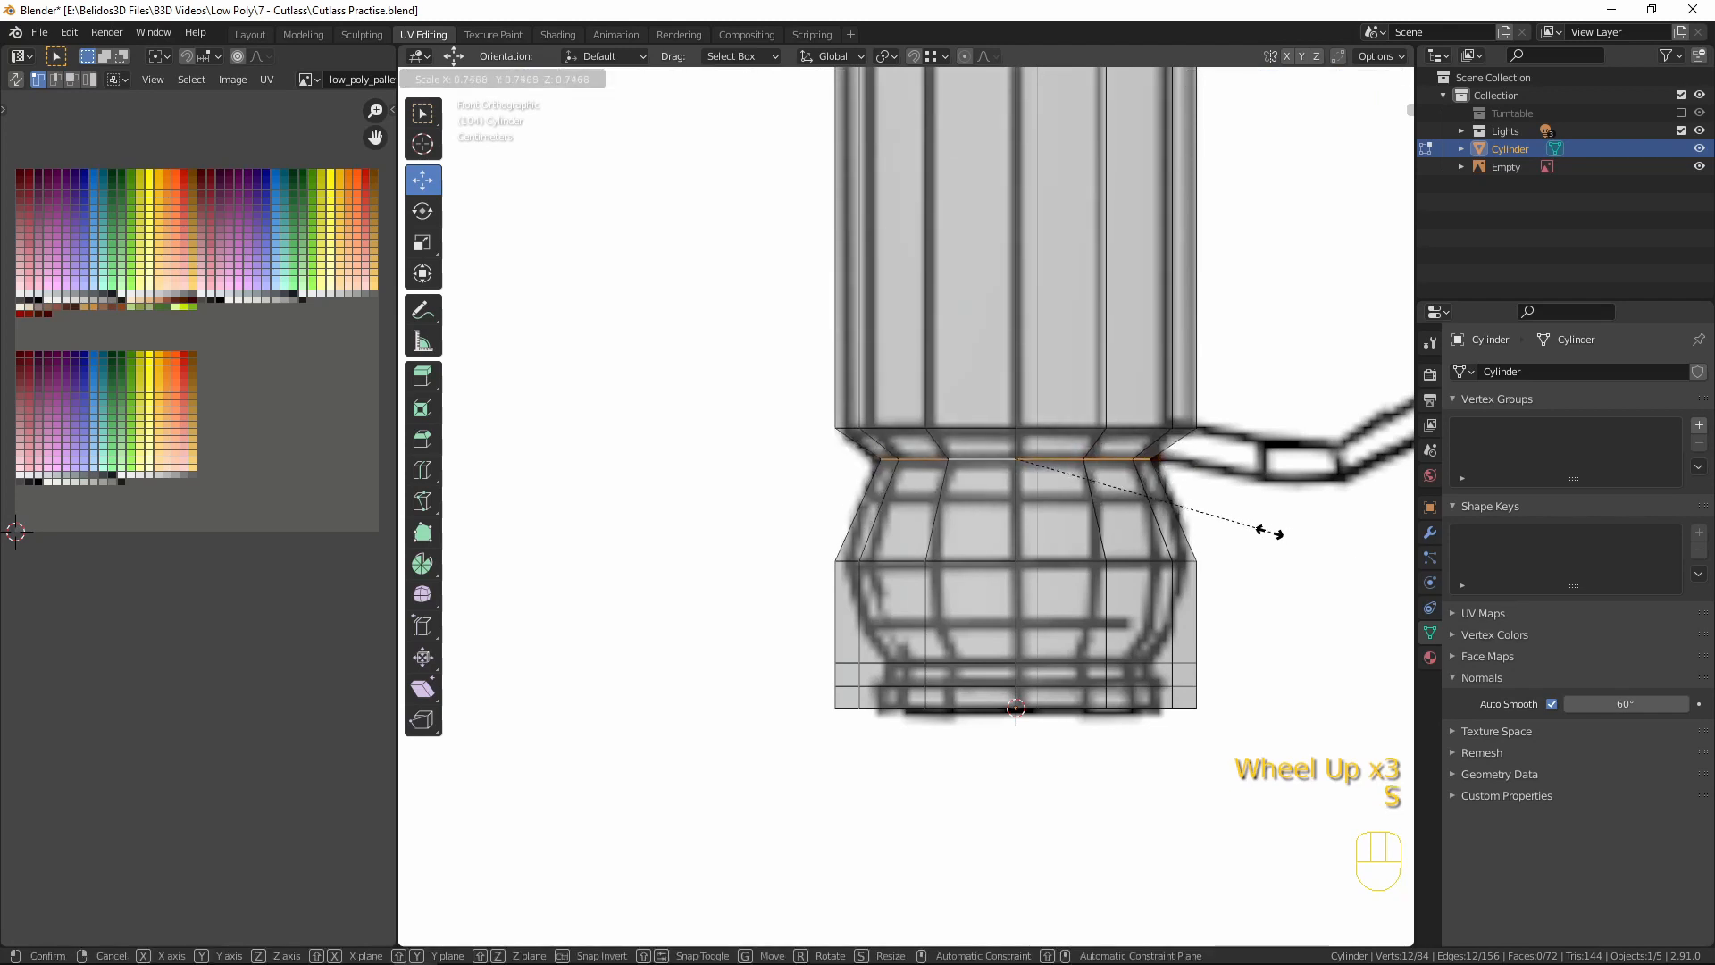
pyautogui.click(1268, 532)
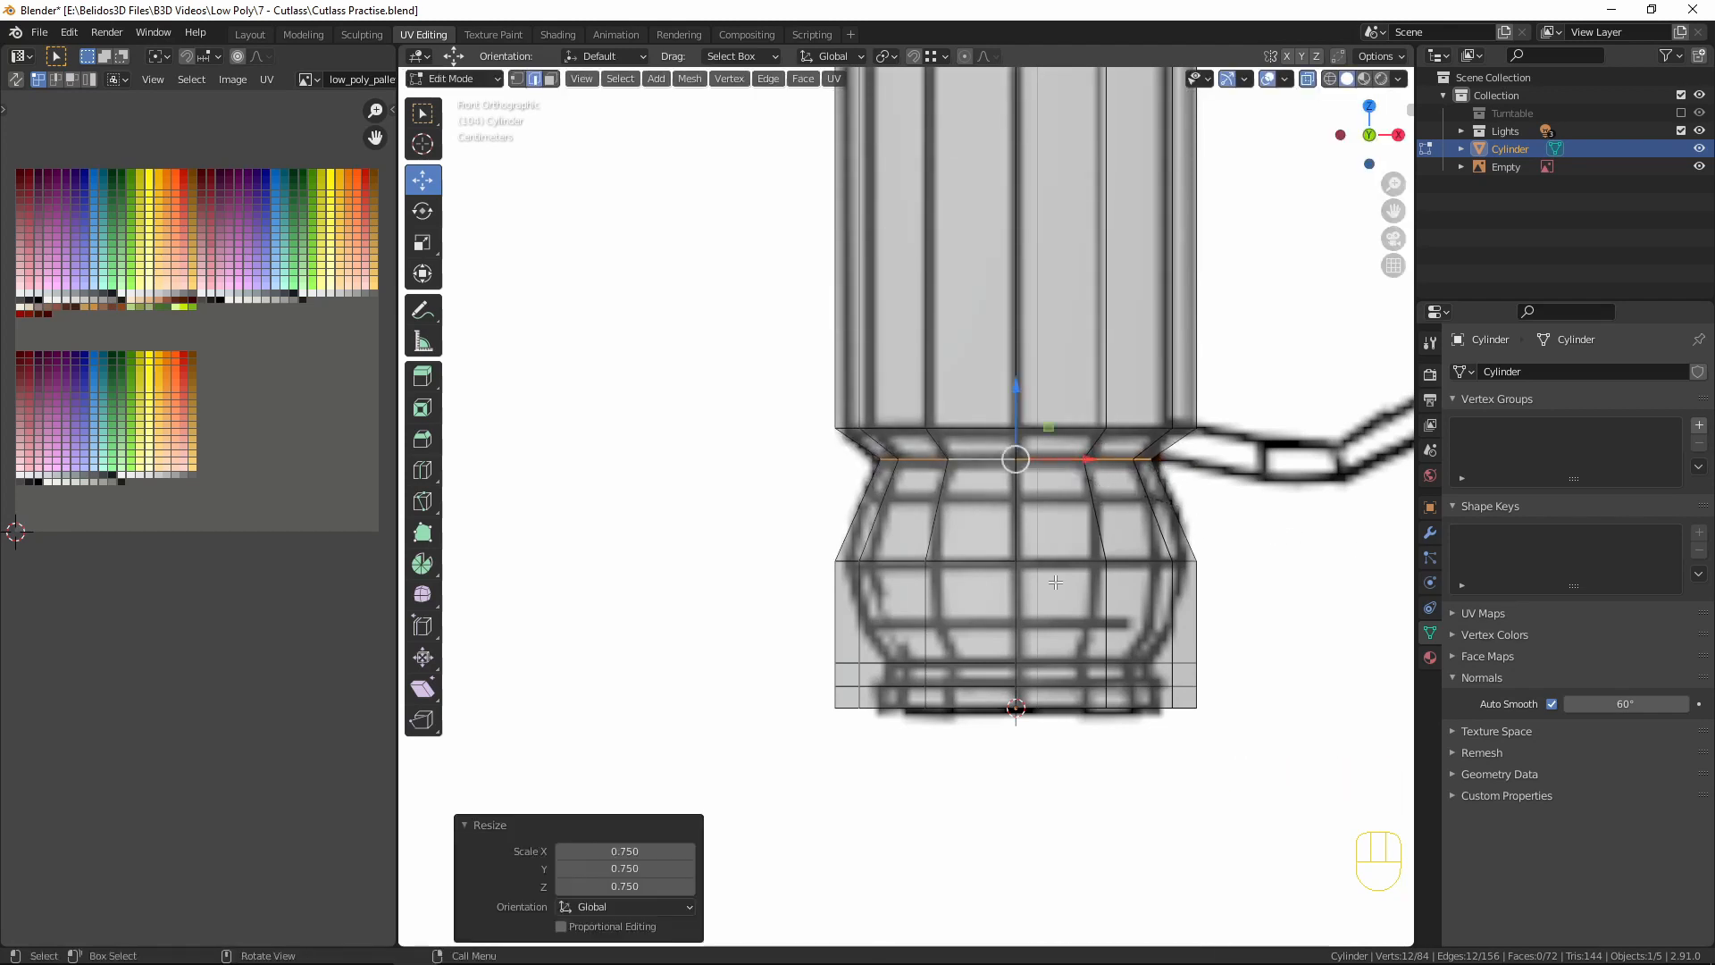
# - Bevel the lowest loop cut near the pommel's base with one segment and a width of about 0.000933 m
pyautogui.keyDown('alt'); pyautogui.keyDown('shift'); pyautogui.click(888, 658); pyautogui.keyUp('shift'); pyautogui.keyUp('alt')
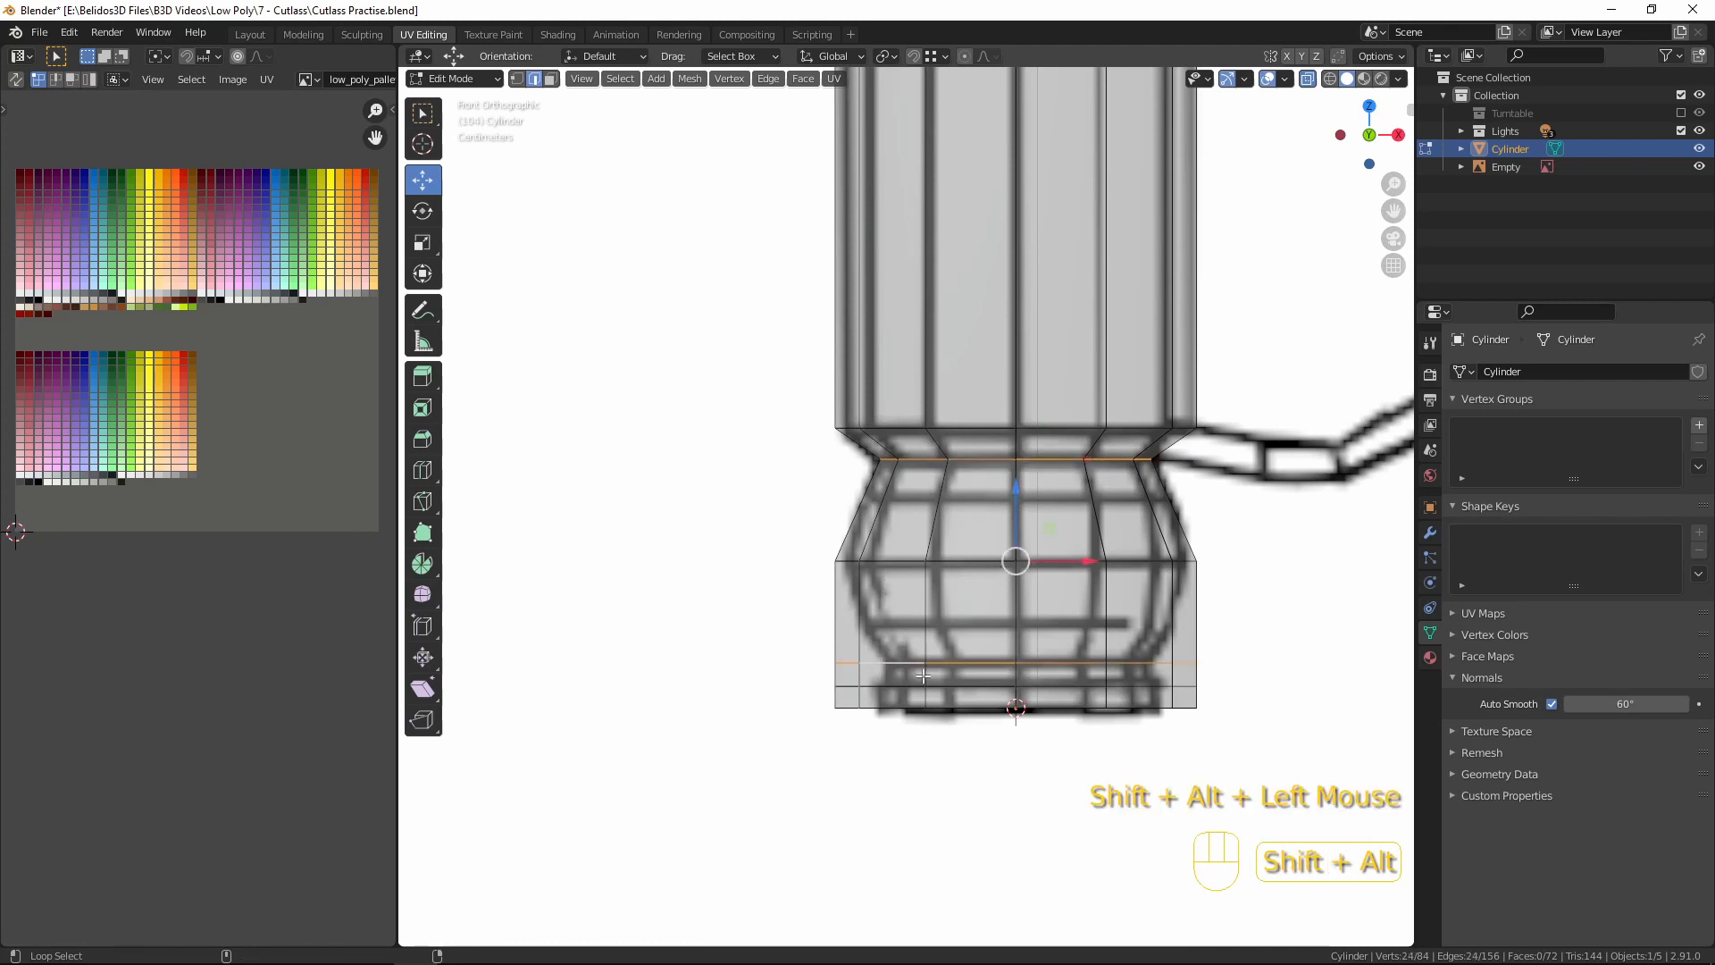
pyautogui.keyDown('alt'); pyautogui.keyDown('shift'); pyautogui.click(906, 686); pyautogui.keyUp('shift'); pyautogui.keyUp('alt')
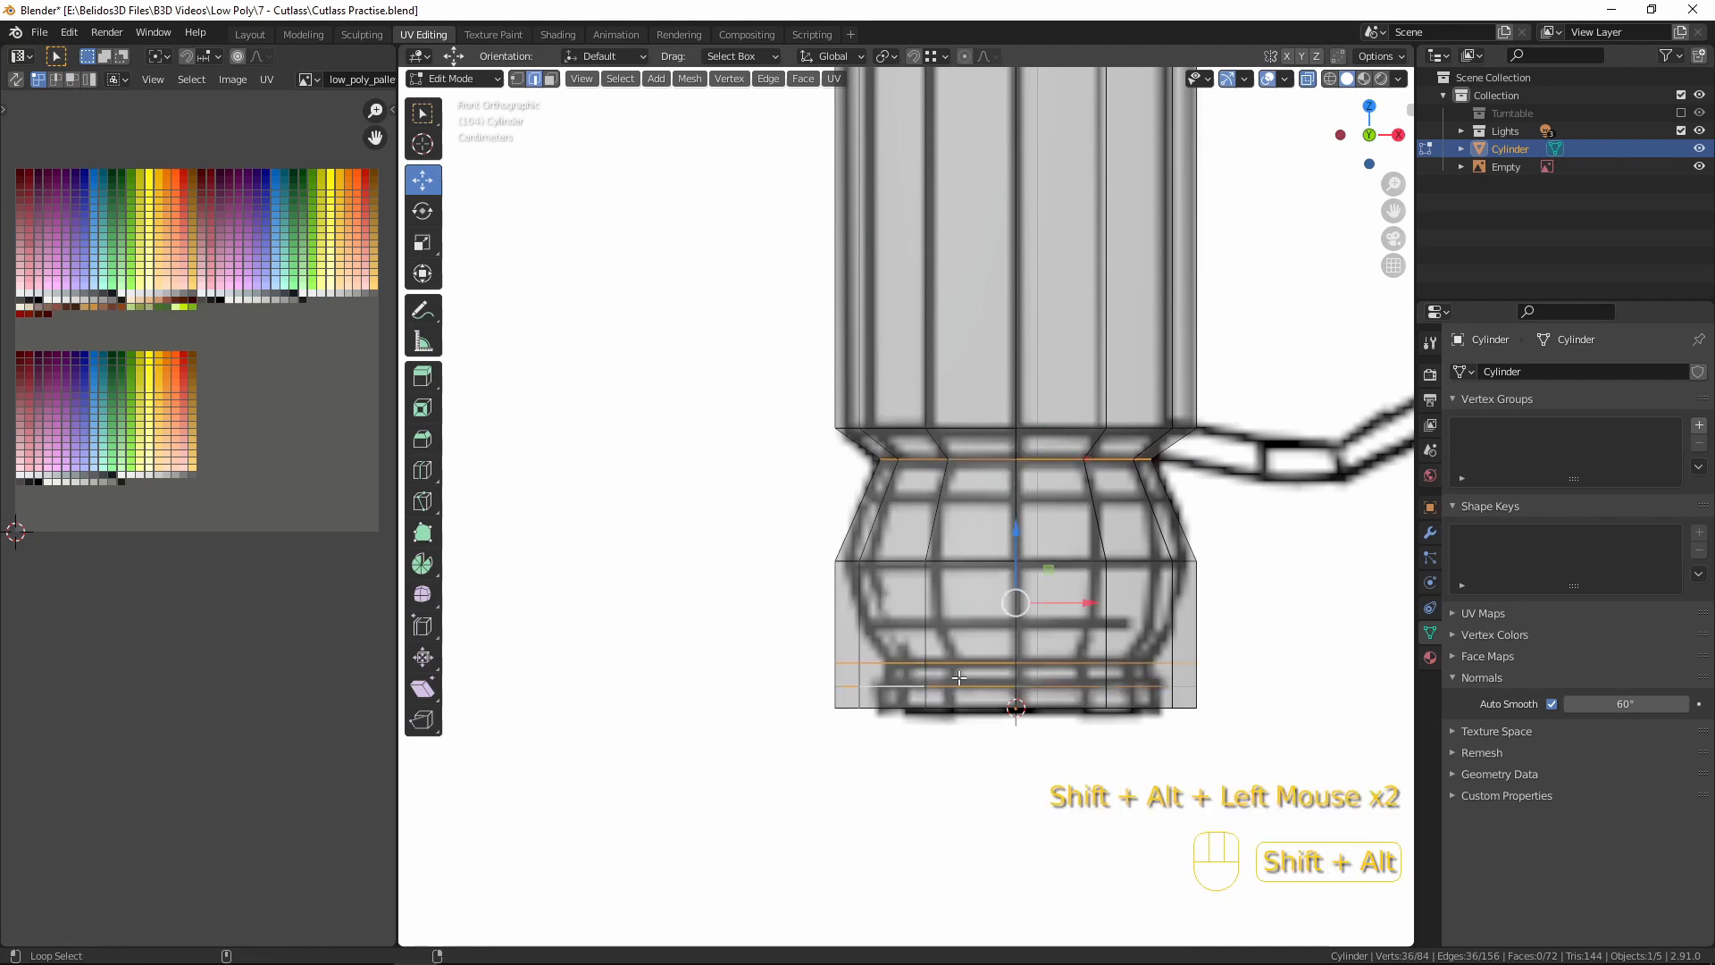
pyautogui.keyDown('alt'); pyautogui.click(884, 685); pyautogui.keyUp('alt')
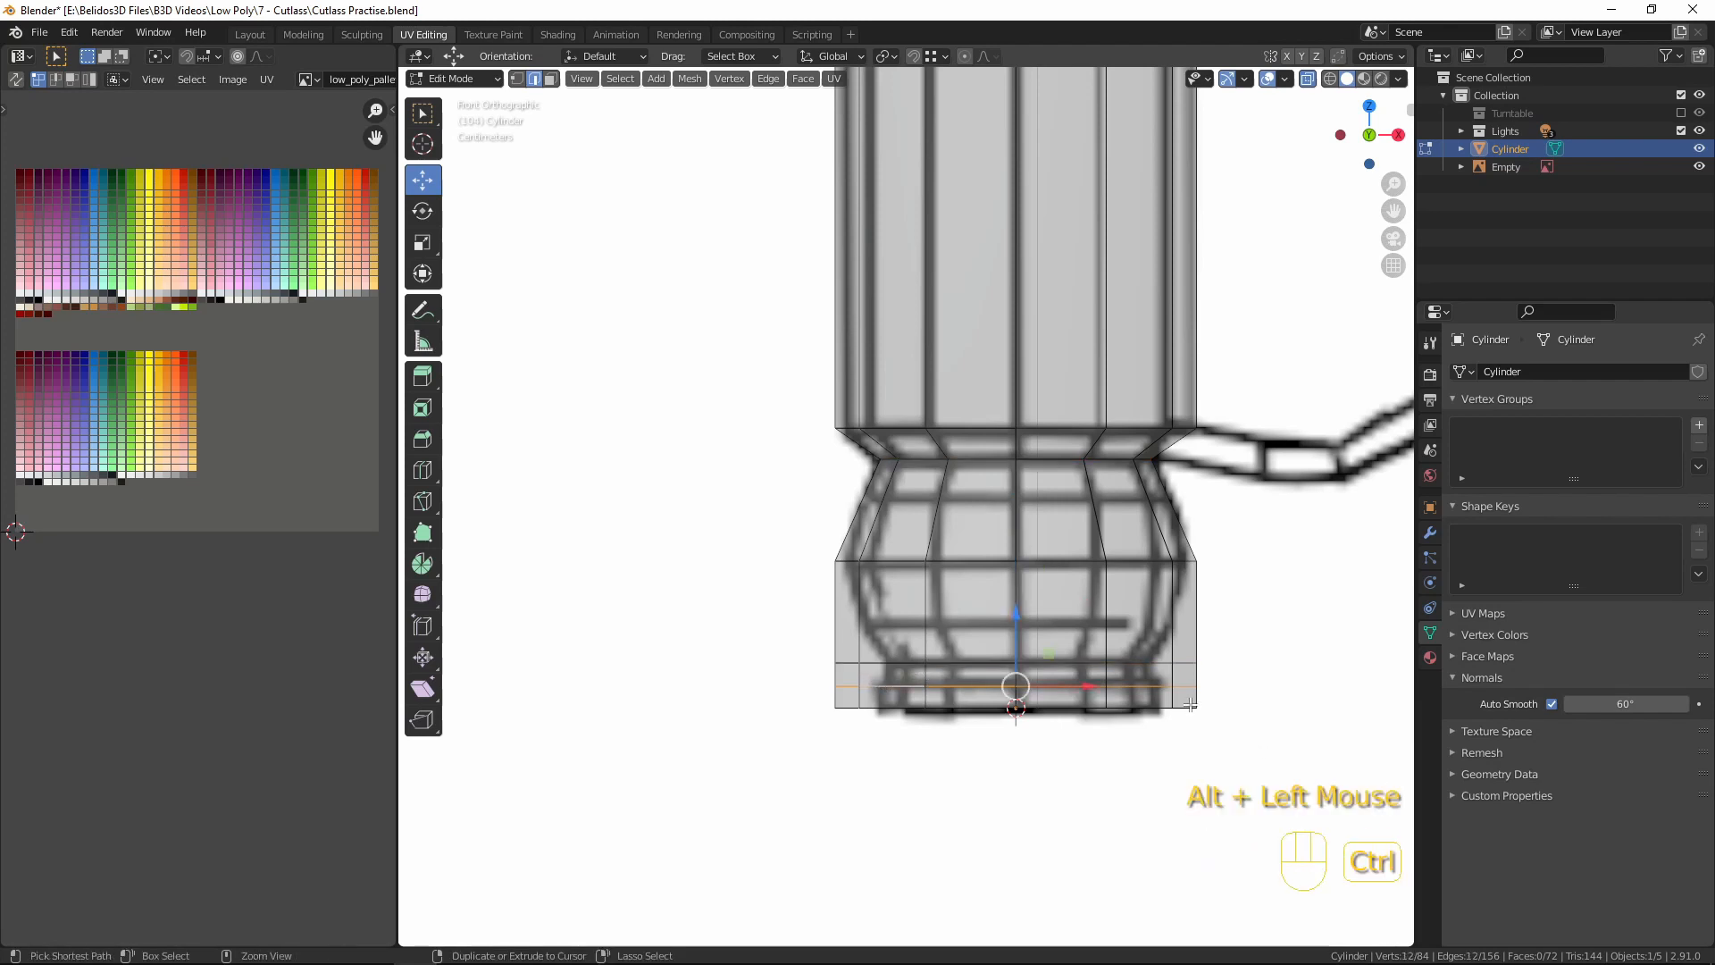
pyautogui.hotkey('ctrl', 'b')
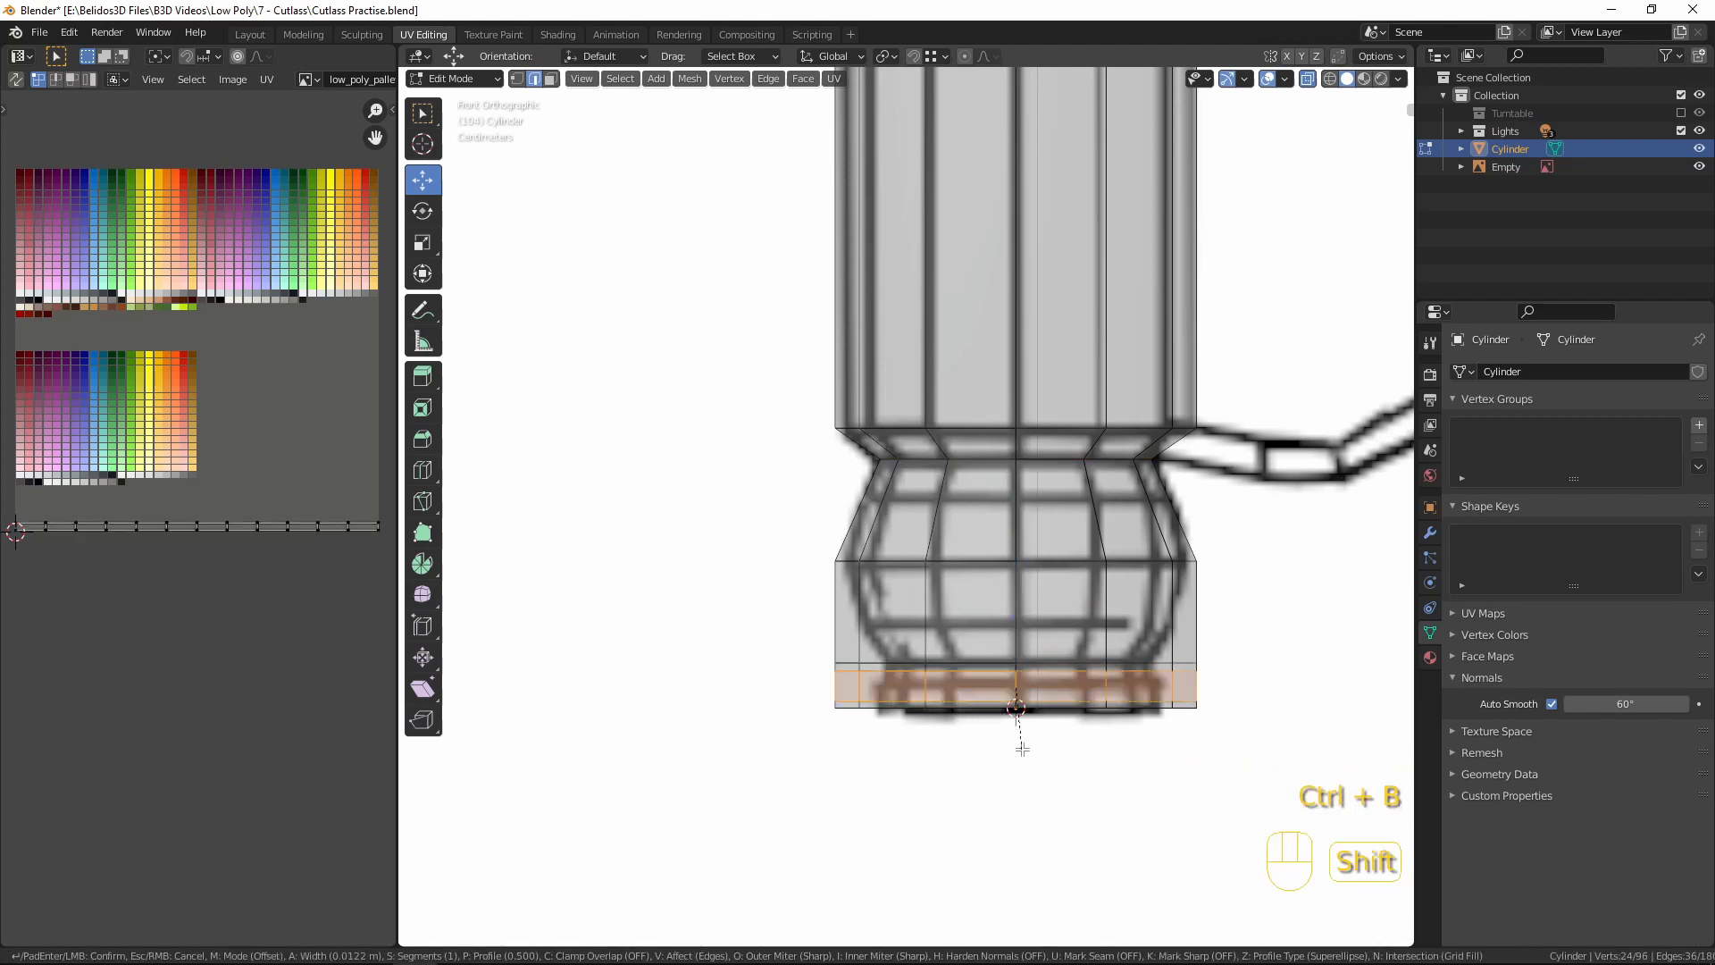
pyautogui.keyDown('shift'); pyautogui.rightClick(1014, 677); pyautogui.keyUp('shift')
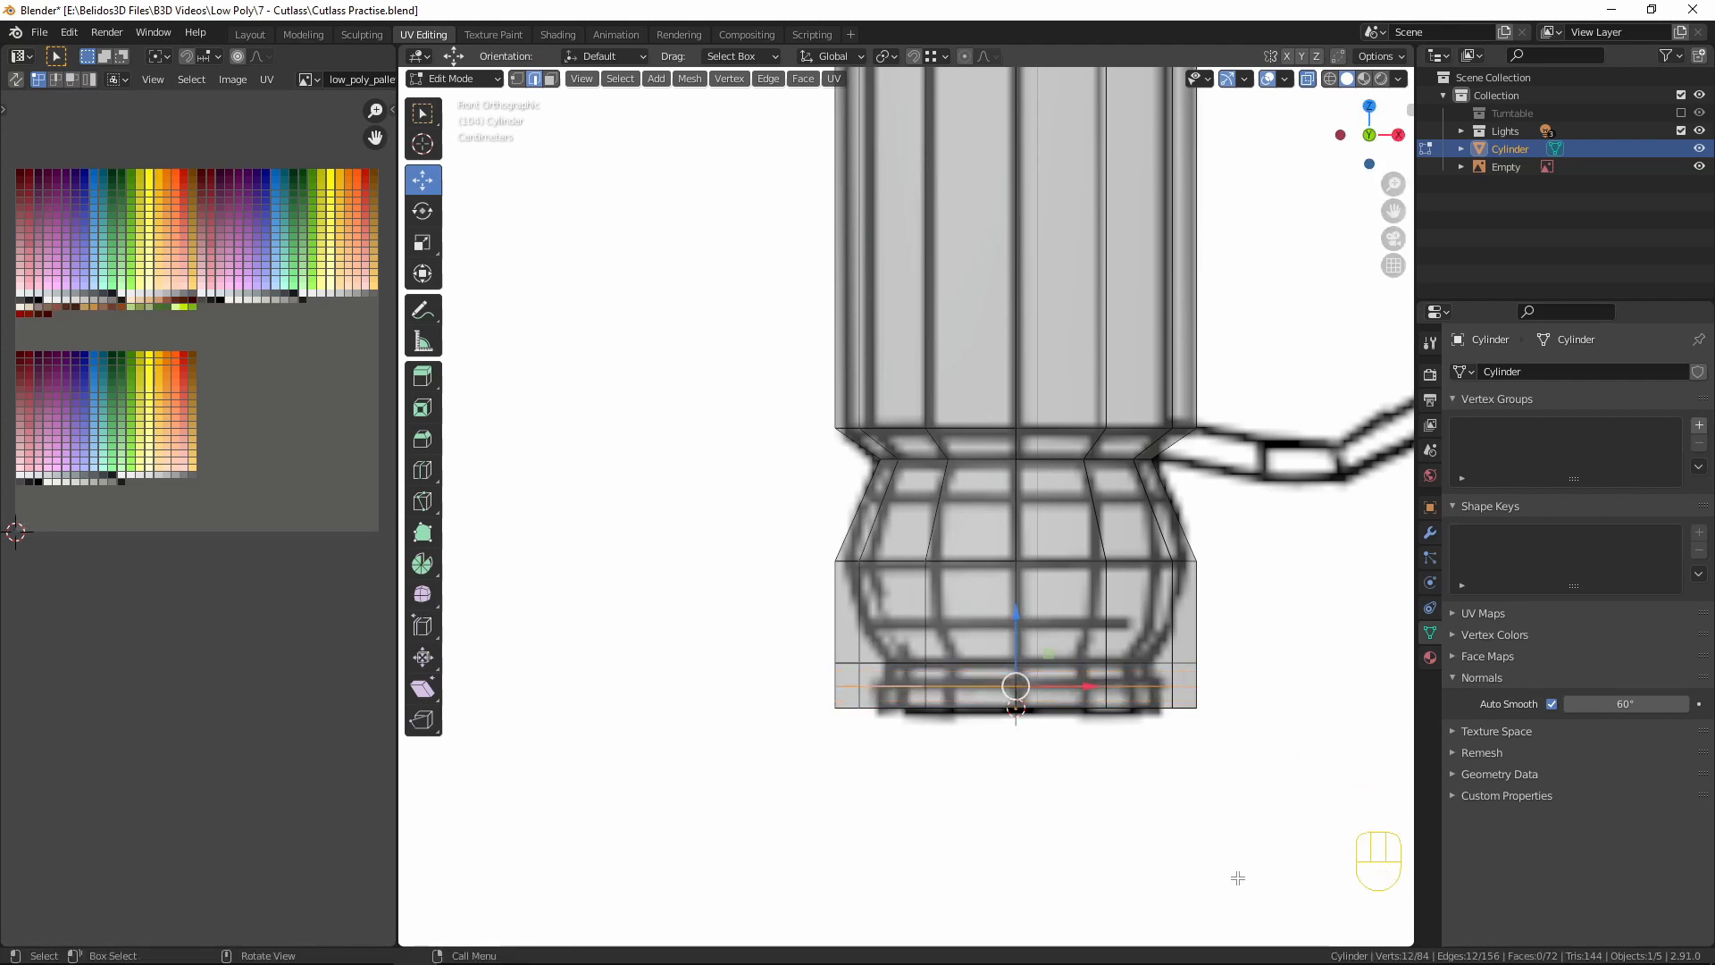
pyautogui.hotkey('ctrl', 'b')
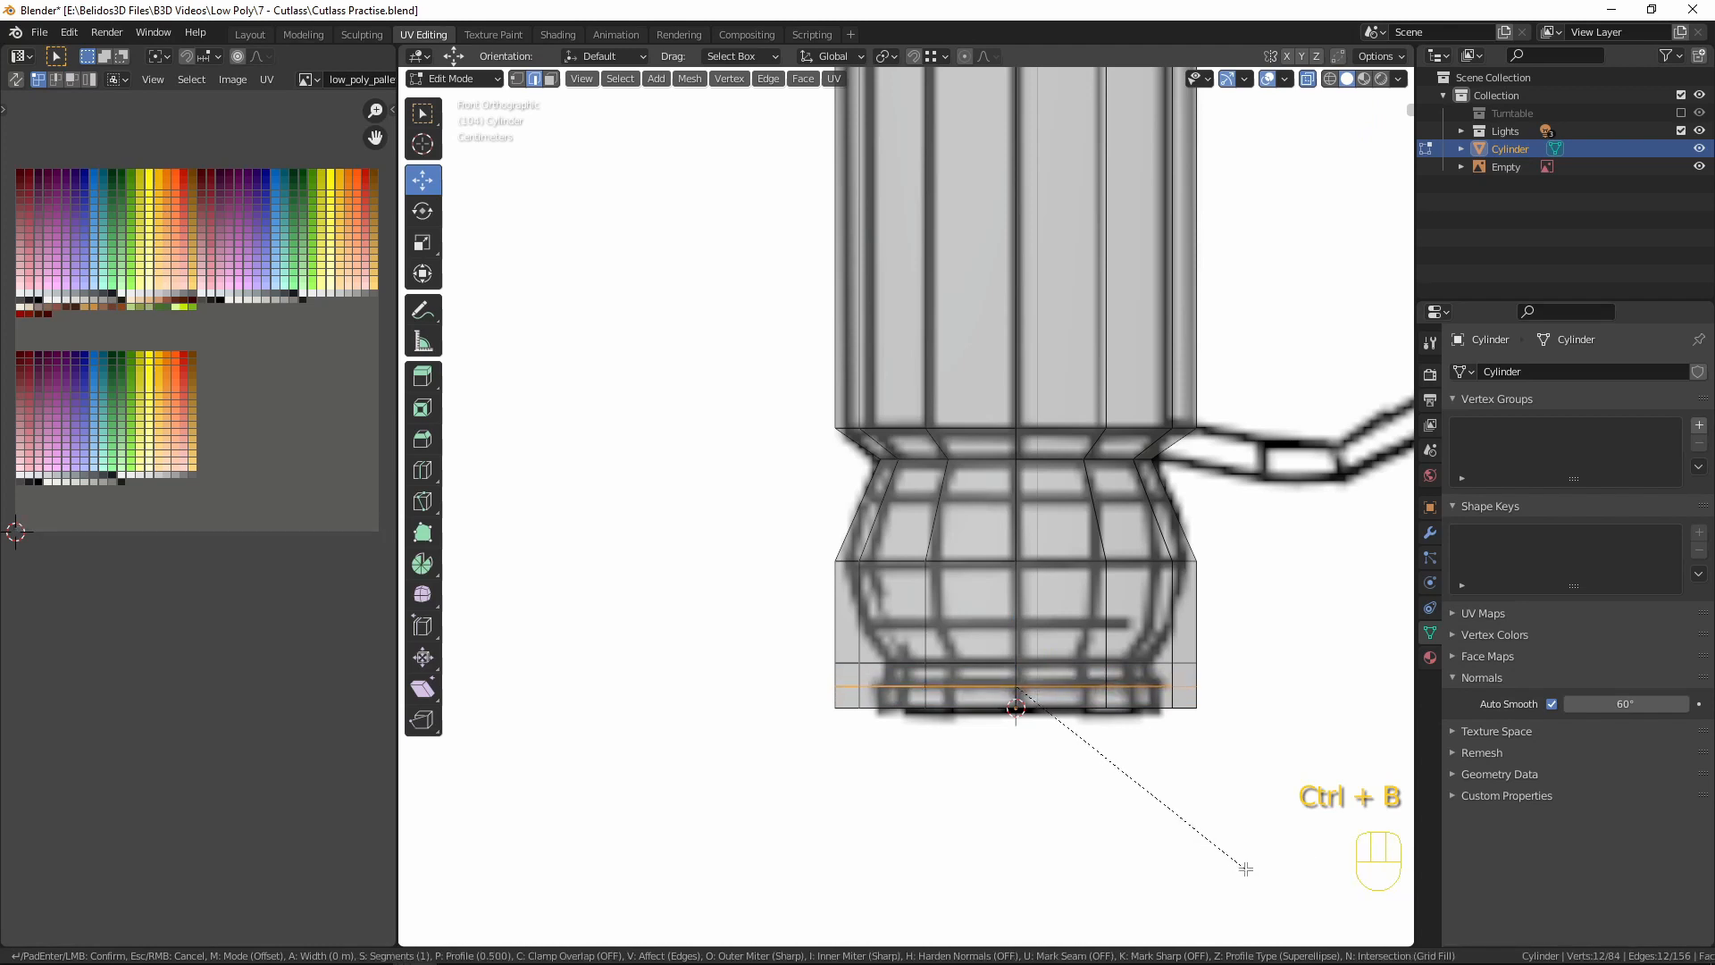
pyautogui.click(1248, 869)
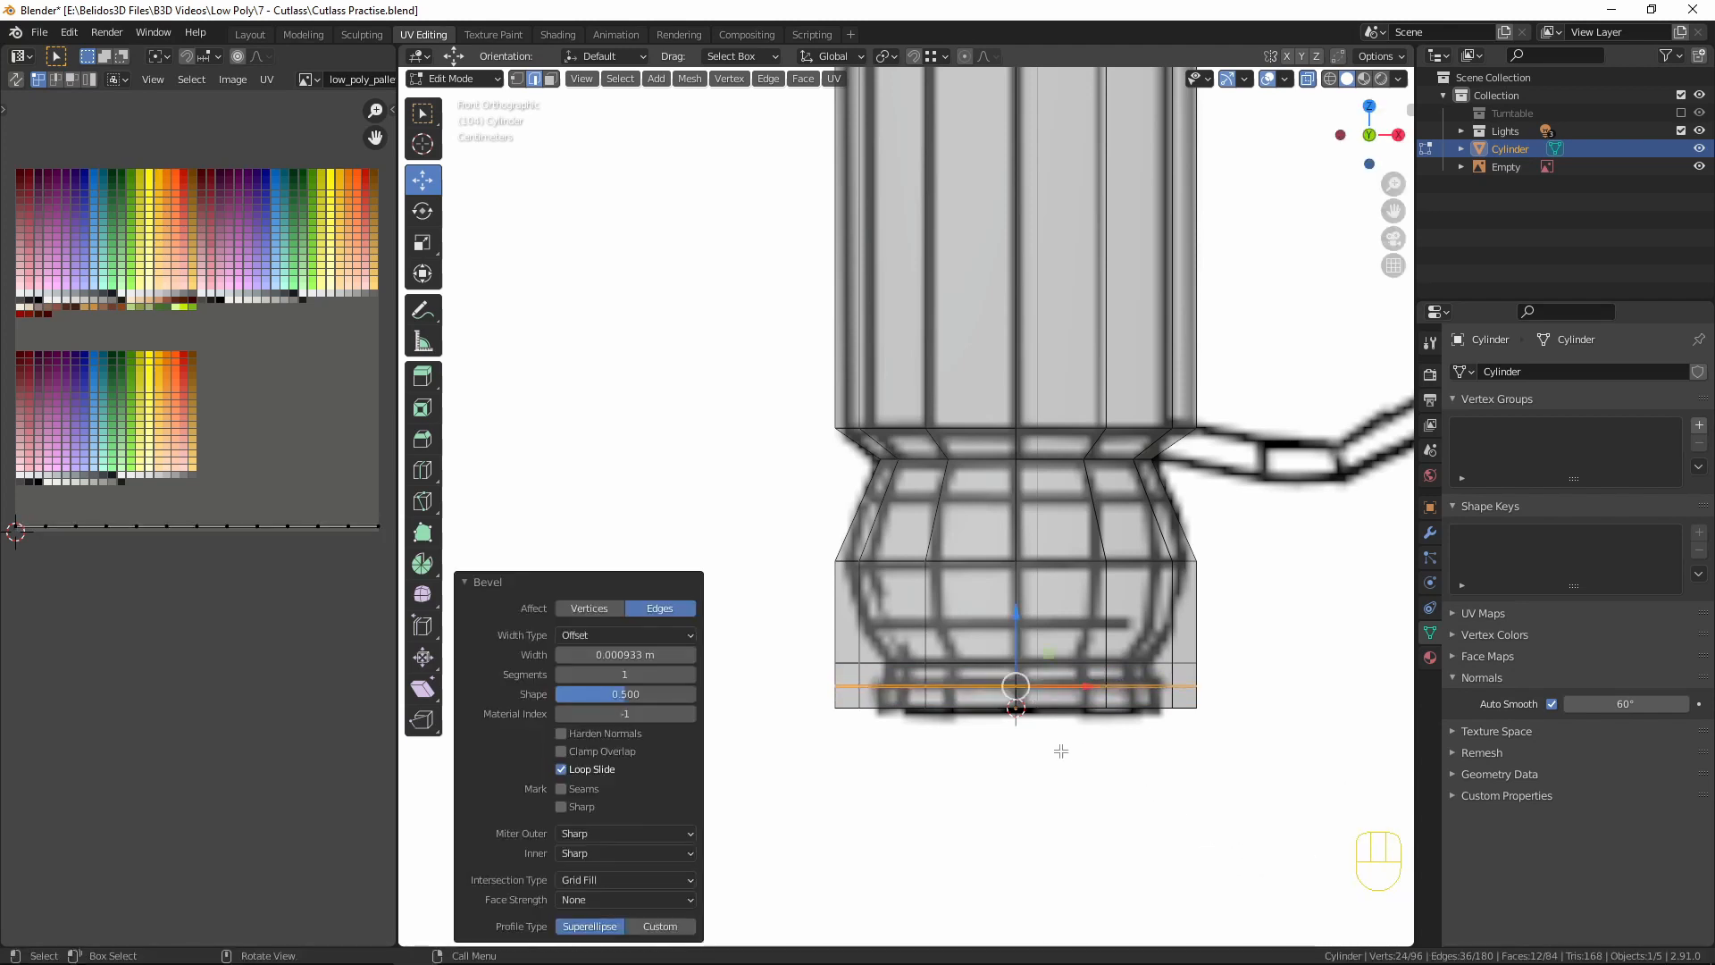
# - Scale the two edge loops just above the pommel's base rim to about 0.724 in X and Y only
pyautogui.keyDown('alt'); pyautogui.click(985, 662); pyautogui.keyUp('alt')
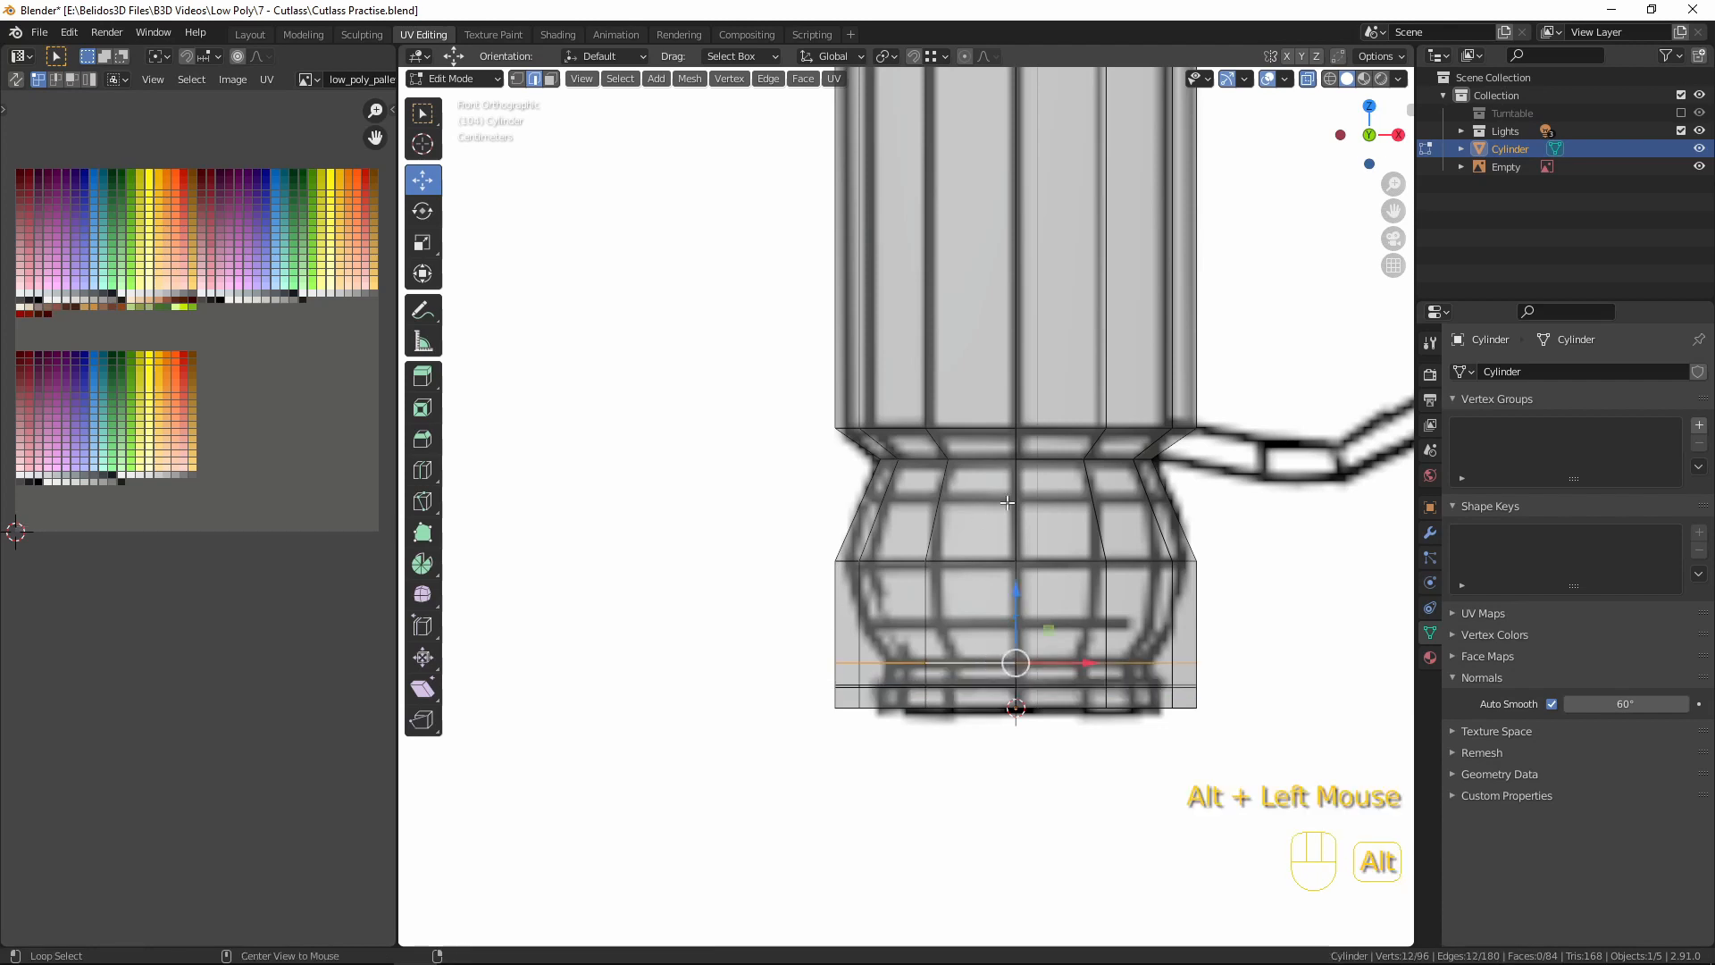
pyautogui.keyDown('alt'); pyautogui.keyDown('shift'); pyautogui.click(968, 685); pyautogui.keyUp('shift'); pyautogui.keyUp('alt')
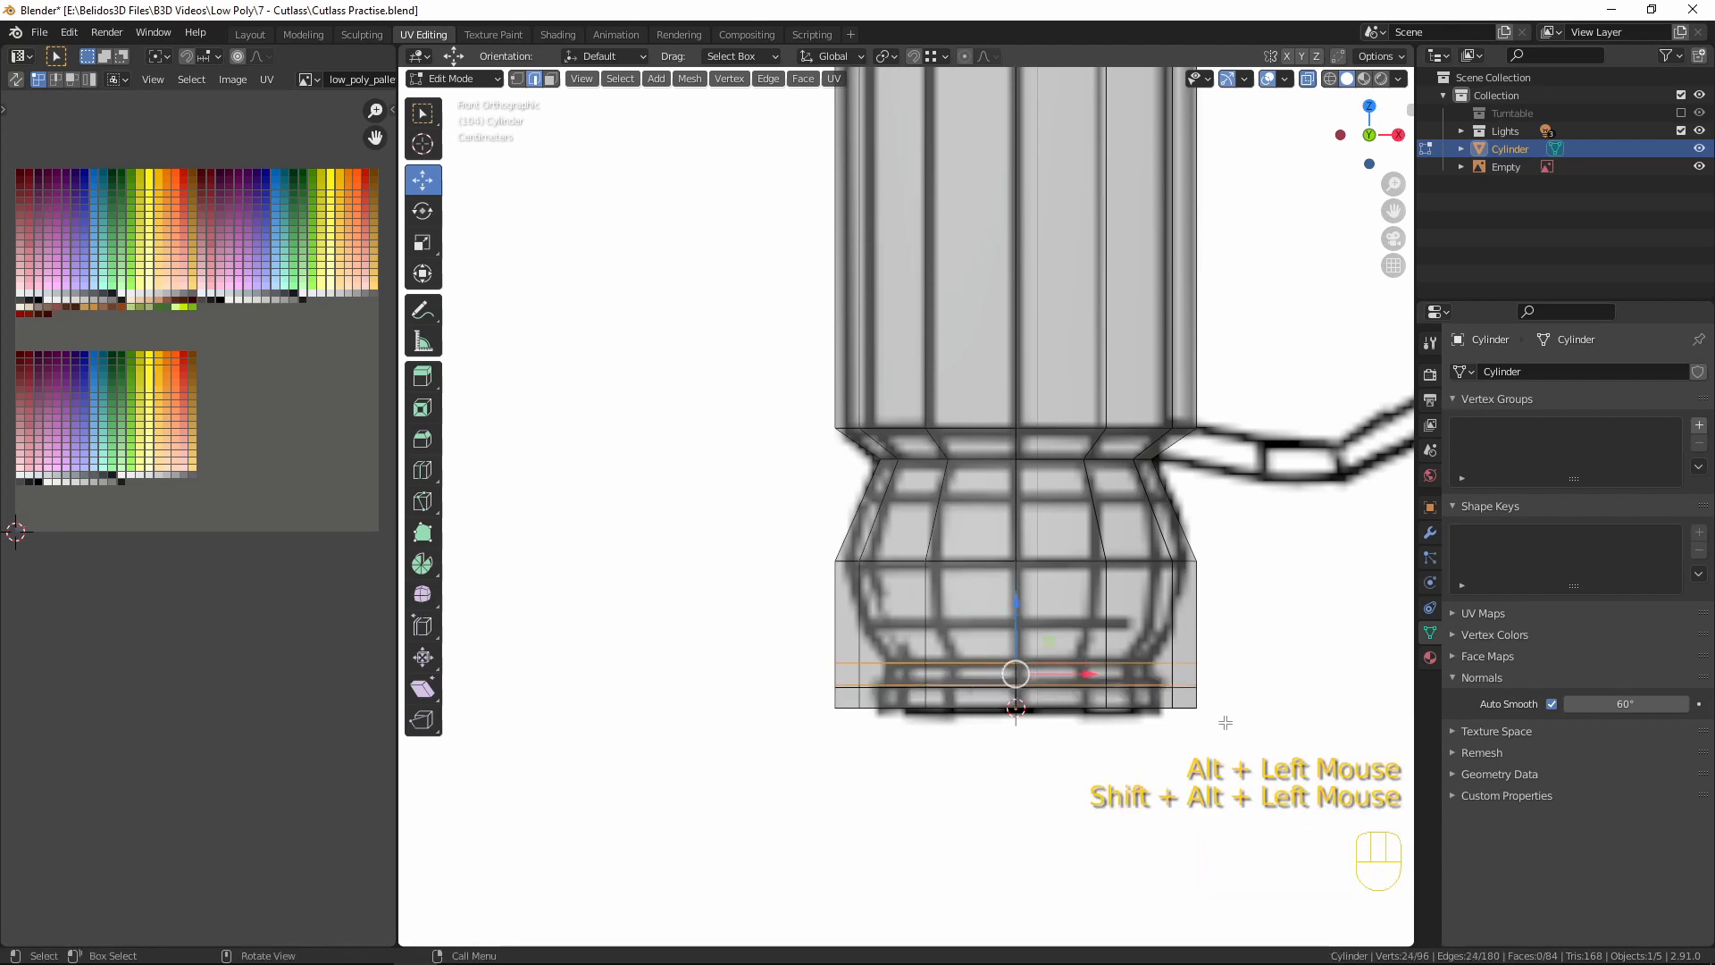
pyautogui.press('s')
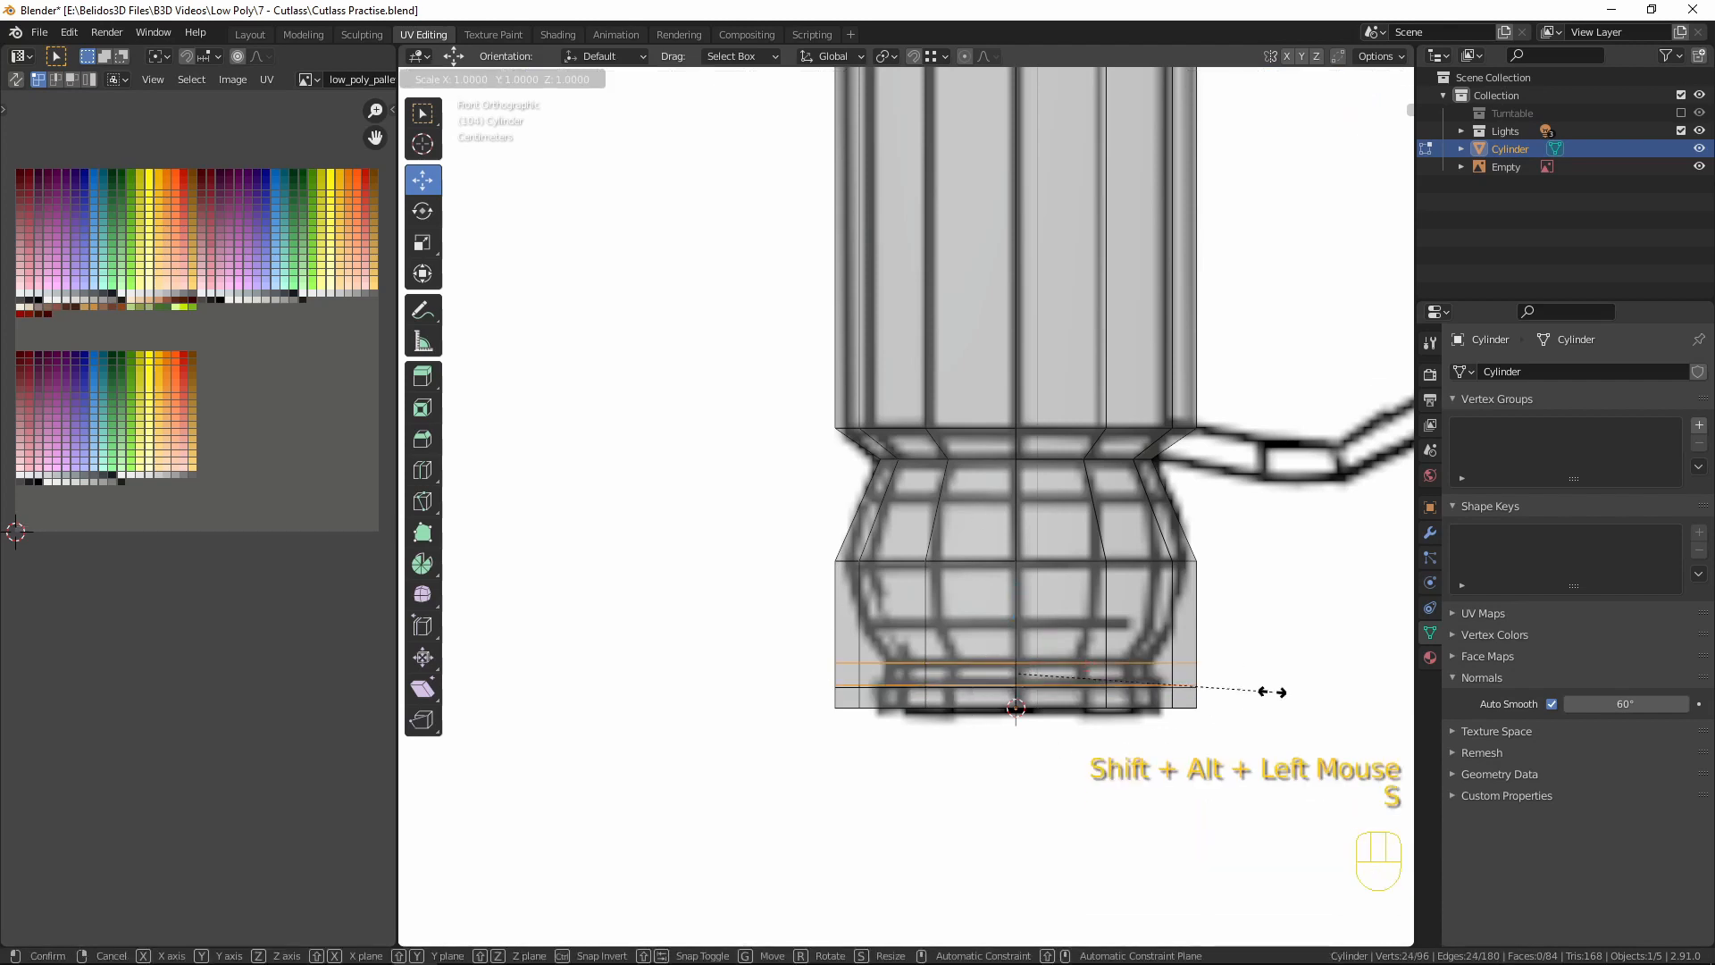
pyautogui.hotkey('shift', 'z')
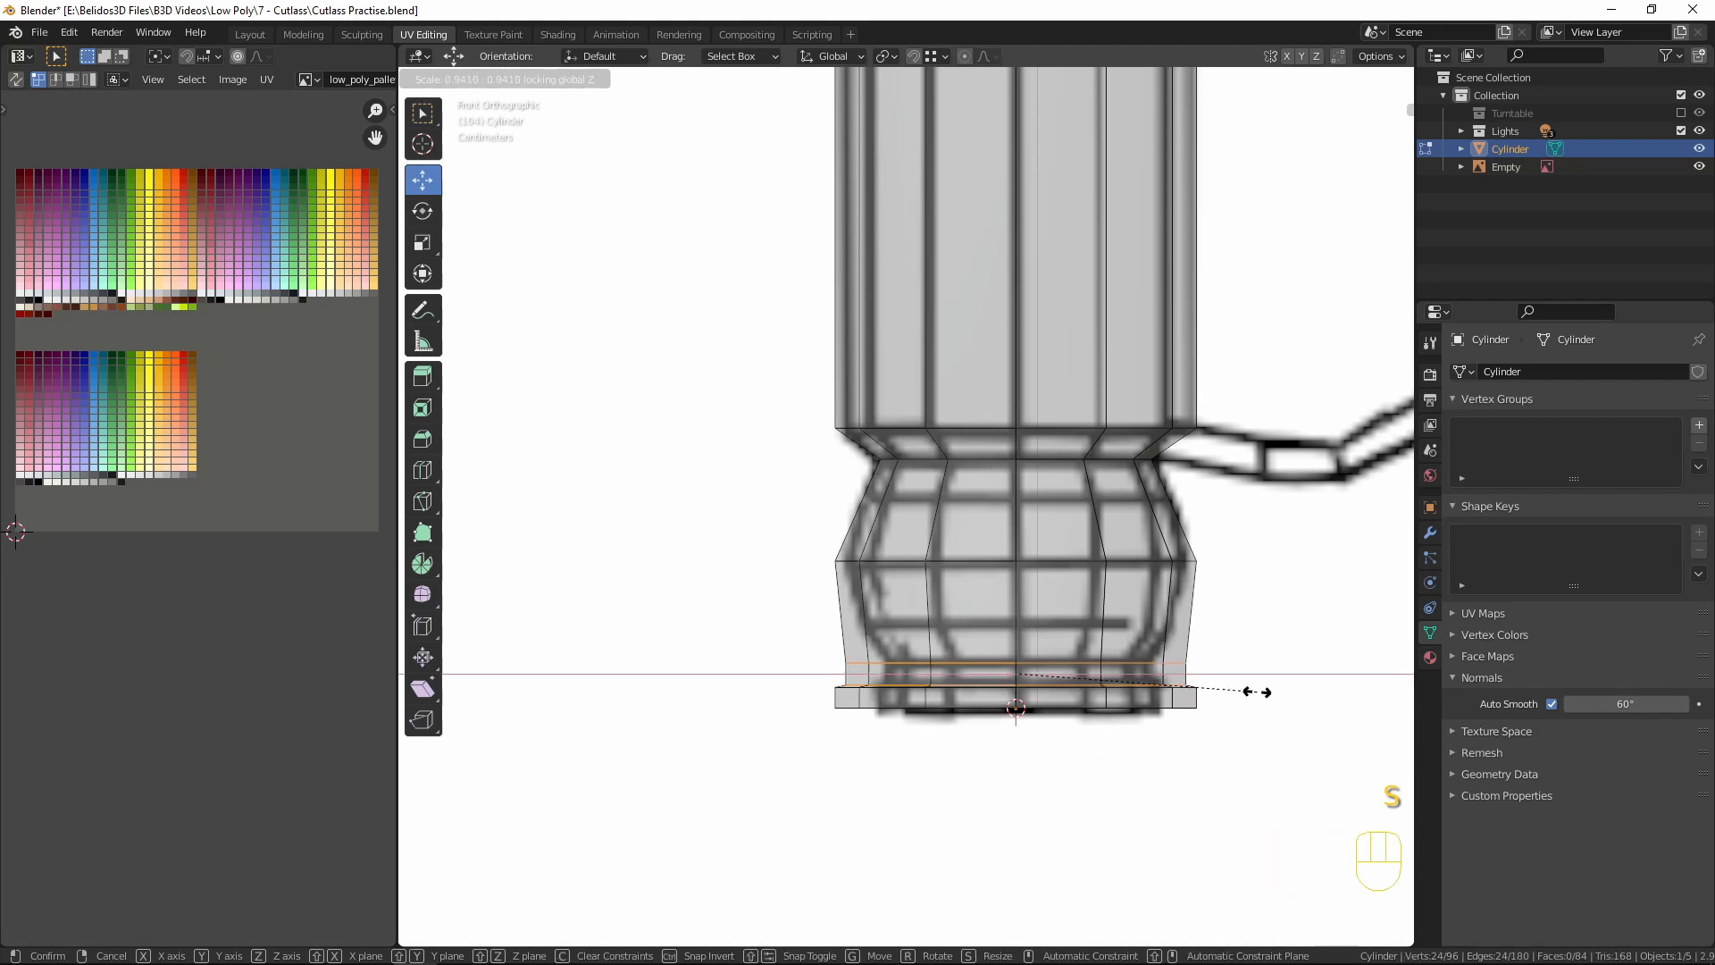
pyautogui.click(1202, 683)
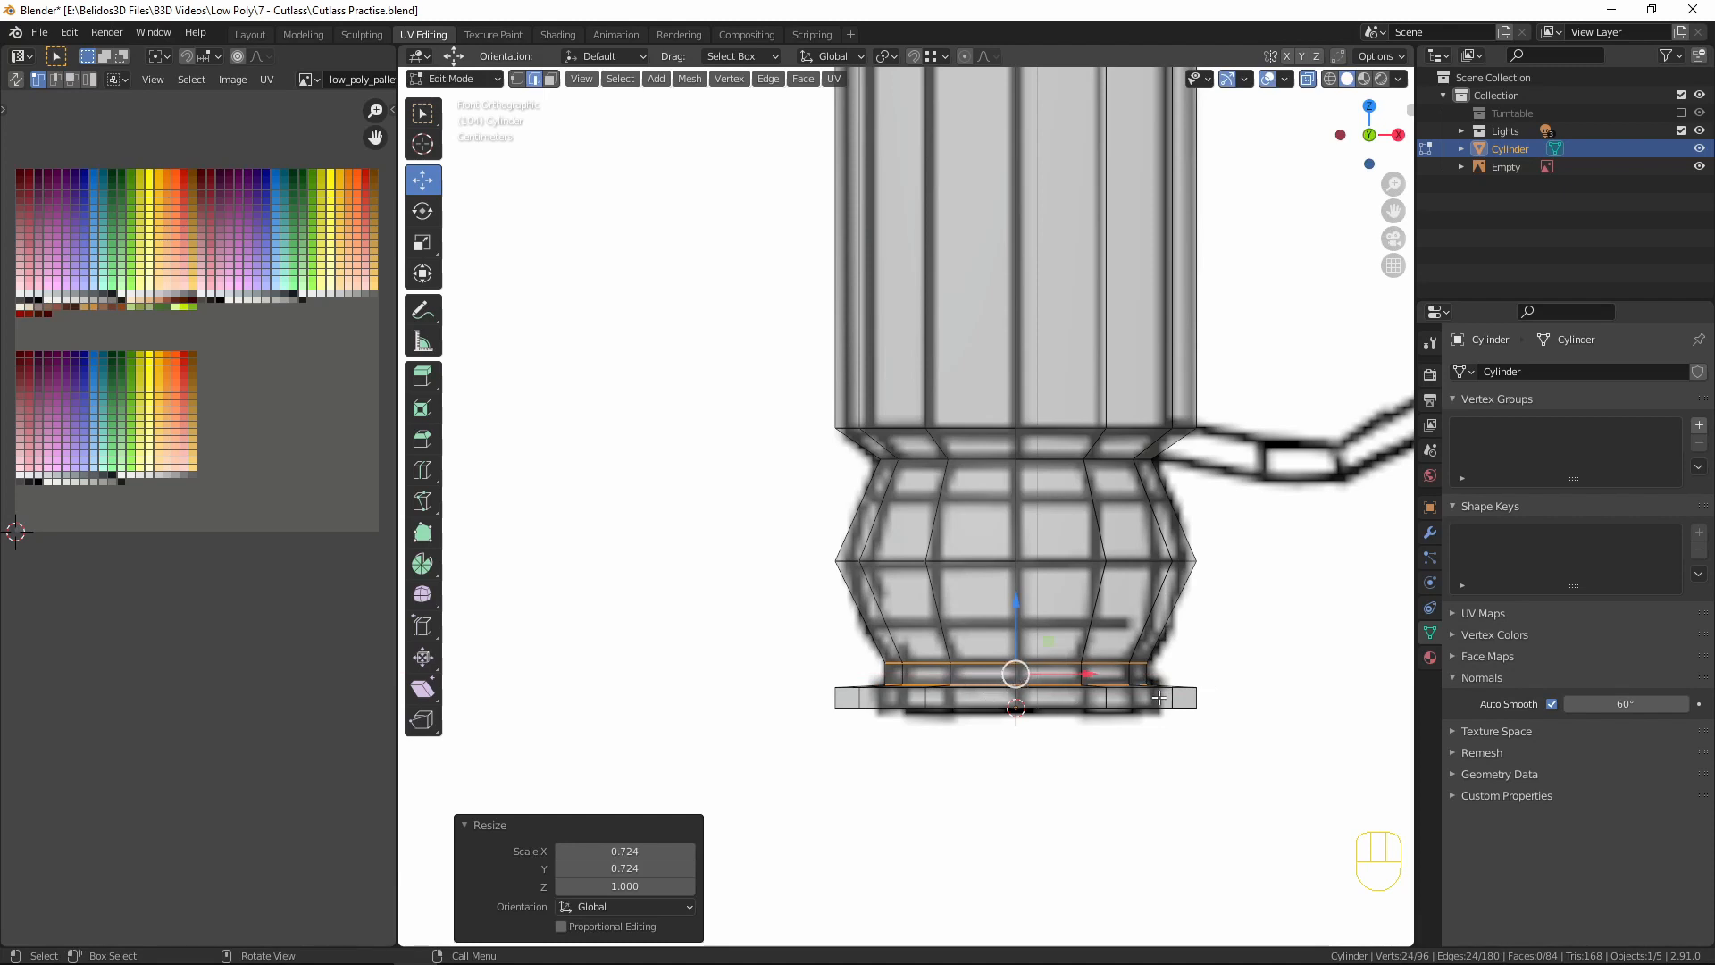
# - Scale the ring of faces forming the pommel's base rim to about 0.784 in X and Y only
pyautogui.press('3')
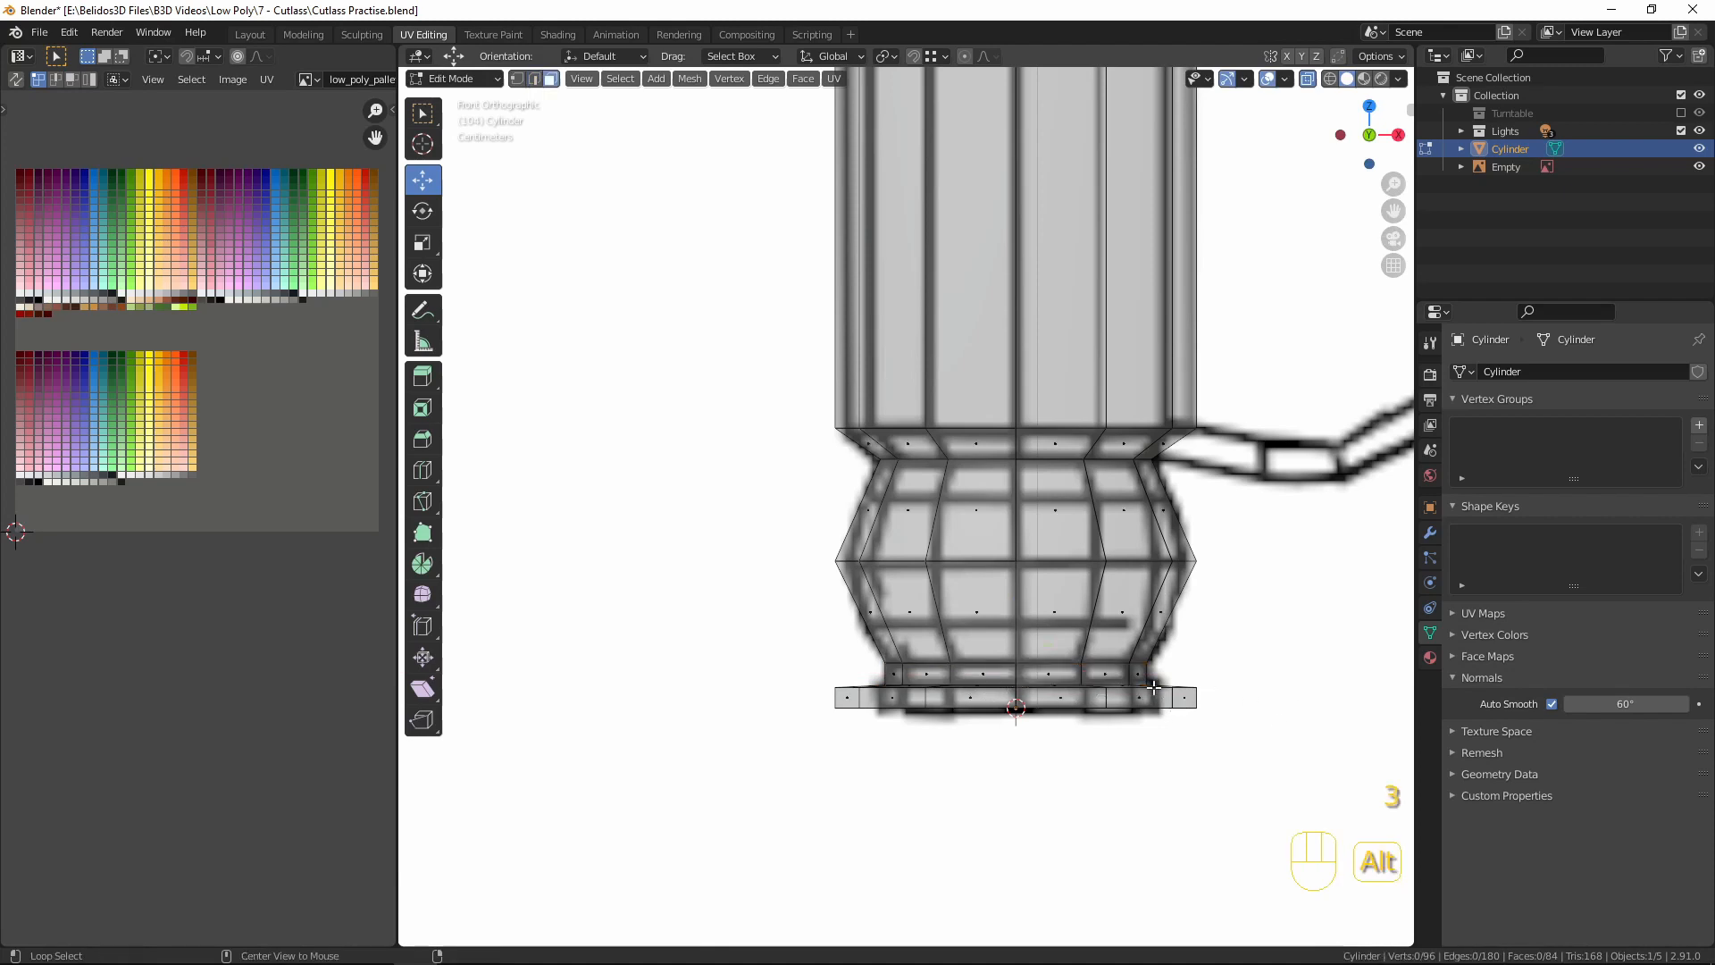
pyautogui.keyDown('alt'); pyautogui.click(1017, 695); pyautogui.keyUp('alt')
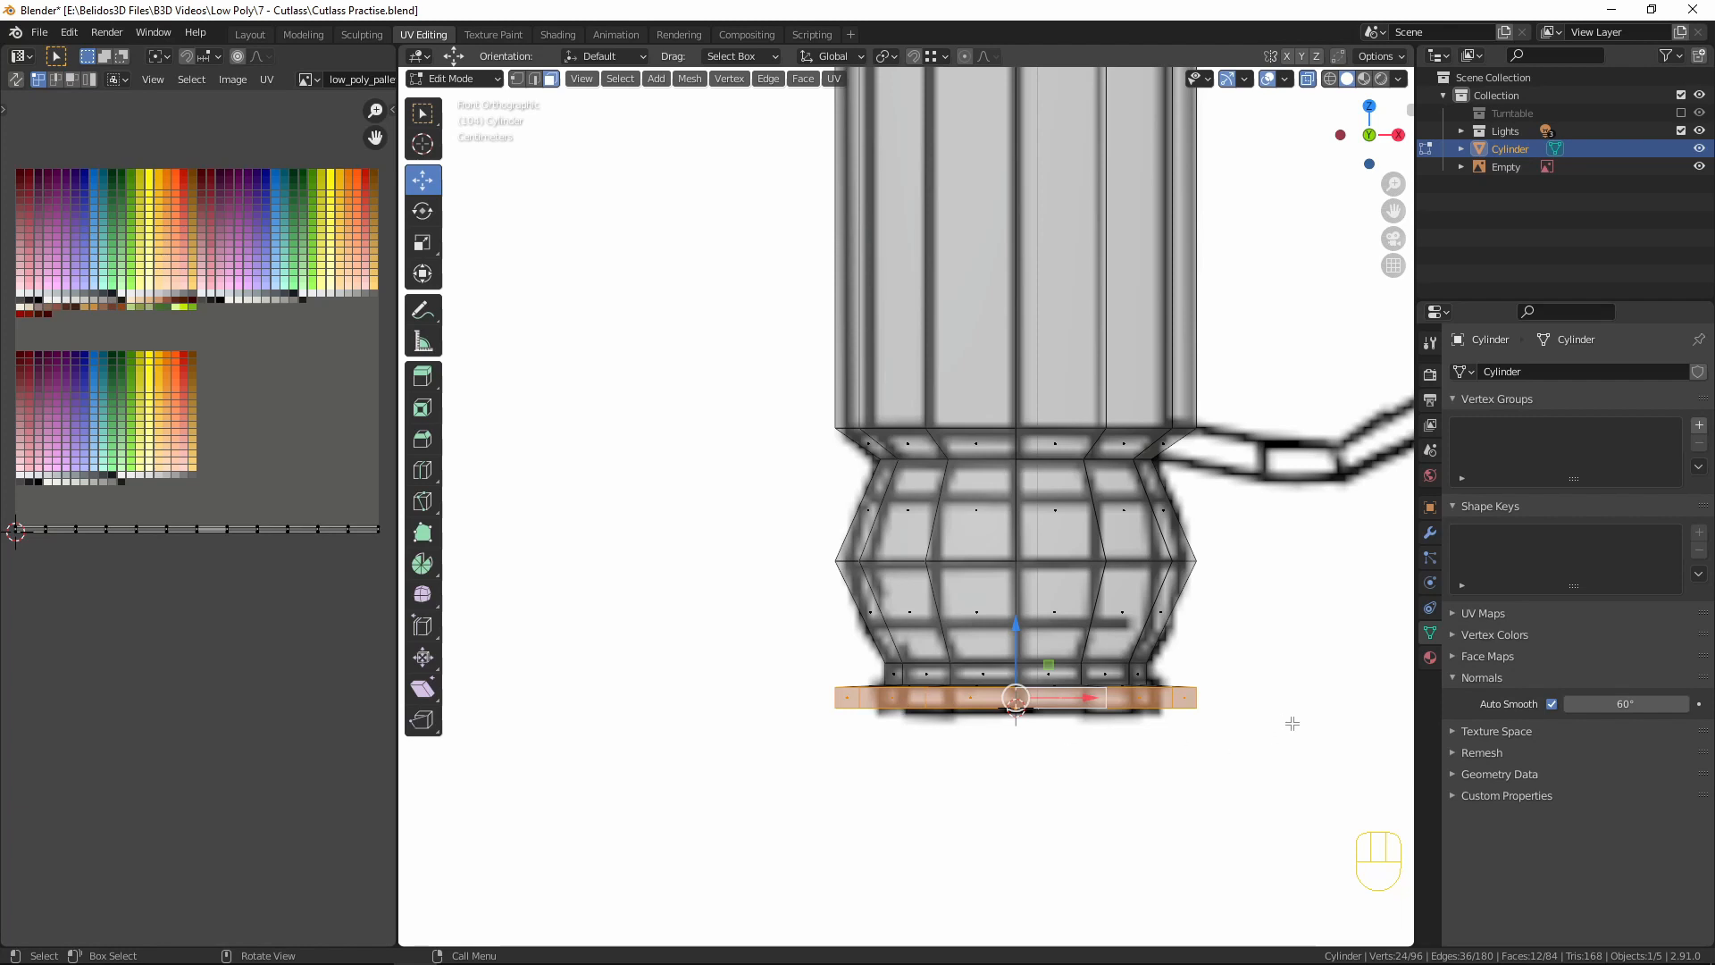
pyautogui.press('s')
pyautogui.hotkey('shift', 'z')
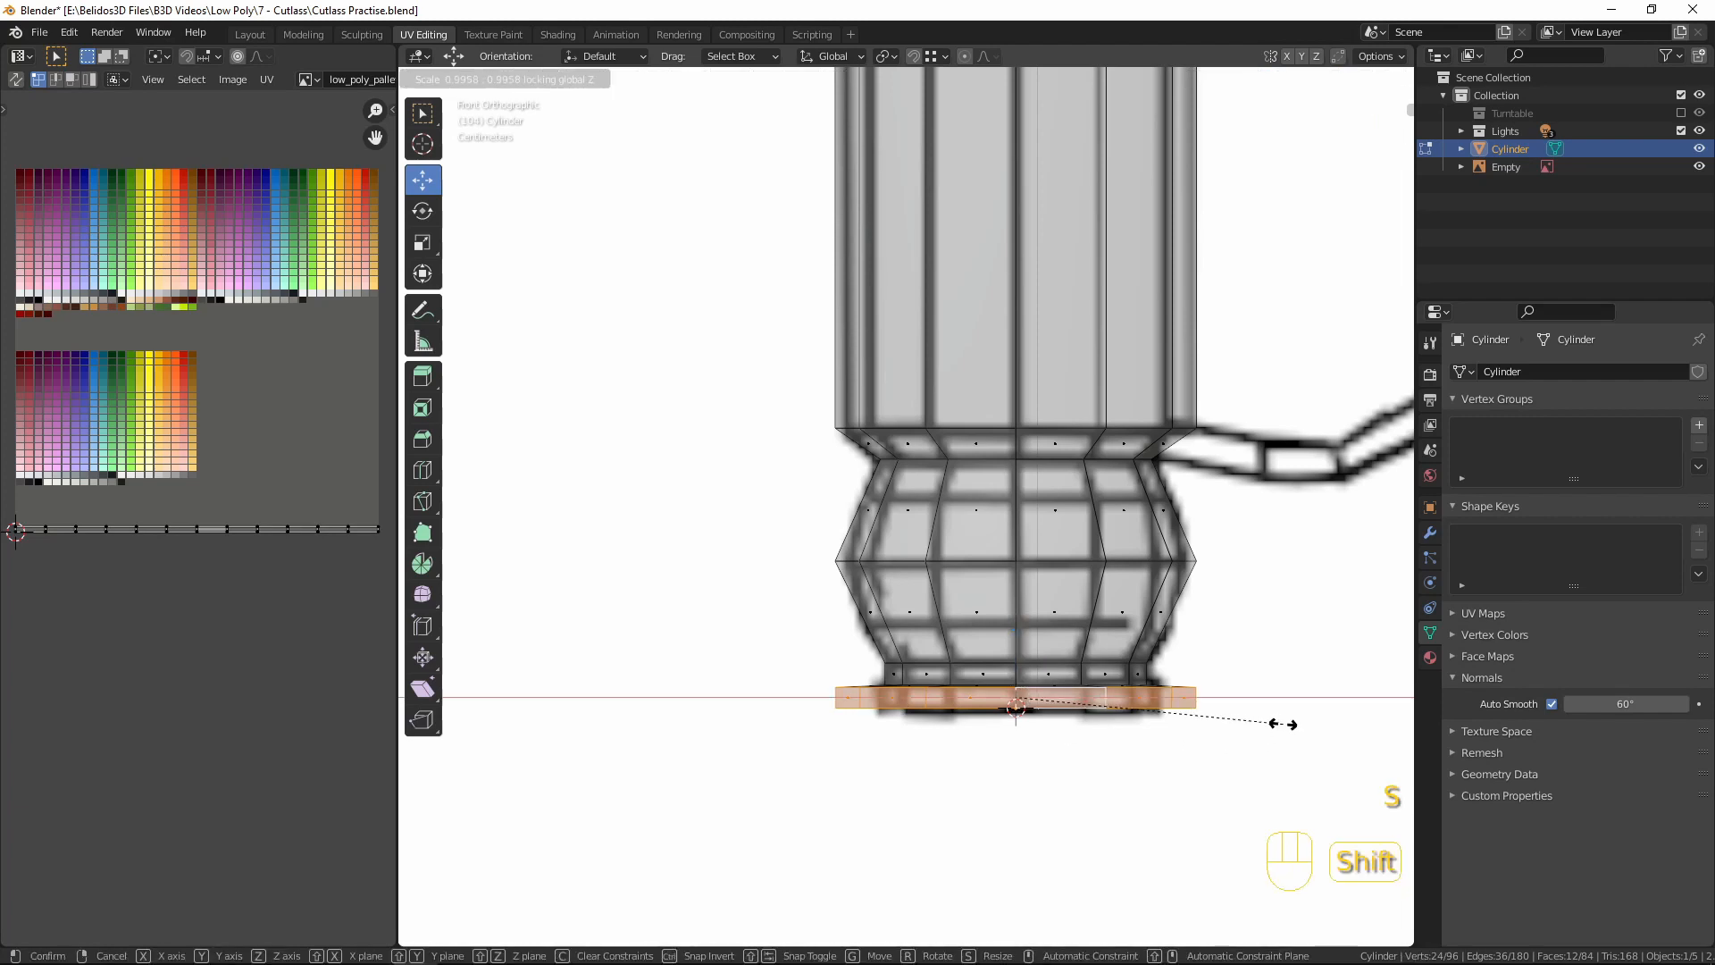
pyautogui.click(1223, 717)
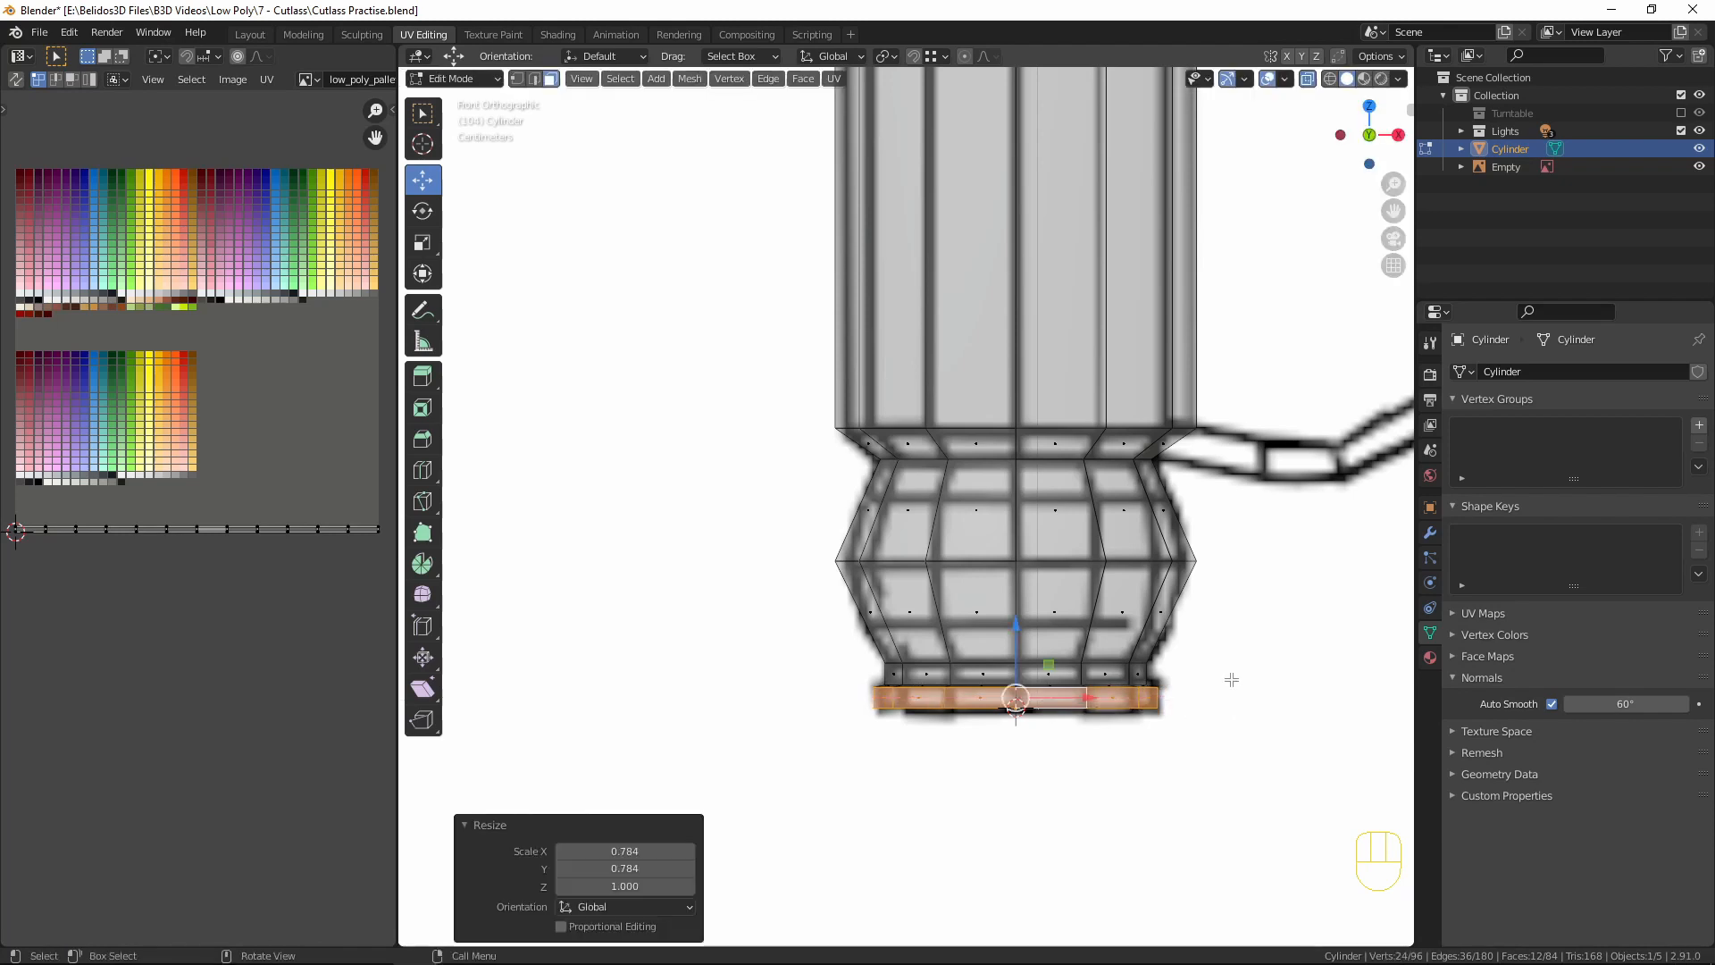
# - Bevel the pommel's widest edge loop with two segments and a width of about 0.0561 m to round the bulge
pyautogui.scroll(-9, 1237, 665)
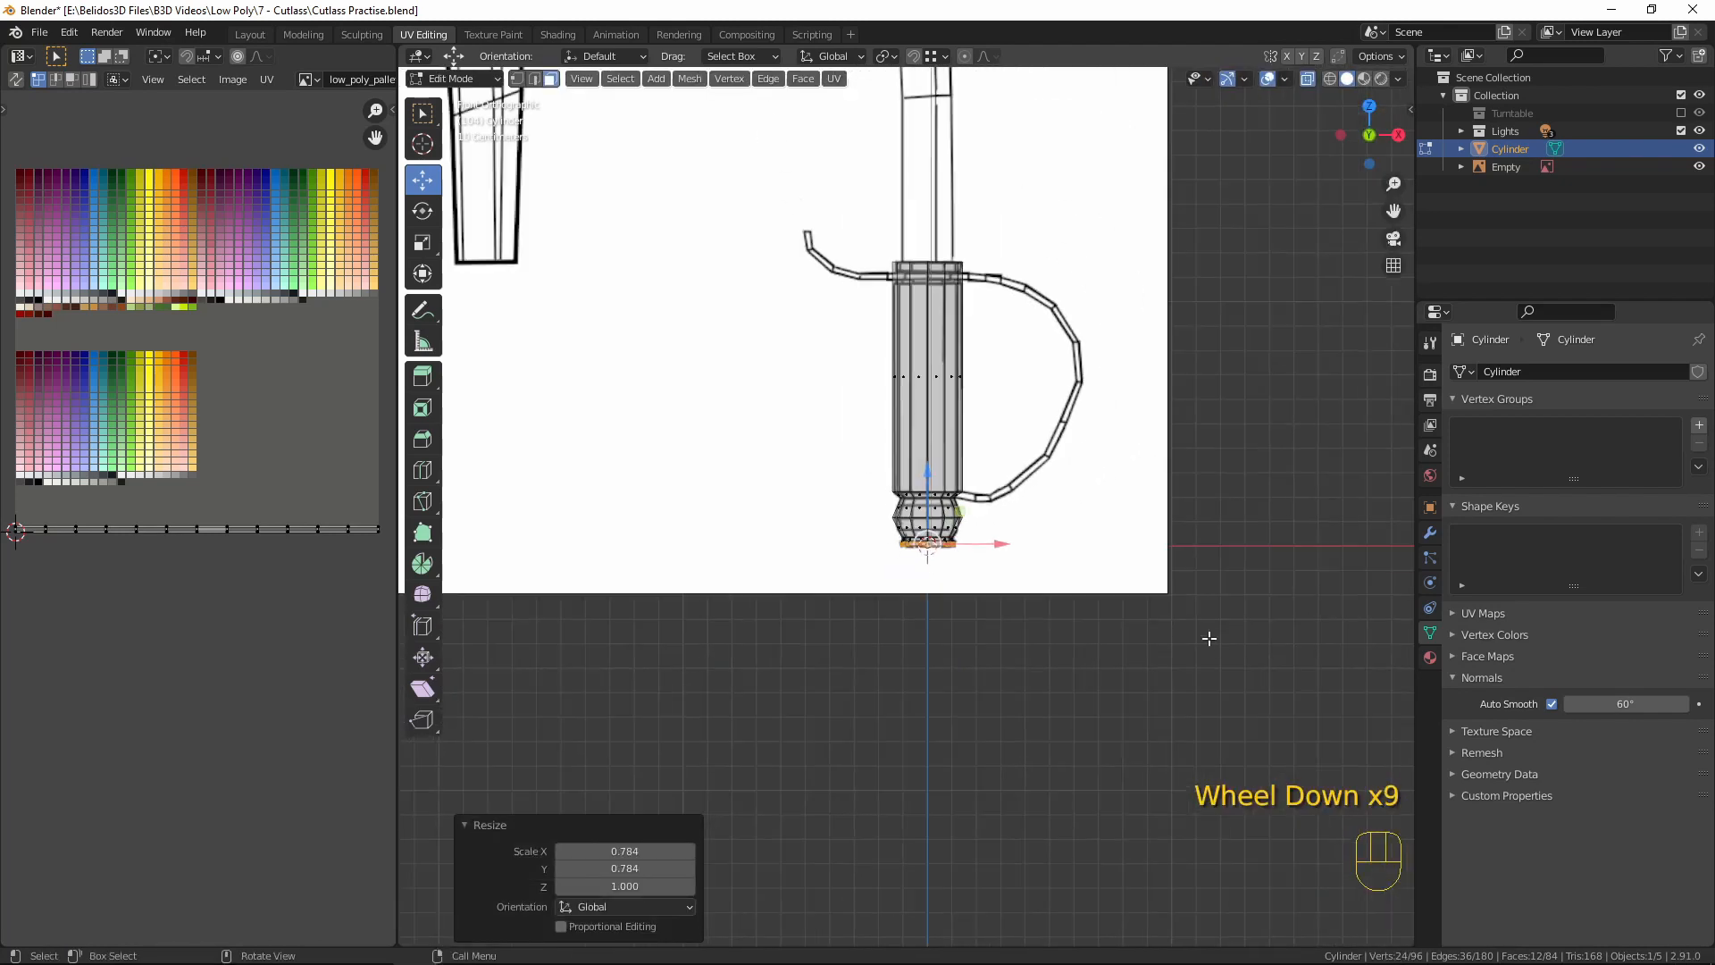
pyautogui.scroll(4, 1199, 635)
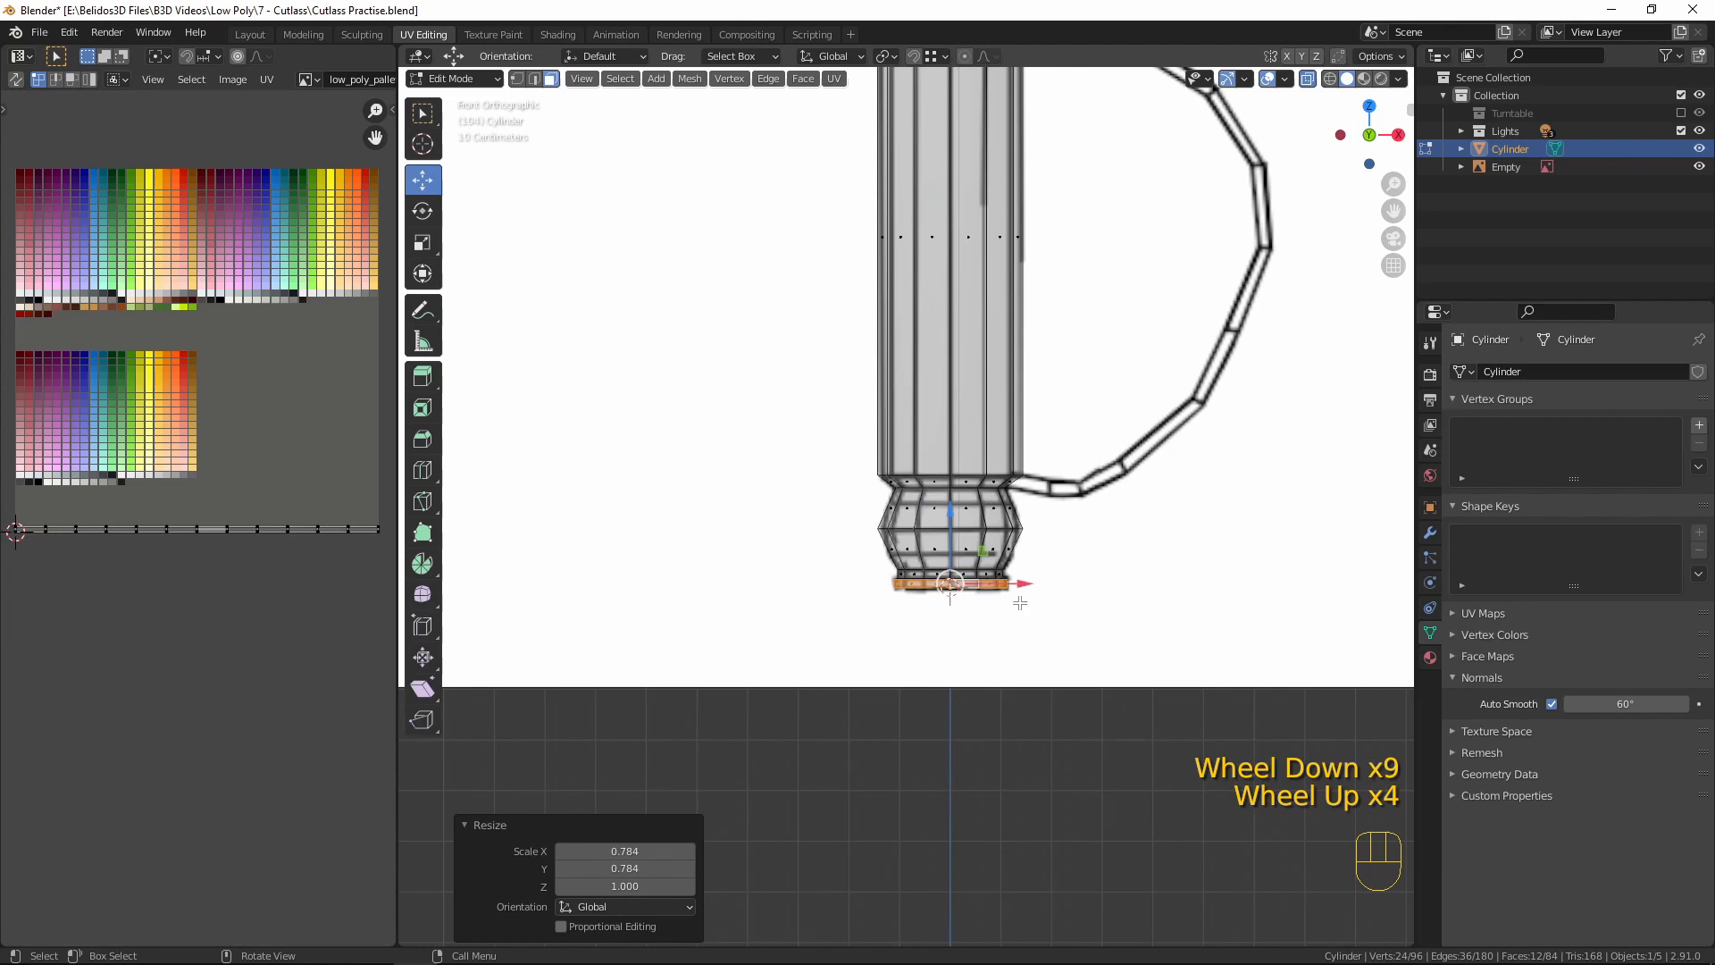
pyautogui.scroll(3, 940, 543)
pyautogui.press('2')
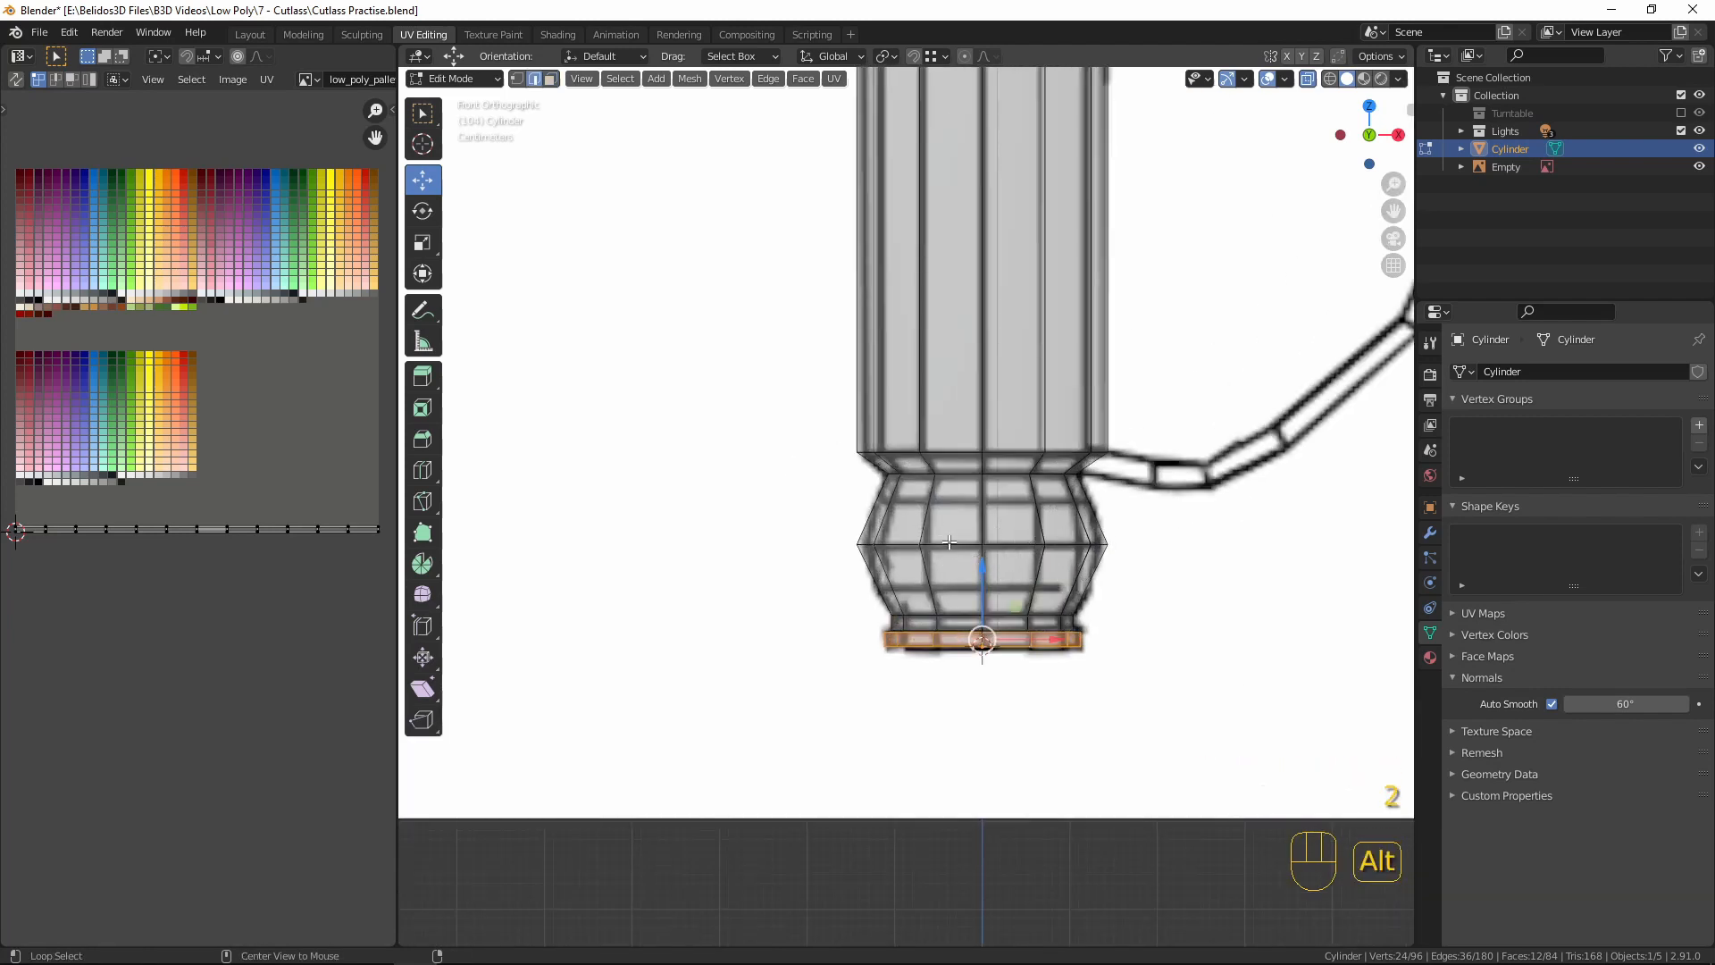
pyautogui.keyDown('alt'); pyautogui.click(1064, 540); pyautogui.keyUp('alt')
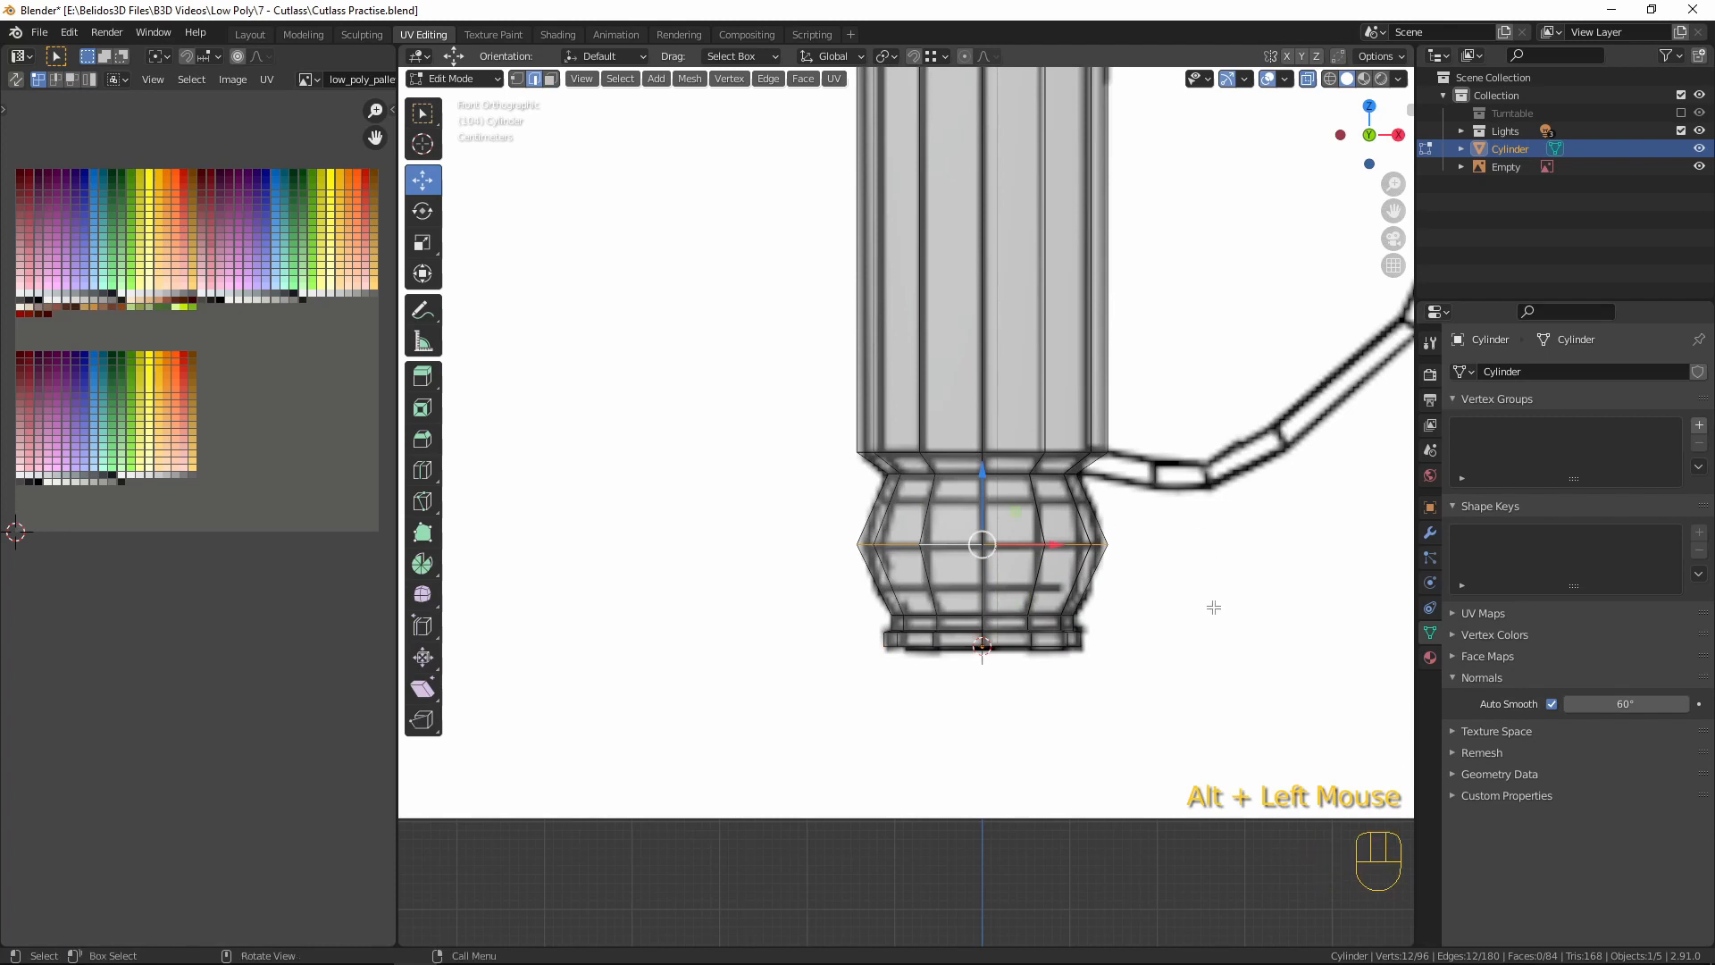
pyautogui.press('ctrl')
pyautogui.hotkey('ctrl', 'b')
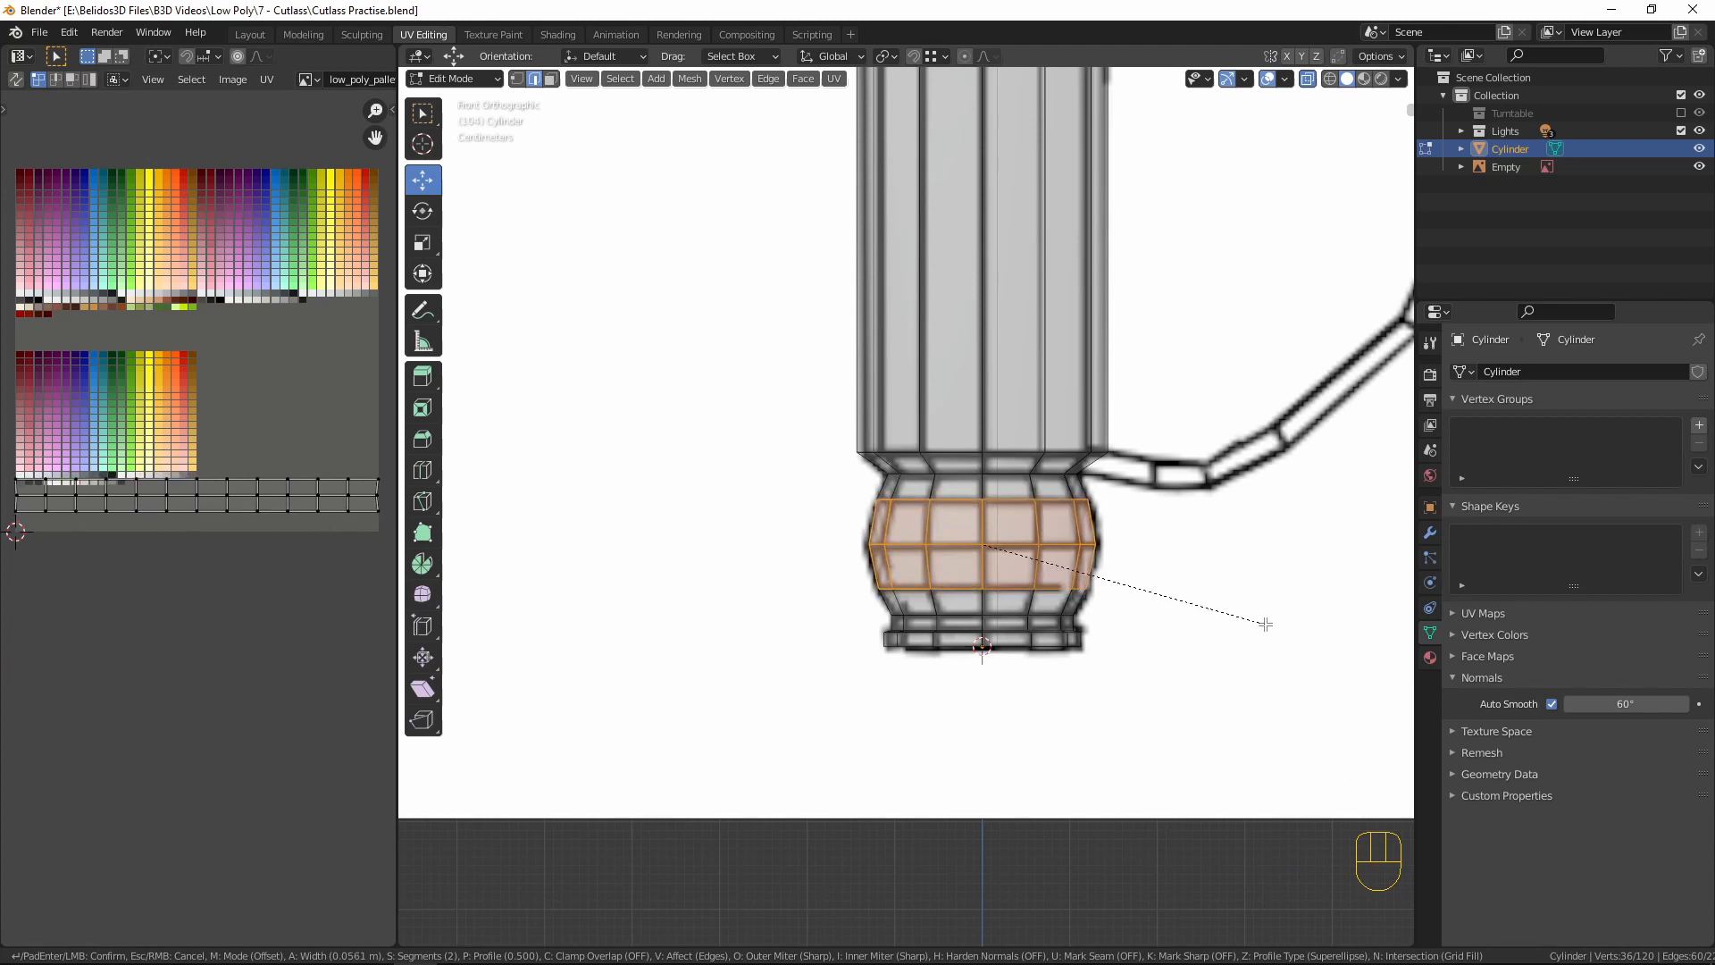
pyautogui.click(1266, 625)
# - Turn off X-ray and fill the open bottom loop of the pommel with a face
pyautogui.press('Tab')
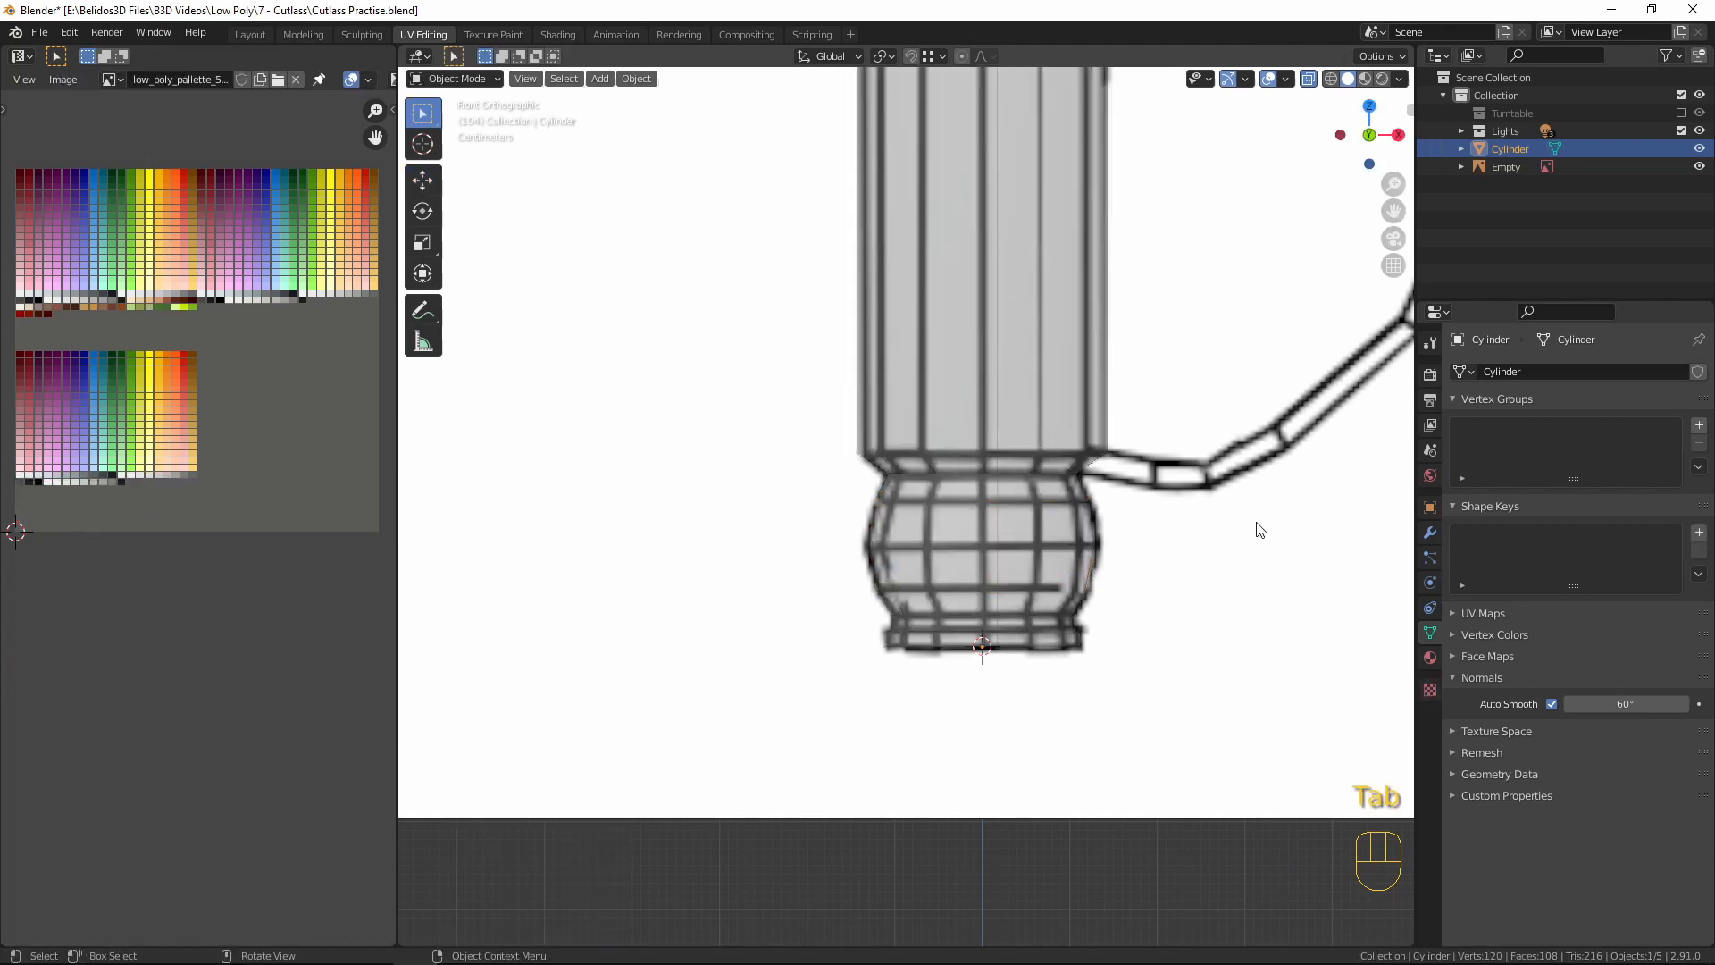
pyautogui.hotkey('alt', 'z')
pyautogui.scroll(-4, 1229, 524)
pyautogui.moveTo(1229, 524); pyautogui.dragTo(1124, 406, button='middle')
pyautogui.scroll(3, 1124, 405)
pyautogui.press('Tab')
pyautogui.keyDown('alt'); pyautogui.click(995, 368); pyautogui.keyUp('alt')
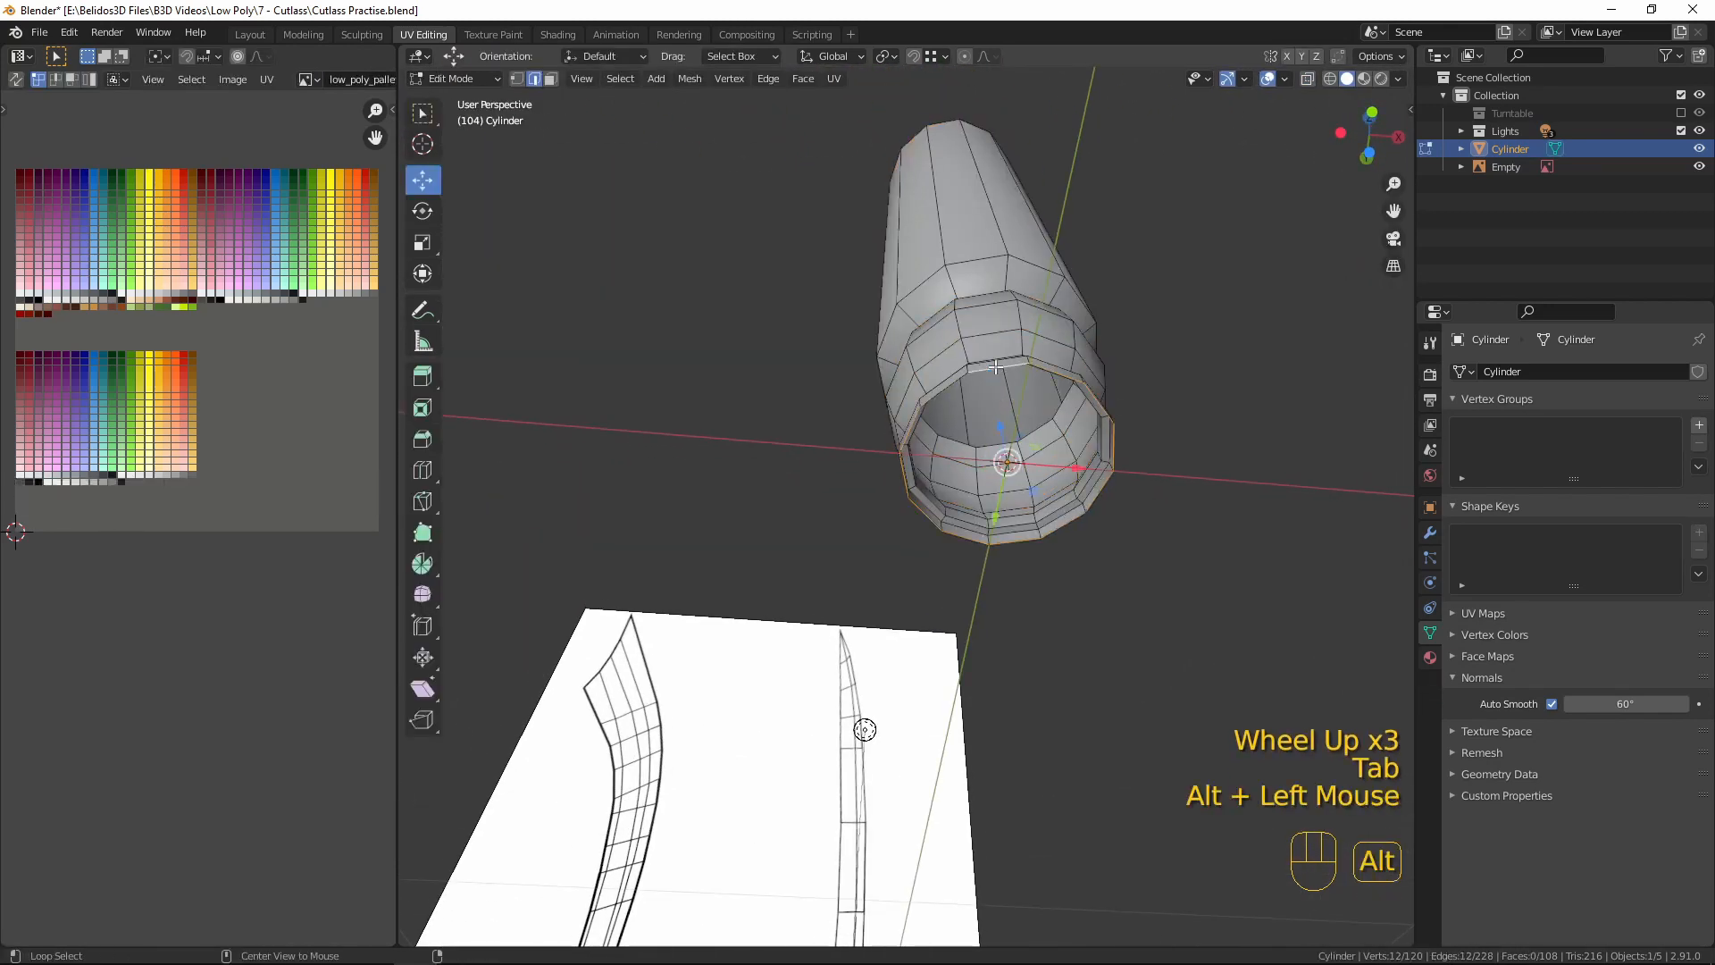
pyautogui.moveTo(991, 390); pyautogui.dragTo(1068, 528, button='middle')
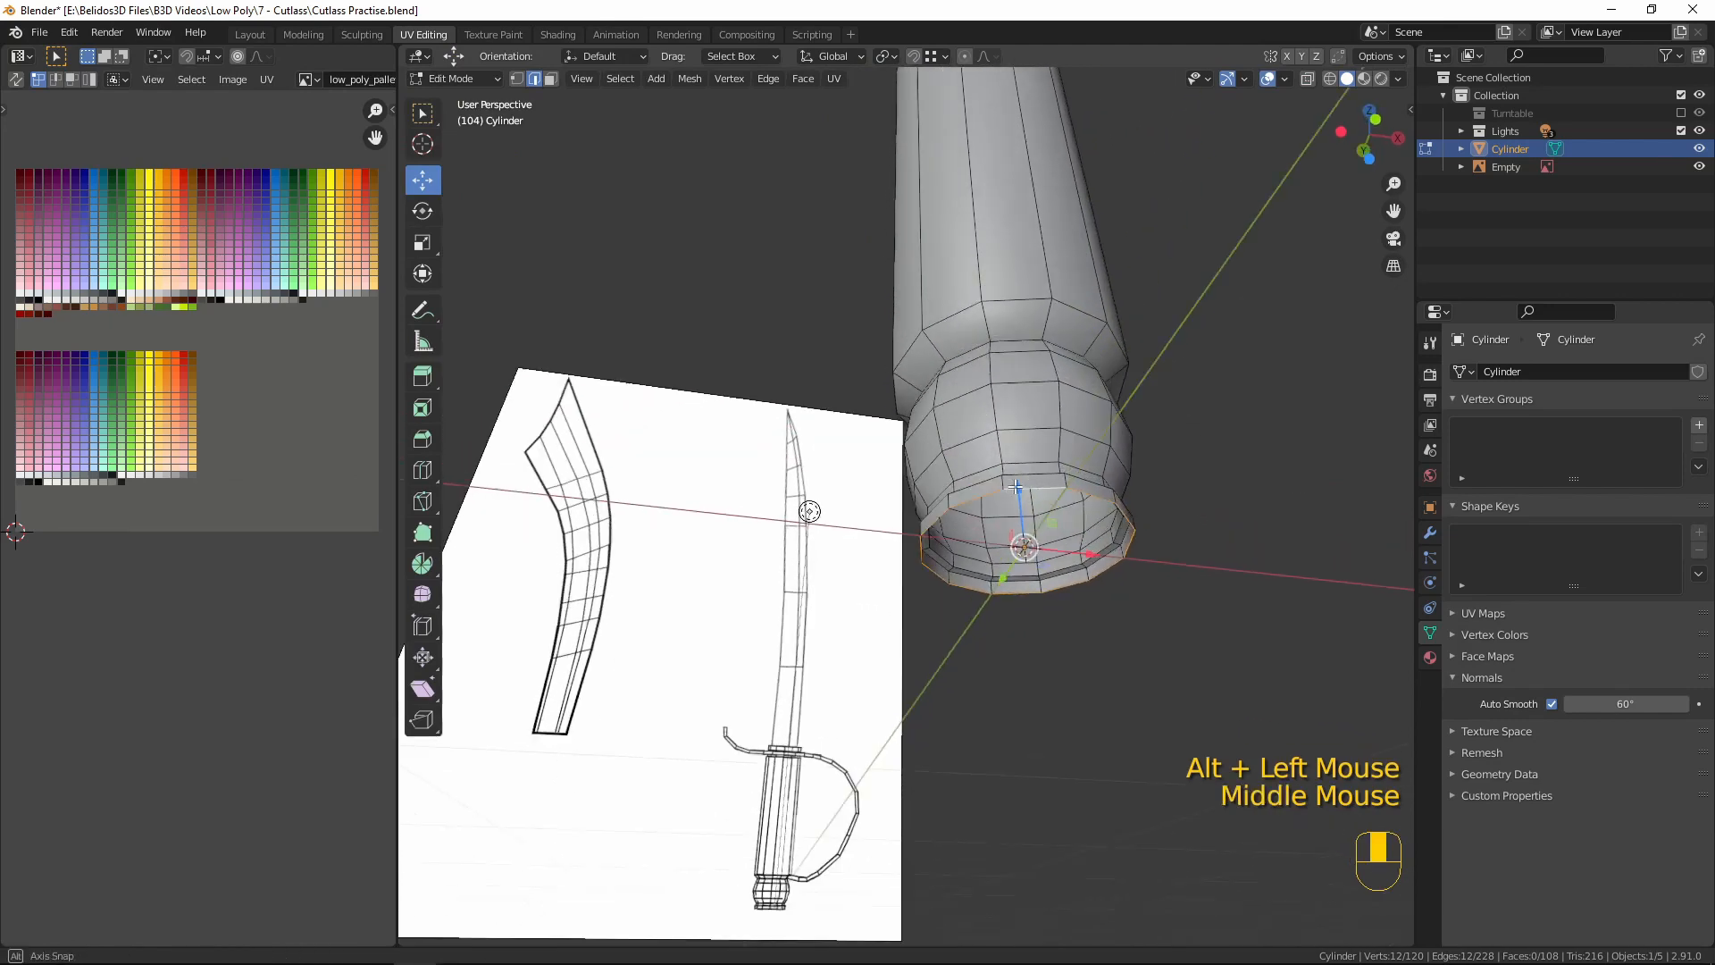
pyautogui.scroll(4, 1068, 528)
pyautogui.press('g')
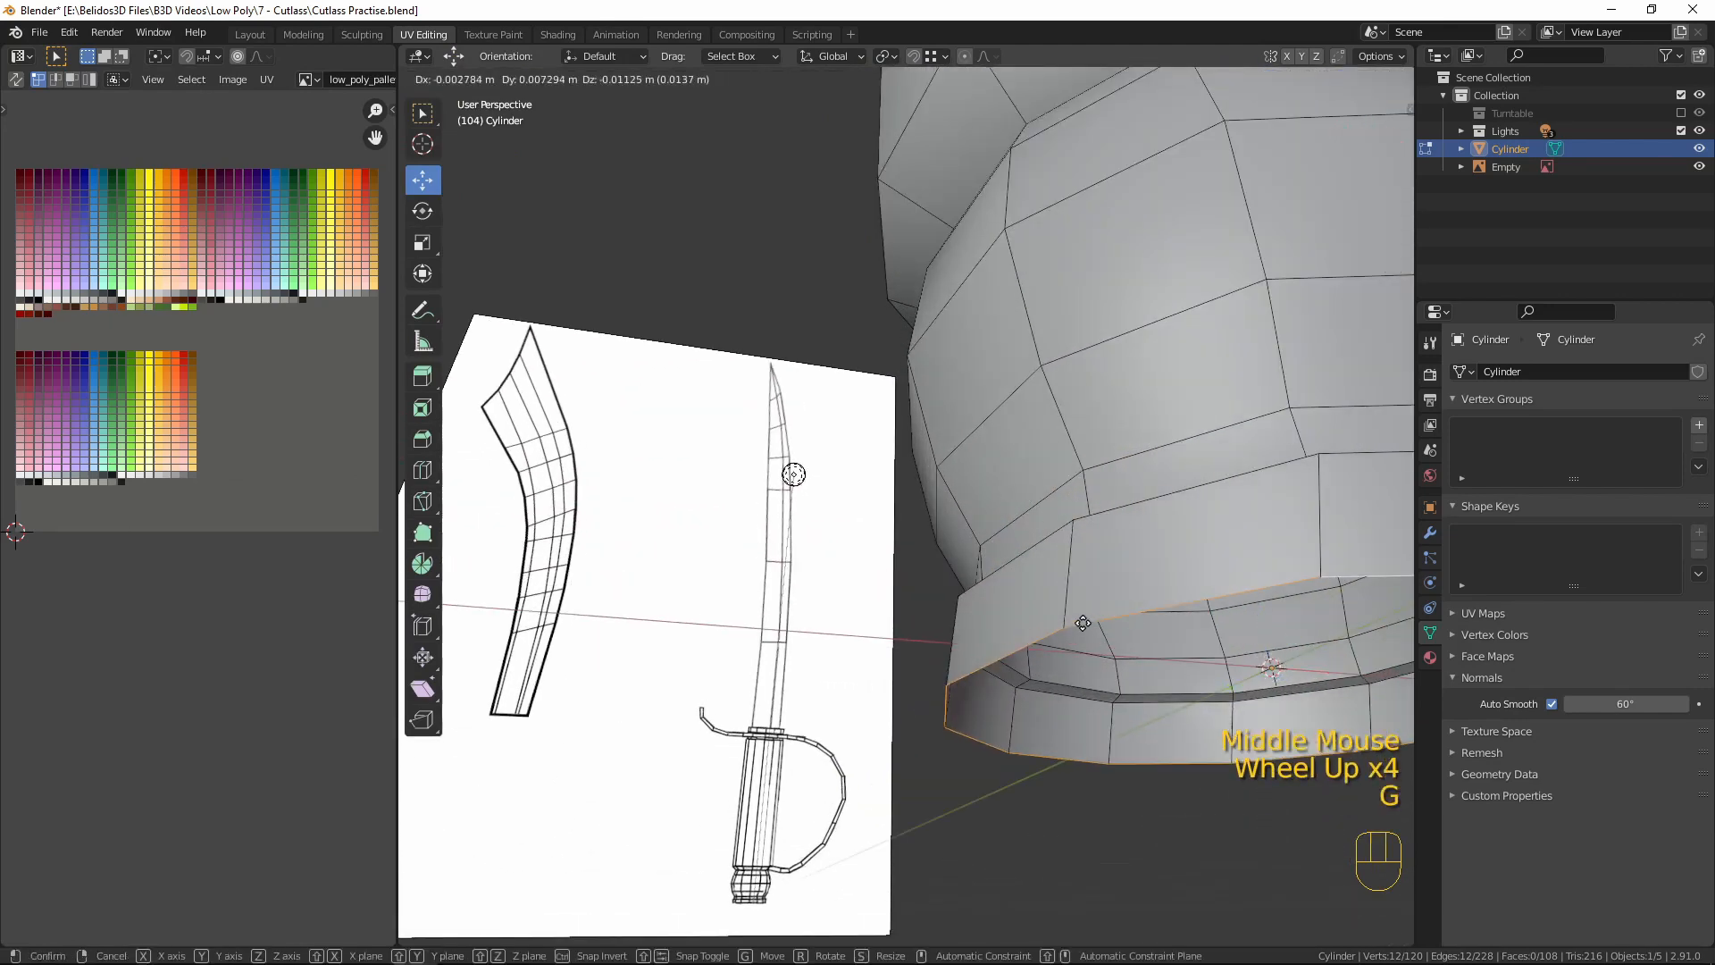
pyautogui.keyDown('shift'); pyautogui.moveTo(1094, 589); pyautogui.dragTo(1049, 562, button='middle'); pyautogui.keyUp('shift')
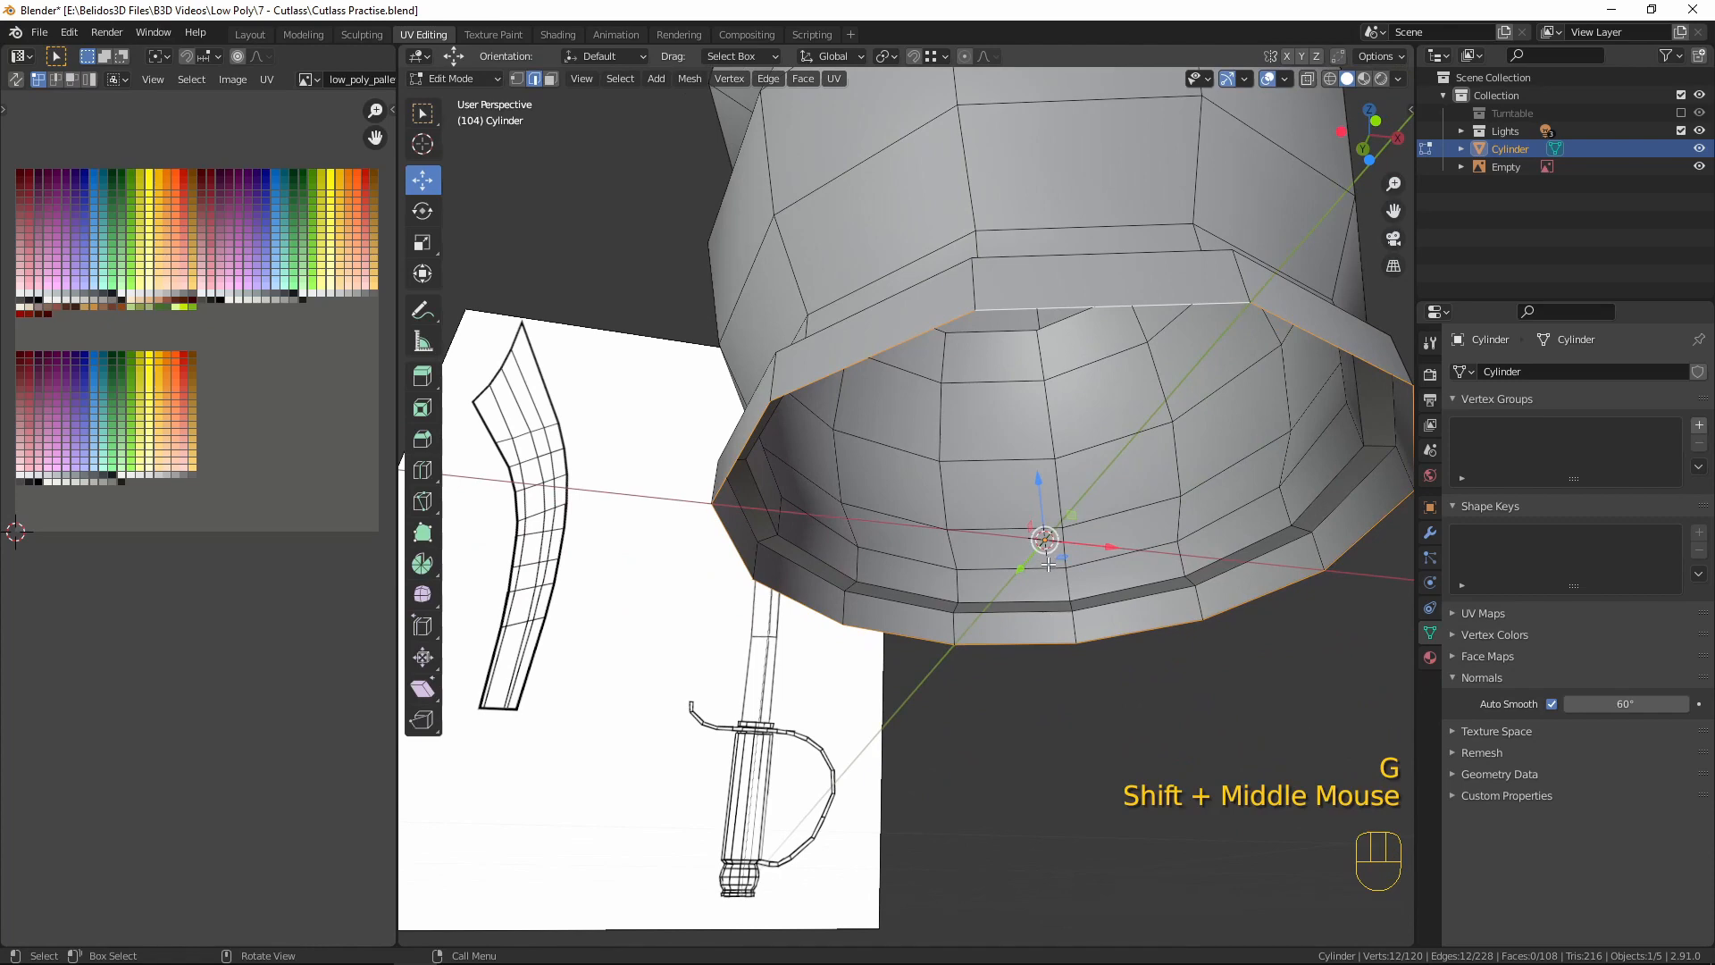
pyautogui.press('f')
pyautogui.scroll(-3, 1059, 602)
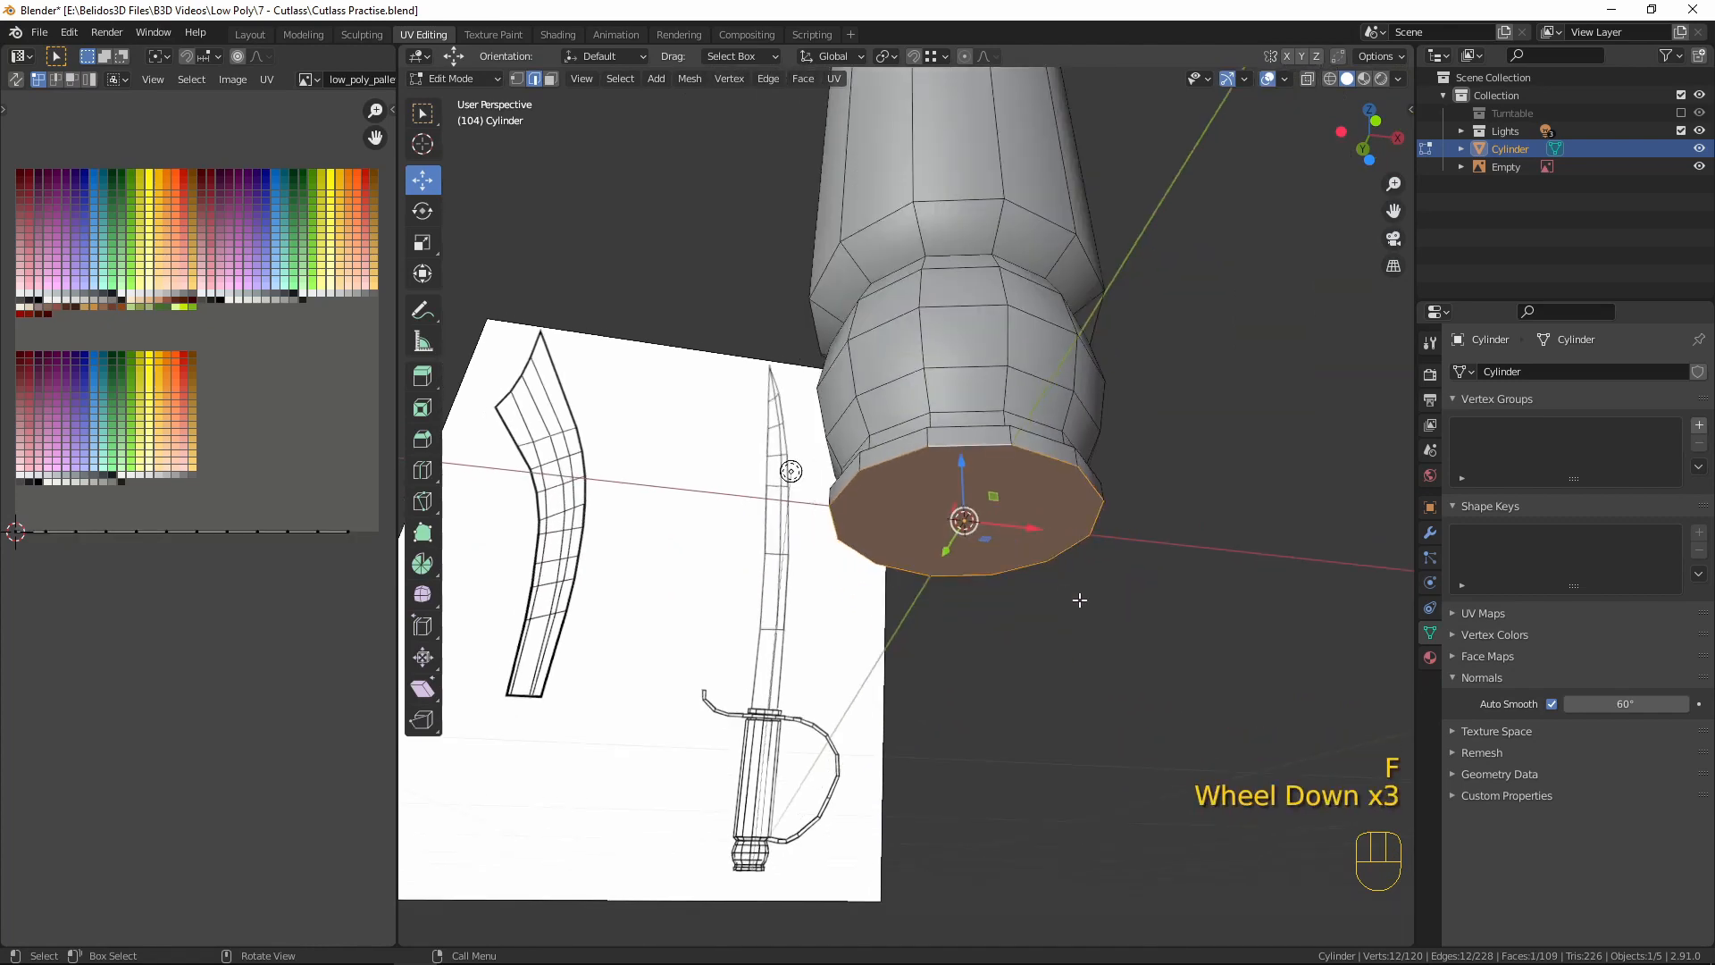
# - Turn on X-ray and cut one edge loop around the grip's upper end at the guard's height, with a factor of -0.875
pyautogui.moveTo(1081, 601); pyautogui.dragTo(1129, 528, button='middle')
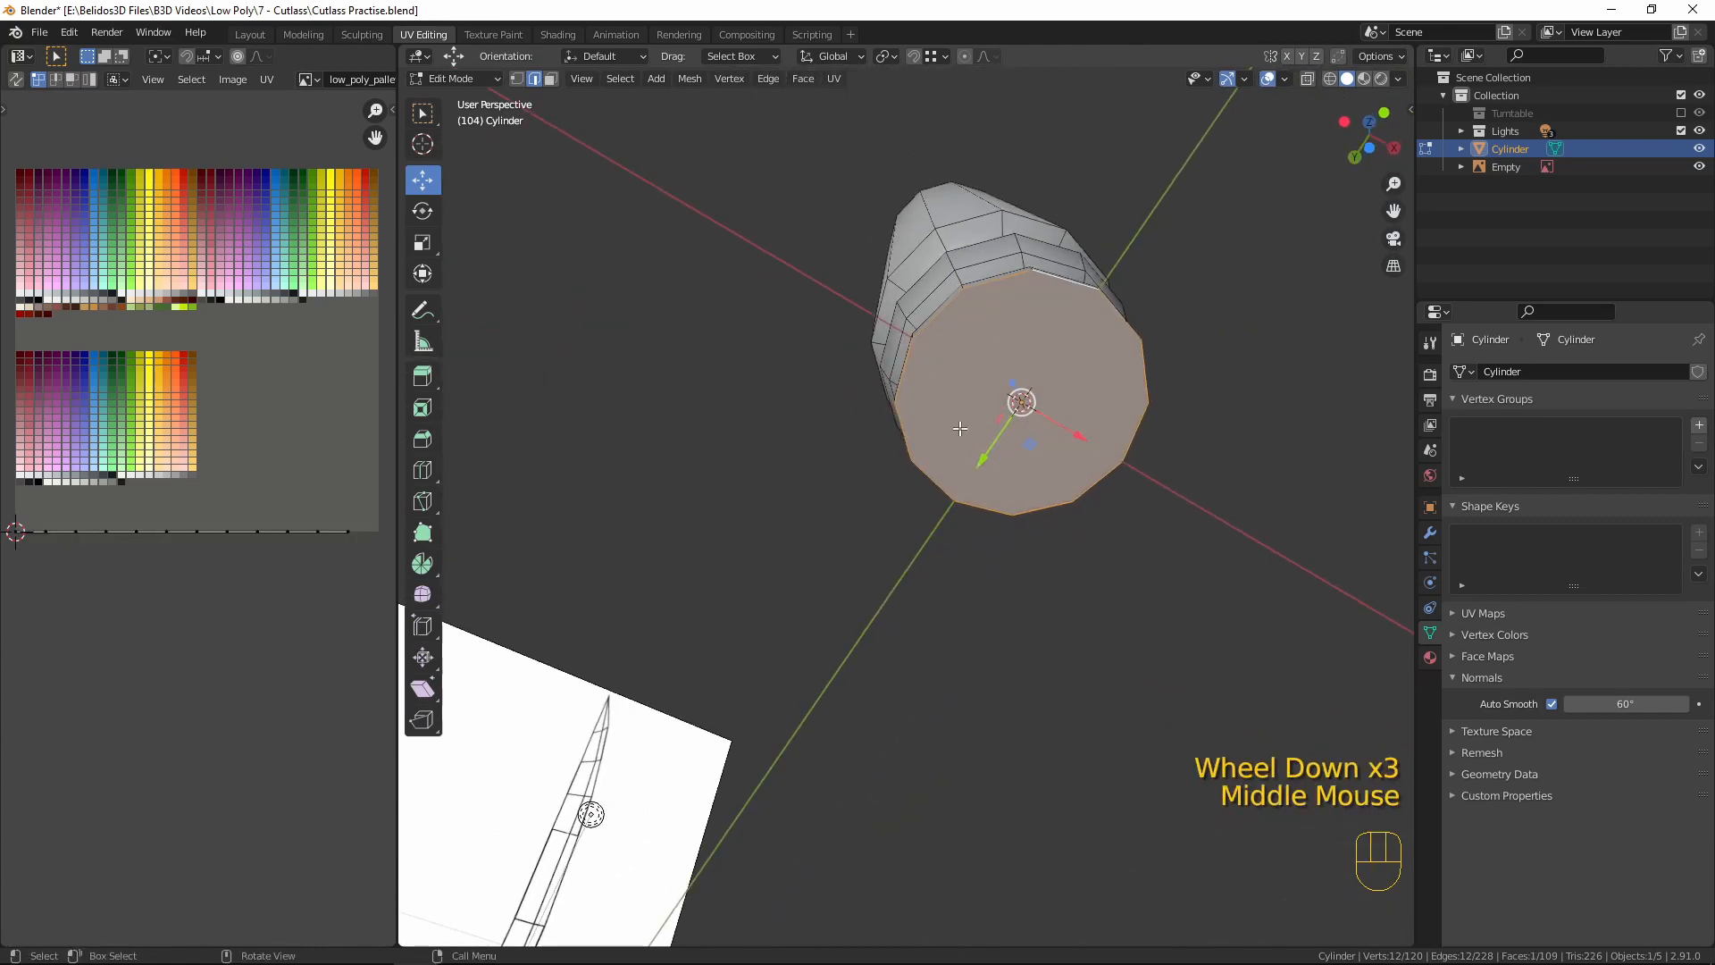
pyautogui.moveTo(959, 429); pyautogui.dragTo(1152, 428, button='middle')
pyautogui.scroll(-3, 1144, 501)
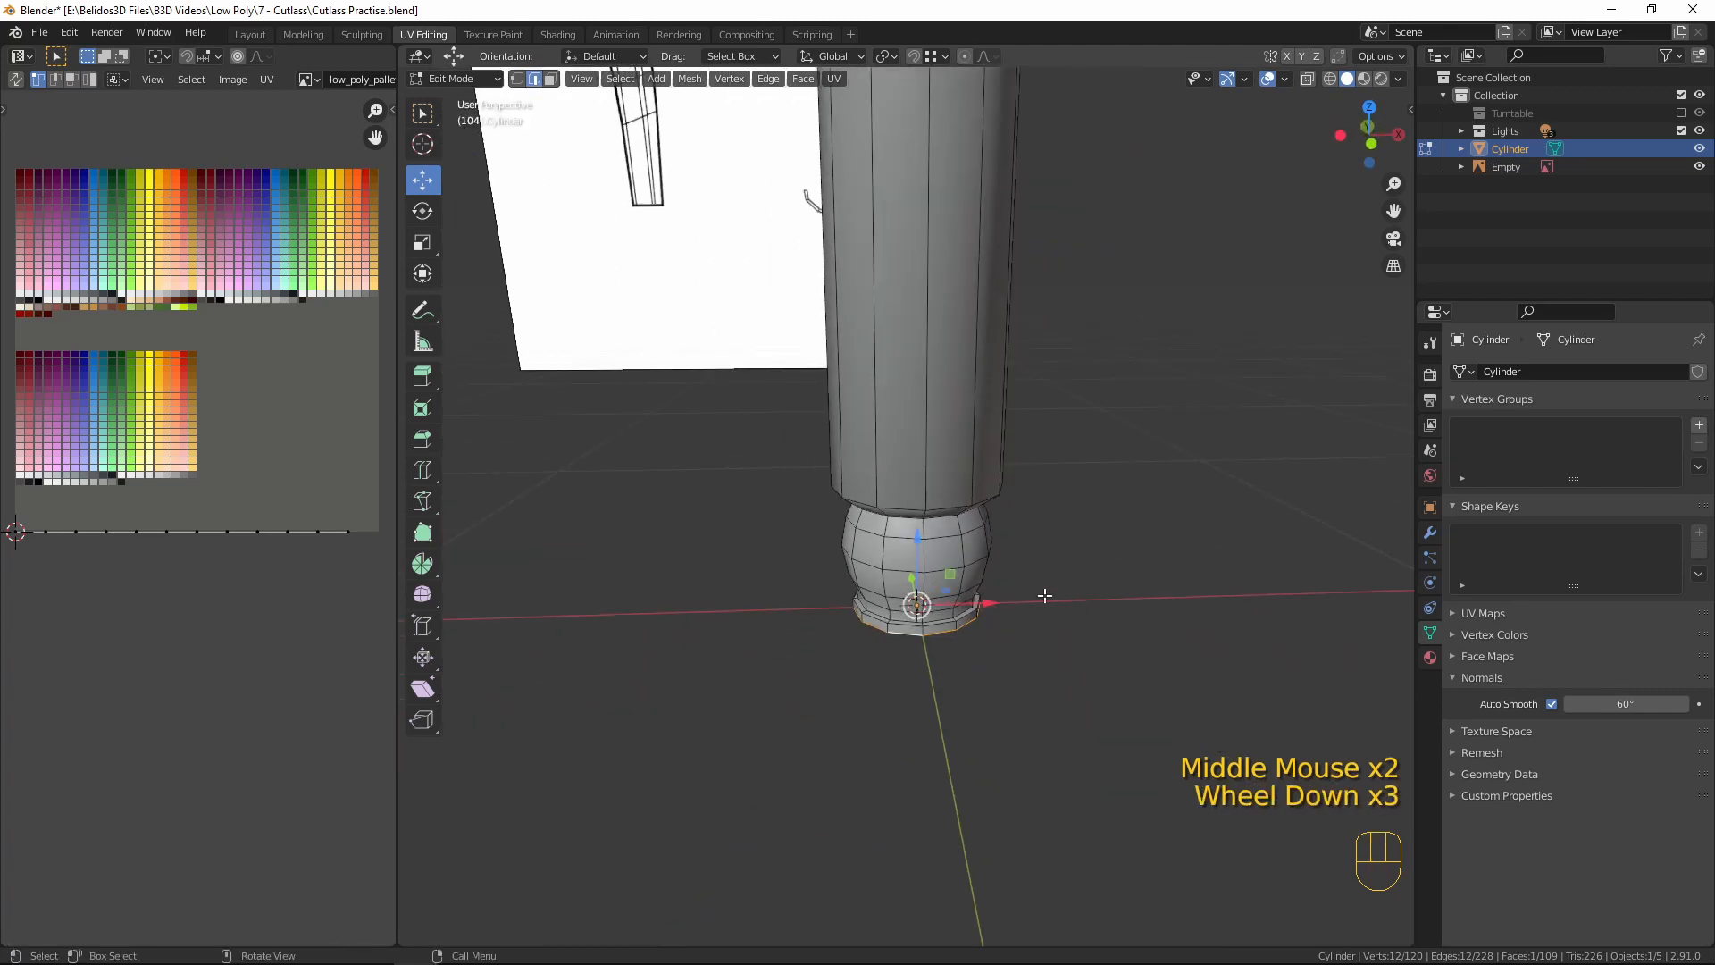
pyautogui.moveTo(907, 462); pyautogui.dragTo(842, 455, button='middle')
pyautogui.keyDown('shift'); pyautogui.moveTo(1104, 395); pyautogui.dragTo(1118, 491, button='middle'); pyautogui.keyUp('shift')
pyautogui.press('KP_1')
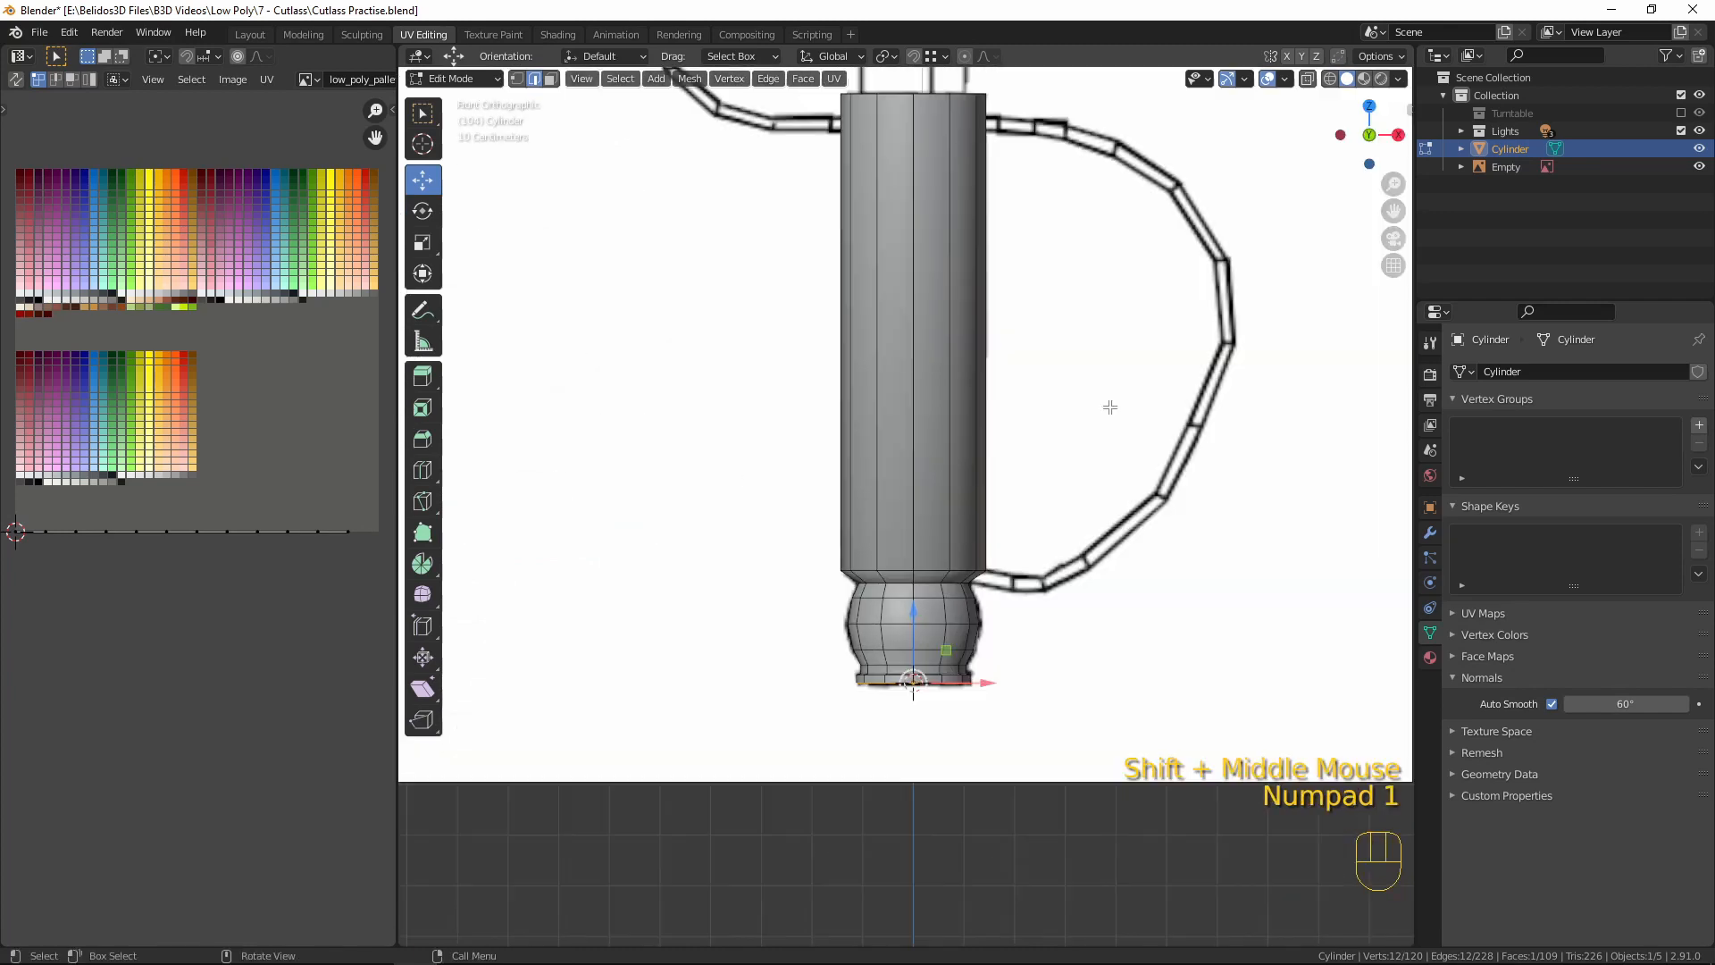
pyautogui.keyDown('shift'); pyautogui.moveTo(1043, 431); pyautogui.dragTo(1007, 670, button='middle'); pyautogui.keyUp('shift')
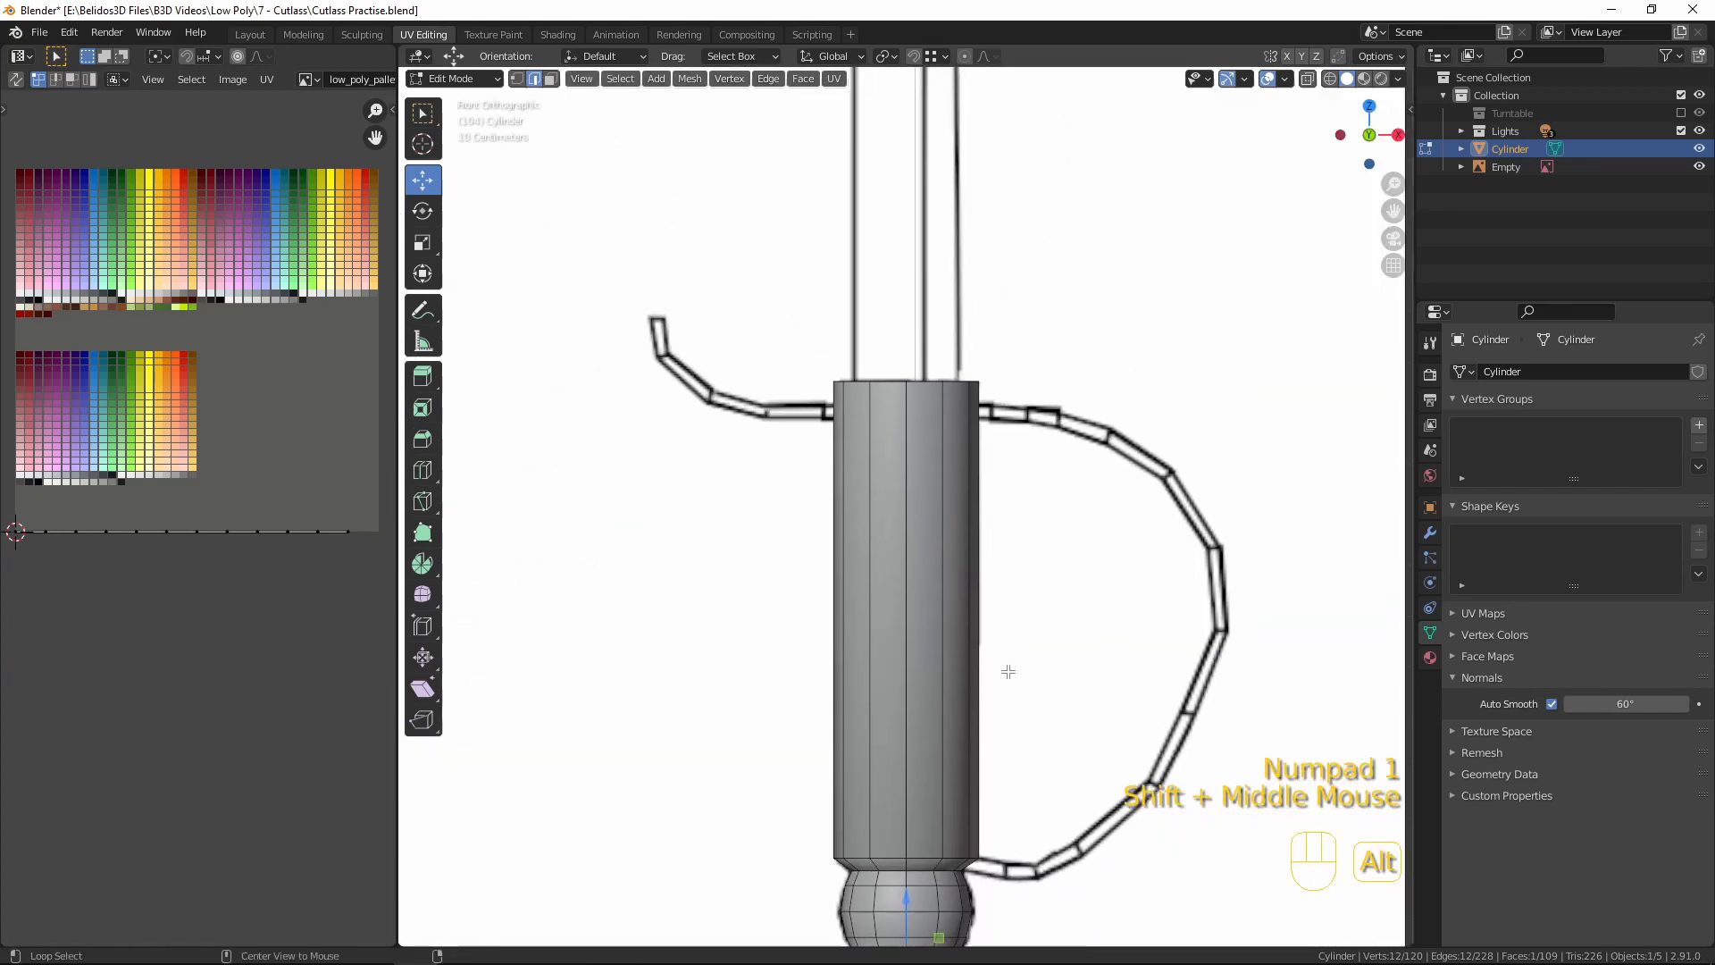
pyautogui.hotkey('alt', 'z')
pyautogui.scroll(4, 1008, 671)
pyautogui.moveTo(1125, 482)
pyautogui.mouseDown(button='middle')
pyautogui.moveTo(1137, 593)
pyautogui.moveTo(1153, 438)
pyautogui.moveTo(1121, 432)
pyautogui.moveTo(1123, 455)
pyautogui.mouseUp(button='middle')
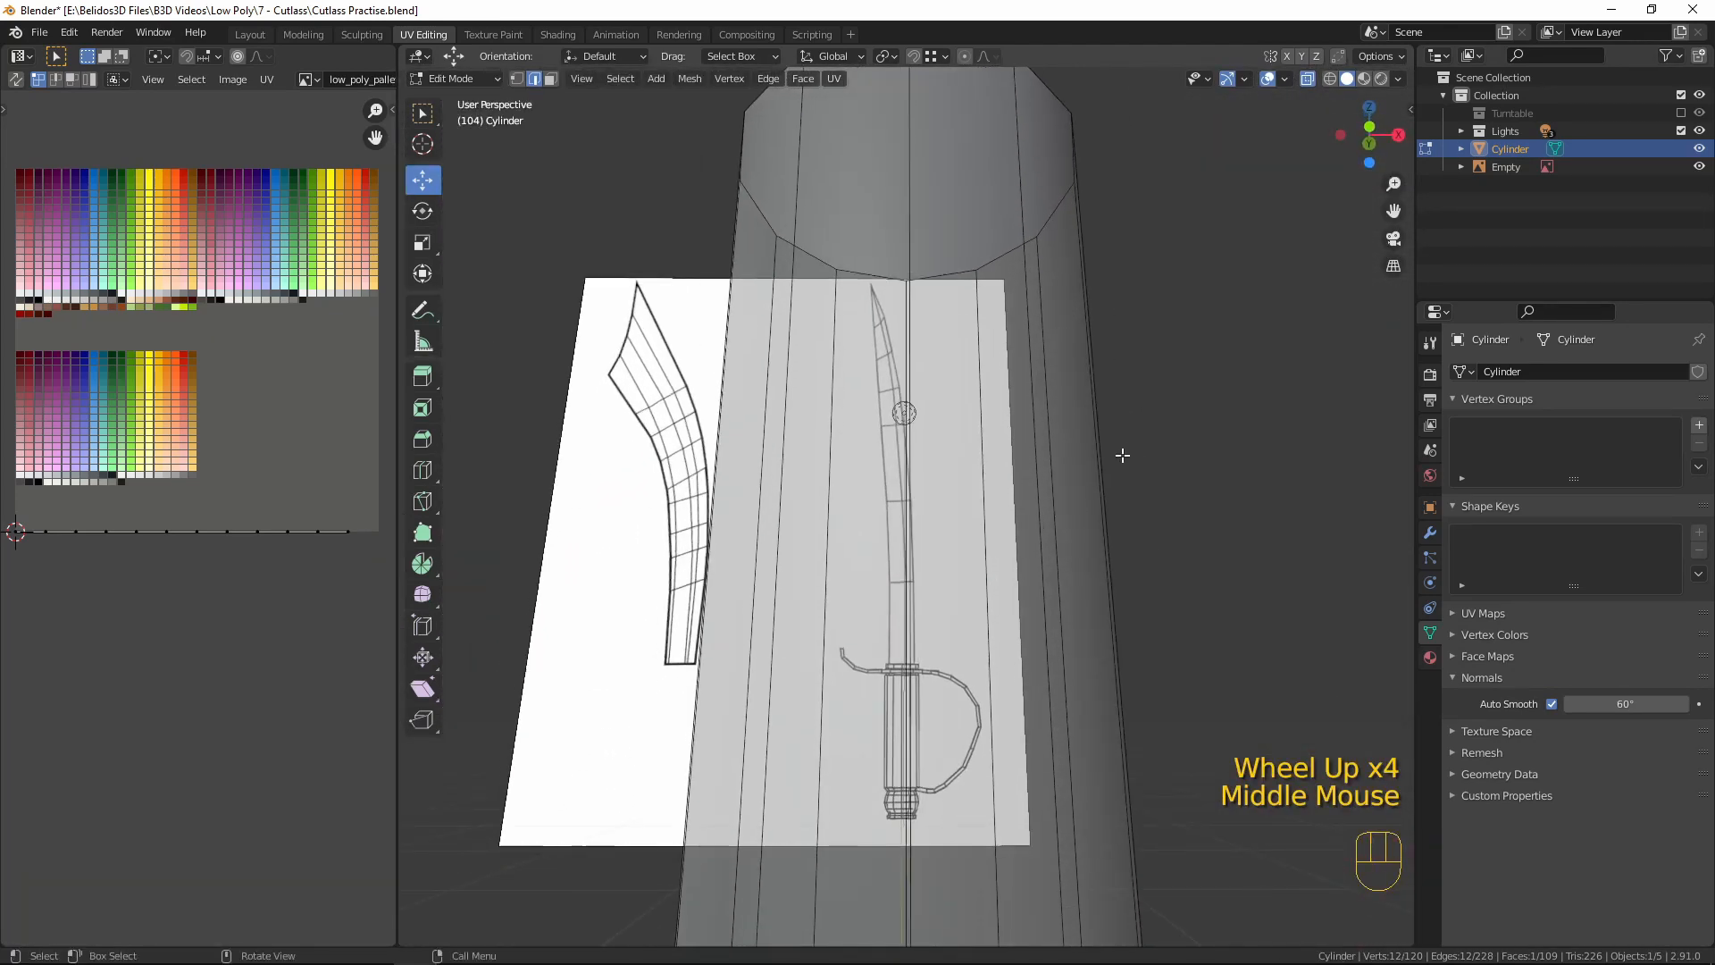
pyautogui.press('KP_1')
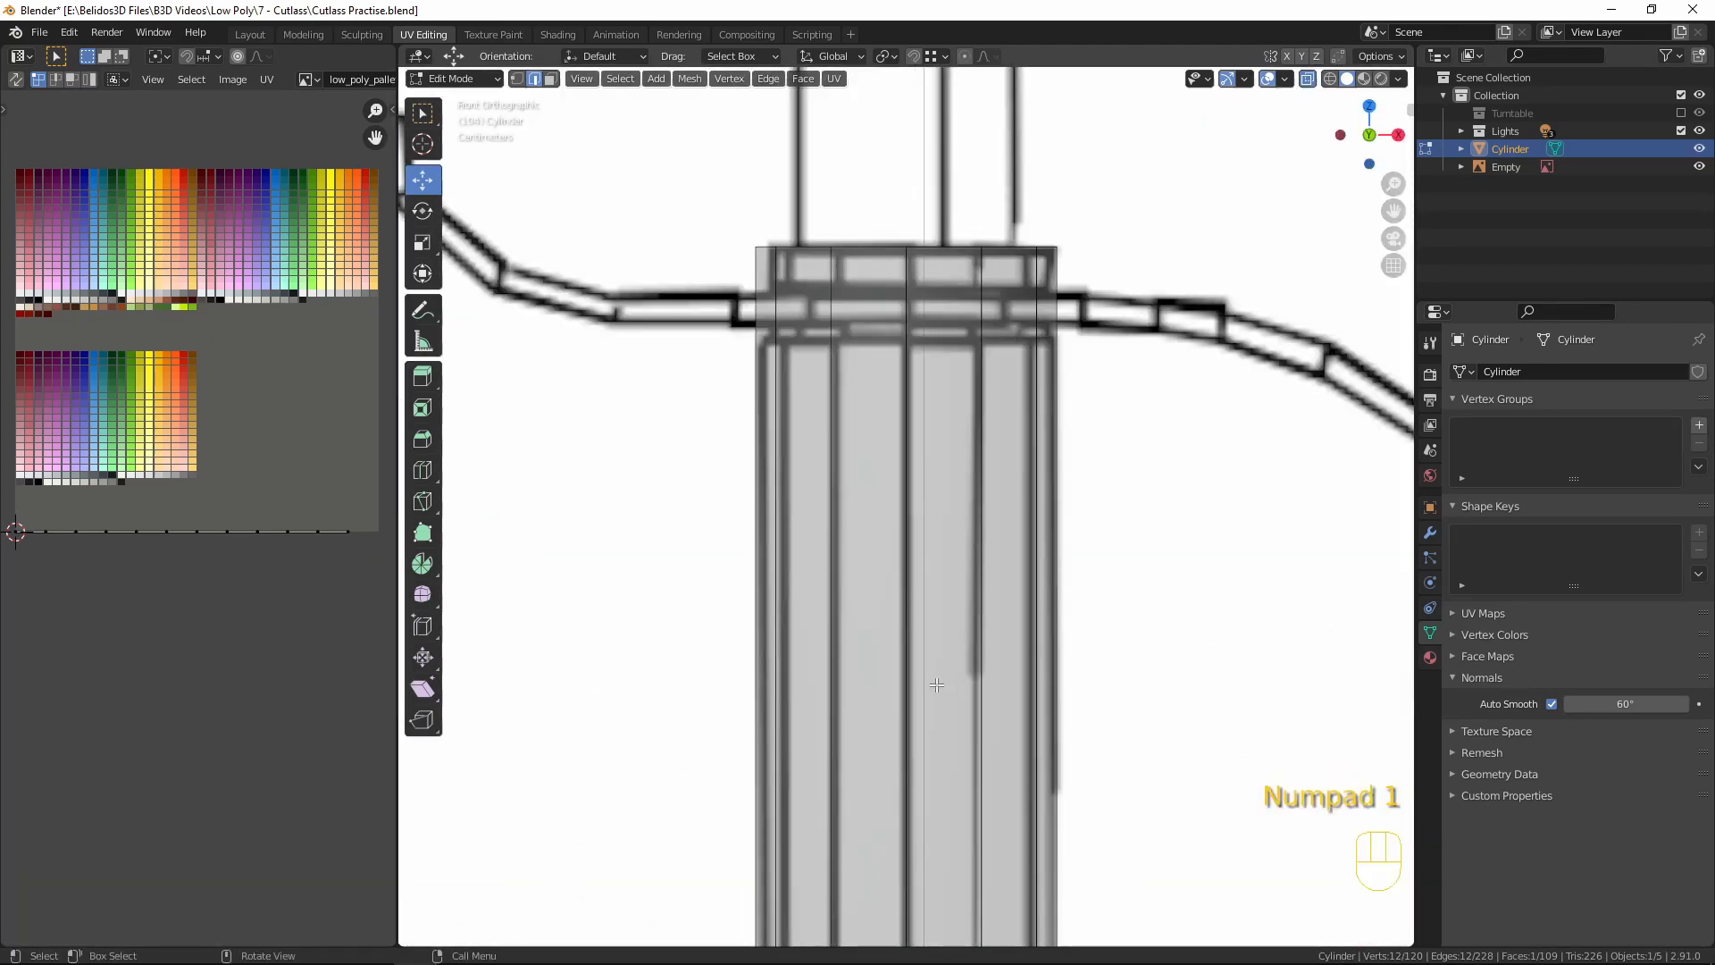
pyautogui.hotkey('ctrl', 'r')
pyautogui.click(936, 684)
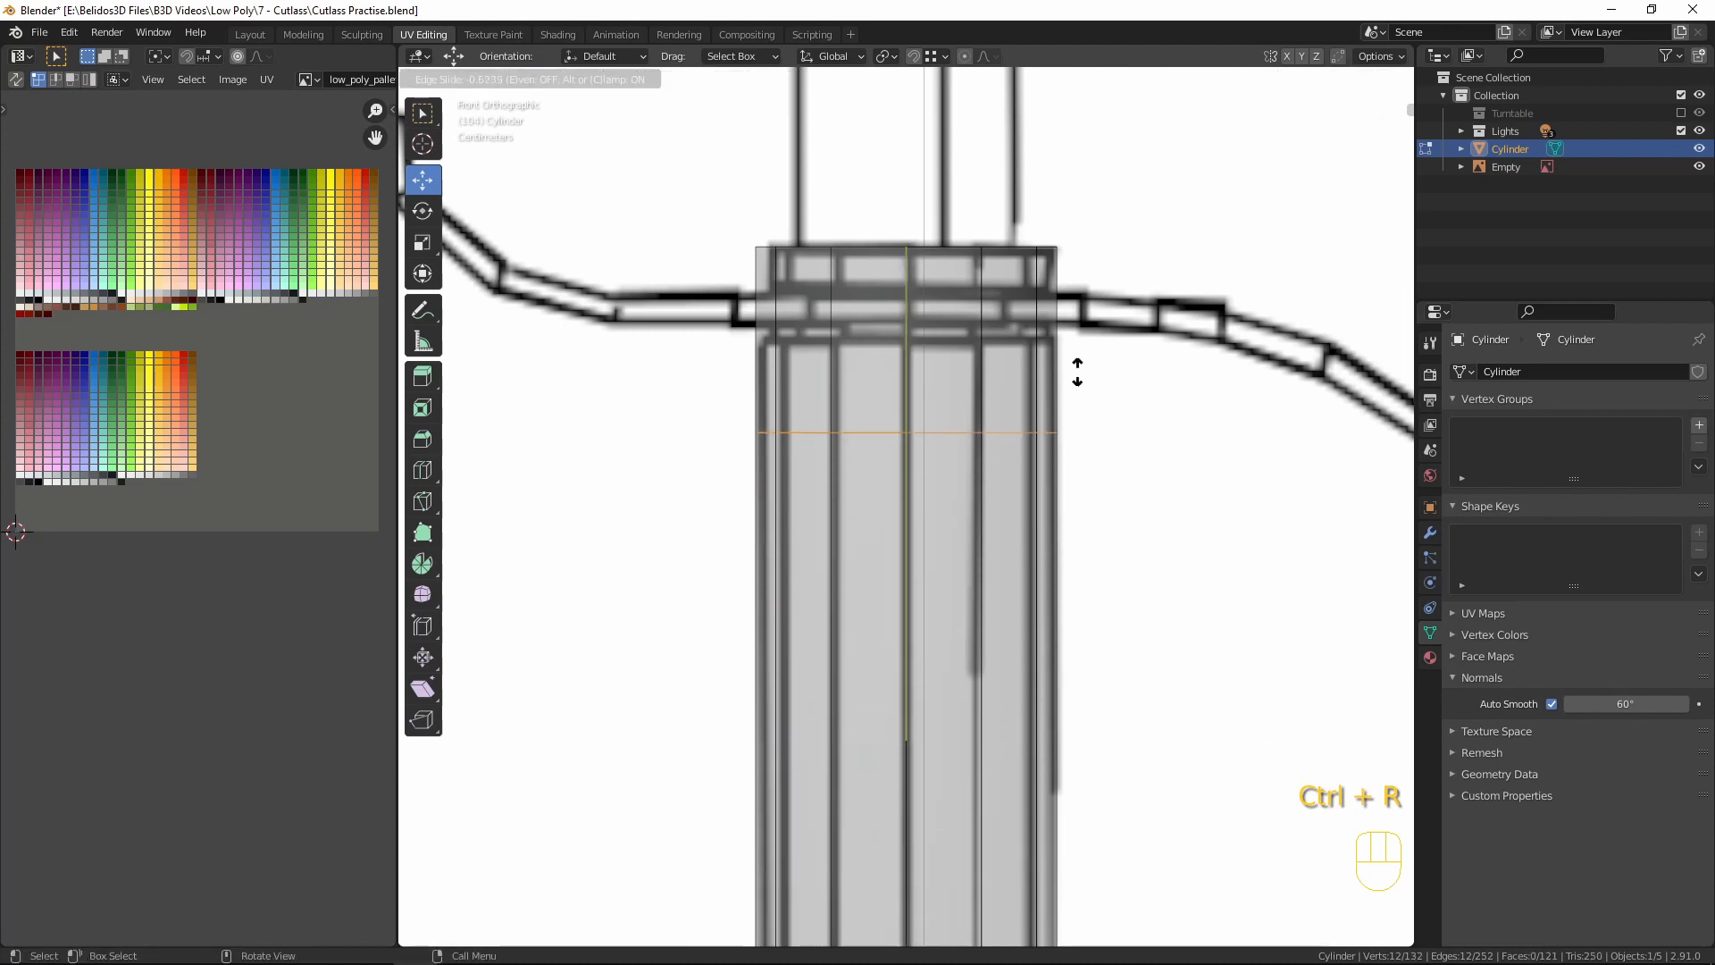
pyautogui.click(1058, 249)
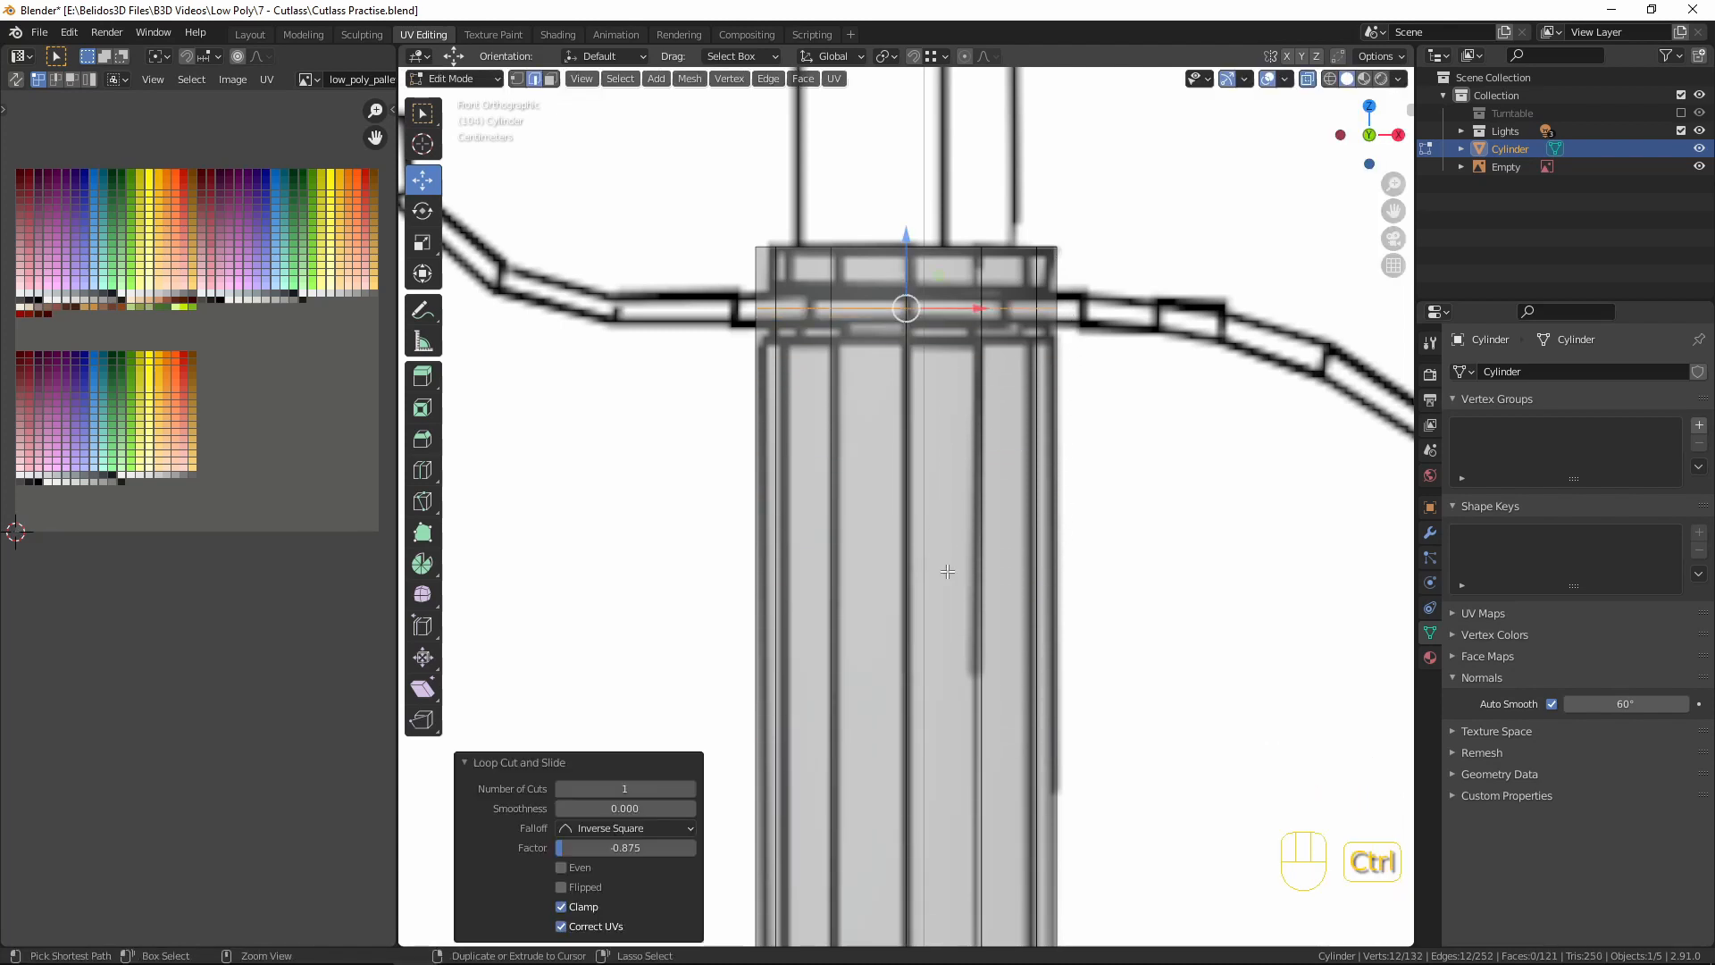
# - Bevel the new edge loop with one segment and a width of about 0.0128 m to match the guard's thickness
pyautogui.hotkey('ctrl', 'b')
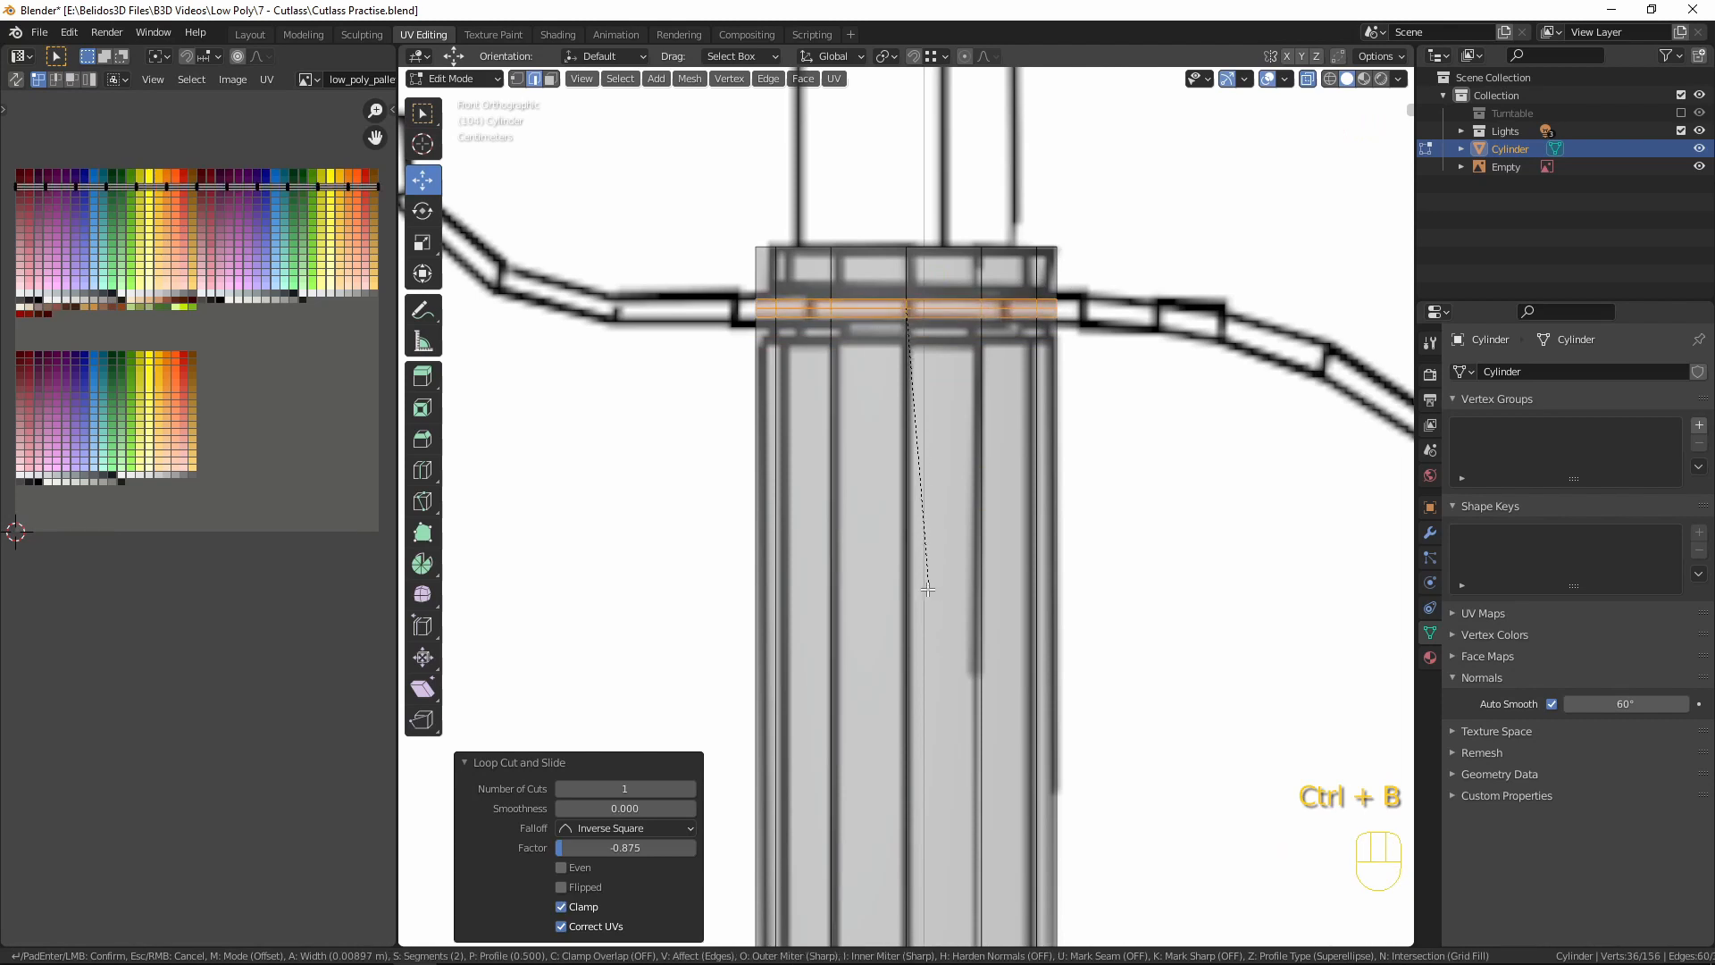
pyautogui.scroll(-1, 926, 591)
pyautogui.click(924, 595)
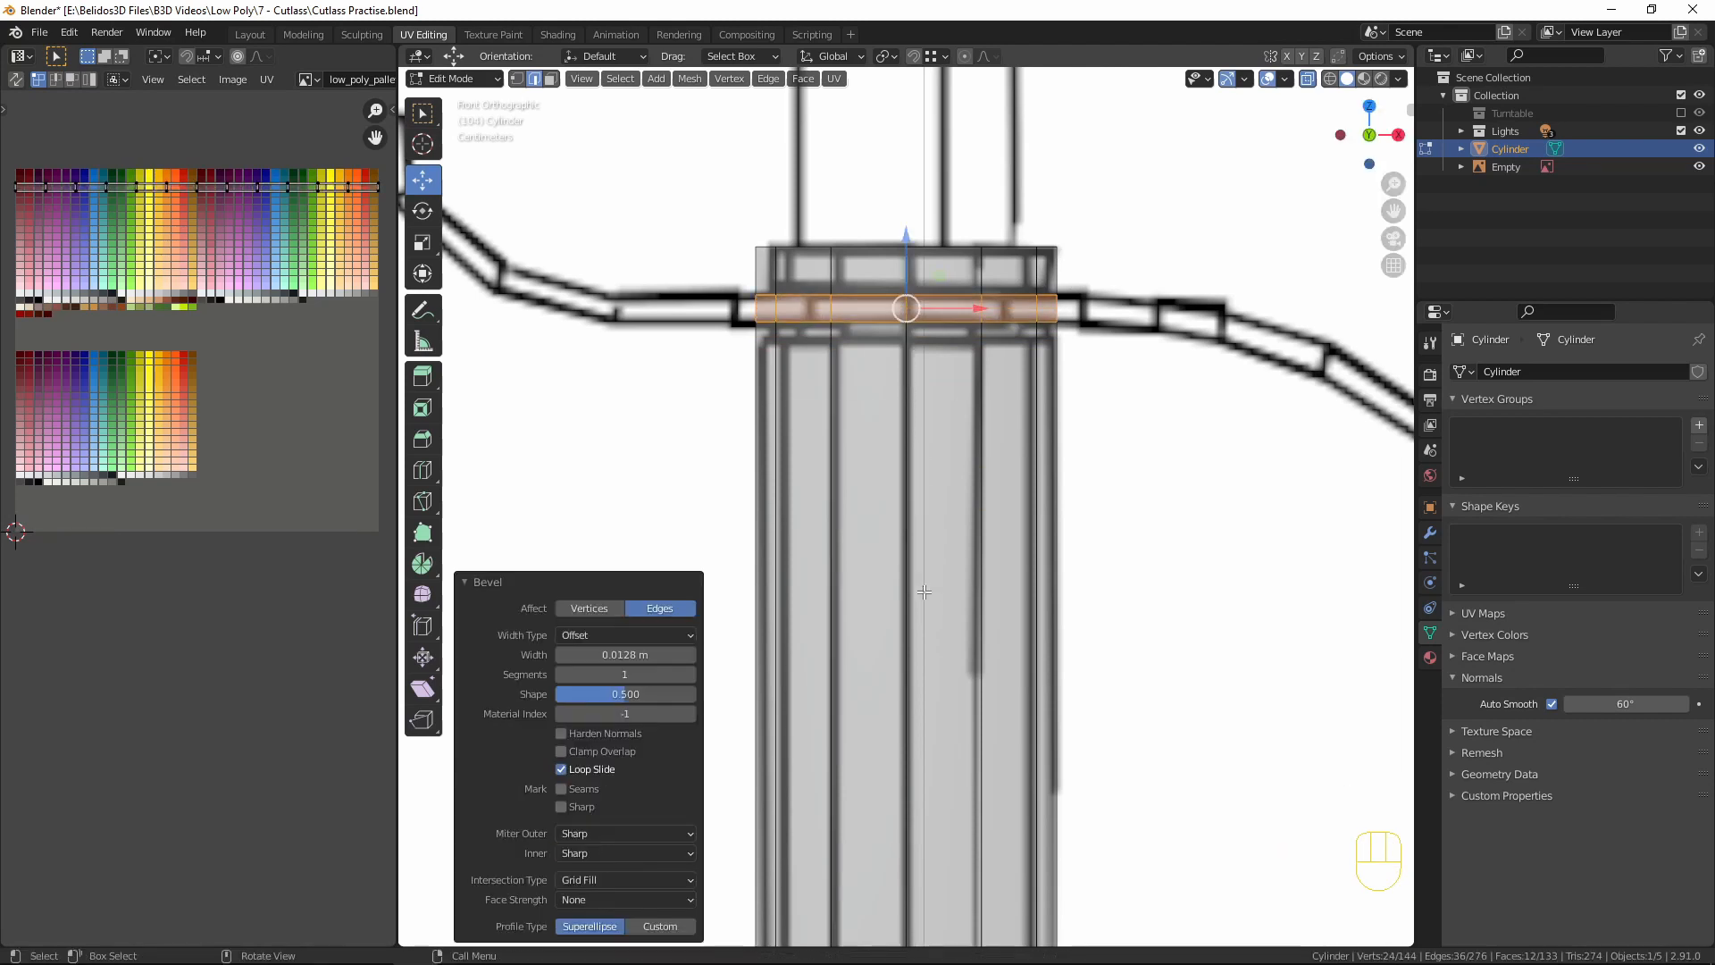
pyautogui.rightClick(923, 593)
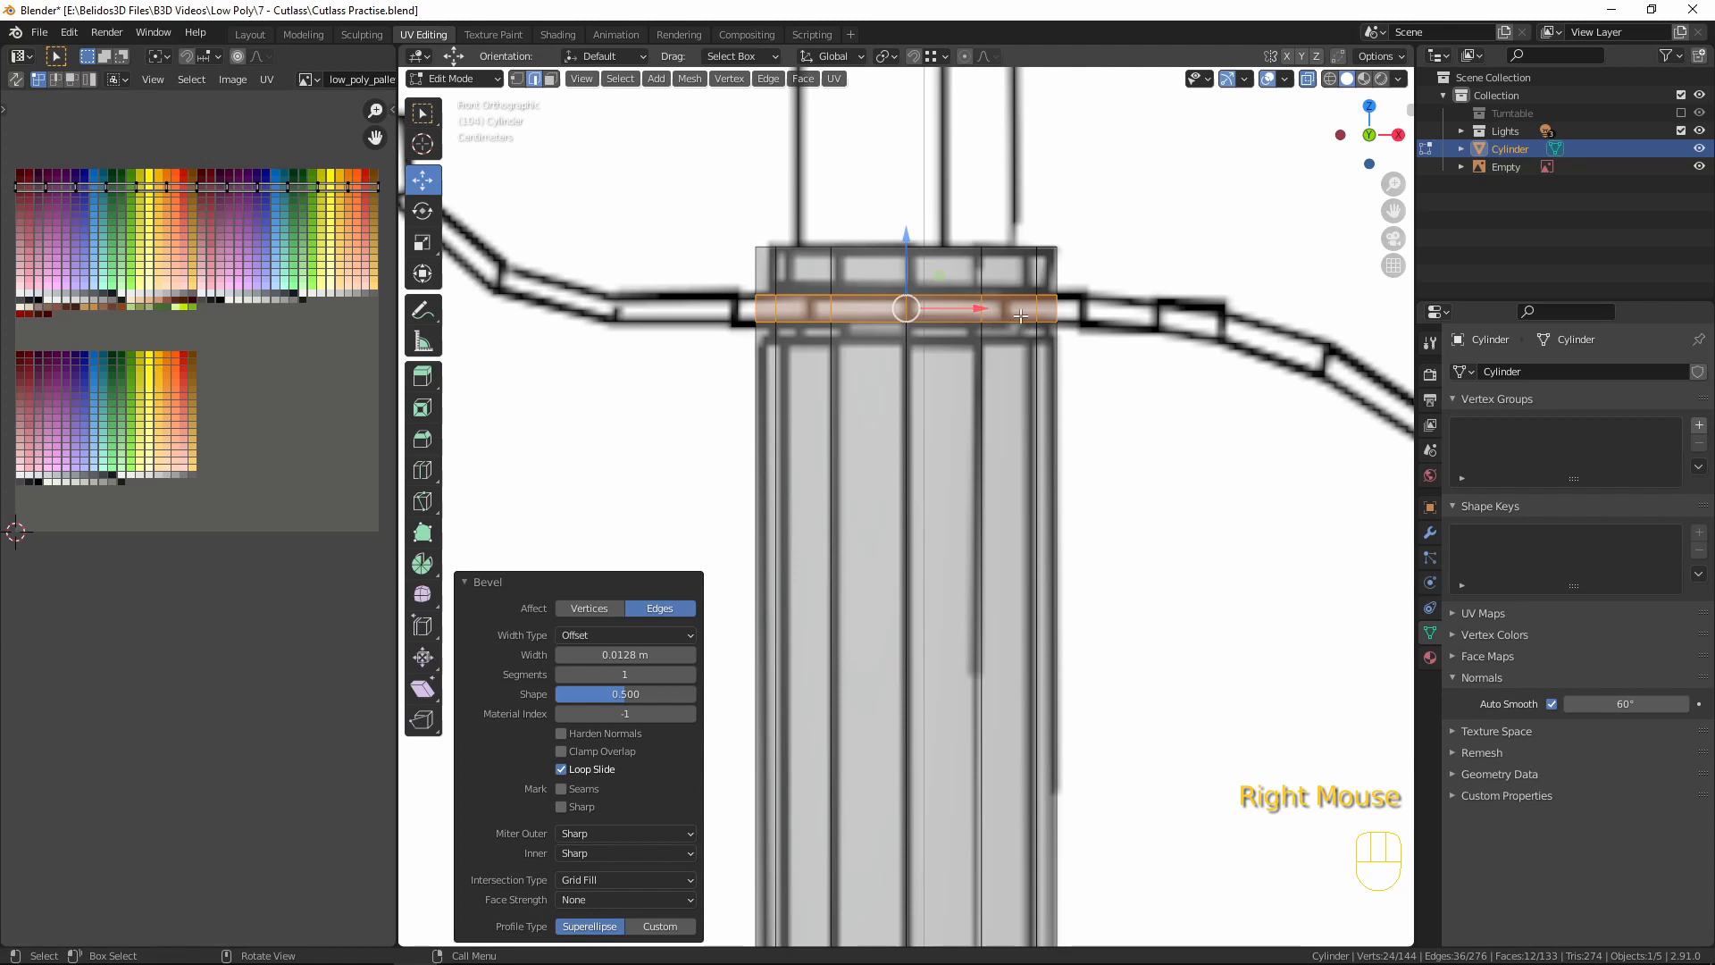
# - Extrude the narrow ring of faces inward along its normals with an offset of about -0.0474 m to form a groove
pyautogui.press('3')
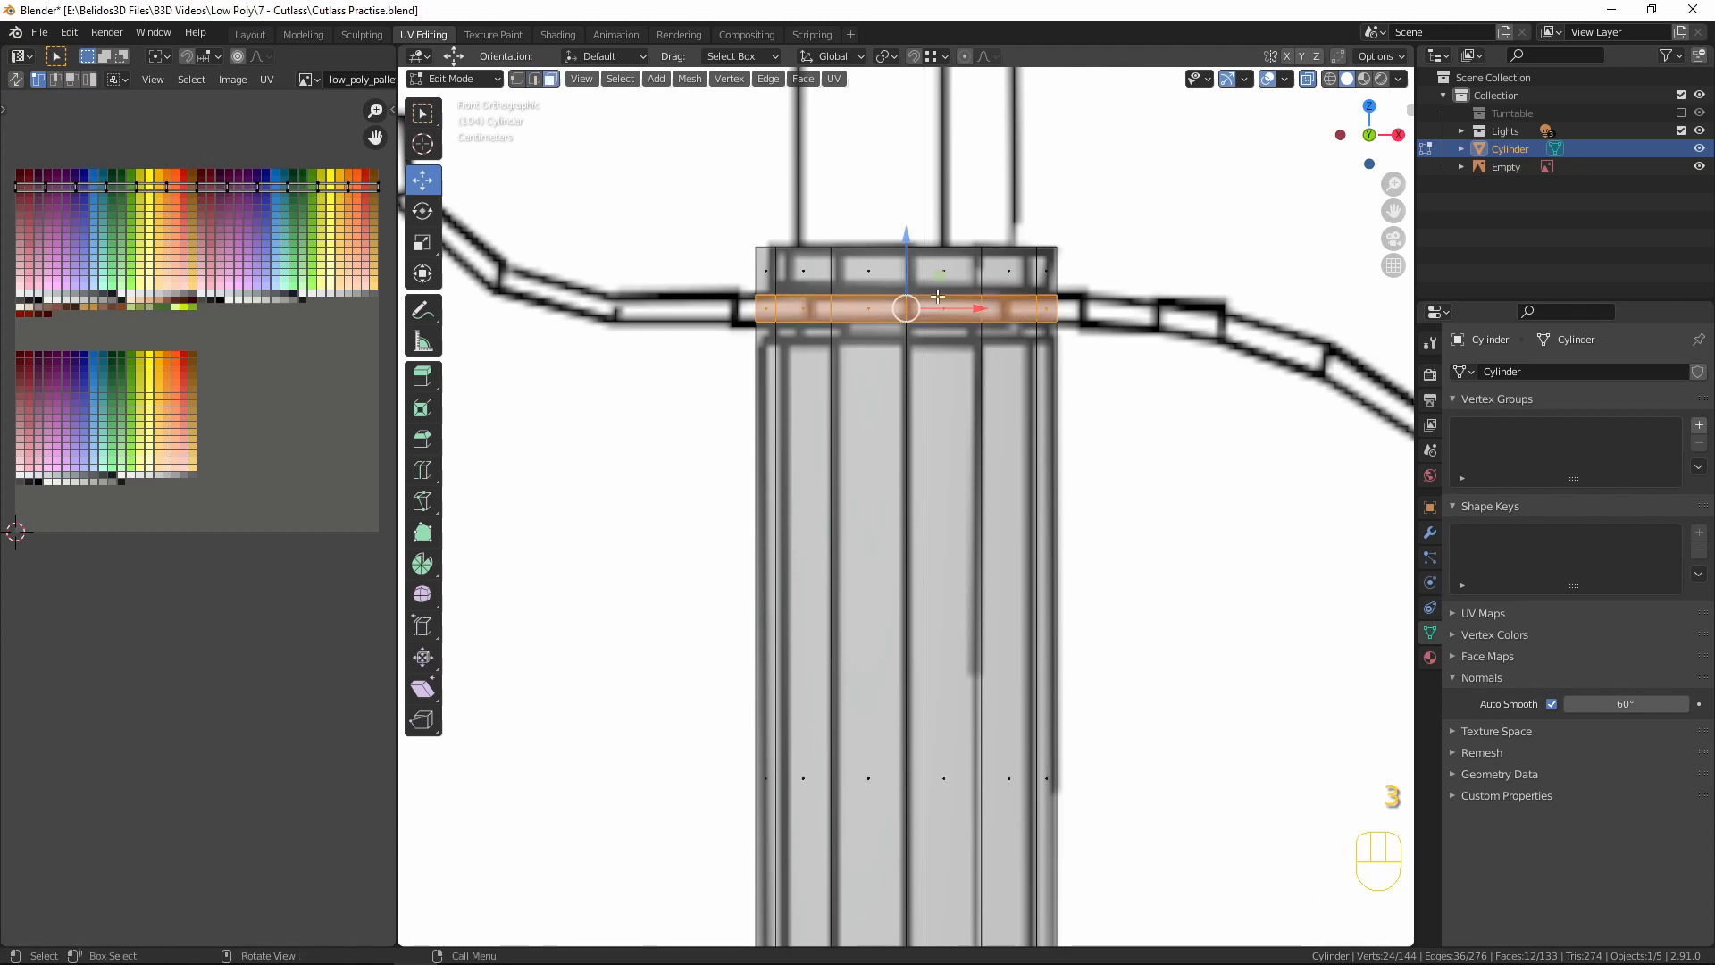
pyautogui.keyDown('alt'); pyautogui.click(936, 308); pyautogui.keyUp('alt')
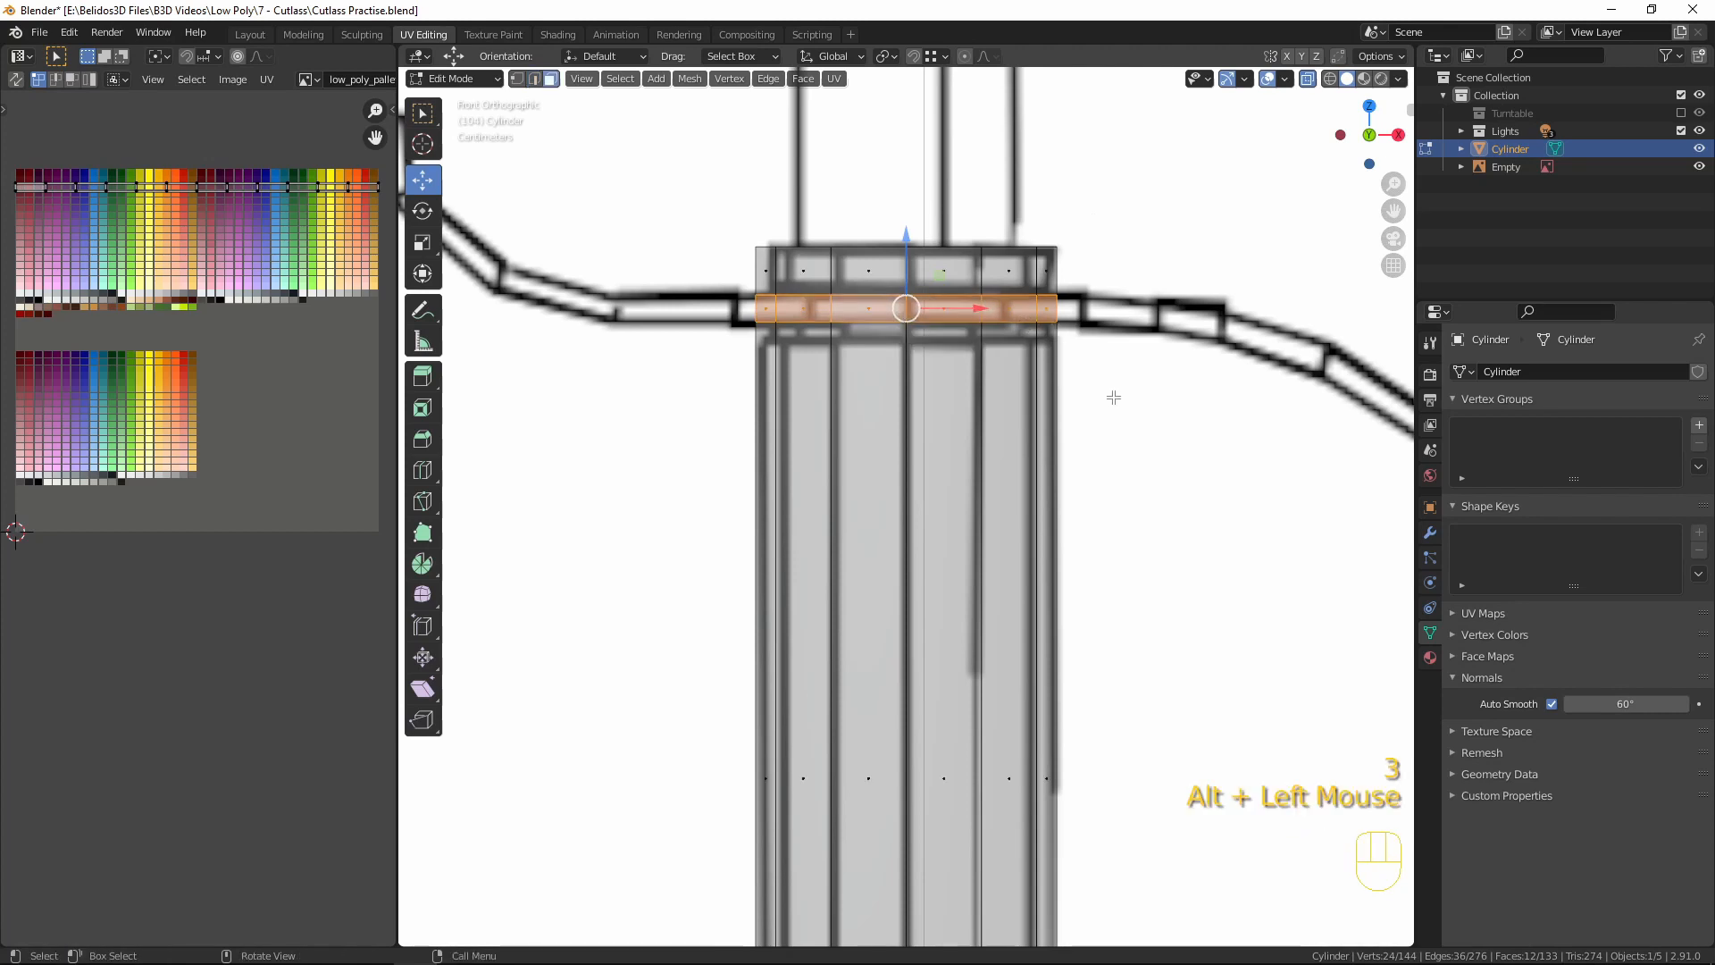
pyautogui.hotkey('alt', 'e')
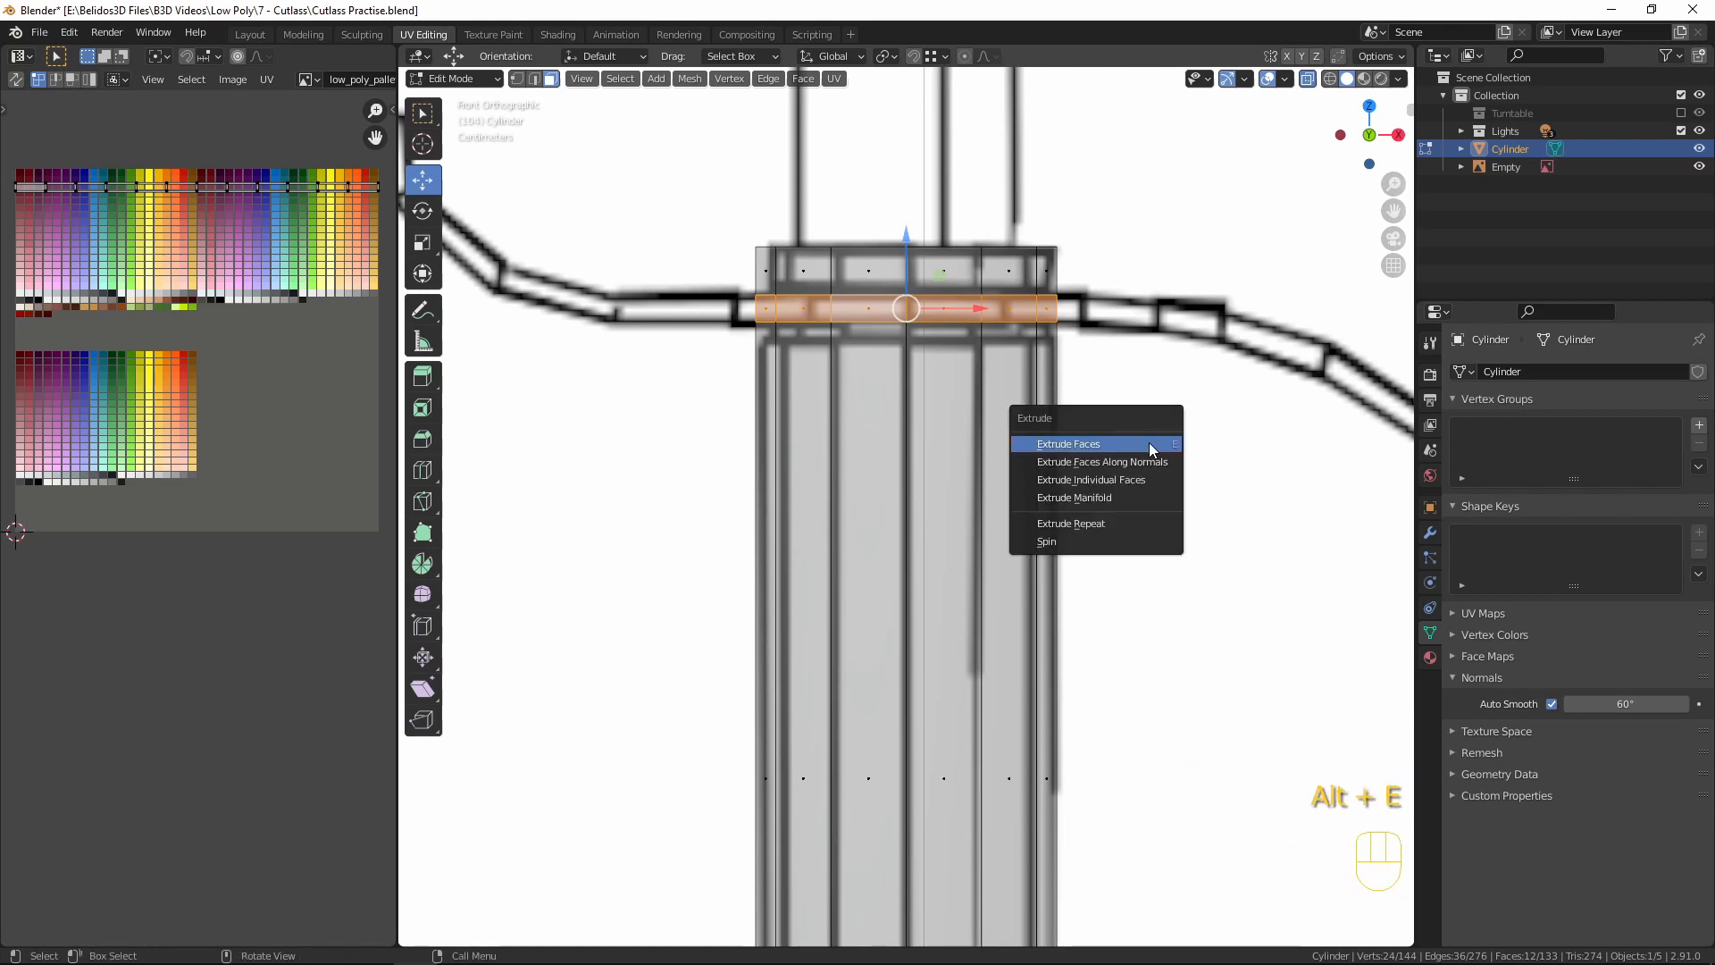
pyautogui.click(1145, 463)
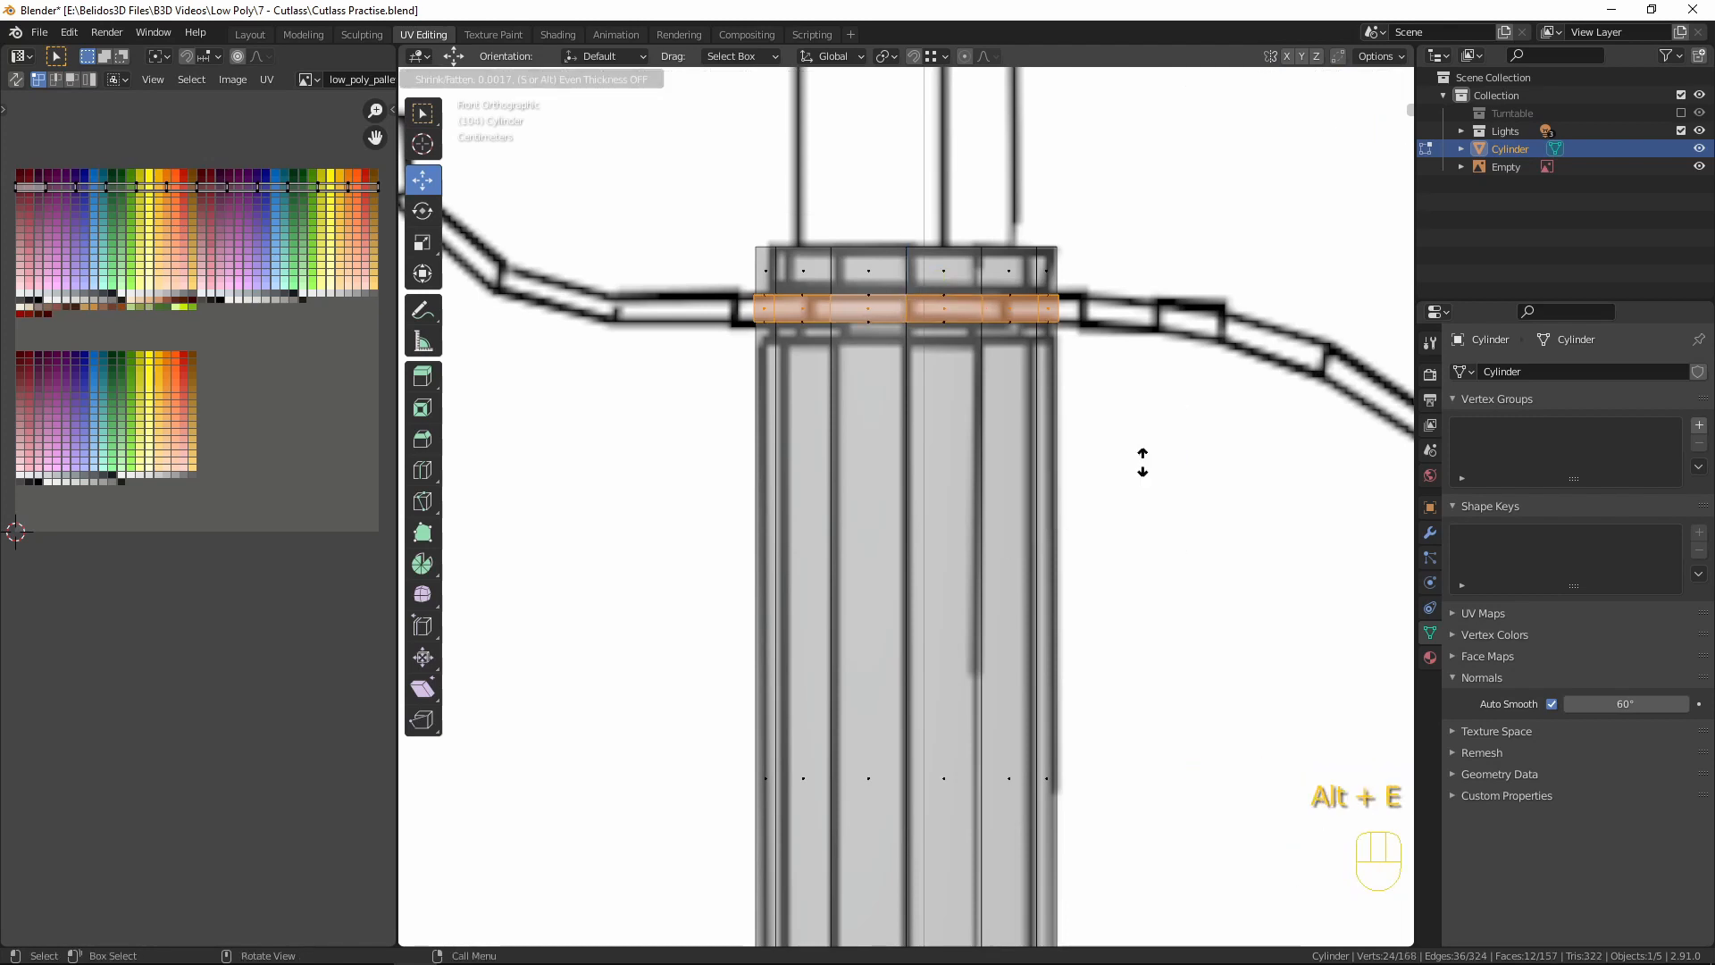
pyautogui.press('shift')
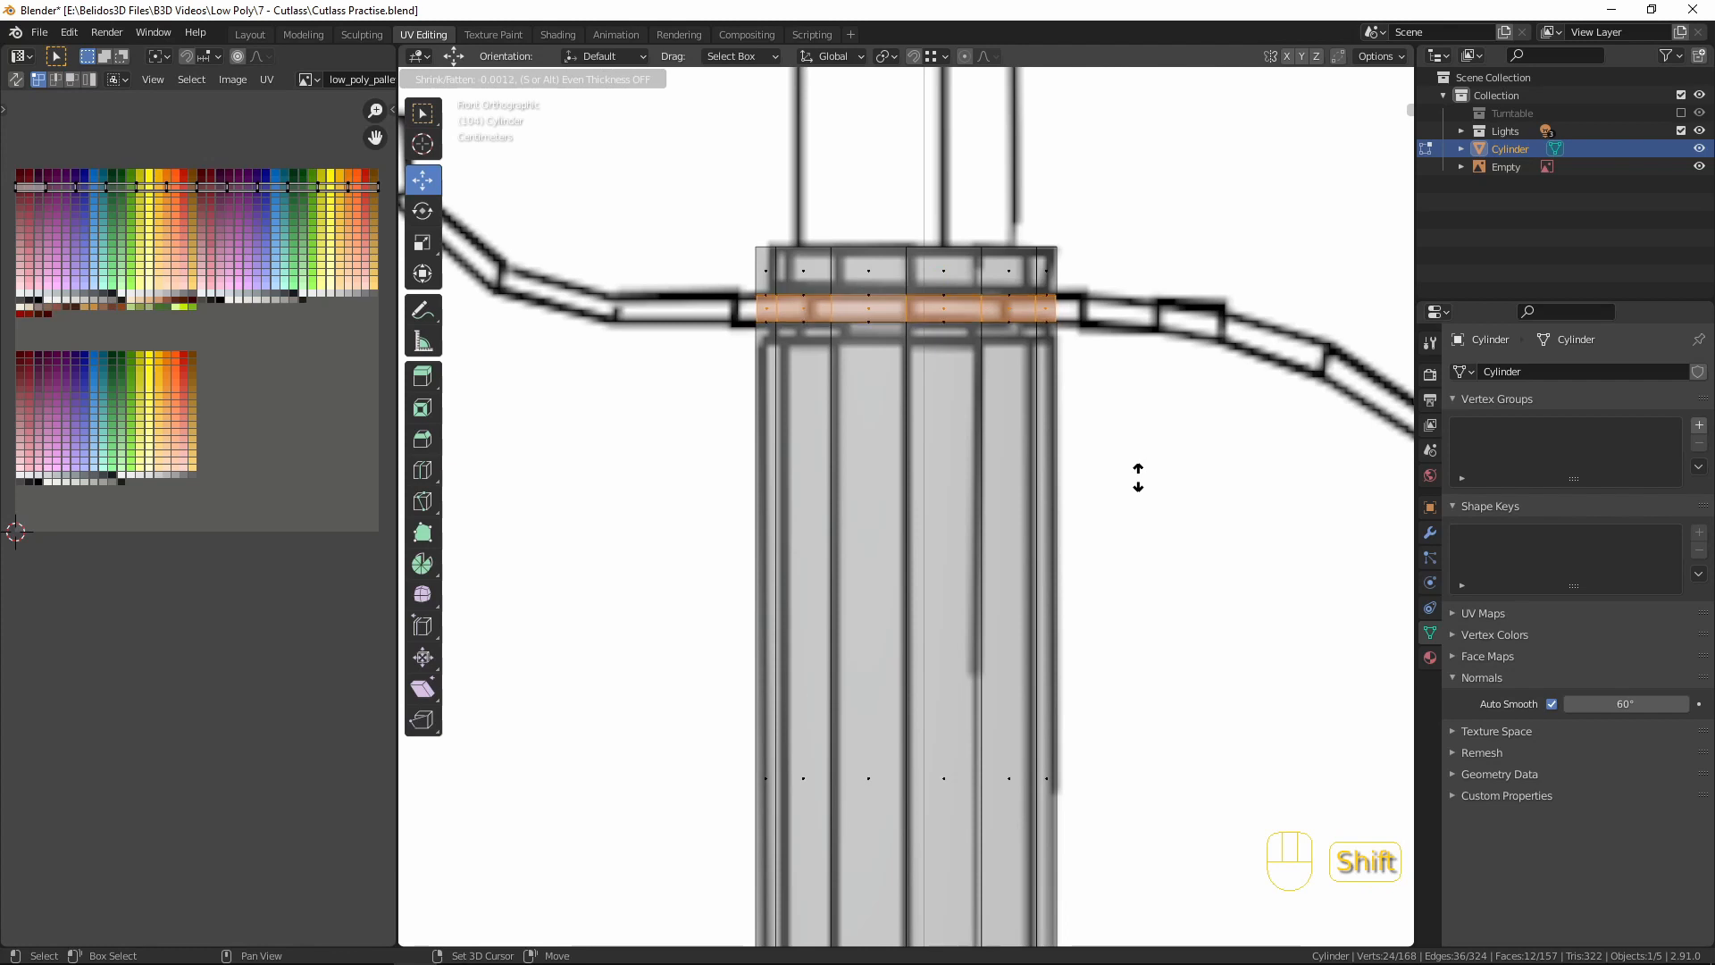
pyautogui.click(1217, 720)
# - Turn off X-ray, fill the open top loop of the grip with a face, and return to Object Mode
pyautogui.hotkey('alt', 'z')
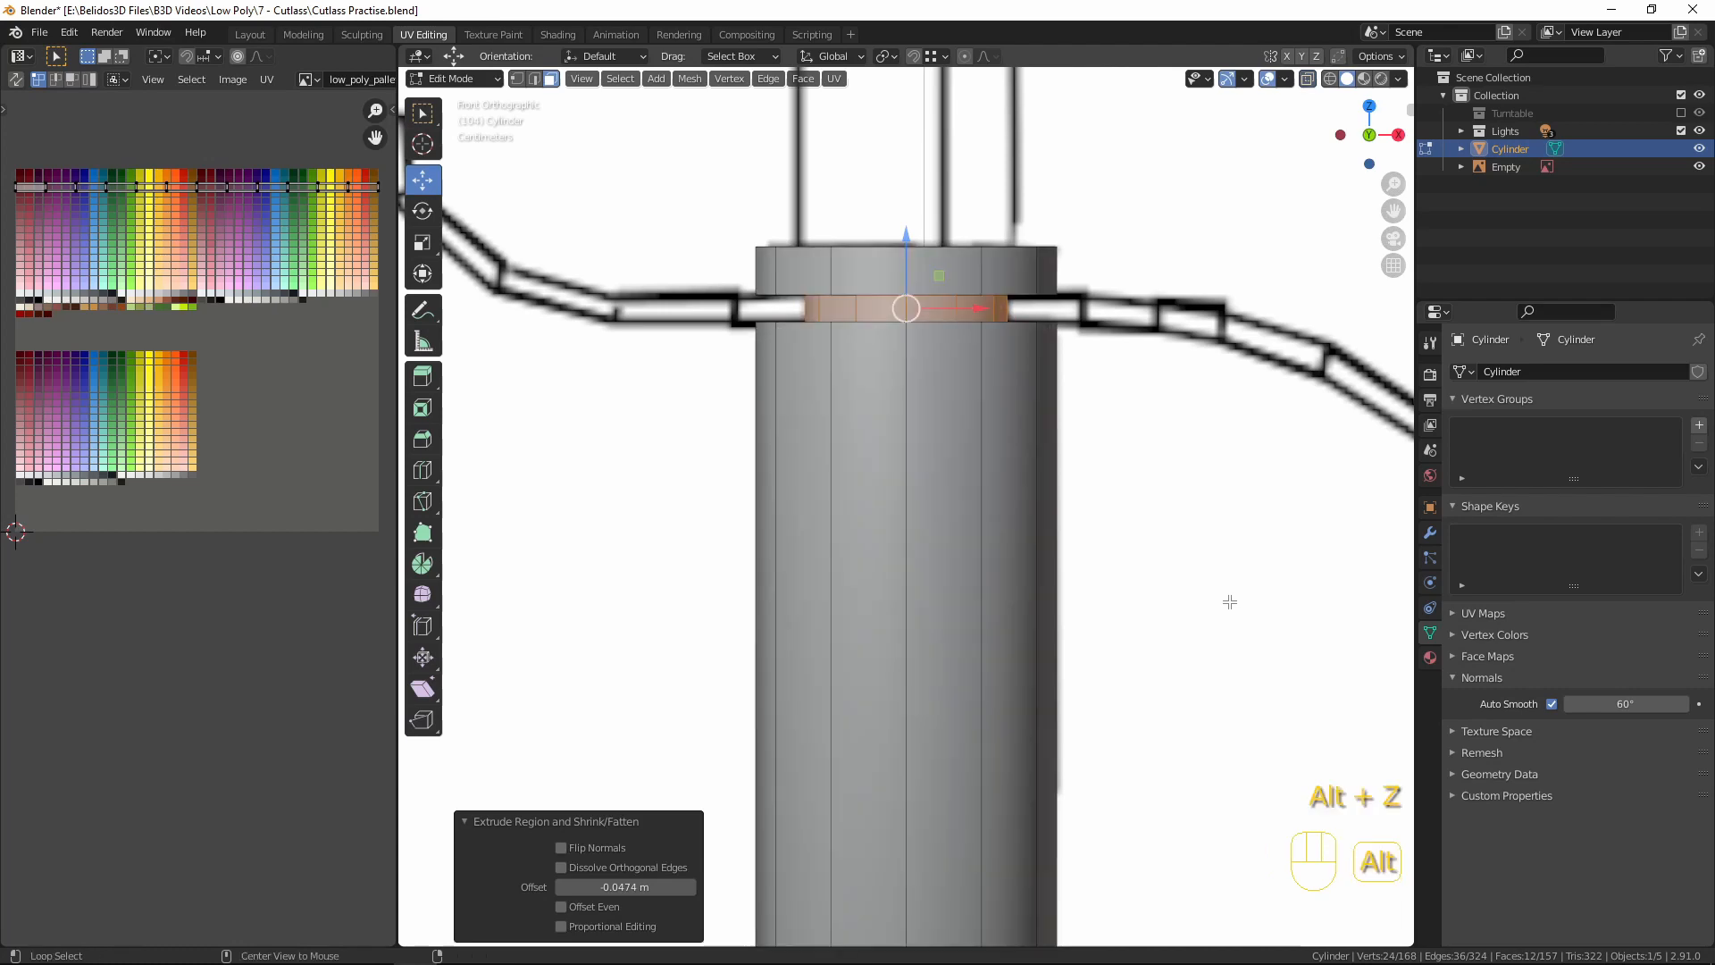
pyautogui.scroll(-4, 1228, 601)
pyautogui.moveTo(1153, 566); pyautogui.dragTo(1129, 661, button='middle')
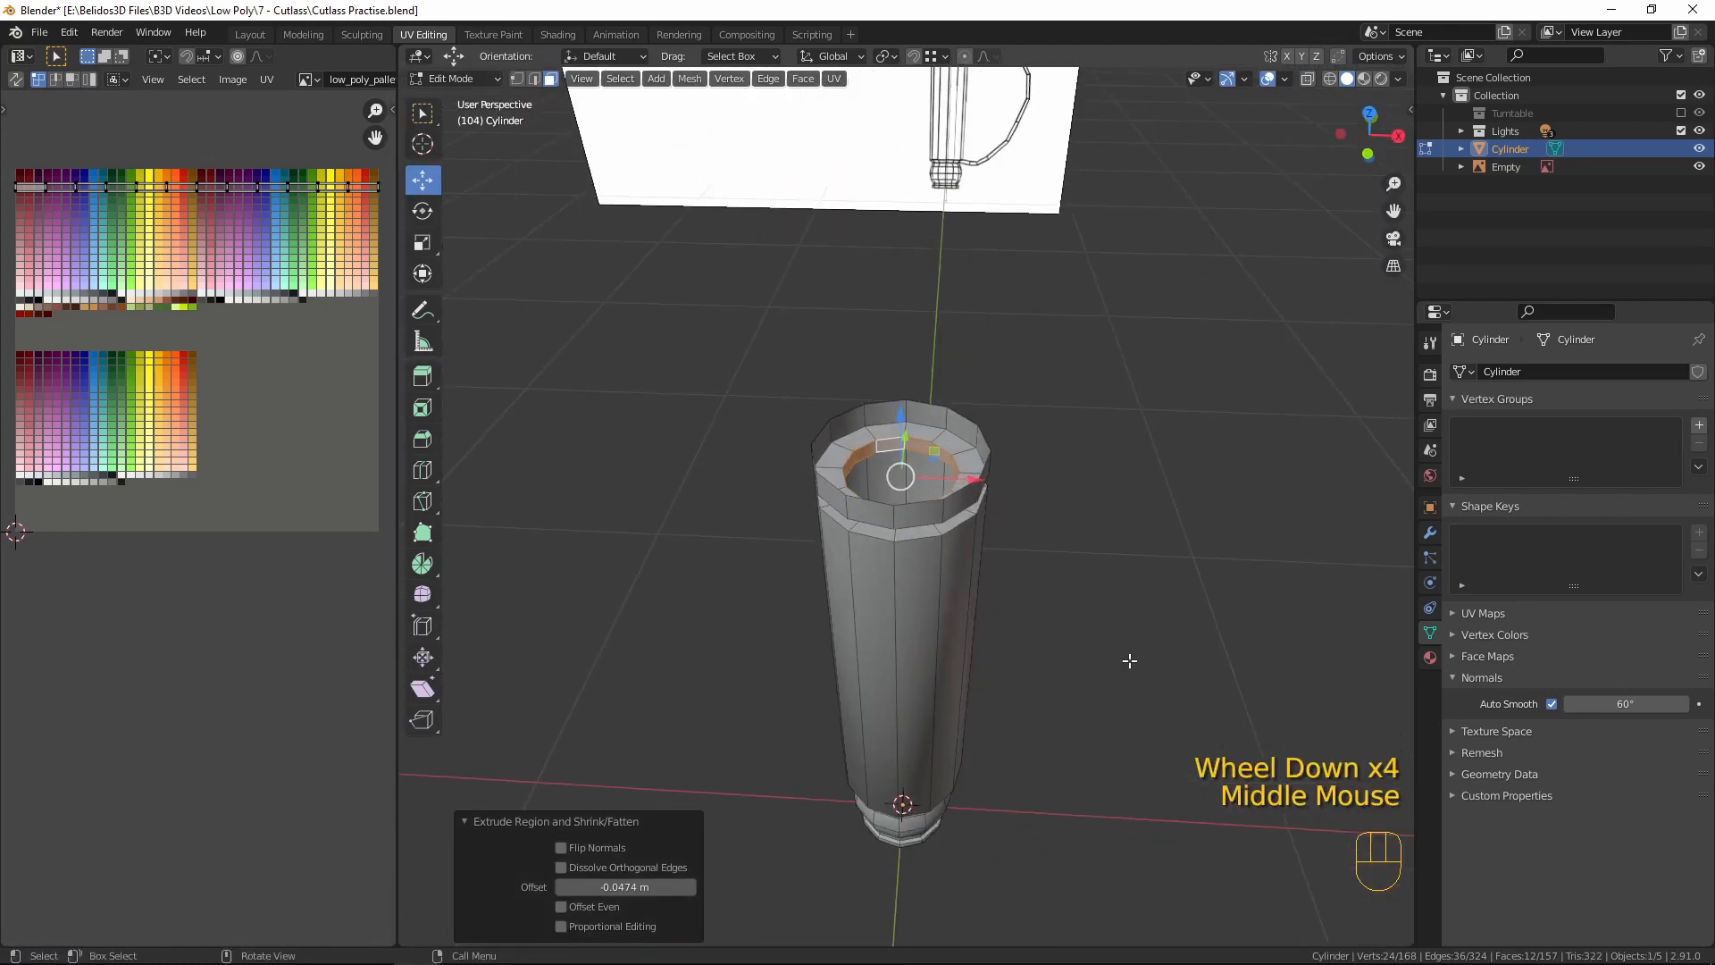
pyautogui.press('2')
pyautogui.keyDown('alt'); pyautogui.click(926, 515); pyautogui.keyUp('alt')
pyautogui.keyDown('alt'); pyautogui.click(916, 508); pyautogui.keyUp('alt')
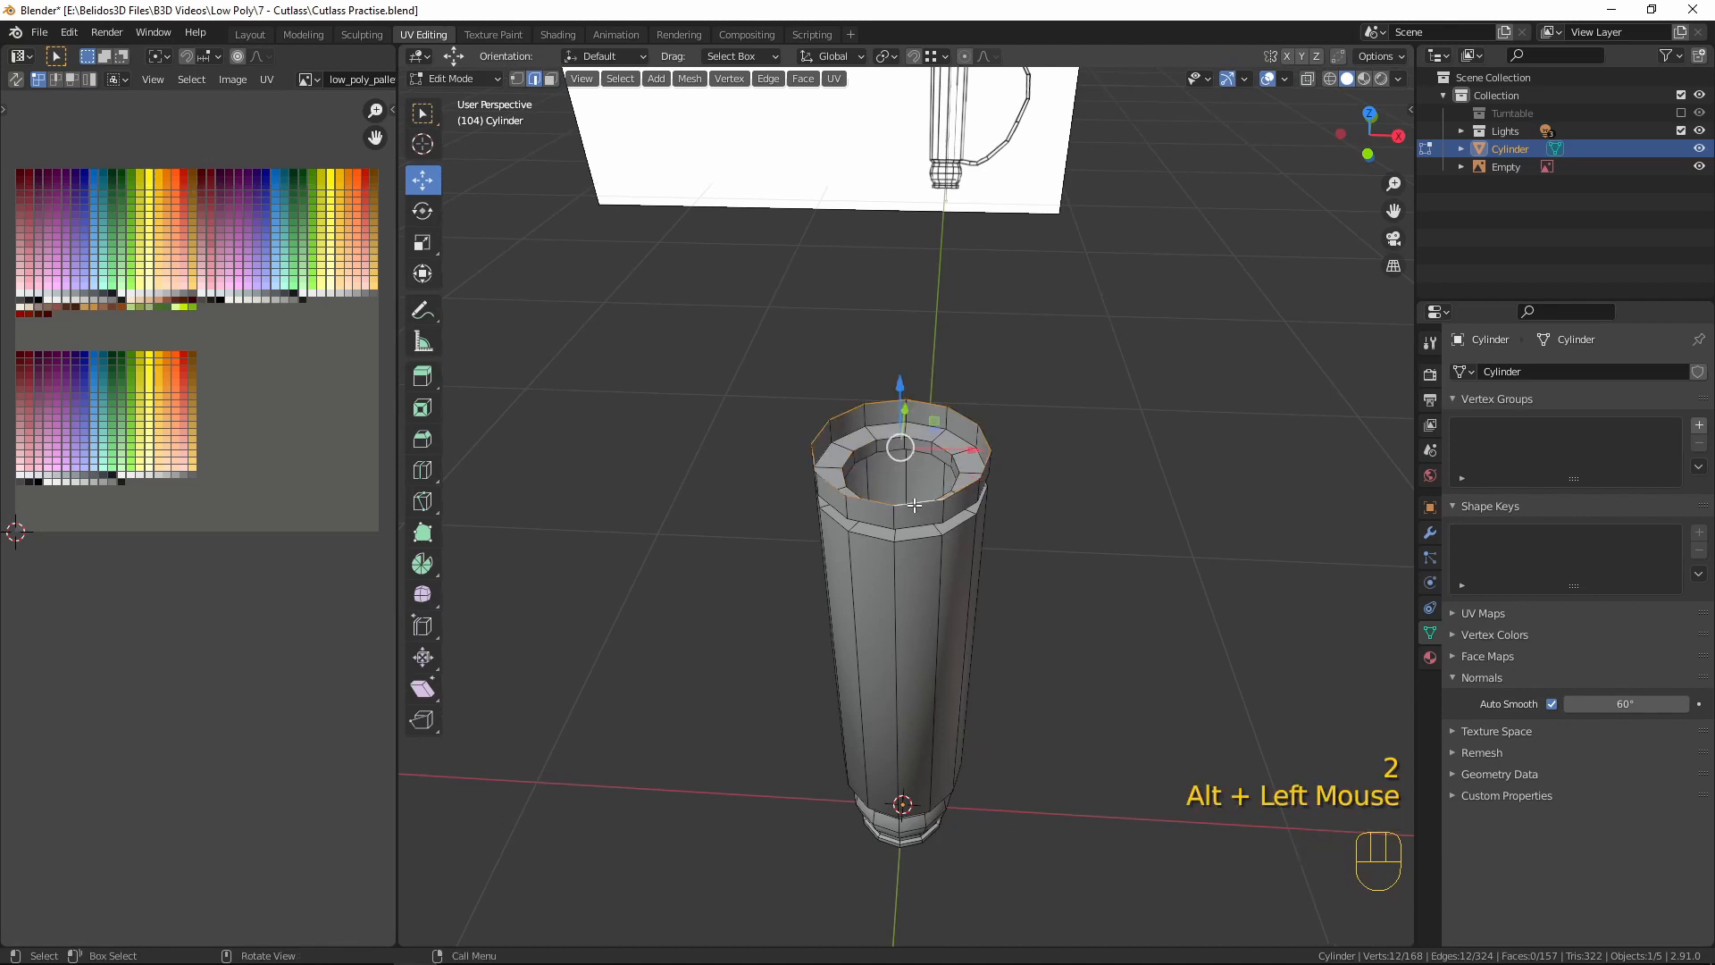
pyautogui.press('f')
pyautogui.press('KP_1')
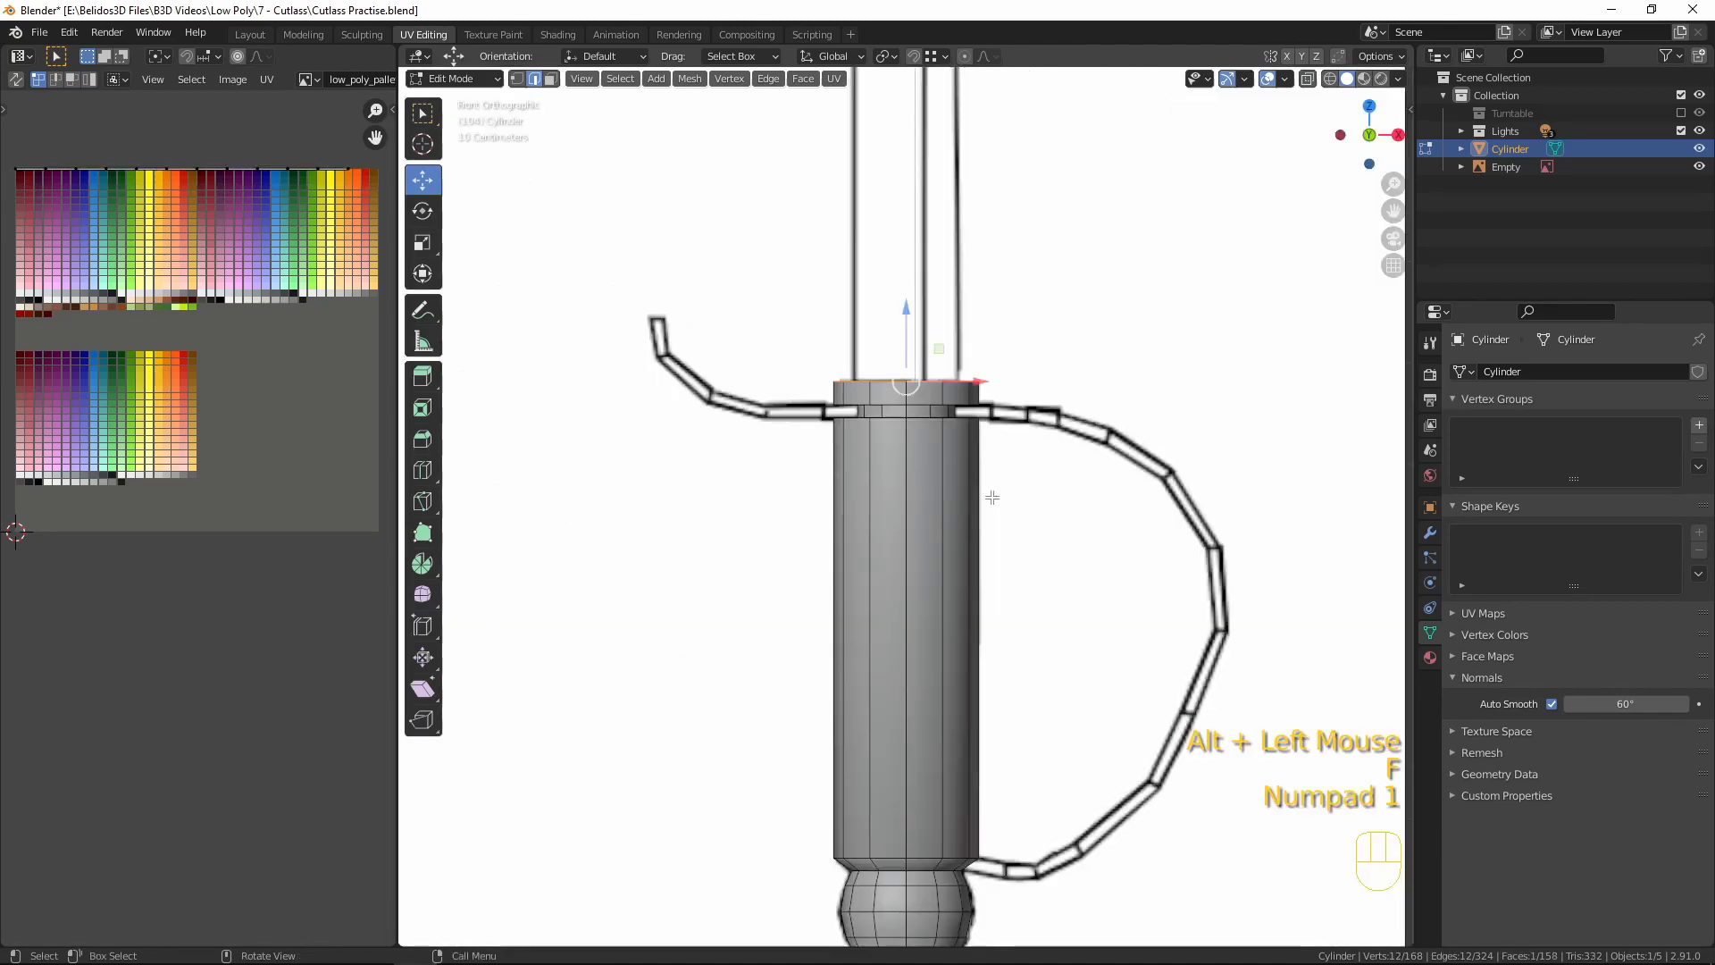
pyautogui.press('Tab')
# - Add a 2 m plane mesh at the world origin as the base for the hand guard
pyautogui.moveTo(1079, 536); pyautogui.dragTo(993, 426, button='middle')
pyautogui.scroll(3, 1052, 593)
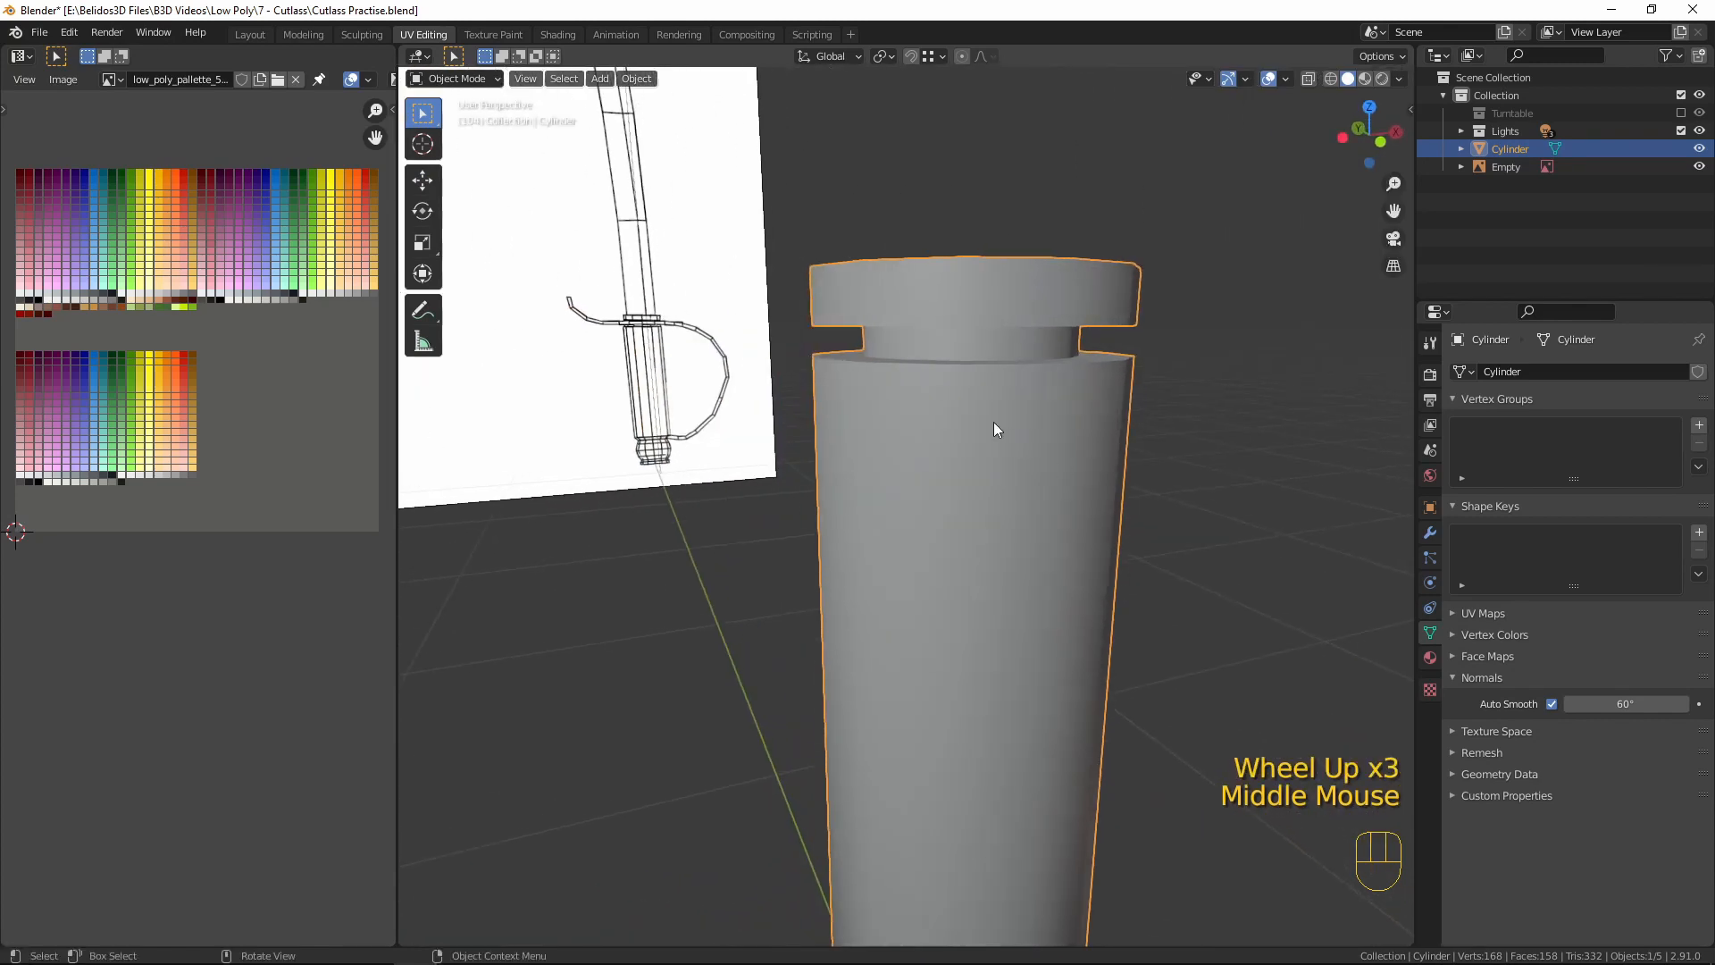
pyautogui.scroll(-3, 1206, 430)
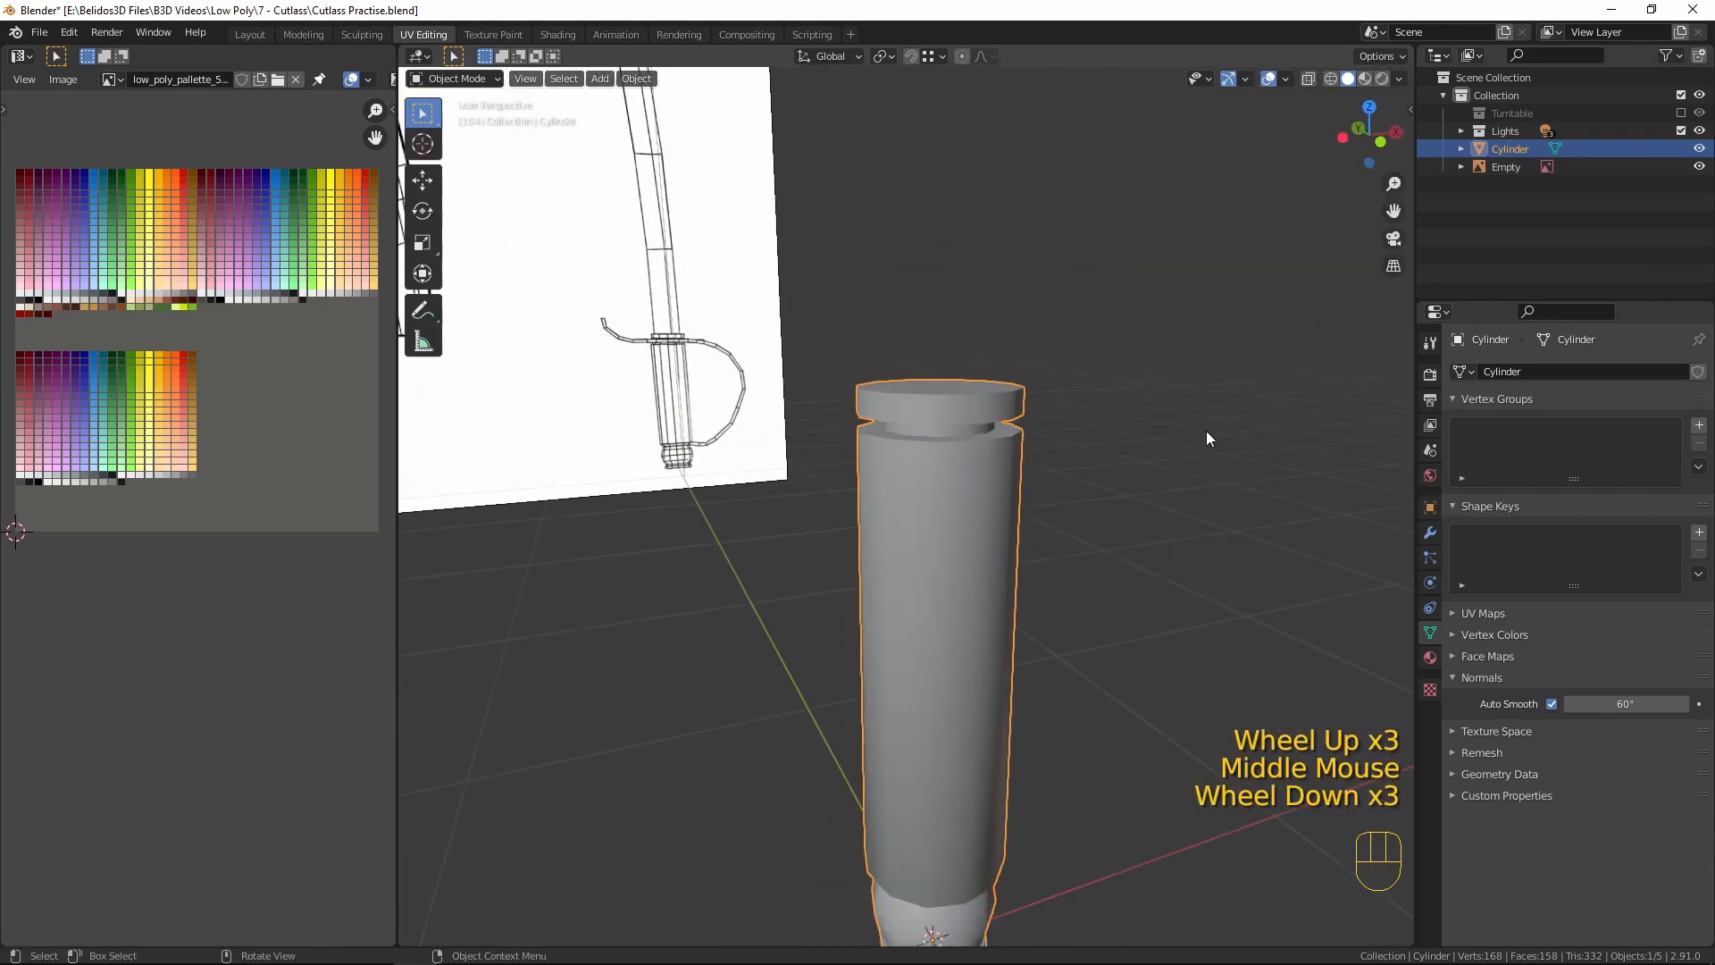
pyautogui.press('KP_1')
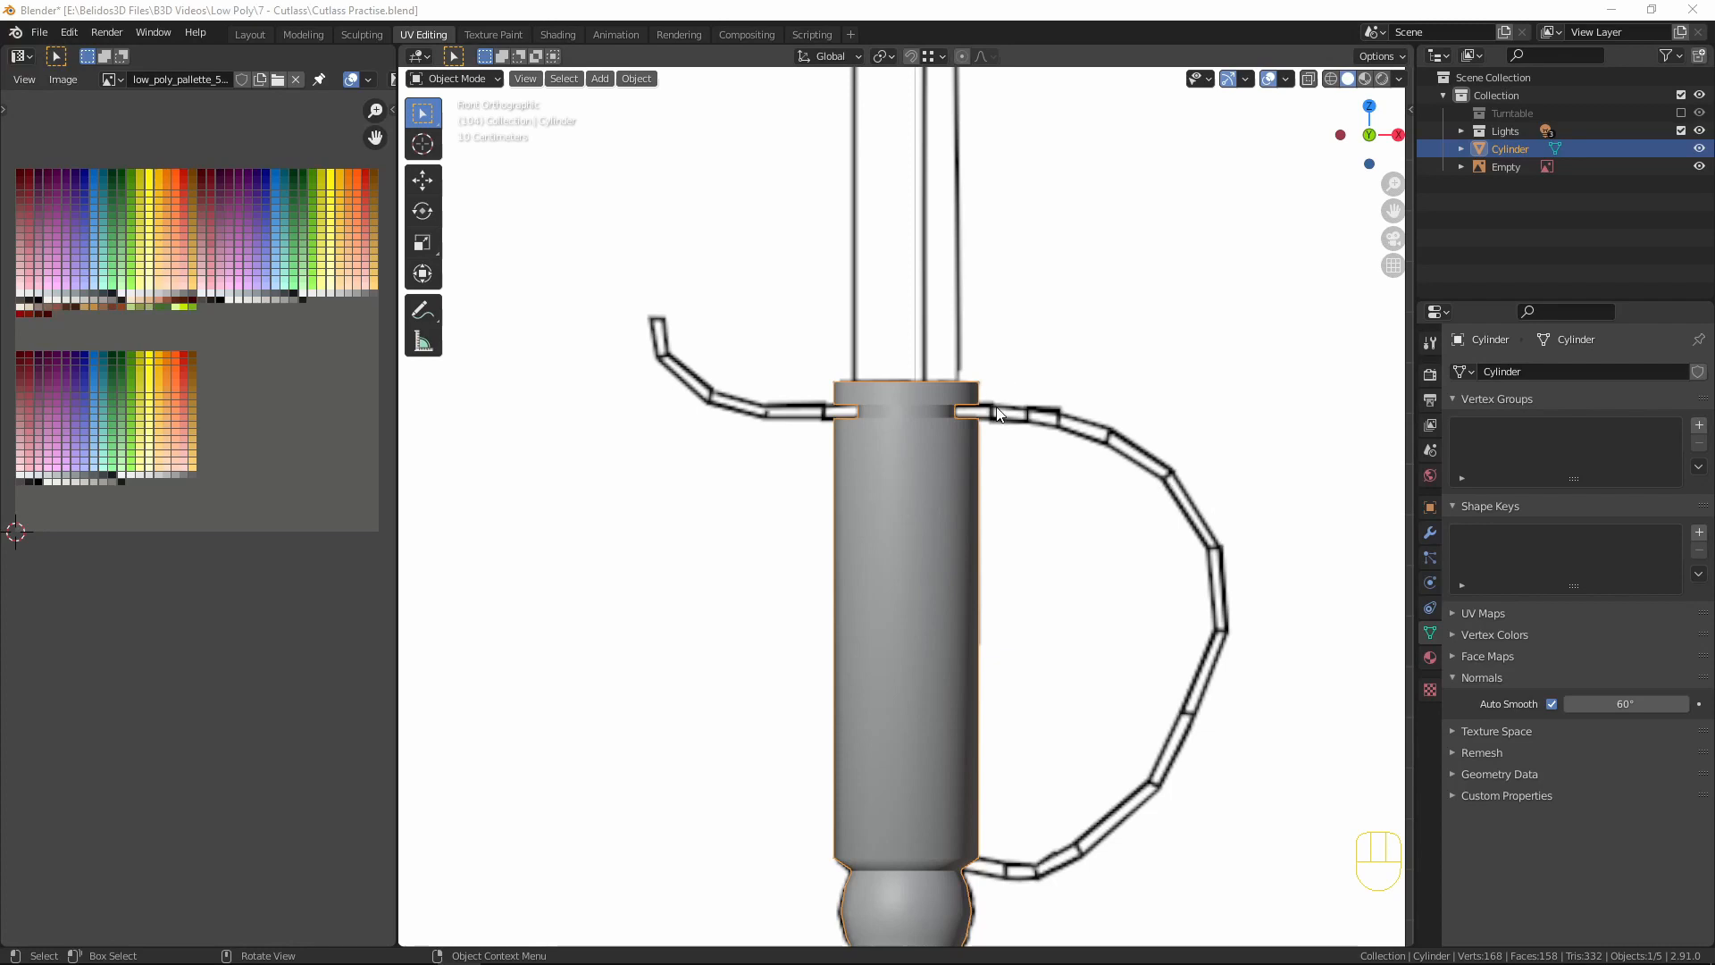
pyautogui.scroll(-2, 995, 405)
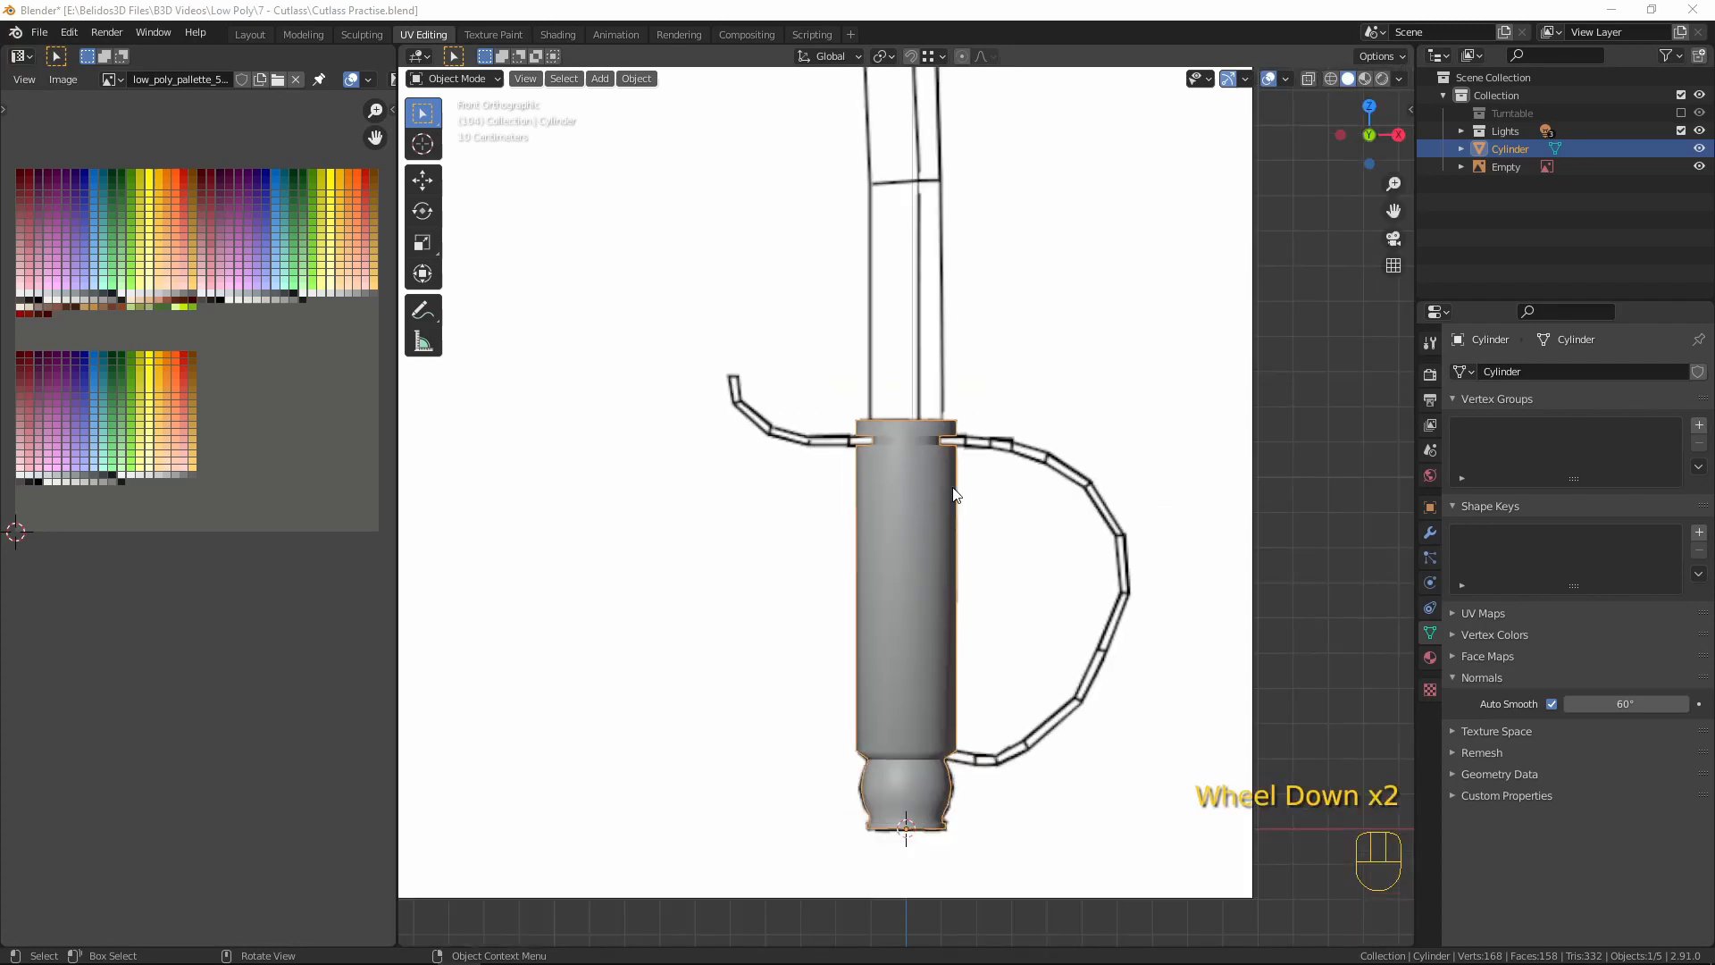
pyautogui.click(886, 581)
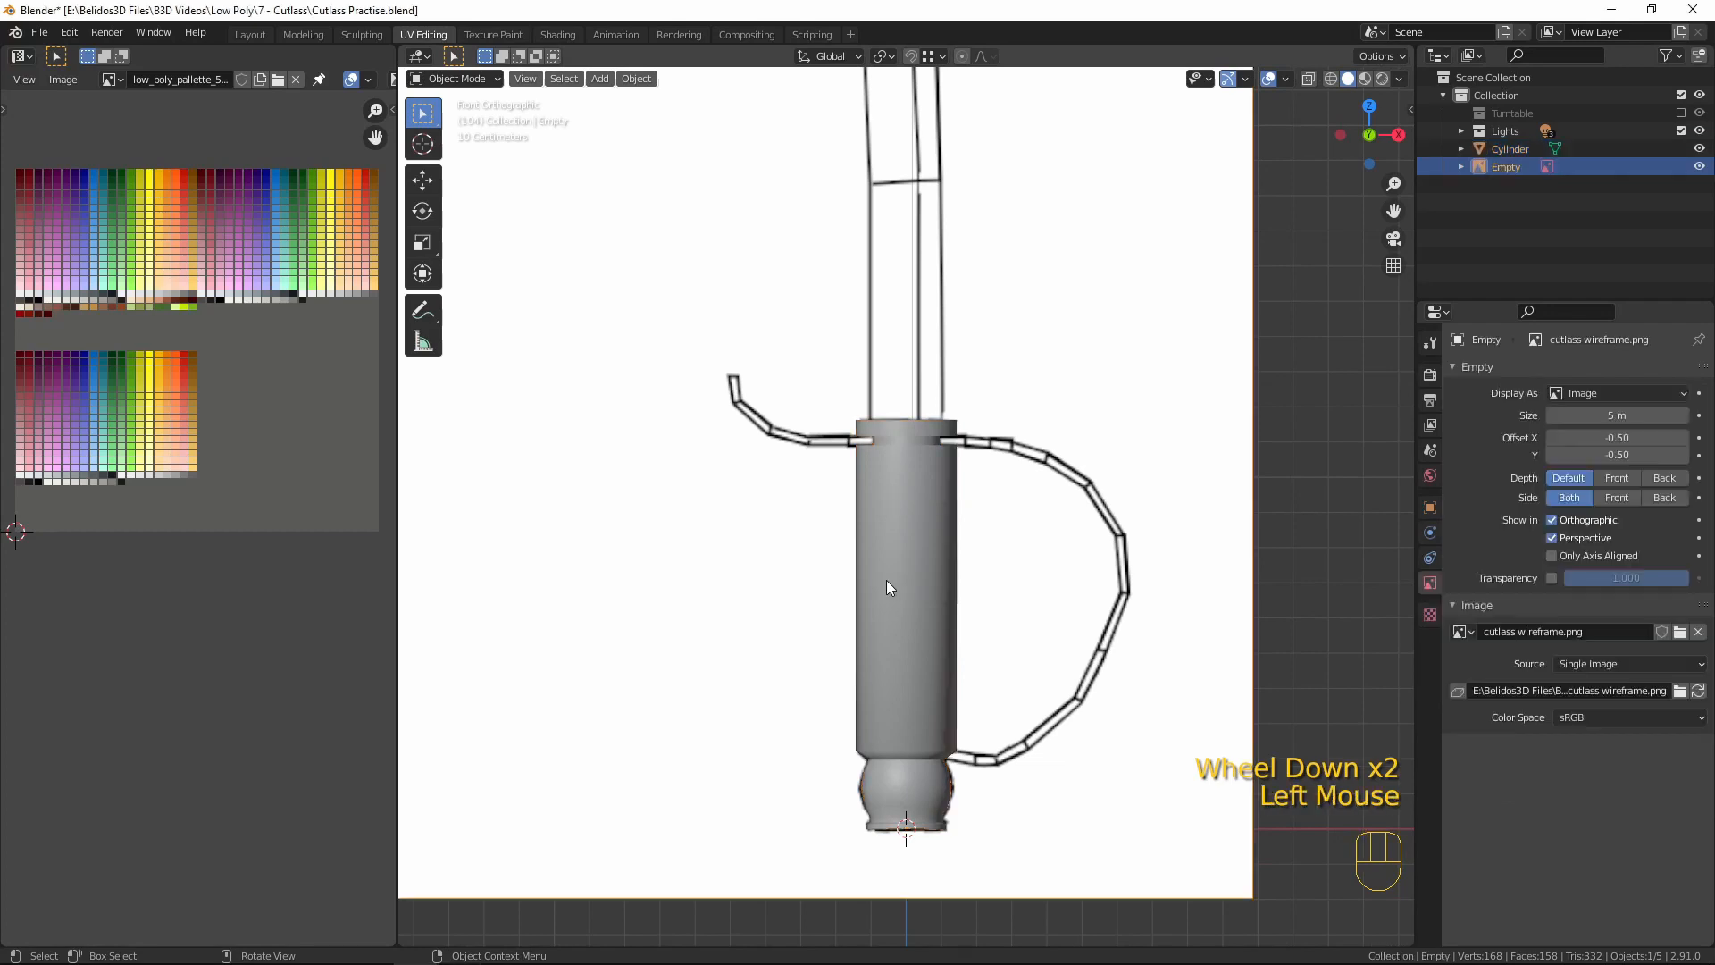
pyautogui.hotkey('shift', 'a')
pyautogui.moveTo(892, 581)
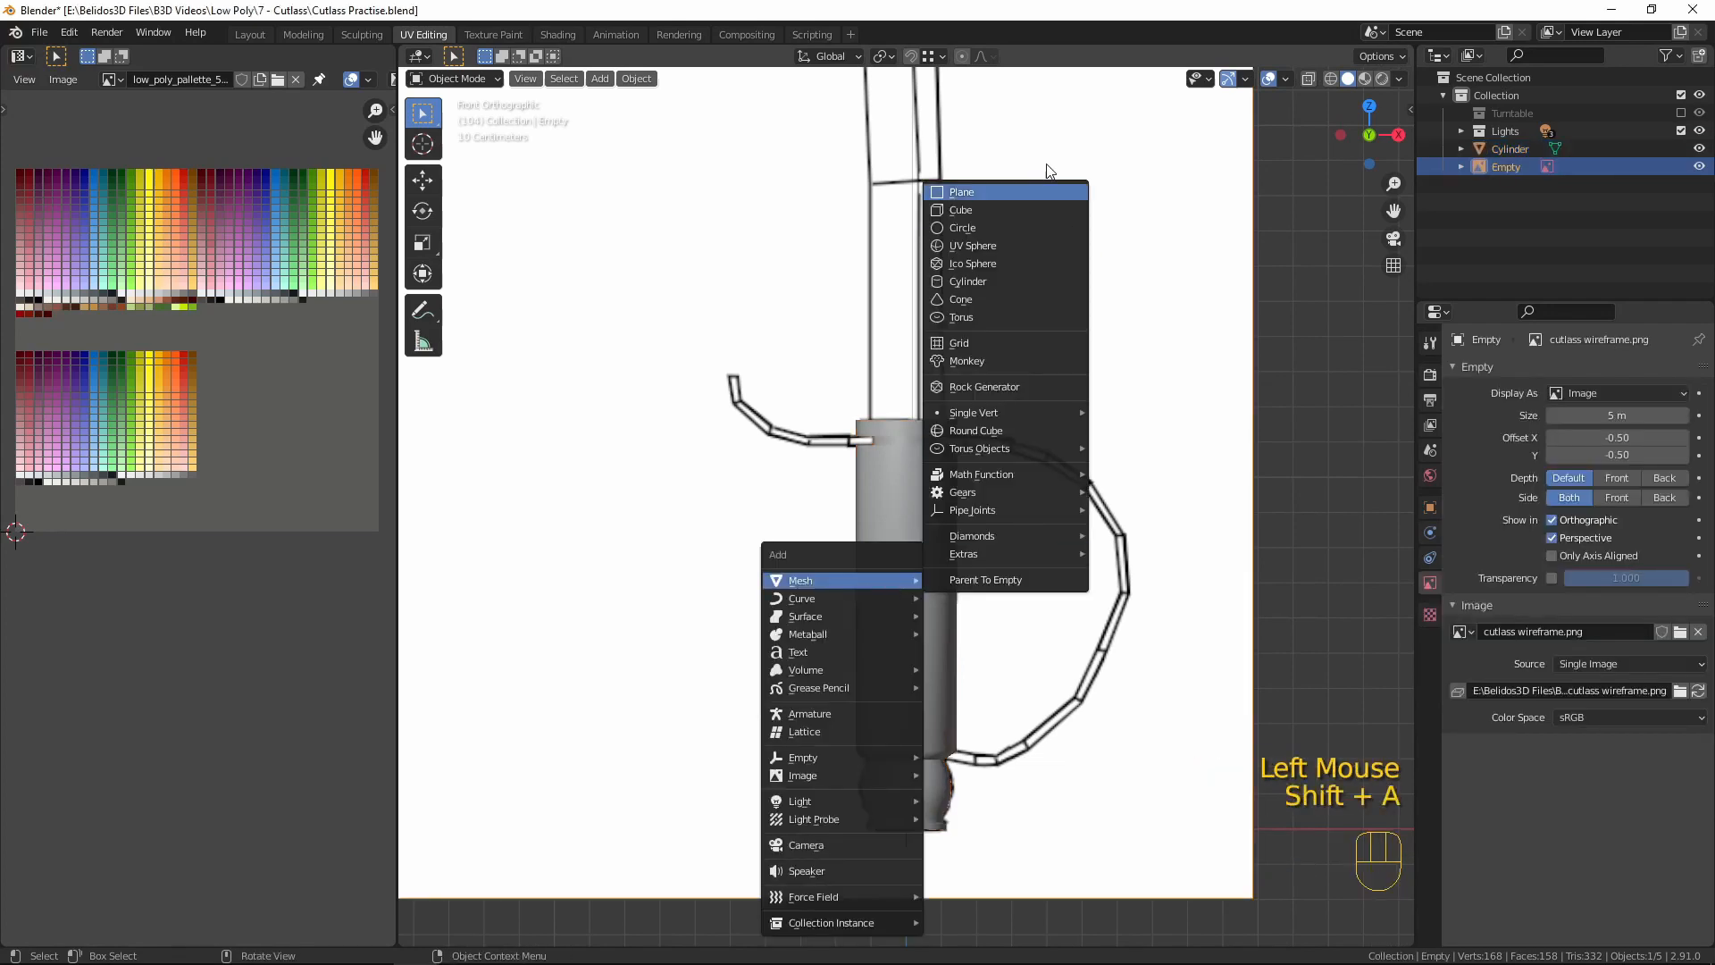
pyautogui.click(1022, 197)
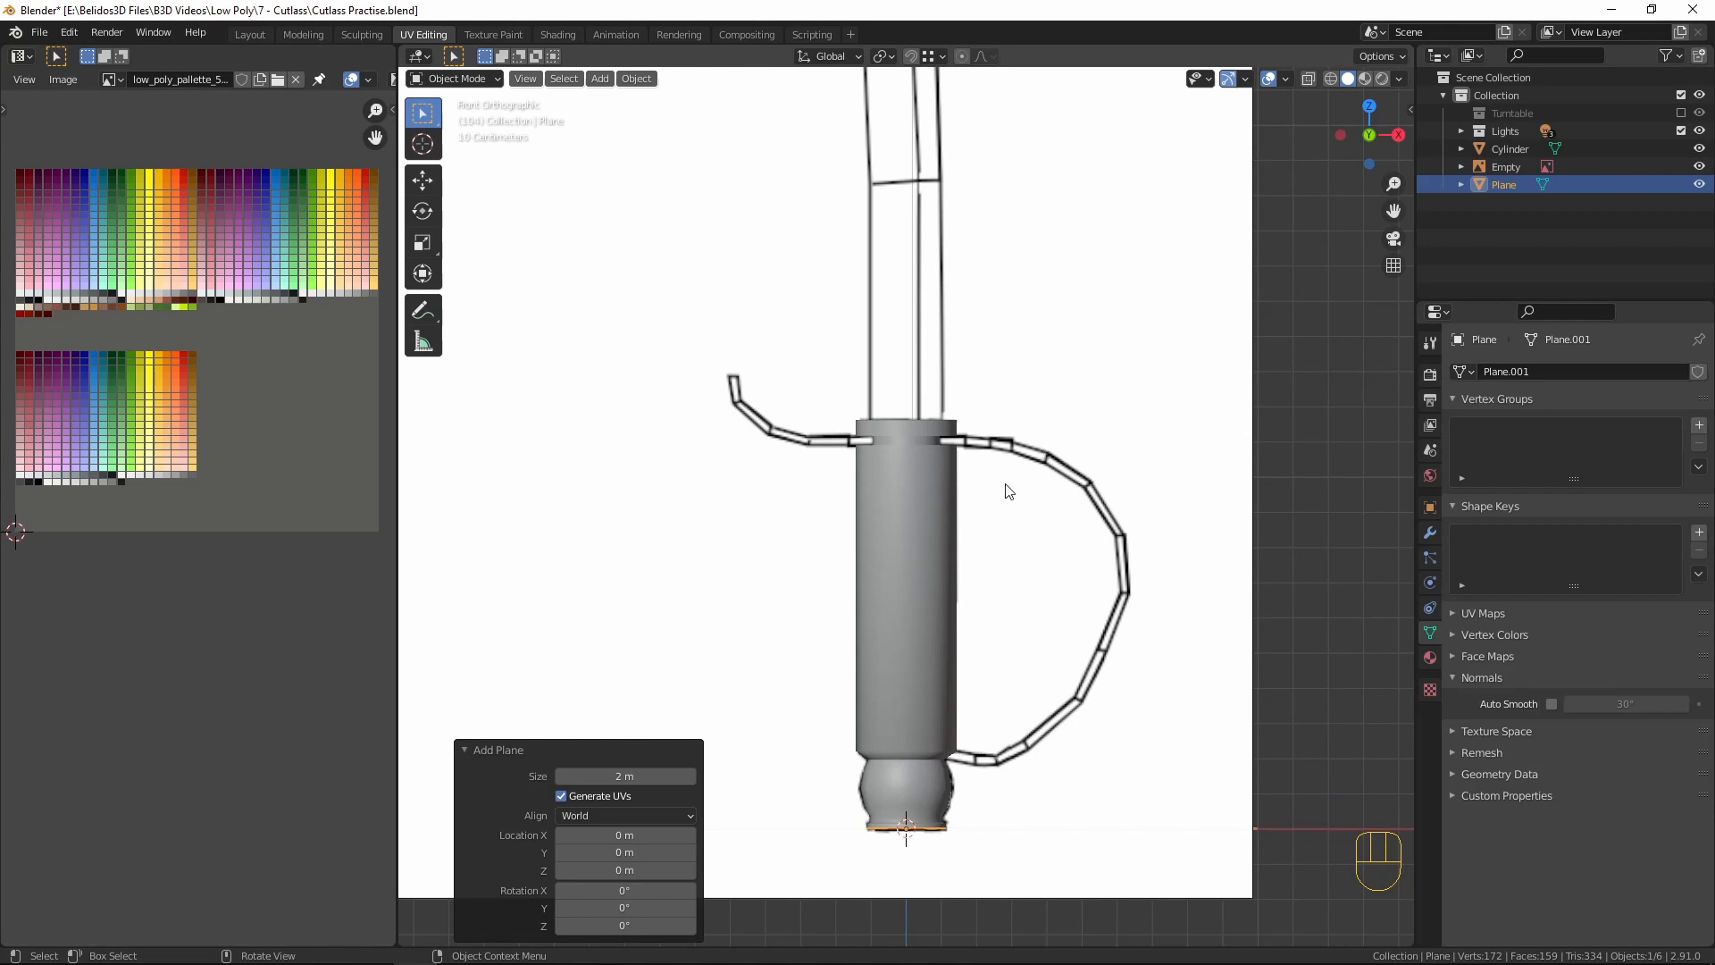
# - Move the plane up along Z by about 1.1042 m to the height of the guard in the reference
pyautogui.scroll(-4, 979, 777)
pyautogui.scroll(3, 920, 790)
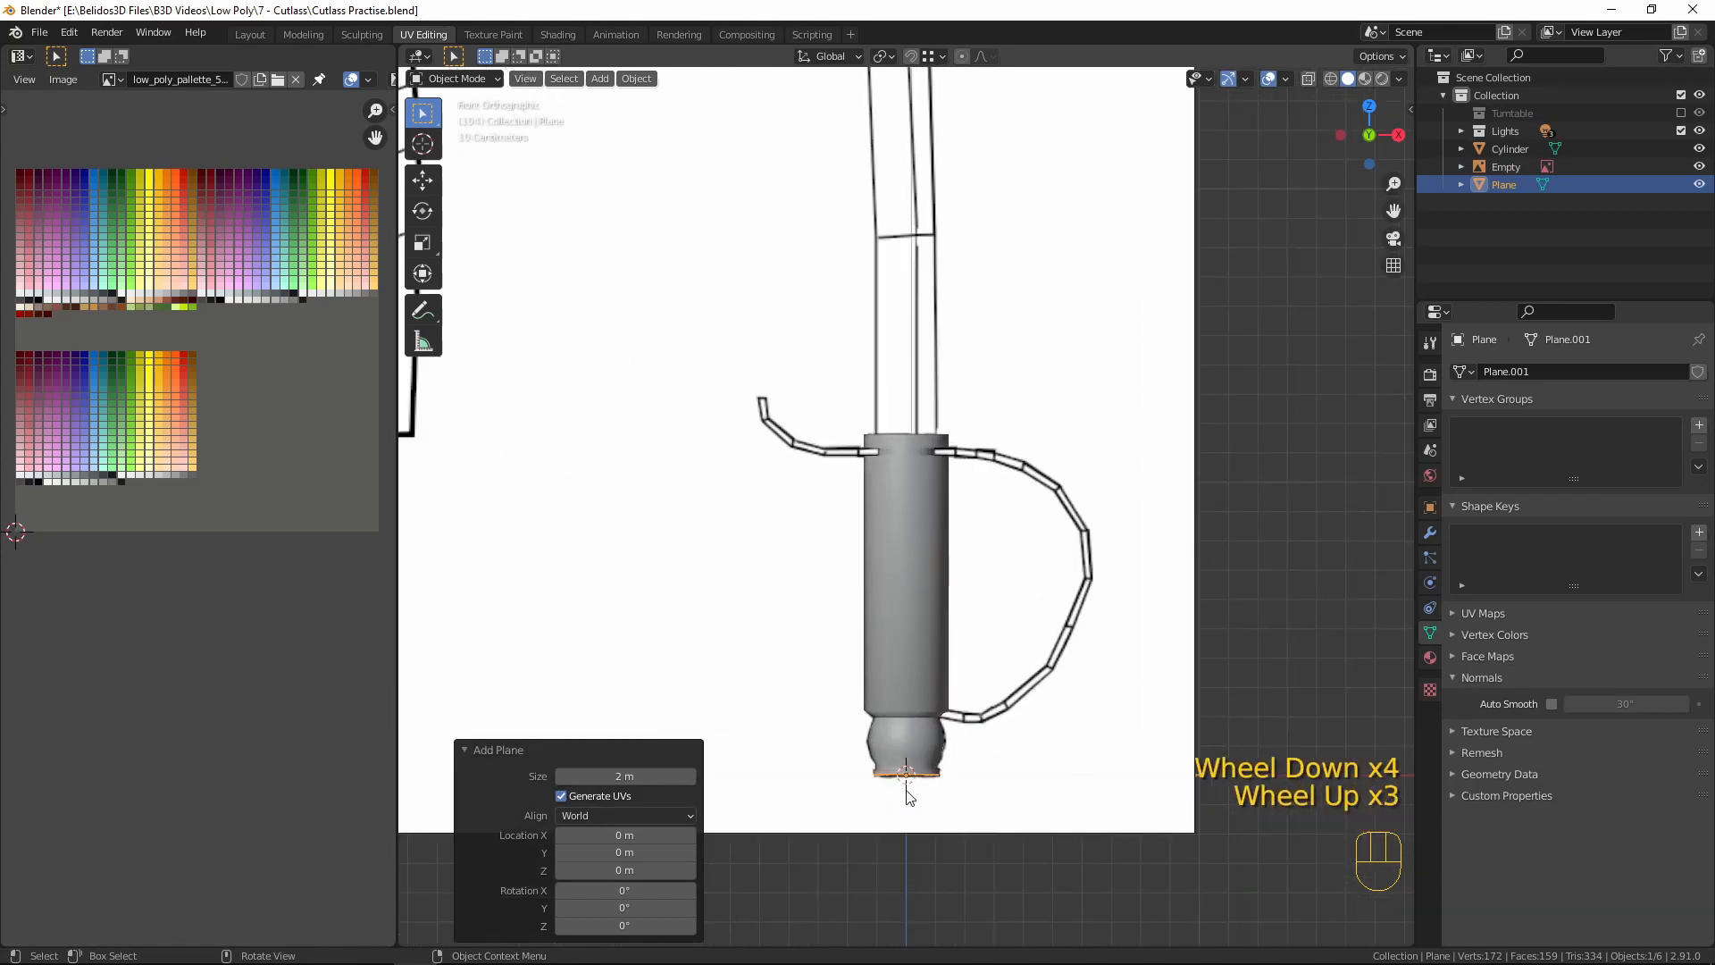
pyautogui.scroll(-1, 905, 797)
pyautogui.moveTo(903, 792); pyautogui.dragTo(1014, 818, button='middle')
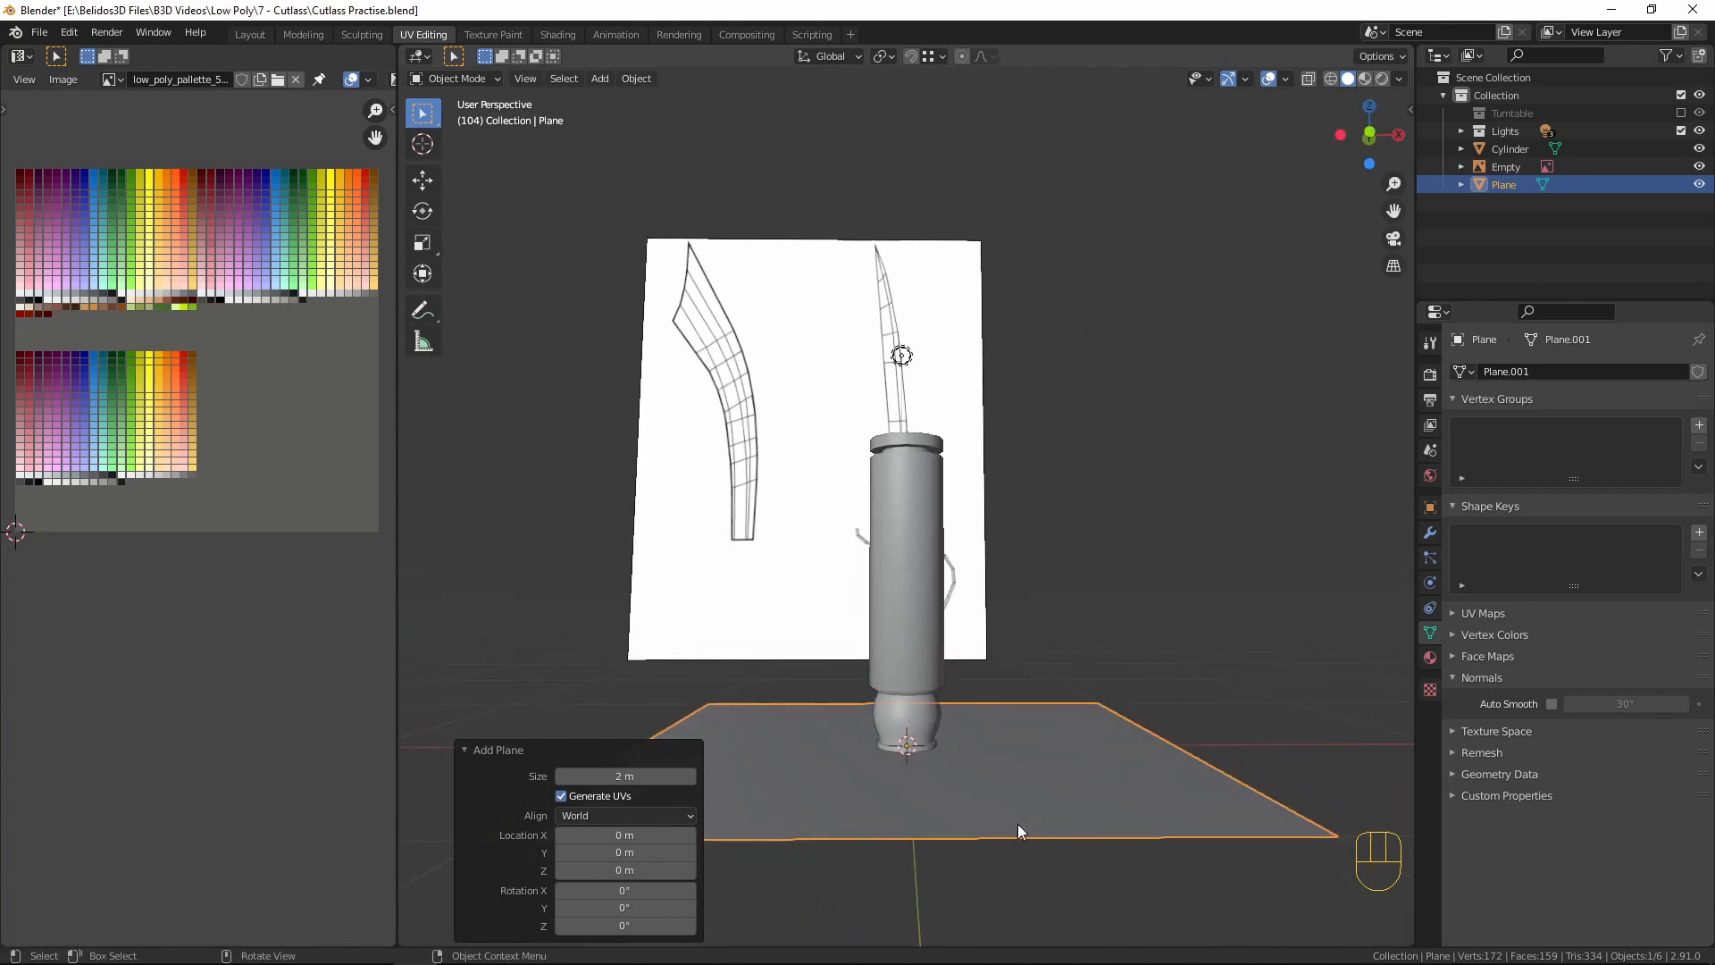
pyautogui.press('KP_1')
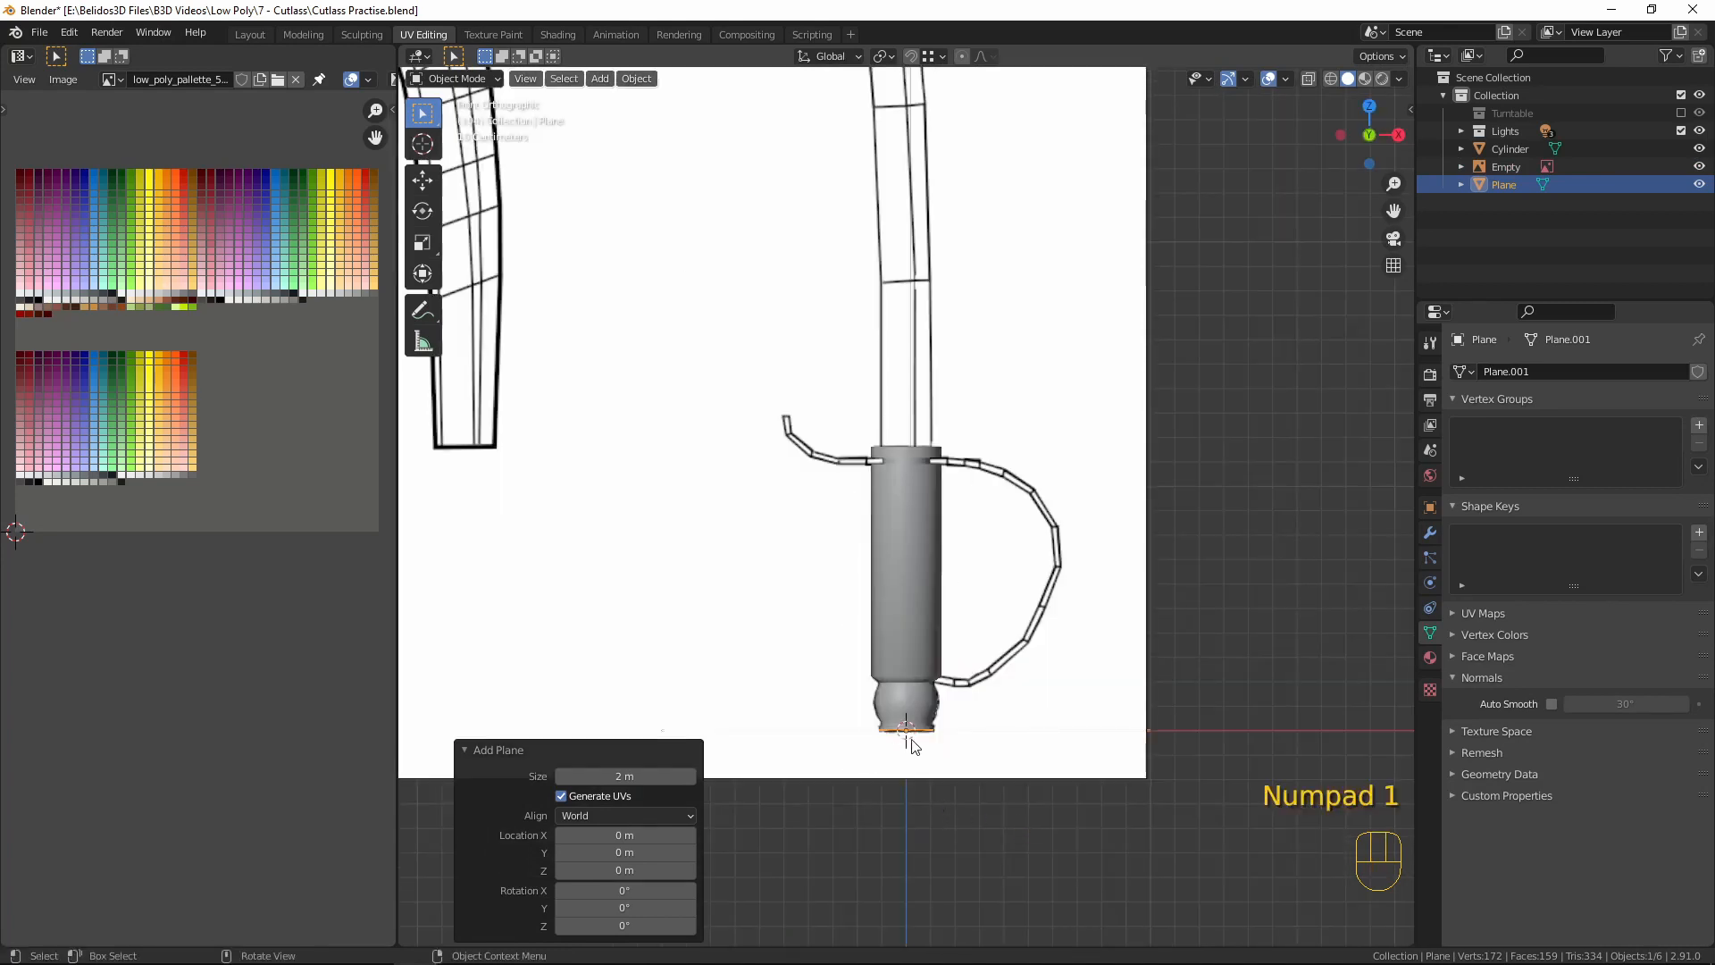
pyautogui.press('g')
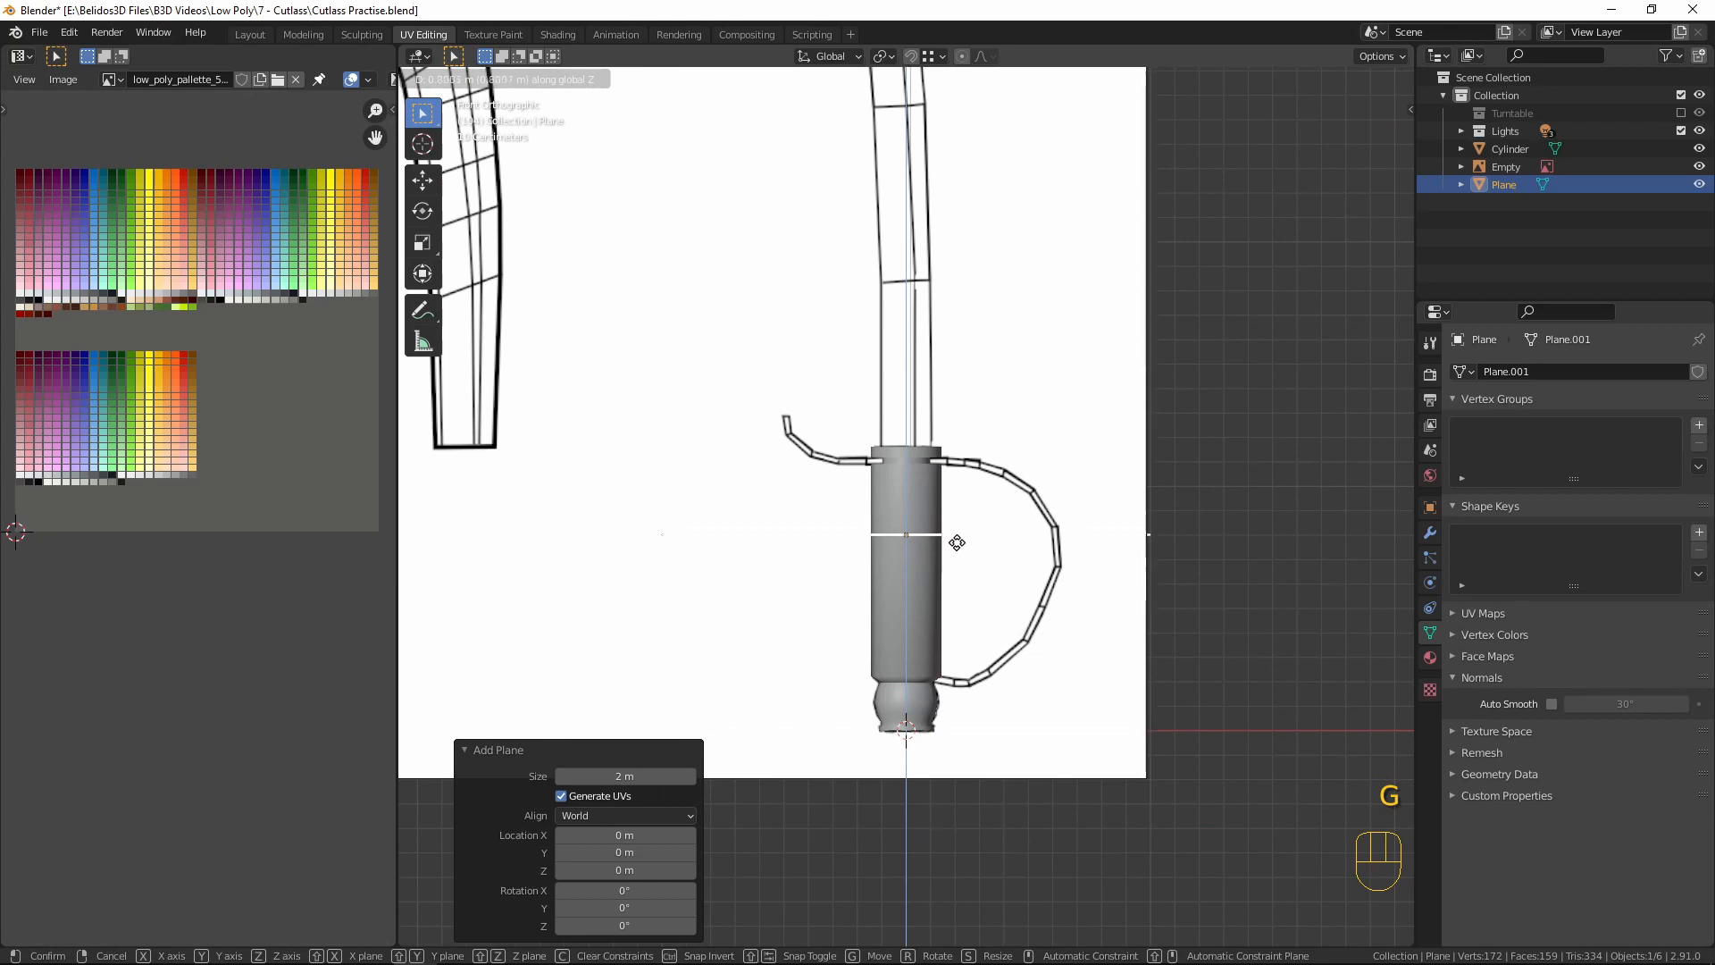
pyautogui.click(967, 469)
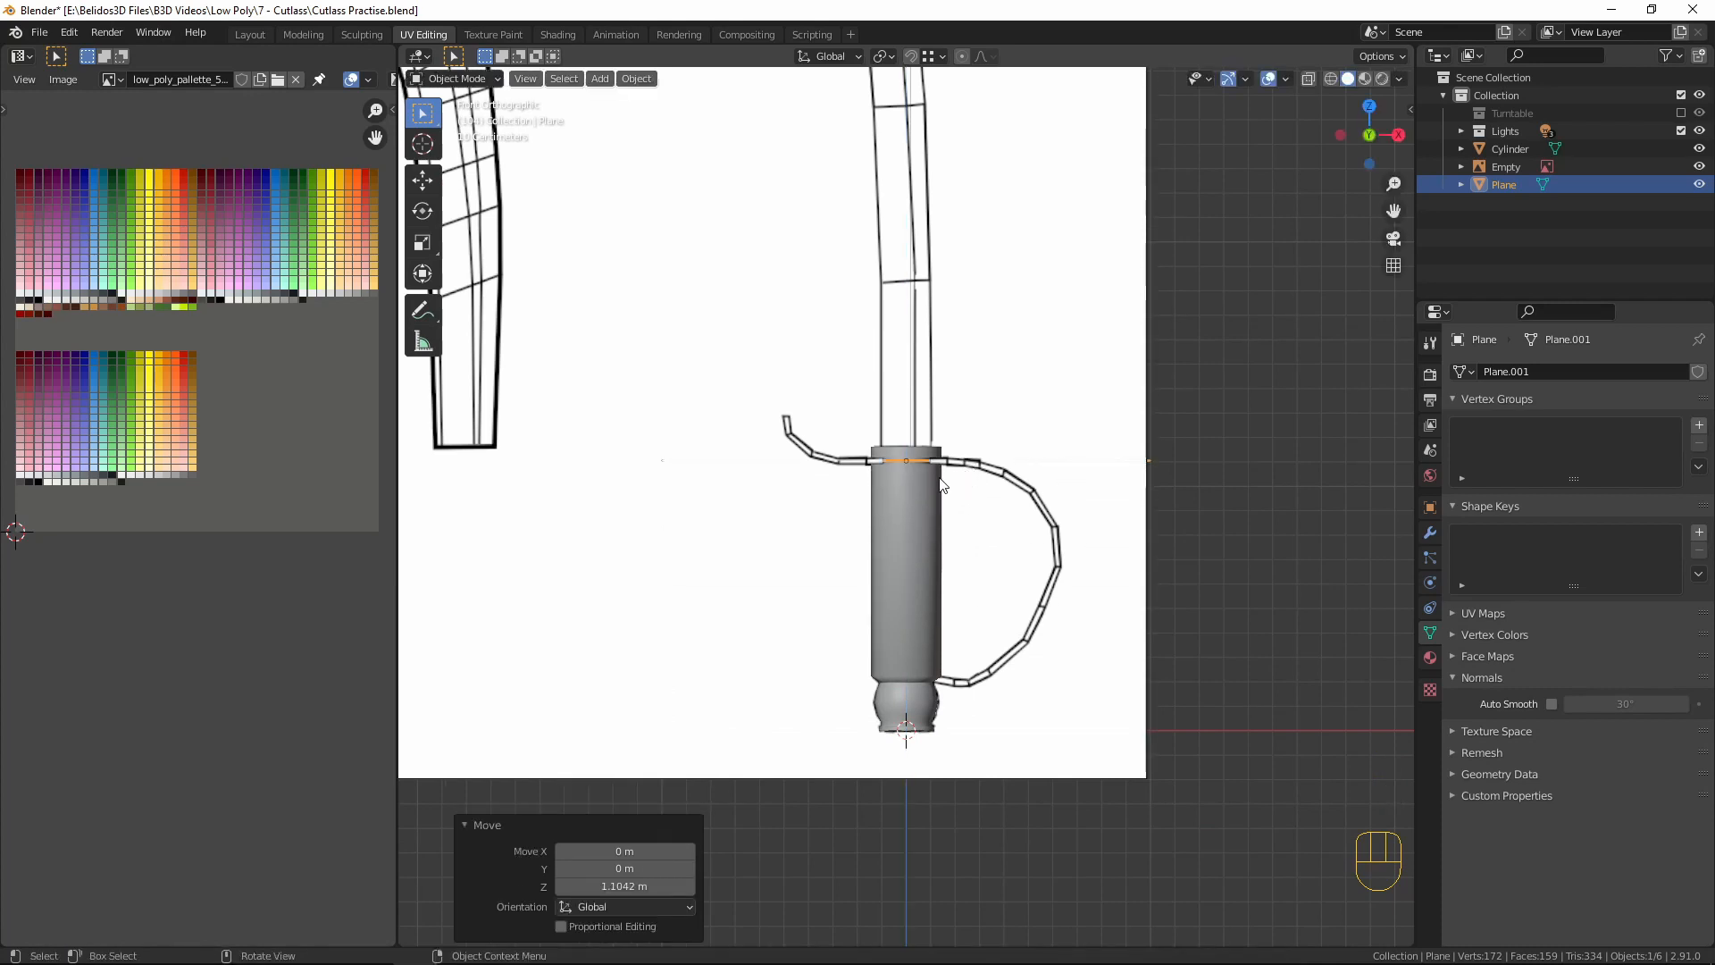
# - In wireframe view, edit the plane in vertex mode and move its -X edge inward along X by about 0.838 m to the grip's side
pyautogui.hotkey('shift', 'z')
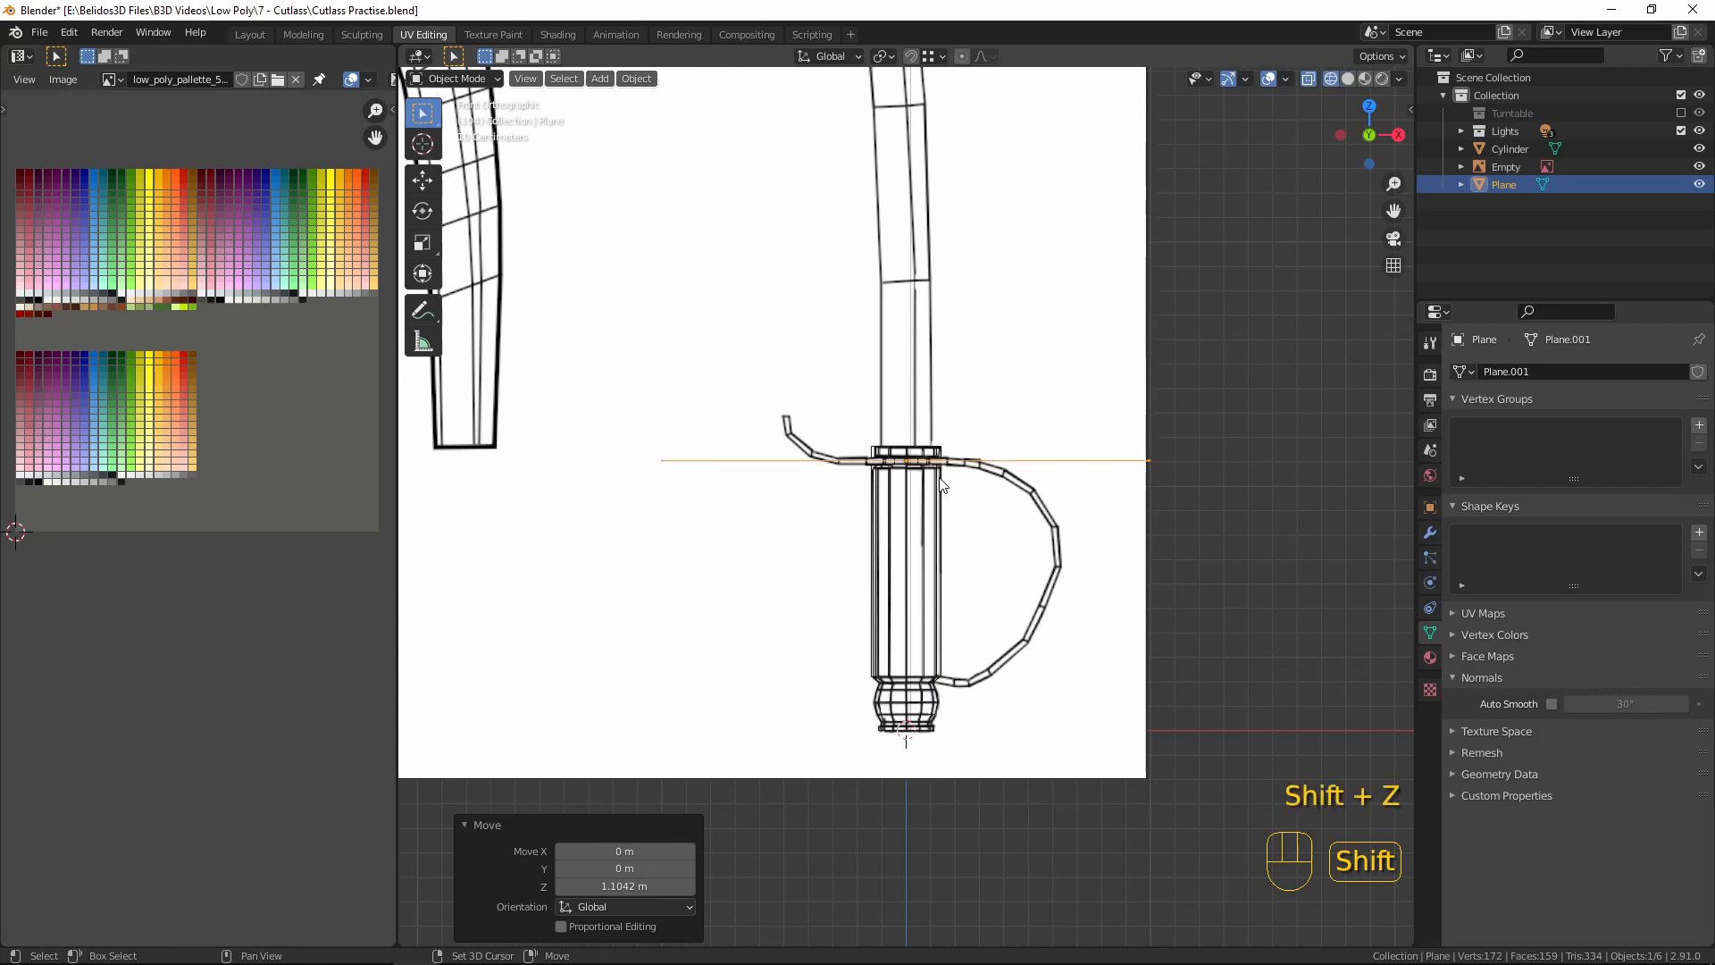
pyautogui.scroll(5, 940, 480)
pyautogui.keyDown('shift'); pyautogui.moveTo(994, 482); pyautogui.dragTo(1212, 563, button='middle'); pyautogui.keyUp('shift')
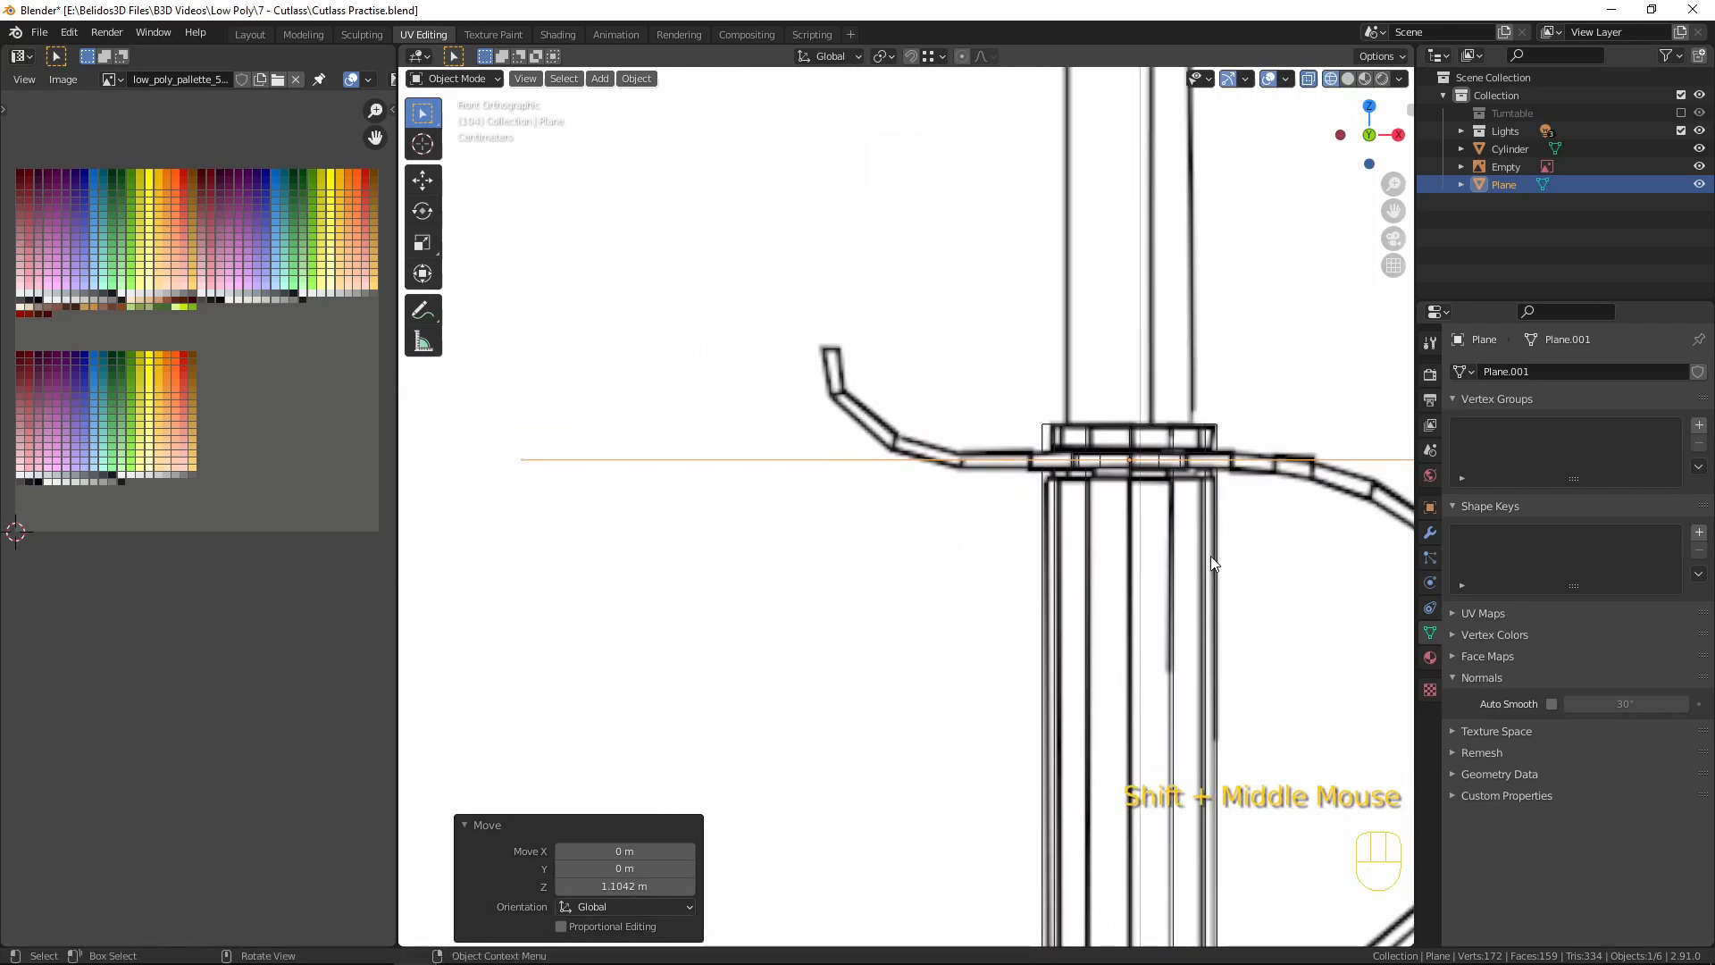
pyautogui.press('Tab')
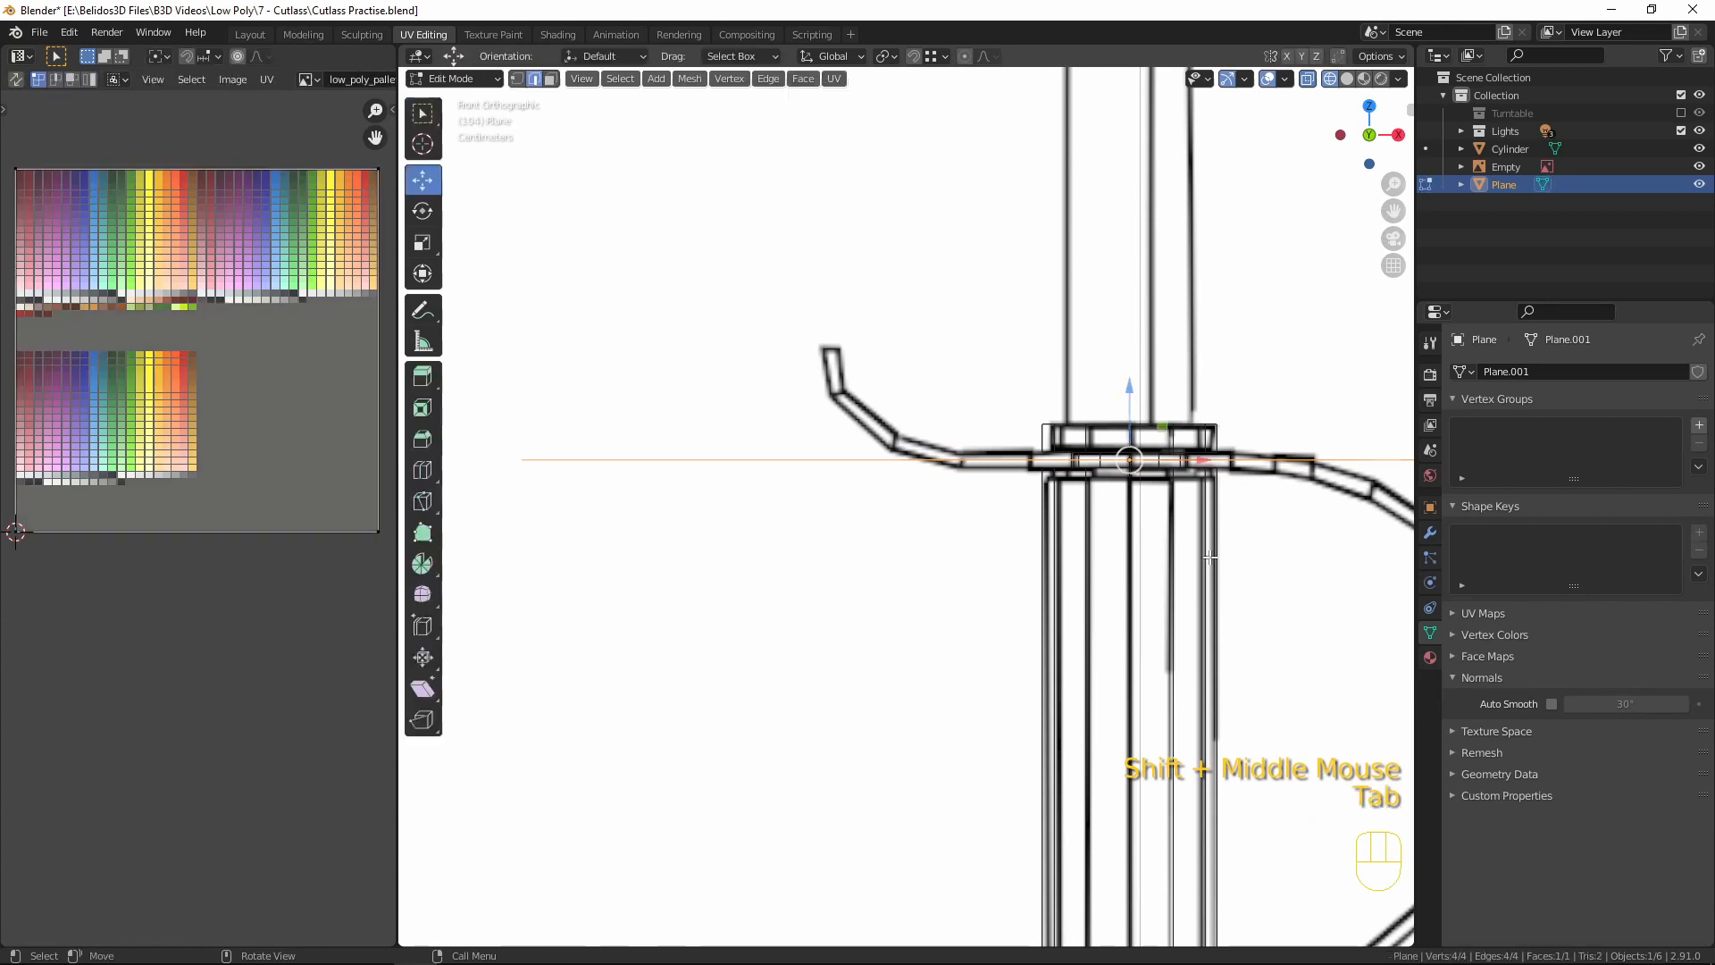
pyautogui.click(518, 80)
pyautogui.moveTo(489, 410); pyautogui.dragTo(587, 565)
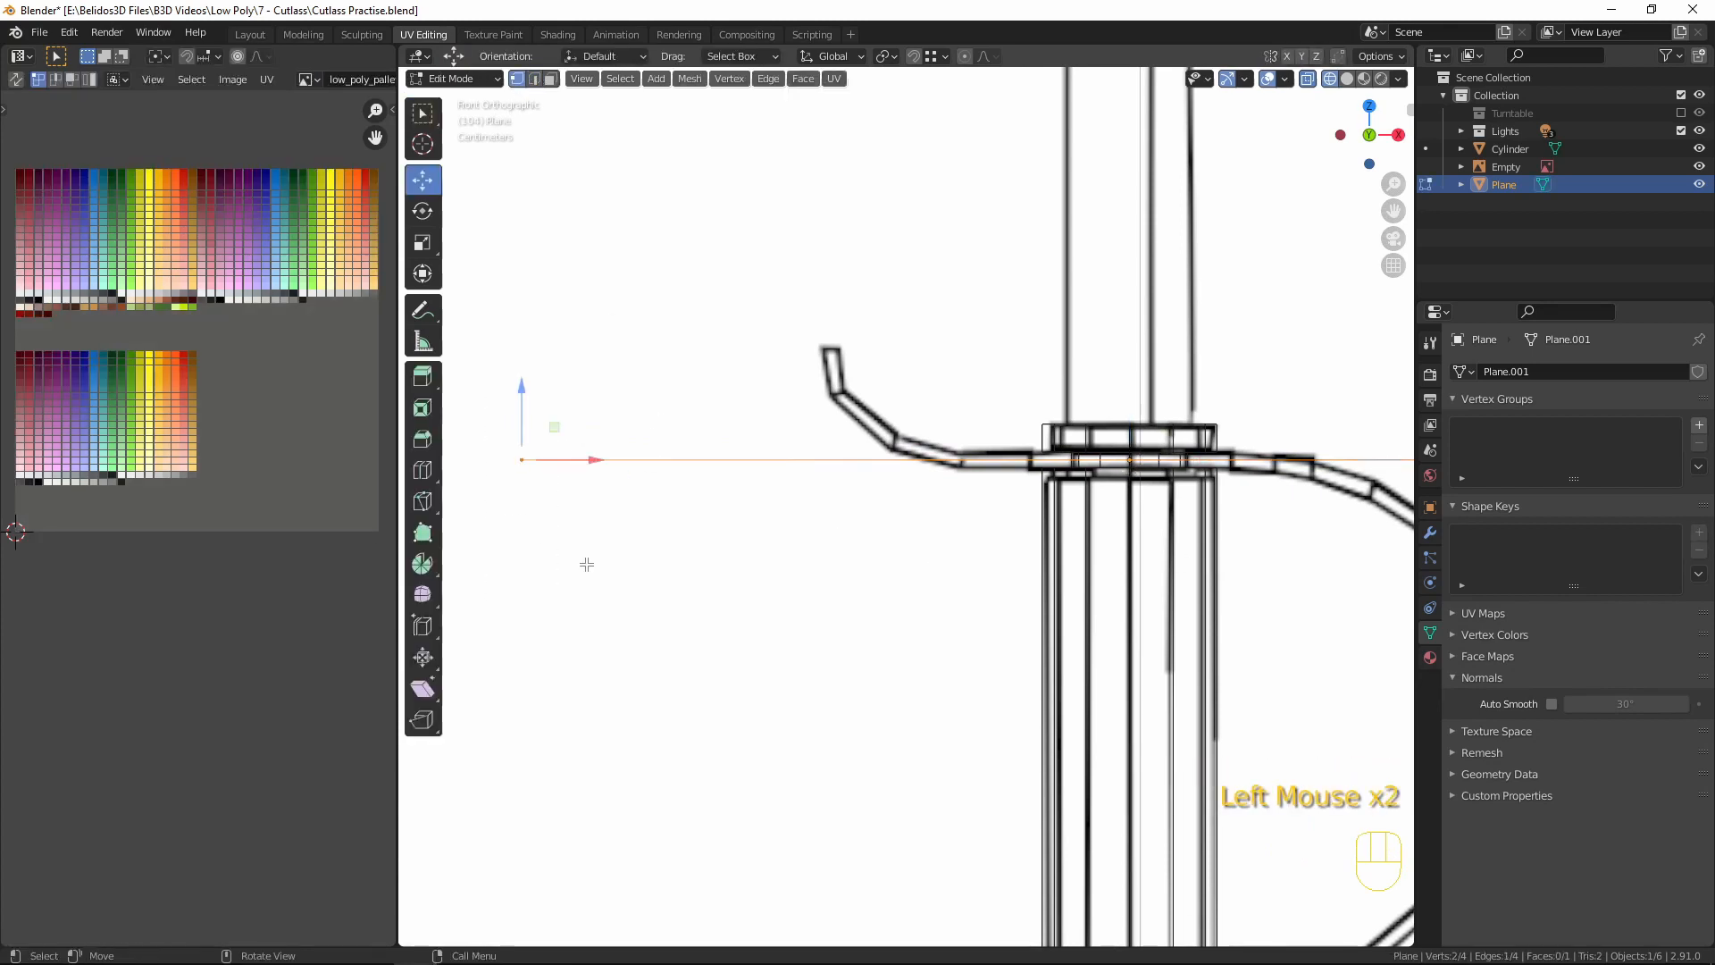
pyautogui.moveTo(592, 460); pyautogui.dragTo(894, 475)
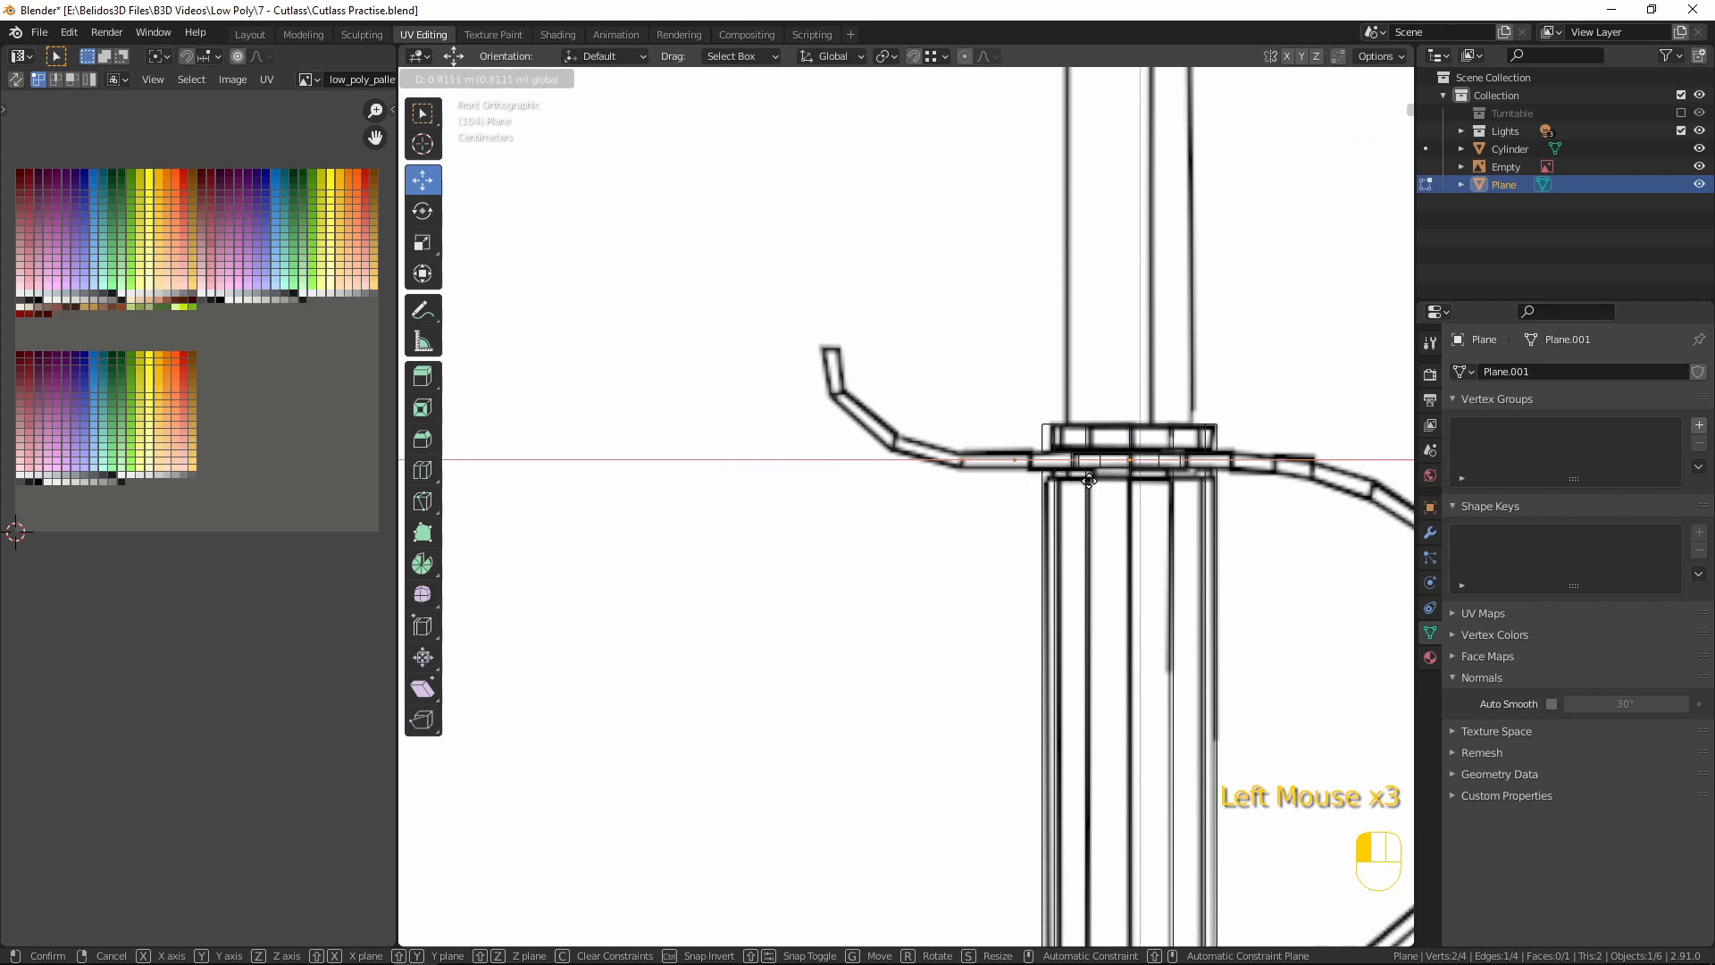
pyautogui.moveTo(1089, 480); pyautogui.dragTo(1104, 482)
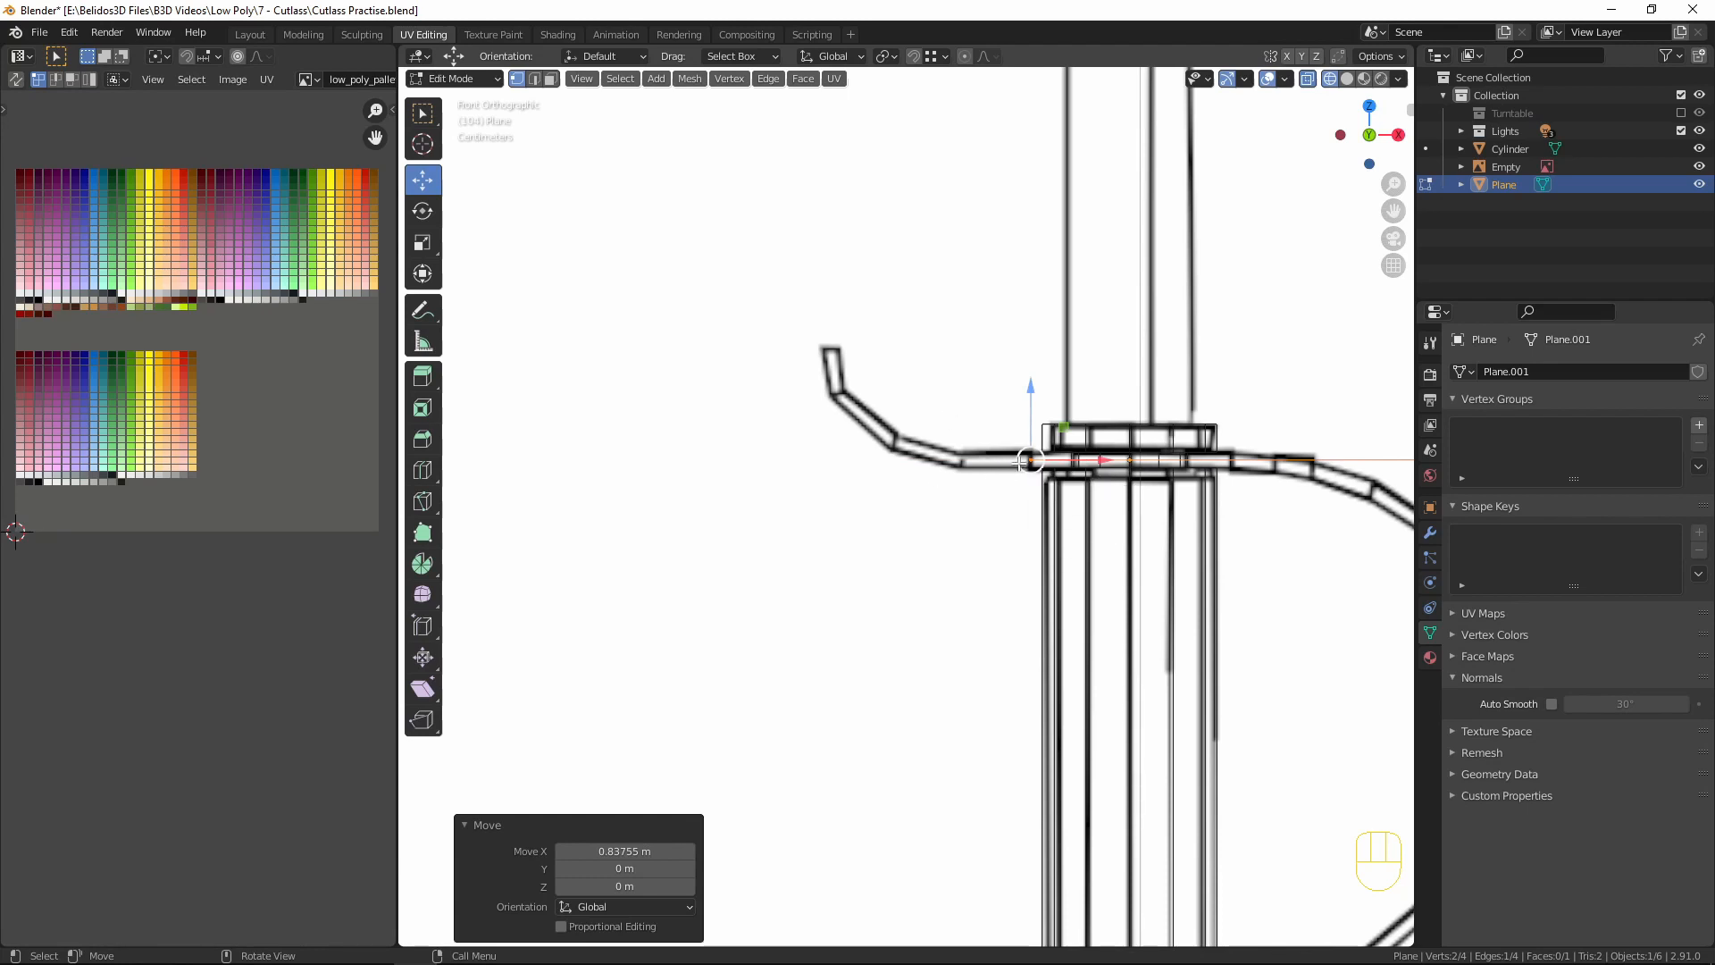
# - Extrude that edge in four segments along the reference's upturned quillon, ending at its tip
pyautogui.press('ctrl')
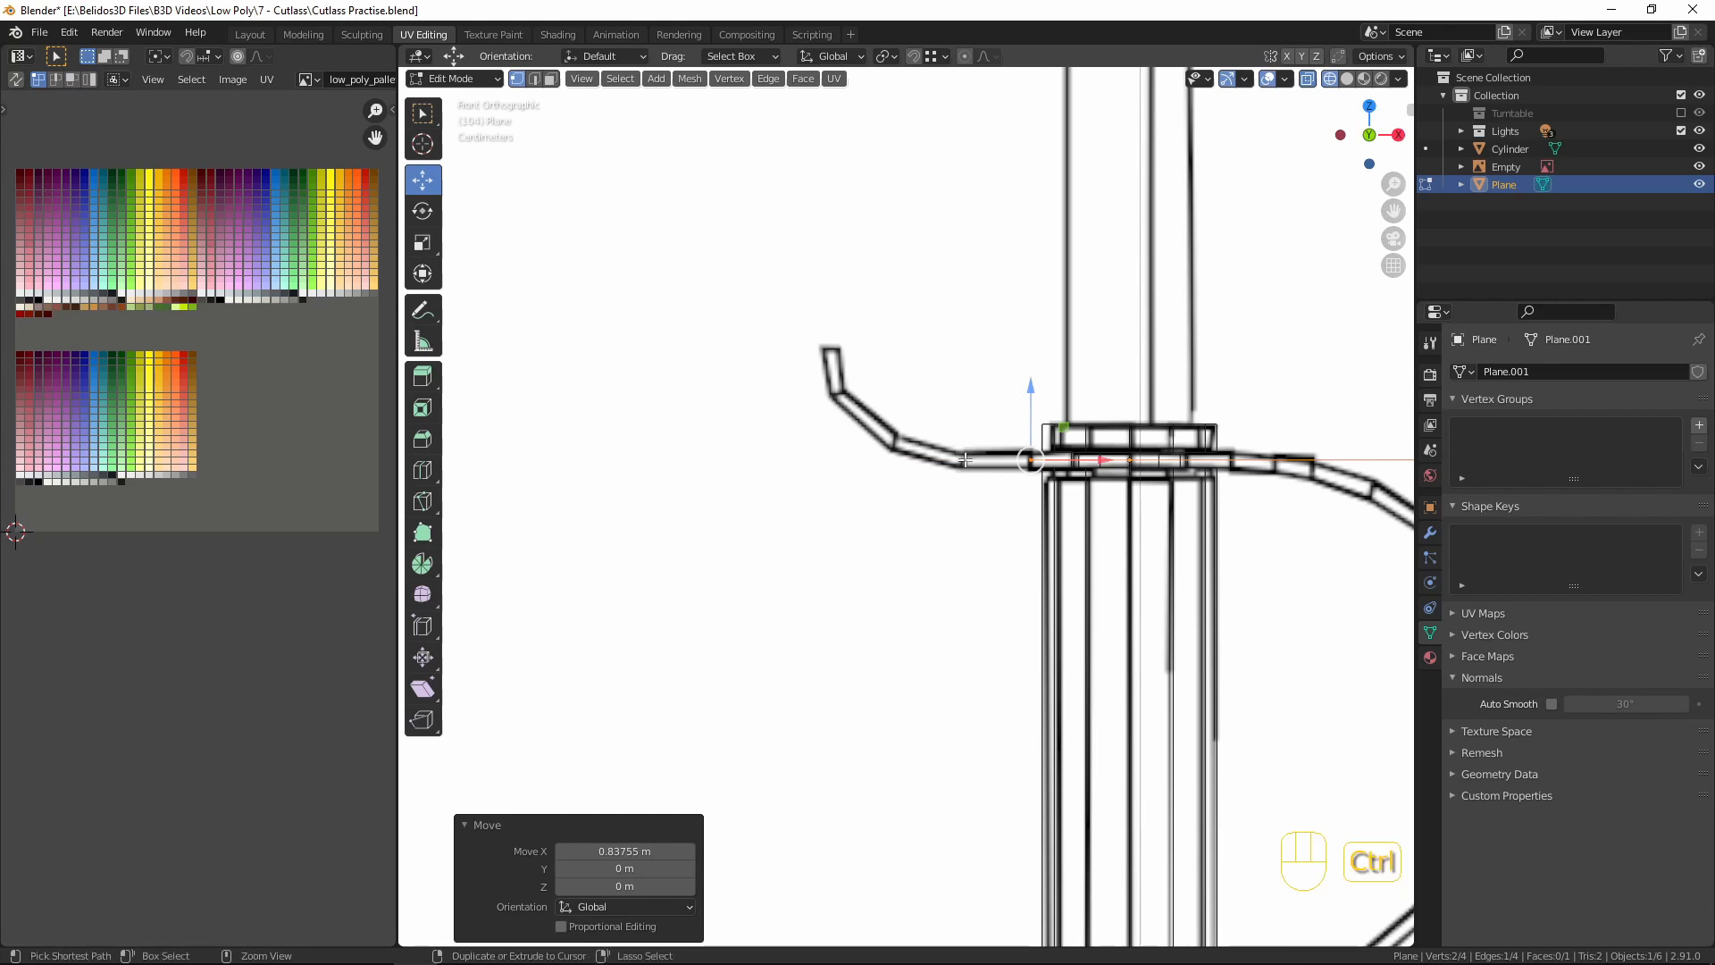
pyautogui.keyDown('ctrl'); pyautogui.rightClick(962, 459); pyautogui.keyUp('ctrl')
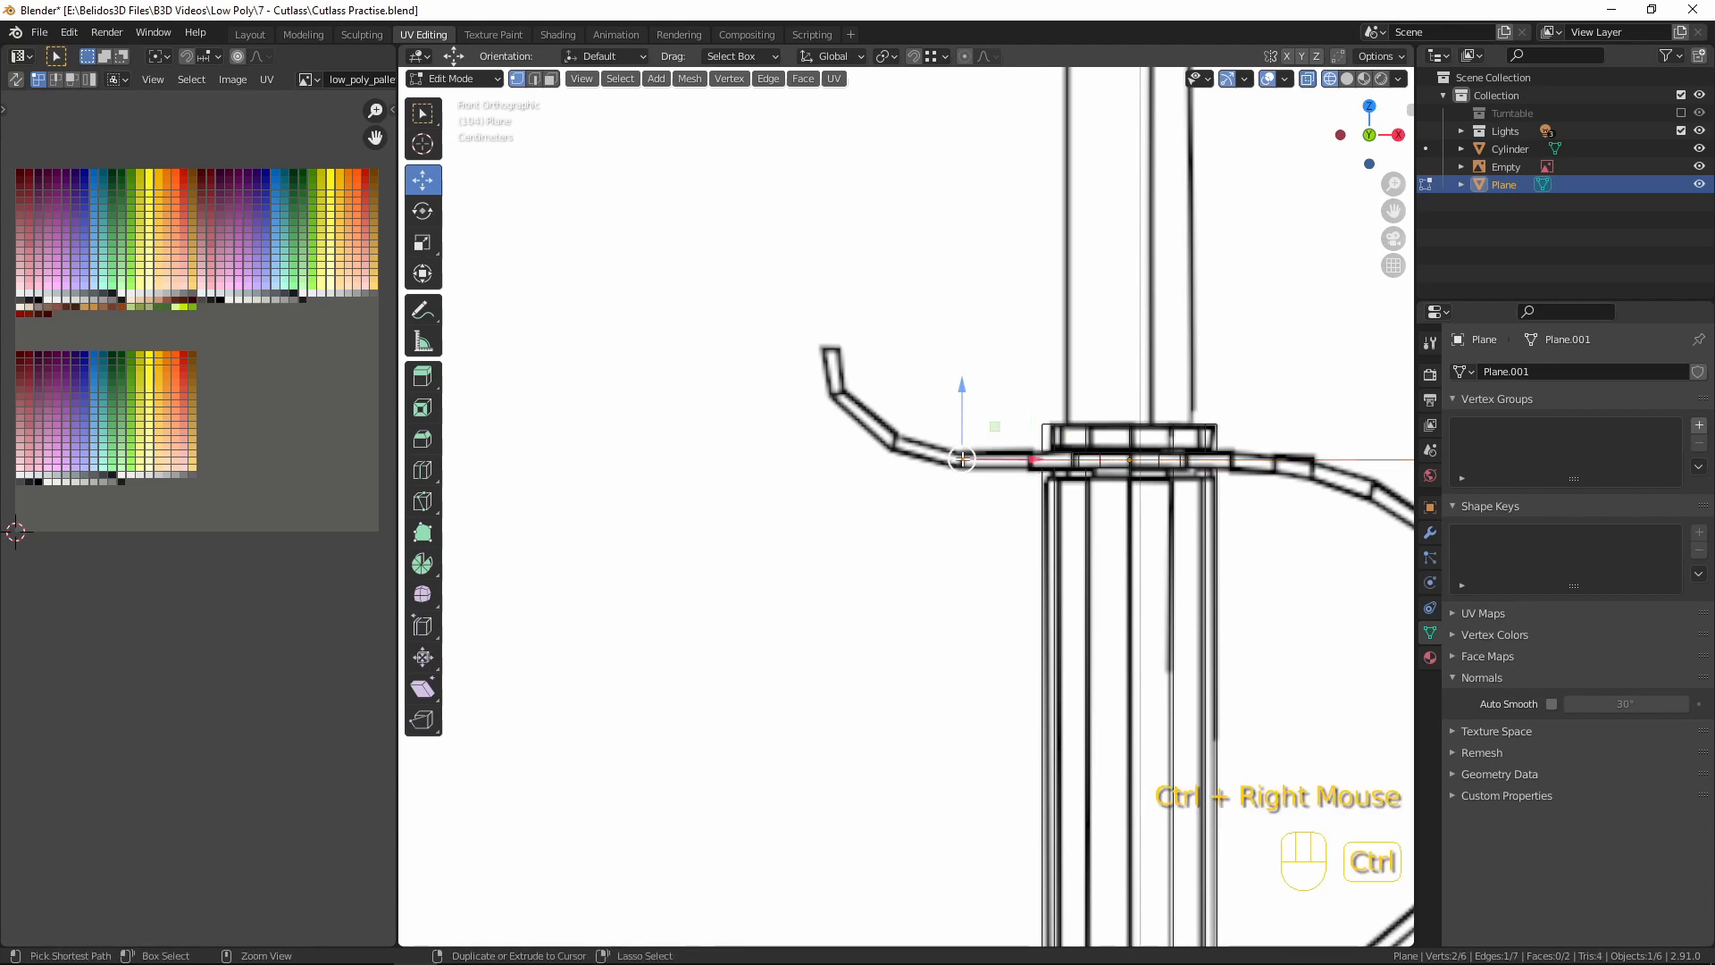
pyautogui.moveTo(1059, 461); pyautogui.dragTo(1025, 597, button='middle')
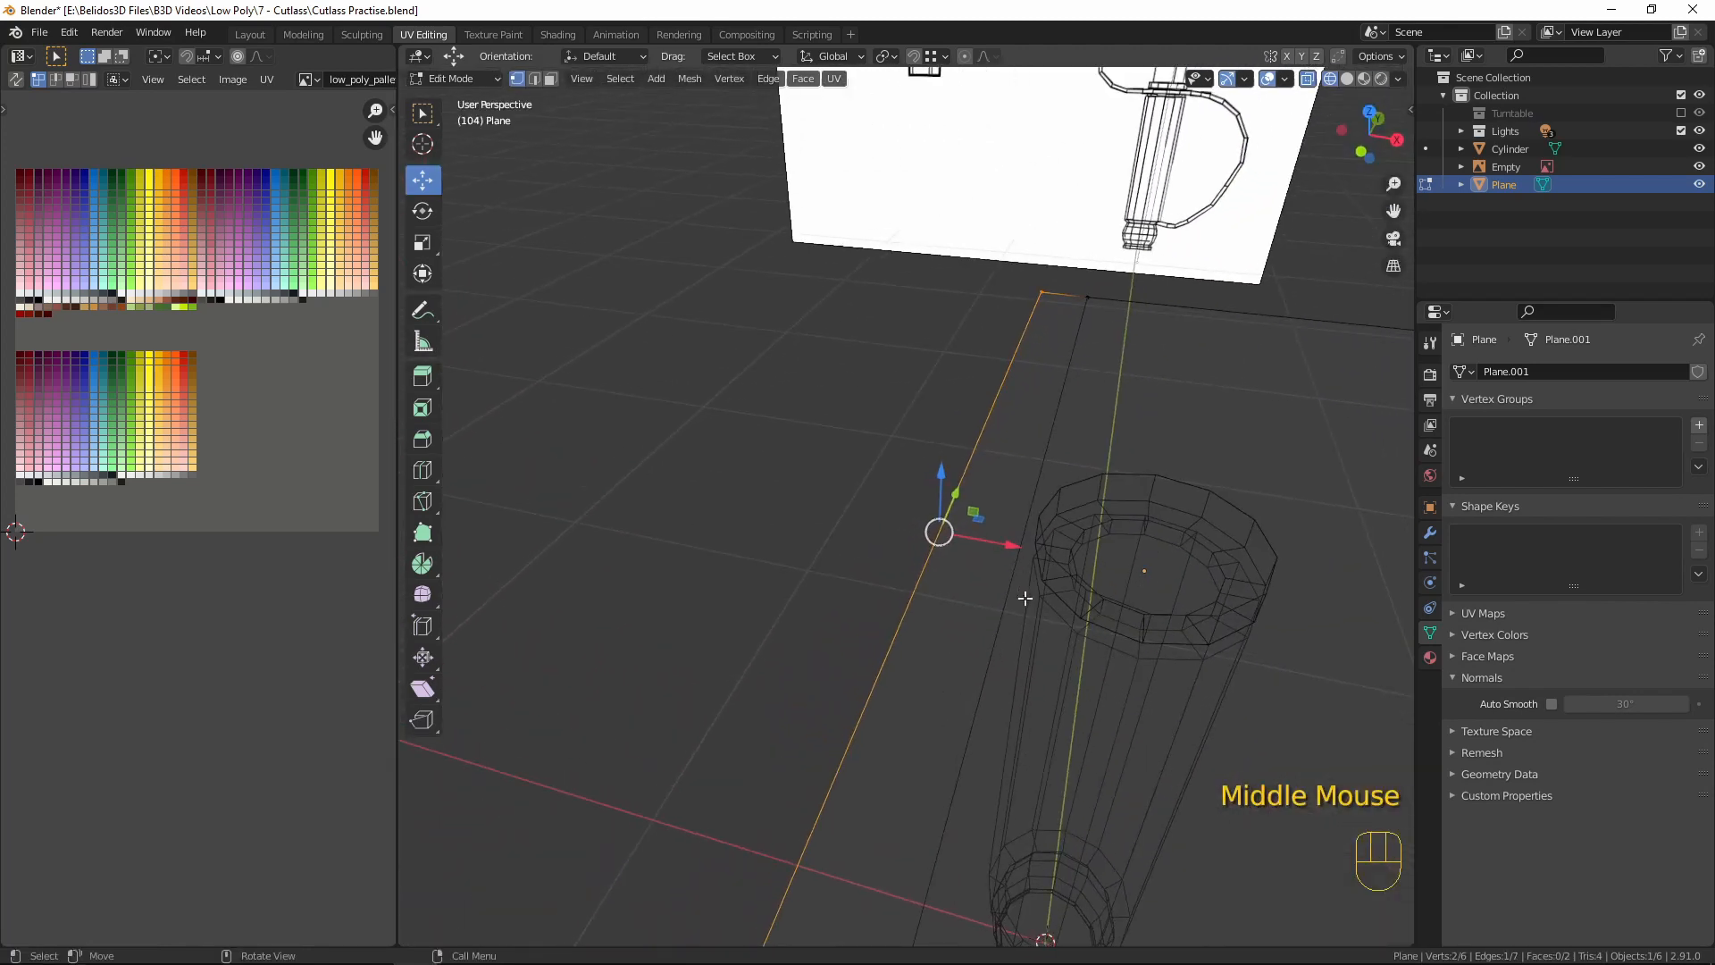
pyautogui.press('KP_1')
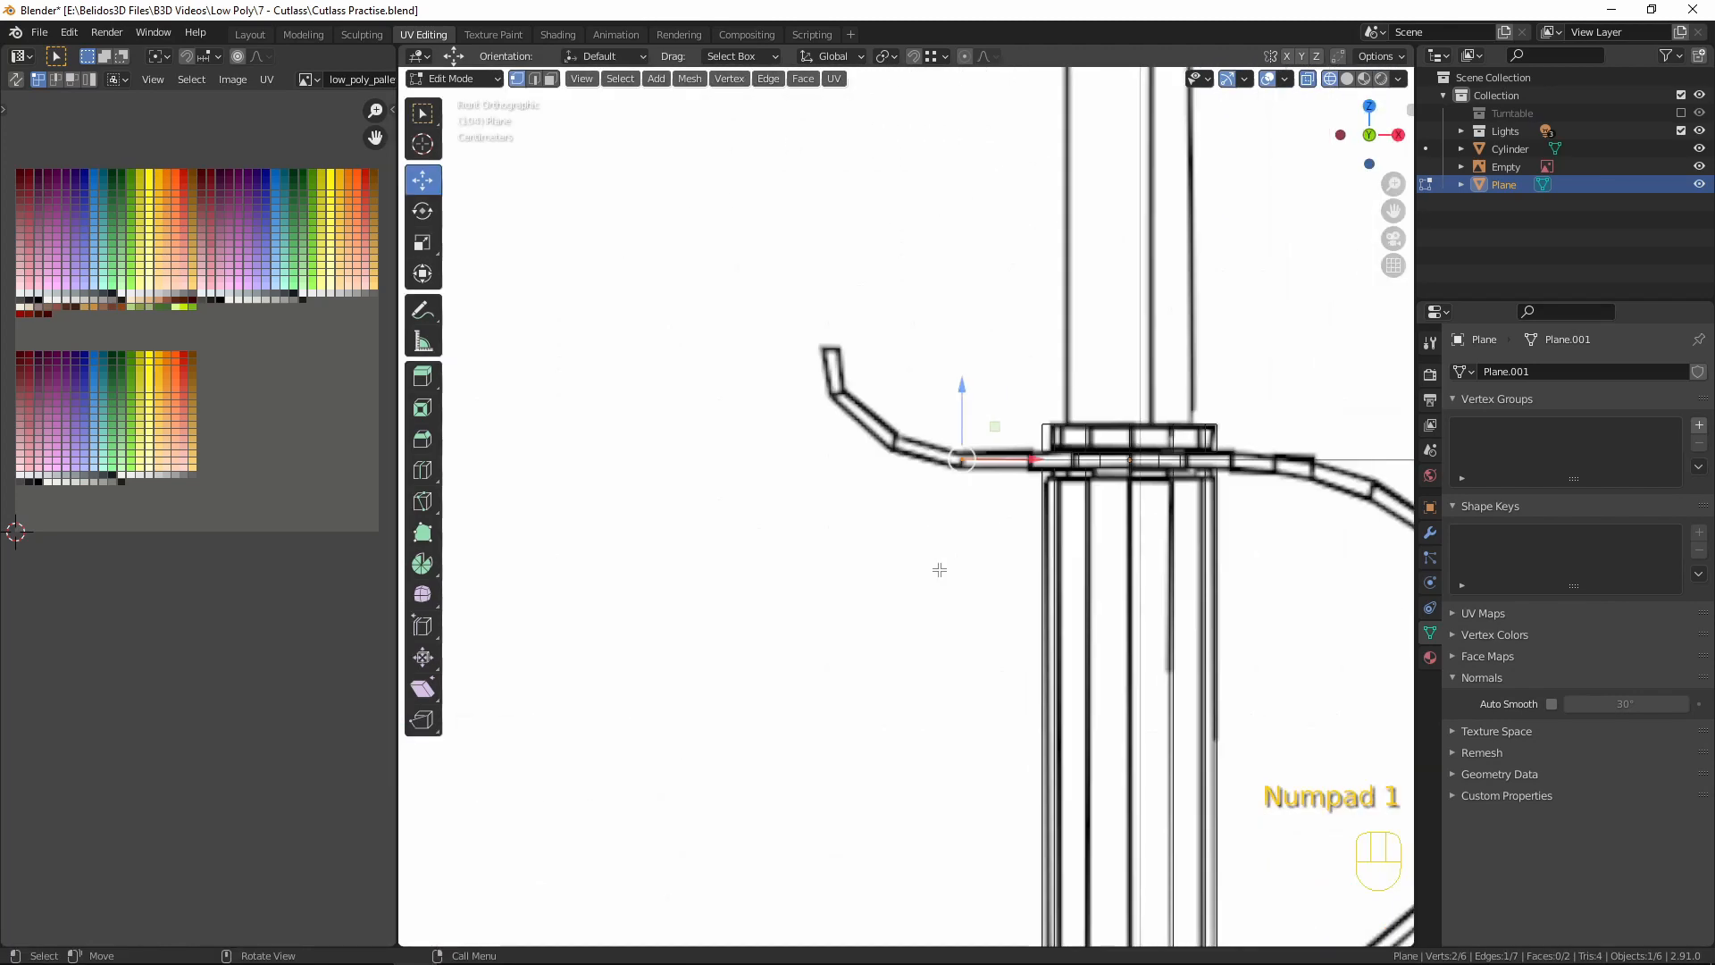
pyautogui.keyDown('ctrl'); pyautogui.rightClick(893, 437); pyautogui.keyUp('ctrl')
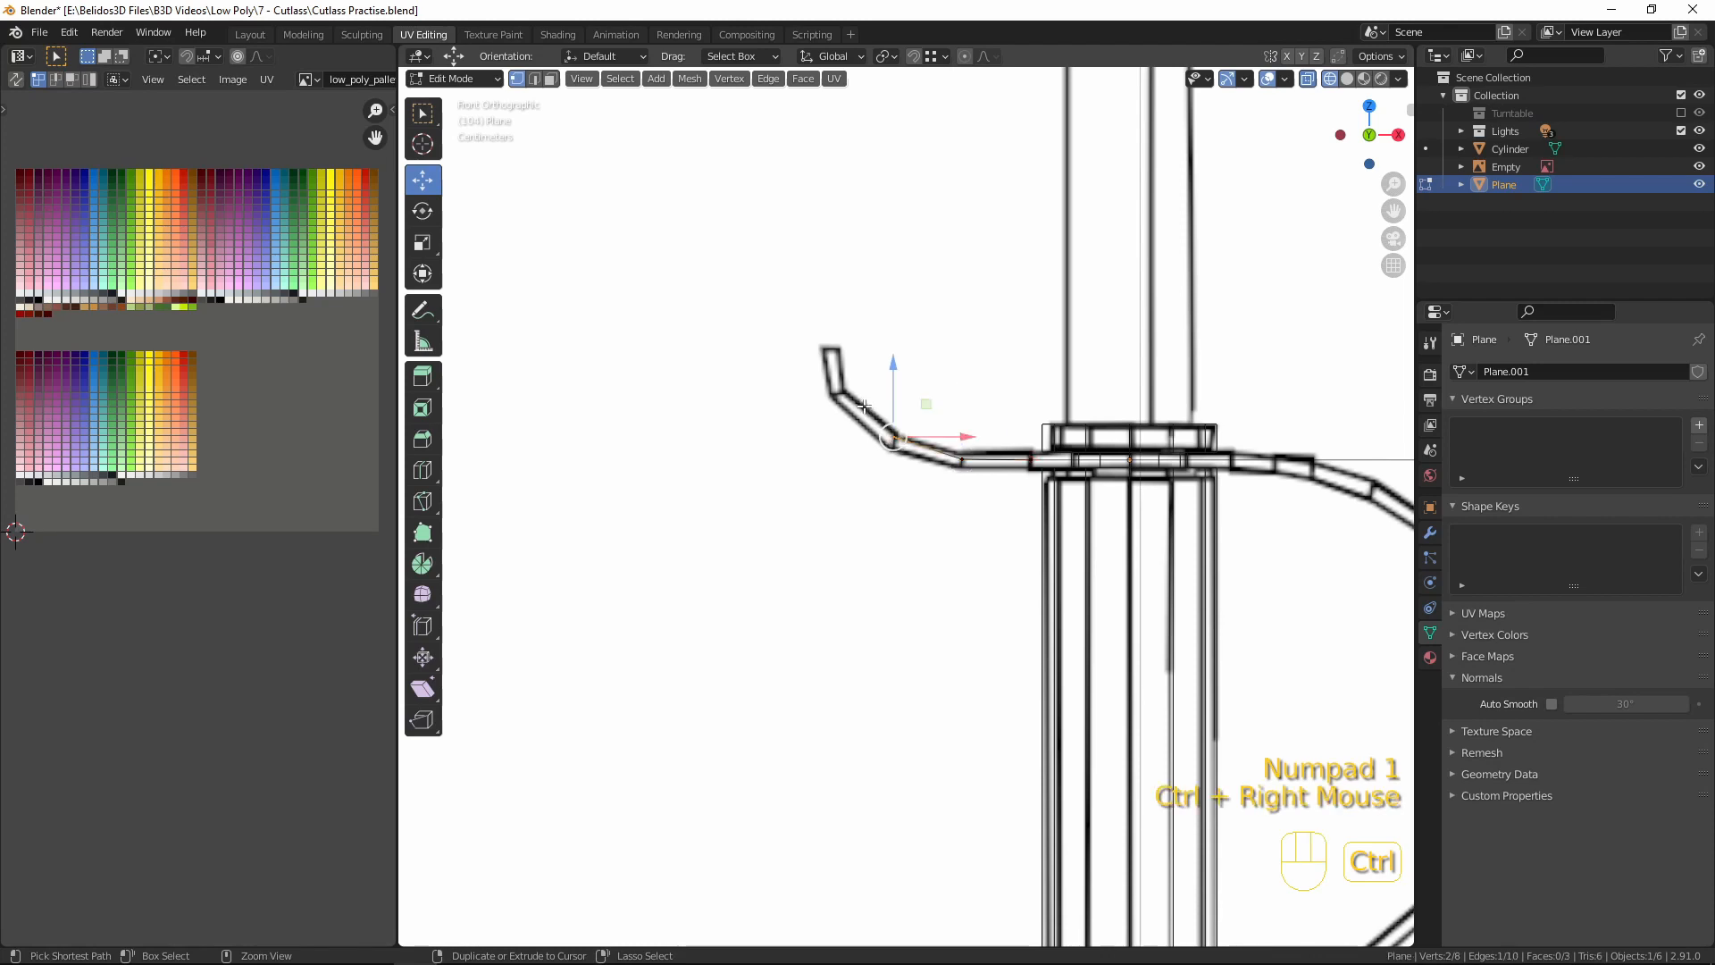
pyautogui.keyDown('ctrl'); pyautogui.rightClick(833, 392); pyautogui.keyUp('ctrl')
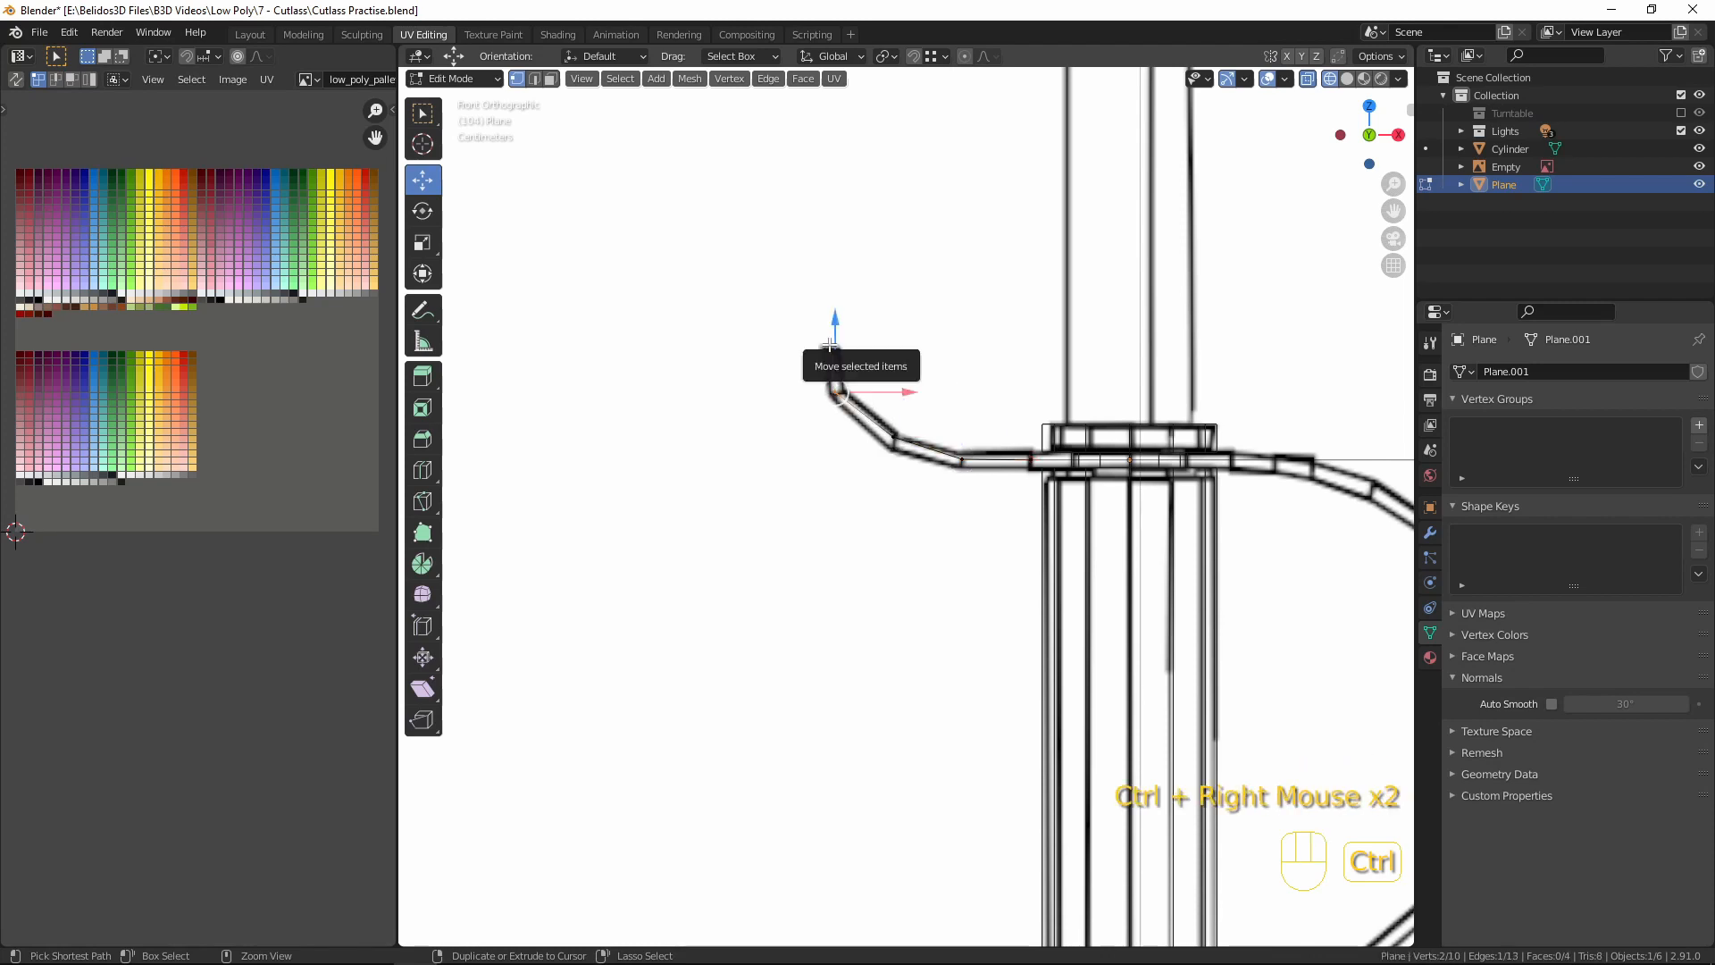
pyautogui.keyDown('ctrl'); pyautogui.rightClick(831, 350); pyautogui.keyUp('ctrl')
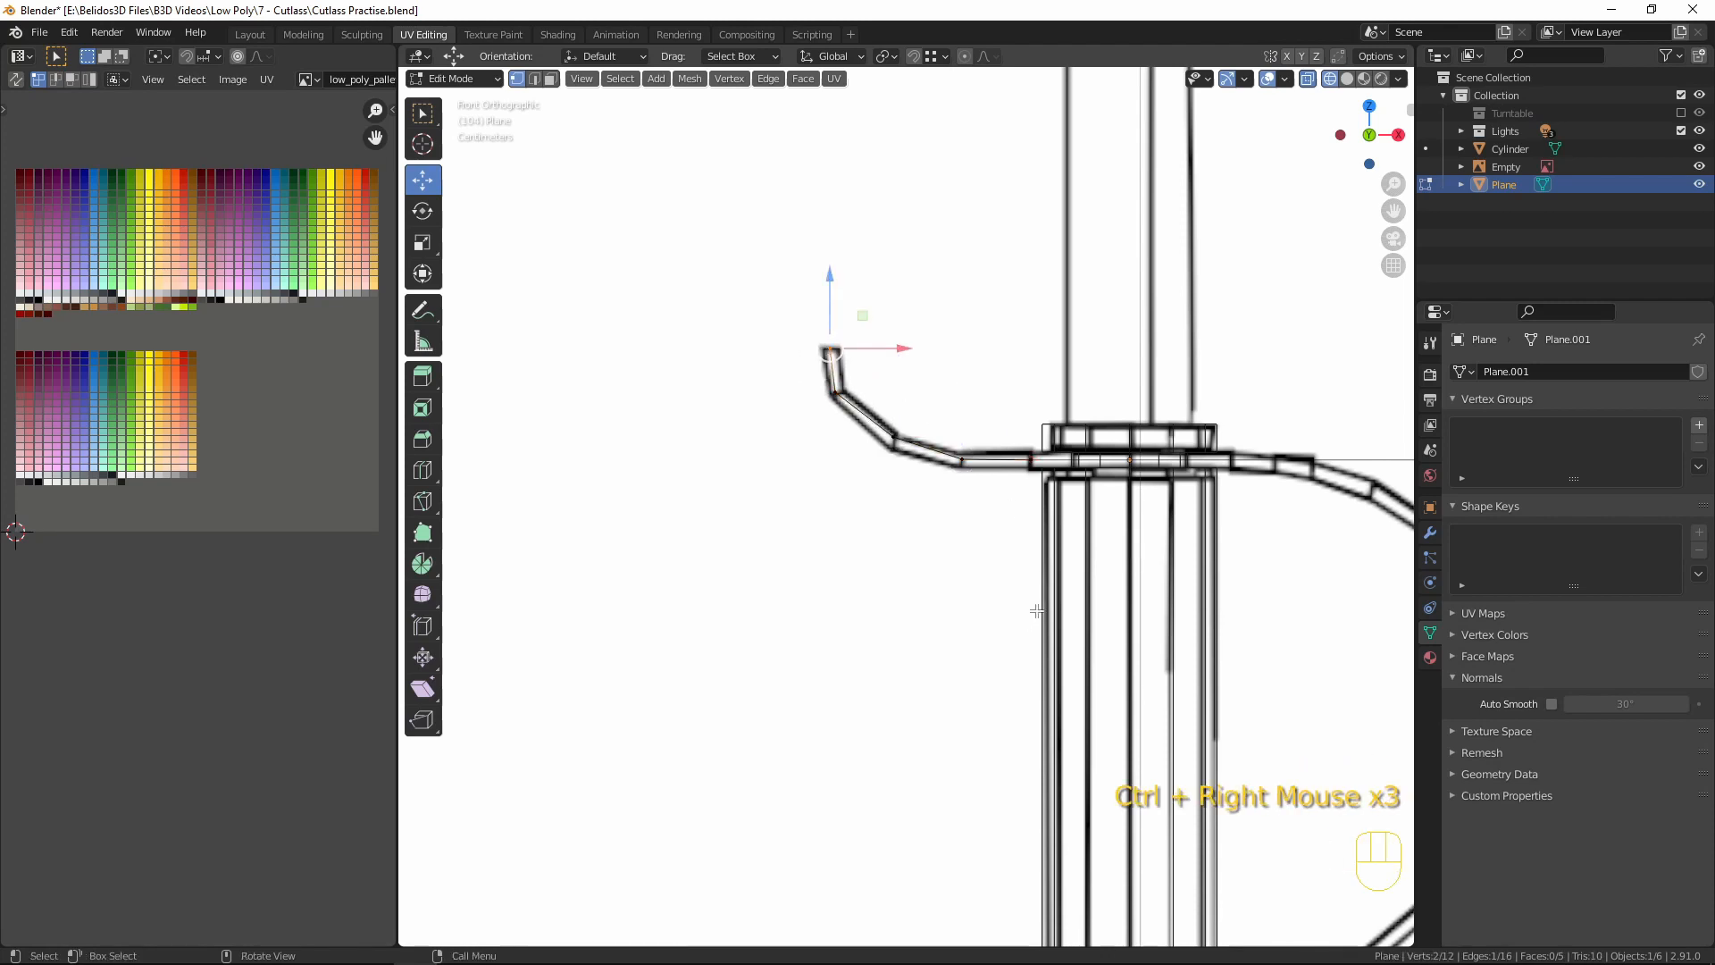
# - Select the plane's +X edge and move it along X by about -0.834 m to the other side of the grip
pyautogui.scroll(-3, 1036, 611)
pyautogui.moveTo(1036, 611); pyautogui.dragTo(567, 605, button='middle')
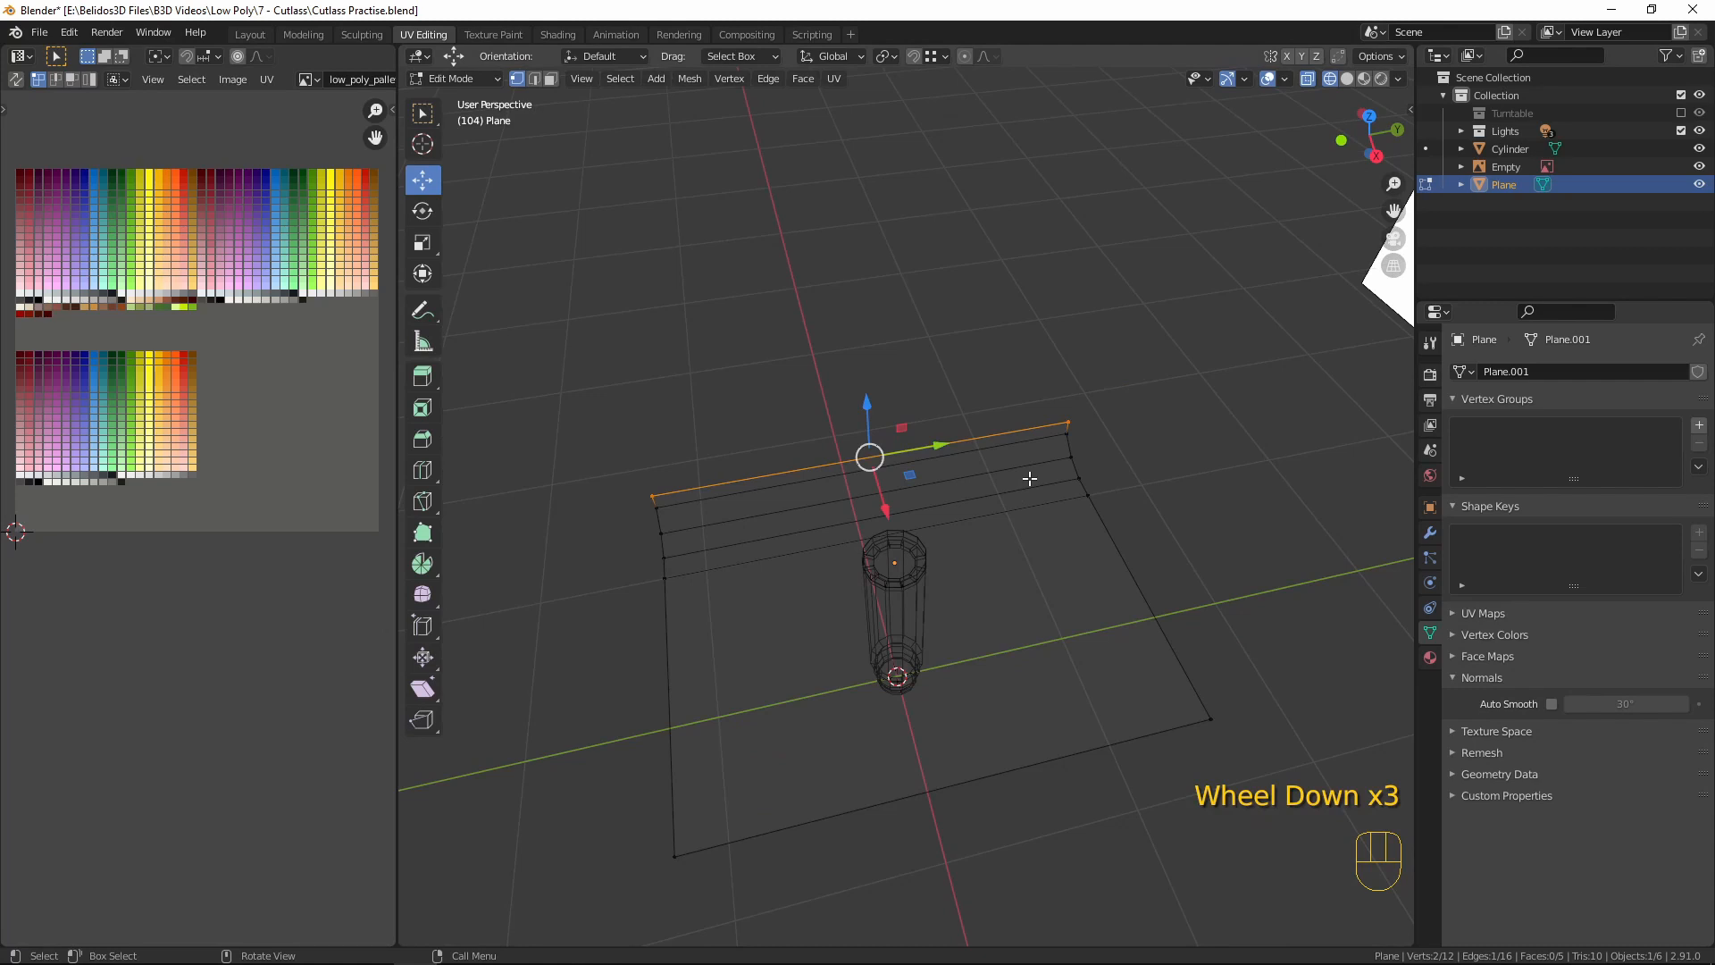
pyautogui.press('KP_1')
pyautogui.scroll(3, 1214, 592)
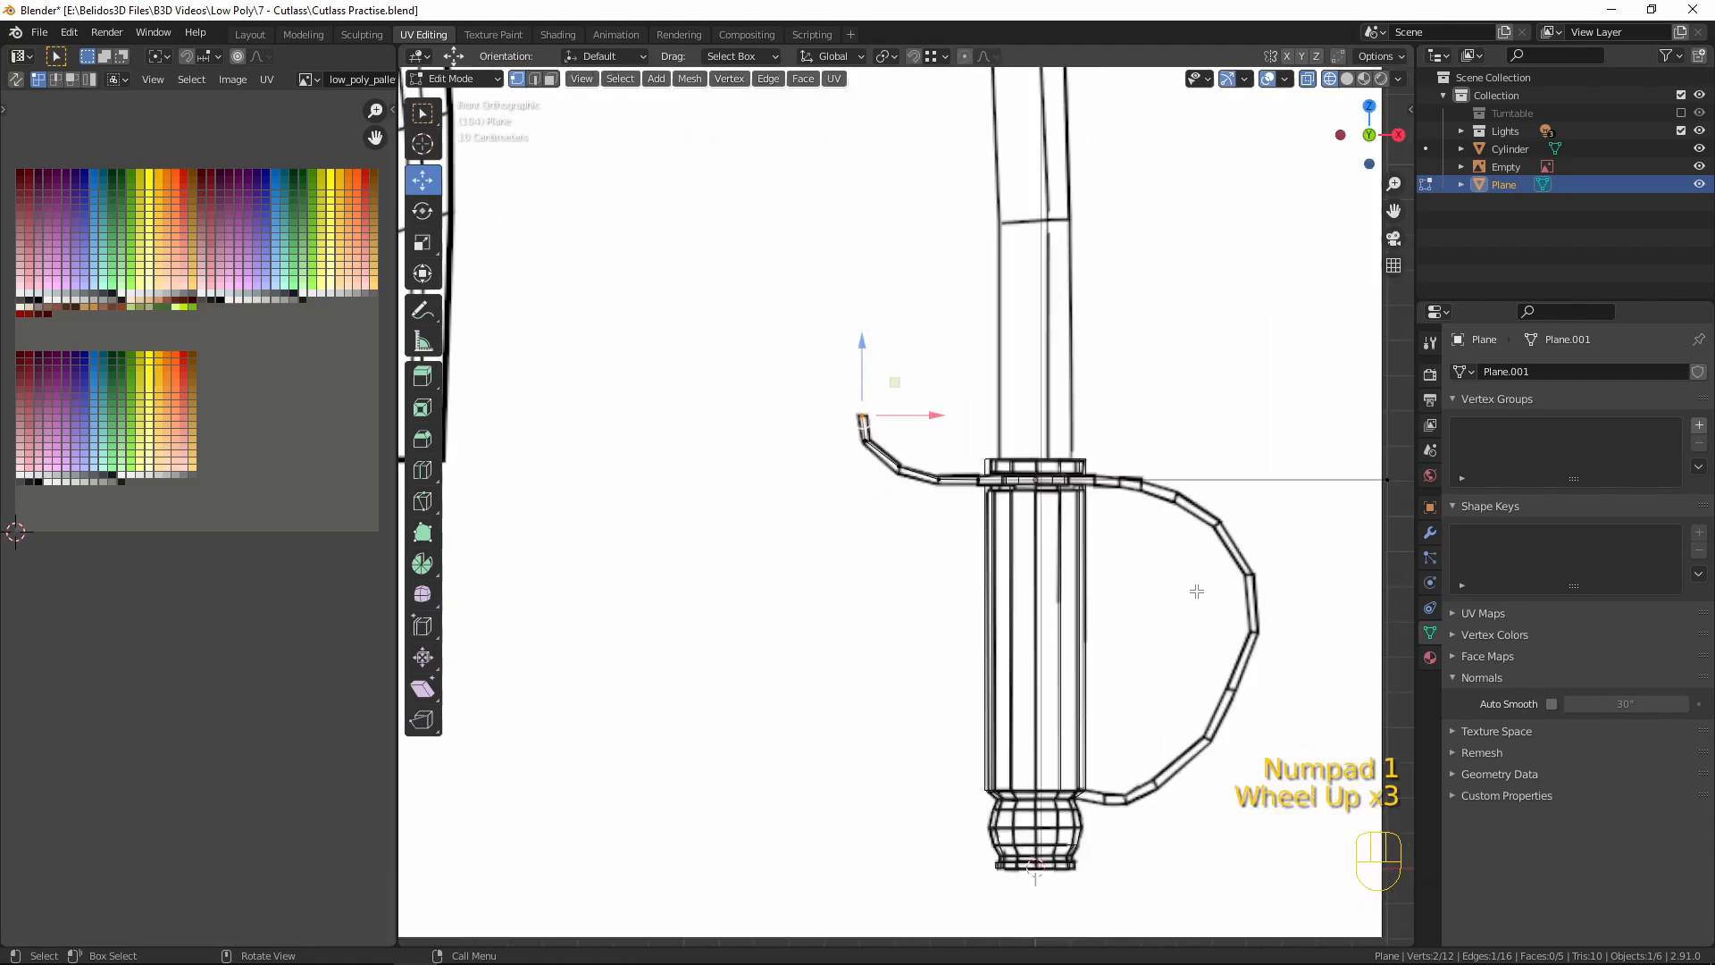
pyautogui.keyDown('shift'); pyautogui.moveTo(1214, 592); pyautogui.dragTo(911, 625, button='middle'); pyautogui.keyUp('shift')
pyautogui.scroll(2, 984, 600)
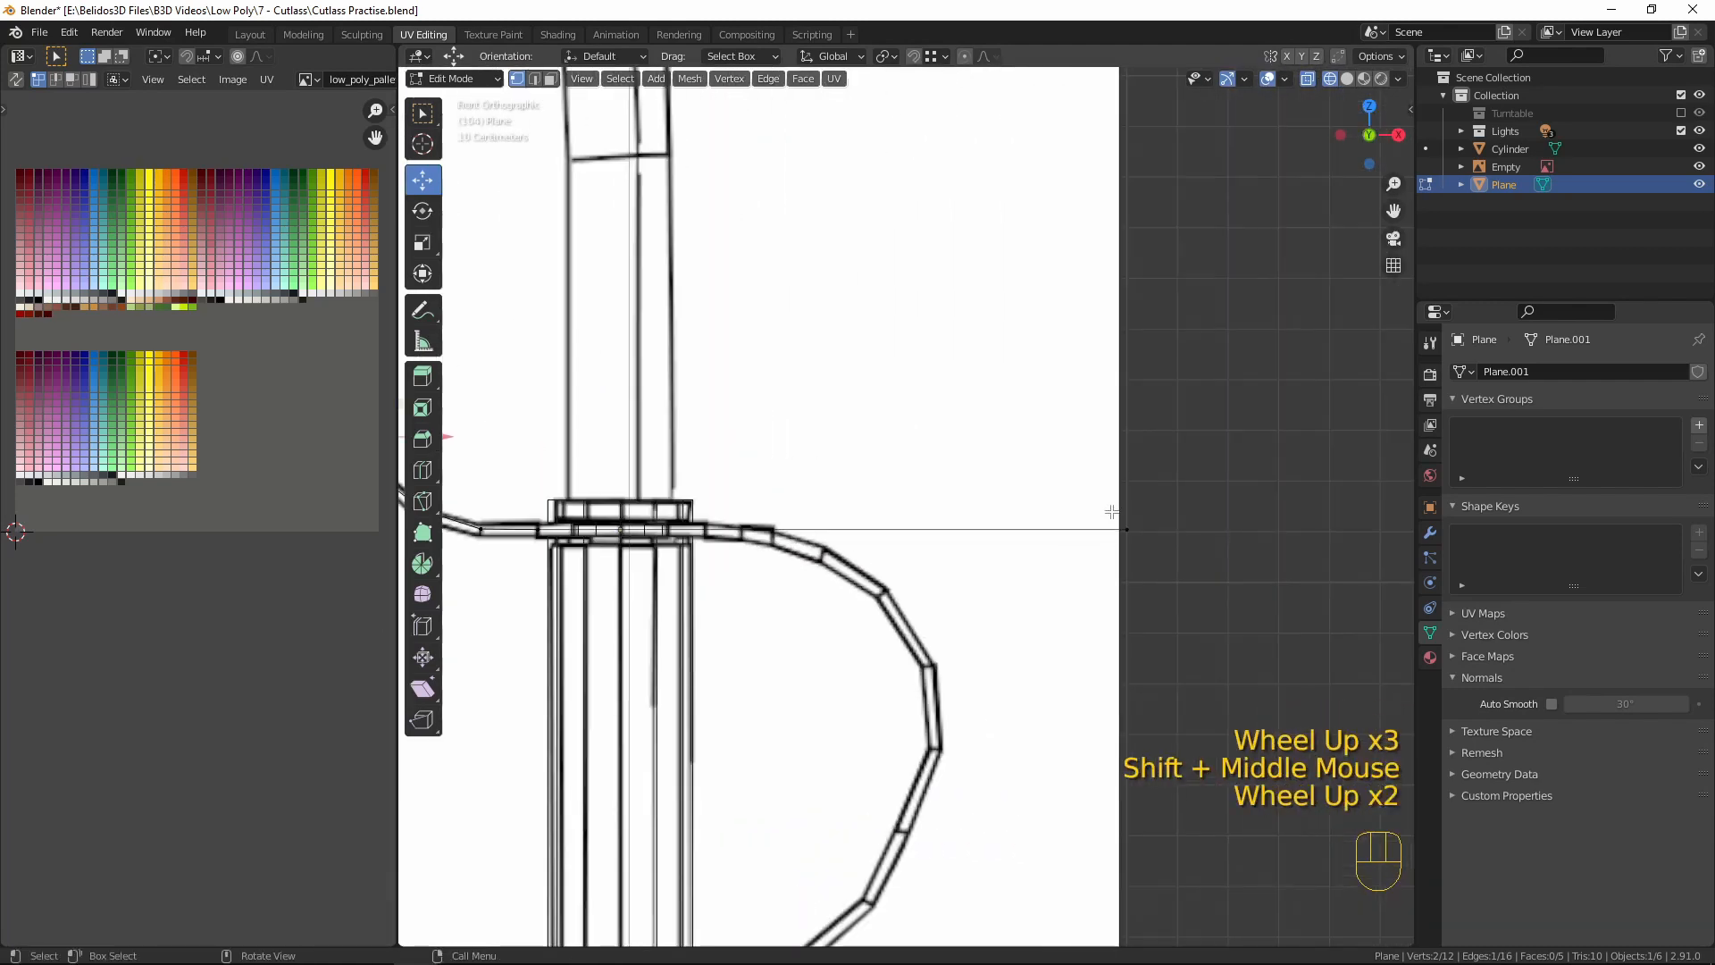
pyautogui.click(1187, 596)
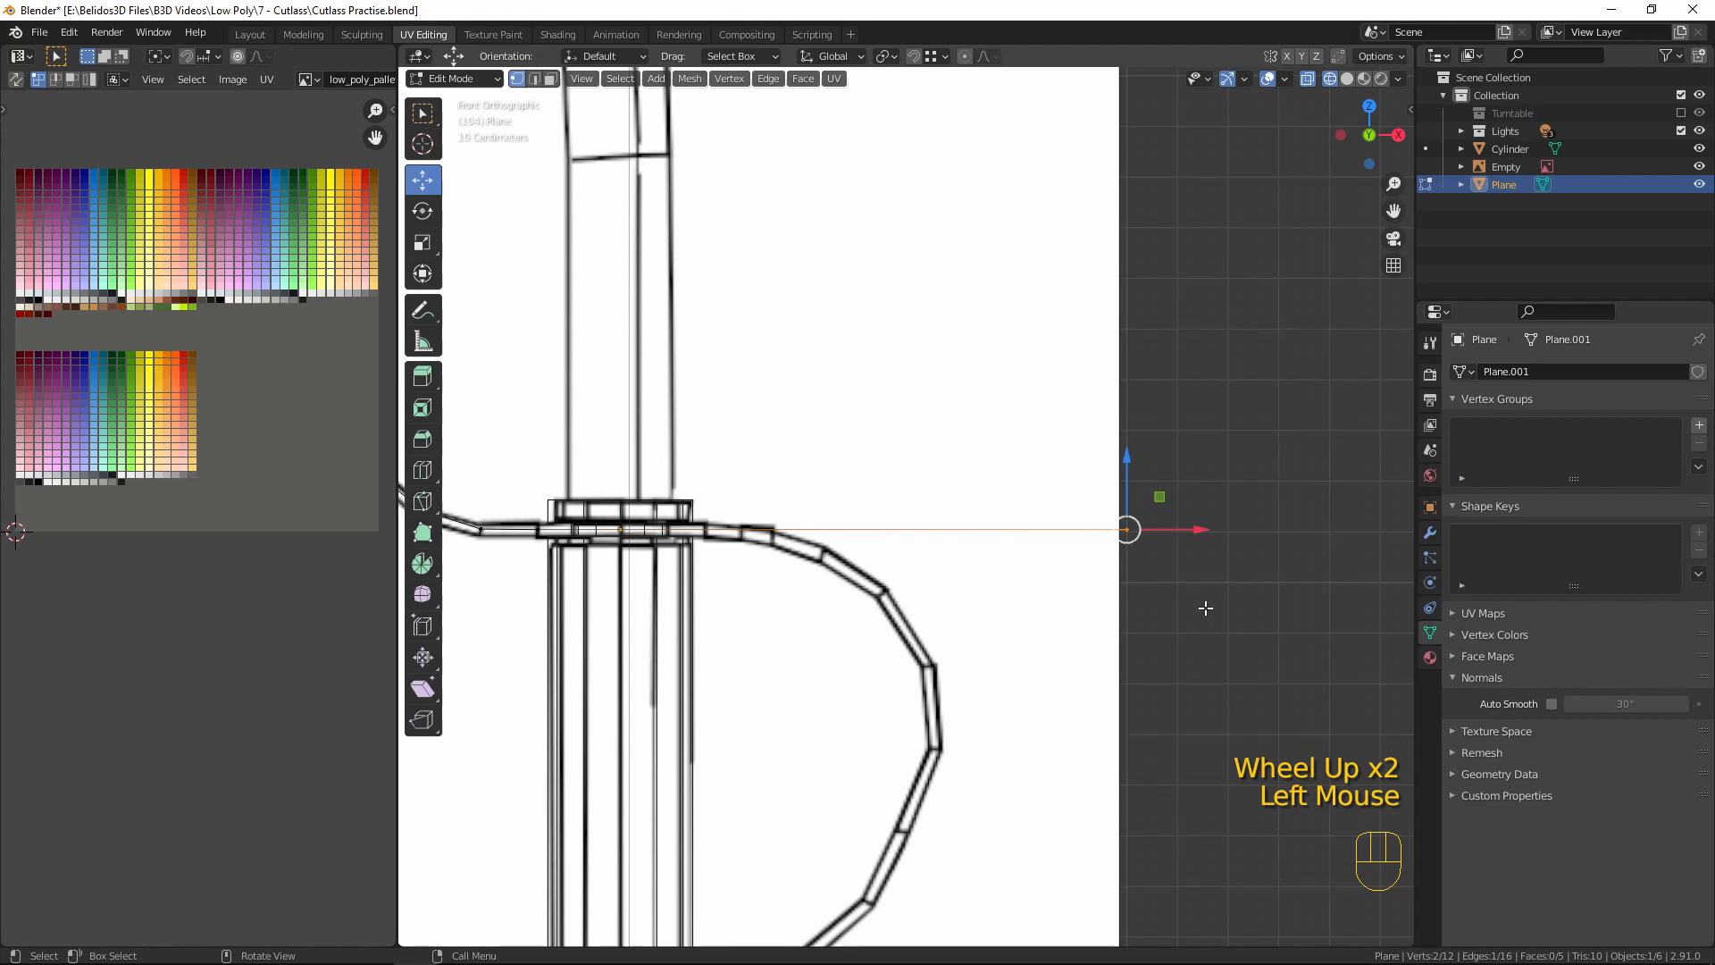
pyautogui.press('g')
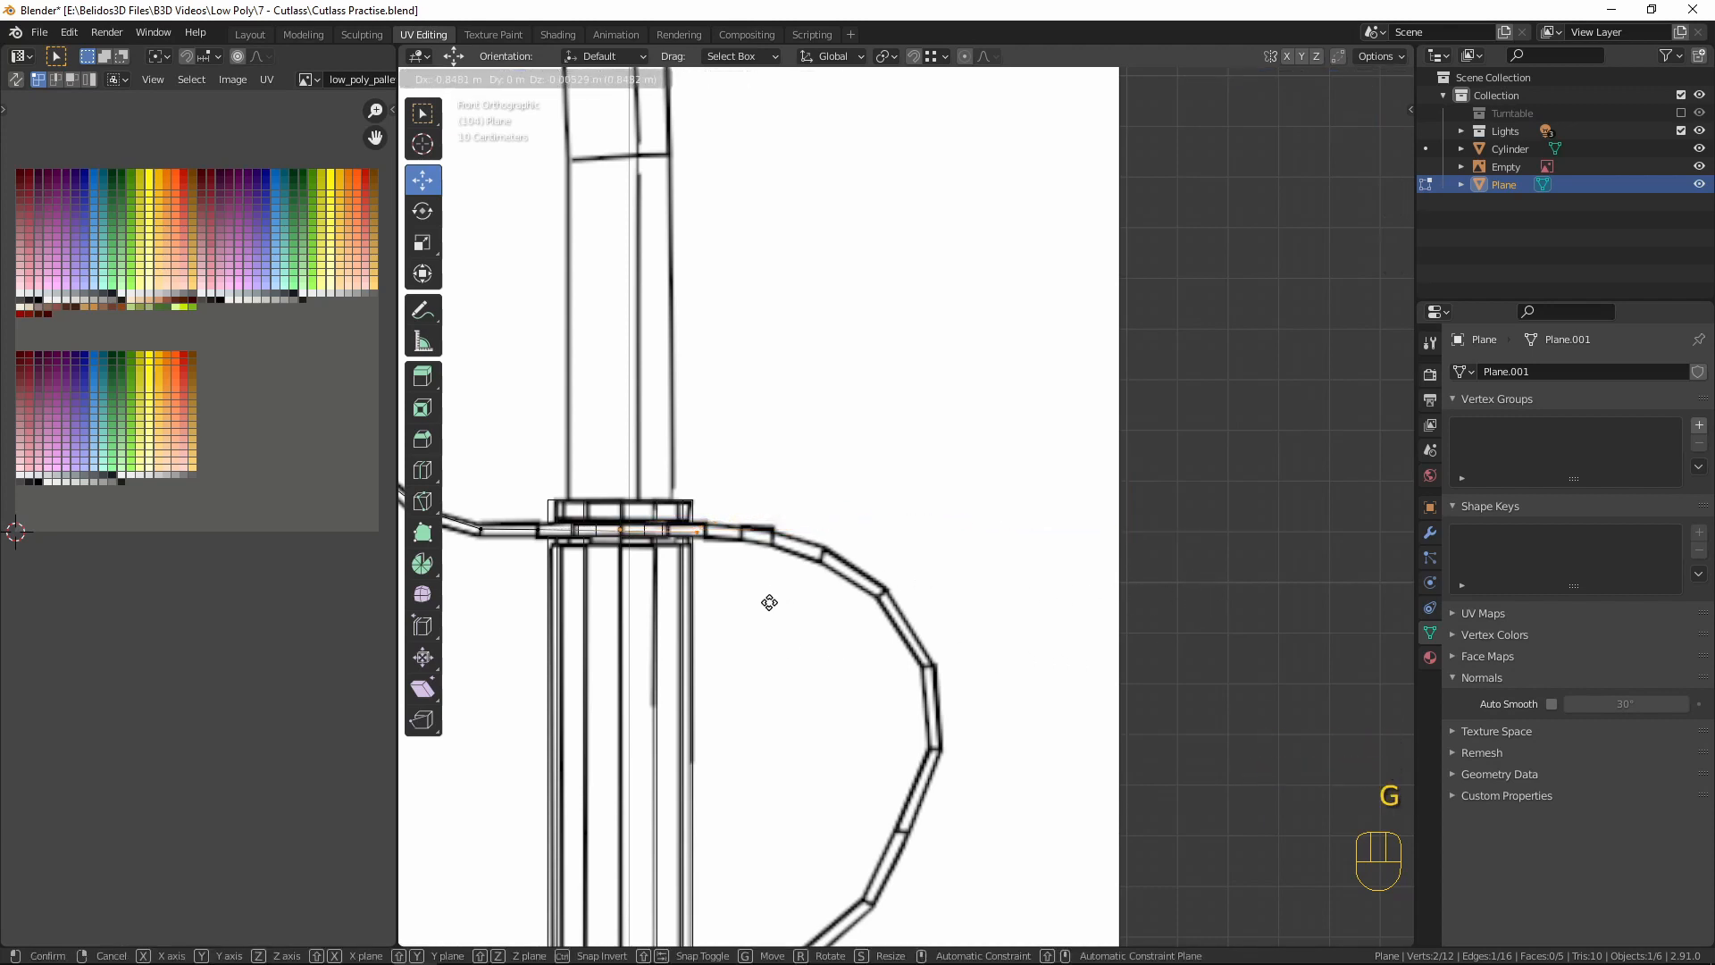
pyautogui.press('x')
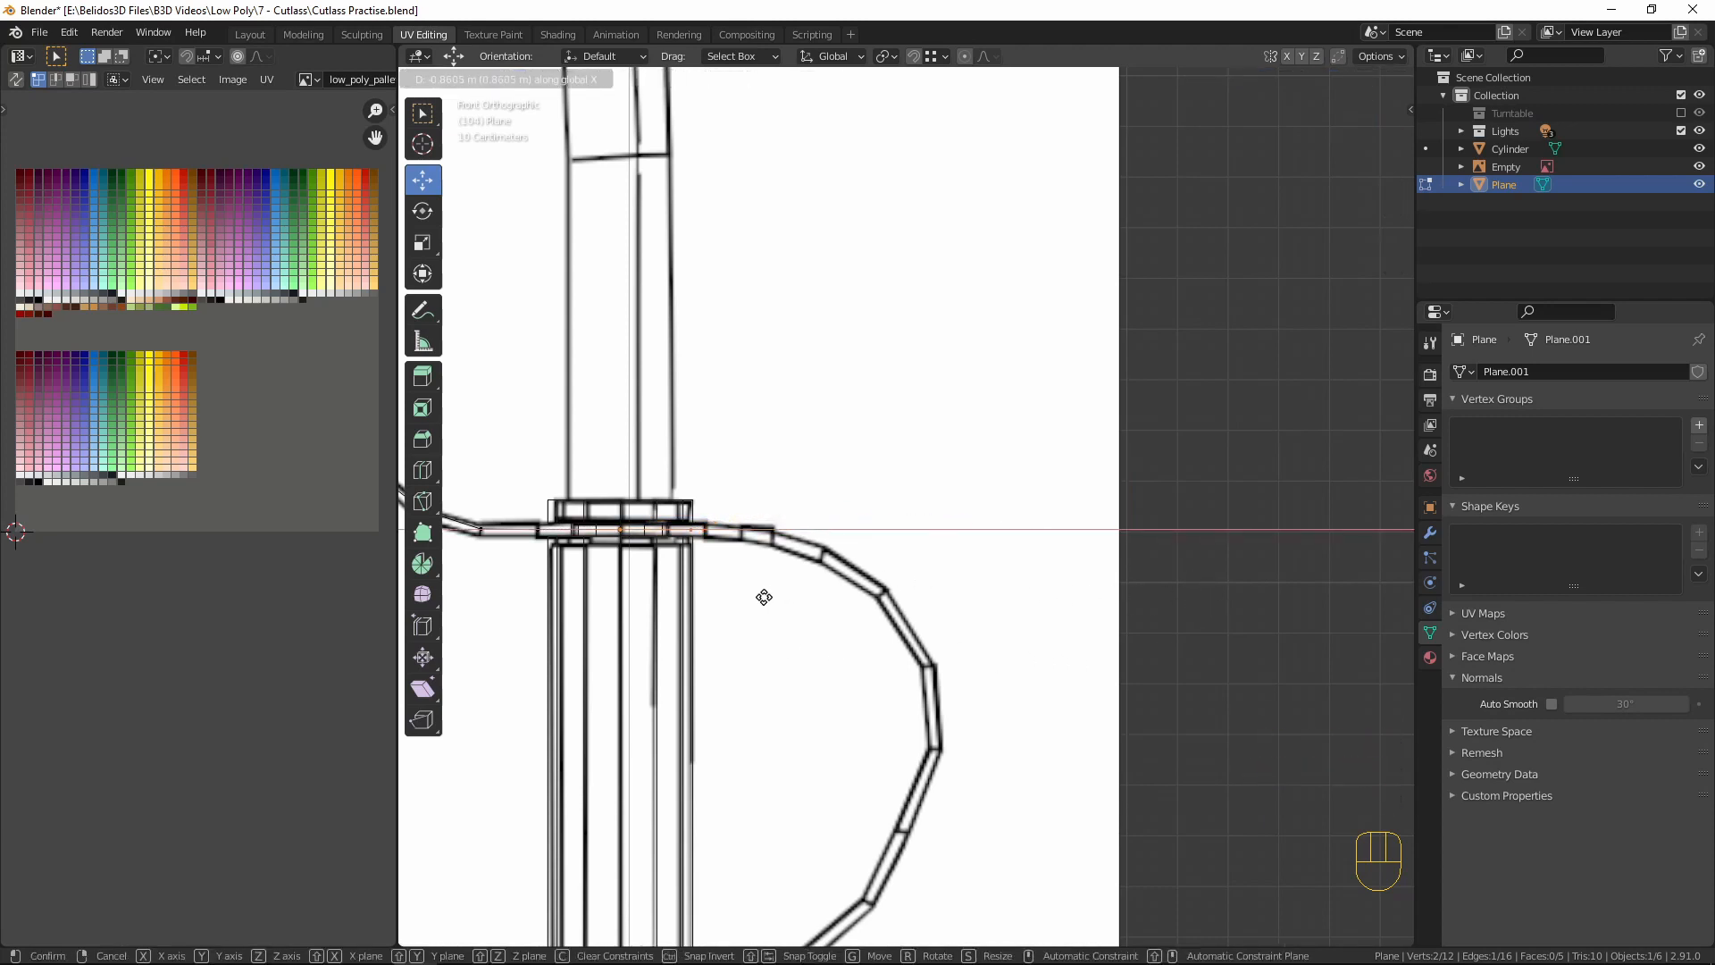
pyautogui.click(775, 596)
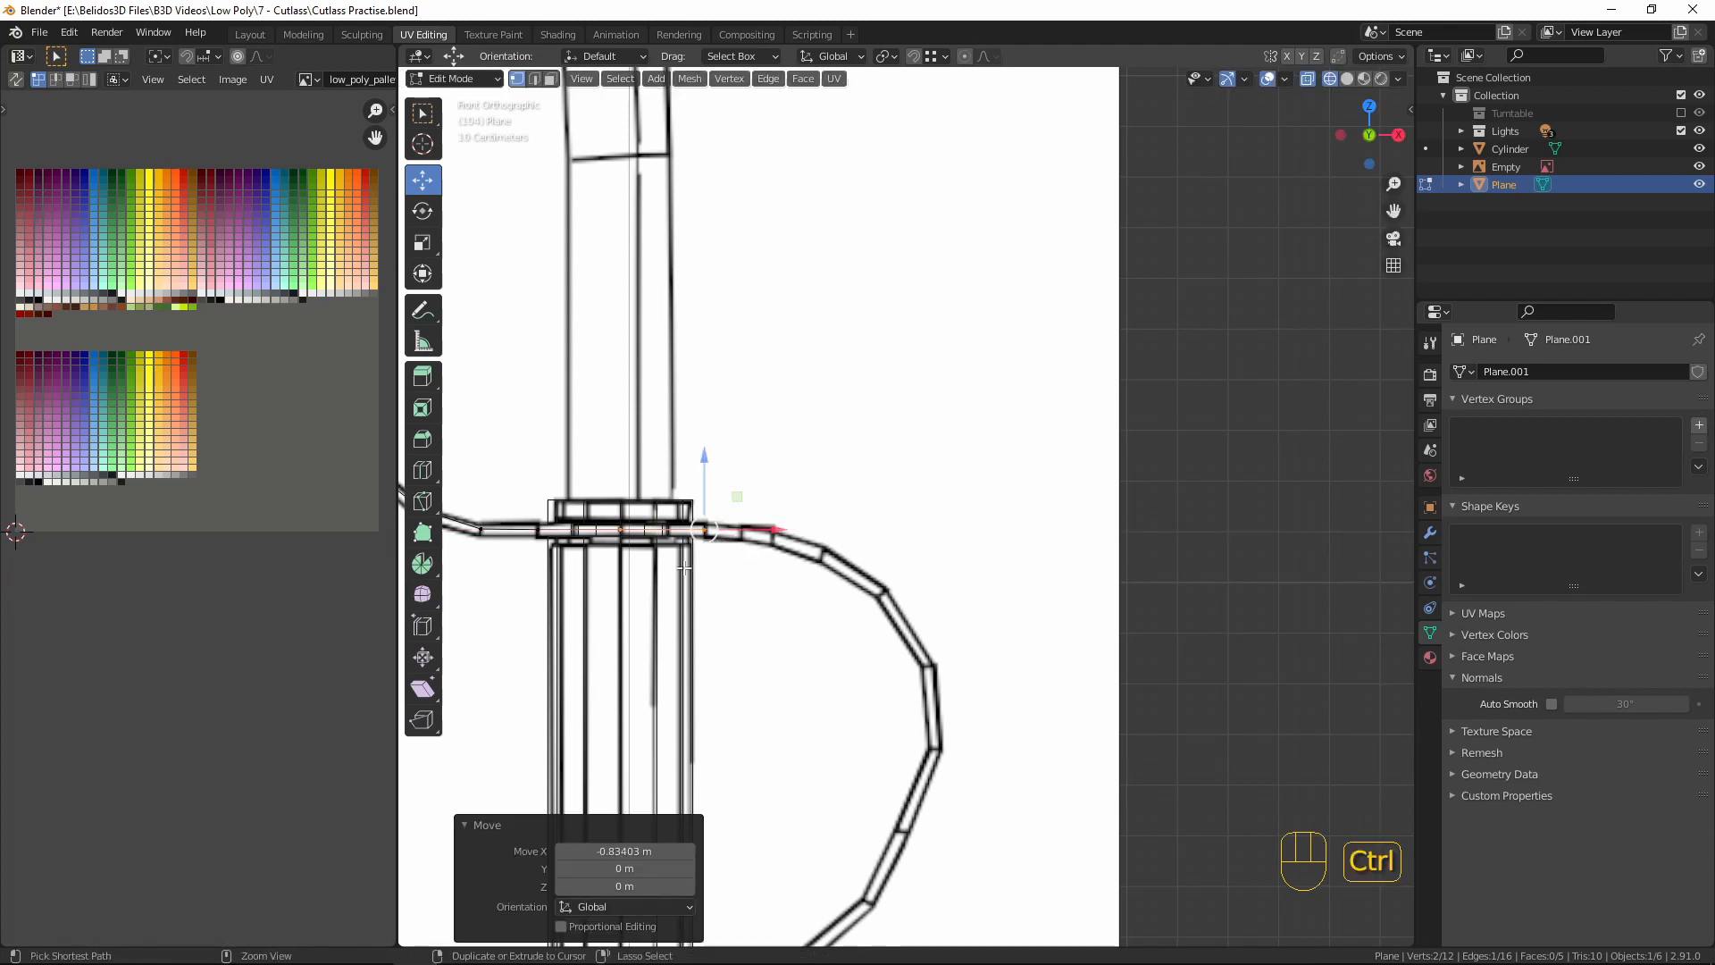
# - Extrude the edge in twelve segments along the reference's curved knuckle bow, ending at the grip's lower end above the pommel
pyautogui.keyDown('ctrl'); pyautogui.rightClick(740, 534); pyautogui.keyUp('ctrl')
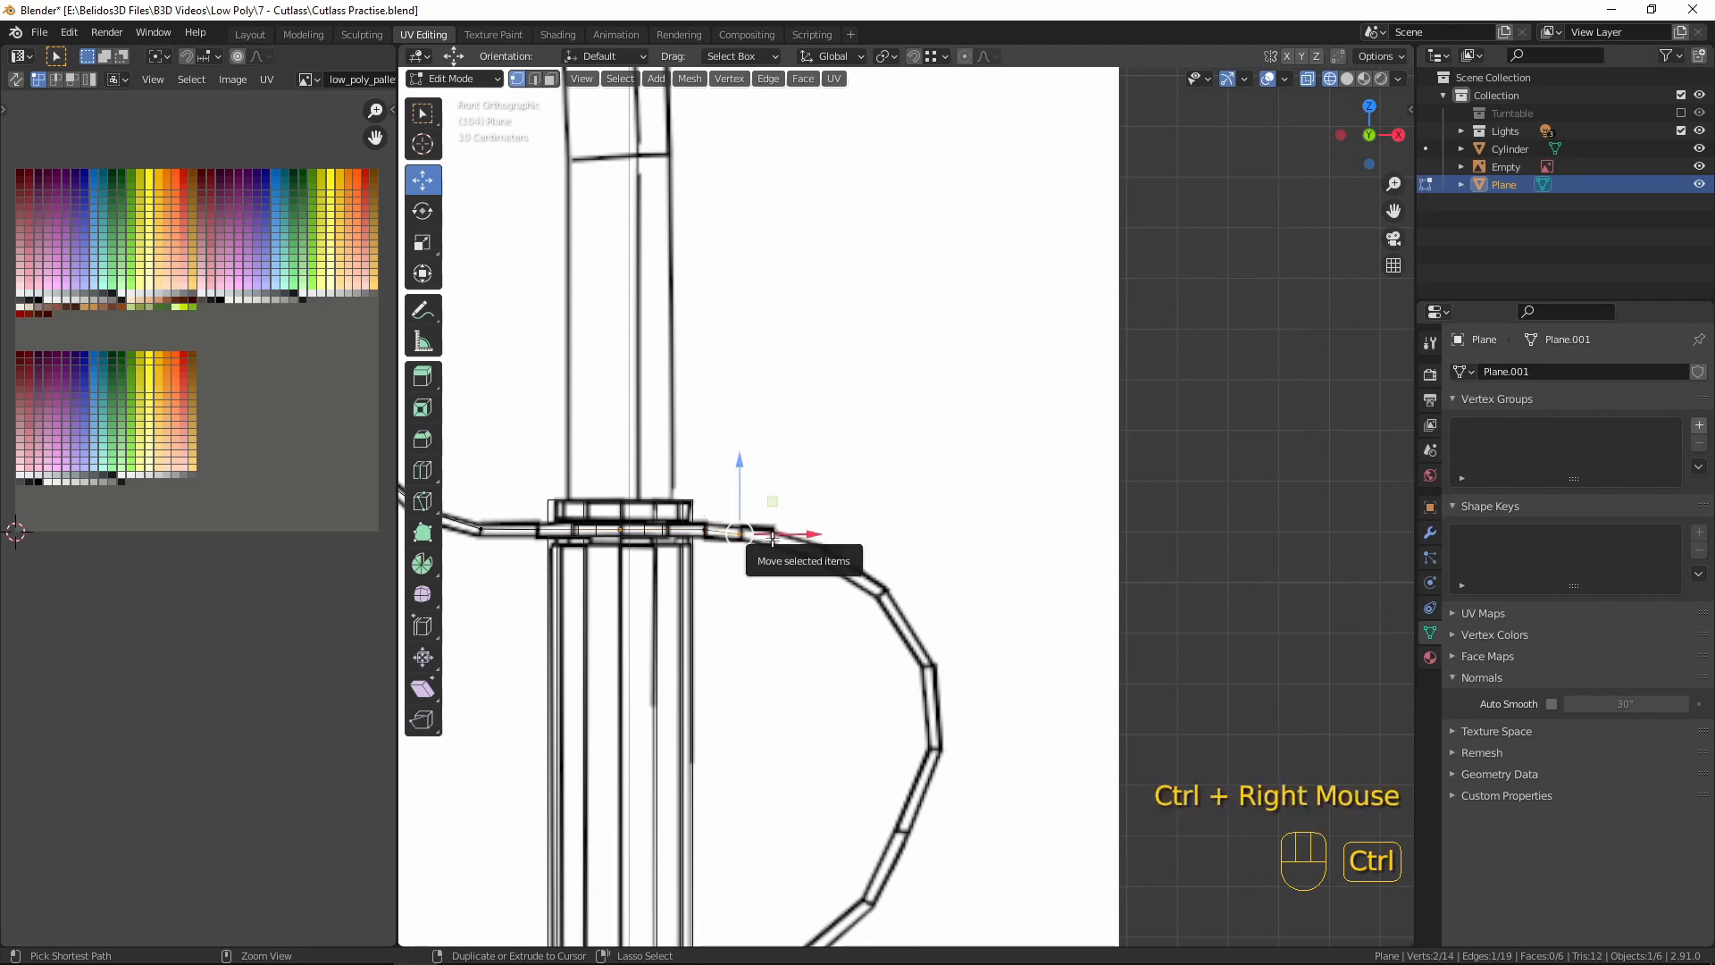
pyautogui.keyDown('ctrl'); pyautogui.rightClick(771, 538); pyautogui.keyUp('ctrl')
pyautogui.keyDown('ctrl'); pyautogui.rightClick(821, 556); pyautogui.keyUp('ctrl')
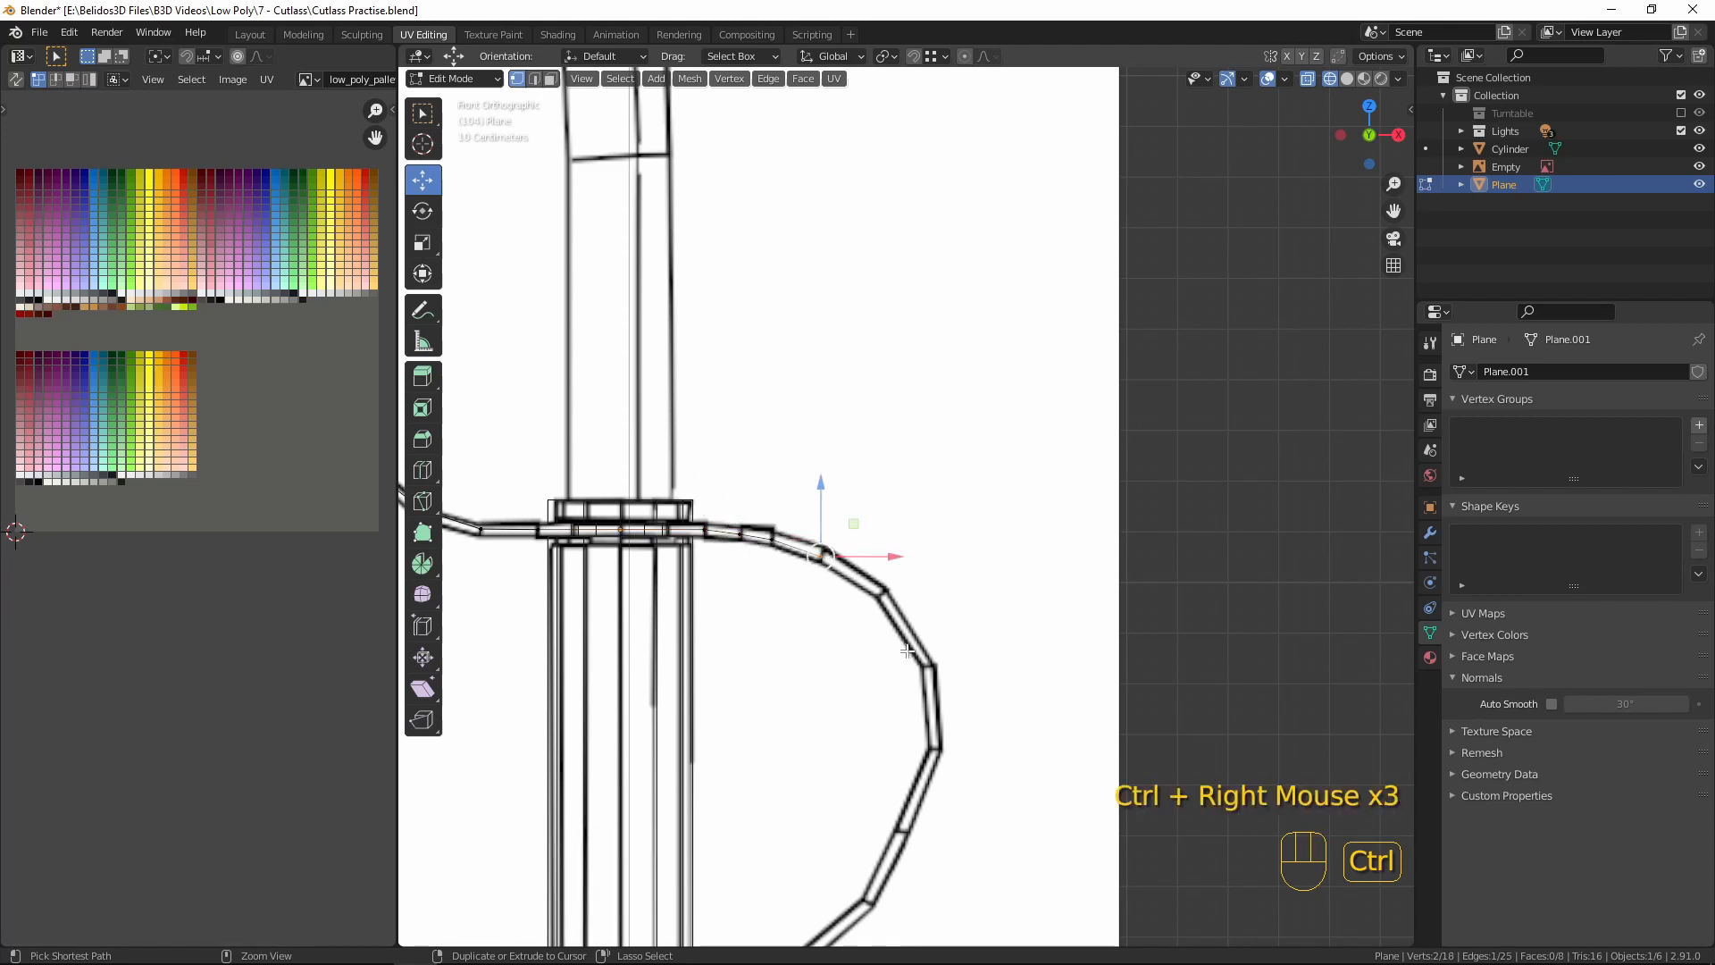
pyautogui.keyDown('ctrl'); pyautogui.rightClick(881, 590); pyautogui.keyUp('ctrl')
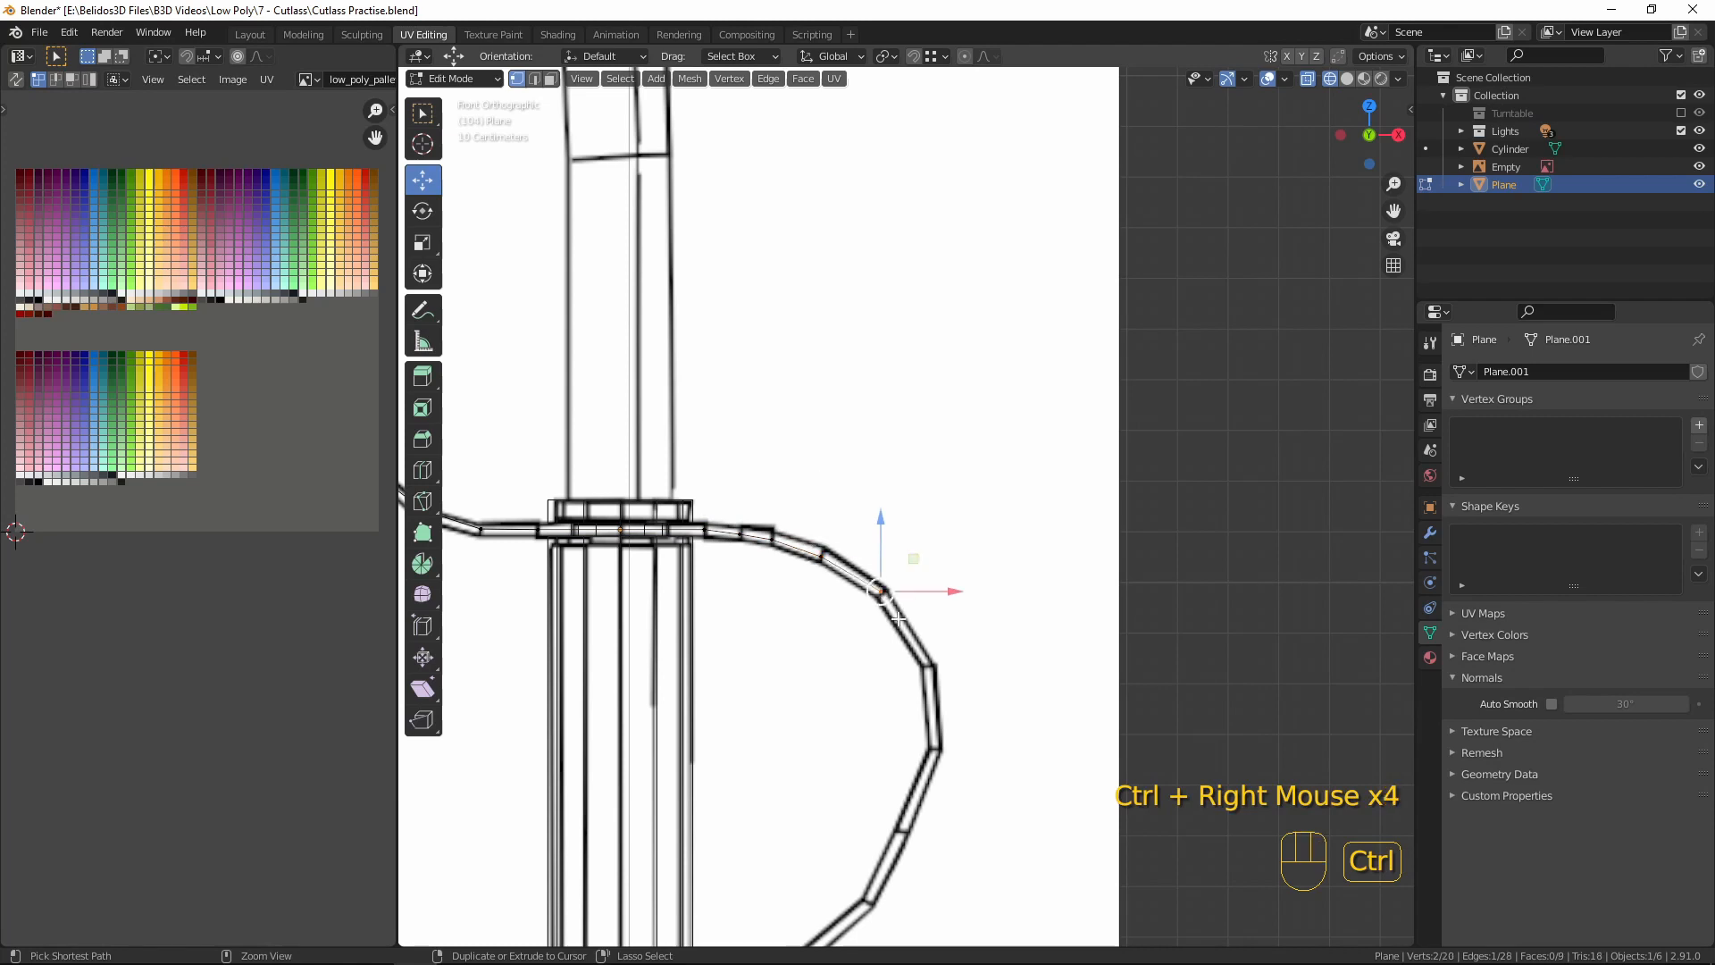
pyautogui.keyDown('ctrl'); pyautogui.rightClick(927, 668); pyautogui.keyUp('ctrl')
pyautogui.keyDown('ctrl'); pyautogui.rightClick(935, 747); pyautogui.keyUp('ctrl')
pyautogui.keyDown('ctrl'); pyautogui.rightClick(901, 831); pyautogui.keyUp('ctrl')
pyautogui.keyDown('ctrl'); pyautogui.rightClick(865, 904); pyautogui.keyUp('ctrl')
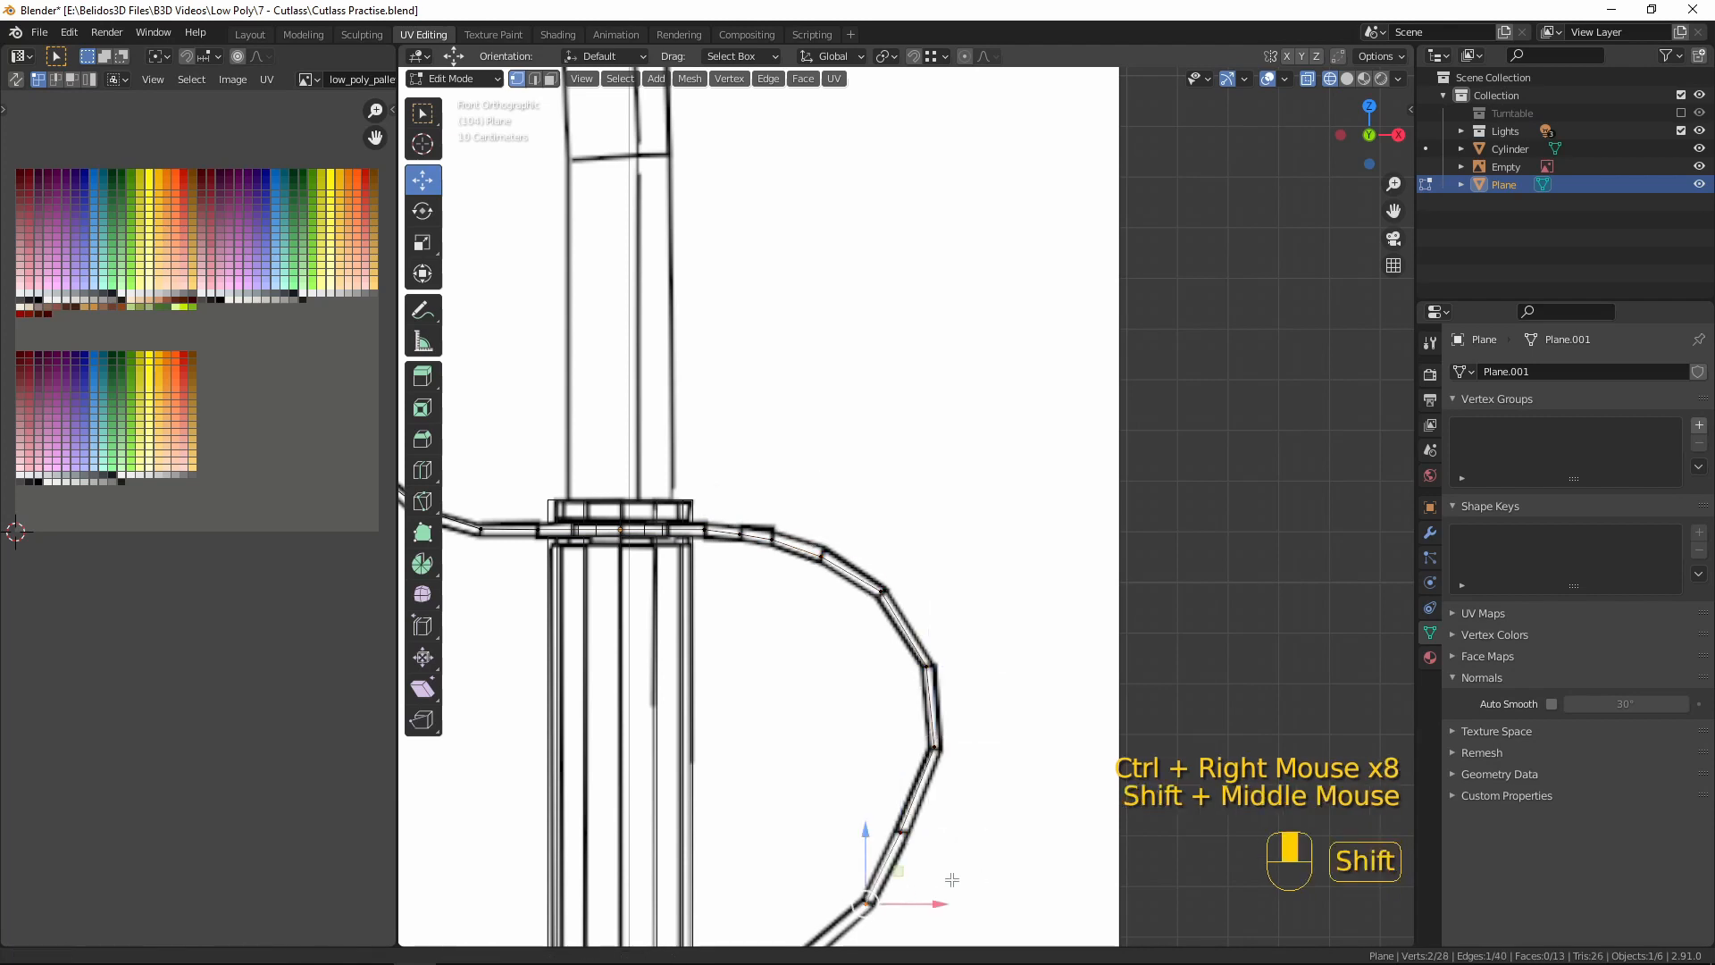
pyautogui.keyDown('shift'); pyautogui.moveTo(866, 904); pyautogui.dragTo(898, 587, button='middle'); pyautogui.keyUp('shift')
pyautogui.keyDown('ctrl'); pyautogui.rightClick(897, 590); pyautogui.keyUp('ctrl')
pyautogui.keyDown('ctrl'); pyautogui.rightClick(855, 613); pyautogui.keyUp('ctrl')
pyautogui.keyDown('ctrl'); pyautogui.rightClick(821, 610); pyautogui.keyUp('ctrl')
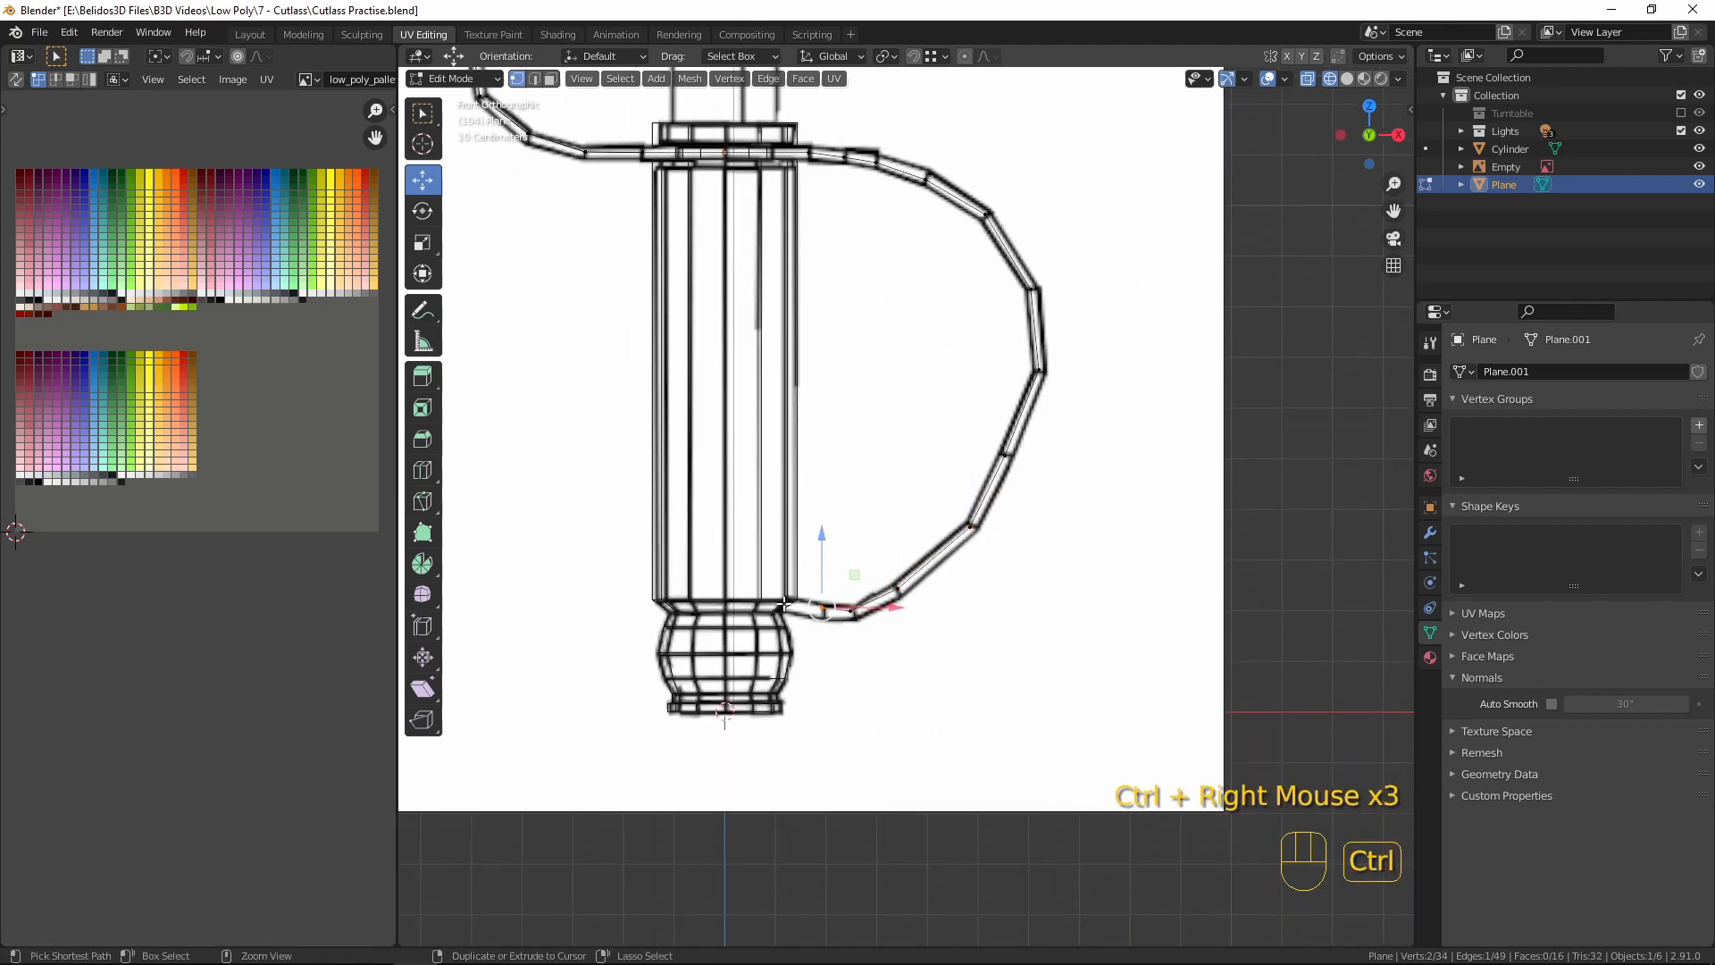
pyautogui.keyDown('ctrl'); pyautogui.rightClick(784, 604); pyautogui.keyUp('ctrl')
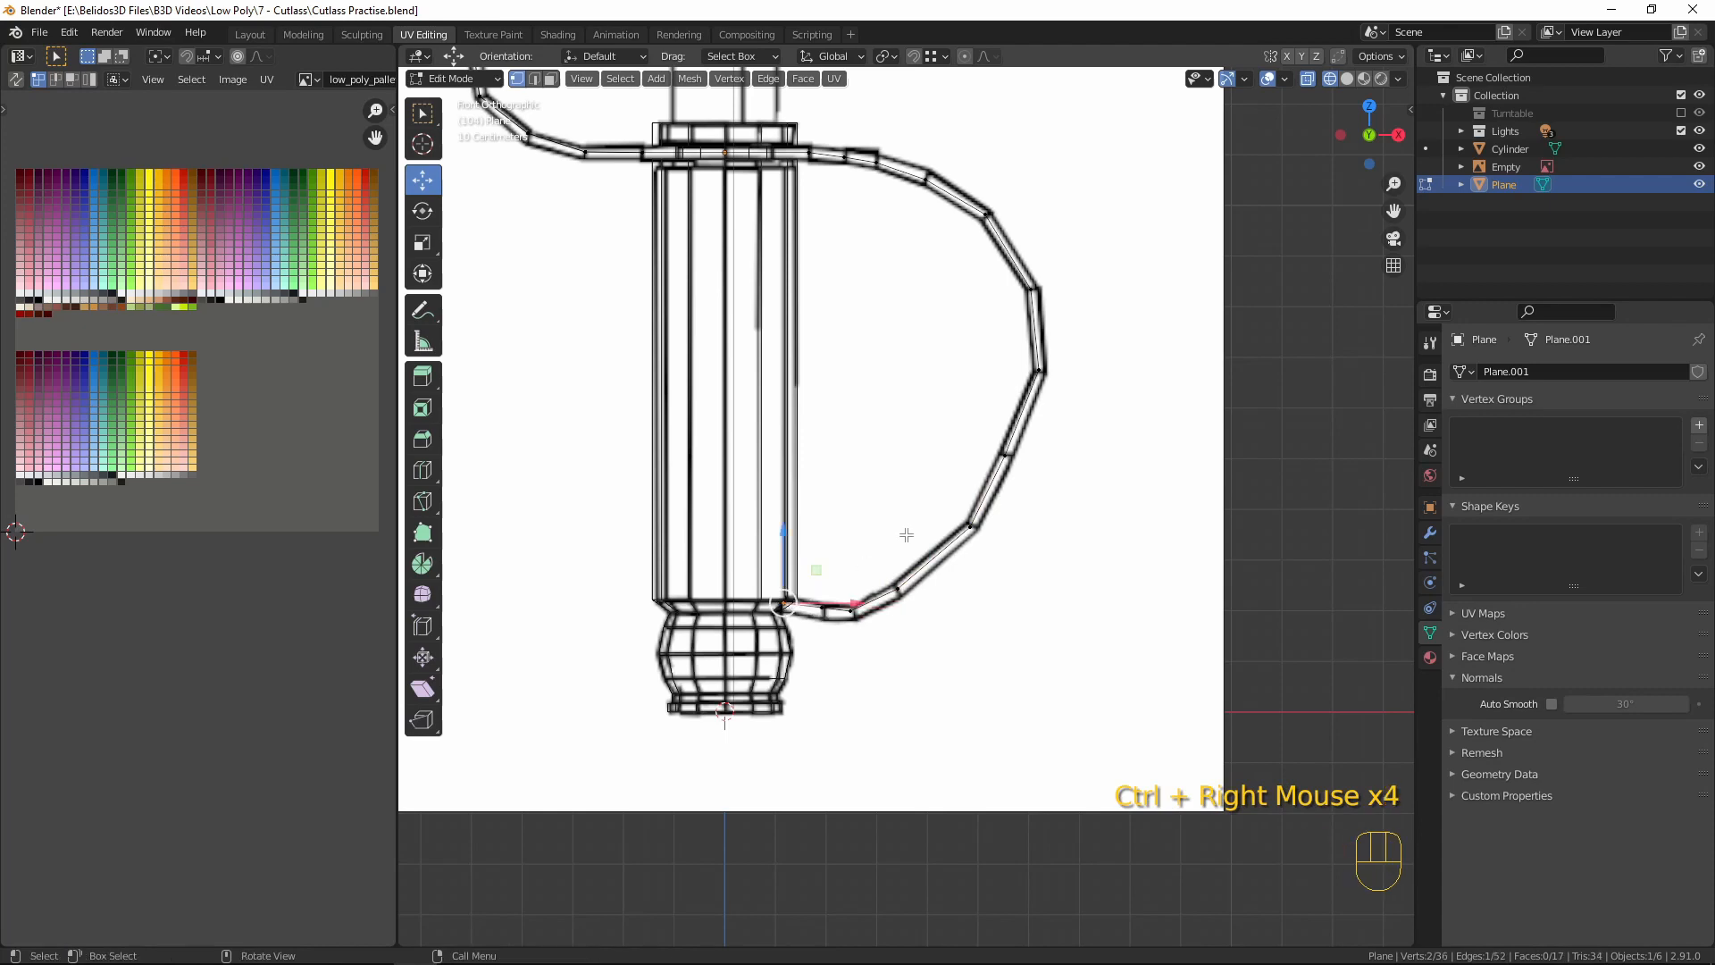
# - Return to solid shading and add one centred loop cut along the length of the guard strip, with factor 0
pyautogui.hotkey('shift', 'z')
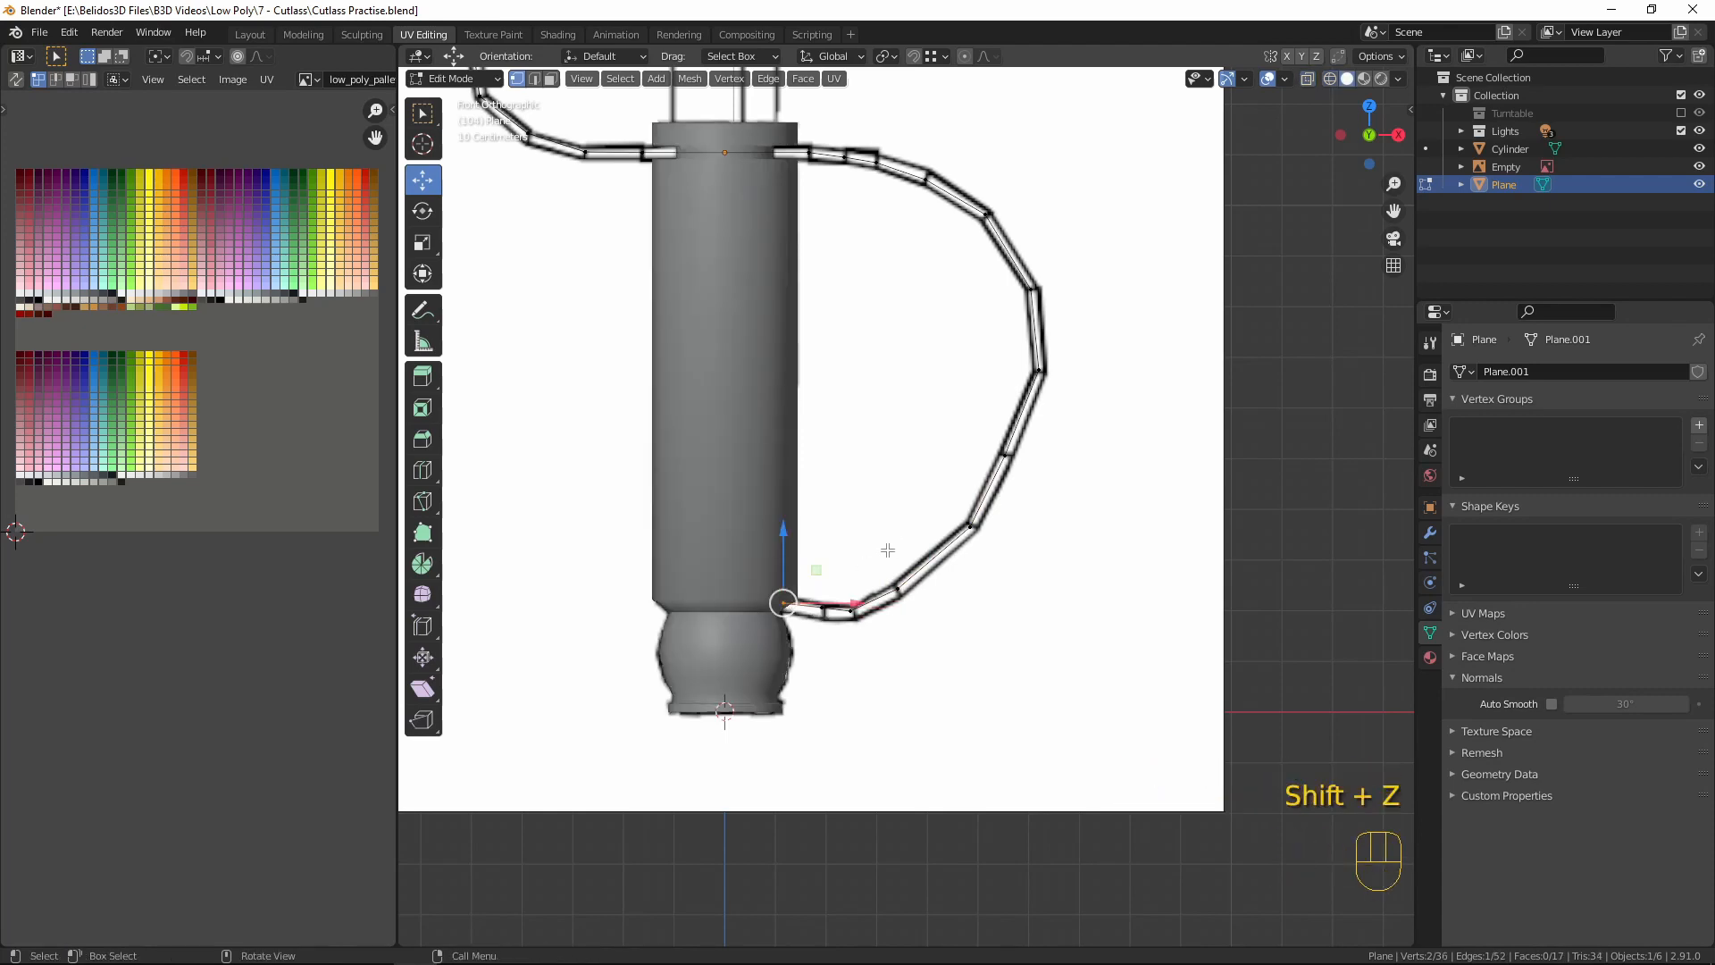
pyautogui.scroll(-4, 906, 534)
pyautogui.moveTo(906, 534)
pyautogui.mouseDown(button='middle')
pyautogui.moveTo(1119, 484)
pyautogui.moveTo(1072, 500)
pyautogui.moveTo(1161, 447)
pyautogui.moveTo(1099, 482)
pyautogui.moveTo(1145, 466)
pyautogui.mouseUp(button='middle')
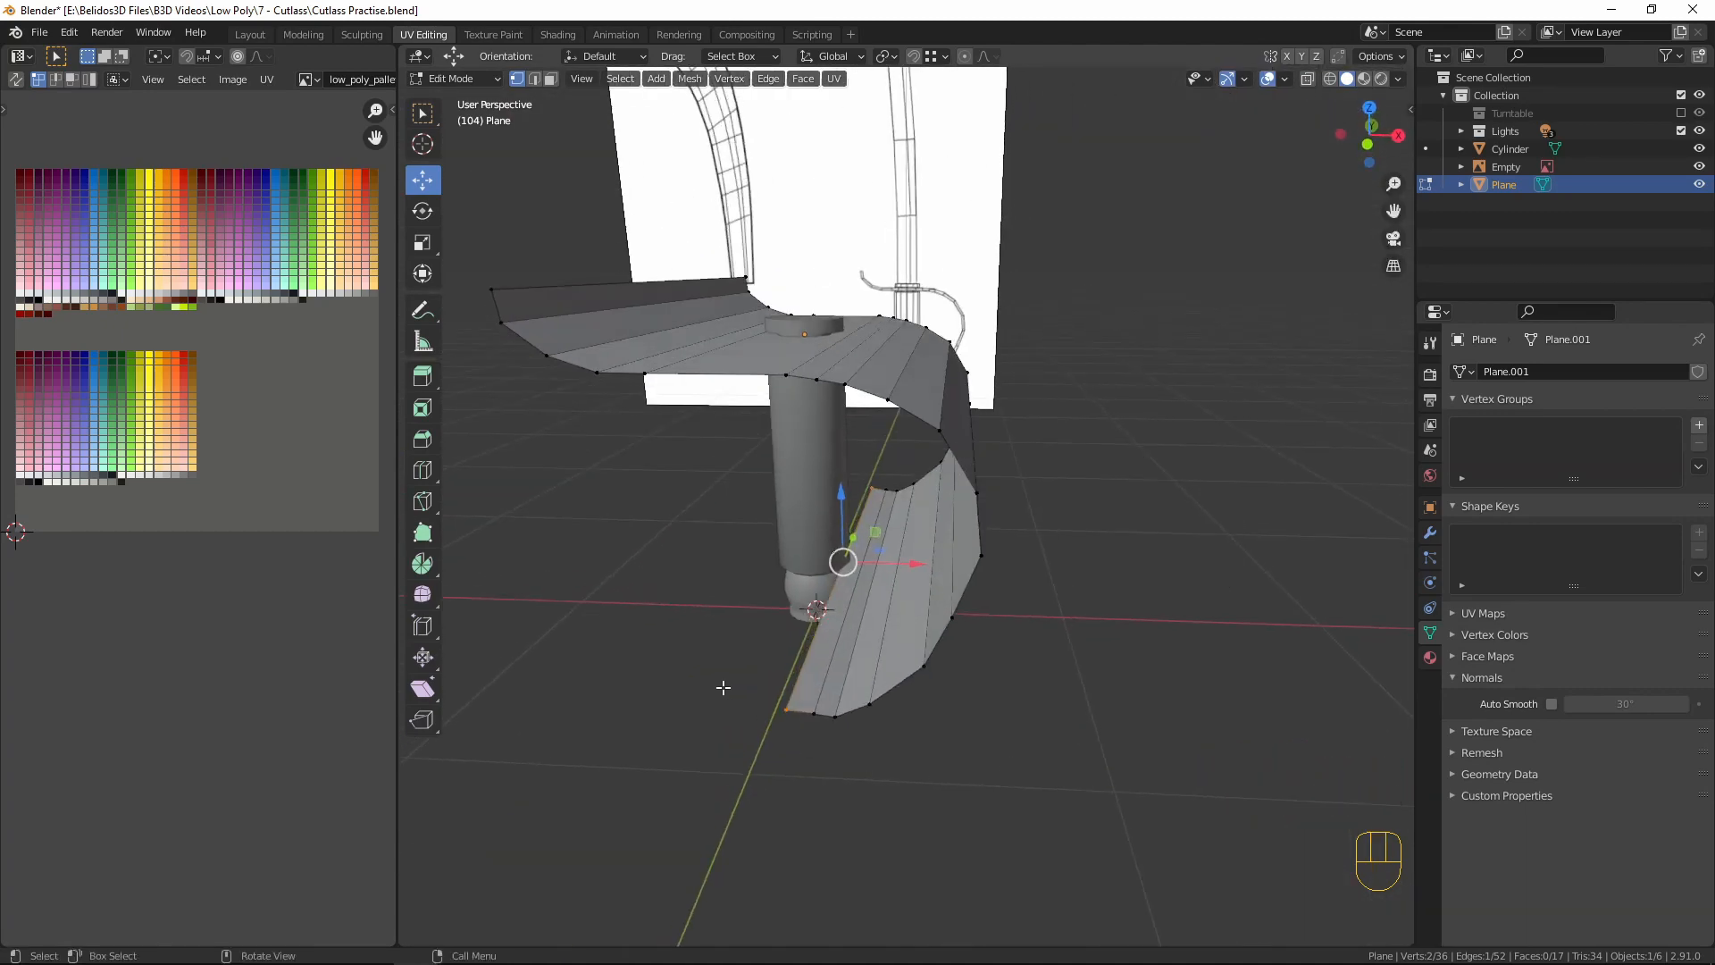
pyautogui.moveTo(763, 261); pyautogui.dragTo(482, 536, button='middle')
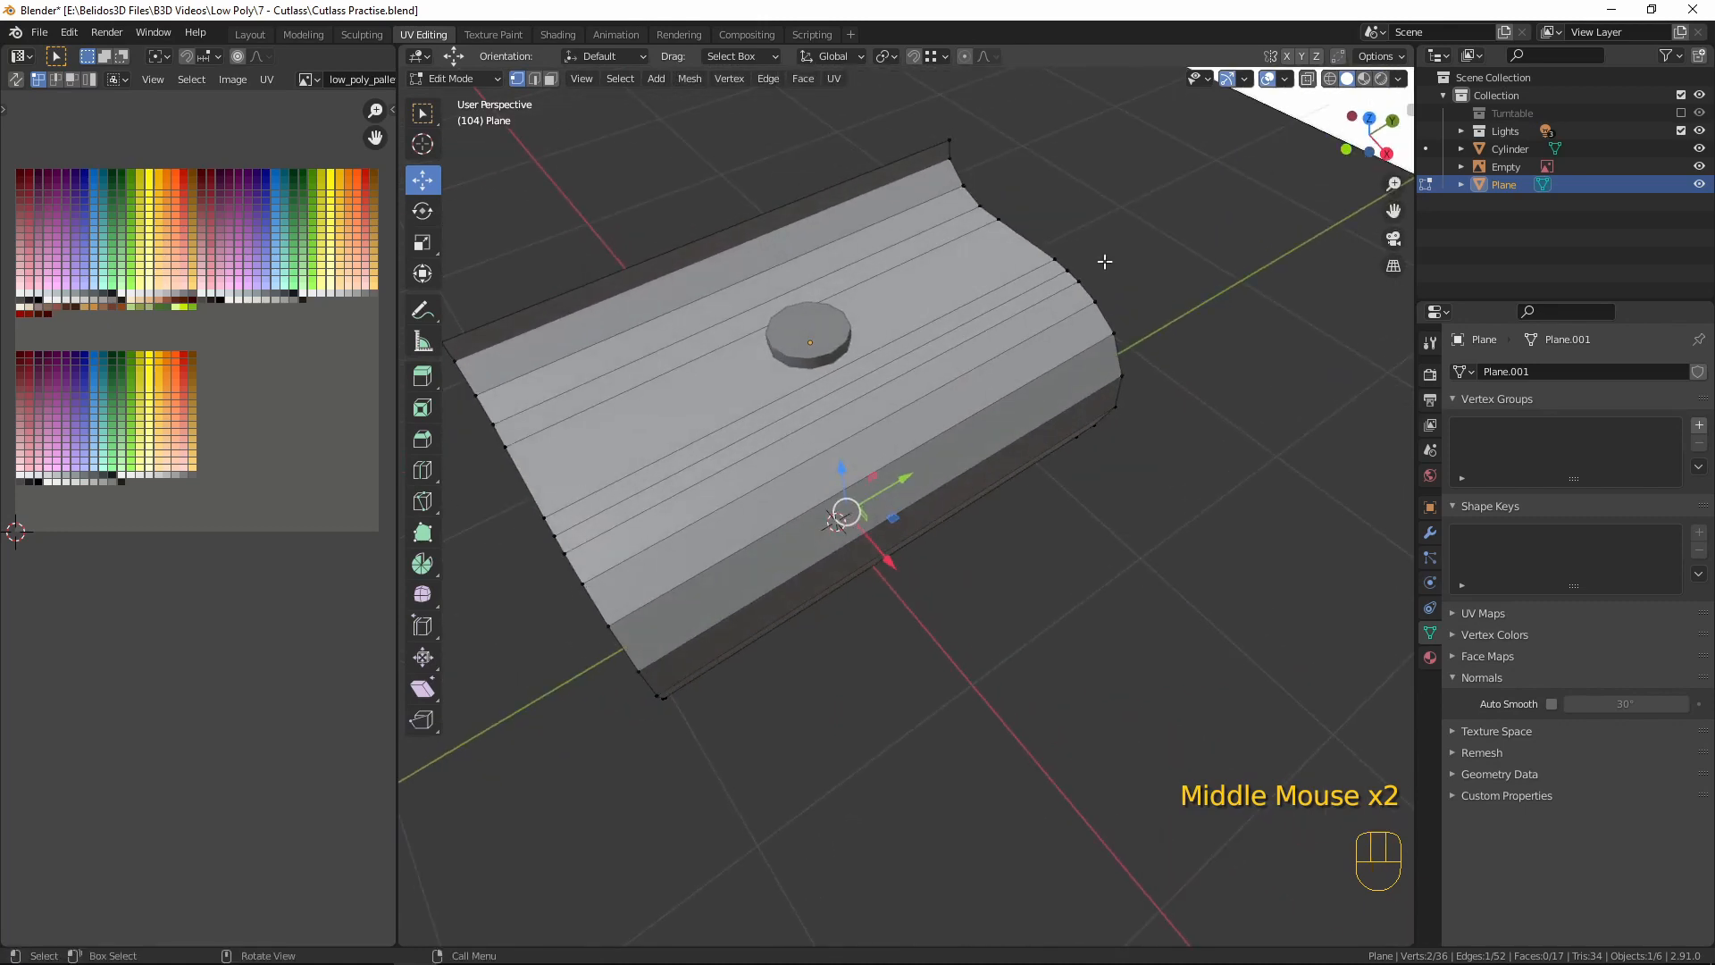
pyautogui.moveTo(953, 352); pyautogui.dragTo(884, 409, button='middle')
pyautogui.hotkey('ctrl', 'r')
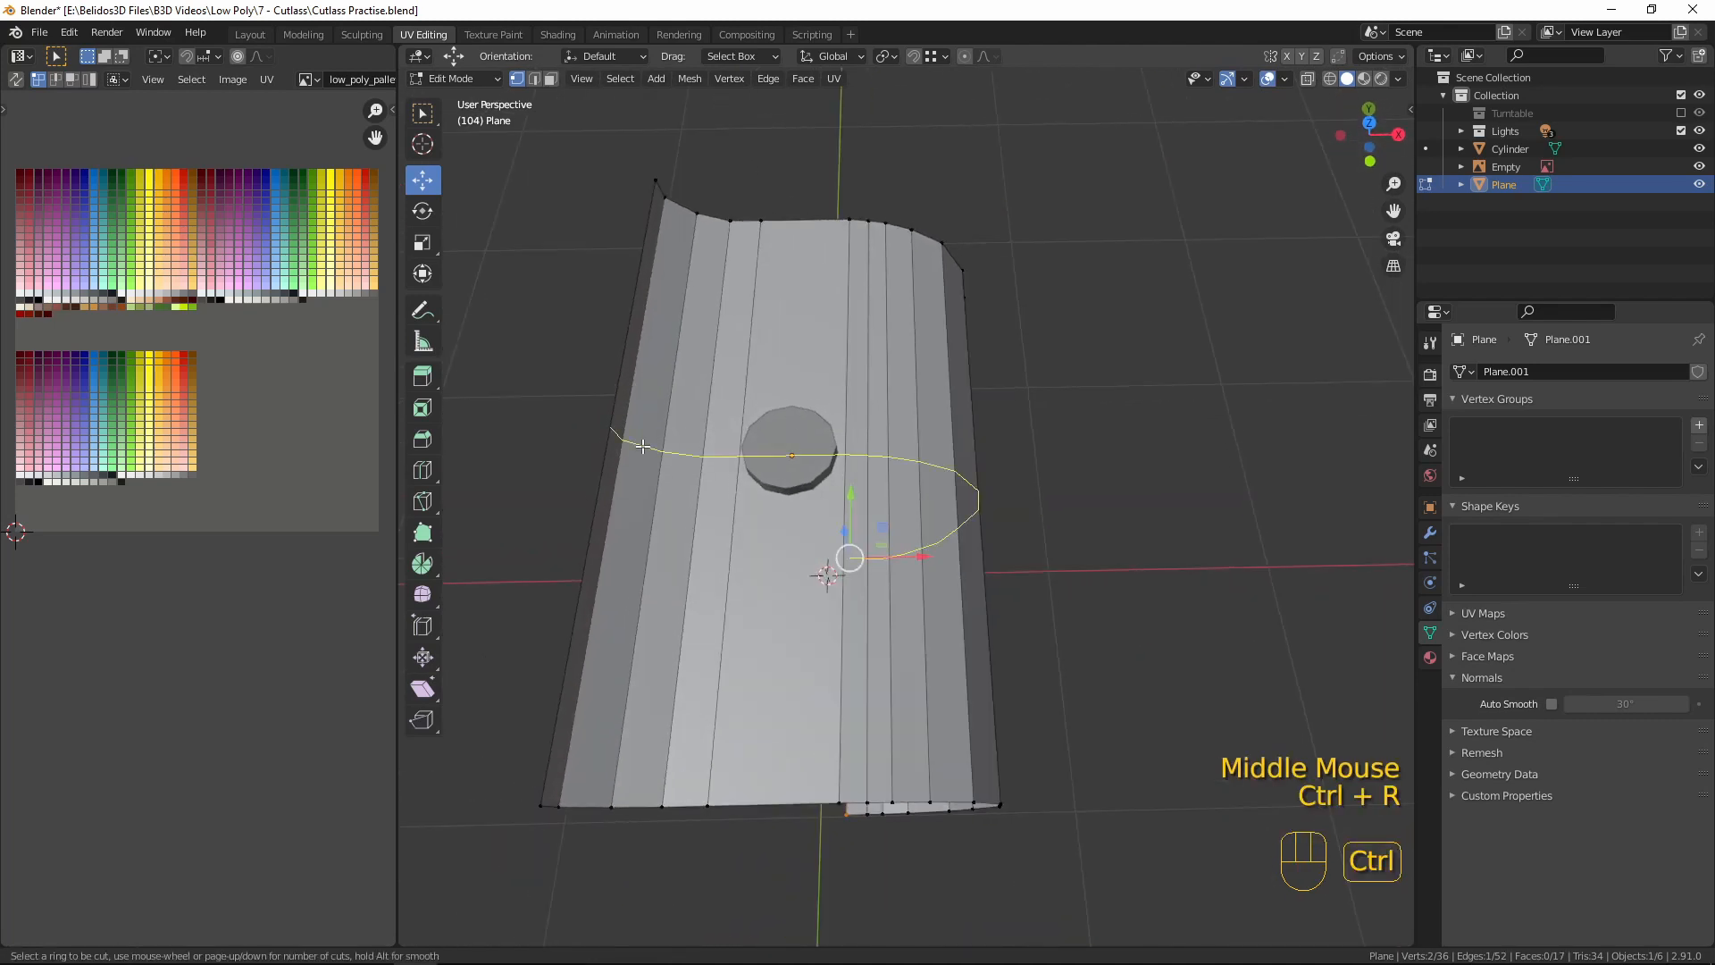
pyautogui.click(647, 449)
pyautogui.scroll(-1, 1002, 439)
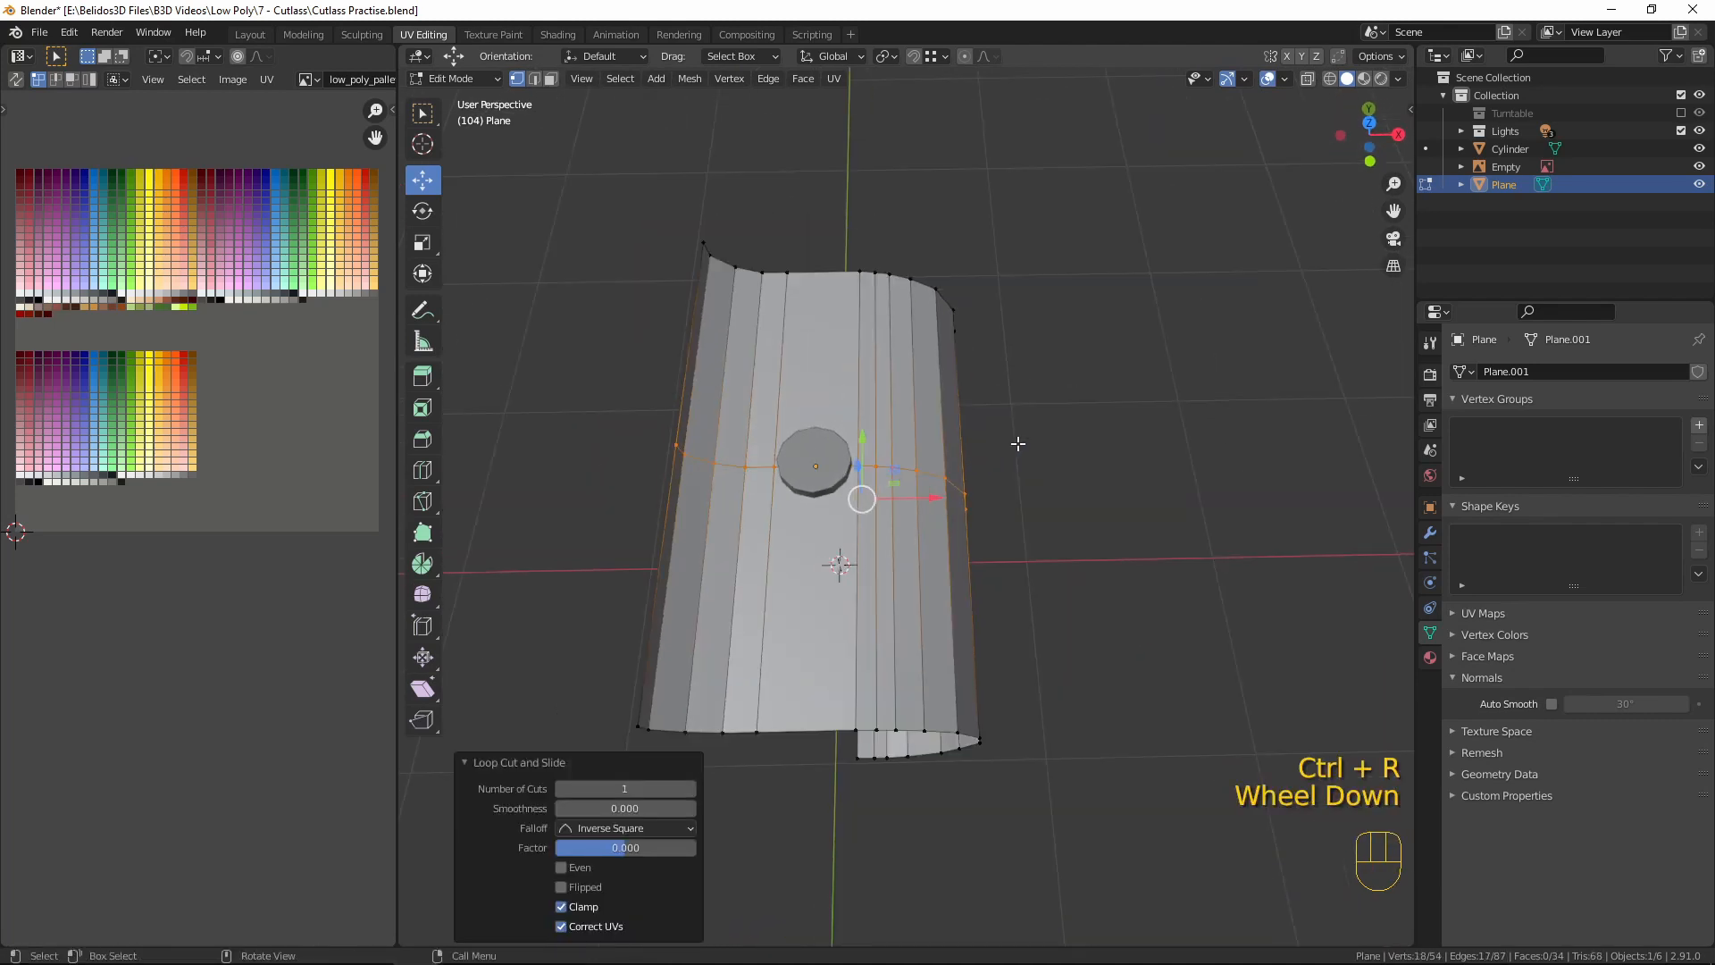
# - Select the guard strip's outer edge loop on the +Y side and delete it, removing that half up to the centre cut
pyautogui.moveTo(1018, 442); pyautogui.dragTo(929, 469, button='middle')
pyautogui.press('2')
pyautogui.keyDown('alt'); pyautogui.click(1068, 393); pyautogui.keyUp('alt')
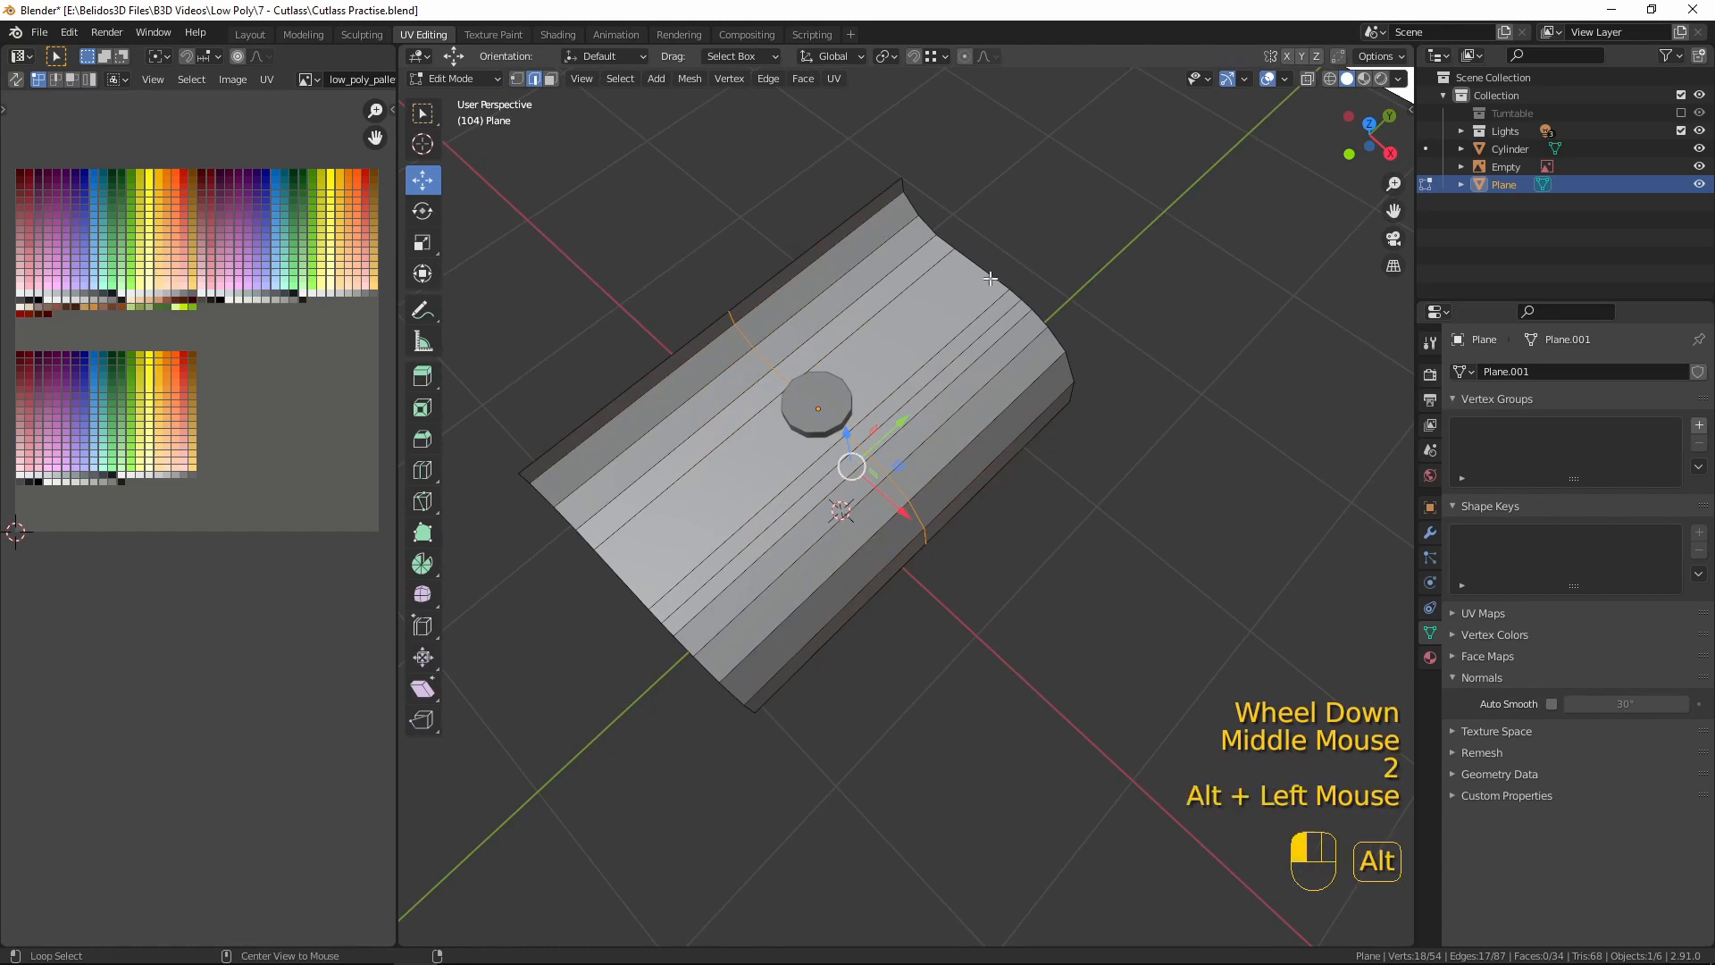
pyautogui.moveTo(1125, 526); pyautogui.dragTo(964, 501, button='middle')
pyautogui.press('x')
pyautogui.click(1057, 429)
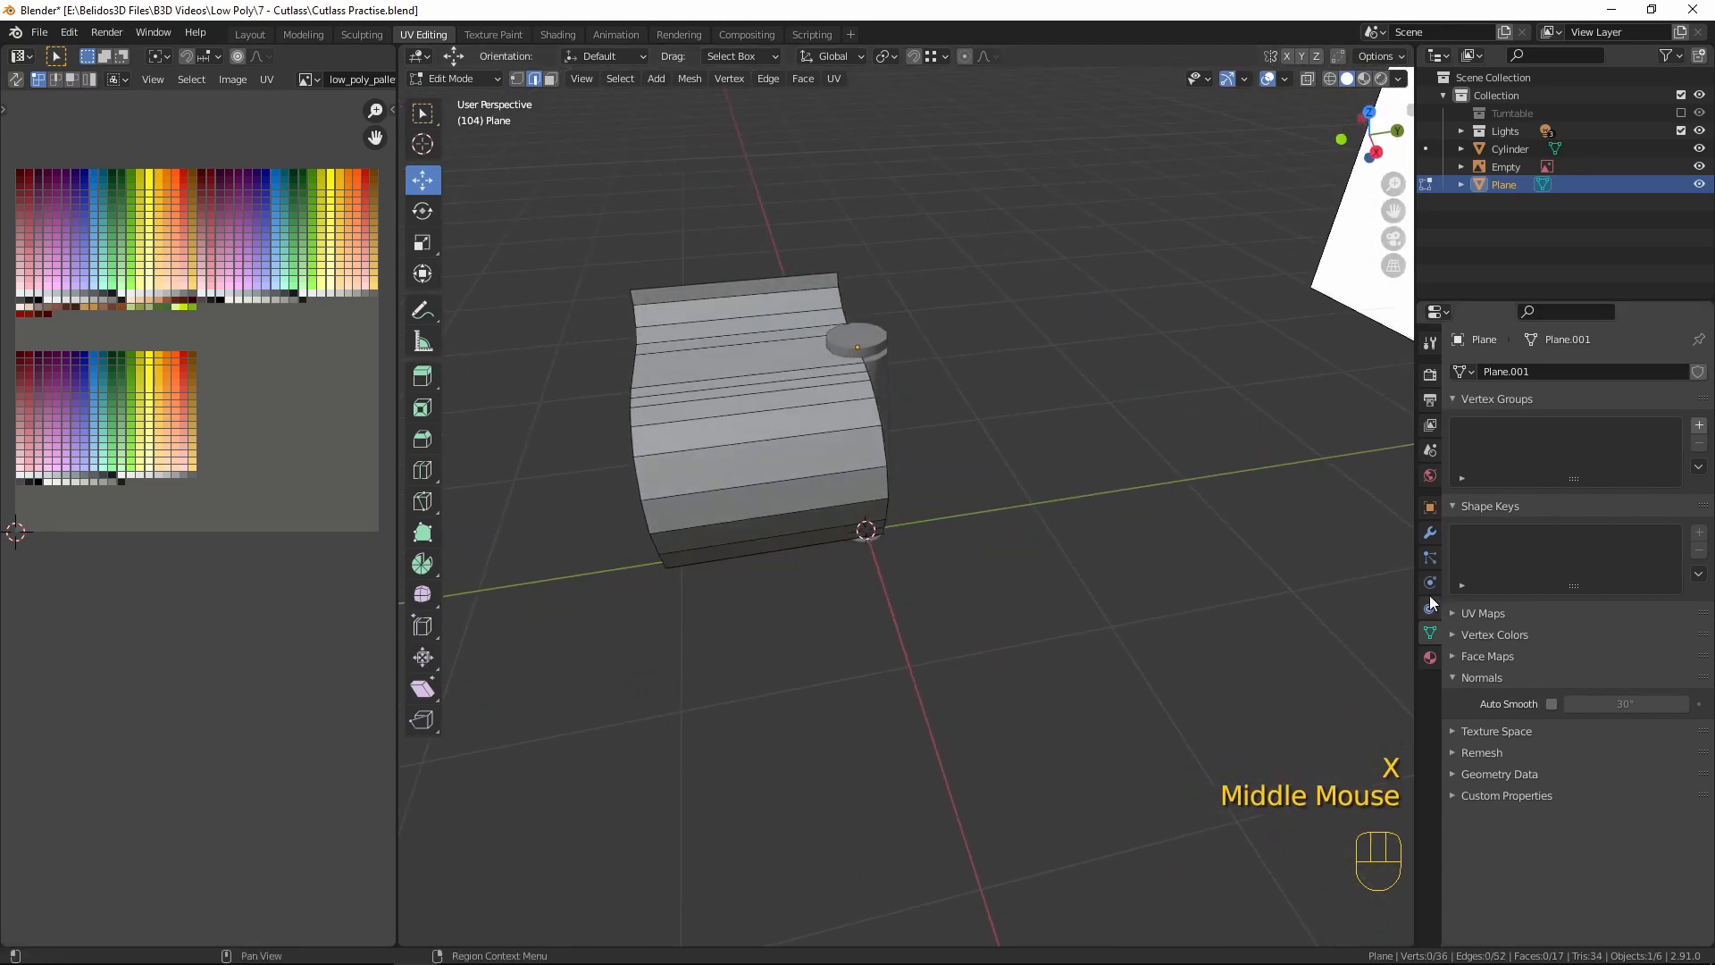
# - Add a Mirror modifier to the remaining half of the guard
pyautogui.click(1429, 533)
pyautogui.click(1509, 371)
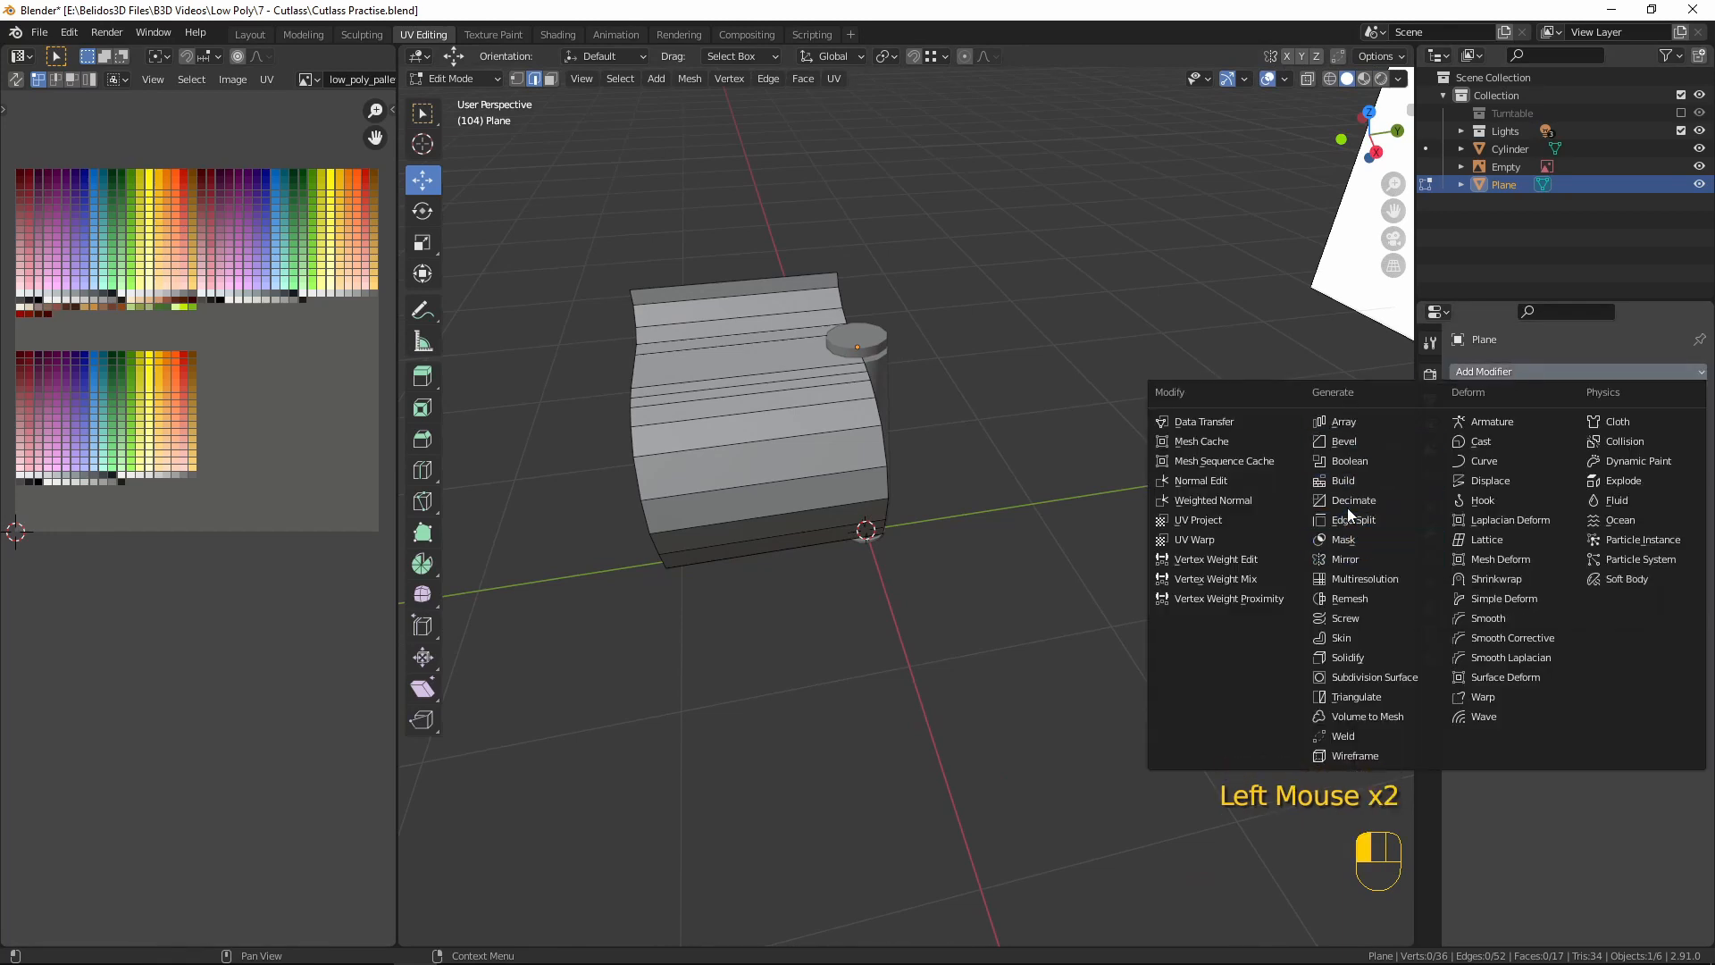
pyautogui.click(1359, 558)
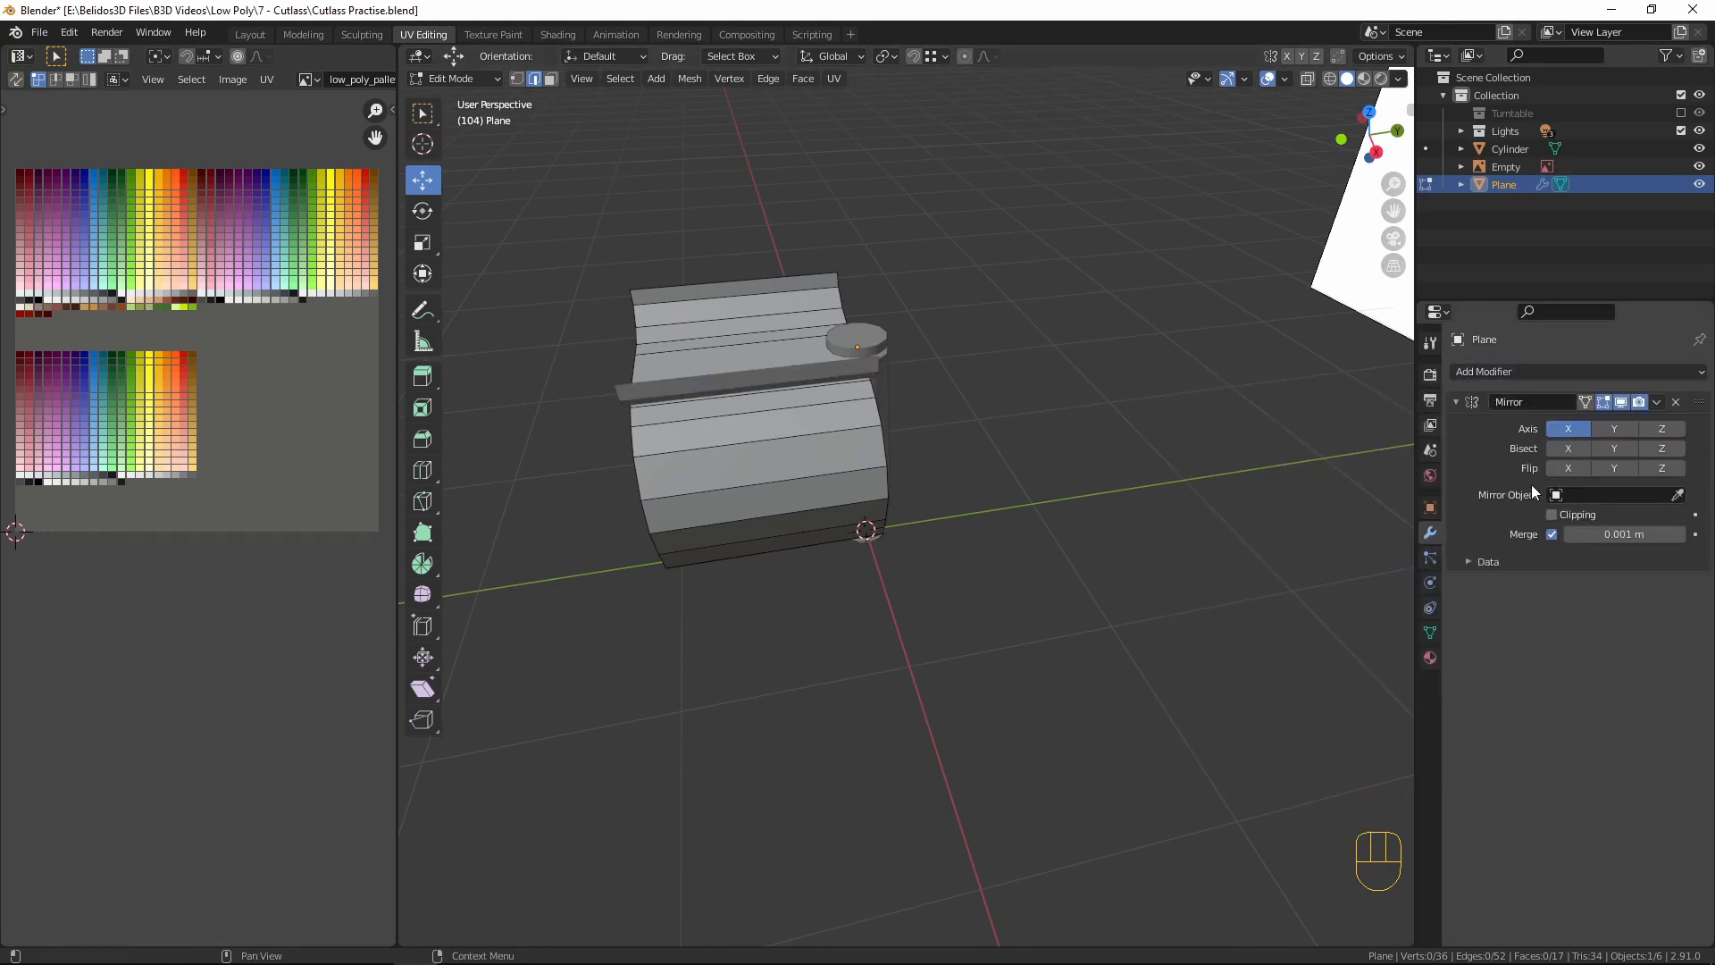
# - Set the Mirror modifier to mirror only across the Y axis and enable Clipping
pyautogui.click(1572, 430)
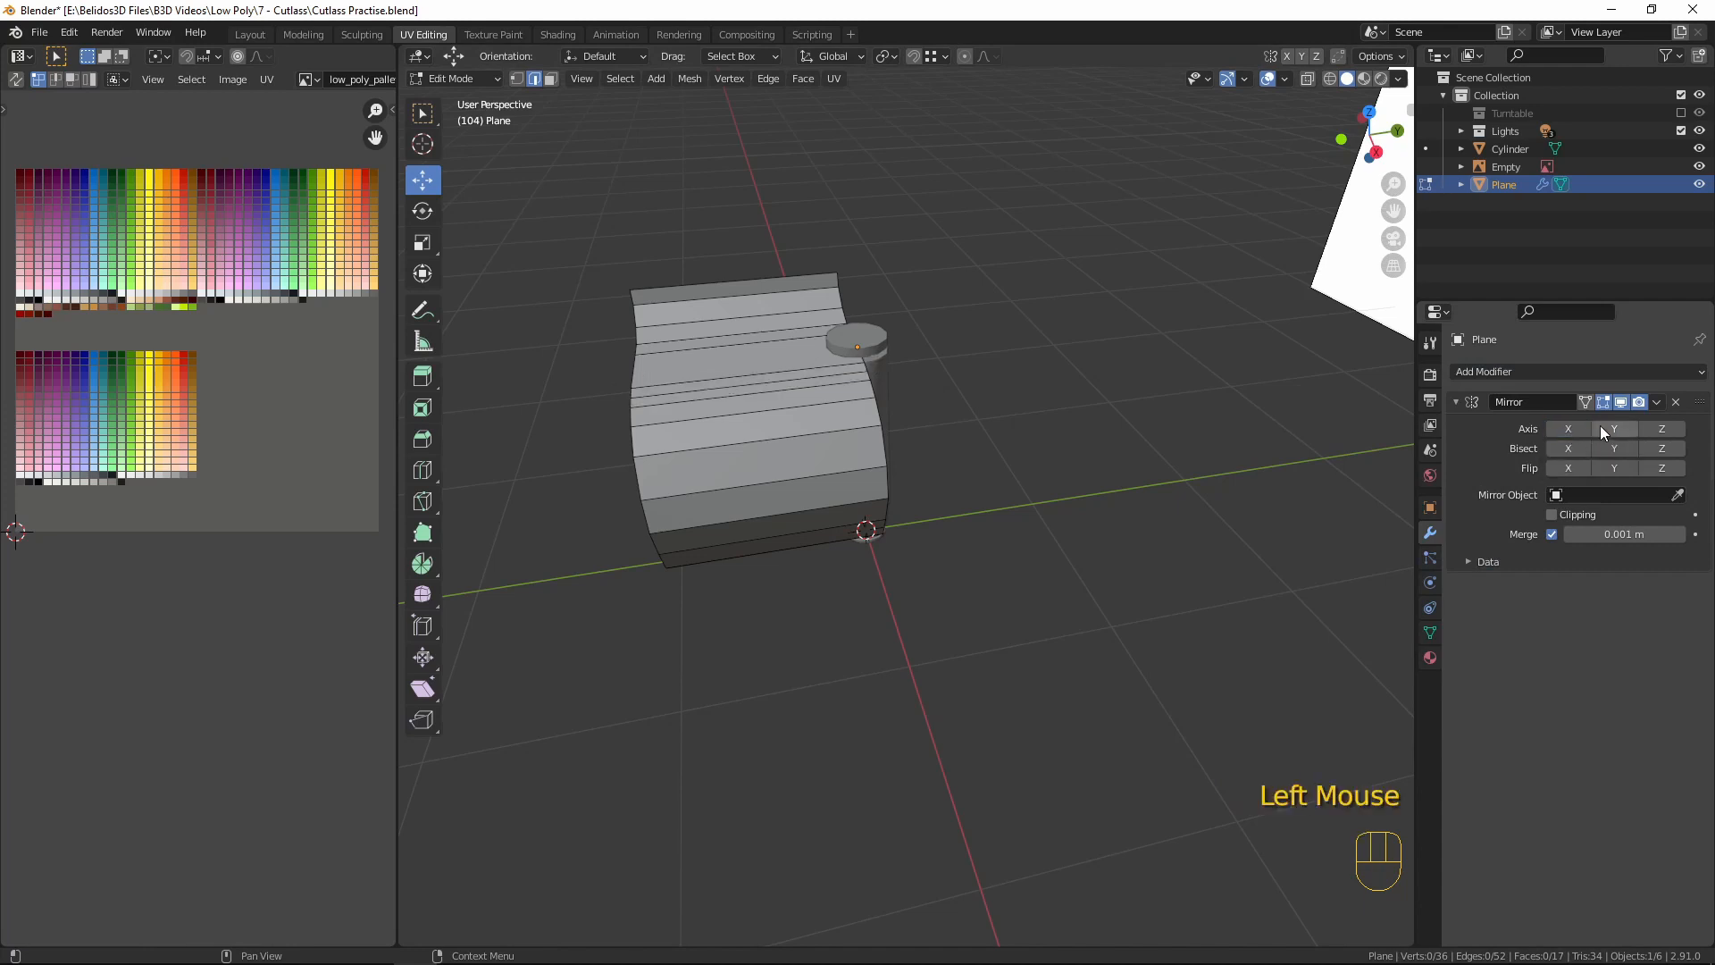
pyautogui.click(1601, 429)
pyautogui.click(1551, 516)
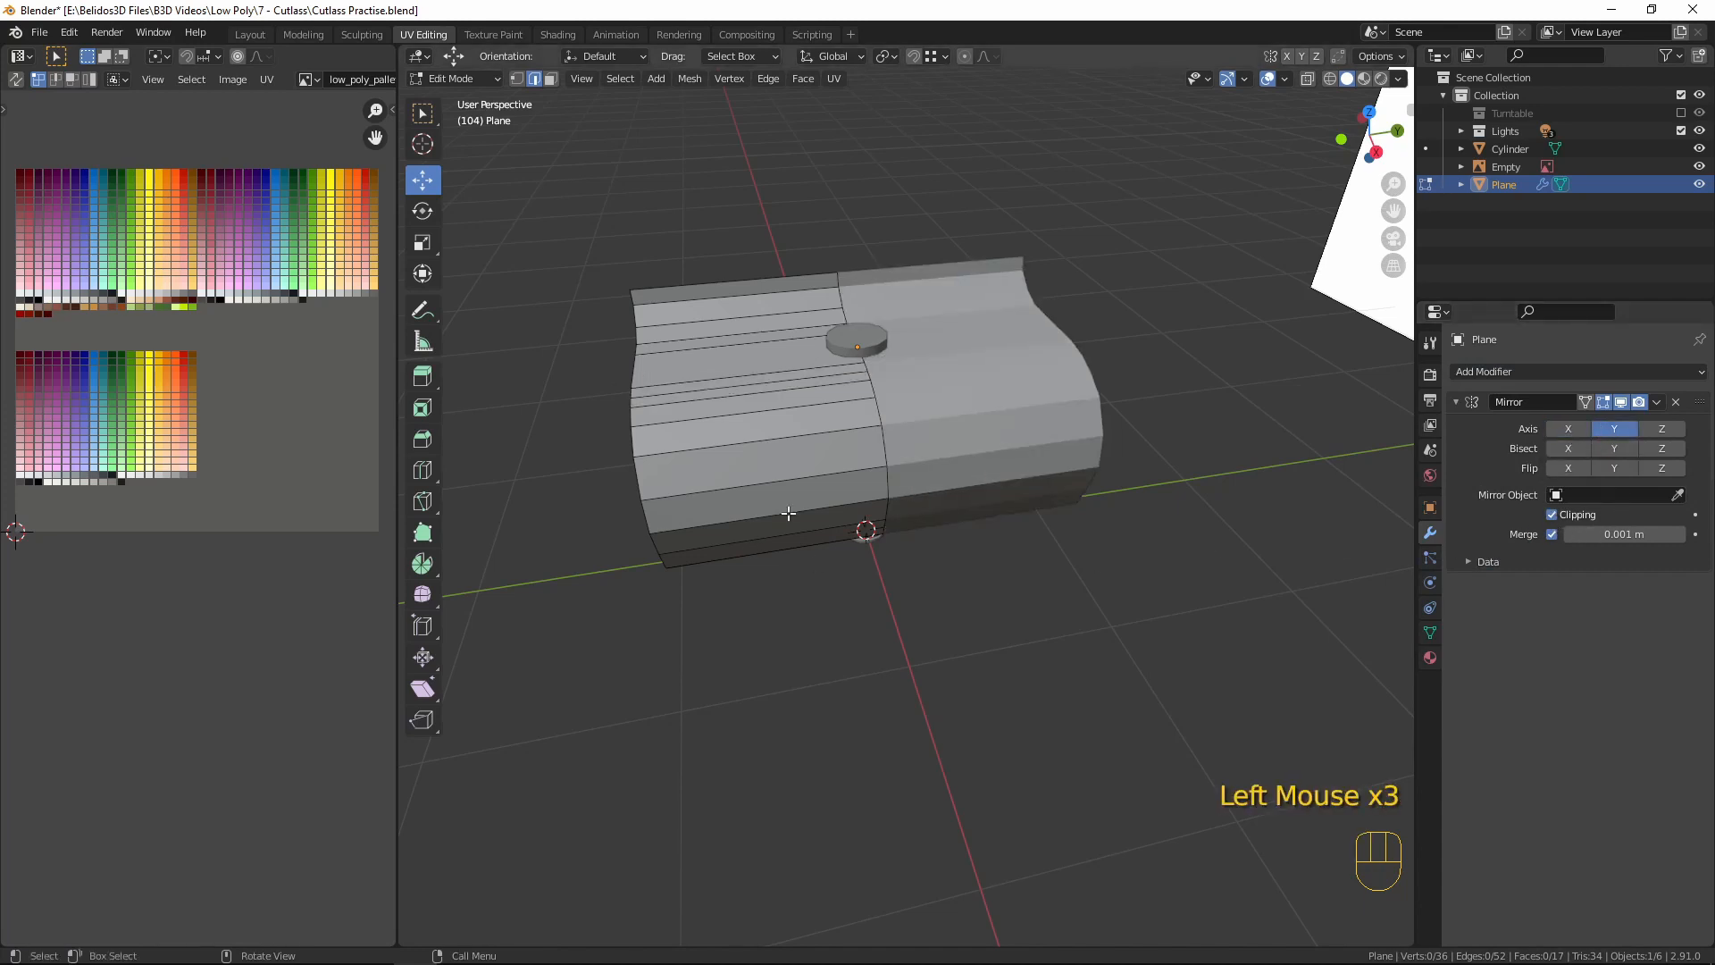
# - Select the guard's whole outer edge on the -Y side in see-through top view and move it about 0.838 m inward along Y
pyautogui.moveTo(750, 533); pyautogui.dragTo(1098, 536, button='middle')
pyautogui.press('KP_7')
pyautogui.hotkey('alt', 'z')
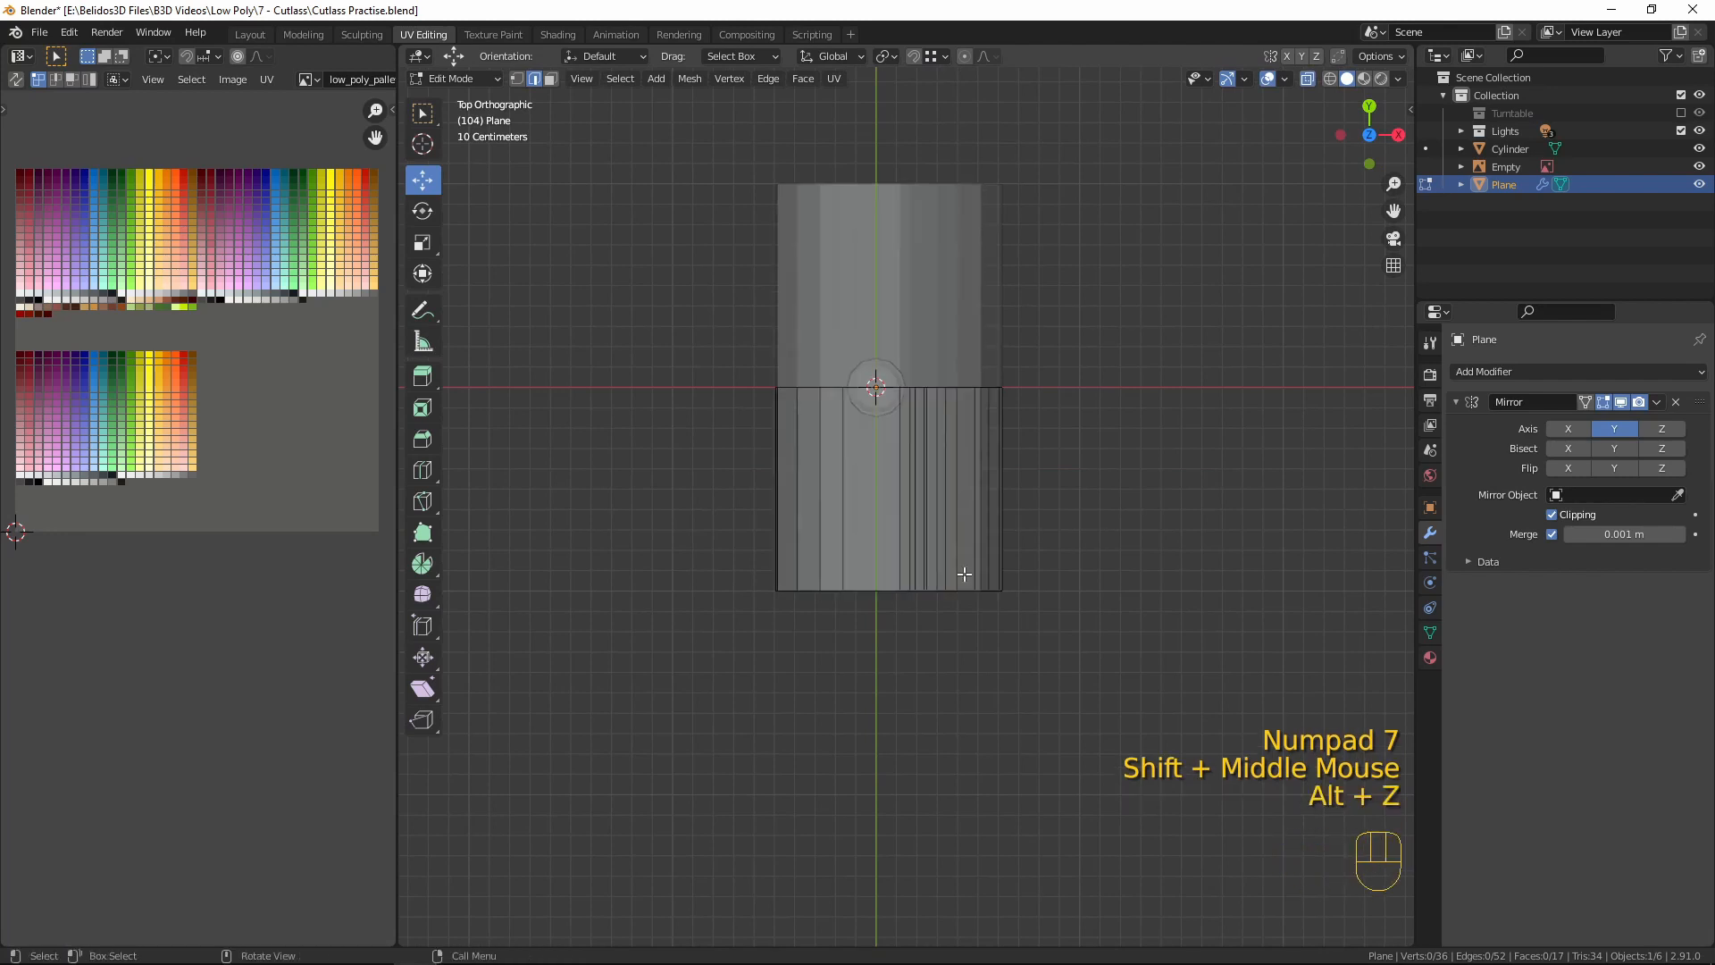
pyautogui.moveTo(710, 560); pyautogui.dragTo(1228, 708)
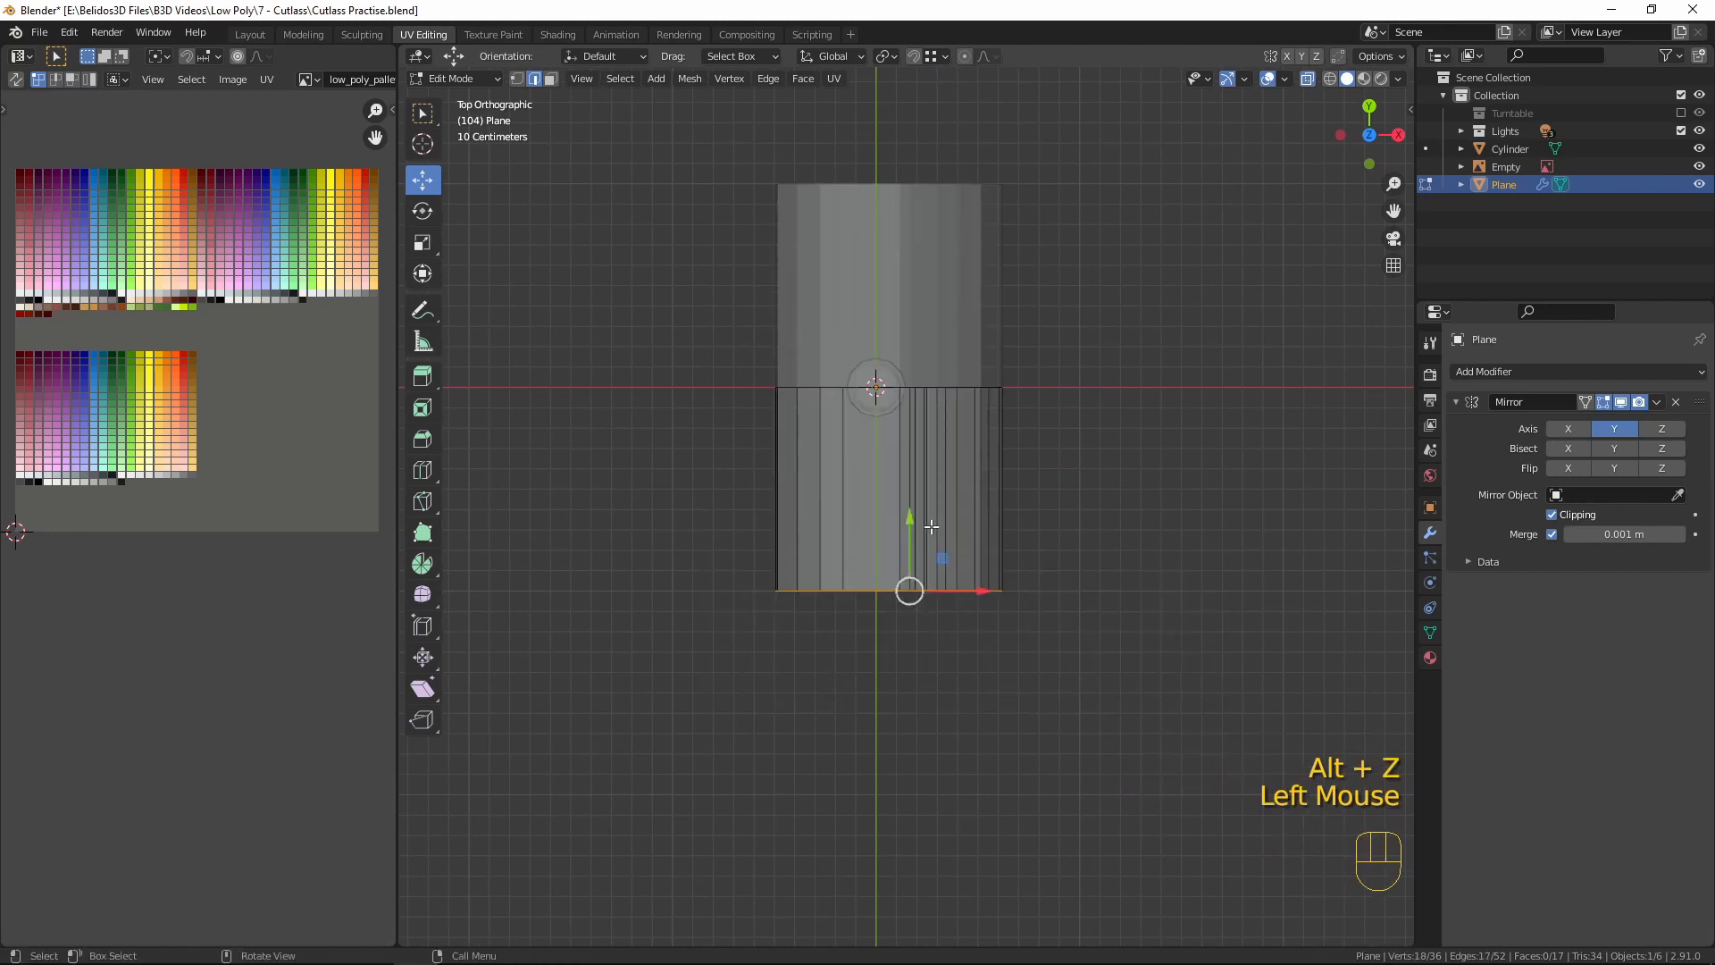
pyautogui.moveTo(909, 520); pyautogui.dragTo(877, 346)
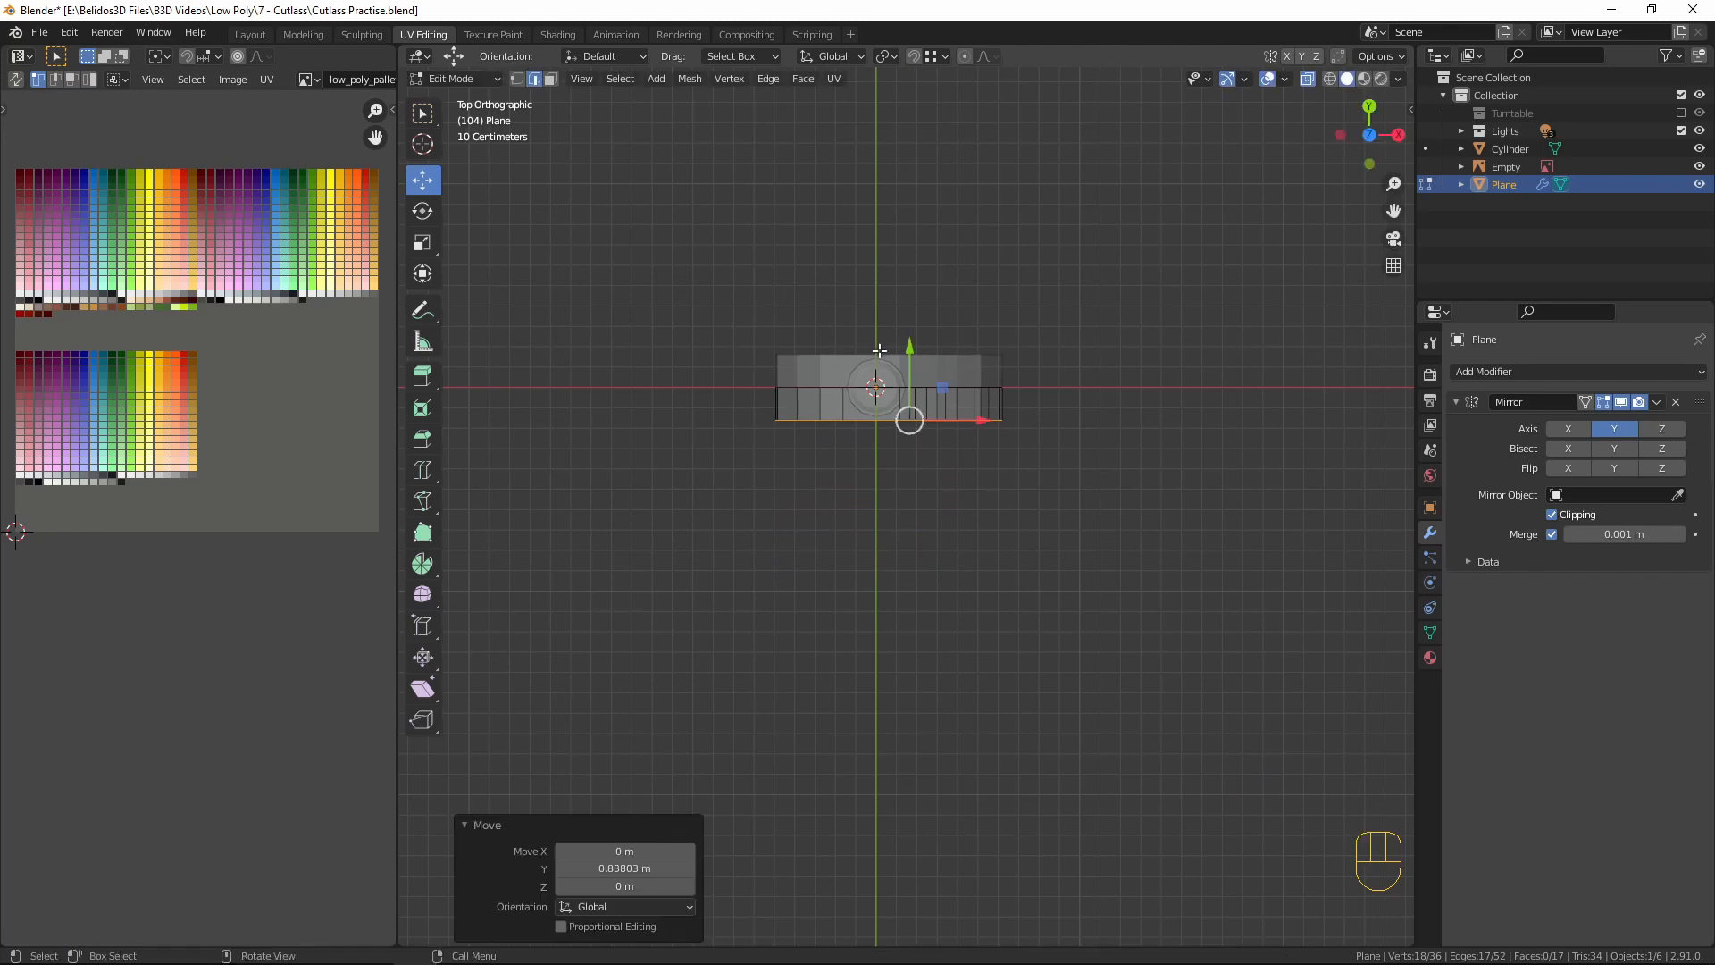
# - Add one crosswise loop cut in the guard face over the grip's top, slid toward the tip with factor 0.613, and deselect everything
pyautogui.scroll(5, 953, 566)
pyautogui.keyDown('shift'); pyautogui.moveTo(1006, 491); pyautogui.dragTo(1060, 735, button='middle'); pyautogui.keyUp('shift')
pyautogui.press('KP_7')
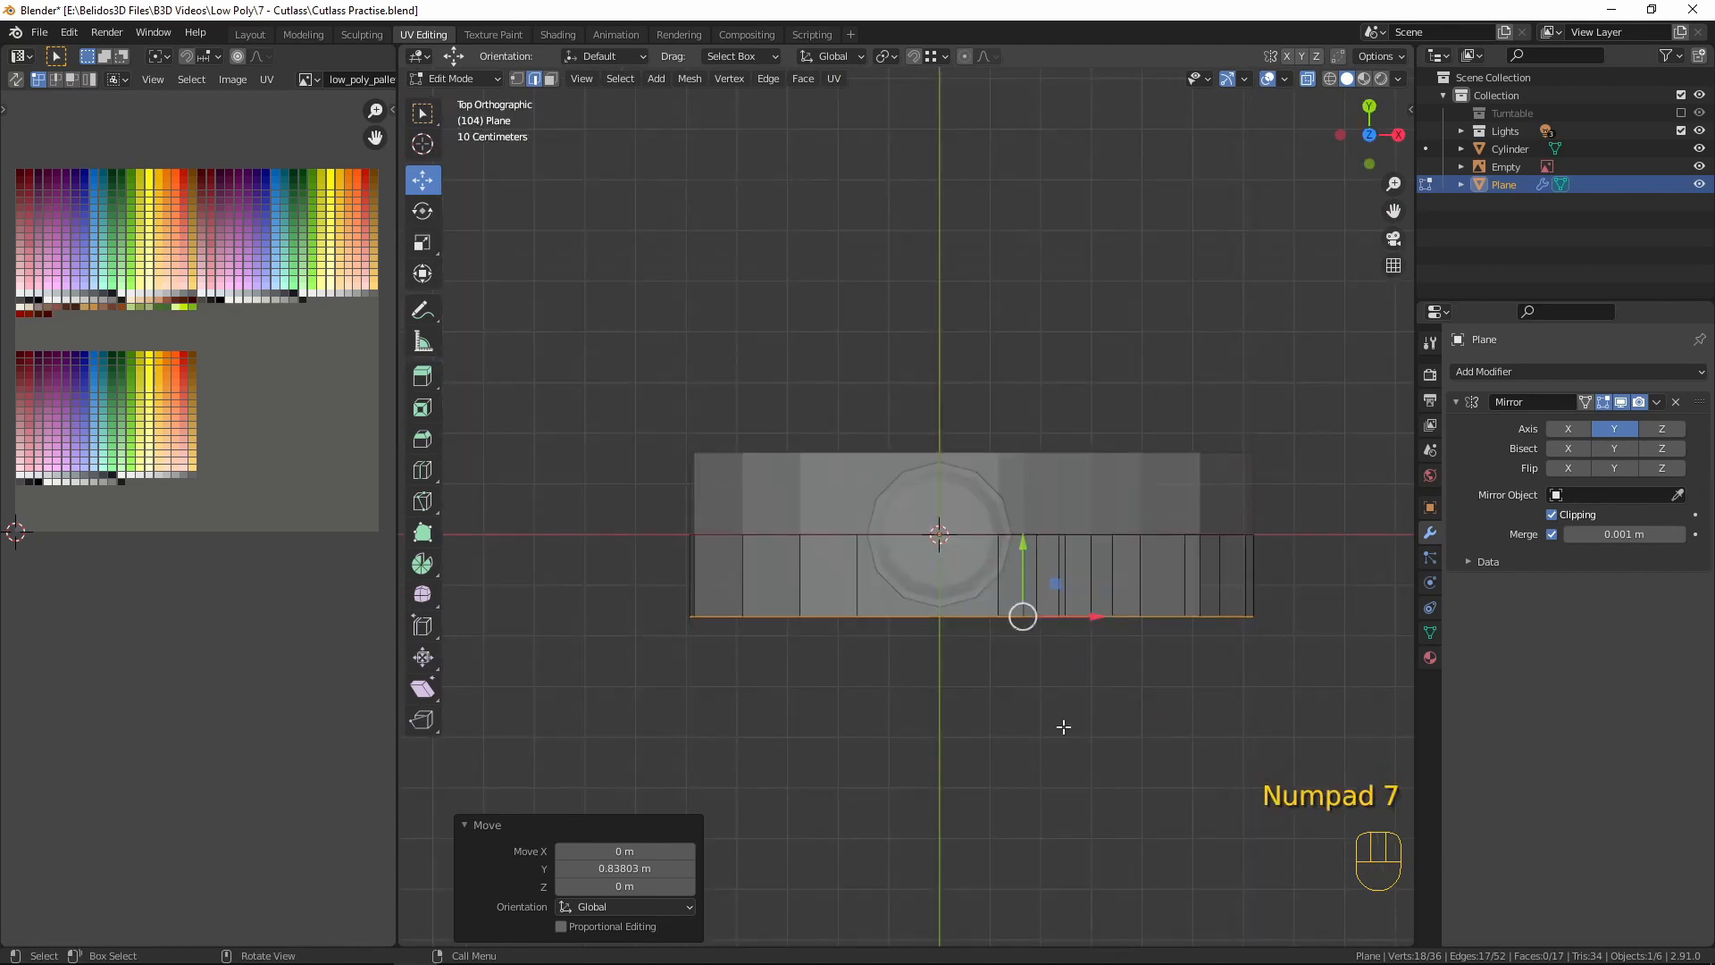
pyautogui.hotkey('ctrl', 'r')
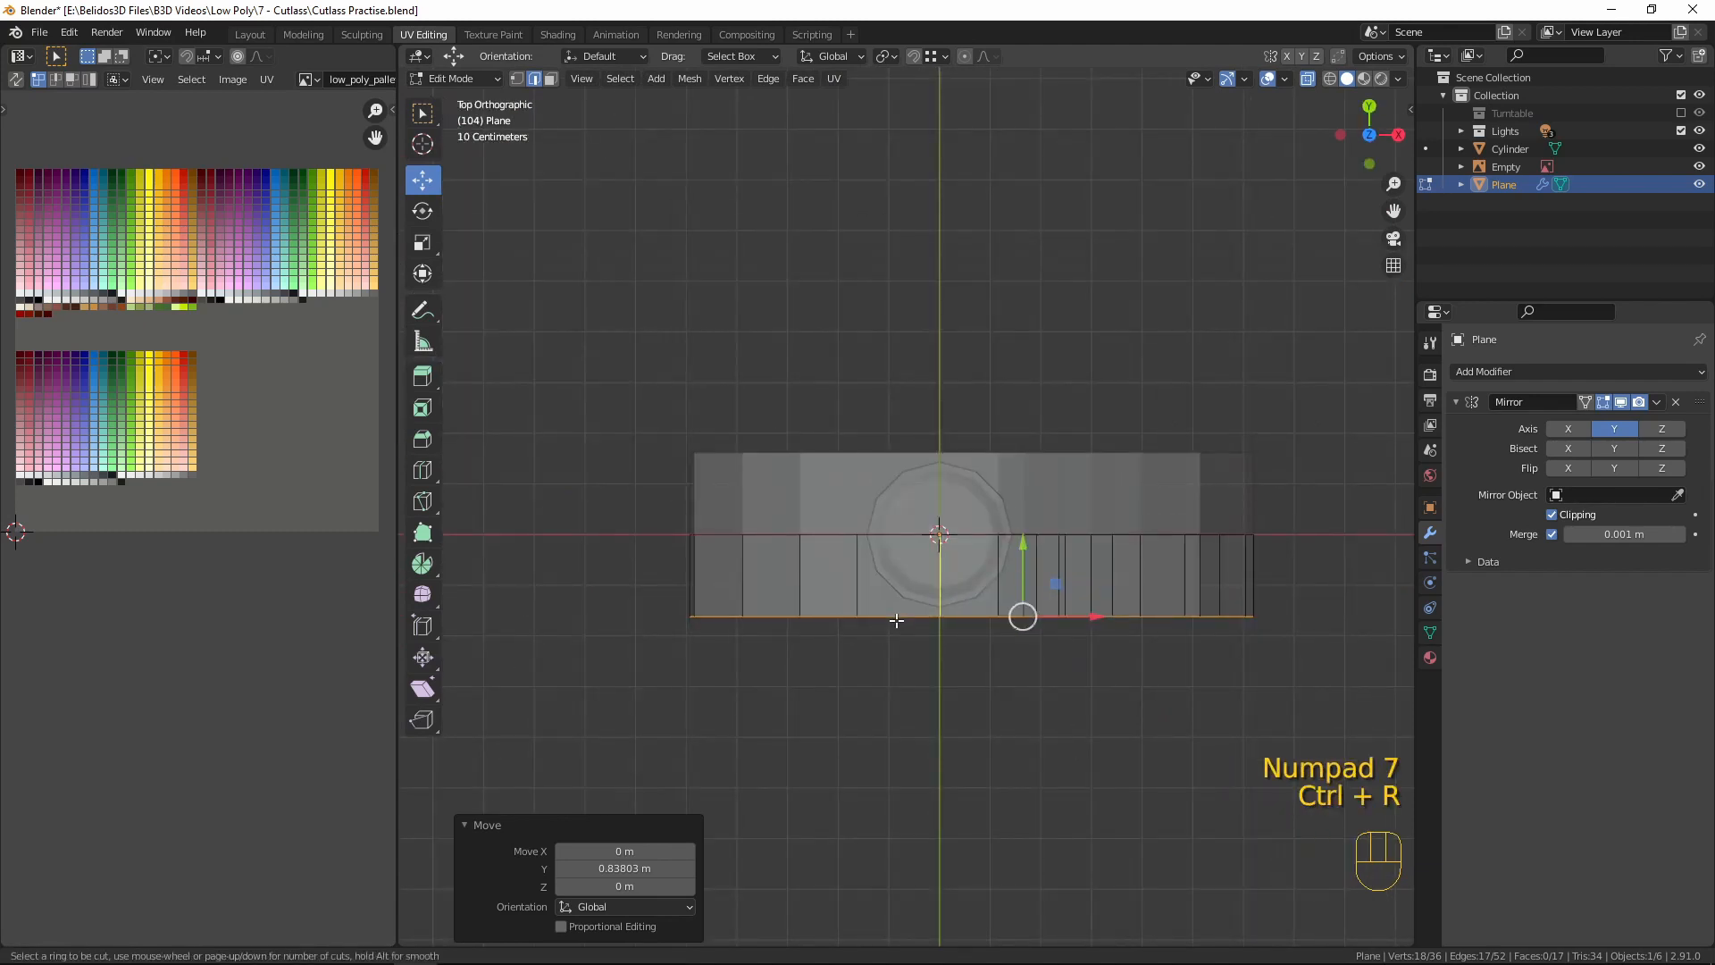
pyautogui.click(901, 620)
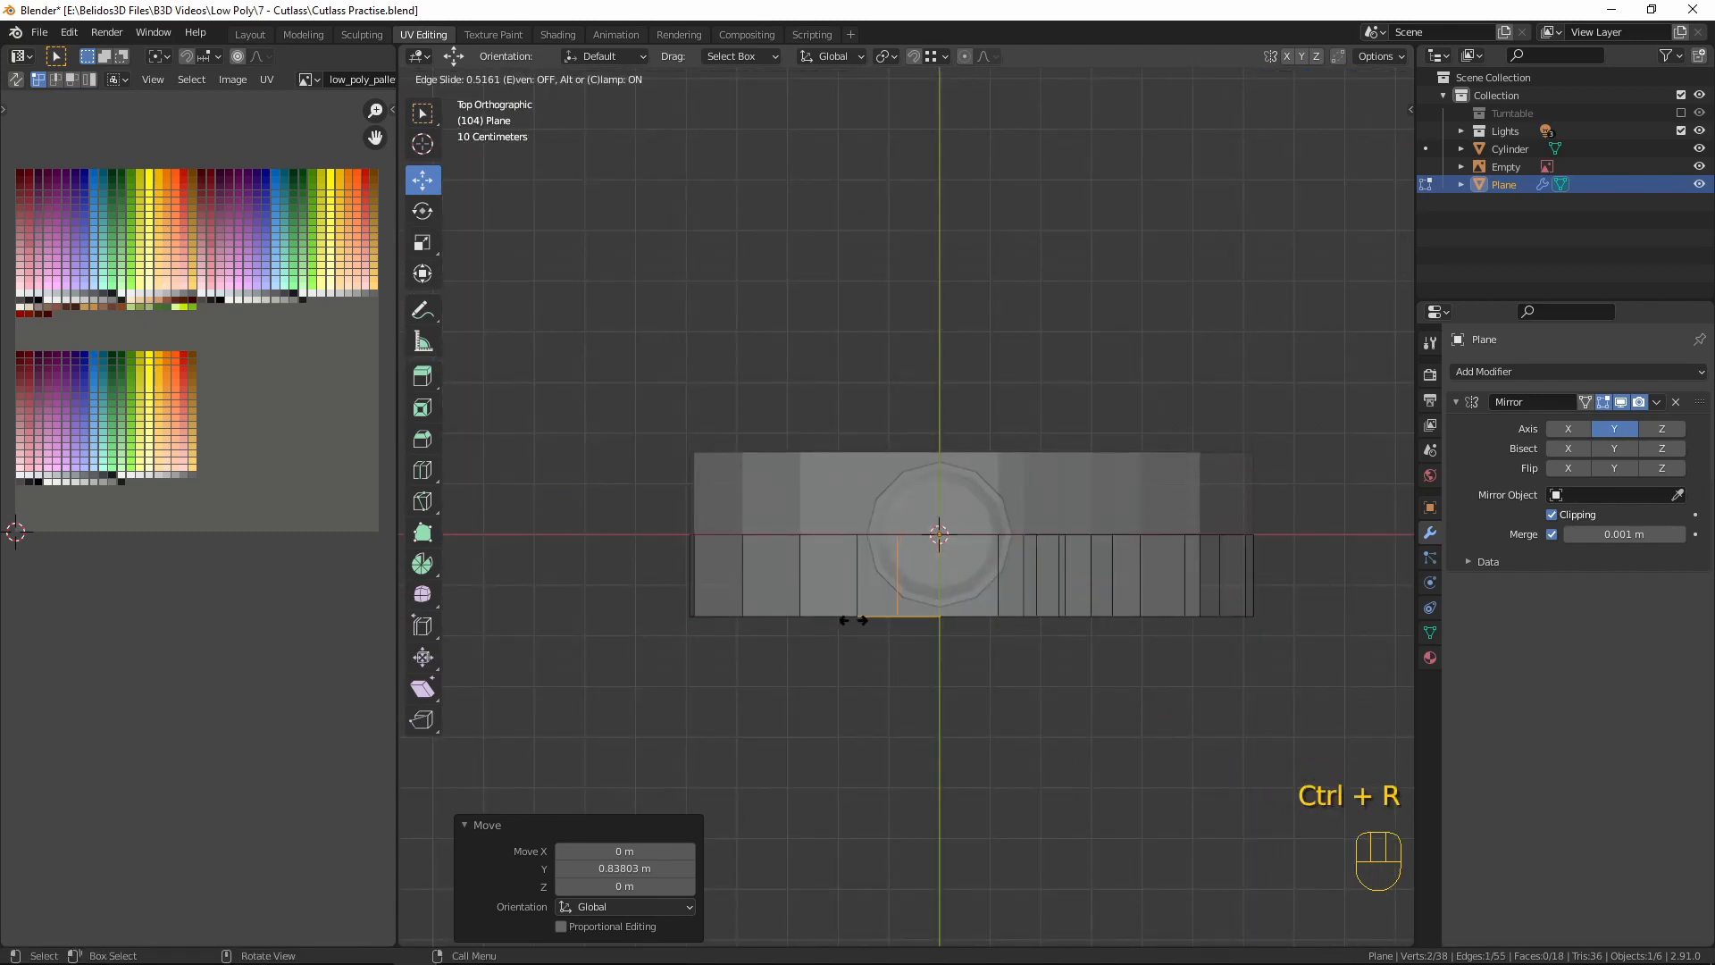
pyautogui.click(844, 618)
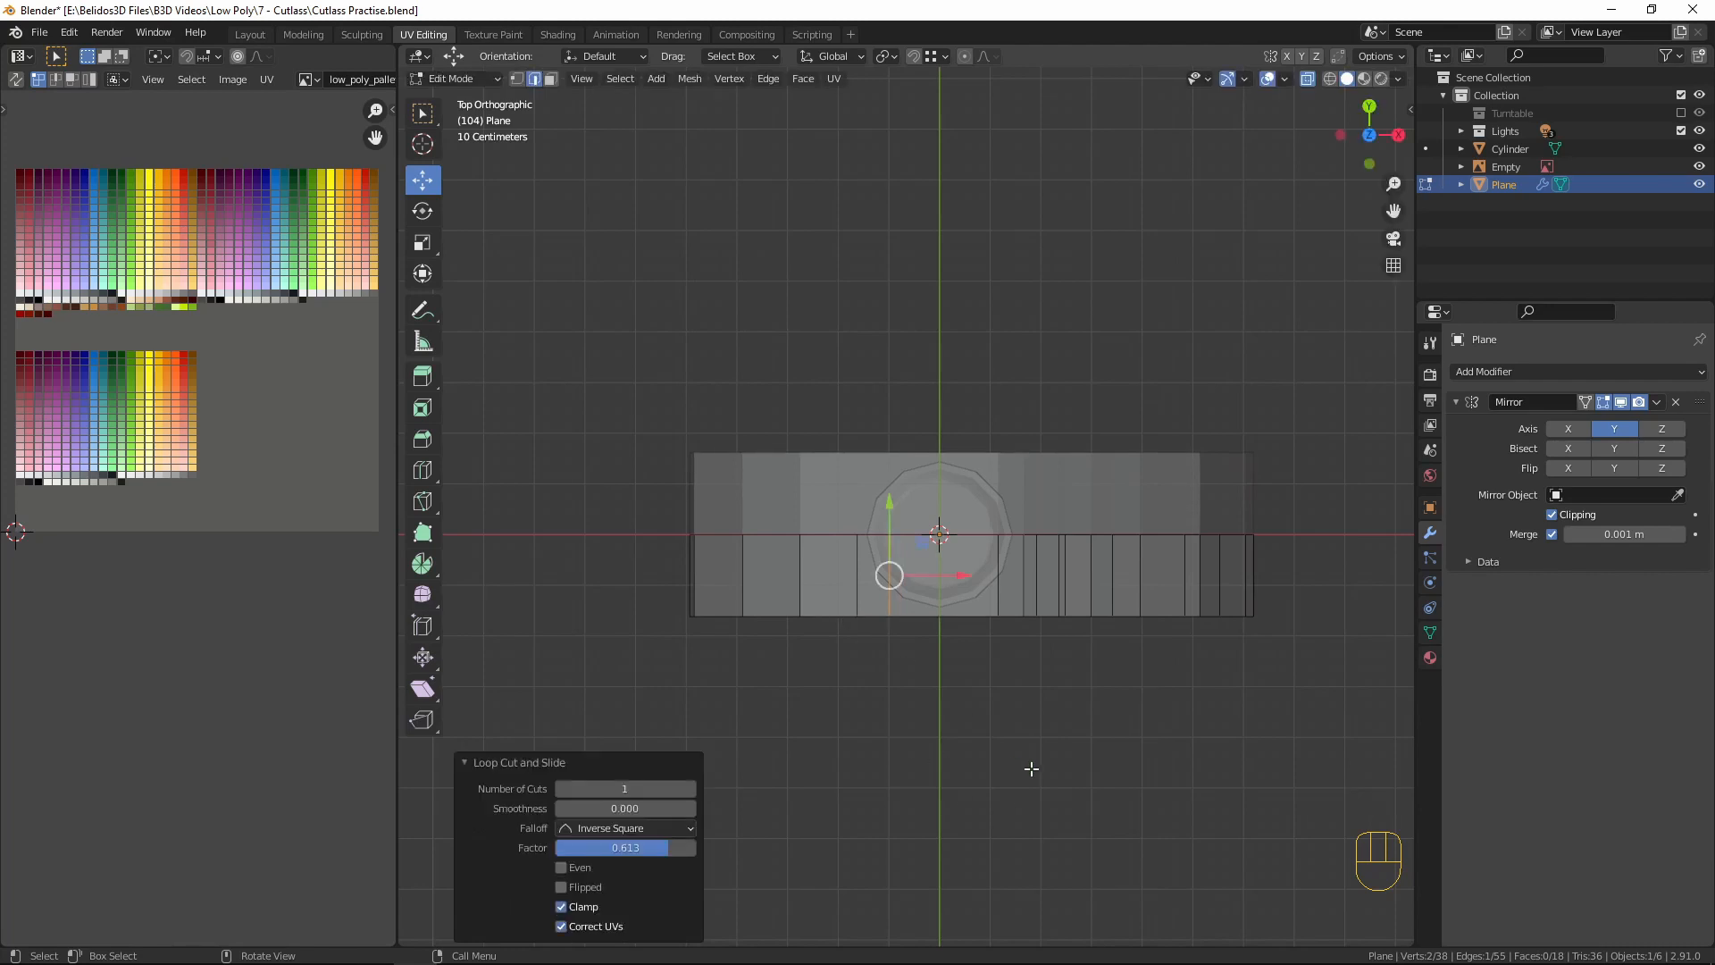
pyautogui.press('a')
pyautogui.press('a')
pyautogui.press('a')
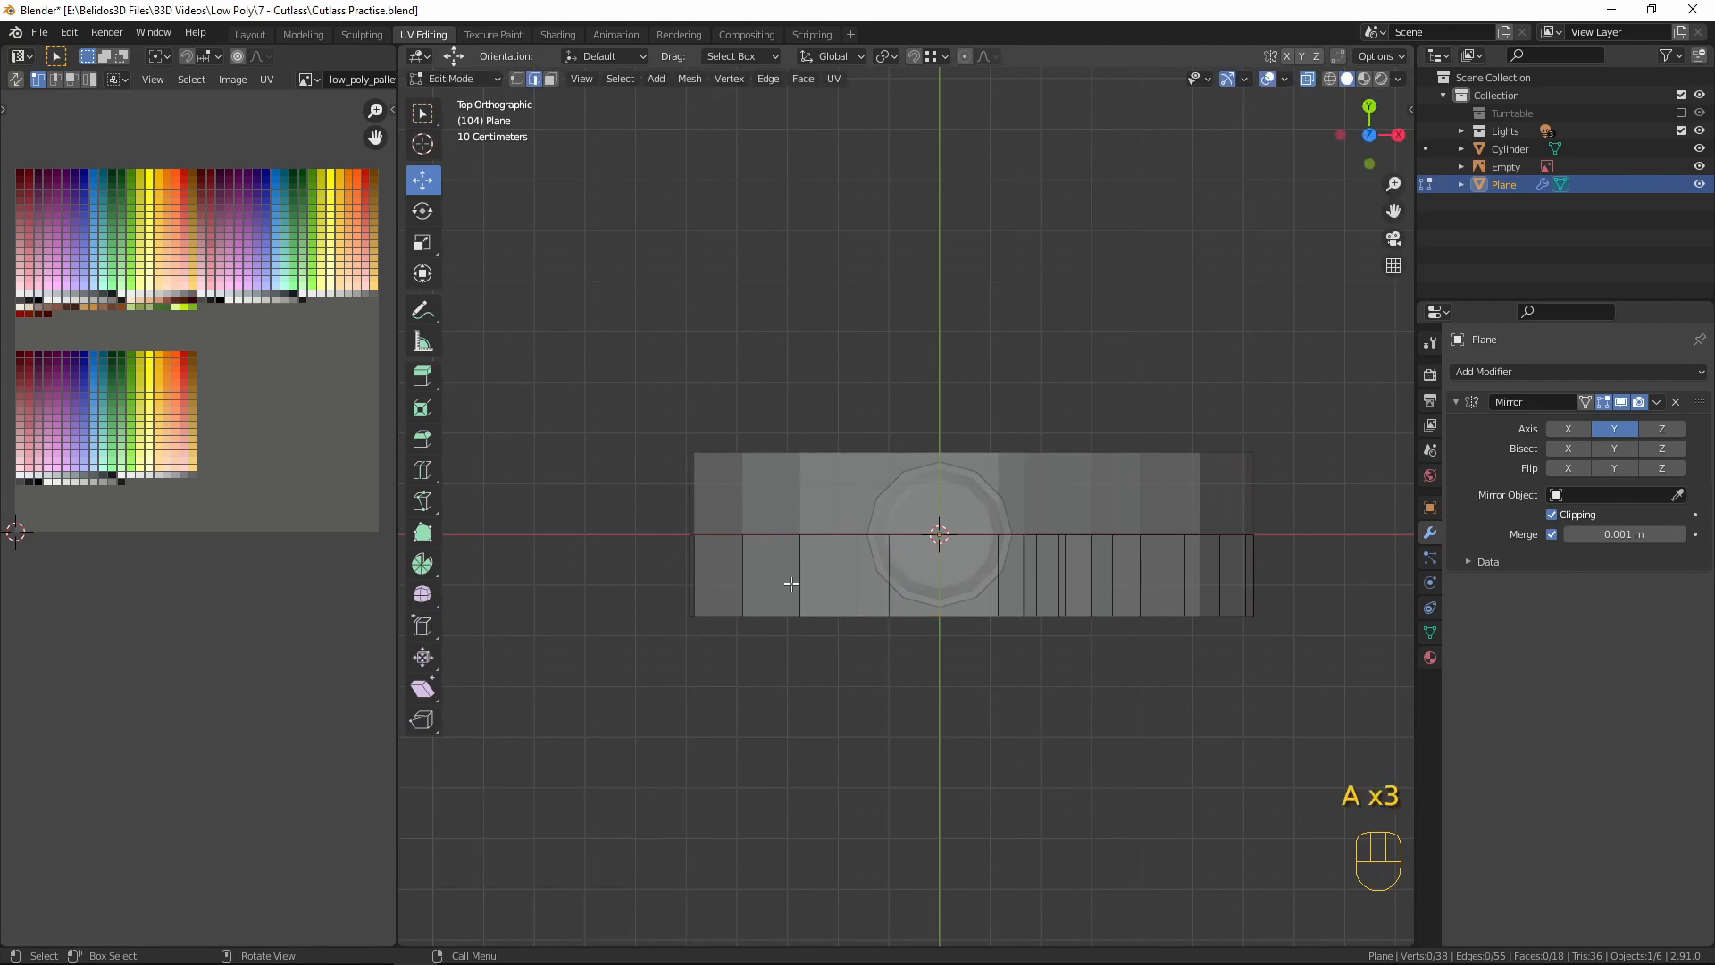
# - Slide the outer corner vertex at the guard's upturned tip toward the centre line with a factor of about 0.737
pyautogui.moveTo(790, 584); pyautogui.dragTo(900, 622, button='middle')
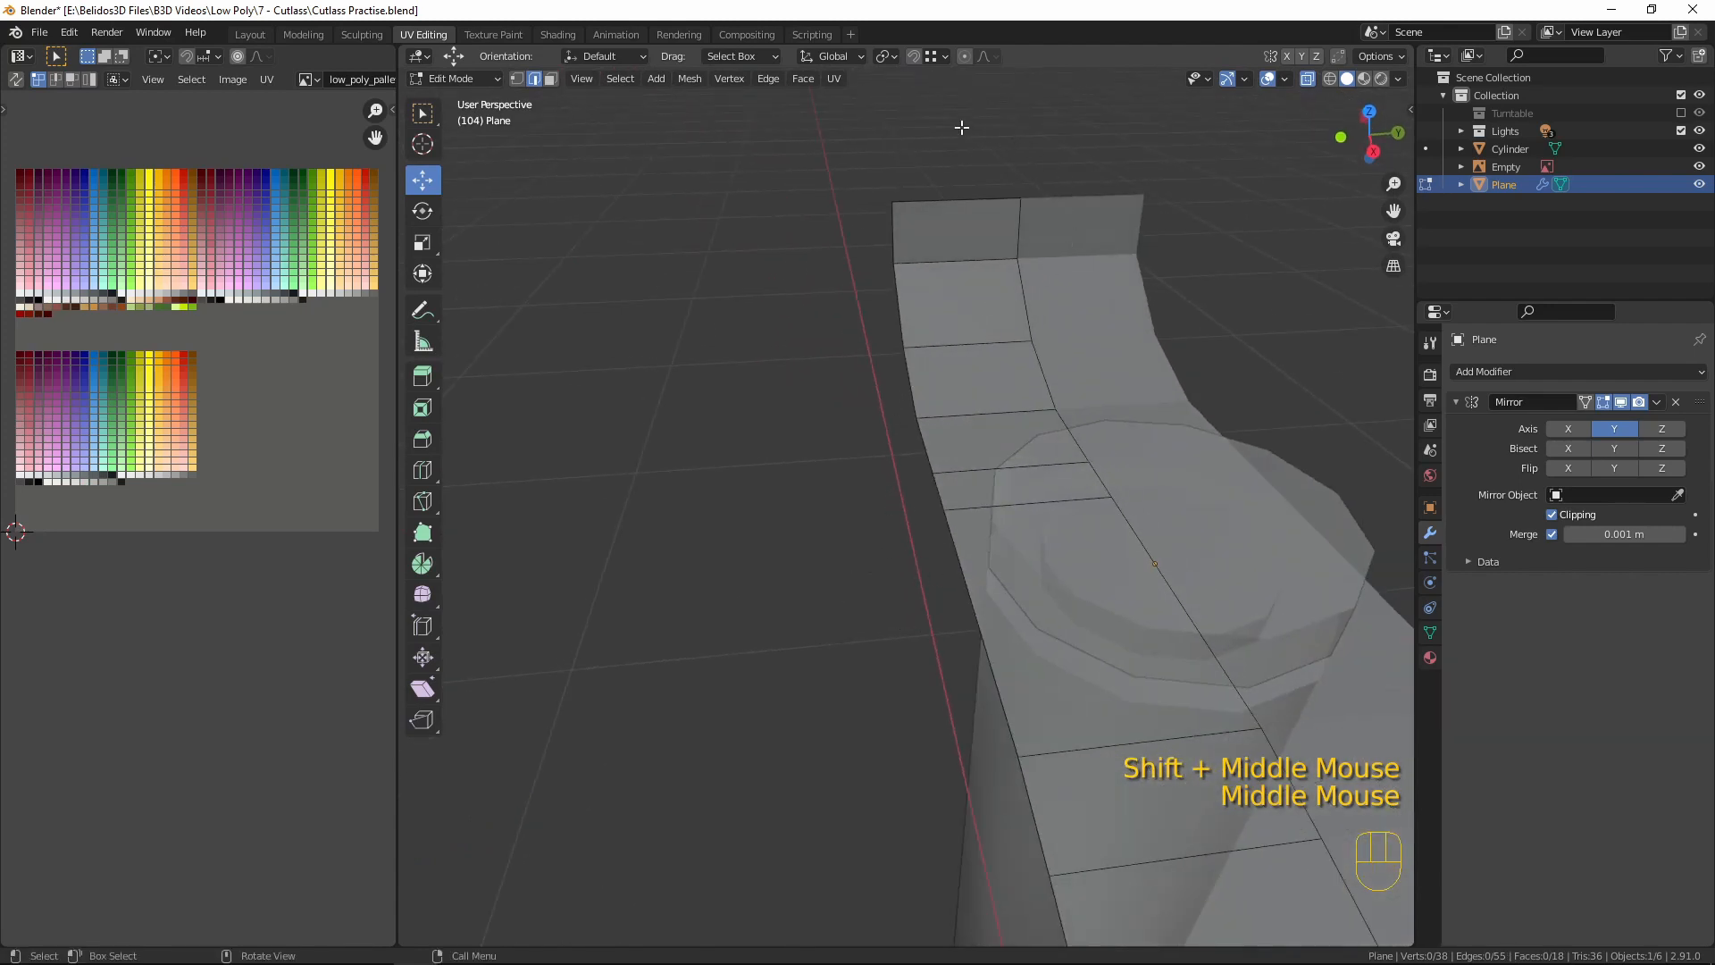
pyautogui.press('1')
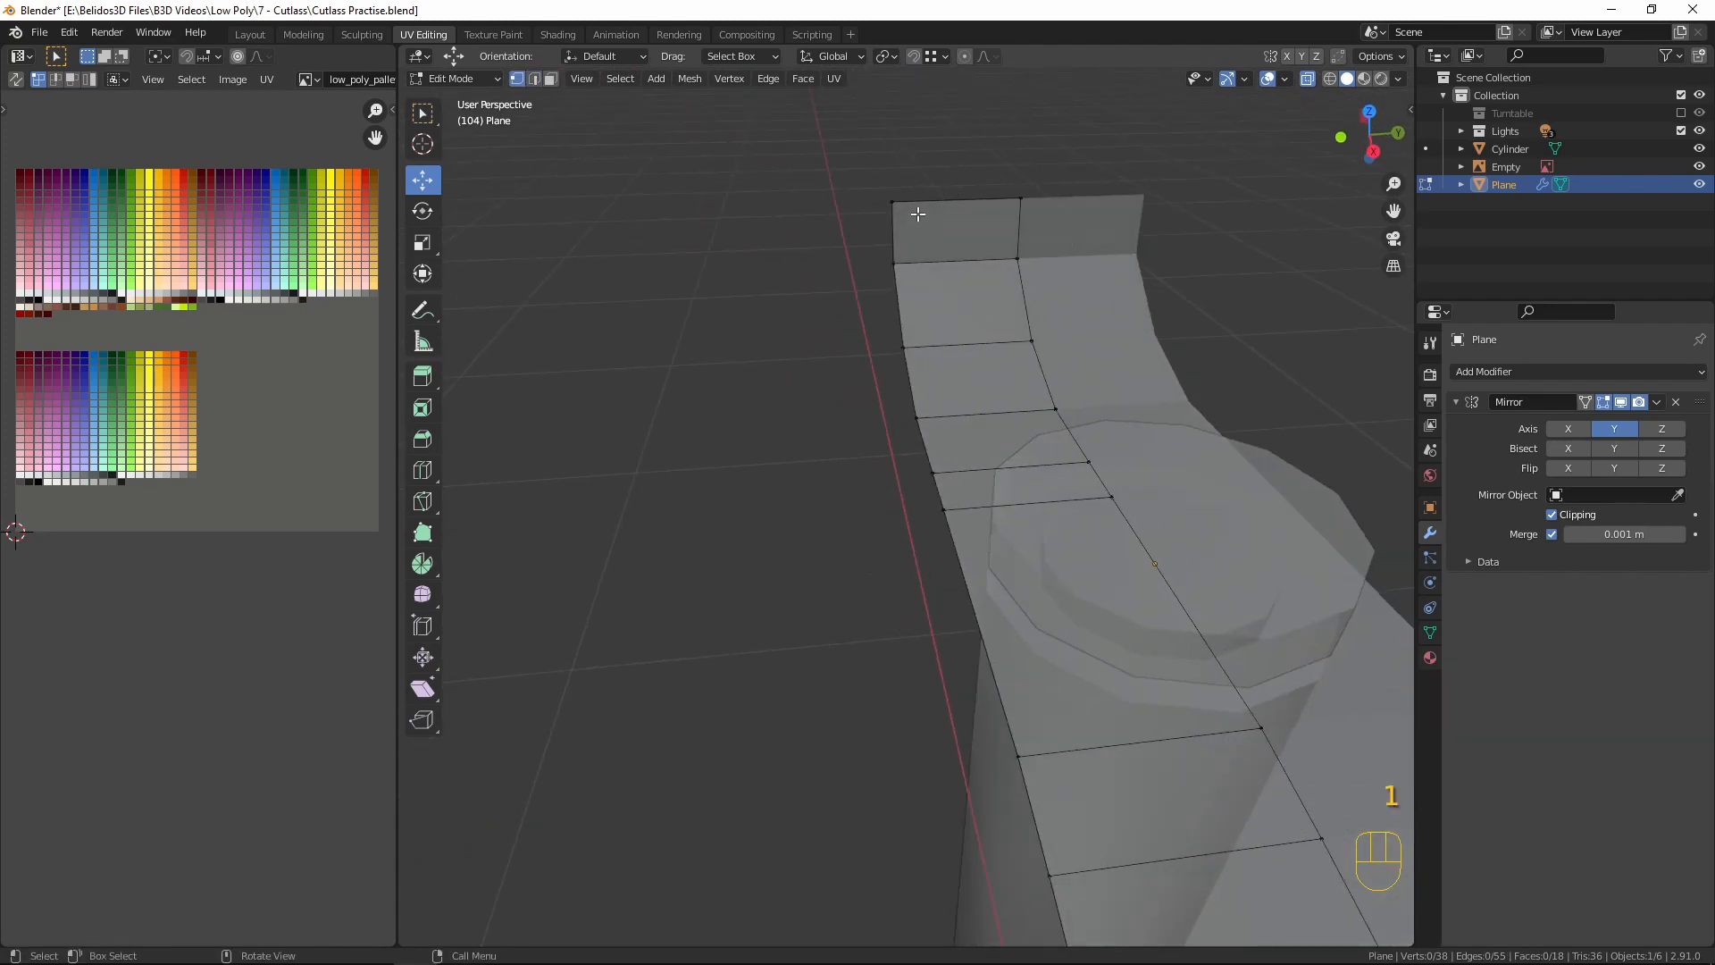
pyautogui.click(894, 207)
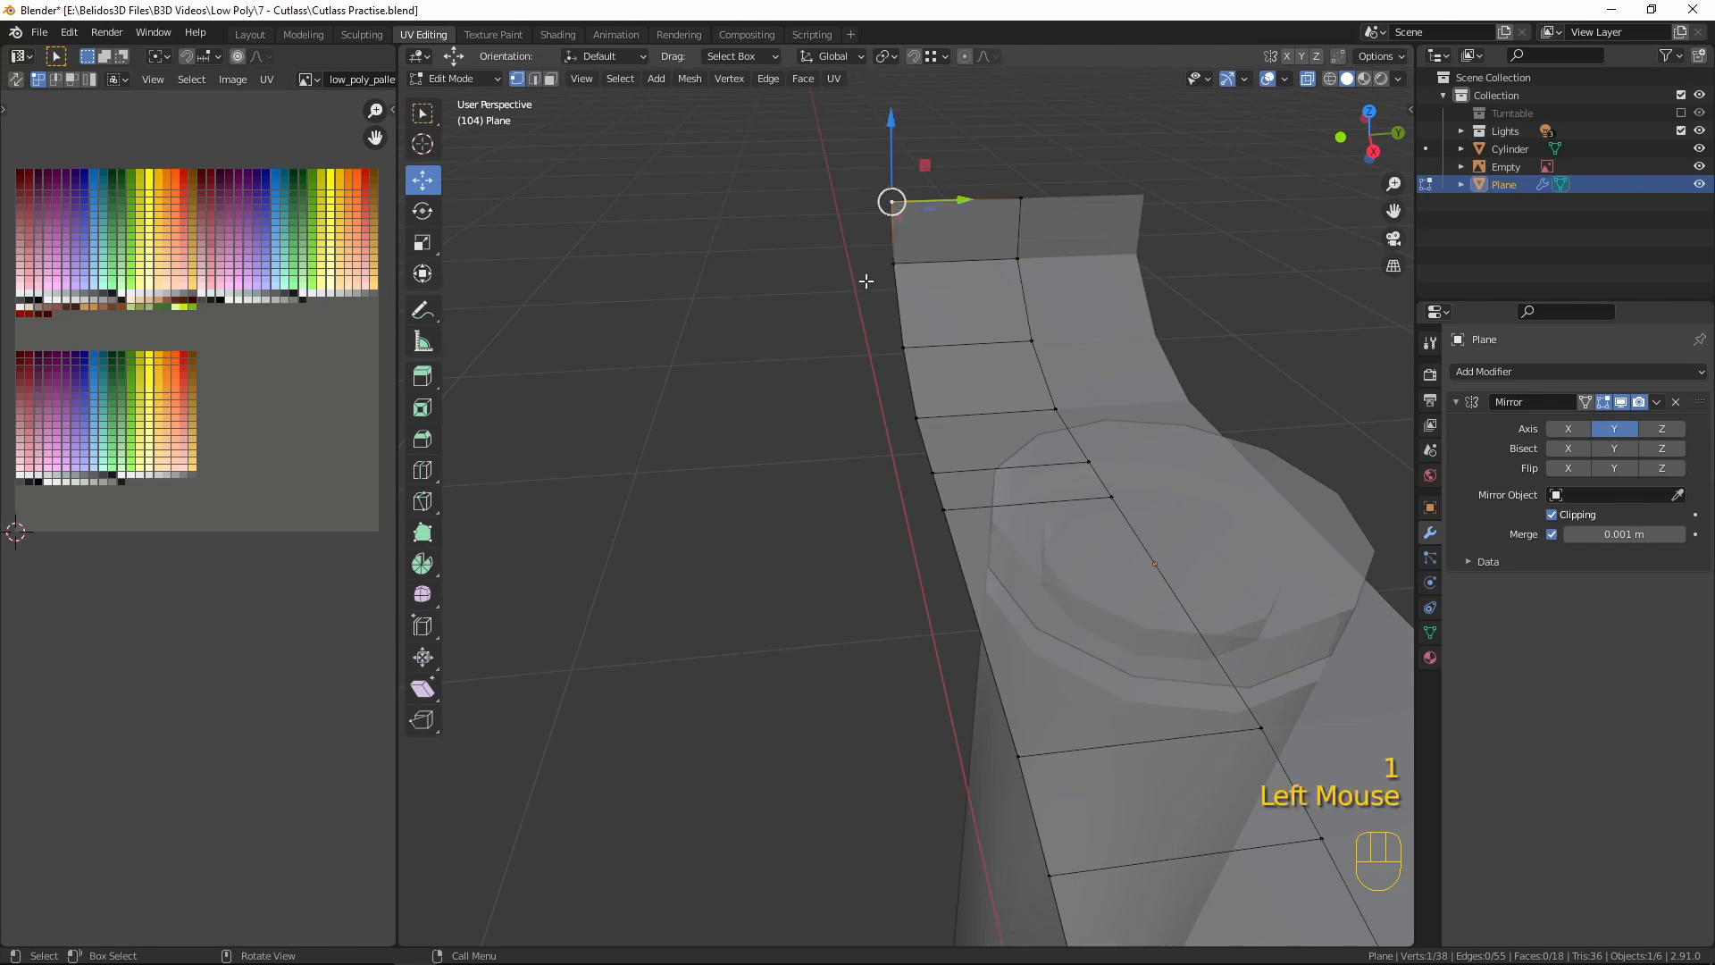
pyautogui.press('g')
pyautogui.press('g')
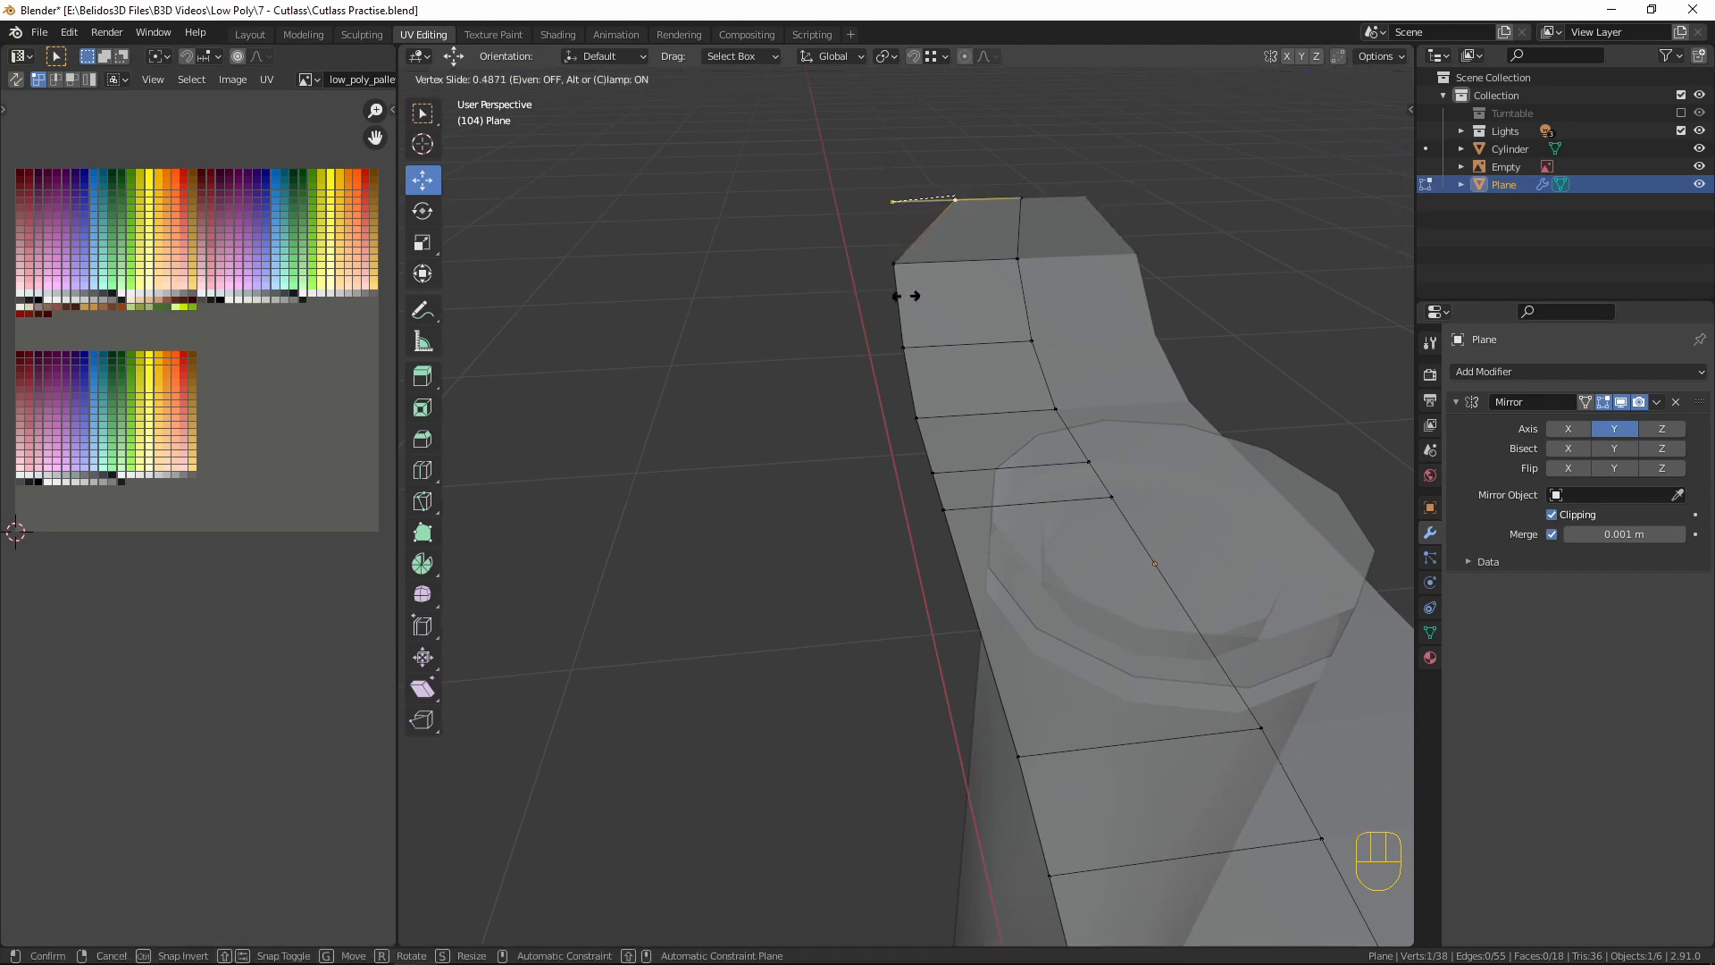
pyautogui.click(938, 297)
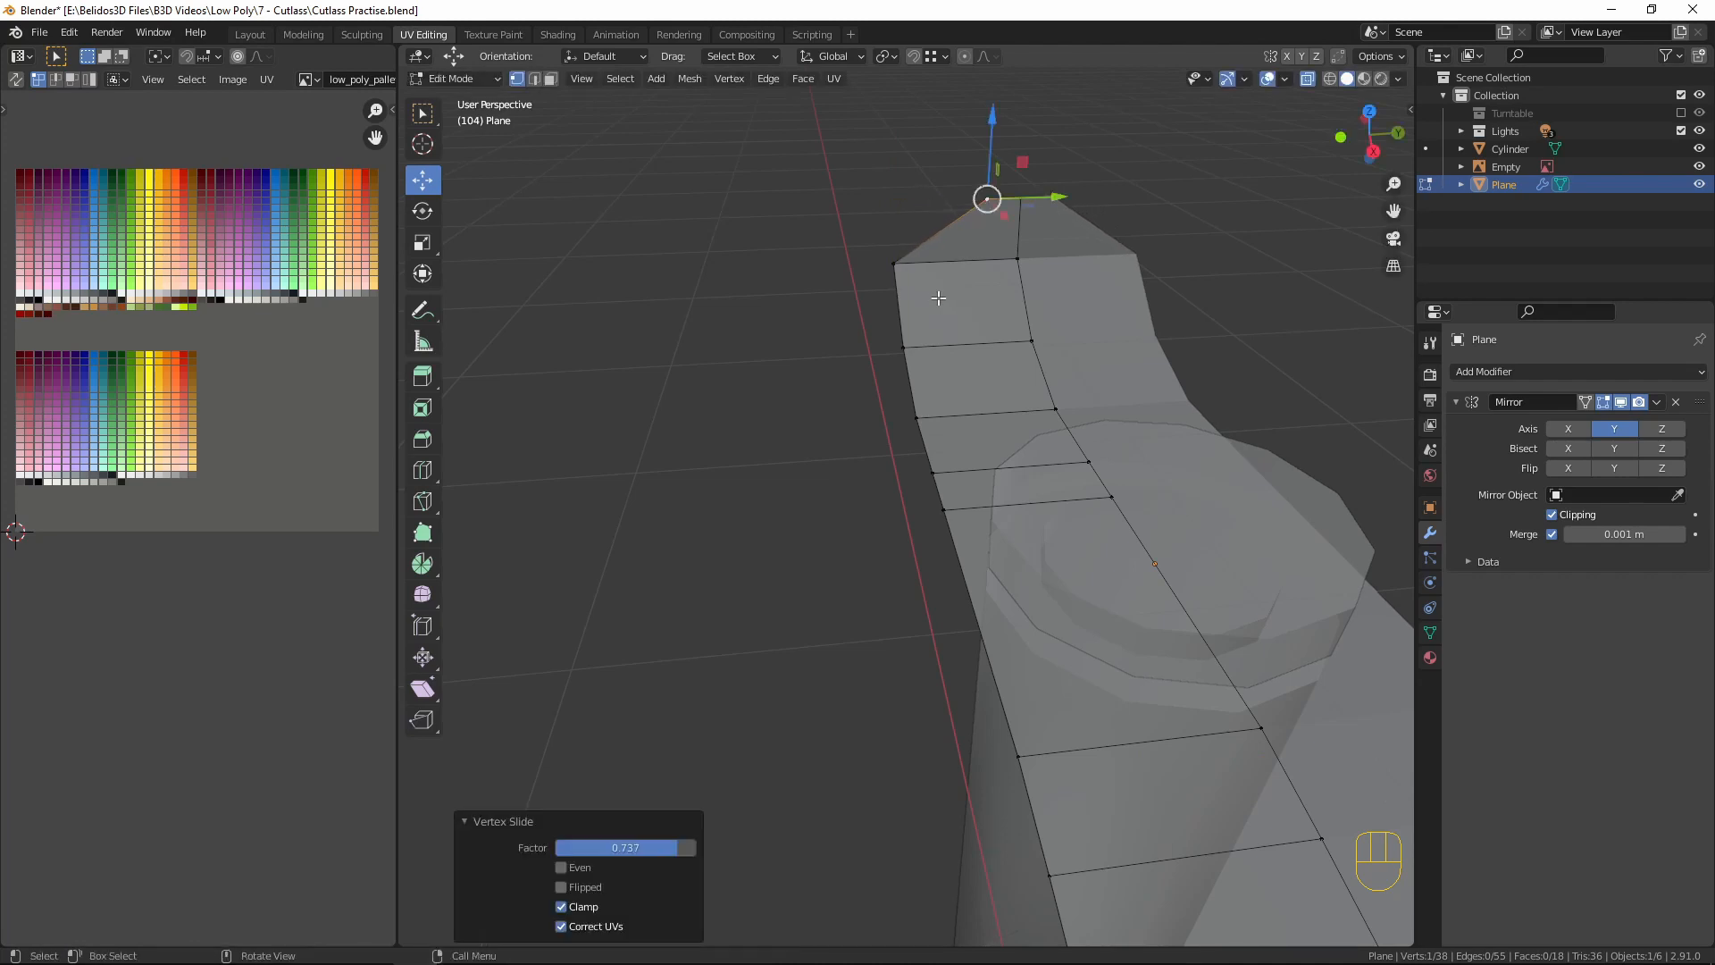
# - Slide the next two outer vertices behind the tip roughly halfway toward the centre line, narrowing the front of the guard
pyautogui.click(886, 263)
pyautogui.press('g')
pyautogui.press('g')
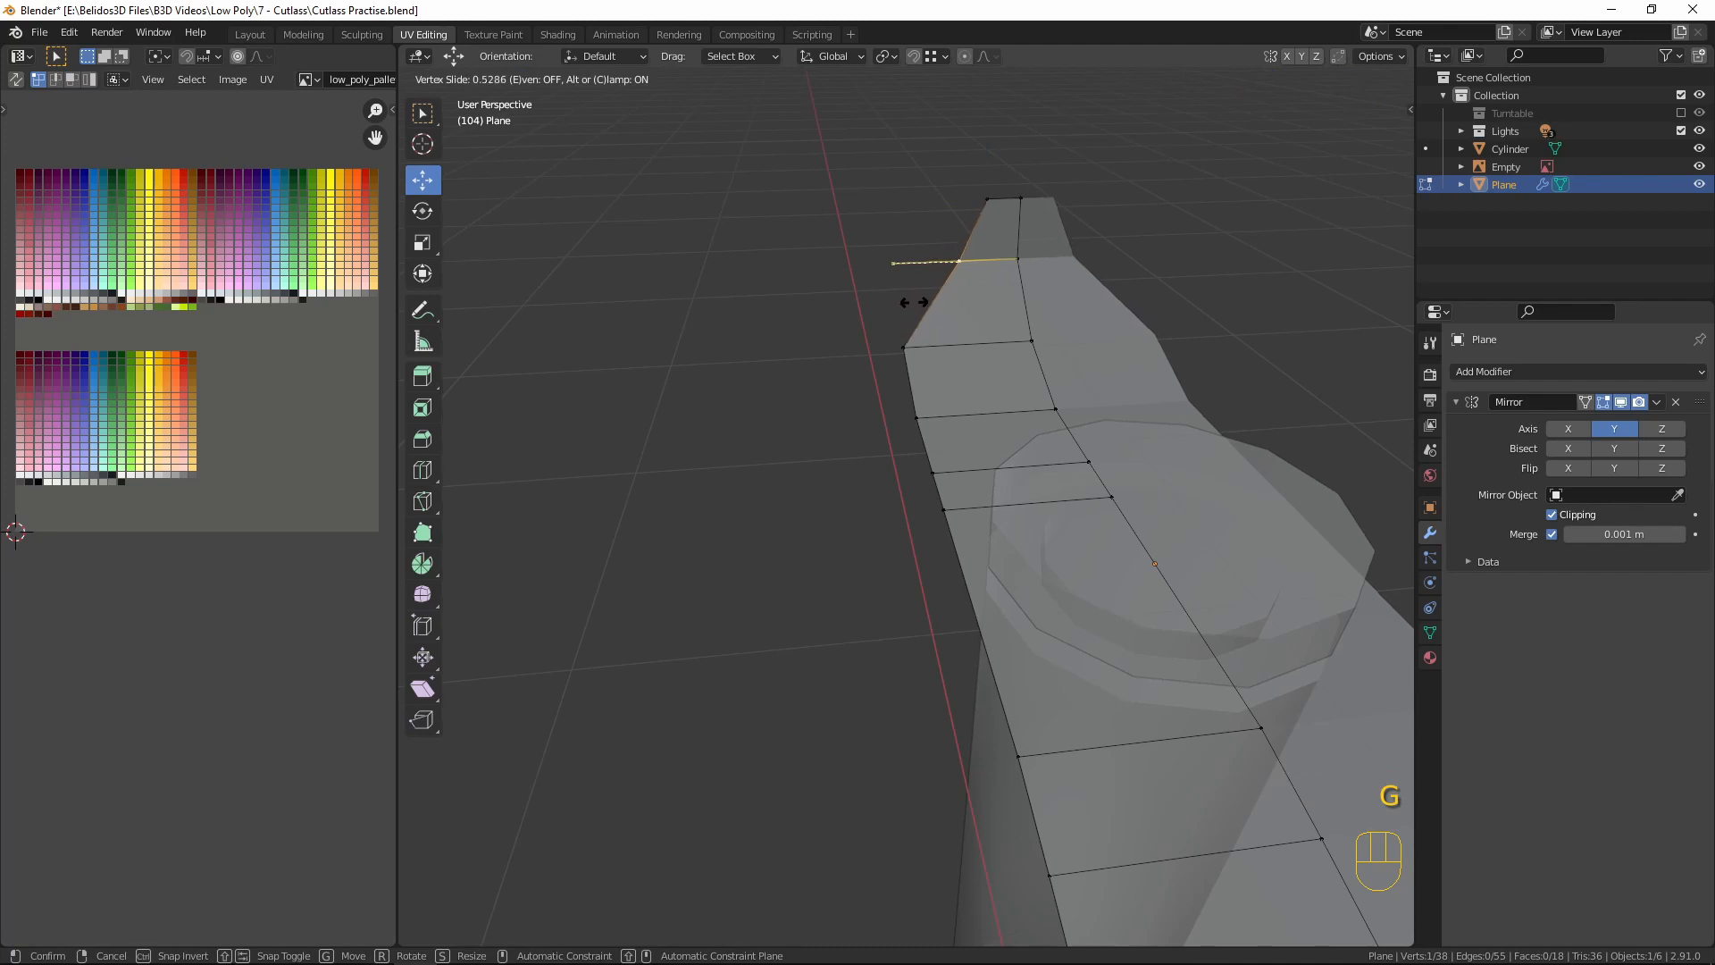
pyautogui.click(914, 360)
pyautogui.click(906, 350)
pyautogui.press('g')
pyautogui.press('g')
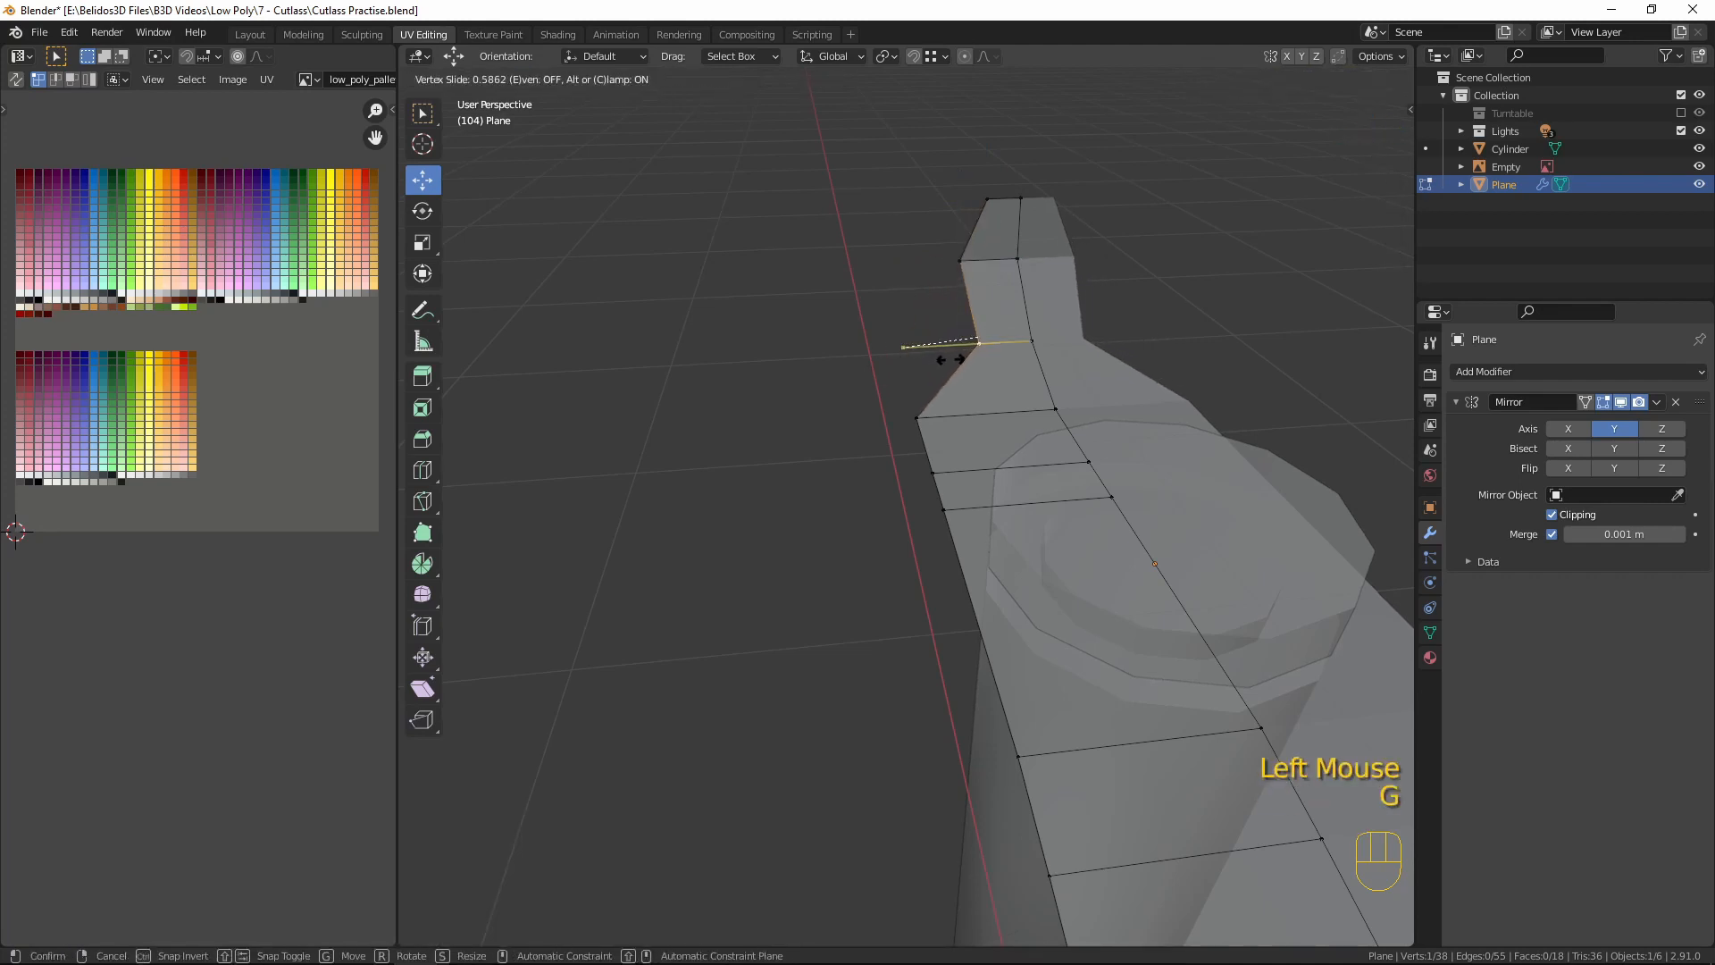
pyautogui.click(949, 359)
# - Slide the fourth outer vertex inward and move the fifth by about 0.043 m in Y, tapering the guard from the grip toward the tip
pyautogui.moveTo(997, 435); pyautogui.dragTo(1002, 490, button='middle')
pyautogui.click(1006, 461)
pyautogui.press('g')
pyautogui.press('g')
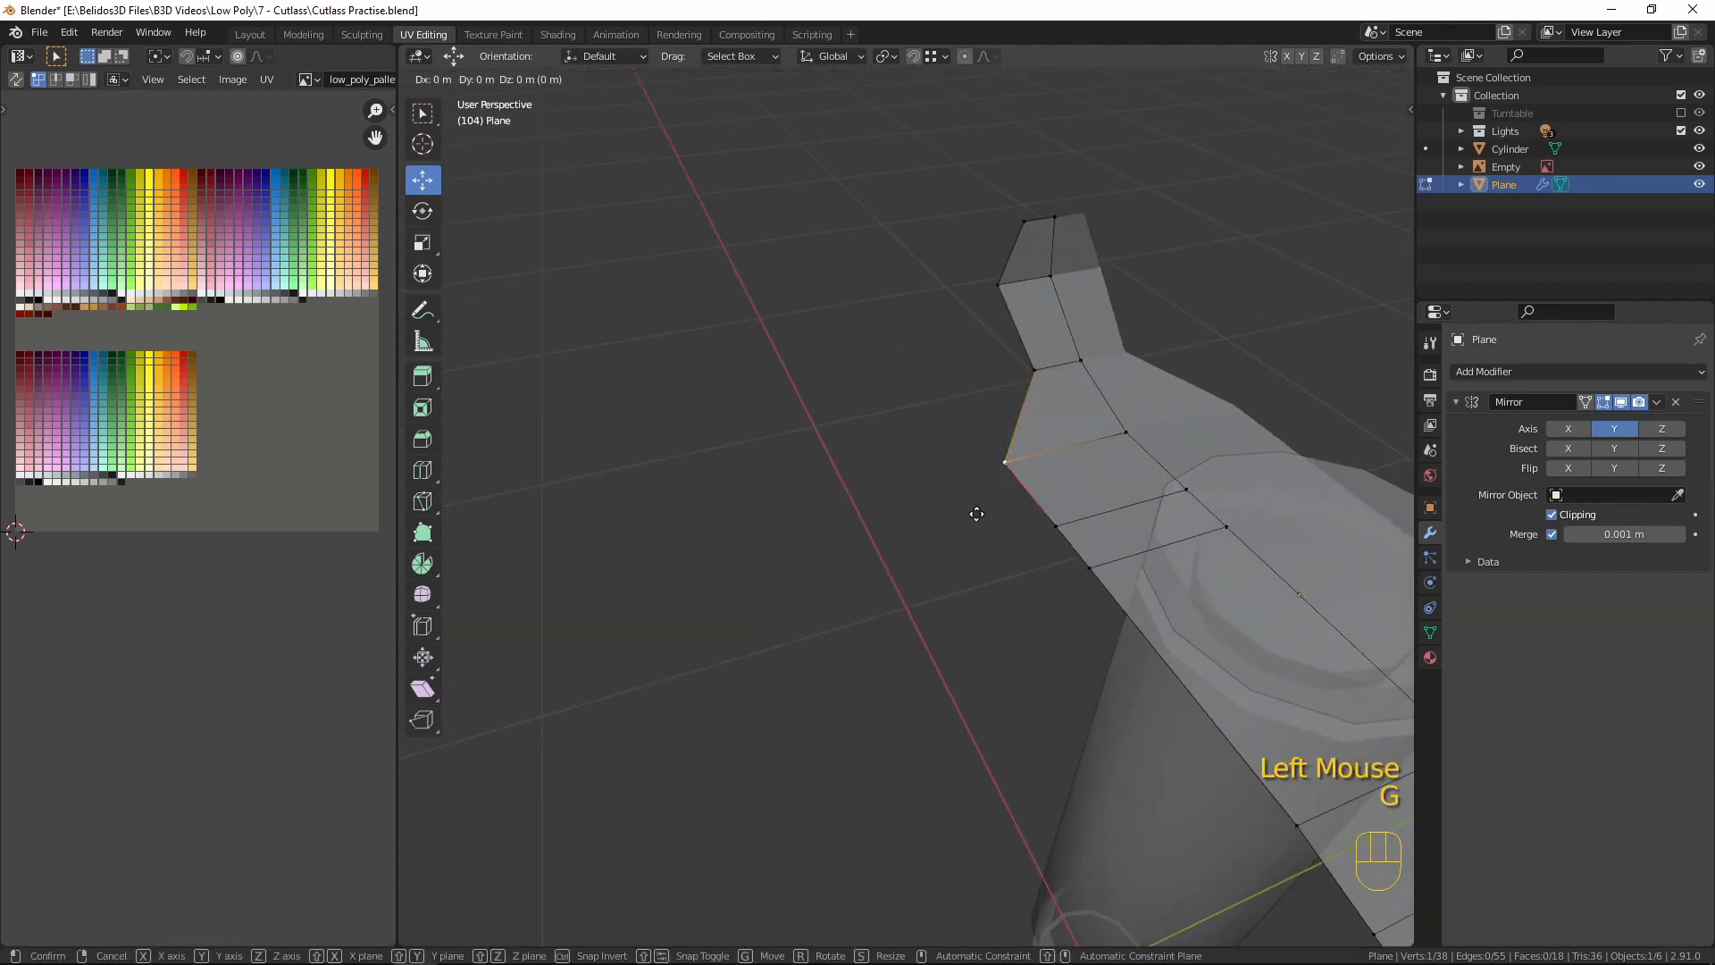
pyautogui.click(1031, 512)
pyautogui.press('g')
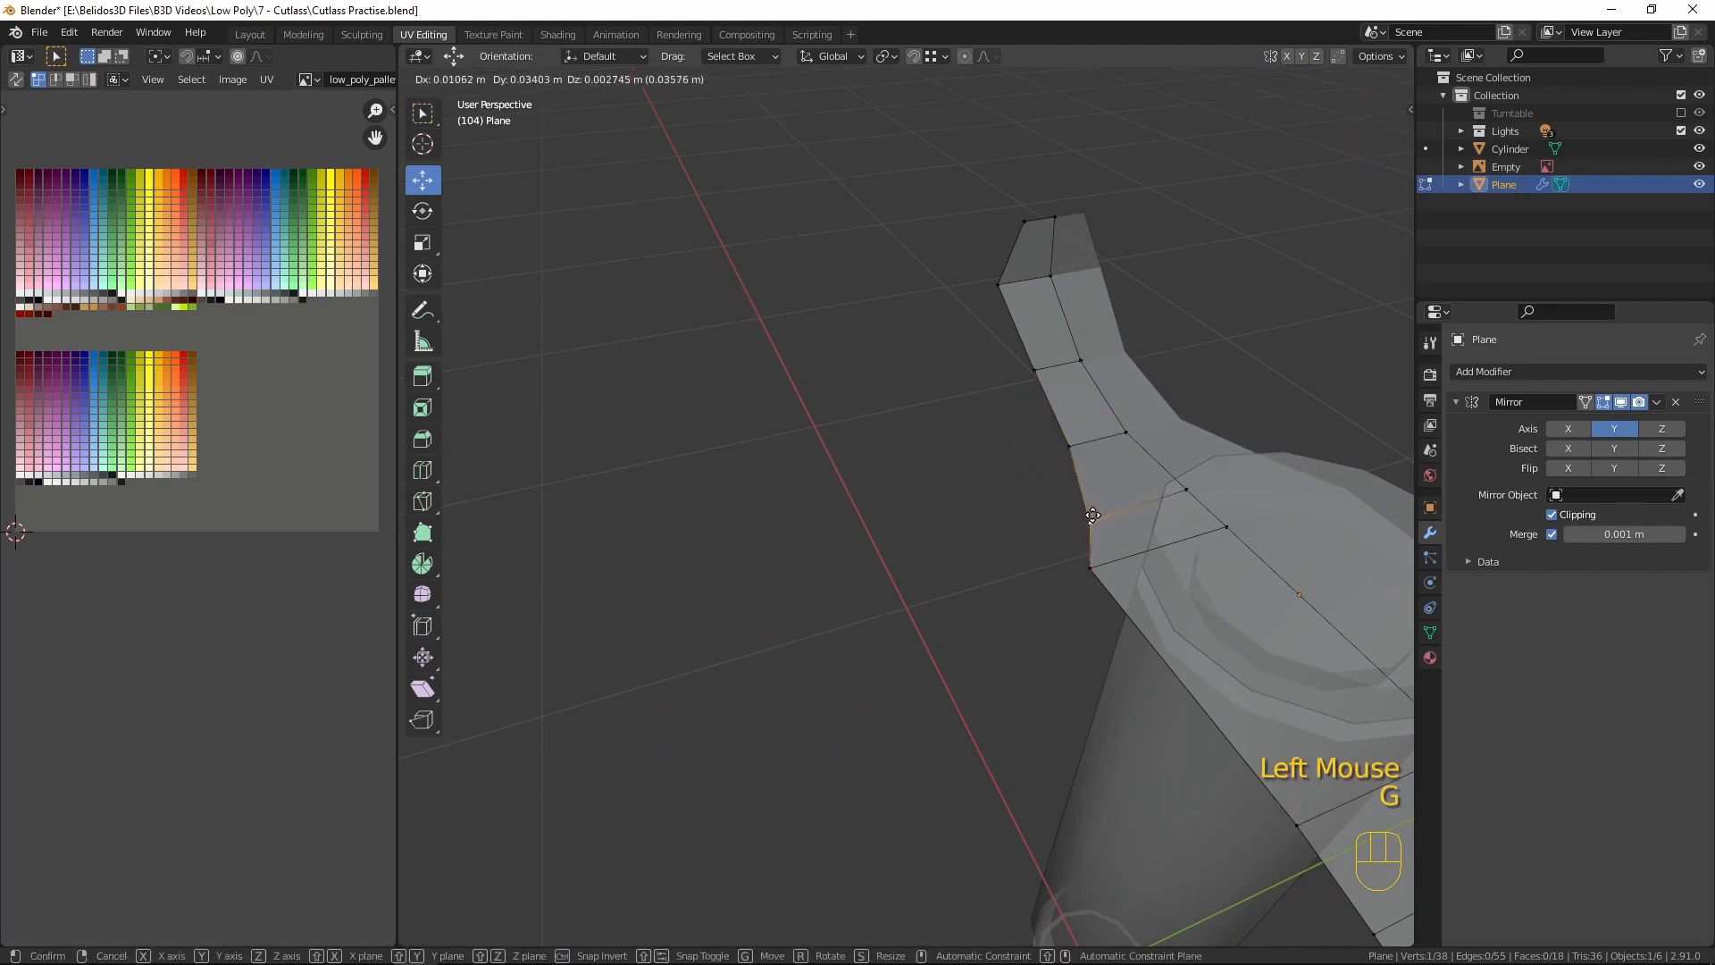
pyautogui.click(1100, 519)
pyautogui.moveTo(1100, 519); pyautogui.dragTo(804, 222, button='middle')
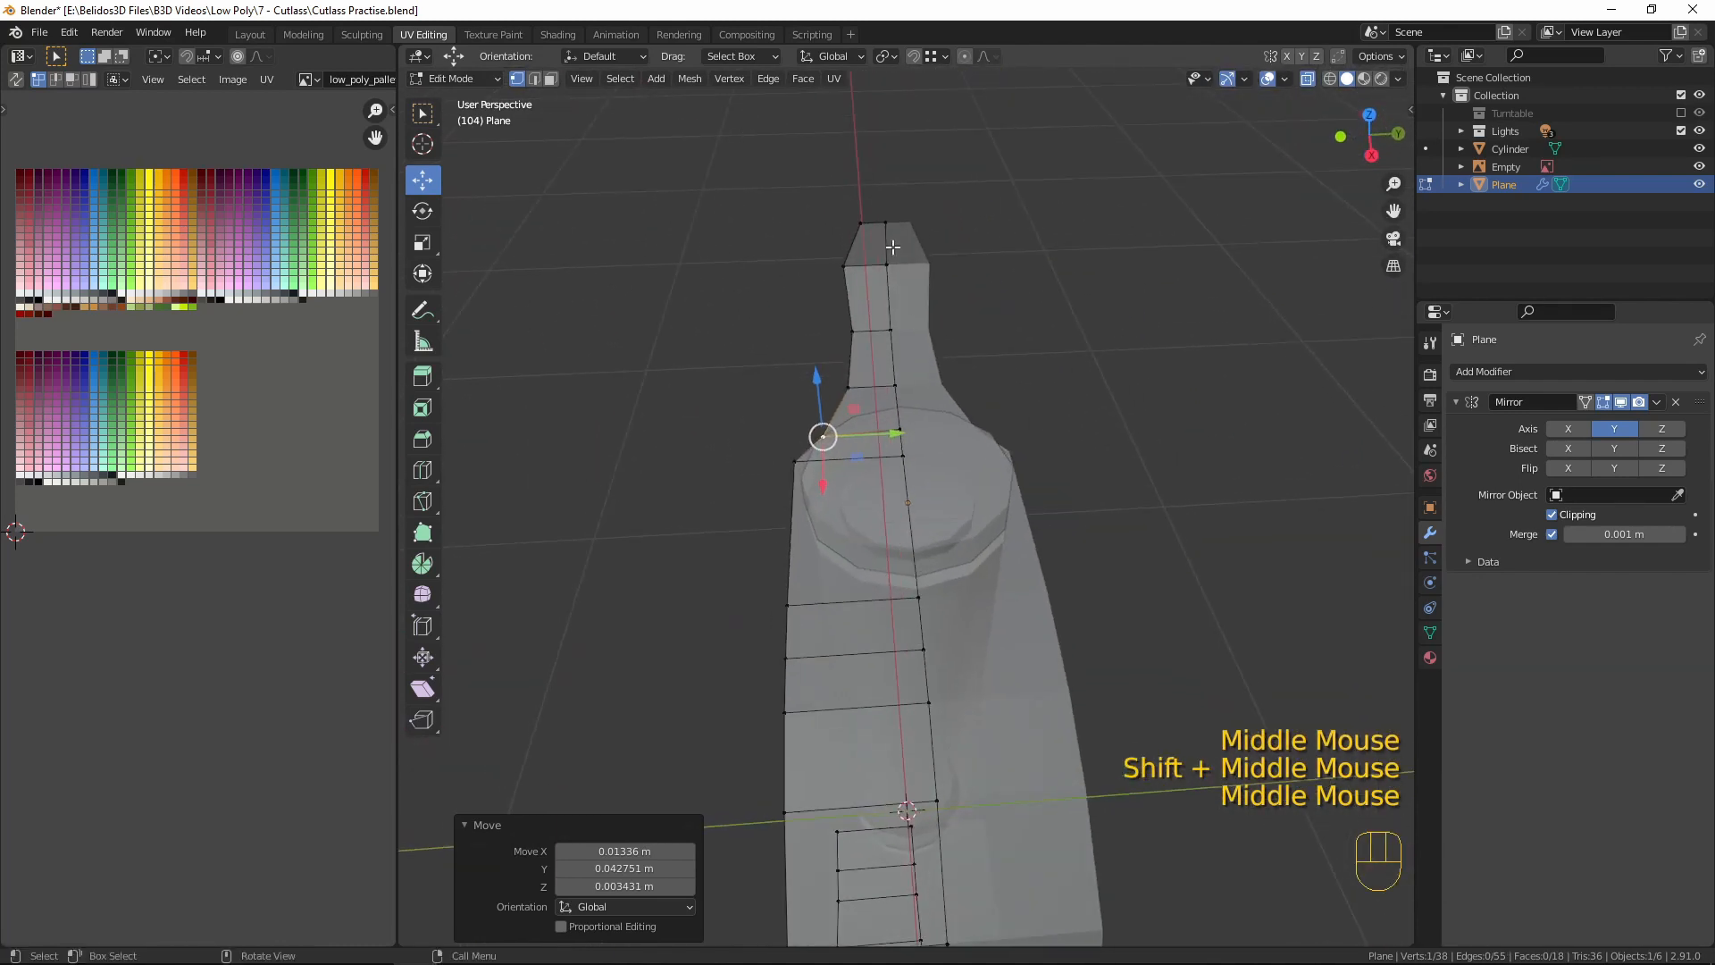
pyautogui.moveTo(854, 381); pyautogui.dragTo(820, 525, button='middle')
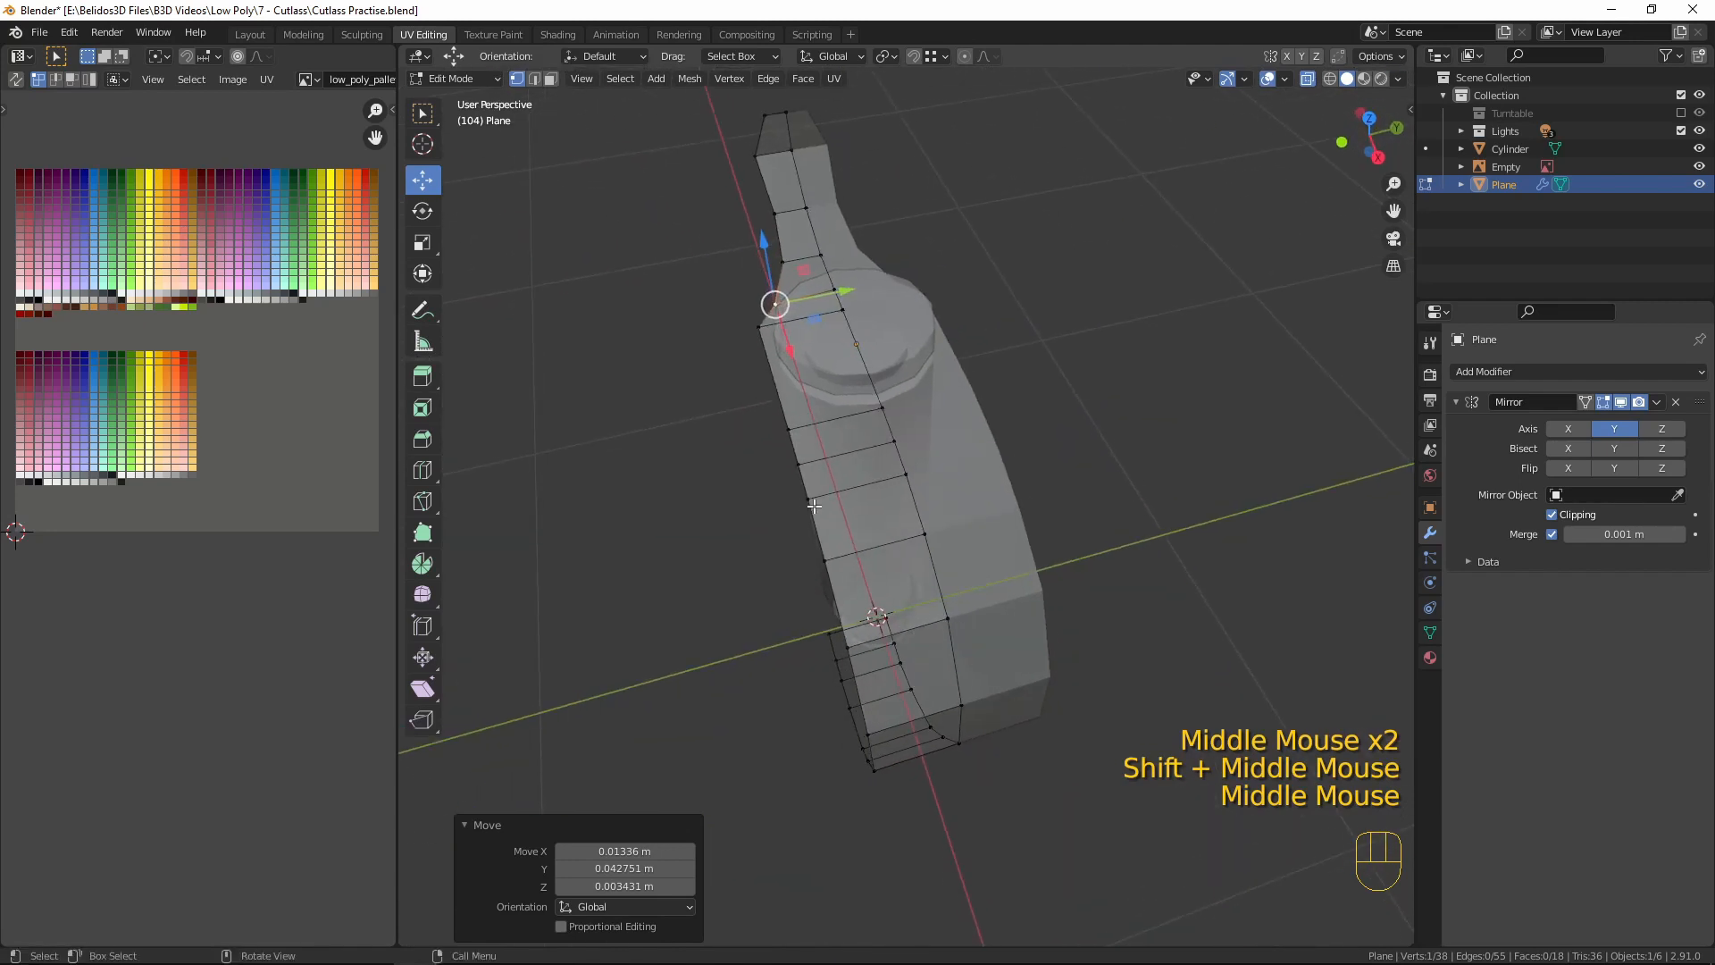
pyautogui.moveTo(994, 625); pyautogui.dragTo(992, 620, button='middle')
pyautogui.press('KP_7')
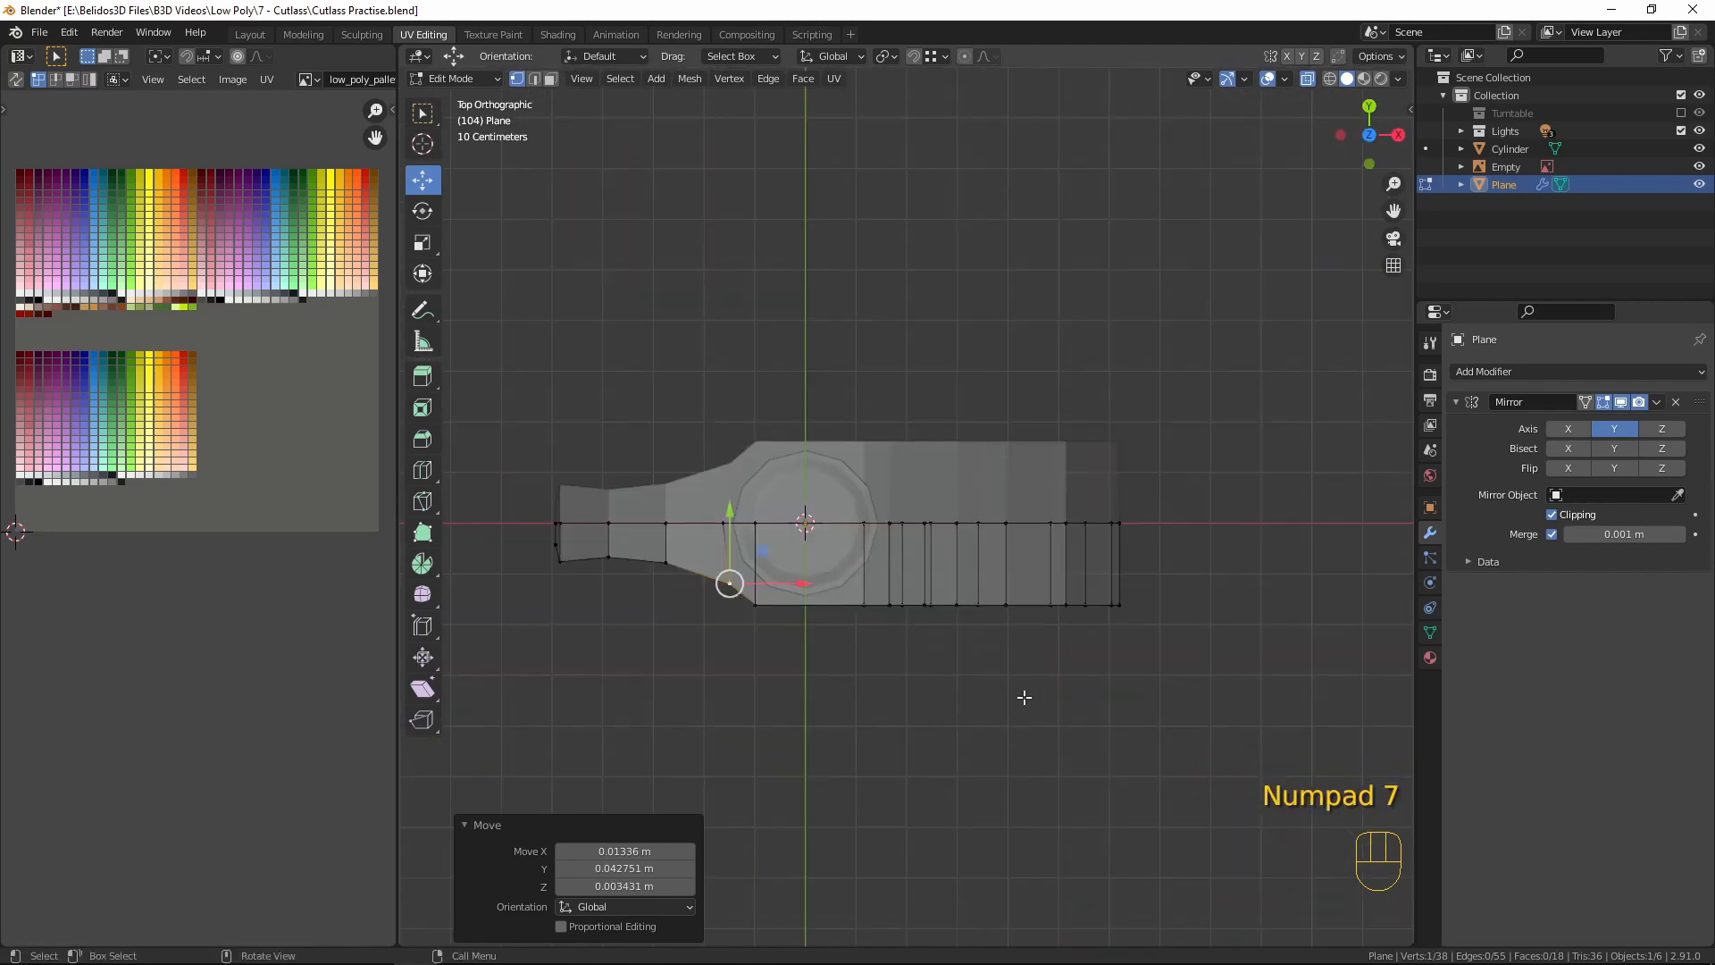
pyautogui.moveTo(980, 670); pyautogui.dragTo(965, 509, button='middle')
pyautogui.press('2')
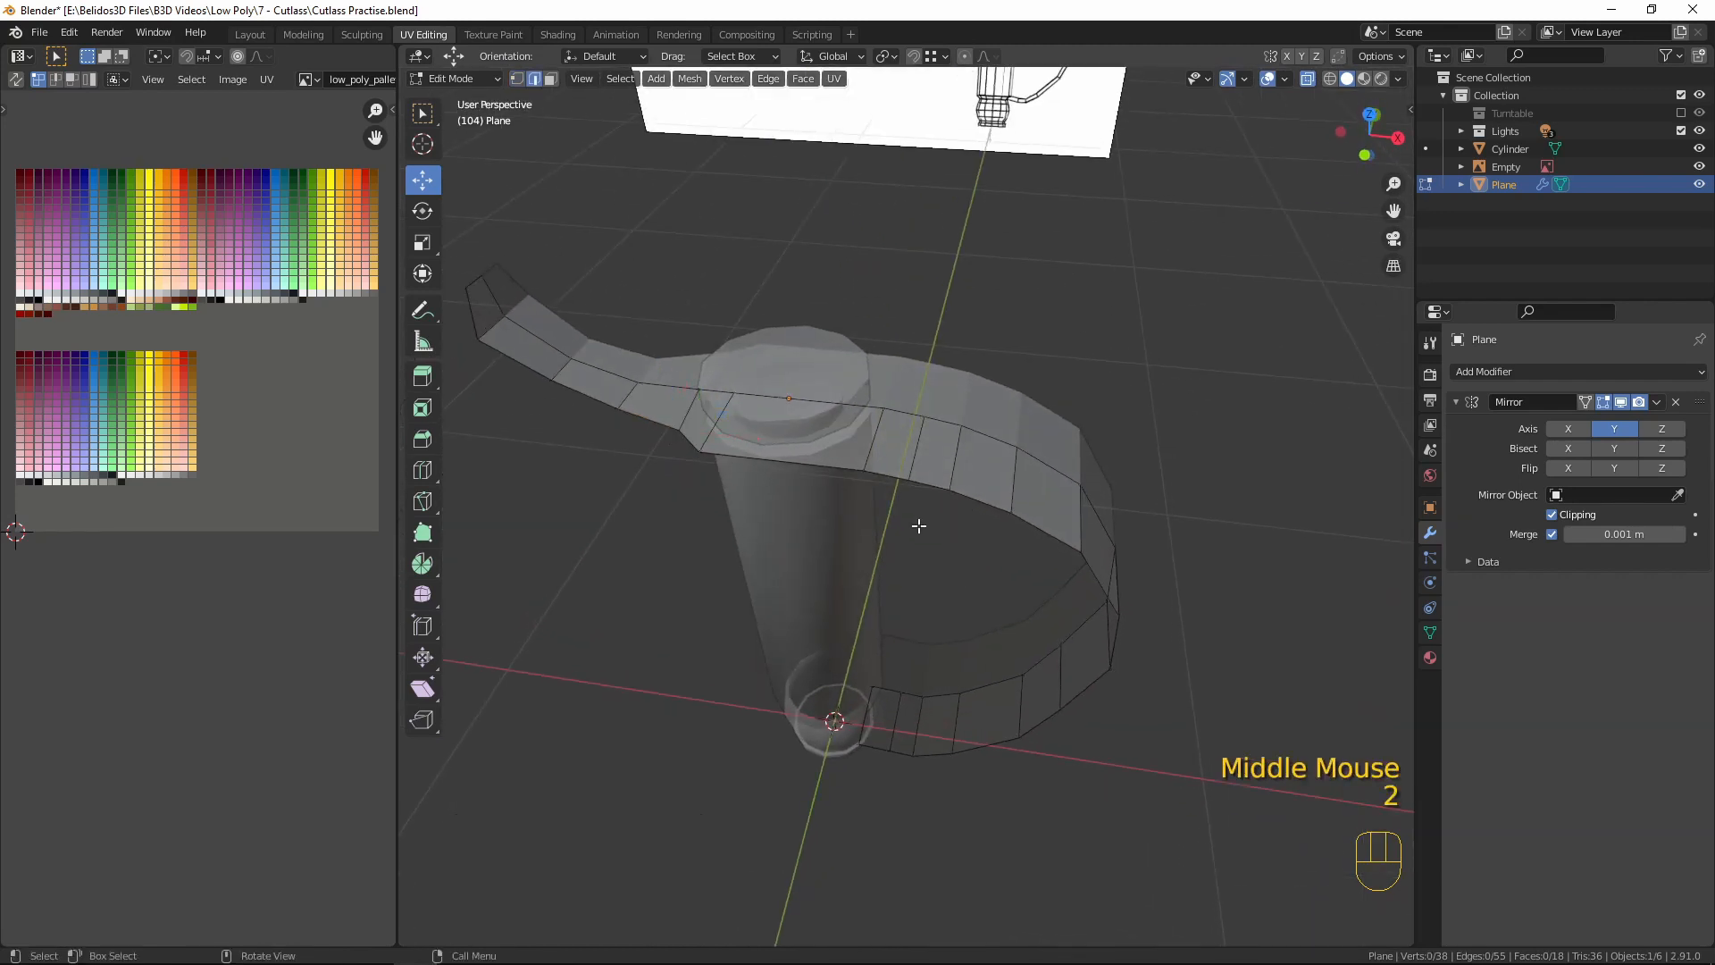
pyautogui.keyDown('alt'); pyautogui.click(932, 502); pyautogui.keyUp('alt')
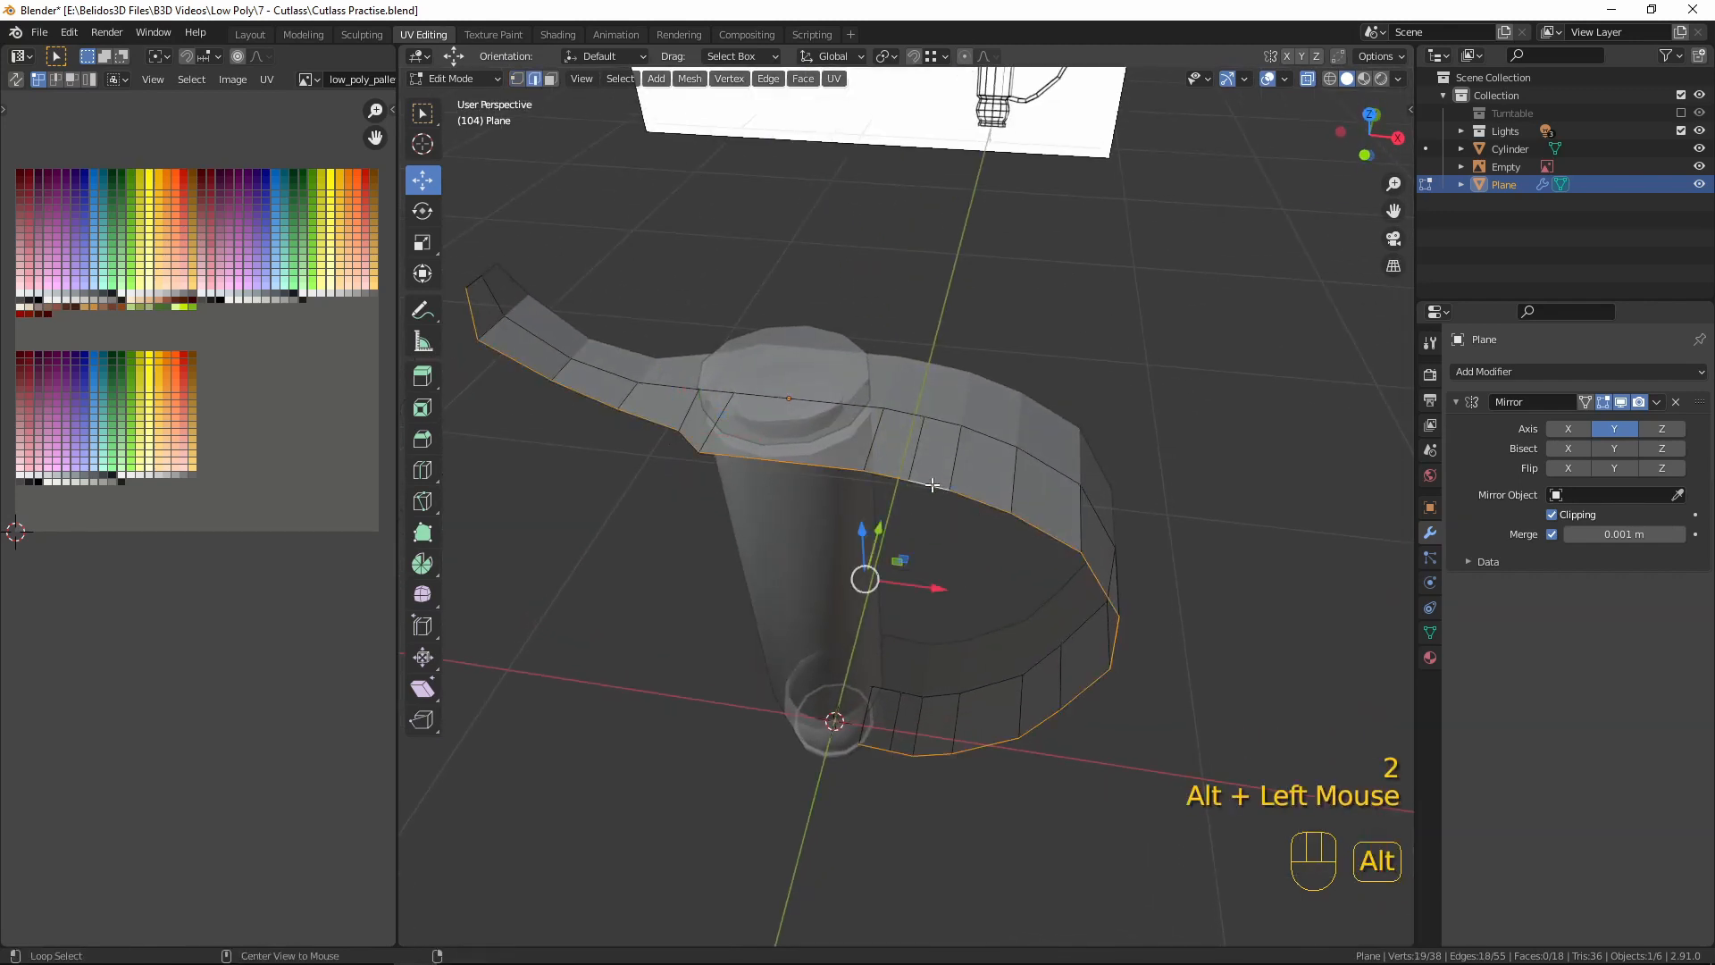
pyautogui.press('a')
# - Select the knuckle bow's outer edge behind the grip, leave out the uppermost segment, and move the rest about 0.03 m inward along Y
pyautogui.press('KP_7')
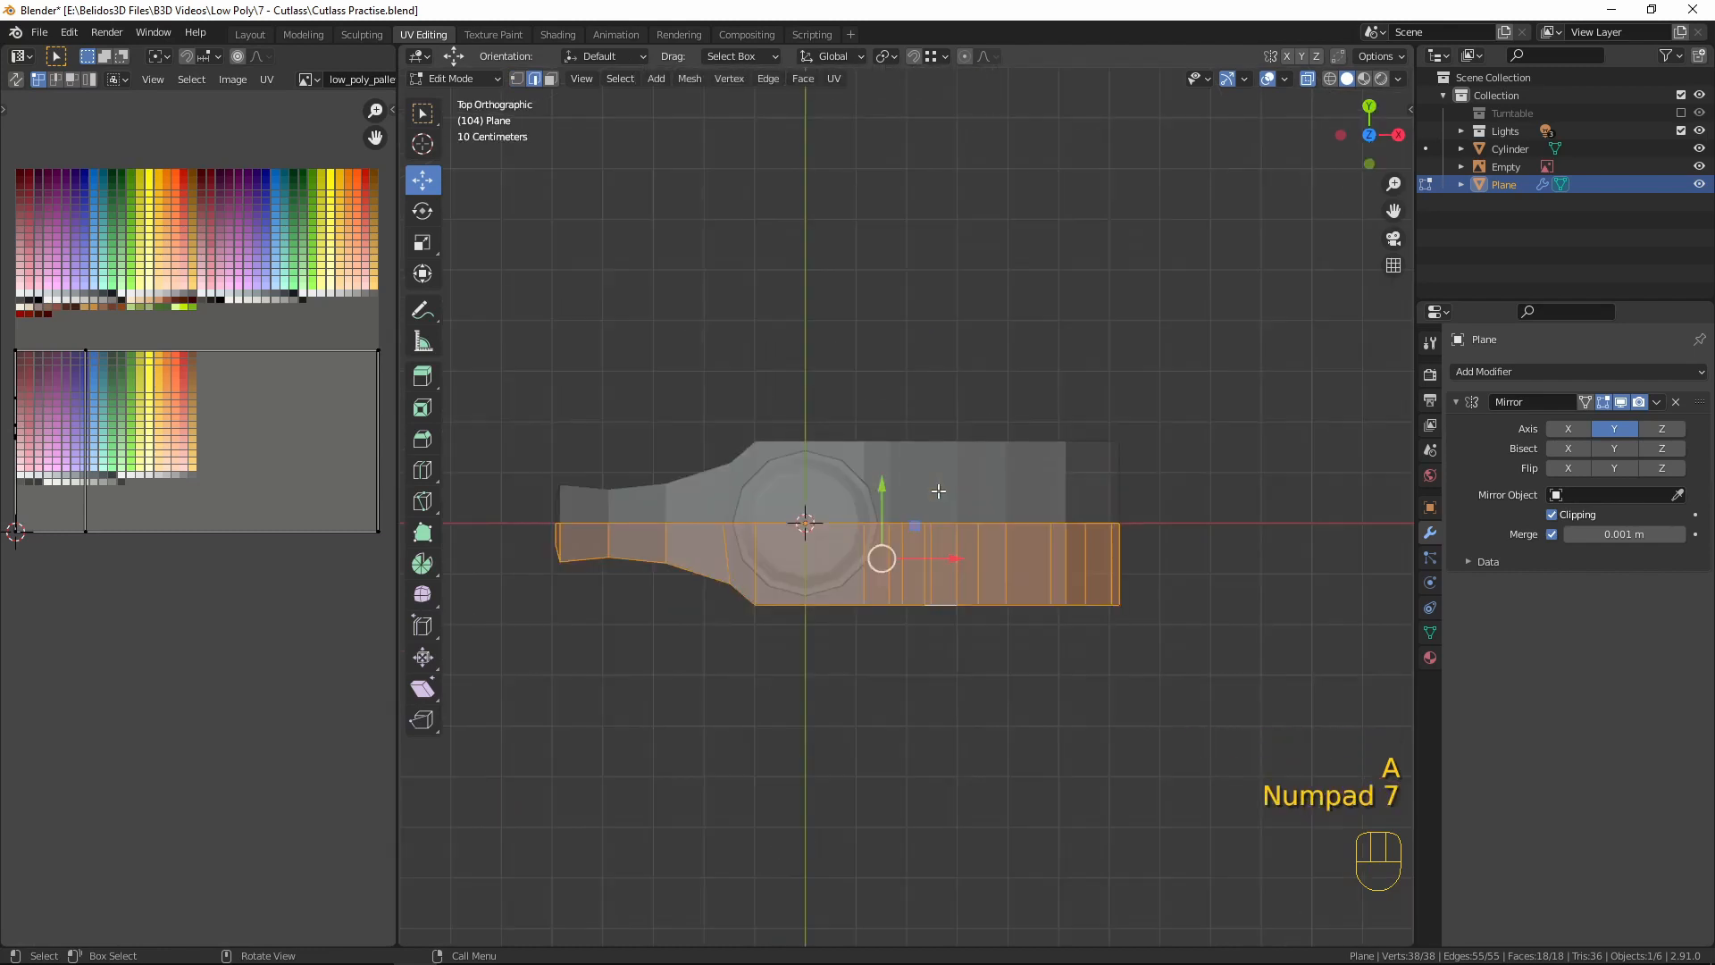
pyautogui.moveTo(1197, 631); pyautogui.dragTo(857, 582)
pyautogui.moveTo(951, 760); pyautogui.dragTo(863, 659, button='middle')
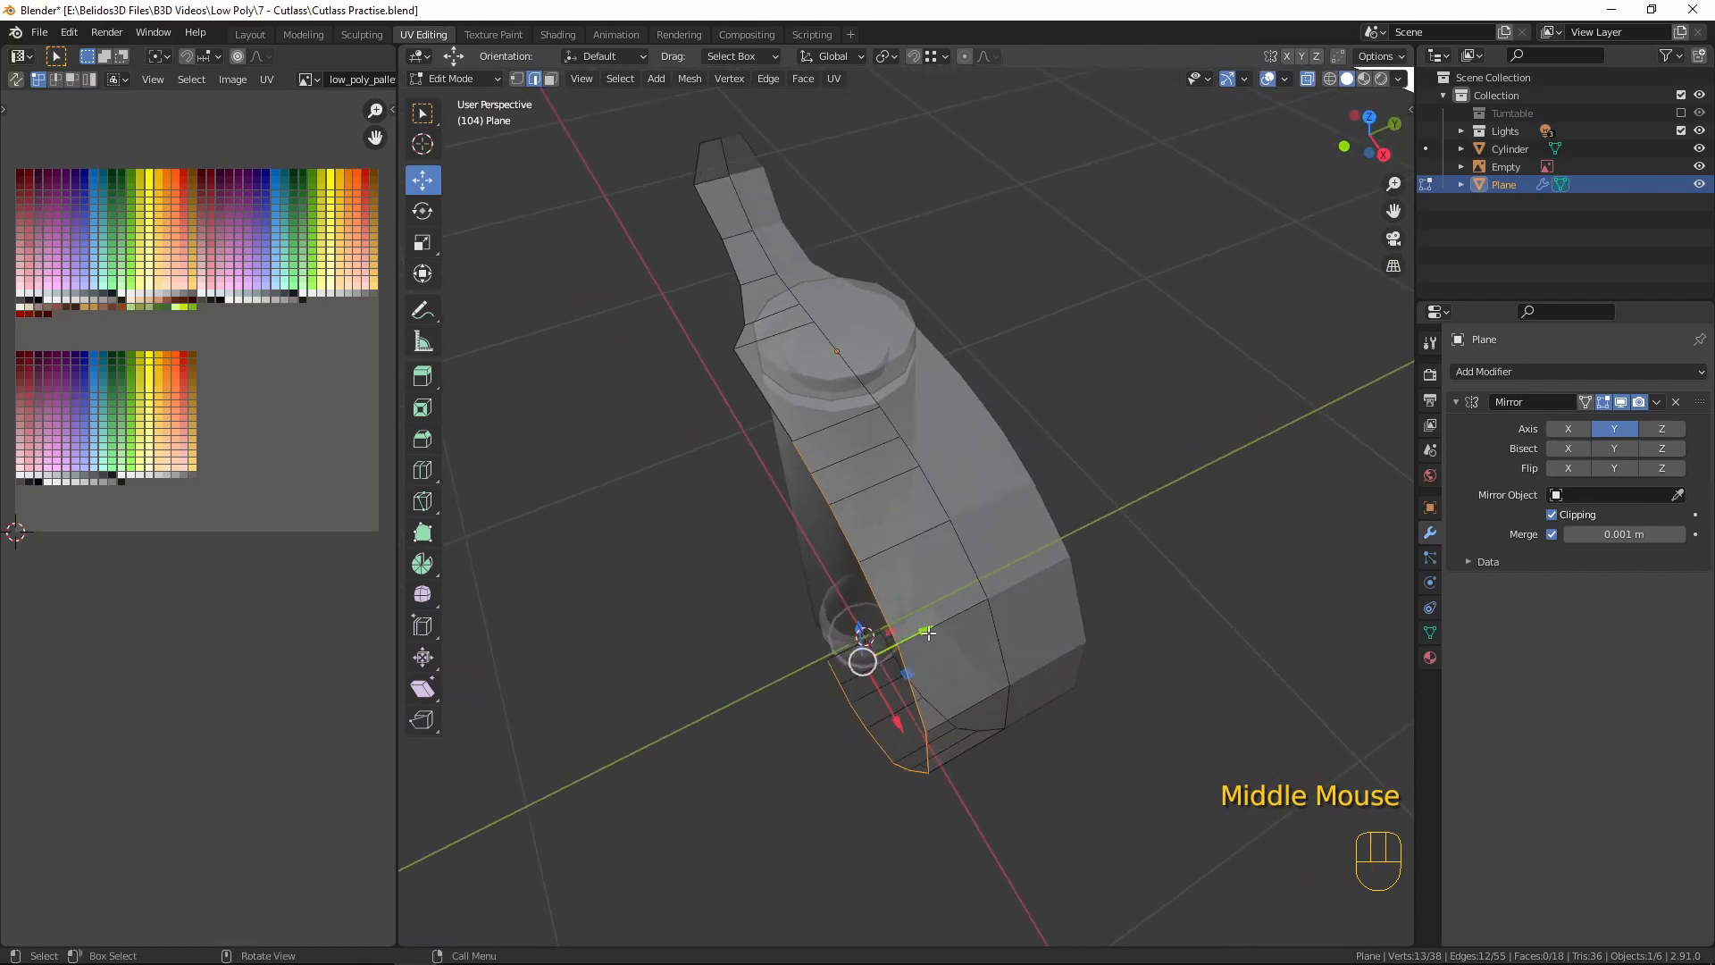
pyautogui.moveTo(863, 658); pyautogui.dragTo(934, 620)
pyautogui.click(934, 618)
pyautogui.keyDown('shift'); pyautogui.click(959, 643); pyautogui.keyUp('shift')
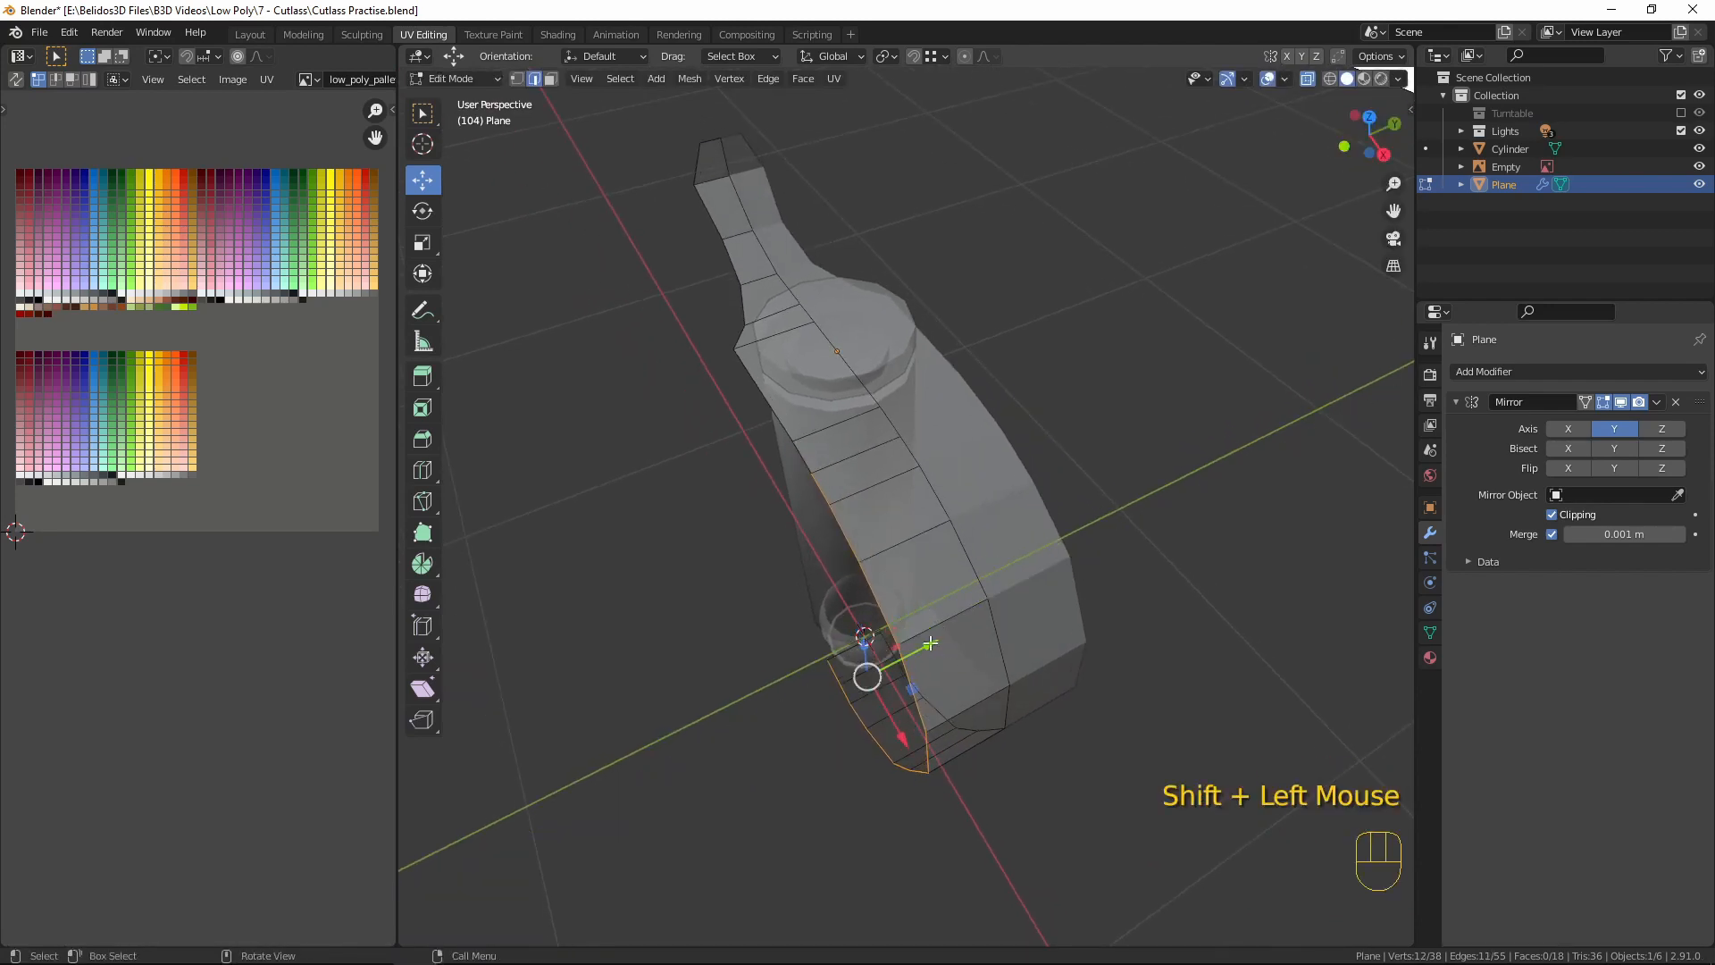
pyautogui.moveTo(931, 644); pyautogui.dragTo(944, 626)
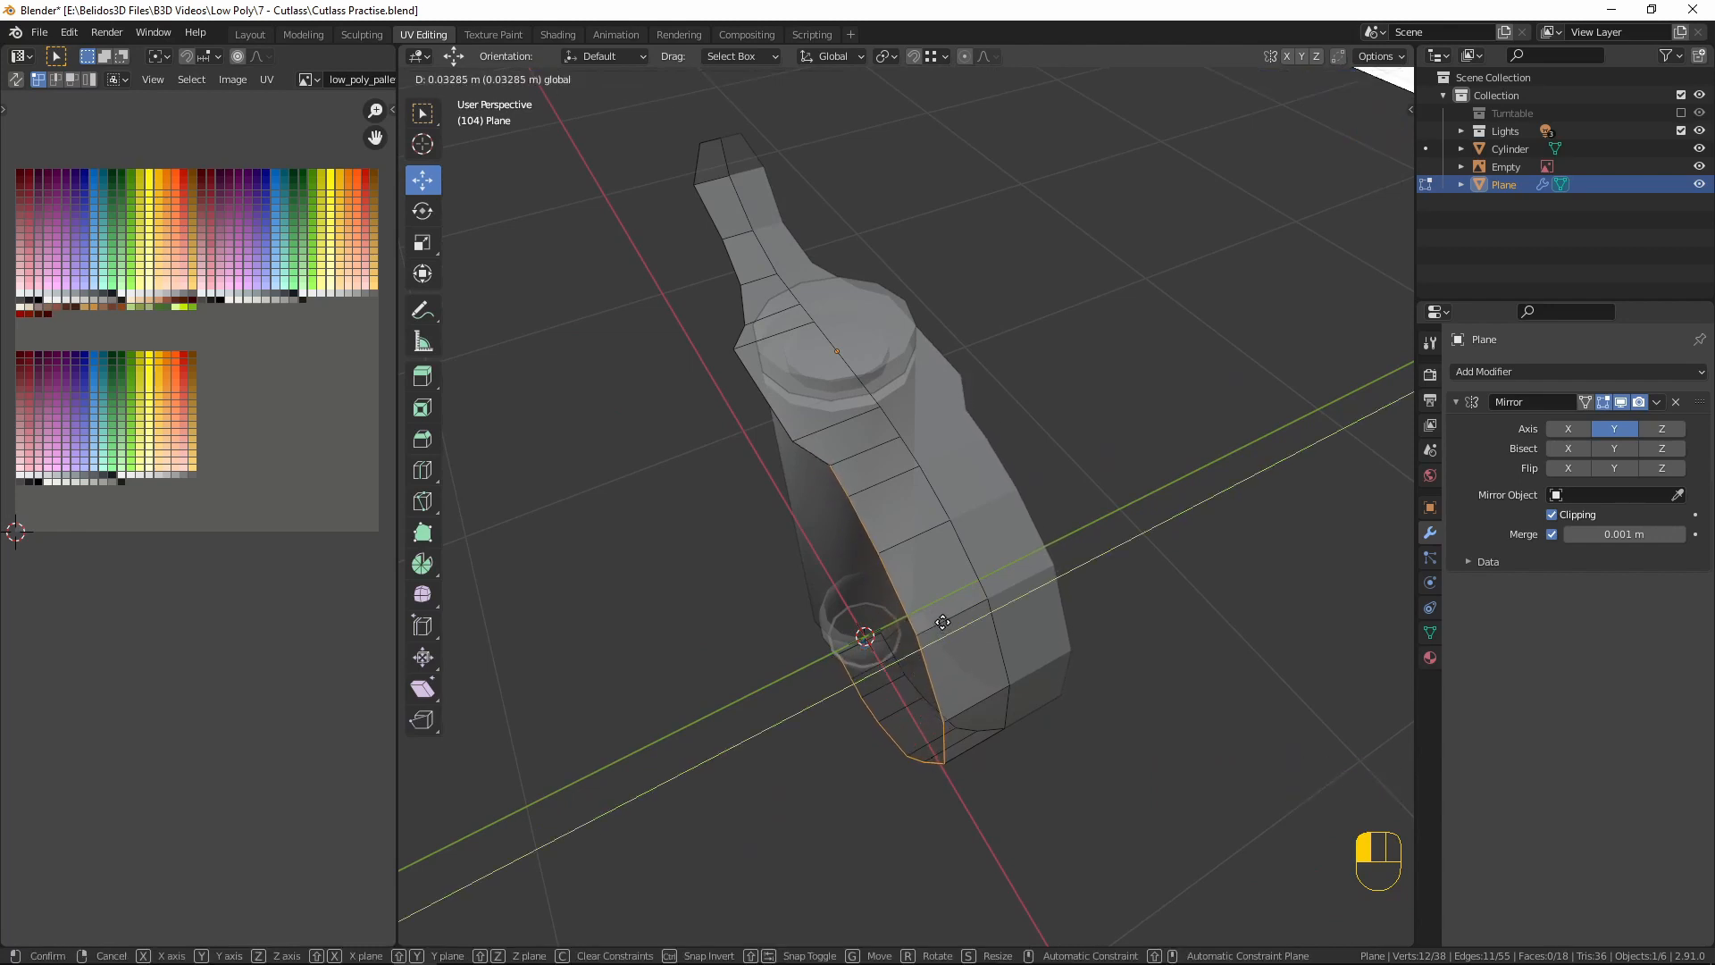
pyautogui.moveTo(943, 623); pyautogui.dragTo(926, 680)
# - Taper the knuckle bow by deselecting successive upper outer segments and moving the rest inward along Y, down to the lowest seven segments
pyautogui.keyDown('shift'); pyautogui.click(923, 629); pyautogui.keyUp('shift')
pyautogui.keyDown('shift'); pyautogui.click(954, 644); pyautogui.keyUp('shift')
pyautogui.keyDown('shift'); pyautogui.click(943, 679); pyautogui.keyUp('shift')
pyautogui.moveTo(926, 680); pyautogui.dragTo(863, 611, button='middle')
pyautogui.keyDown('shift'); pyautogui.click(811, 747); pyautogui.keyUp('shift')
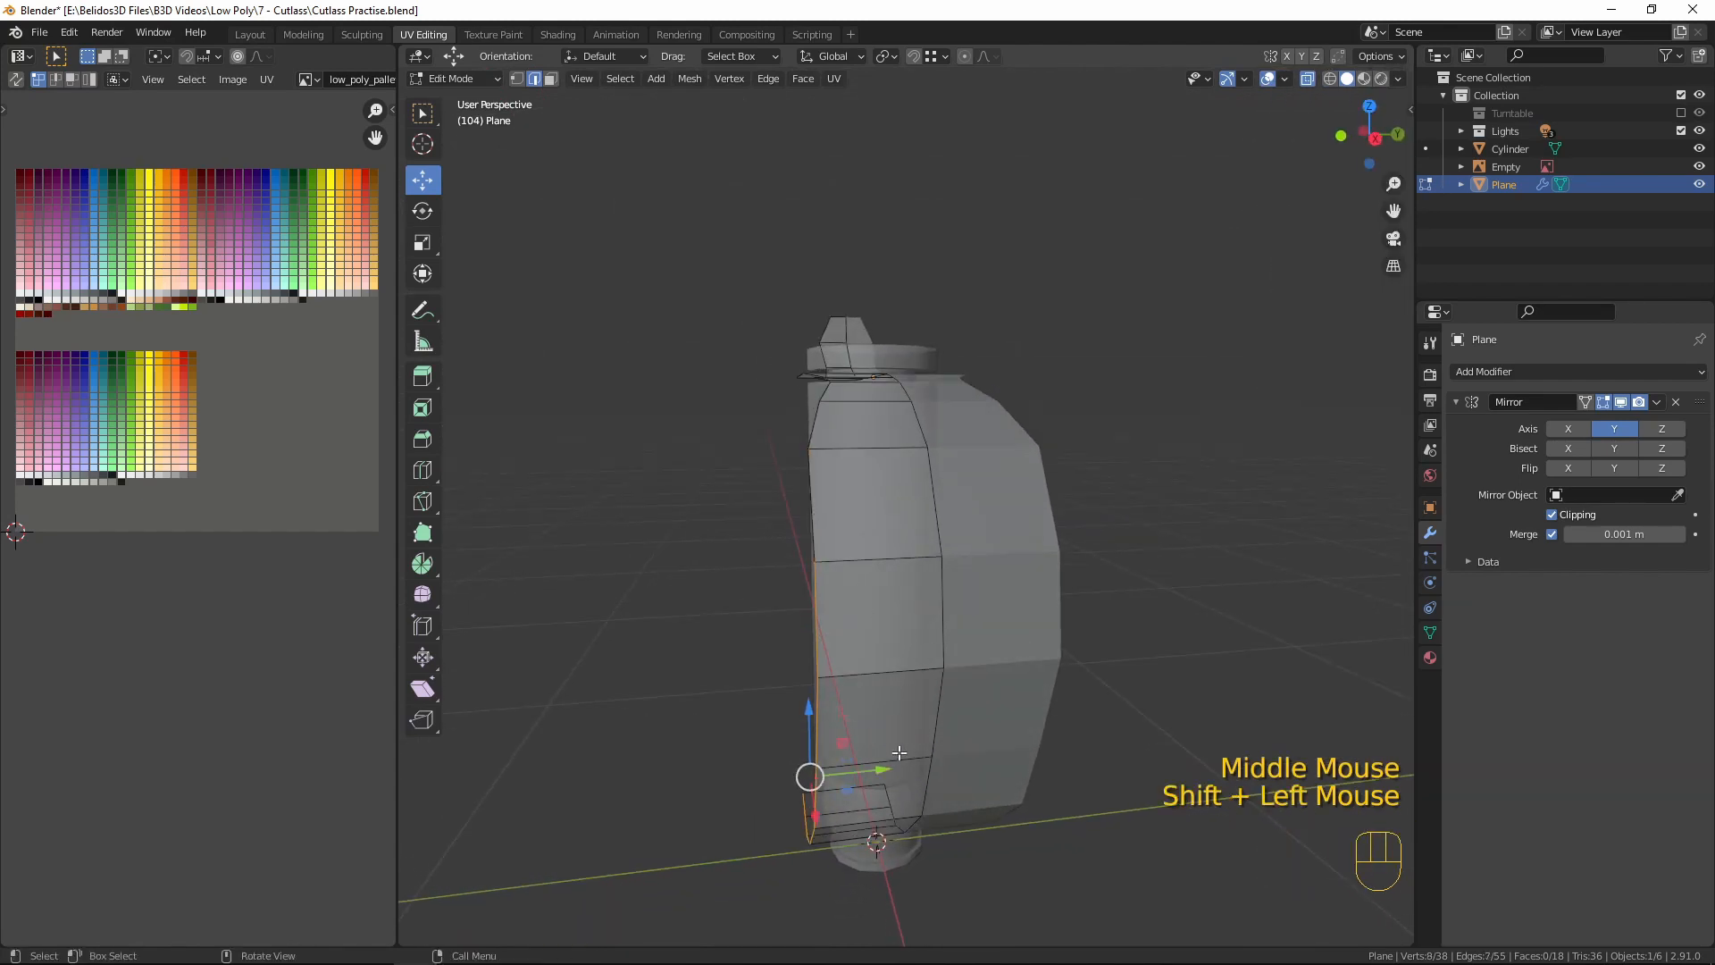
pyautogui.moveTo(889, 766); pyautogui.dragTo(865, 768)
# - Leave out one more upper segment and move the bow's lowest six outer segments inward along Y
pyautogui.moveTo(865, 769); pyautogui.dragTo(1041, 732, button='middle')
pyautogui.keyDown('shift'); pyautogui.click(1015, 482); pyautogui.keyUp('shift')
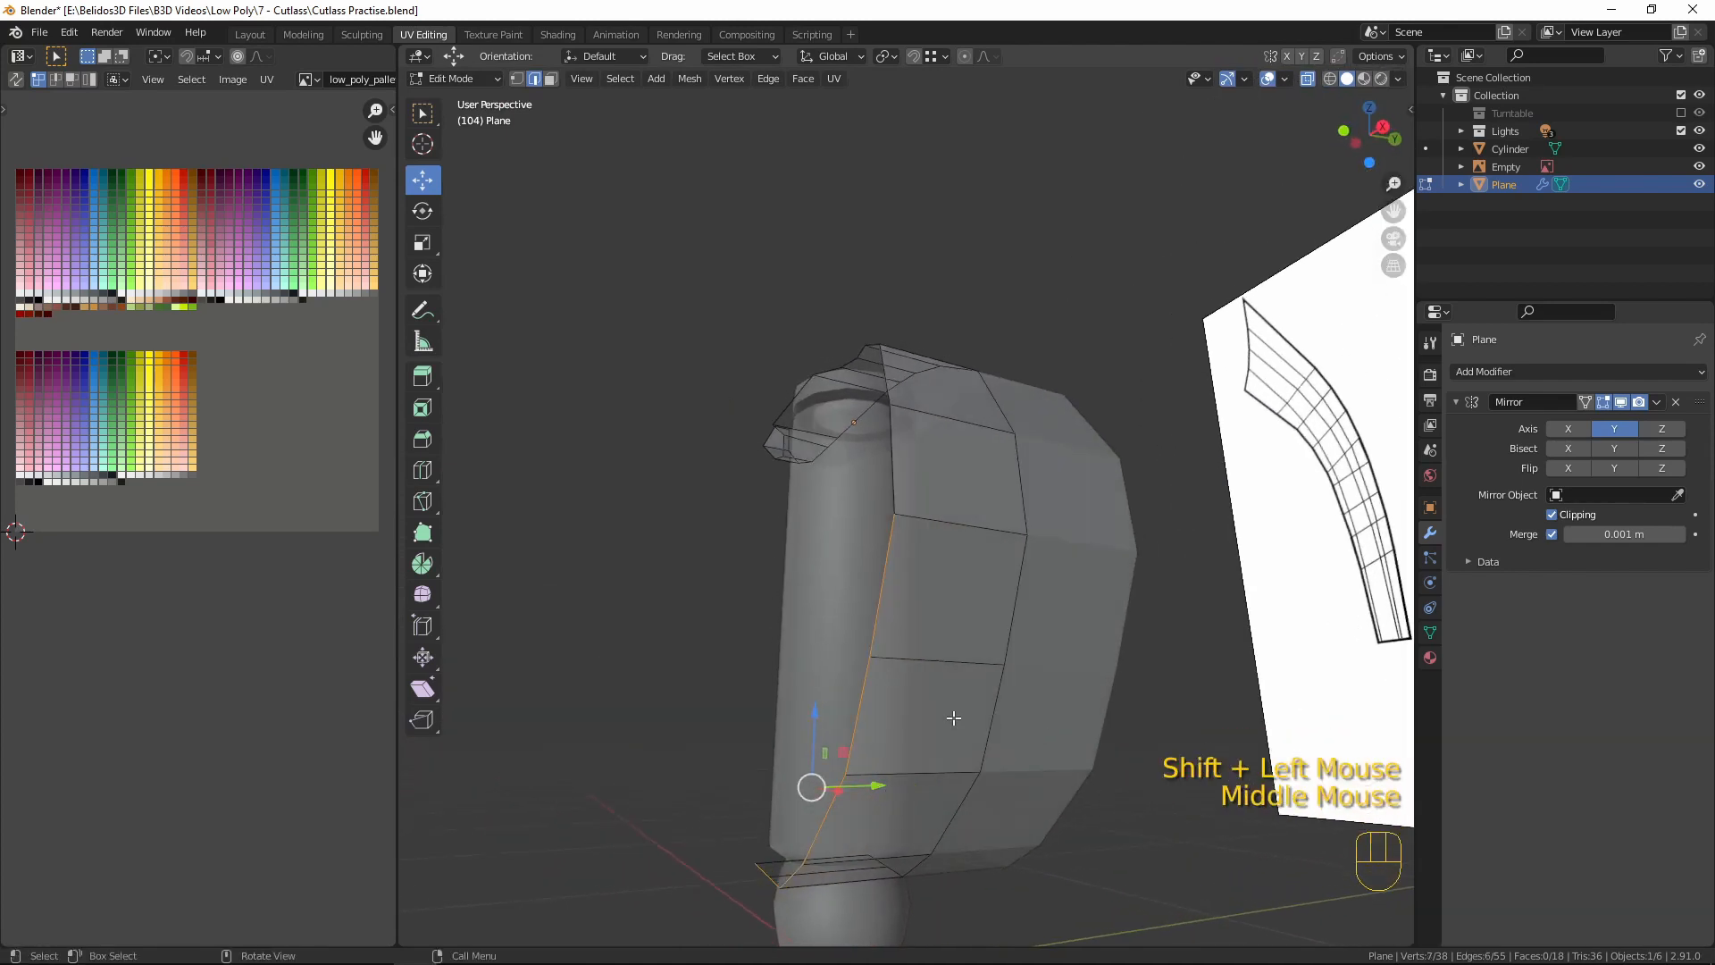
pyautogui.moveTo(894, 785); pyautogui.dragTo(880, 656, button='middle')
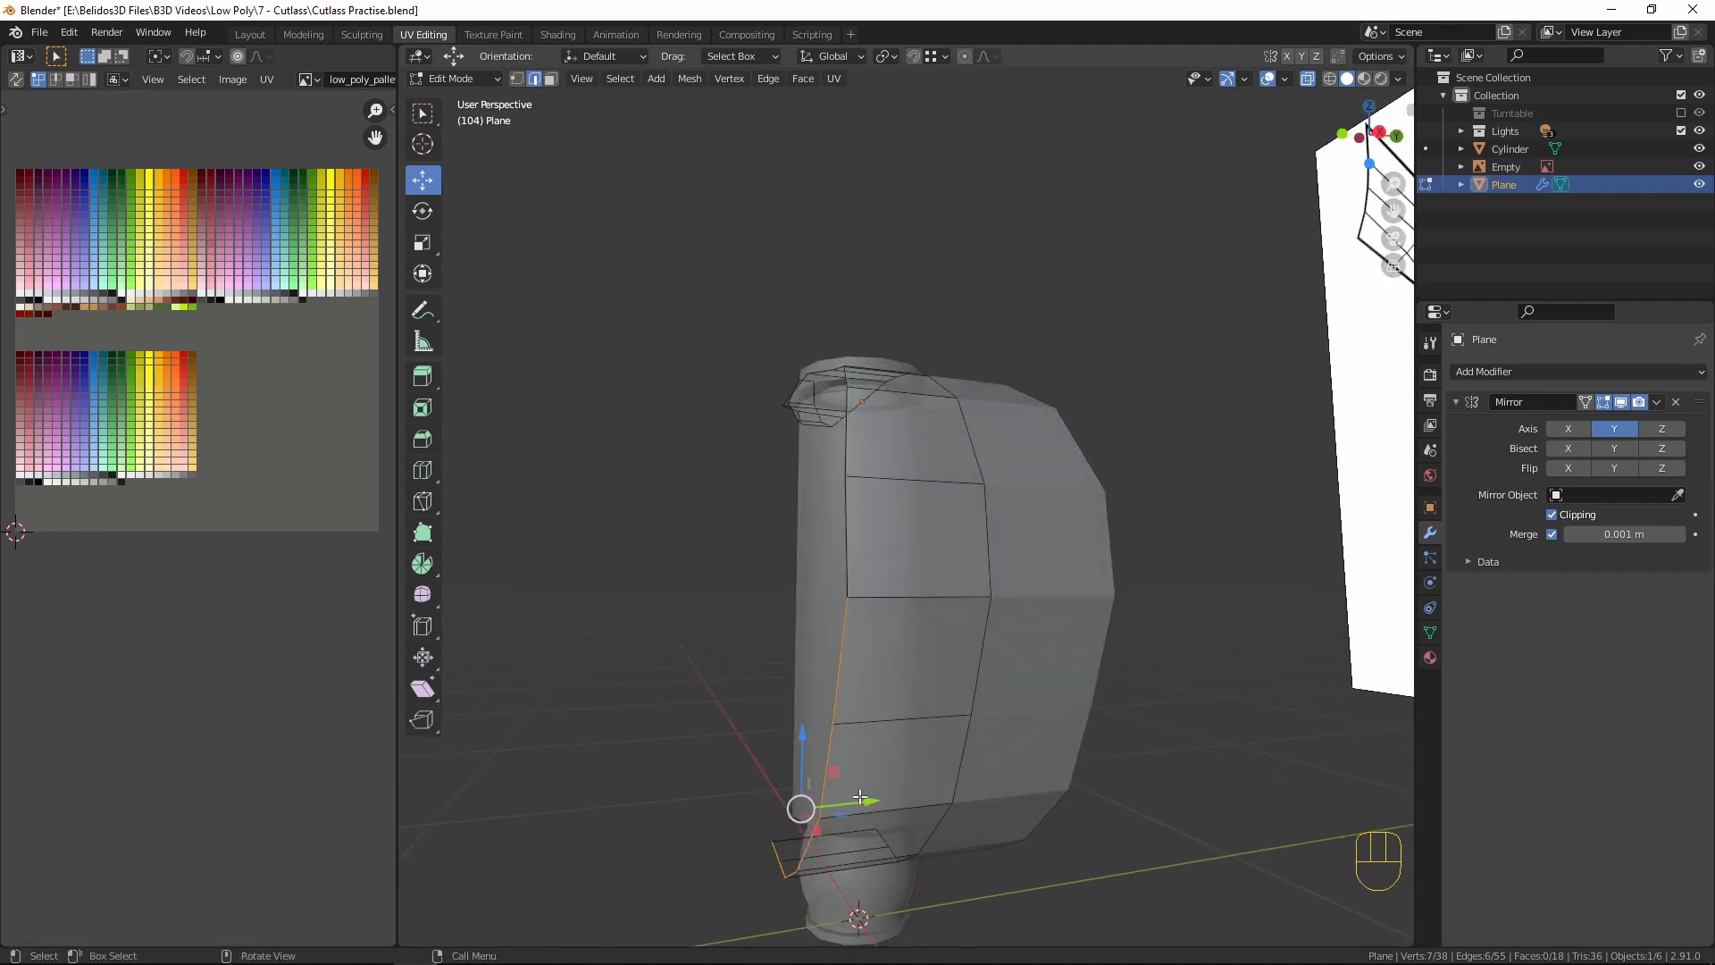
pyautogui.moveTo(801, 808); pyautogui.dragTo(852, 799)
# - Leave out further upper outer segments of the knuckle bow and move the remaining lowest ones inward along Y
pyautogui.keyDown('shift'); pyautogui.click(831, 656); pyautogui.keyUp('shift')
pyautogui.moveTo(972, 721); pyautogui.dragTo(981, 674, button='middle')
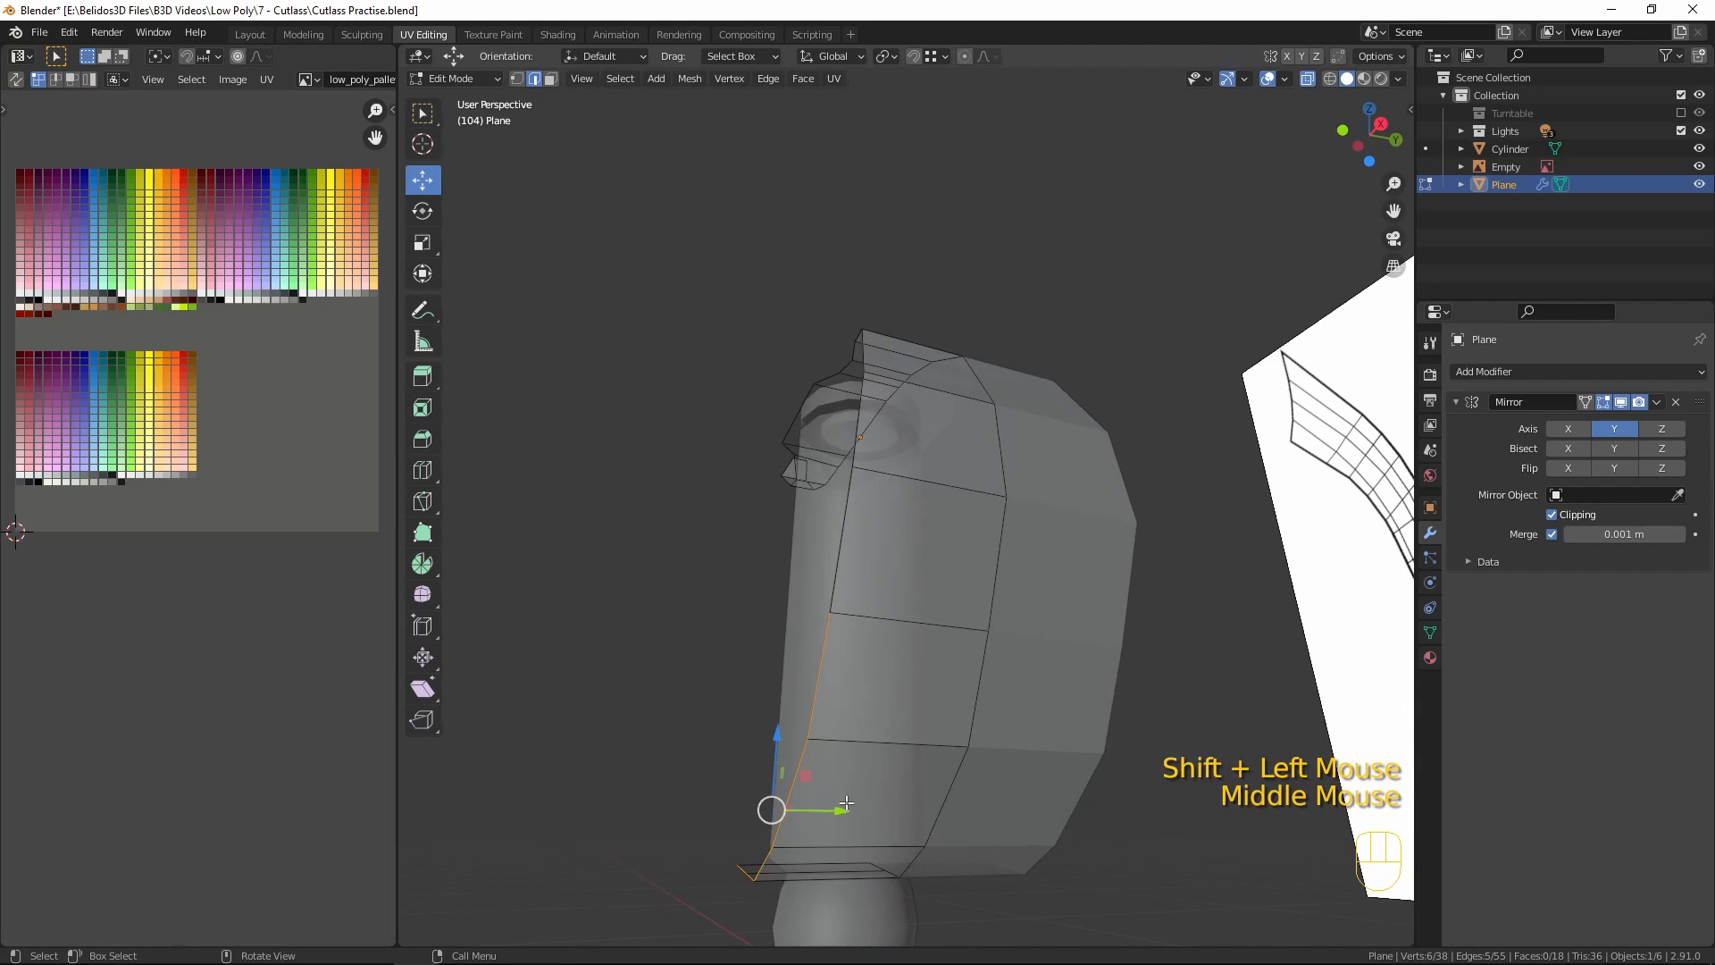
pyautogui.moveTo(845, 803)
pyautogui.mouseDown()
pyautogui.moveTo(871, 852)
pyautogui.moveTo(914, 868)
pyautogui.mouseUp()
pyautogui.keyDown('shift'); pyautogui.click(840, 681); pyautogui.keyUp('shift')
pyautogui.keyDown('shift'); pyautogui.click(880, 855); pyautogui.keyUp('shift')
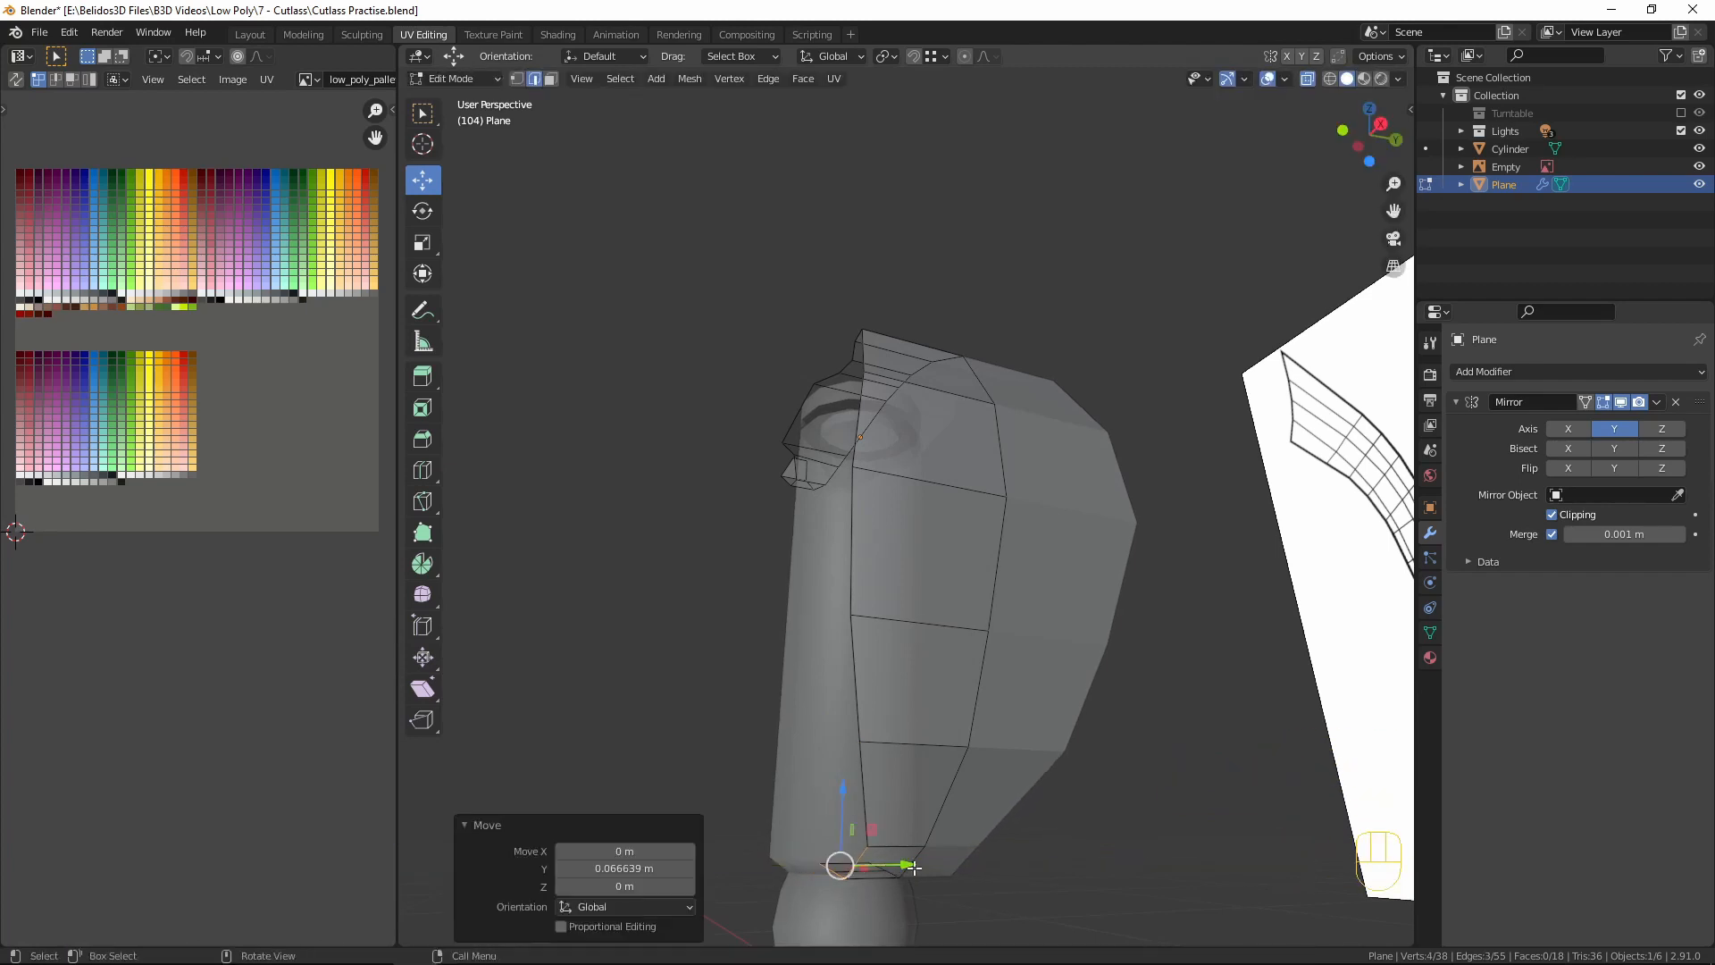
# - Move the knuckle bow's last two outer segments at the pommel about 0.032 m in Y and 0.006 m in Z, and turn off X-ray
pyautogui.keyDown('shift'); pyautogui.moveTo(913, 857); pyautogui.dragTo(1030, 804, button='middle'); pyautogui.keyUp('shift')
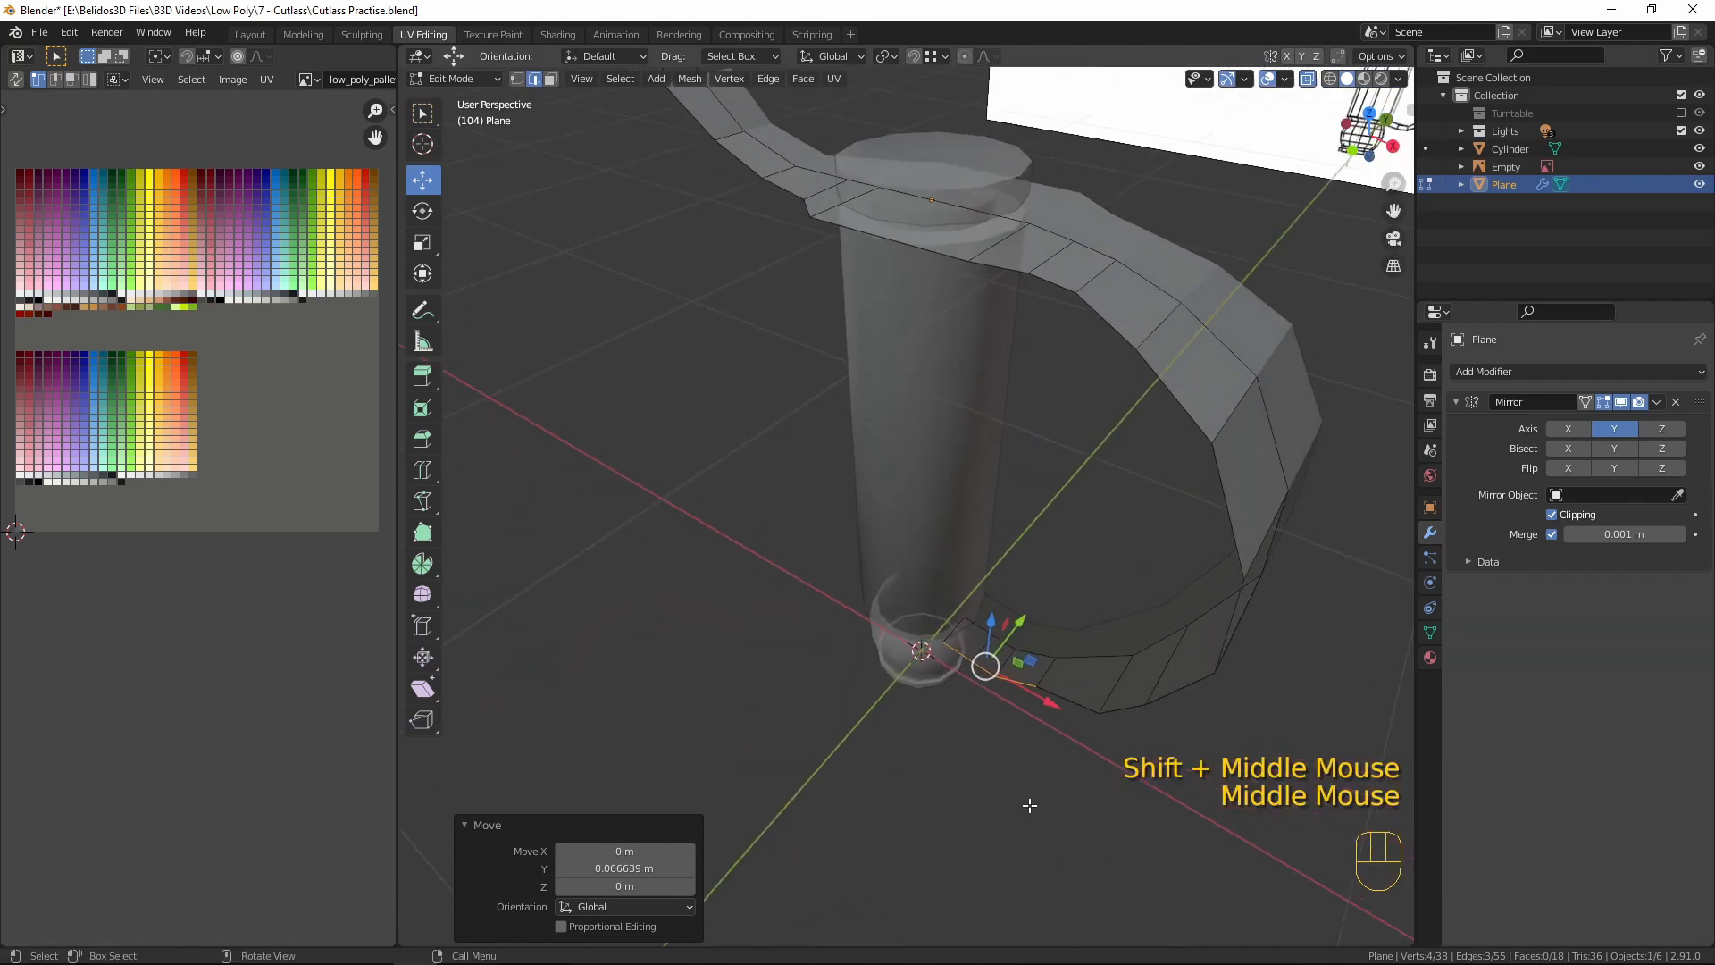
pyautogui.keyDown('shift'); pyautogui.click(1008, 677); pyautogui.keyUp('shift')
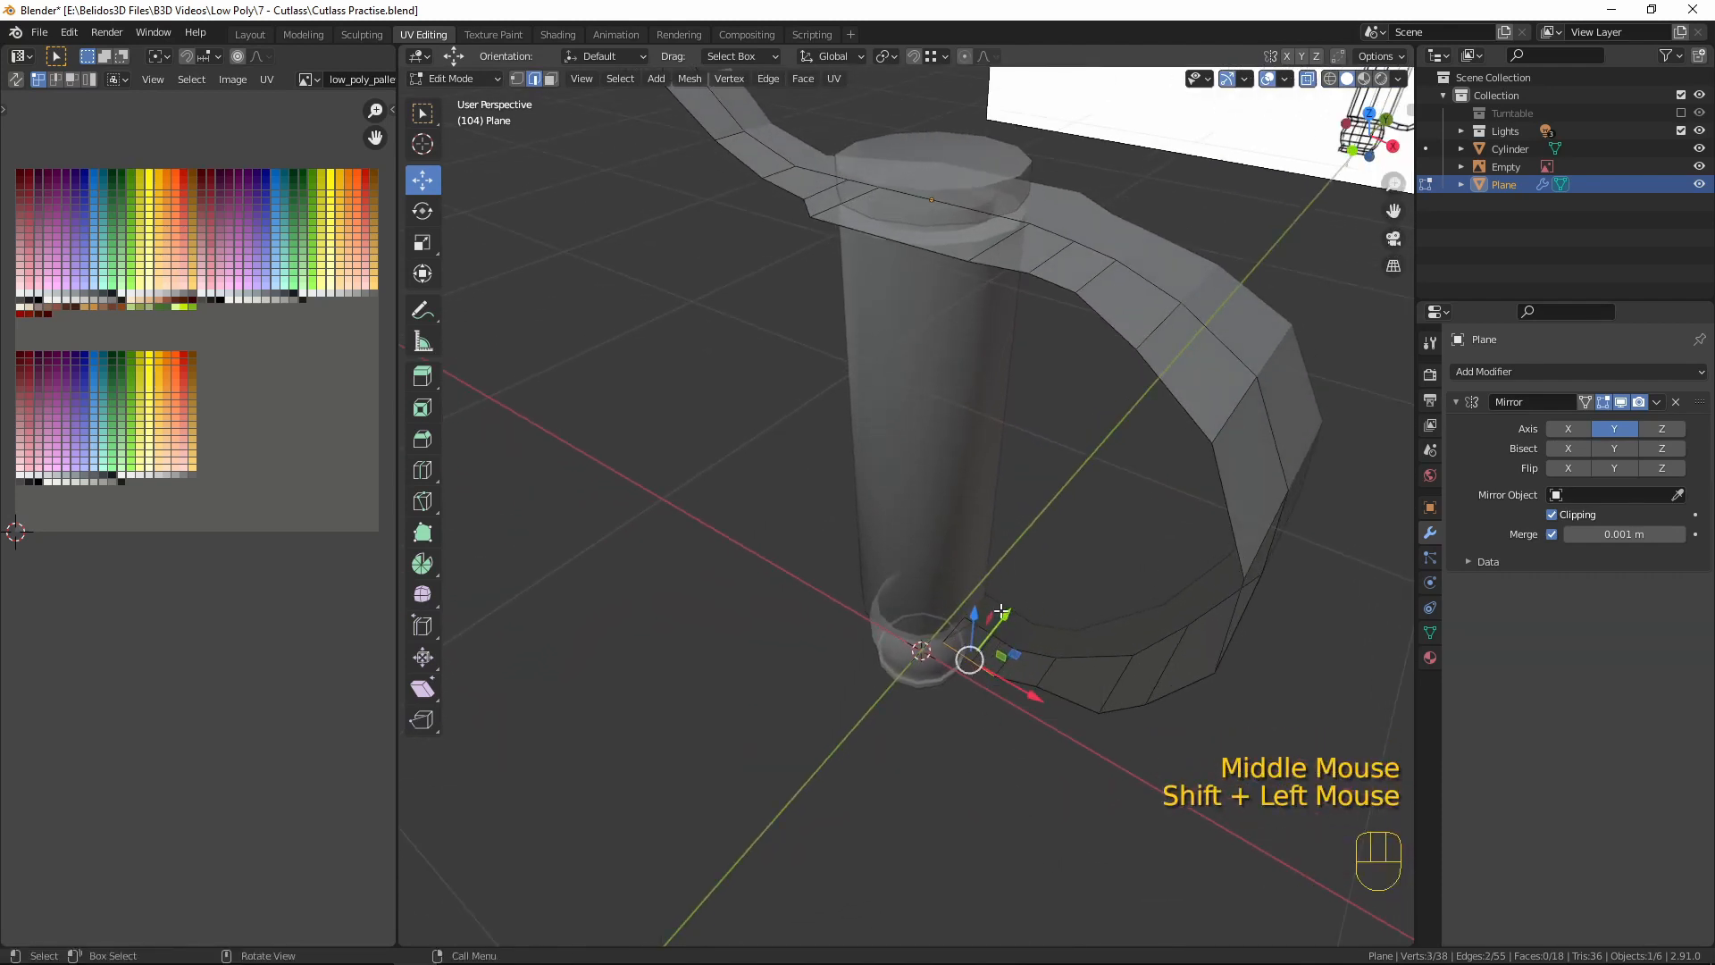
pyautogui.keyDown('shift'); pyautogui.moveTo(1001, 612); pyautogui.dragTo(1012, 596); pyautogui.keyUp('shift')
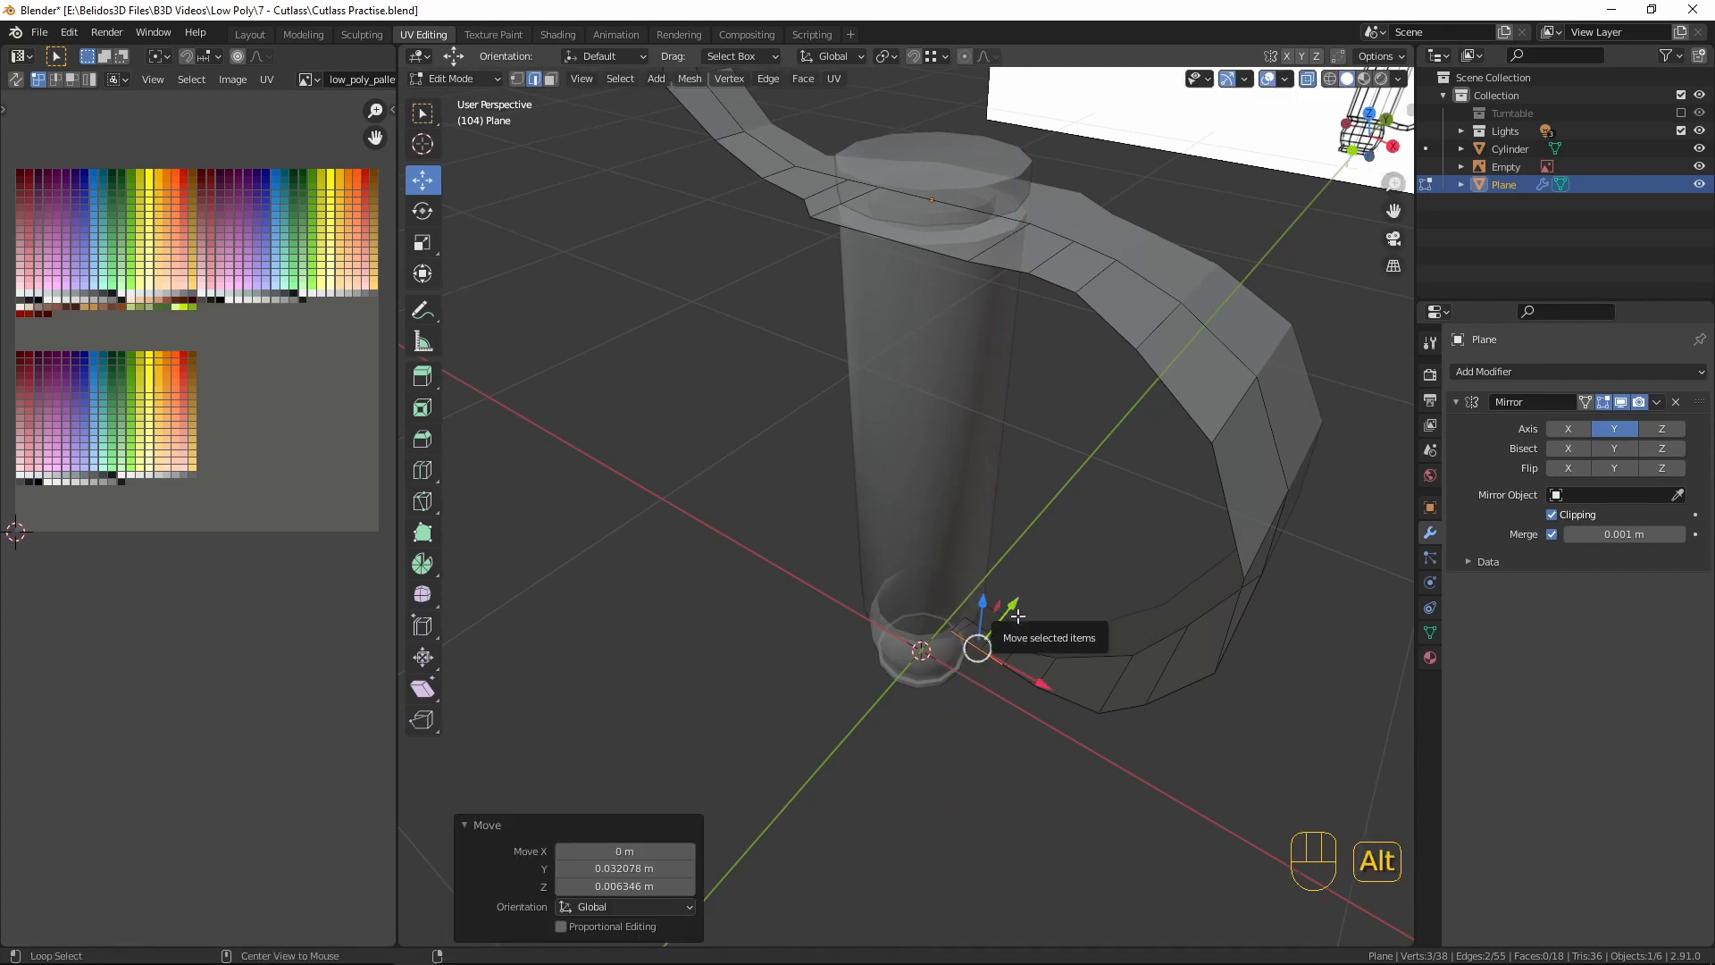
pyautogui.hotkey('alt', 'z')
pyautogui.press('Tab')
pyautogui.scroll(-2, 1094, 758)
pyautogui.moveTo(1095, 759); pyautogui.dragTo(737, 534, button='middle')
# - Edit all objects together and move the three middle outer-edge vertices of the knuckle bow about 0.081 m outward along Y
pyautogui.press('a')
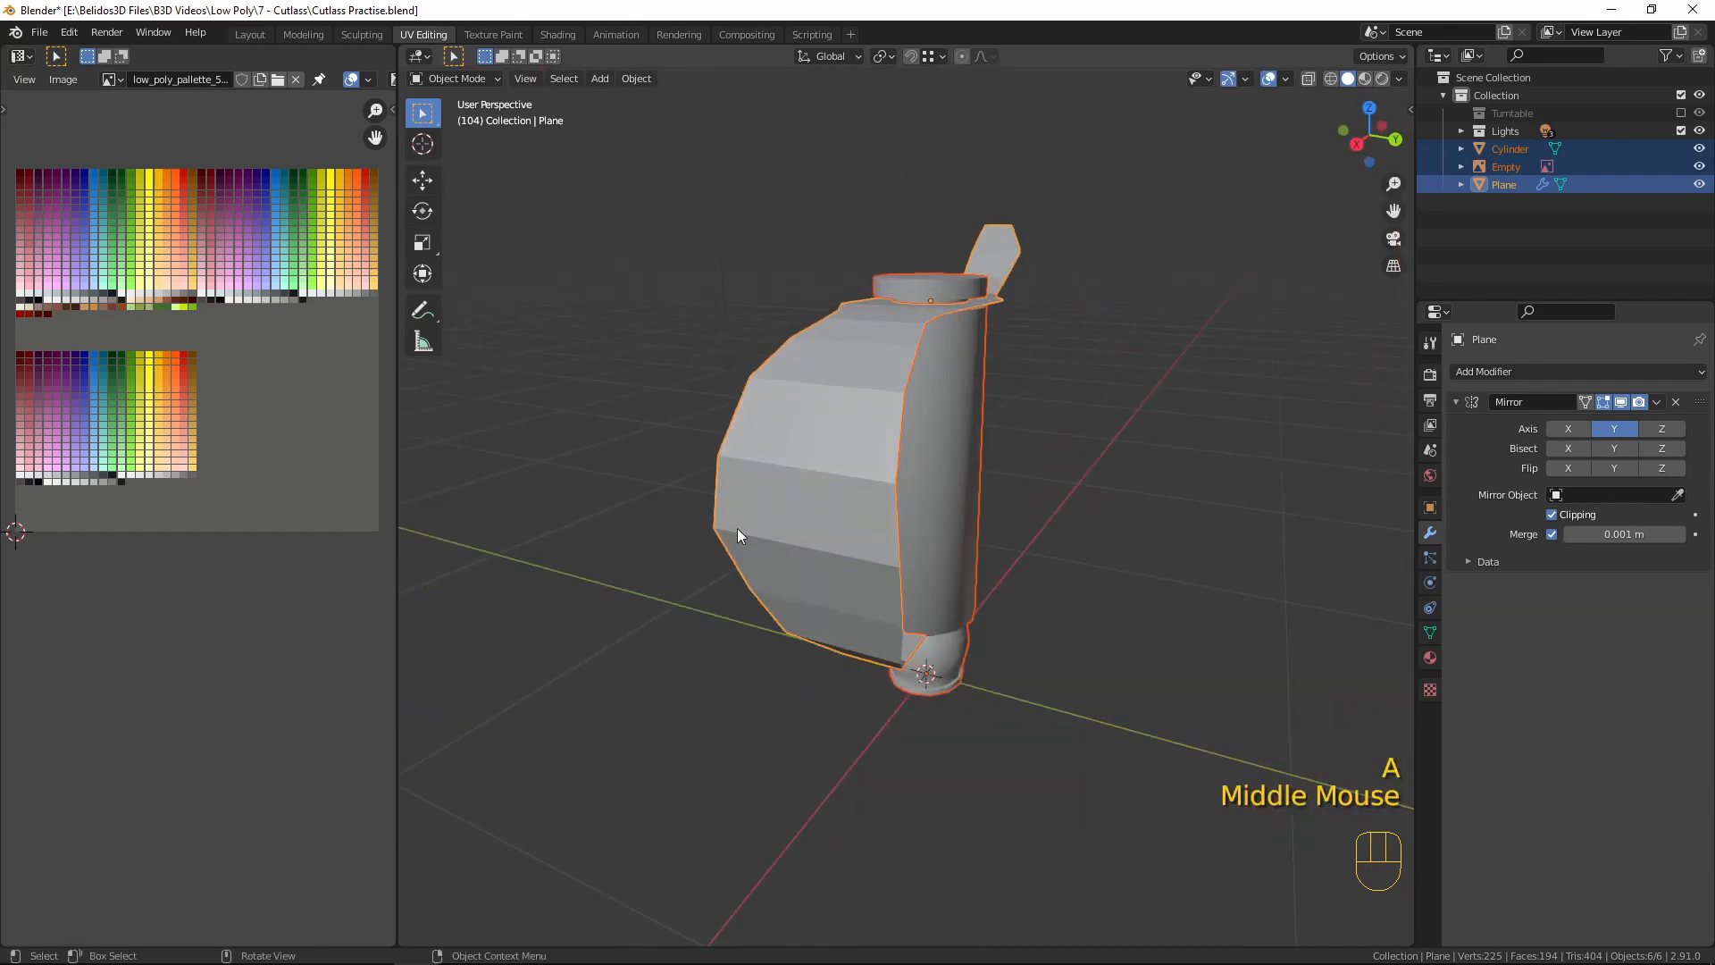
pyautogui.moveTo(1096, 448); pyautogui.dragTo(1002, 510, button='middle')
pyautogui.press('Tab')
pyautogui.press('1')
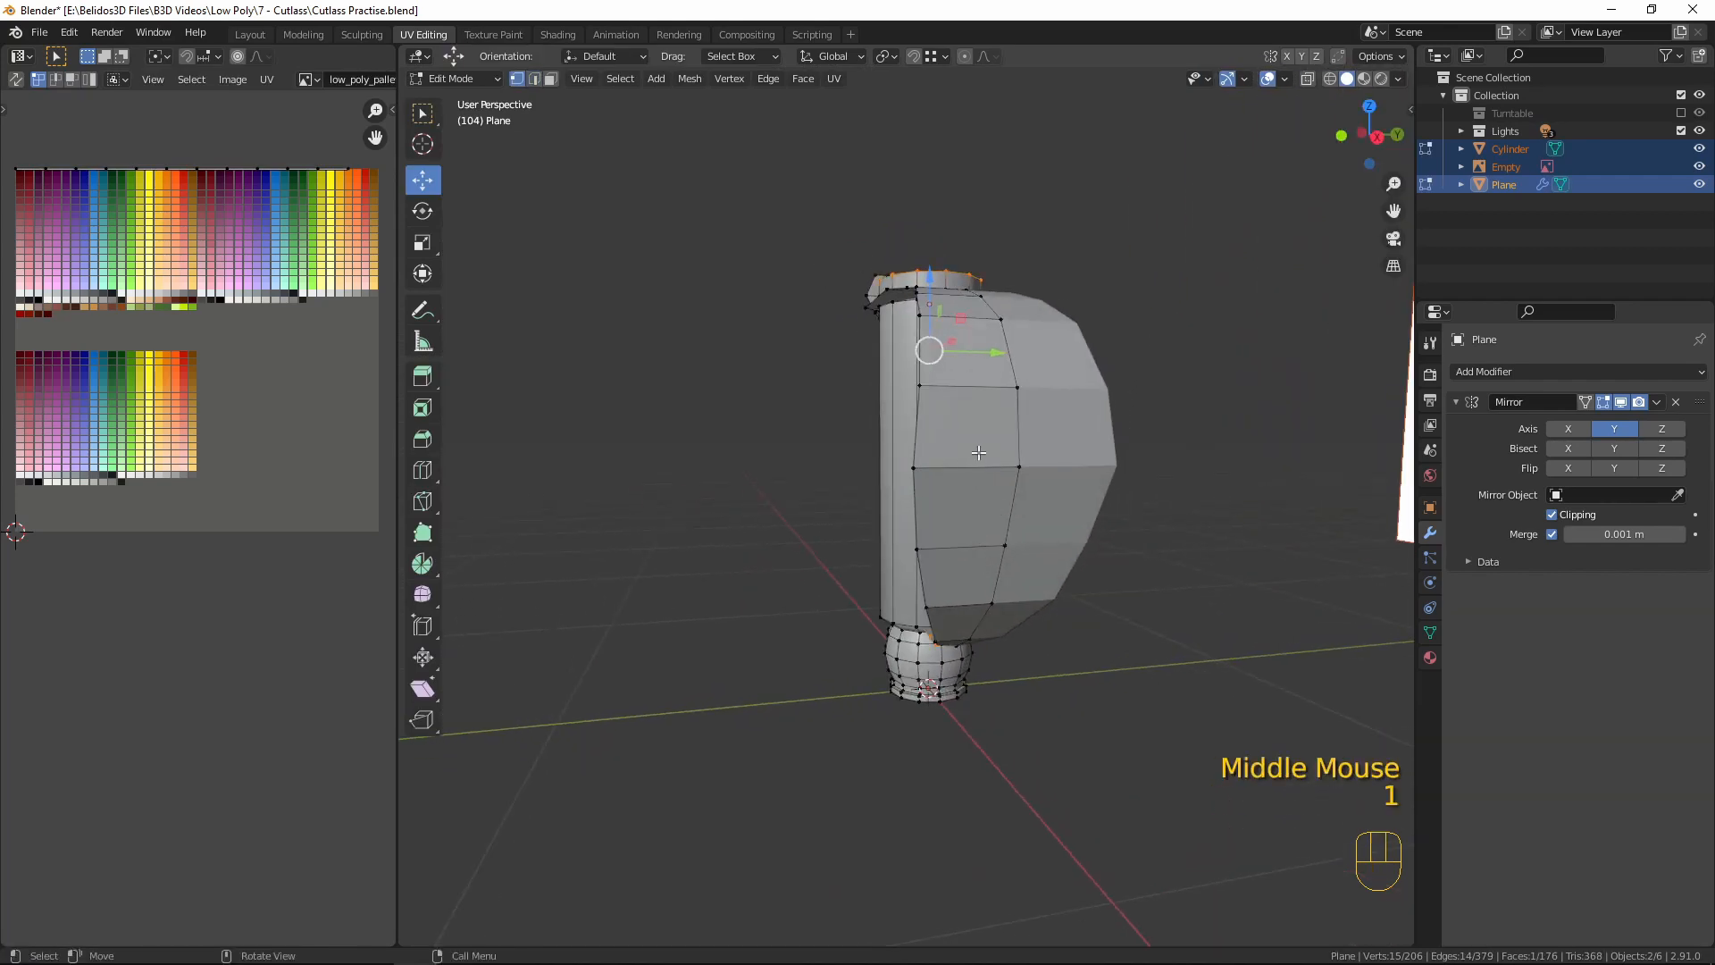
pyautogui.click(906, 467)
pyautogui.click(912, 466)
pyautogui.keyDown('shift'); pyautogui.click(919, 384); pyautogui.keyUp('shift')
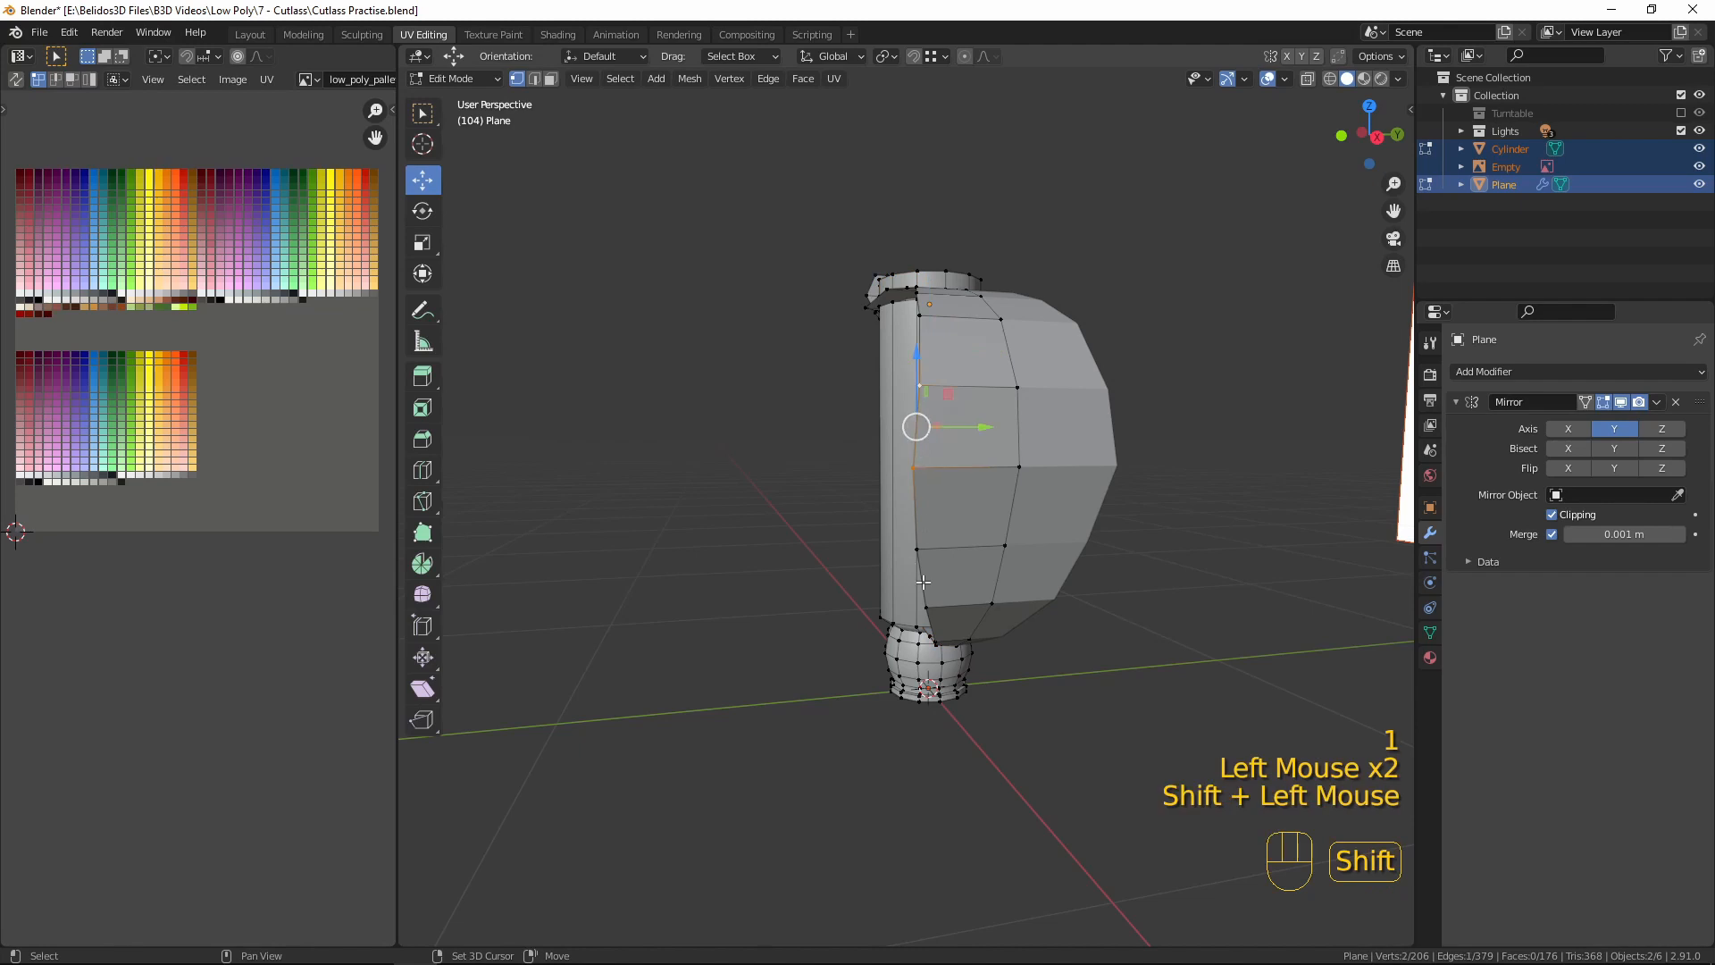
pyautogui.keyDown('shift'); pyautogui.click(916, 548); pyautogui.keyUp('shift')
pyautogui.moveTo(975, 466); pyautogui.dragTo(935, 469)
# - Move the outer-edge vertices just above and below the widened middle about 0.021 m outward along Y
pyautogui.moveTo(935, 468); pyautogui.dragTo(920, 605, button='middle')
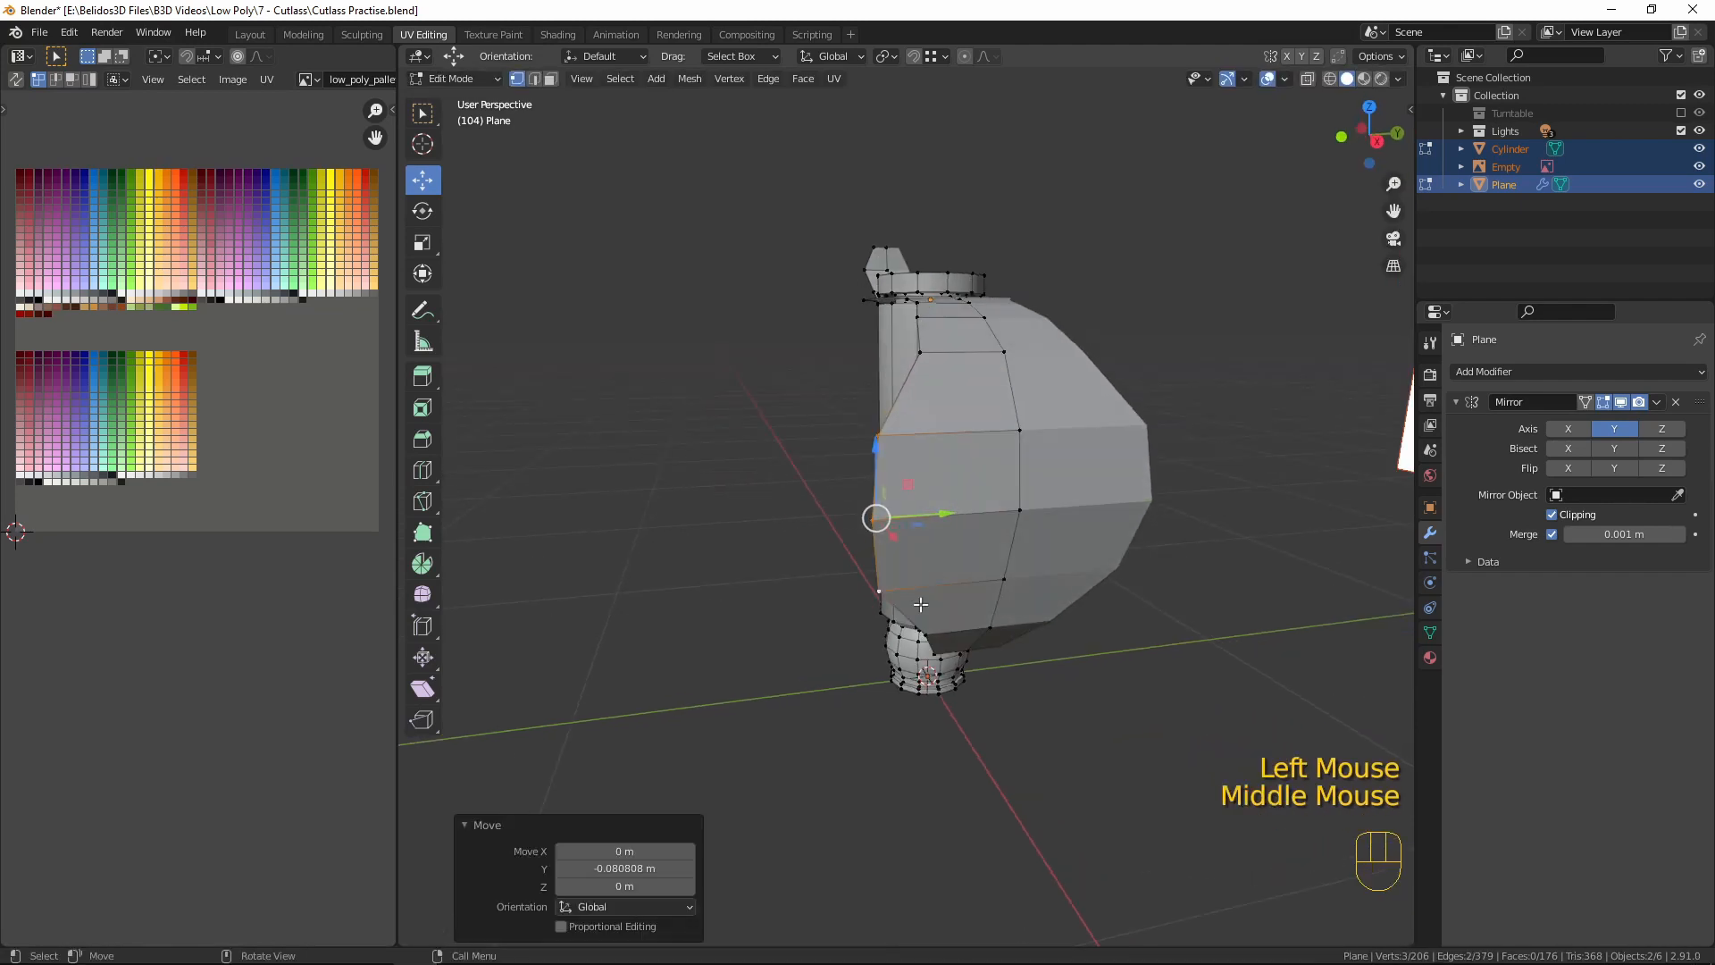
pyautogui.click(918, 632)
pyautogui.keyDown('shift'); pyautogui.click(920, 351); pyautogui.keyUp('shift')
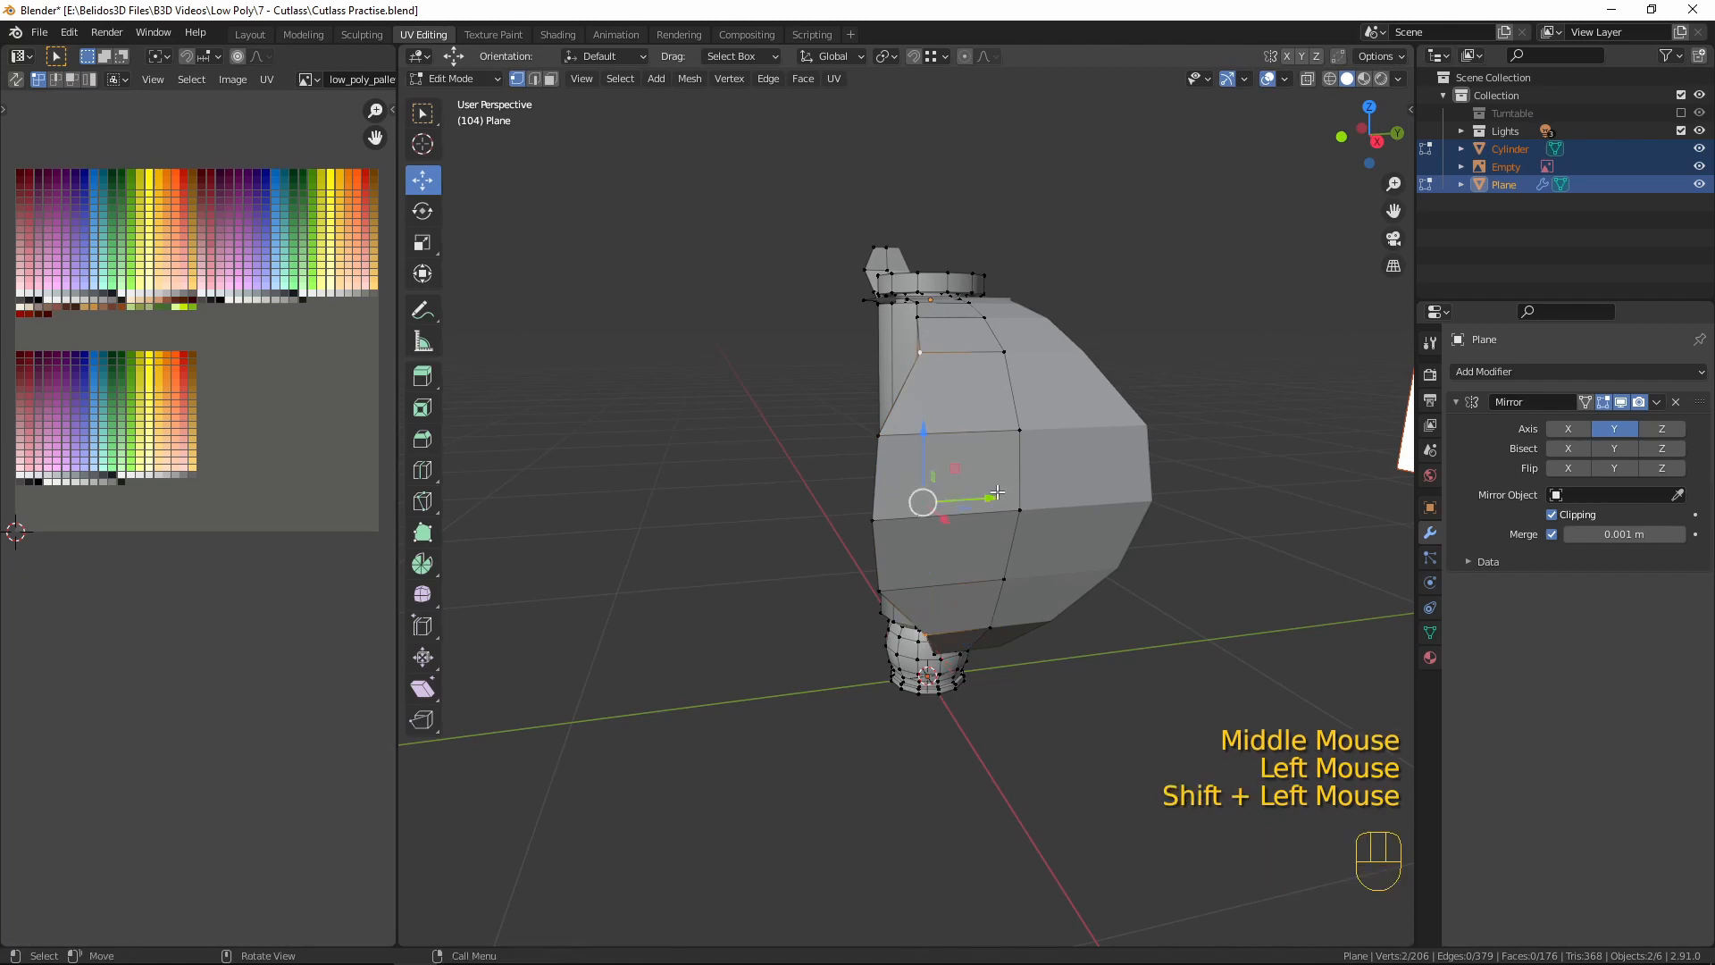
pyautogui.moveTo(997, 492); pyautogui.dragTo(982, 493)
pyautogui.moveTo(914, 494); pyautogui.dragTo(1124, 410, button='middle')
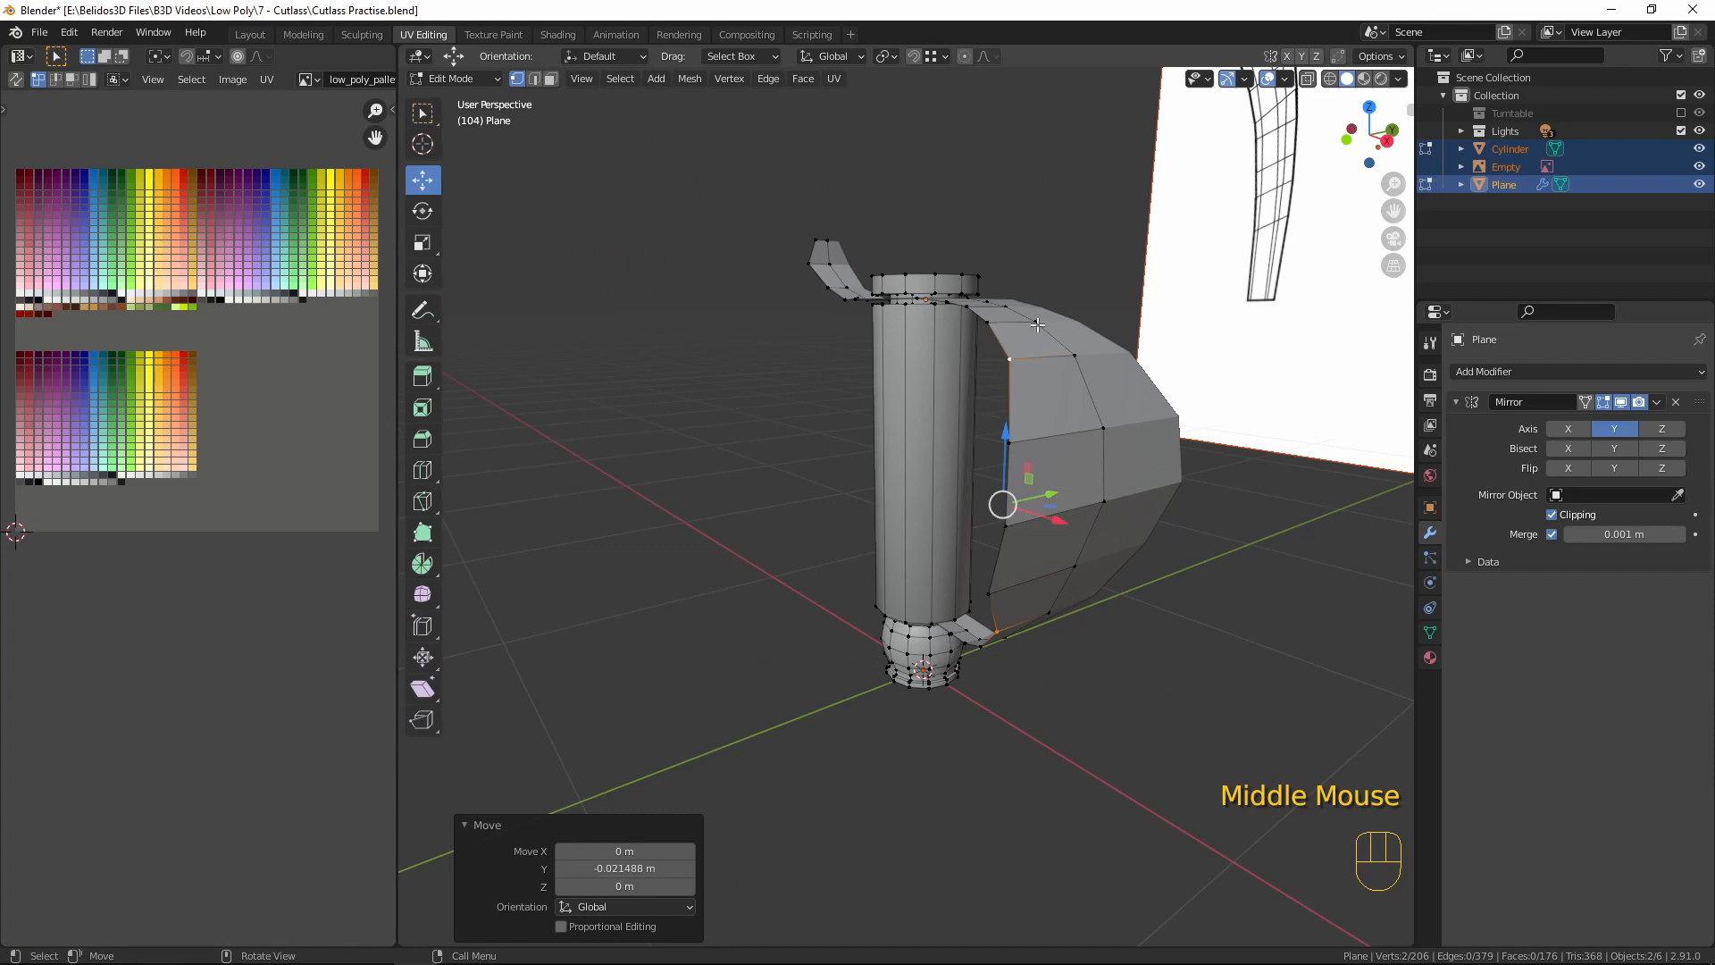
# - Select the bow's middle centerline edge and move it about 0.077 m outward in X with smooth proportional editing, size about 0.45
pyautogui.moveTo(1144, 479); pyautogui.dragTo(1086, 480, button='middle')
pyautogui.press('2')
pyautogui.click(1110, 500)
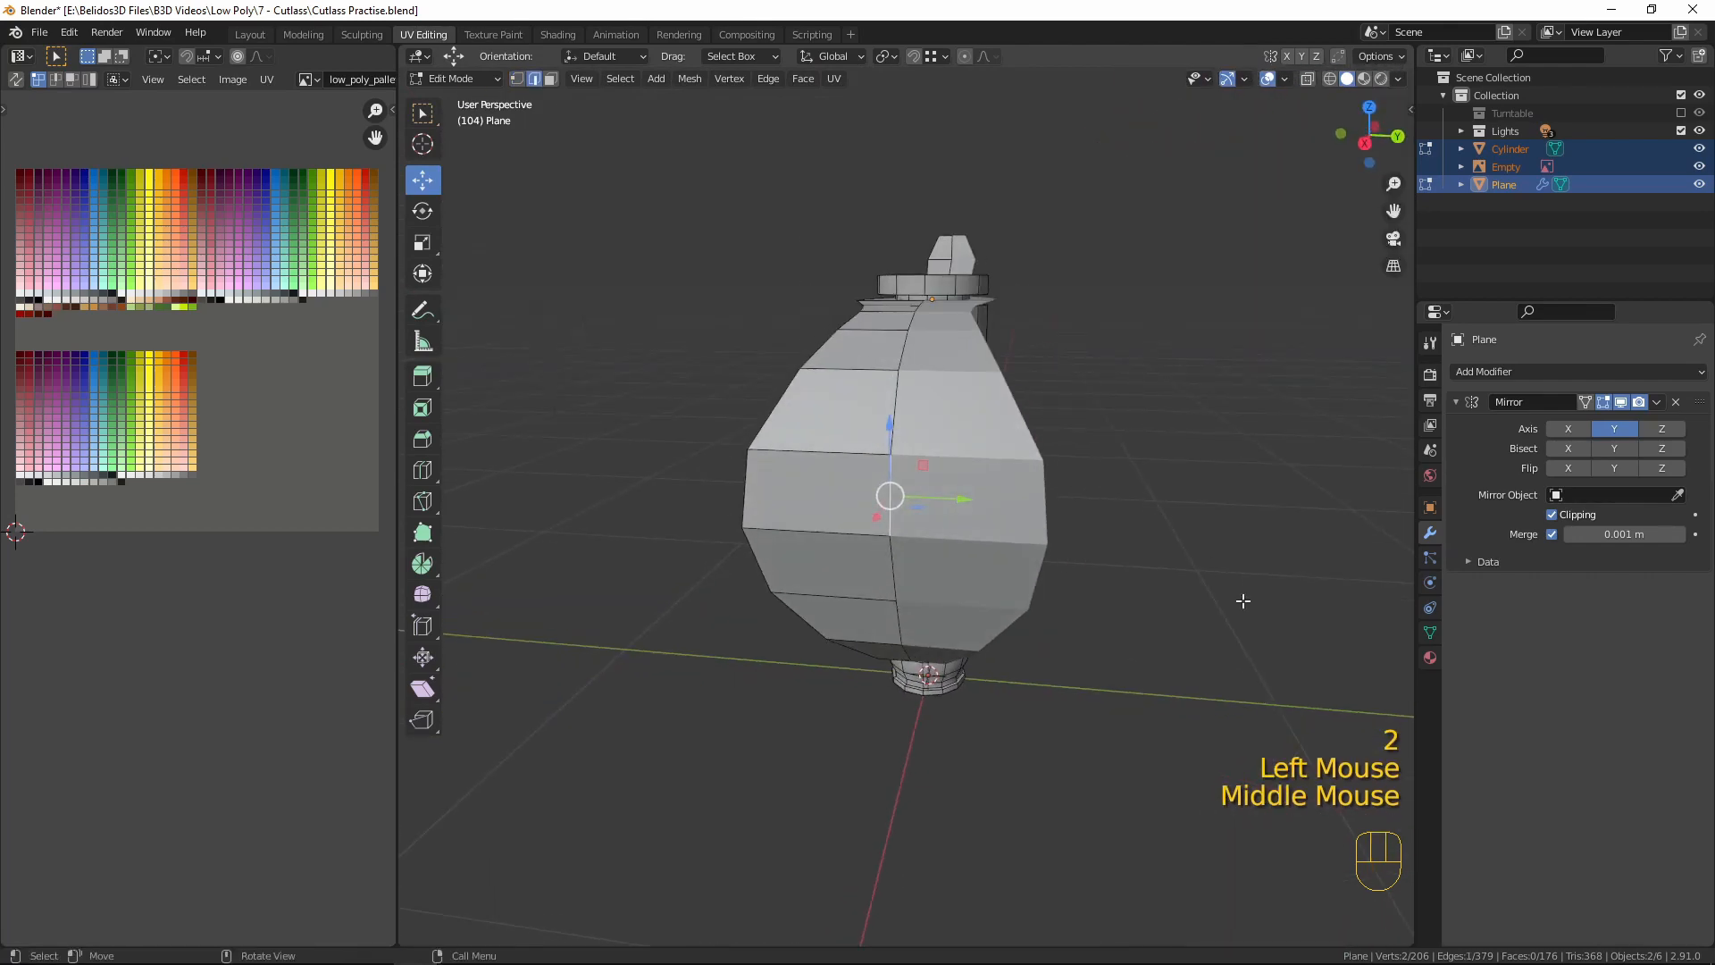
pyautogui.moveTo(1107, 383); pyautogui.dragTo(1018, 379, button='middle')
pyautogui.press('o')
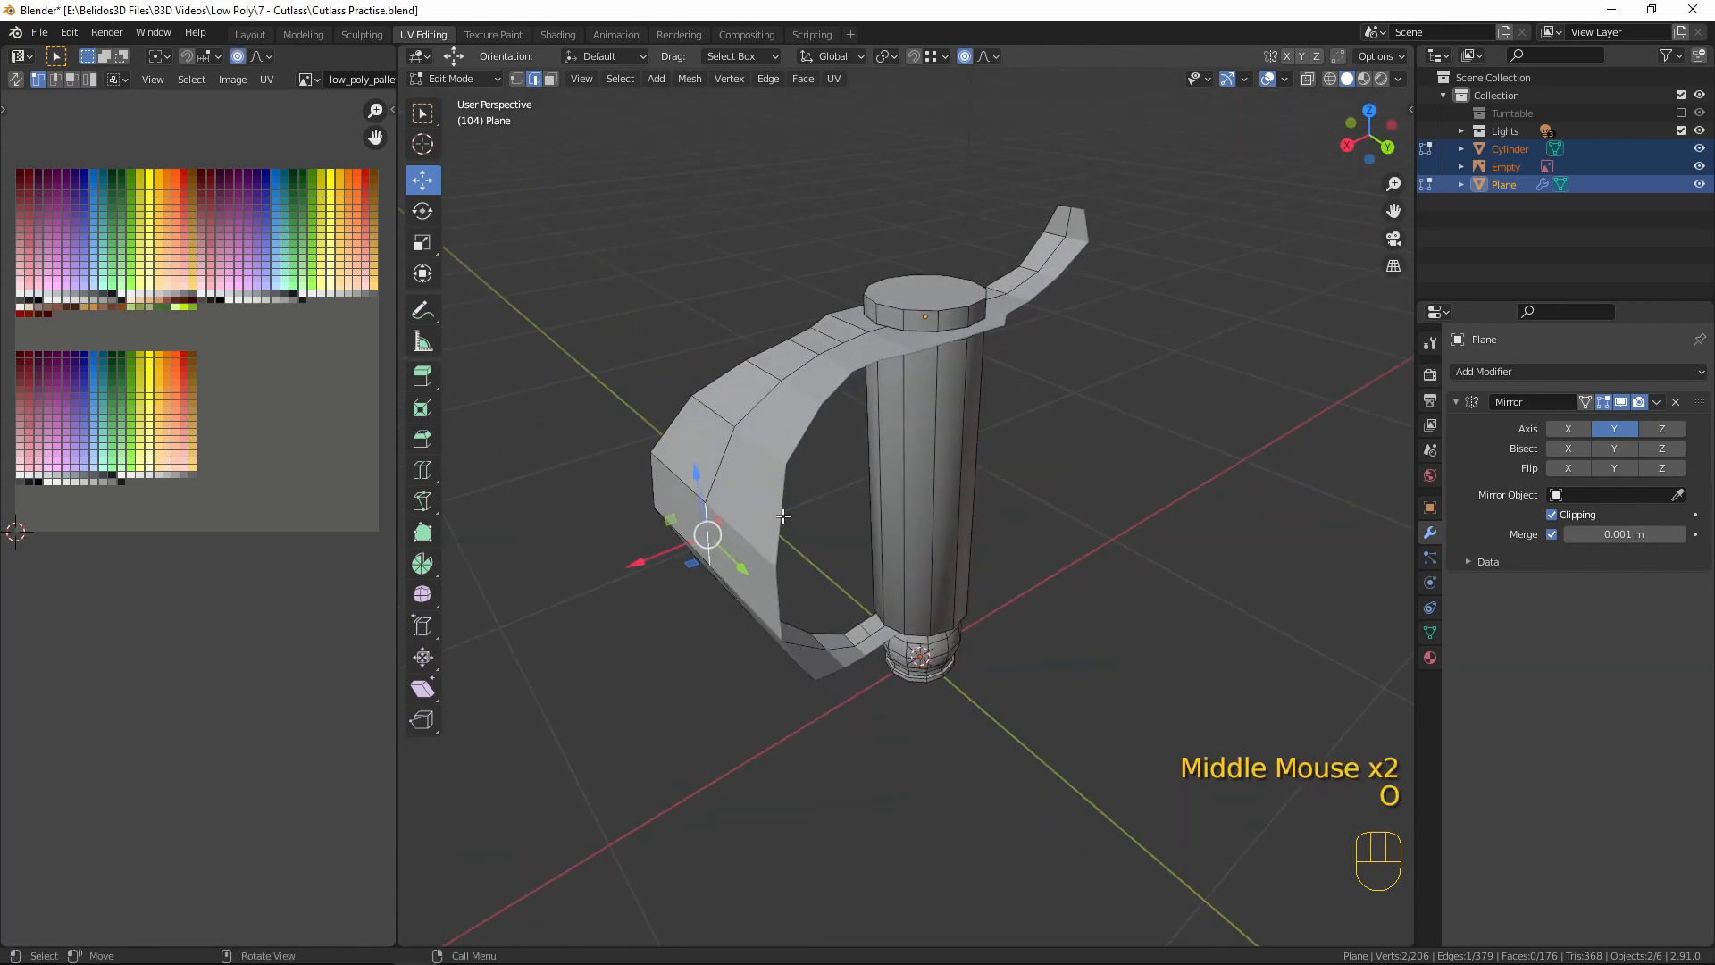
pyautogui.moveTo(783, 517); pyautogui.dragTo(1249, 489, button='middle')
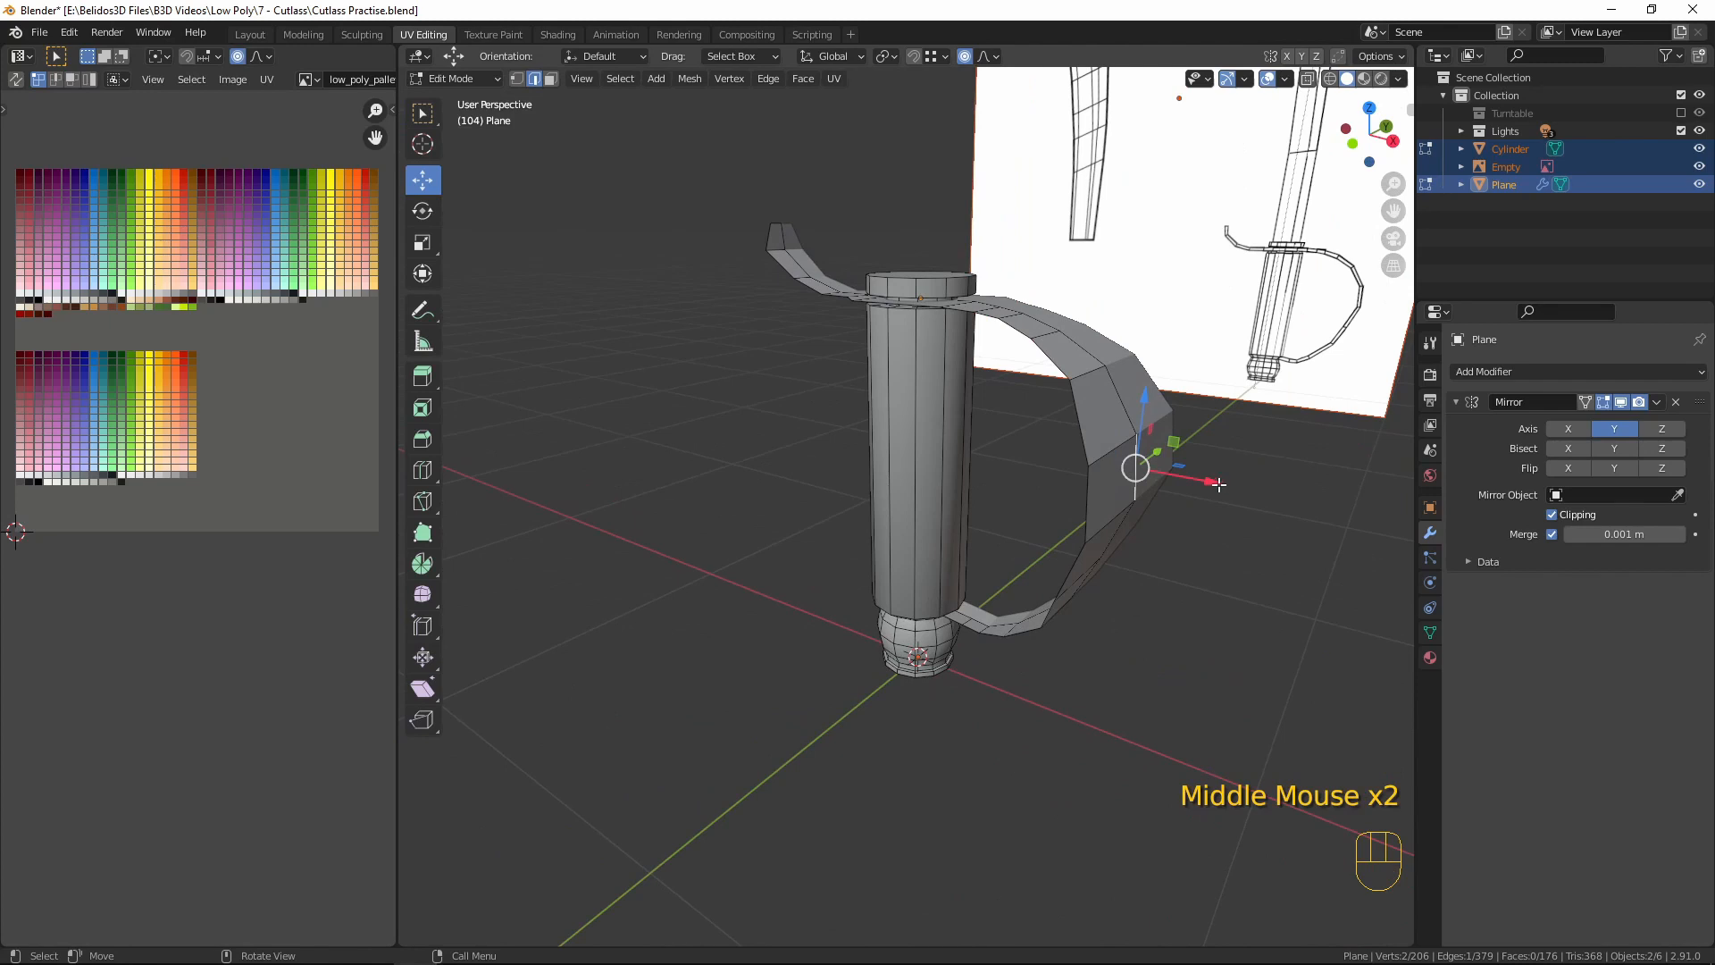
pyautogui.moveTo(1219, 484); pyautogui.dragTo(1248, 487)
pyautogui.scroll(-5, 1222, 483)
pyautogui.scroll(-2, 1230, 486)
# - Scale the bow's middle centerline edge along Z by about 1.121 with proportional editing, stretch it in Z once more, and leave Edit Mode
pyautogui.press('s')
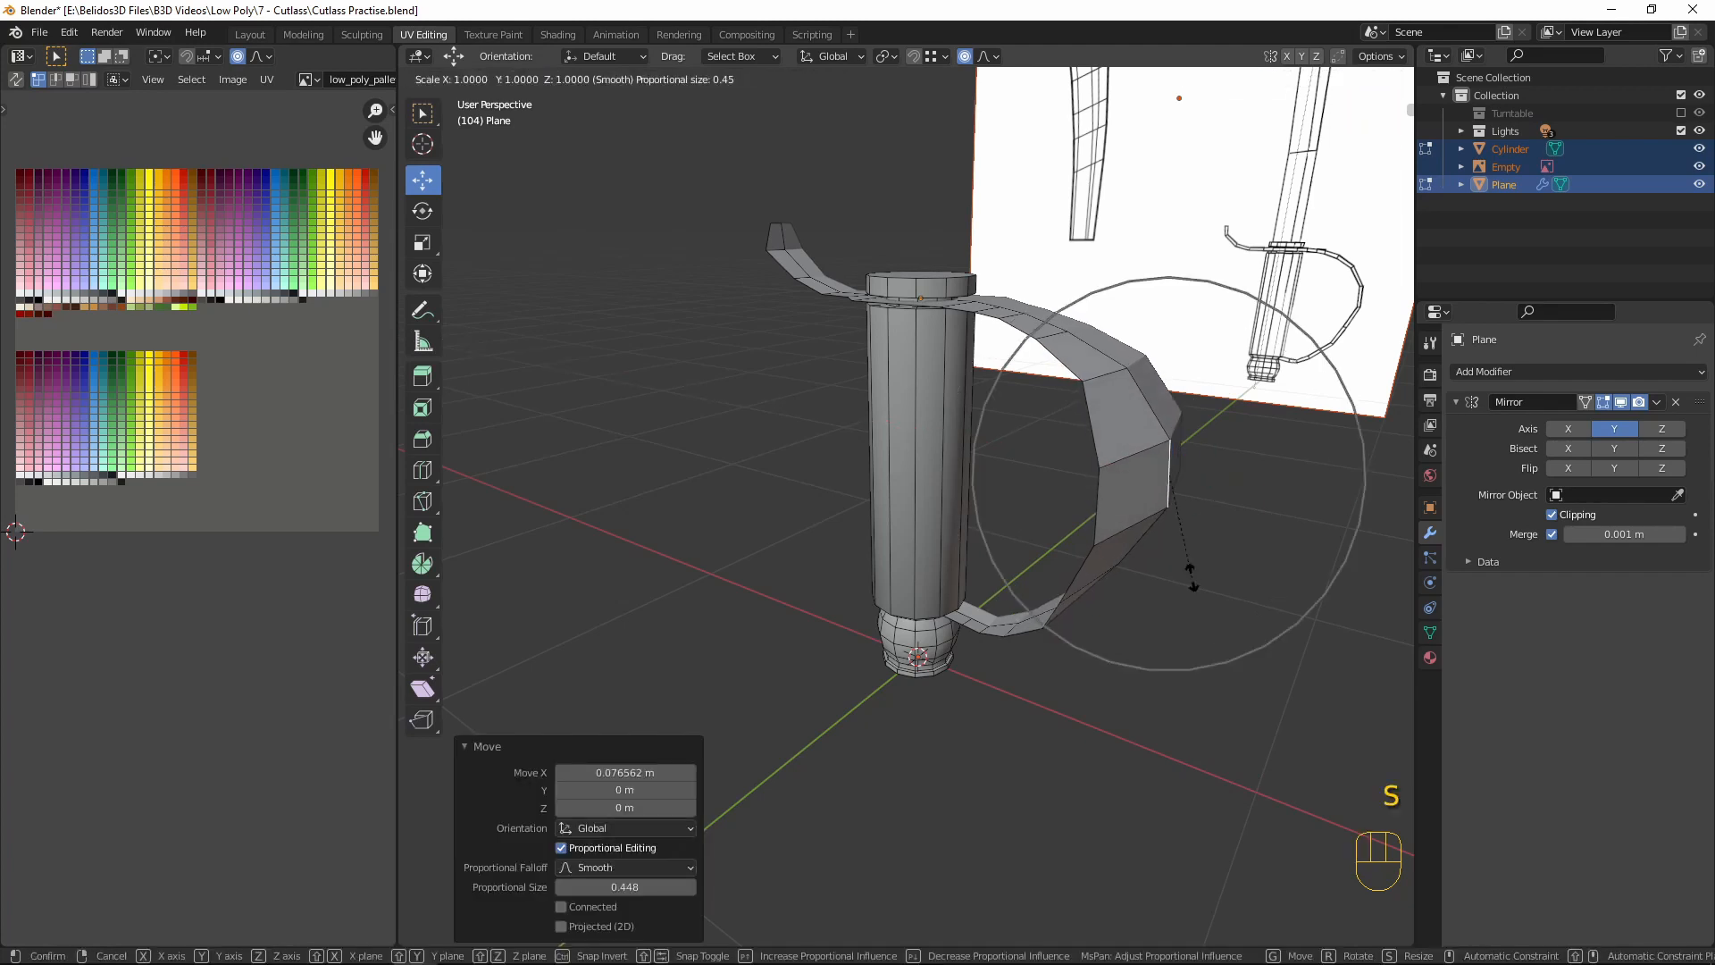
pyautogui.press('z')
pyautogui.click(1215, 582)
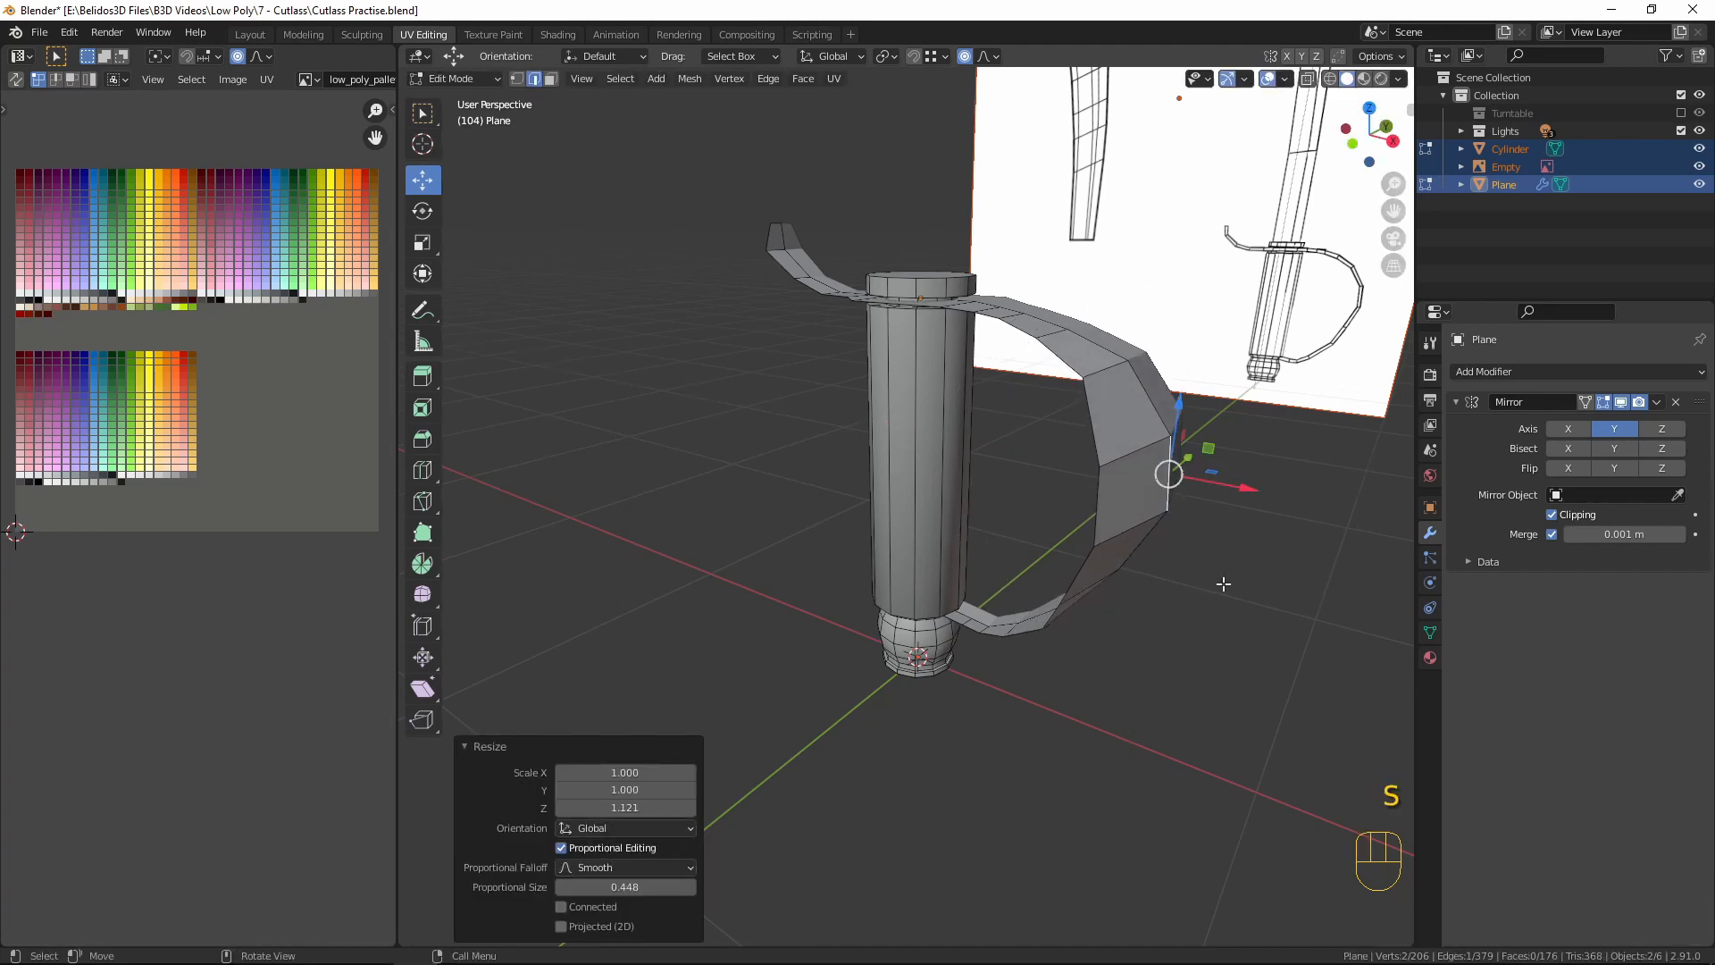
pyautogui.moveTo(1222, 586); pyautogui.dragTo(1217, 529, button='middle')
pyautogui.moveTo(1111, 367); pyautogui.dragTo(1046, 436, button='middle')
pyautogui.press('s')
pyautogui.press('z')
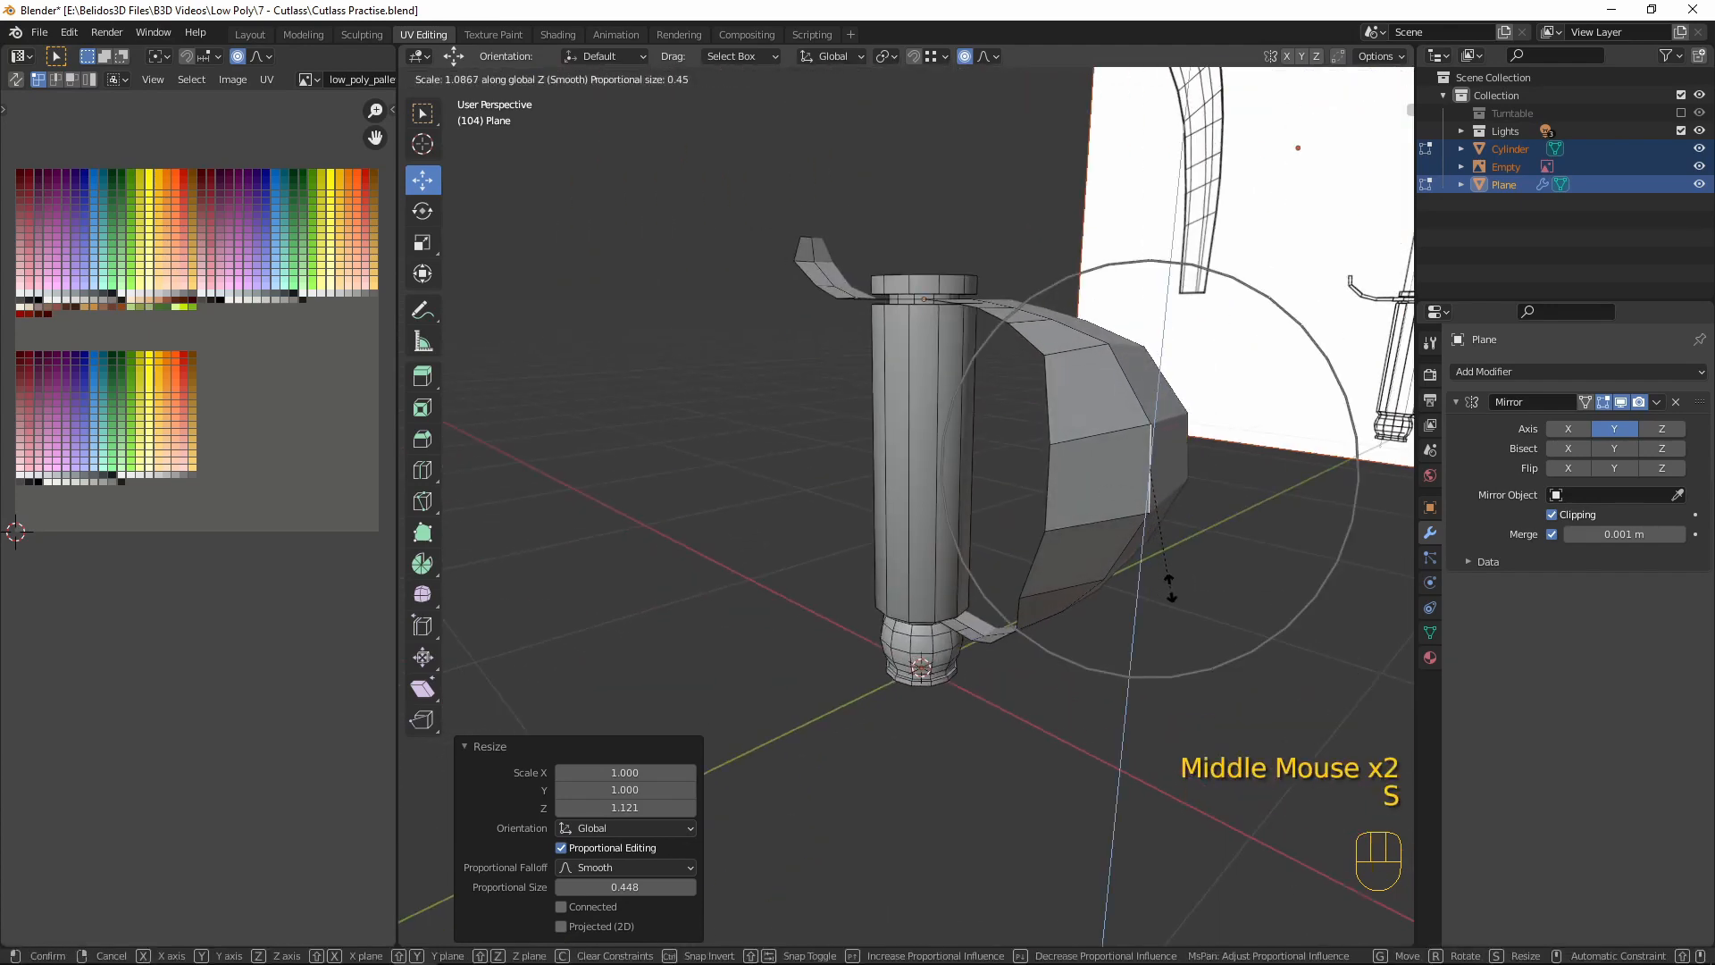
pyautogui.click(1179, 583)
pyautogui.moveTo(1203, 552); pyautogui.dragTo(1133, 616, button='middle')
pyautogui.press('Tab')
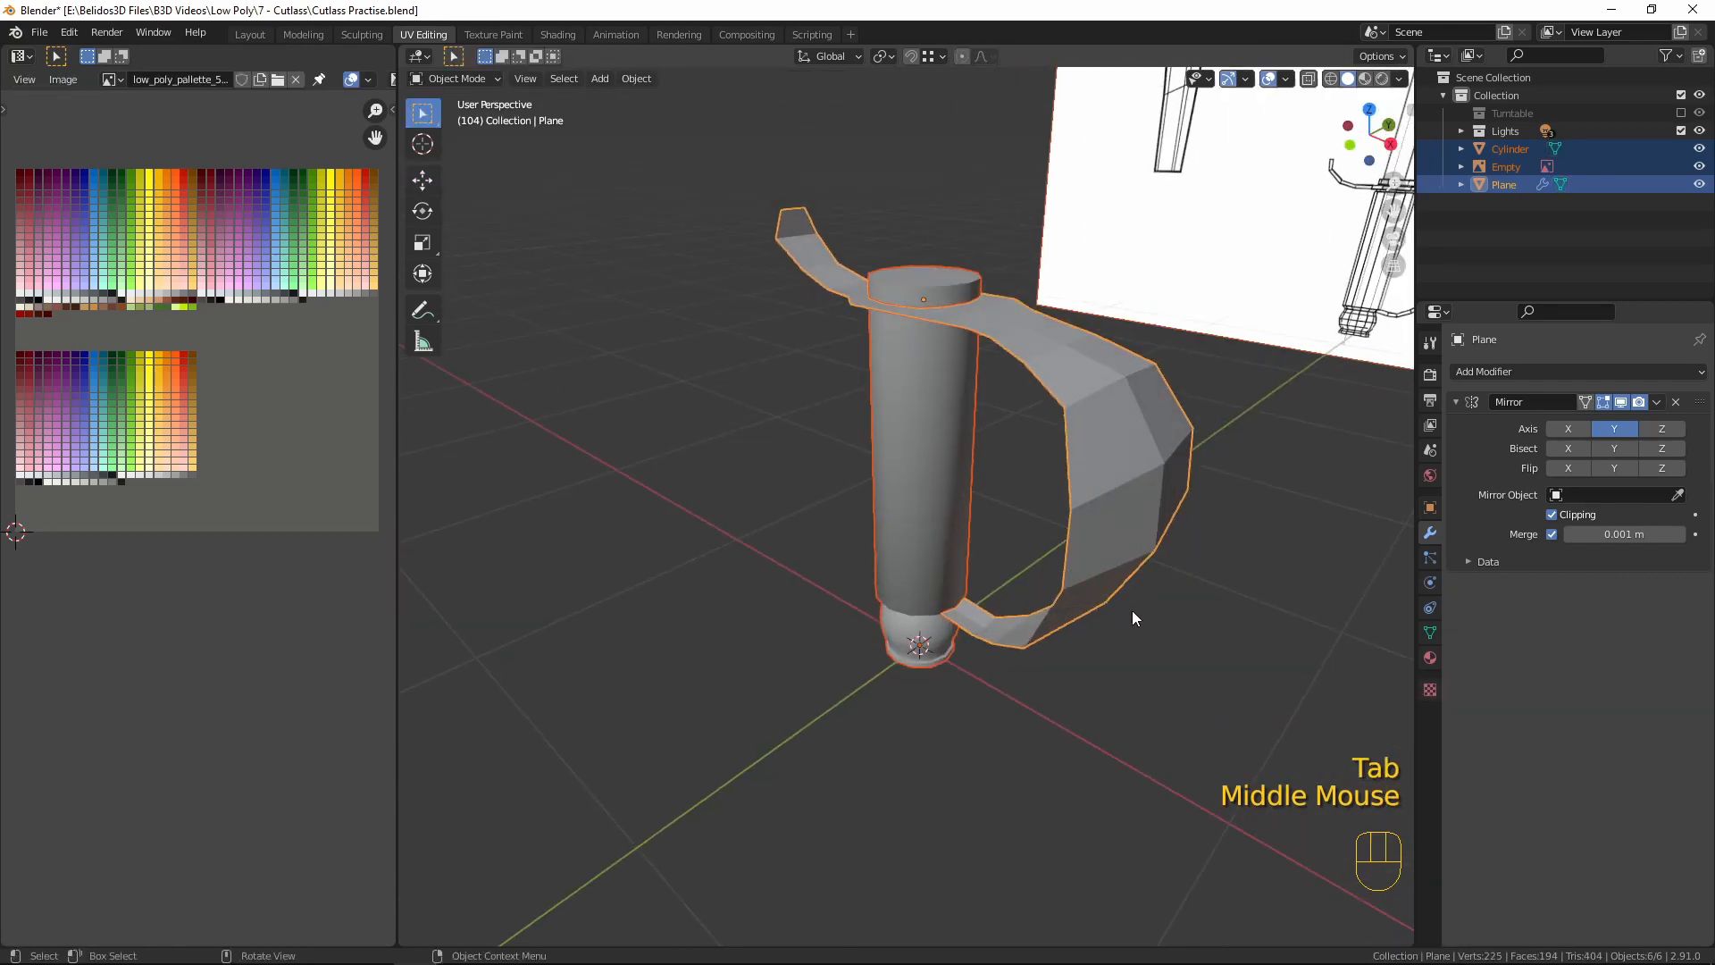
# - Add a Solidify modifier to the hand guard and set its thickness to -0.02 m
pyautogui.moveTo(1141, 415); pyautogui.dragTo(1247, 472, button='middle')
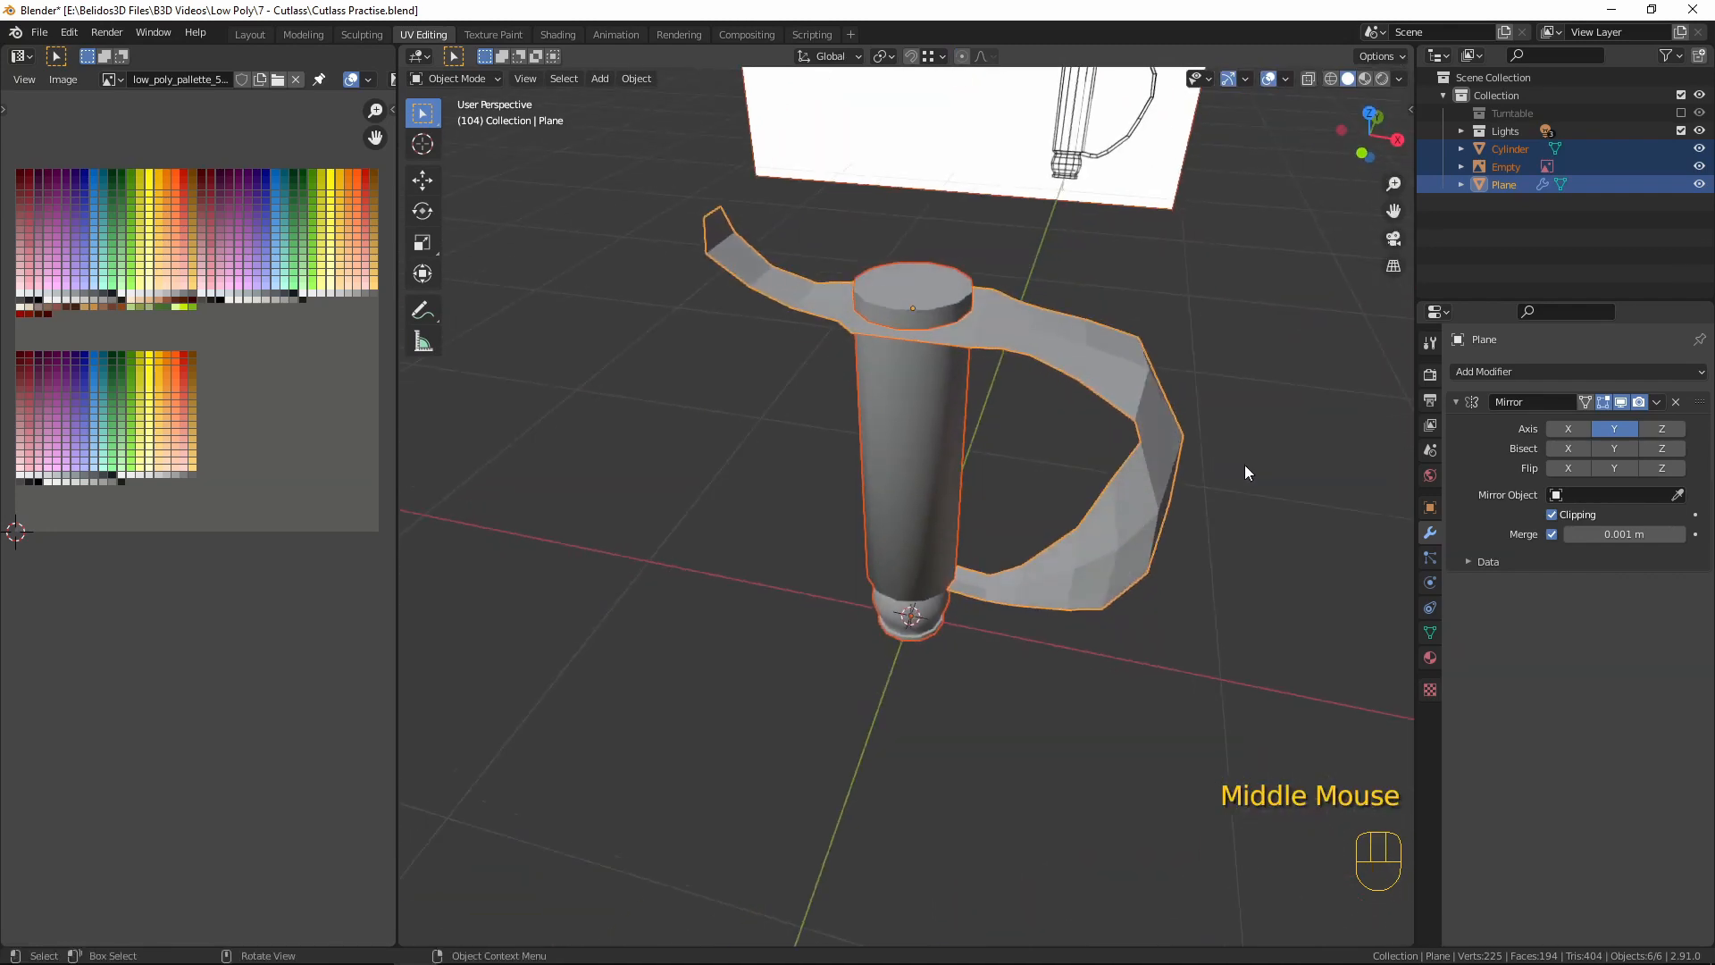
pyautogui.click(1456, 403)
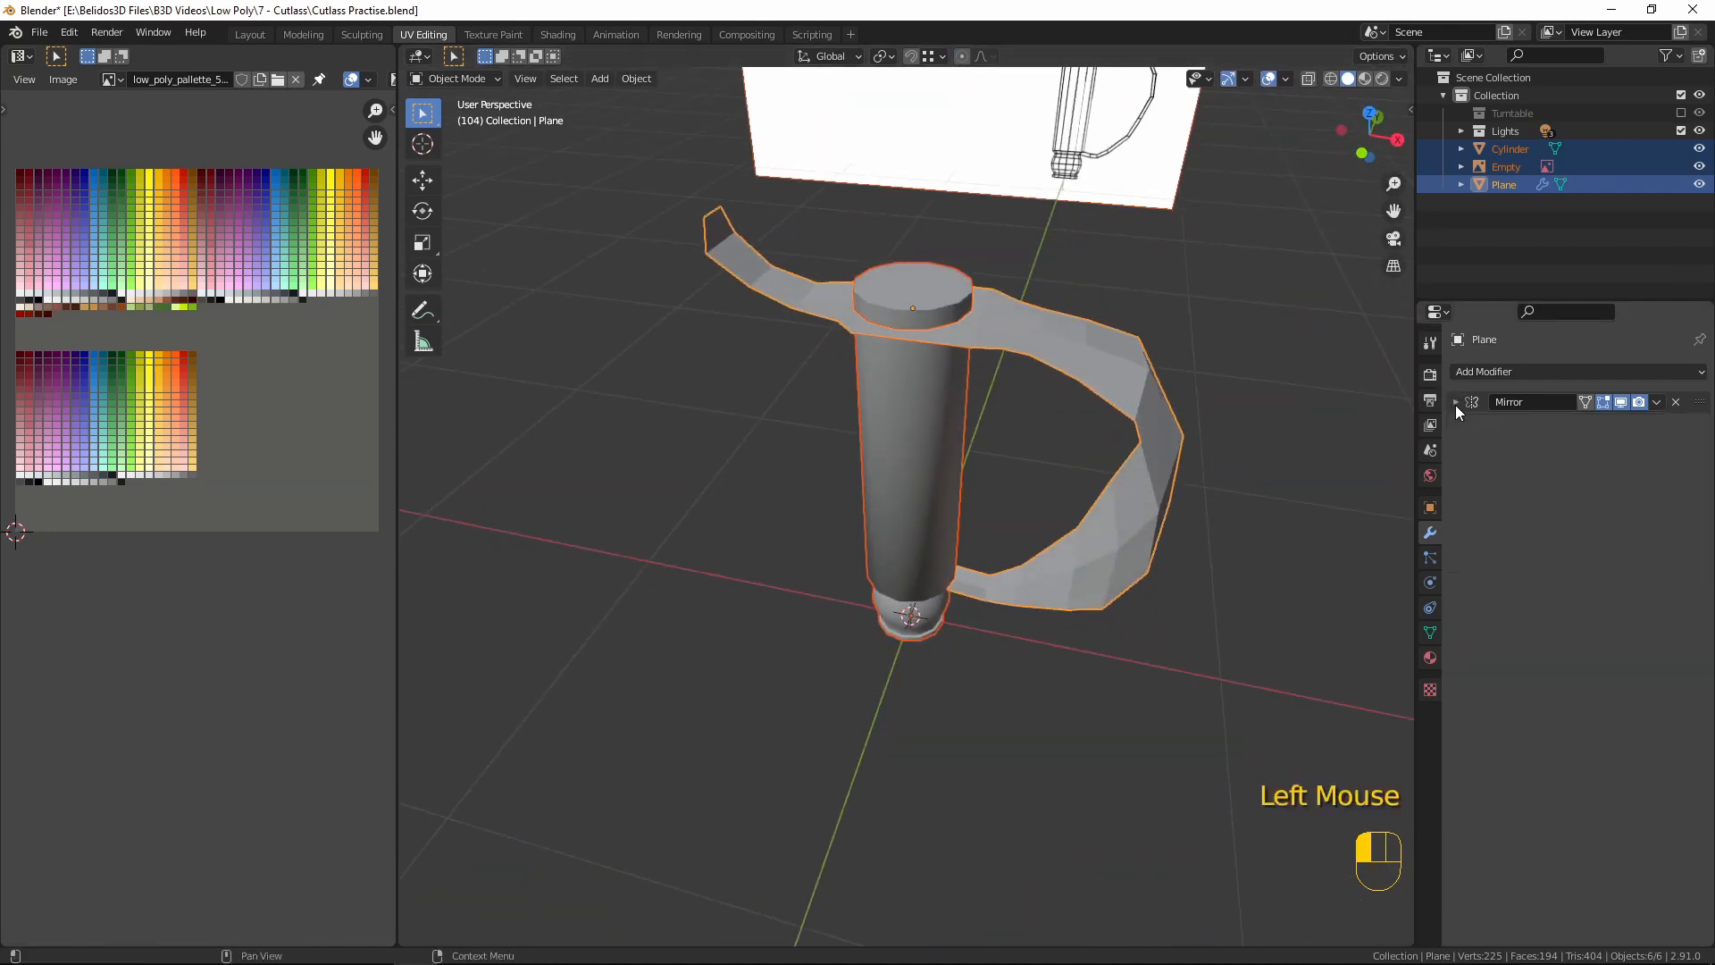
pyautogui.click(1501, 373)
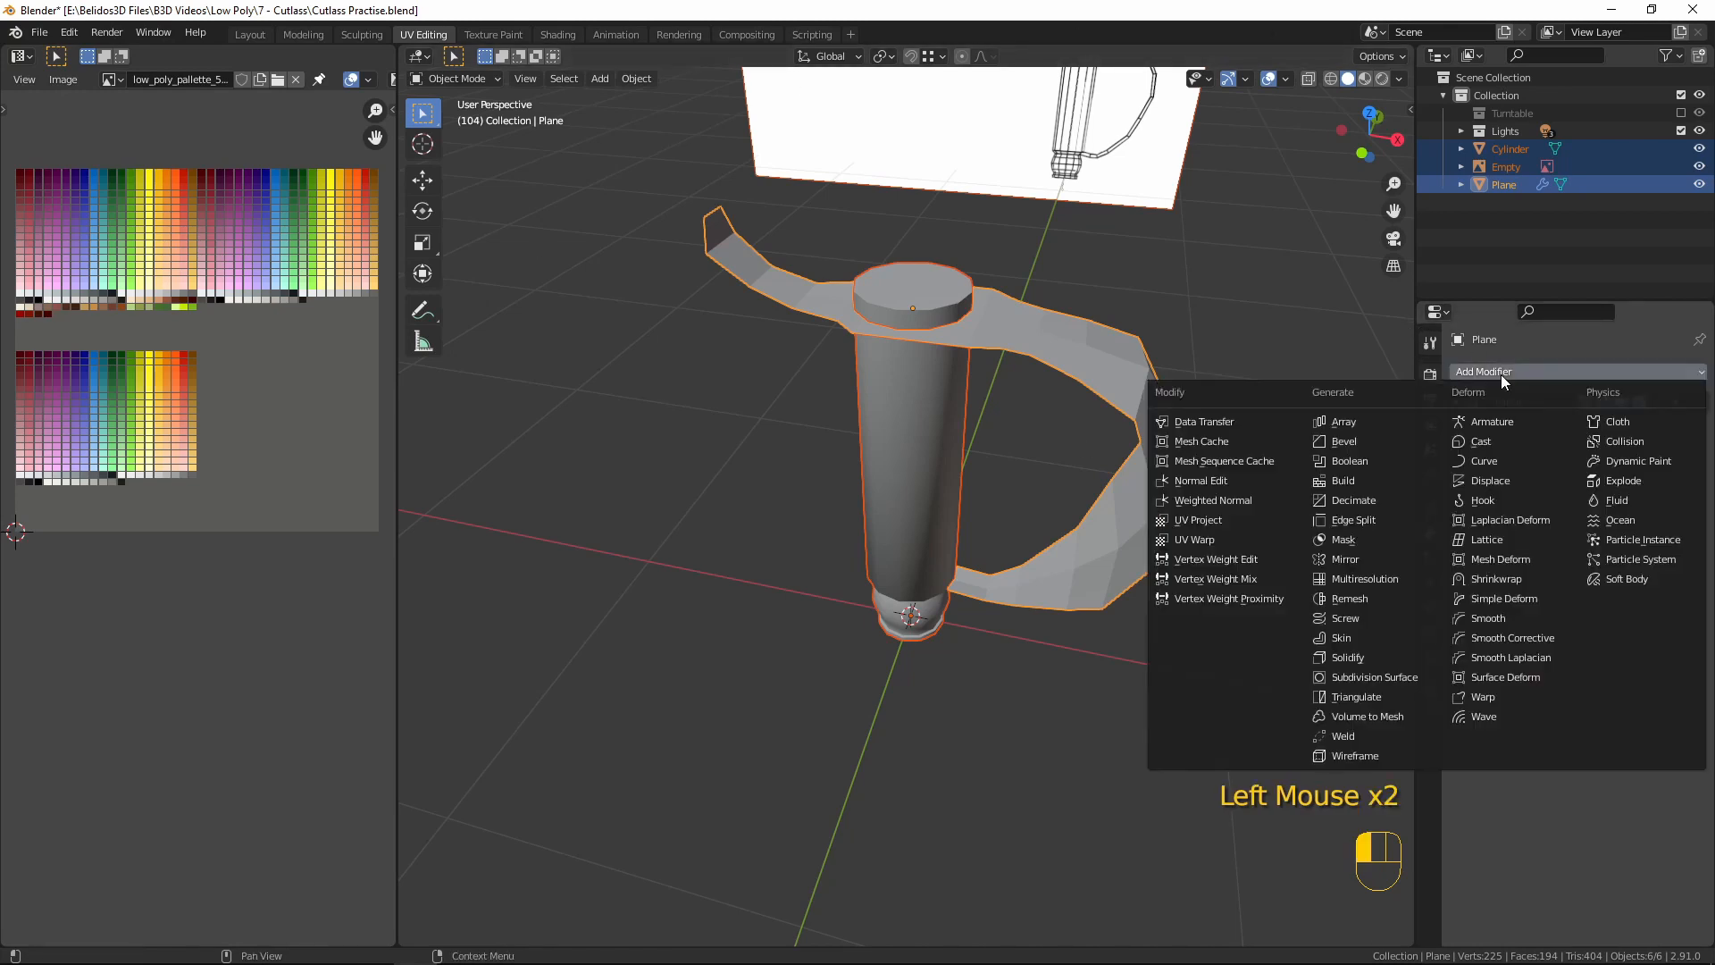
pyautogui.click(1396, 656)
pyautogui.moveTo(1187, 467); pyautogui.dragTo(811, 490, button='middle')
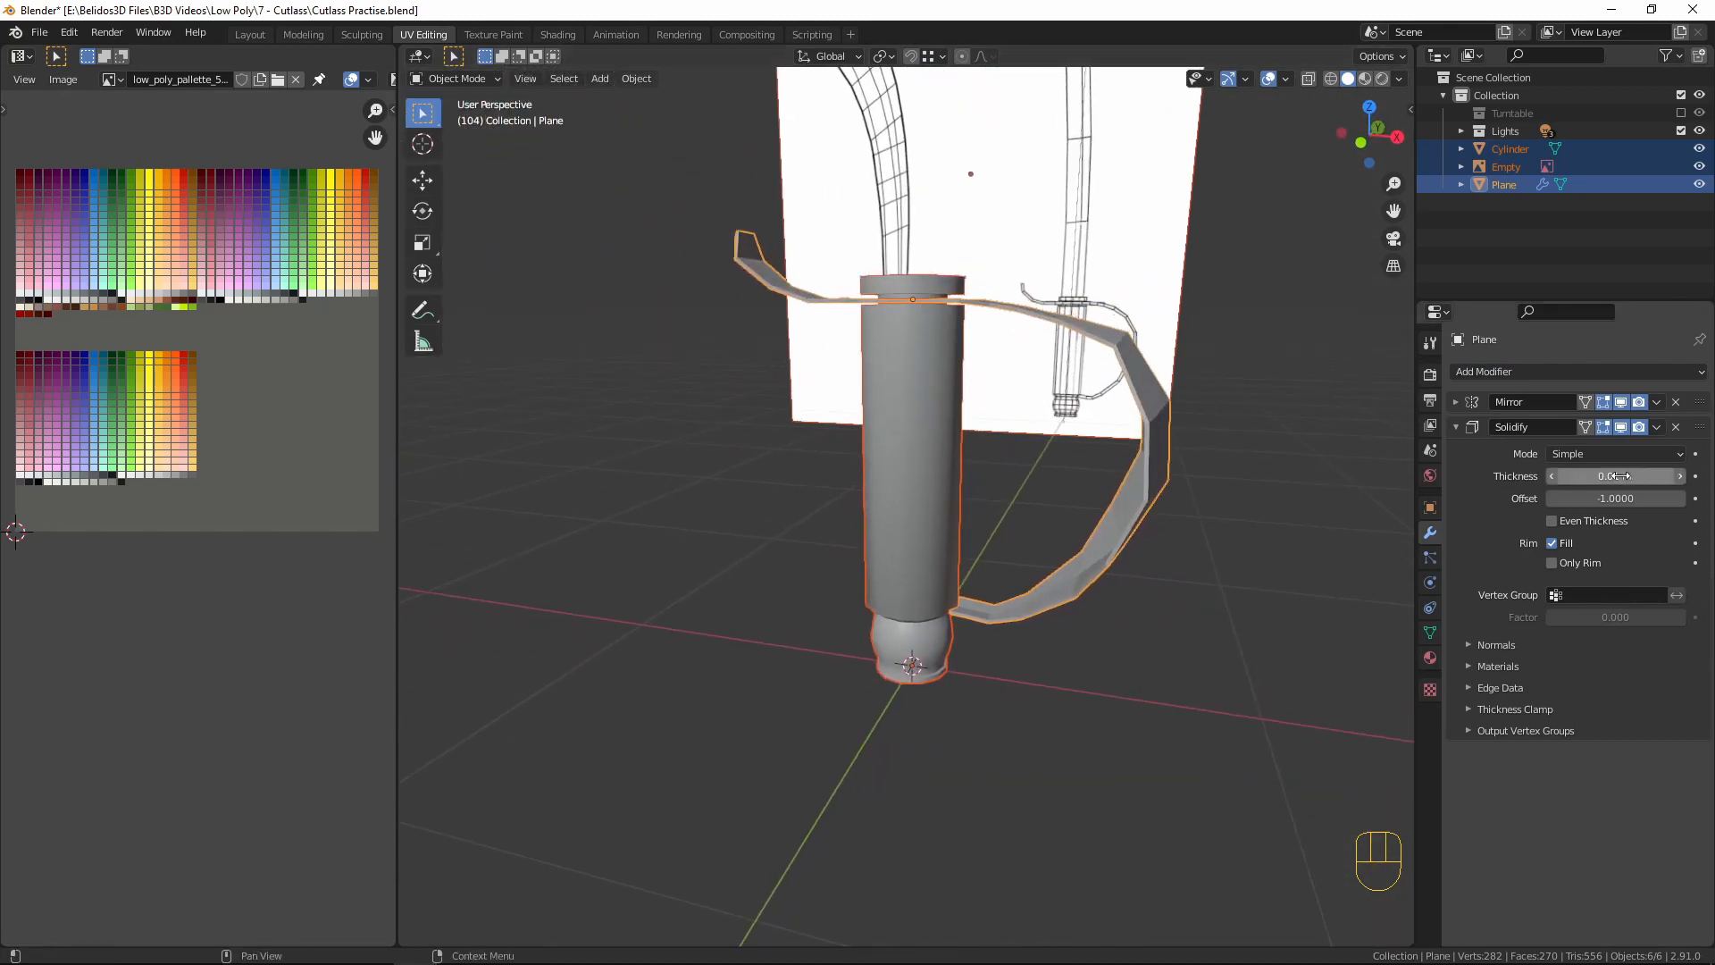
pyautogui.moveTo(1609, 476); pyautogui.dragTo(1581, 476)
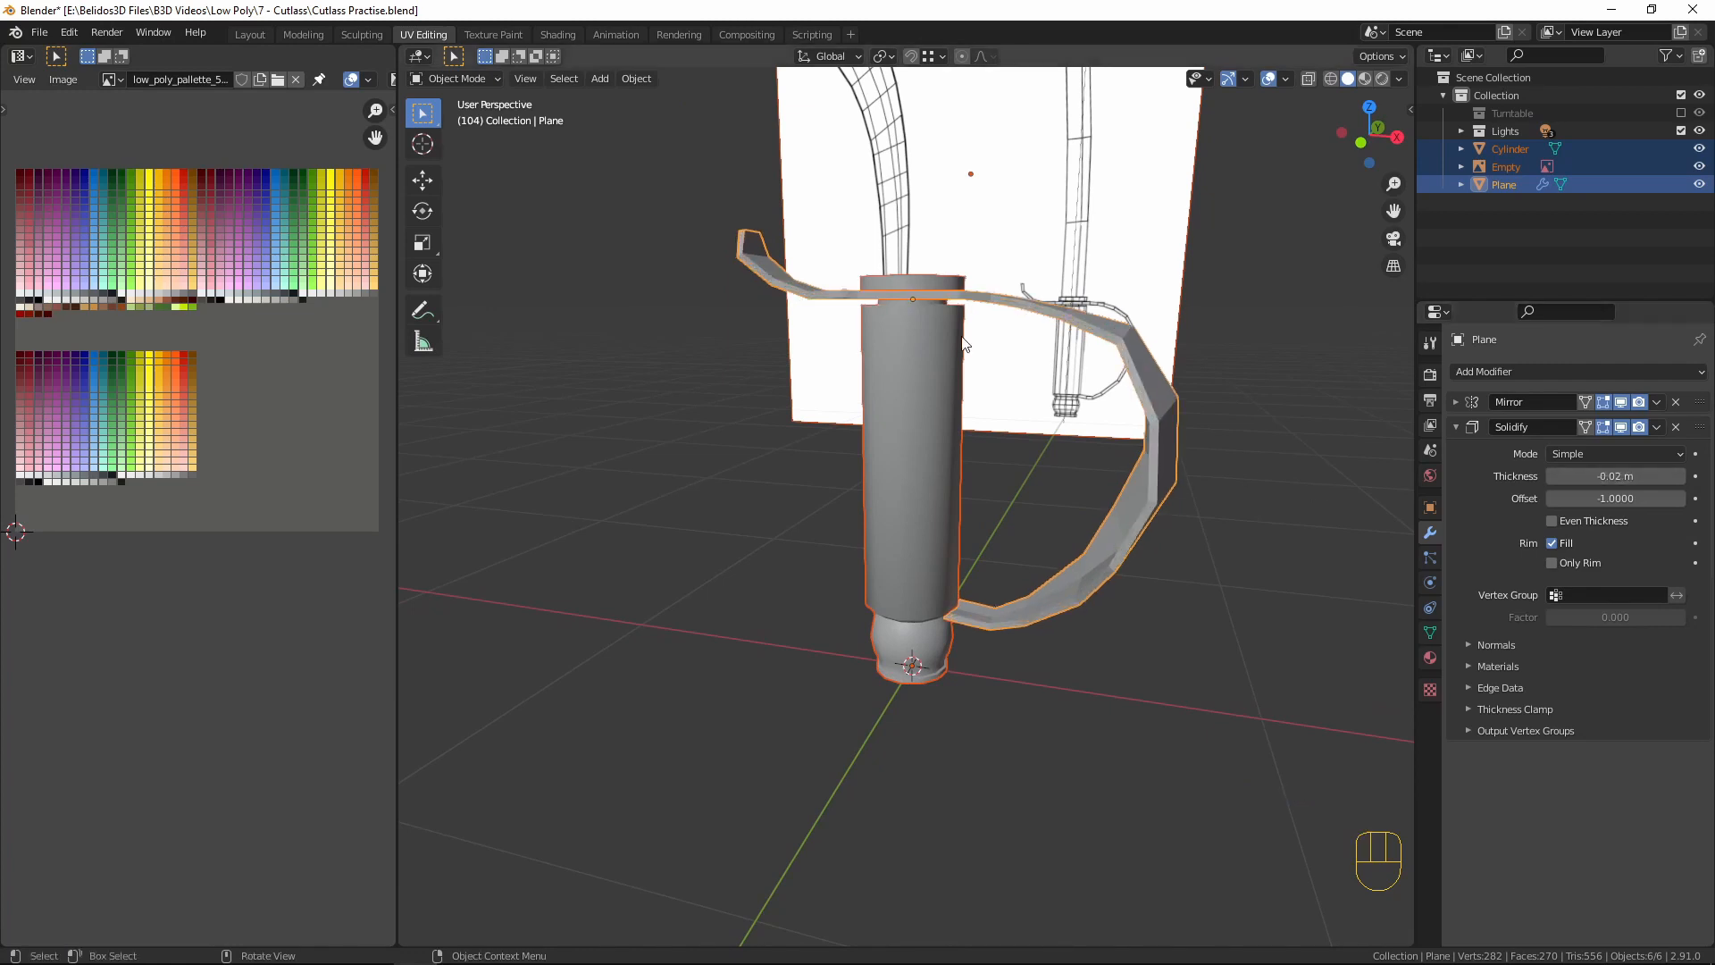
# - Select only the hand guard and move it down about 0.012 m along Z
pyautogui.click(1120, 347)
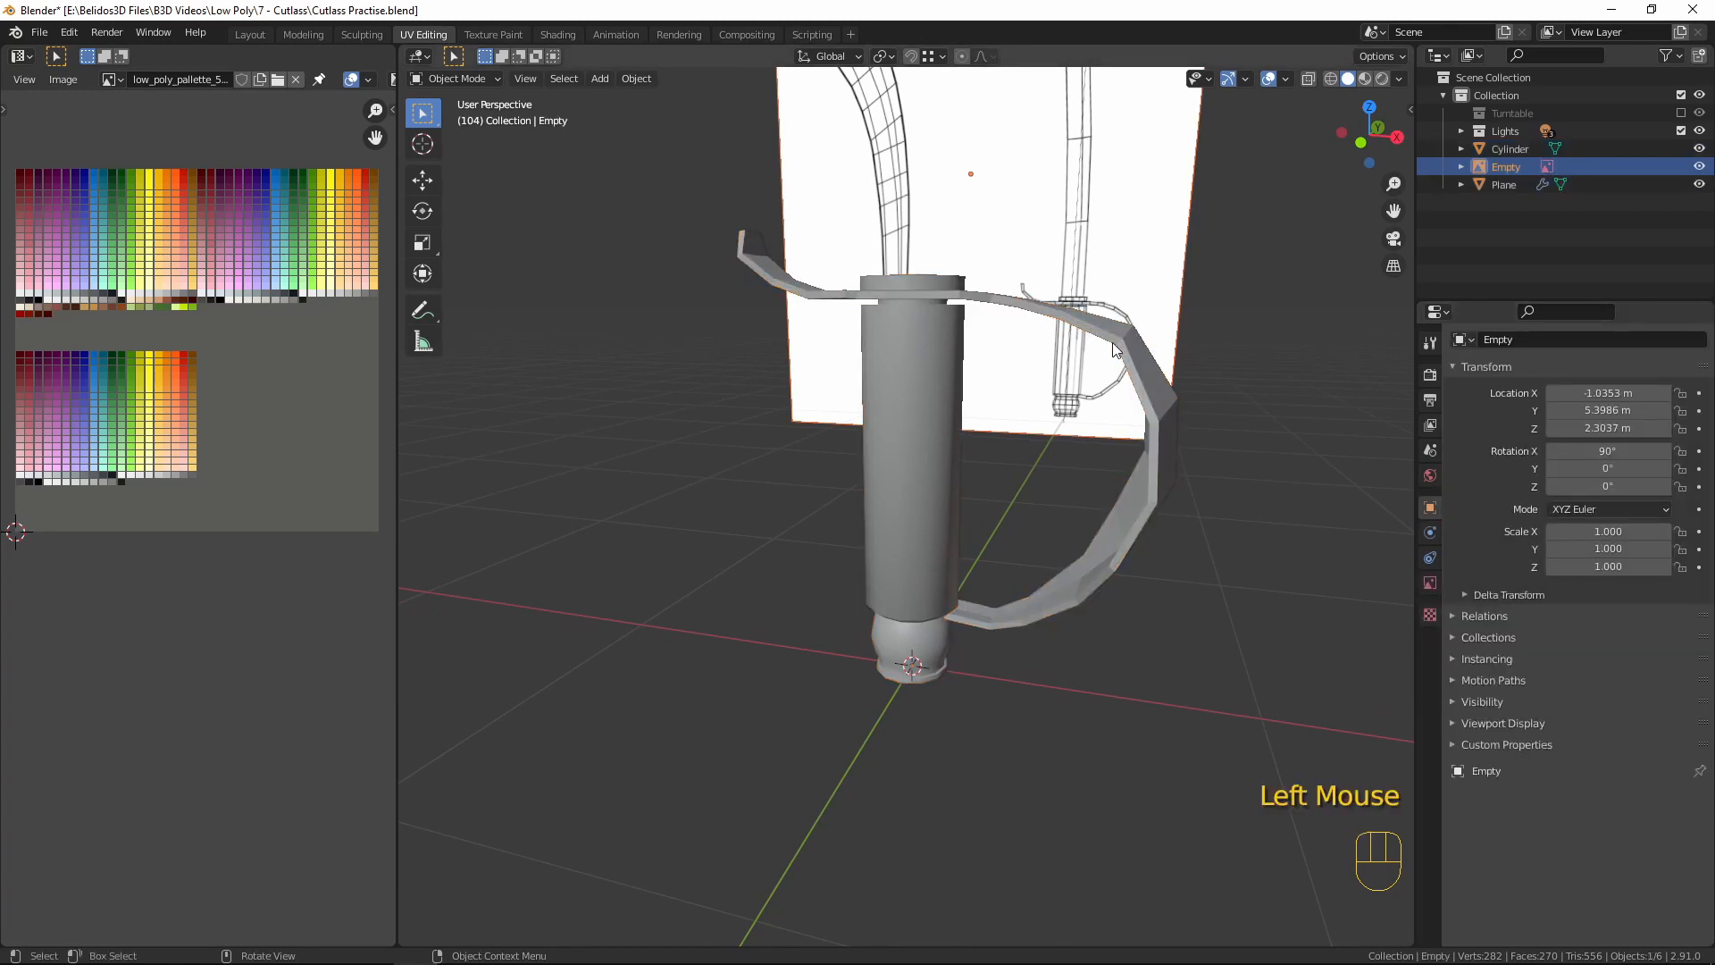
pyautogui.click(1113, 362)
pyautogui.press('g')
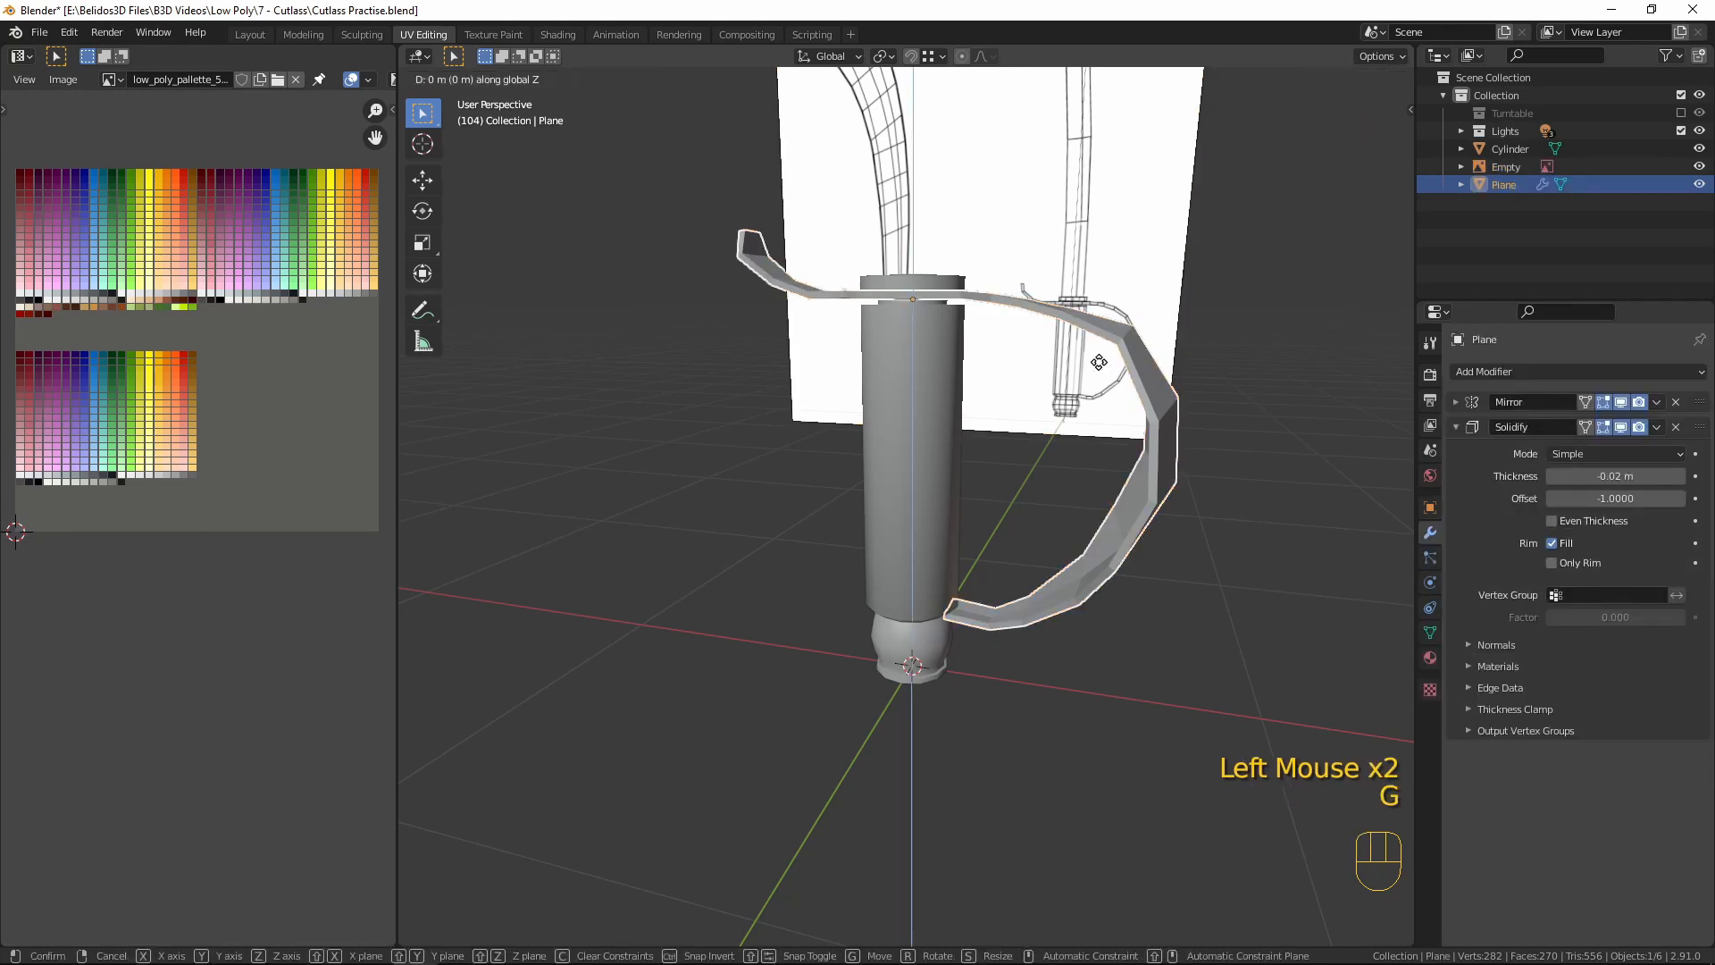
pyautogui.click(1084, 408)
pyautogui.moveTo(1003, 394); pyautogui.dragTo(1042, 418, button='middle')
# - Shade the hand guard smooth and enable Auto Smooth with an angle of 60°
pyautogui.rightClick(1042, 524)
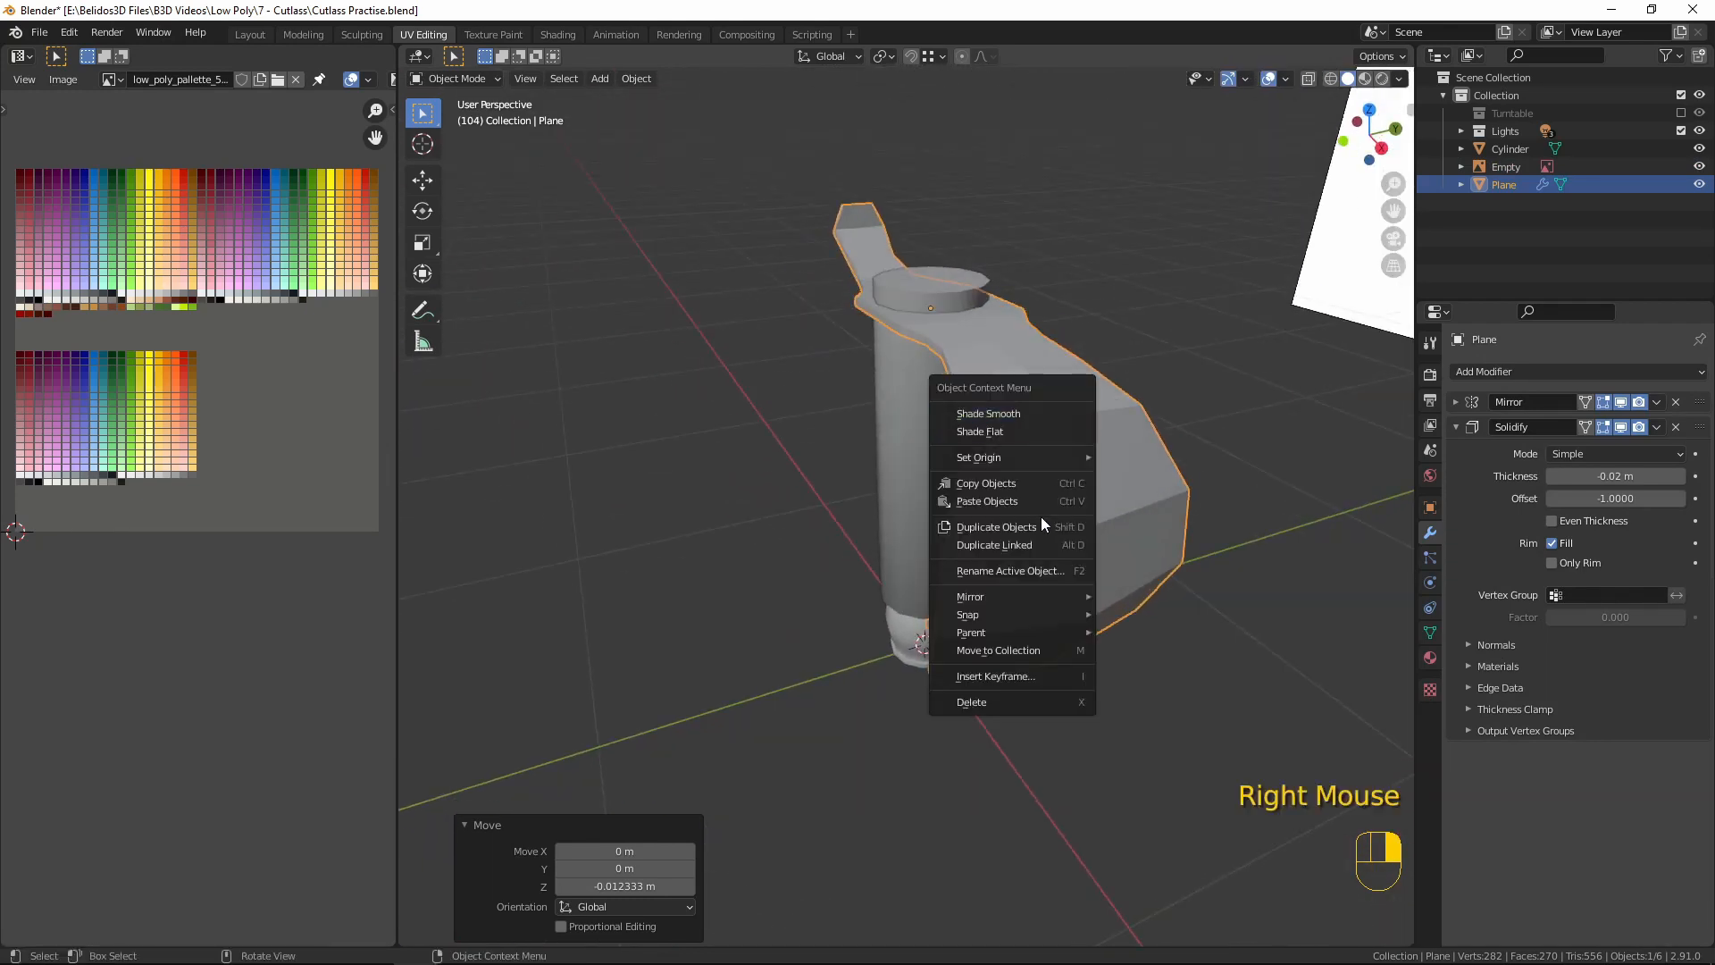
pyautogui.click(1031, 415)
pyautogui.click(1430, 633)
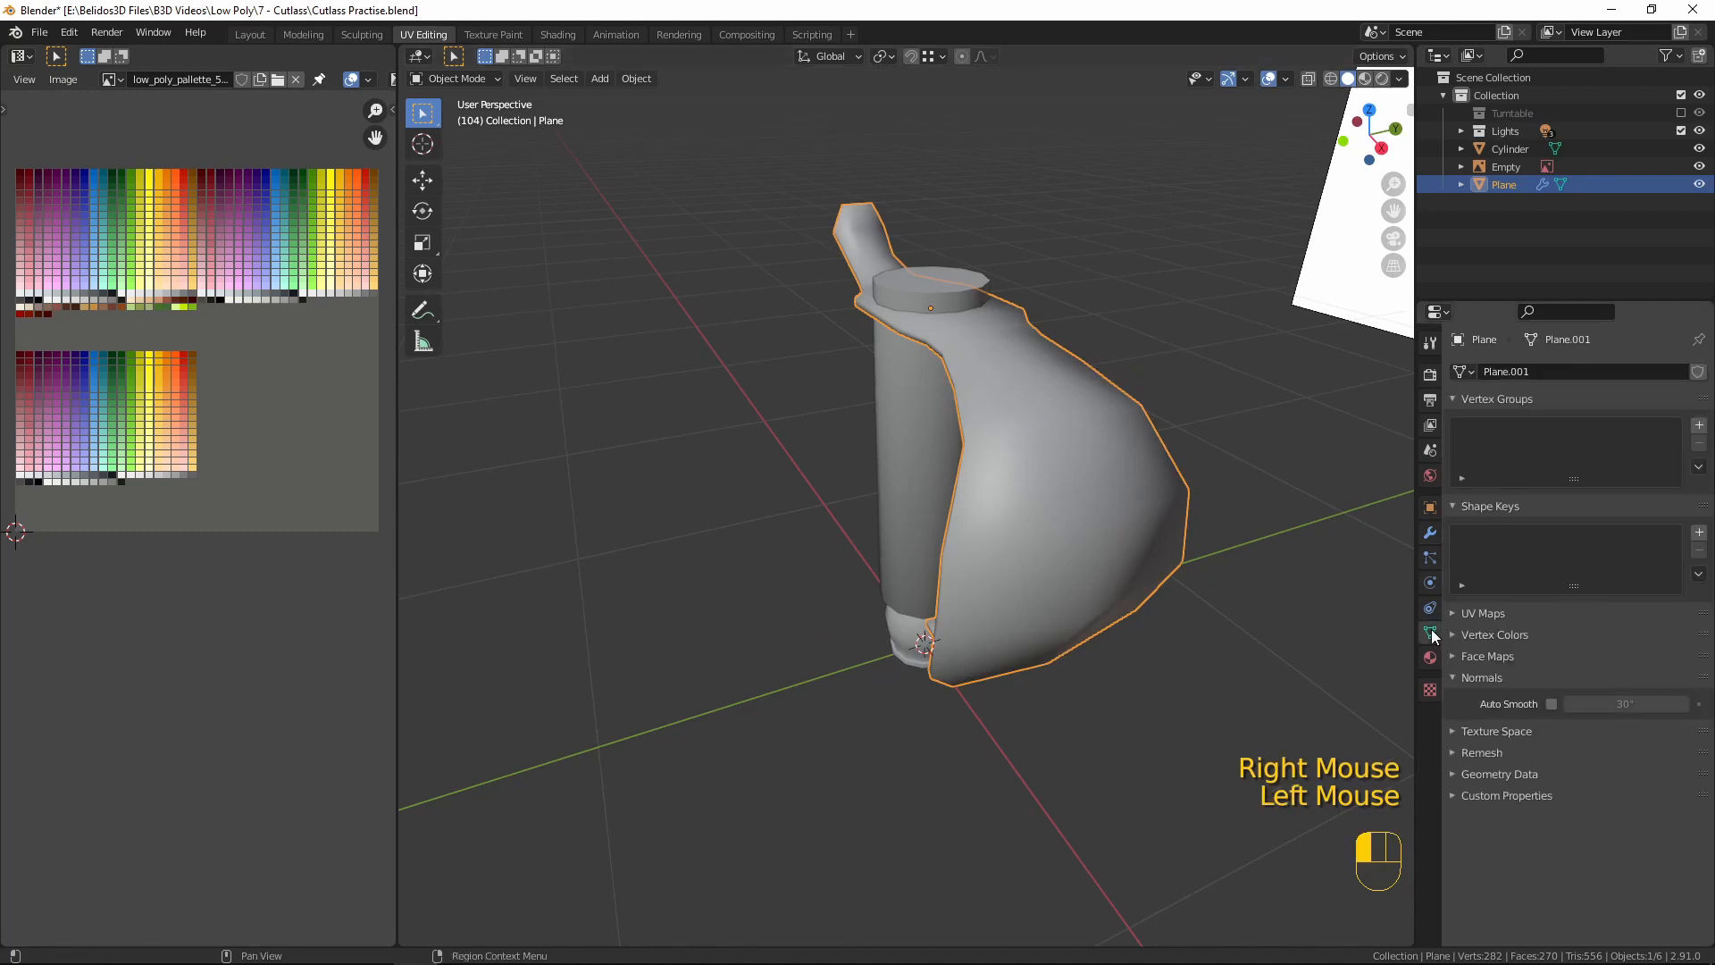
pyautogui.click(1551, 704)
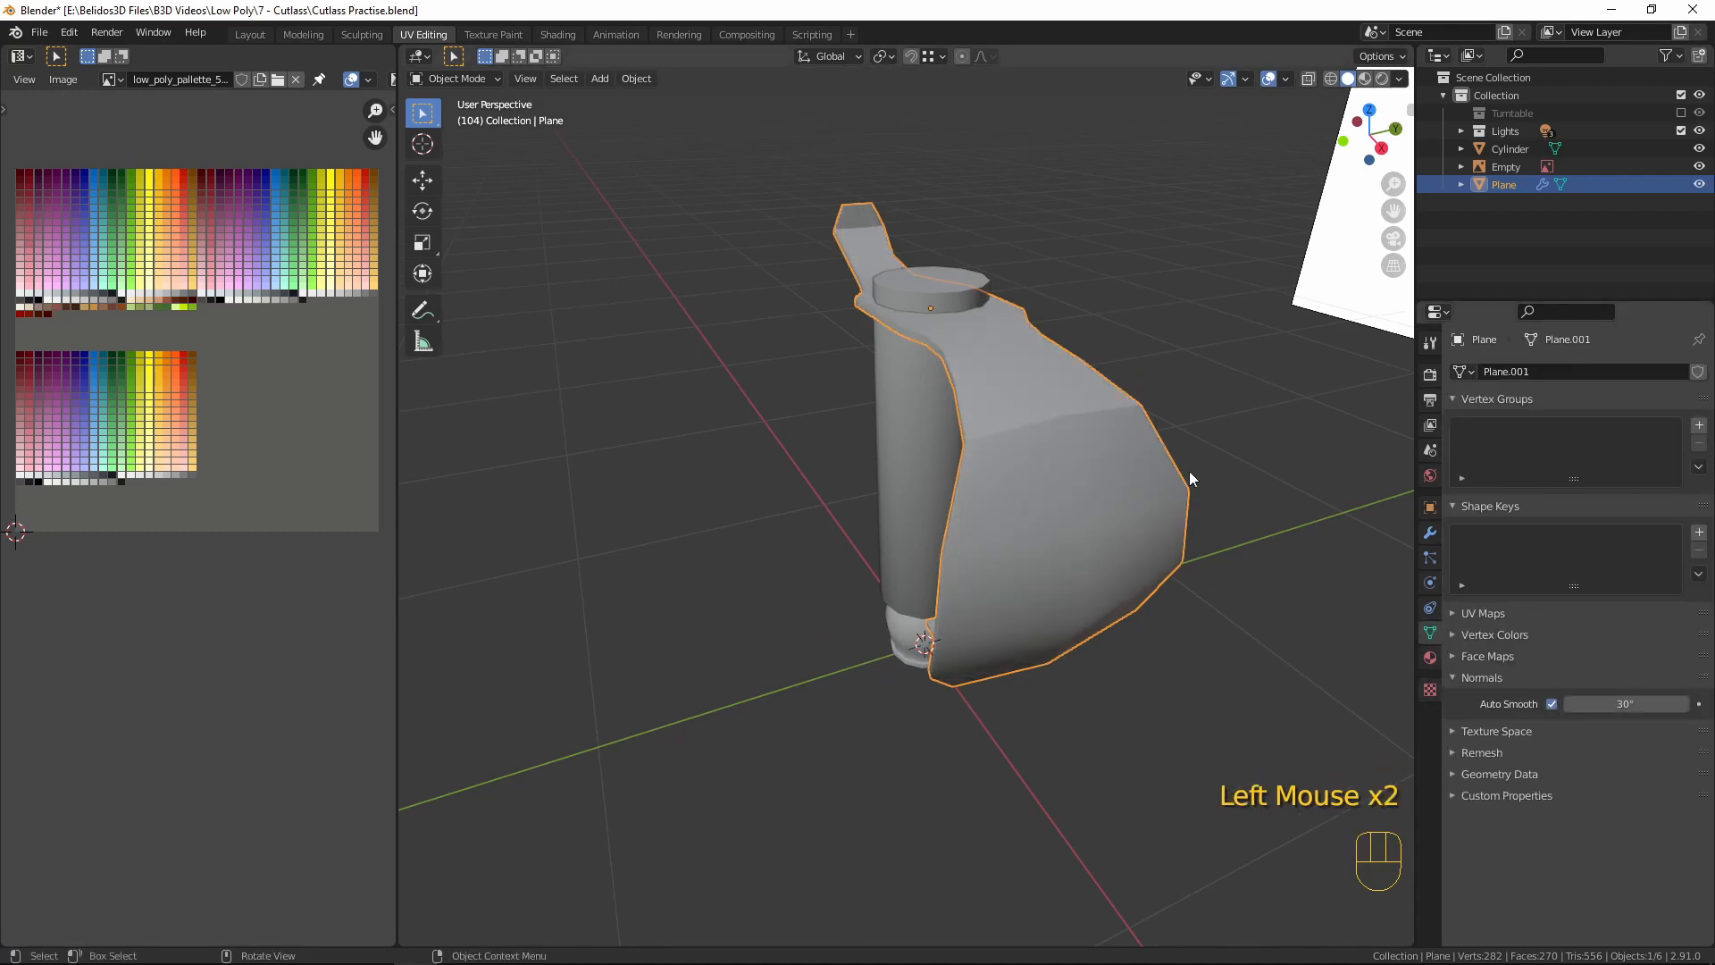
pyautogui.doubleClick(1621, 702)
pyautogui.write('6')
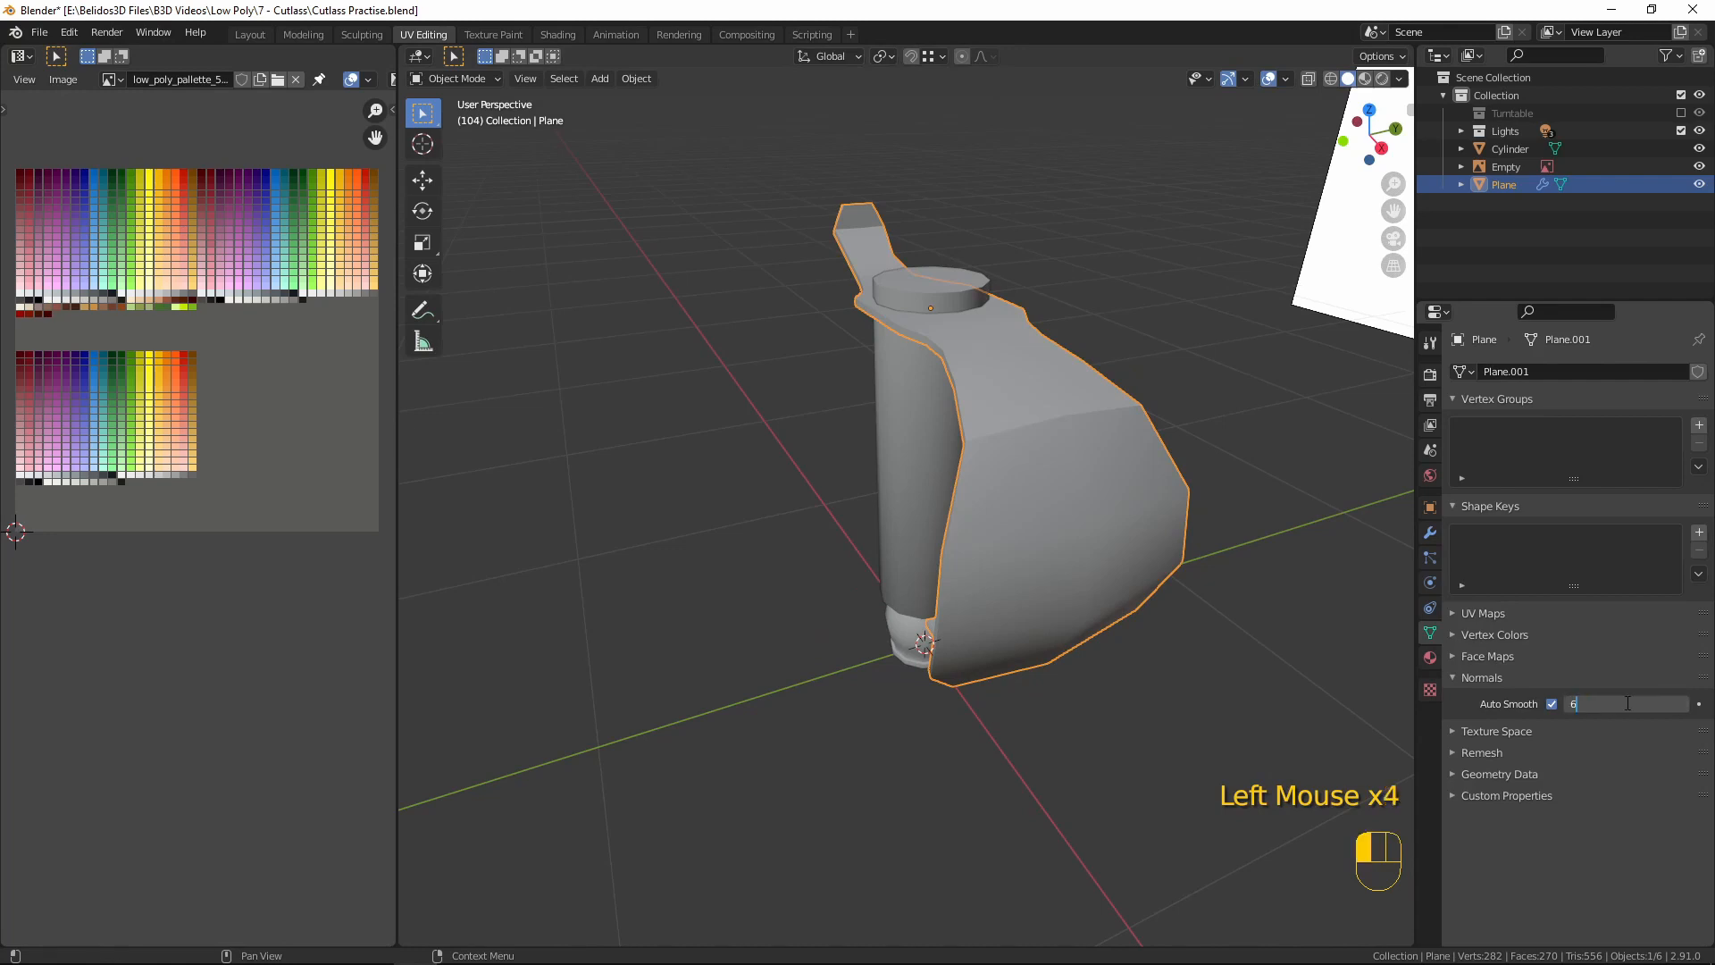
pyautogui.write('0')
pyautogui.press('Return')
pyautogui.moveTo(907, 618)
pyautogui.mouseDown(button='middle')
pyautogui.moveTo(945, 540)
pyautogui.moveTo(1145, 534)
pyautogui.moveTo(1043, 608)
pyautogui.moveTo(785, 561)
pyautogui.moveTo(890, 593)
pyautogui.moveTo(996, 571)
pyautogui.mouseUp(button='middle')
pyautogui.keyDown('shift'); pyautogui.moveTo(1081, 427); pyautogui.dragTo(1043, 736, button='middle'); pyautogui.keyUp('shift')
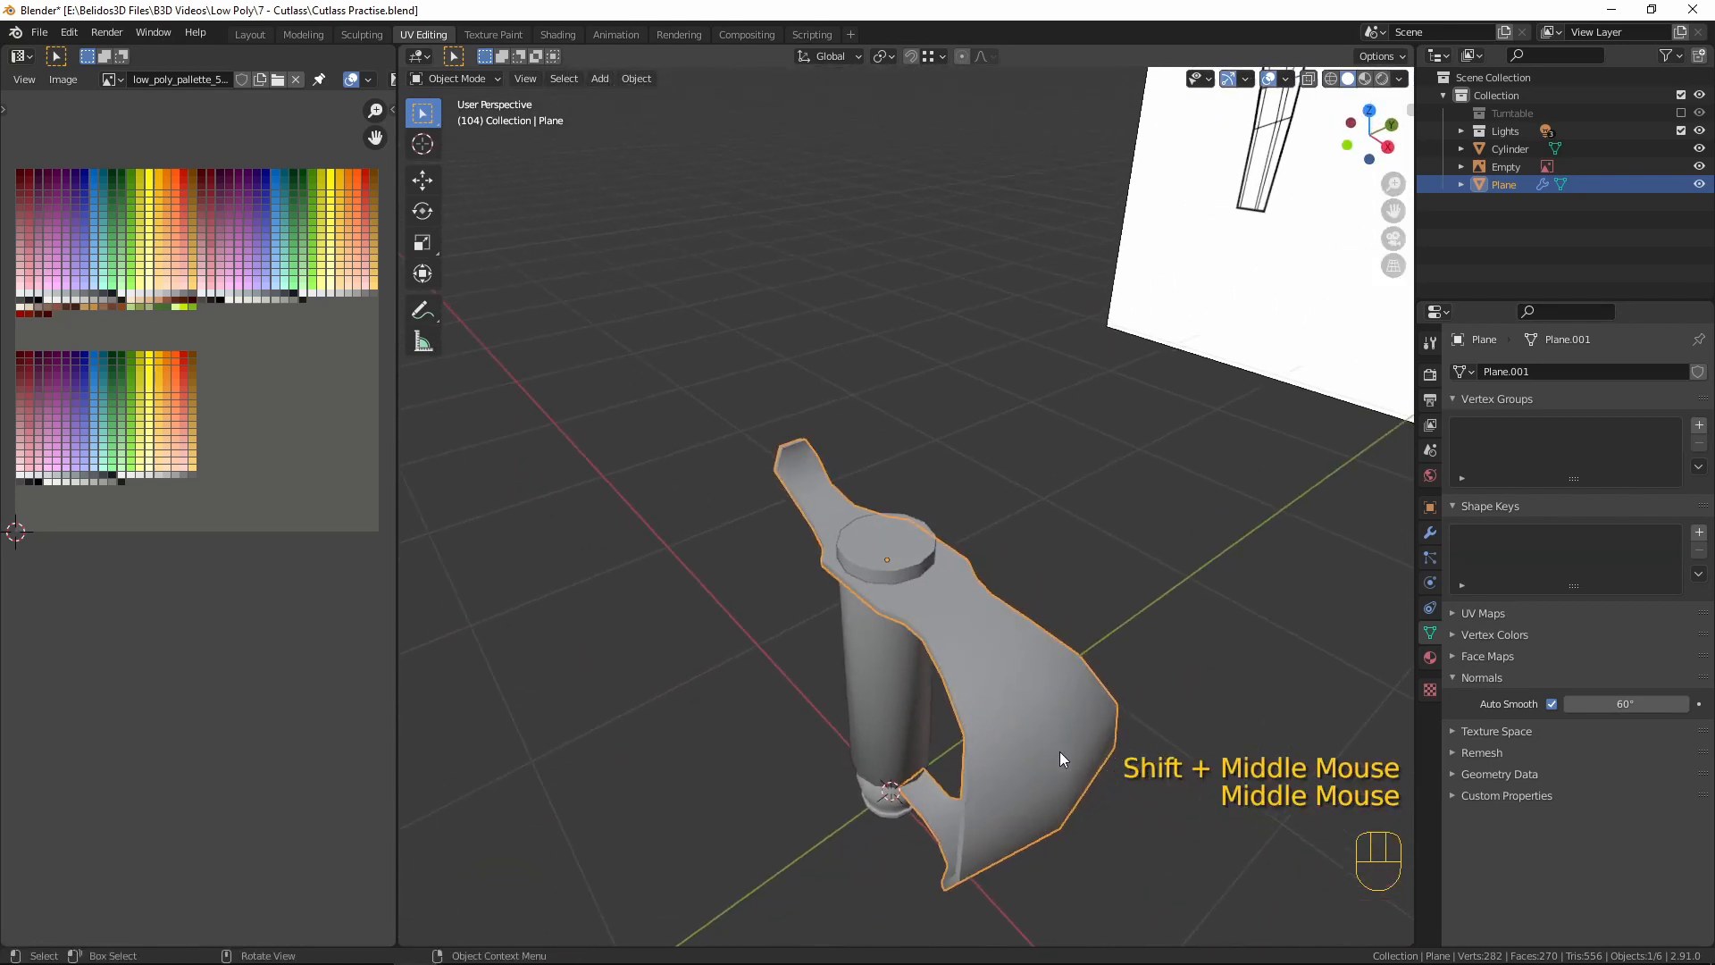
# - Compare the hilt with the reference in front view and add a 2 m mesh plane at the world origin
pyautogui.press('KP_1')
pyautogui.press('a')
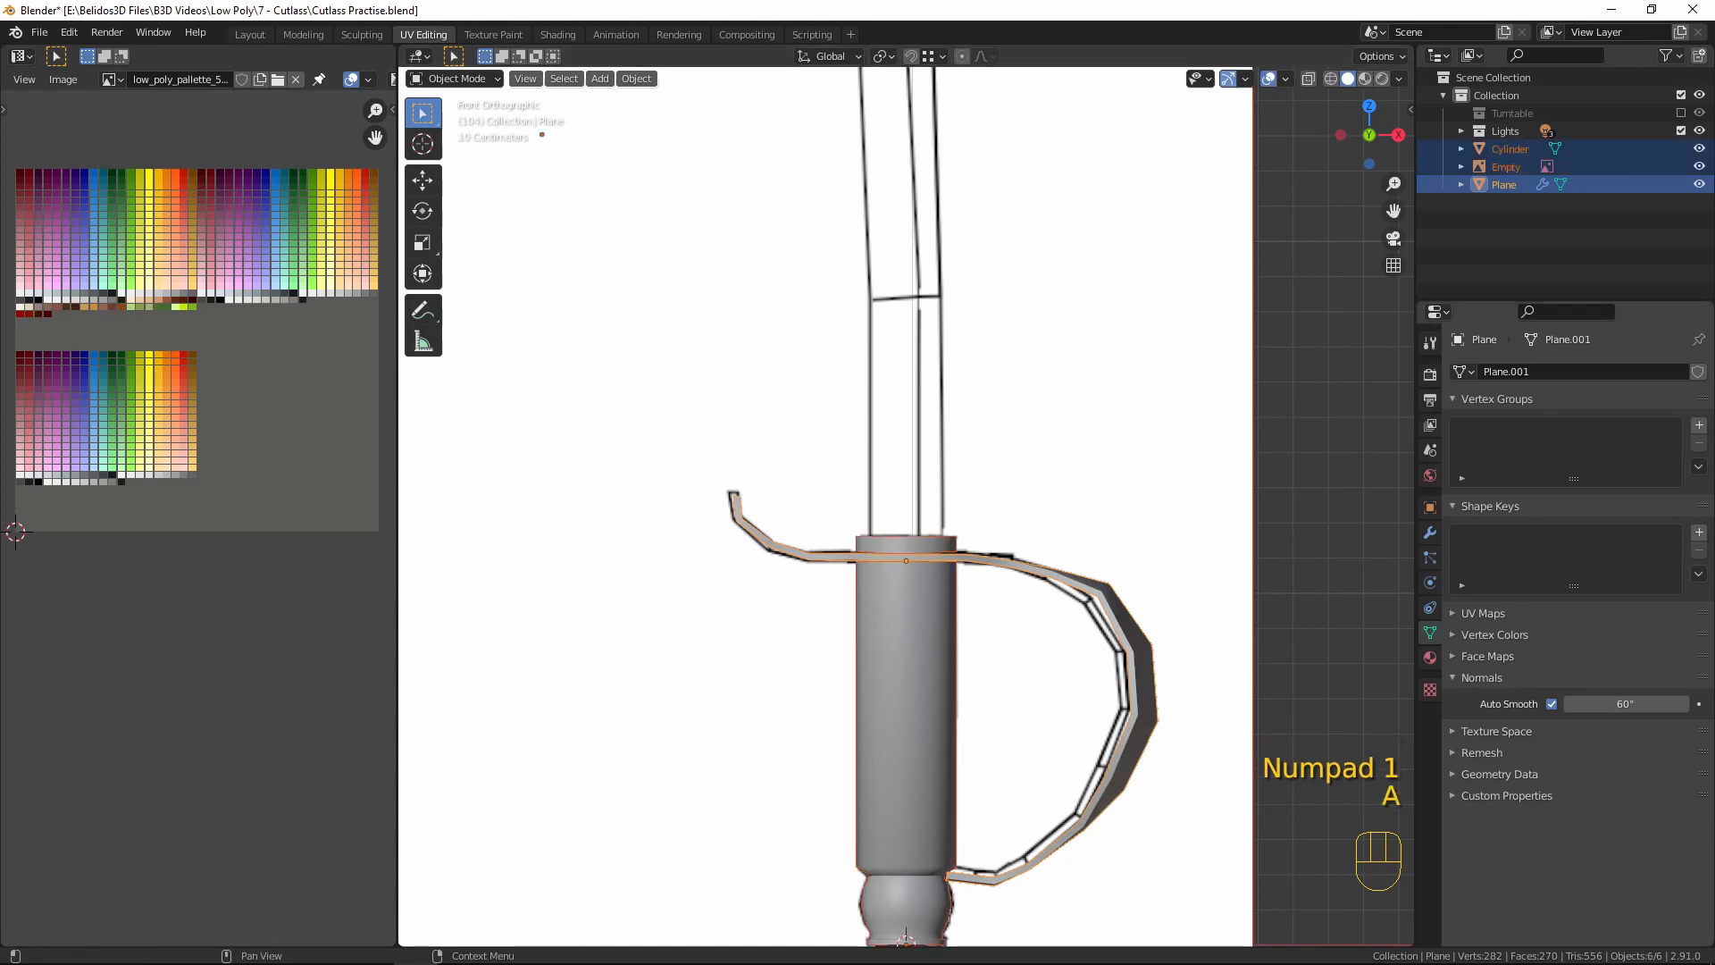
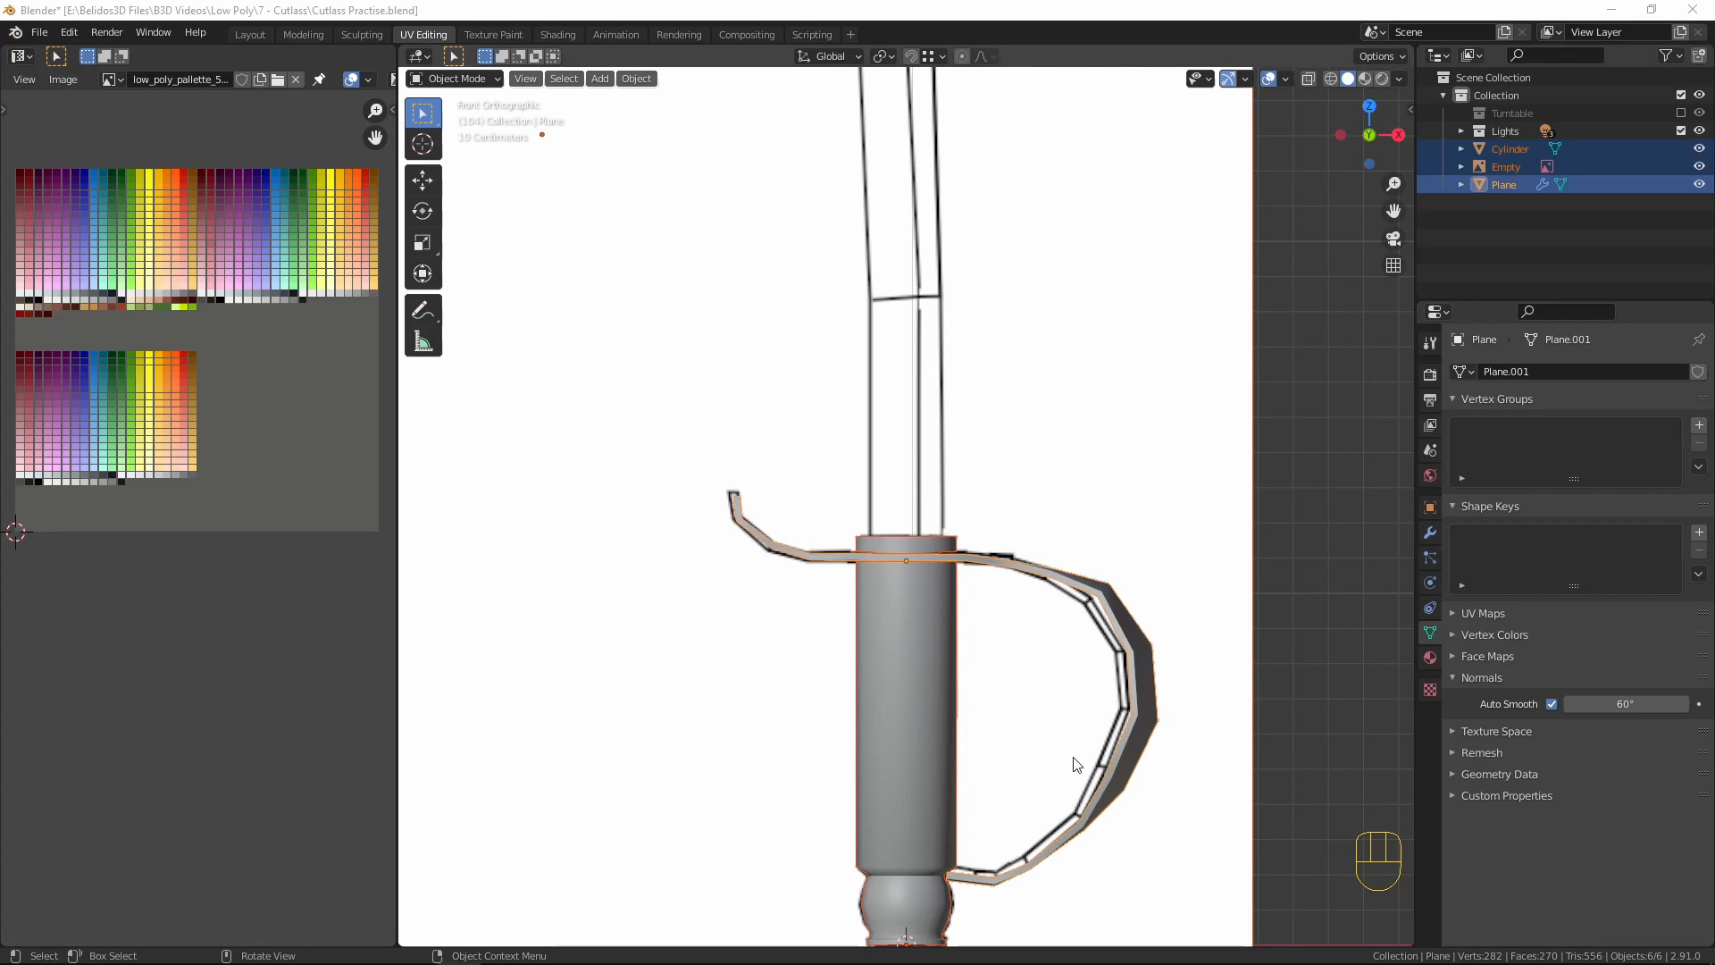
pyautogui.click(988, 702)
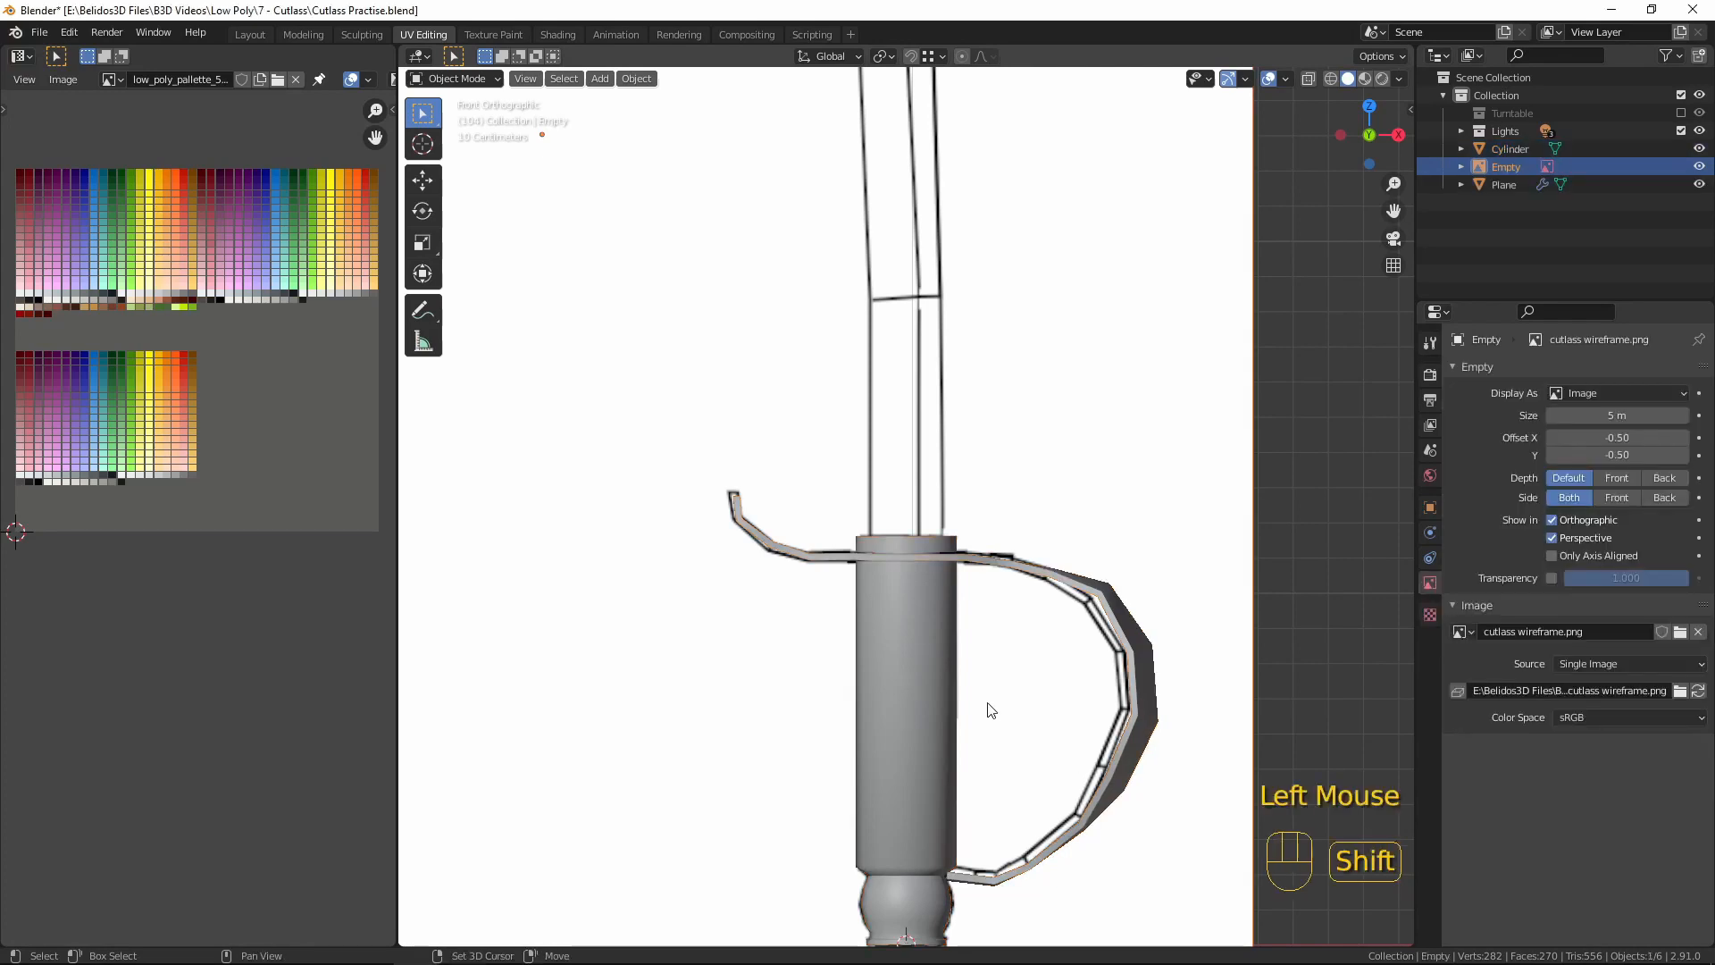
pyautogui.hotkey('shift', 'a')
pyautogui.moveTo(927, 598)
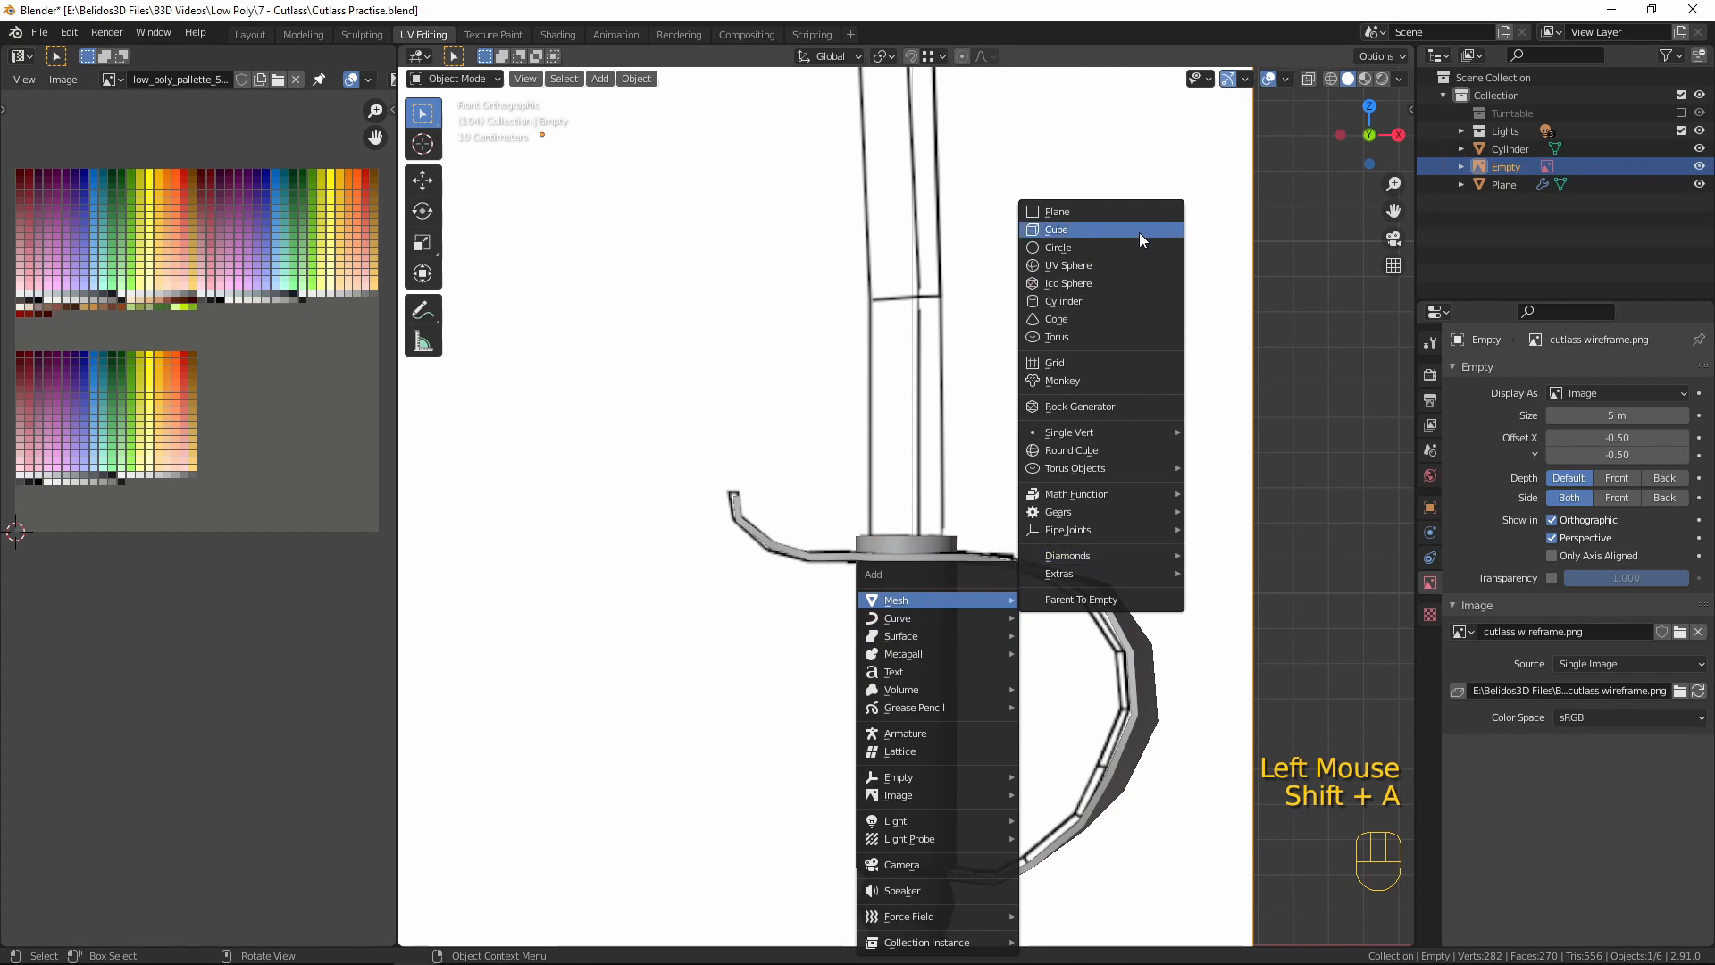
pyautogui.click(1104, 217)
pyautogui.moveTo(1108, 522); pyautogui.dragTo(910, 542, button='middle')
pyautogui.scroll(-2, 945, 529)
pyautogui.scroll(-1, 946, 531)
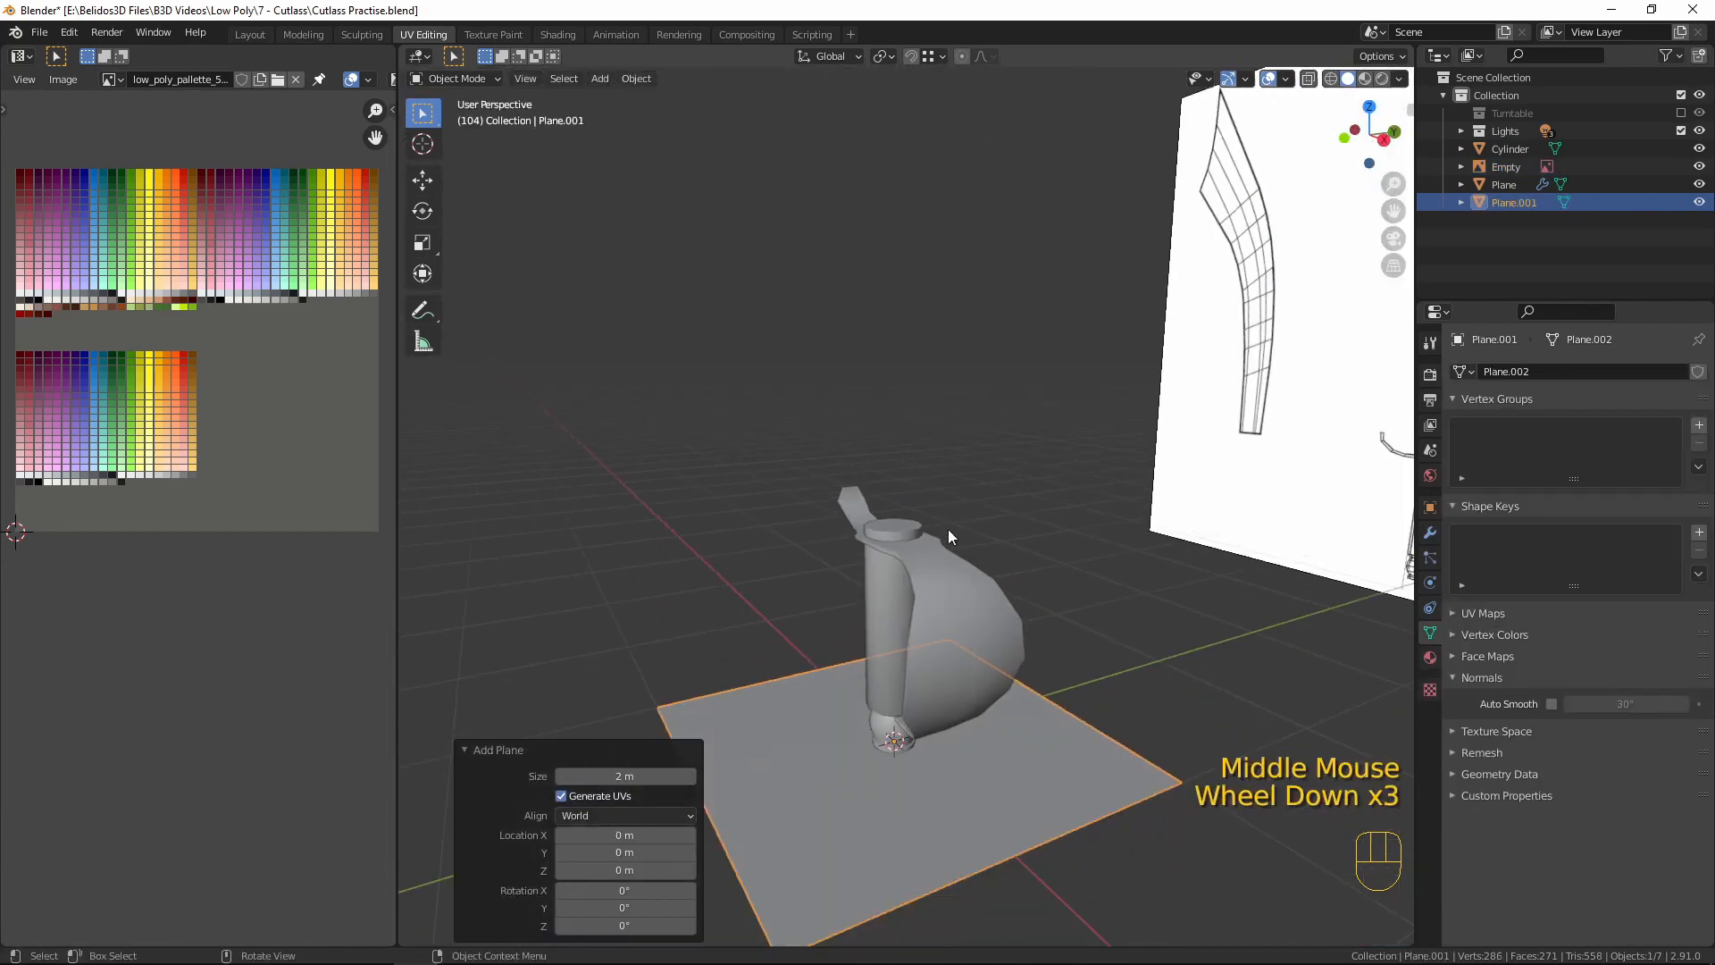
# - Rotate the new plane's mesh 90° about the X axis in Edit Mode so it stands upright
pyautogui.press('Tab')
pyautogui.press('r')
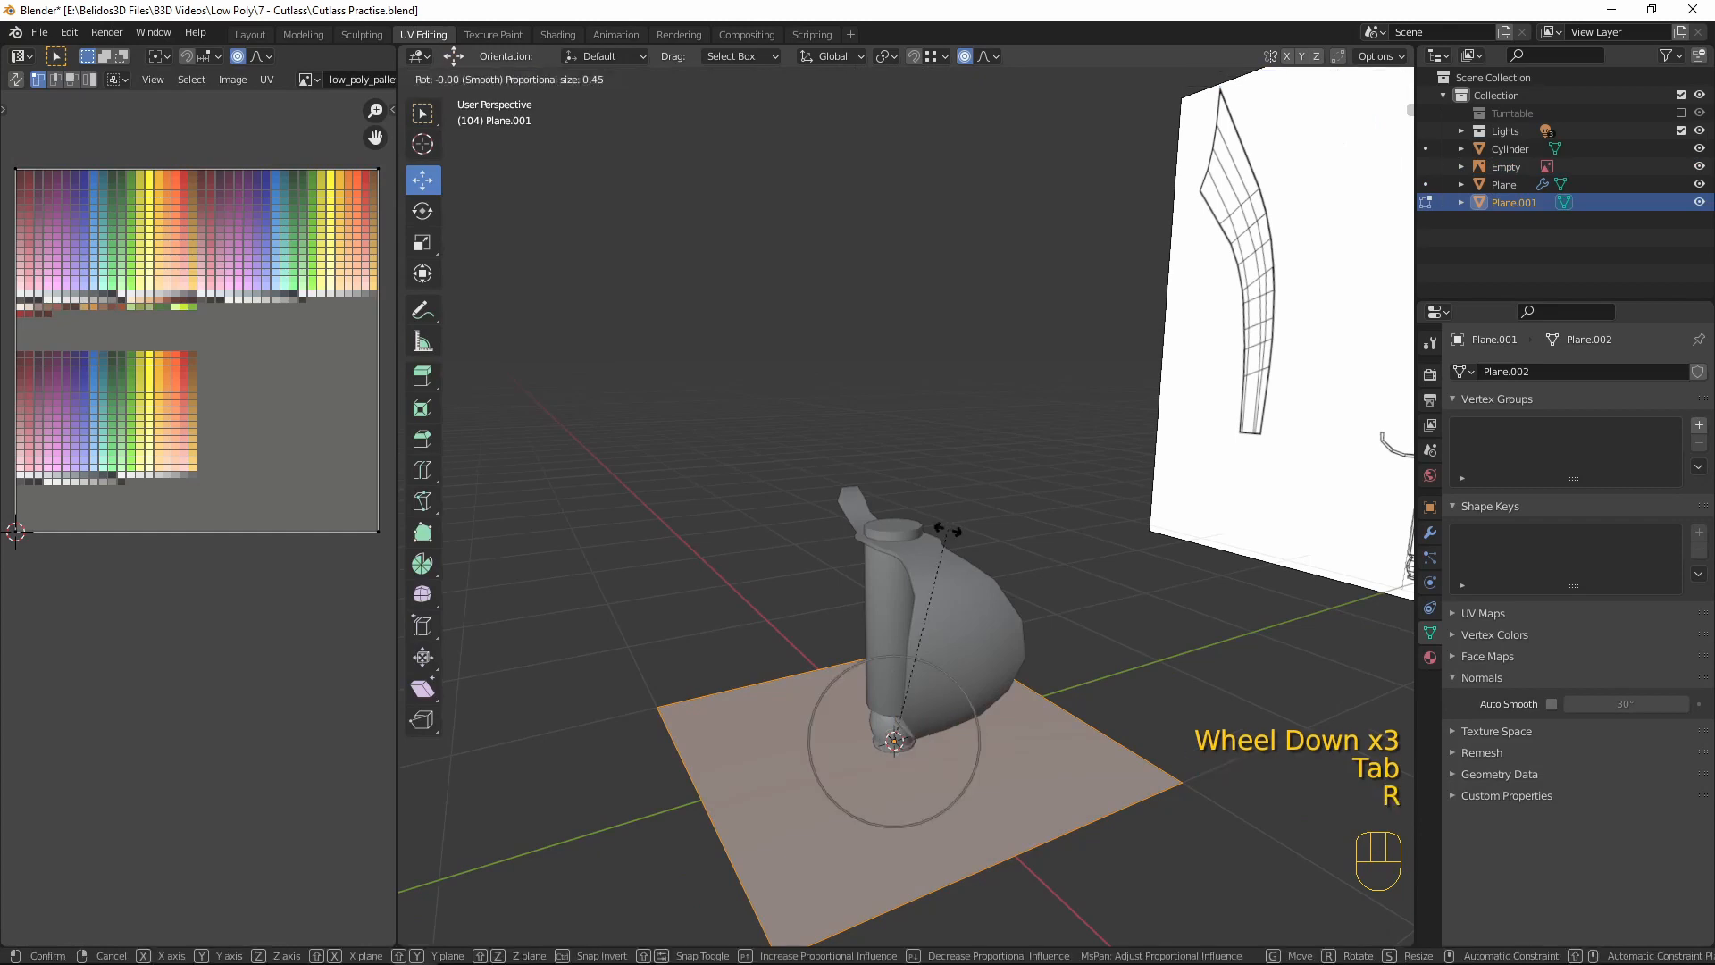
pyautogui.press('x')
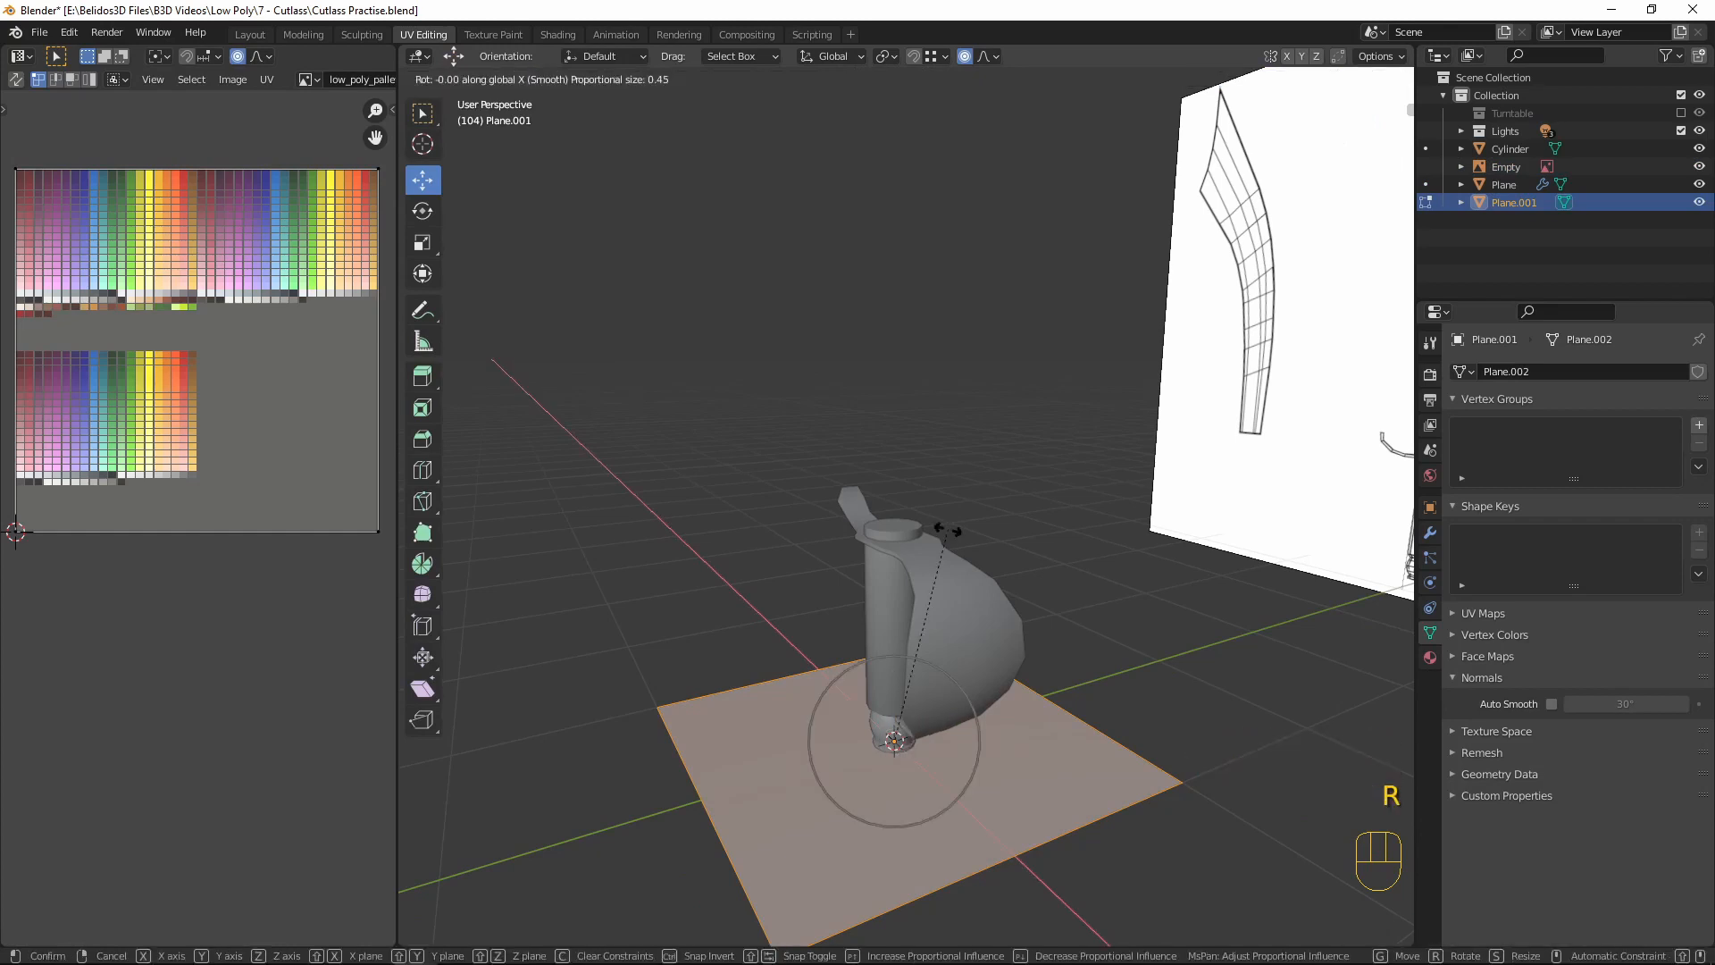
pyautogui.write('90')
pyautogui.press('Return')
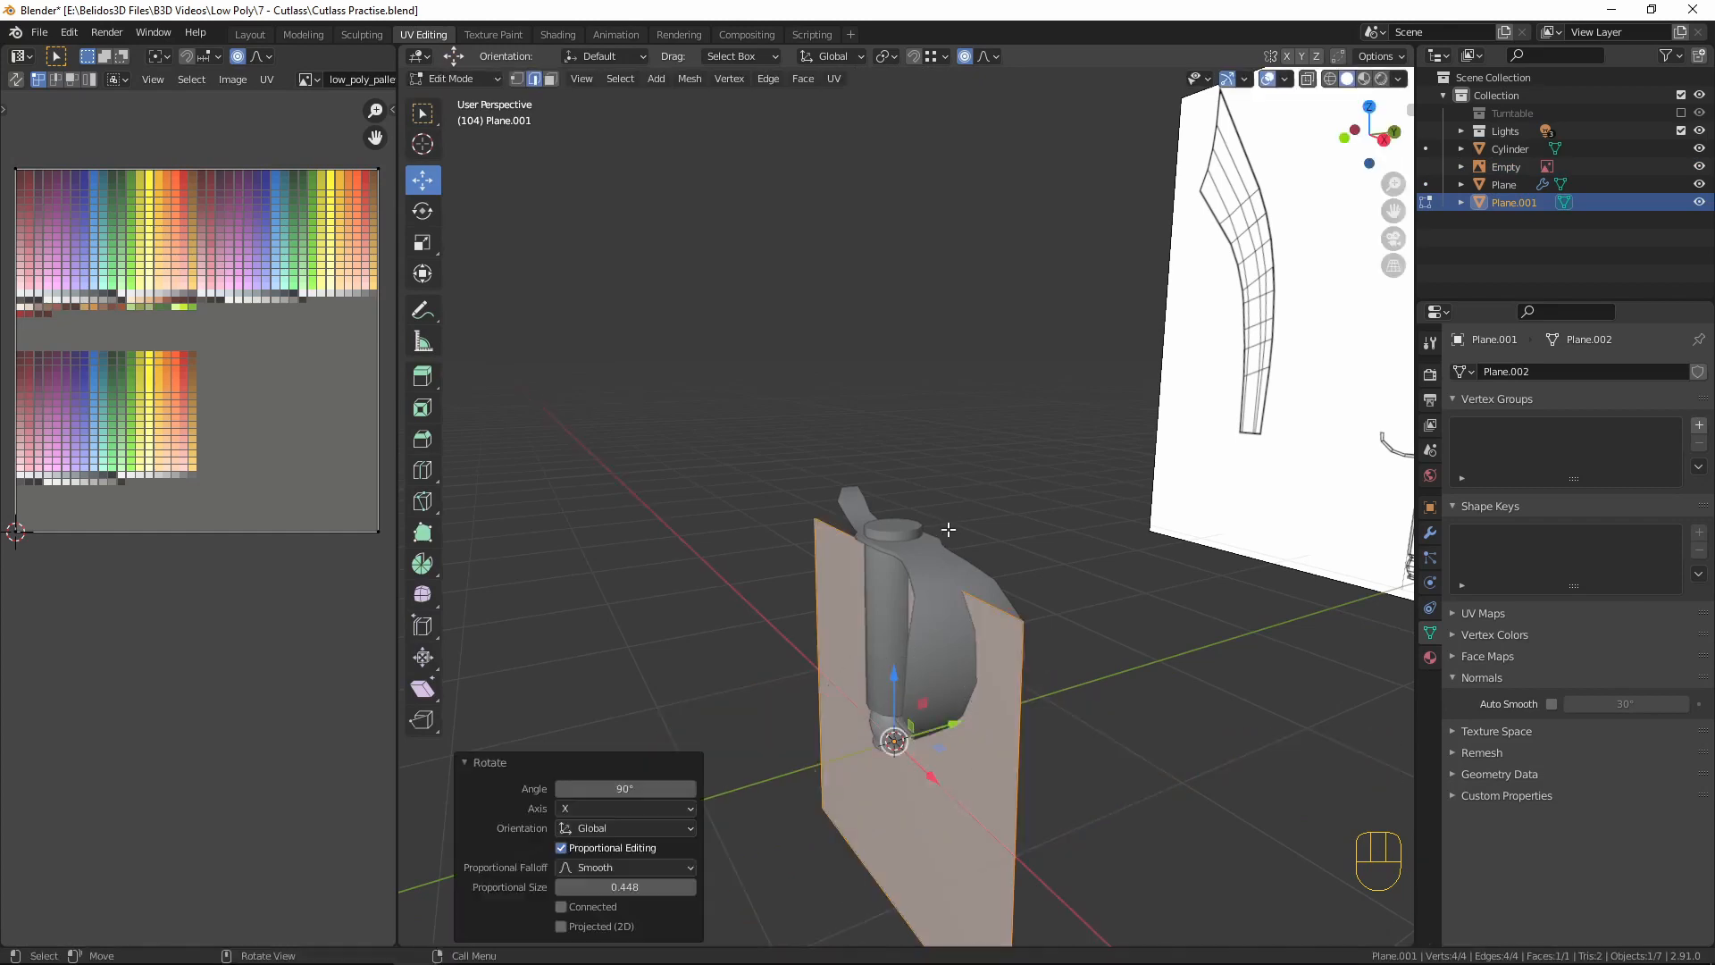
pyautogui.moveTo(920, 665); pyautogui.dragTo(1006, 680, button='middle')
# - In front view, move the plane up about 2.15 m along Z above the handle and scale it to about 0.338 along X
pyautogui.press('KP_1')
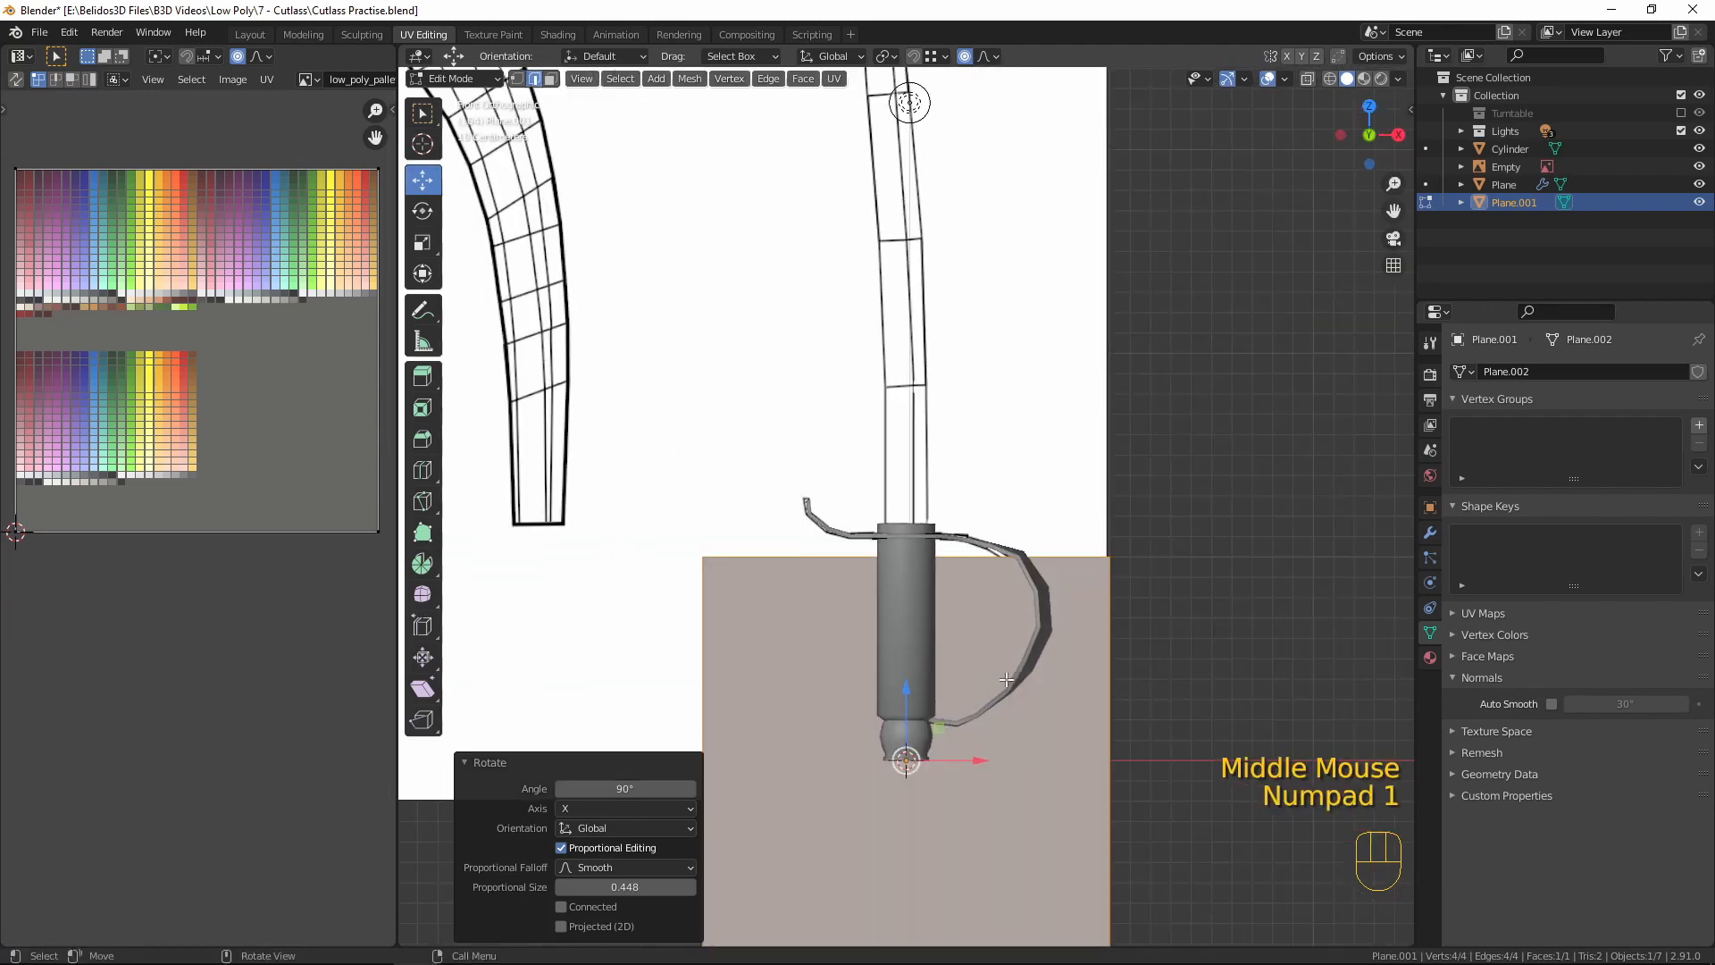
pyautogui.press('g')
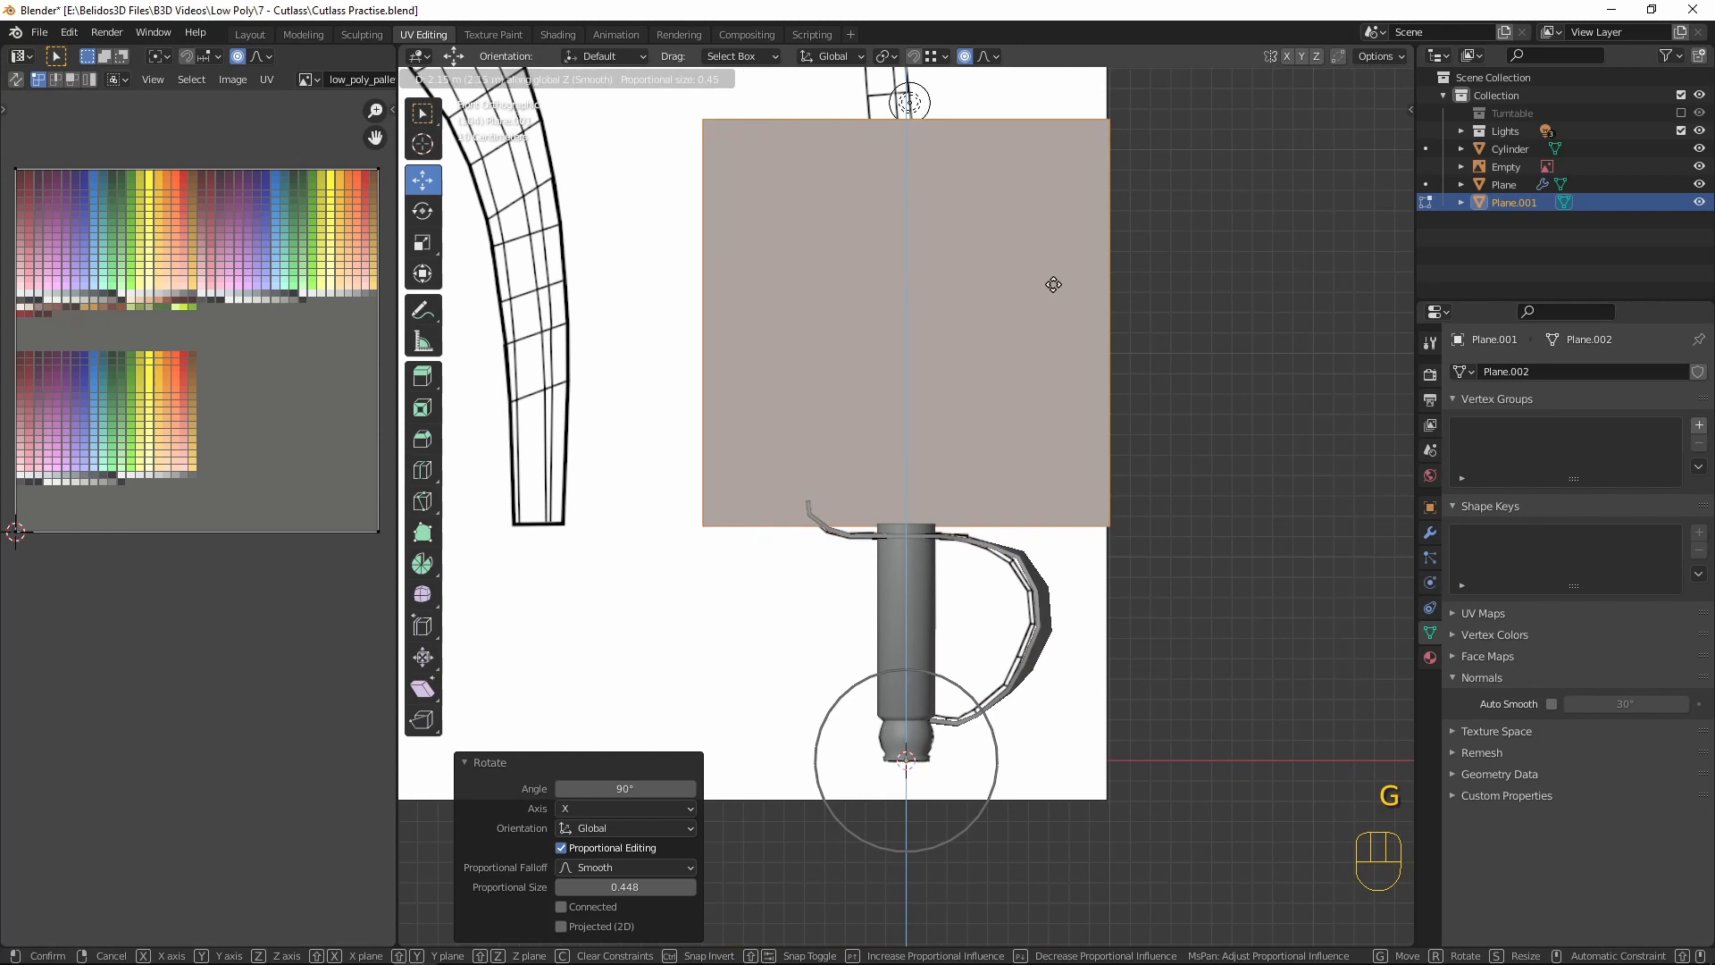
pyautogui.press('shift')
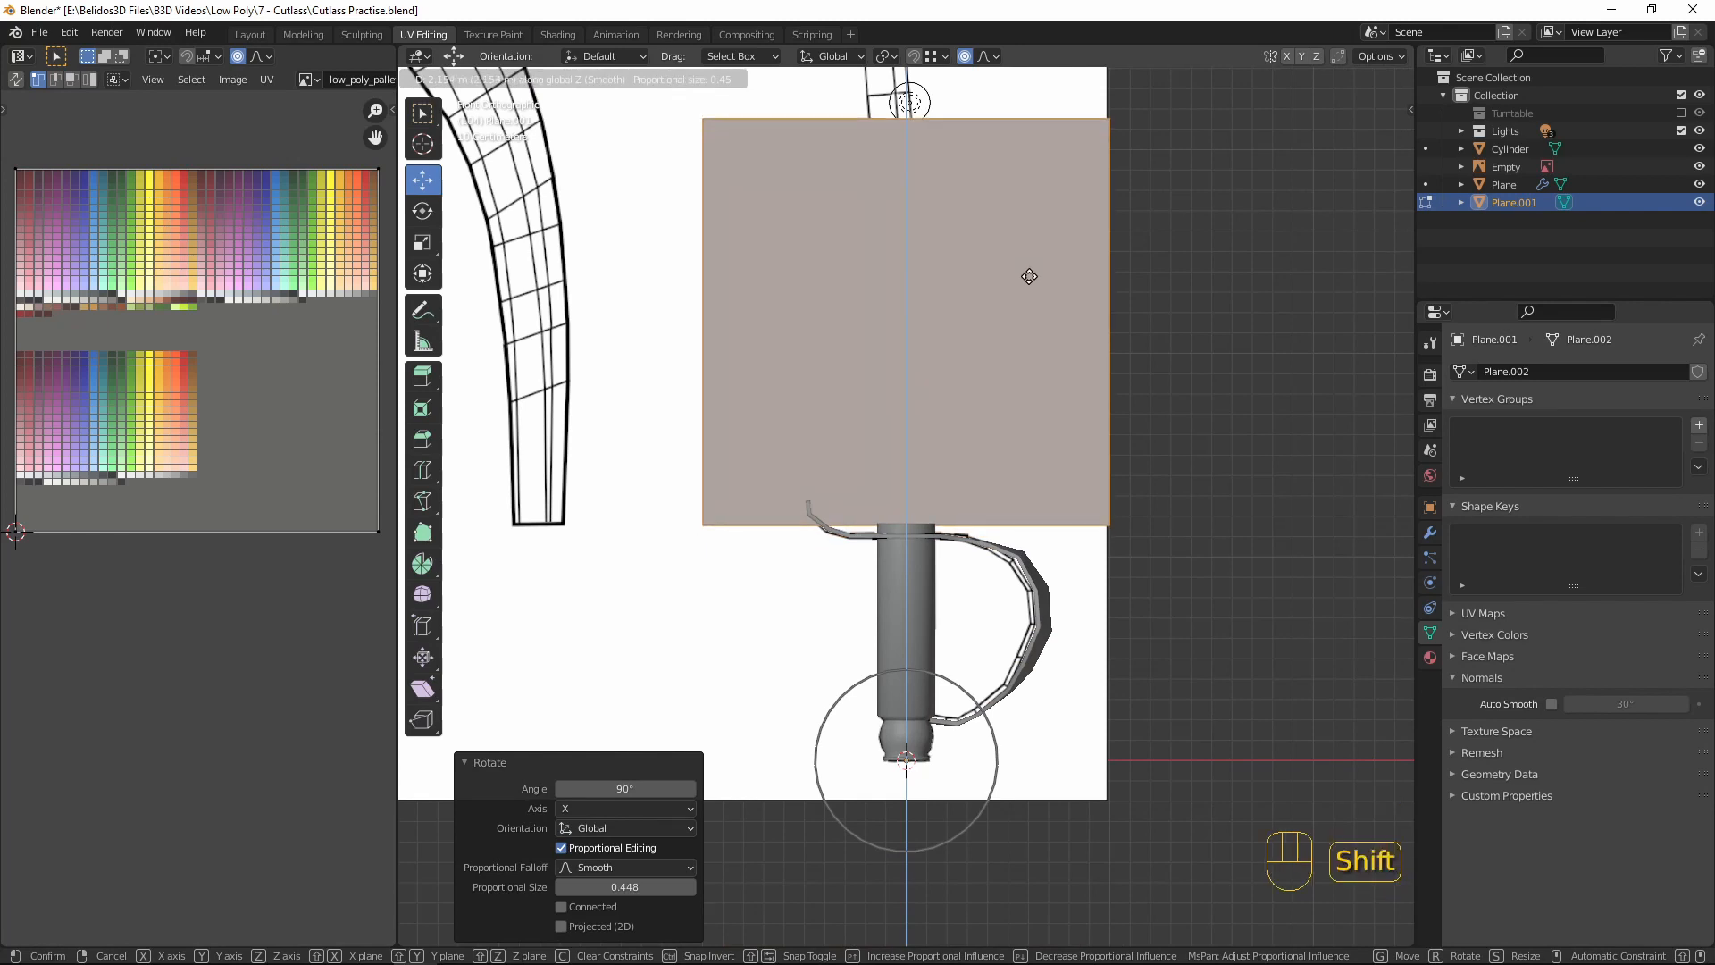
pyautogui.click(1029, 276)
pyautogui.press('s')
pyautogui.middleClick(1197, 418)
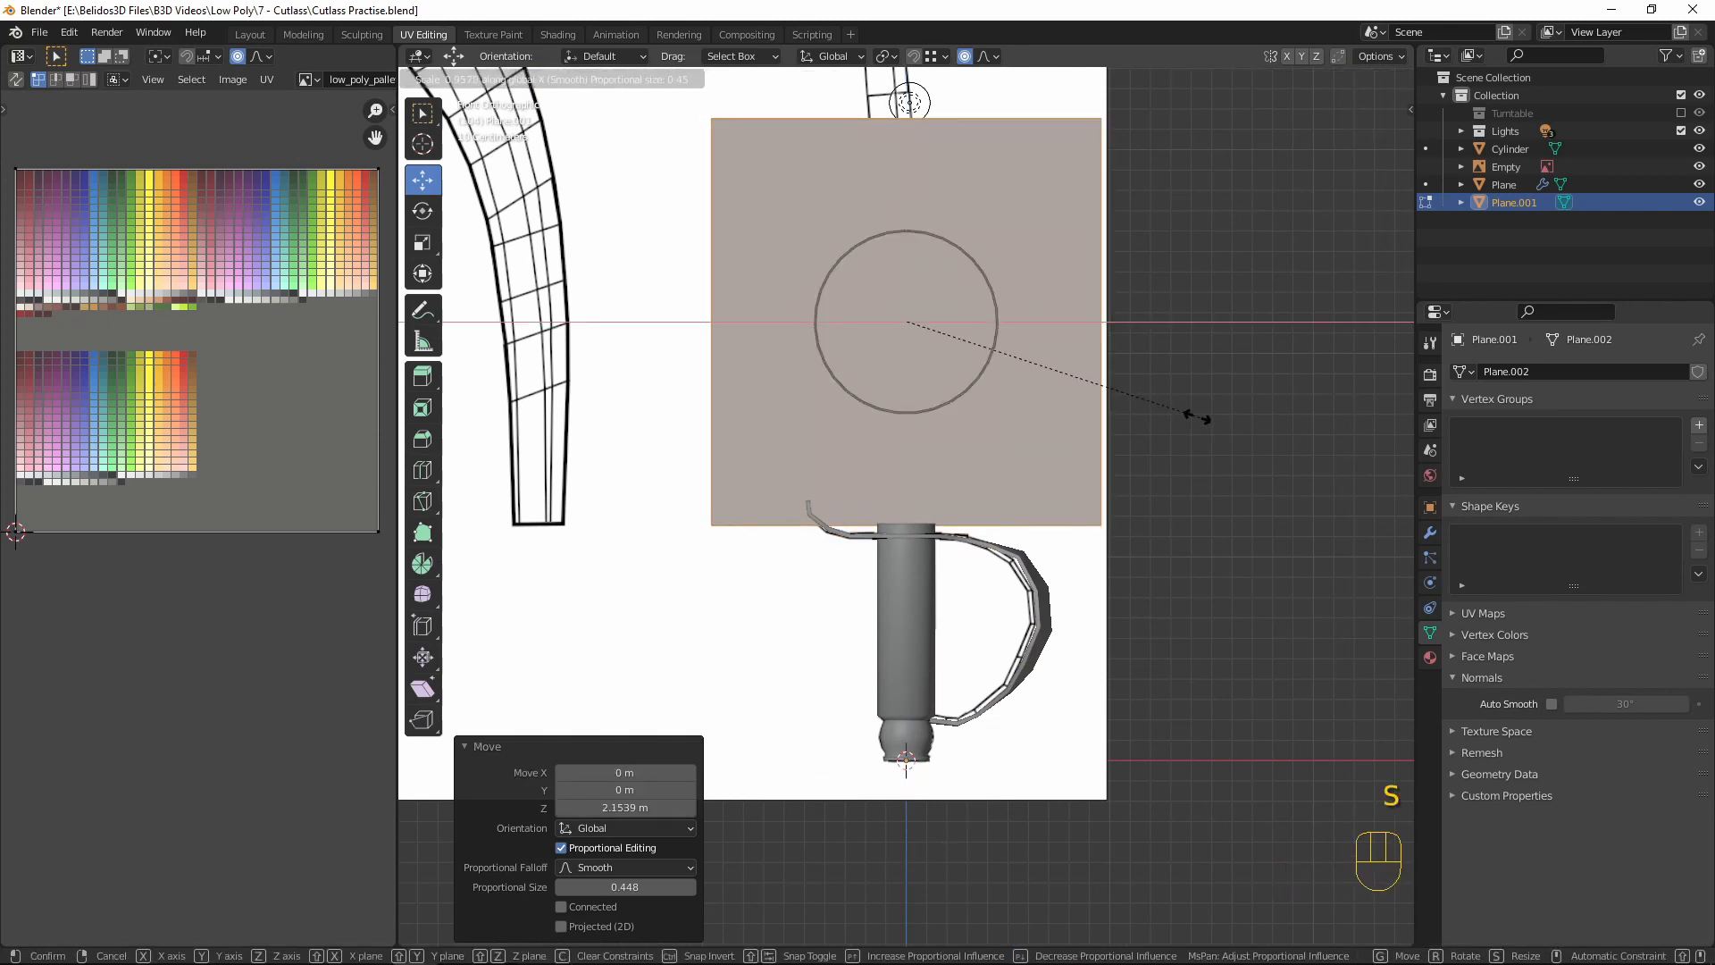
pyautogui.click(1009, 366)
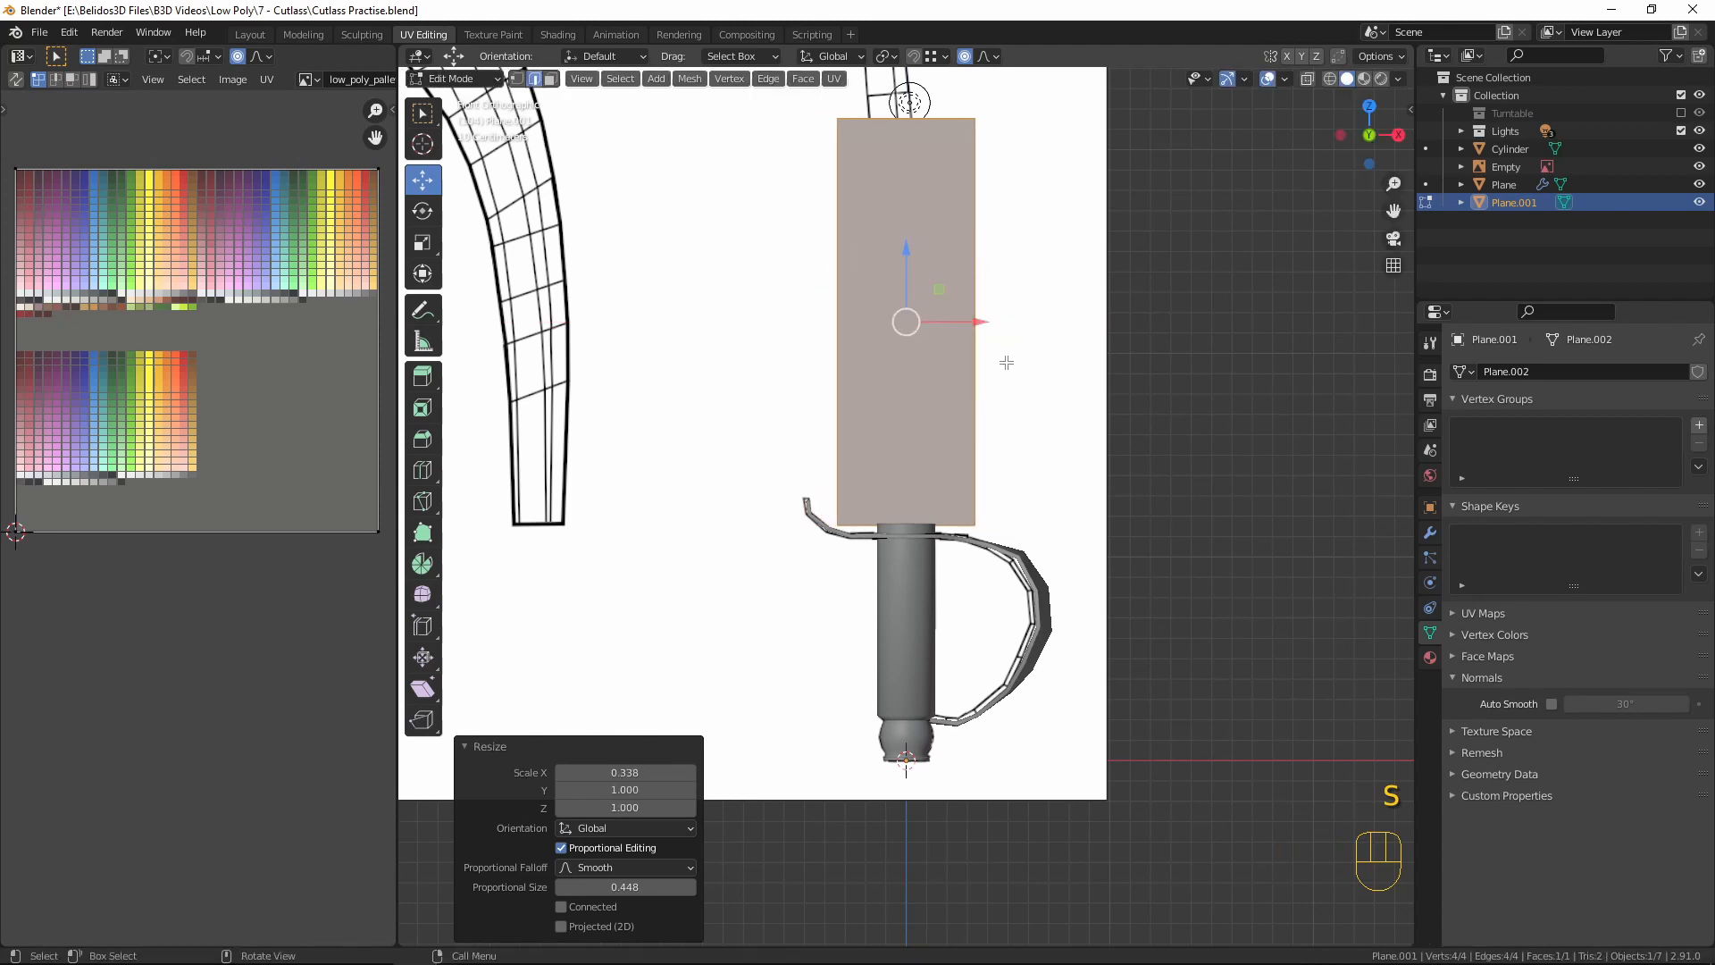
# - Turn off proportional editing, enable X-ray, and scale the plane by about 0.303 along X to match the reference blade's base width
pyautogui.press('o')
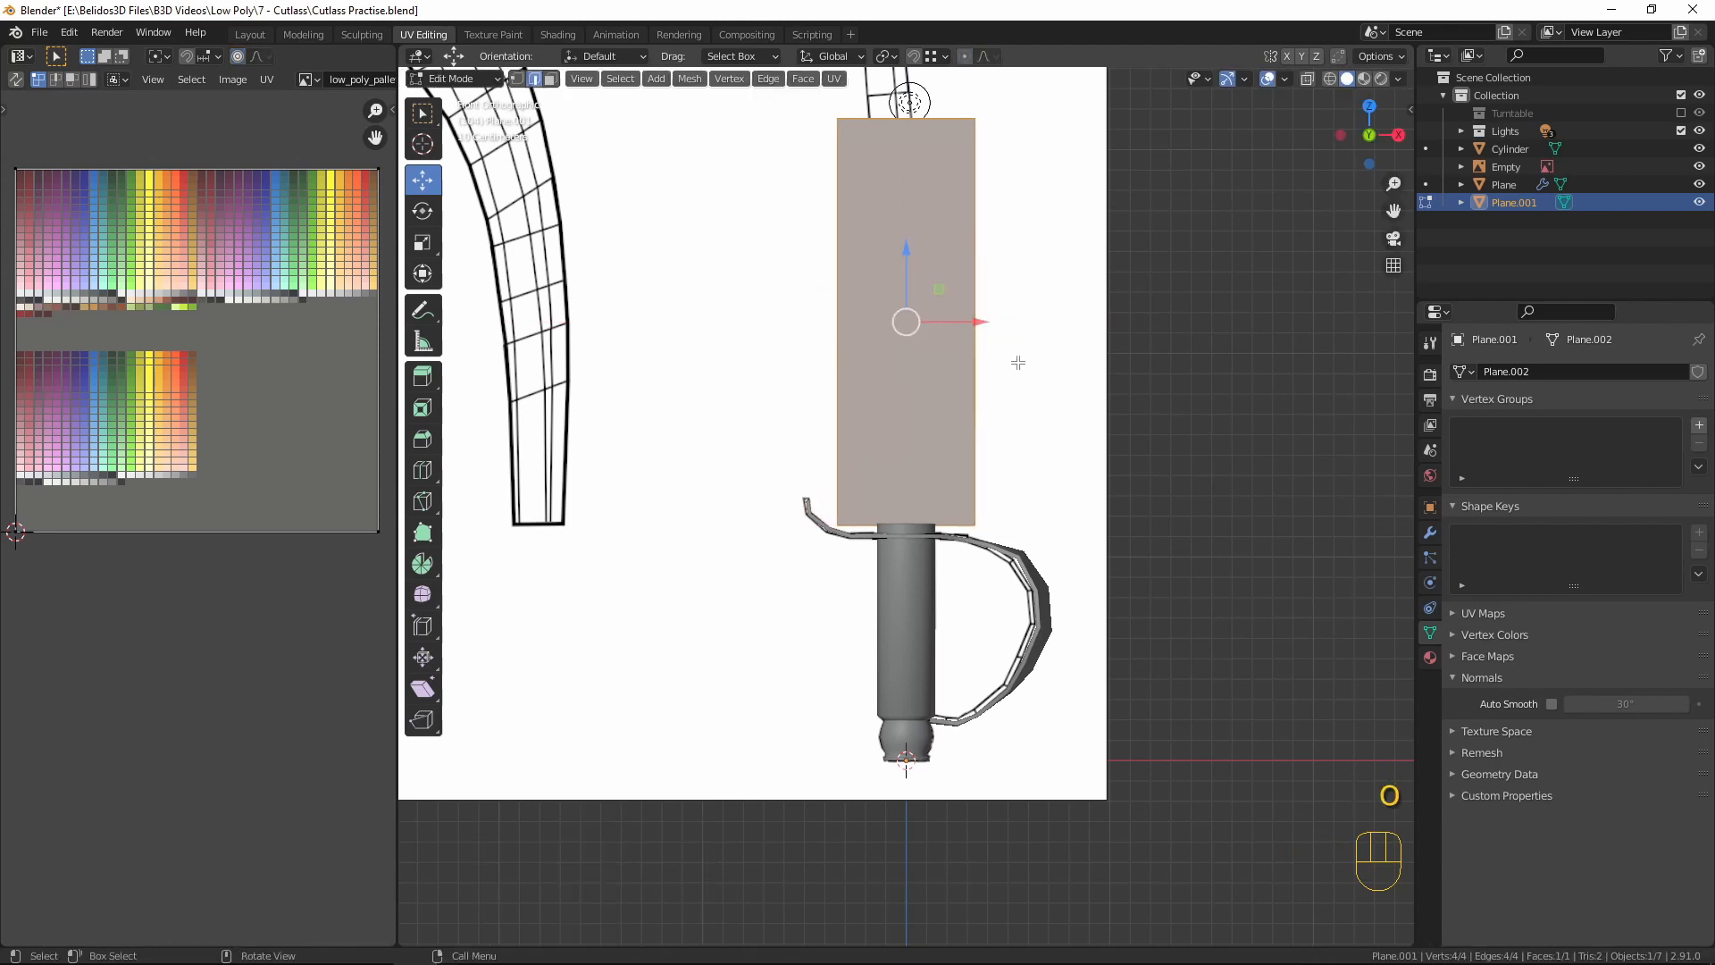
pyautogui.hotkey('alt', 'z')
pyautogui.scroll(3, 1116, 523)
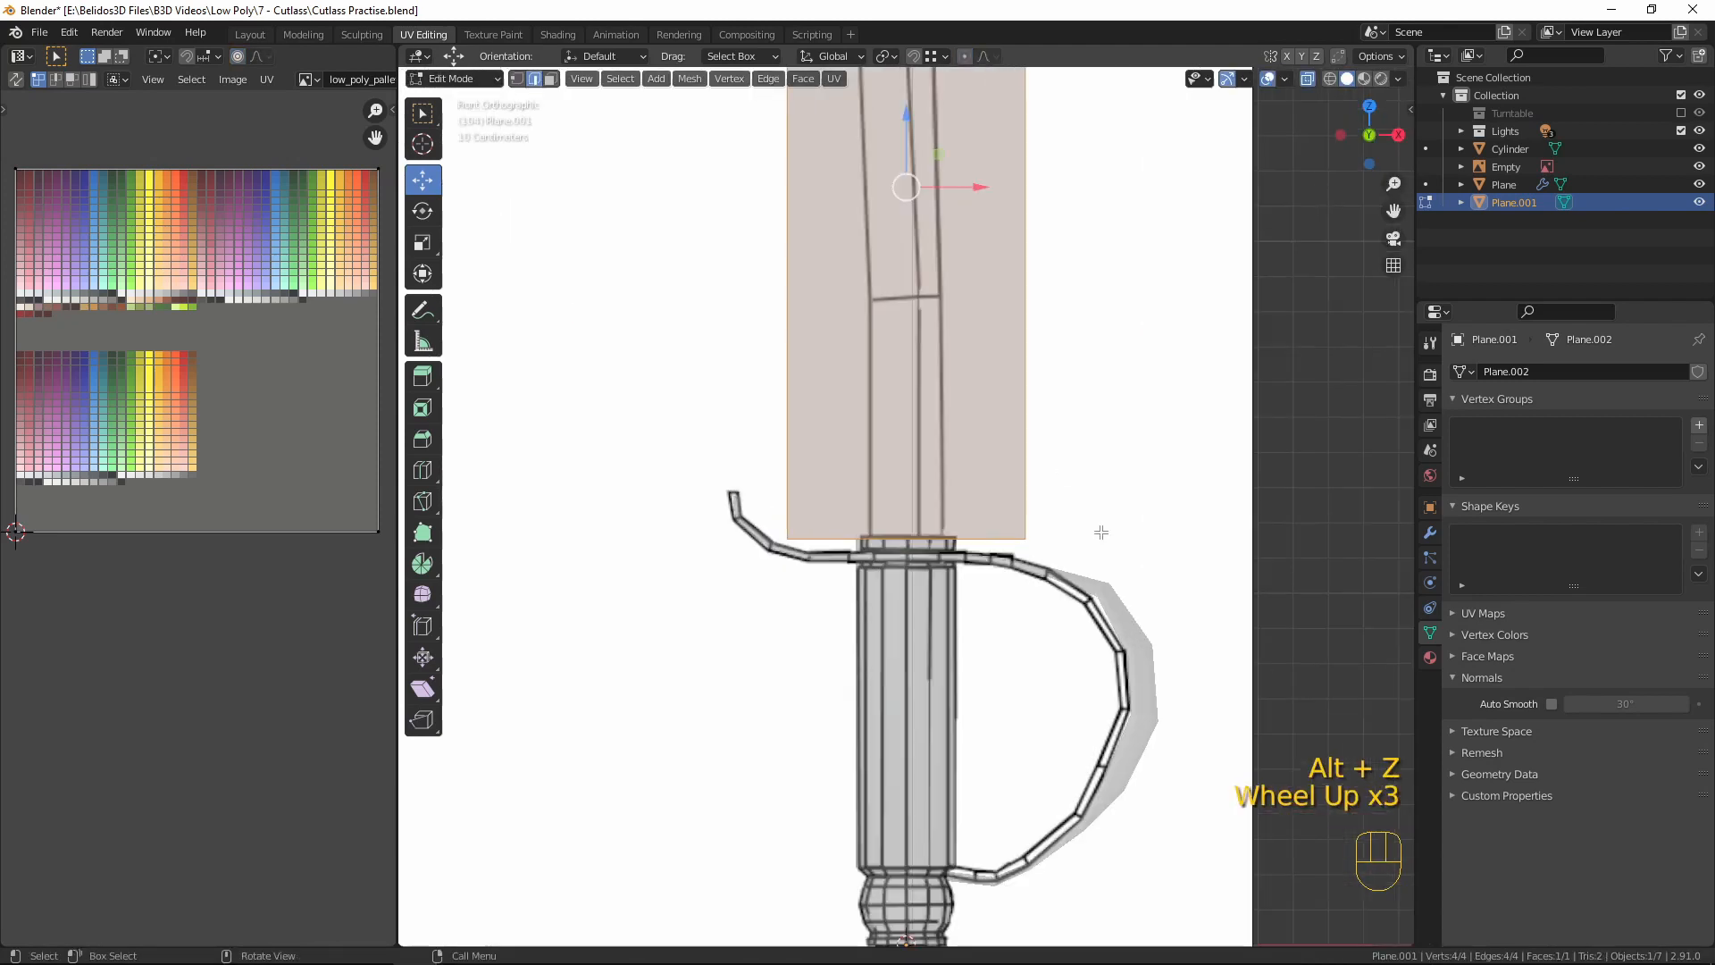
pyautogui.keyDown('shift'); pyautogui.moveTo(1113, 491); pyautogui.dragTo(1091, 591, button='middle'); pyautogui.keyUp('shift')
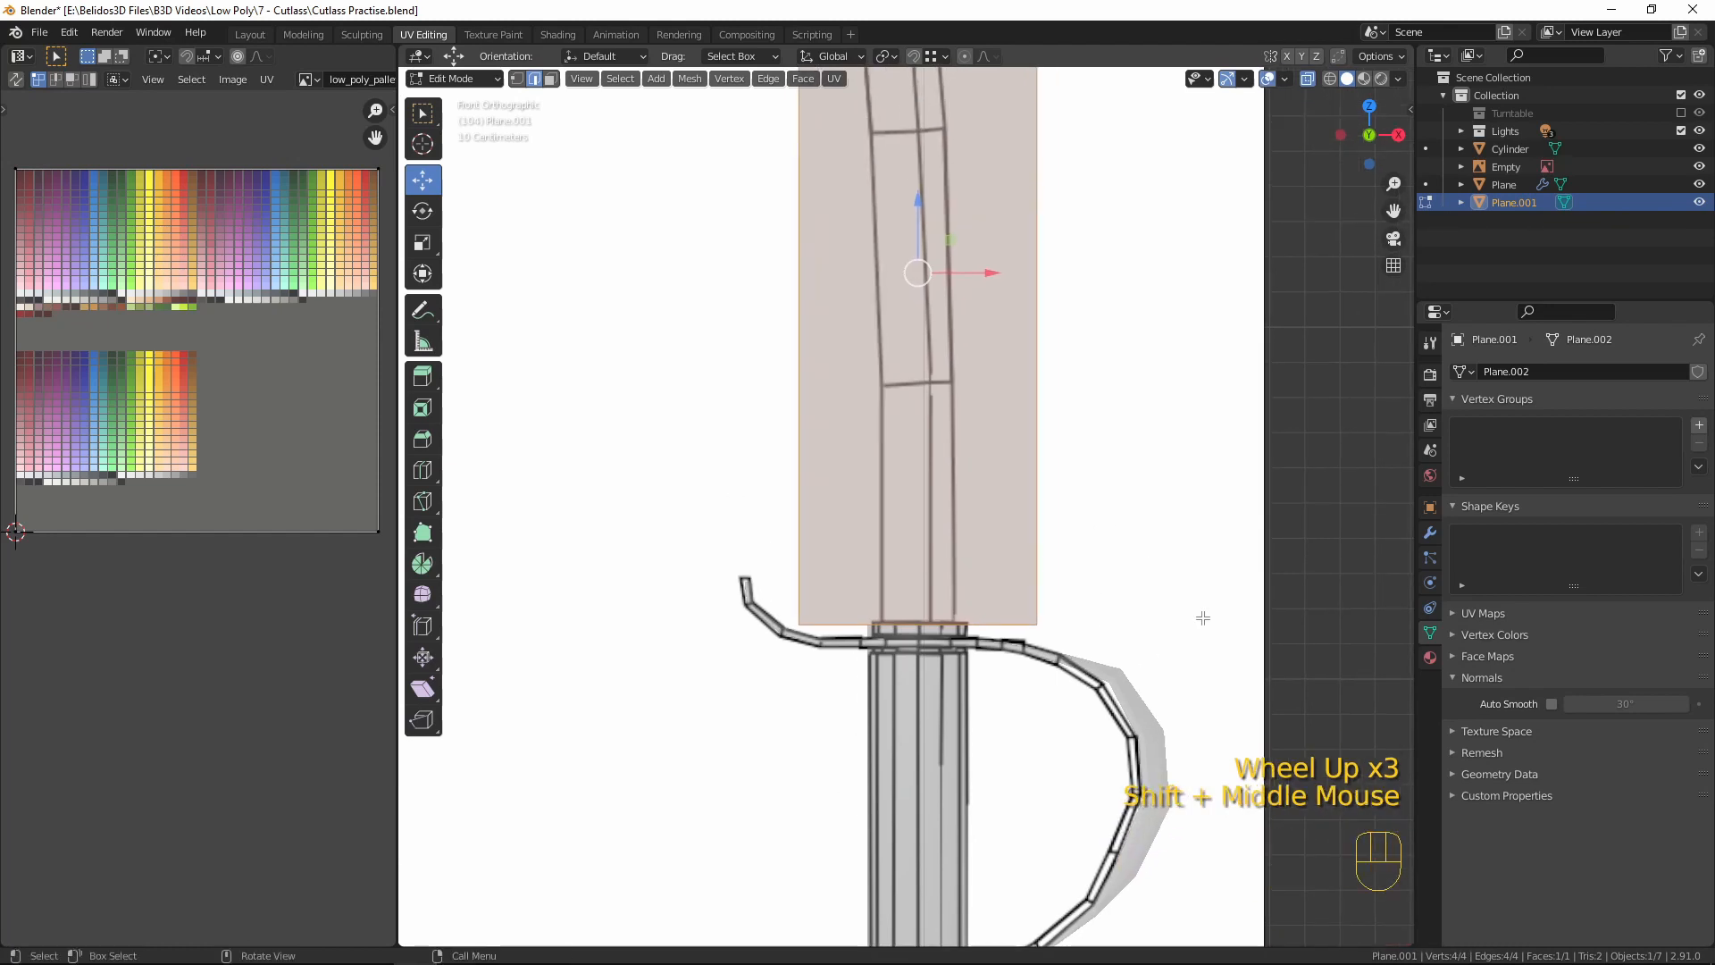
pyautogui.press('g')
pyautogui.press('s')
pyautogui.press('x')
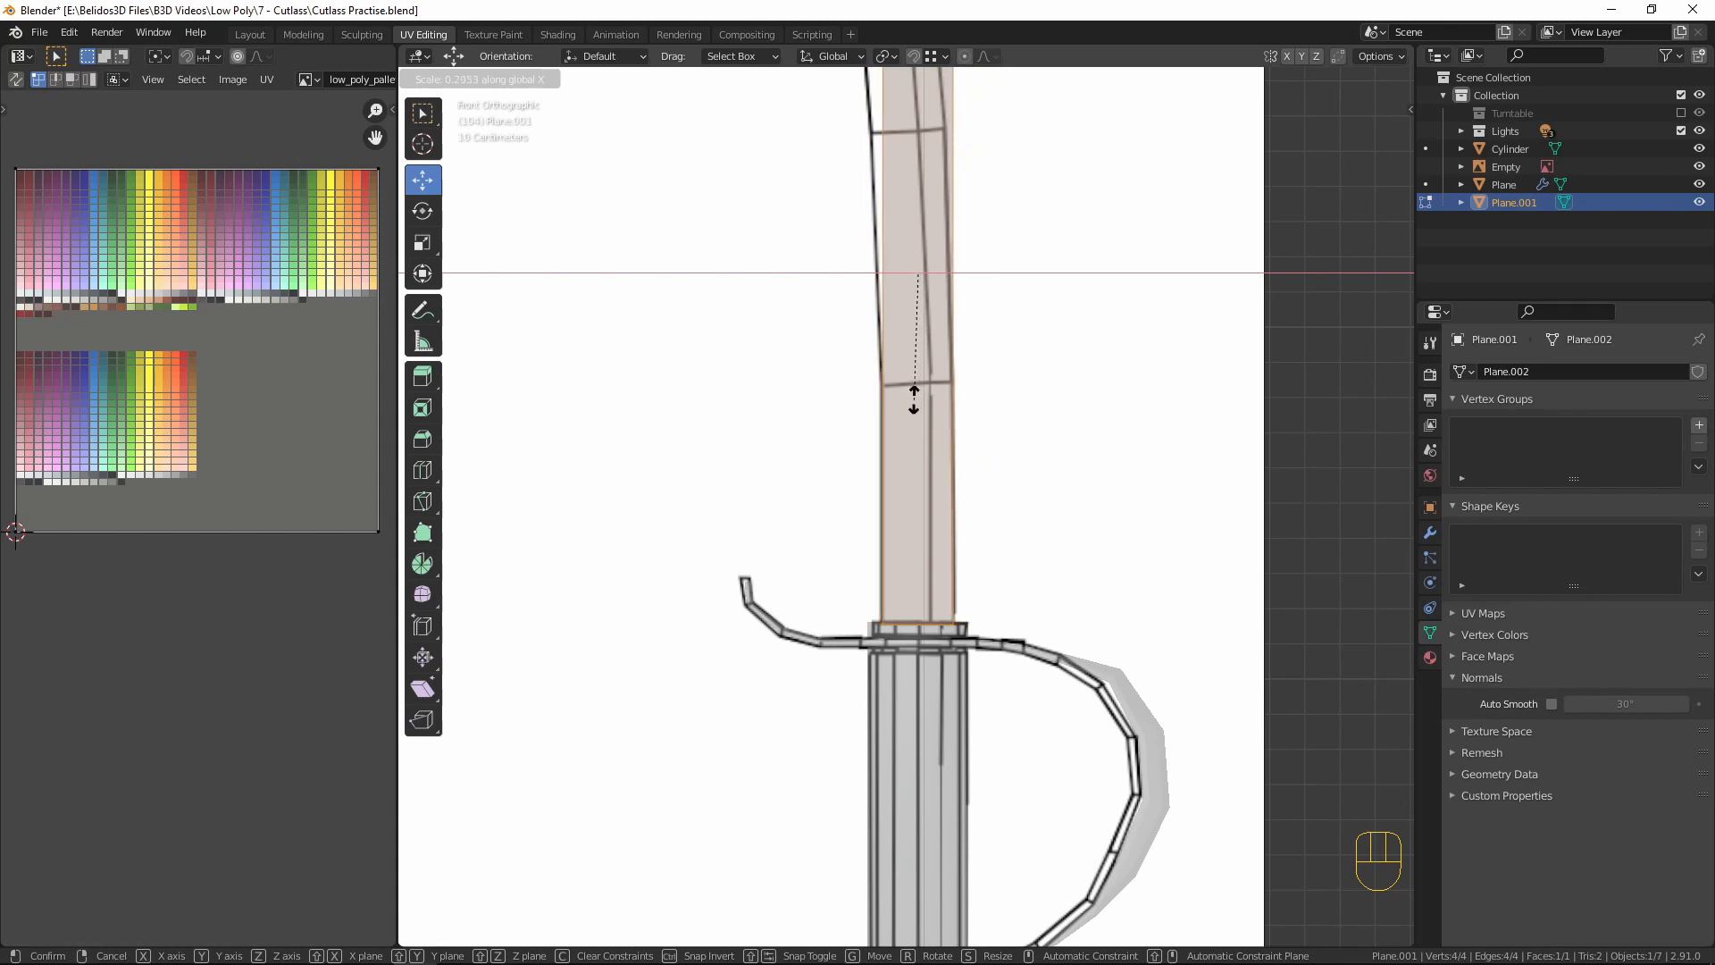
pyautogui.click(916, 401)
# - Lower the plane's top edge about 1.316 m along Z to the first cross line of the reference blade
pyautogui.scroll(-3, 999, 376)
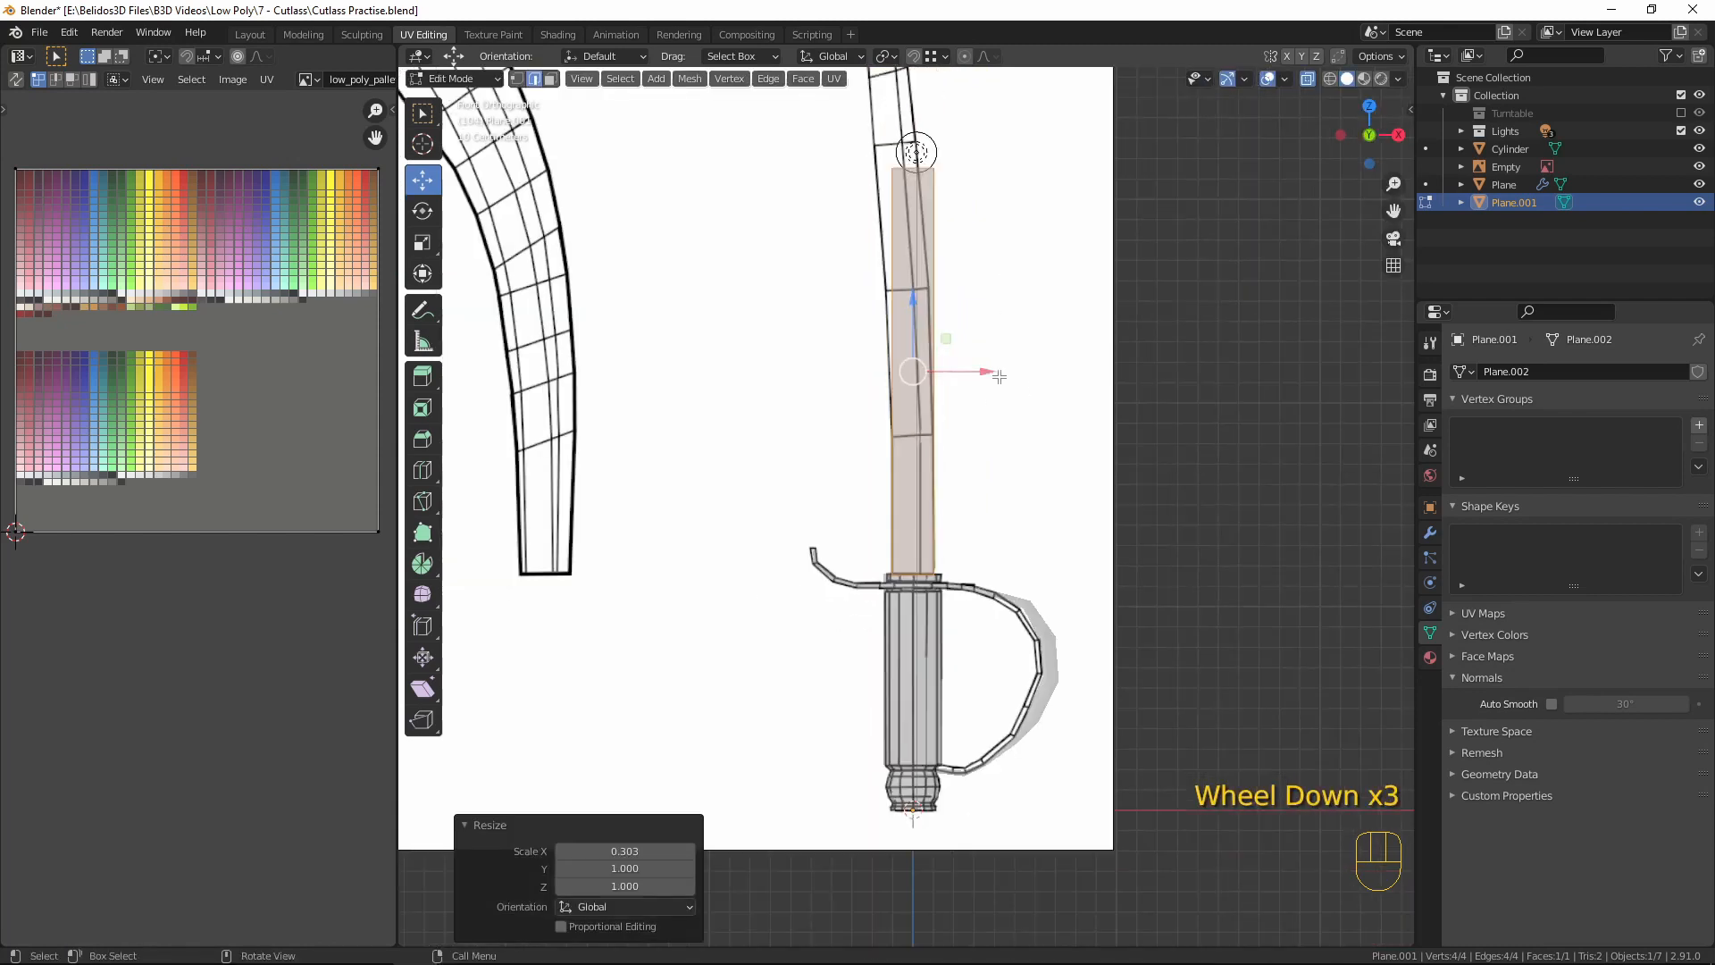
pyautogui.moveTo(854, 148); pyautogui.dragTo(990, 197)
pyautogui.press('g')
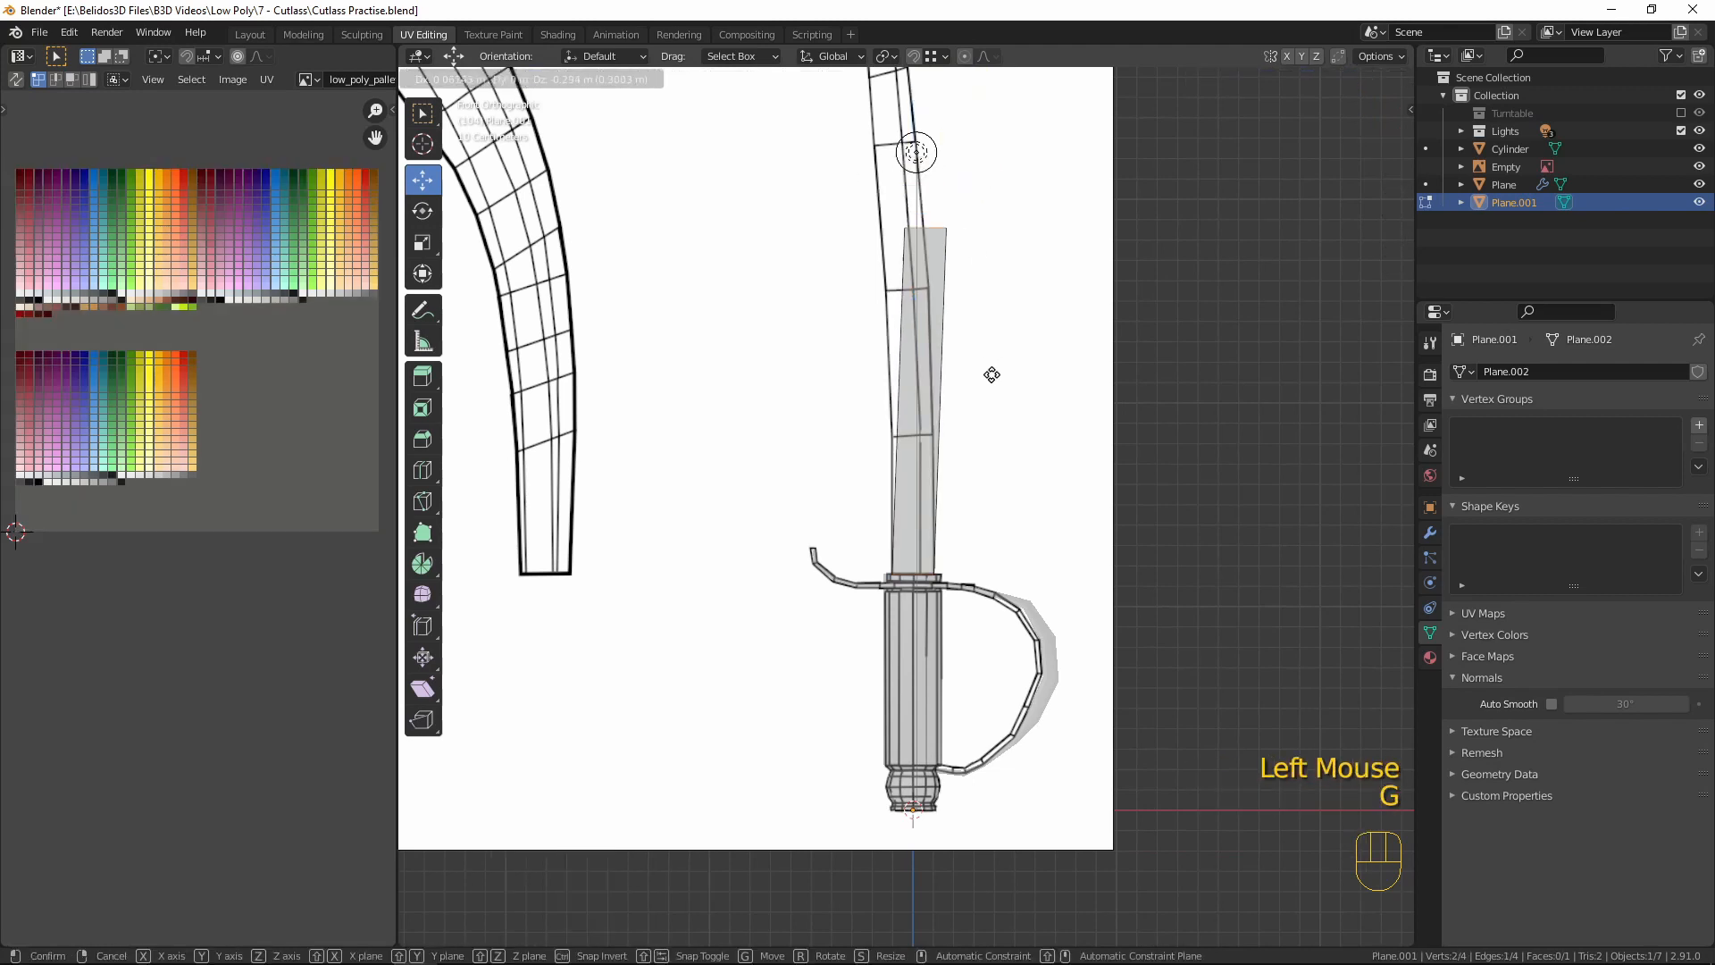
pyautogui.click(982, 570)
# - In vertex mode, align the top right vertex of the blade's base with the reference, moving it about -0.003 m in X and 0.006 m in Z
pyautogui.scroll(-1, 951, 390)
pyautogui.scroll(3, 1046, 458)
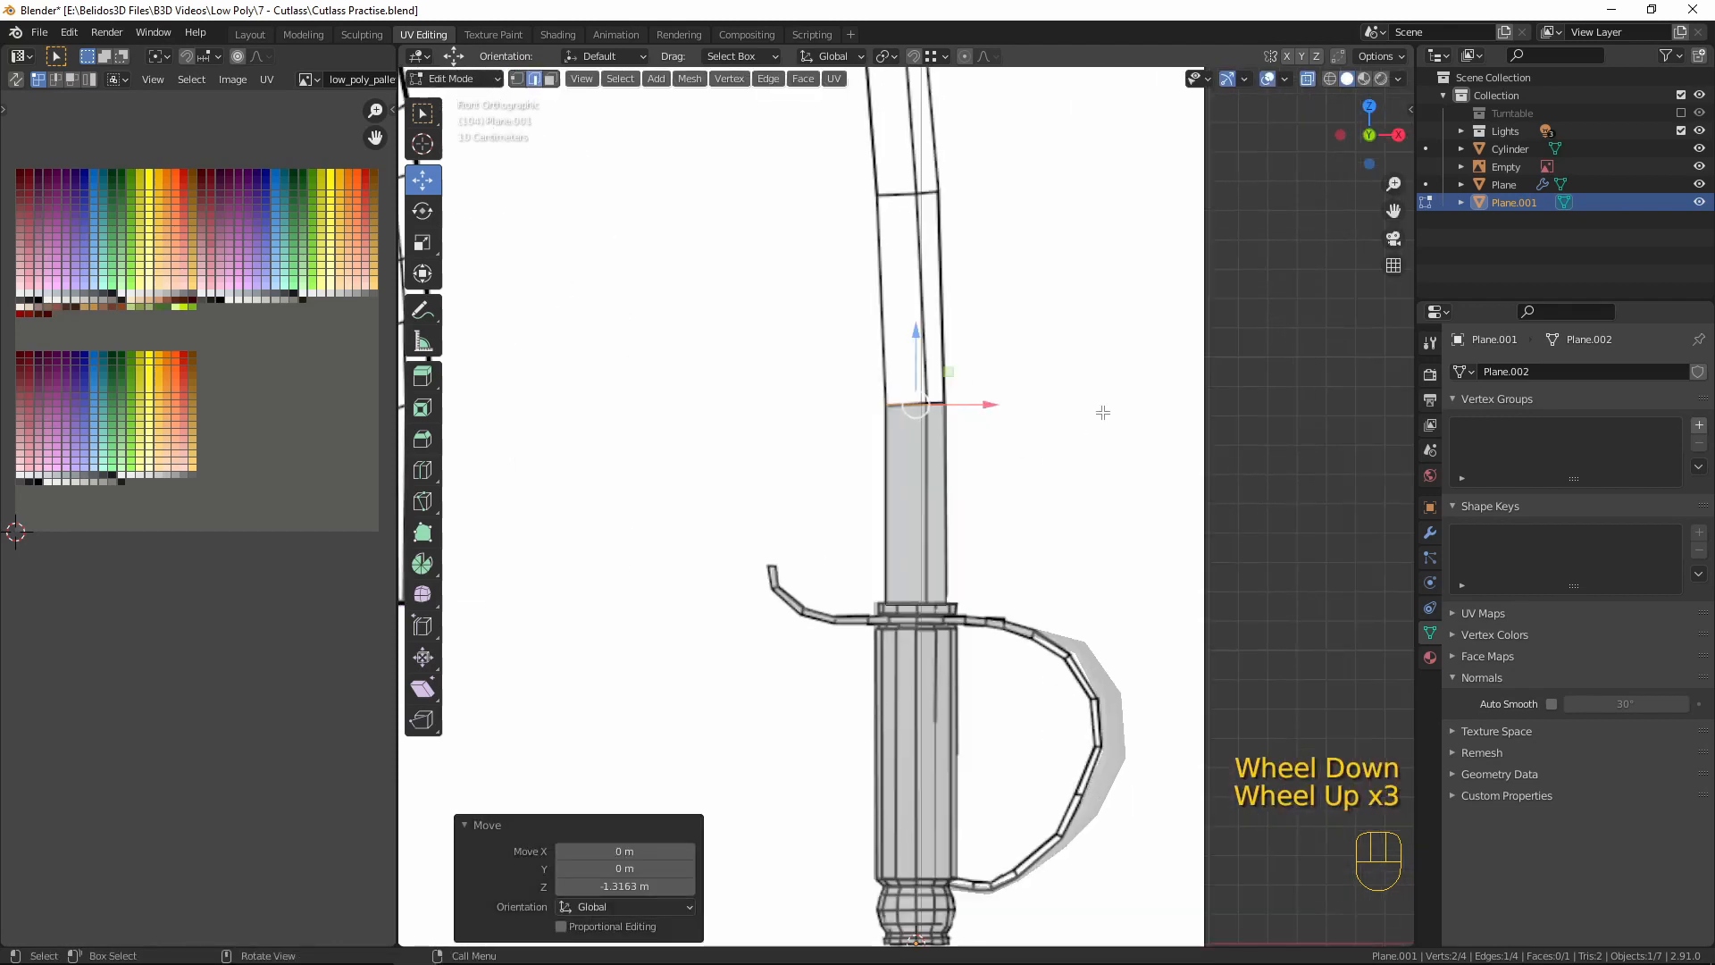
pyautogui.keyDown('shift'); pyautogui.moveTo(1097, 440); pyautogui.dragTo(1056, 574, button='middle'); pyautogui.keyUp('shift')
pyautogui.scroll(4, 1057, 574)
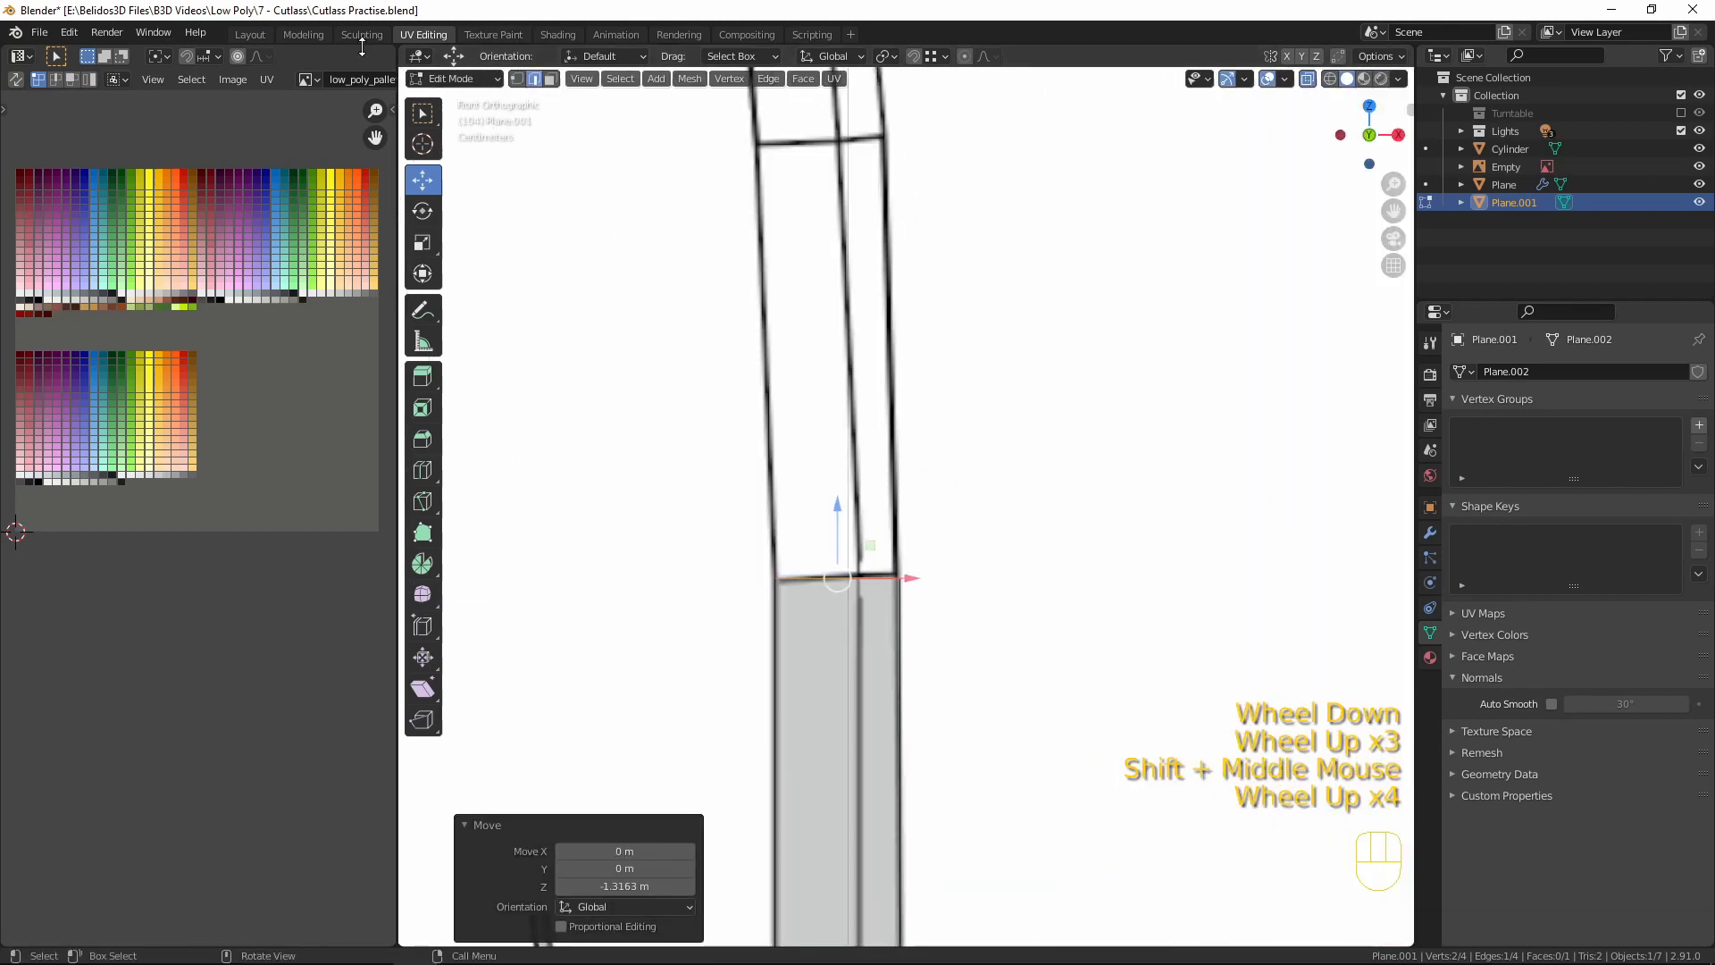
pyautogui.press('1')
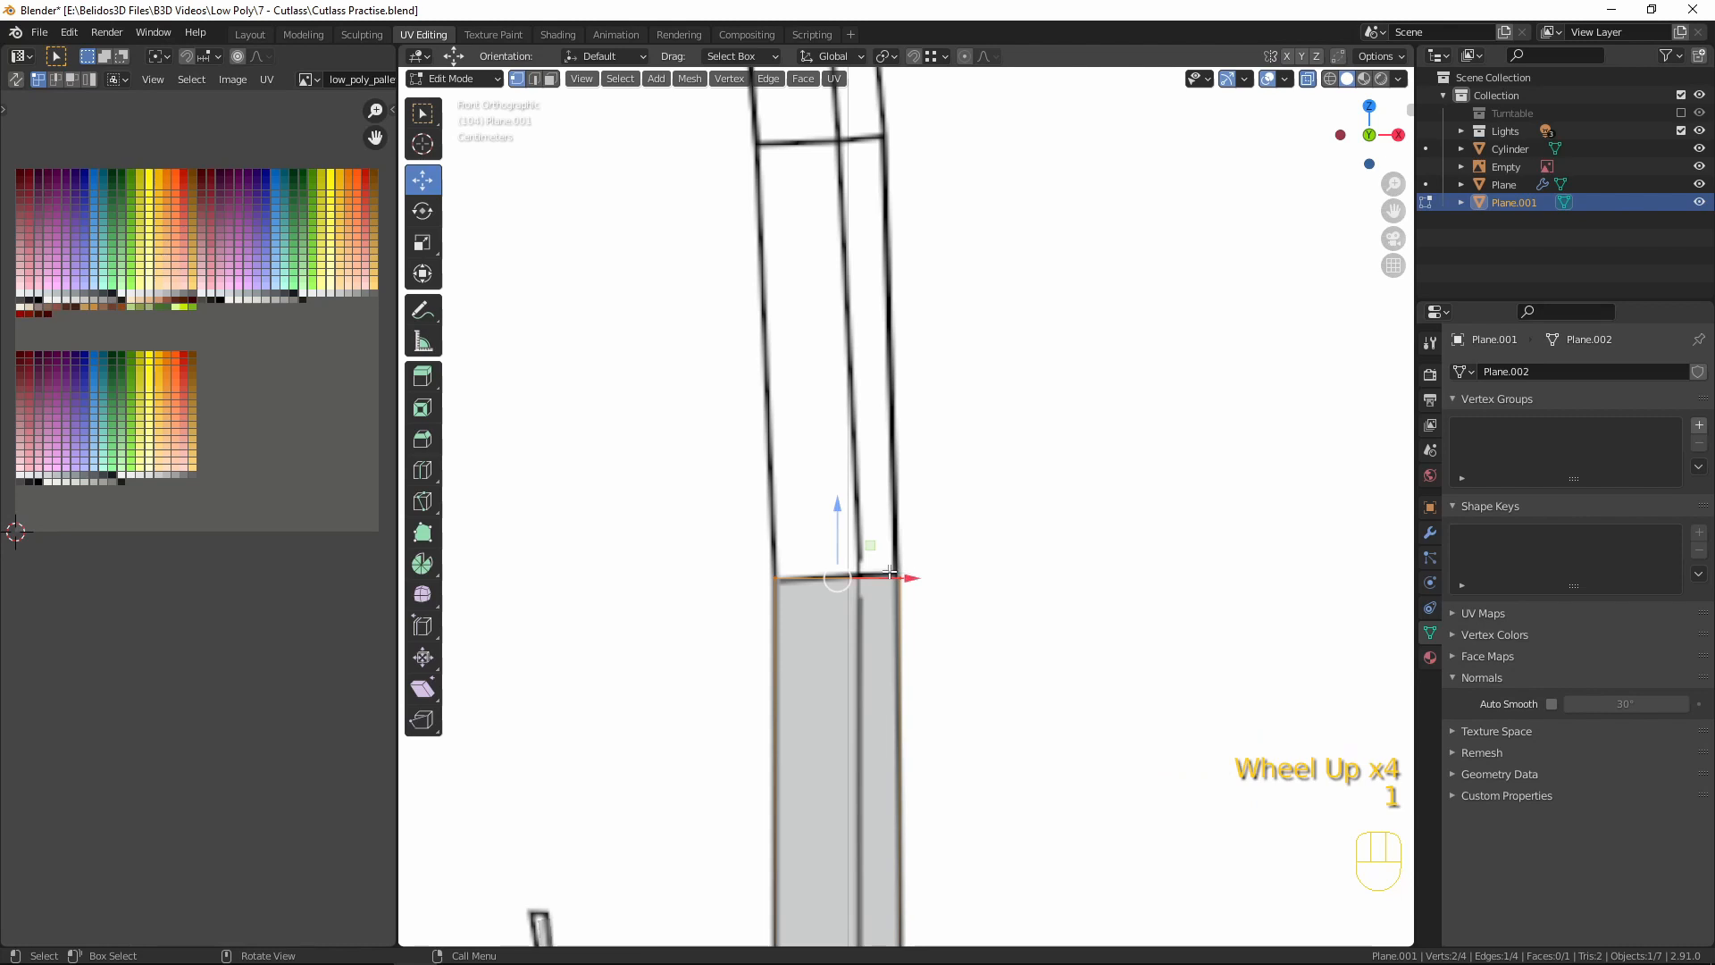
pyautogui.moveTo(909, 577); pyautogui.dragTo(955, 634)
pyautogui.hotkey('ctrl', 'z')
pyautogui.click(990, 606)
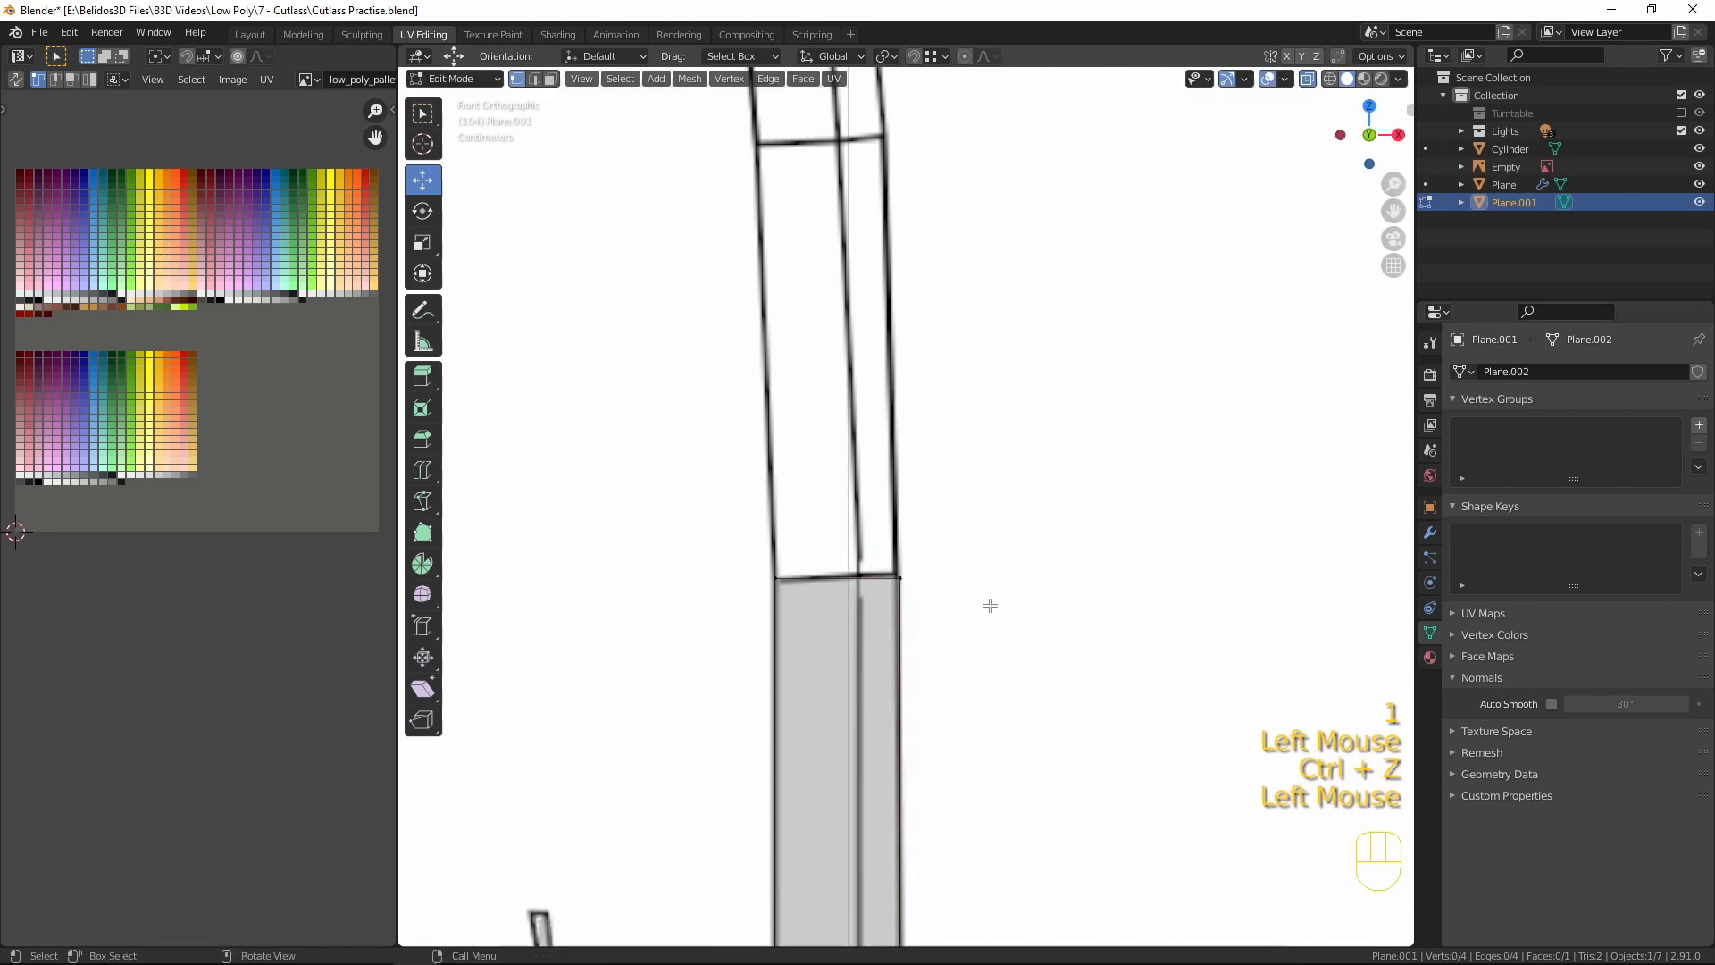
pyautogui.click(893, 567)
pyautogui.press('g')
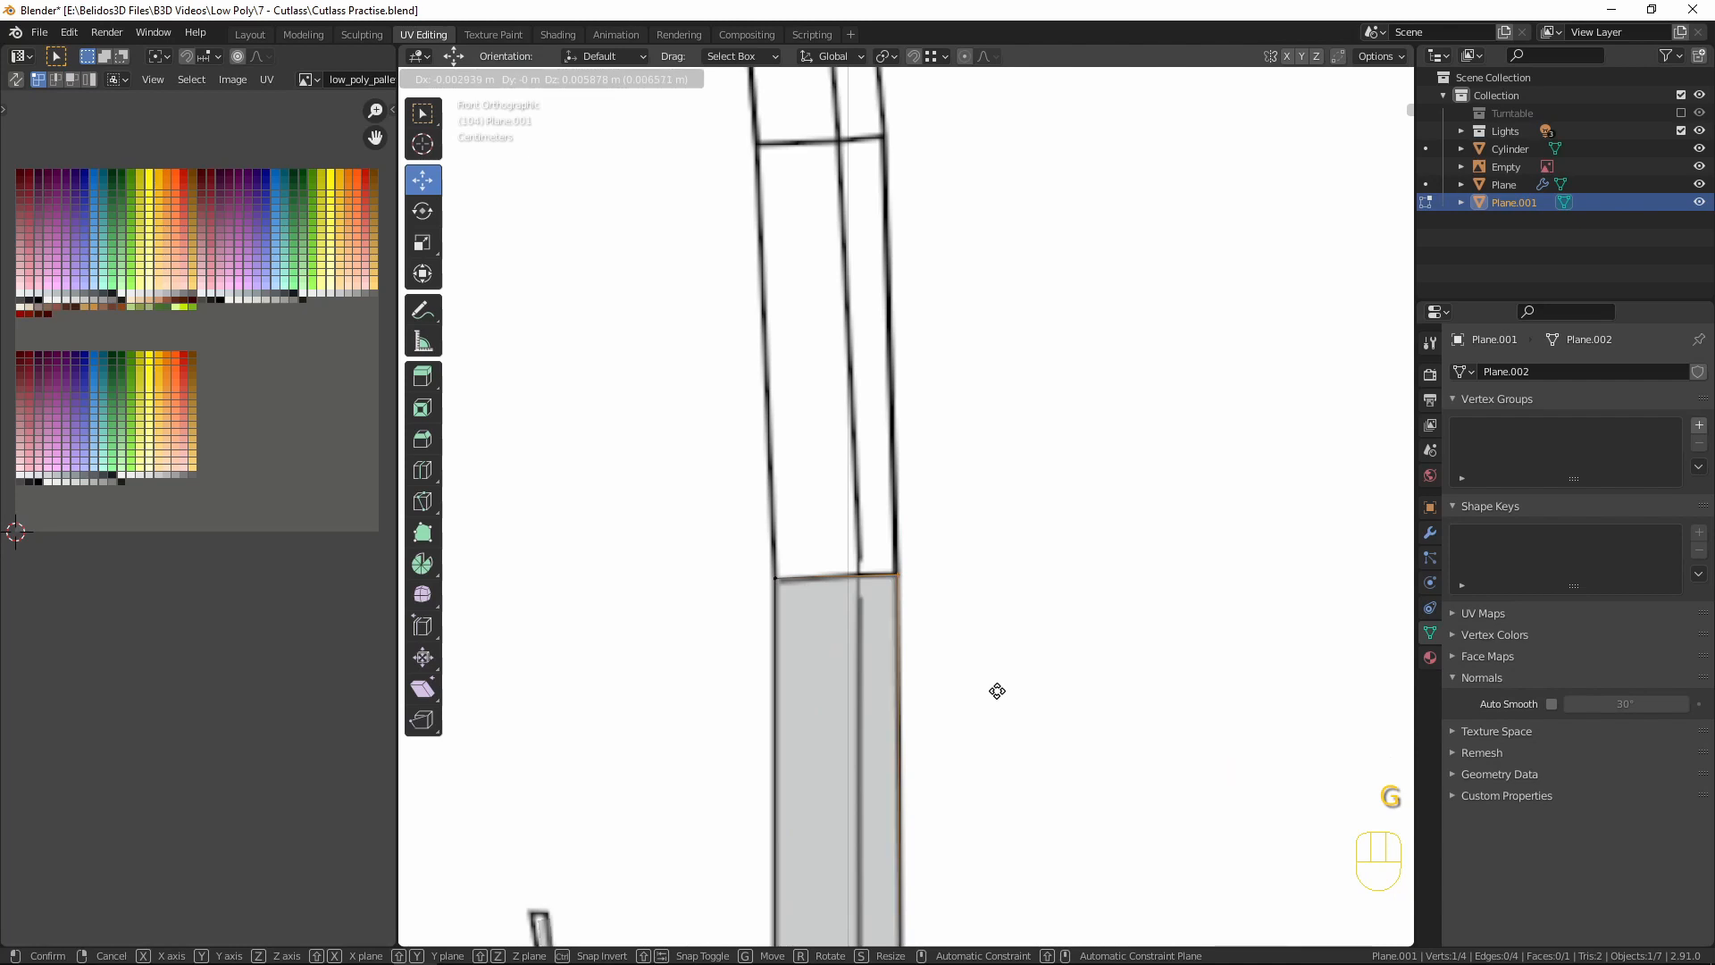
pyautogui.click(995, 693)
# - Add one lengthwise loop cut to the blade's base face and slide it onto the reference's inner line, factor about -0.435
pyautogui.scroll(-3, 959, 647)
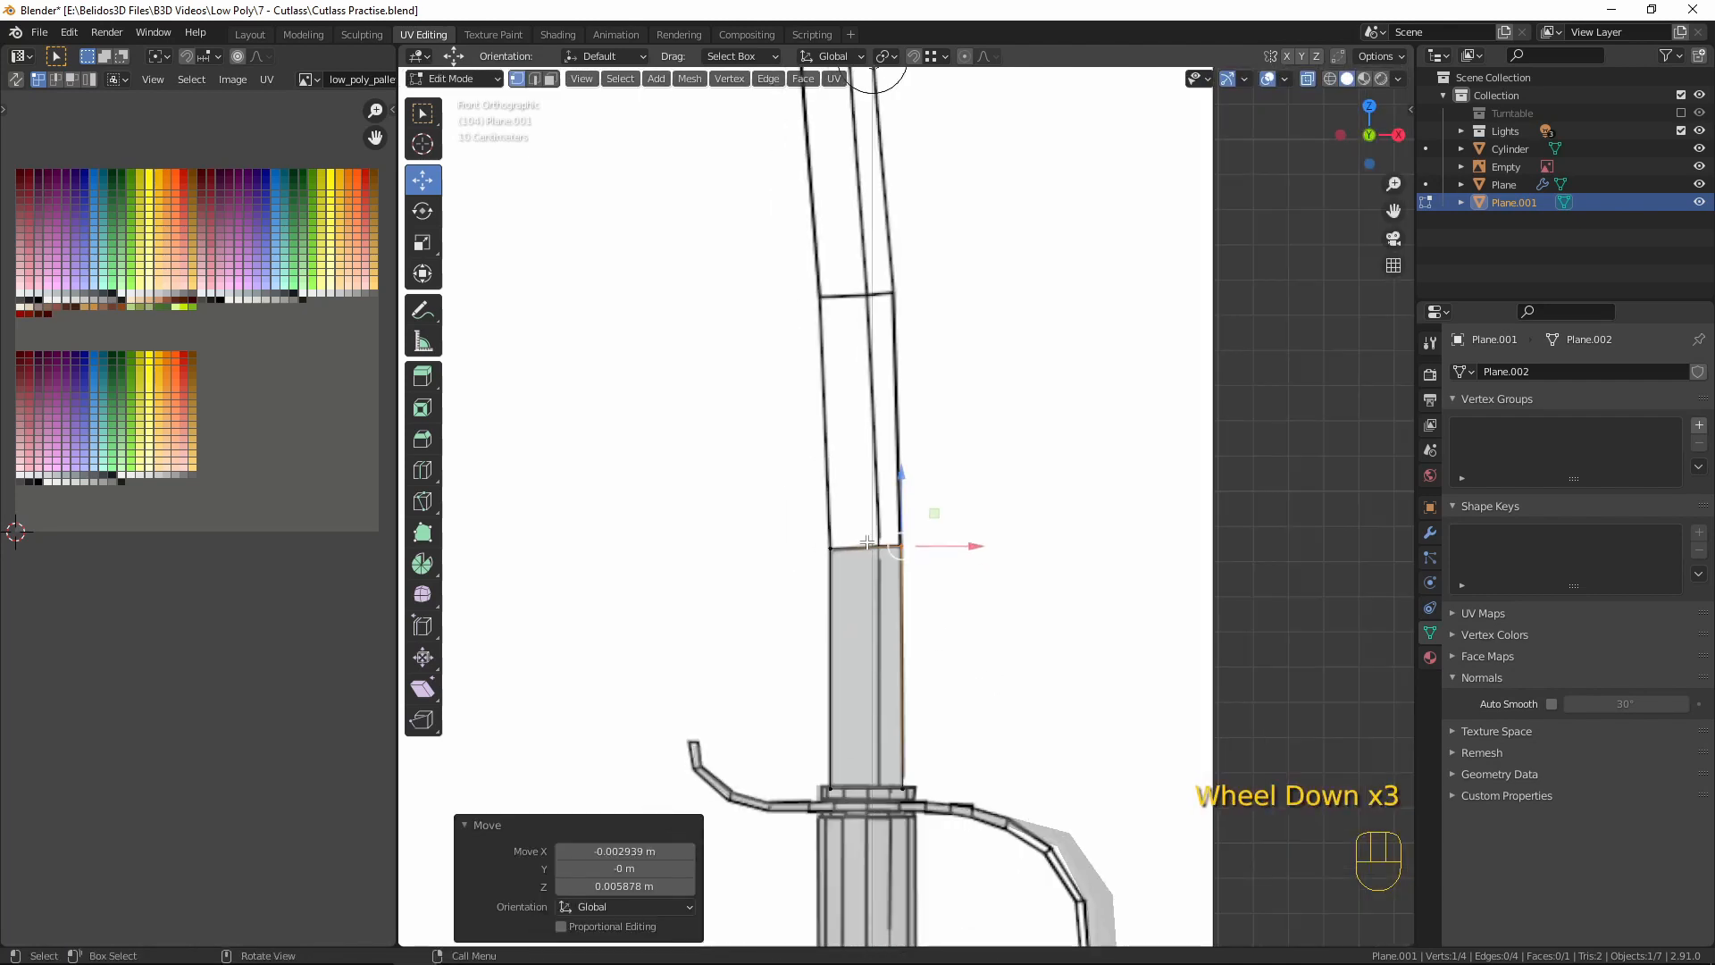
pyautogui.hotkey('ctrl', 'r')
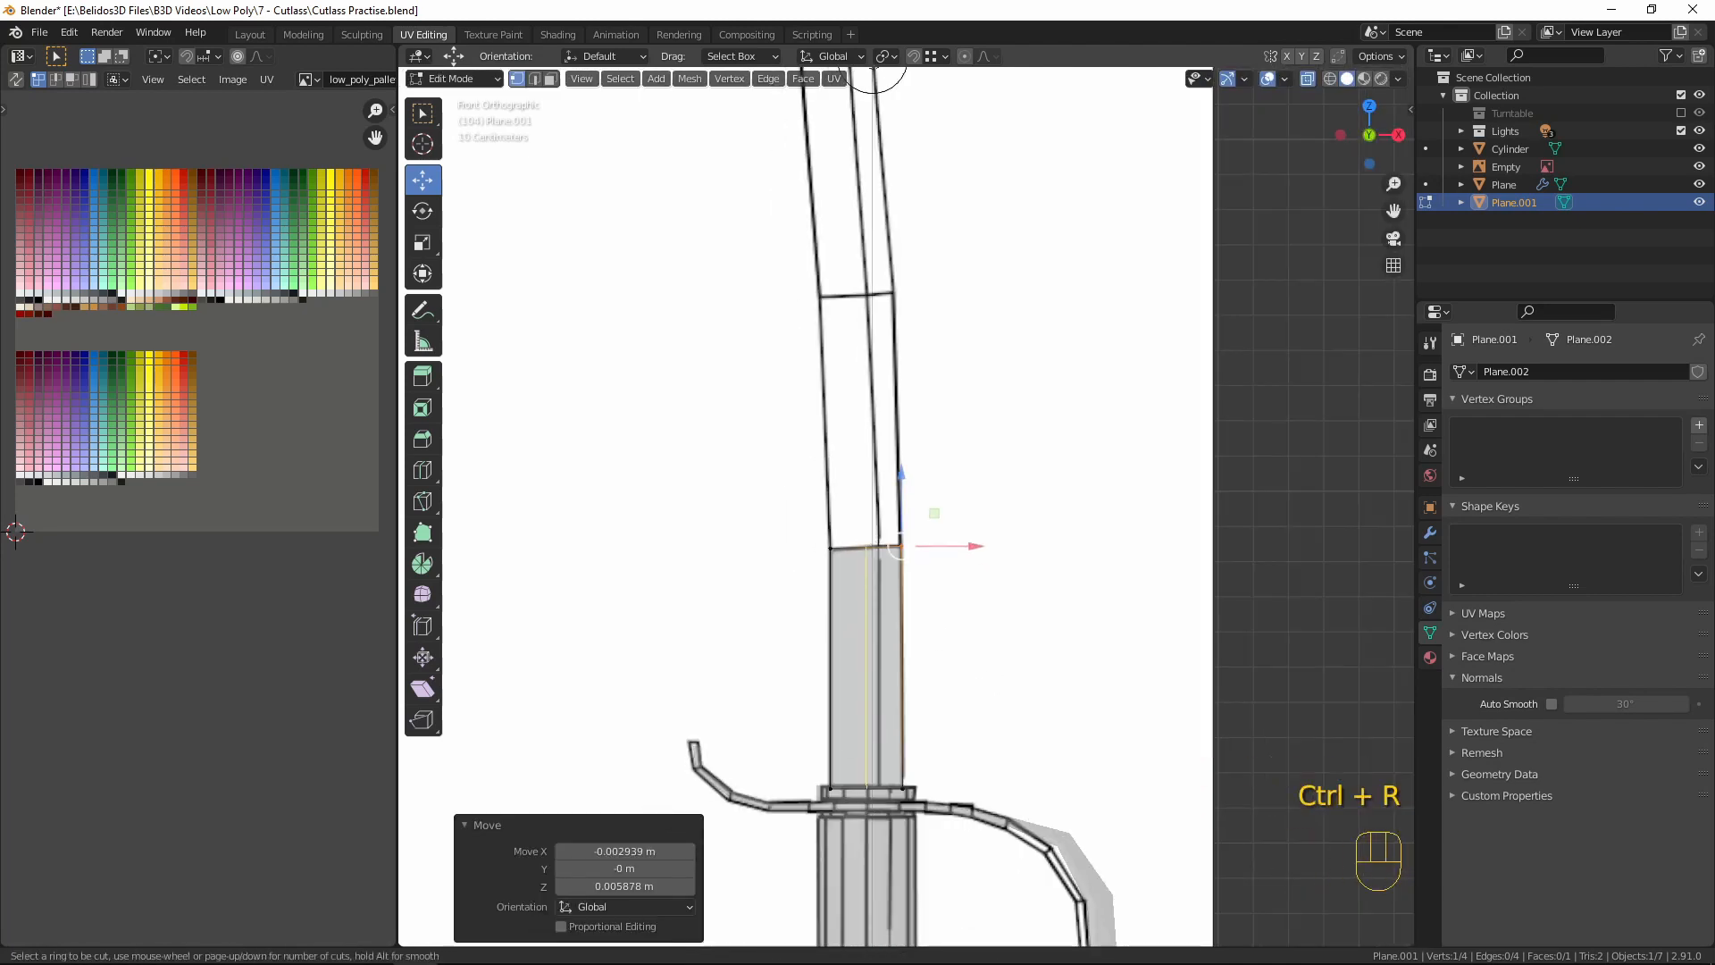
pyautogui.click(880, 544)
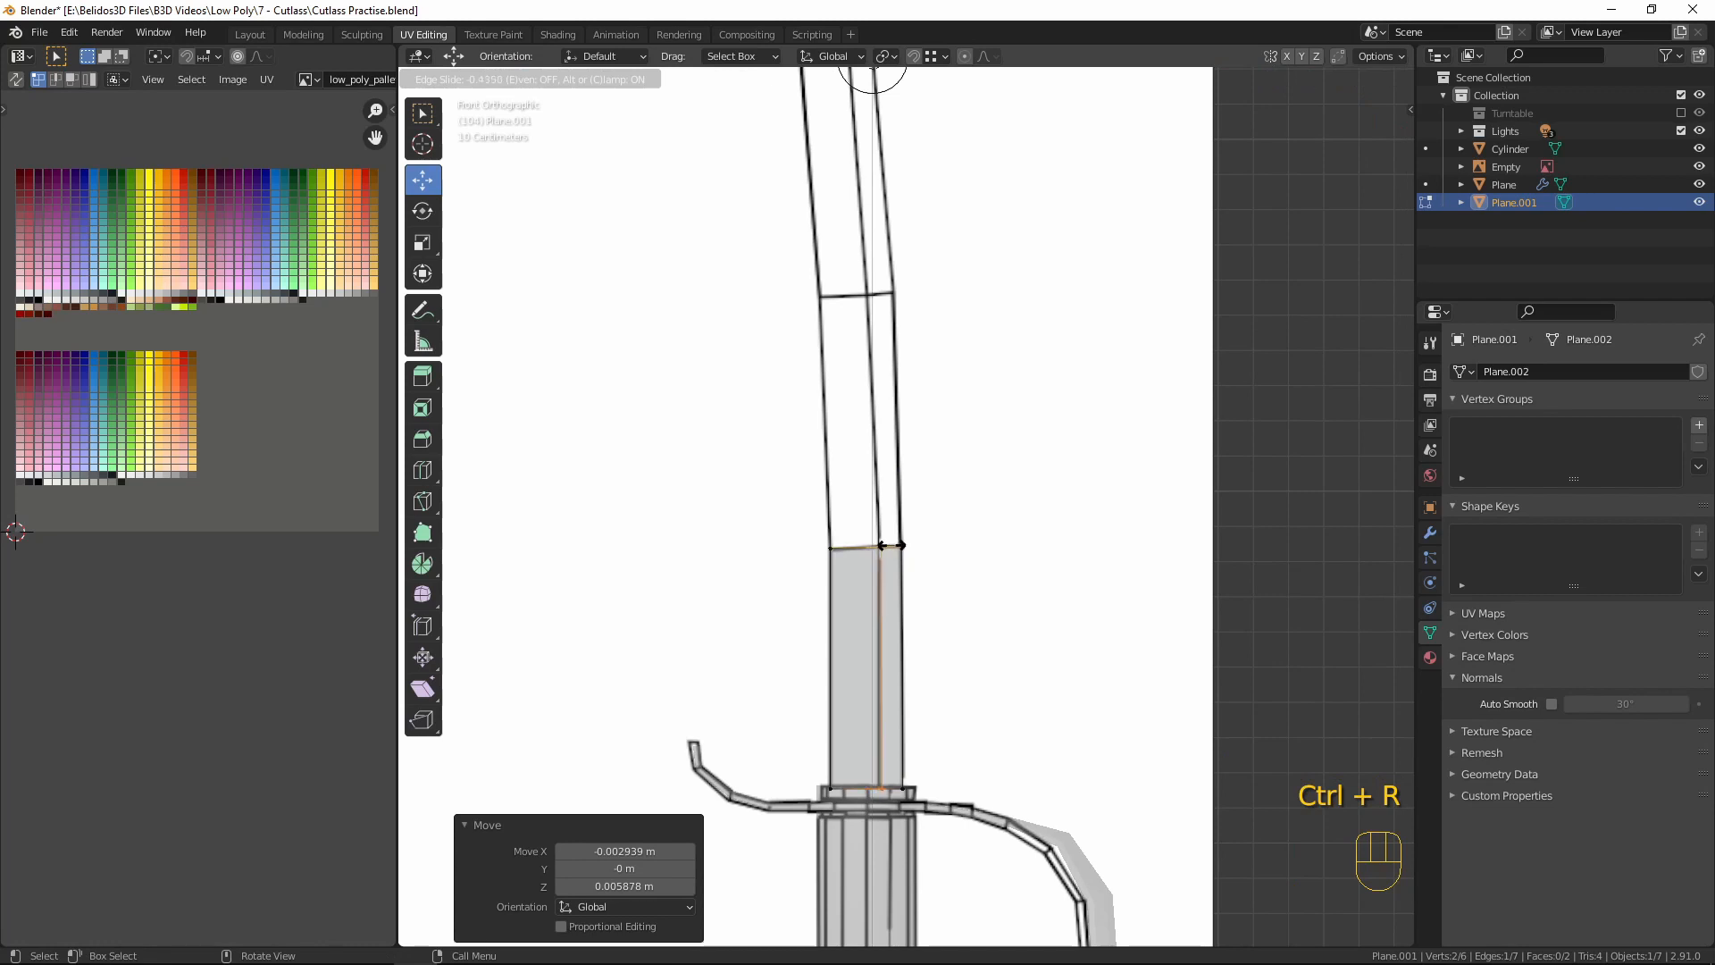
pyautogui.click(889, 545)
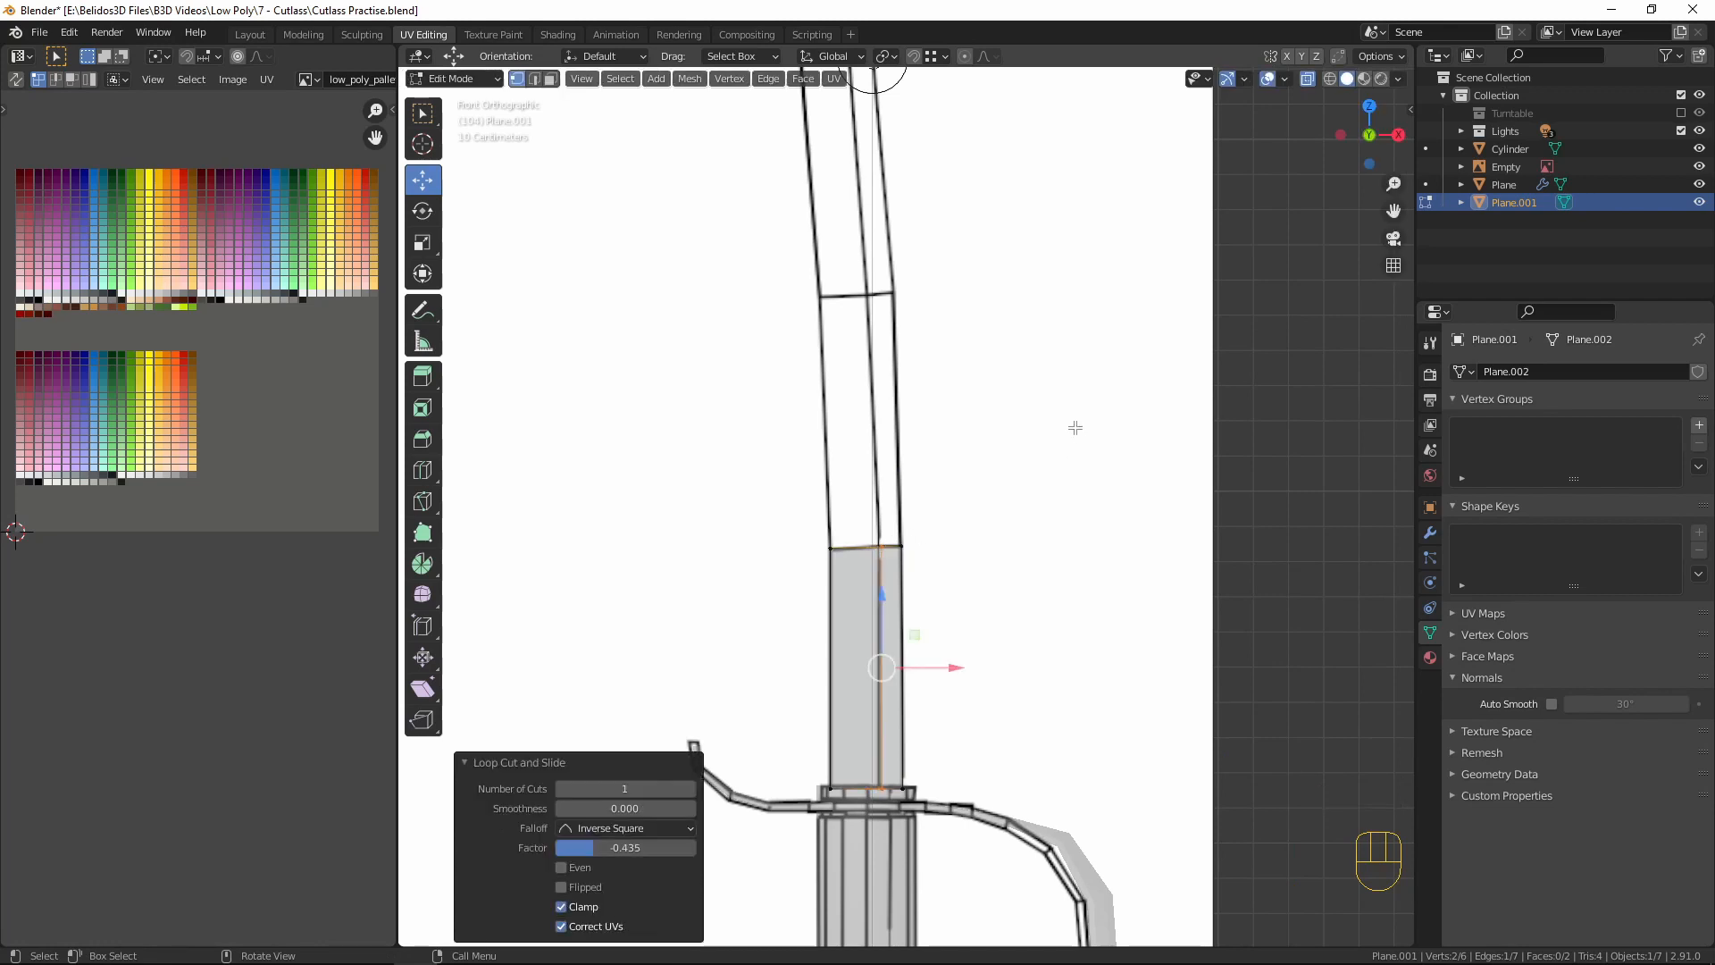
# - Extrude the blade's three top vertices about -0.027 m in X and 0.716 m in Z to the reference's next cross line
pyautogui.scroll(-6, 1074, 428)
pyautogui.scroll(5, 1009, 419)
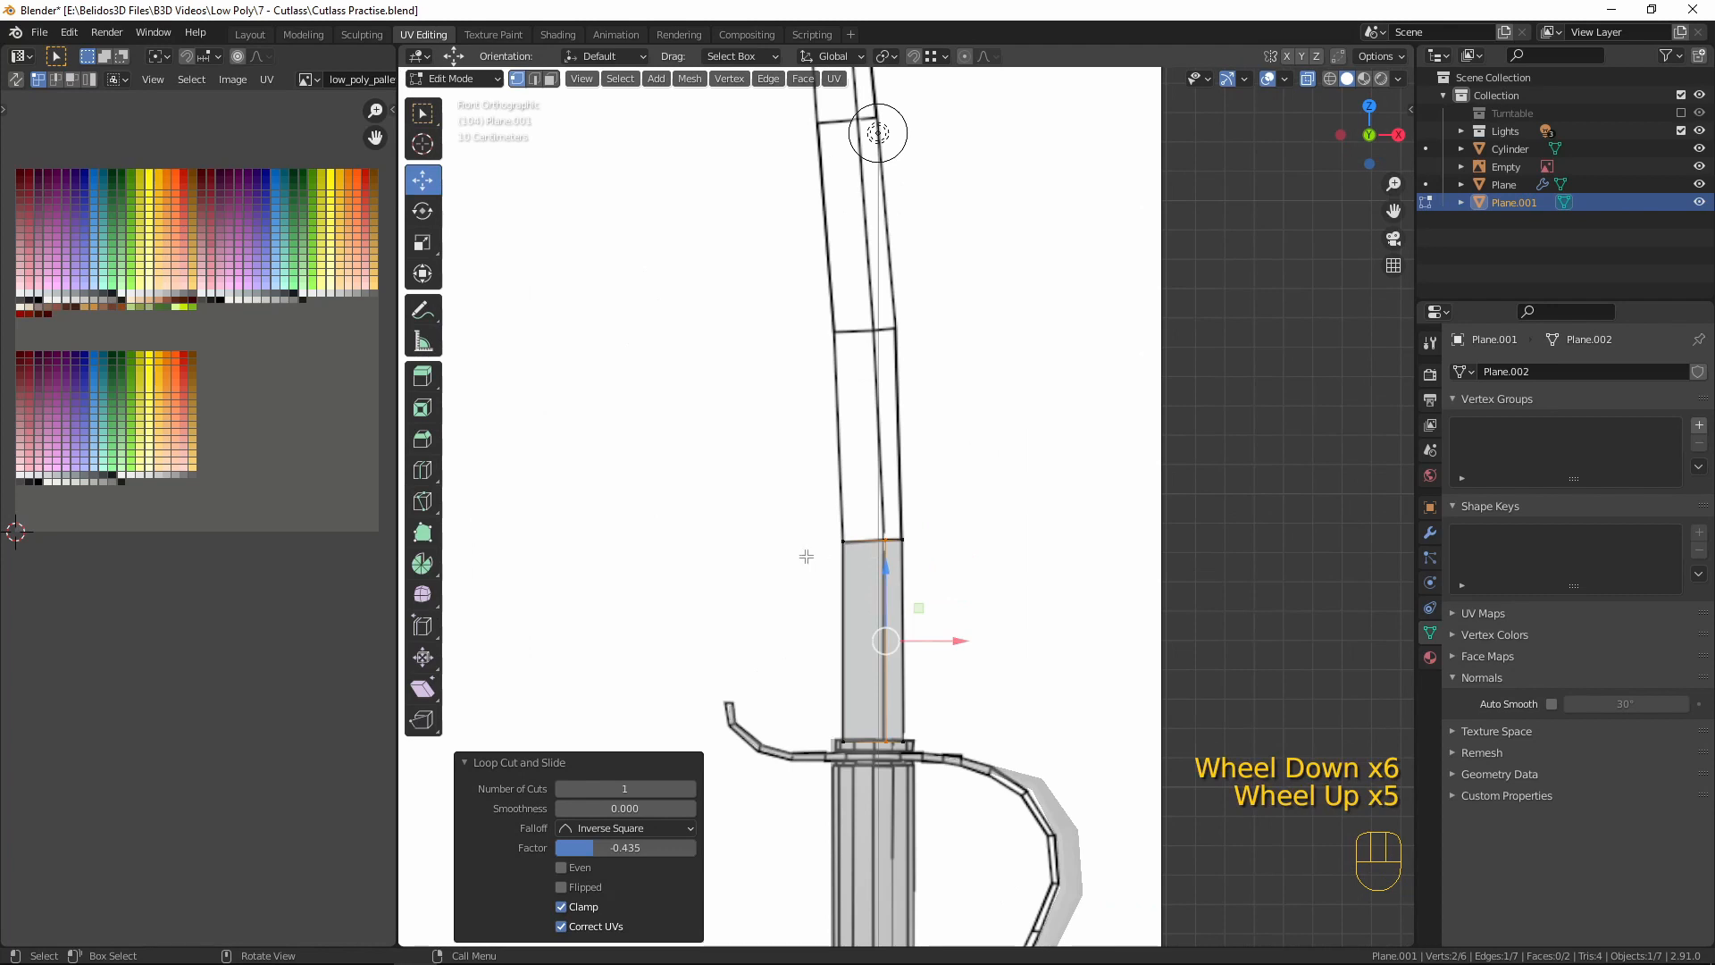
pyautogui.moveTo(785, 514); pyautogui.dragTo(799, 520)
pyautogui.moveTo(1003, 567); pyautogui.dragTo(1004, 566)
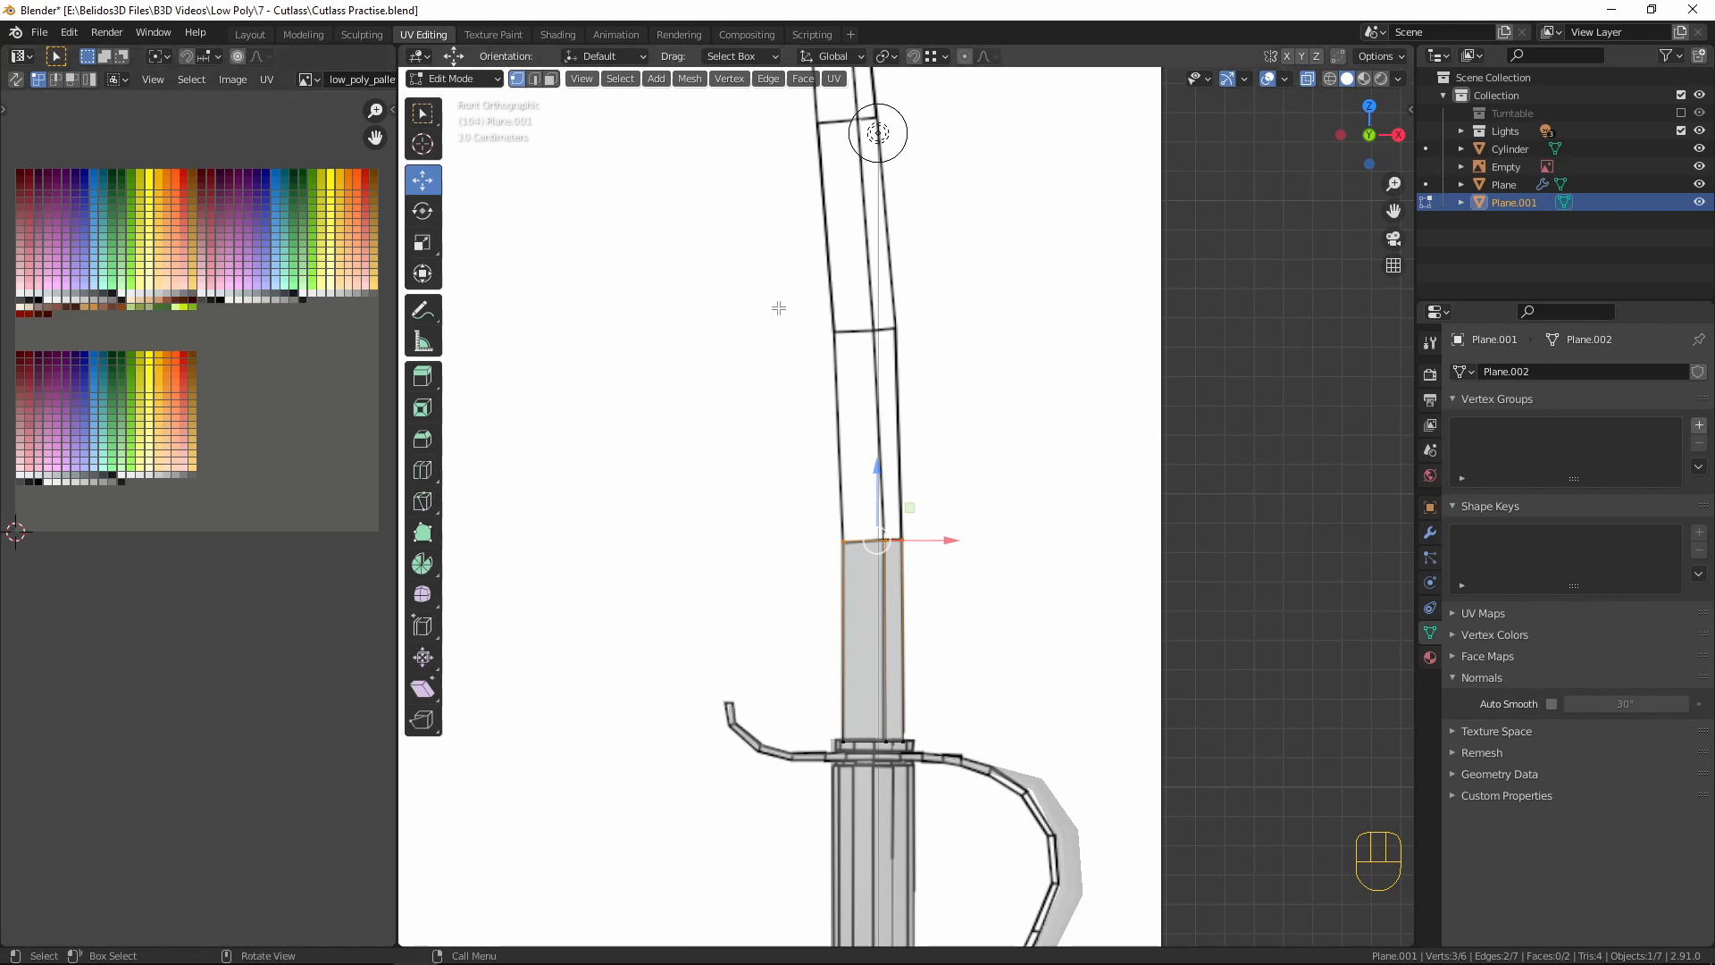
pyautogui.press('e')
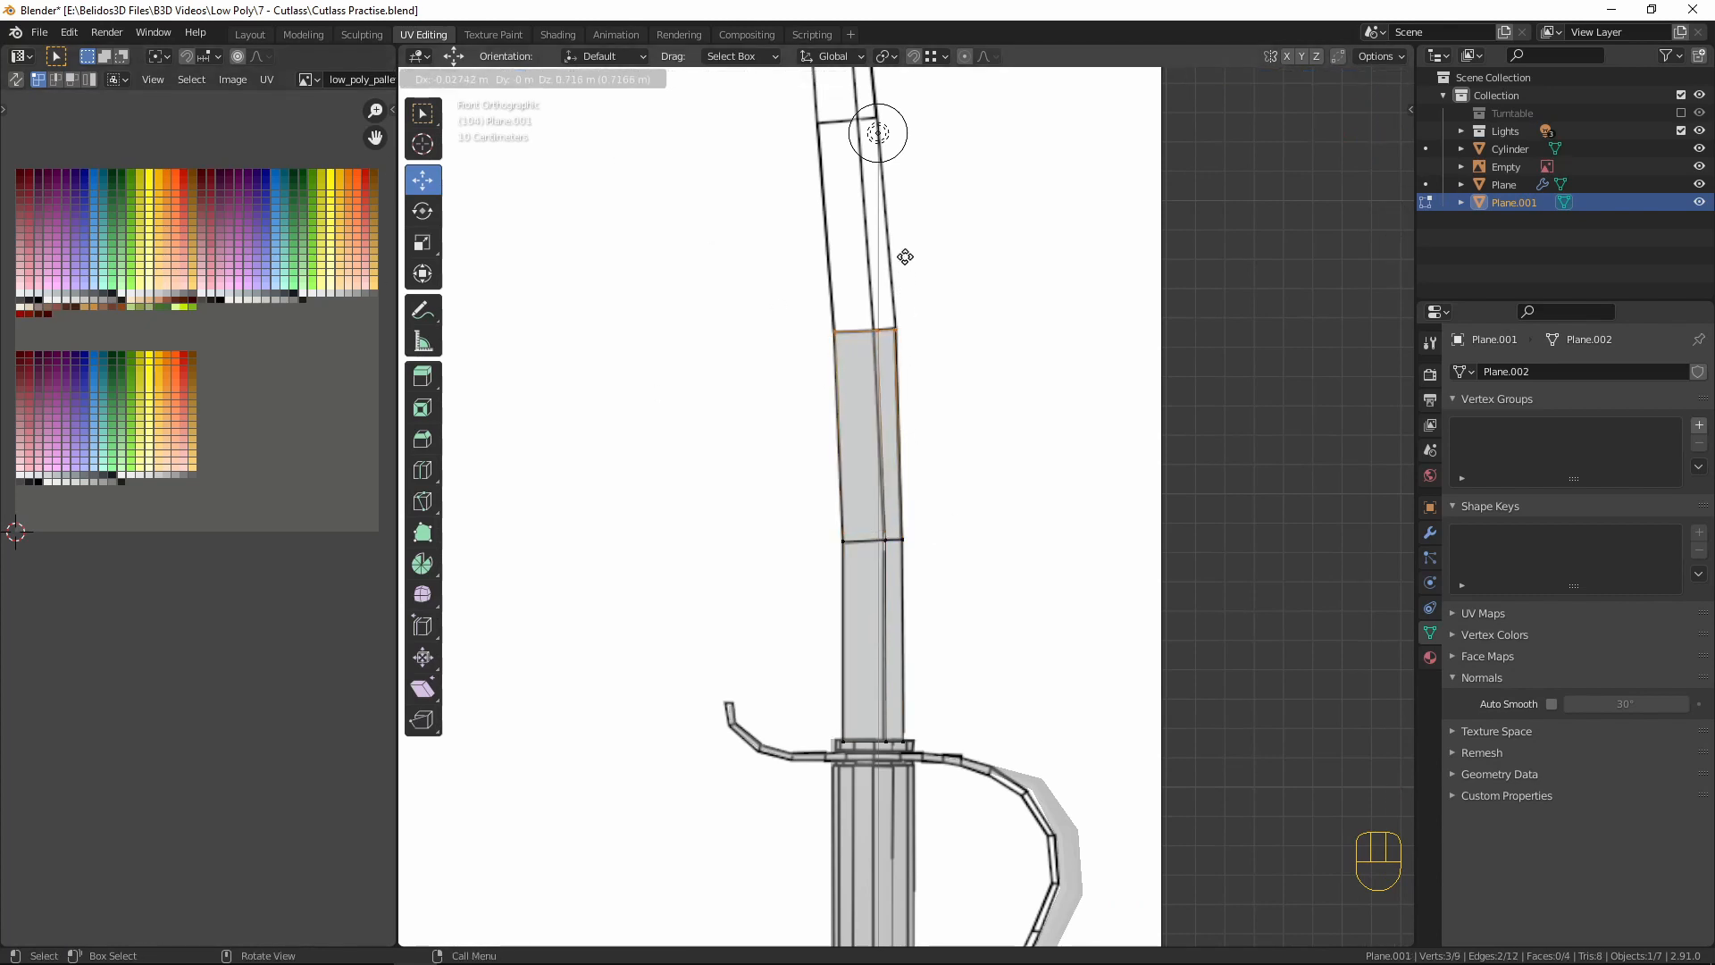
pyautogui.click(904, 256)
# - Shift the inner-line vertices on the blade's two upper rows slightly along negative X onto the reference, the lower one by about 0.0044 m
pyautogui.scroll(4, 1017, 346)
pyautogui.keyDown('shift'); pyautogui.moveTo(968, 356); pyautogui.dragTo(941, 670, button='middle'); pyautogui.keyUp('shift')
pyautogui.keyDown('shift'); pyautogui.moveTo(1001, 737); pyautogui.dragTo(1007, 667, button='middle'); pyautogui.keyUp('shift')
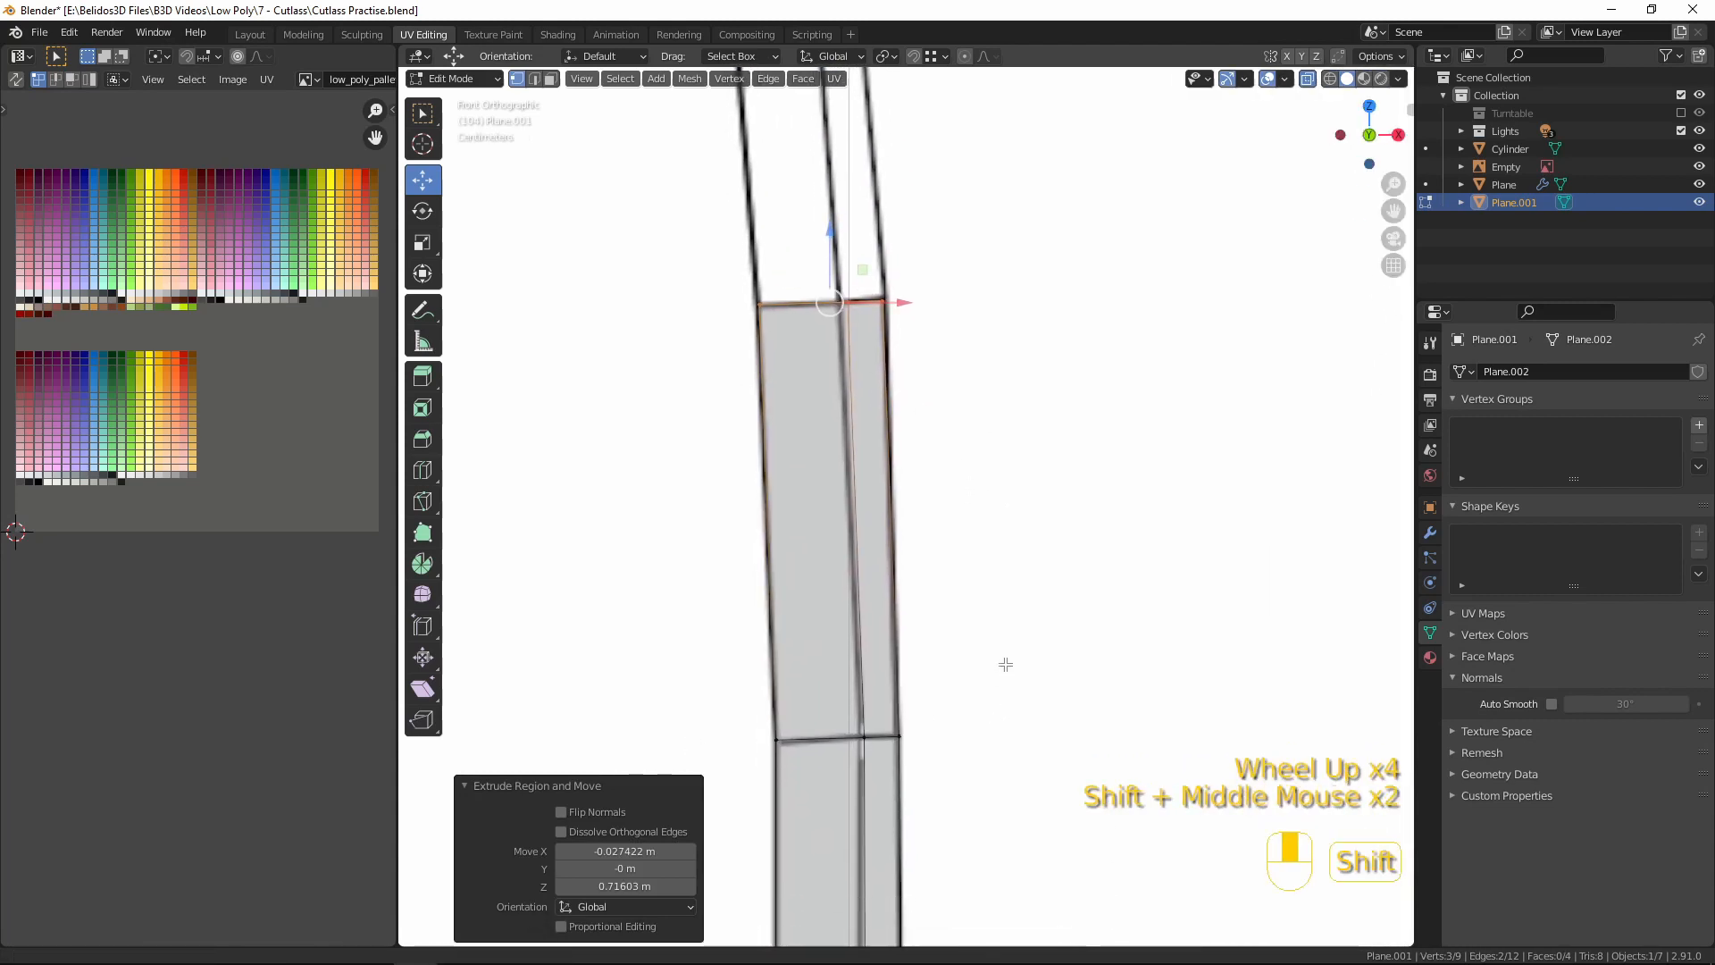
pyautogui.click(862, 737)
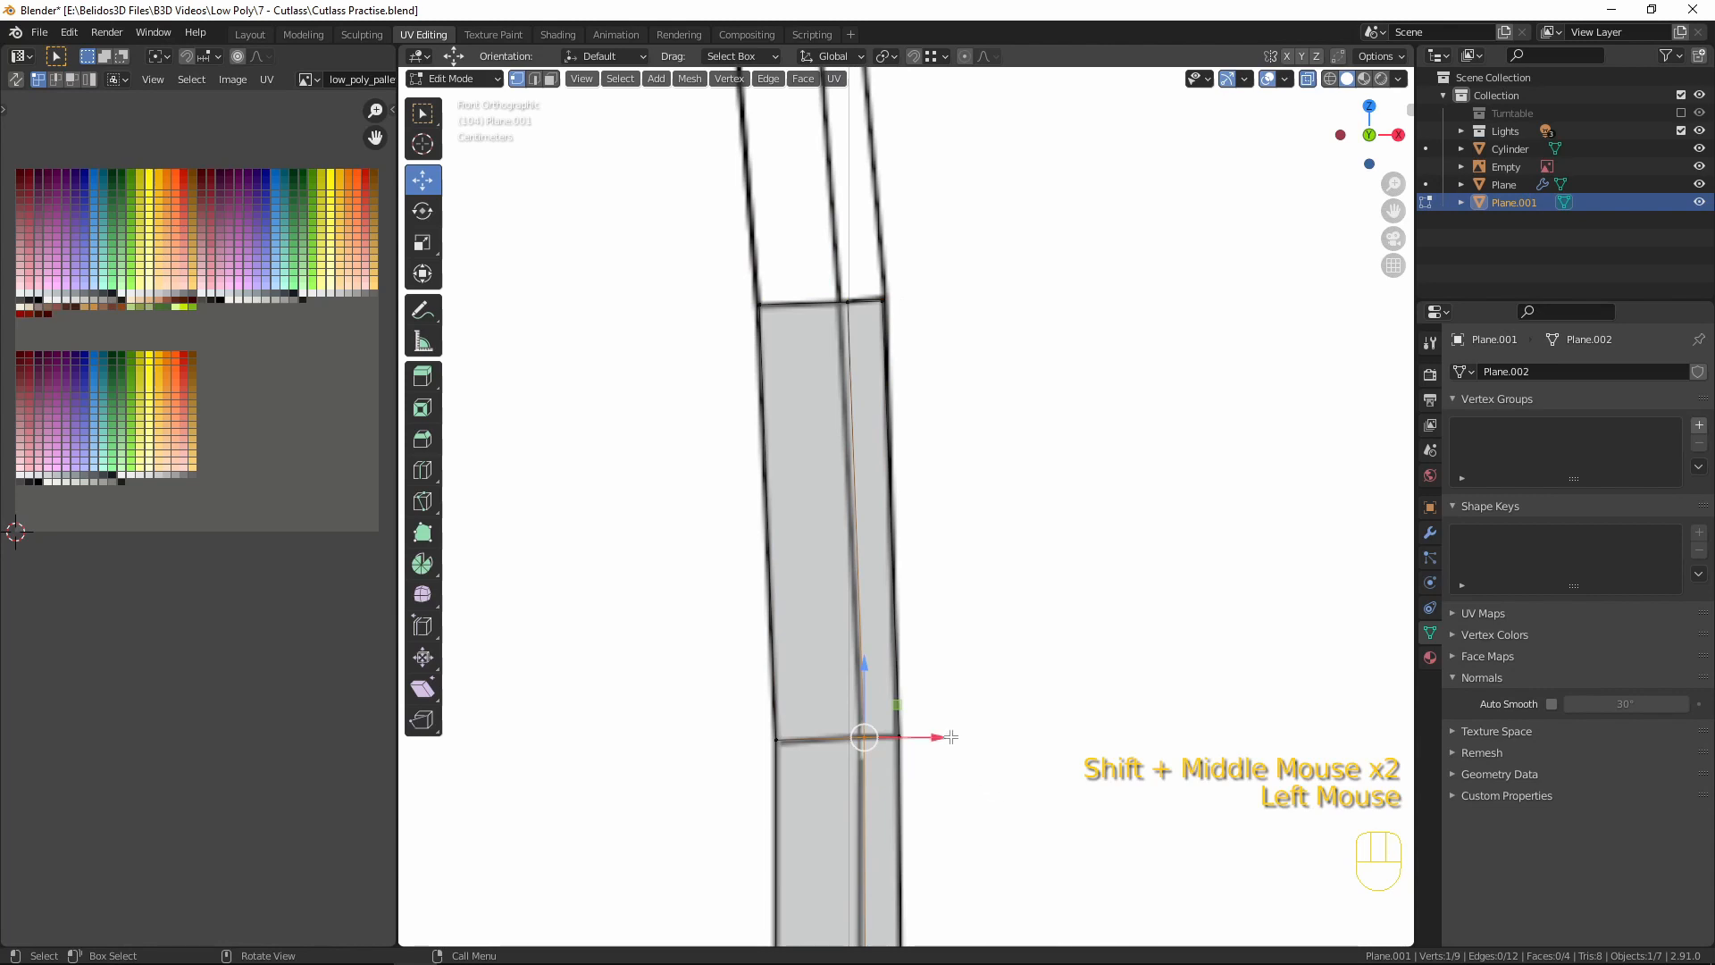
pyautogui.moveTo(951, 737); pyautogui.dragTo(934, 734)
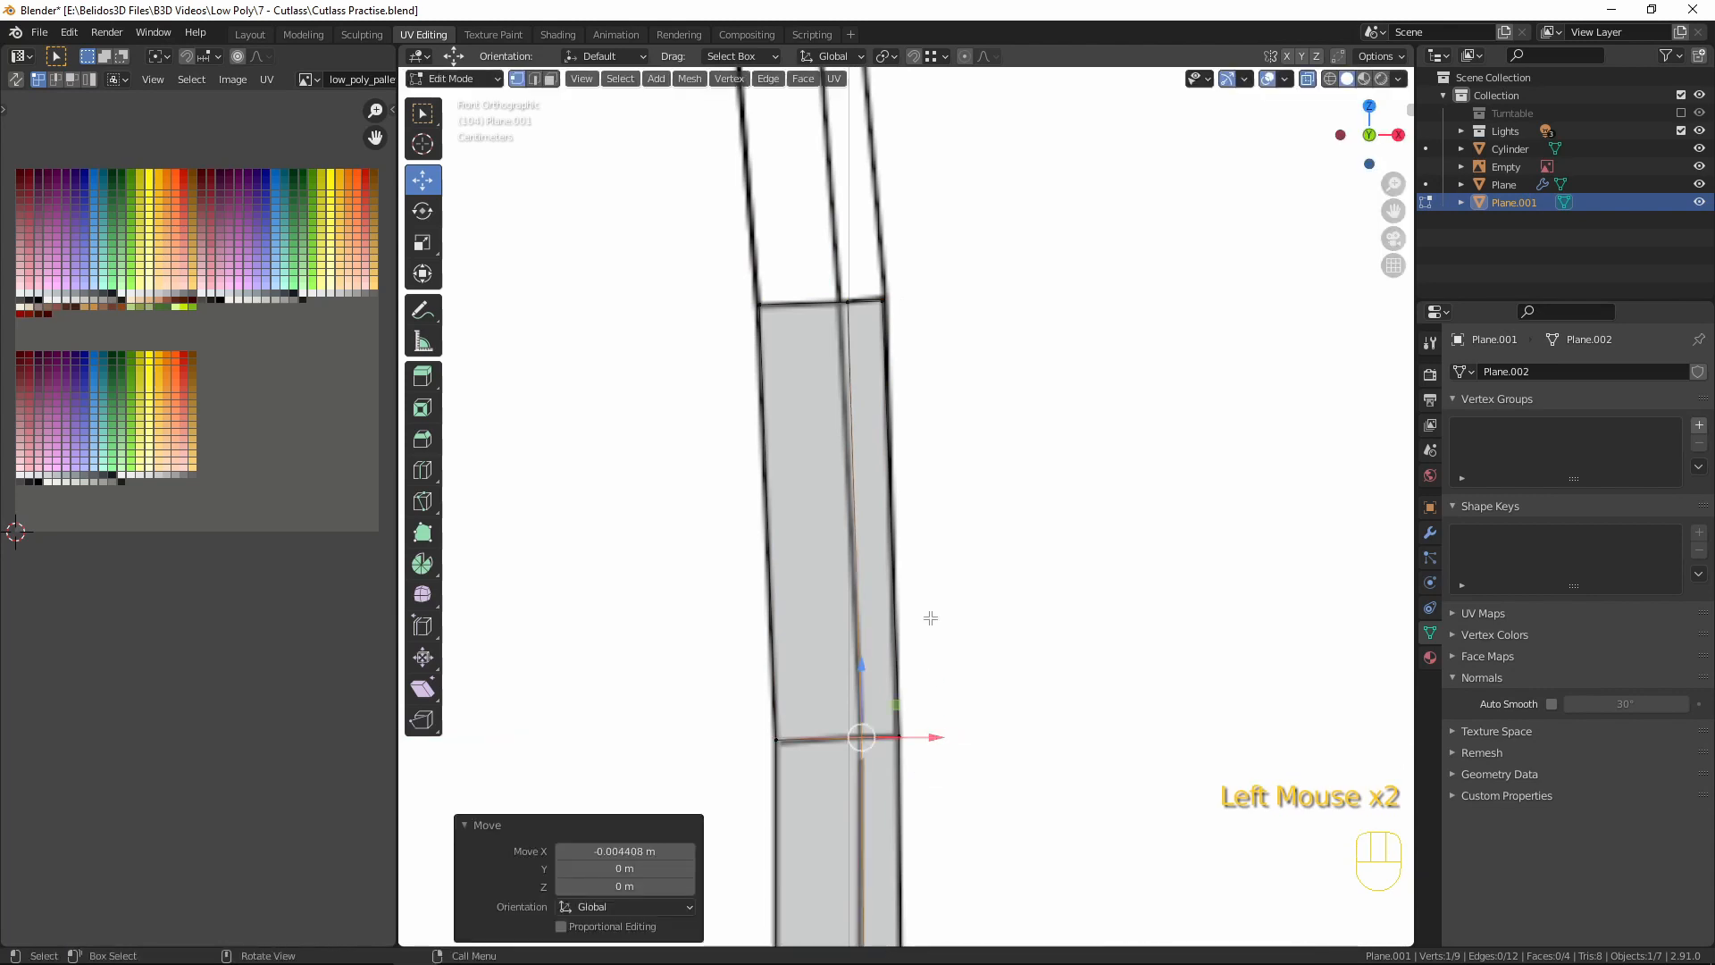
pyautogui.click(848, 294)
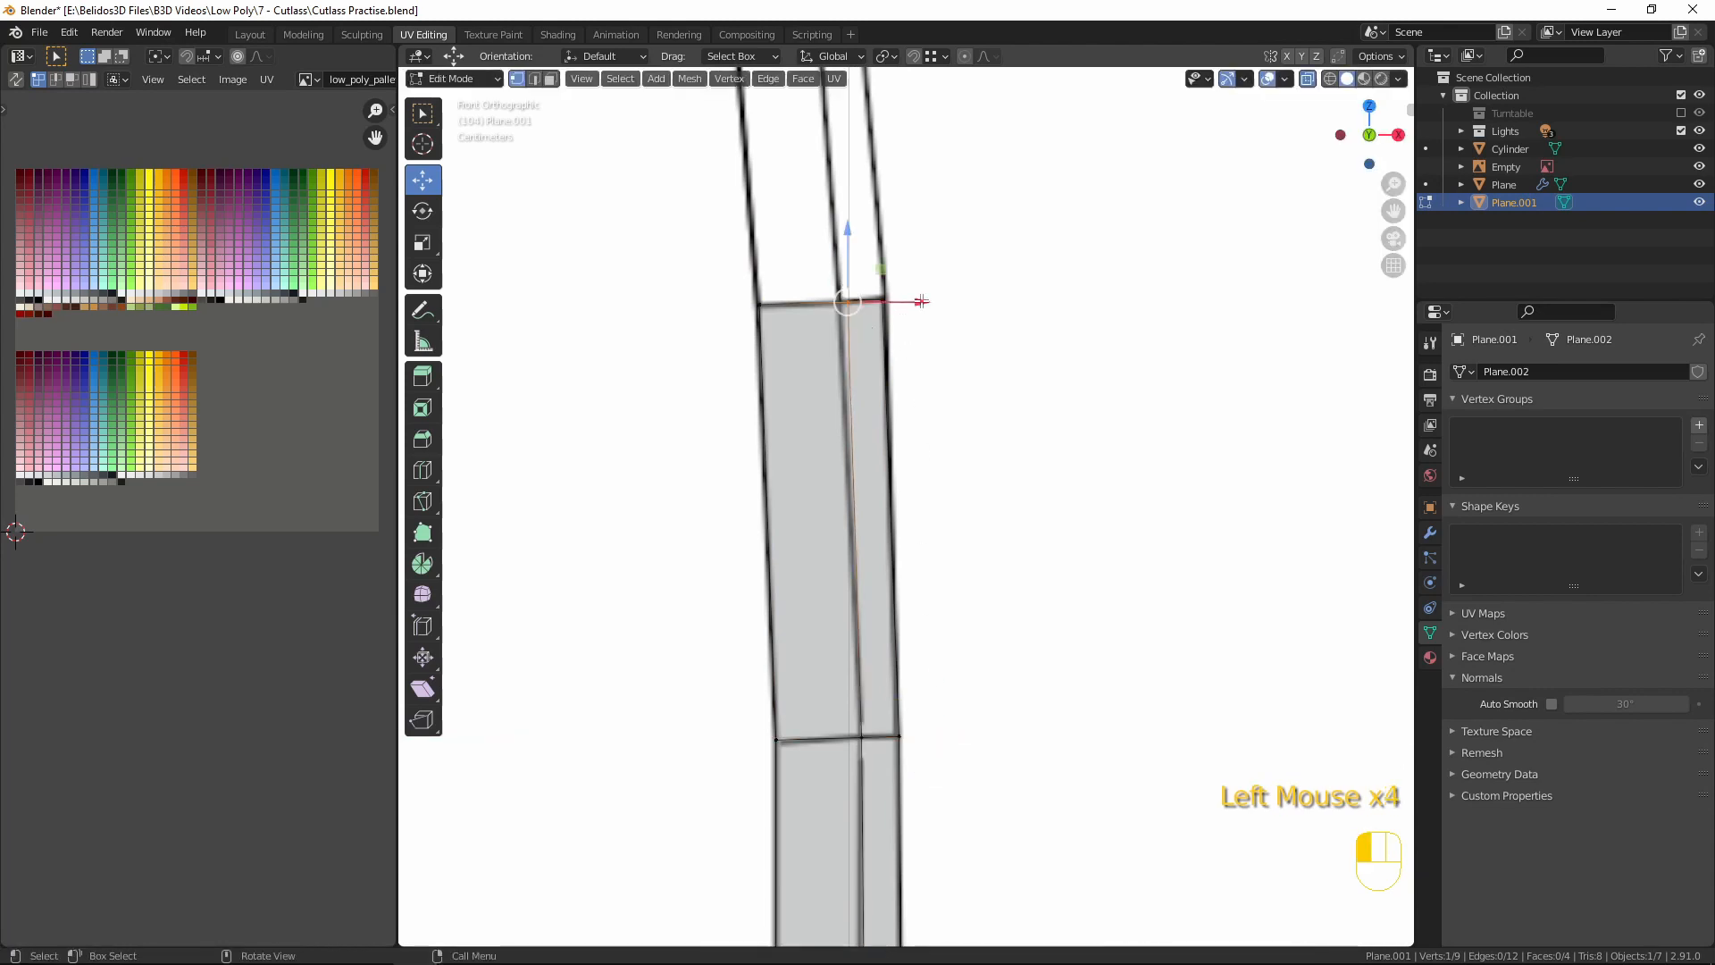
pyautogui.moveTo(921, 301); pyautogui.dragTo(907, 302)
# - Move the blade's top right vertex about 0.0044 m in X and 0.0059 m in Z onto the reference corner
pyautogui.click(923, 339)
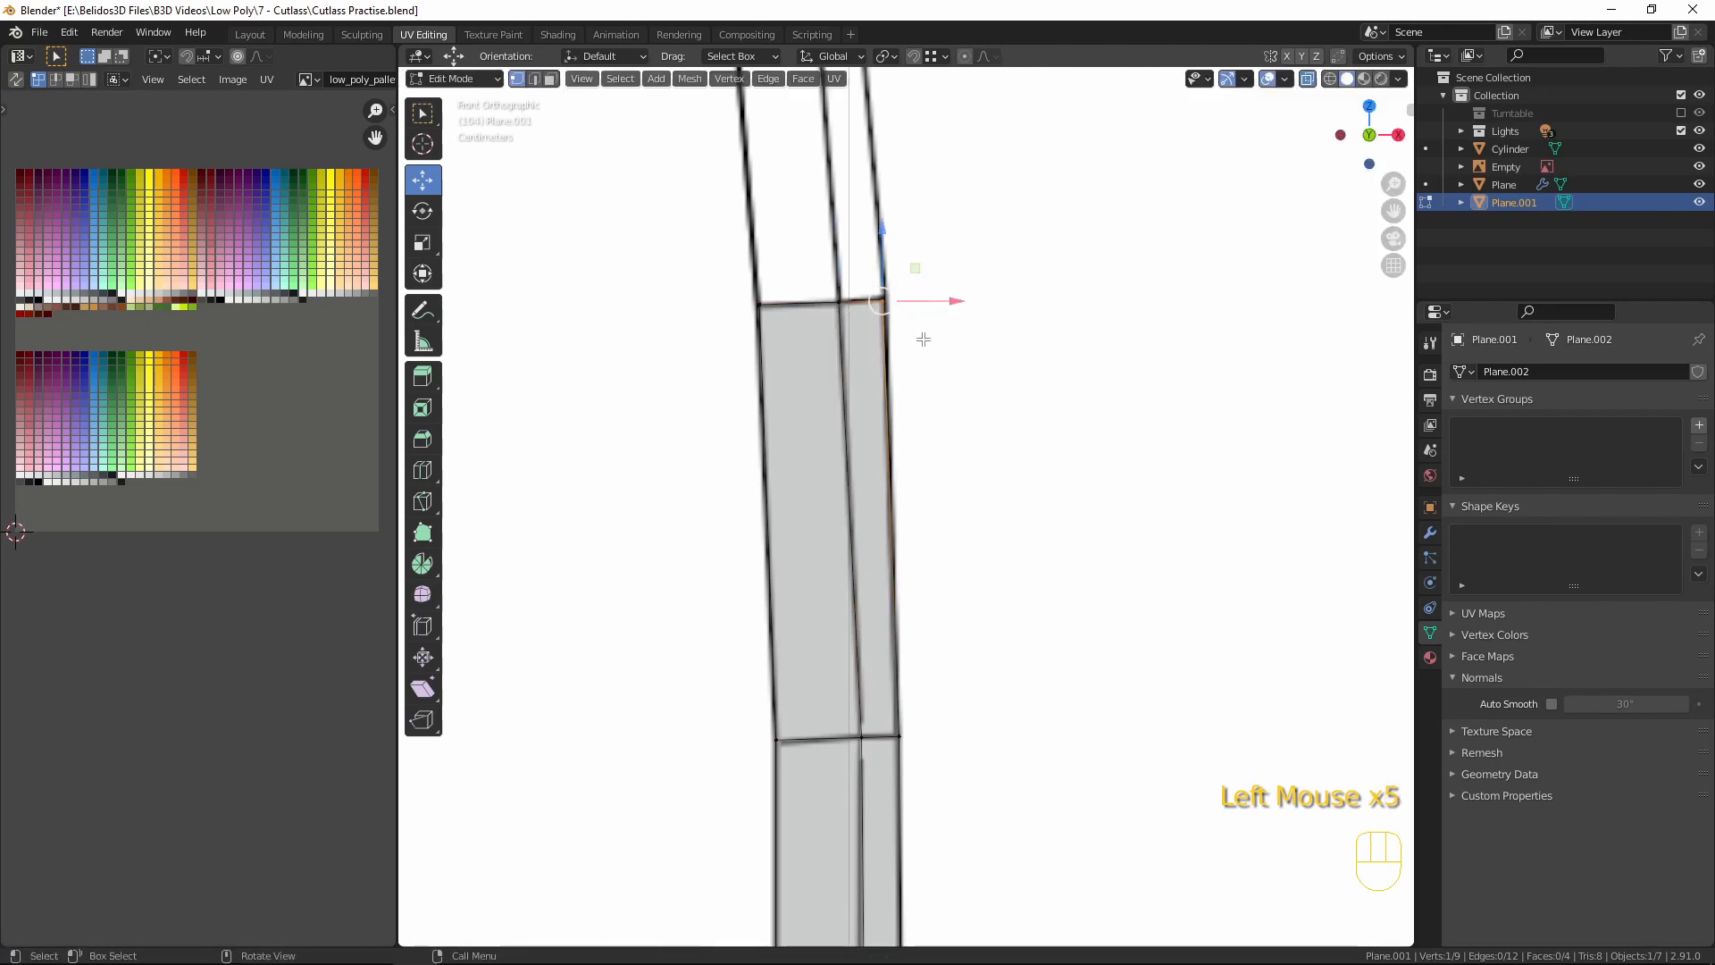
pyautogui.press('g')
pyautogui.click(963, 387)
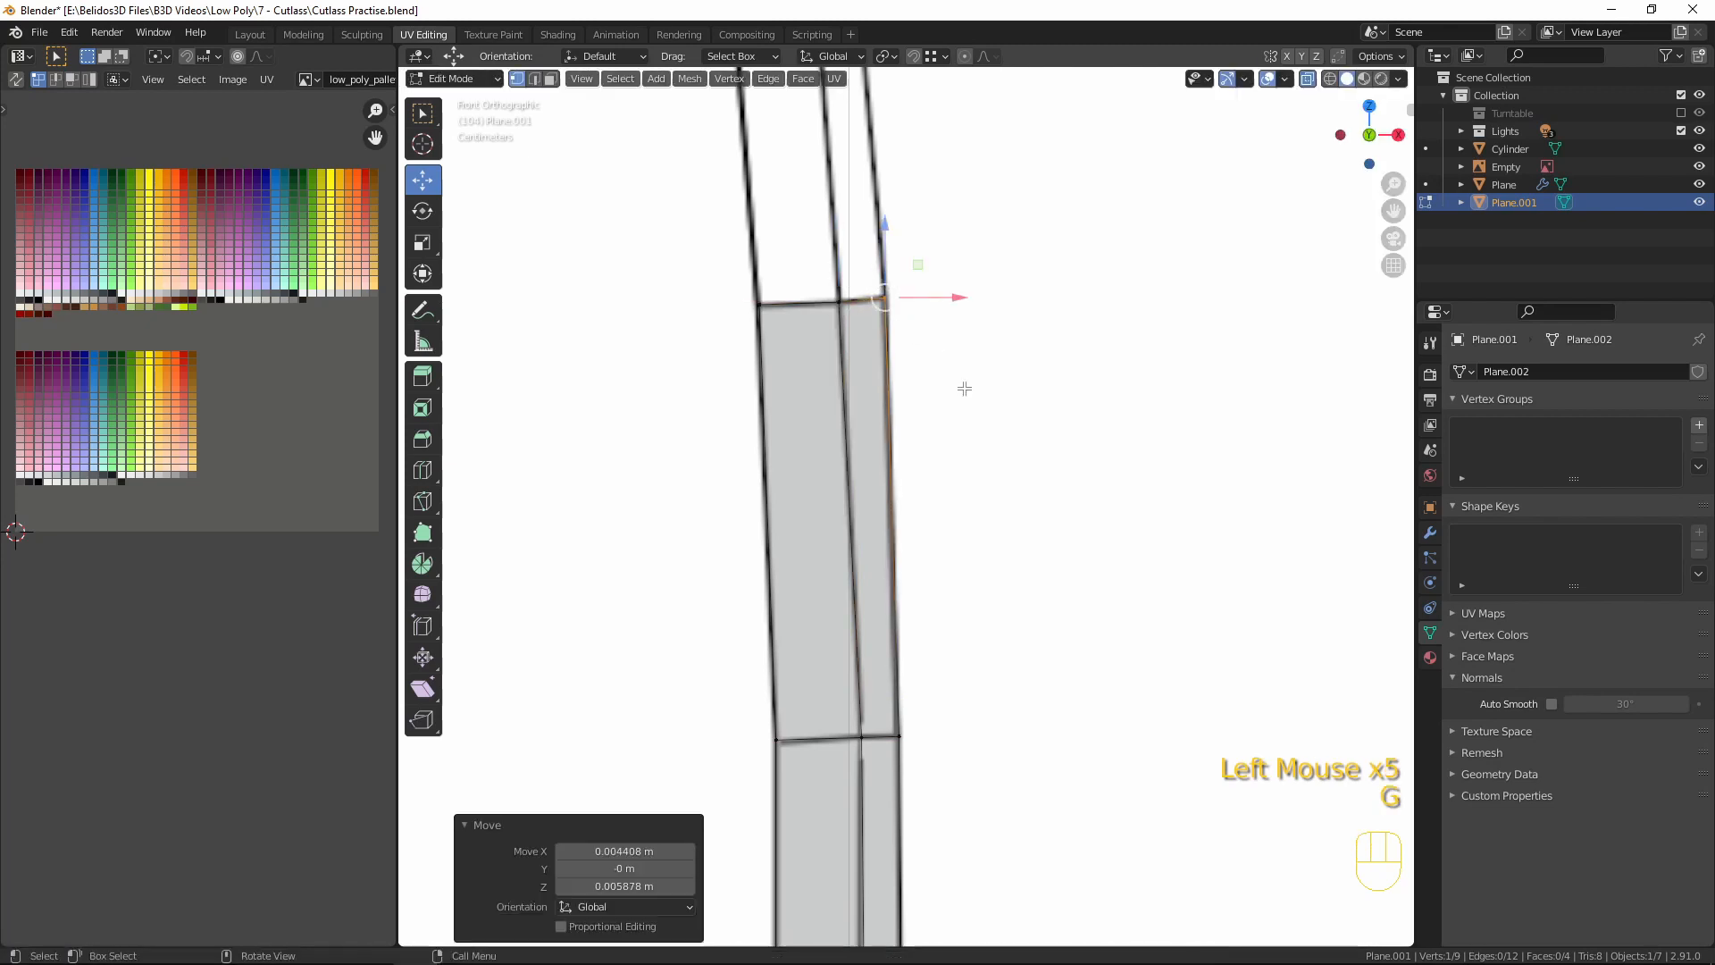
# - Select the blade's top row of three vertices and extrude it up to the following cross line of the reference
pyautogui.keyDown('shift'); pyautogui.moveTo(1015, 367); pyautogui.dragTo(1036, 603, button='middle'); pyautogui.keyUp('shift')
pyautogui.moveTo(744, 477); pyautogui.dragTo(793, 535)
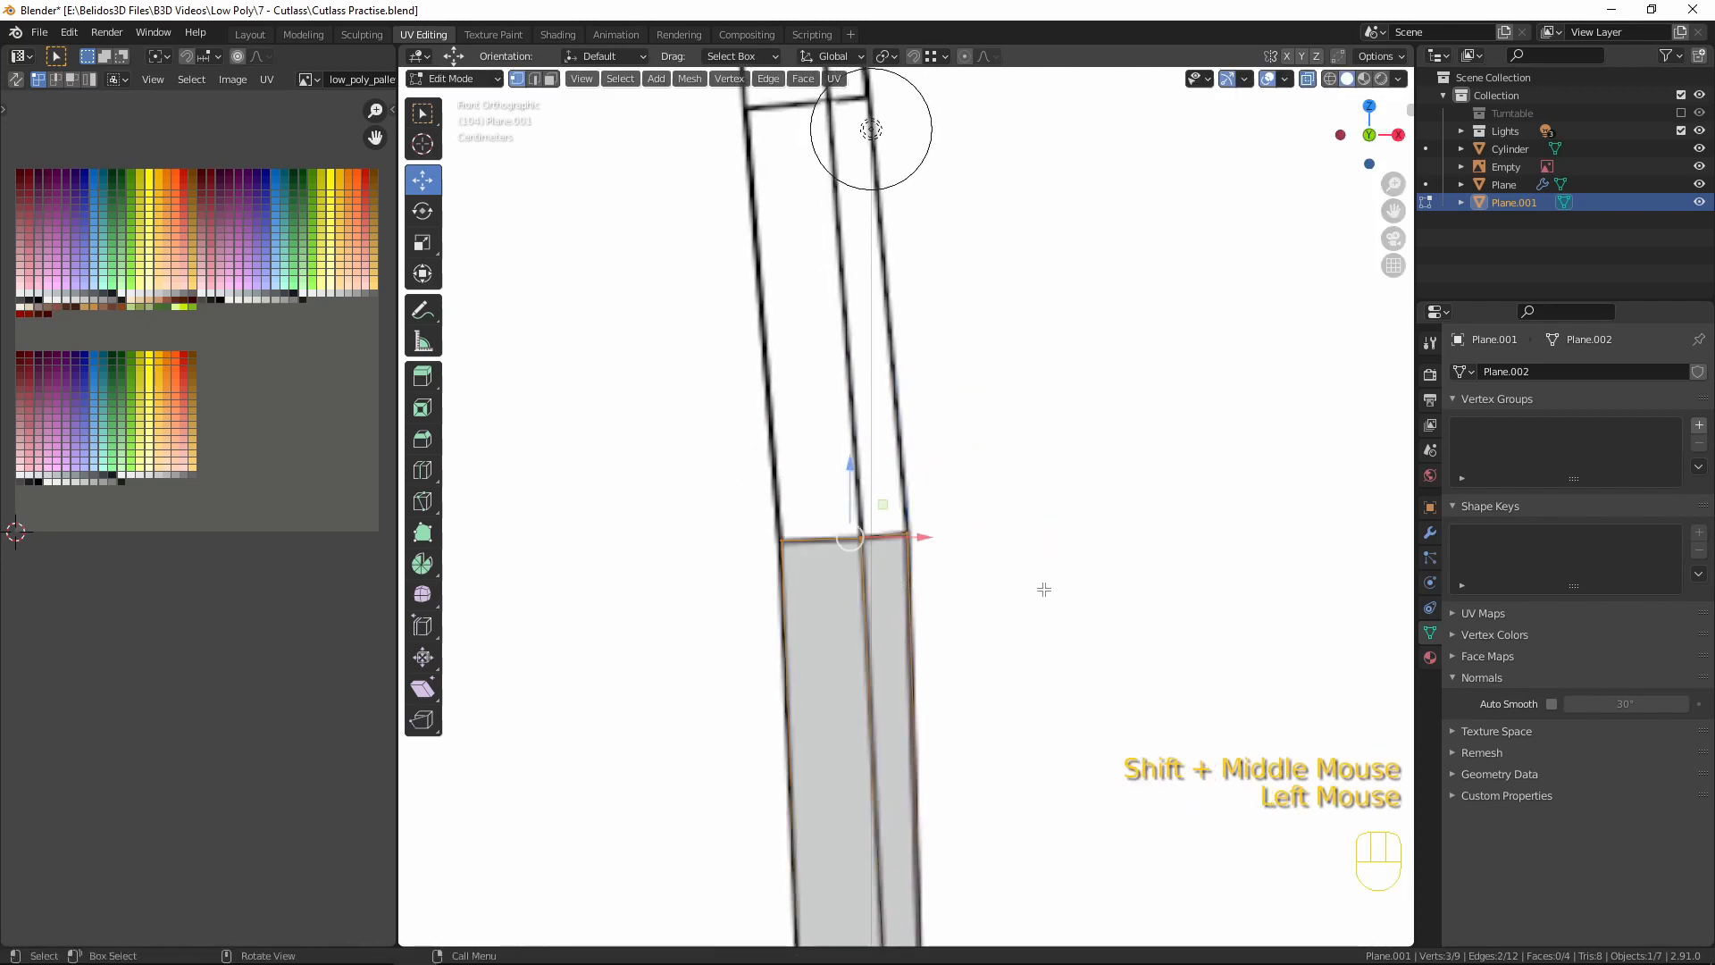
pyautogui.keyDown('shift'); pyautogui.moveTo(1041, 589); pyautogui.dragTo(1045, 617, button='middle'); pyautogui.keyUp('shift')
pyautogui.press('e')
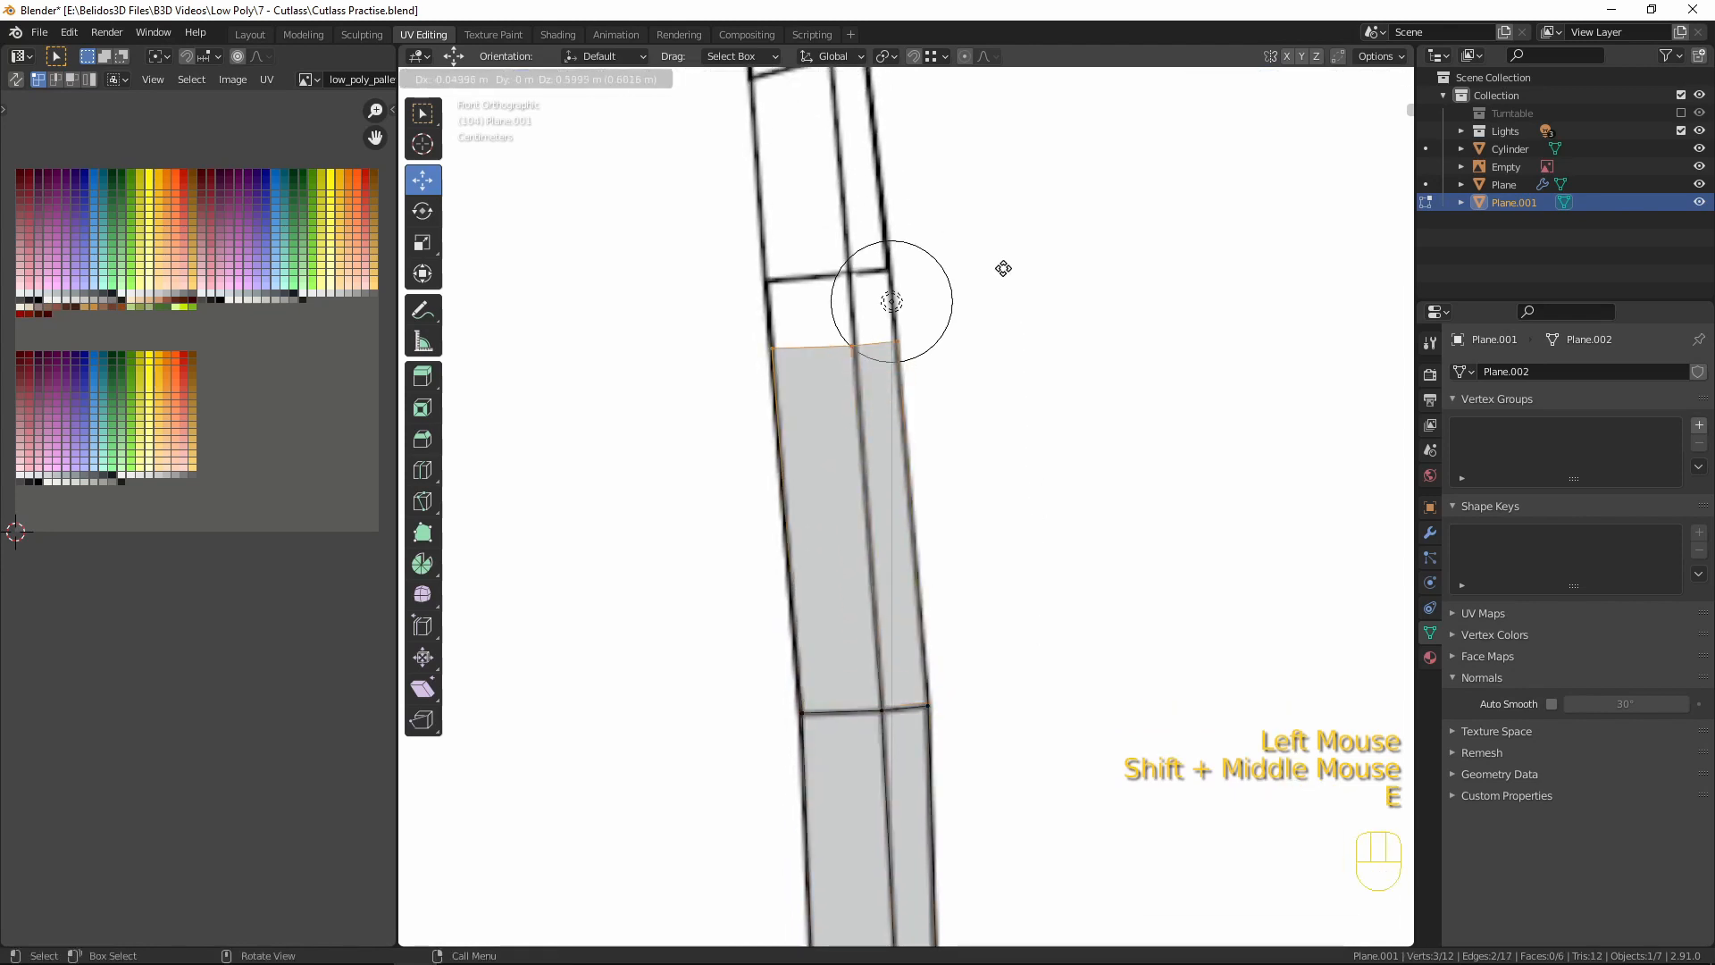
pyautogui.click(997, 204)
# - Move the new top row's inner vertex about 0.0044 m in X and 0.0118 m in Z, and its right vertex onto the reference corner
pyautogui.click(984, 317)
pyautogui.click(846, 276)
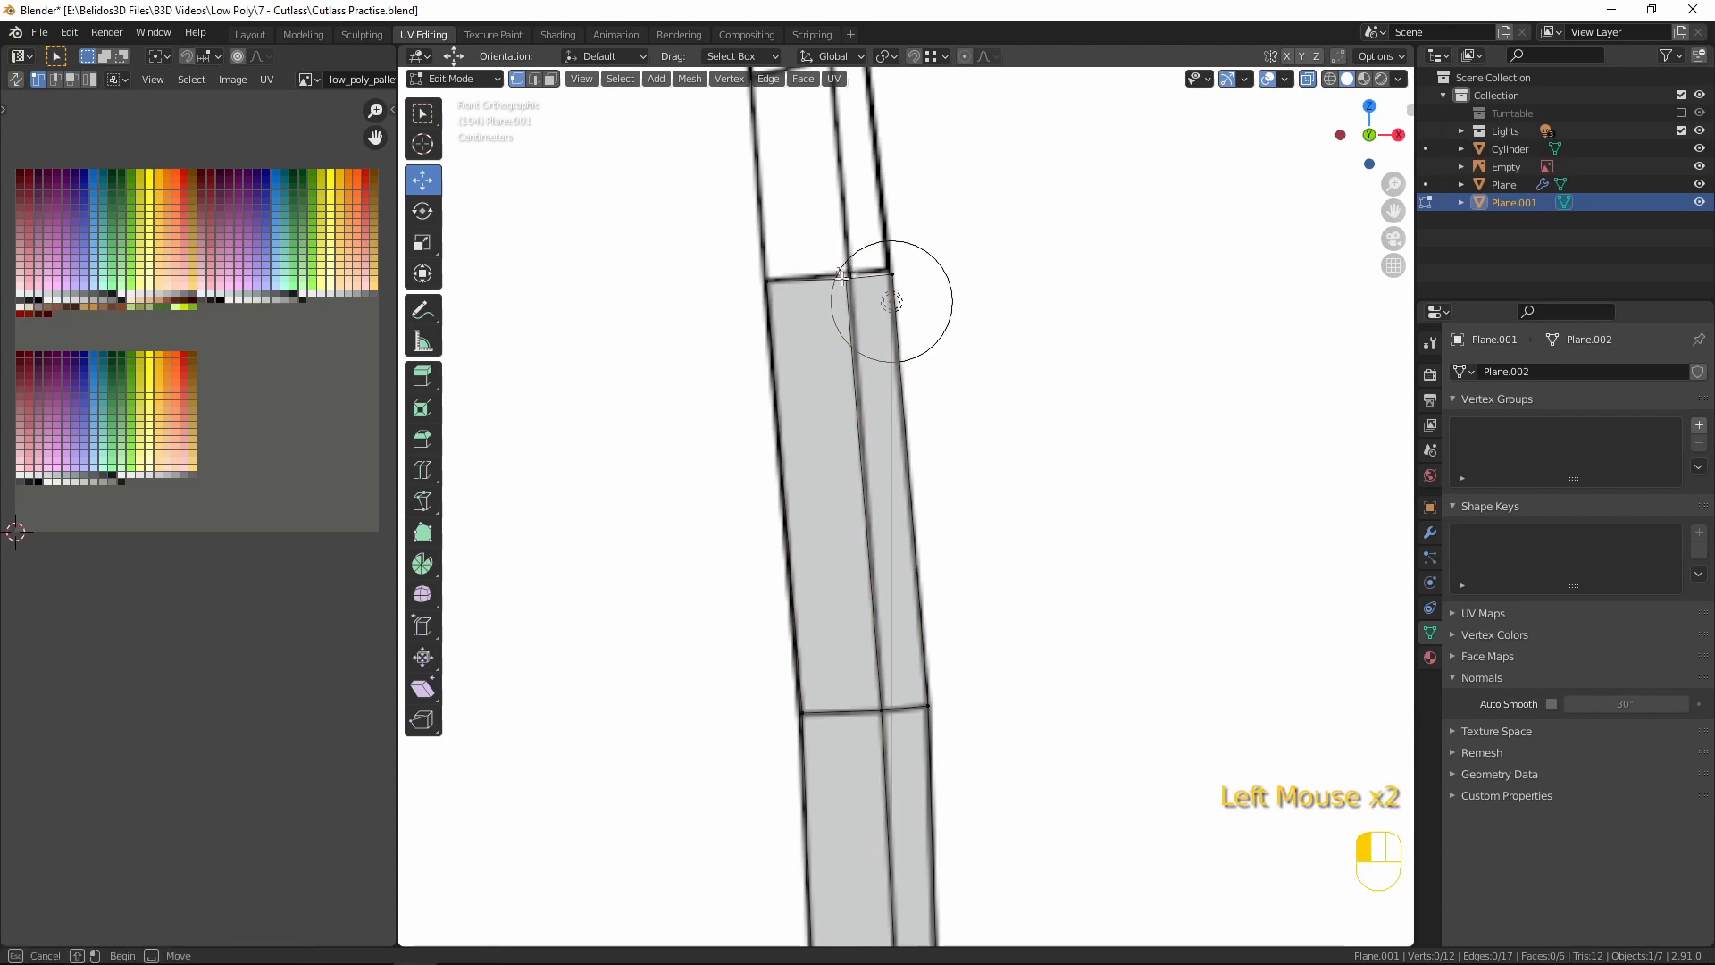
pyautogui.press('g')
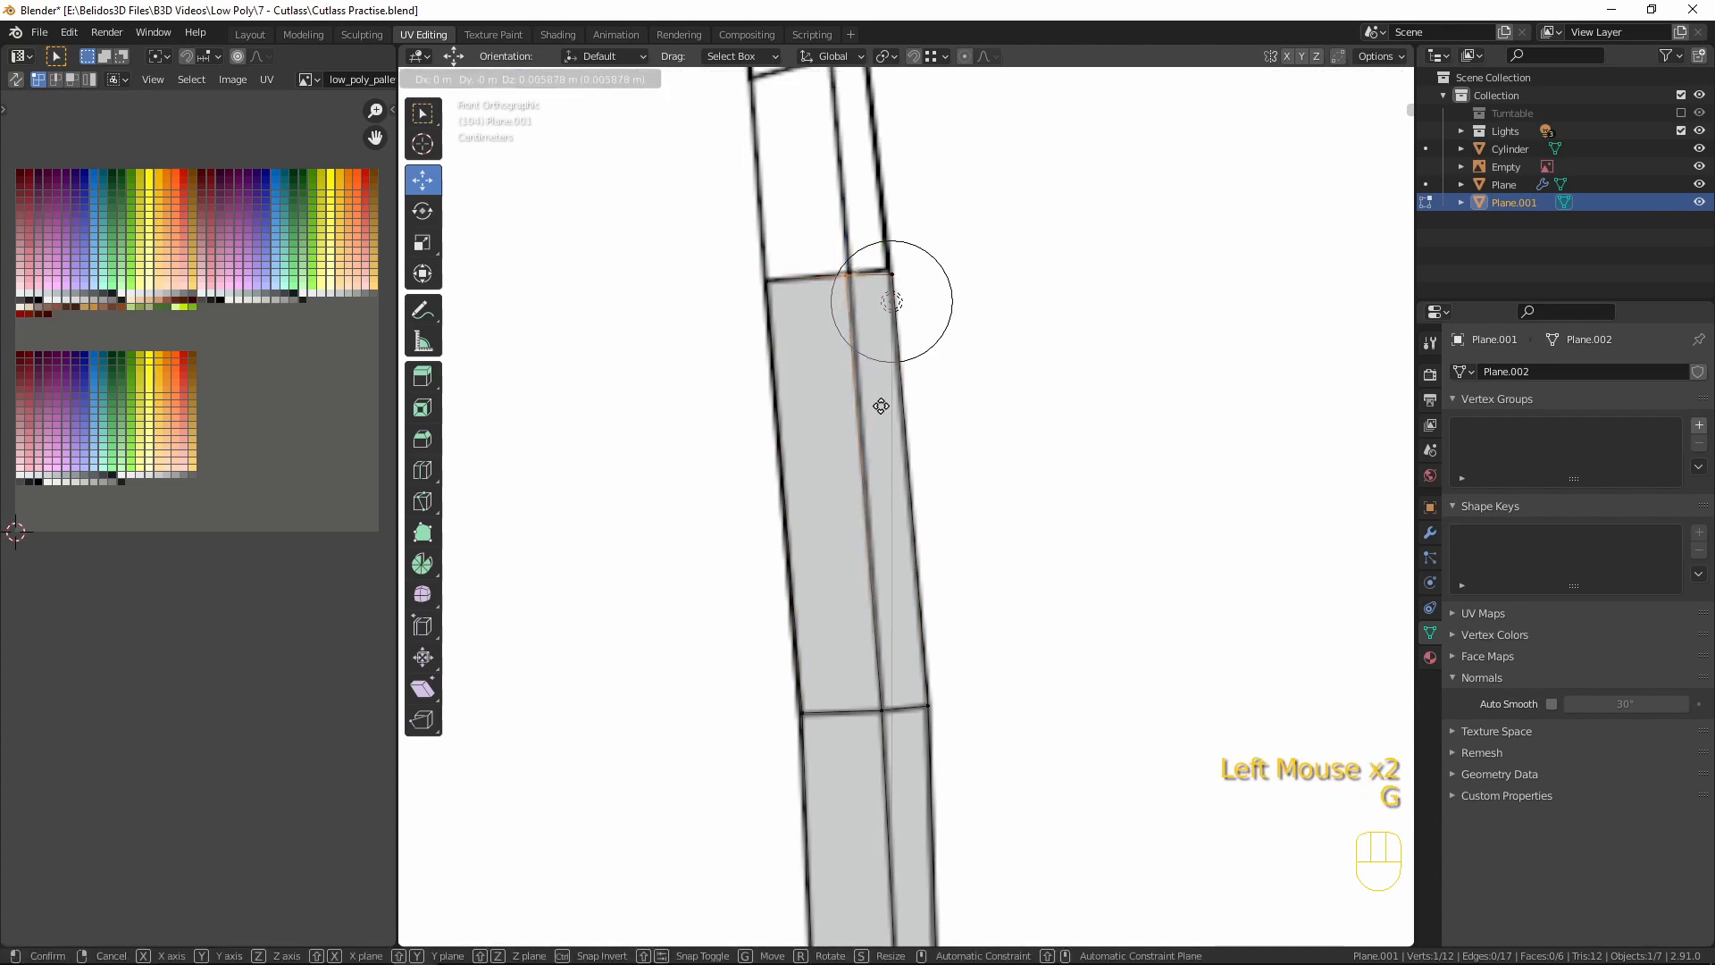
pyautogui.click(884, 403)
pyautogui.click(1048, 253)
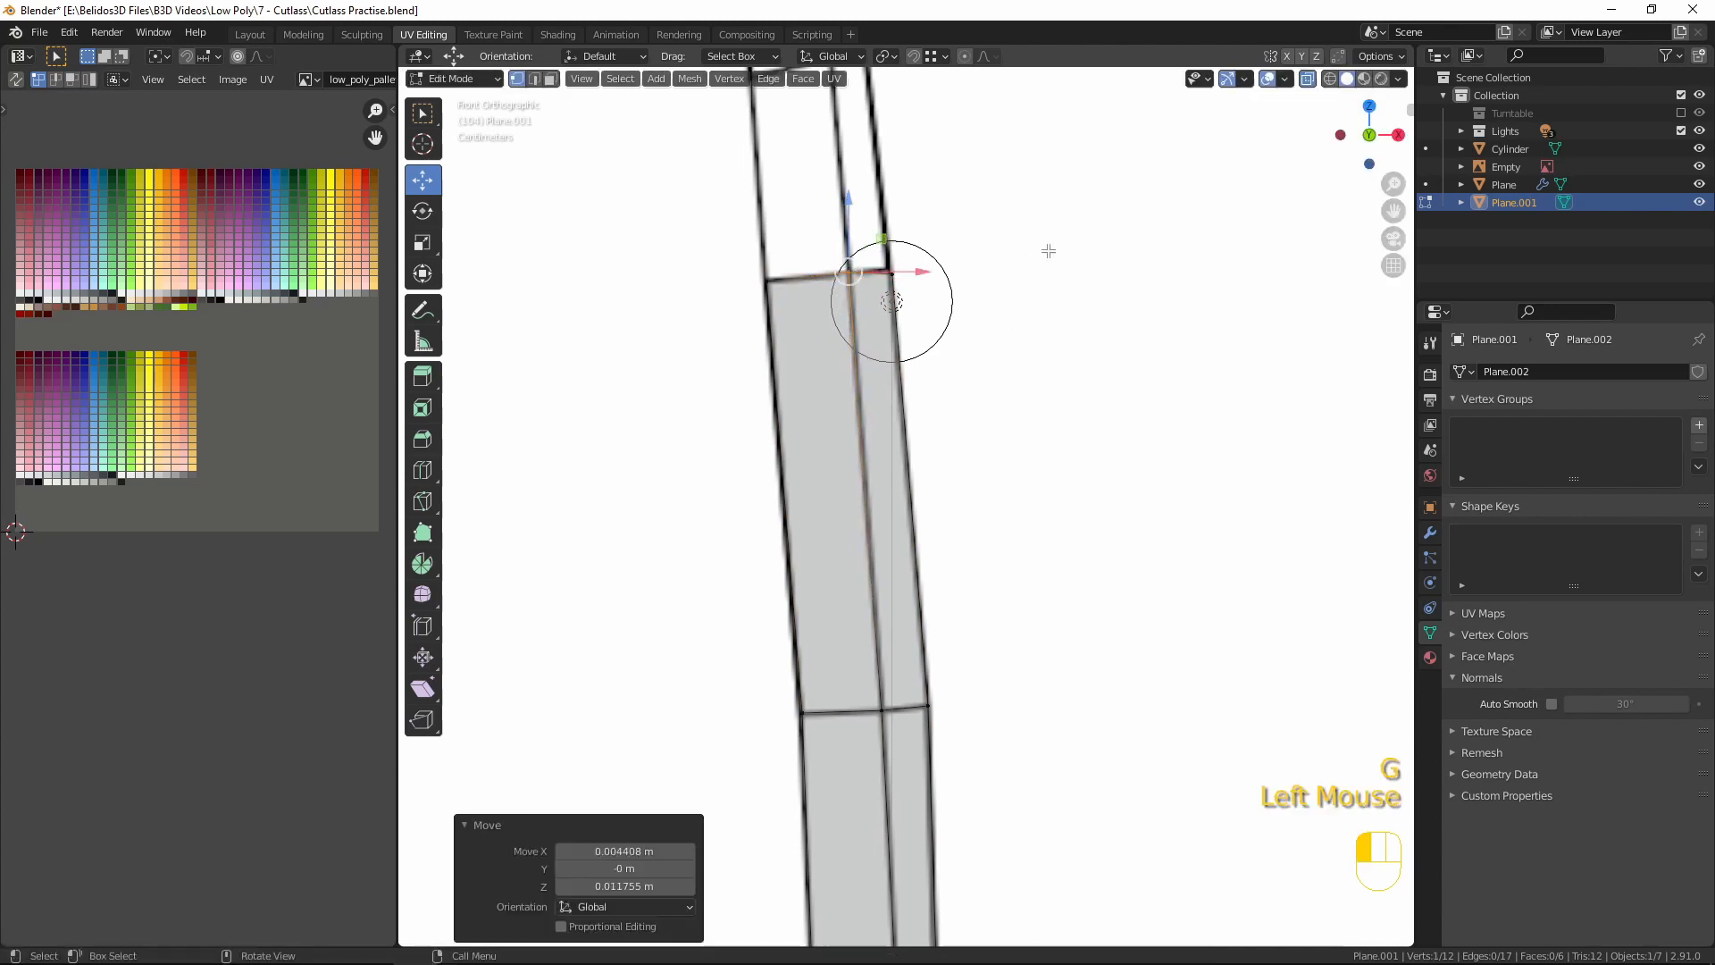
pyautogui.click(891, 274)
pyautogui.press('g')
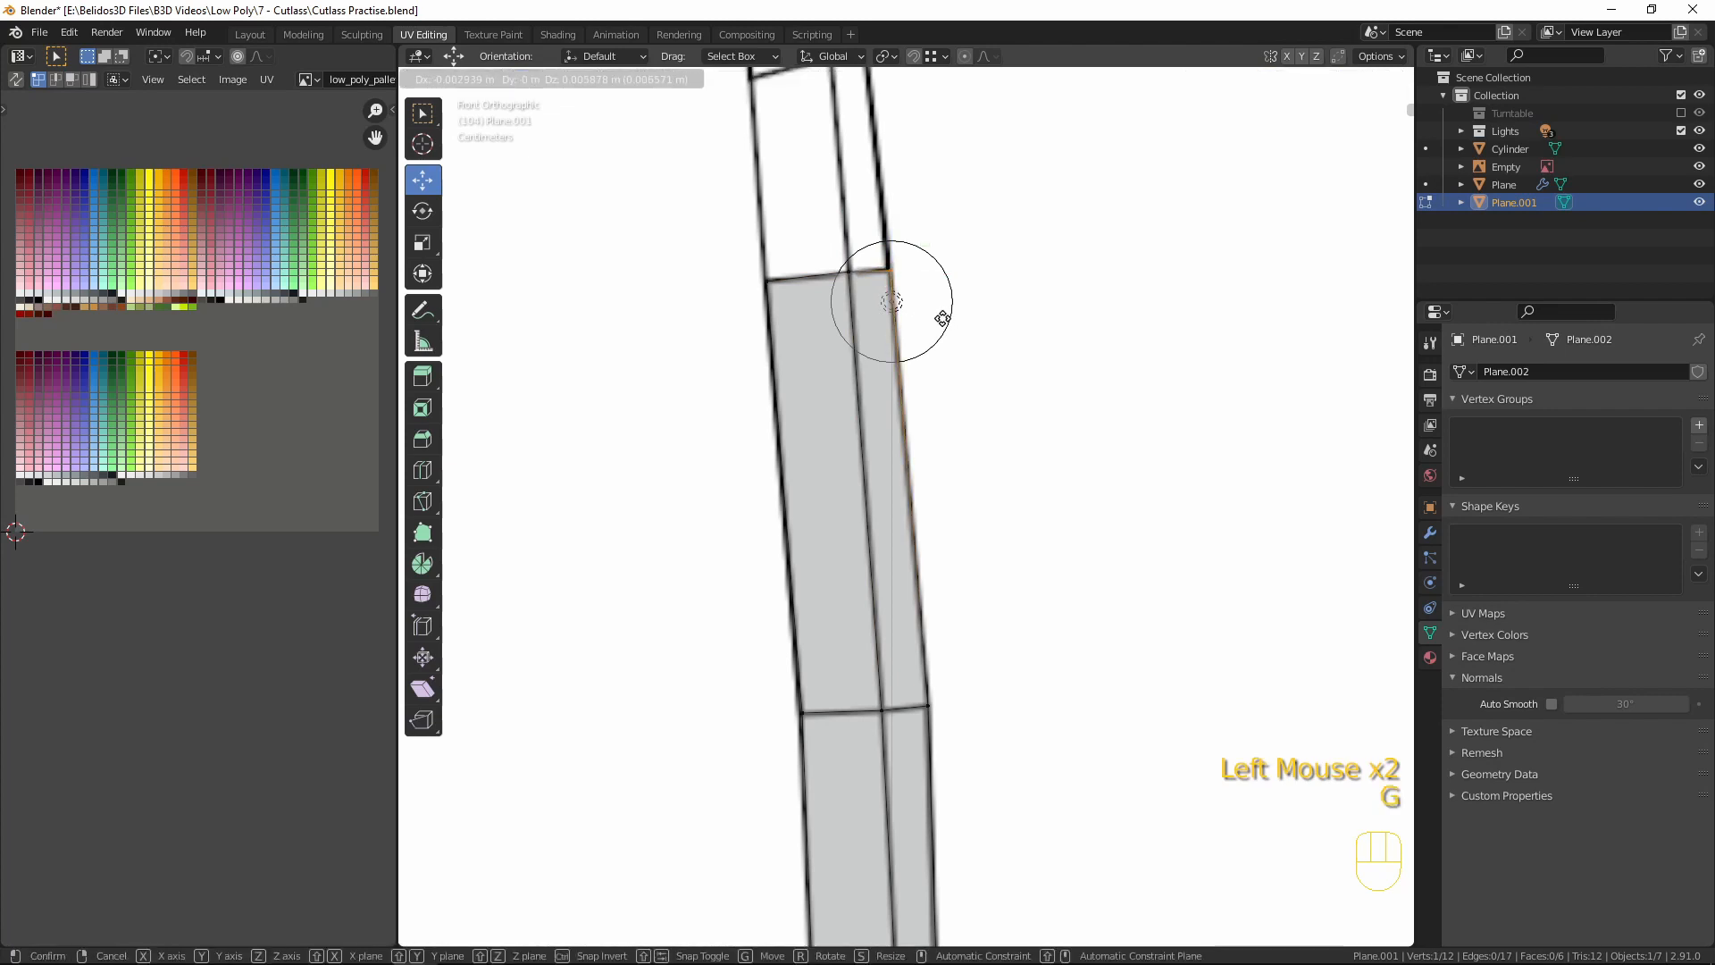
pyautogui.click(943, 319)
# - Extrude the blade's top row of three vertices about -0.025 m in X and 0.338 m in Z to the following cross line
pyautogui.moveTo(697, 249); pyautogui.dragTo(1006, 321)
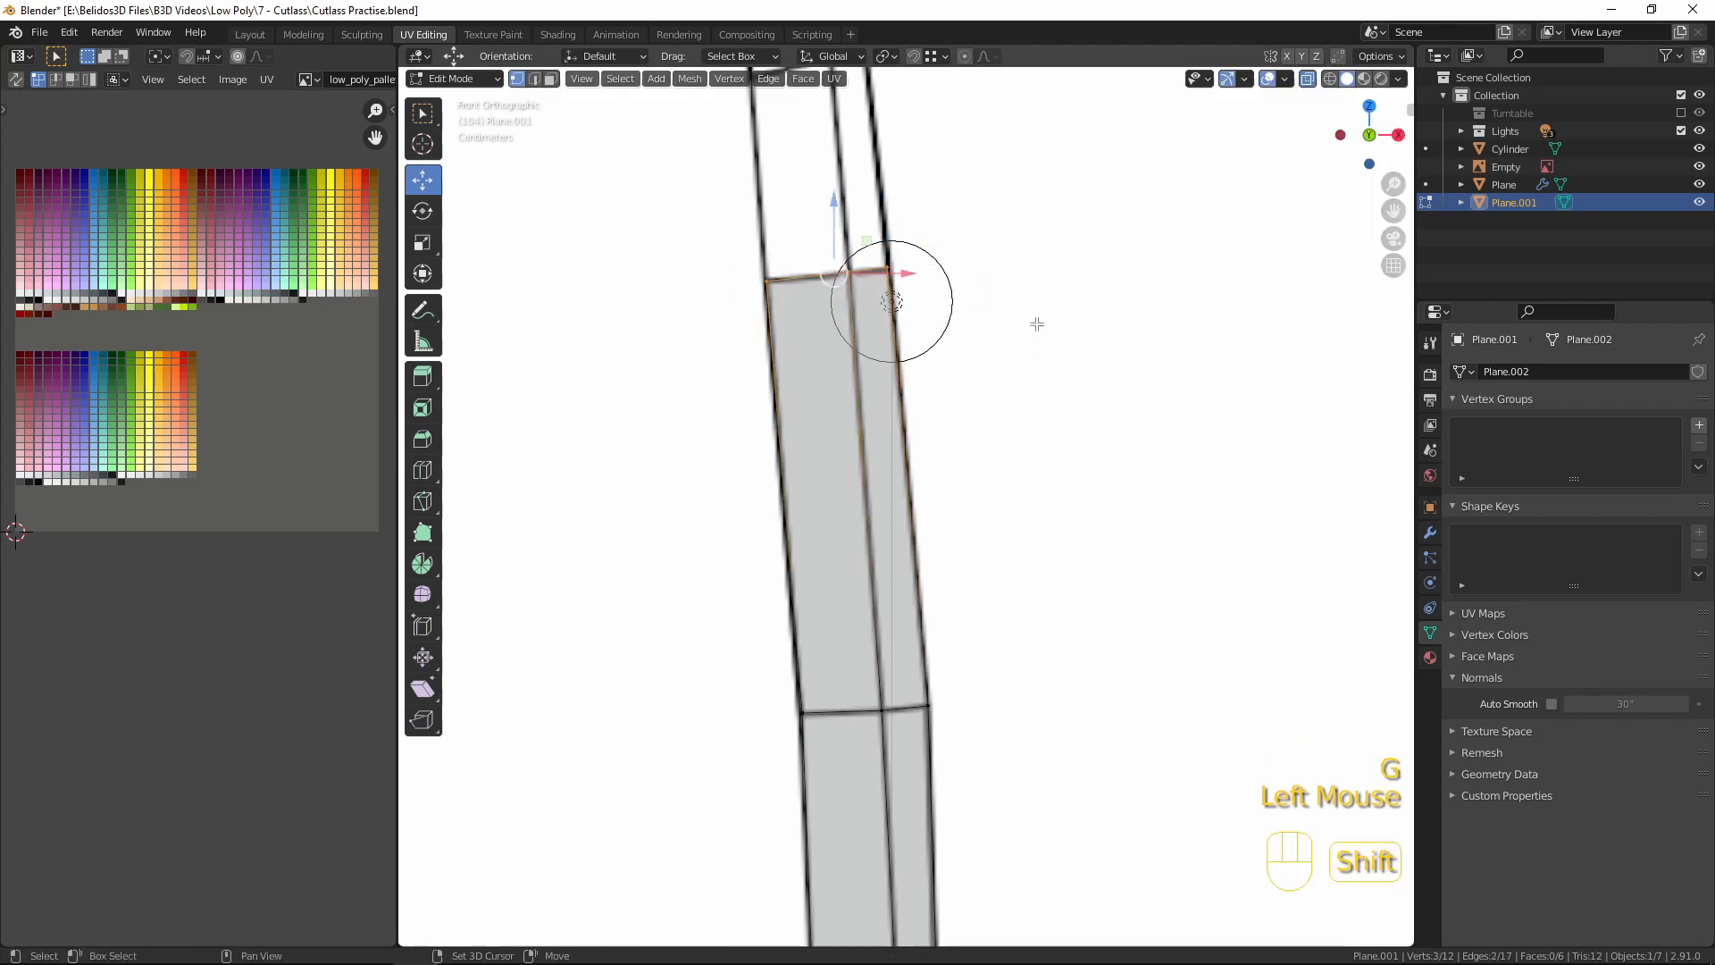
pyautogui.keyDown('shift'); pyautogui.moveTo(1036, 324); pyautogui.dragTo(1080, 639, button='middle'); pyautogui.keyUp('shift')
pyautogui.press('e')
pyautogui.click(1047, 507)
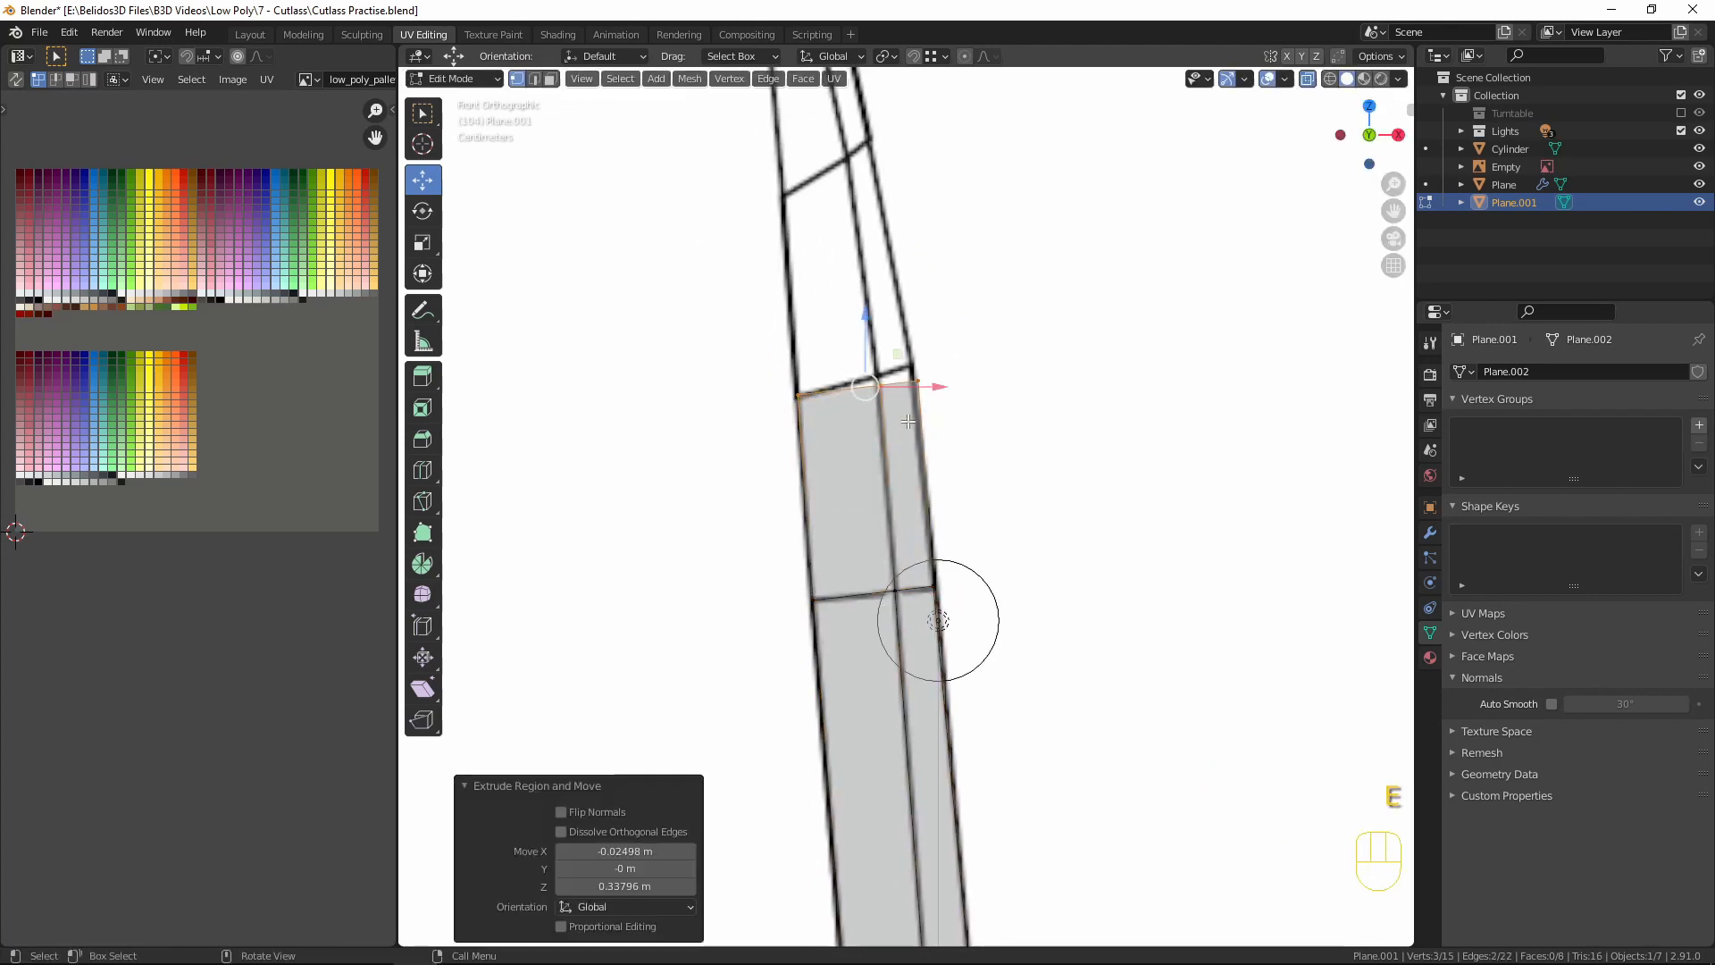
# - Align the inner and right vertices of the newly extruded top row with the reference's slanted cross line
pyautogui.moveTo(952, 386); pyautogui.dragTo(957, 351)
pyautogui.moveTo(850, 318); pyautogui.dragTo(1015, 483)
pyautogui.press('g')
pyautogui.click(1109, 464)
pyautogui.click(973, 393)
pyautogui.press('g')
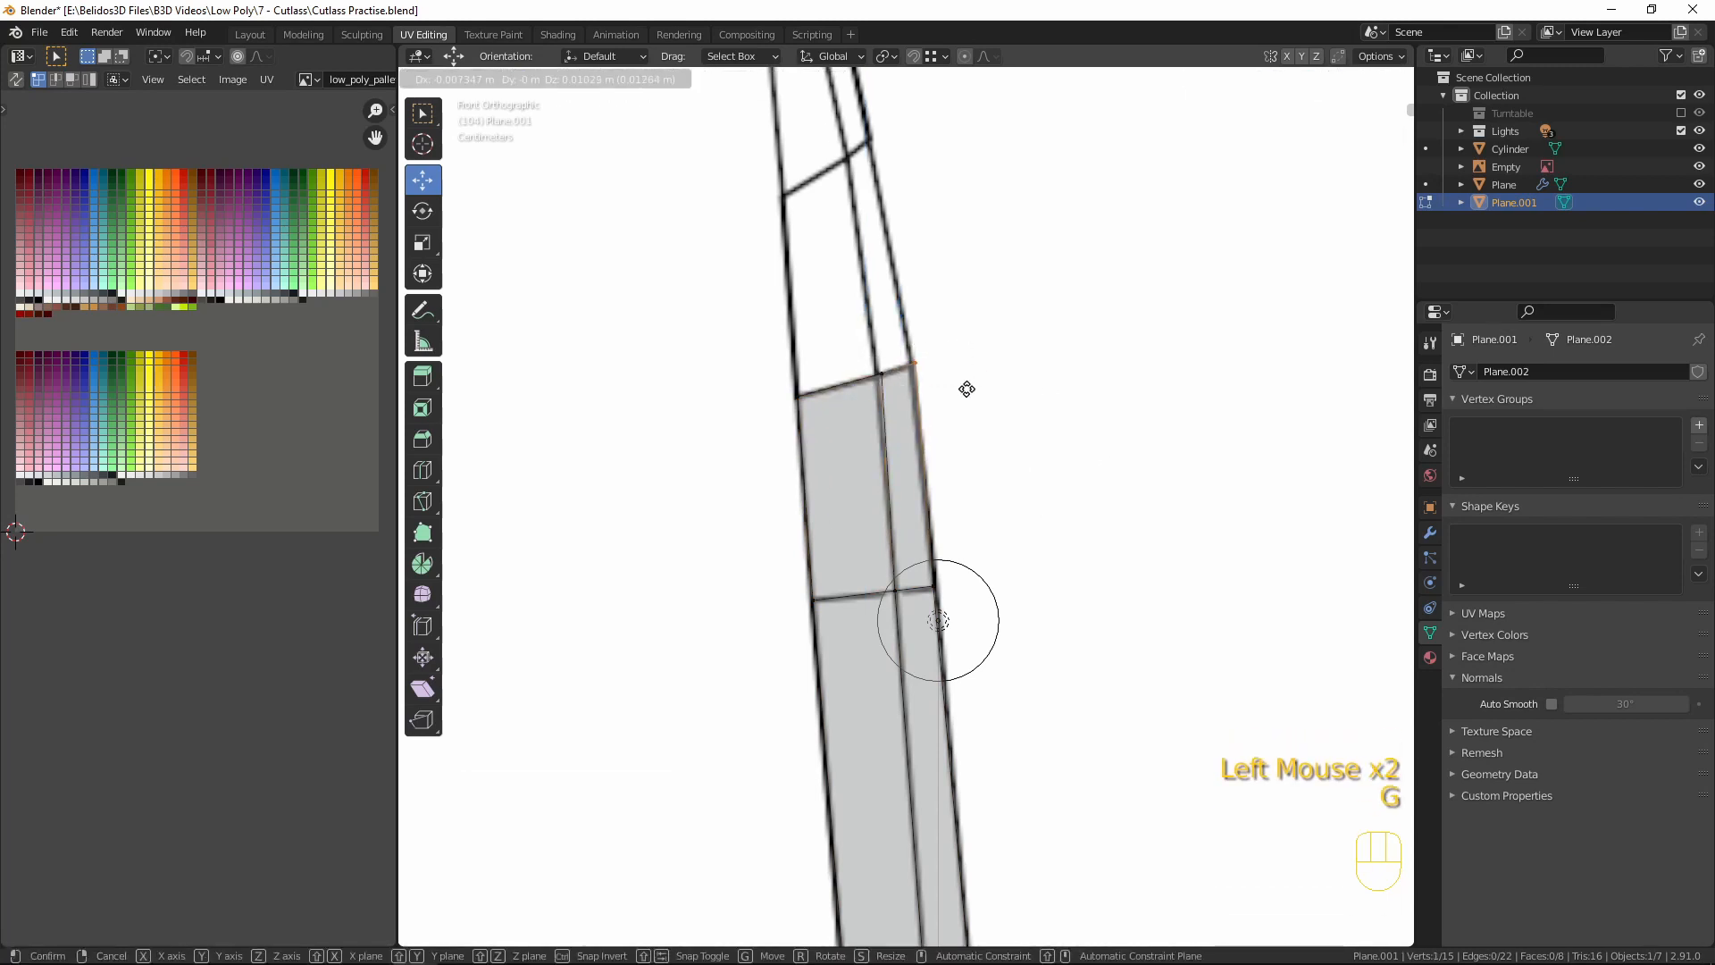
pyautogui.click(968, 387)
pyautogui.click(894, 392)
pyautogui.press('g')
pyautogui.click(893, 390)
# - Extrude the top row to the next, steeper cross line and fit its inner and right vertices to the reference
pyautogui.moveTo(759, 326); pyautogui.dragTo(1006, 428)
pyautogui.press('e')
pyautogui.click(991, 229)
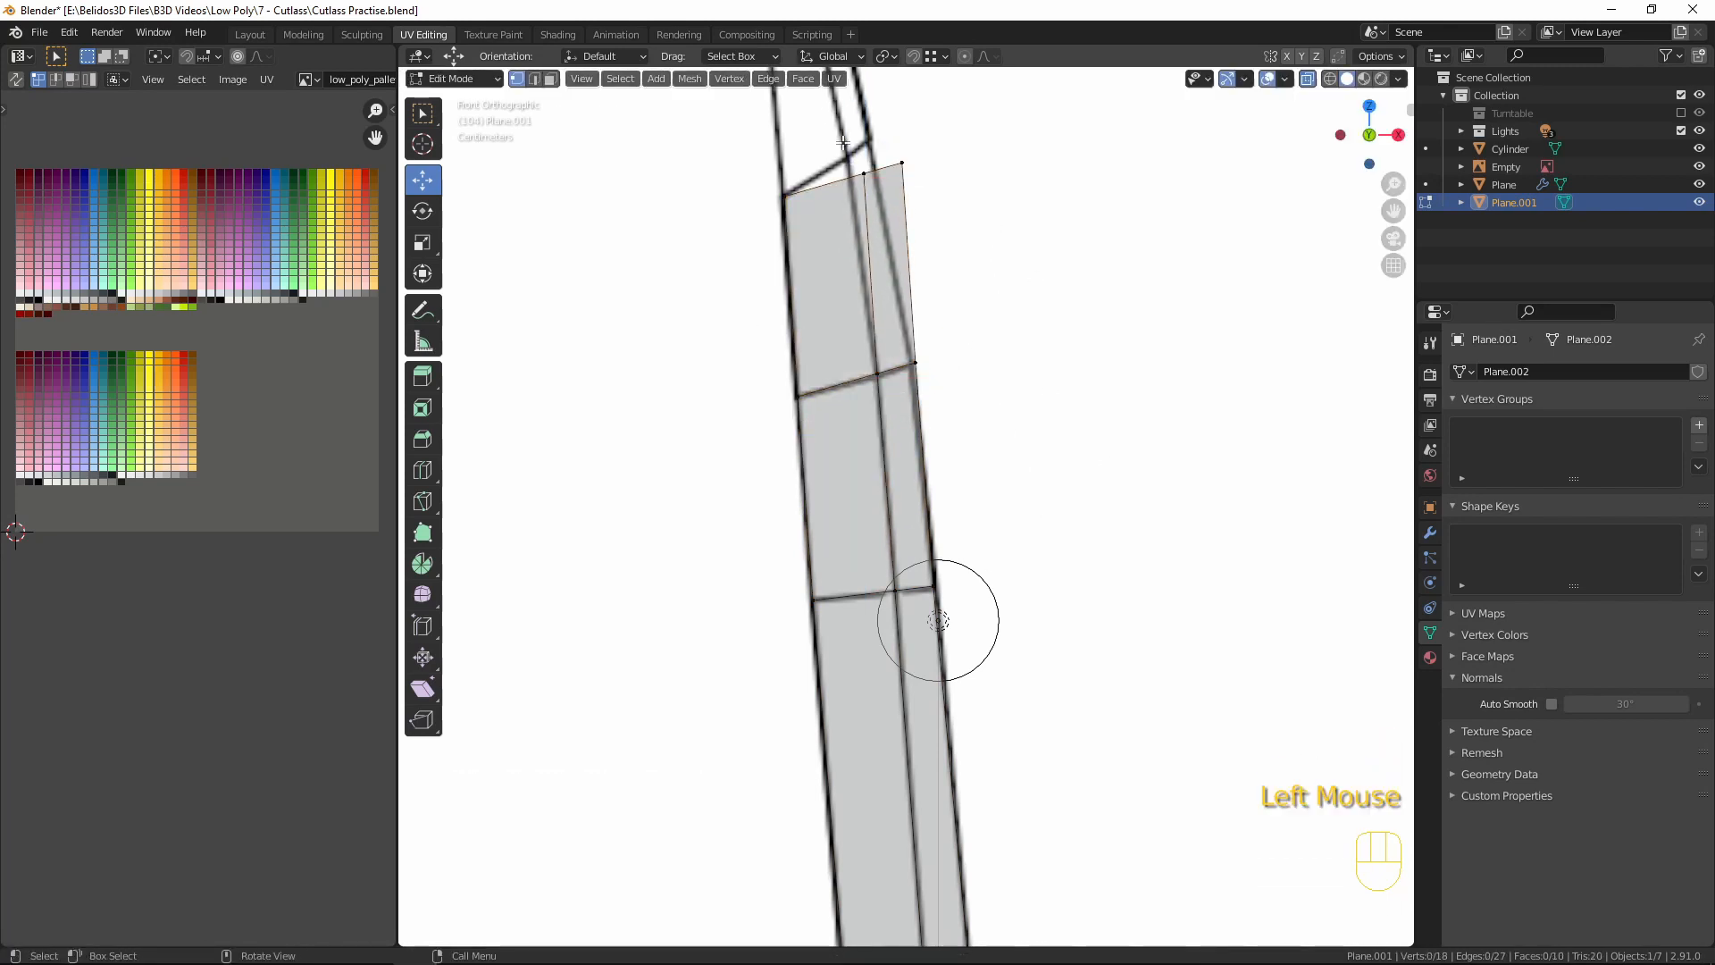
pyautogui.moveTo(840, 120); pyautogui.dragTo(1027, 303)
pyautogui.press('g')
pyautogui.click(1021, 295)
pyautogui.click(886, 144)
pyautogui.press('g')
pyautogui.click(1040, 244)
# - Extrude the top row to the last cross line below the tip and align its inner and right vertices with the reference
pyautogui.keyDown('shift'); pyautogui.moveTo(1040, 245); pyautogui.dragTo(1098, 651, button='middle'); pyautogui.keyUp('shift')
pyautogui.moveTo(795, 500); pyautogui.dragTo(1098, 643)
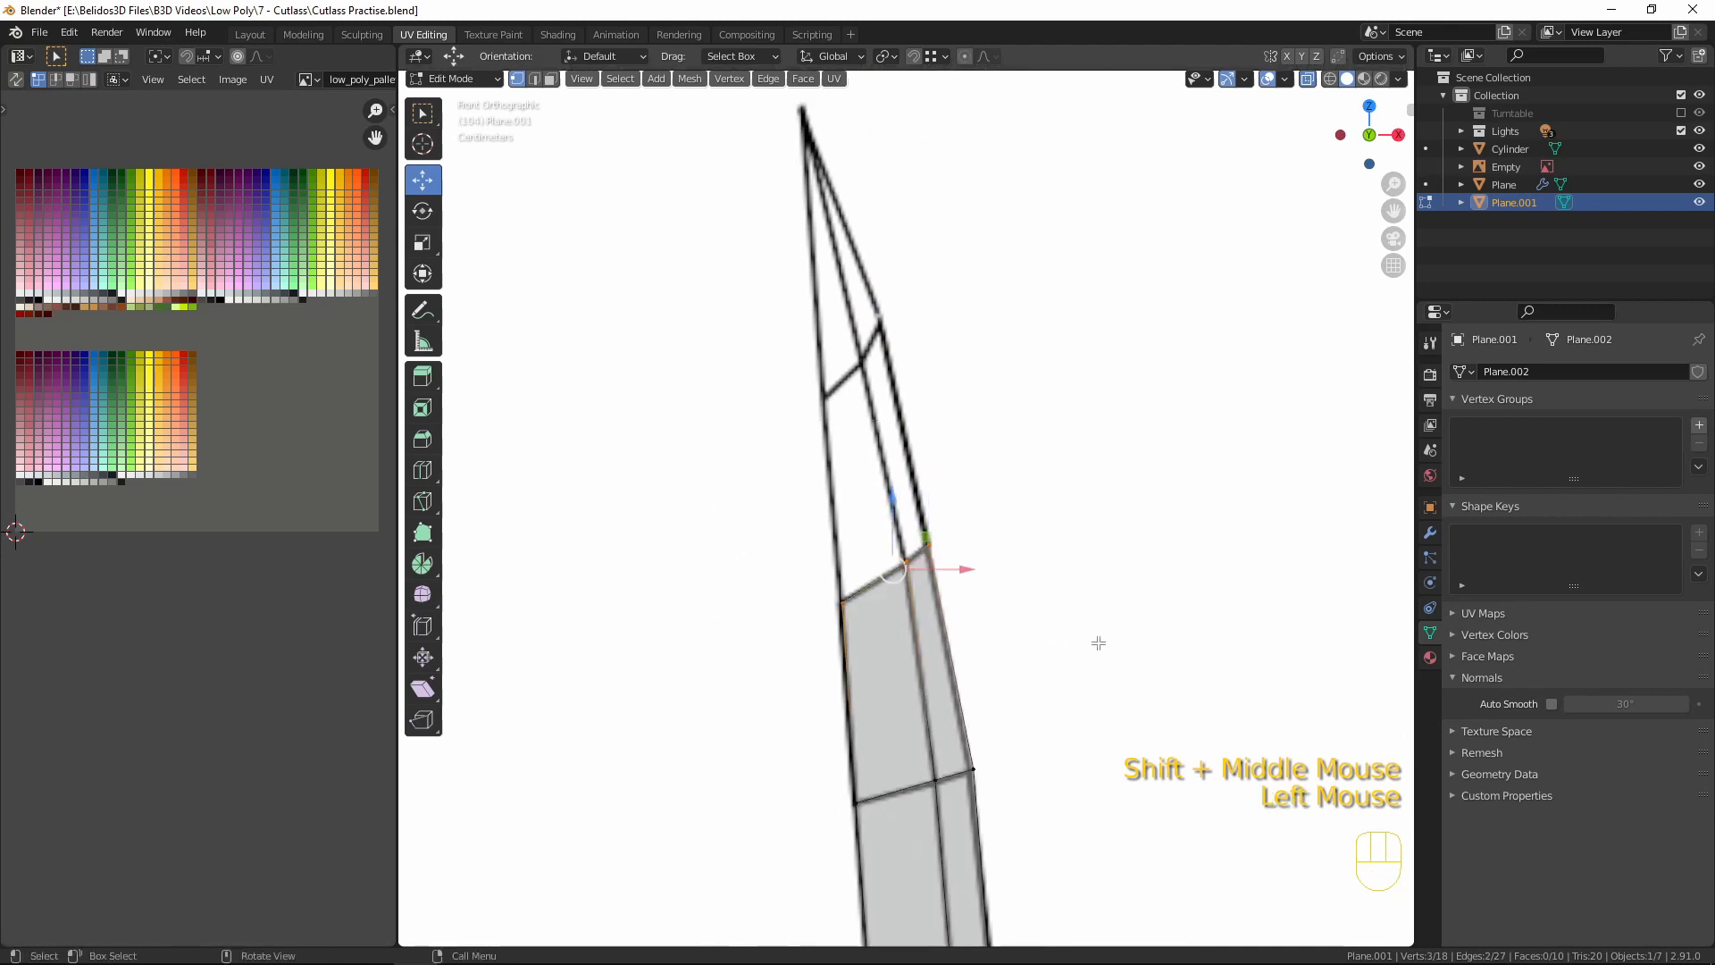
pyautogui.press('e')
pyautogui.click(1080, 436)
pyautogui.moveTo(862, 303); pyautogui.dragTo(1040, 409)
pyautogui.press('g')
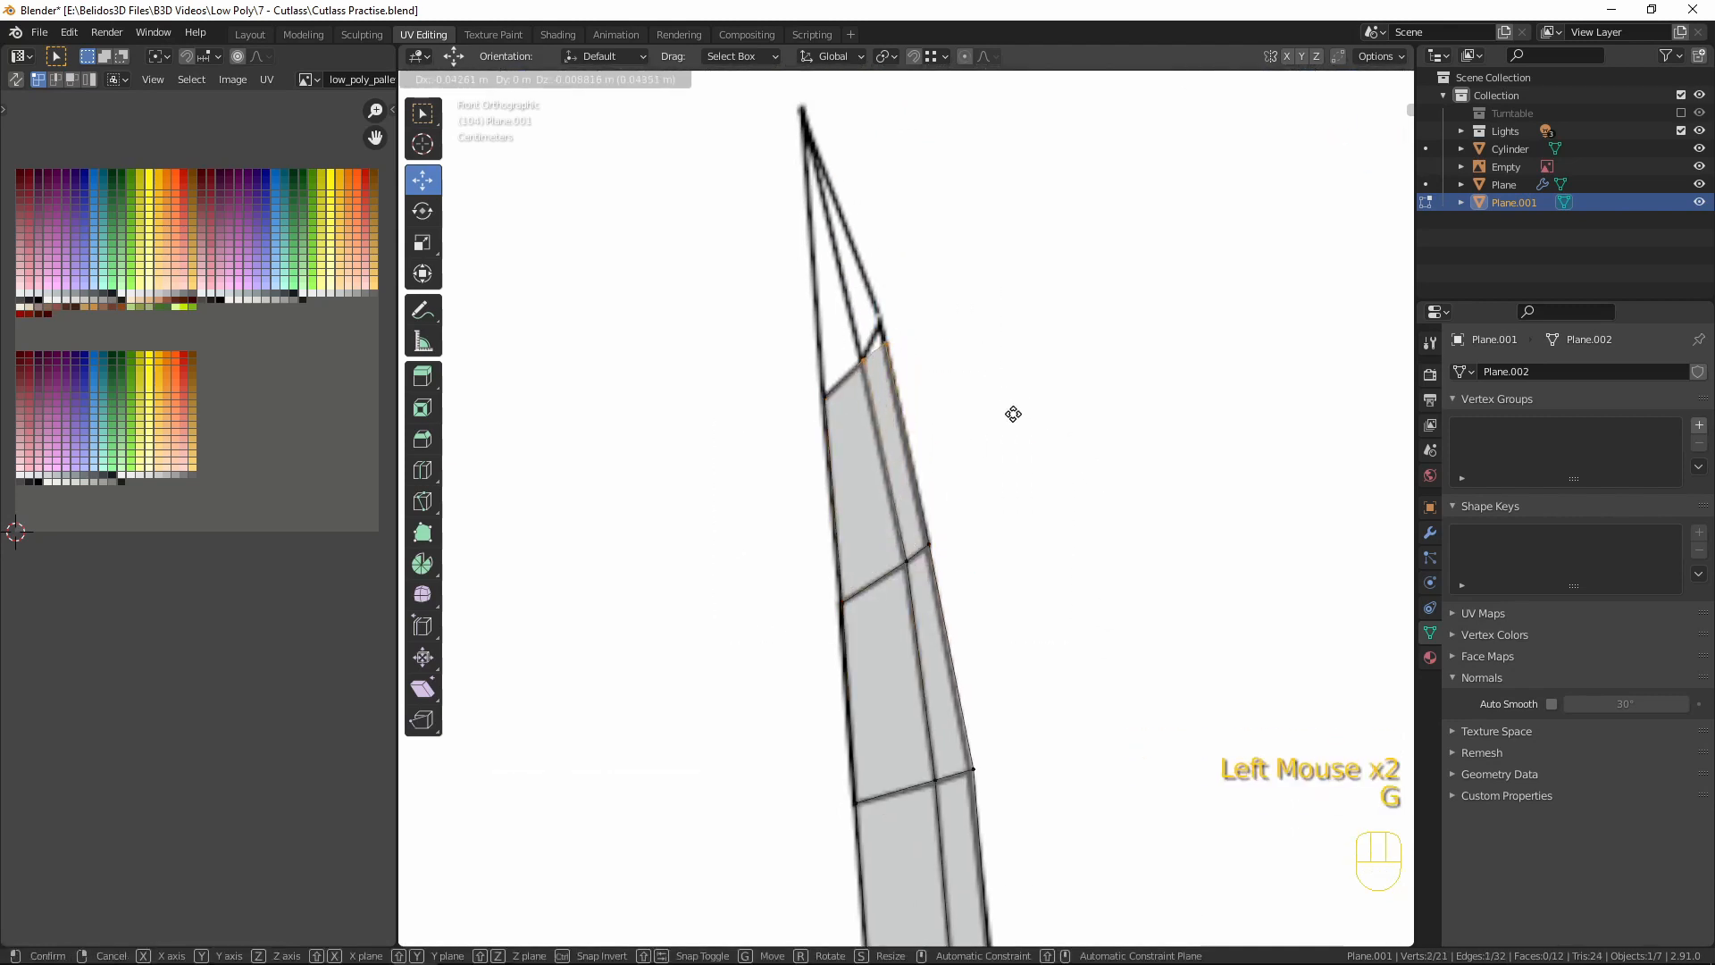
pyautogui.click(1018, 417)
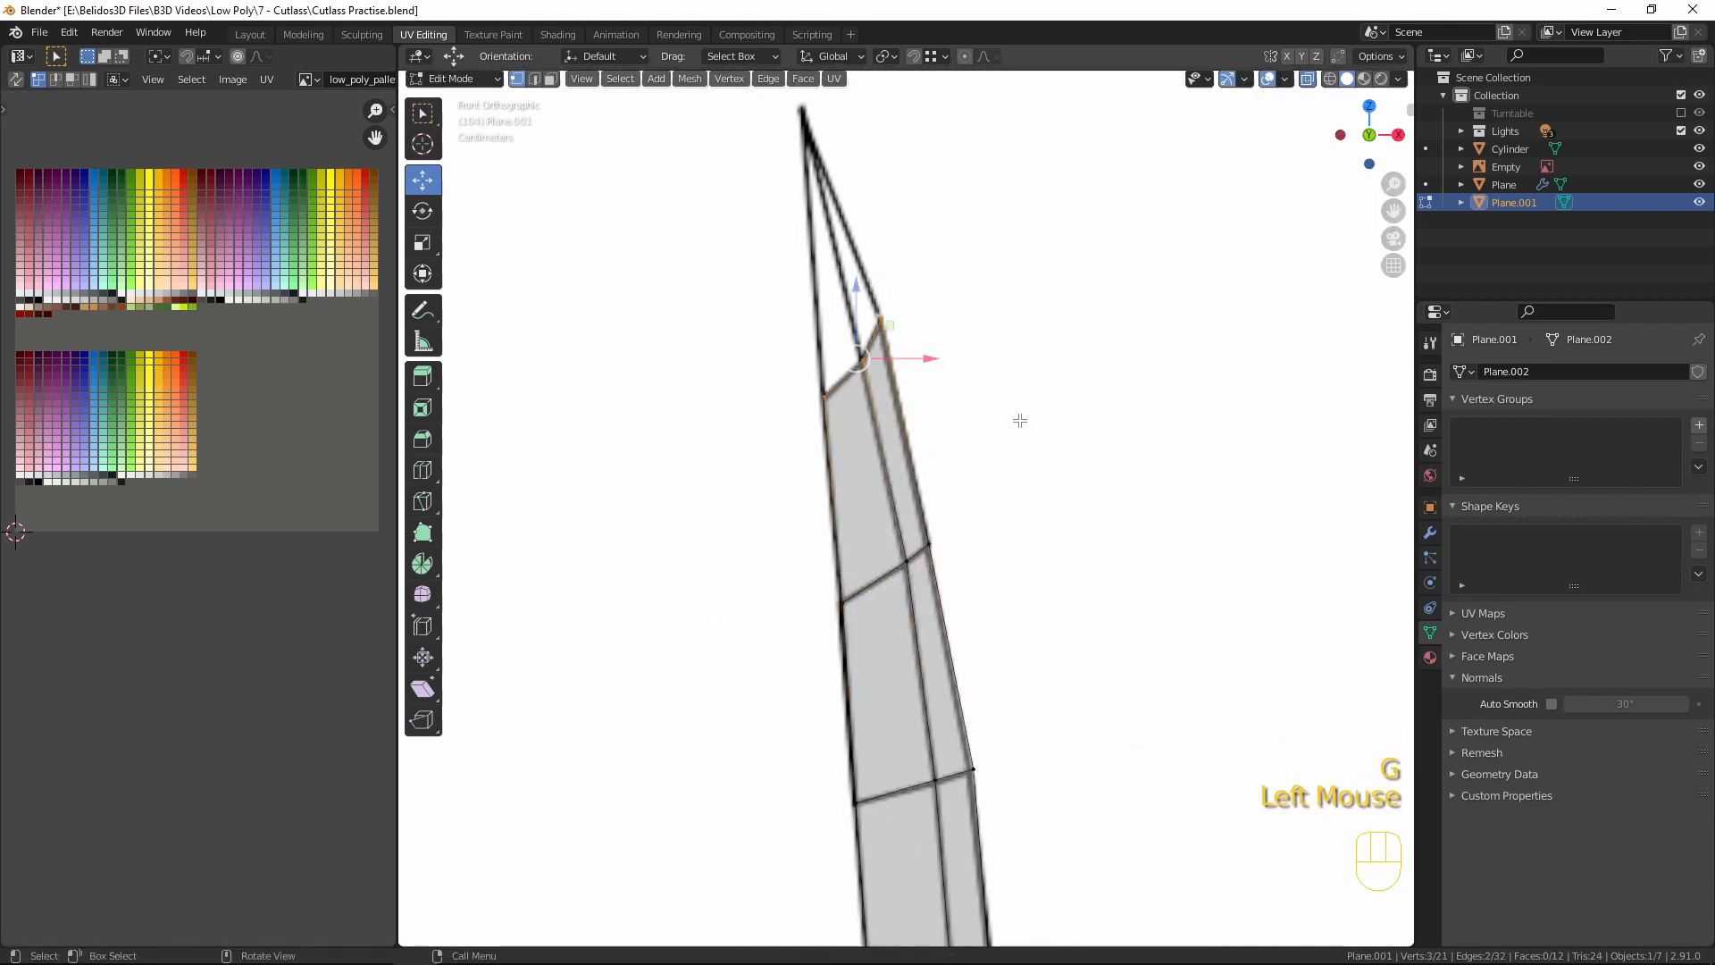
# - Extrude the last row of three vertices about -0.035 m in X and 0.469 m in Z up to the blade's tip
pyautogui.press('e')
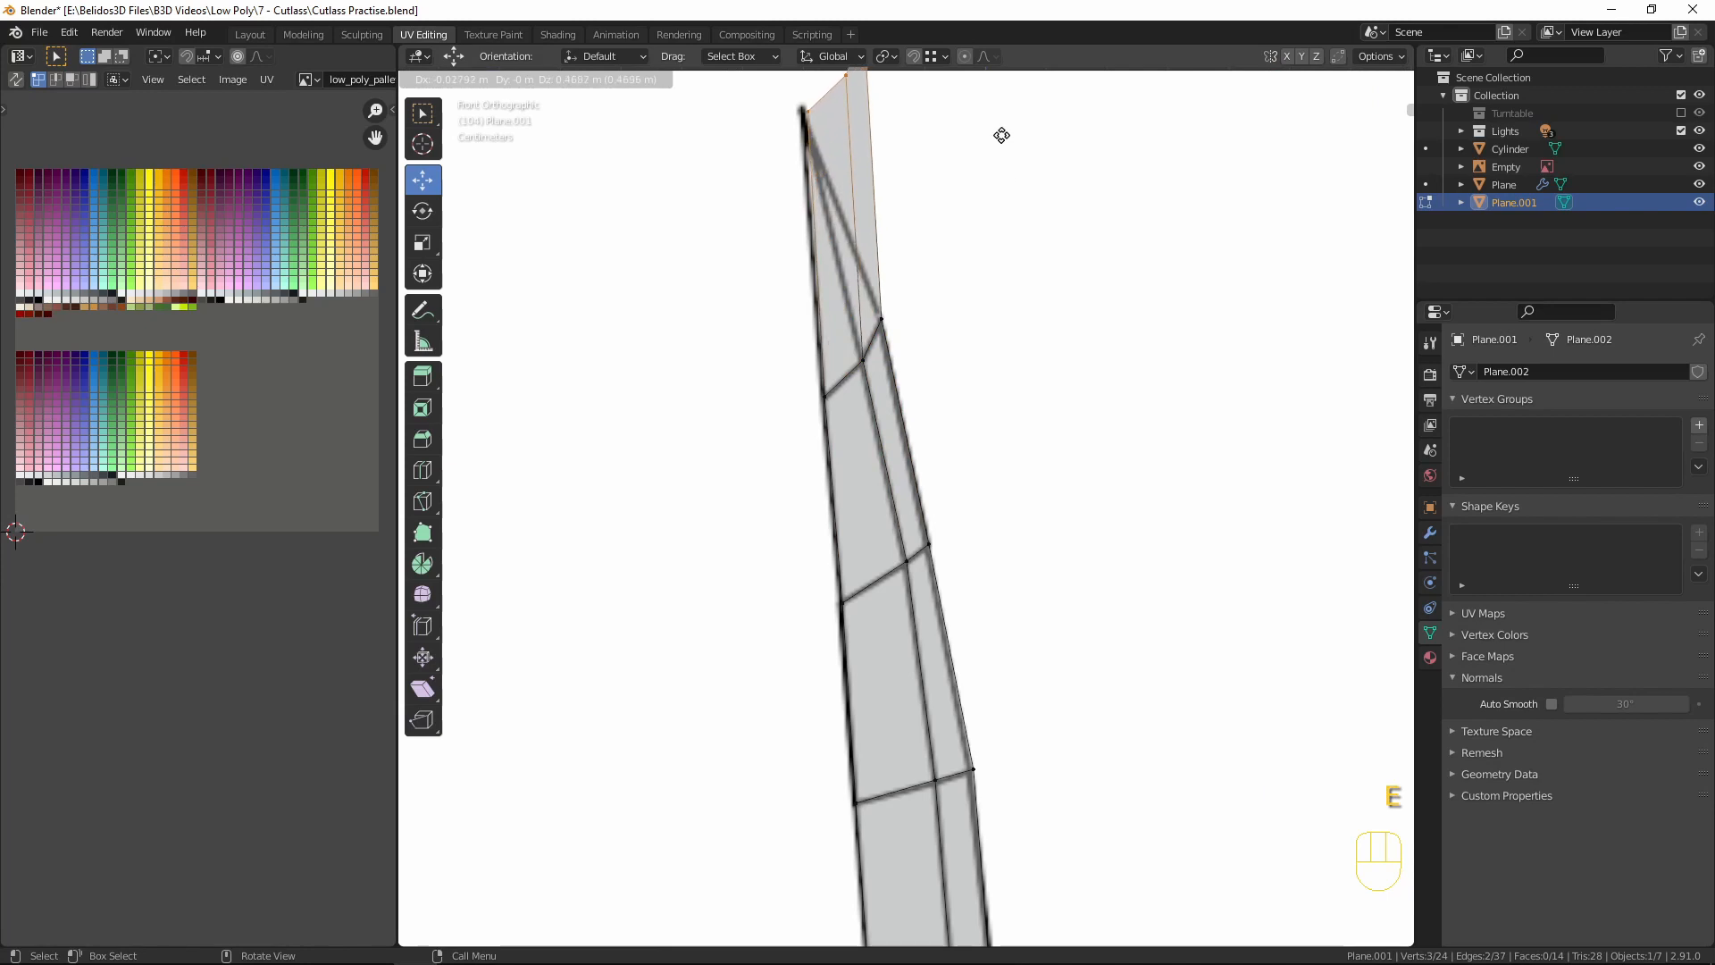
pyautogui.click(999, 135)
pyautogui.keyDown('shift'); pyautogui.moveTo(965, 249); pyautogui.dragTo(989, 527, button='middle'); pyautogui.keyUp('shift')
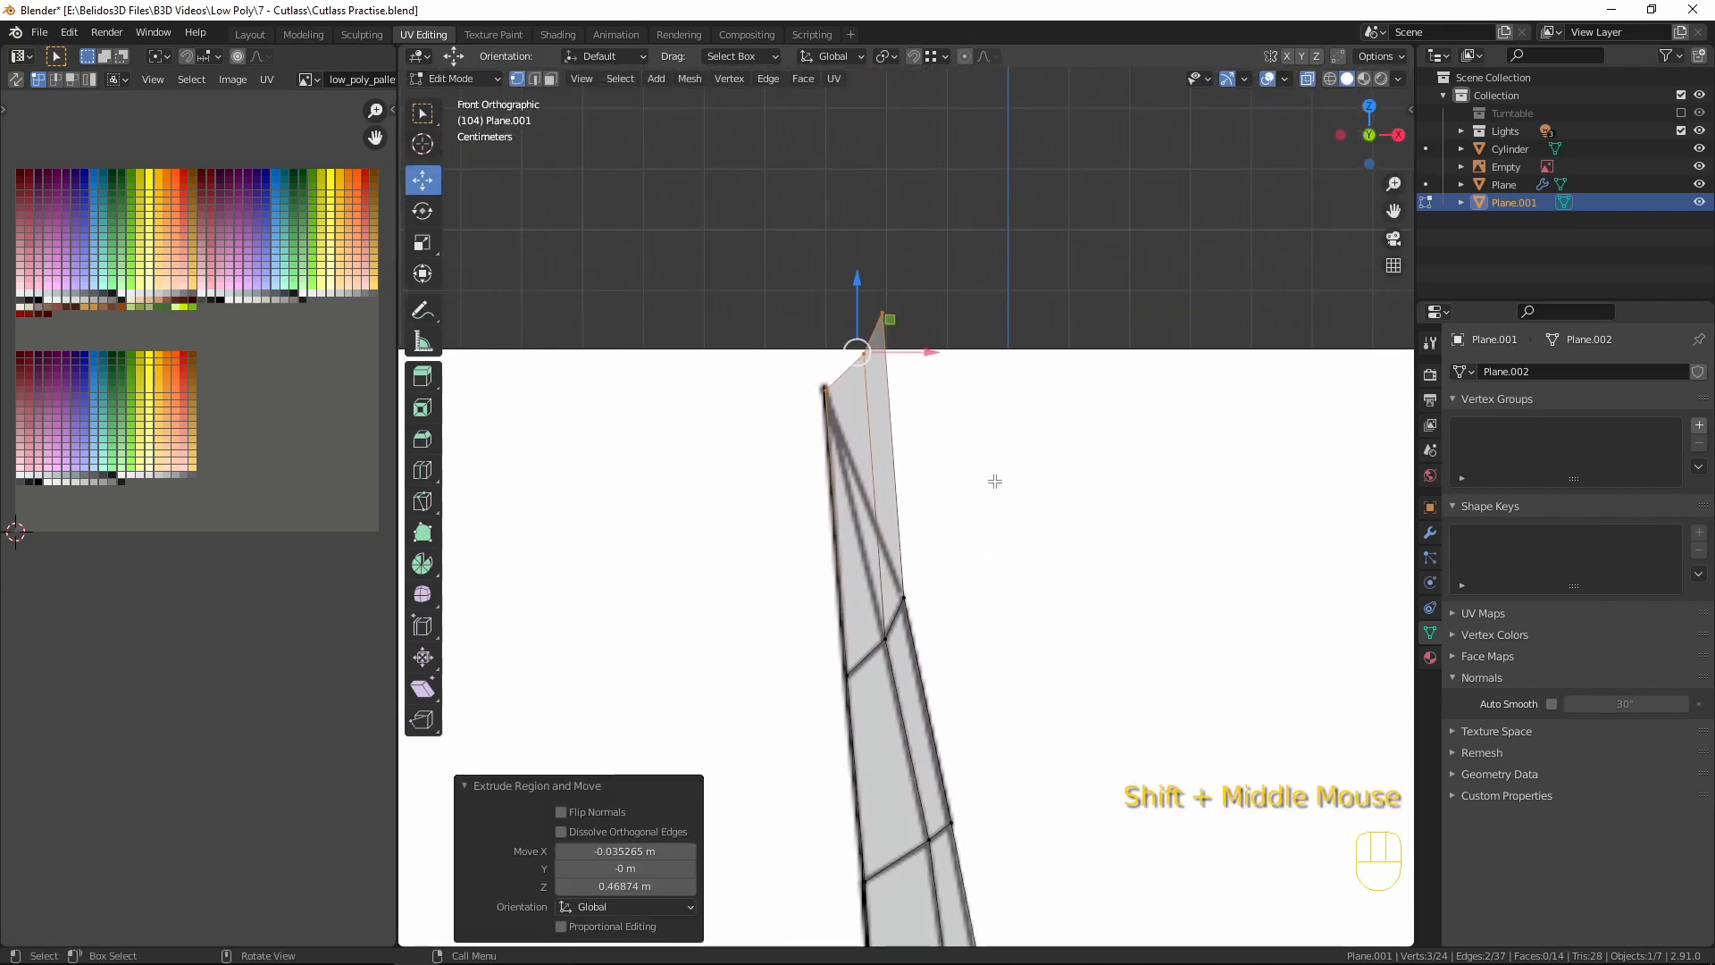
# - Merge the three tip vertices at center and move the merged point about -0.057 m in X and -0.060 m in Z onto the reference tip
pyautogui.moveTo(660, 234); pyautogui.dragTo(957, 415)
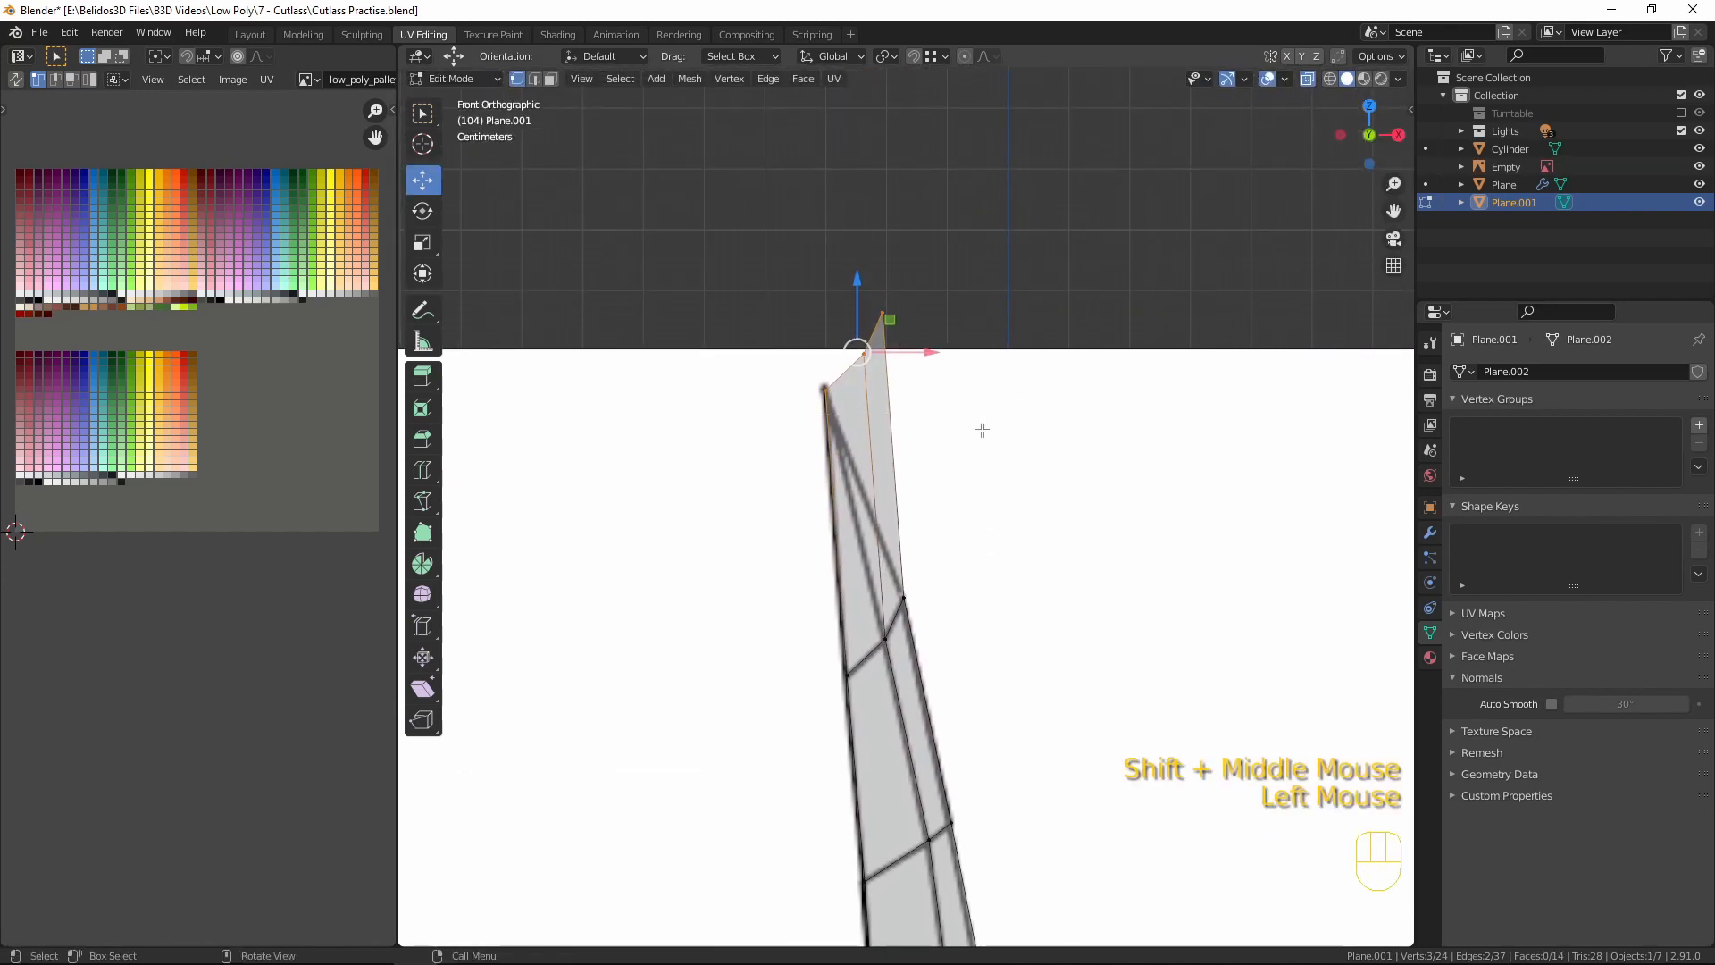
pyautogui.press('m')
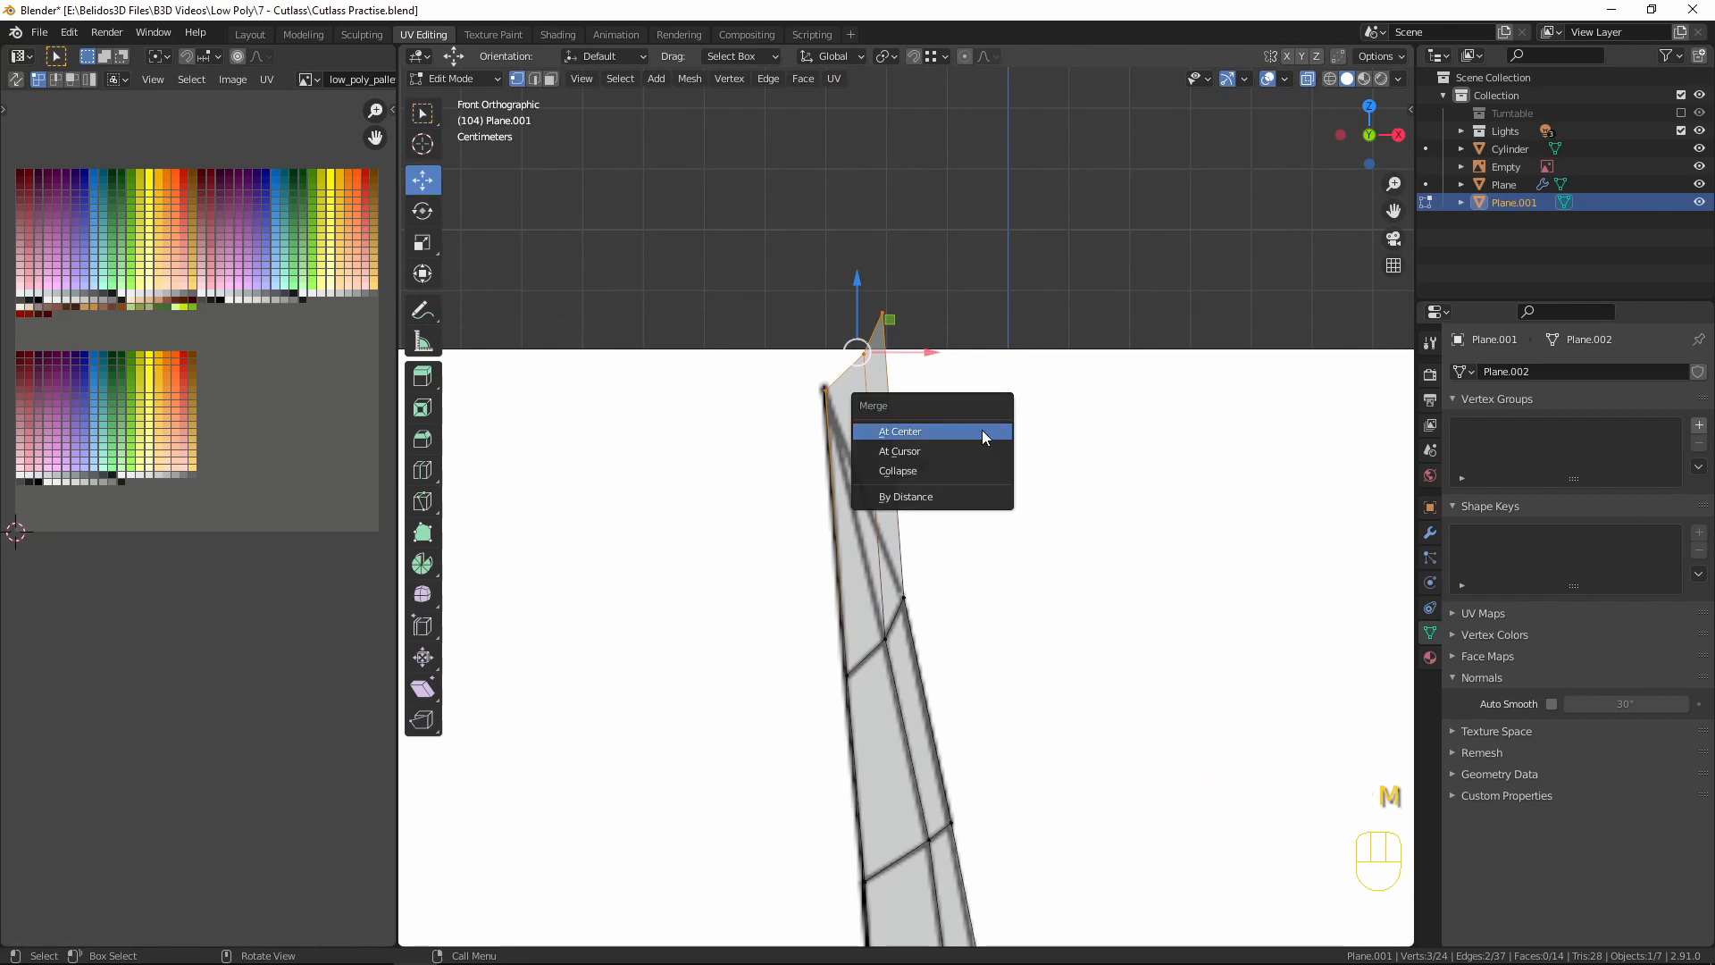
pyautogui.click(982, 431)
pyautogui.press('g')
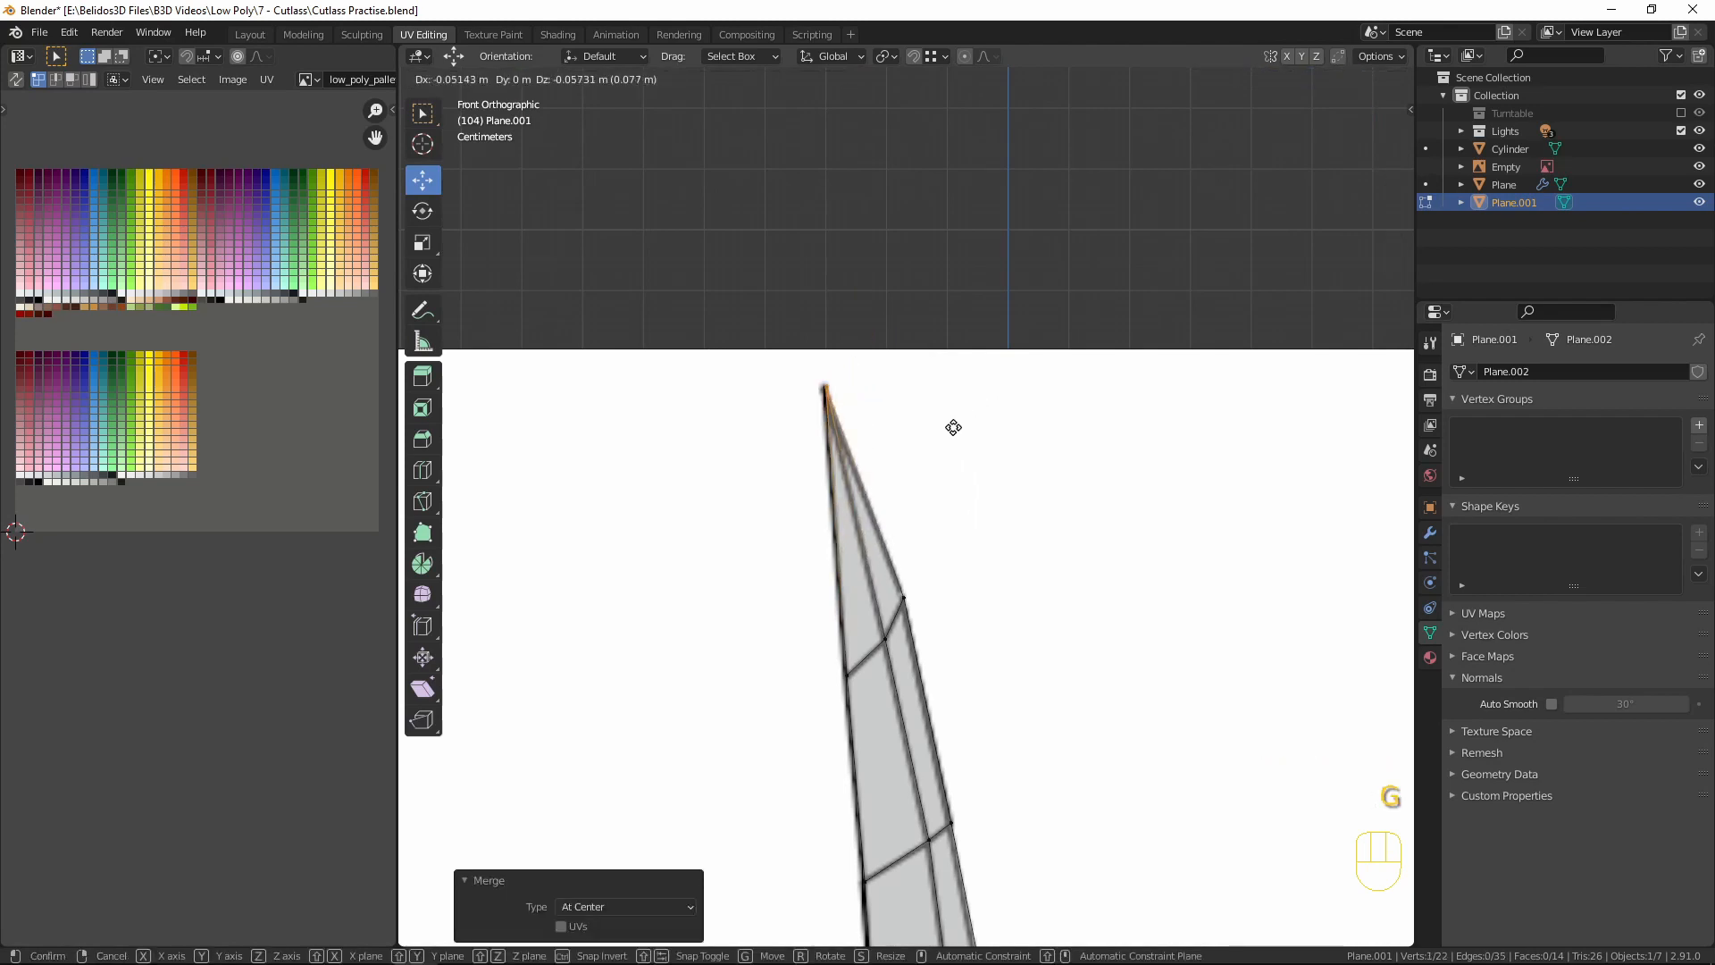
pyautogui.click(952, 430)
# - Turn off X-ray and examine the blade's shape together with the hilt in perspective
pyautogui.scroll(-5, 1026, 505)
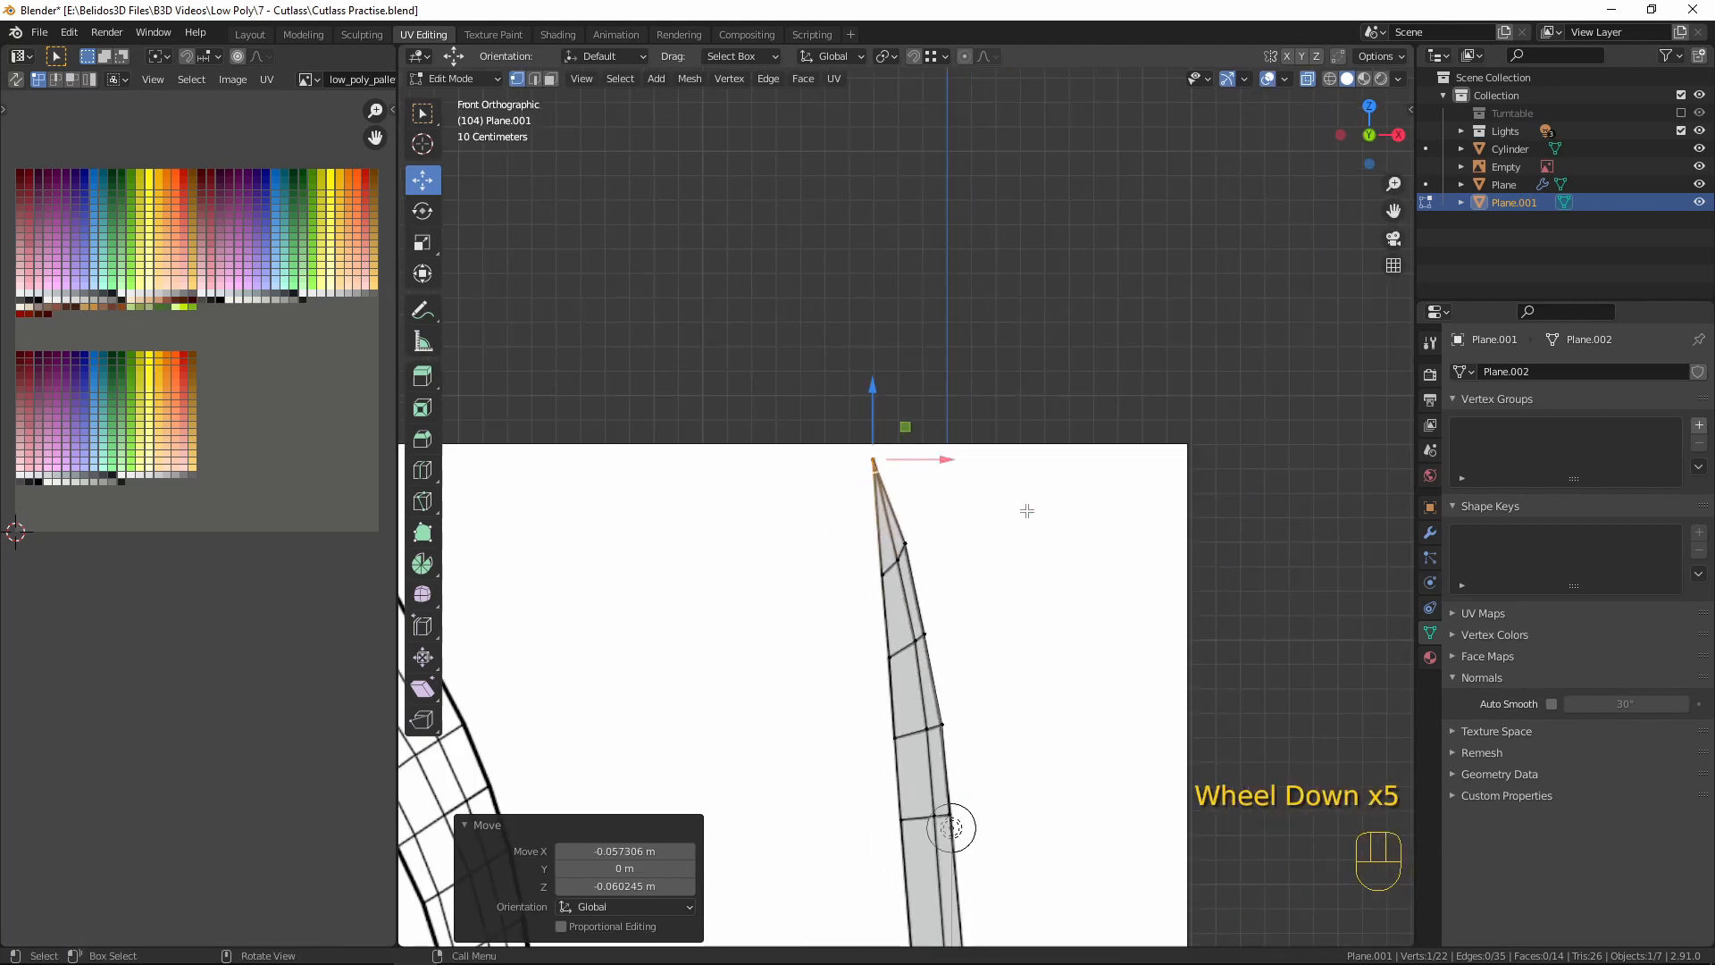
pyautogui.hotkey('alt', 'z')
pyautogui.moveTo(1076, 581); pyautogui.dragTo(961, 406, button='middle')
pyautogui.press('Tab')
pyautogui.scroll(-3, 999, 698)
pyautogui.scroll(-1, 998, 689)
pyautogui.scroll(2, 1100, 730)
pyautogui.press('Tab')
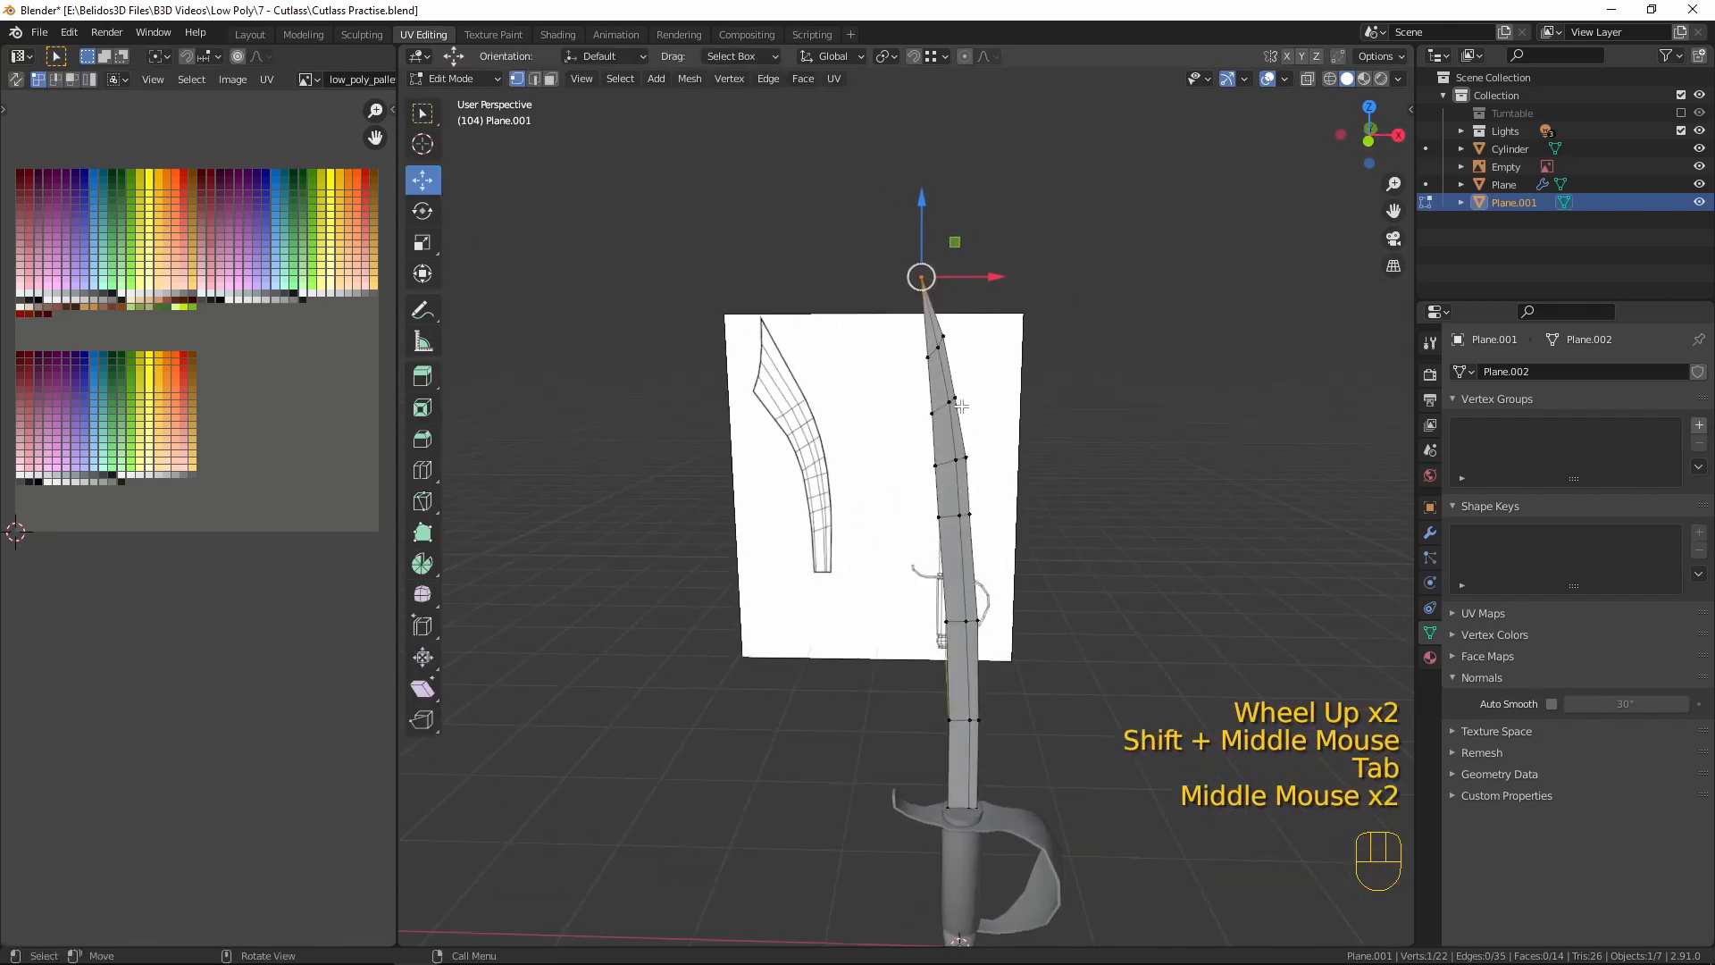
# - Select the blade's inner edge loop without the tip edge and move it about -0.028 m in Y
pyautogui.press('2')
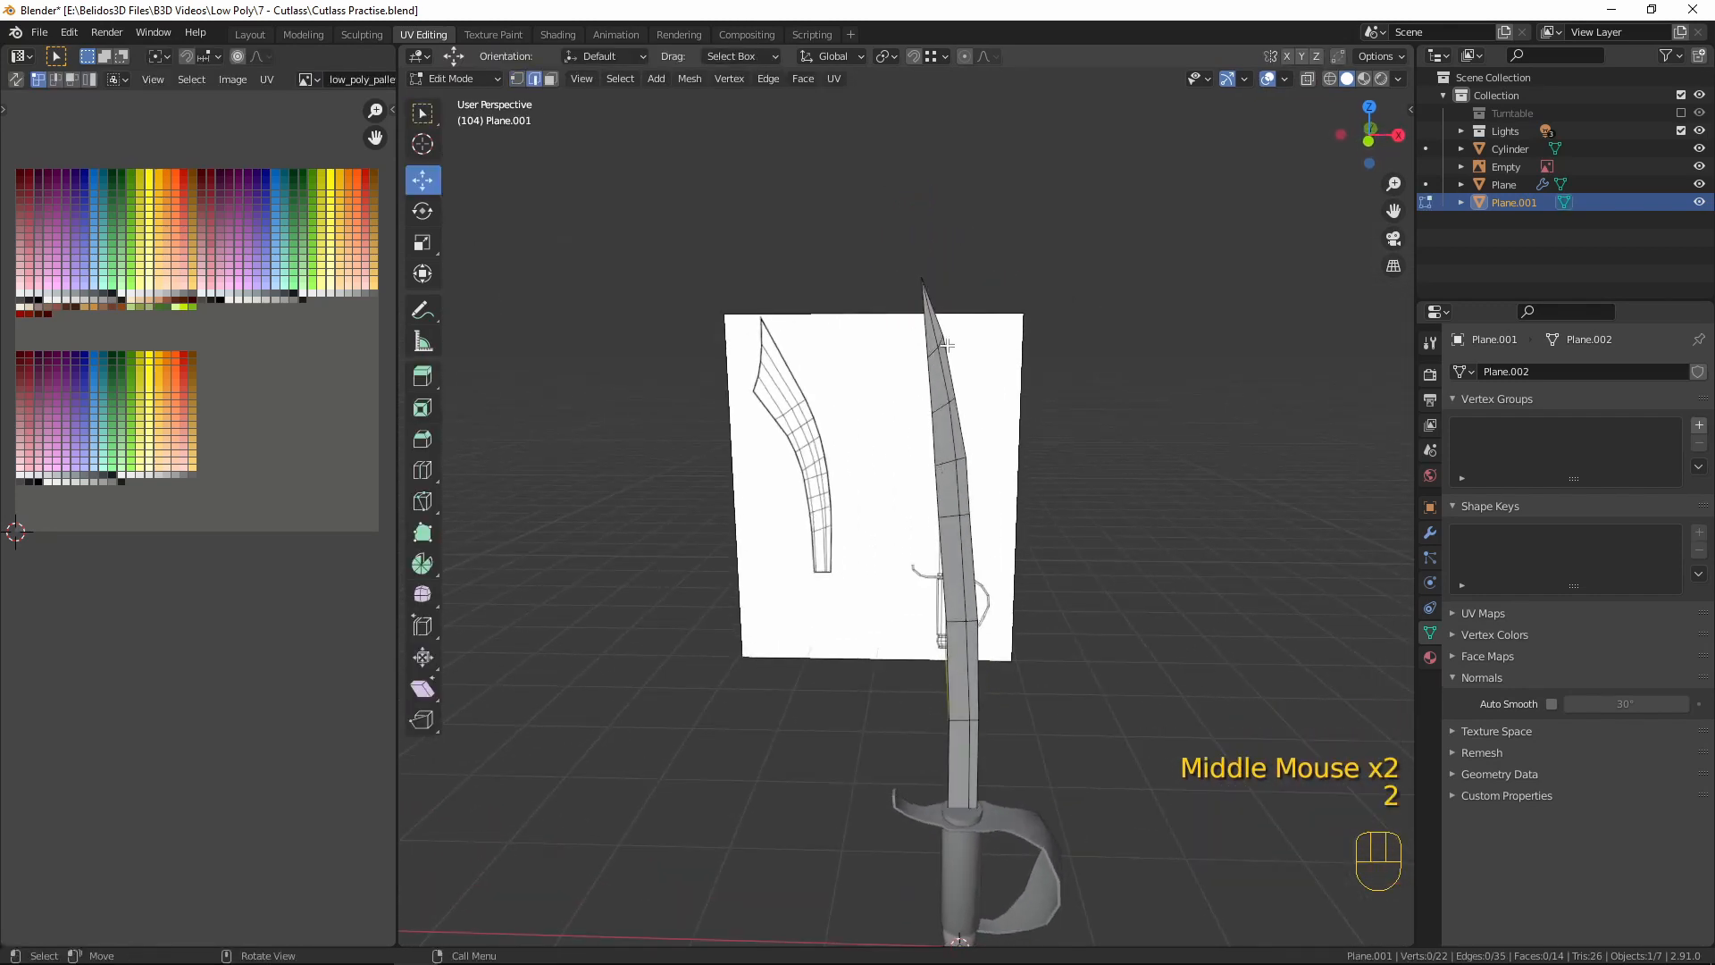
pyautogui.keyDown('alt'); pyautogui.click(942, 377); pyautogui.keyUp('alt')
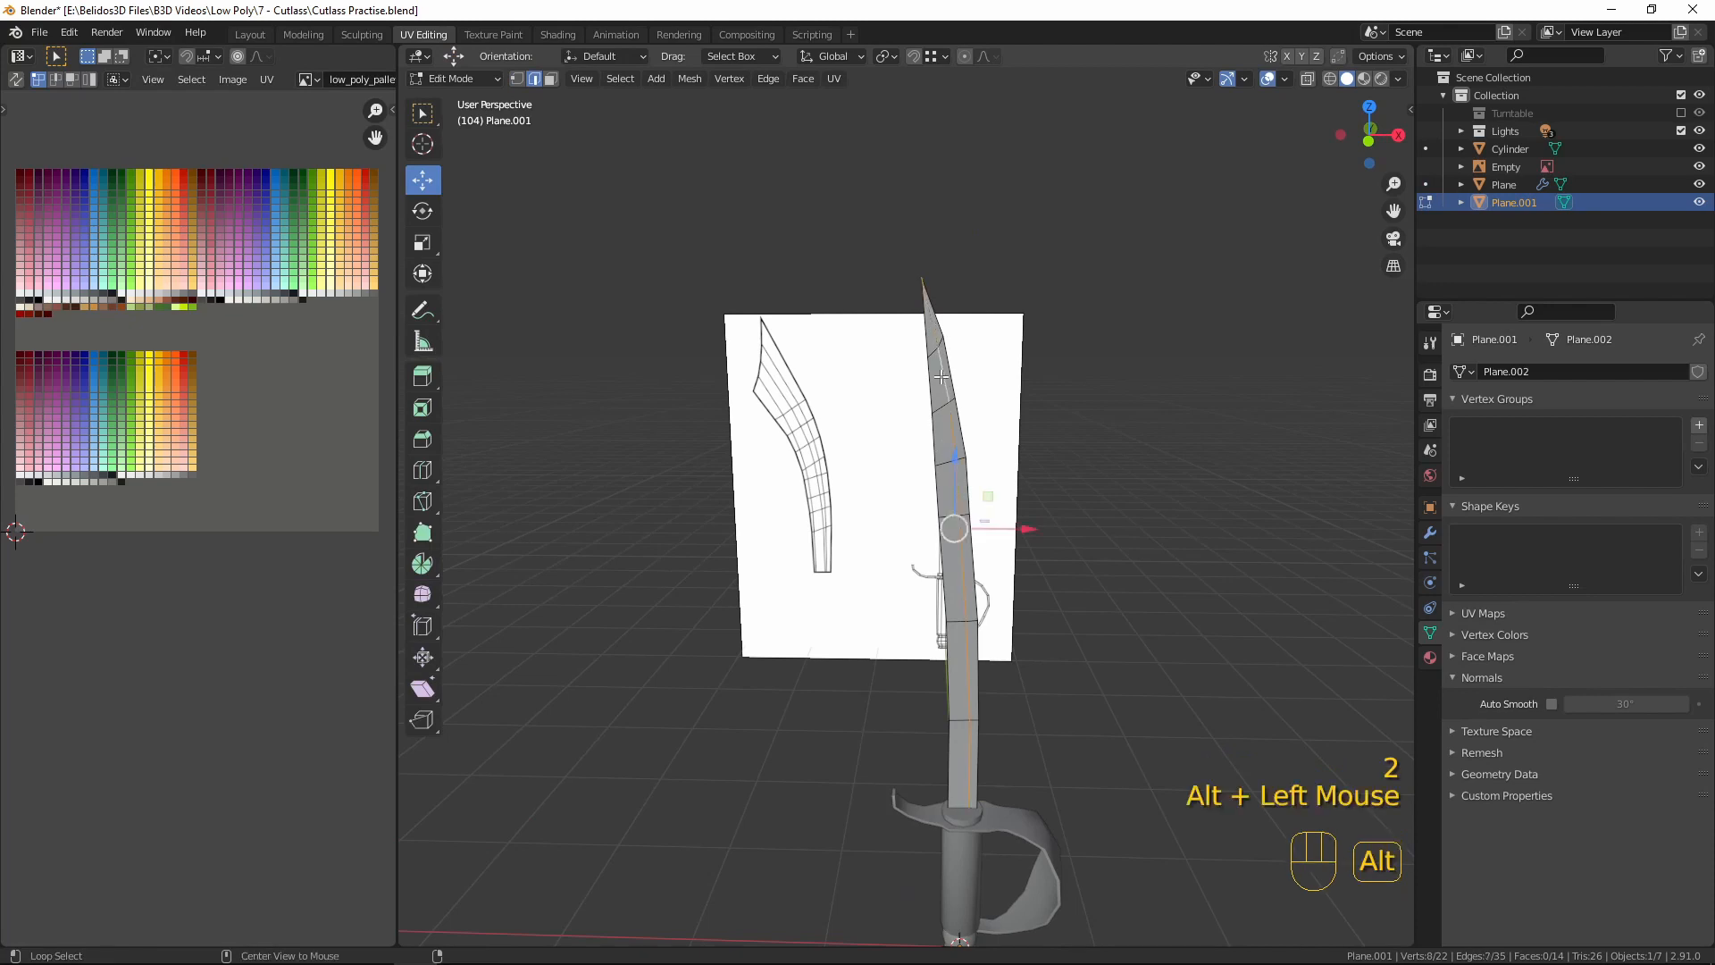
pyautogui.keyDown('shift'); pyautogui.click(933, 324); pyautogui.keyUp('shift')
pyautogui.moveTo(933, 325); pyautogui.dragTo(1058, 671, button='middle')
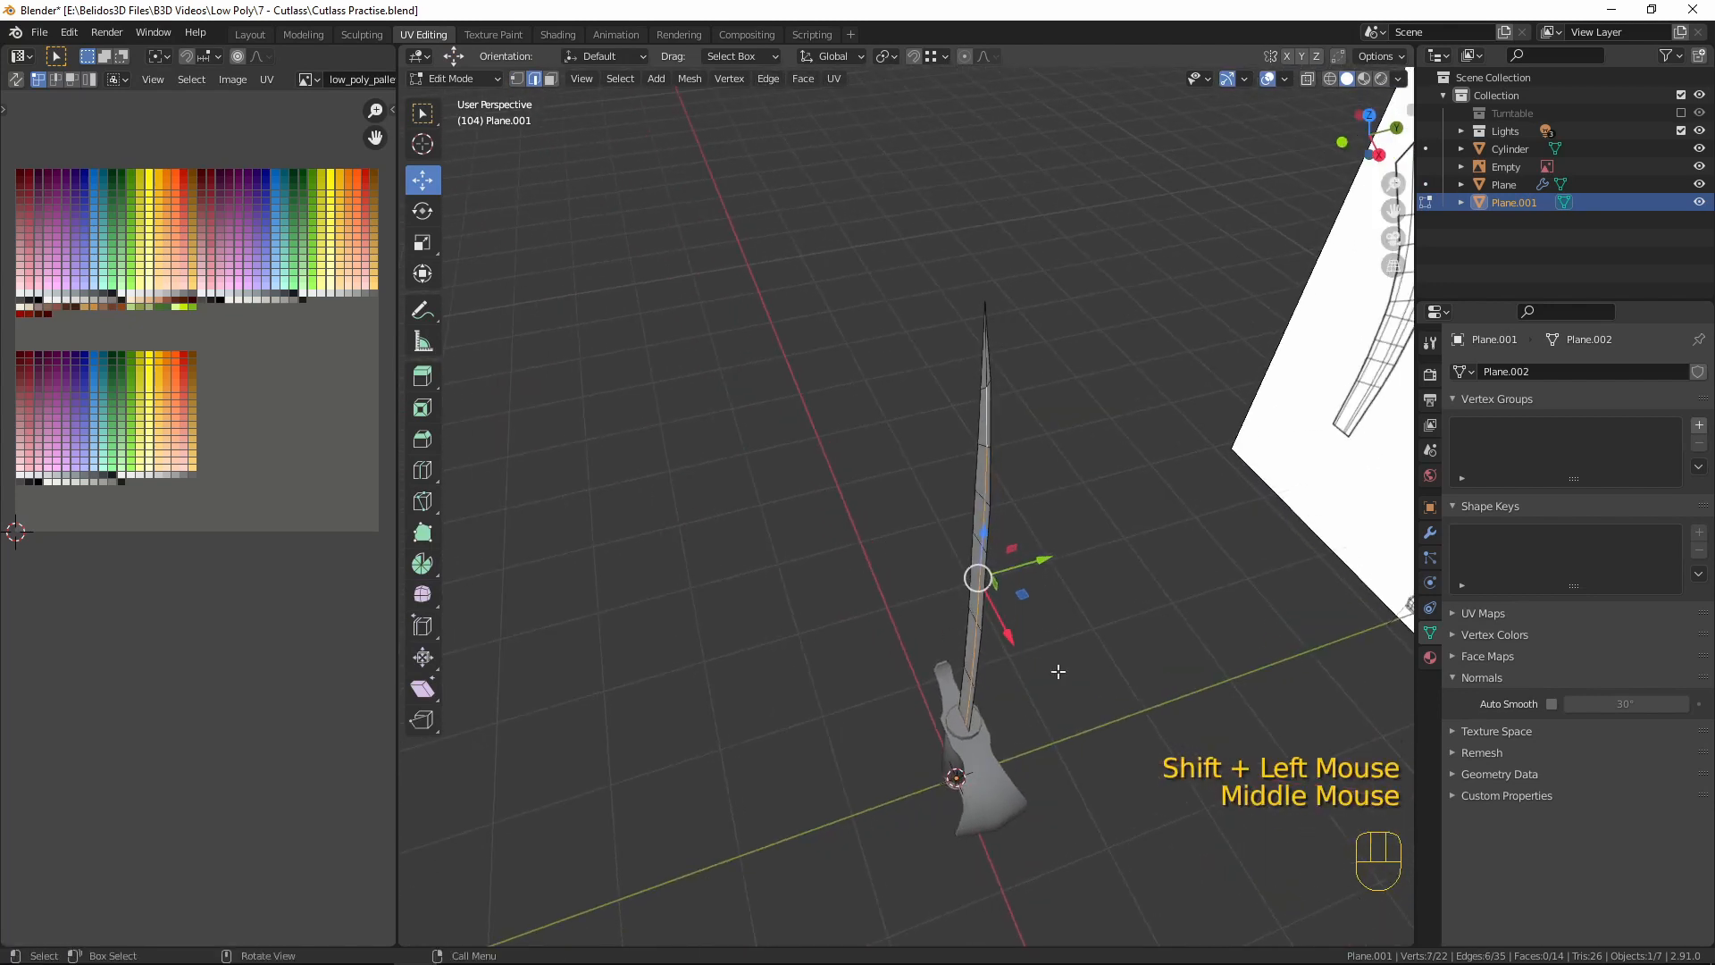
pyautogui.moveTo(1047, 557); pyautogui.dragTo(1033, 563)
pyautogui.moveTo(1034, 563); pyautogui.dragTo(1027, 653, button='middle')
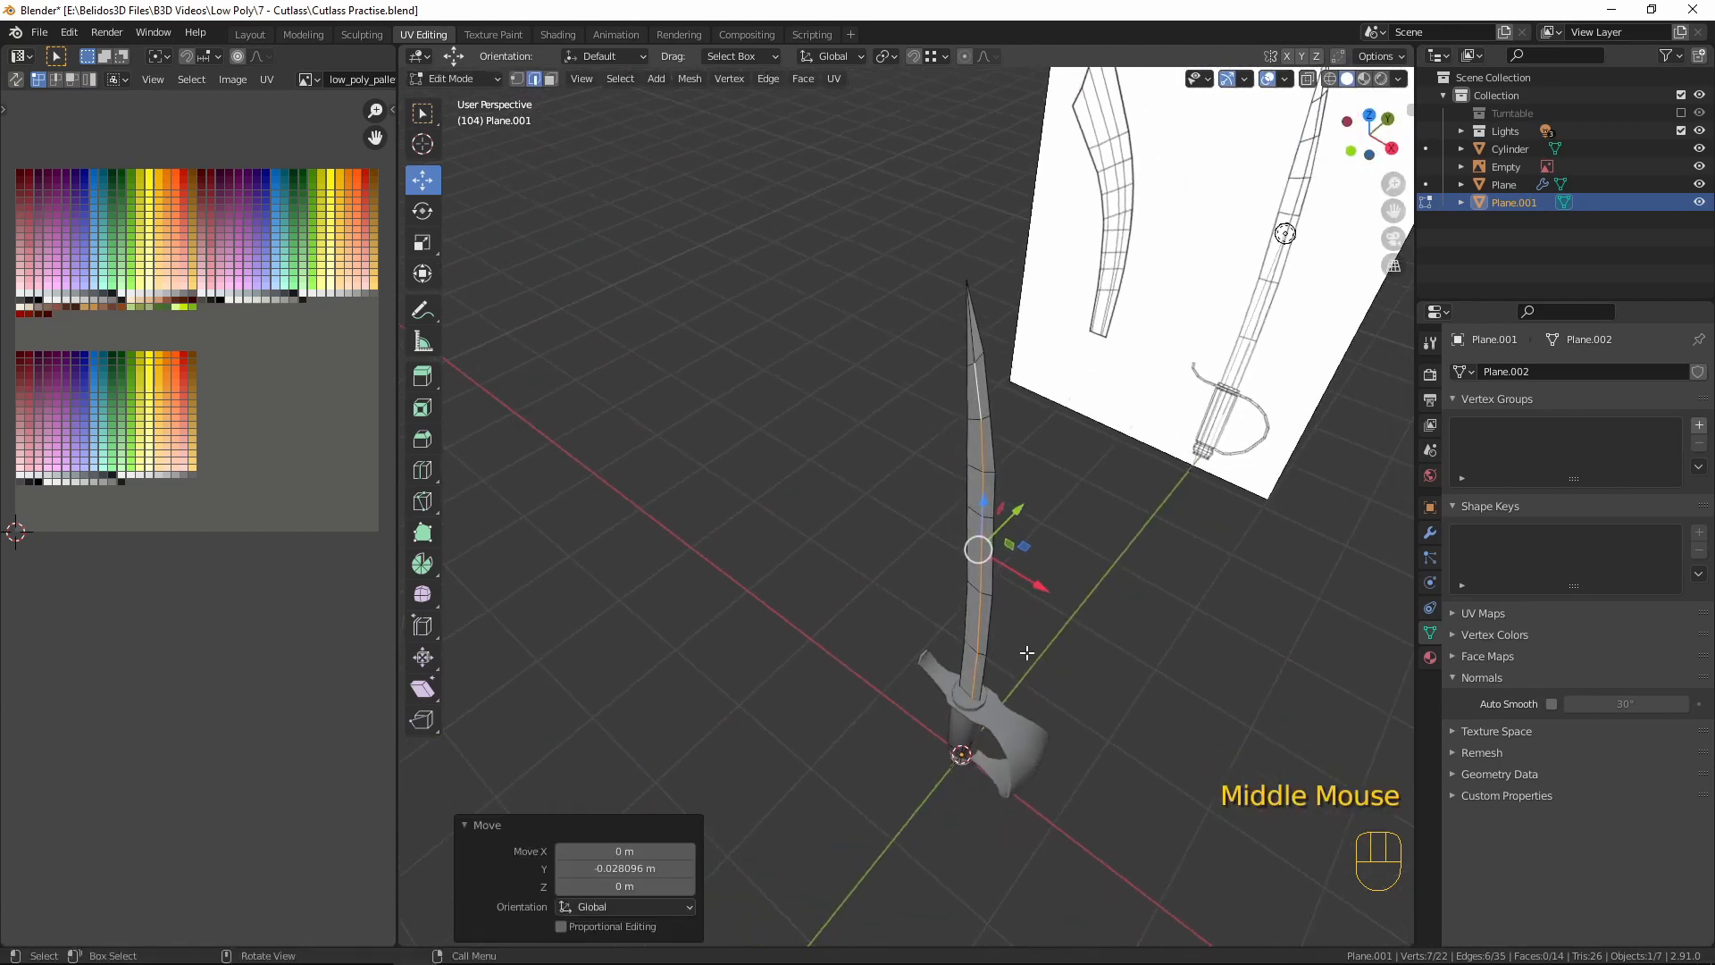
pyautogui.keyDown('alt'); pyautogui.click(966, 613); pyautogui.keyUp('alt')
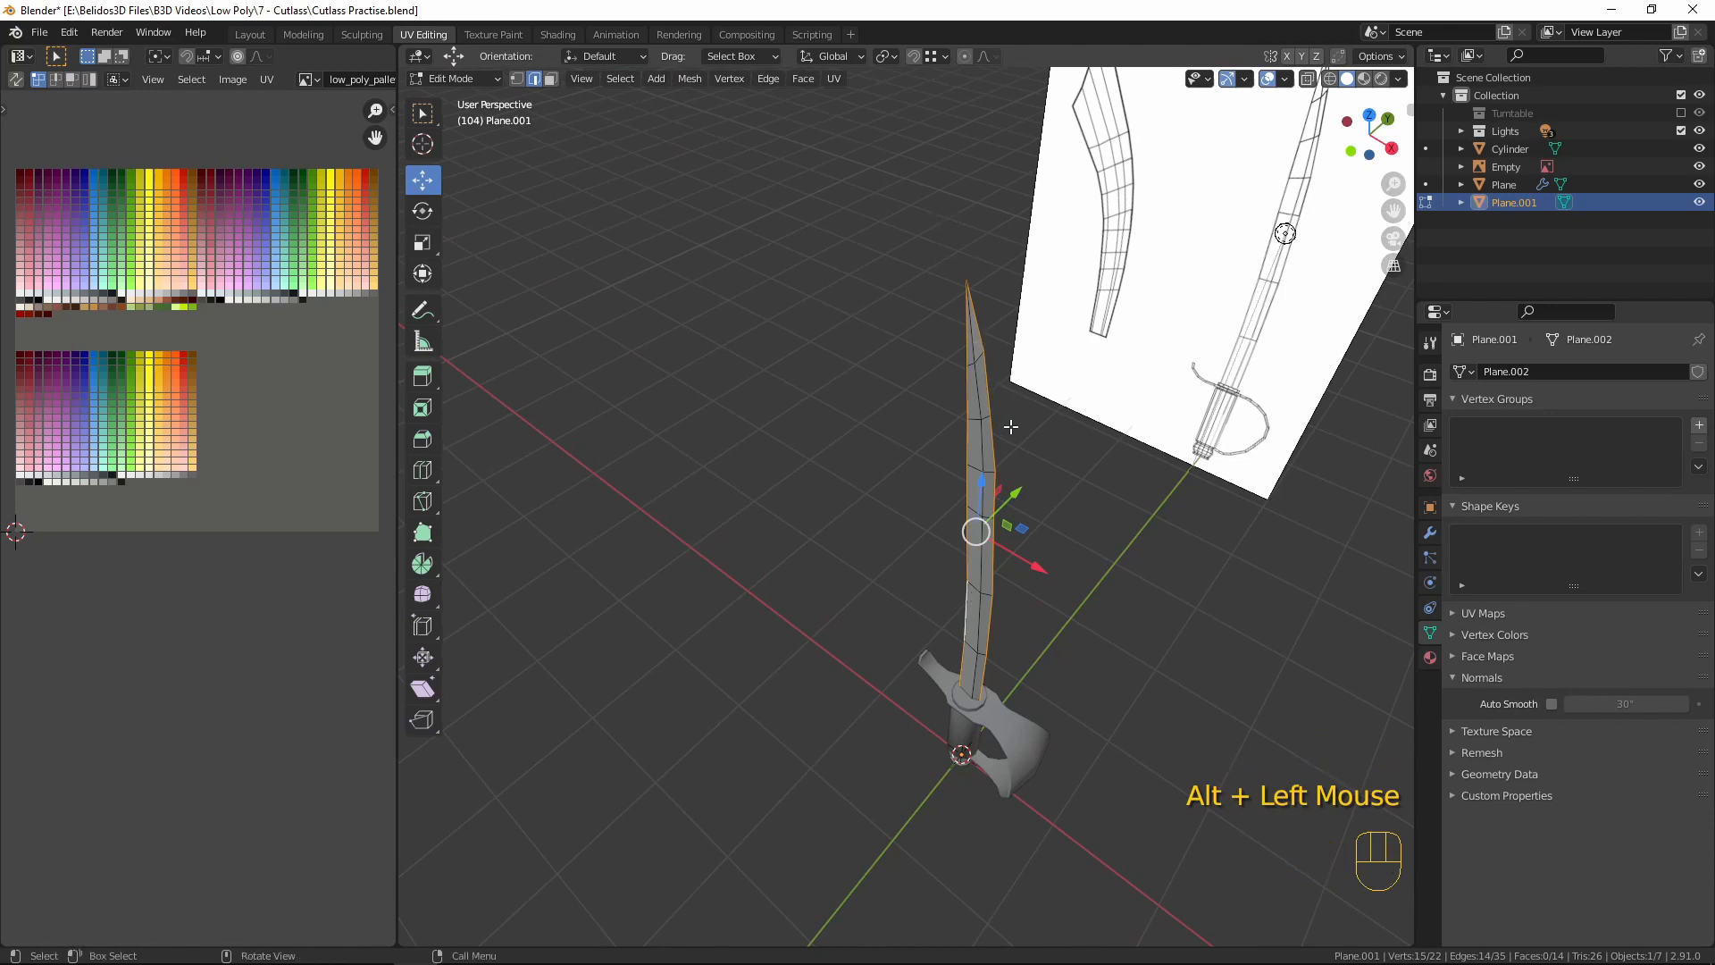
pyautogui.scroll(-1, 1010, 427)
pyautogui.moveTo(1010, 427); pyautogui.dragTo(1072, 286, button='middle')
pyautogui.scroll(3, 1076, 275)
pyautogui.press('a')
pyautogui.press('a')
pyautogui.press('a')
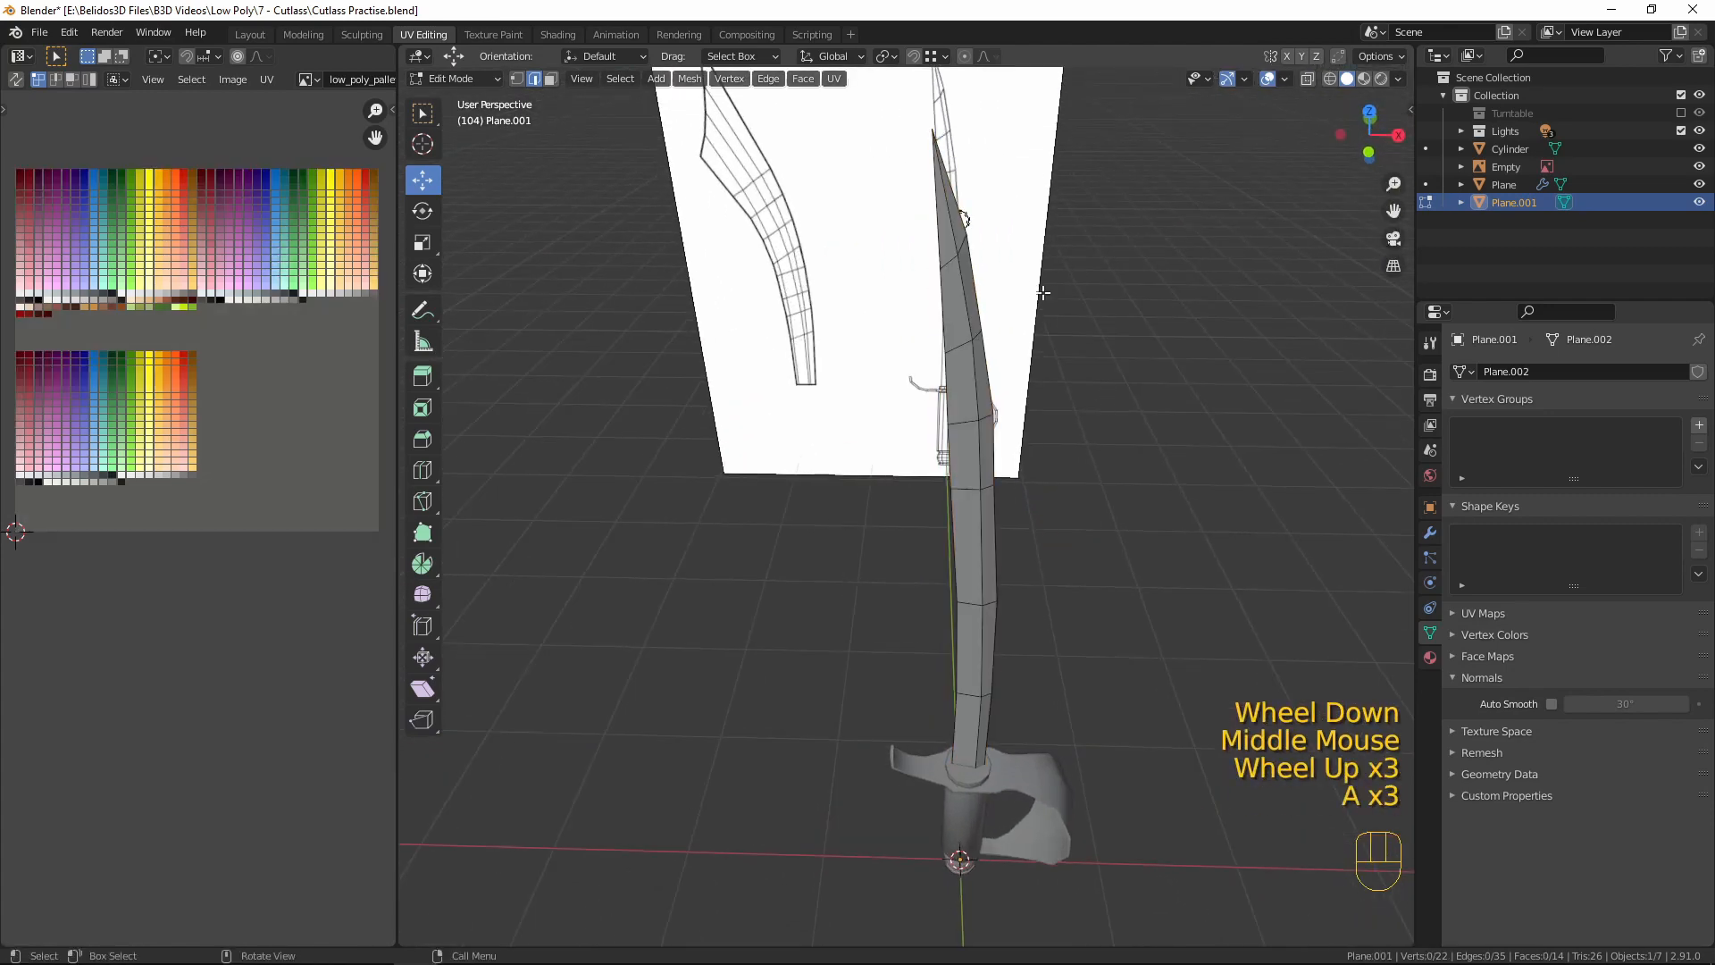
pyautogui.click(953, 232)
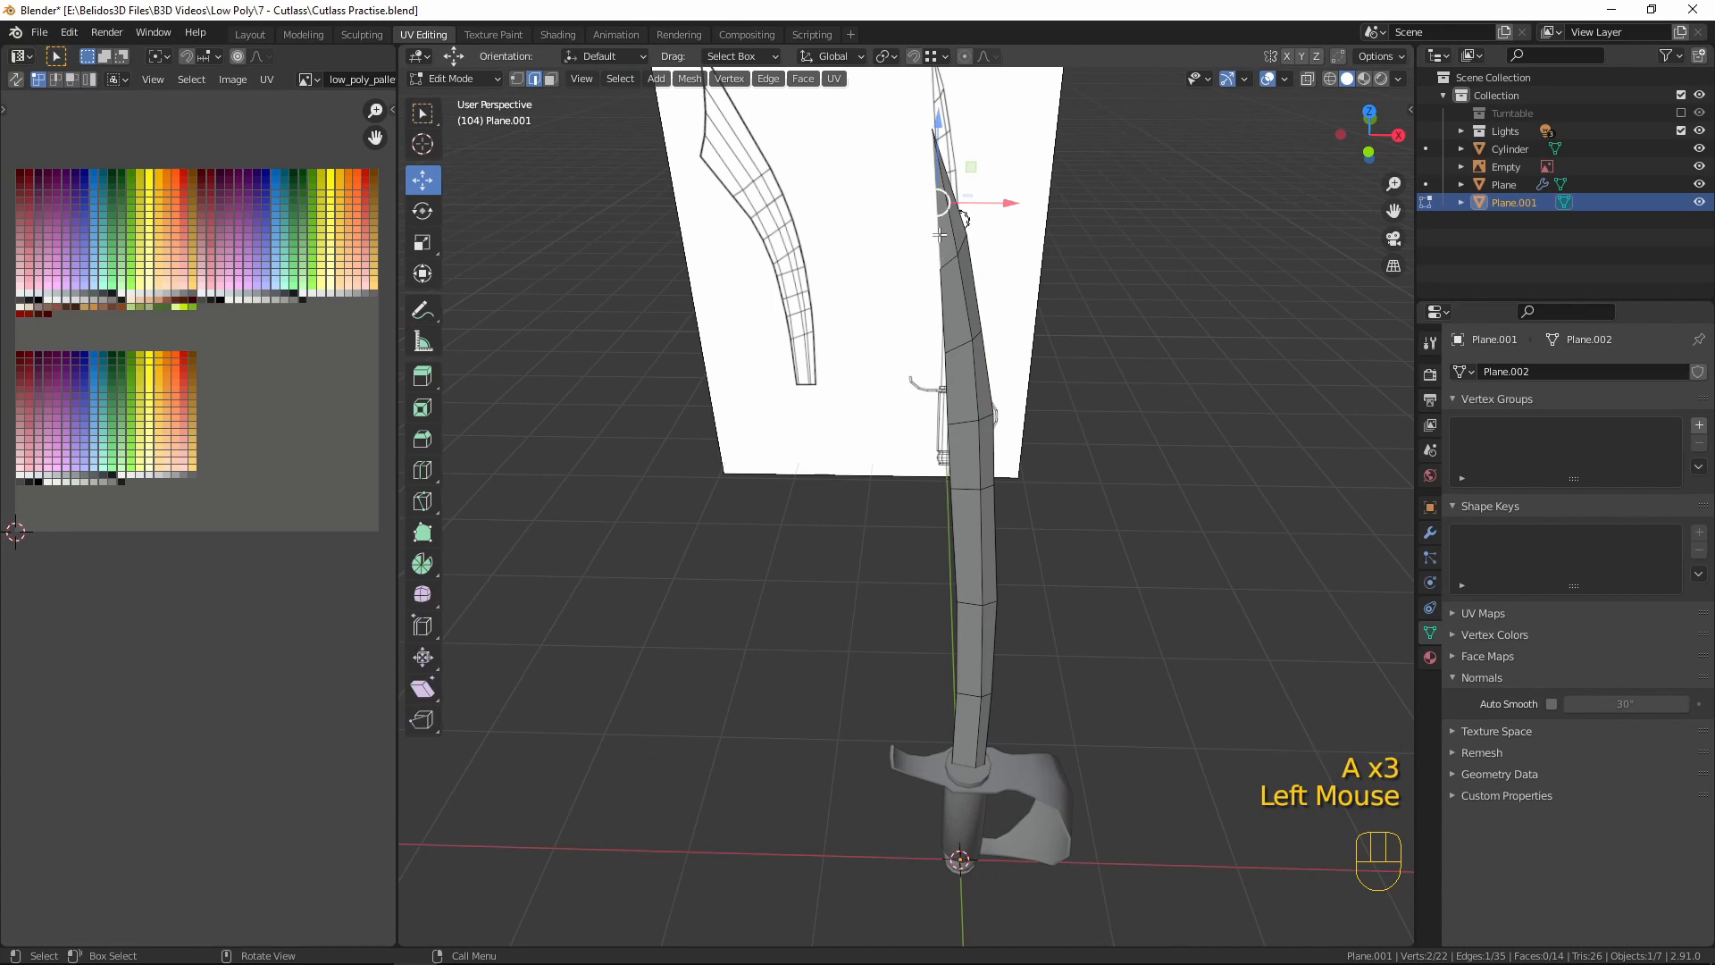
pyautogui.moveTo(943, 206); pyautogui.dragTo(1088, 452, button='middle')
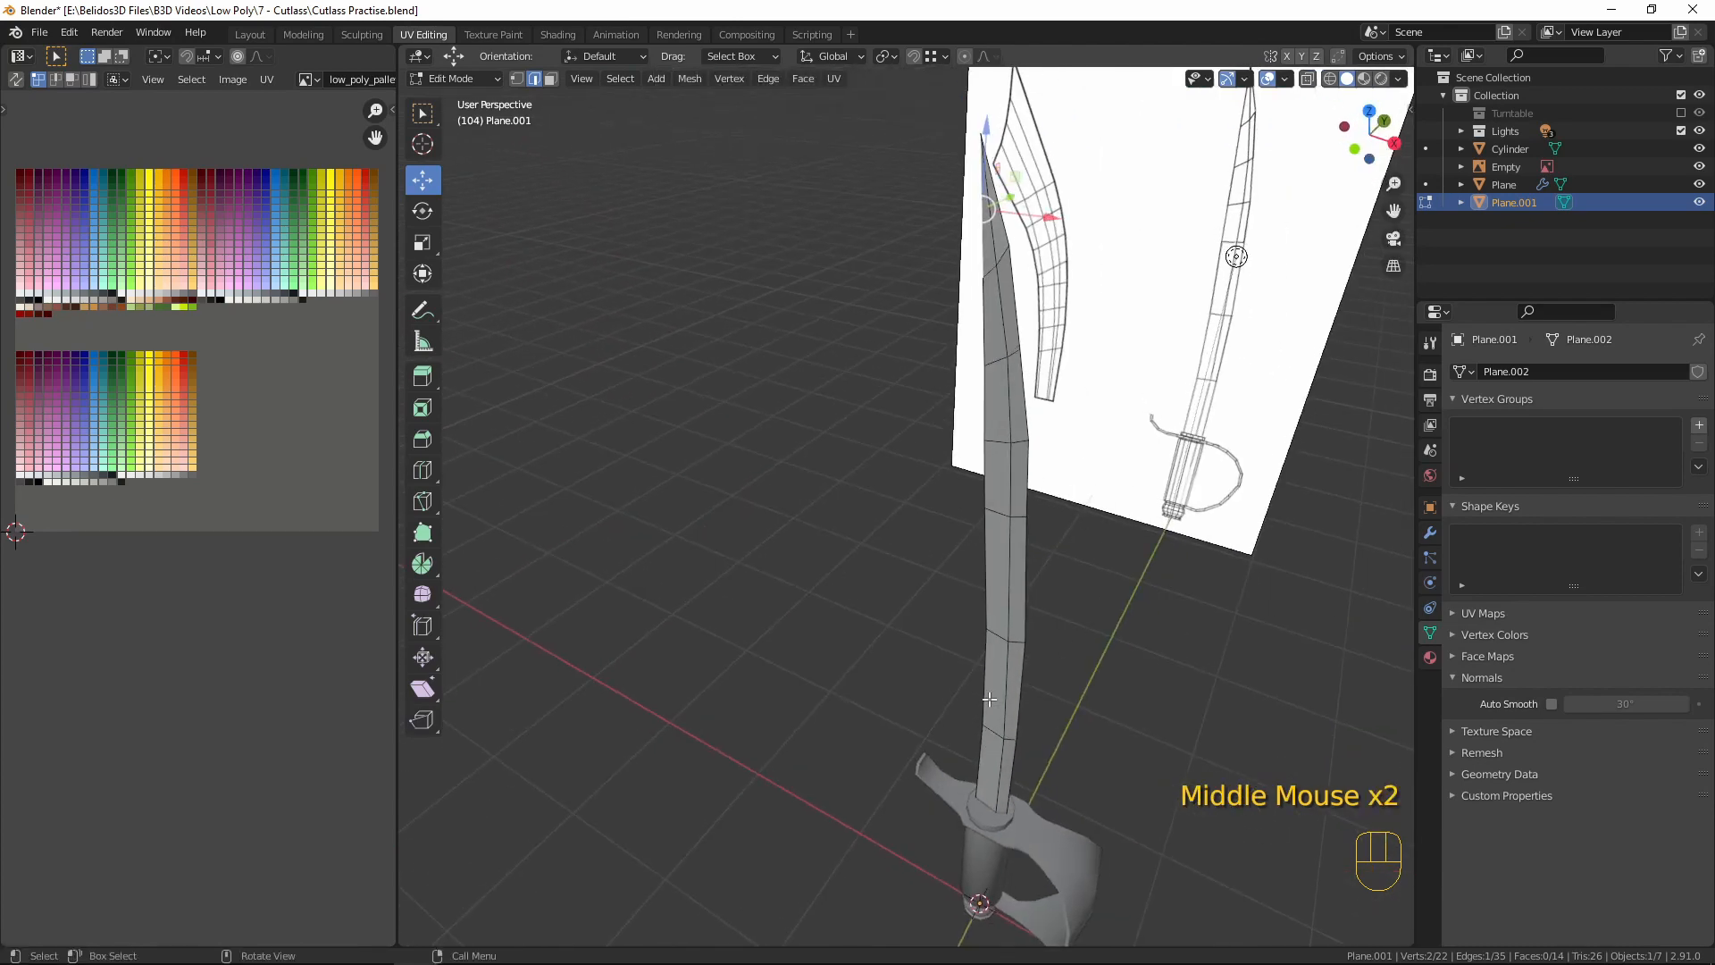
pyautogui.keyDown('ctrl'); pyautogui.click(981, 767); pyautogui.keyUp('ctrl')
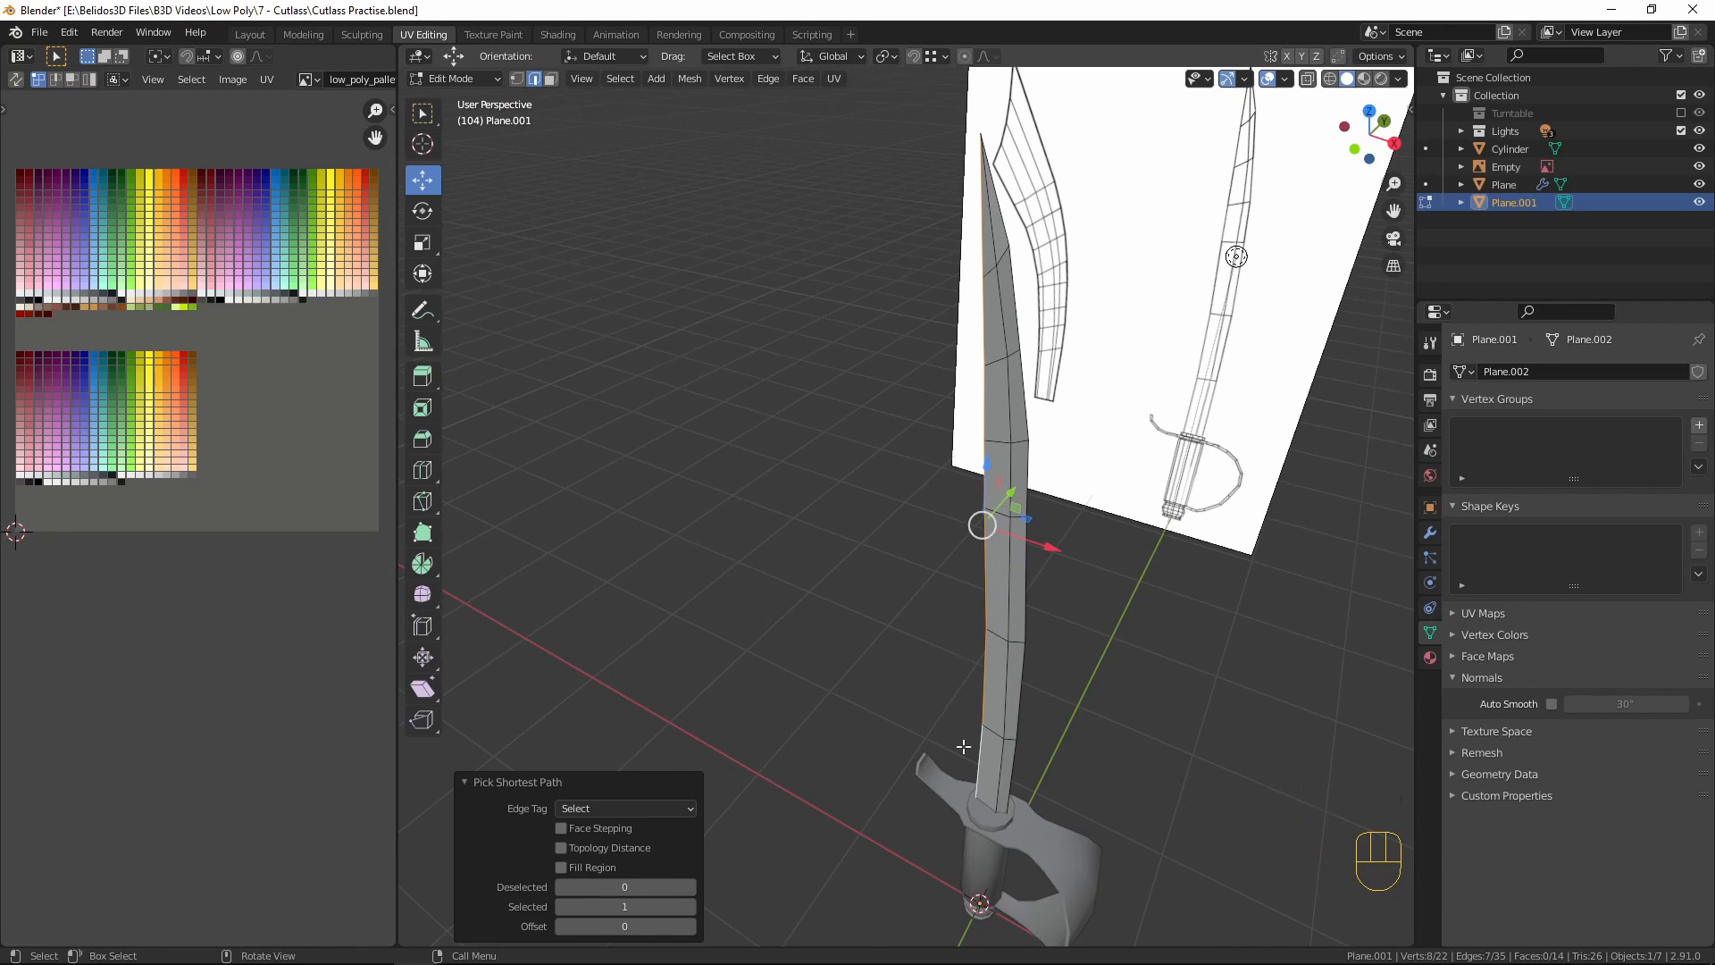
pyautogui.click(1083, 512)
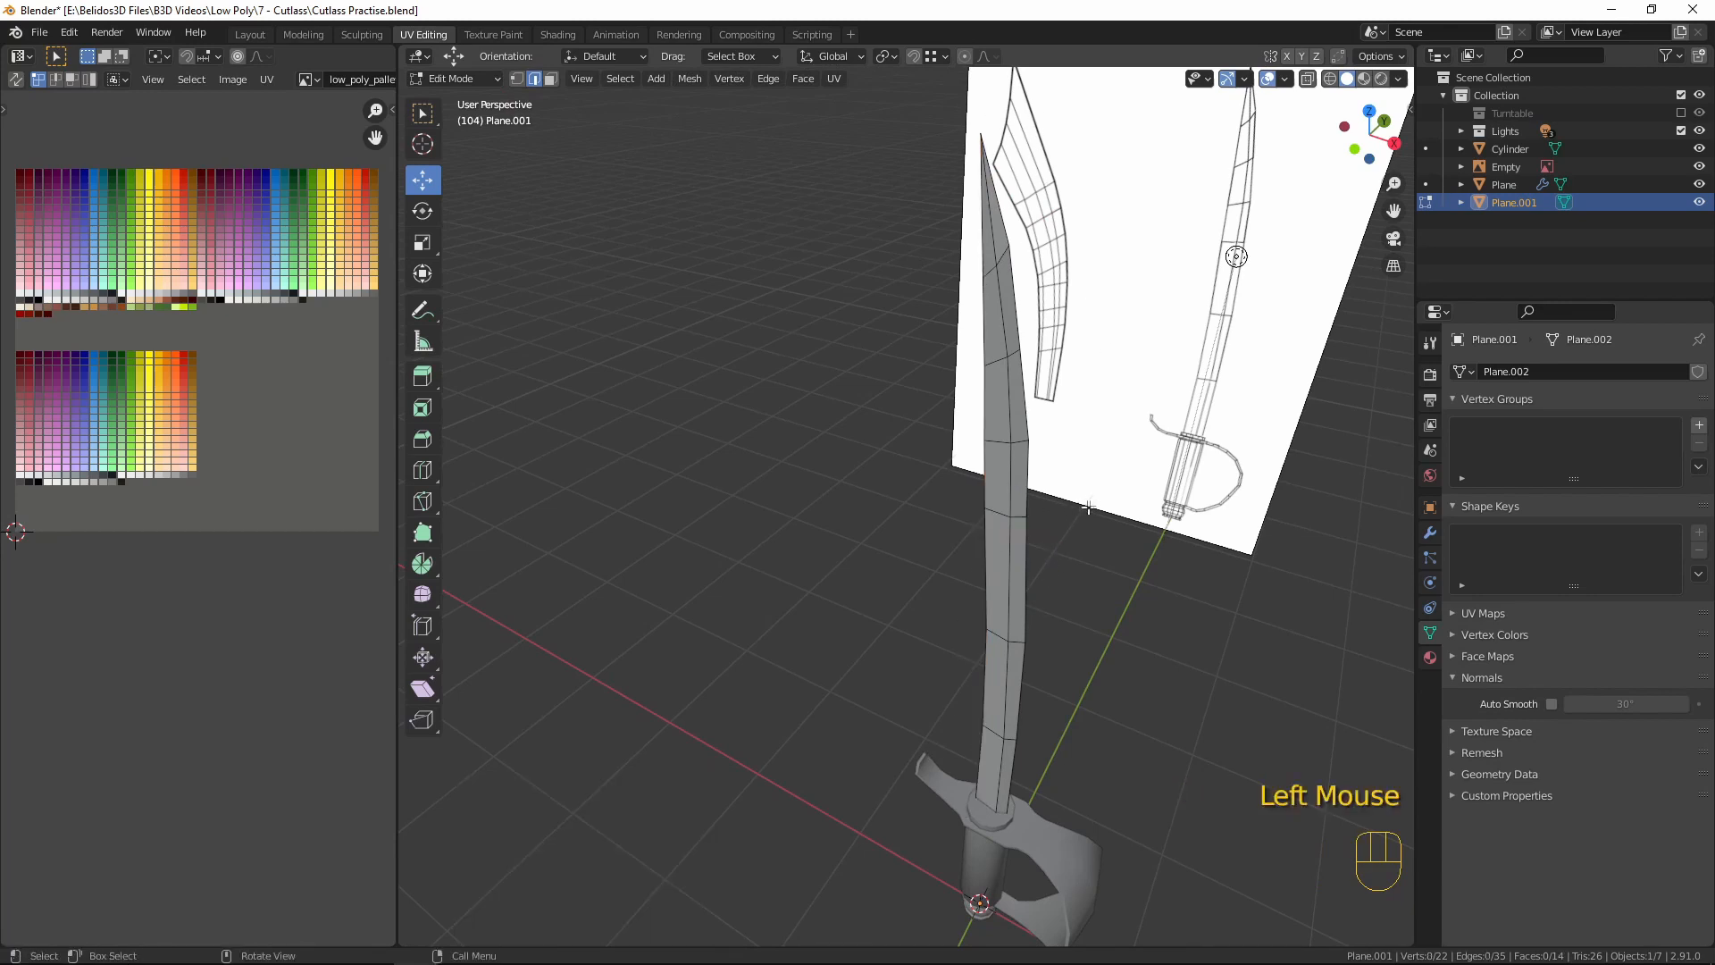
# - Select the blade's left outline edges from the tip down to the hilt and move them about -0.042 m in Y
pyautogui.doubleClick(983, 242)
pyautogui.keyDown('ctrl'); pyautogui.click(981, 758); pyautogui.keyUp('ctrl')
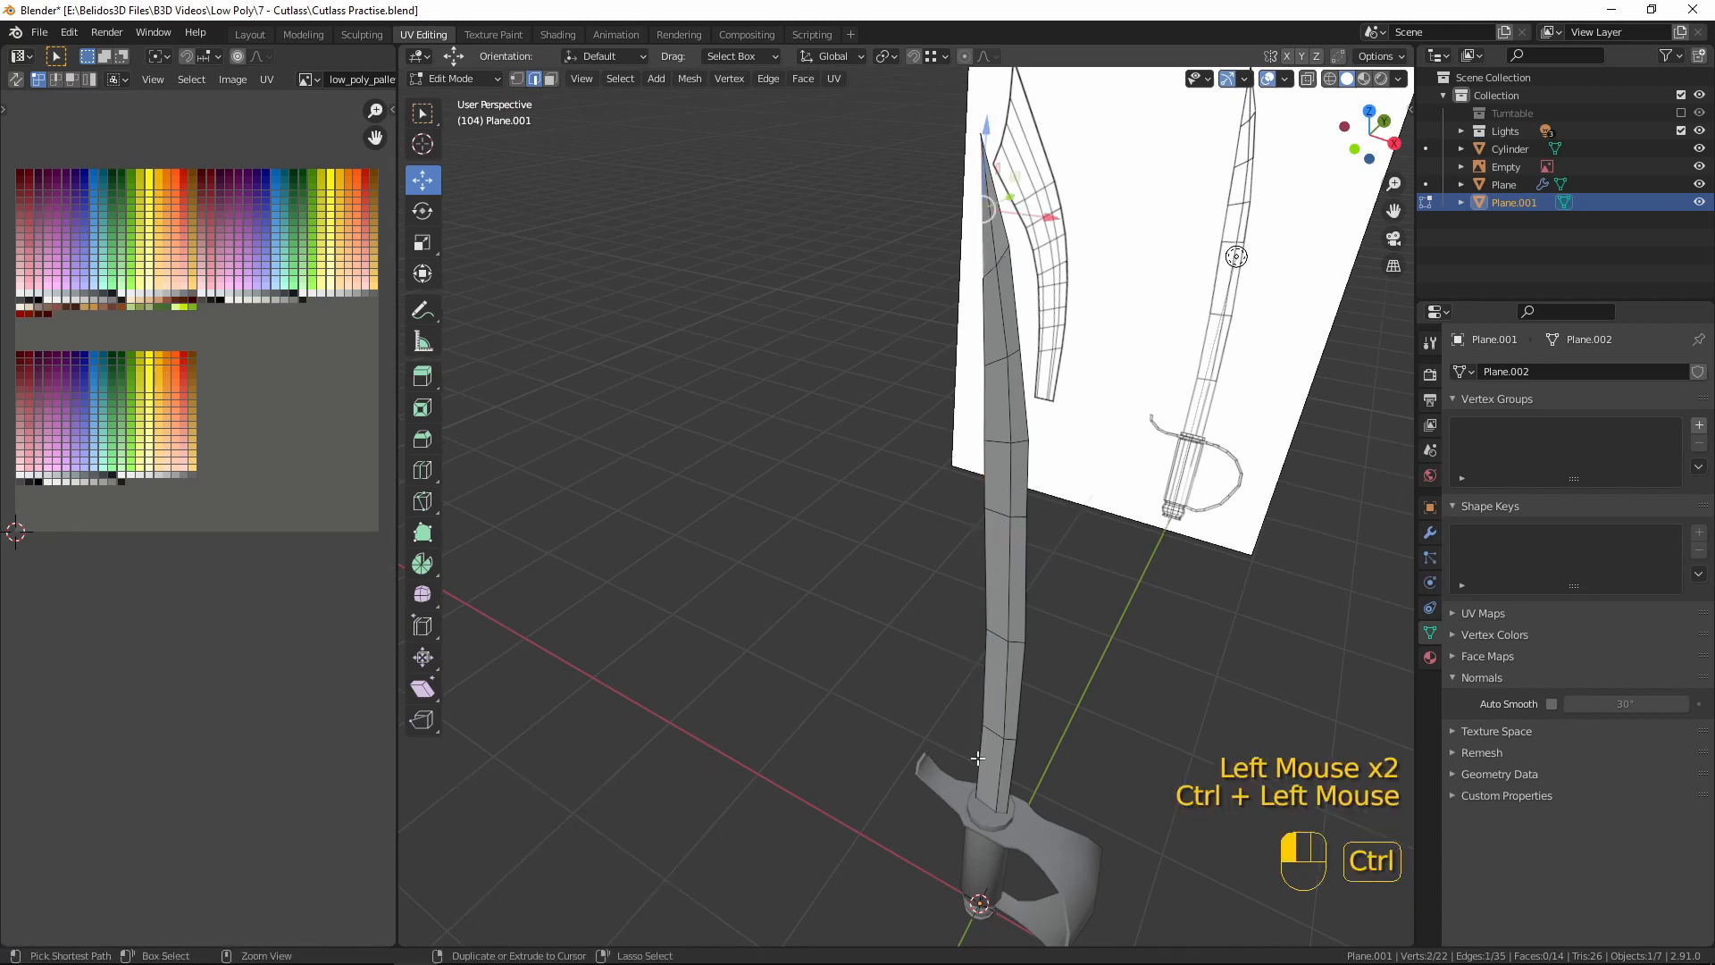
pyautogui.moveTo(1004, 487); pyautogui.dragTo(1002, 497)
pyautogui.moveTo(1160, 506); pyautogui.dragTo(1169, 407, button='middle')
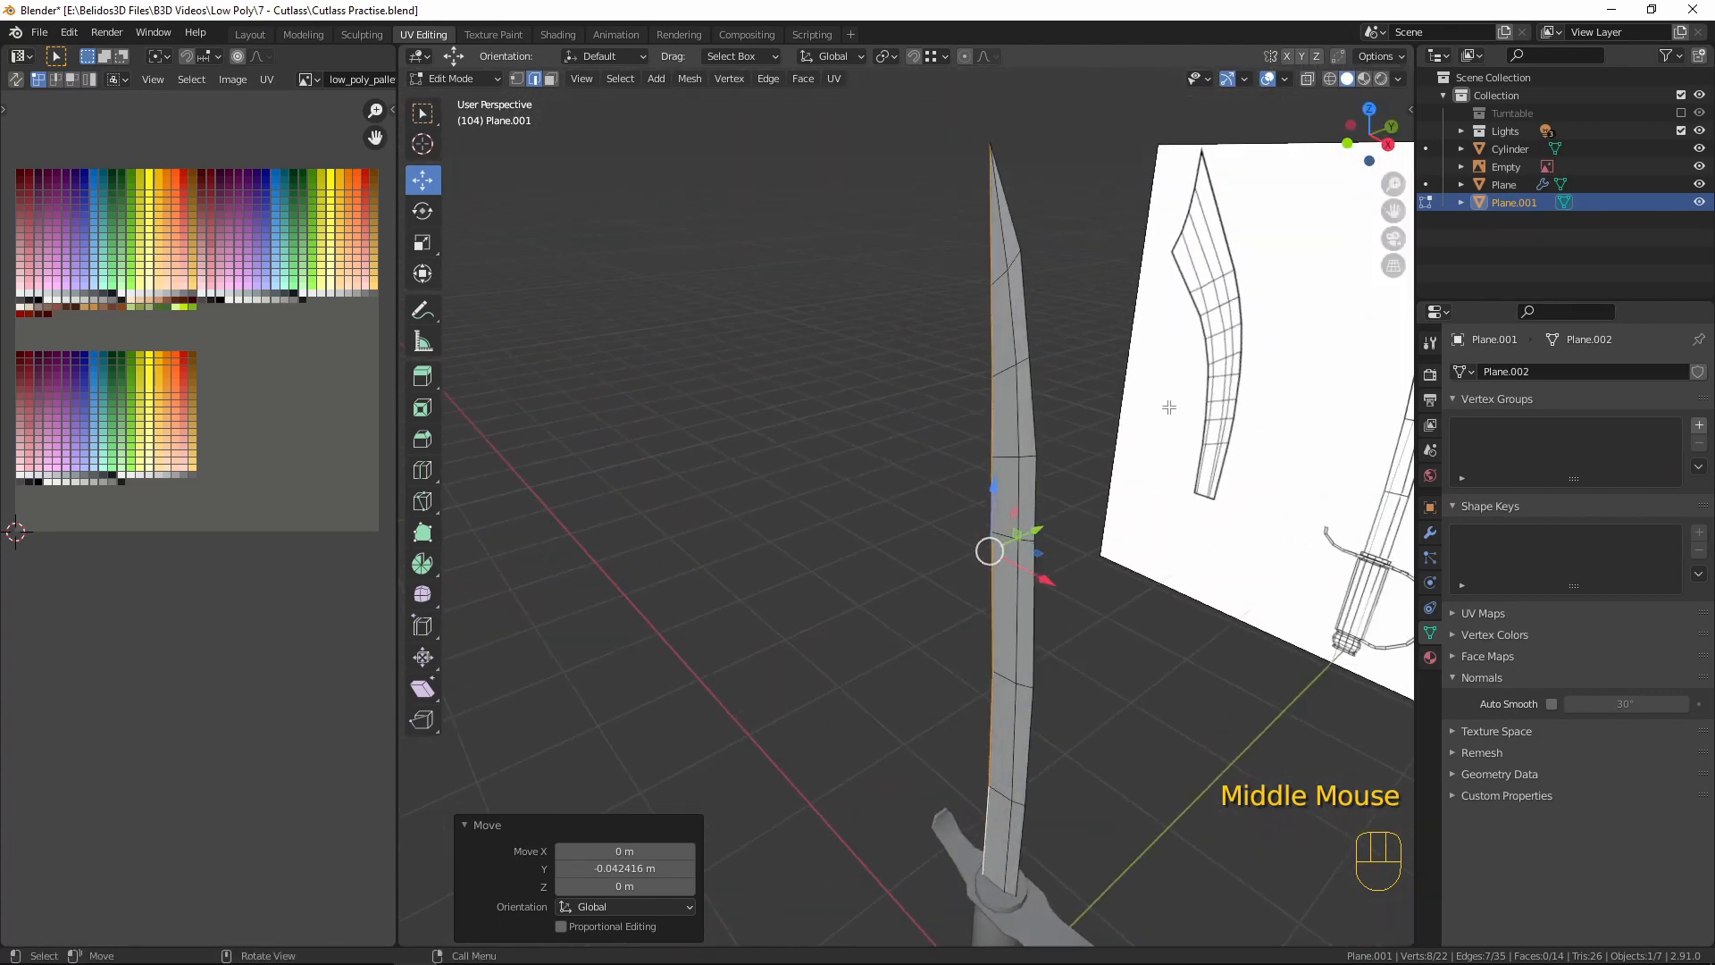
# - Add a Mirror modifier to the blade, mirroring on the Y axis only with Clipping enabled
pyautogui.click(1430, 533)
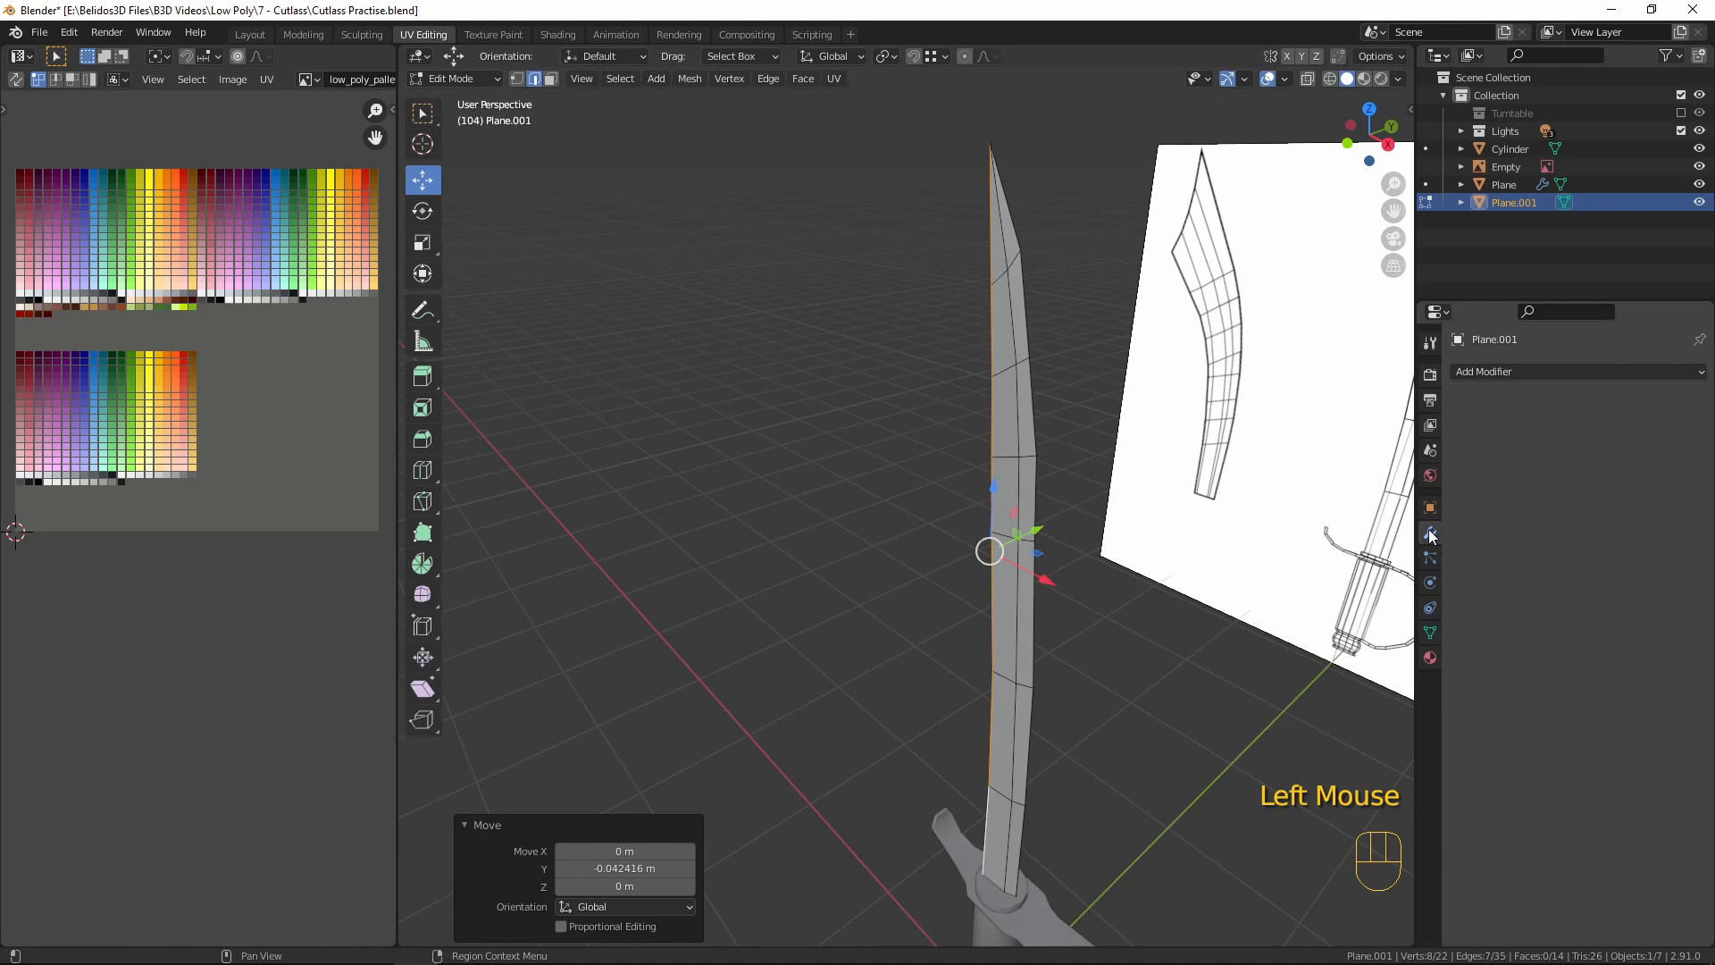
pyautogui.click(1493, 373)
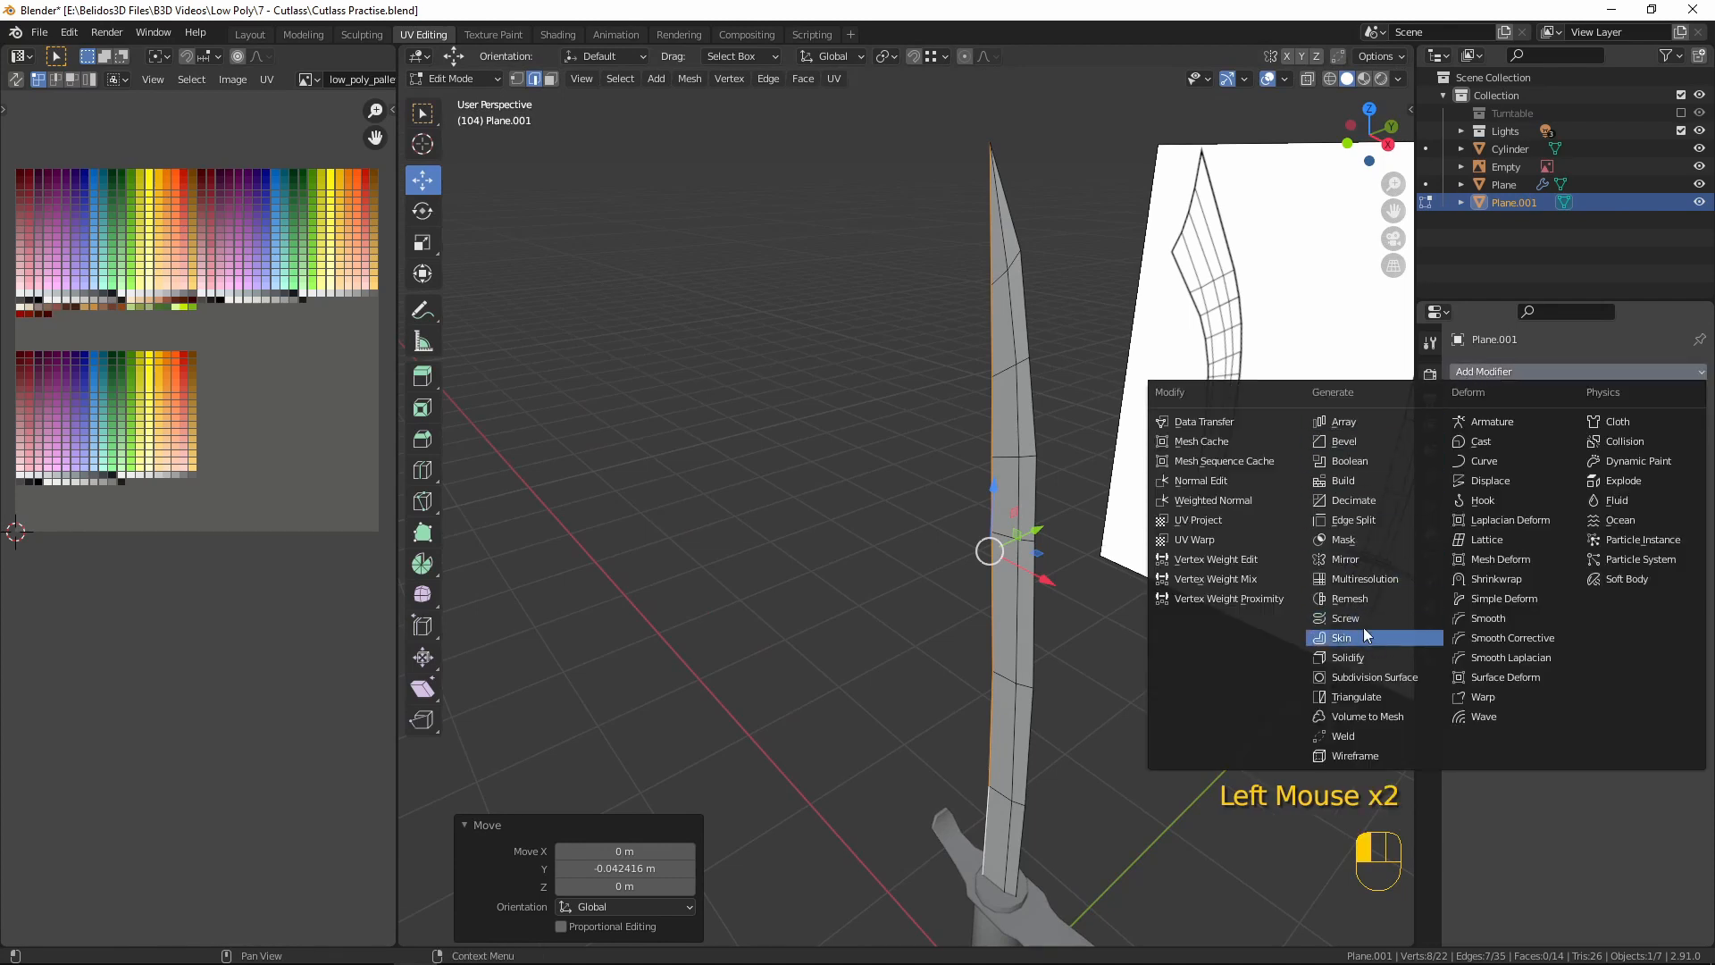
pyautogui.click(1362, 559)
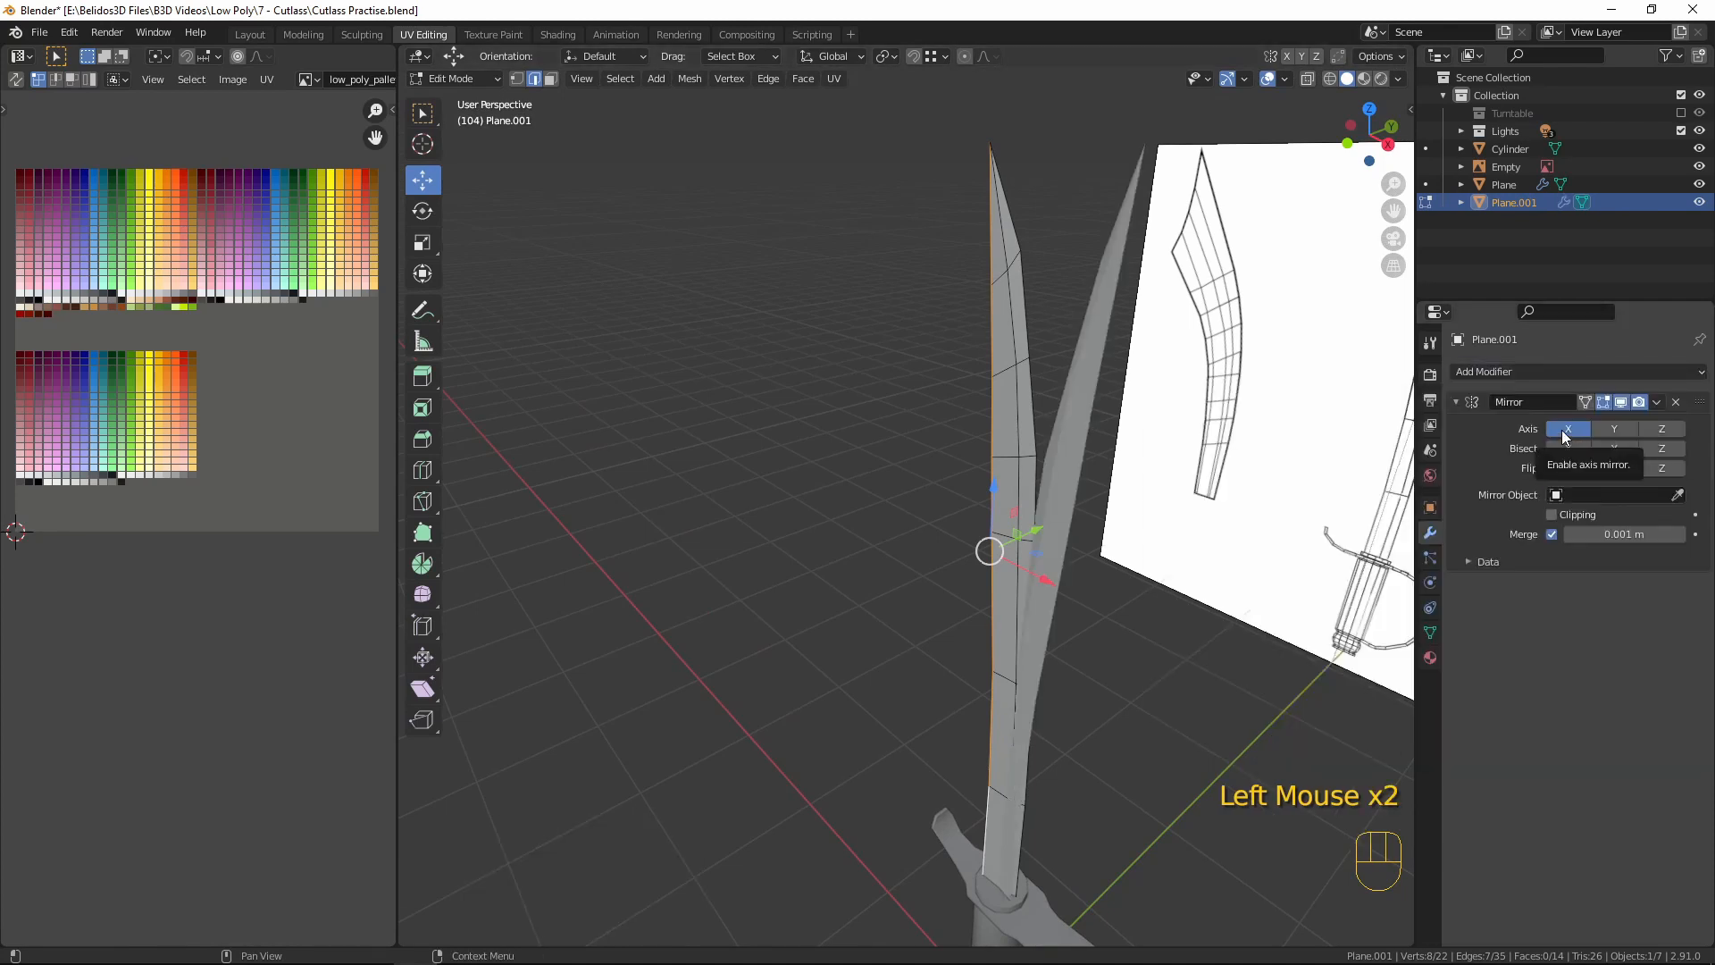
pyautogui.click(1567, 434)
pyautogui.click(1613, 429)
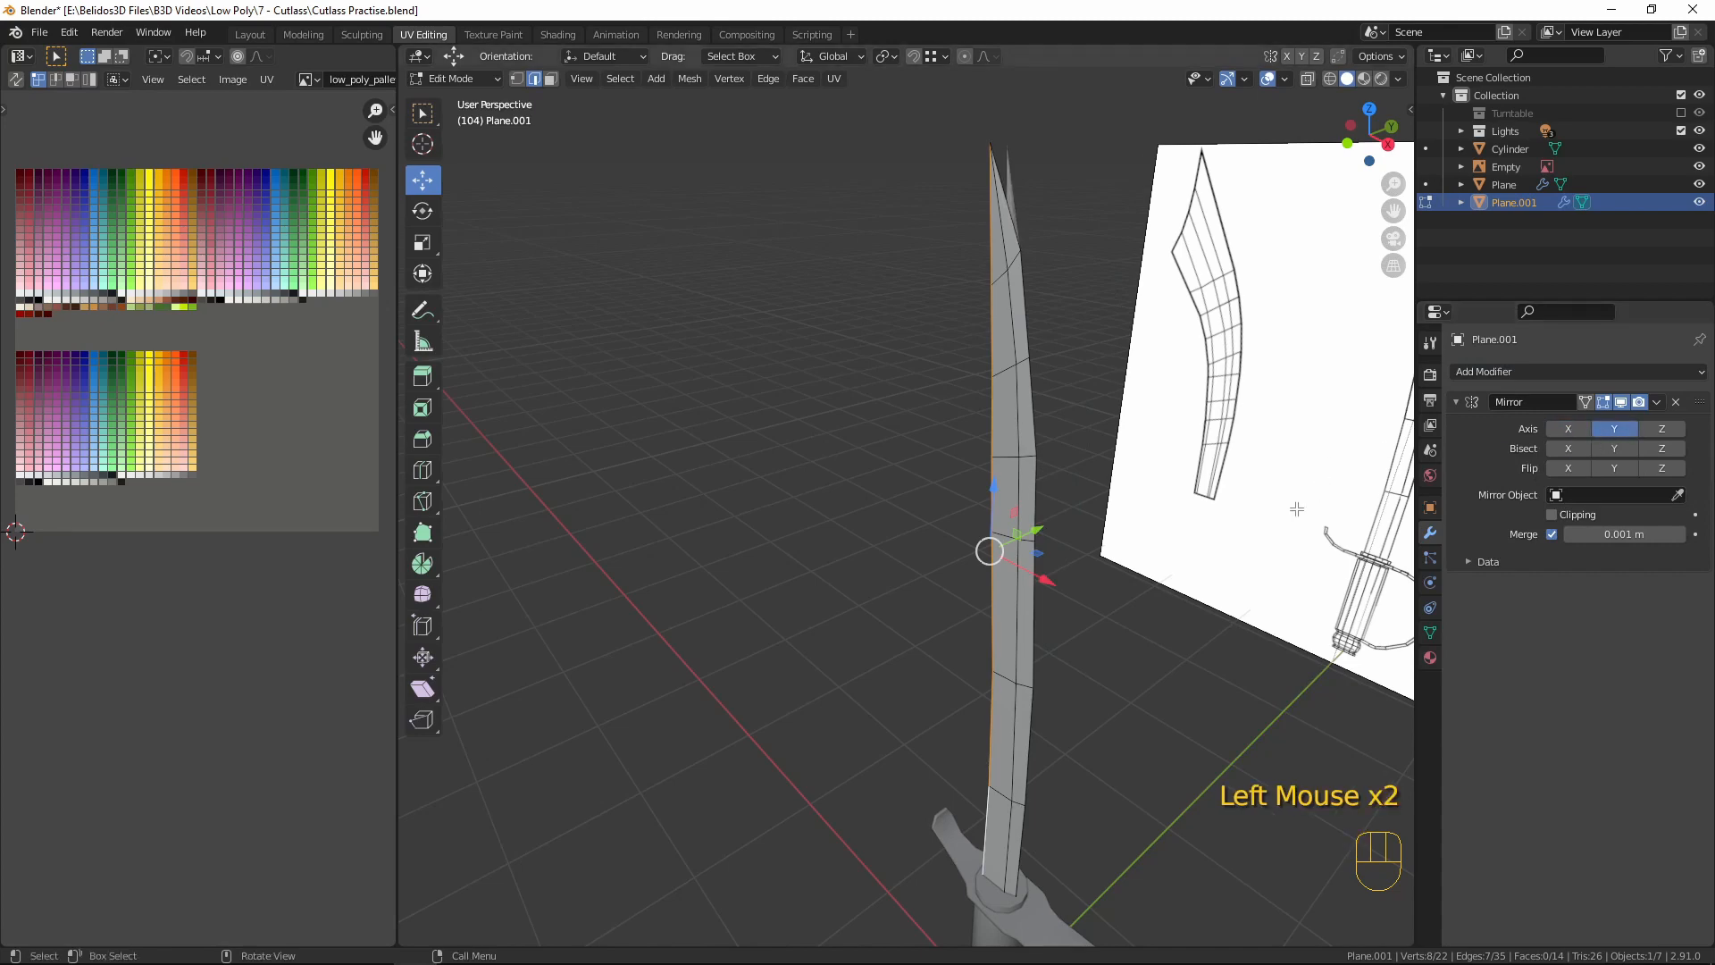
pyautogui.moveTo(1116, 536); pyautogui.dragTo(939, 533, button='middle')
pyautogui.scroll(2, 1143, 487)
pyautogui.moveTo(952, 446); pyautogui.dragTo(849, 264, button='middle')
pyautogui.click(1551, 516)
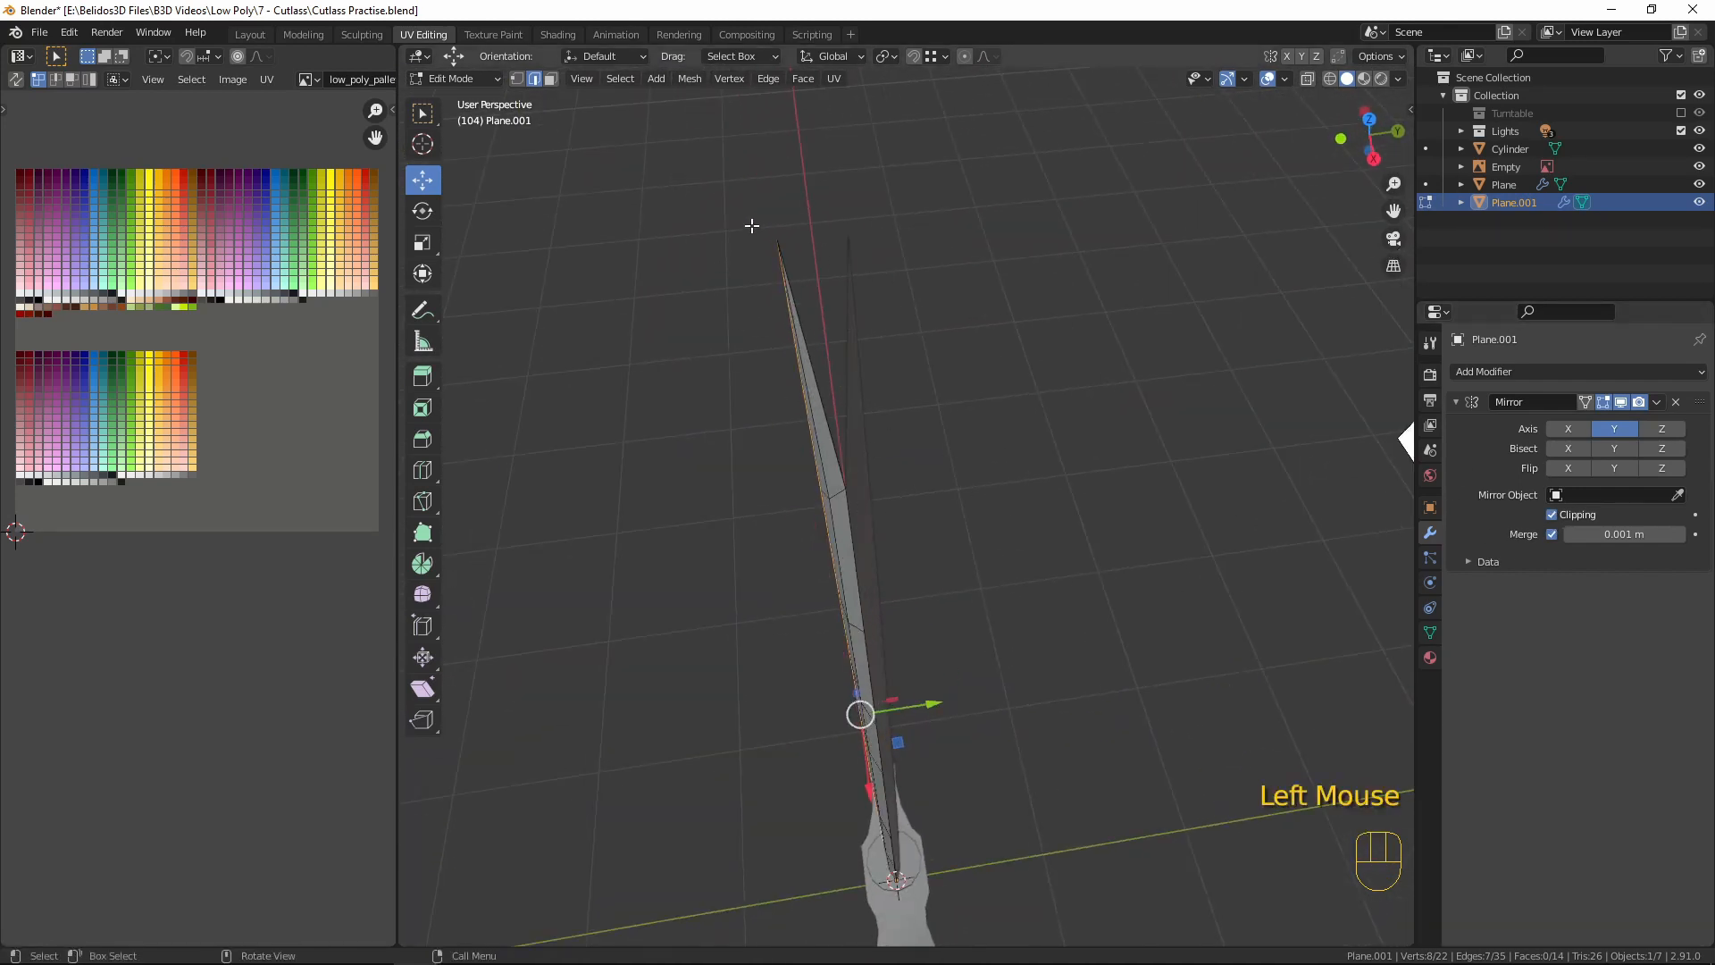
# - Move the blade's tip vertex about 0.053 m in Y to join its mirrored copy at the center plane
pyautogui.press('1')
pyautogui.click(778, 238)
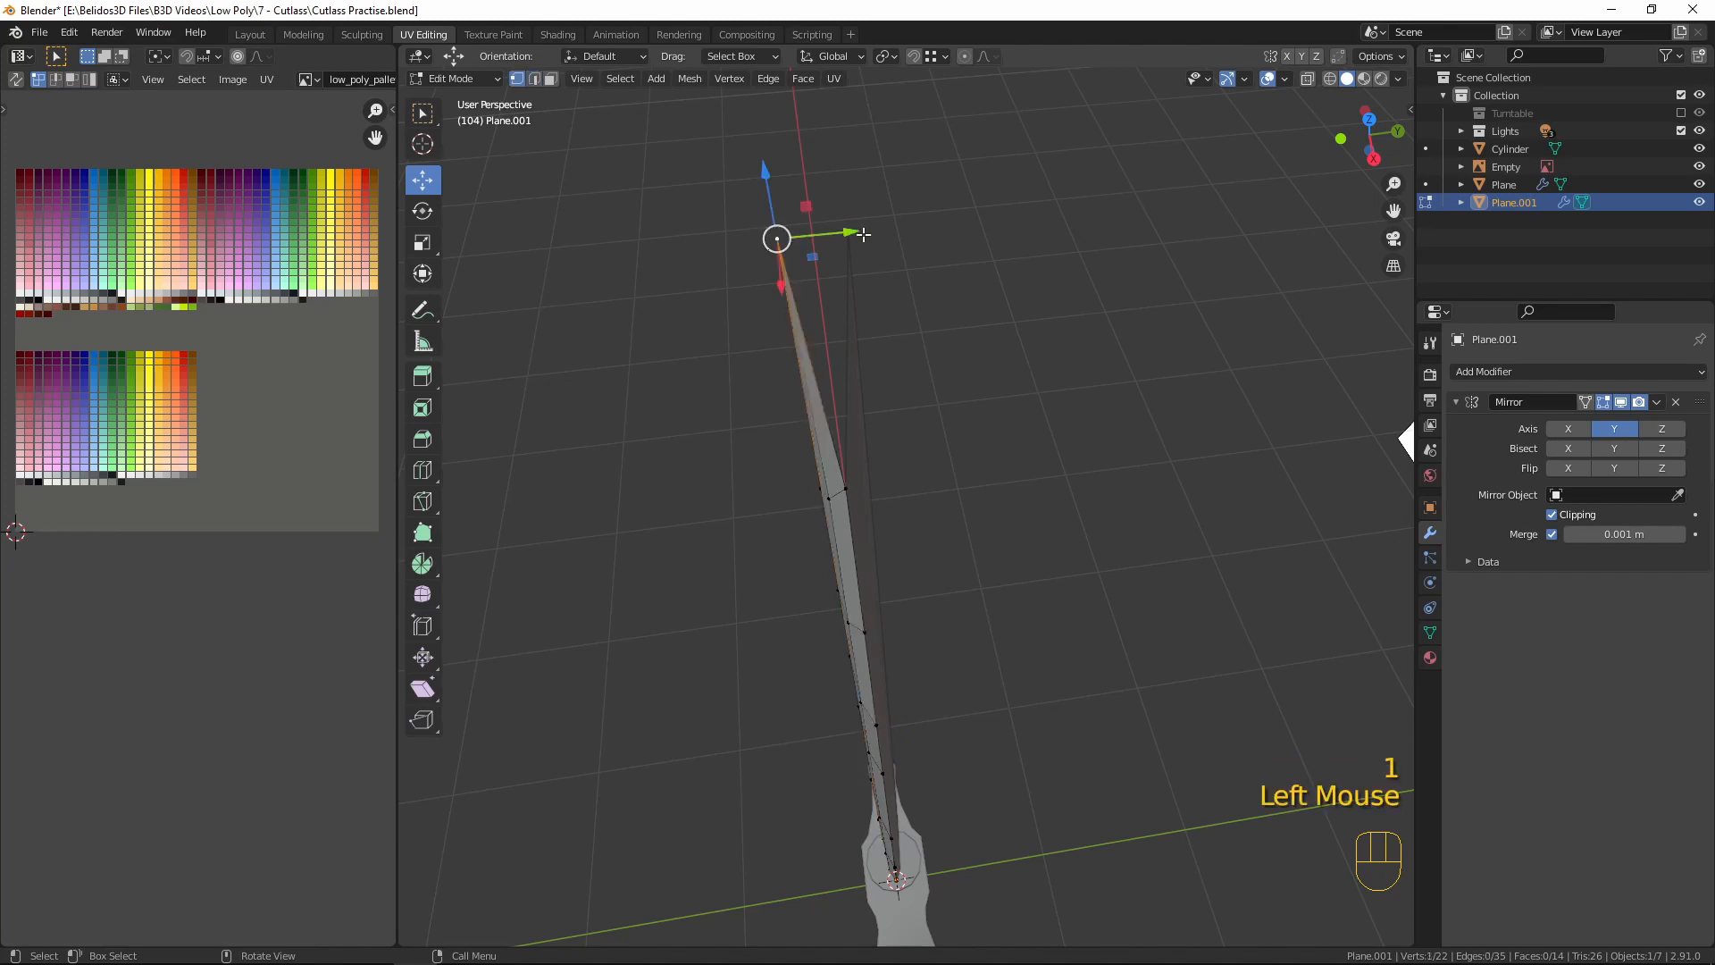
pyautogui.doubleClick(863, 234)
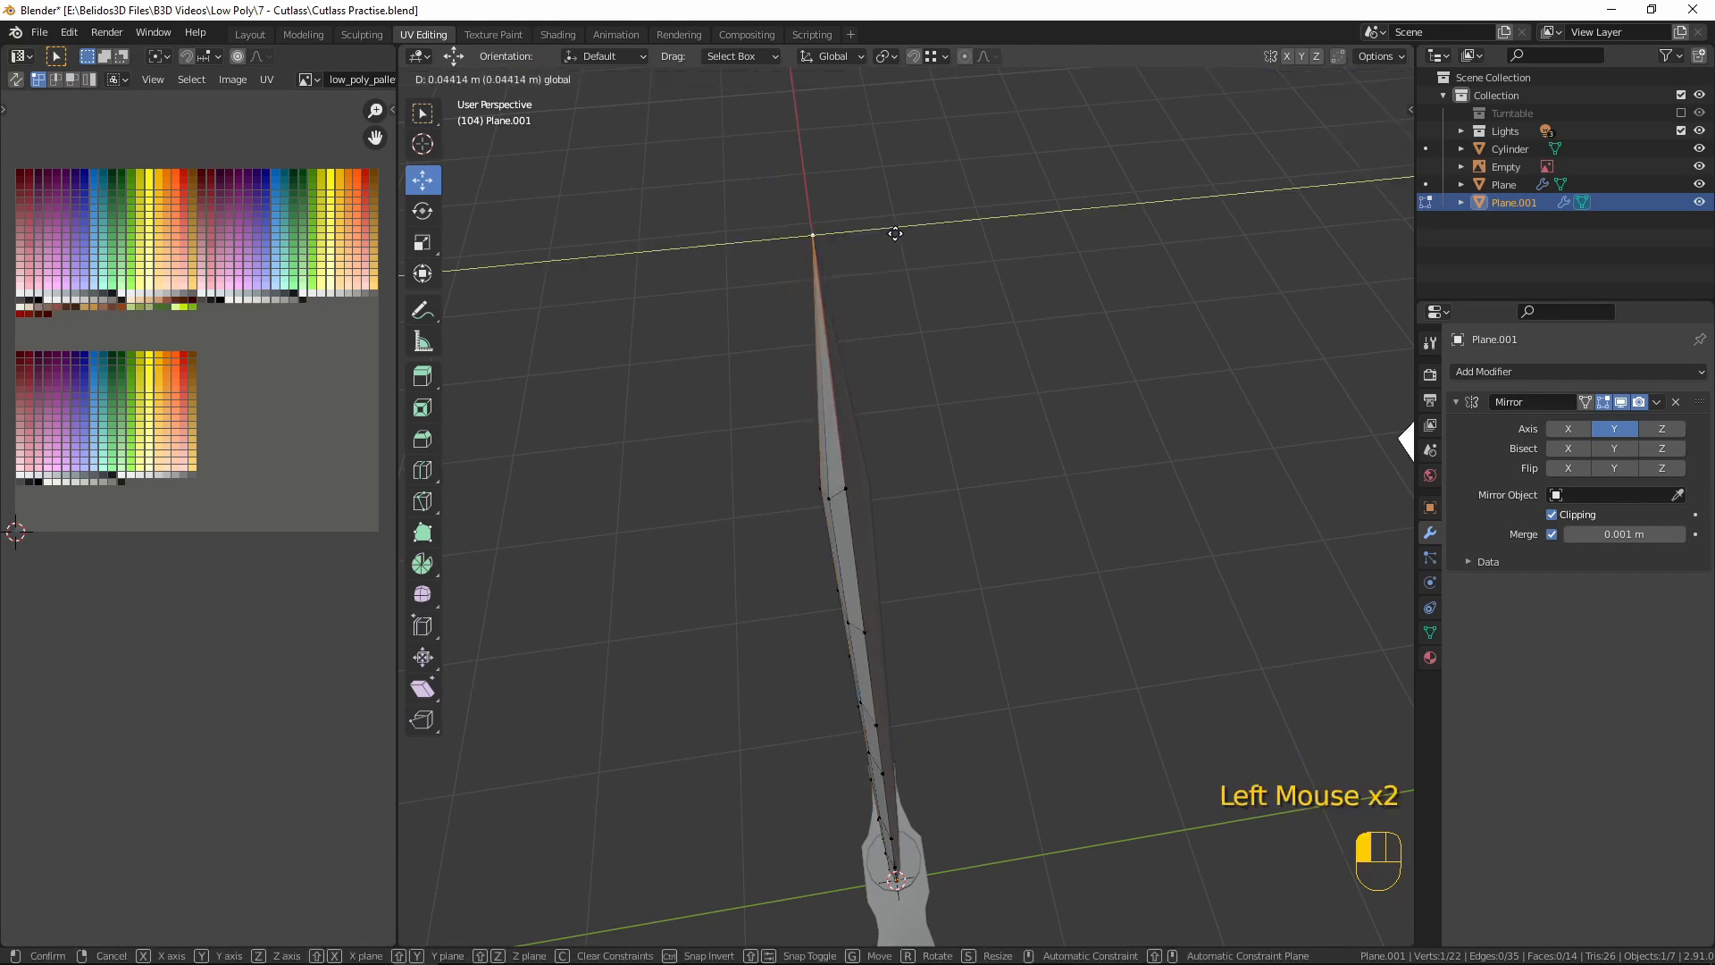
pyautogui.click(900, 234)
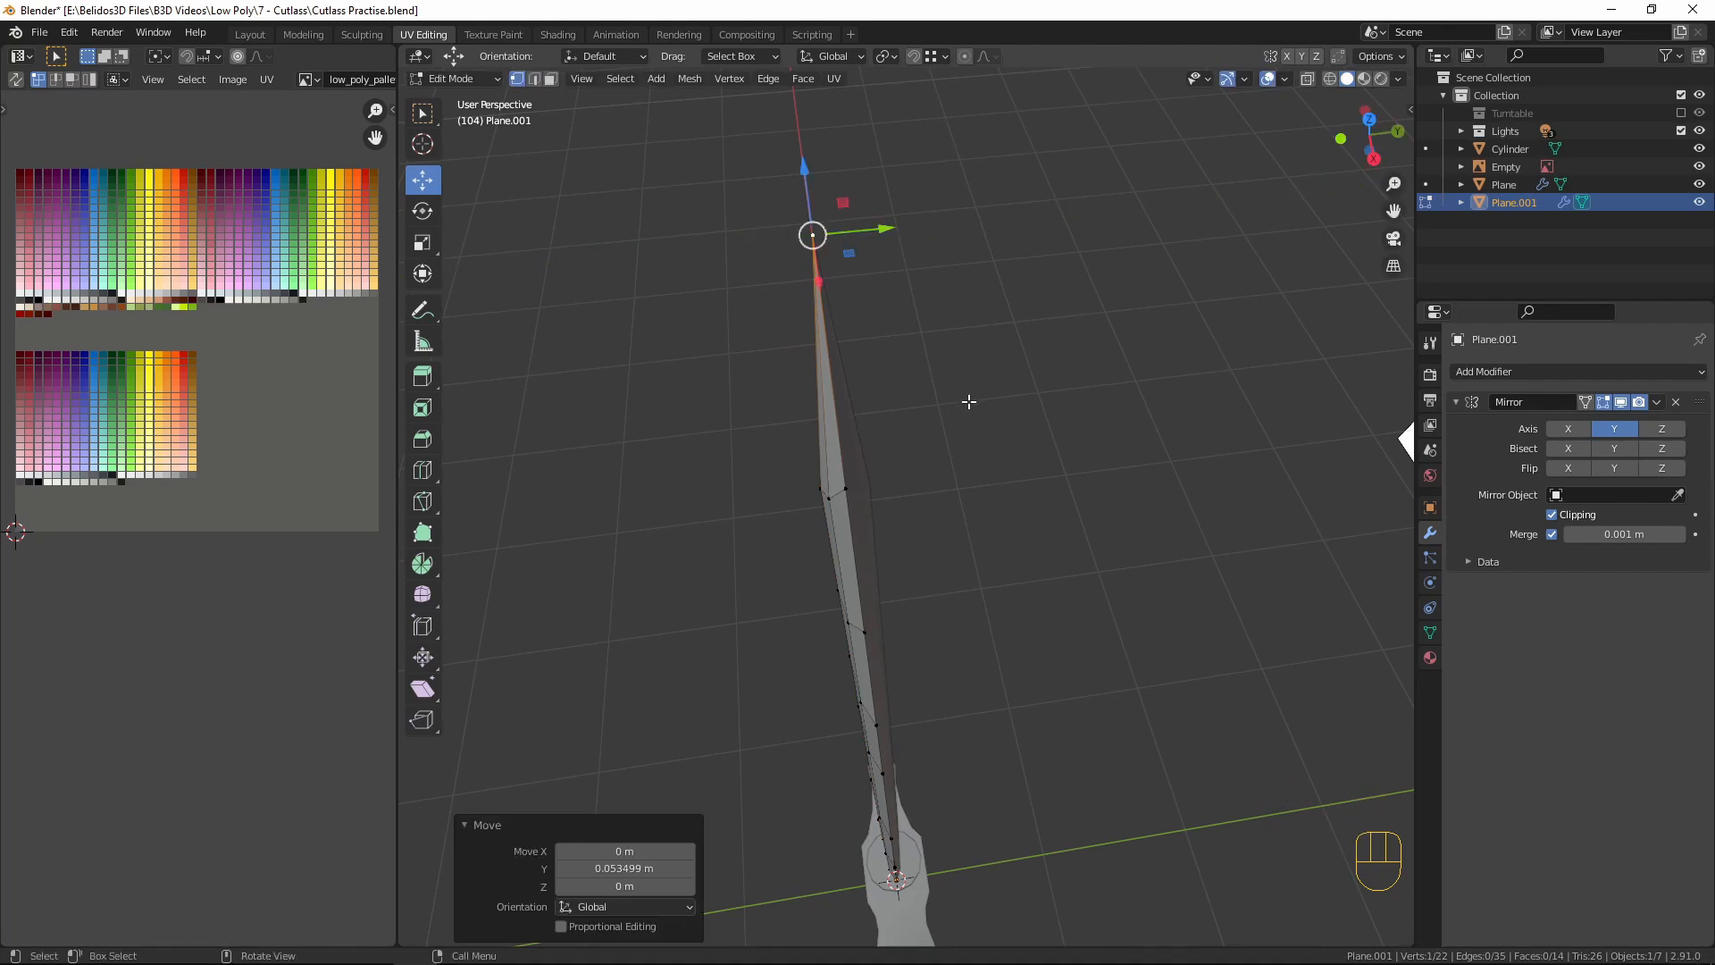
pyautogui.moveTo(900, 234); pyautogui.dragTo(585, 326, button='middle')
pyautogui.moveTo(953, 570)
pyautogui.mouseDown(button='middle')
pyautogui.moveTo(1022, 582)
pyautogui.moveTo(1033, 643)
pyautogui.moveTo(1082, 640)
pyautogui.moveTo(942, 590)
pyautogui.mouseUp(button='middle')
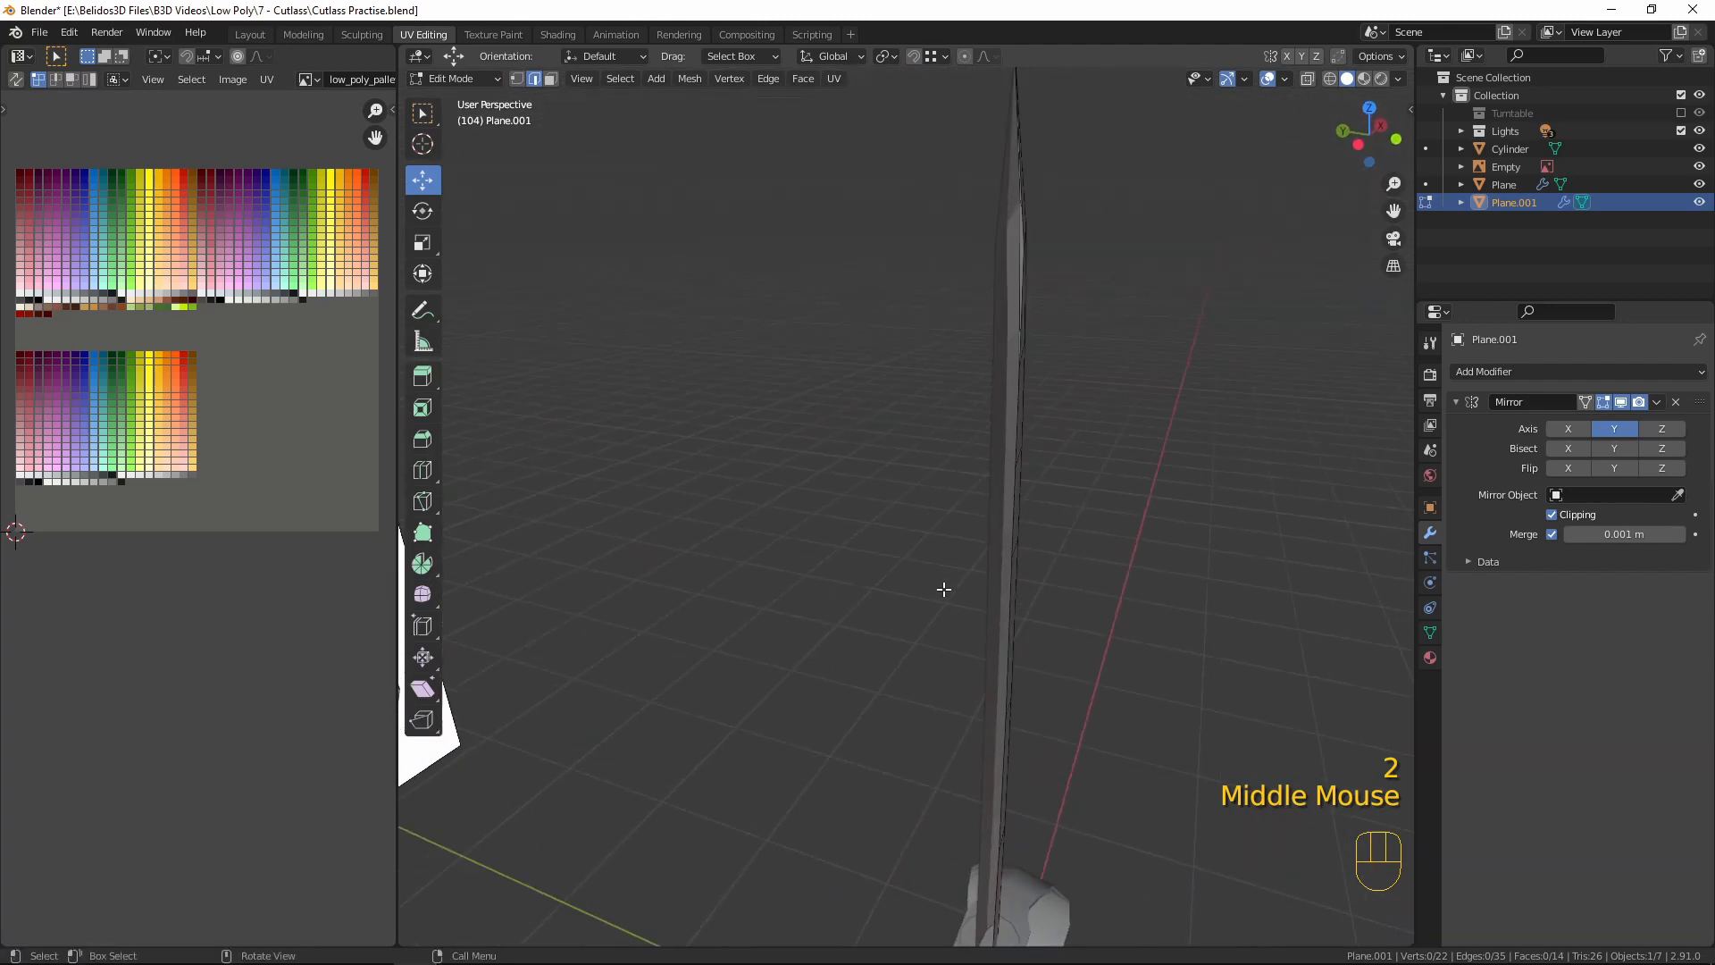
# - Extrude the edge loop around the blade's outline and move it along Y to the mirror plane to give the blade thickness
pyautogui.keyDown('alt'); pyautogui.click(1010, 509); pyautogui.keyUp('alt')
pyautogui.moveTo(1010, 509); pyautogui.dragTo(944, 595, button='middle')
pyautogui.moveTo(1000, 555); pyautogui.dragTo(1116, 577, button='middle')
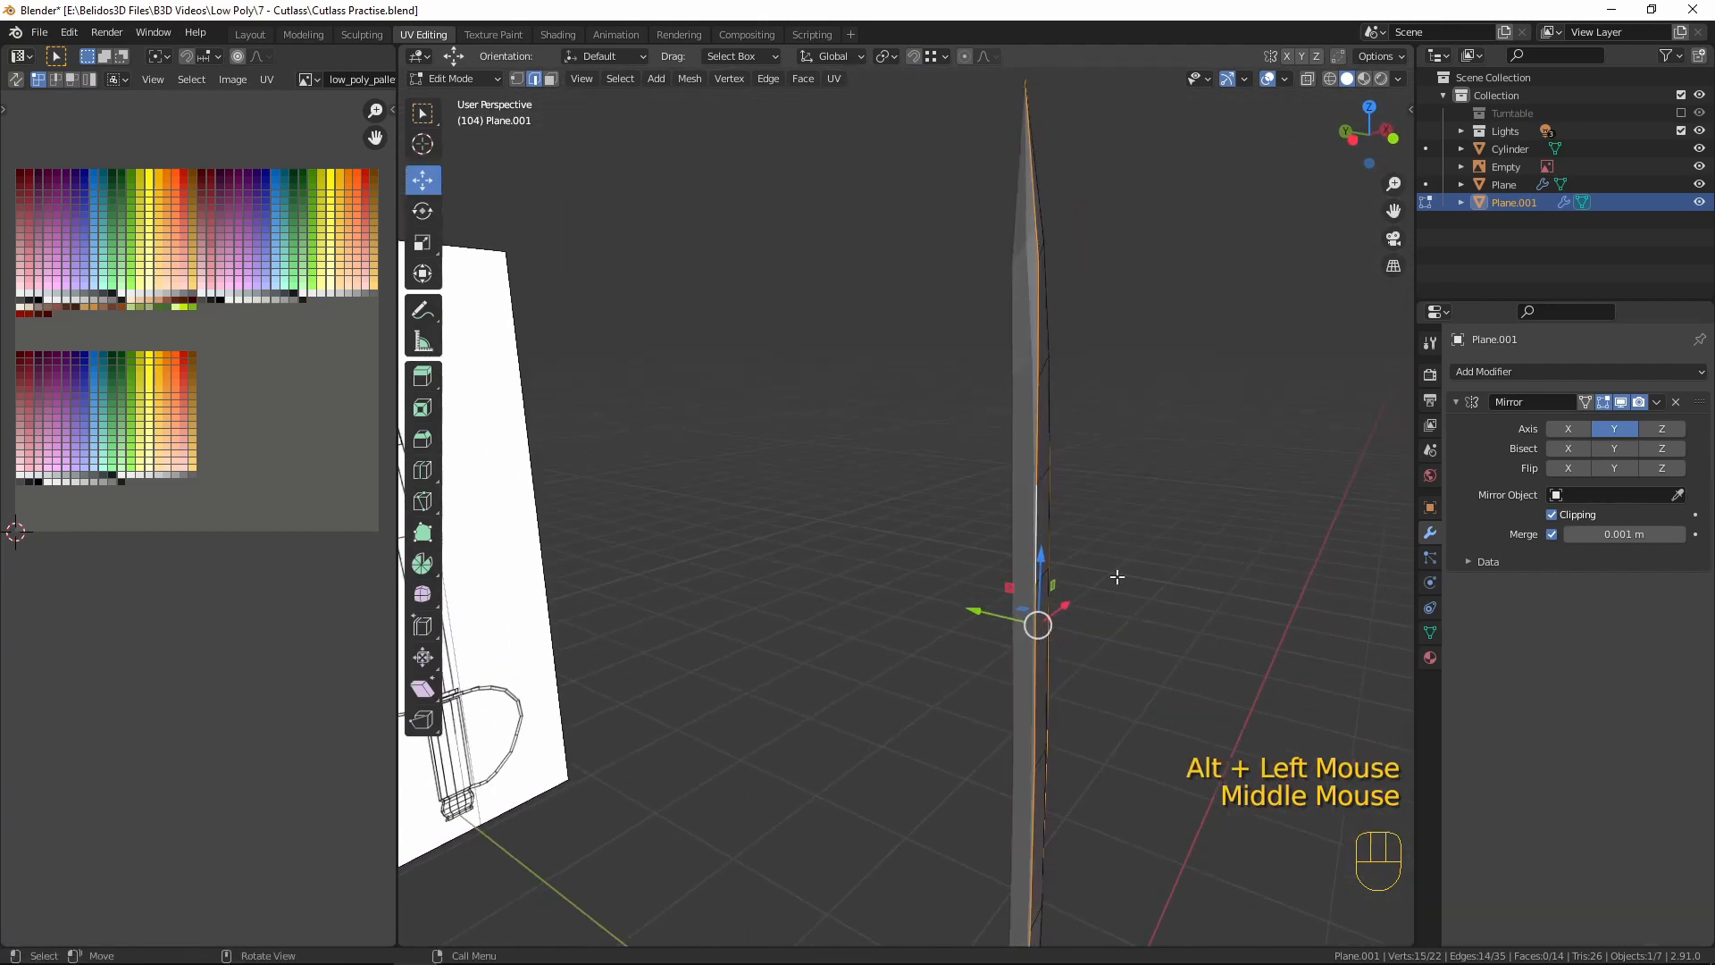
pyautogui.press('e')
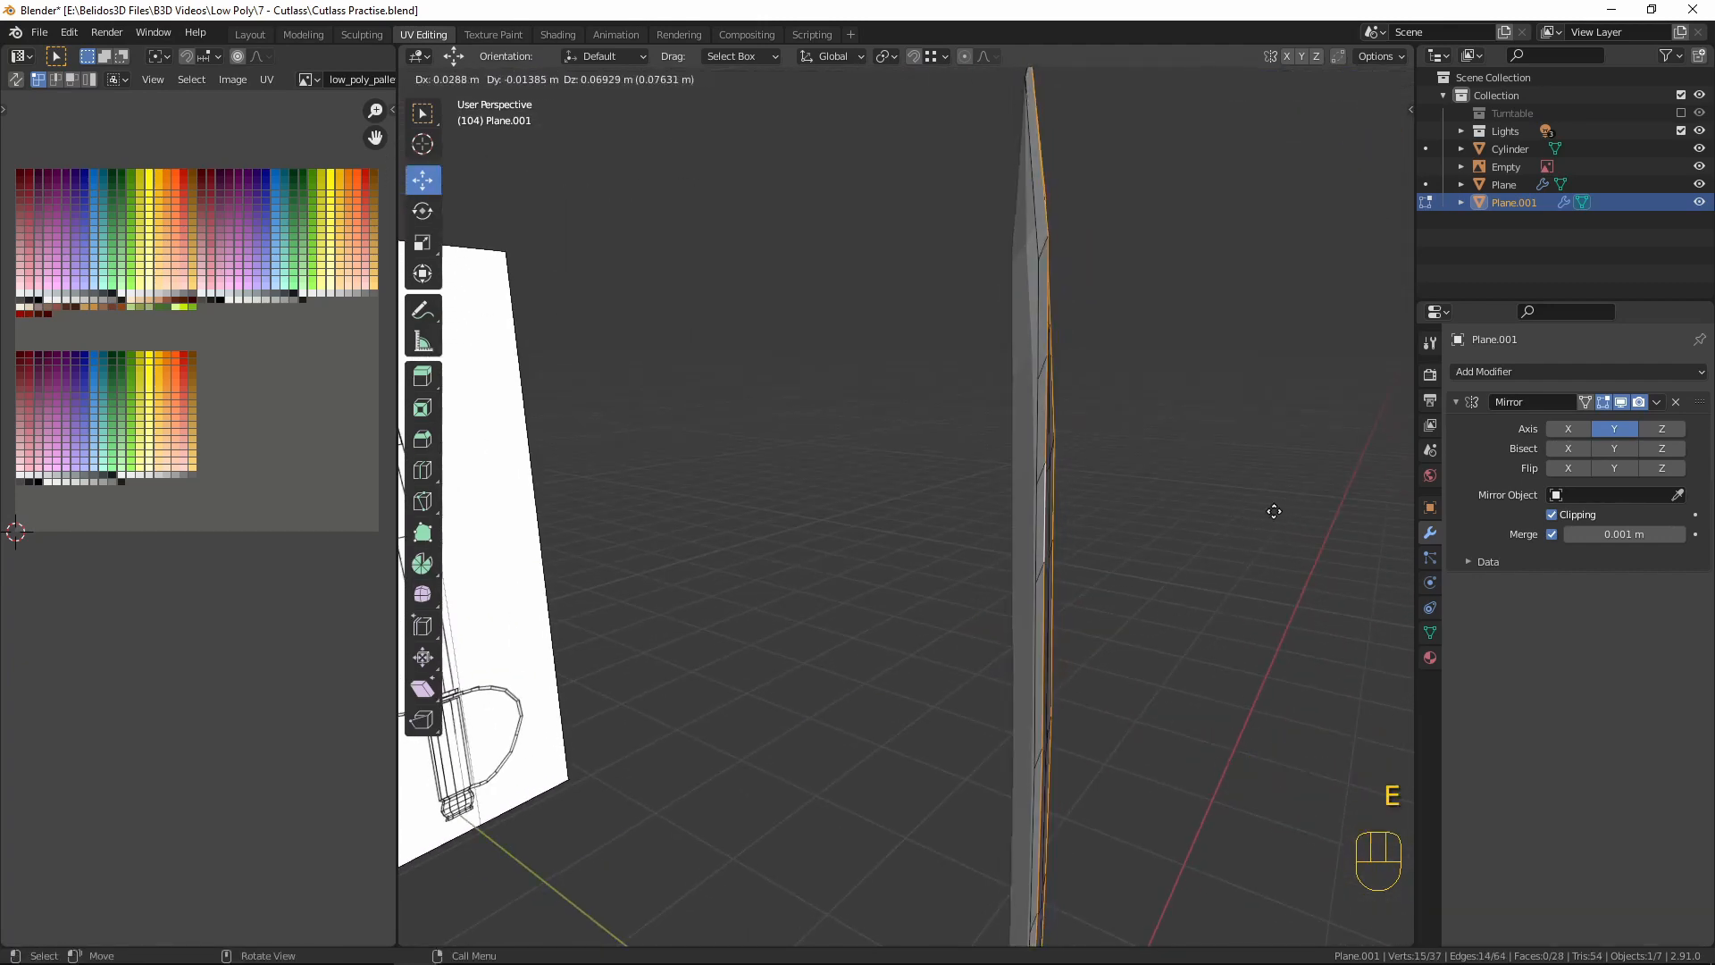
pyautogui.rightClick(1264, 516)
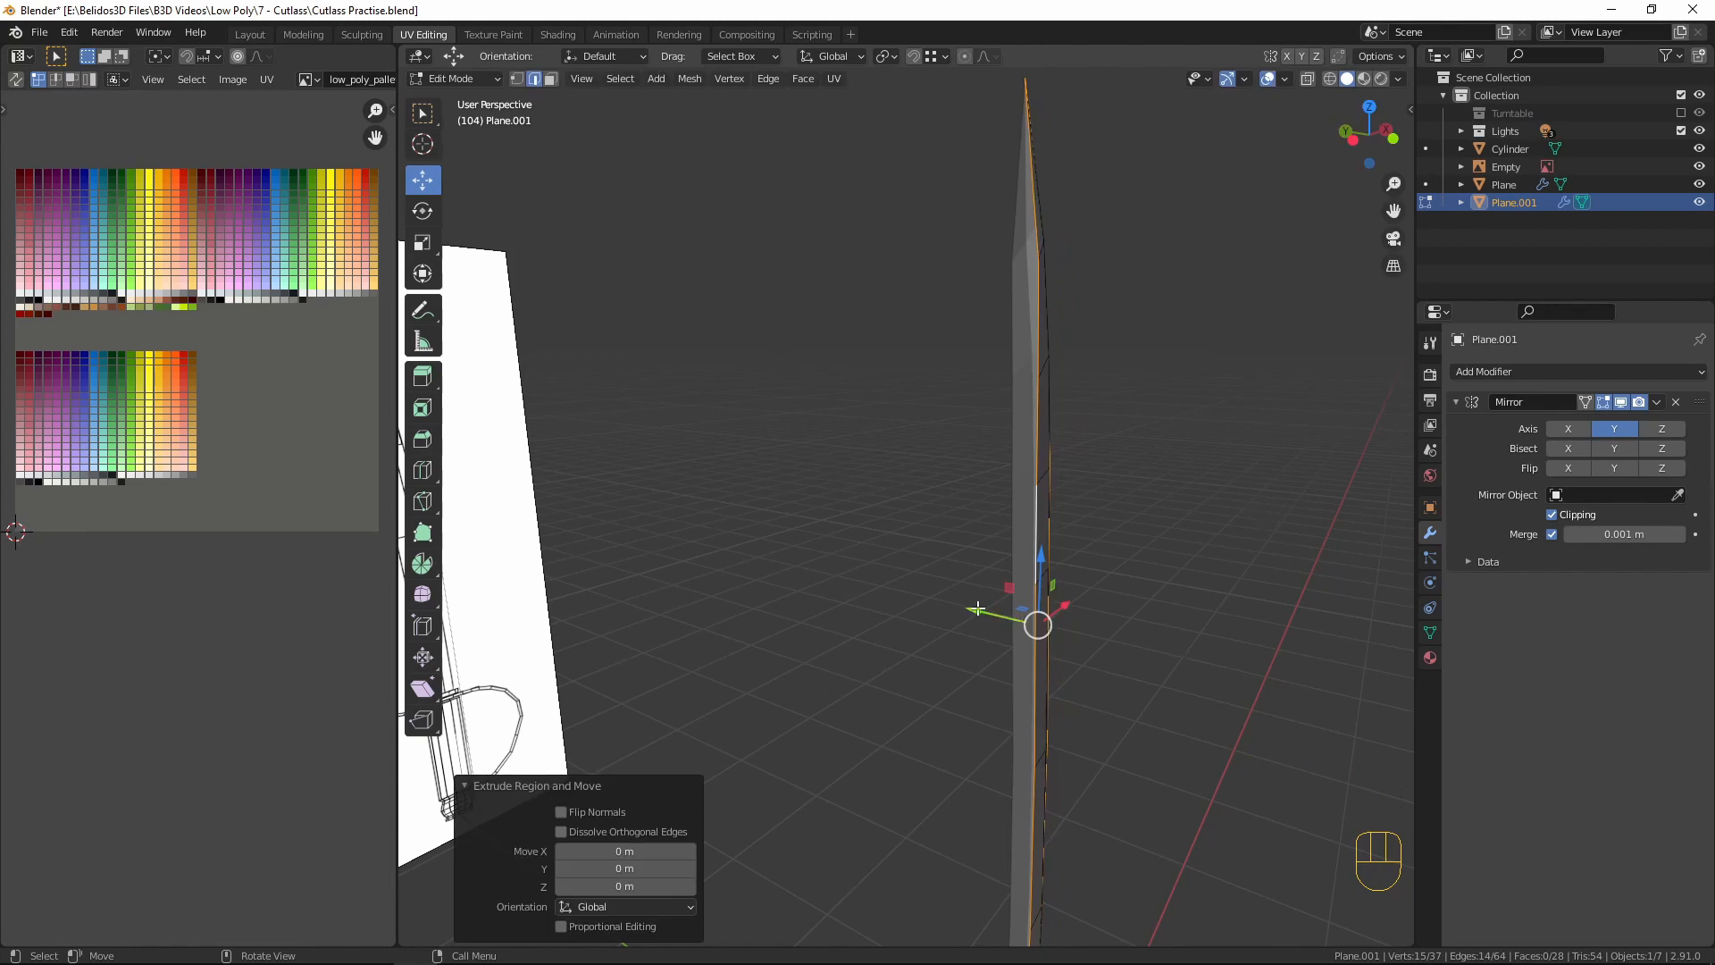
pyautogui.moveTo(973, 610); pyautogui.dragTo(943, 603)
pyautogui.moveTo(818, 549); pyautogui.dragTo(718, 527)
pyautogui.press('Tab')
pyautogui.scroll(-3, 1144, 619)
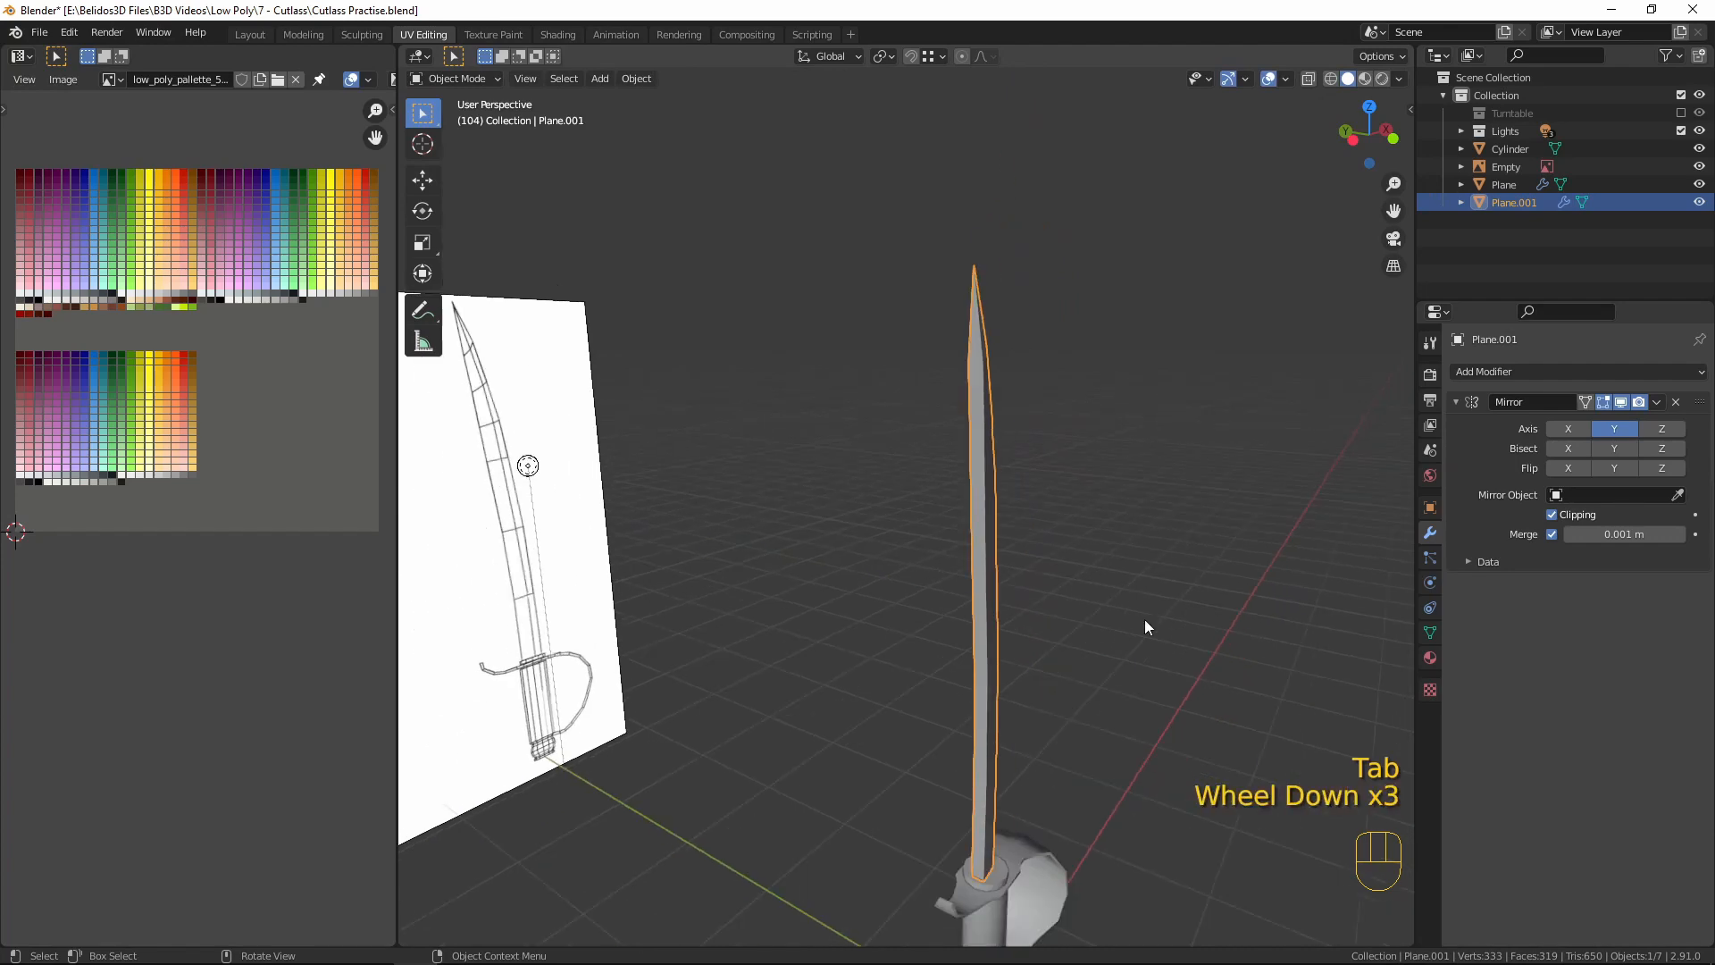
# - Shade the blade smooth and enable Auto Smooth with an angle of 60°
pyautogui.moveTo(1144, 619); pyautogui.dragTo(1045, 469, button='middle')
pyautogui.rightClick(961, 334)
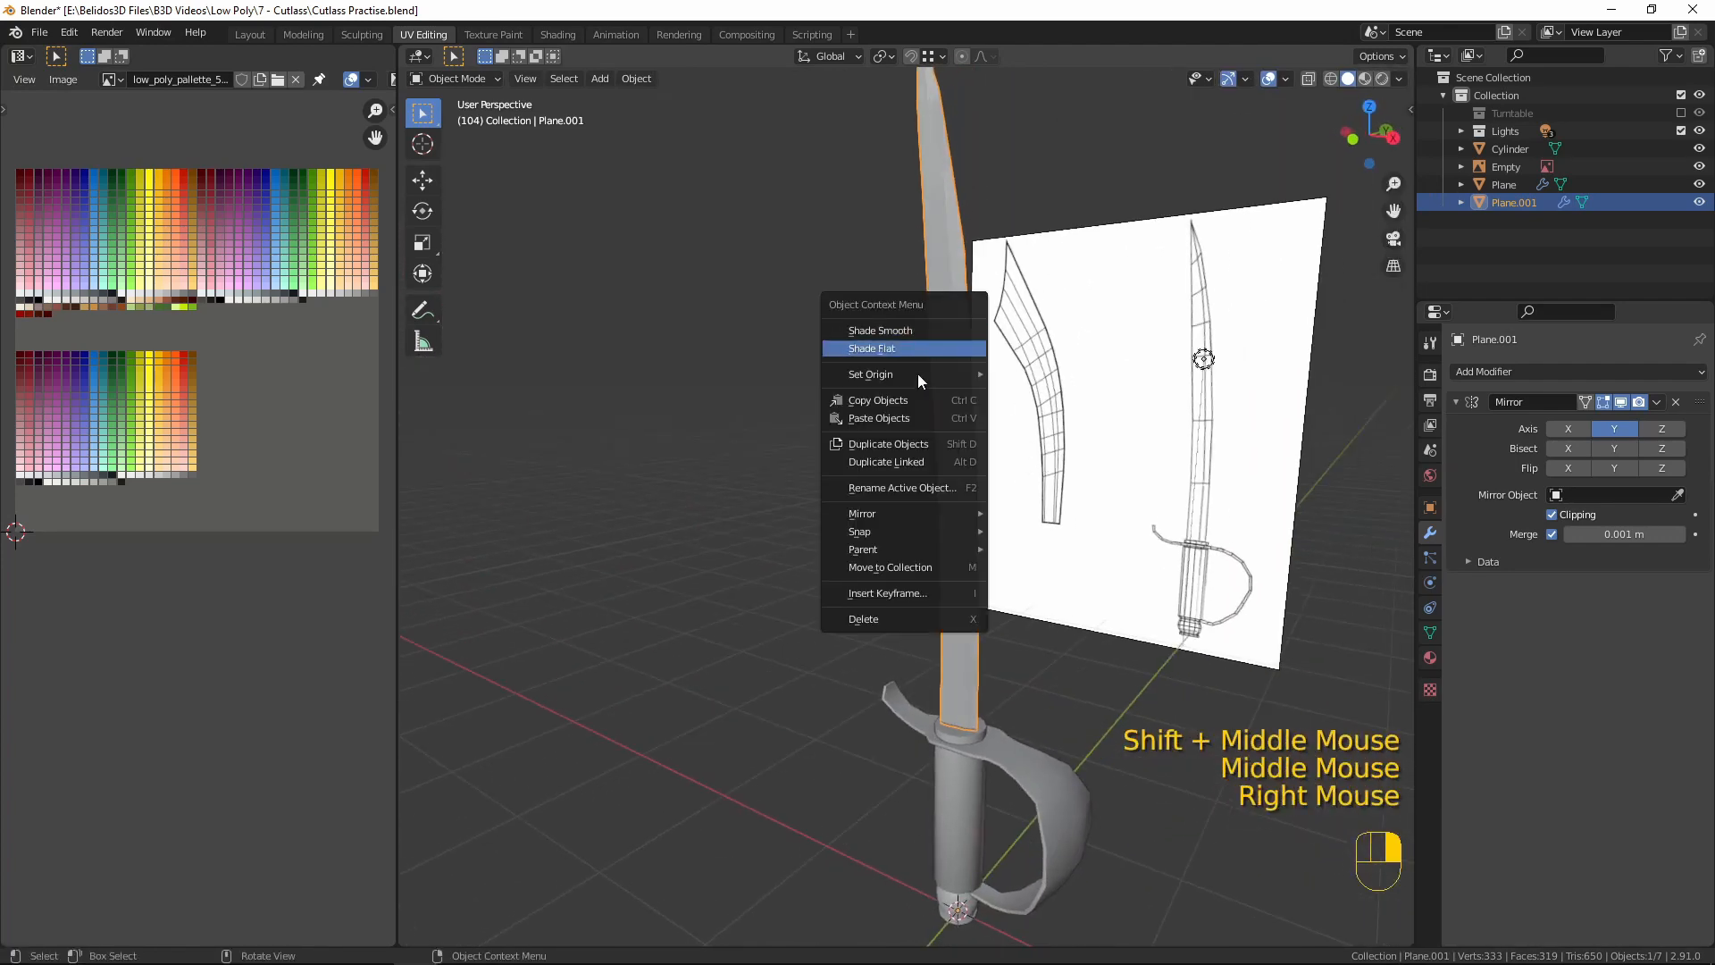
pyautogui.click(918, 330)
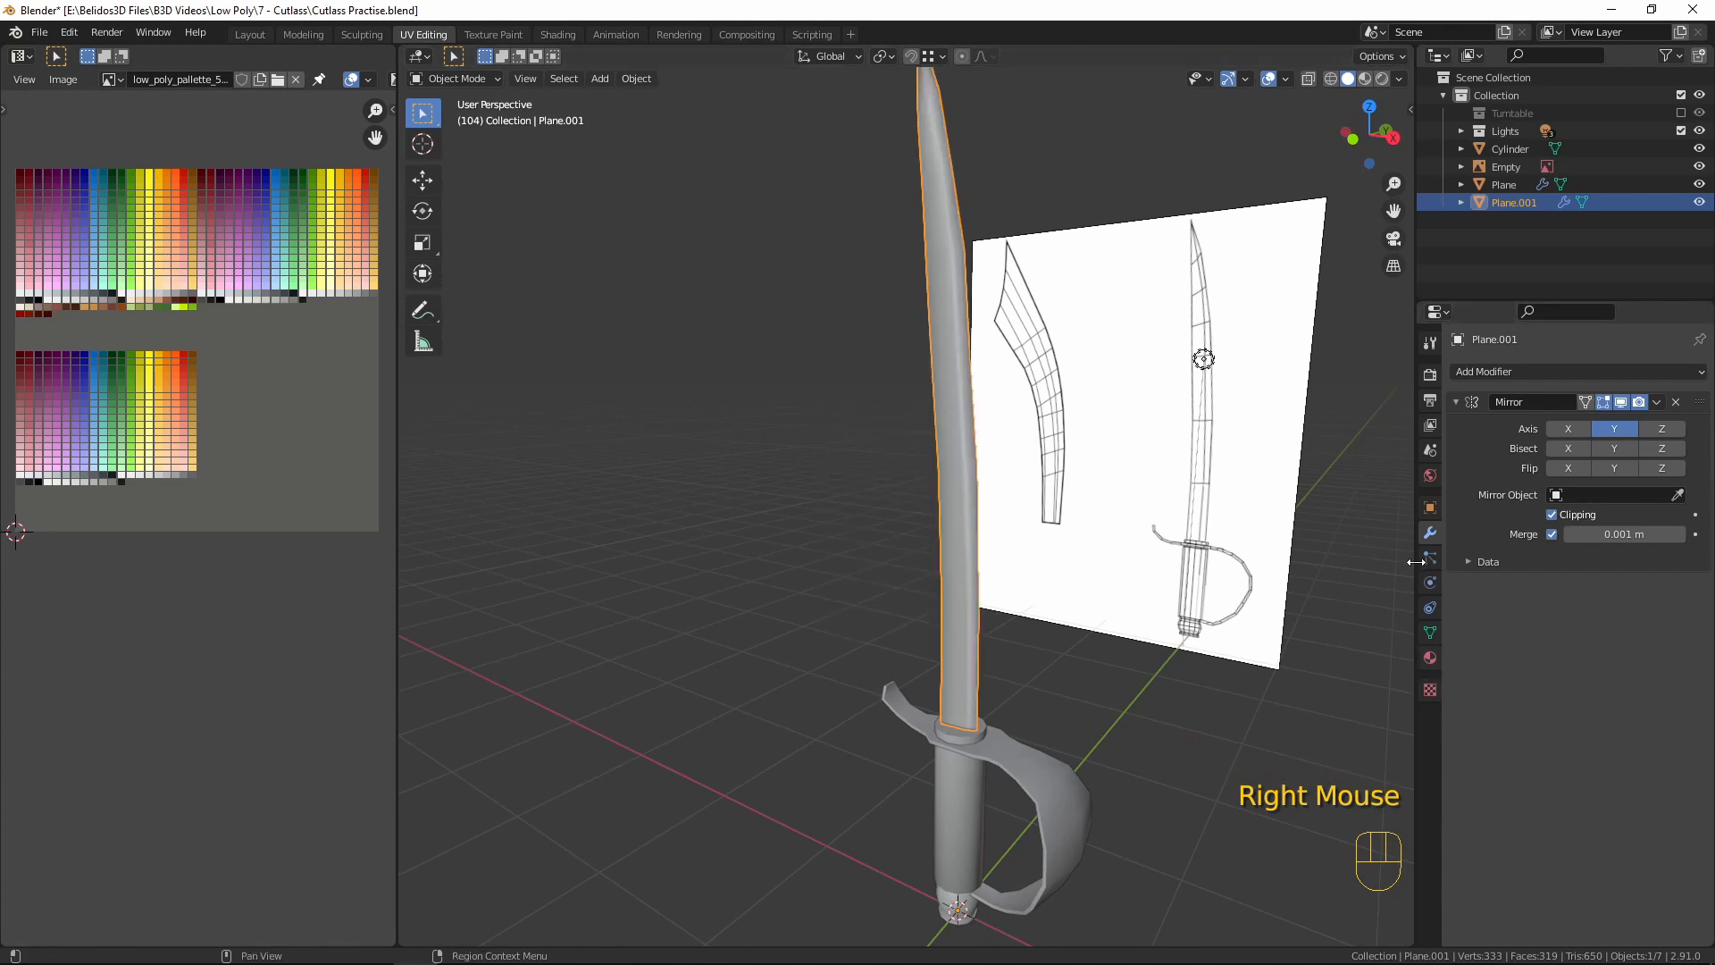
pyautogui.click(1430, 634)
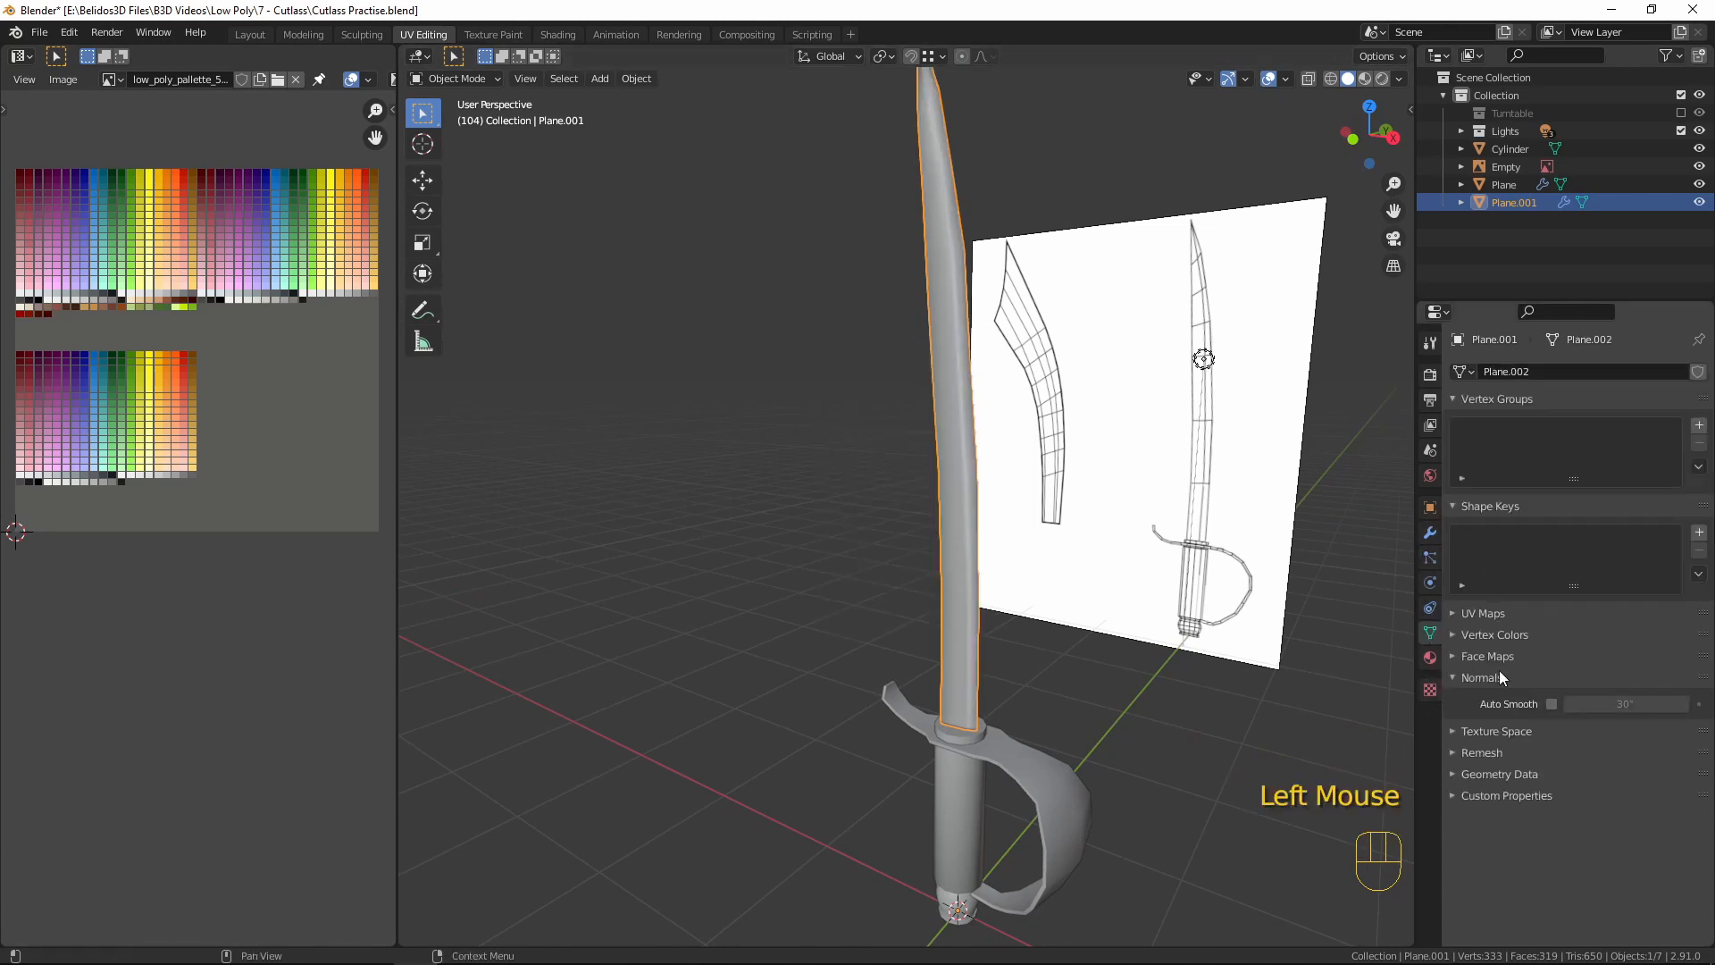
pyautogui.click(1551, 705)
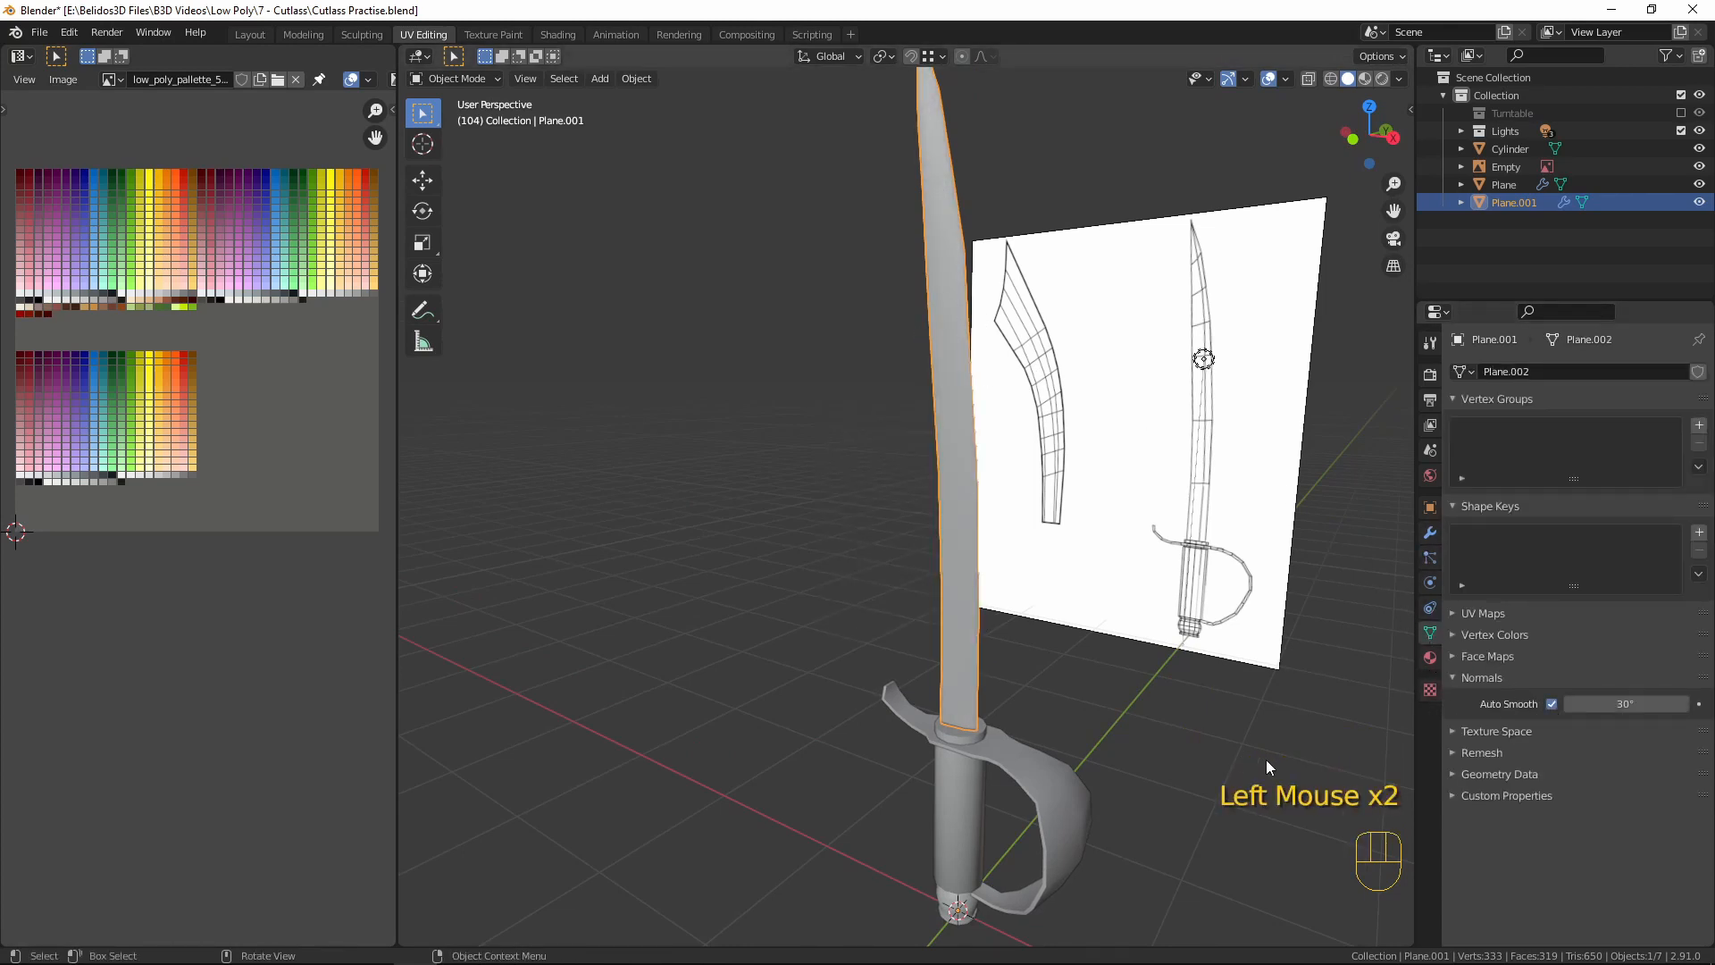
pyautogui.click(1619, 705)
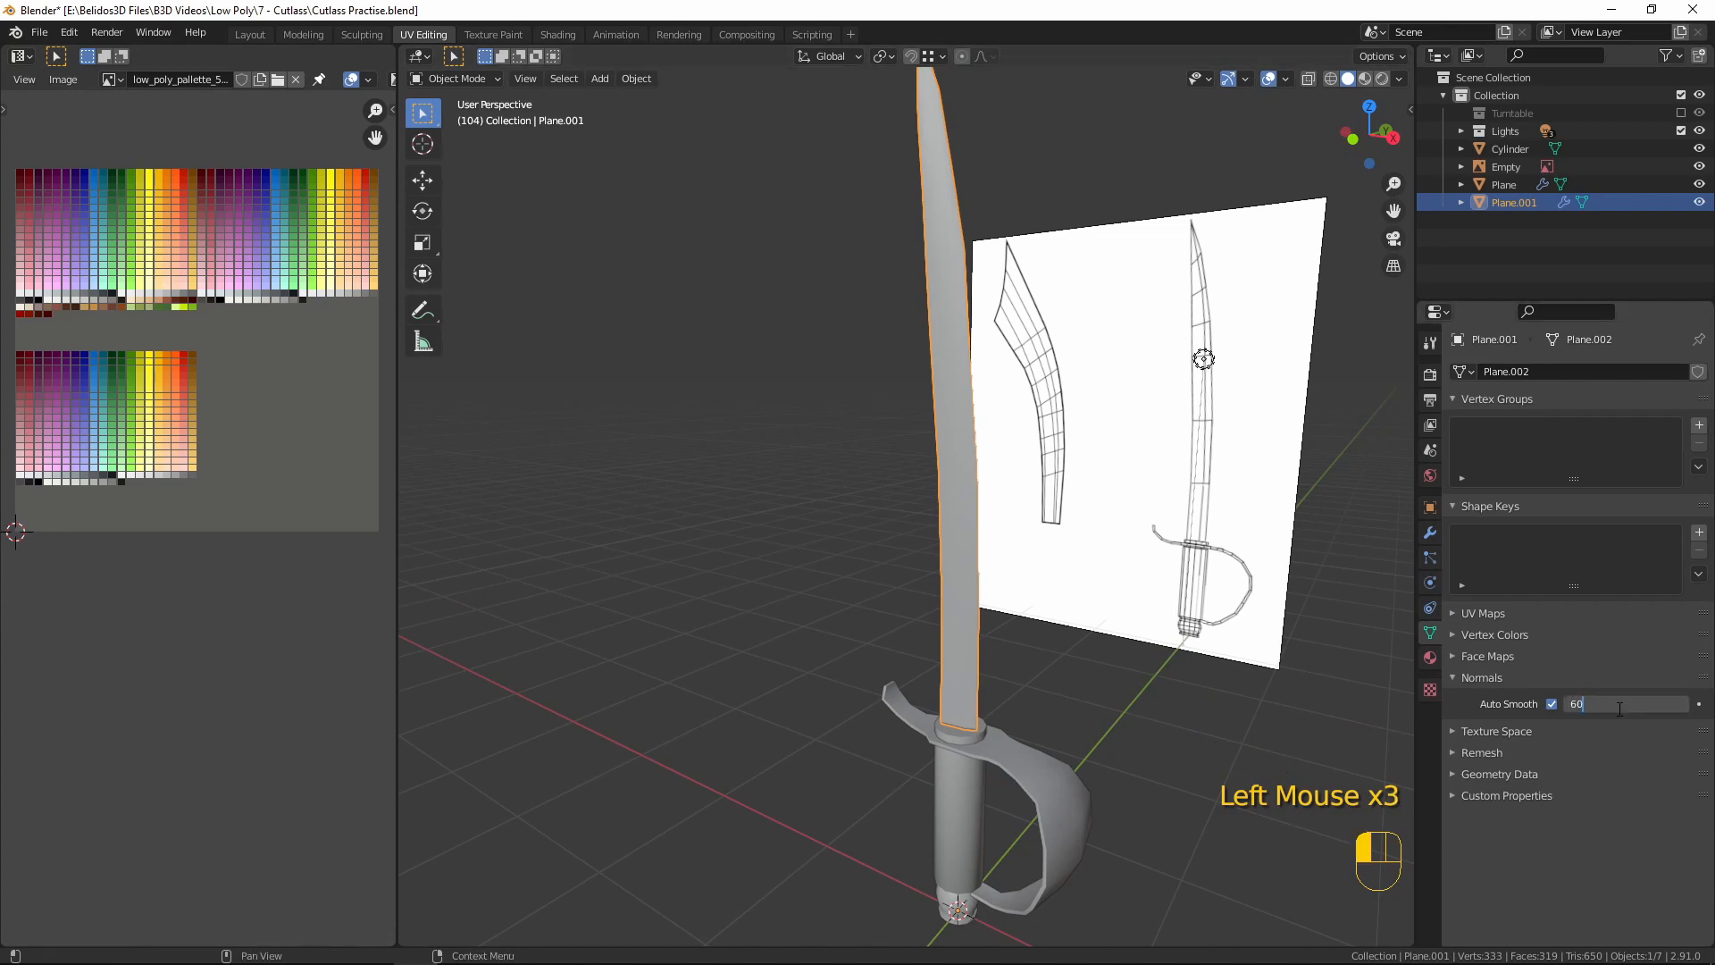
pyautogui.write('60')
pyautogui.press('Return')
# - Thin the blade near its tip by moving the upper side vertex about 0.016 m and the one below about 0.012 m along Y
pyautogui.moveTo(977, 656); pyautogui.dragTo(1084, 643, button='middle')
pyautogui.press('a')
pyautogui.press('a')
pyautogui.press('a')
pyautogui.scroll(3, 1074, 601)
pyautogui.scroll(2, 1074, 601)
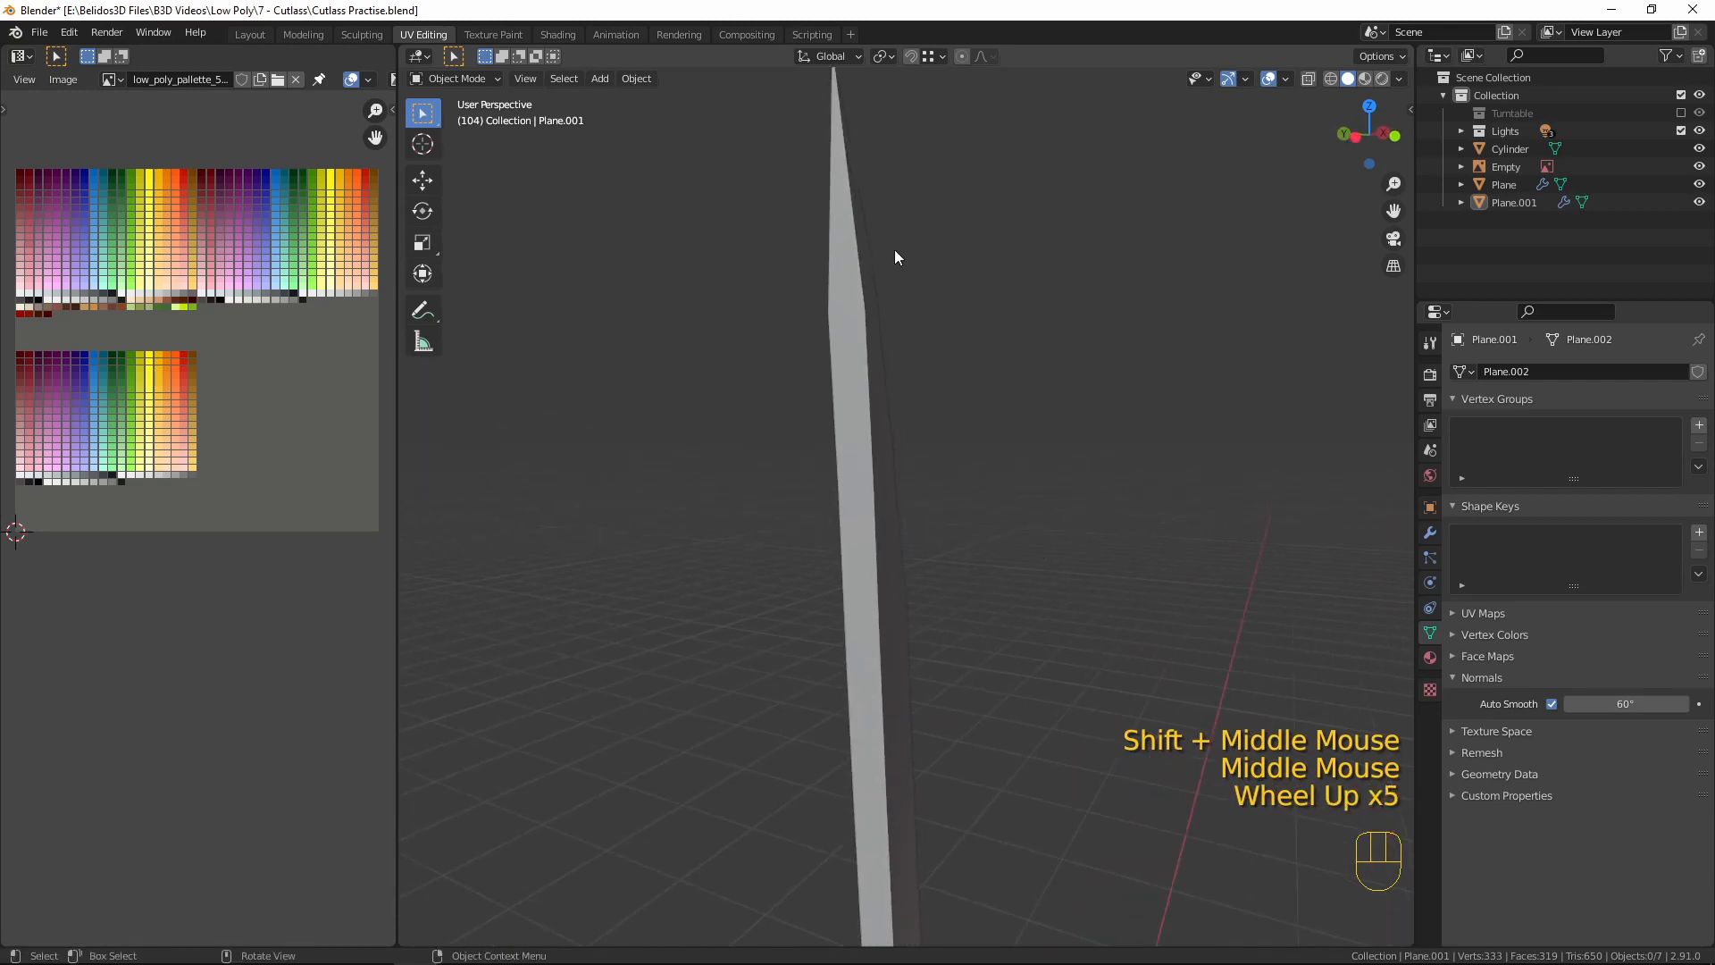
pyautogui.press('Tab')
pyautogui.press('1')
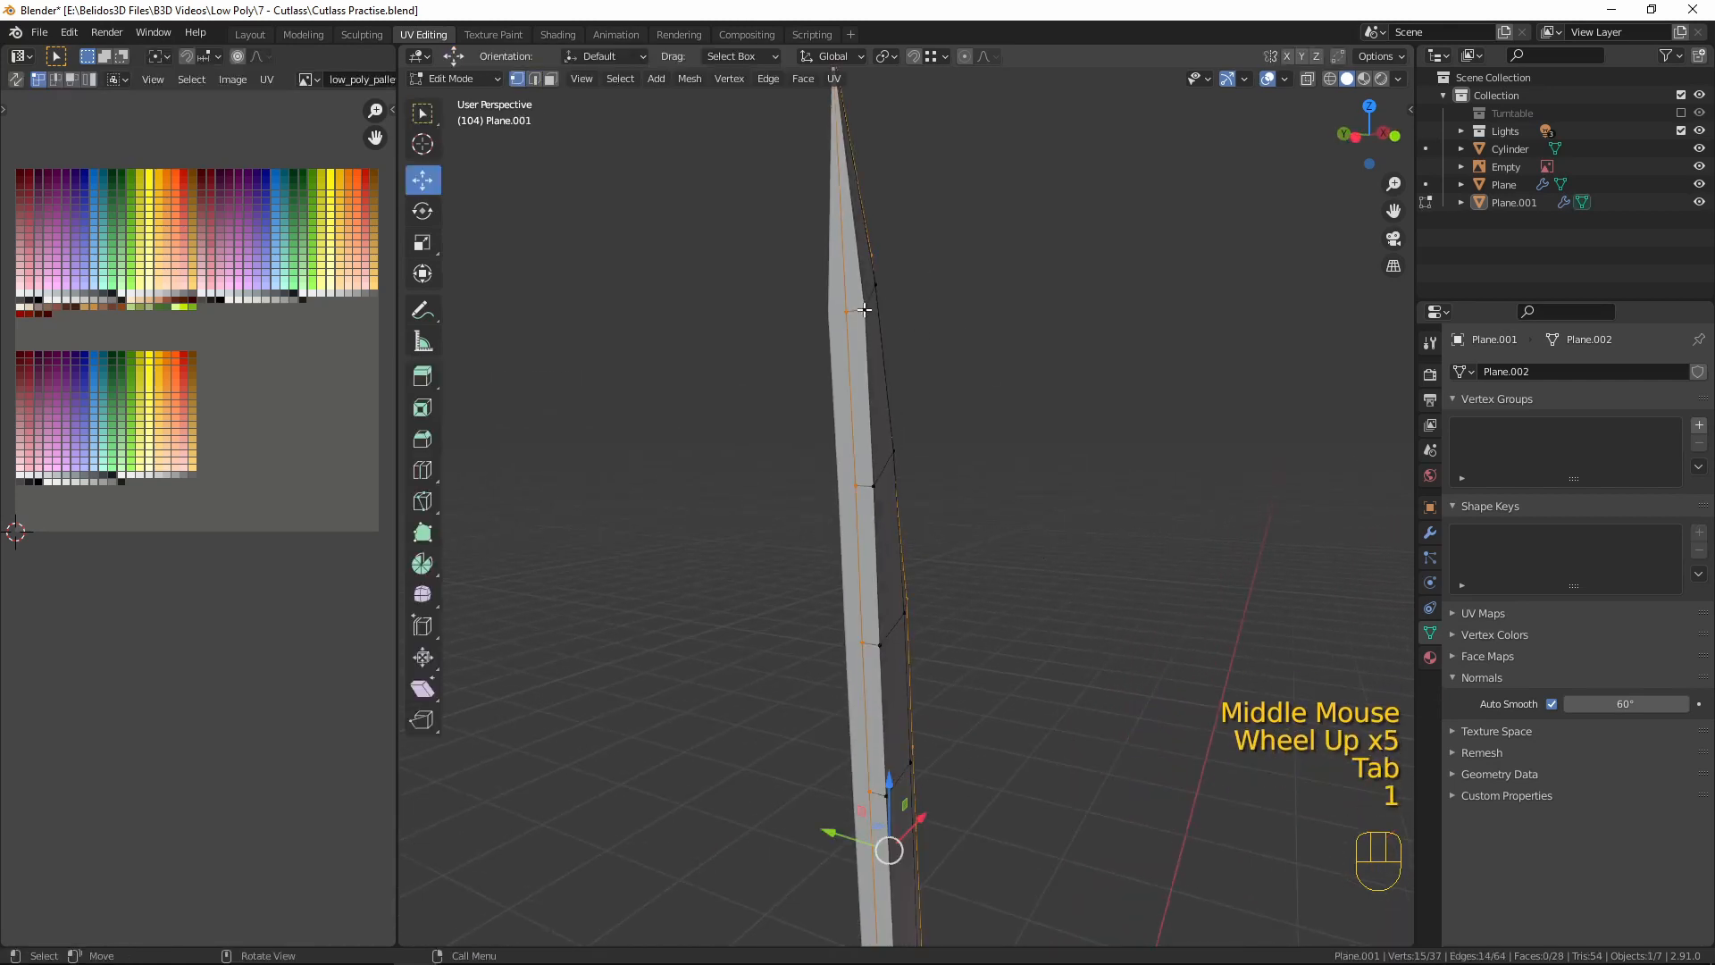
pyautogui.click(863, 308)
pyautogui.moveTo(801, 313); pyautogui.dragTo(787, 313)
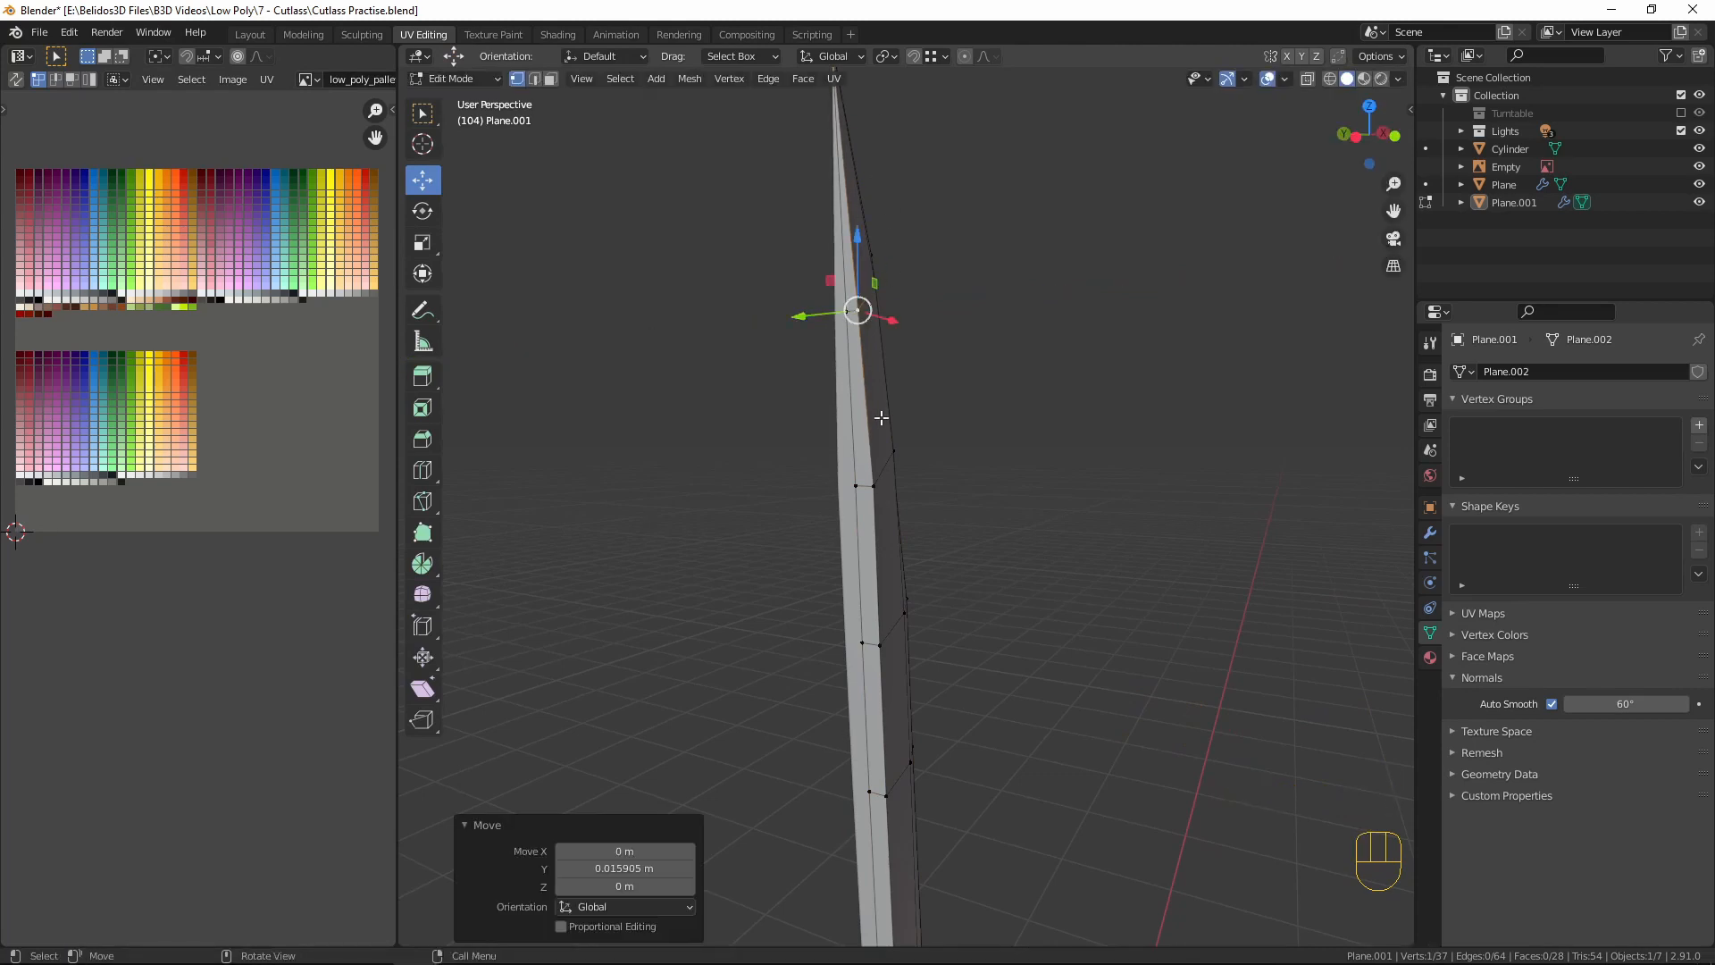
pyautogui.click(880, 488)
pyautogui.moveTo(807, 468); pyautogui.dragTo(801, 473)
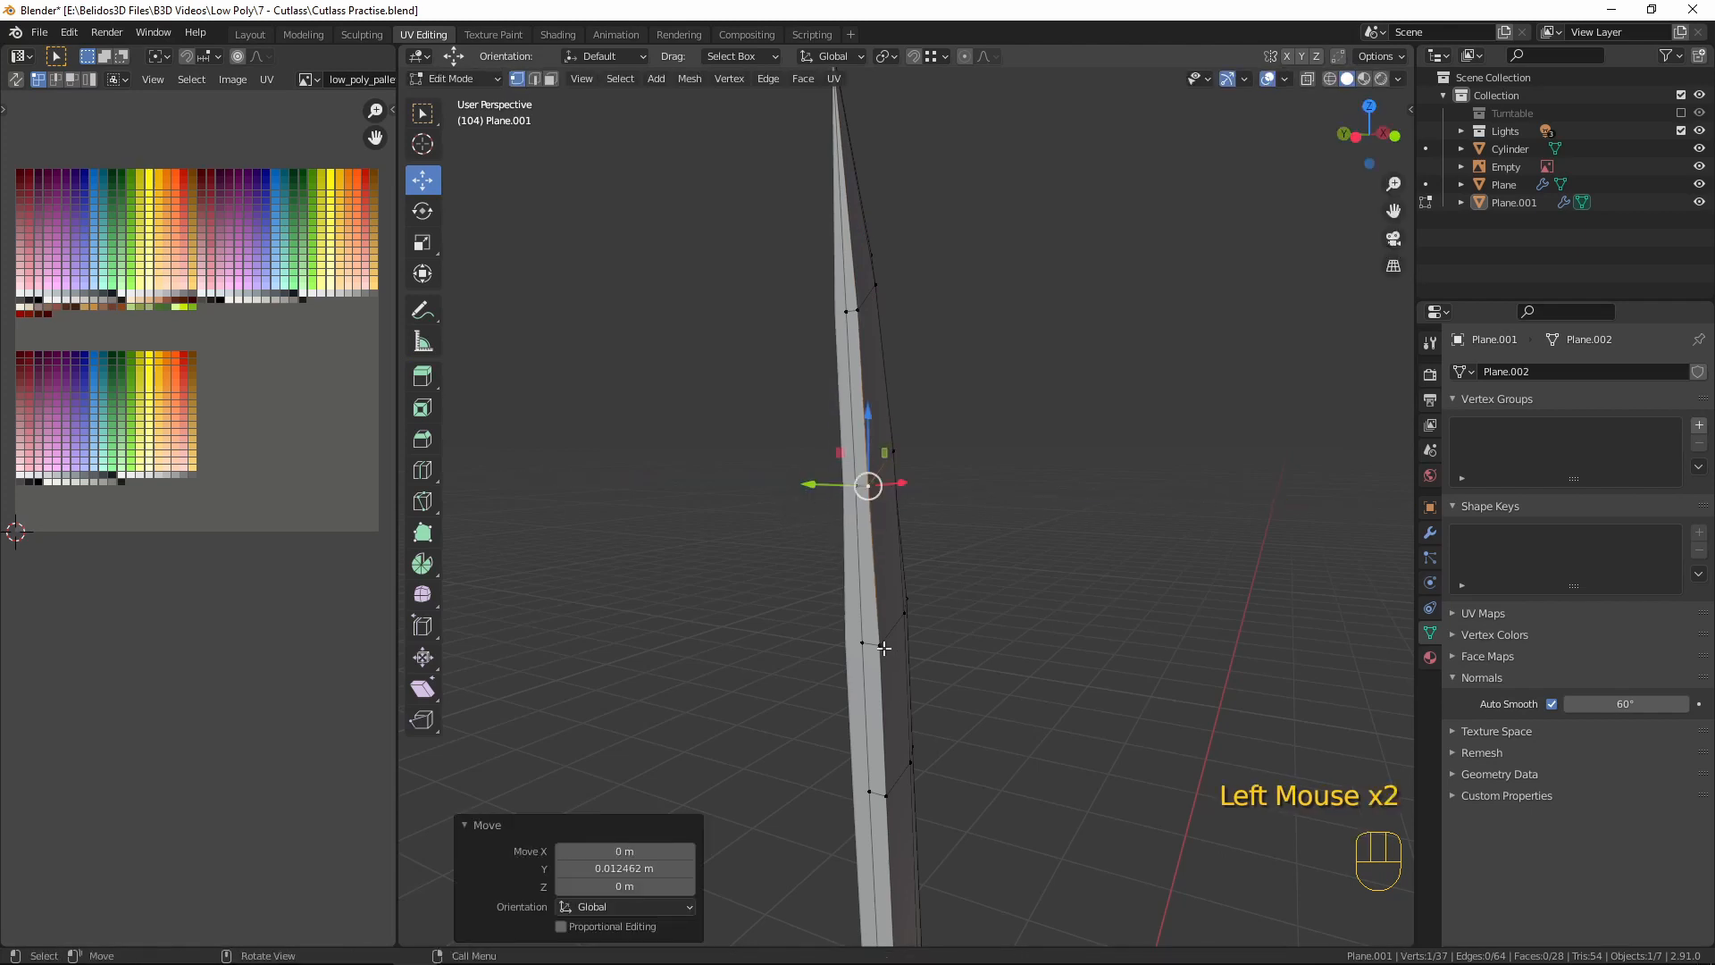
# - Continue the blade's taper by moving the next three side vertices down the blade slightly inward along Y
pyautogui.click(884, 649)
pyautogui.moveTo(823, 632); pyautogui.dragTo(819, 632)
pyautogui.click(894, 799)
pyautogui.moveTo(827, 783); pyautogui.dragTo(831, 779)
pyautogui.keyDown('shift'); pyautogui.moveTo(1010, 819); pyautogui.dragTo(1040, 283, button='middle'); pyautogui.keyUp('shift')
pyautogui.click(927, 627)
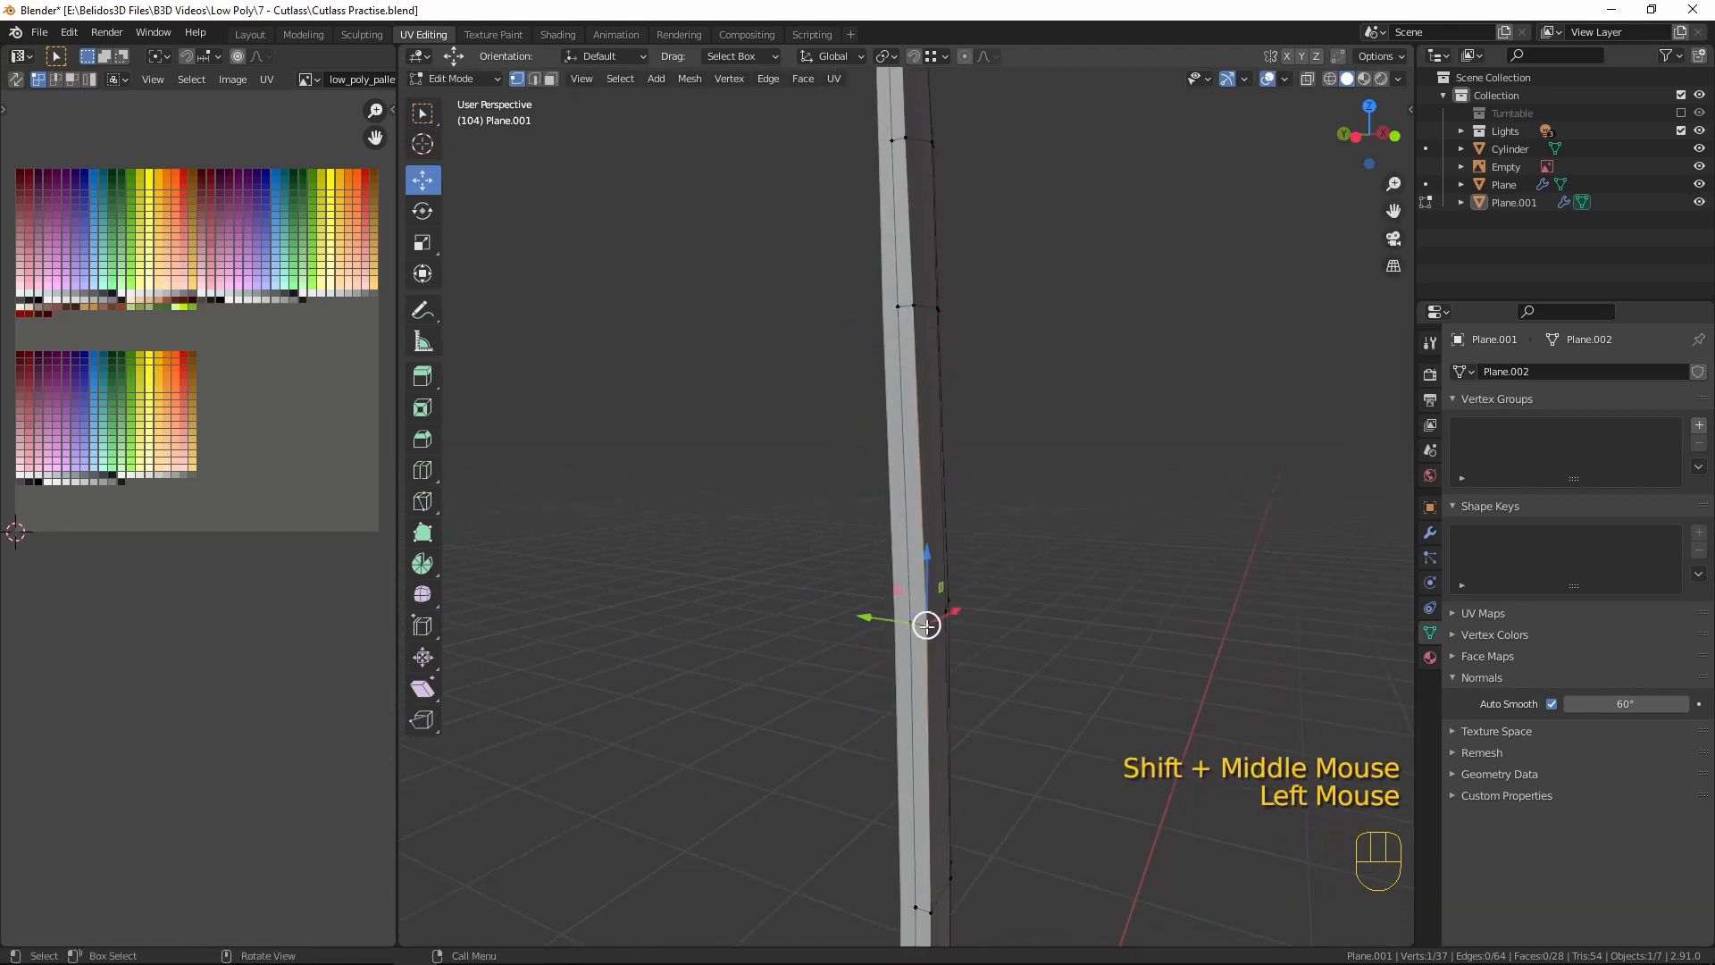
pyautogui.doubleClick(878, 613)
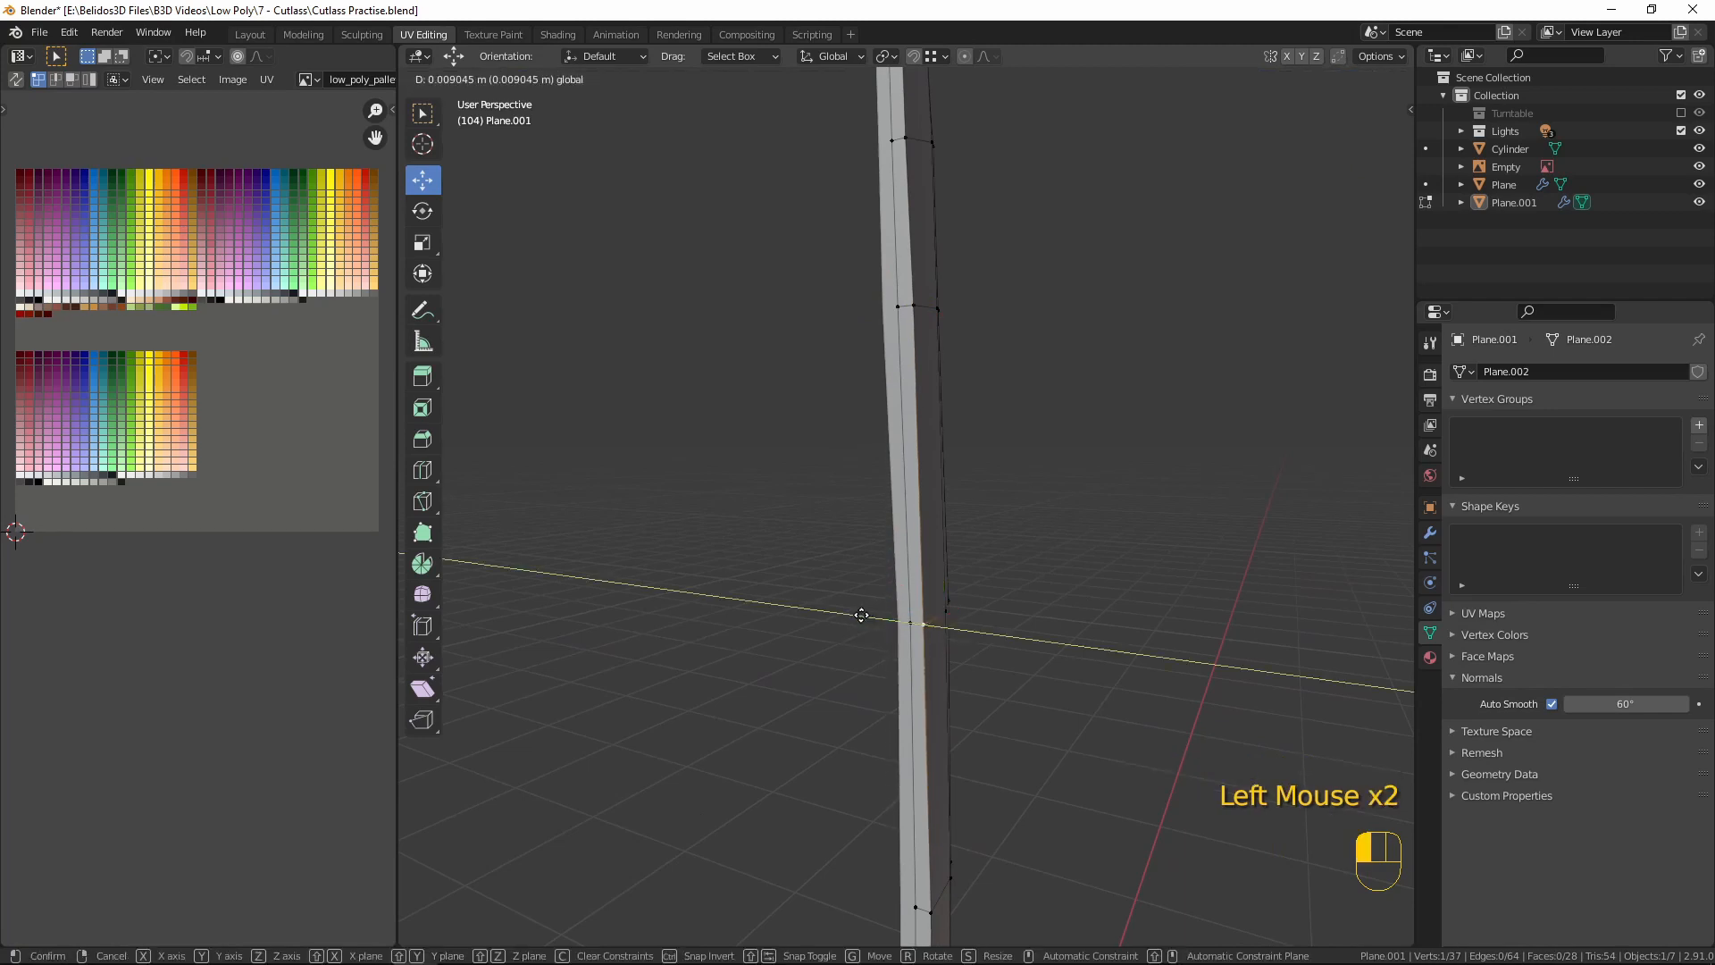
pyautogui.moveTo(862, 614); pyautogui.dragTo(860, 615)
pyautogui.scroll(-4, 1081, 590)
pyautogui.press('Tab')
pyautogui.moveTo(1082, 586); pyautogui.dragTo(950, 660, button='middle')
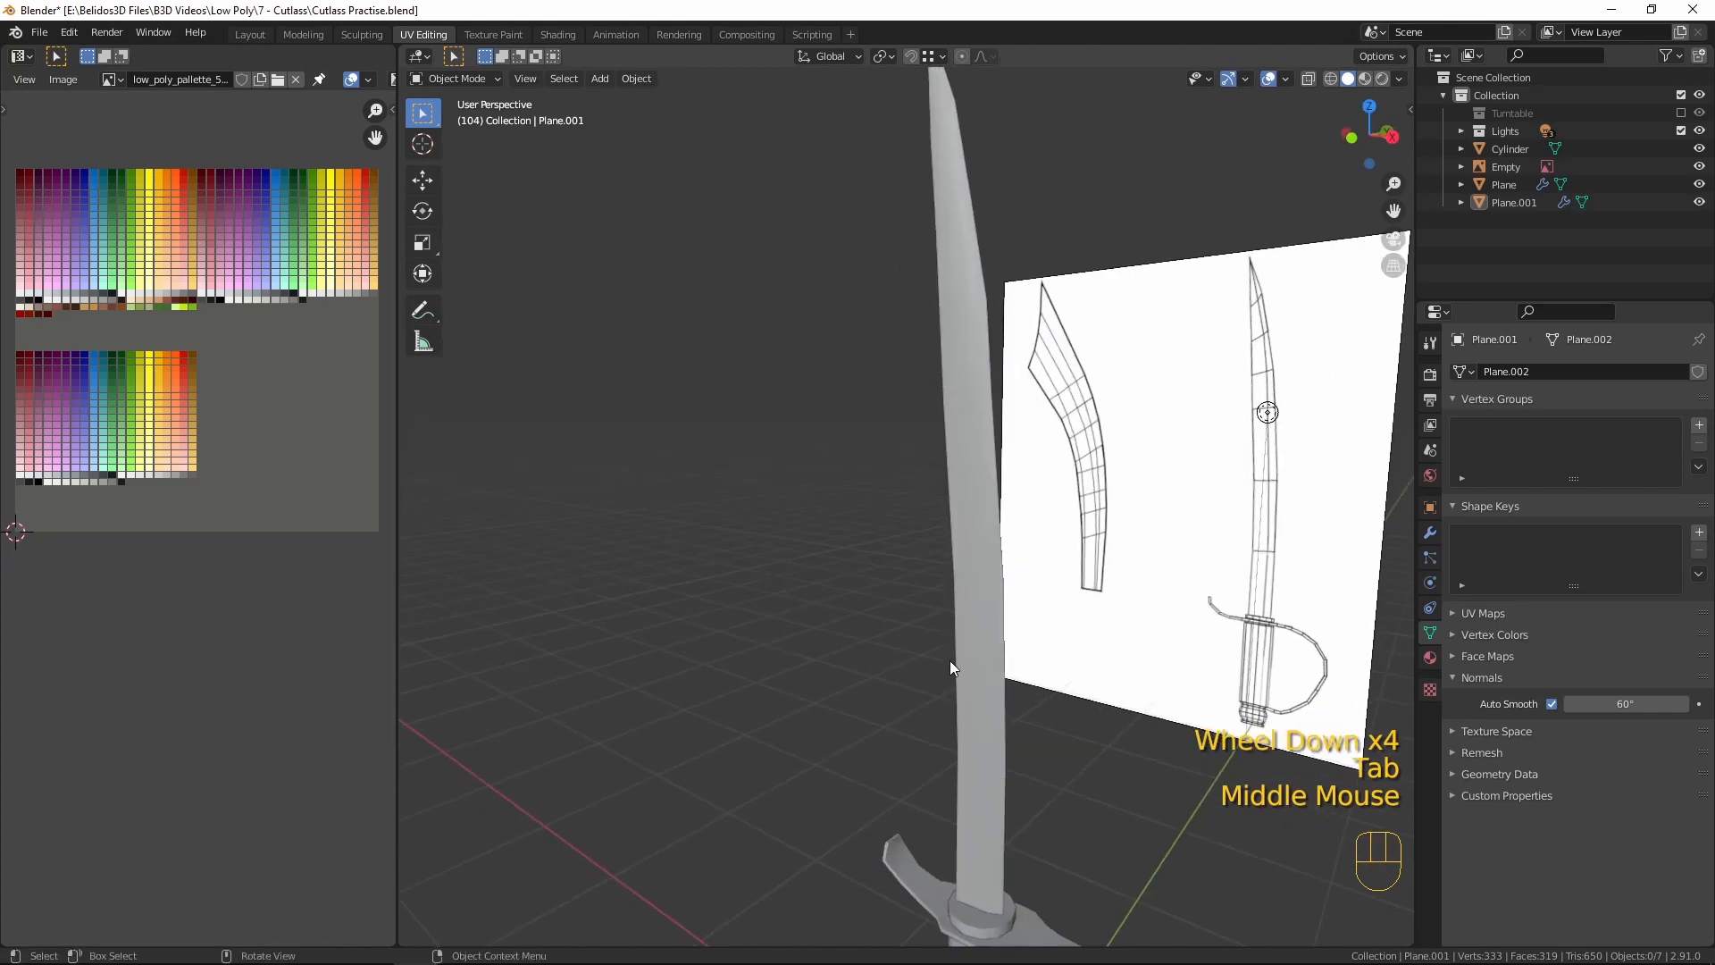
pyautogui.scroll(-5, 902, 652)
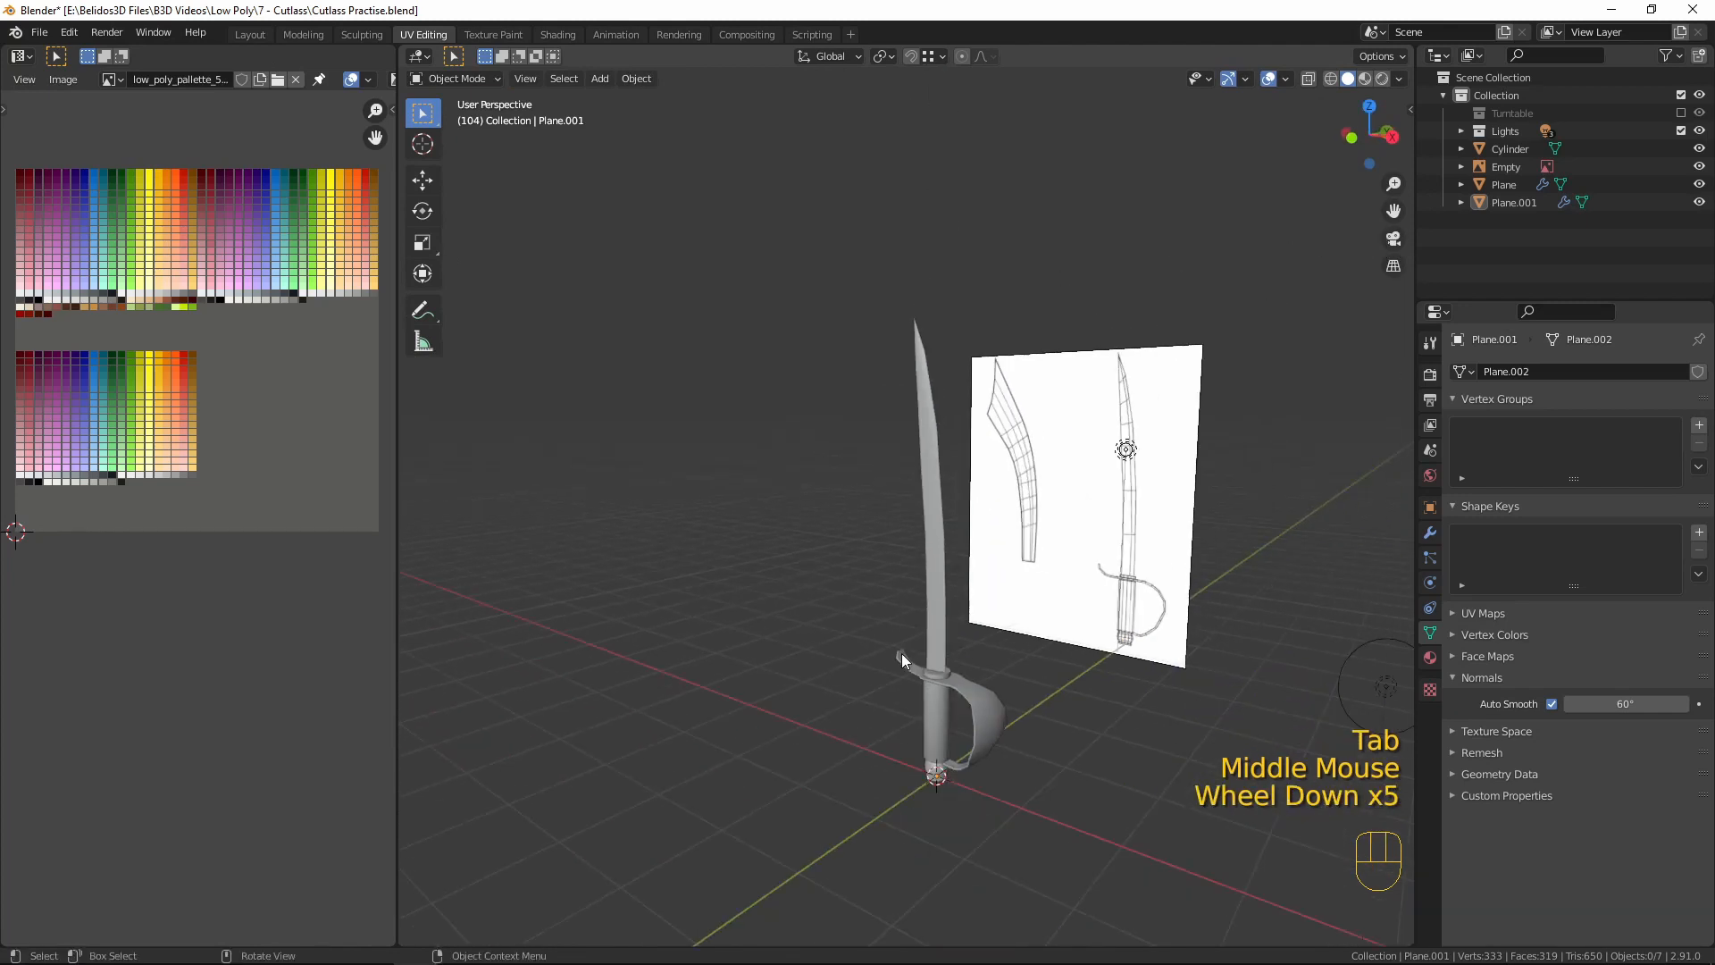
# - Select the blade's entire mesh and unwrap its UVs
pyautogui.scroll(3, 936, 516)
pyautogui.click(970, 498)
pyautogui.press('Tab')
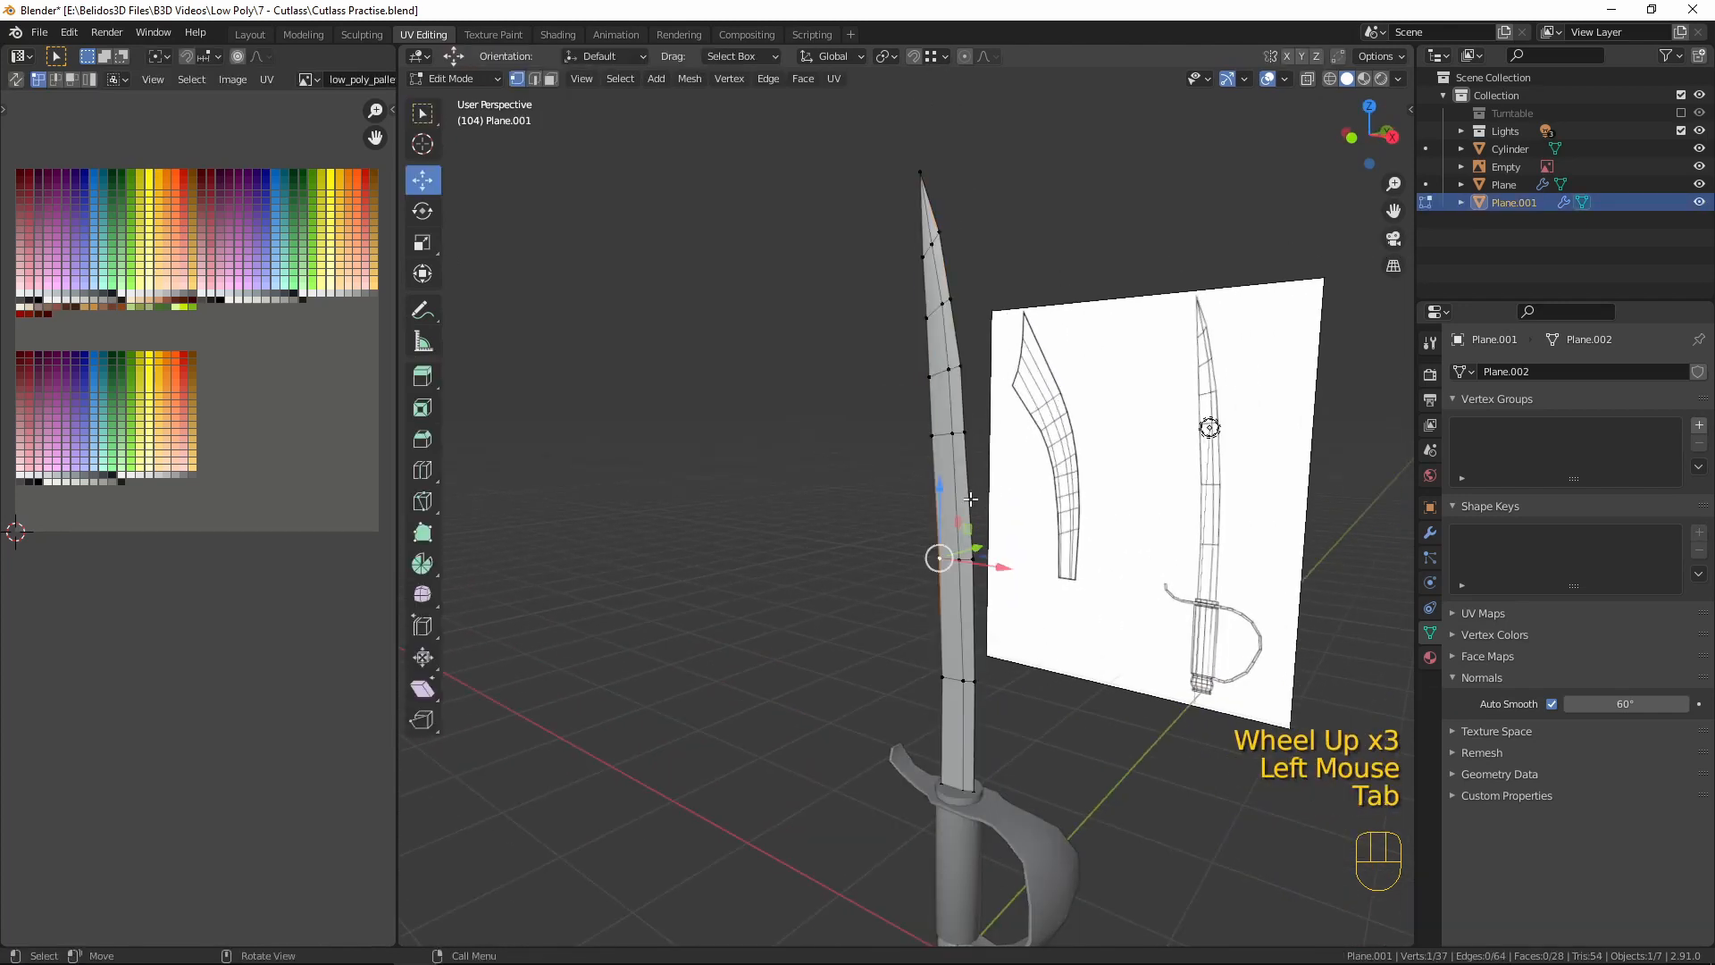
pyautogui.press('a')
pyautogui.press('u')
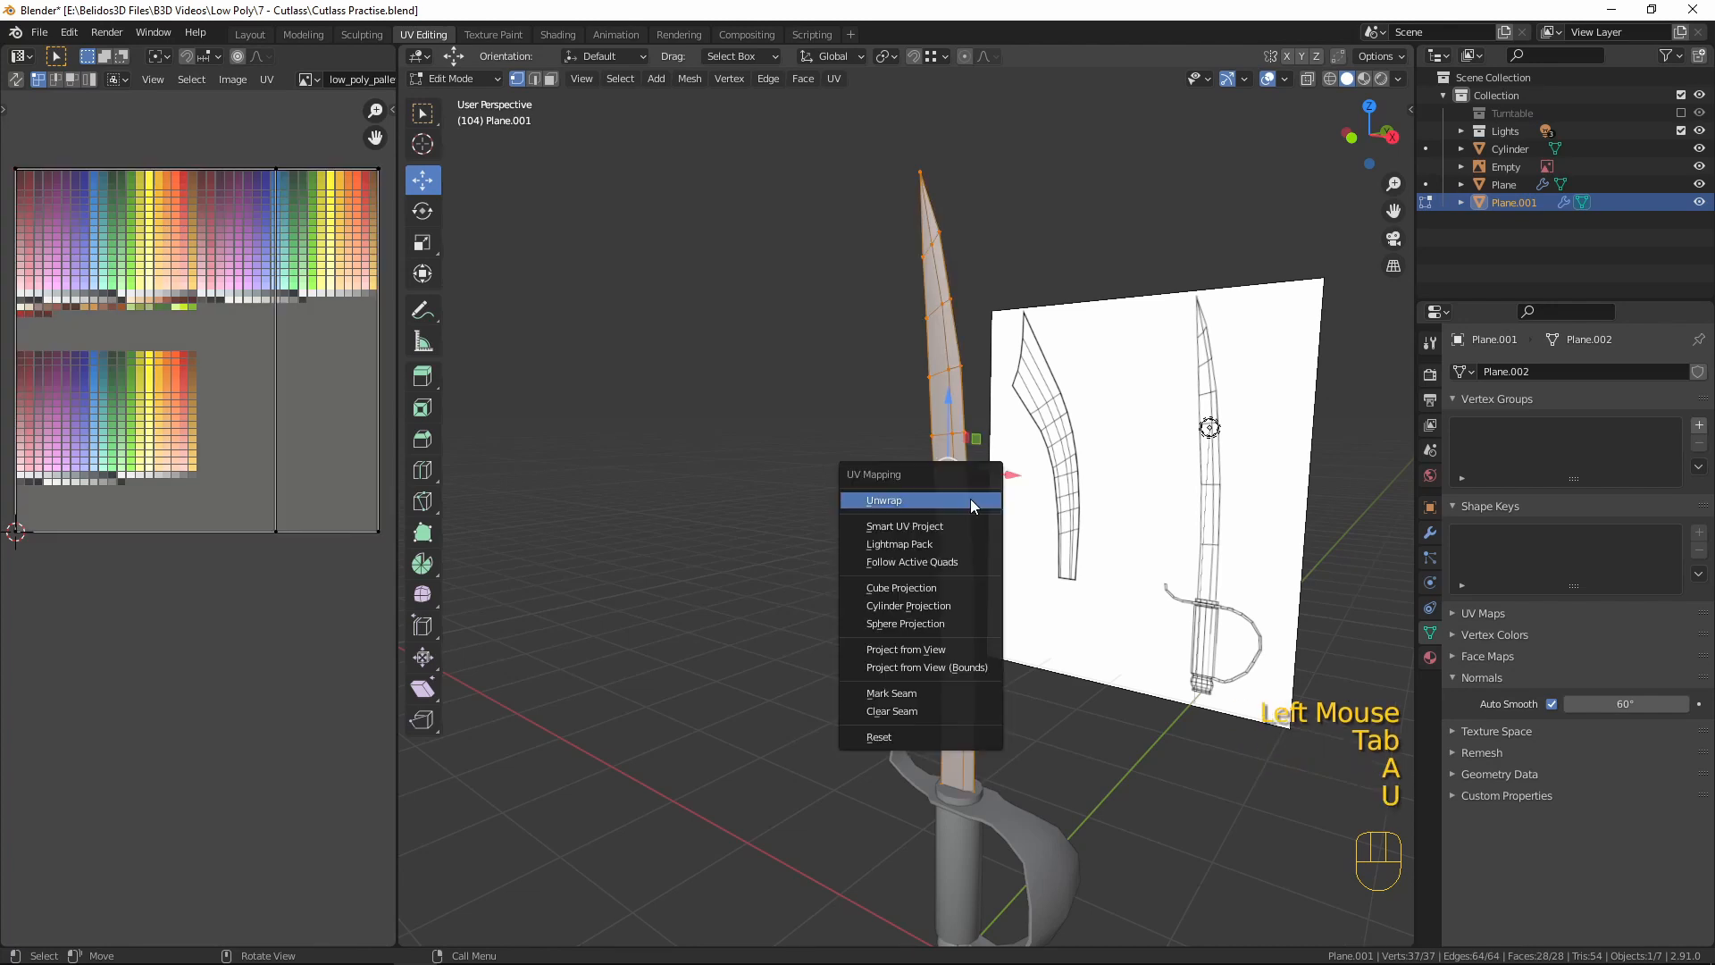
pyautogui.click(970, 499)
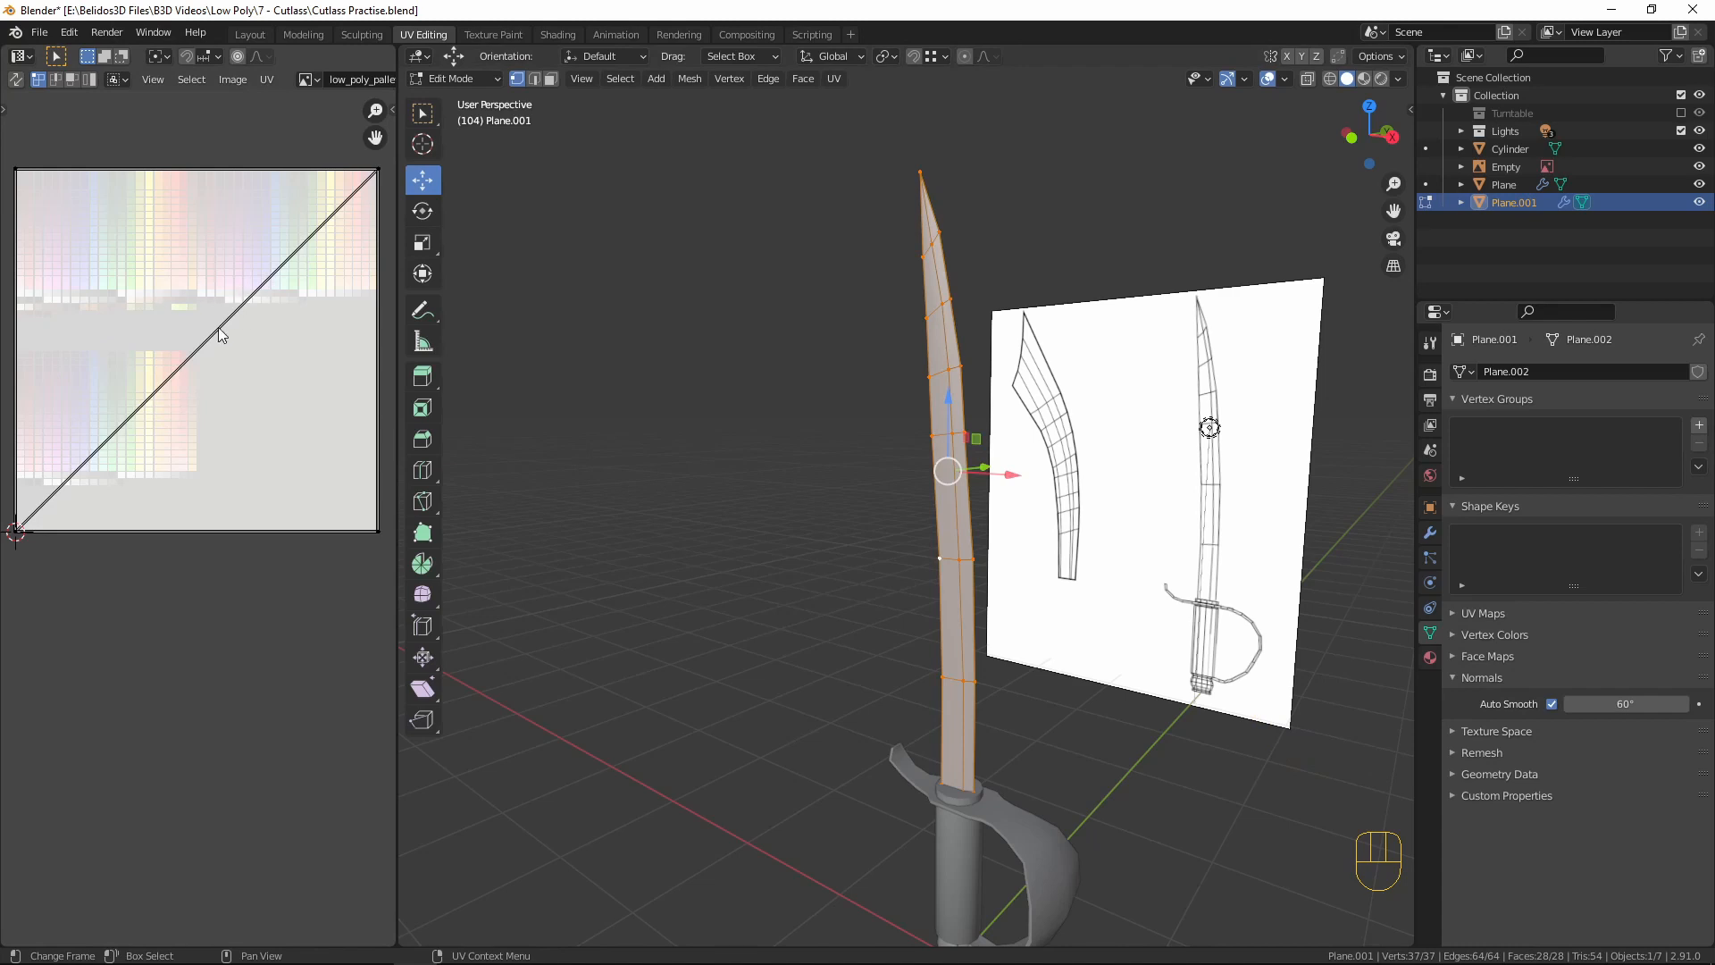
# - Scale all of the blade's UVs to 0 and place them on a light grey swatch of the colour palette
pyautogui.press('a')
pyautogui.press('s')
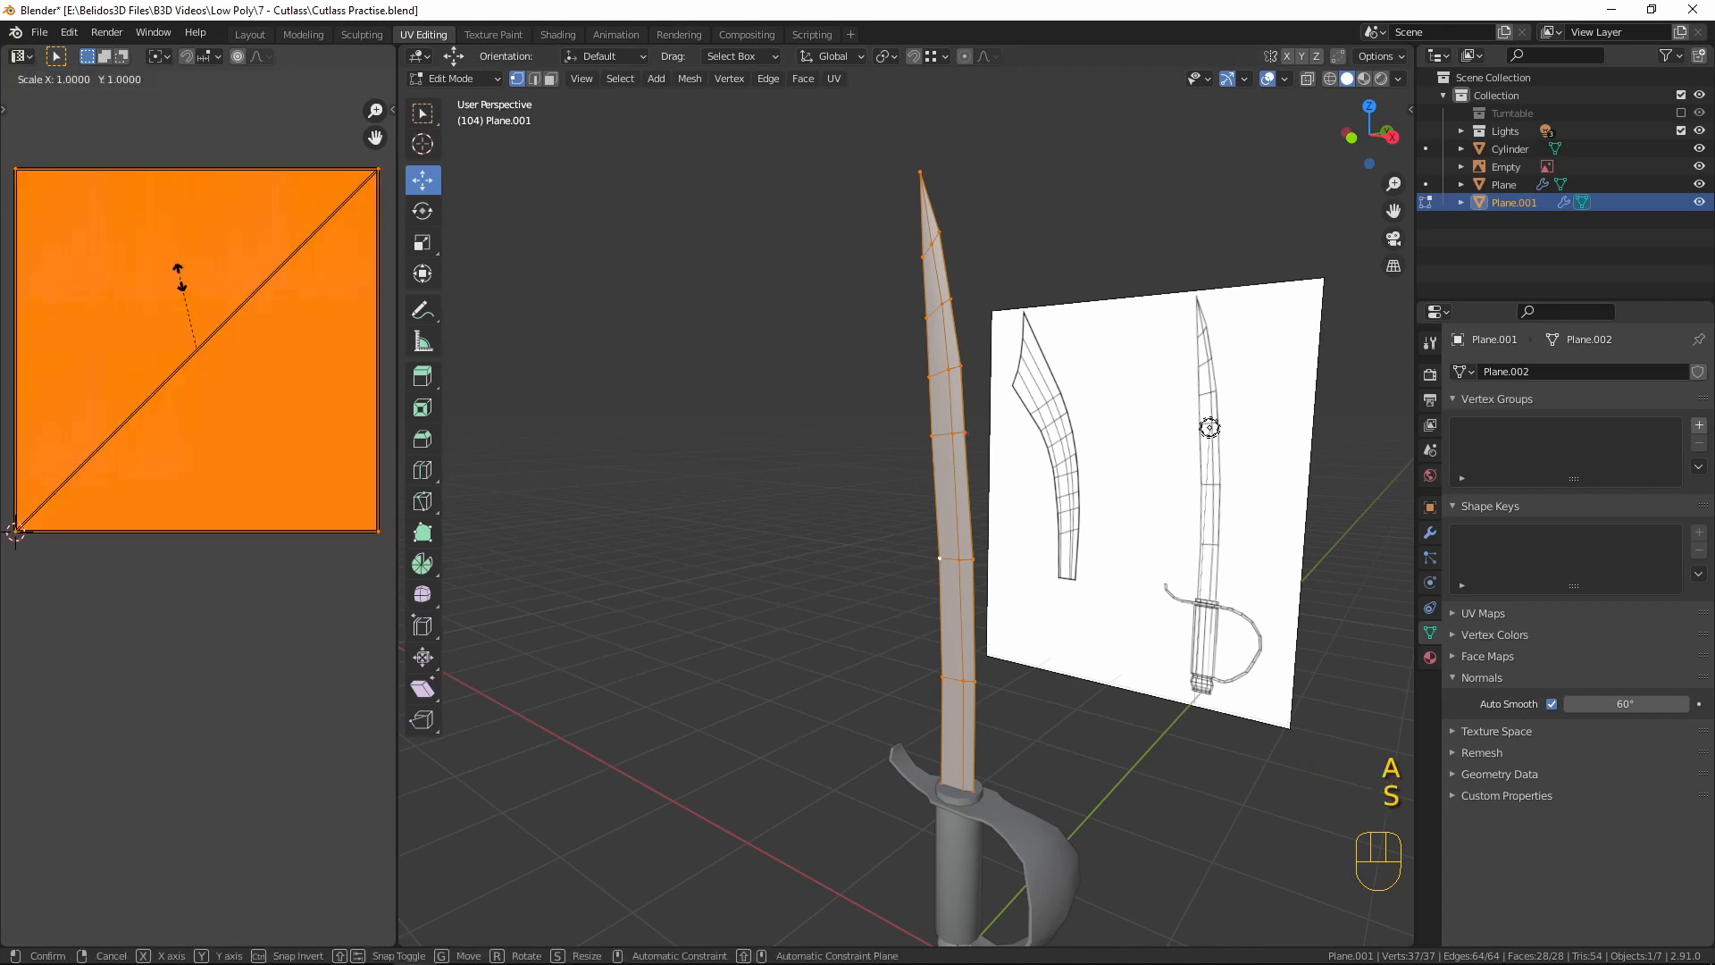
pyautogui.press('0')
pyautogui.press('Return')
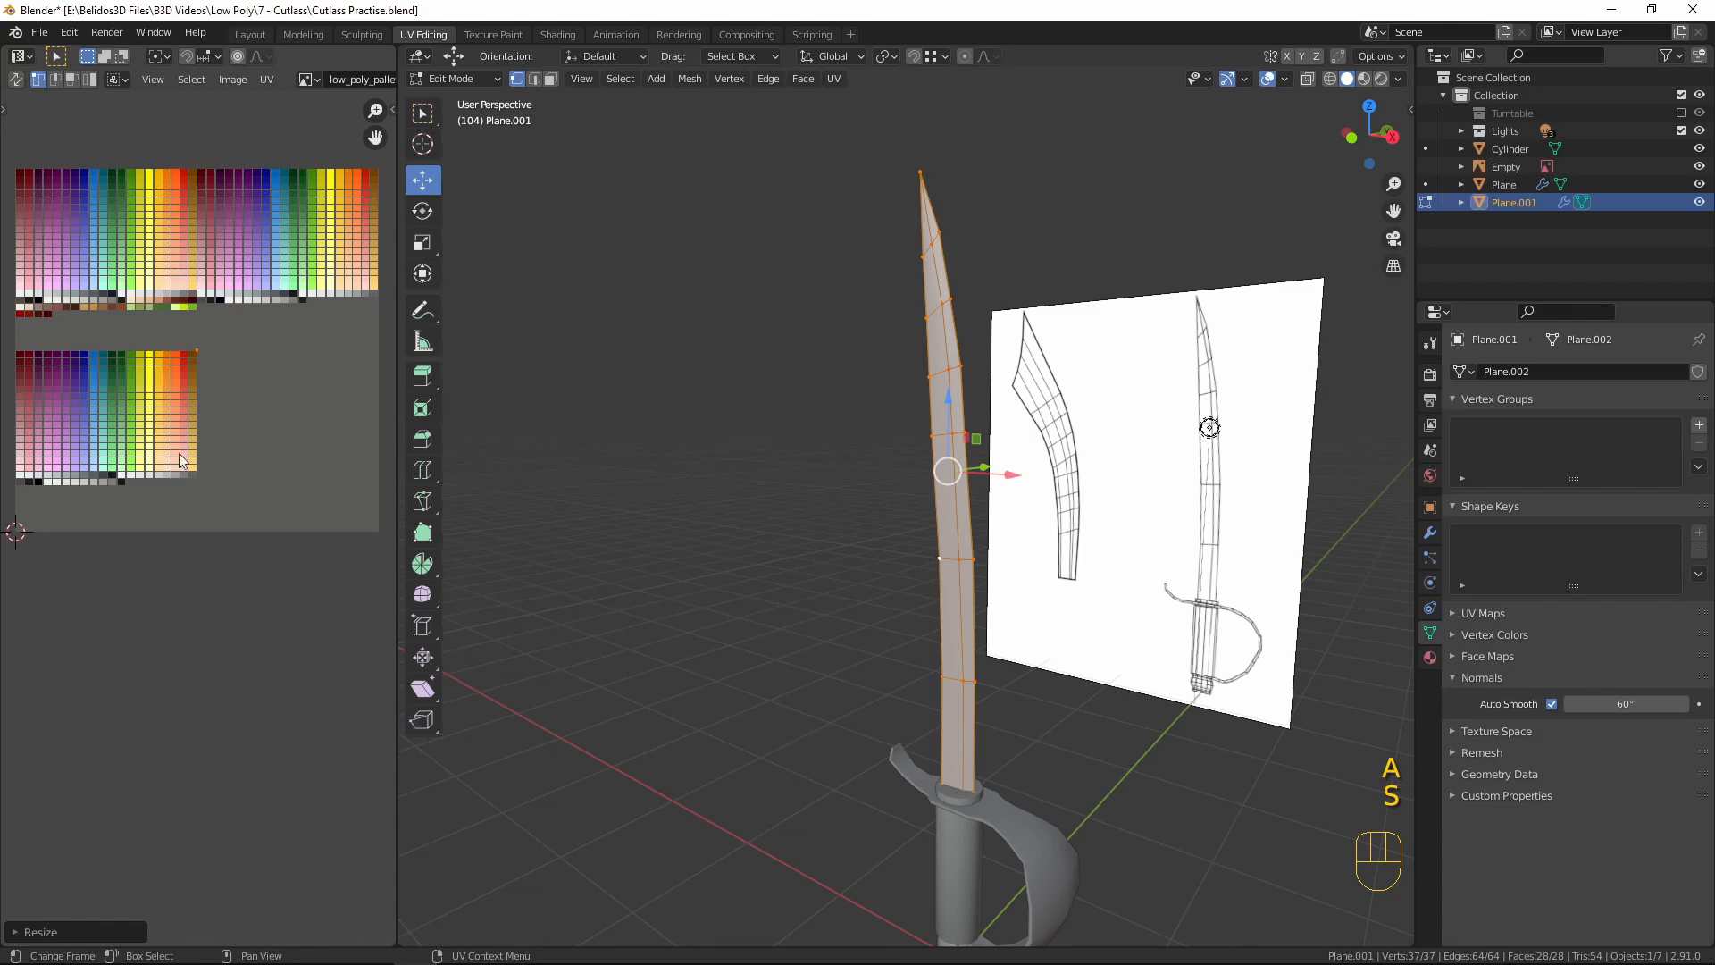
pyautogui.press('g')
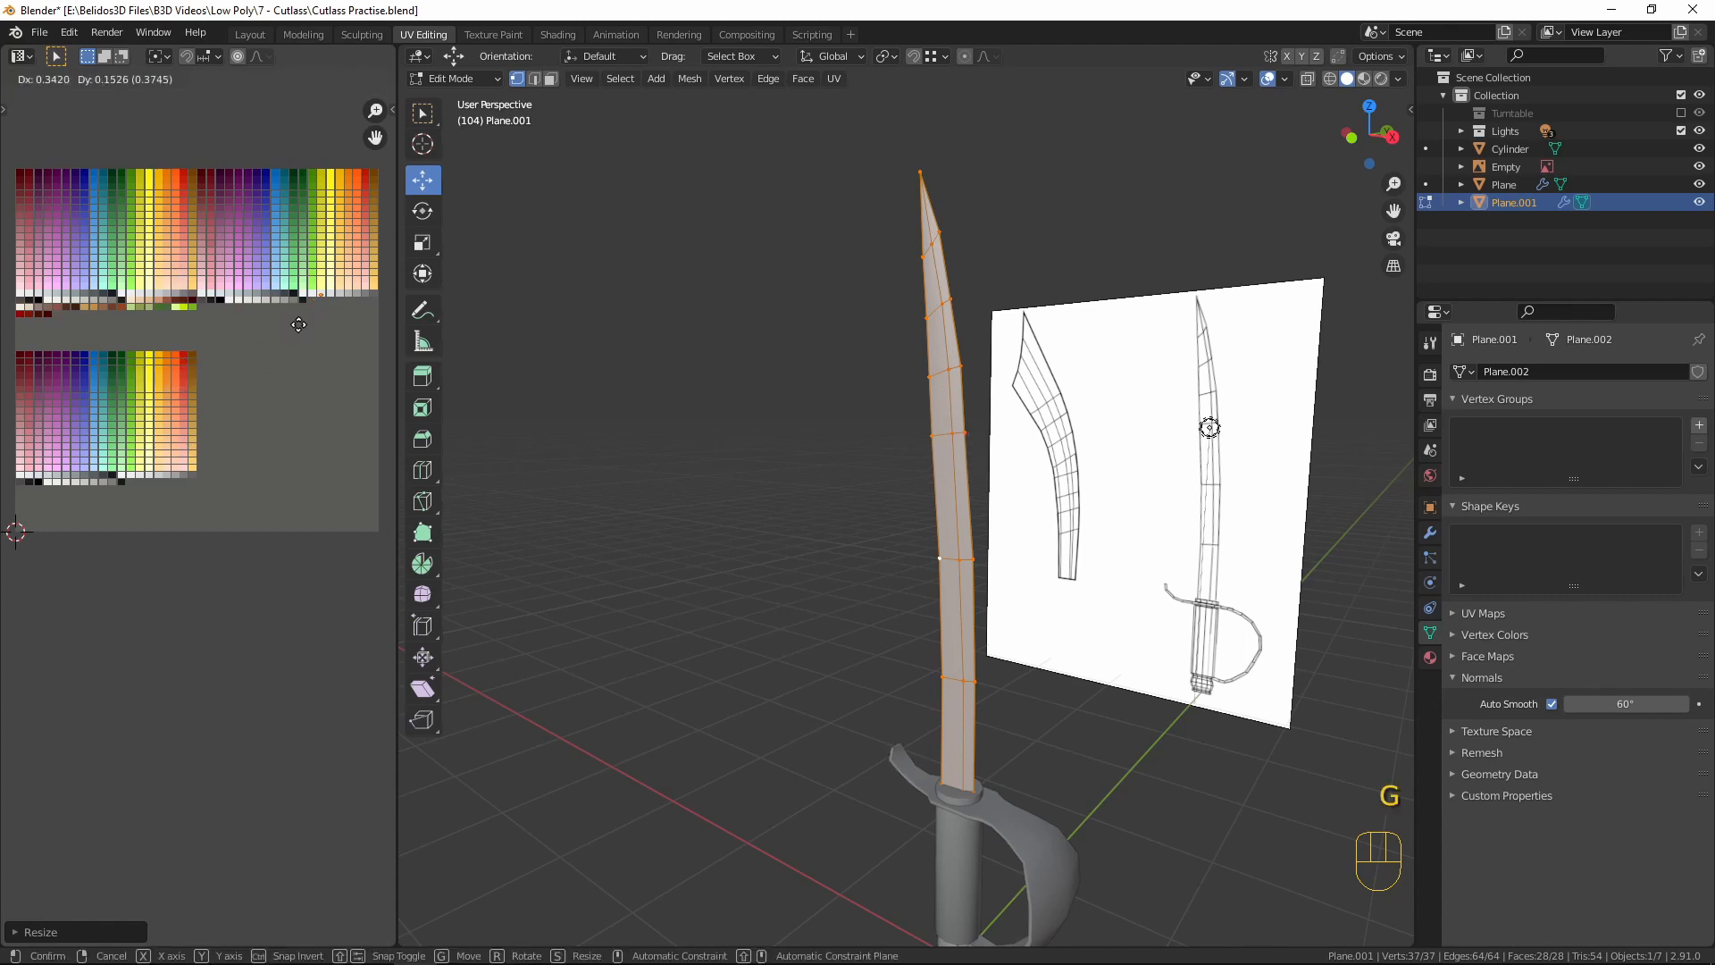
pyautogui.click(298, 324)
# - Add a material slot to the blade and assign the existing Palette material
pyautogui.moveTo(921, 655); pyautogui.dragTo(1057, 625, button='middle')
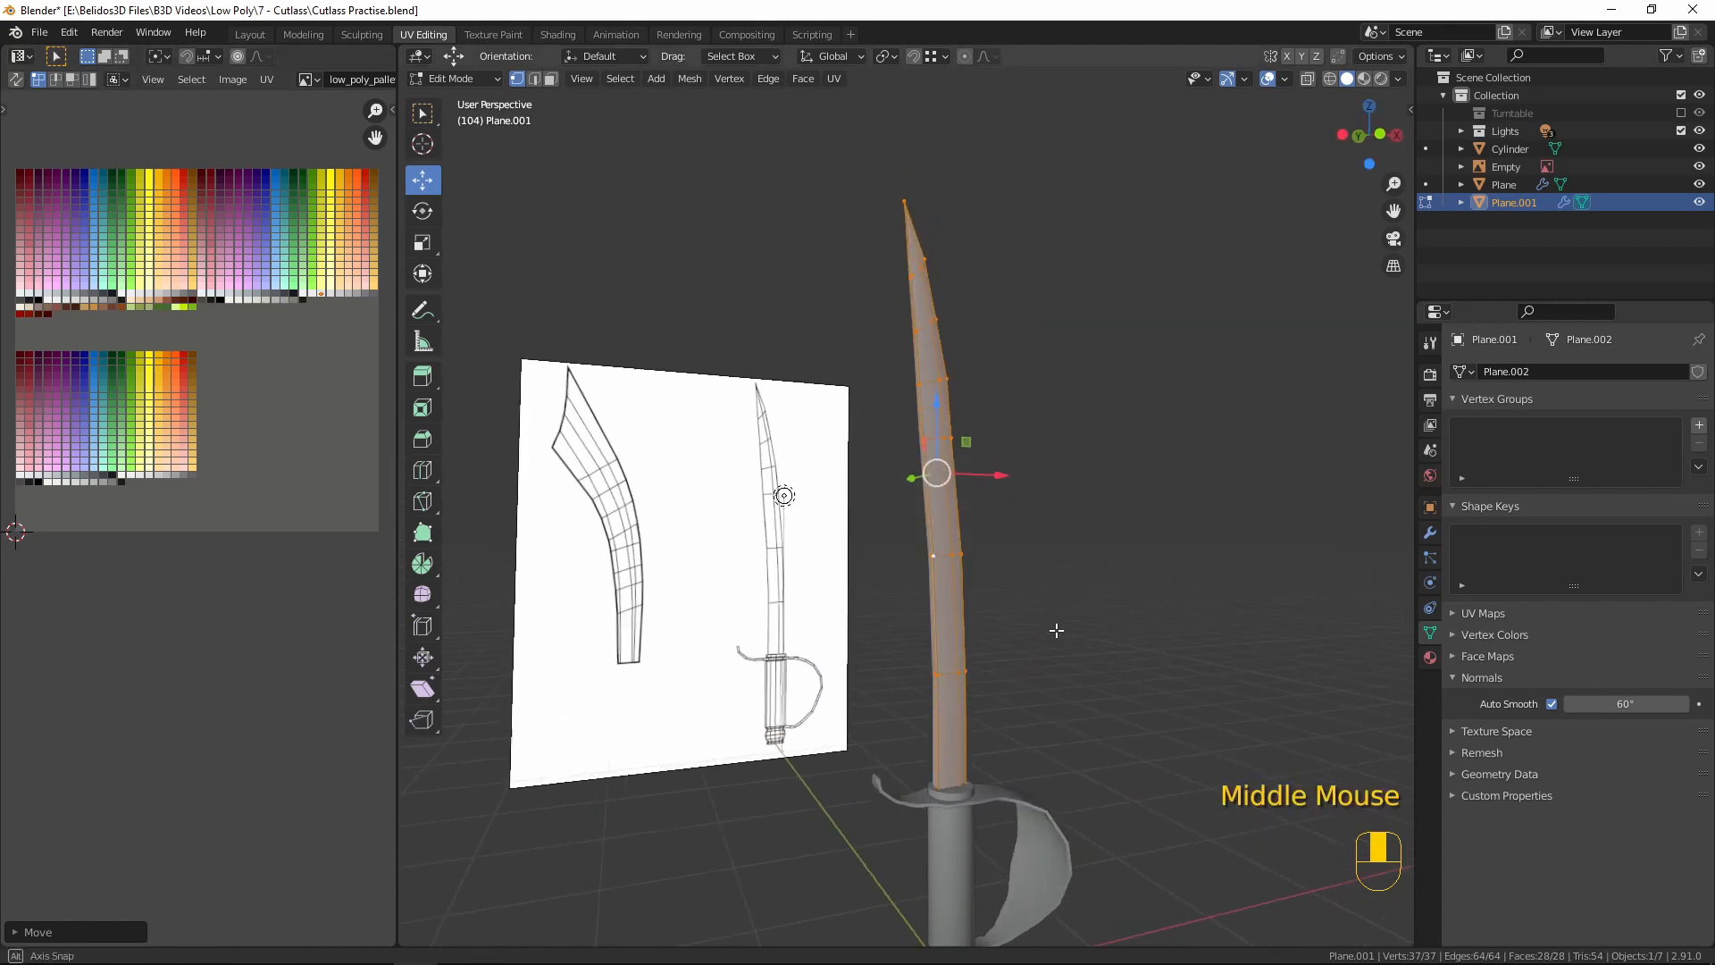
pyautogui.click(1430, 658)
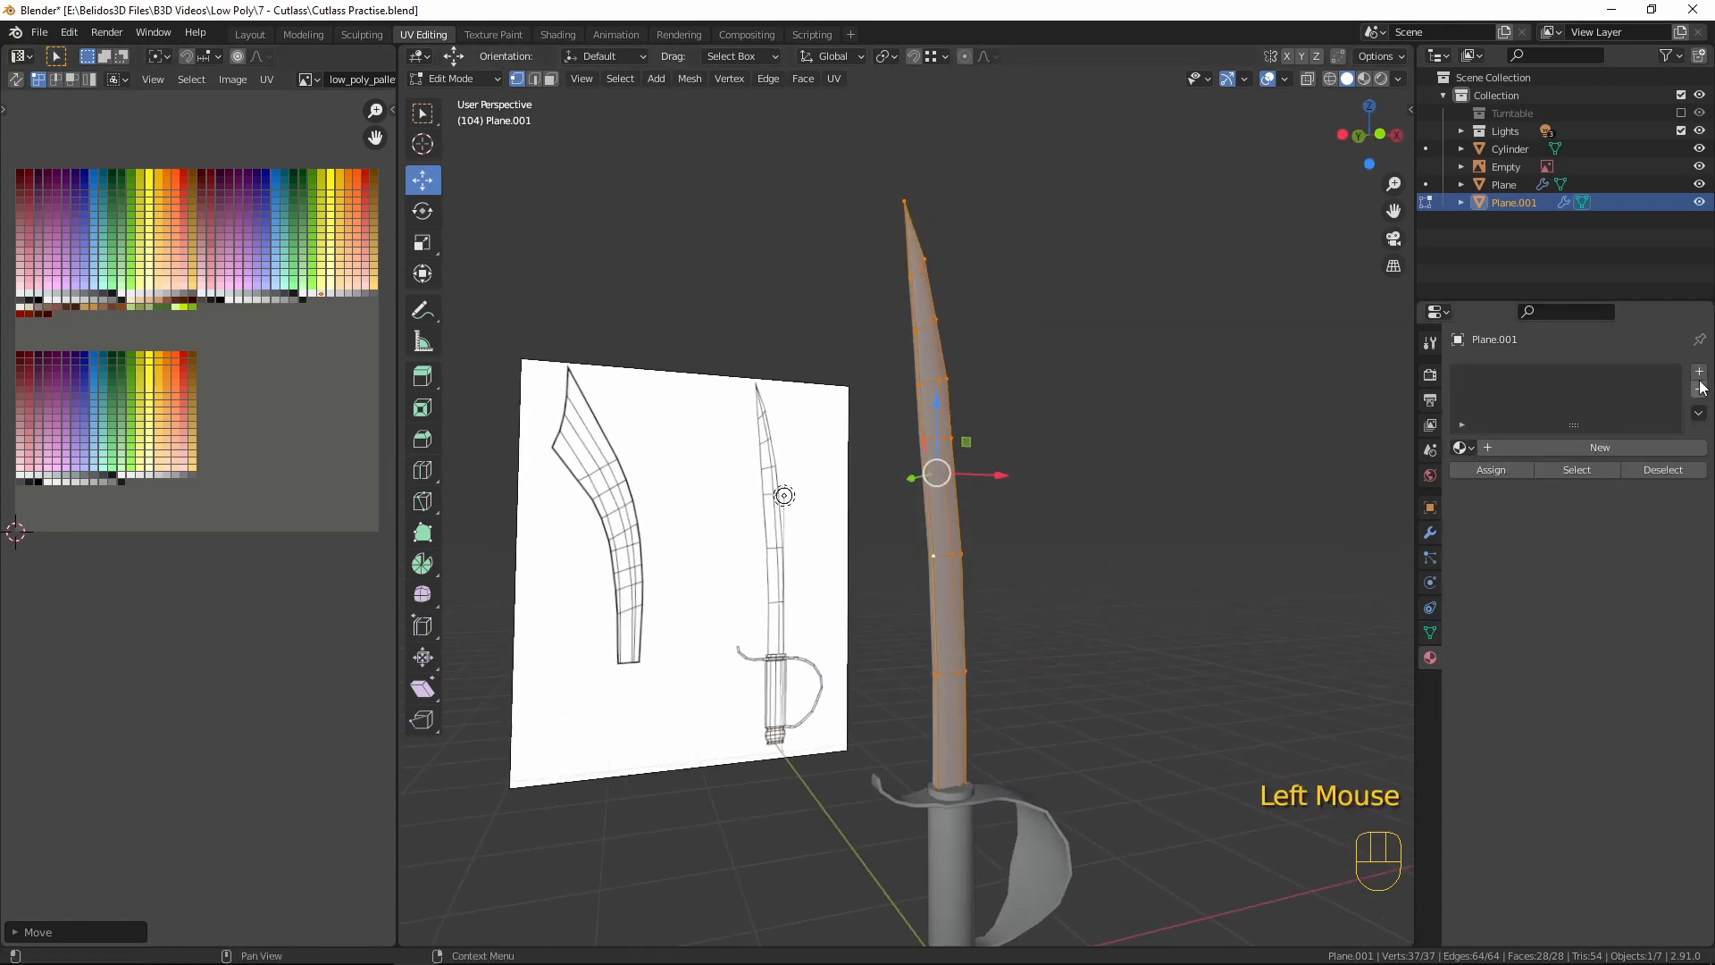
pyautogui.click(1699, 373)
pyautogui.click(1462, 447)
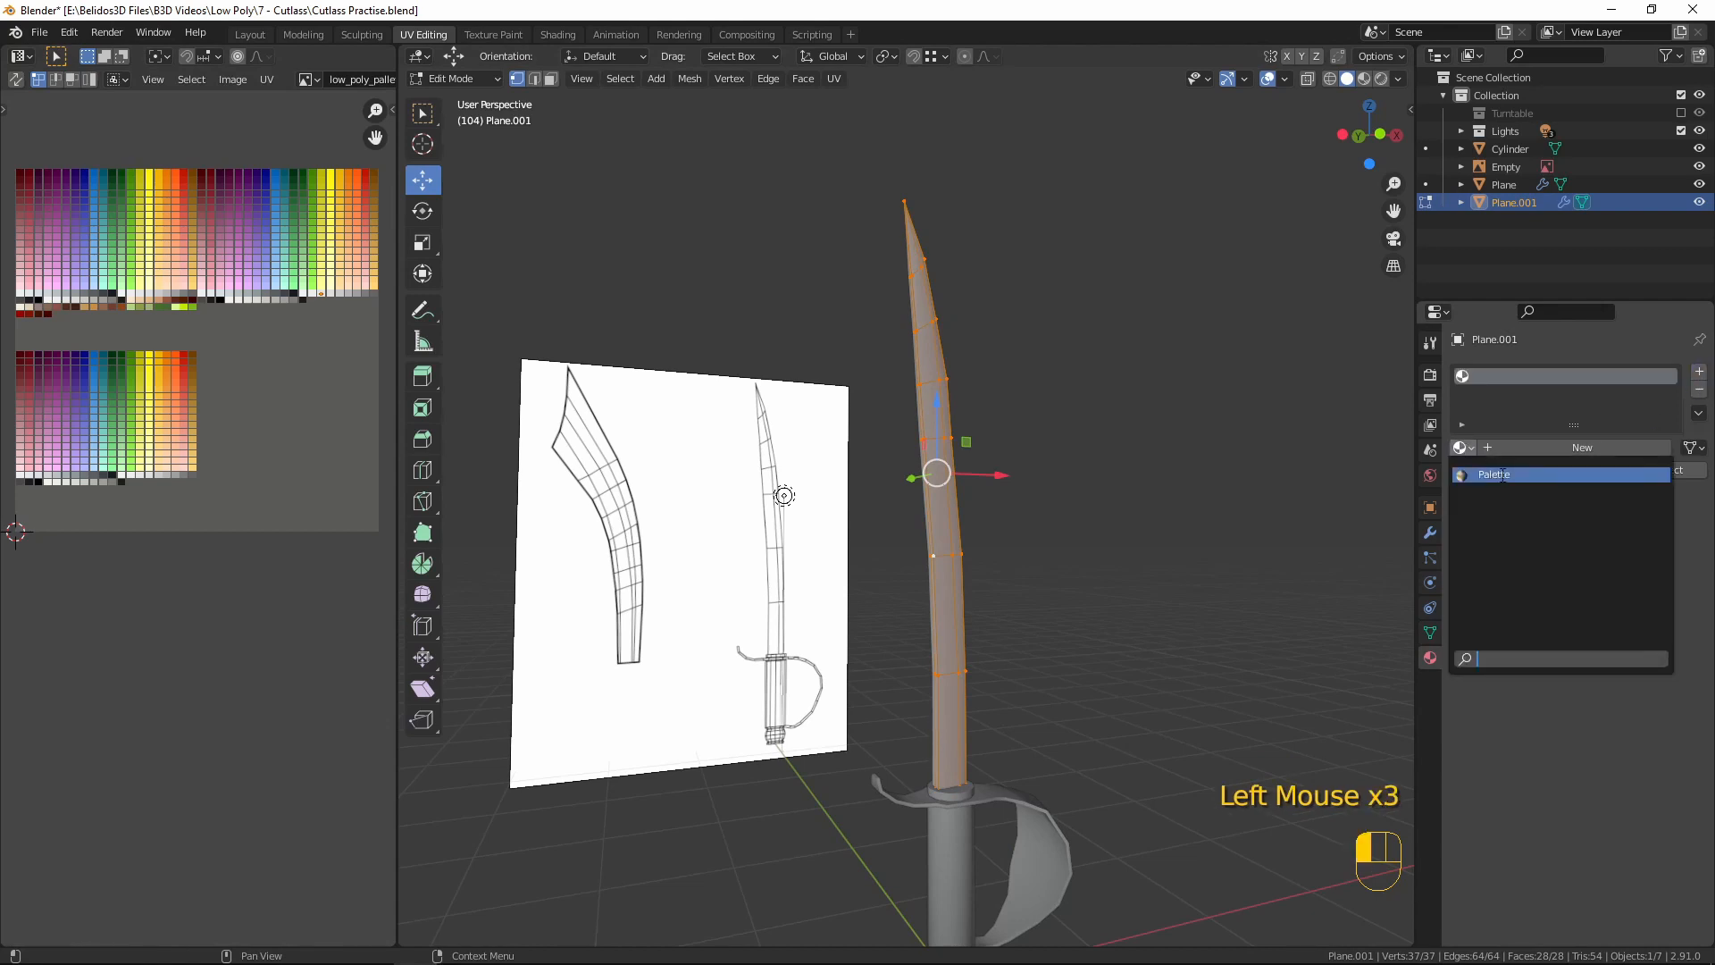
pyautogui.click(1491, 474)
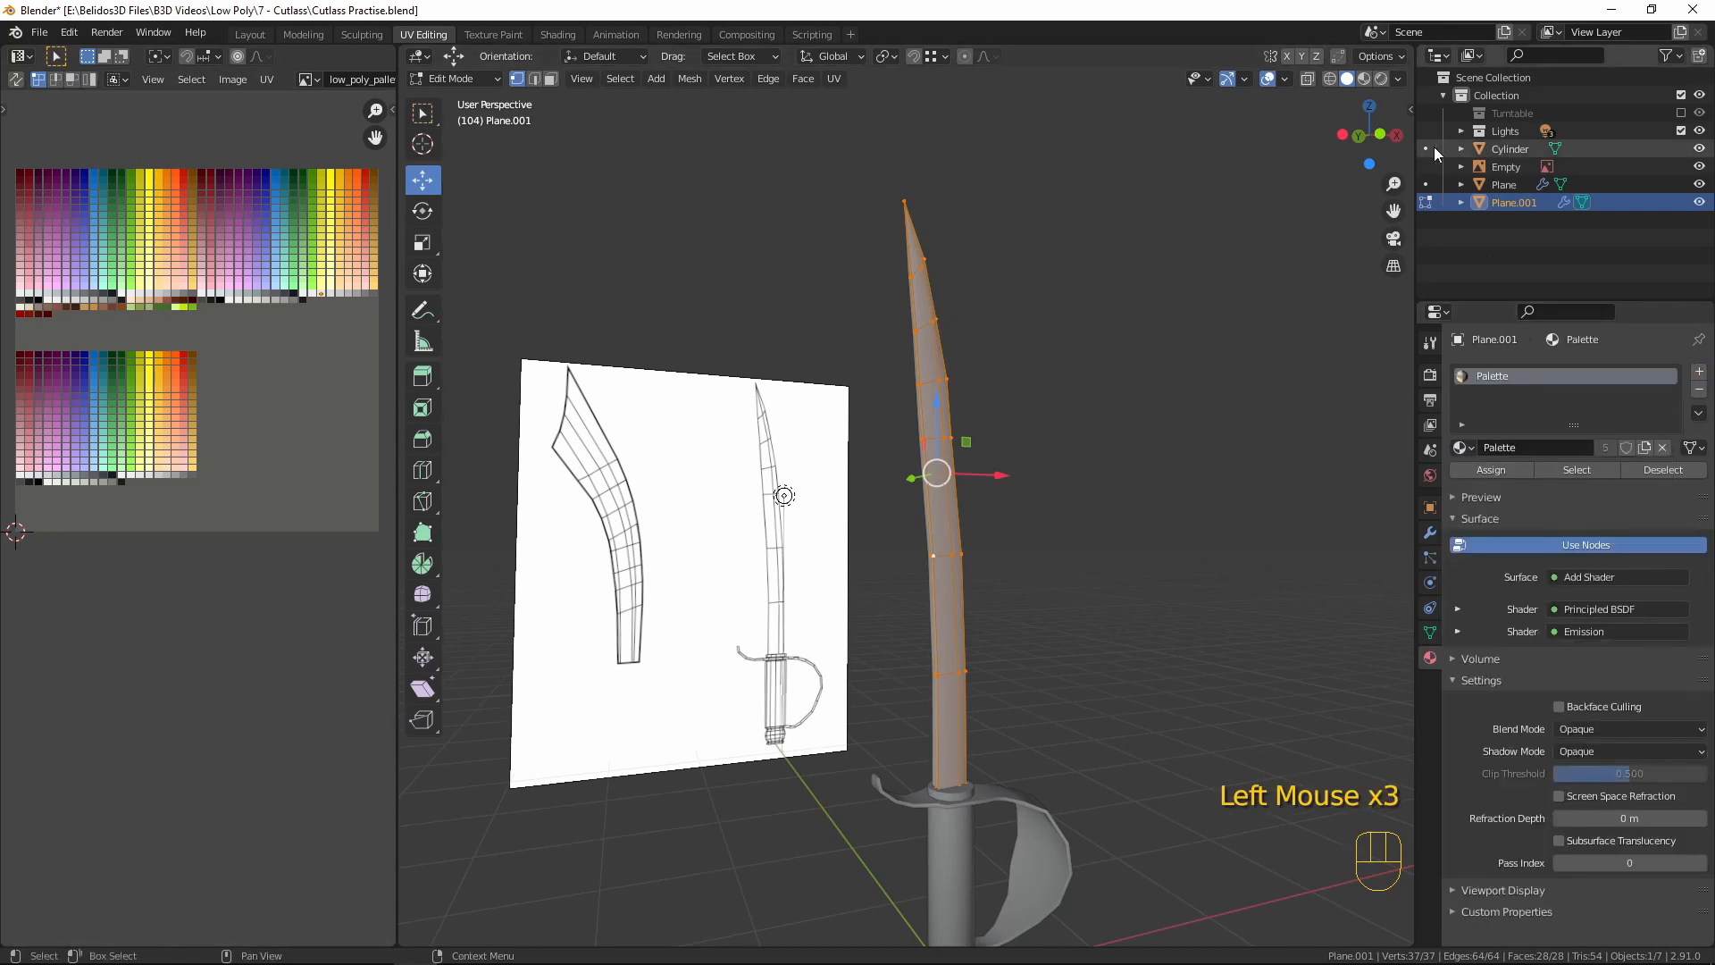
# - Switch the viewport to rendered shading and leave mesh editing to check the blade's colour
pyautogui.click(1383, 79)
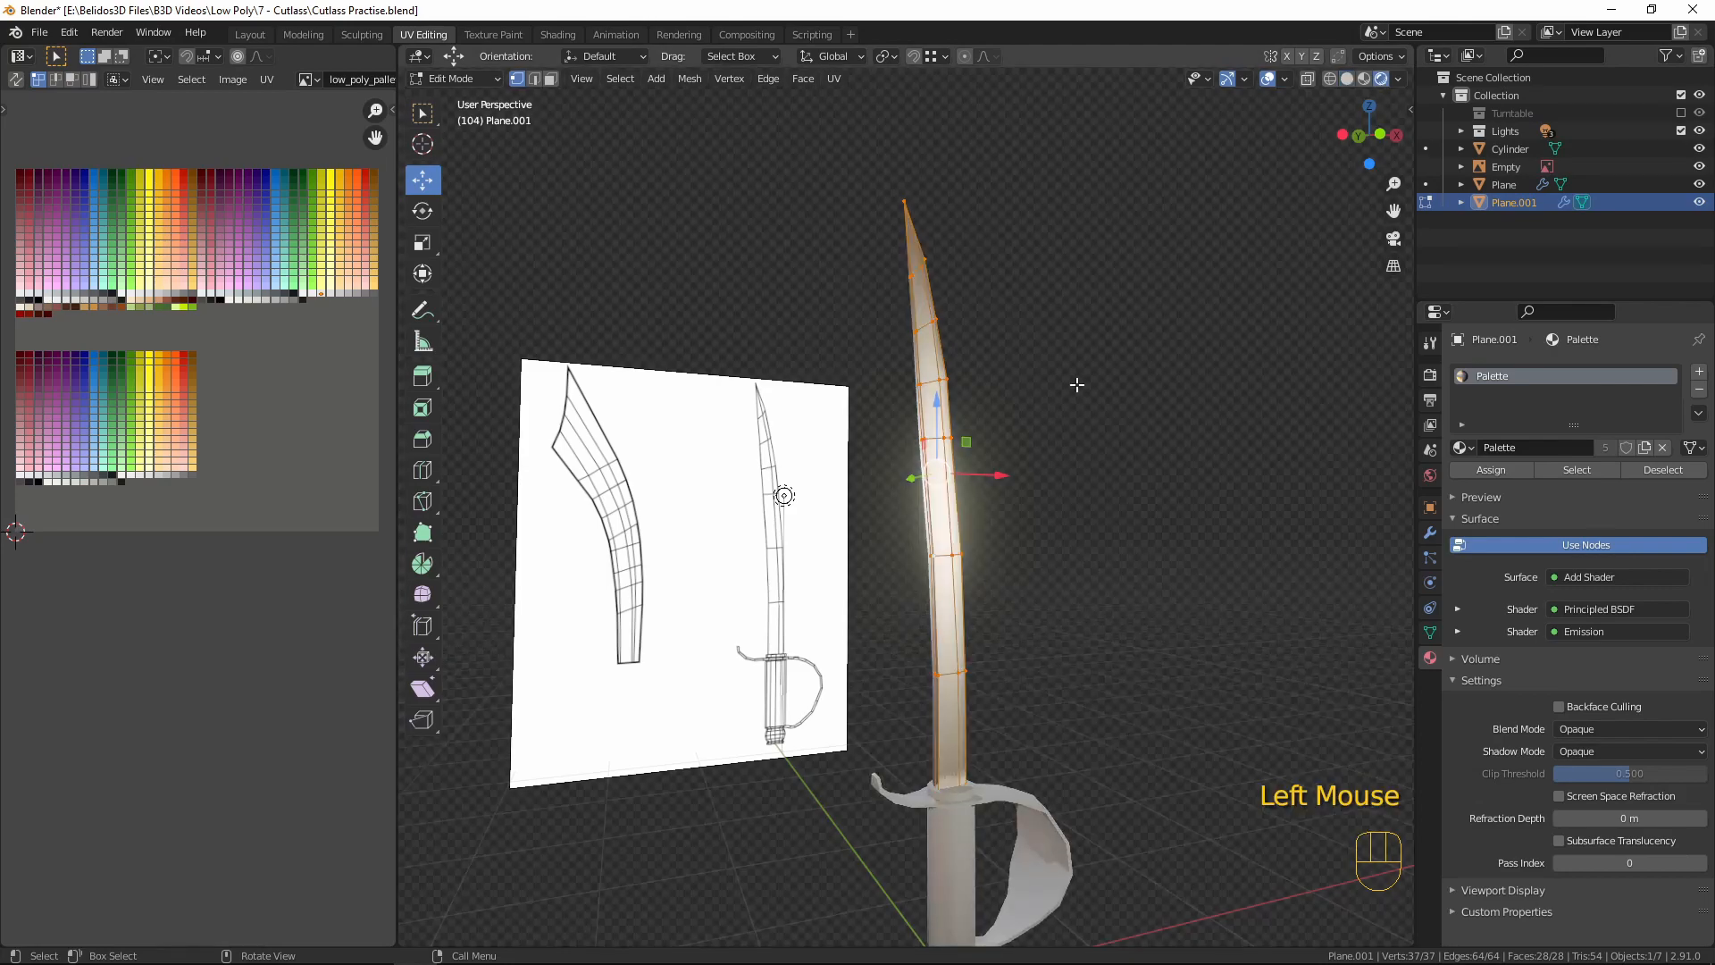
pyautogui.moveTo(1082, 402)
pyautogui.mouseDown(button='middle')
pyautogui.moveTo(892, 586)
pyautogui.moveTo(682, 559)
pyautogui.moveTo(763, 636)
pyautogui.moveTo(1072, 584)
pyautogui.moveTo(1018, 611)
pyautogui.mouseUp(button='middle')
pyautogui.press('Tab')
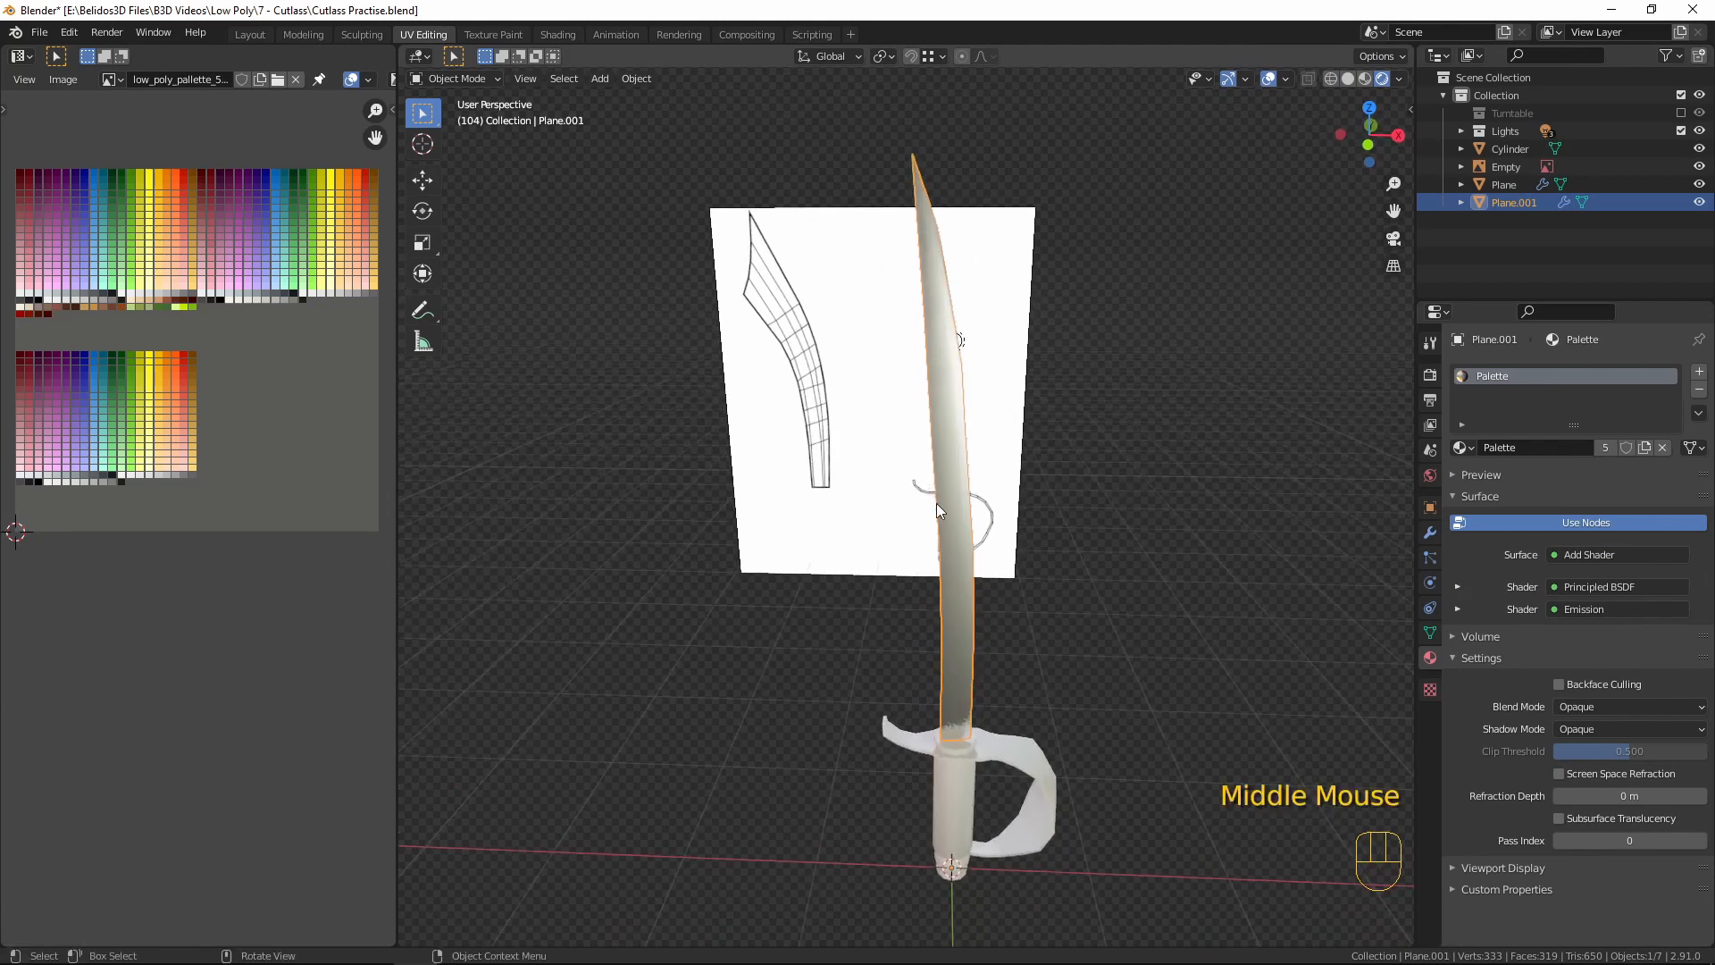
# - Move the blade's UVs along X to a darker grey swatch in the same palette row
pyautogui.press('Tab')
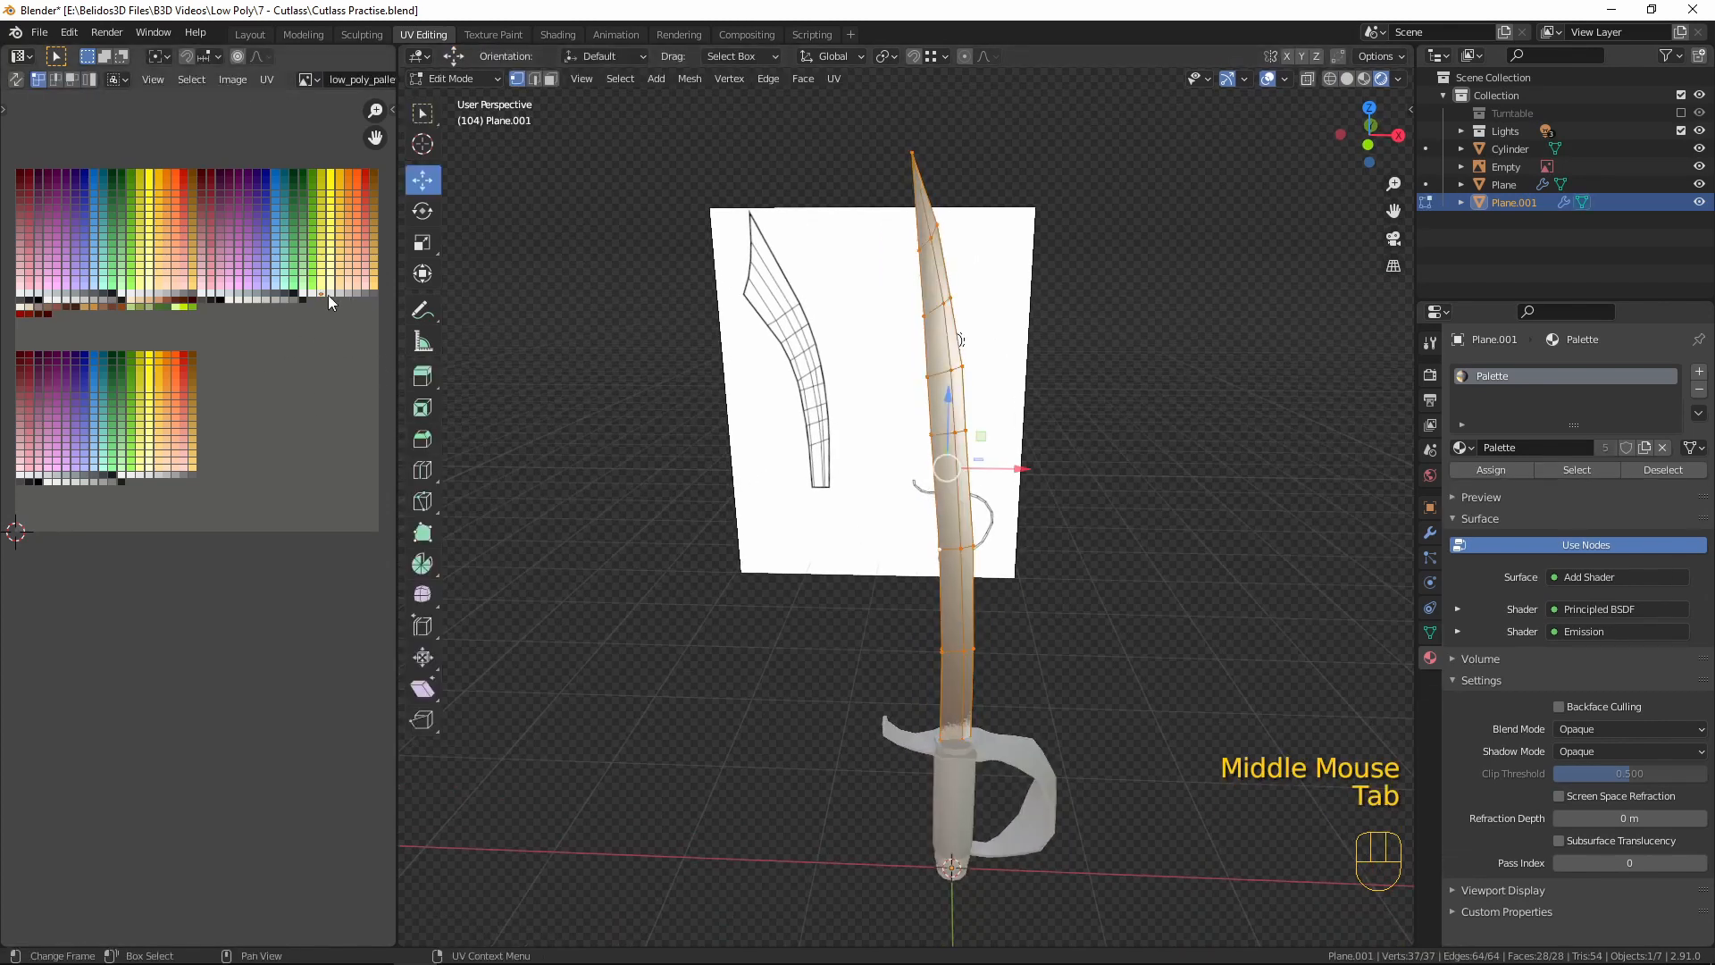
pyautogui.press('g')
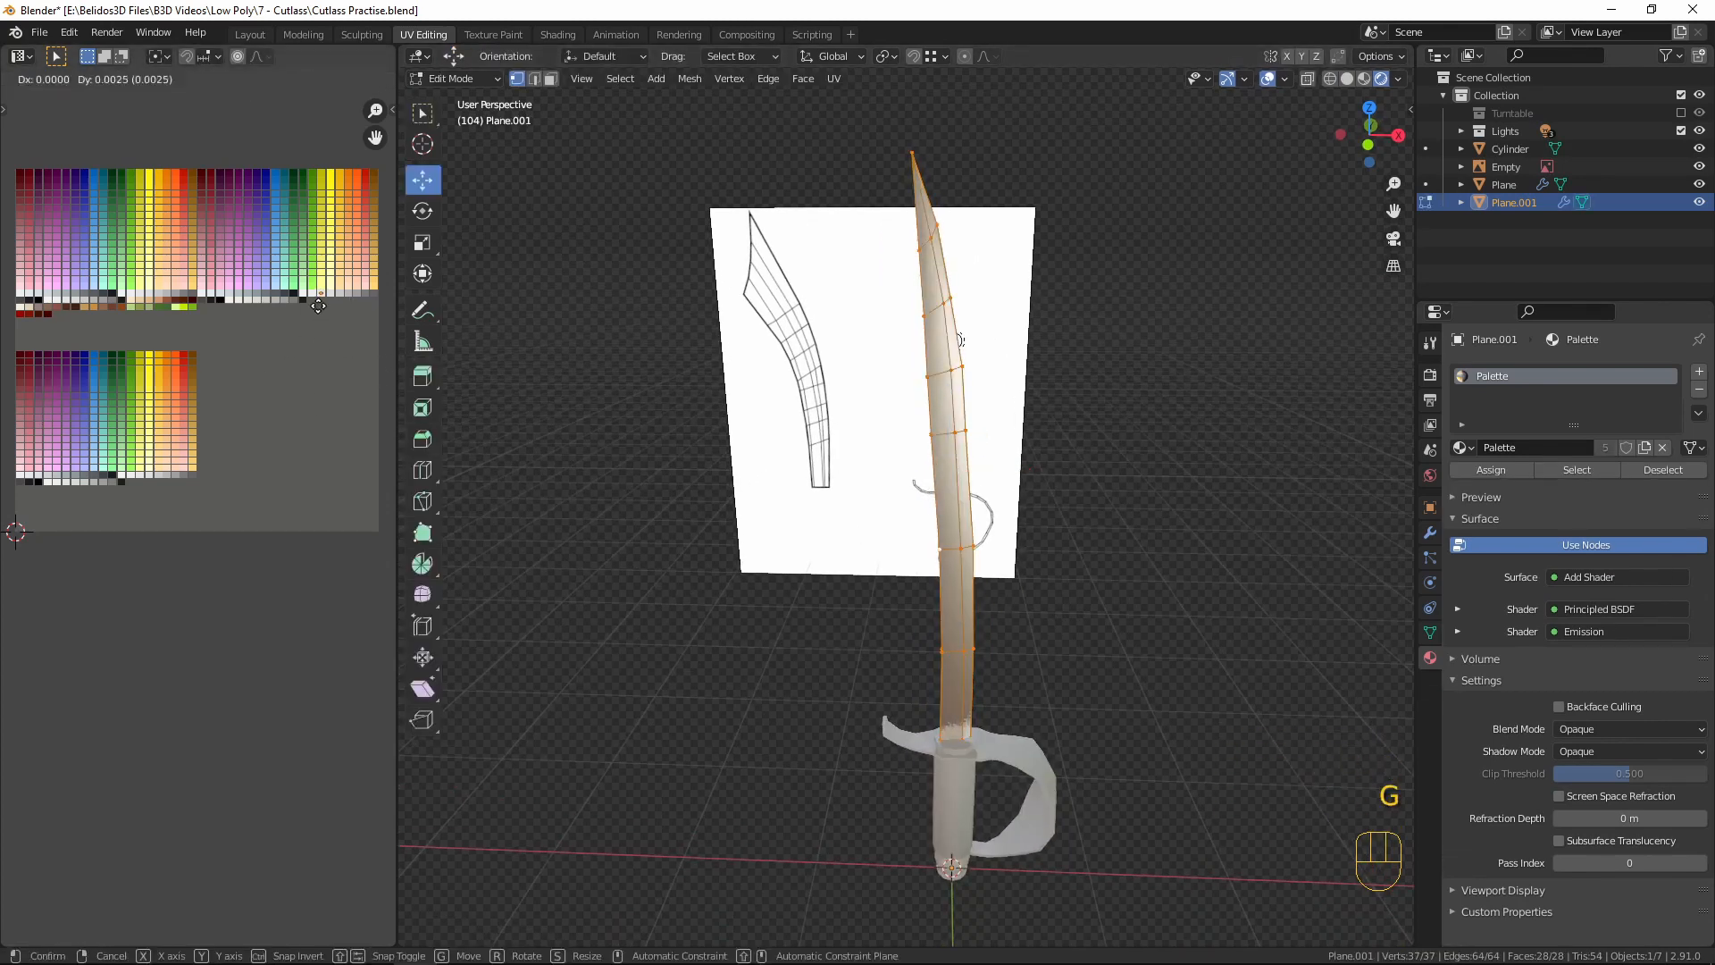
pyautogui.press('x')
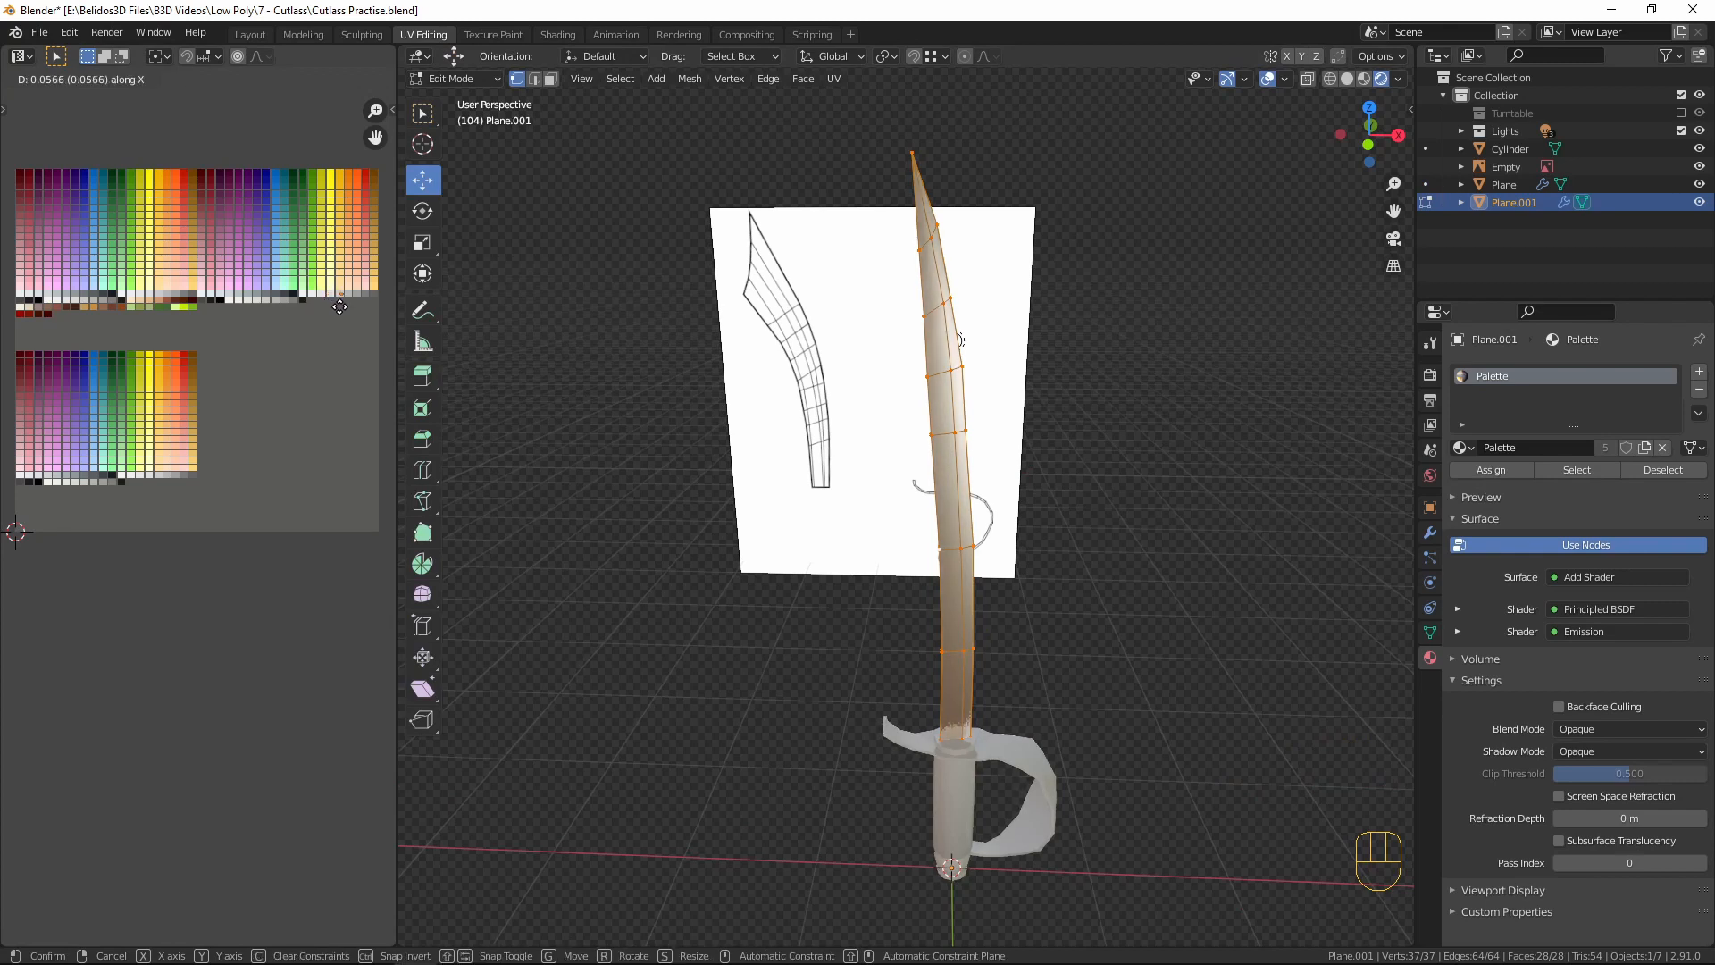
pyautogui.click(356, 307)
pyautogui.press('Tab')
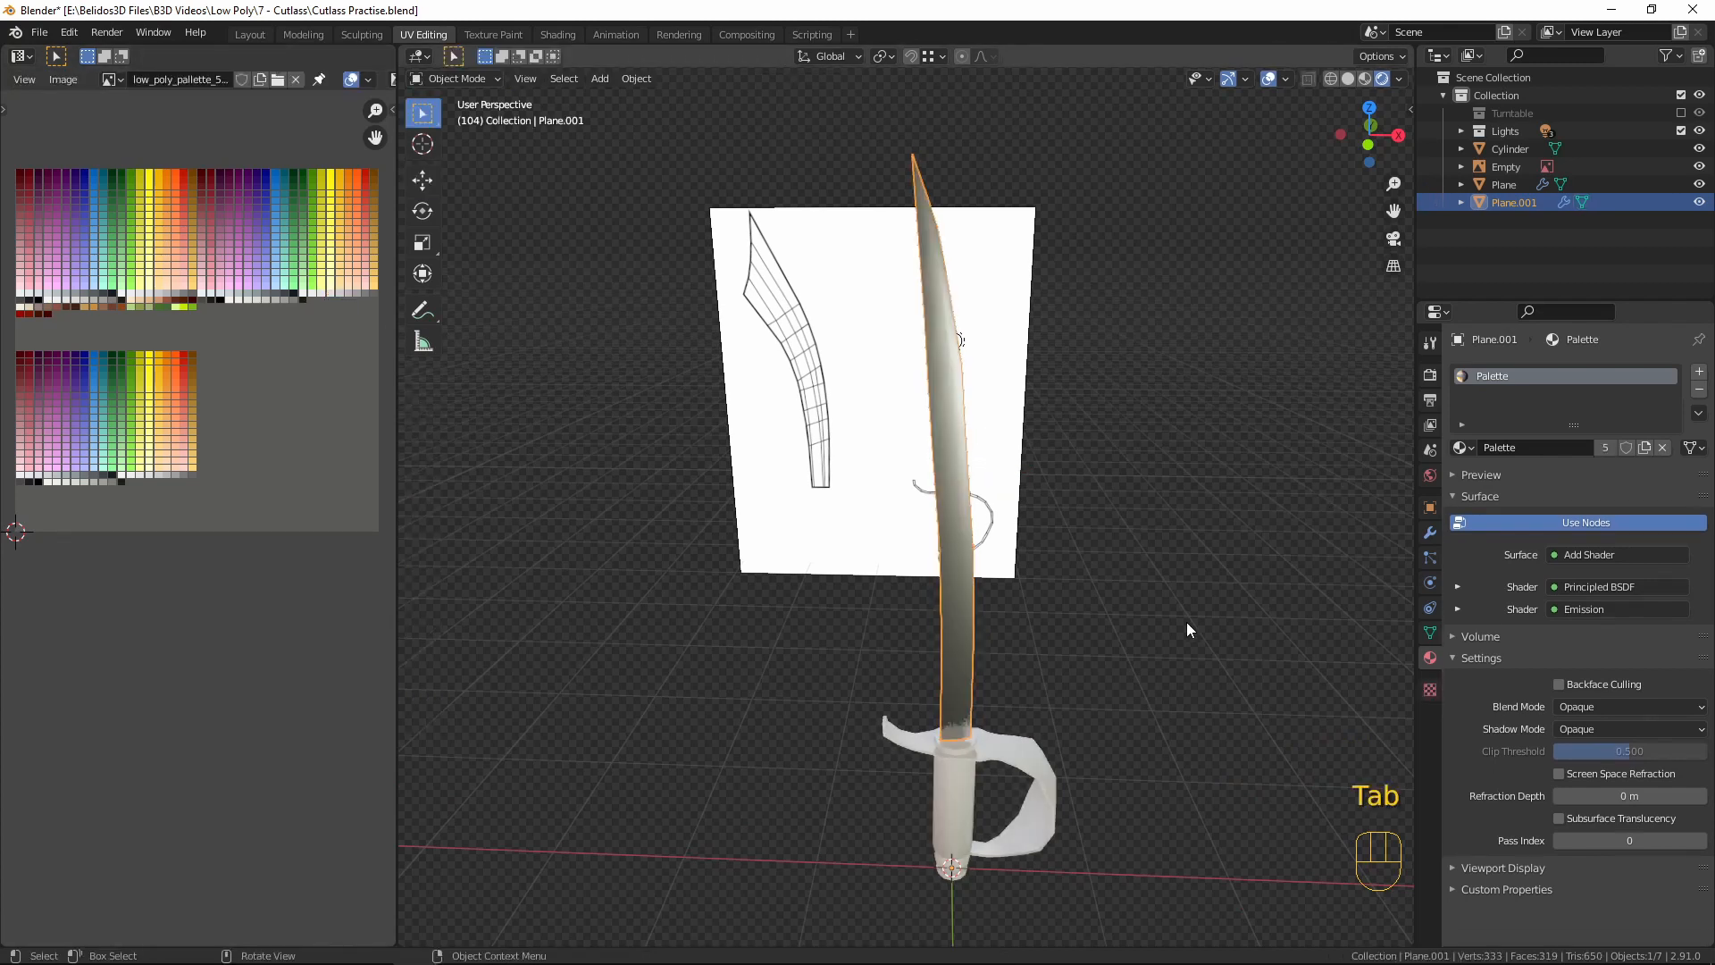
# - Open the hand guard's mesh for editing and assign the Palette material to it
pyautogui.moveTo(1187, 628); pyautogui.dragTo(1069, 645, button='middle')
pyautogui.click(1049, 802)
pyautogui.scroll(2, 1072, 631)
pyautogui.press('Tab')
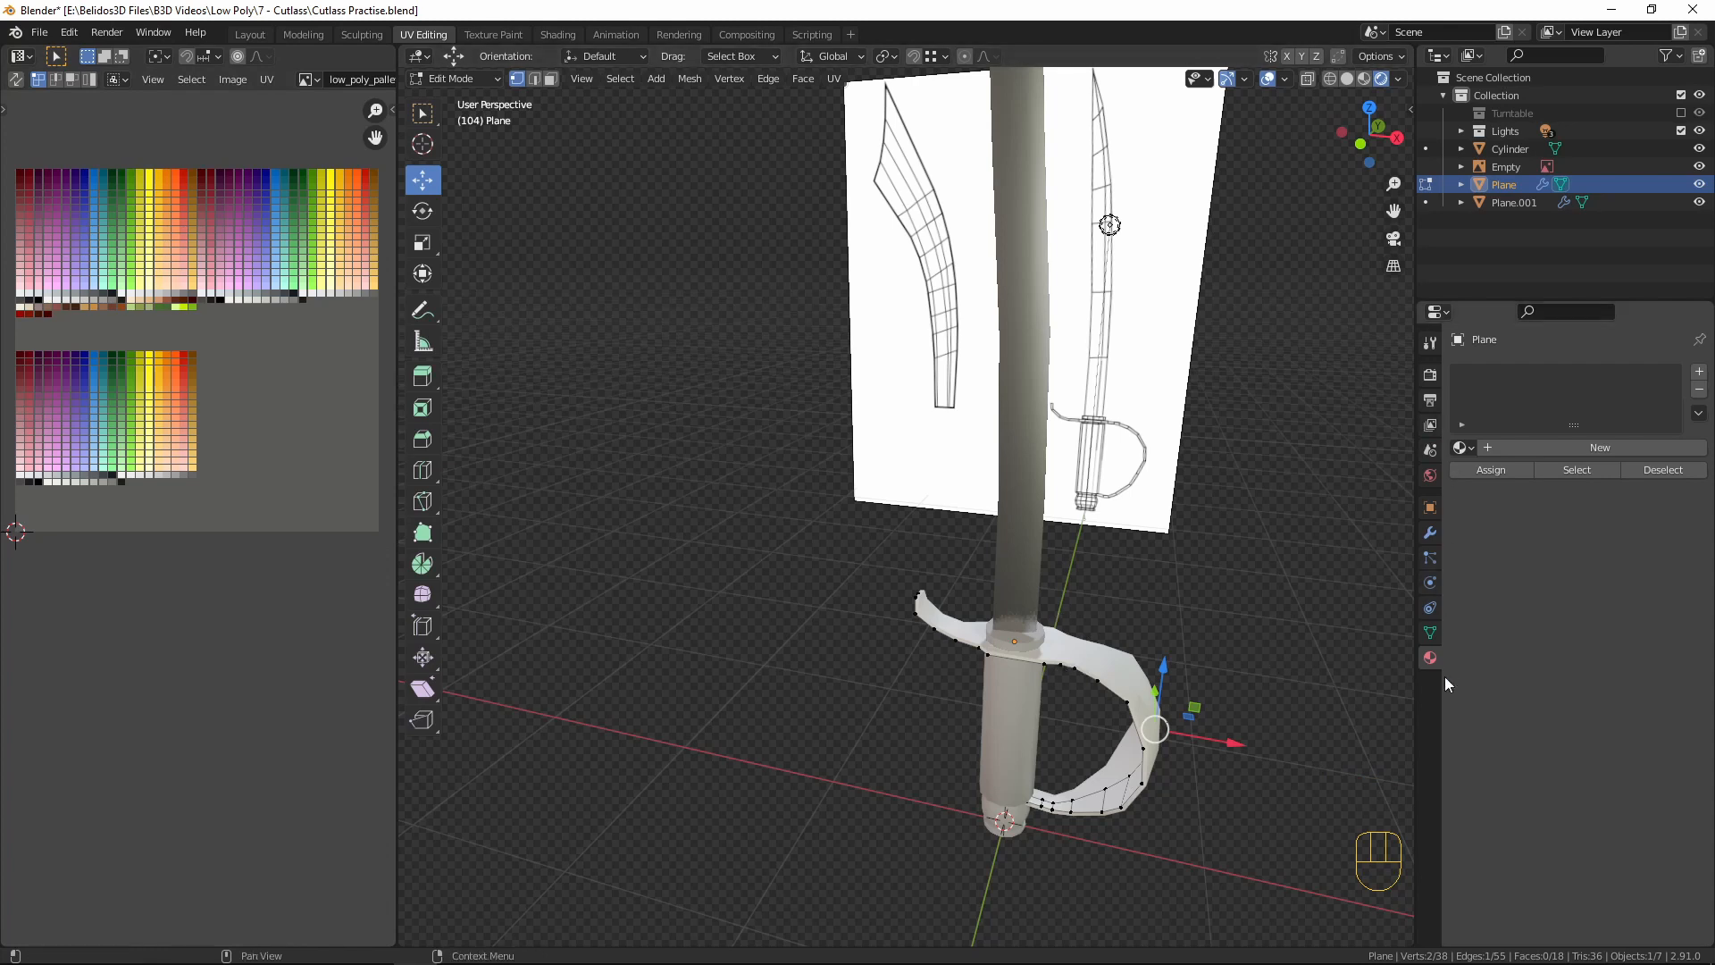
pyautogui.click(1463, 448)
pyautogui.click(1497, 474)
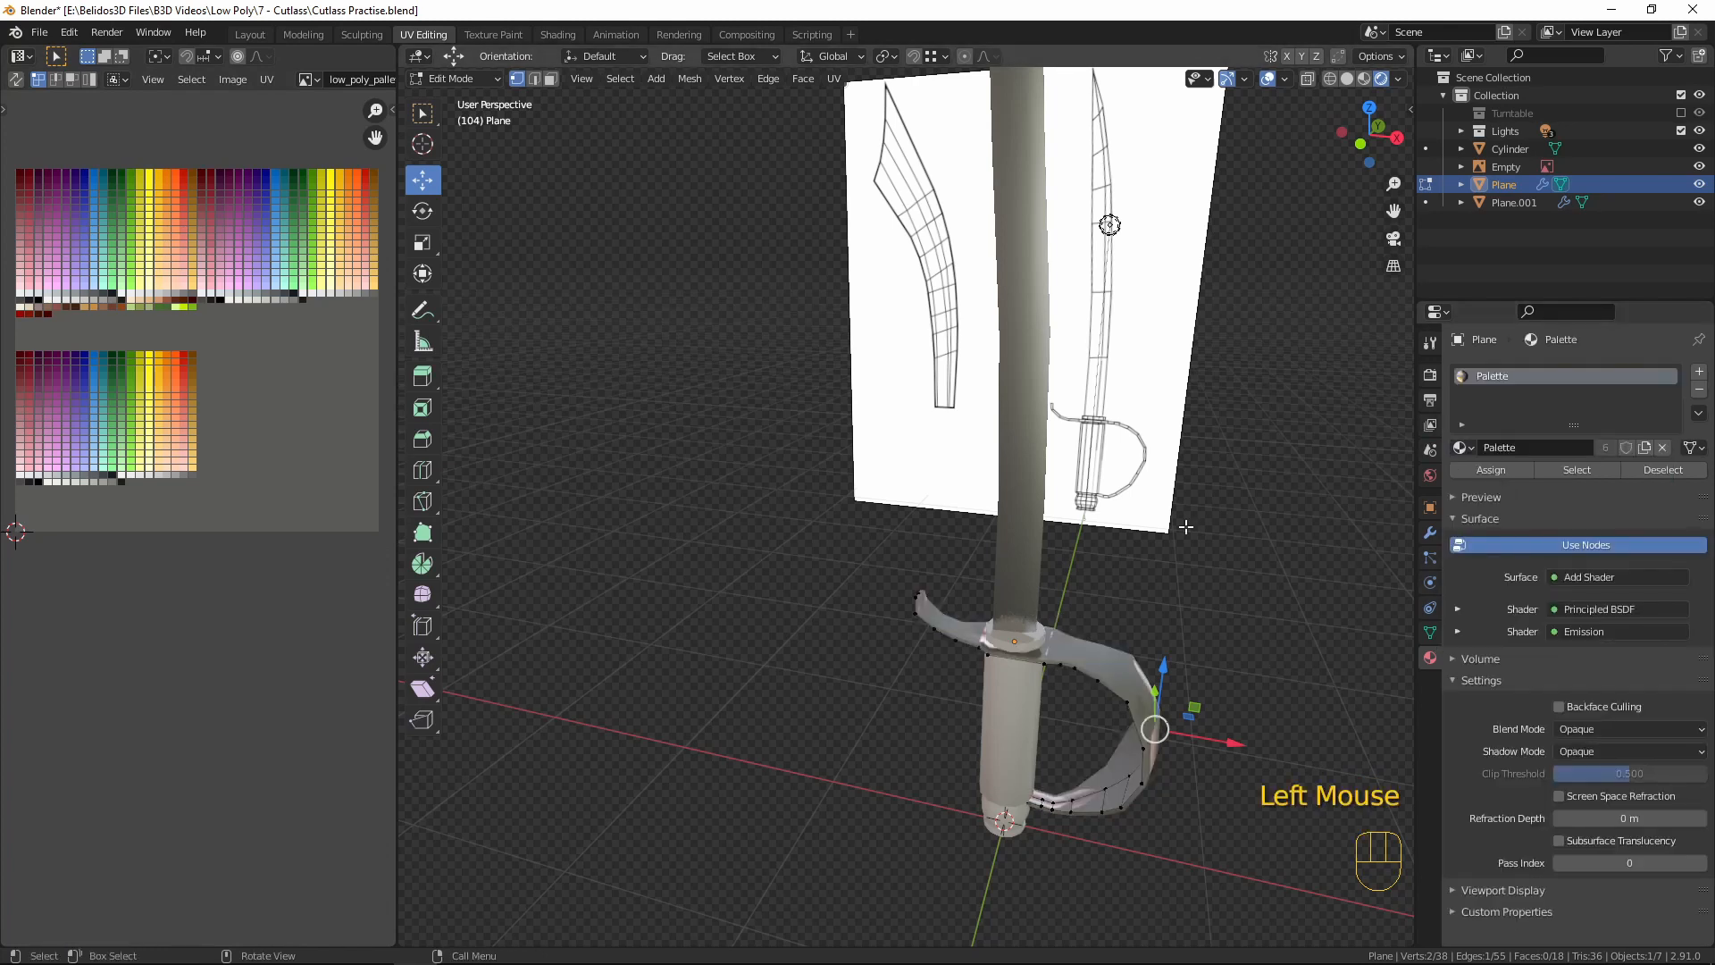
# - Reset the UVs of all the hand guard's faces and scale them to 0 so they collapse to a point
pyautogui.press('a')
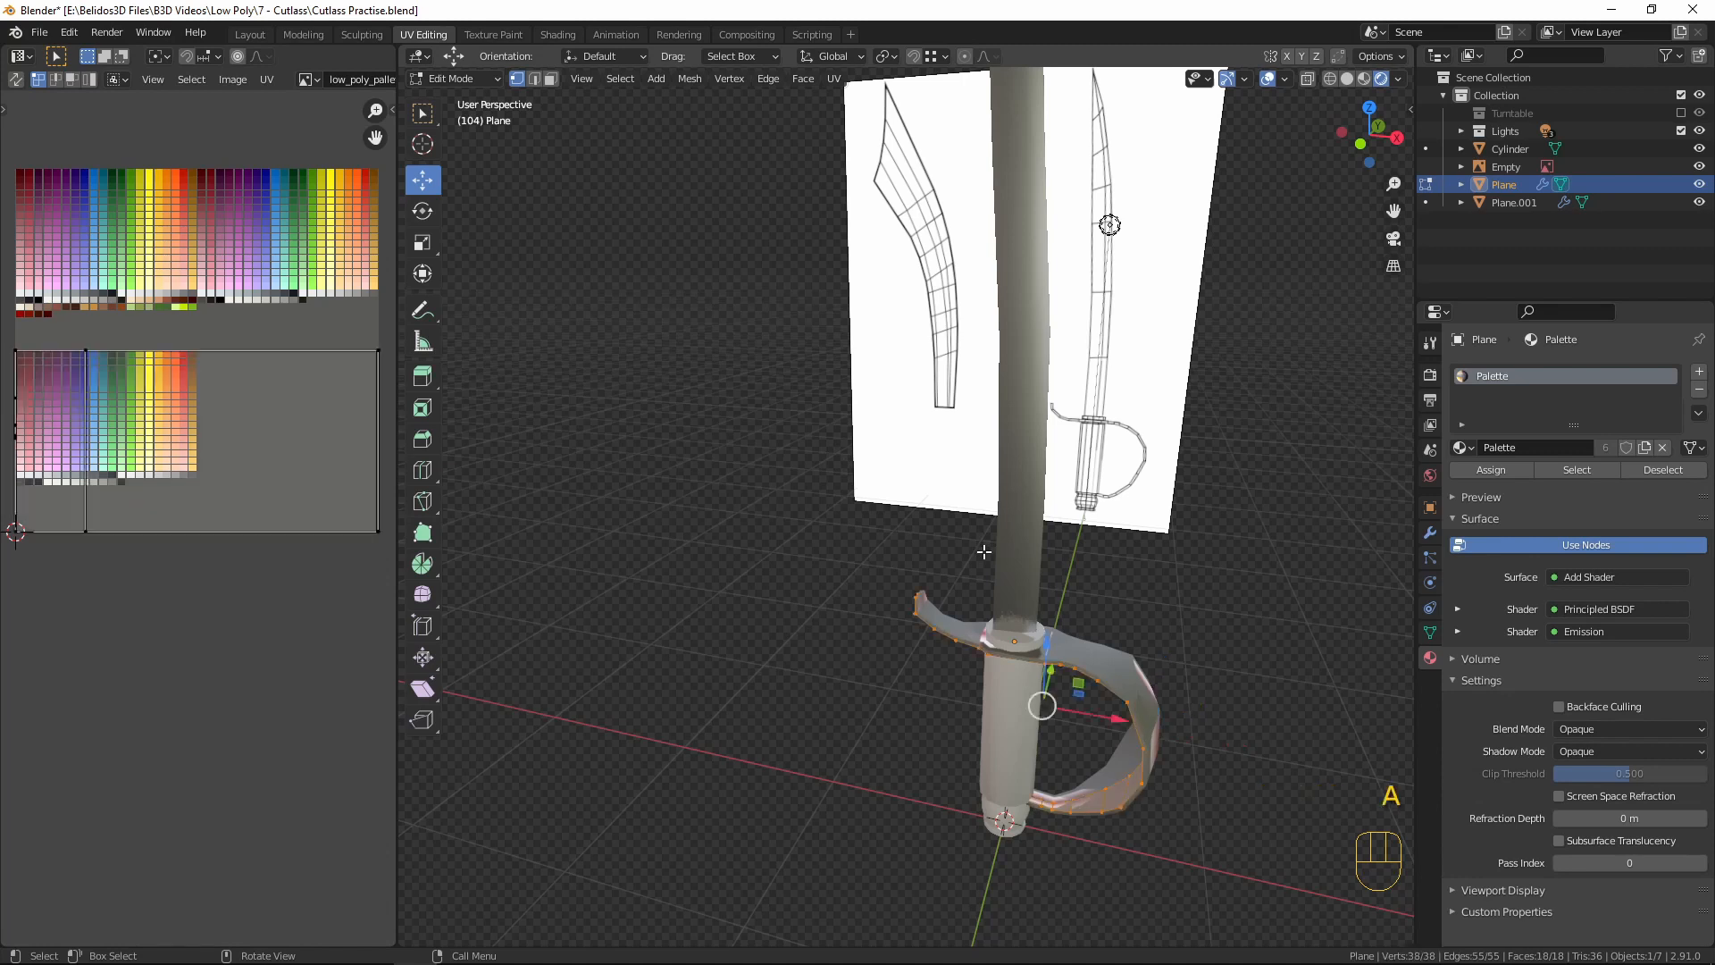
pyautogui.press('u')
pyautogui.click(983, 552)
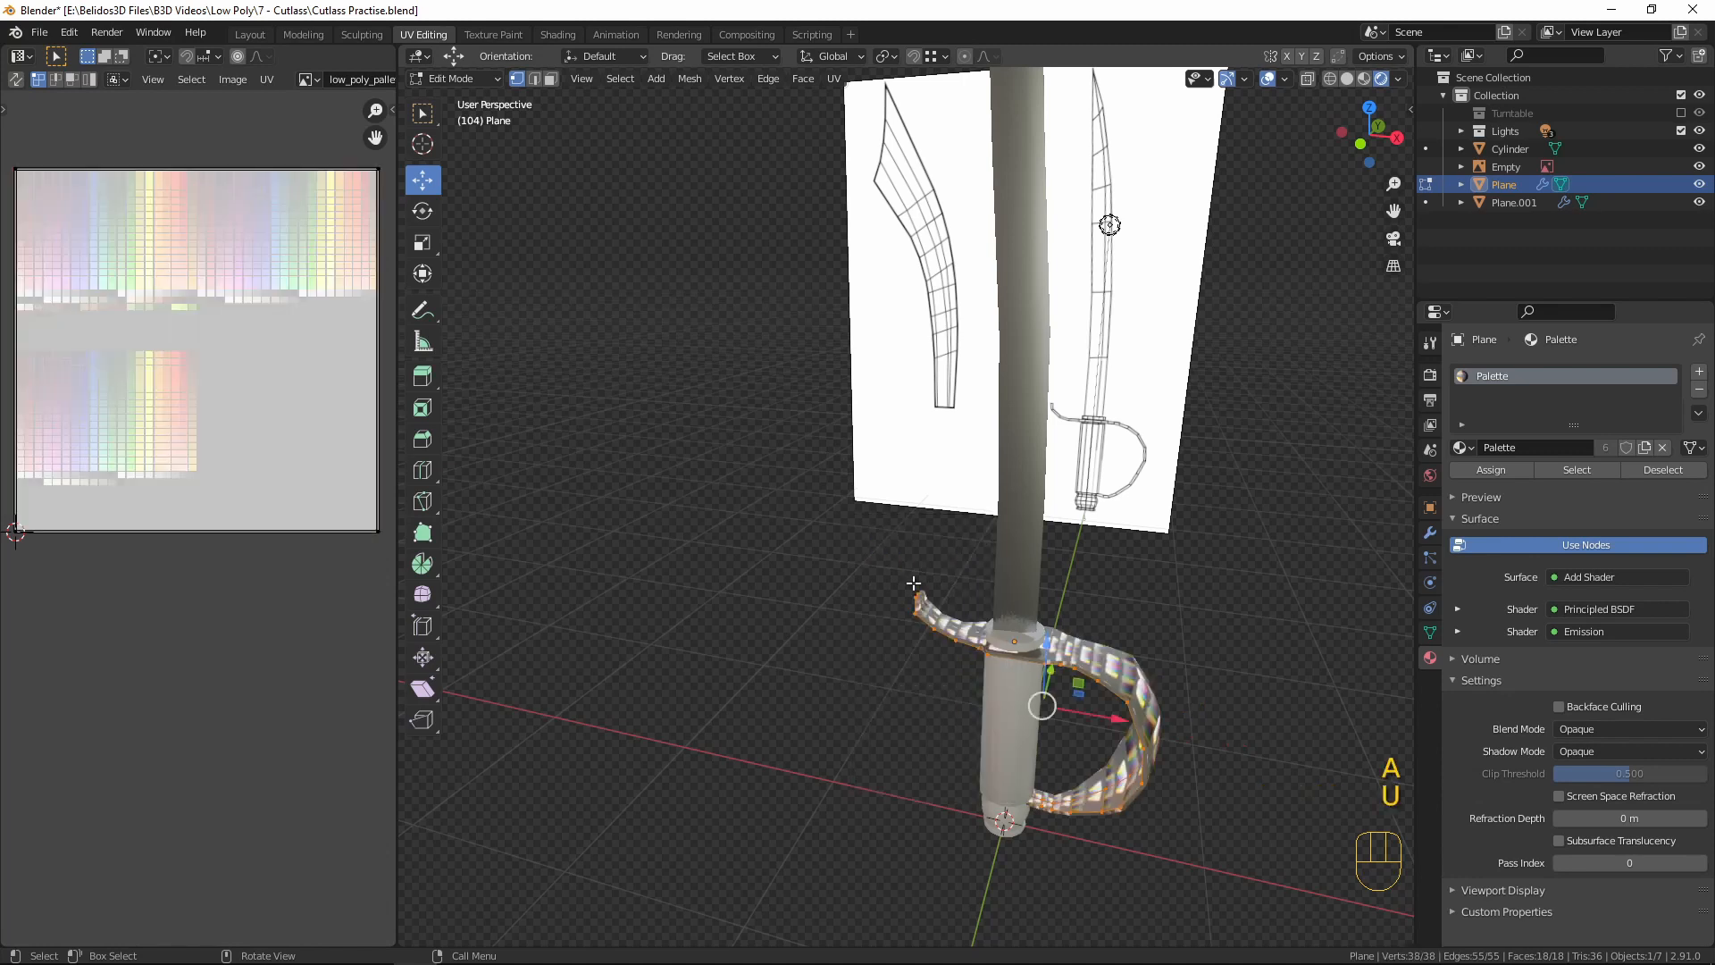
pyautogui.write('as0')
pyautogui.press('Return')
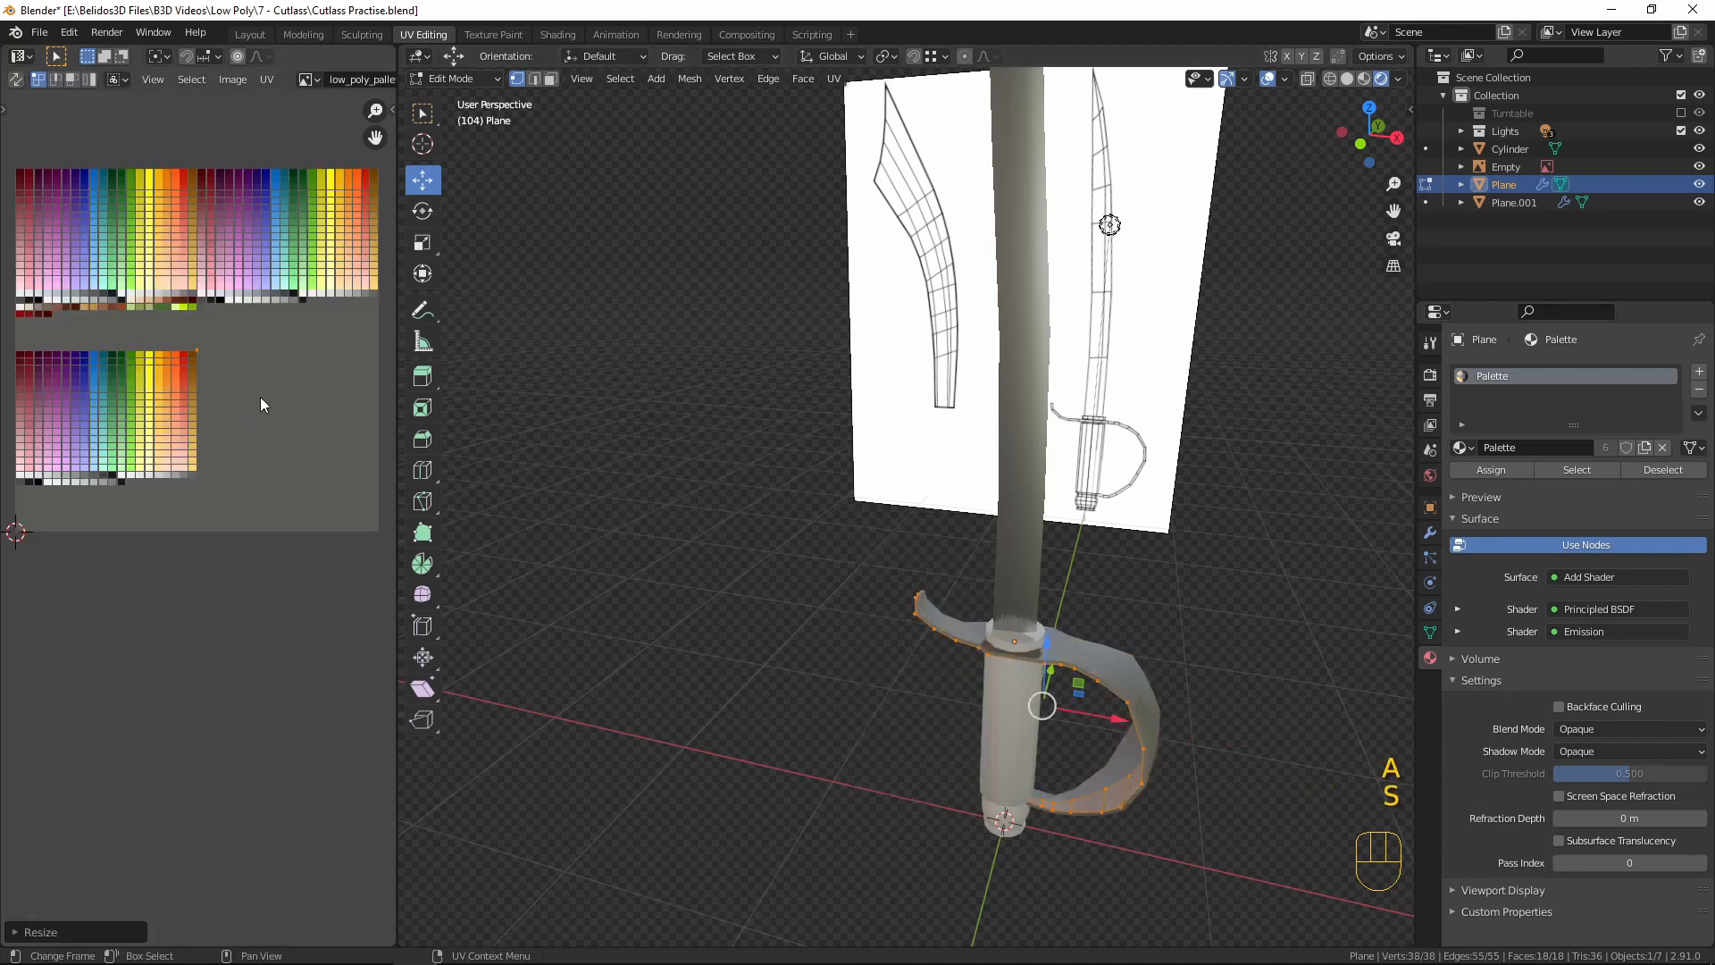
# - Move the hand guard's UVs onto the gold swatch of the metallic palette and check the colour outside mesh editing
pyautogui.press('g')
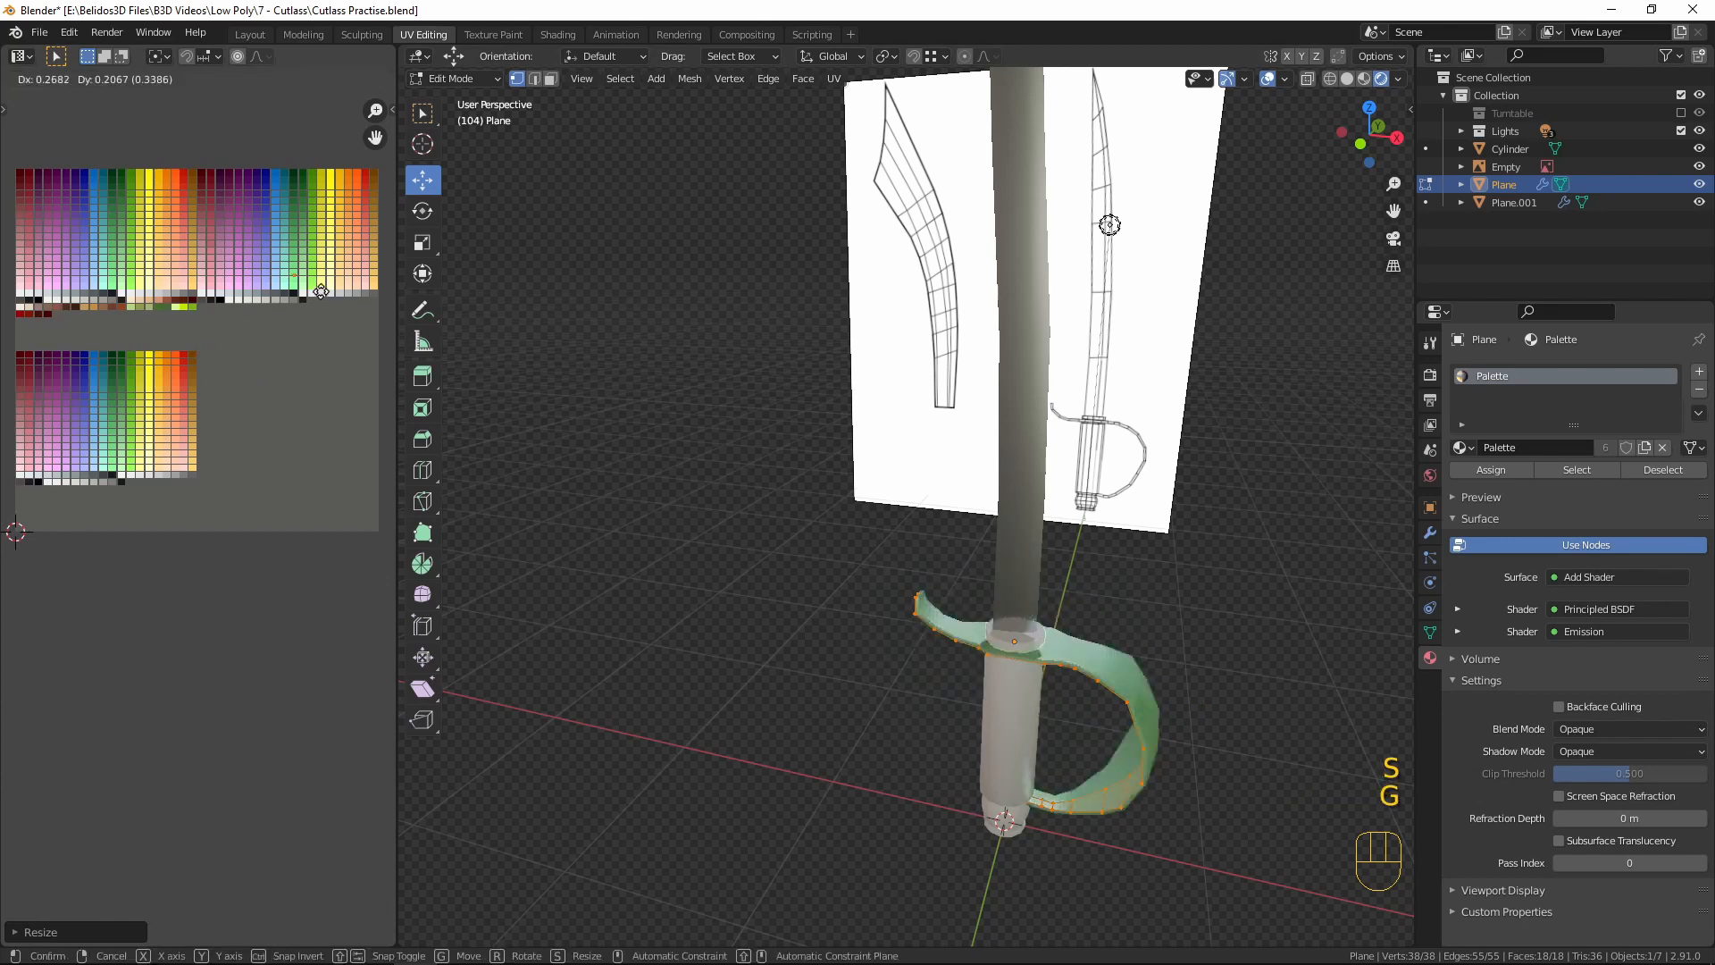
pyautogui.click(392, 259)
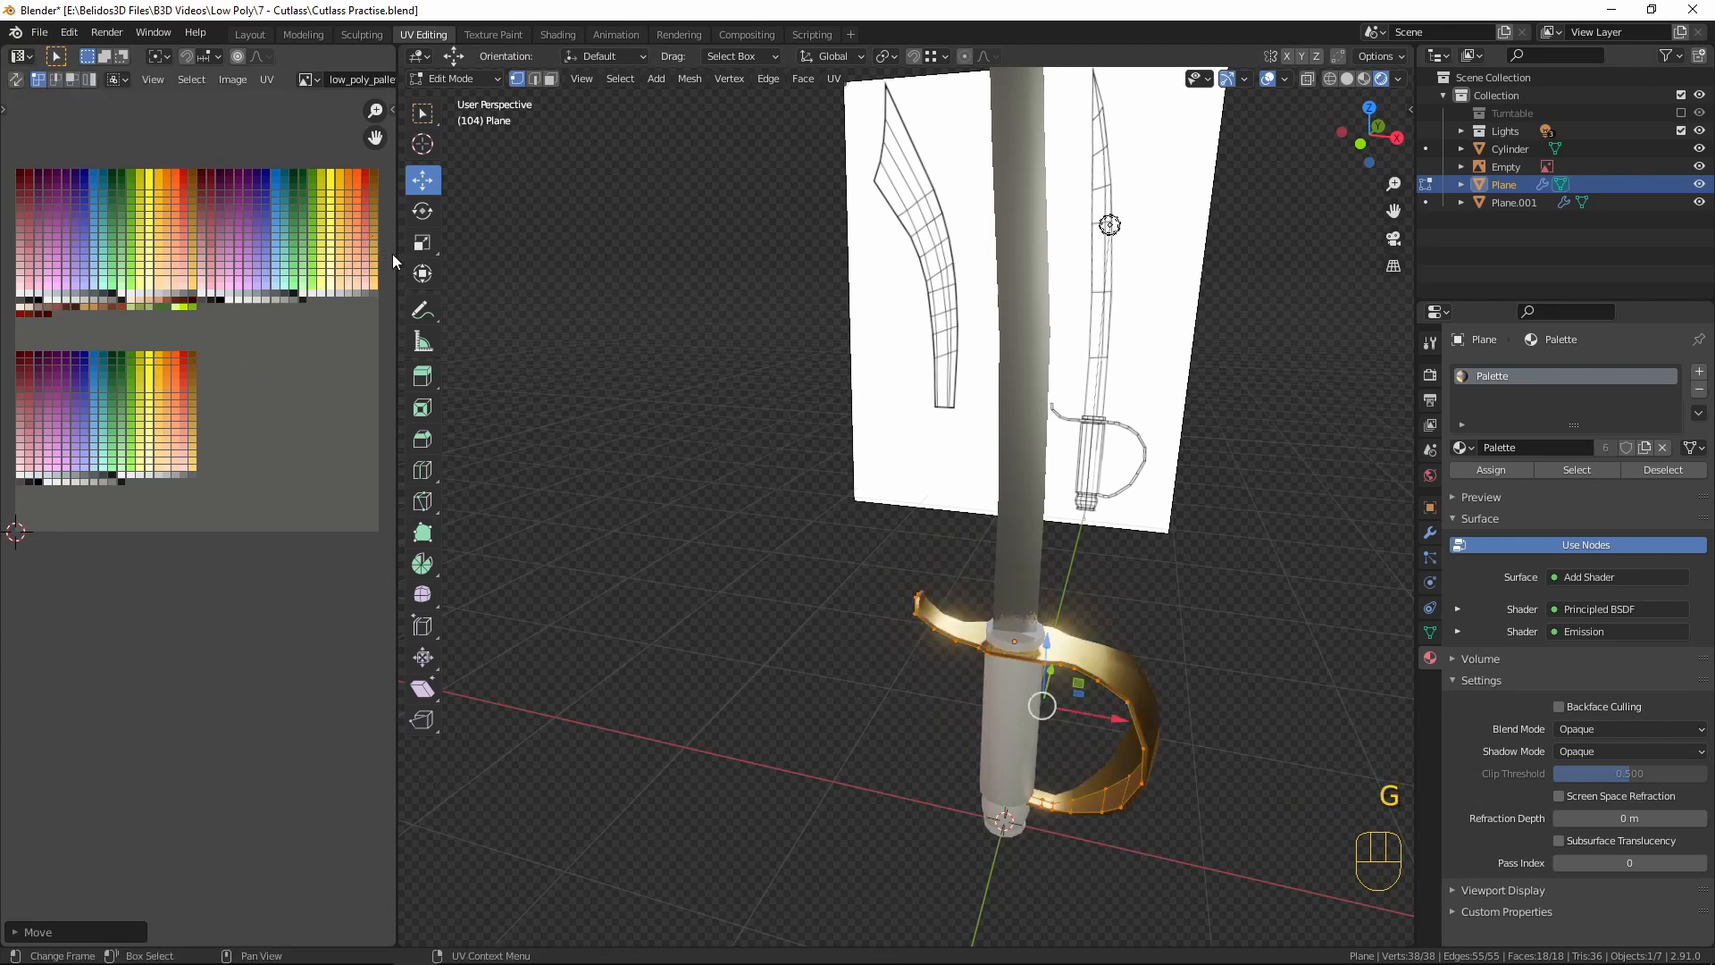
pyautogui.press('Tab')
pyautogui.moveTo(1310, 615); pyautogui.dragTo(1145, 636, button='middle')
# - Leave the guard's mesh and open the handle cylinder's mesh for editing, framed in front orthographic view
pyautogui.press('Tab')
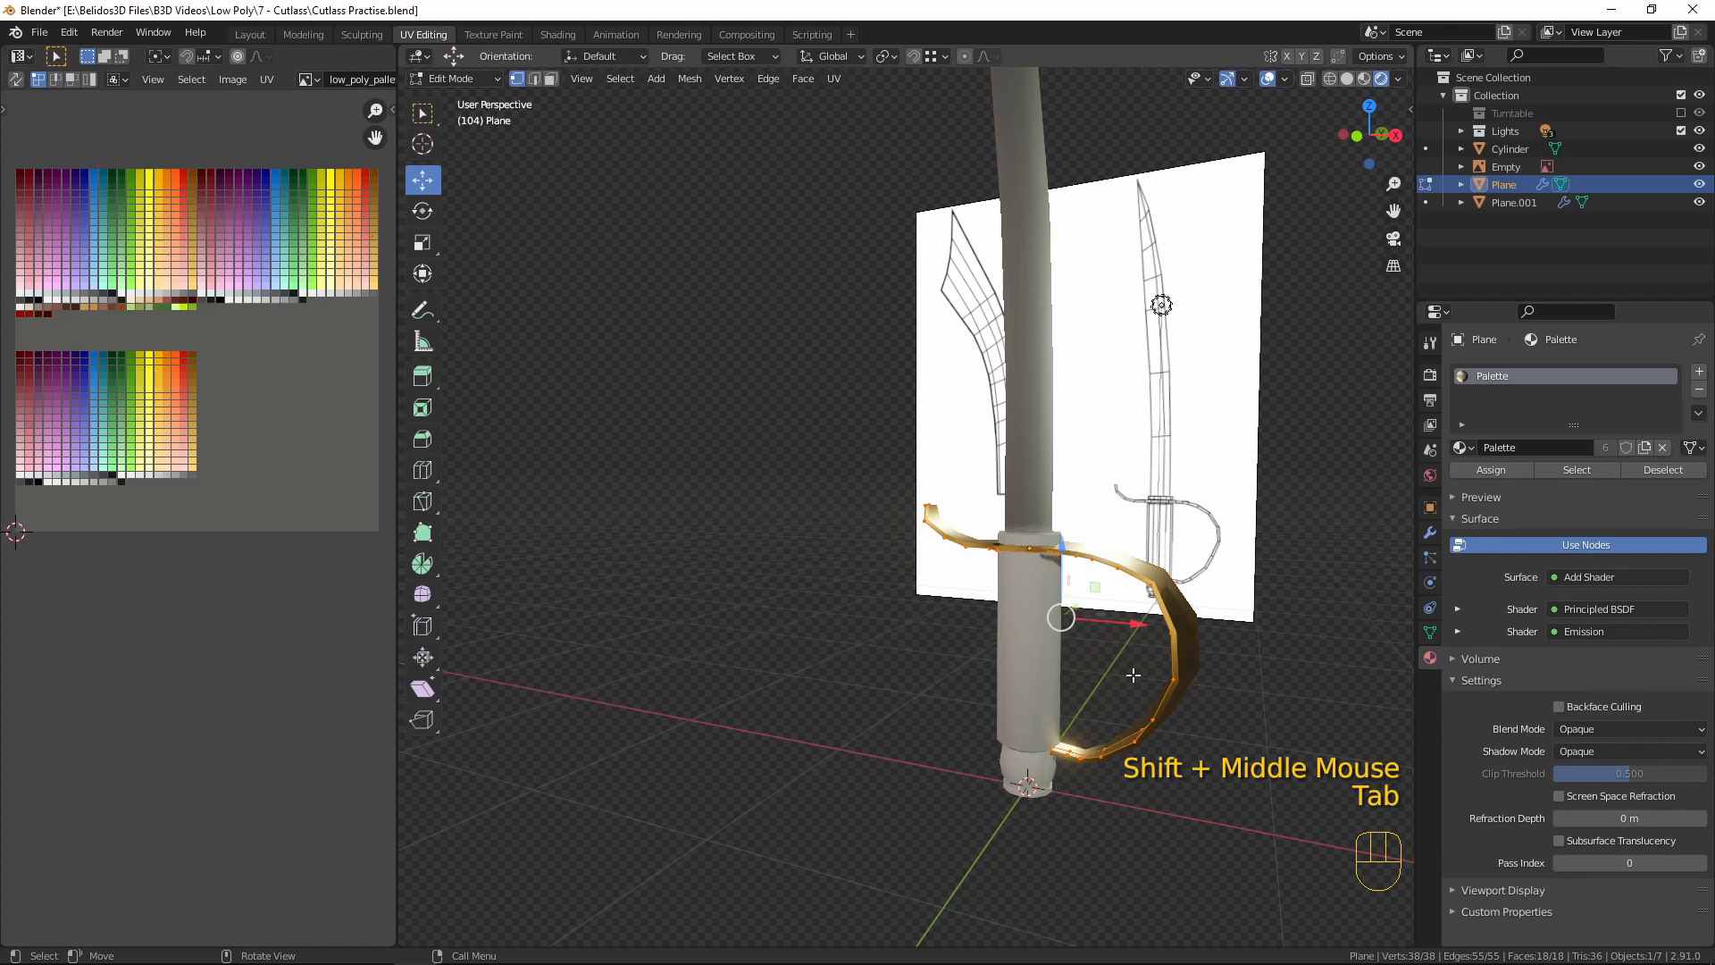
pyautogui.click(1023, 612)
pyautogui.scroll(3, 1023, 612)
pyautogui.press('Tab')
pyautogui.click(1076, 693)
pyautogui.moveTo(1075, 693); pyautogui.dragTo(1117, 730, button='middle')
pyautogui.press('Tab')
pyautogui.press('KP_1')
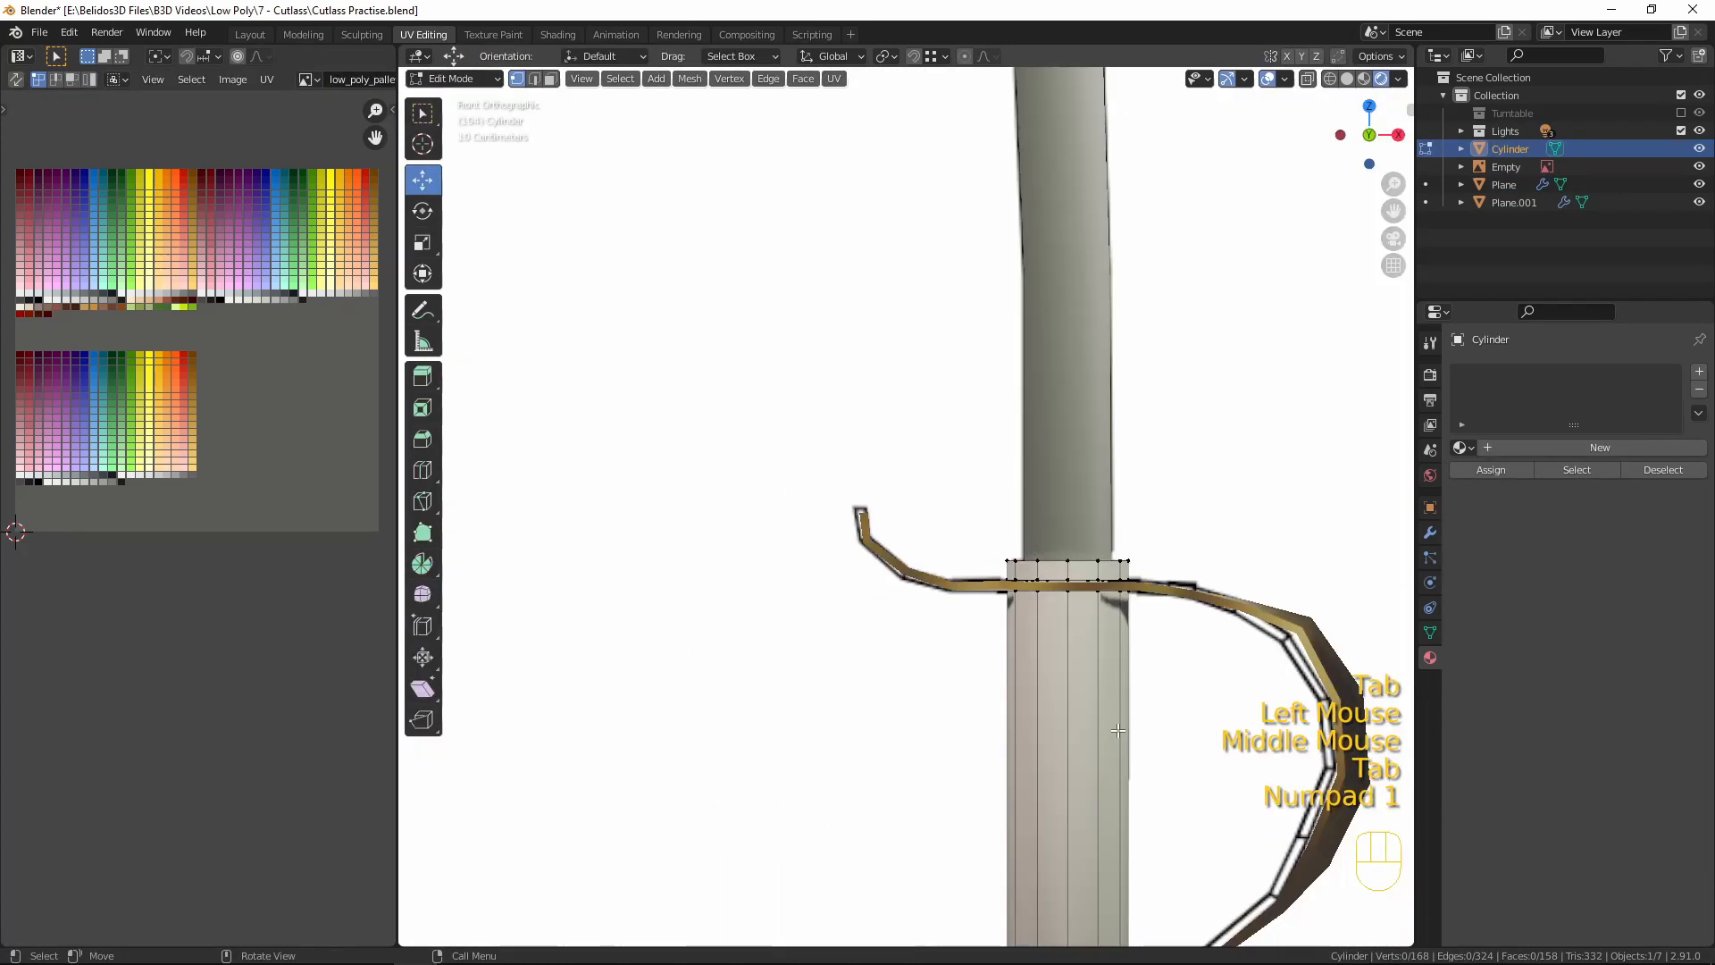
pyautogui.keyDown('shift'); pyautogui.moveTo(904, 724); pyautogui.dragTo(738, 554, button='middle'); pyautogui.keyUp('shift')
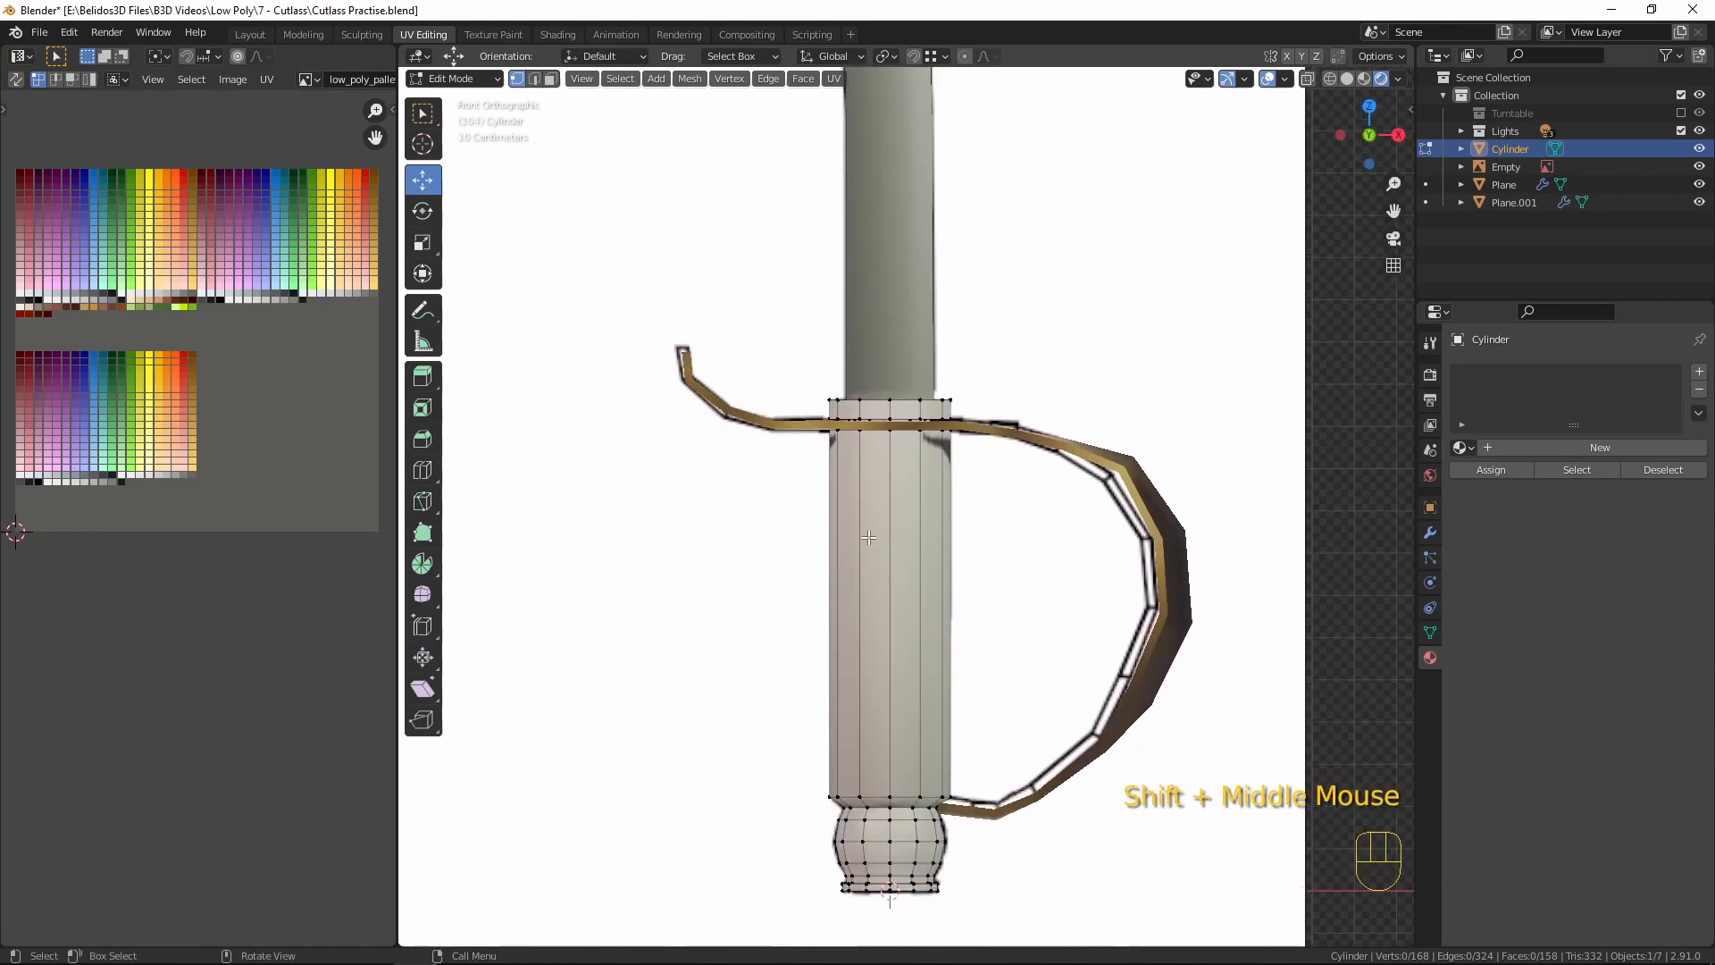
# - Select the ring of long grip faces on the handle in face mode and grow the selection once
pyautogui.press('3')
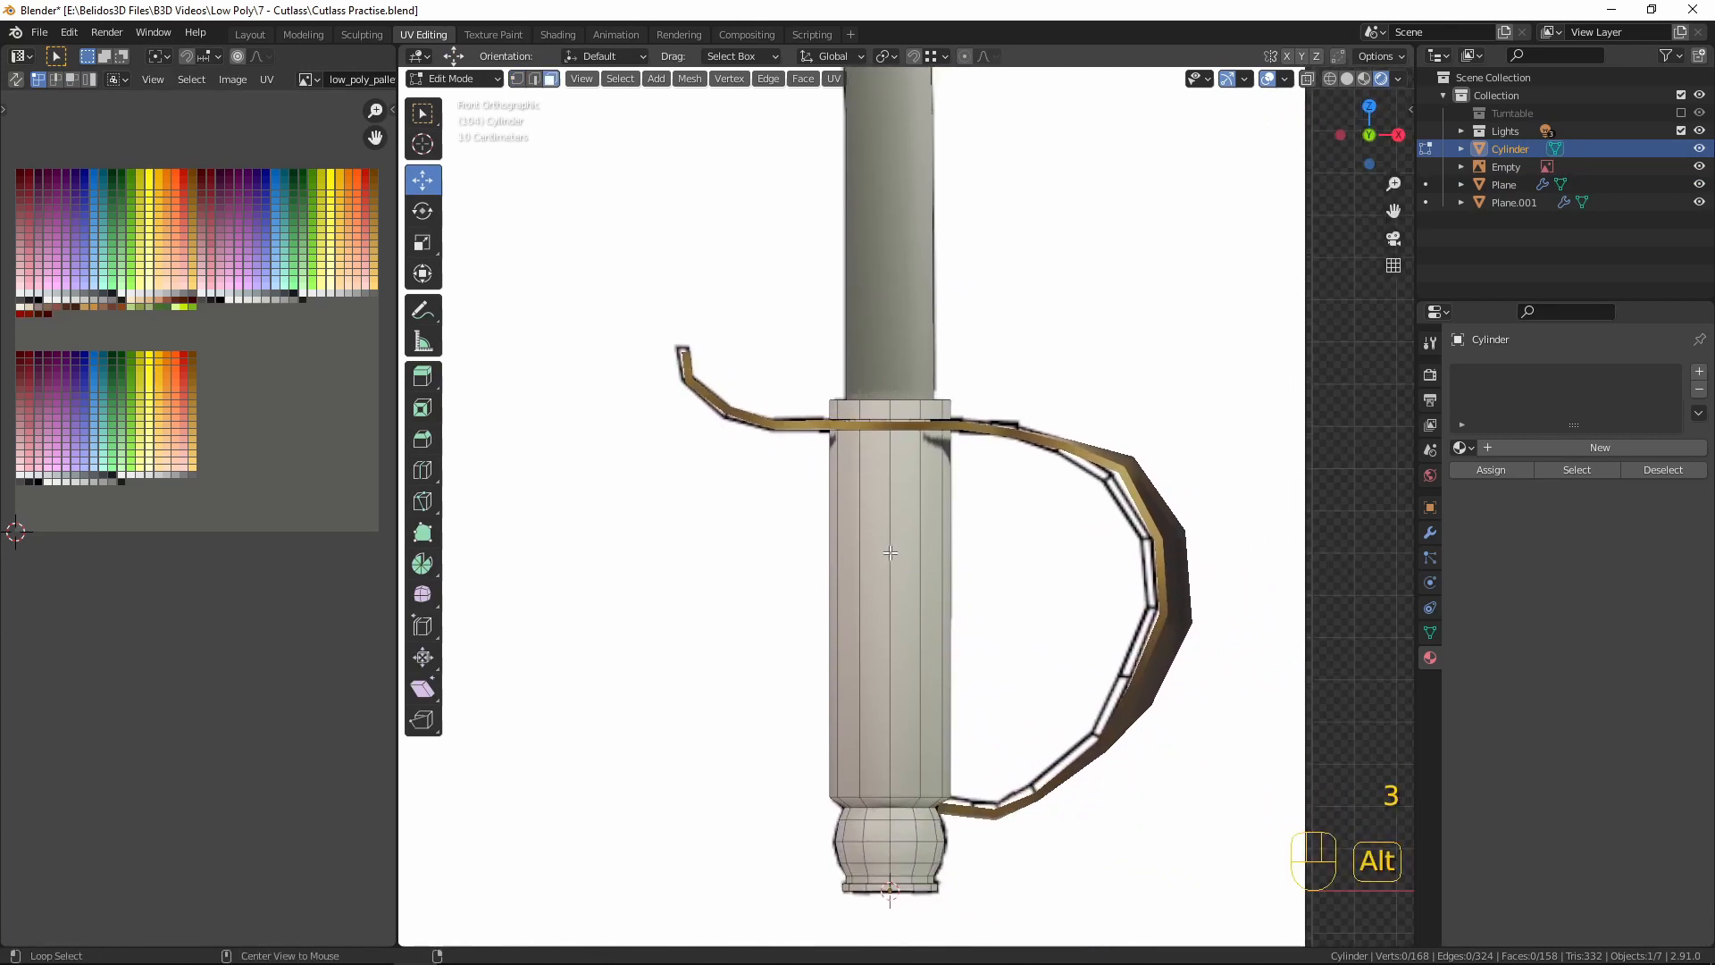
pyautogui.keyDown('alt'); pyautogui.click(890, 552); pyautogui.keyUp('alt')
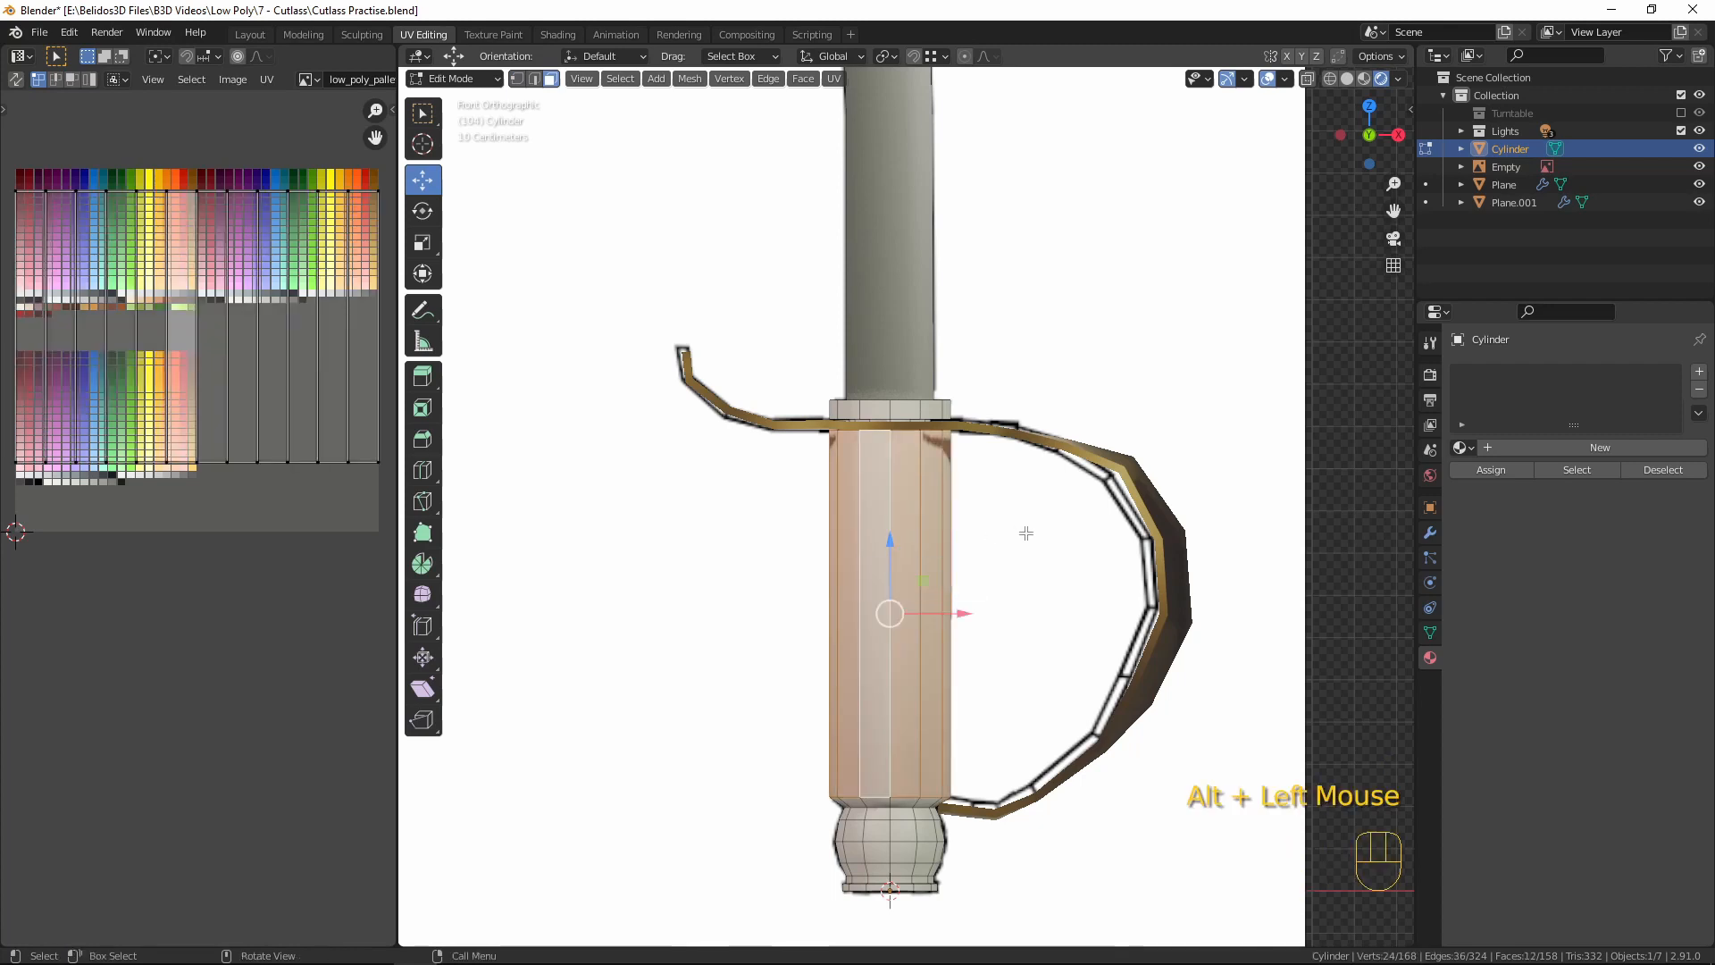
pyautogui.press('ctrl+KP_Add')
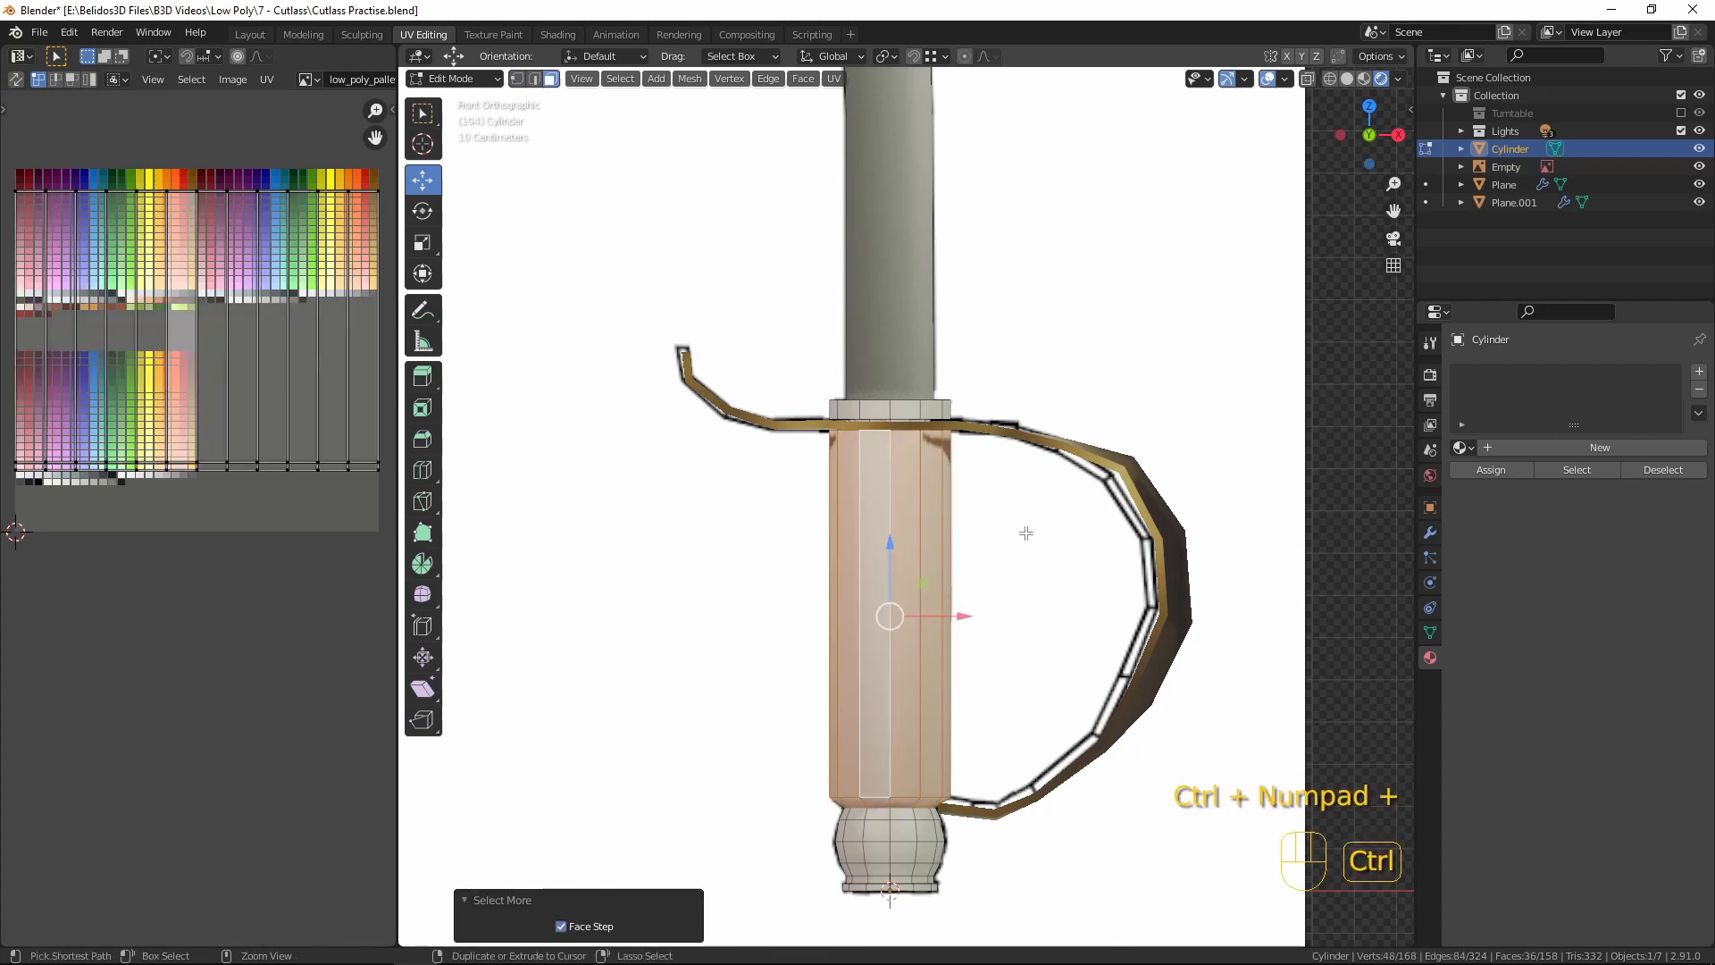
# - Reset the grip faces' UVs, scale them to 0 and move the point onto a brown swatch below the first palette
pyautogui.press('u')
pyautogui.click(653, 576)
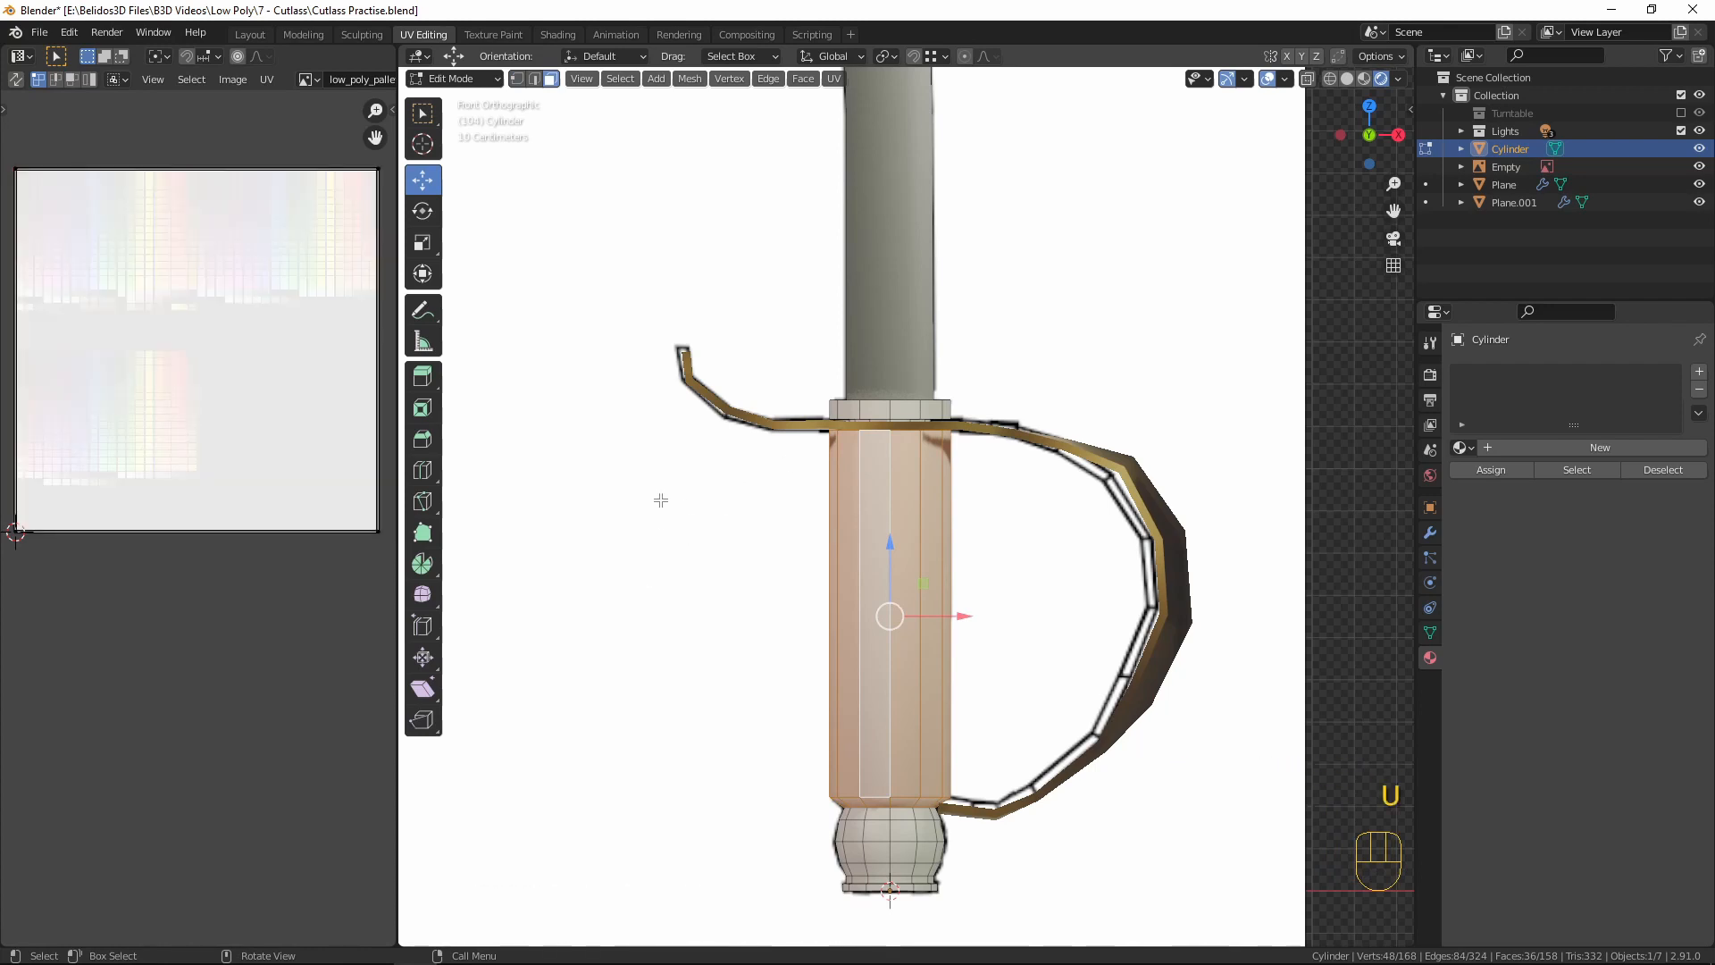
pyautogui.write('as0')
pyautogui.press('Return')
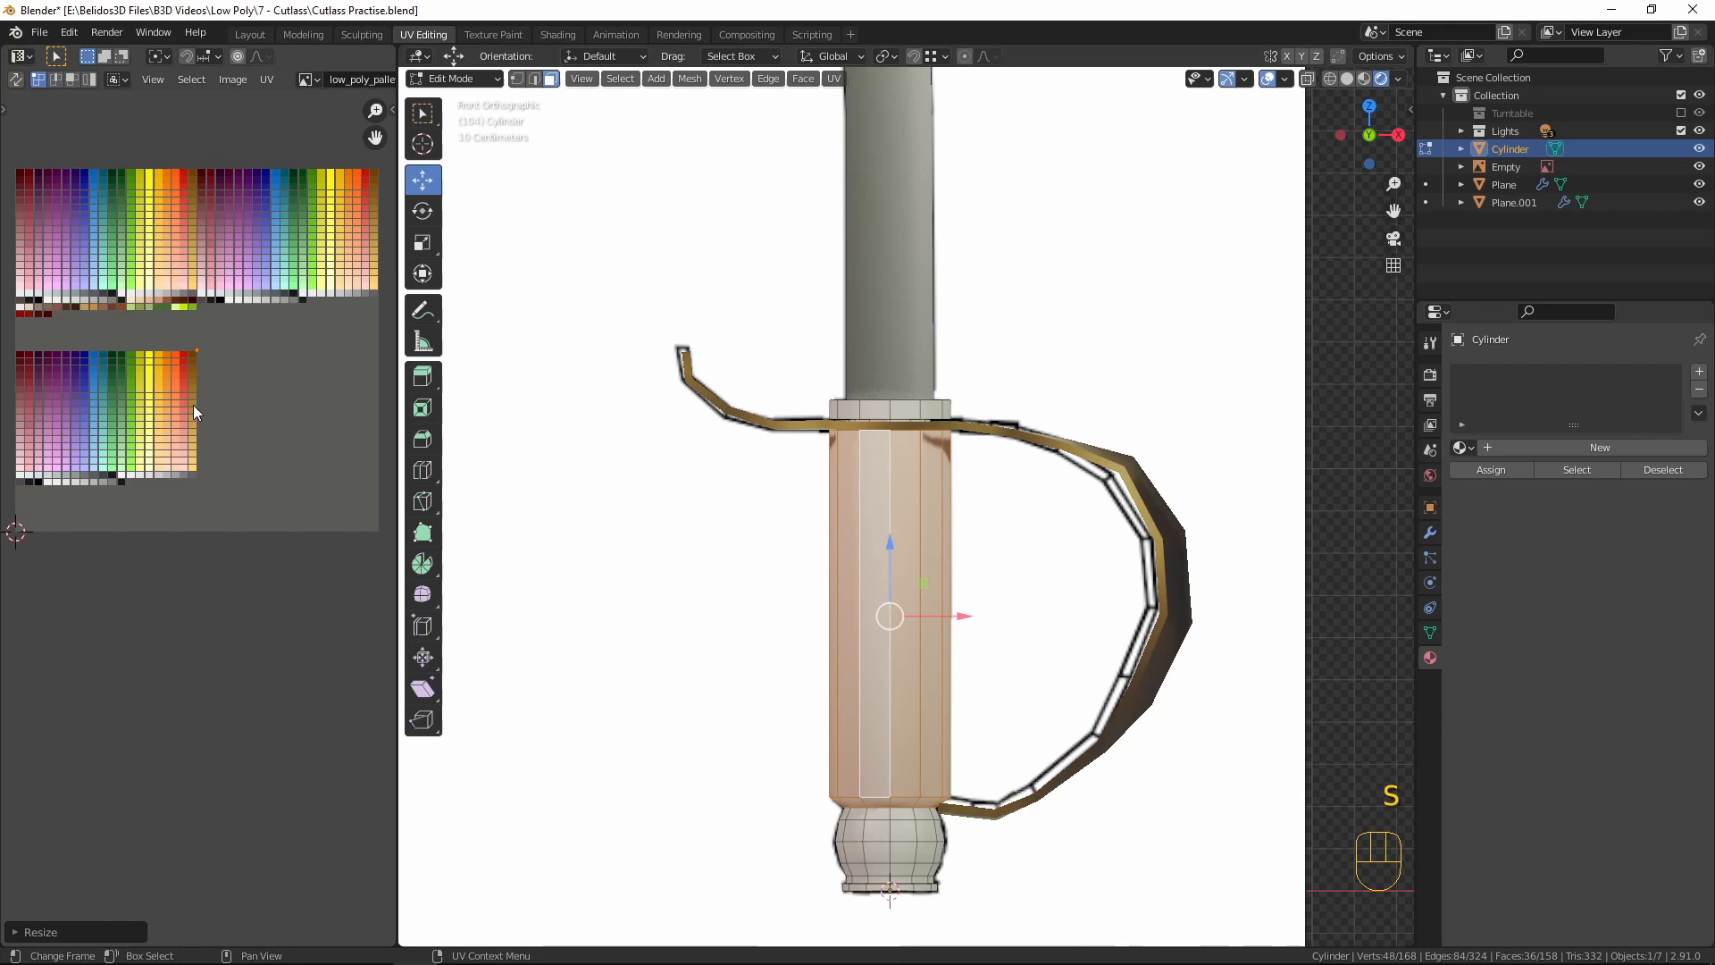
pyautogui.press('g')
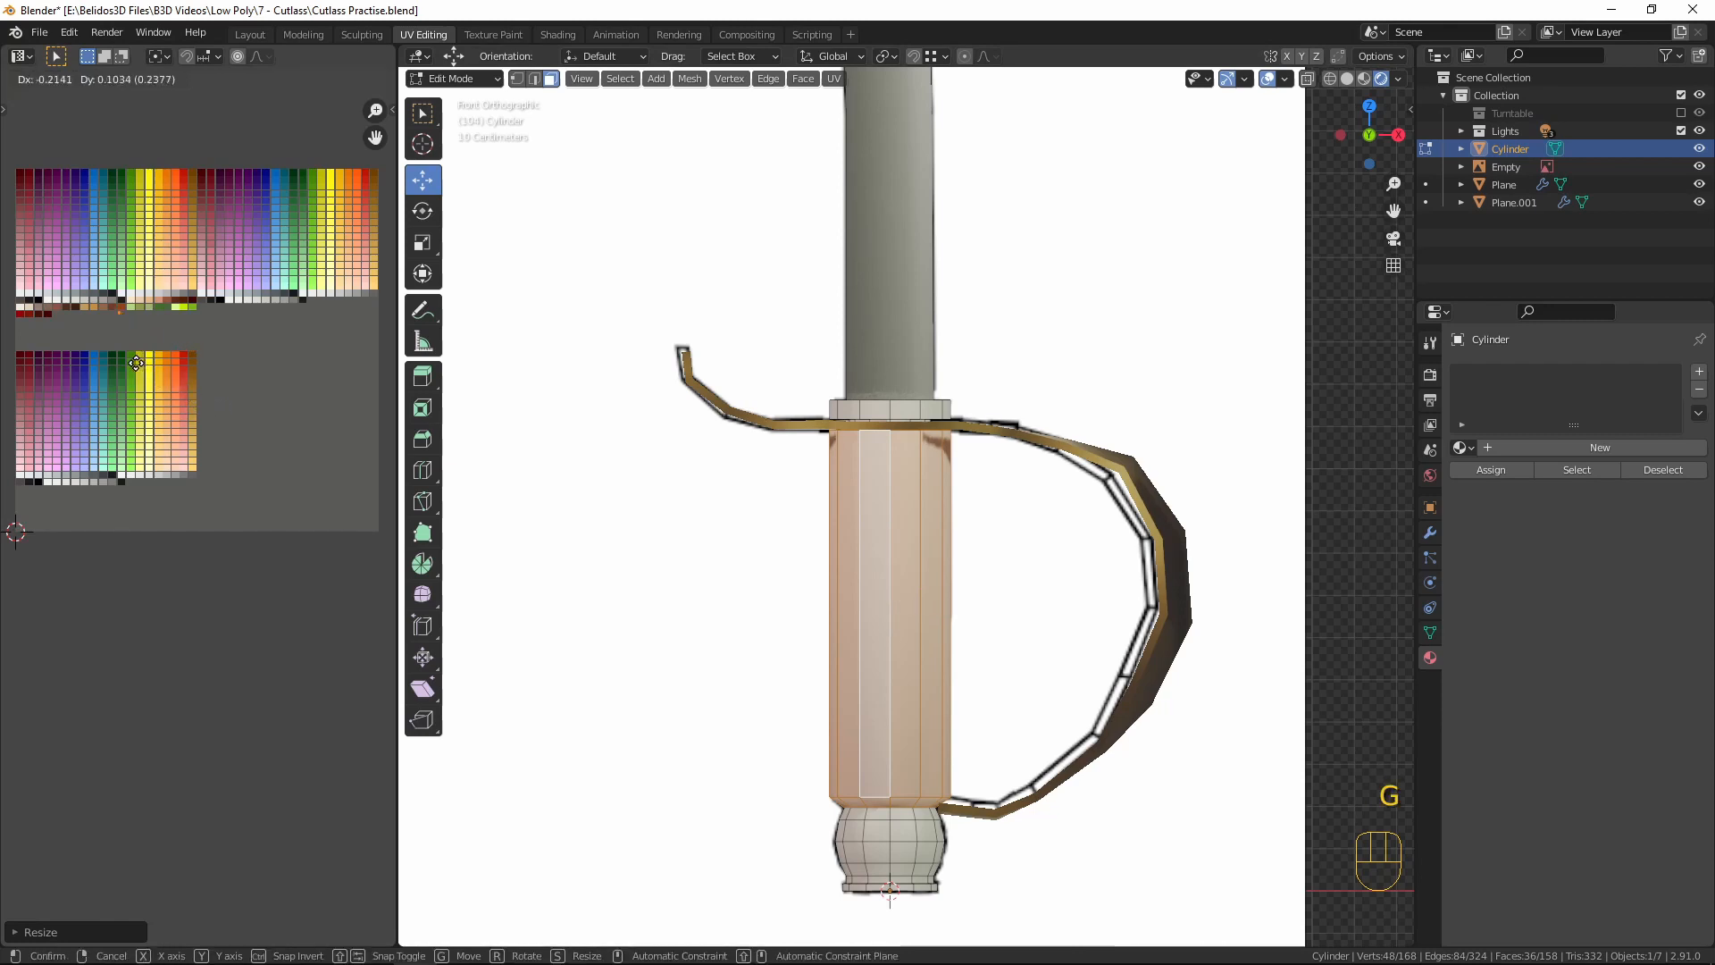
pyautogui.click(123, 357)
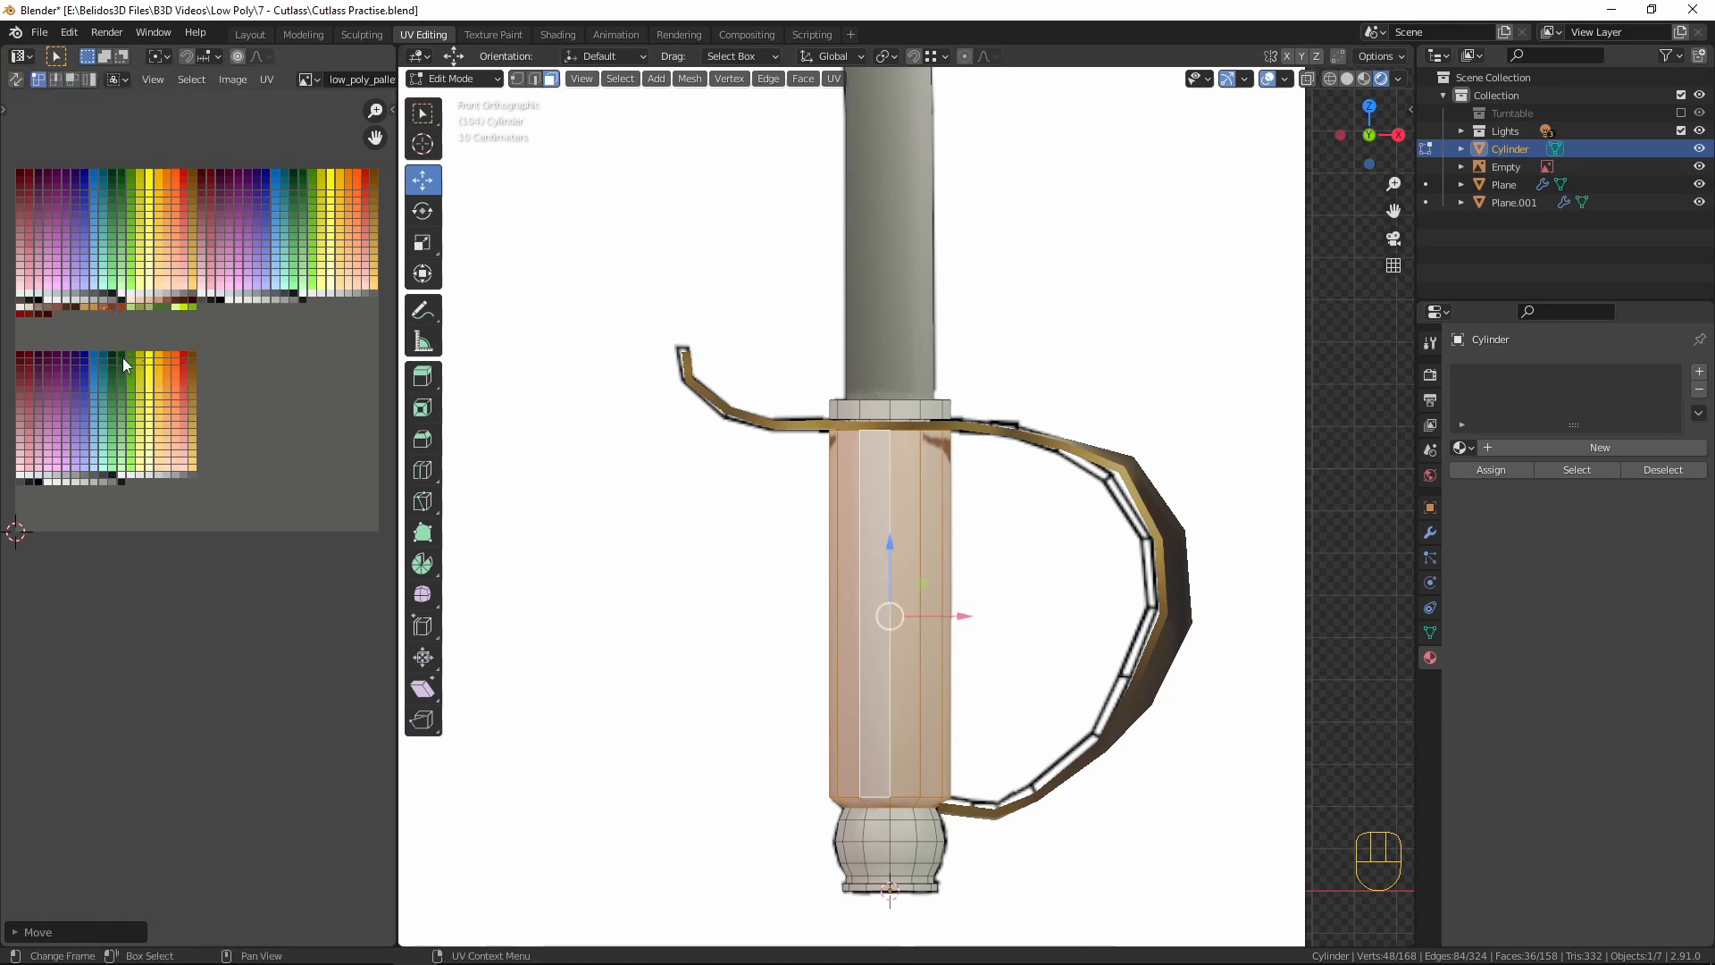
# - Assign the existing Palette material to the handle cylinder
pyautogui.press('Tab')
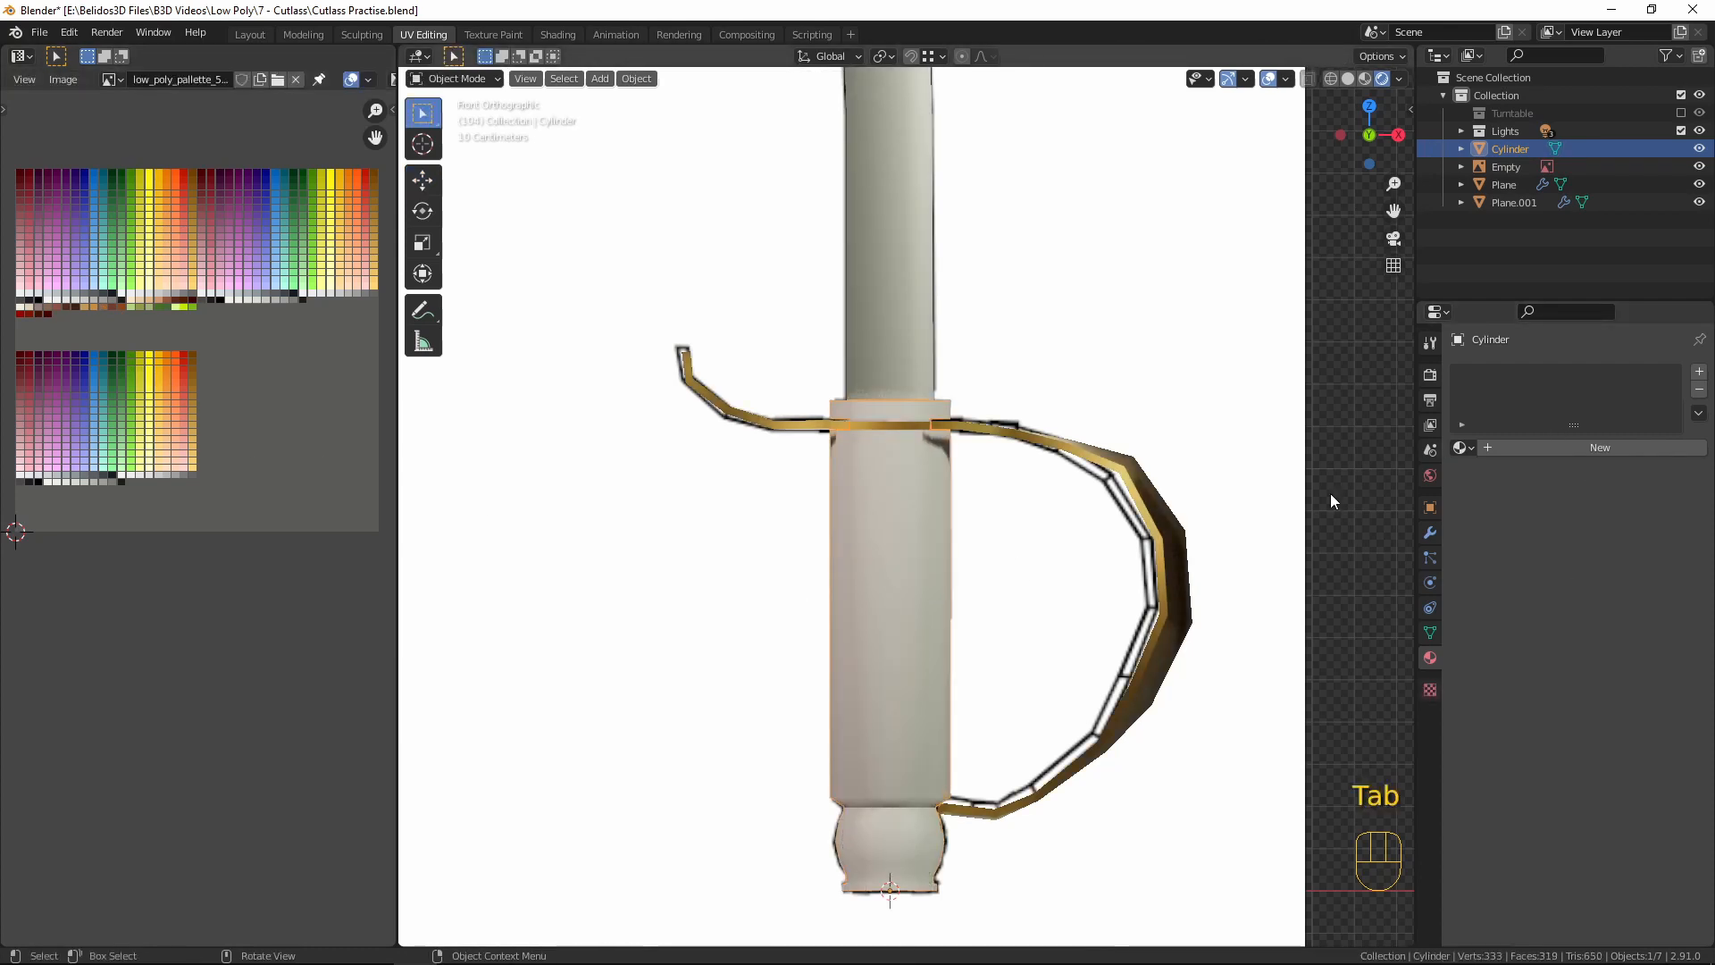
pyautogui.press('Tab')
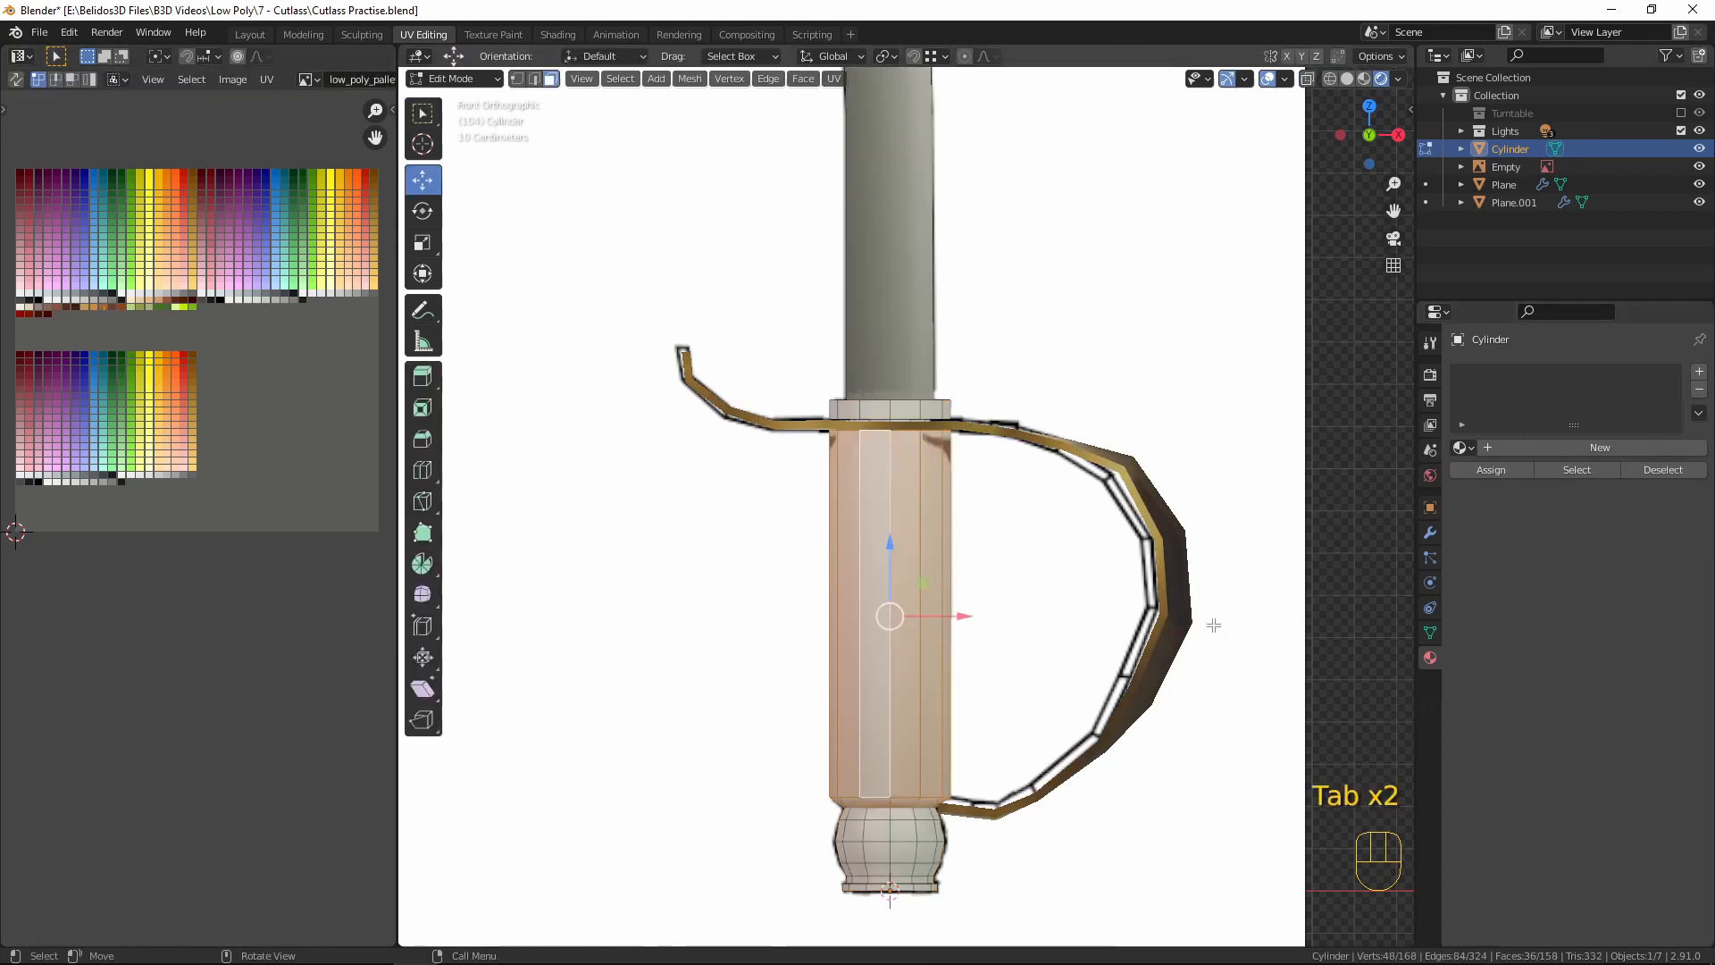
pyautogui.click(1430, 657)
pyautogui.click(1462, 447)
pyautogui.click(1498, 474)
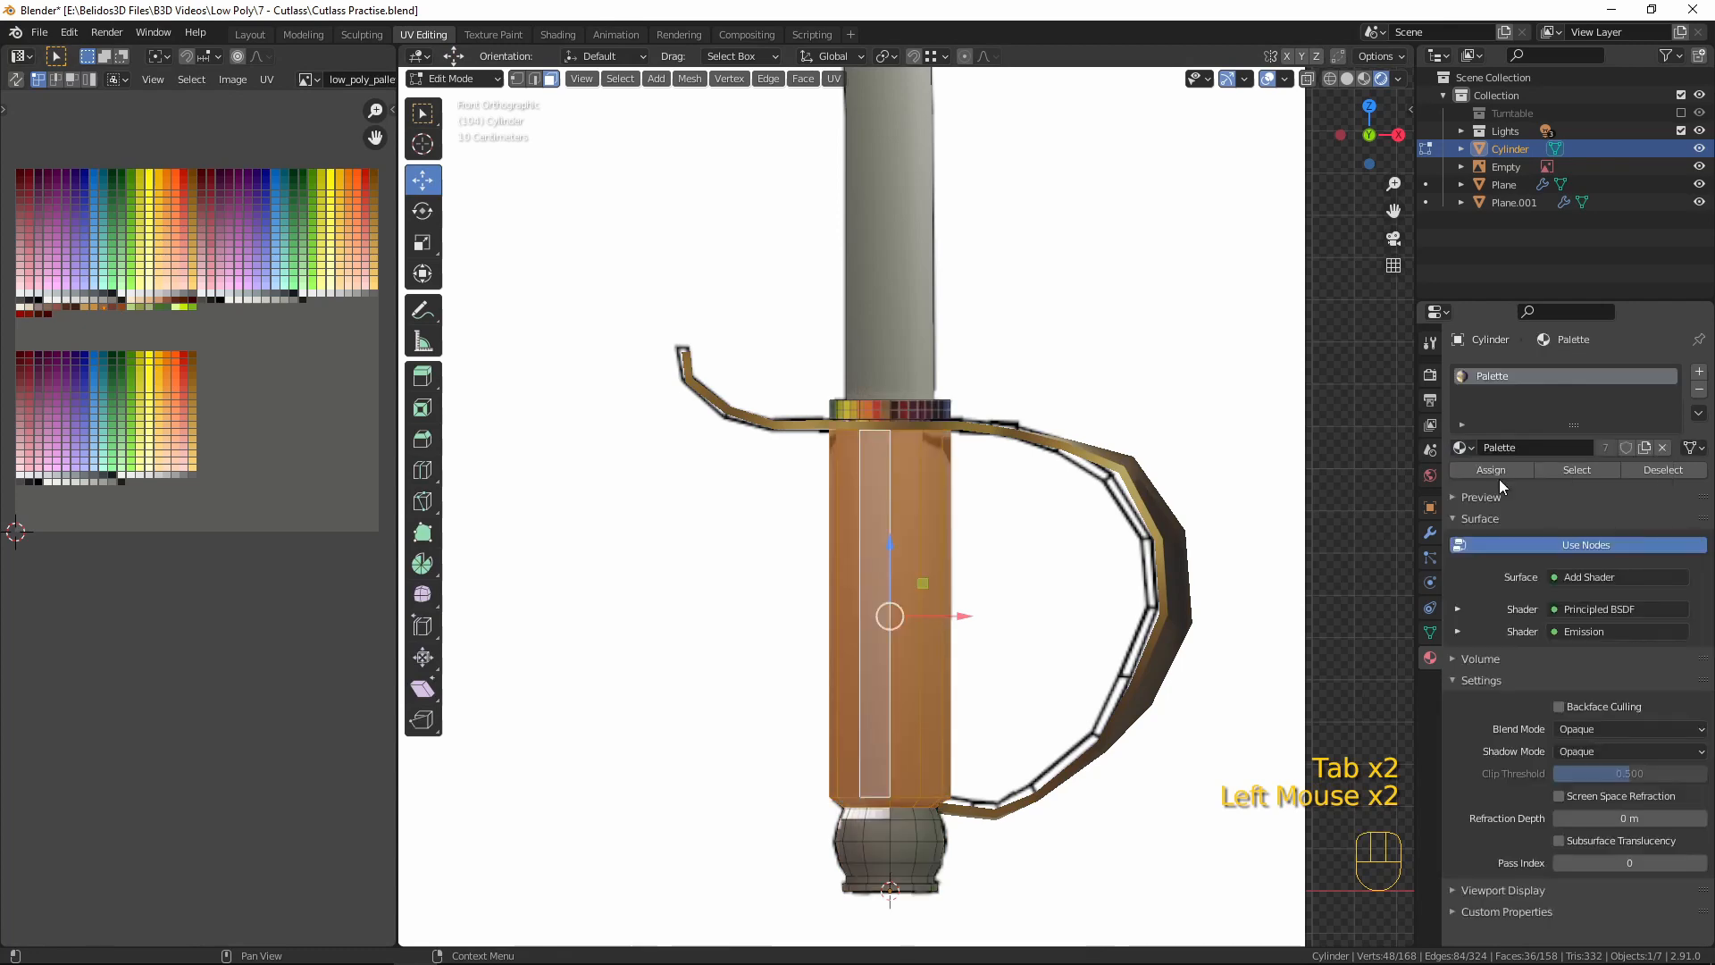
# - Shift the grip's UVs to a richer reddish-brown swatch in the same palette row
pyautogui.press('Tab')
pyautogui.moveTo(1088, 537); pyautogui.dragTo(717, 525, button='middle')
pyautogui.press('Tab')
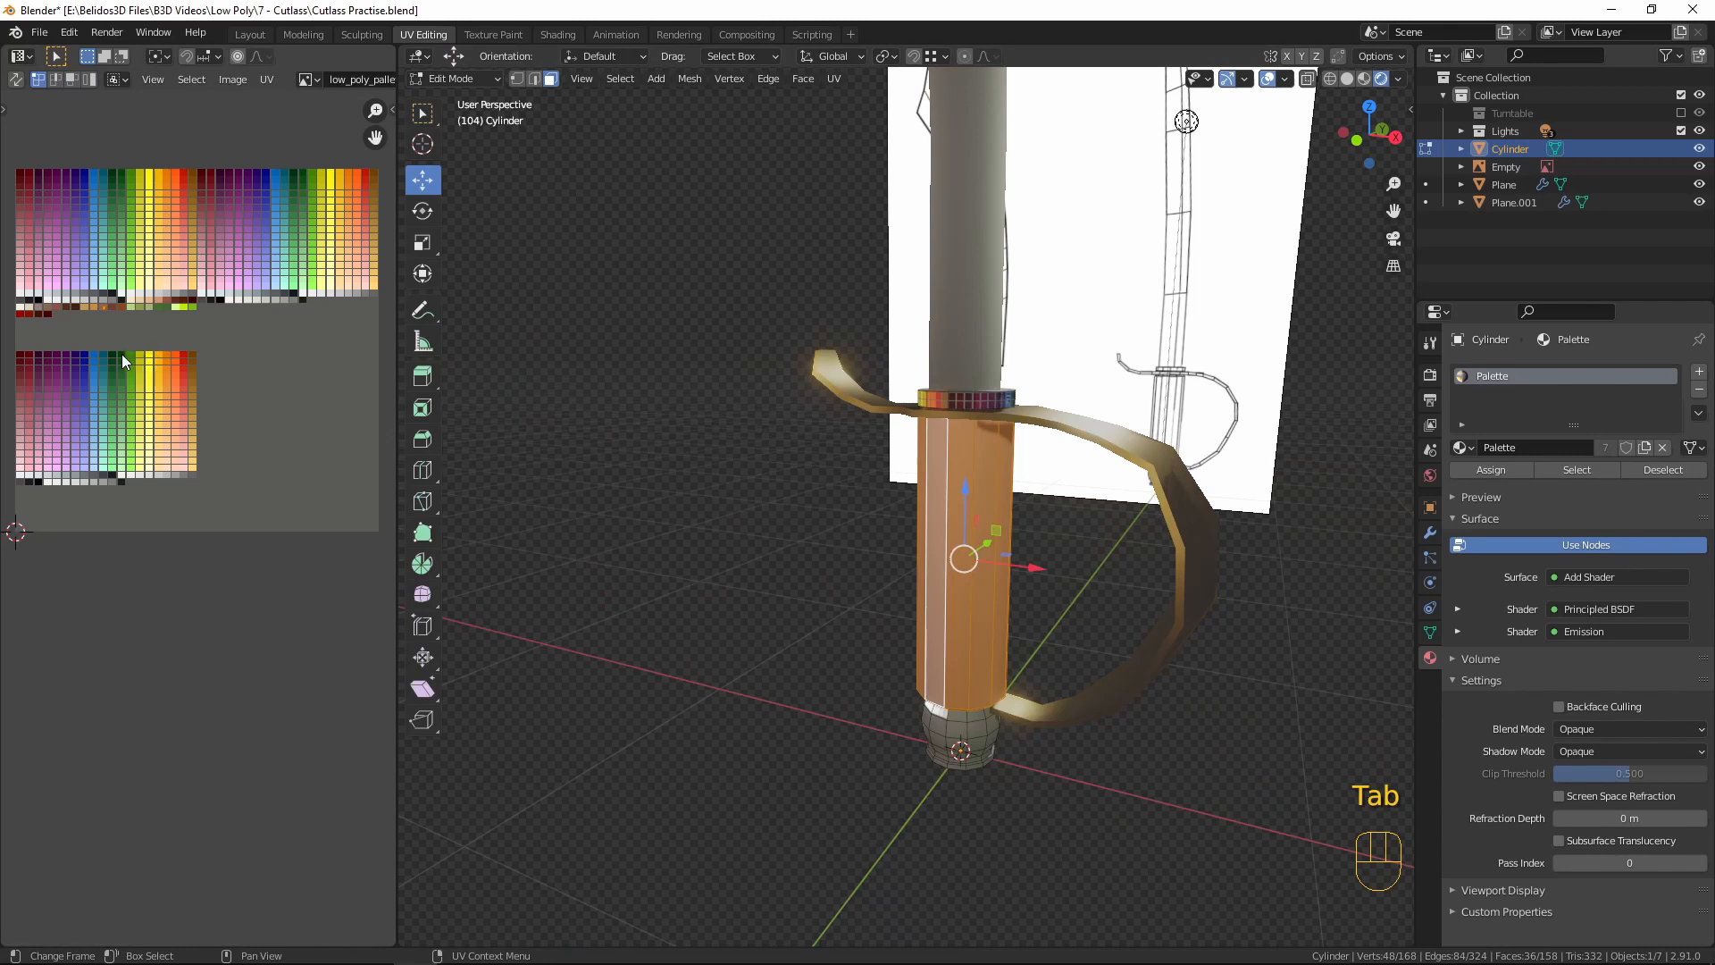
pyautogui.press('g')
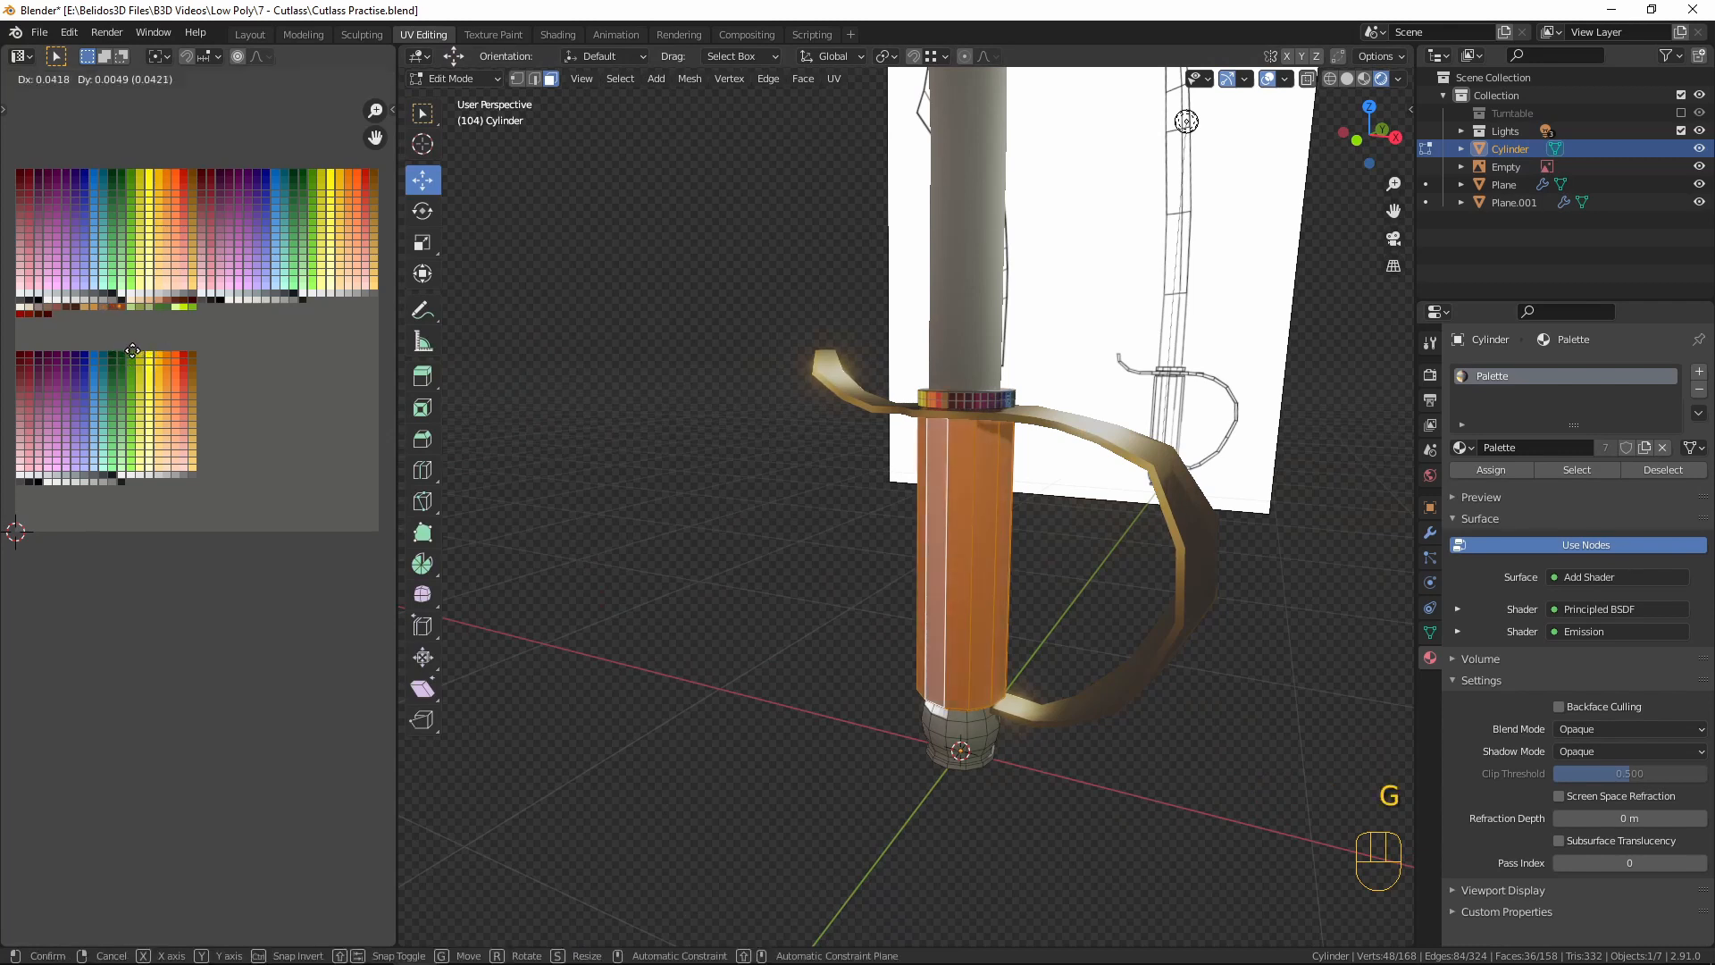
pyautogui.click(132, 350)
pyautogui.press('g')
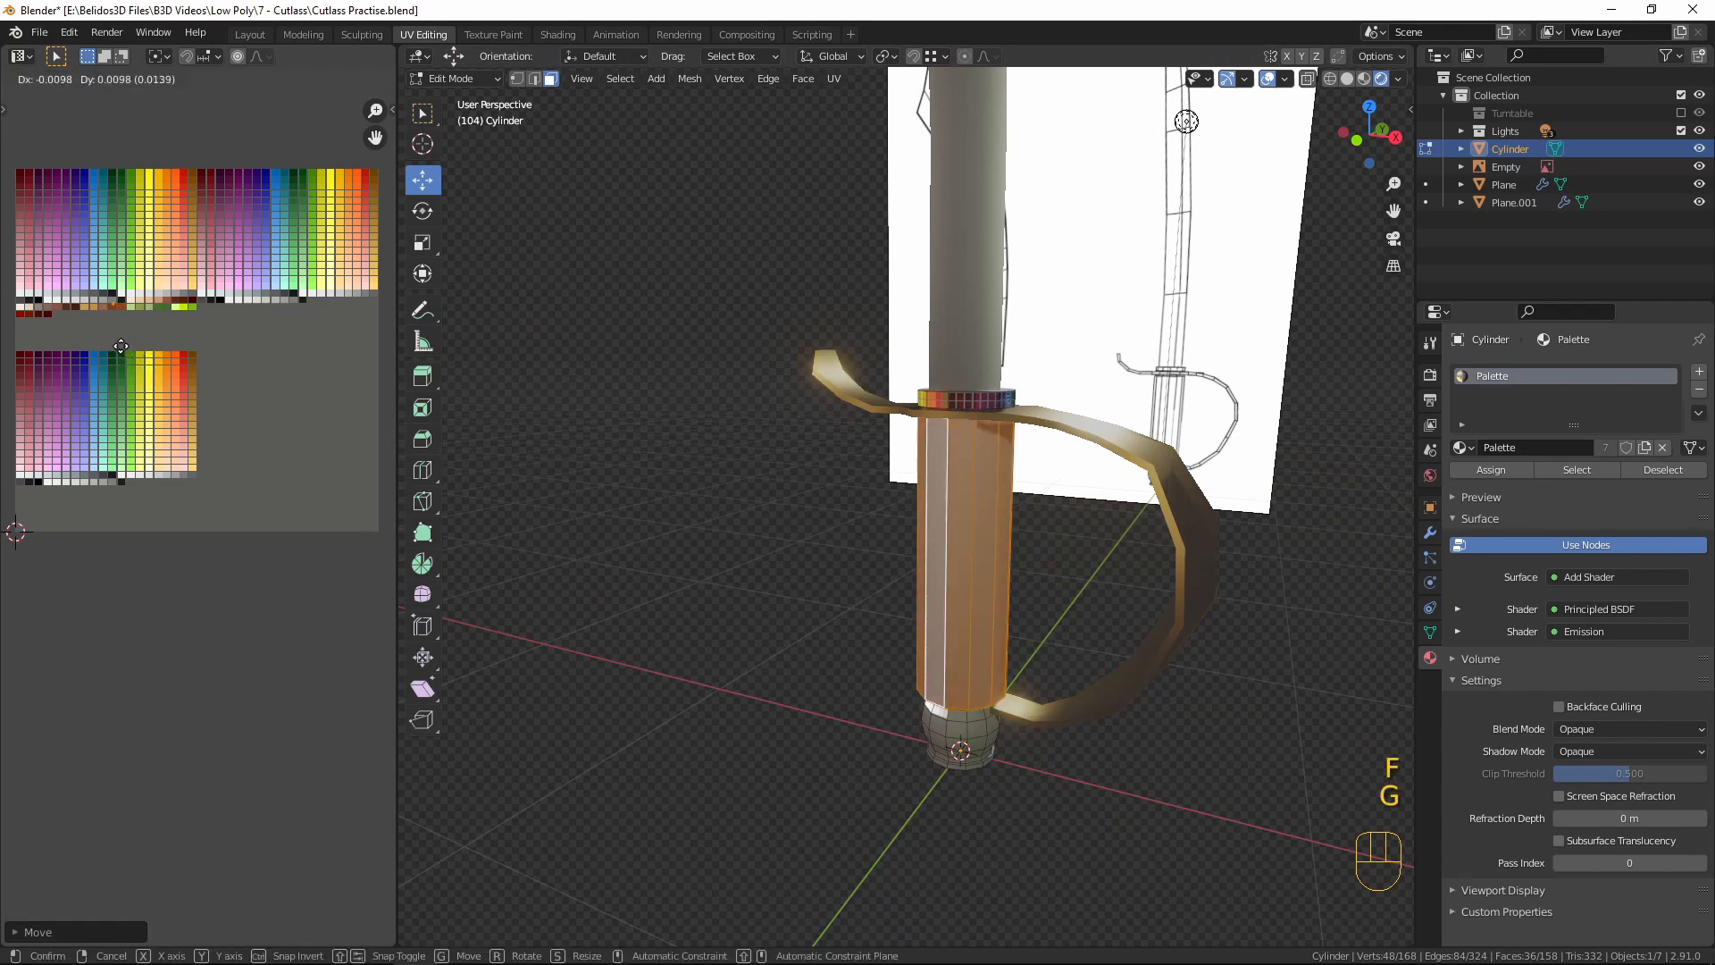
pyautogui.click(131, 352)
pyautogui.press('Tab')
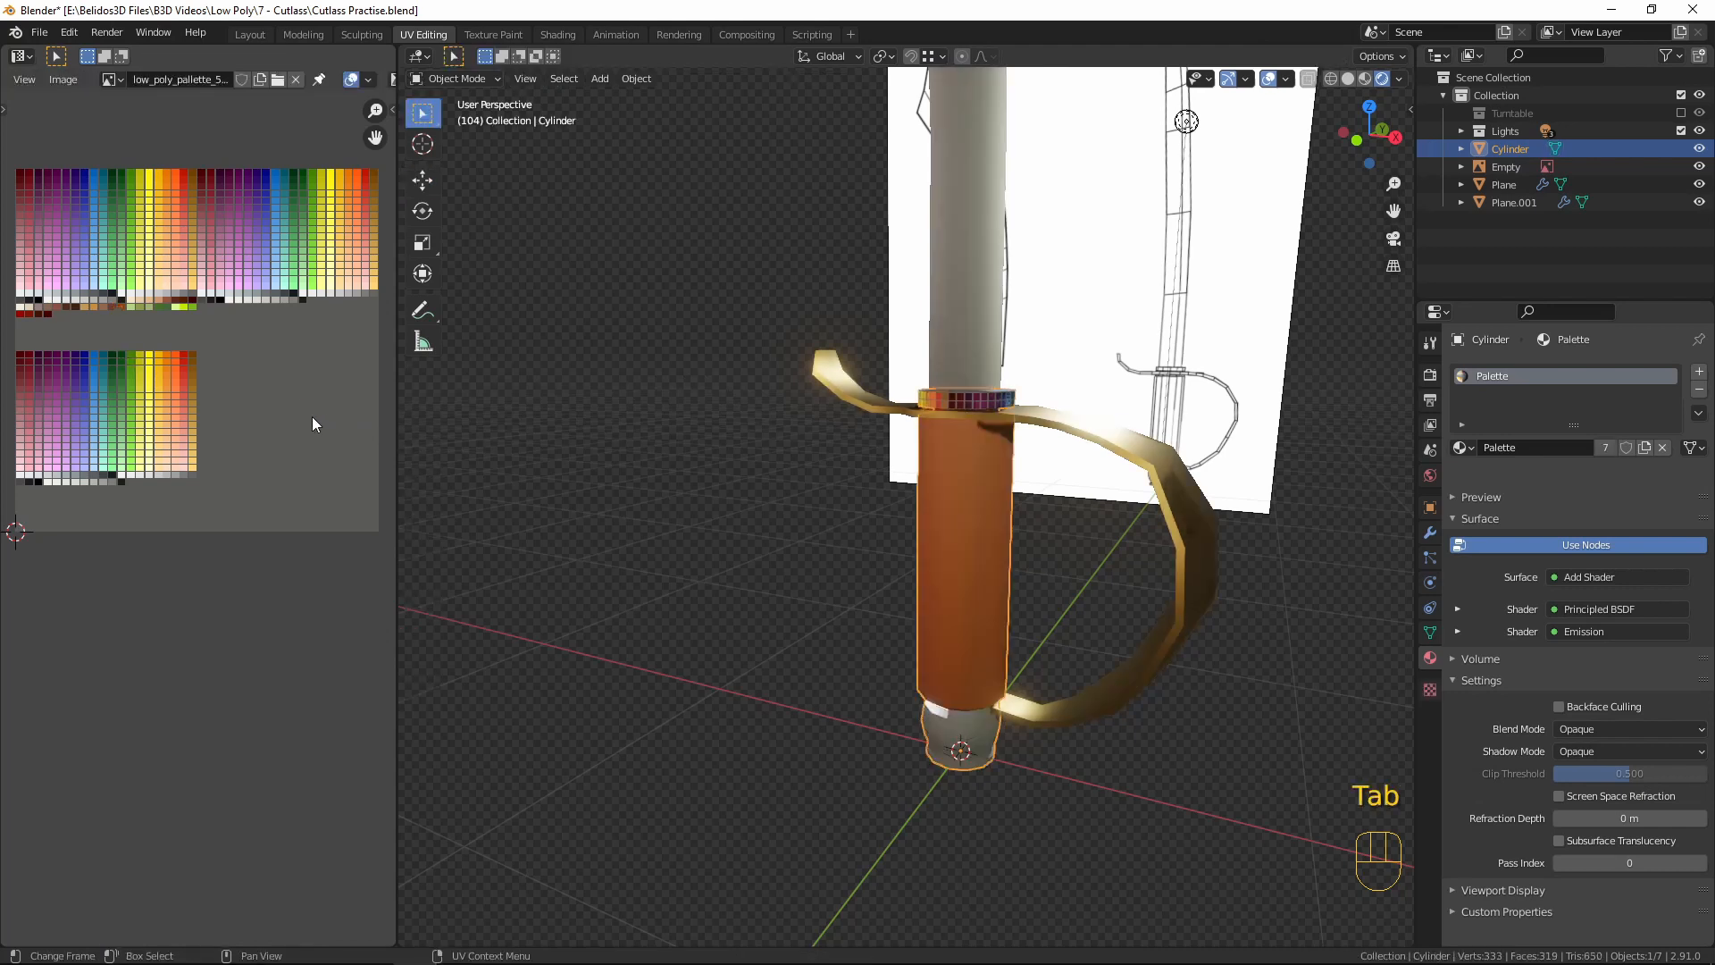
# - Invert the handle's face selection to the collar and pommel, then reset those UVs and scale them to a point
pyautogui.moveTo(1009, 506); pyautogui.dragTo(1098, 618, button='middle')
pyautogui.scroll(2, 1026, 679)
pyautogui.press('Tab')
pyautogui.hotkey('ctrl', 'i')
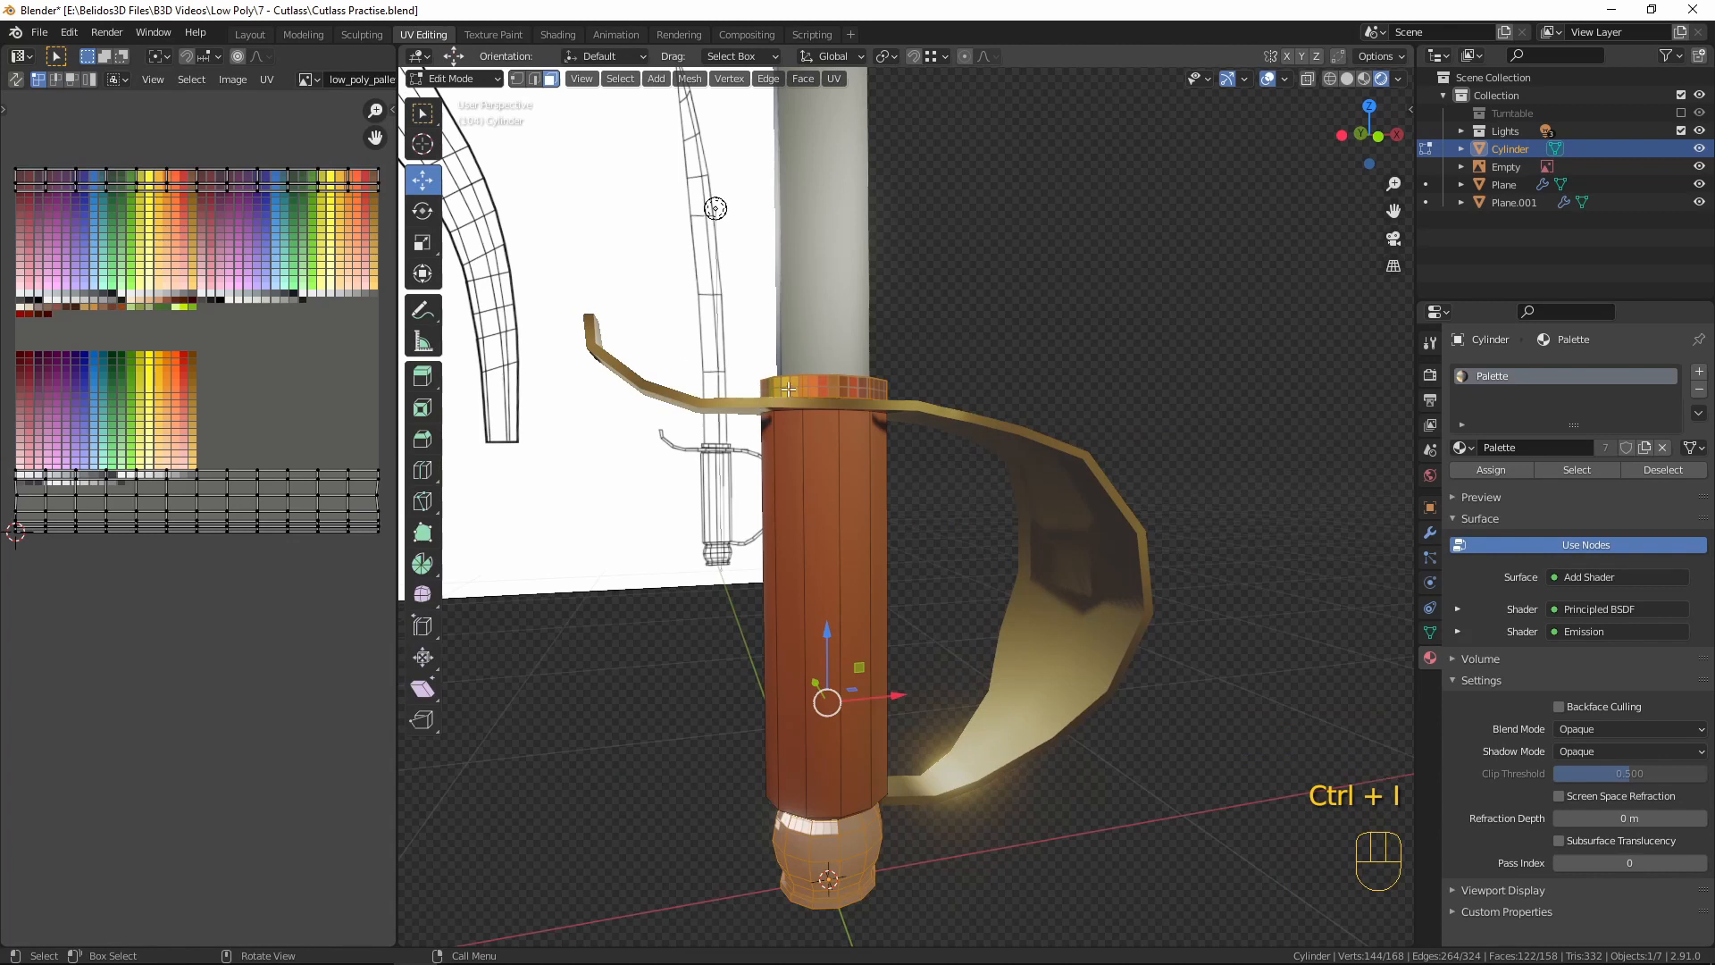
pyautogui.press('u')
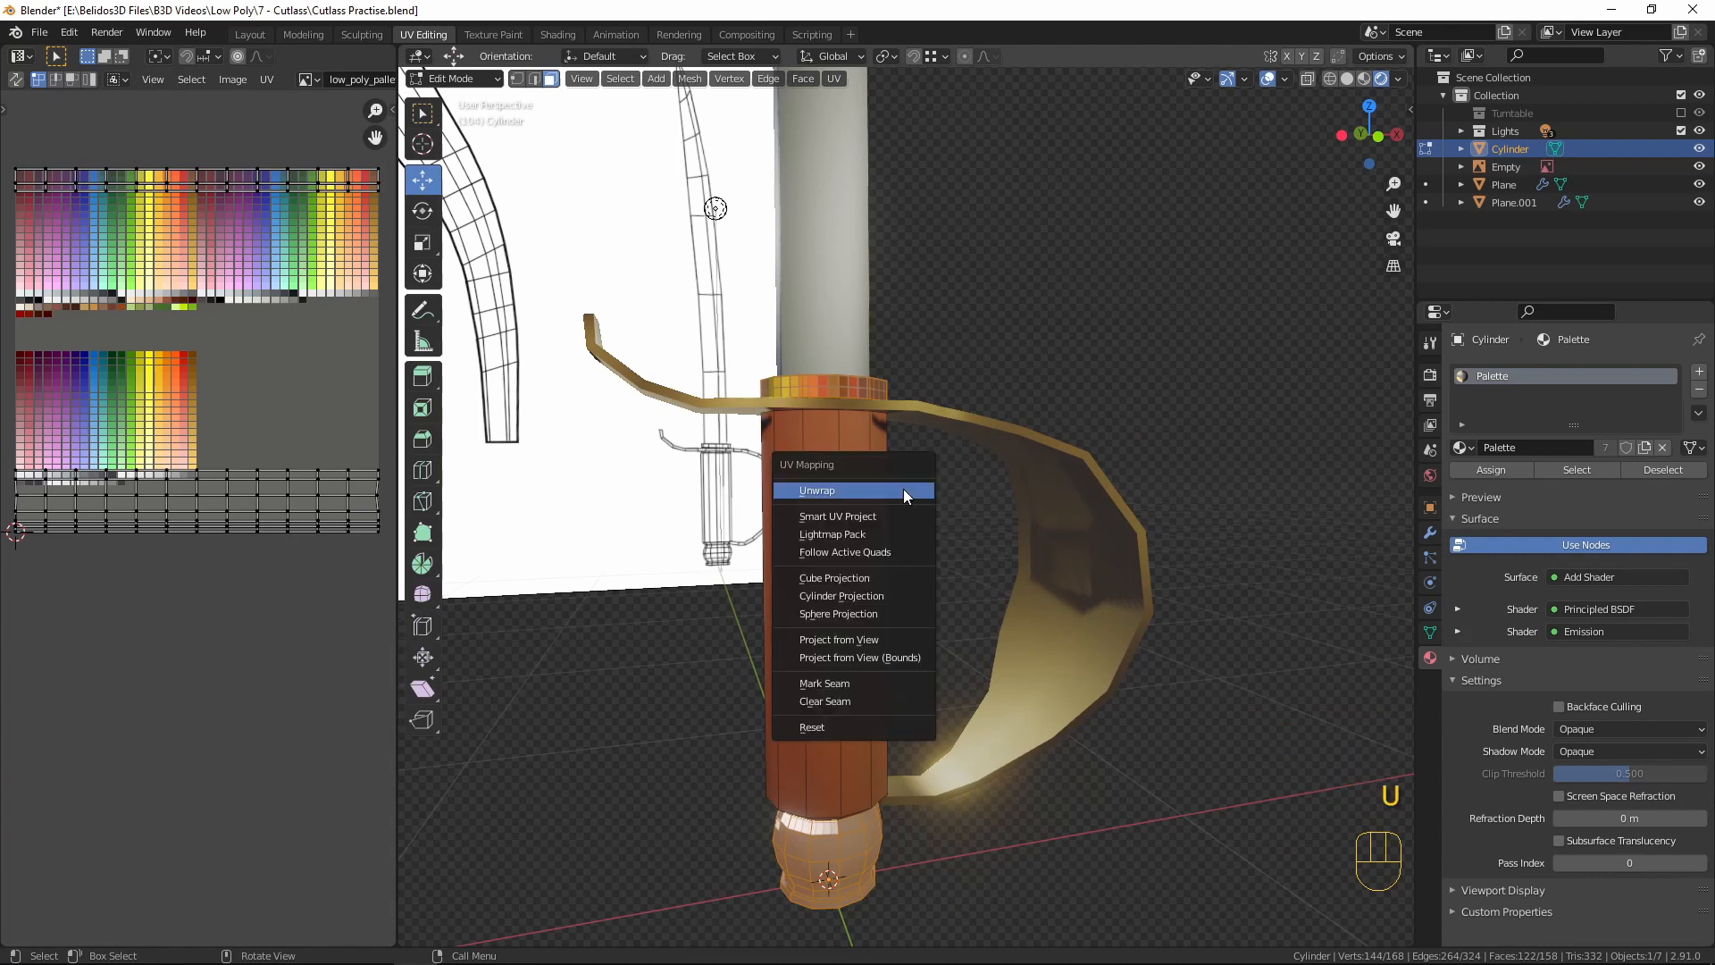
pyautogui.click(907, 490)
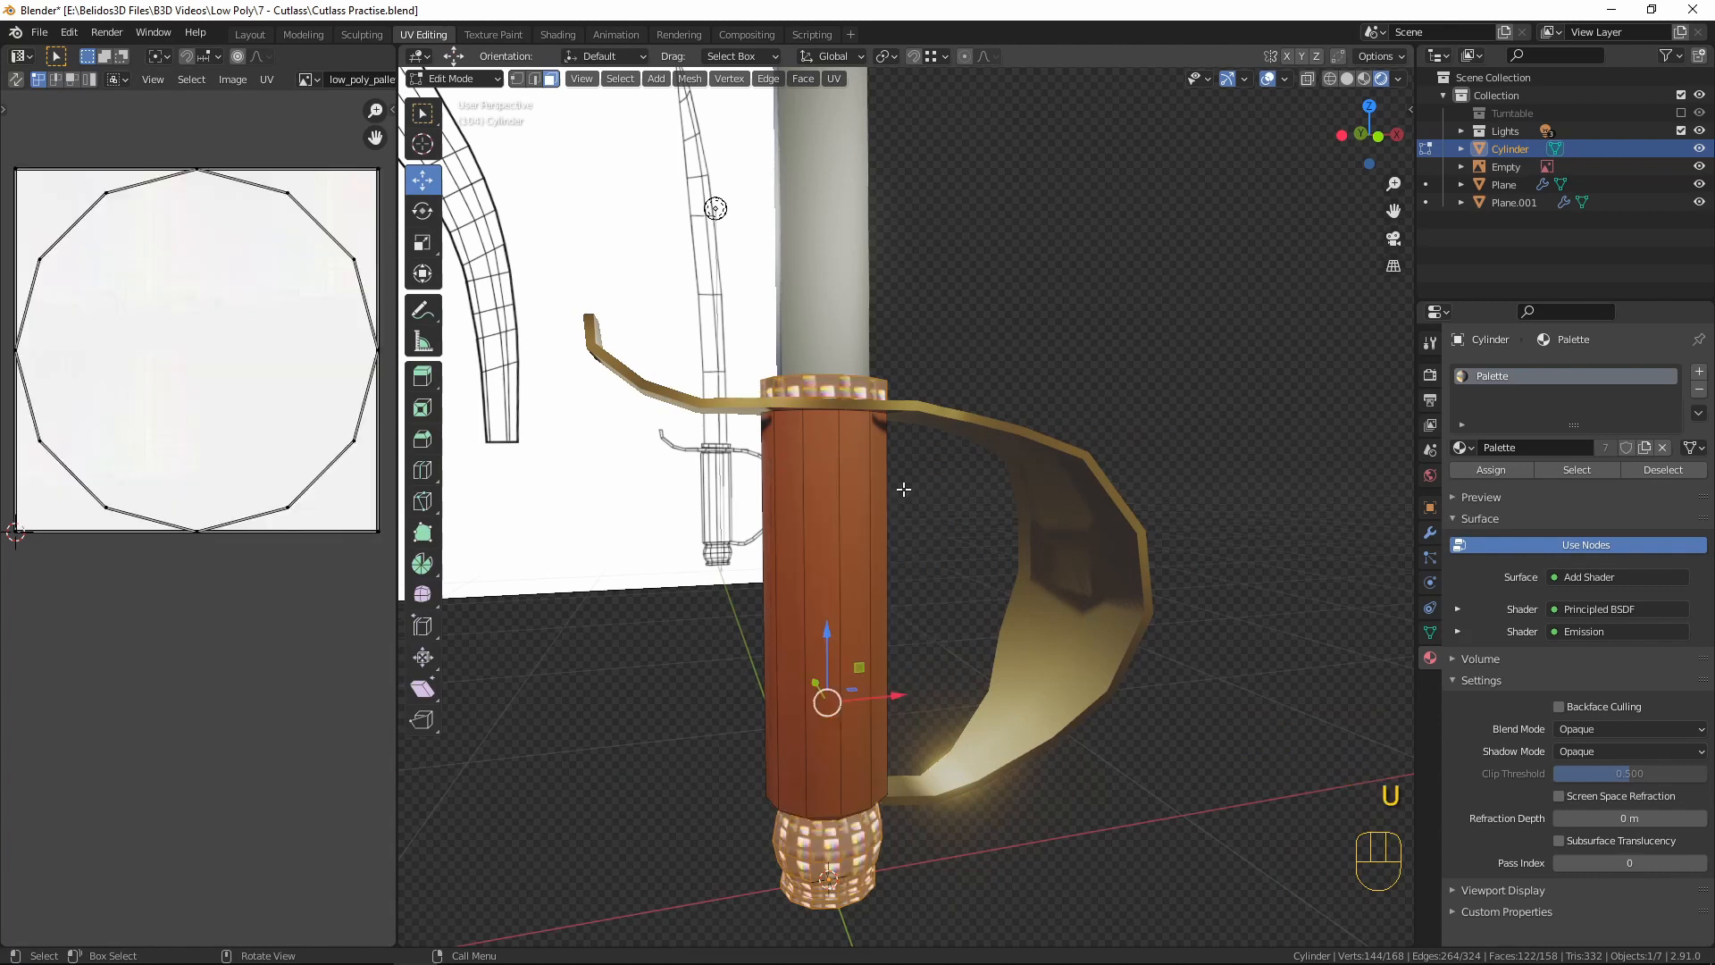
pyautogui.press('a')
pyautogui.press('s')
pyautogui.click(185, 358)
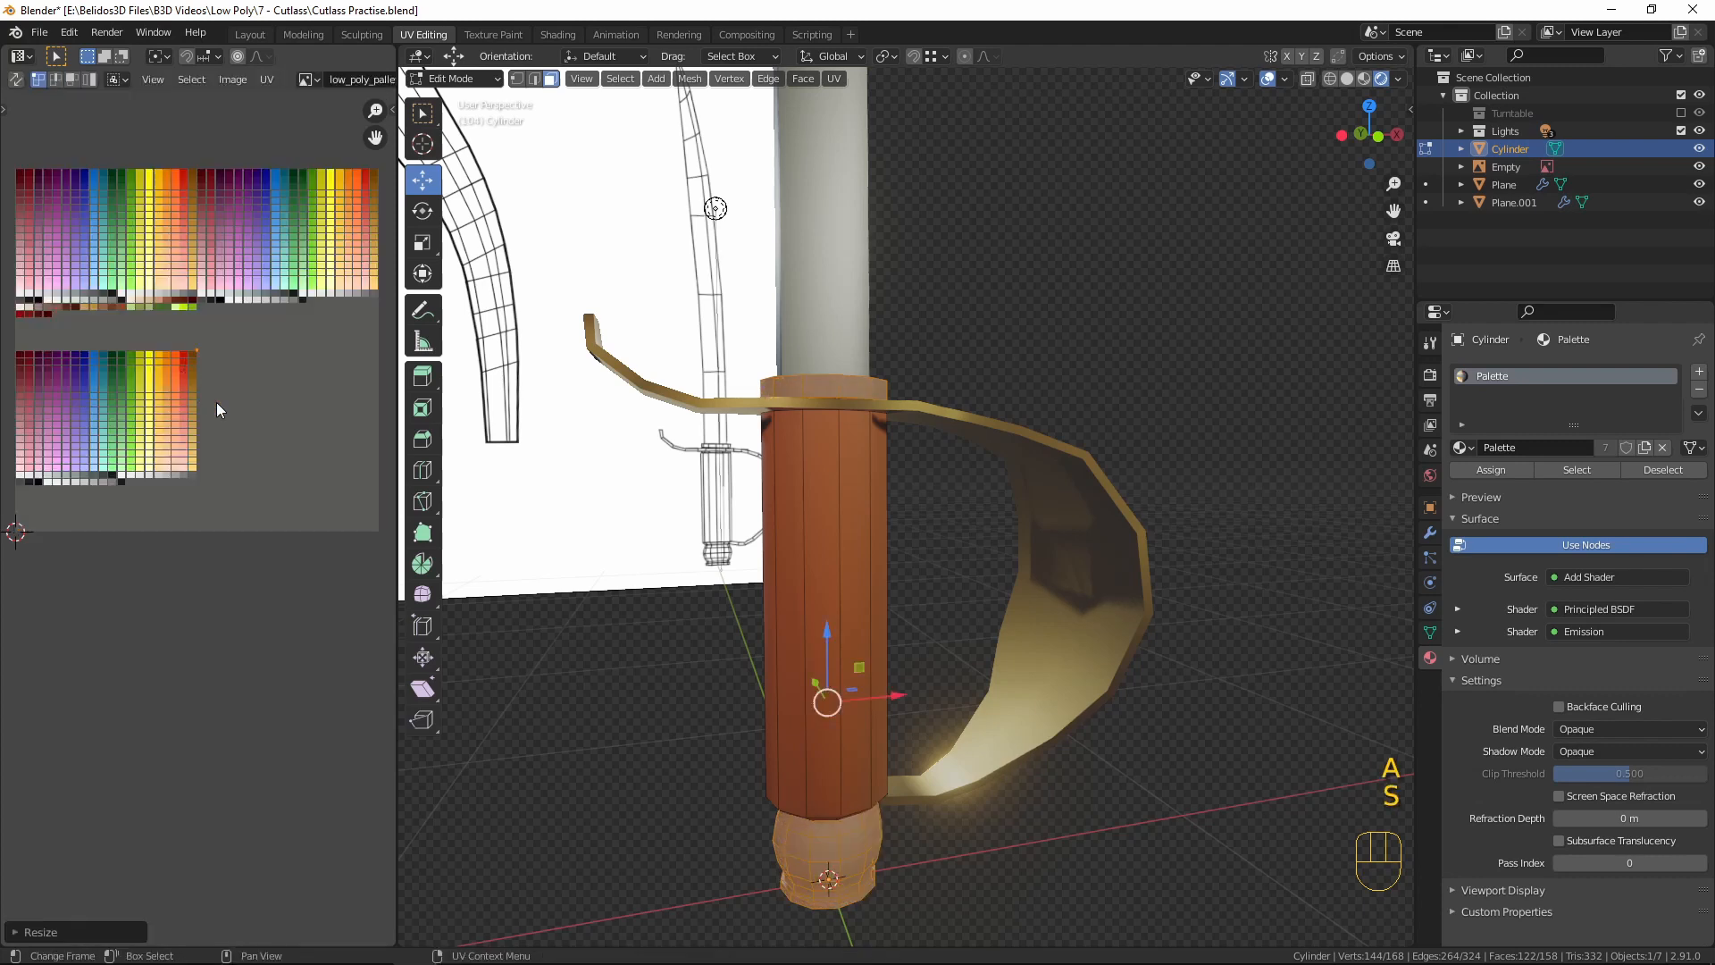
# - Move the collar and pommel UVs onto the gold metallic swatch to match the hand guard
pyautogui.press('g')
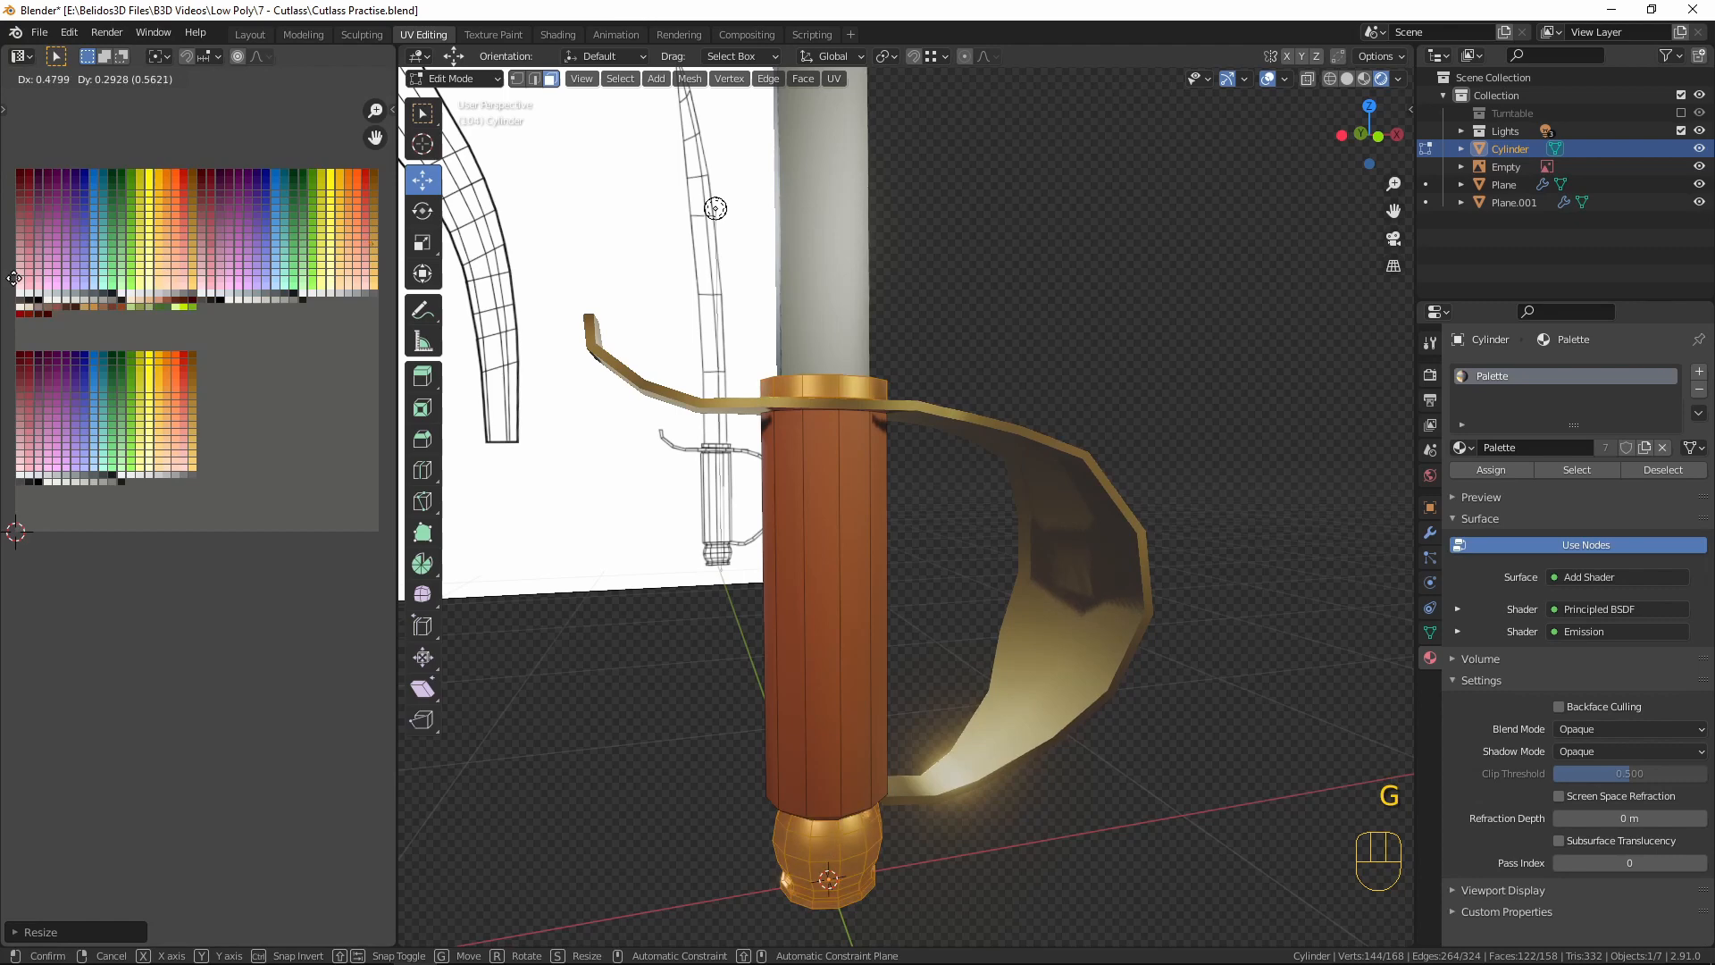
pyautogui.click(22, 300)
pyautogui.press('Tab')
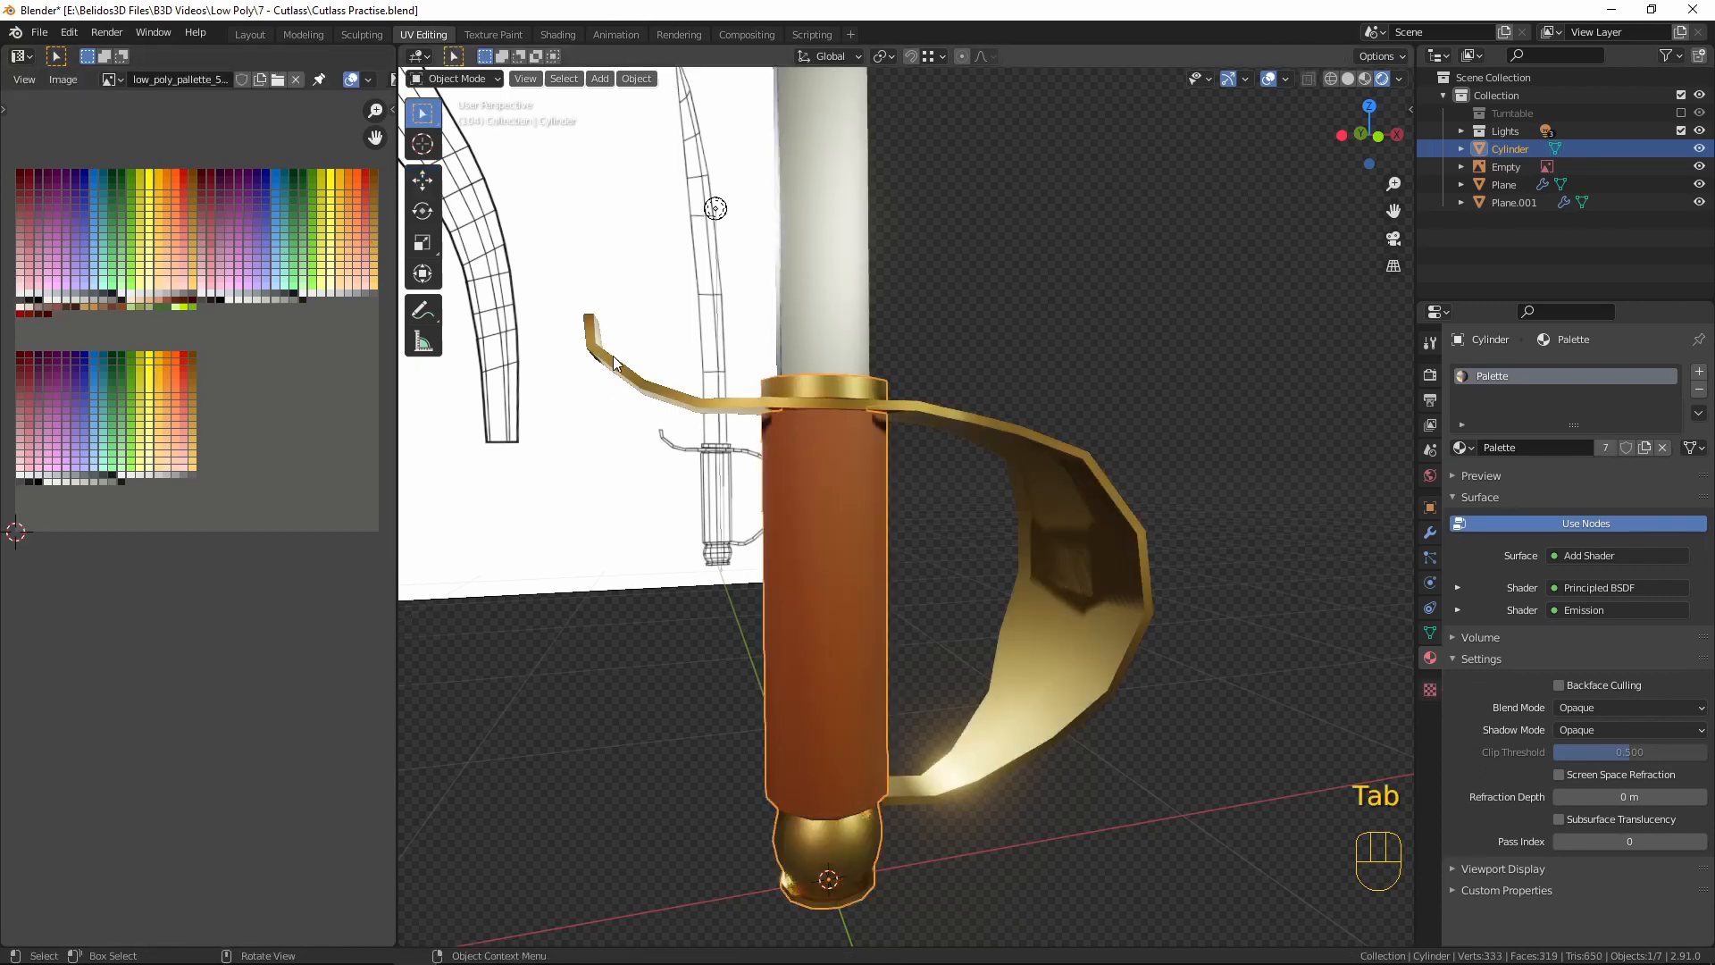
pyautogui.moveTo(1009, 391); pyautogui.dragTo(843, 411, button='middle')
pyautogui.press('Tab')
pyautogui.press('g')
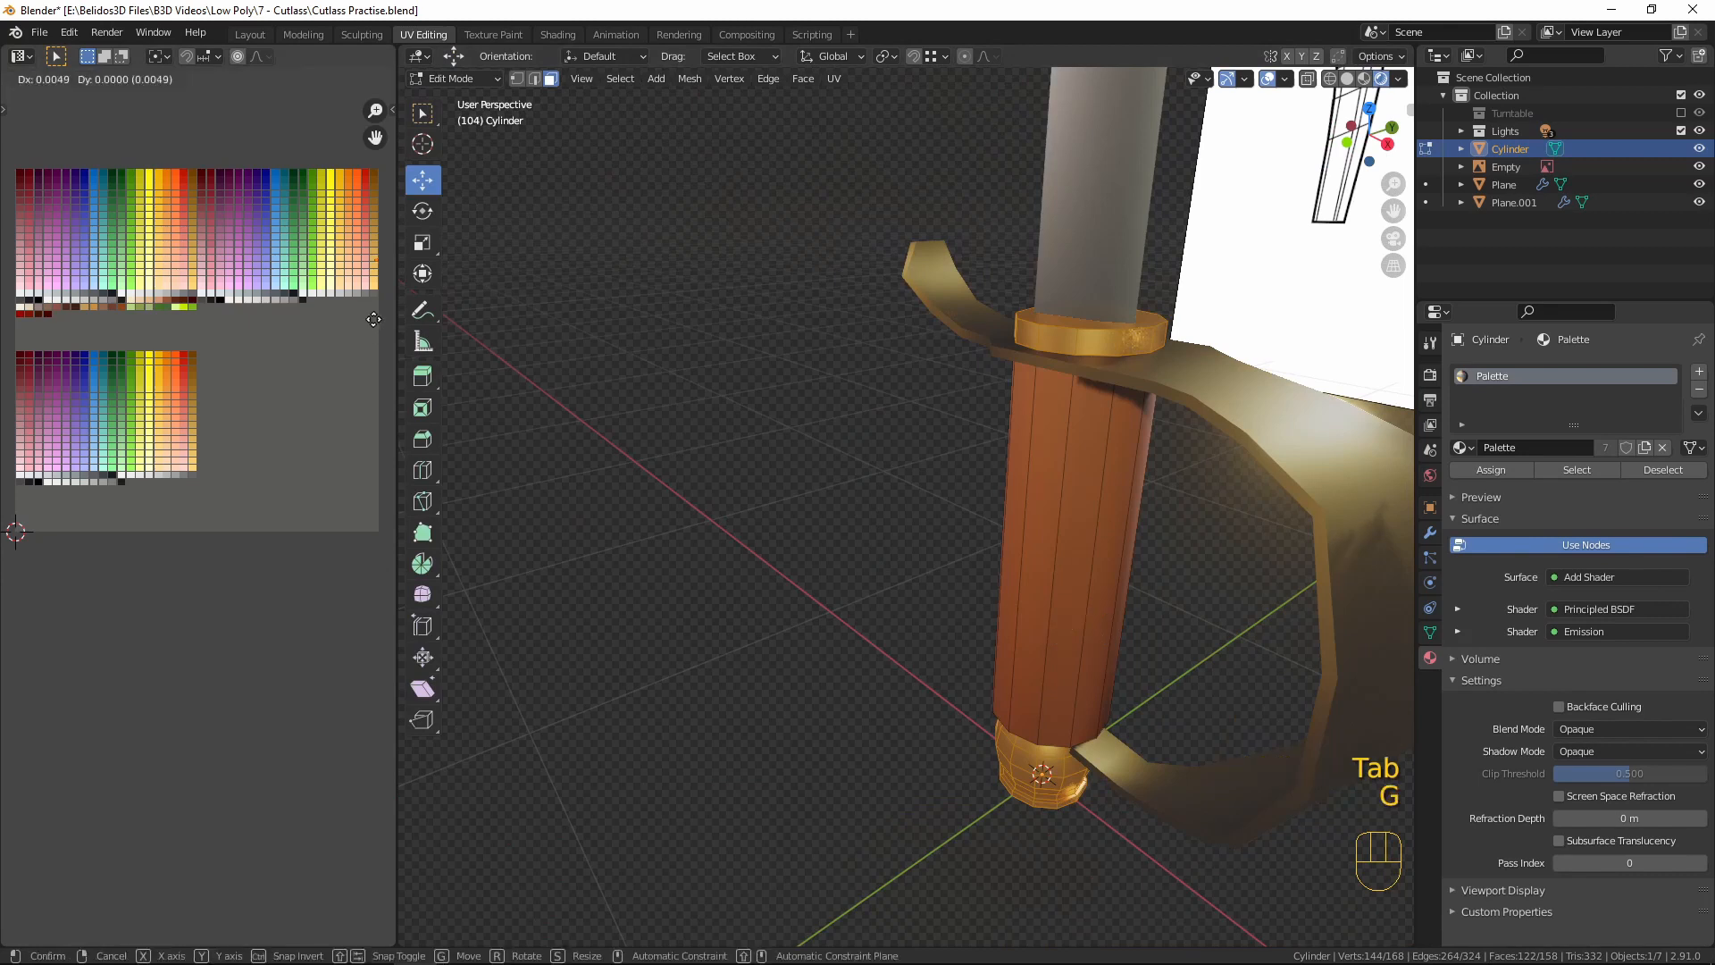
pyautogui.press('Tab')
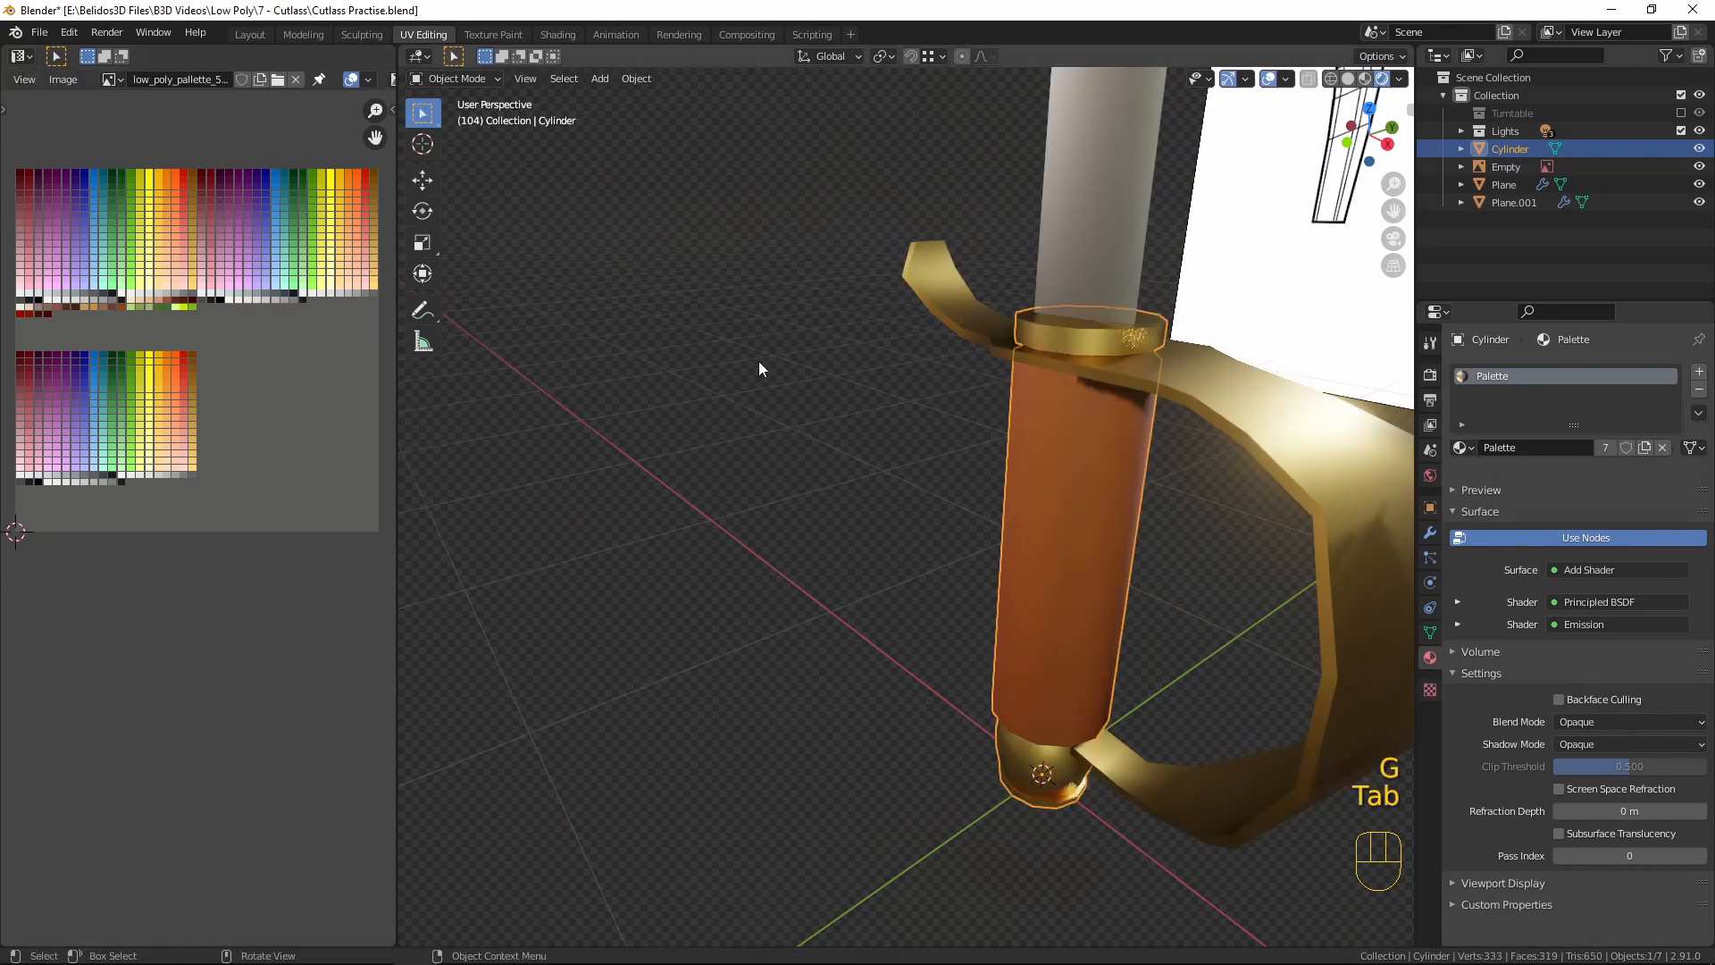
# - Deselect everything and inspect the whole coloured sword in front view
pyautogui.moveTo(758, 361); pyautogui.dragTo(1058, 575, button='middle')
pyautogui.press('a')
pyautogui.press('a')
pyautogui.press('a')
pyautogui.scroll(-6, 1072, 402)
pyautogui.press('KP_1')
pyautogui.scroll(-3, 1054, 438)
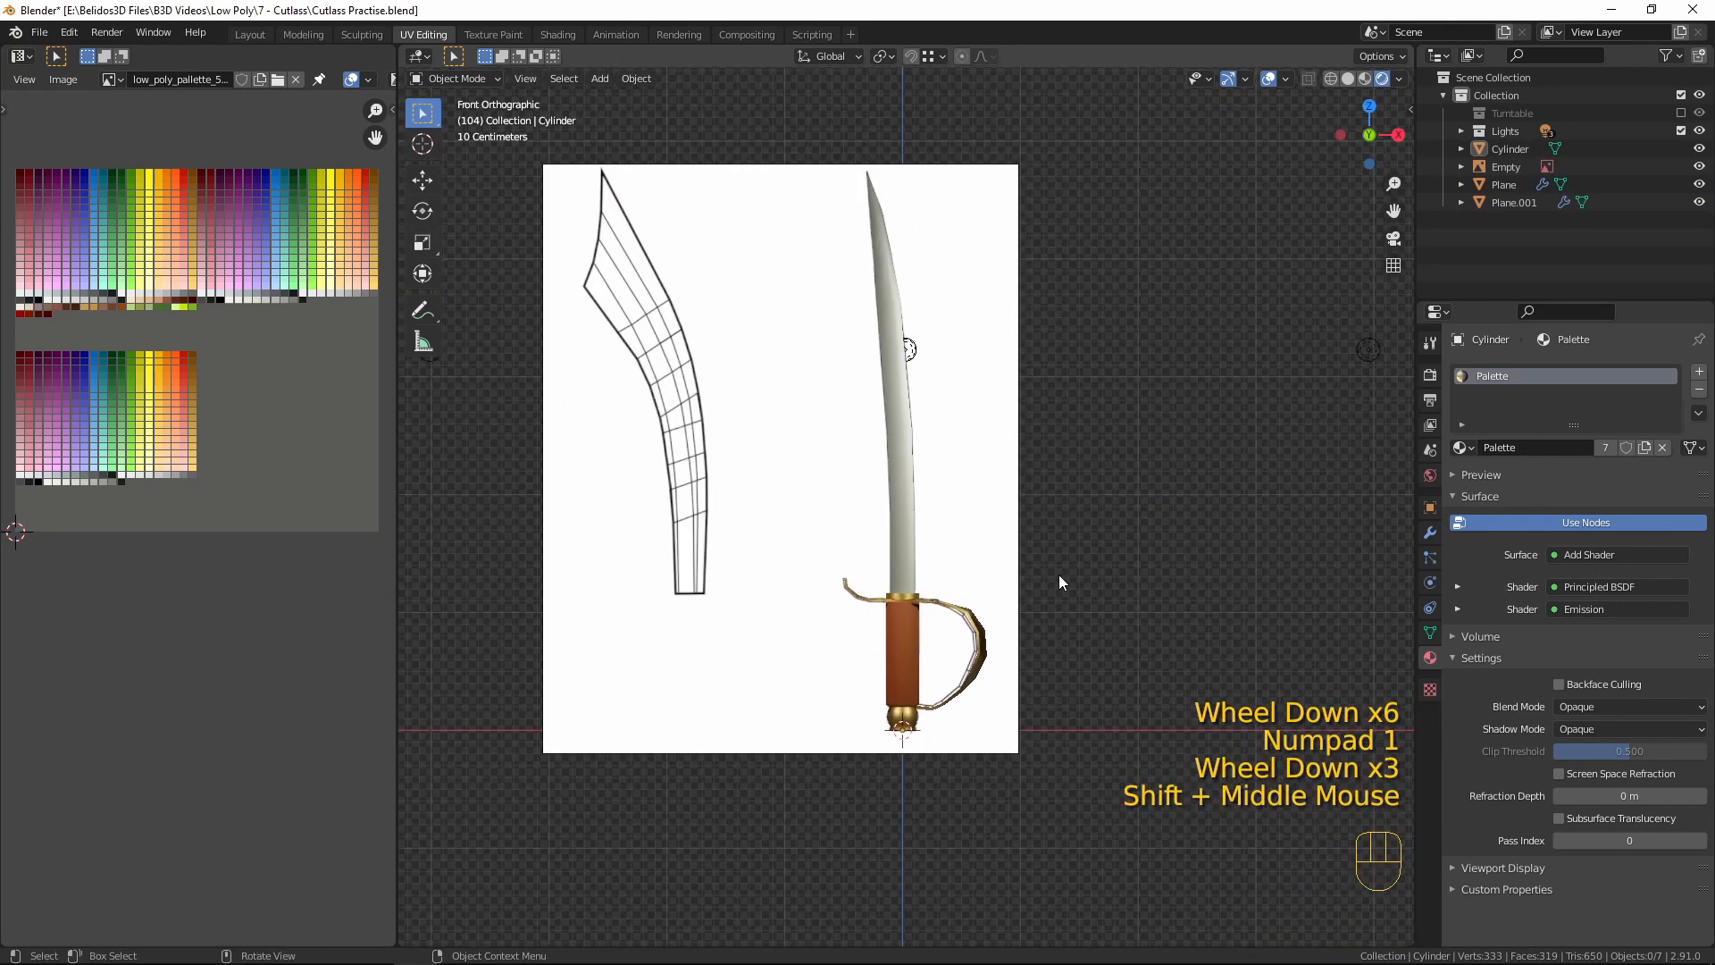
# - Apply the Mirror modifier on the blade
pyautogui.click(906, 404)
pyautogui.click(1433, 533)
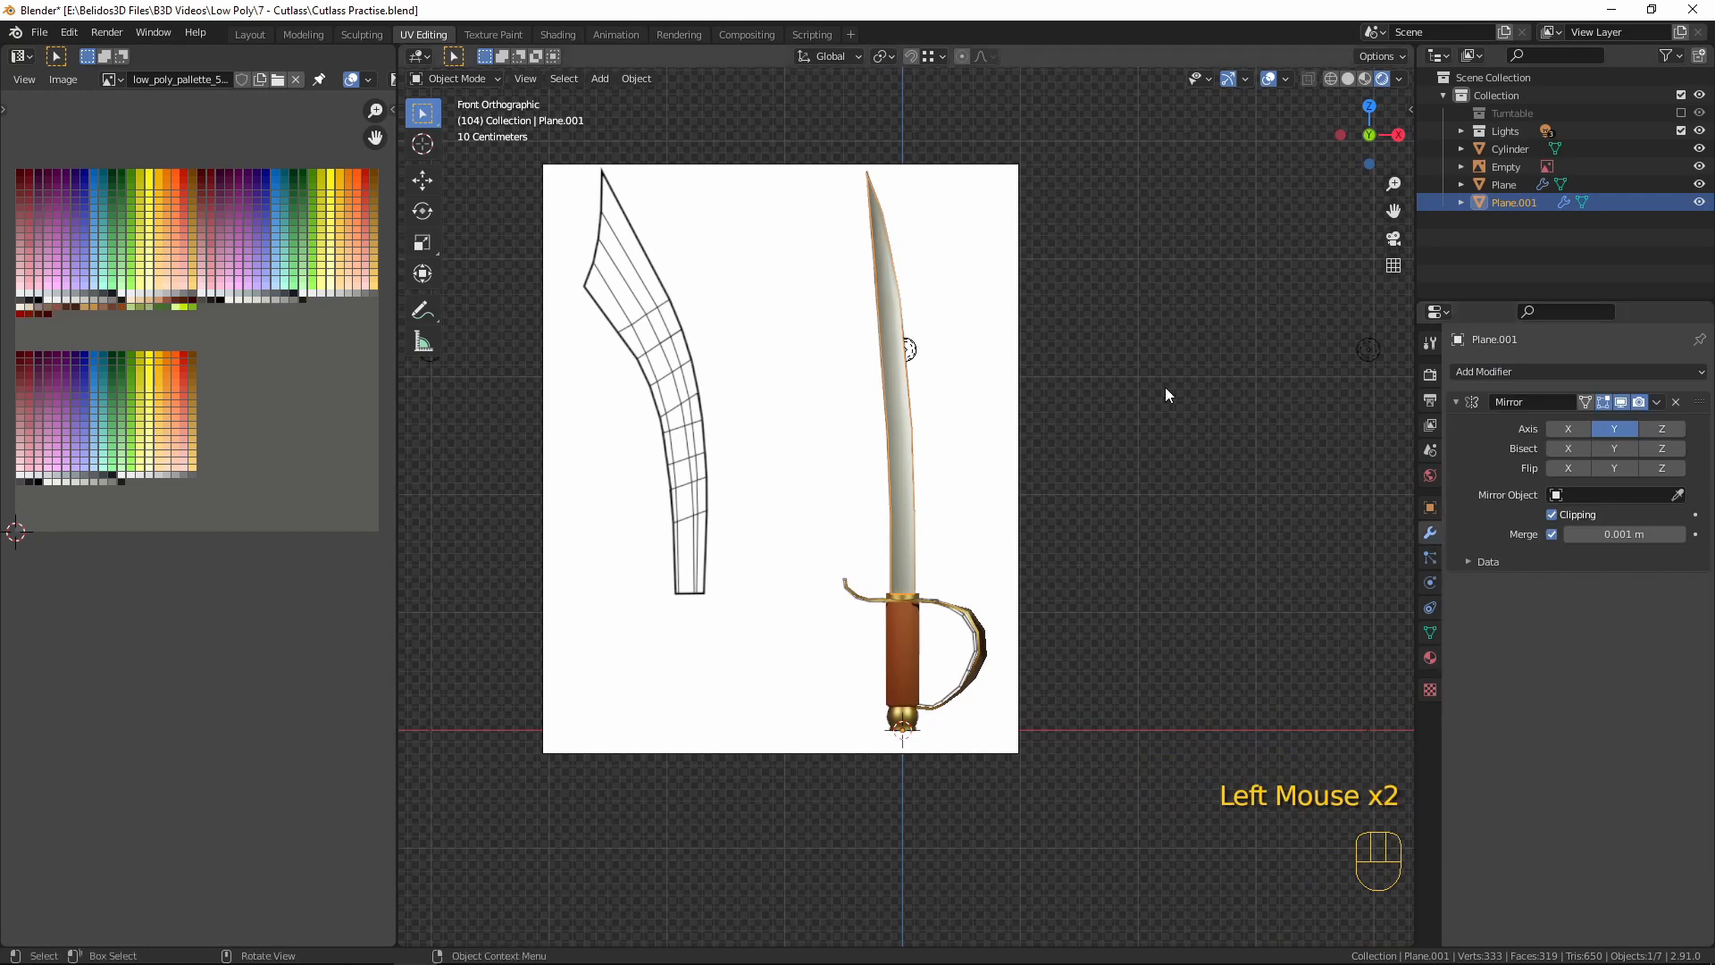
pyautogui.hotkey('ctrl', 'a')
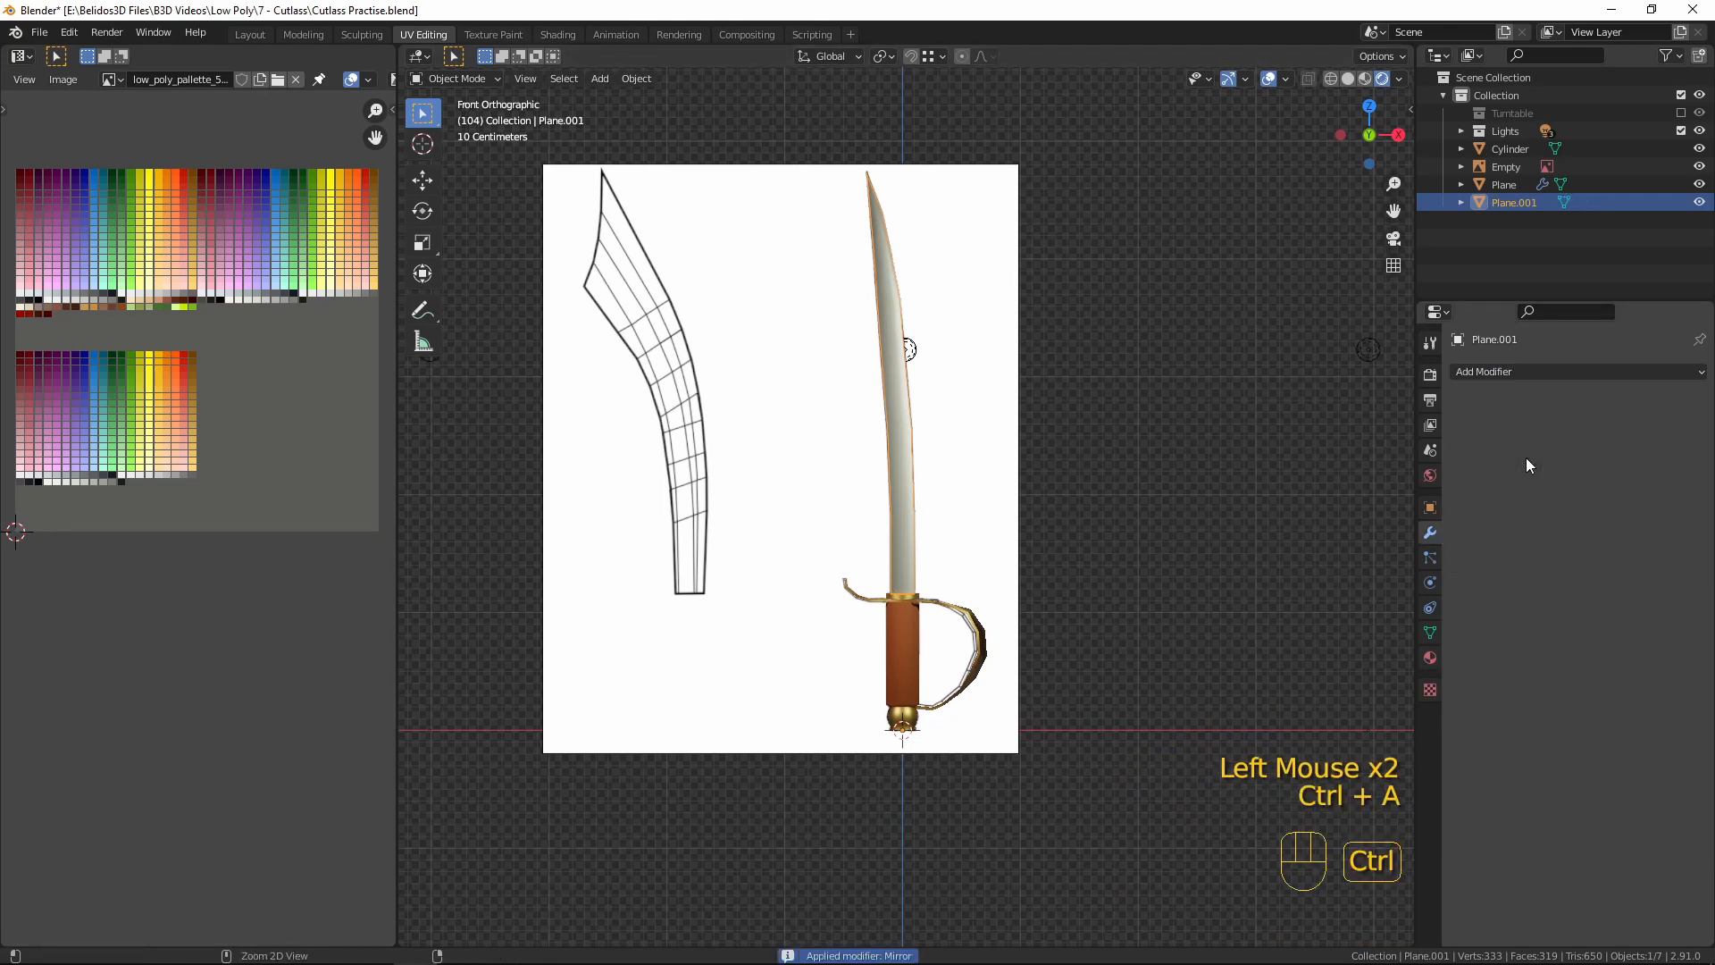
# - Apply the Mirror and Solidify modifiers on the hand guard
pyautogui.click(949, 599)
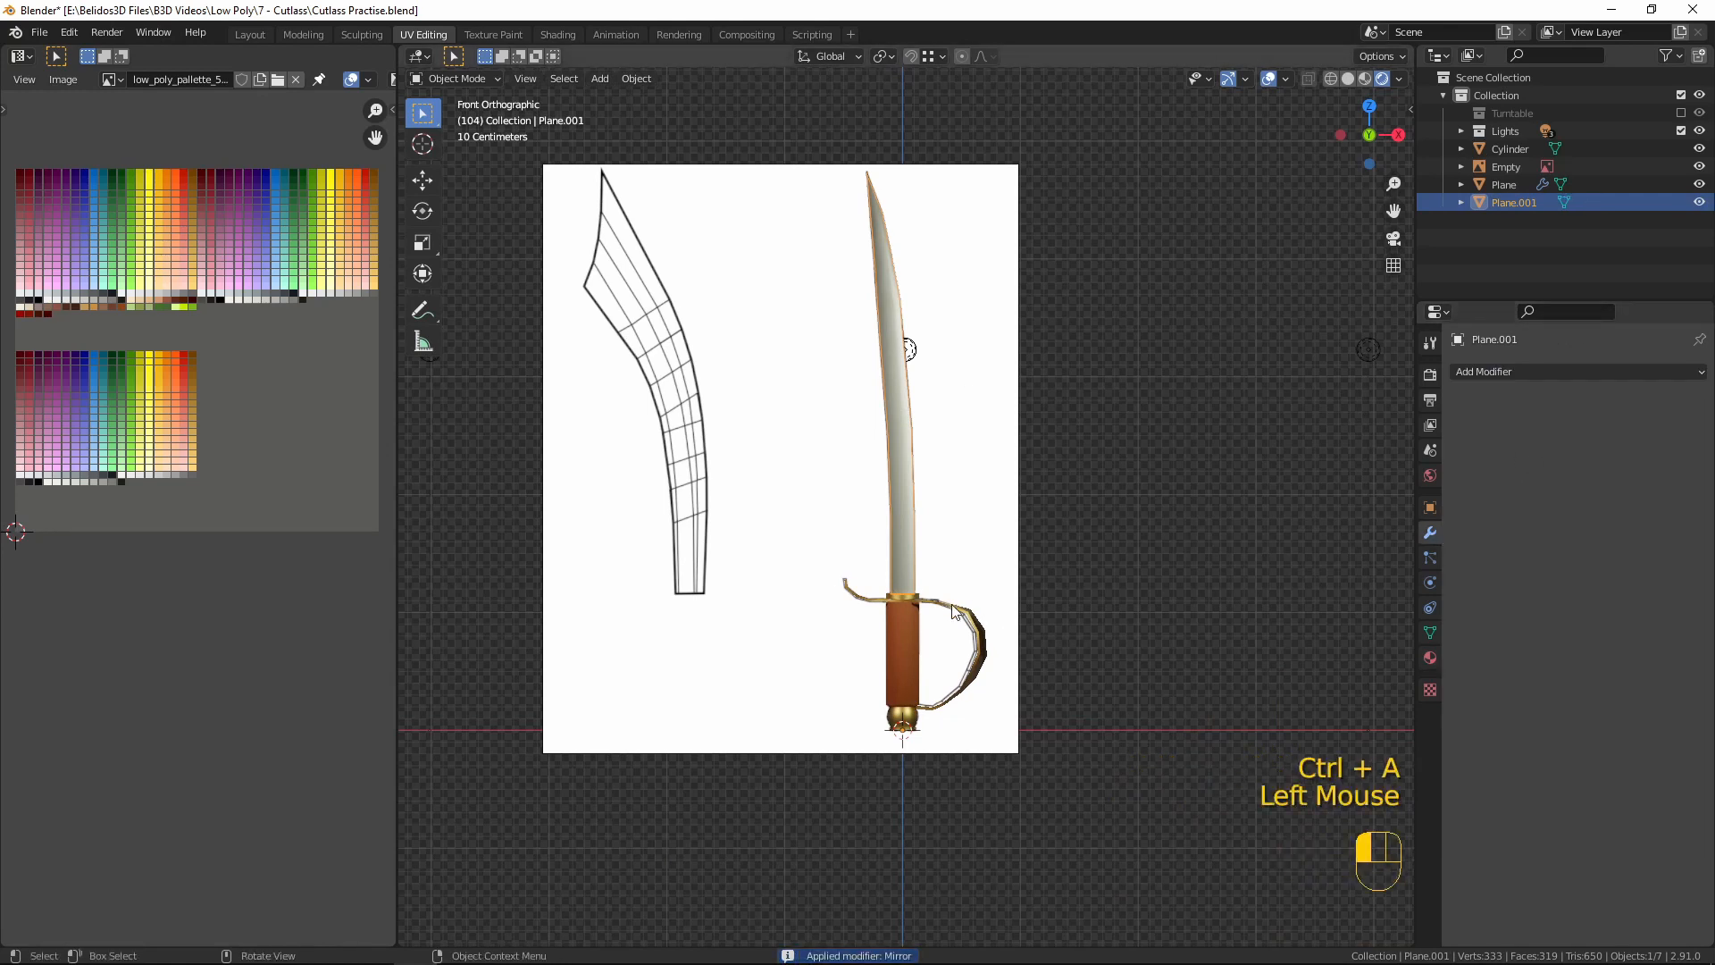
pyautogui.click(1456, 404)
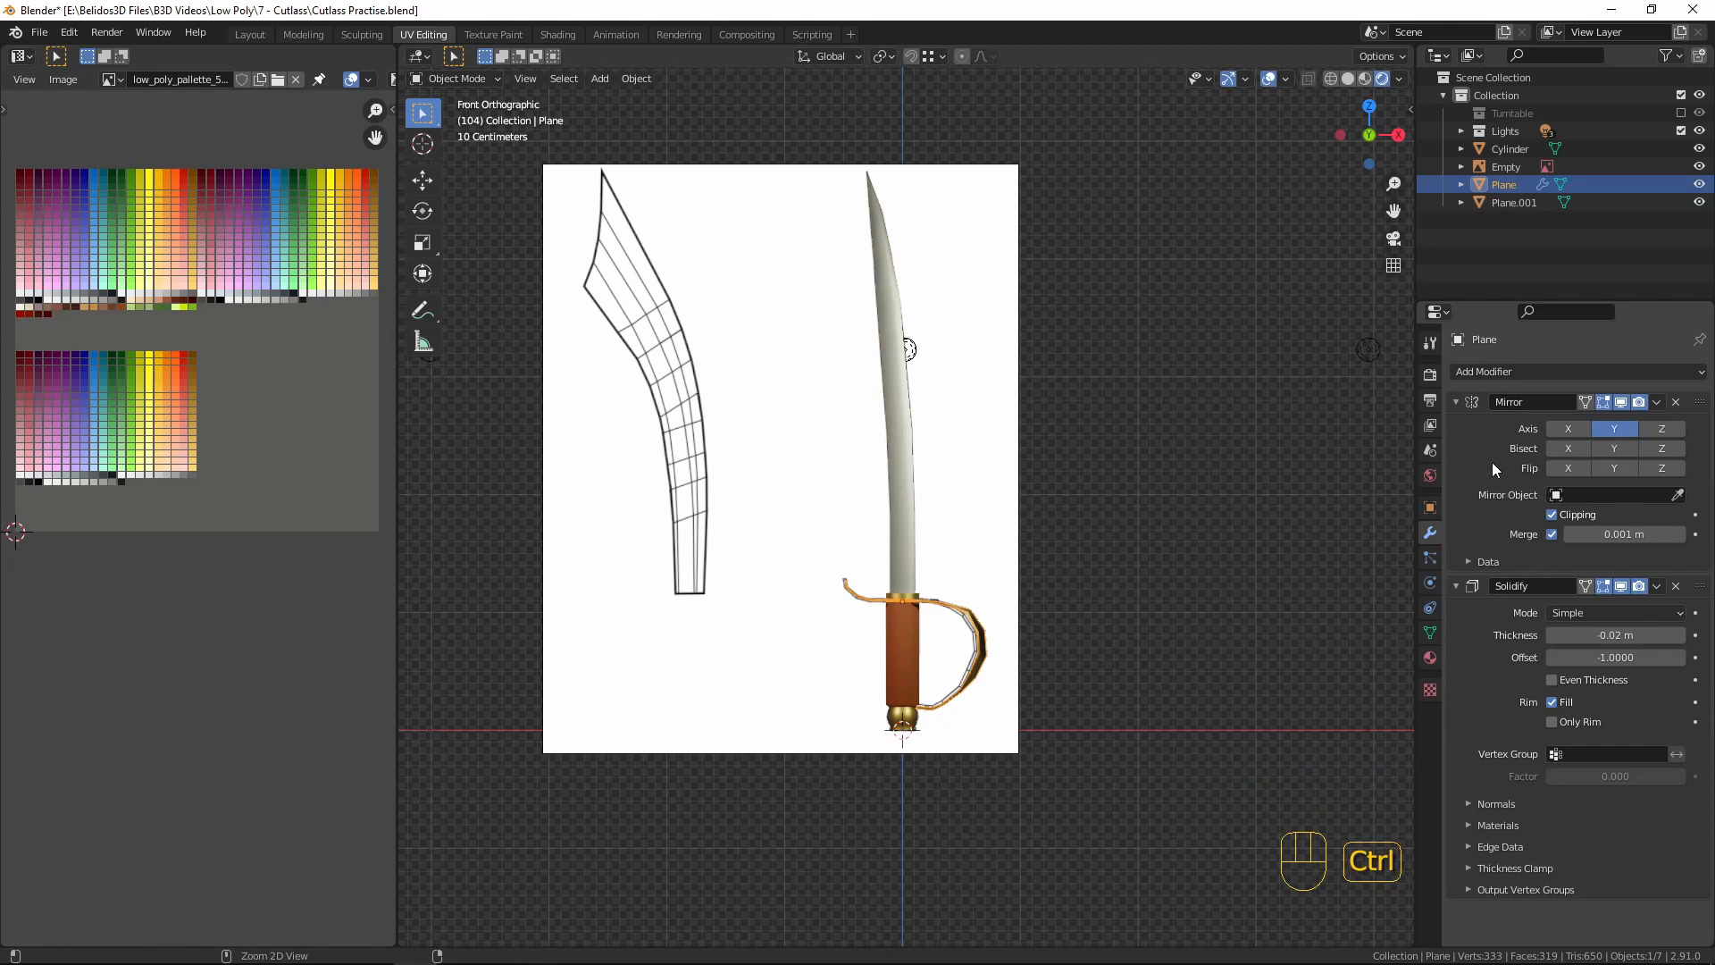
pyautogui.hotkey('ctrl', 'a')
pyautogui.hotkey('ctrl', 'a')
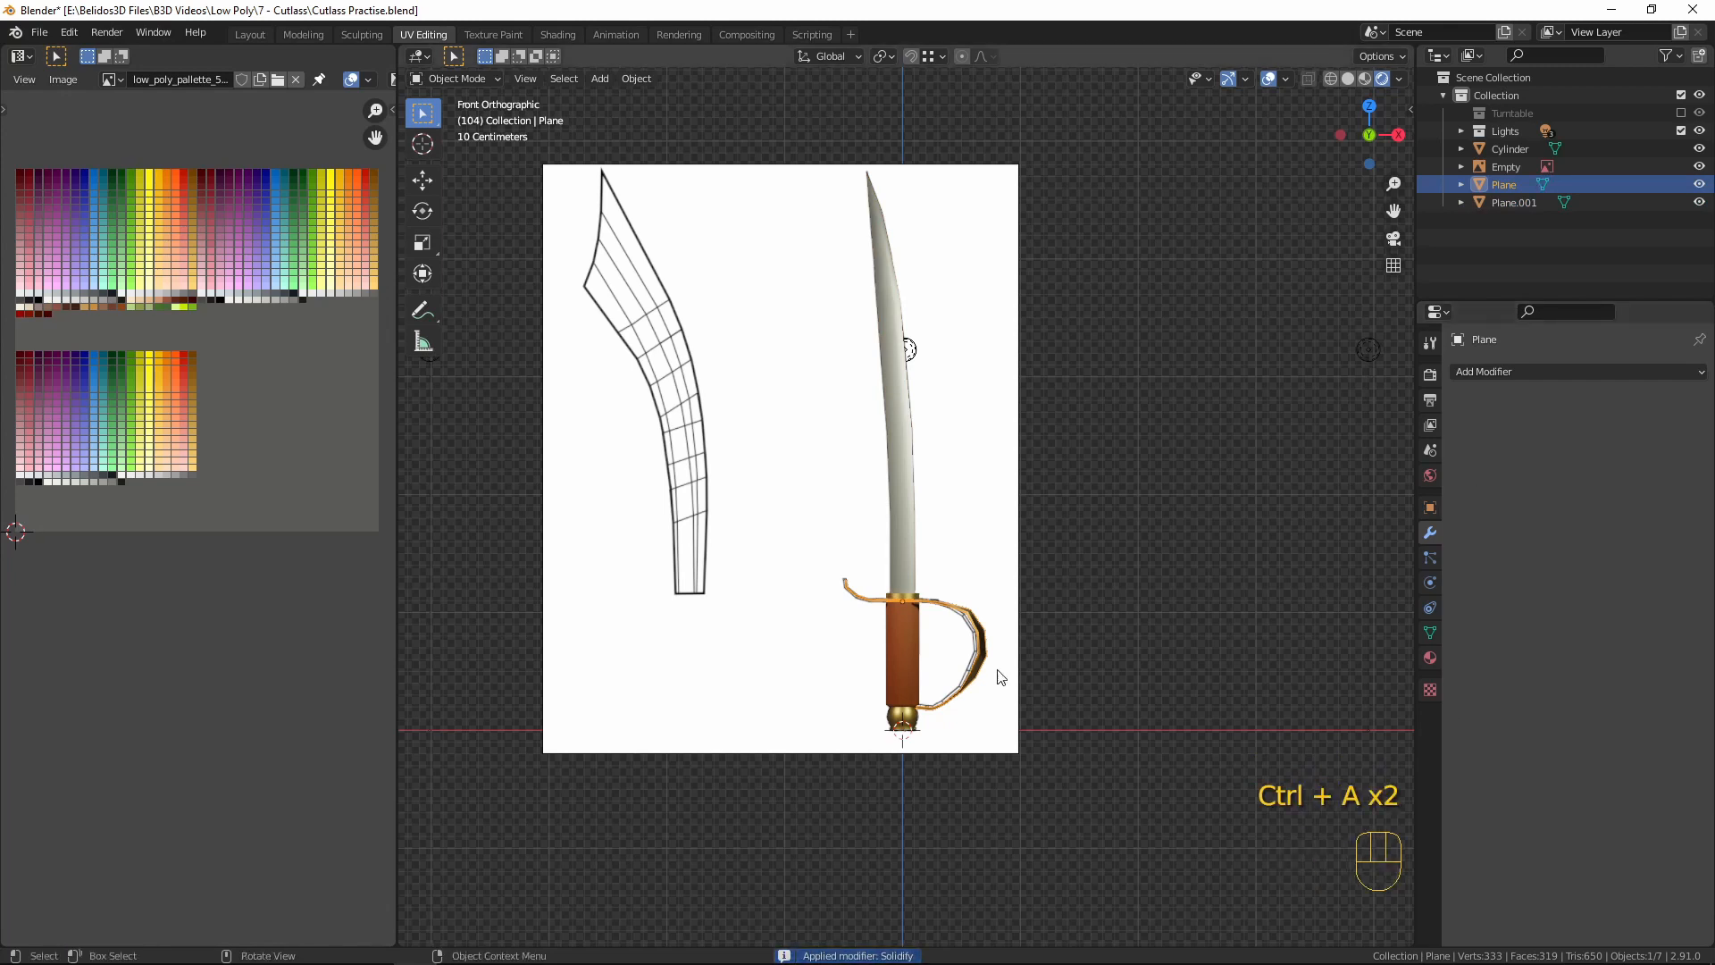
# - Join the blade and hand guard into the handle object to make one sword mesh
pyautogui.click(904, 645)
pyautogui.scroll(3, 896, 571)
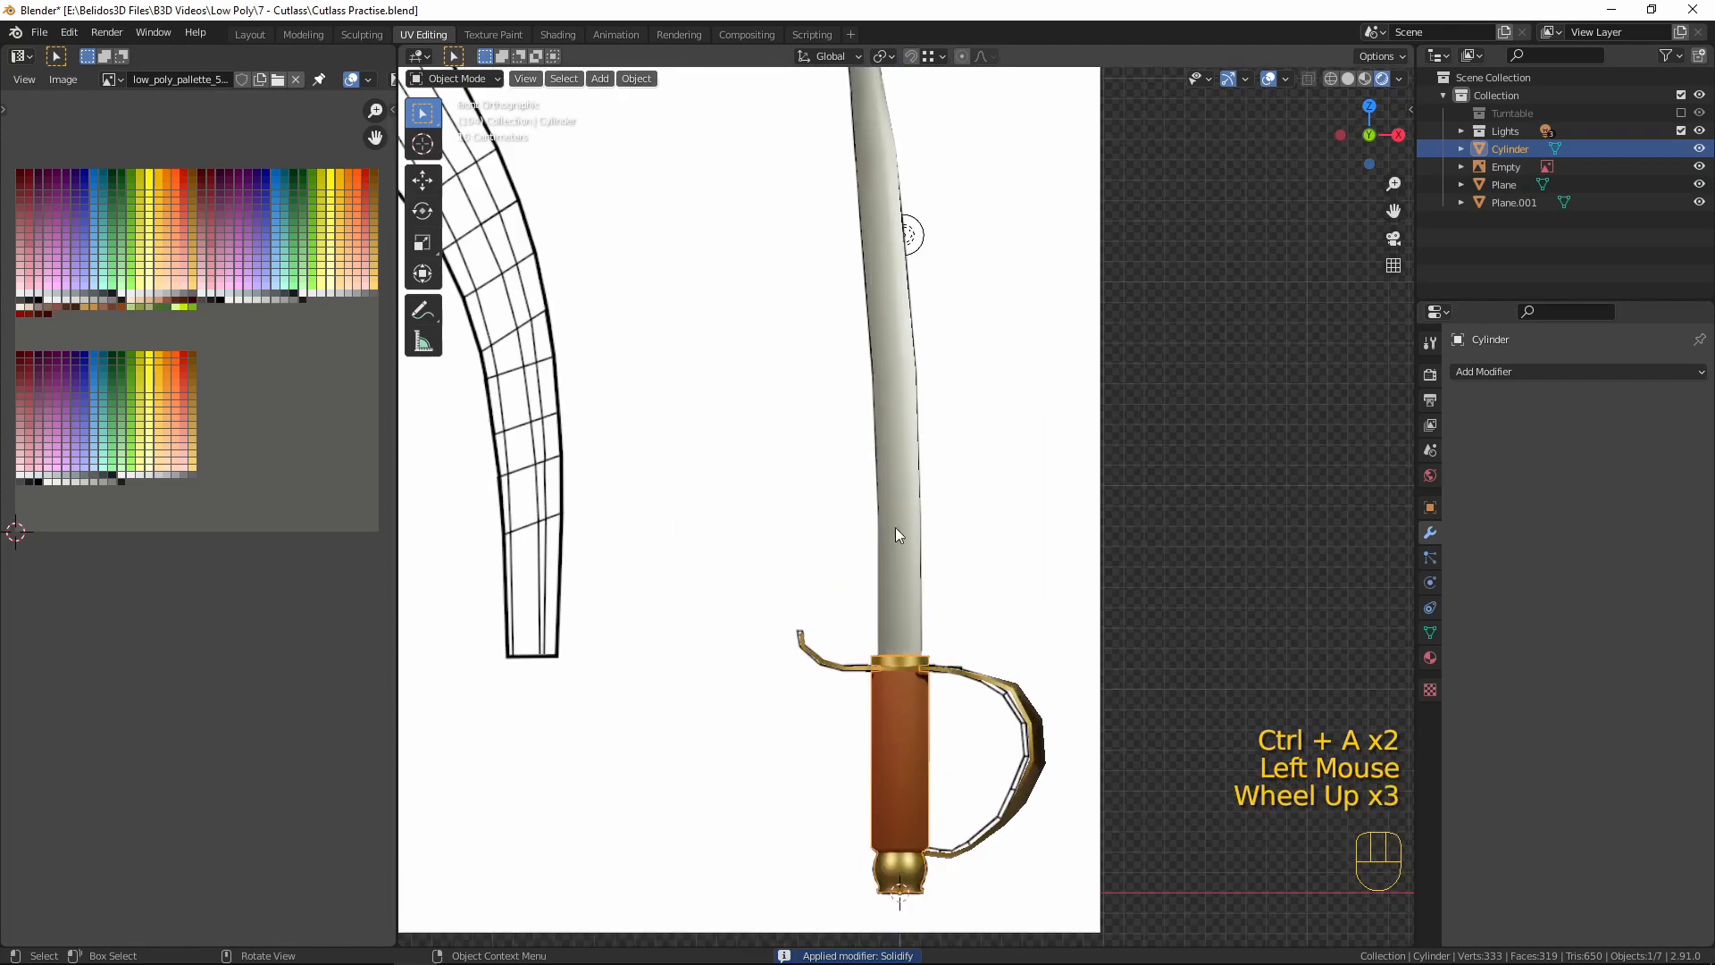
pyautogui.click(894, 527)
pyautogui.keyDown('shift'); pyautogui.click(798, 655); pyautogui.keyUp('shift')
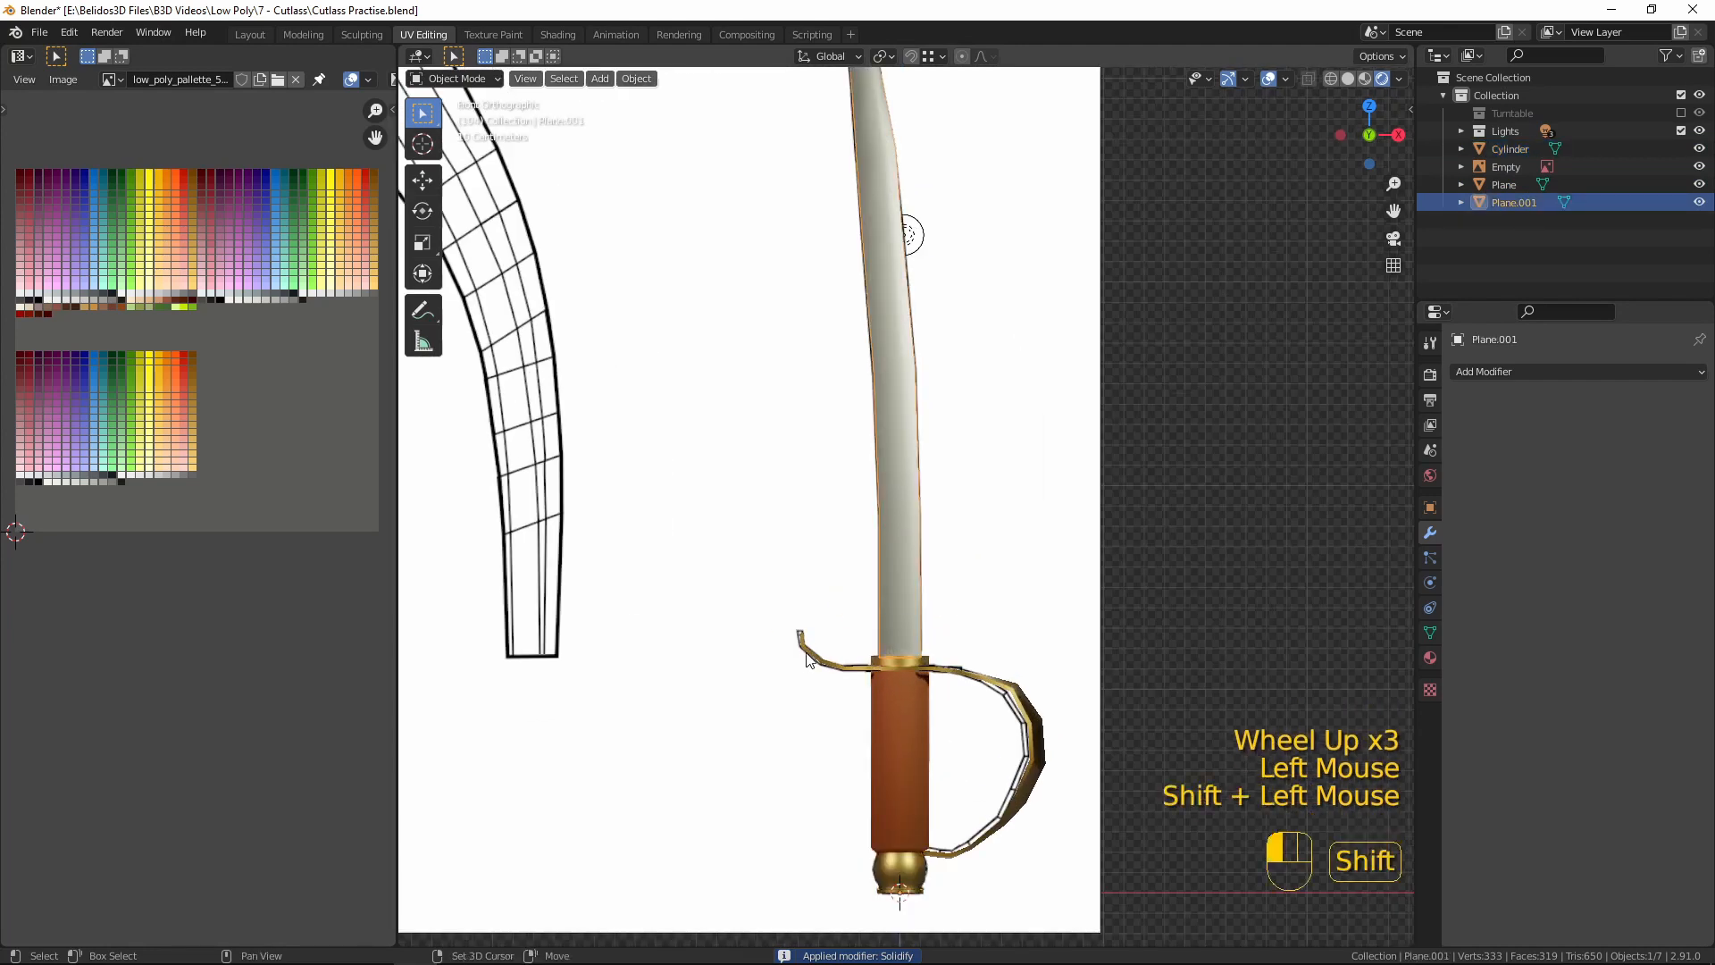
pyautogui.keyDown('shift'); pyautogui.click(912, 738); pyautogui.keyUp('shift')
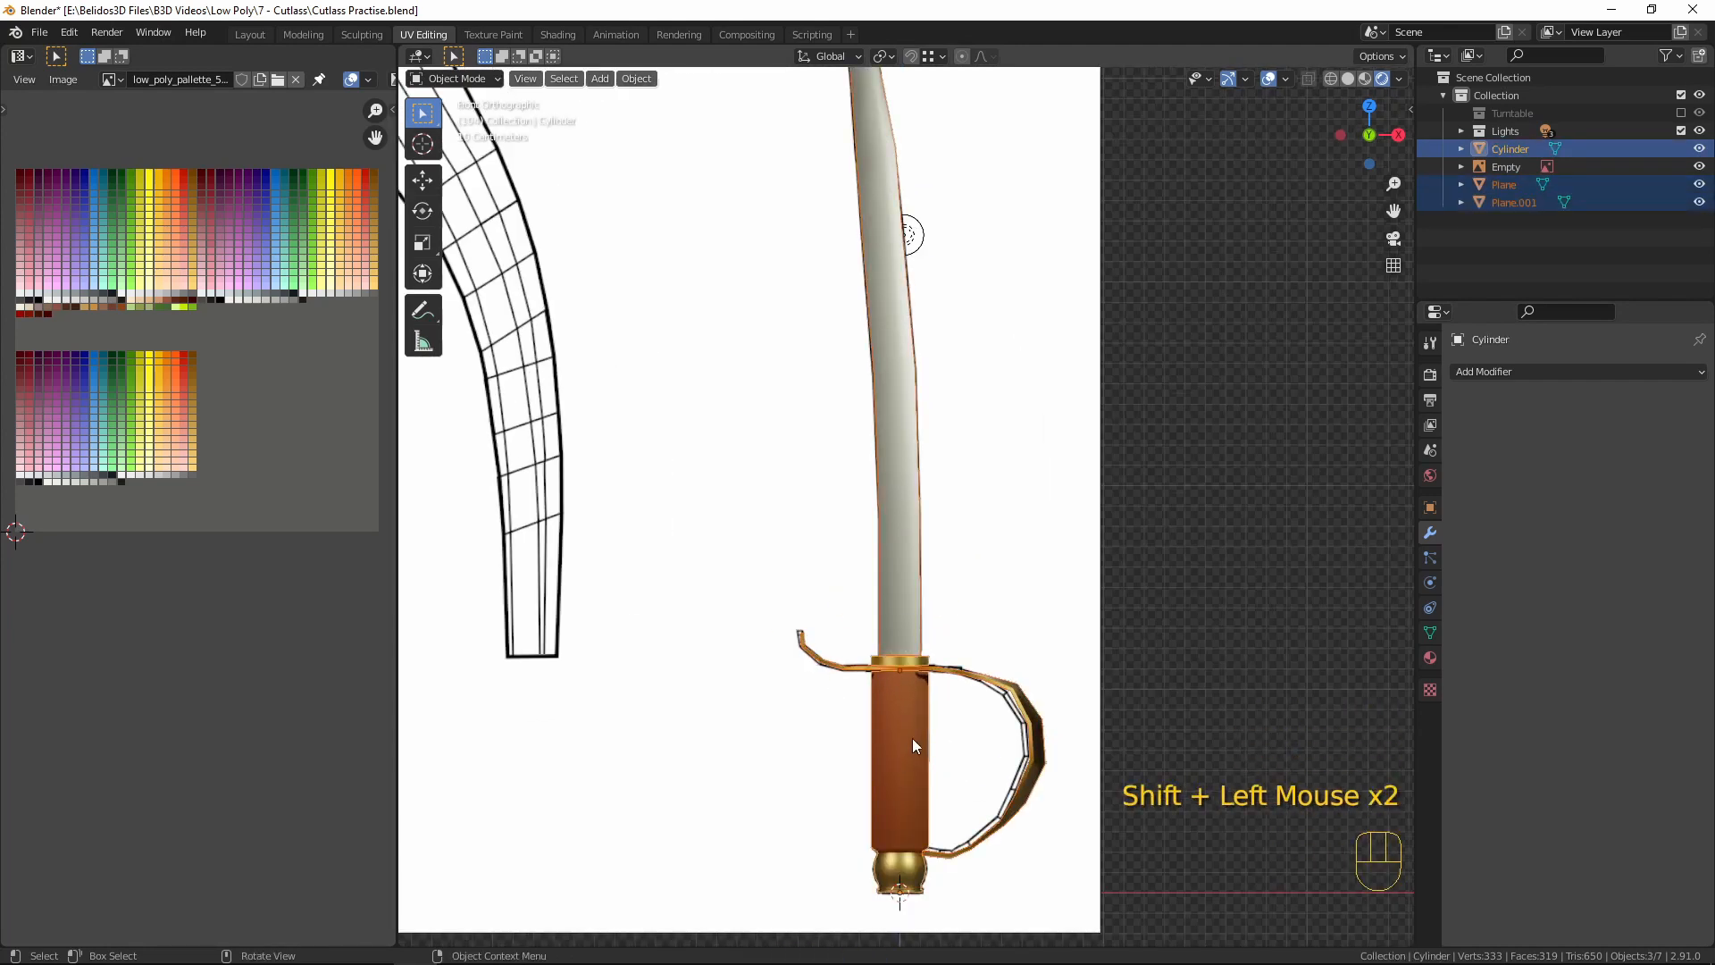
pyautogui.hotkey('ctrl', 'j')
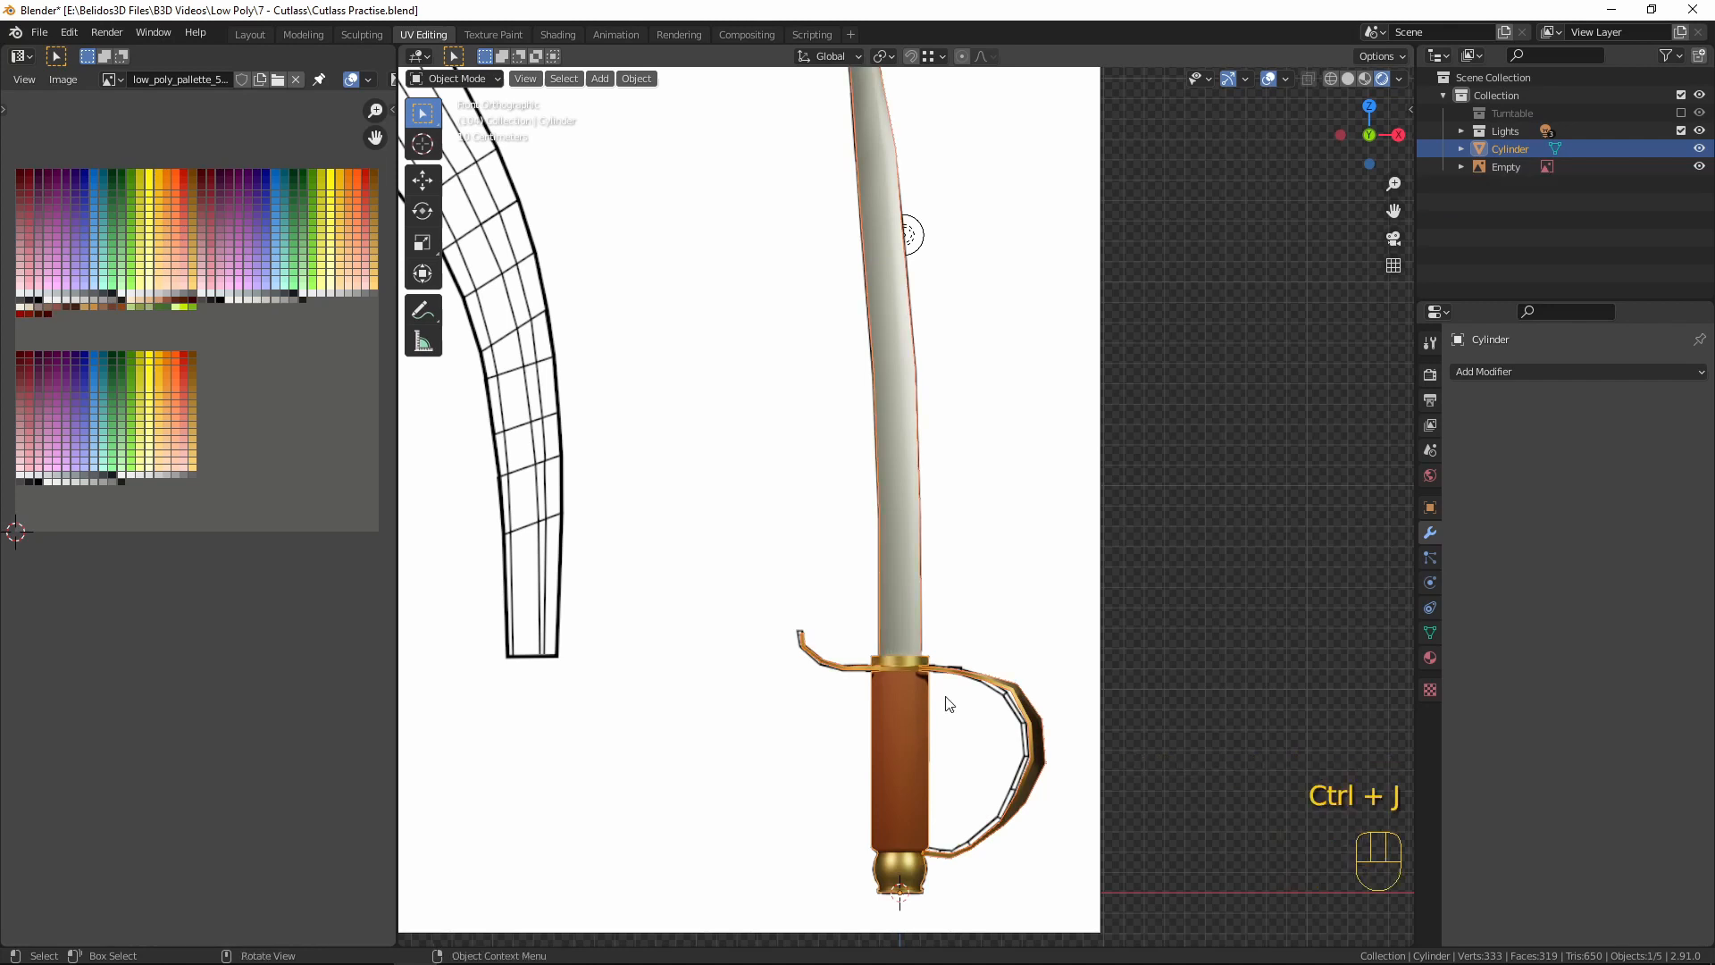
# - In Edit Mode, select the linked blade geometry and invert the selection to the handle and hand guard
pyautogui.scroll(2, 948, 704)
pyautogui.scroll(-4, 893, 715)
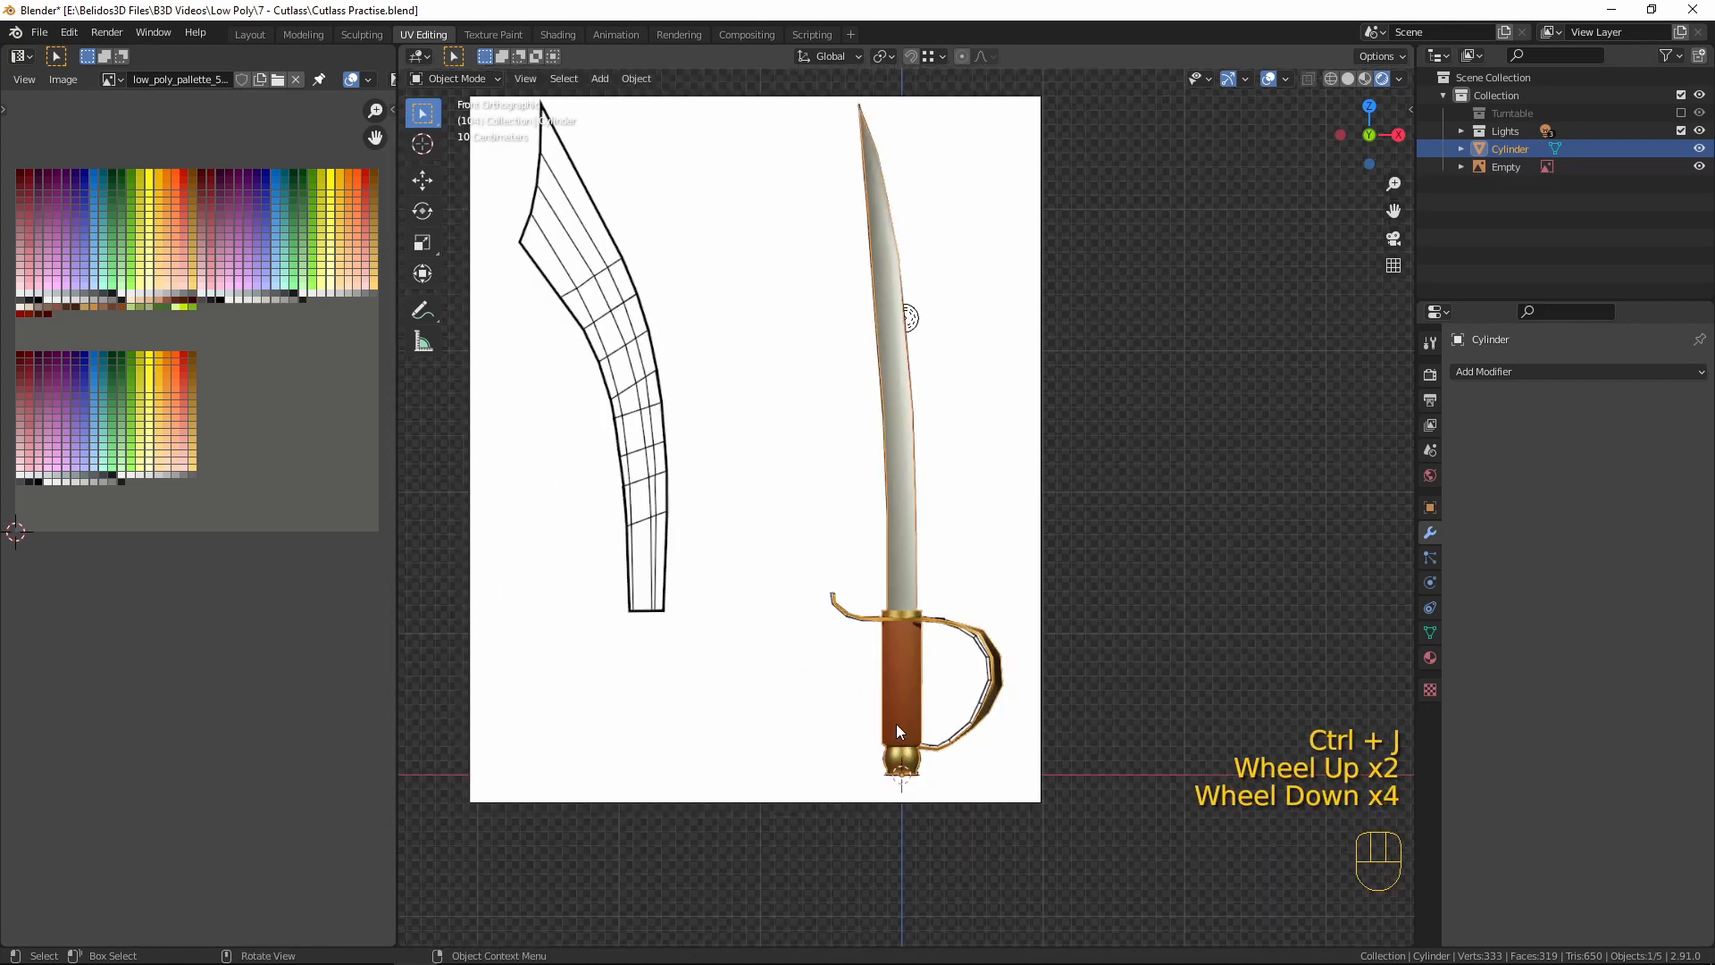
pyautogui.scroll(1, 1018, 638)
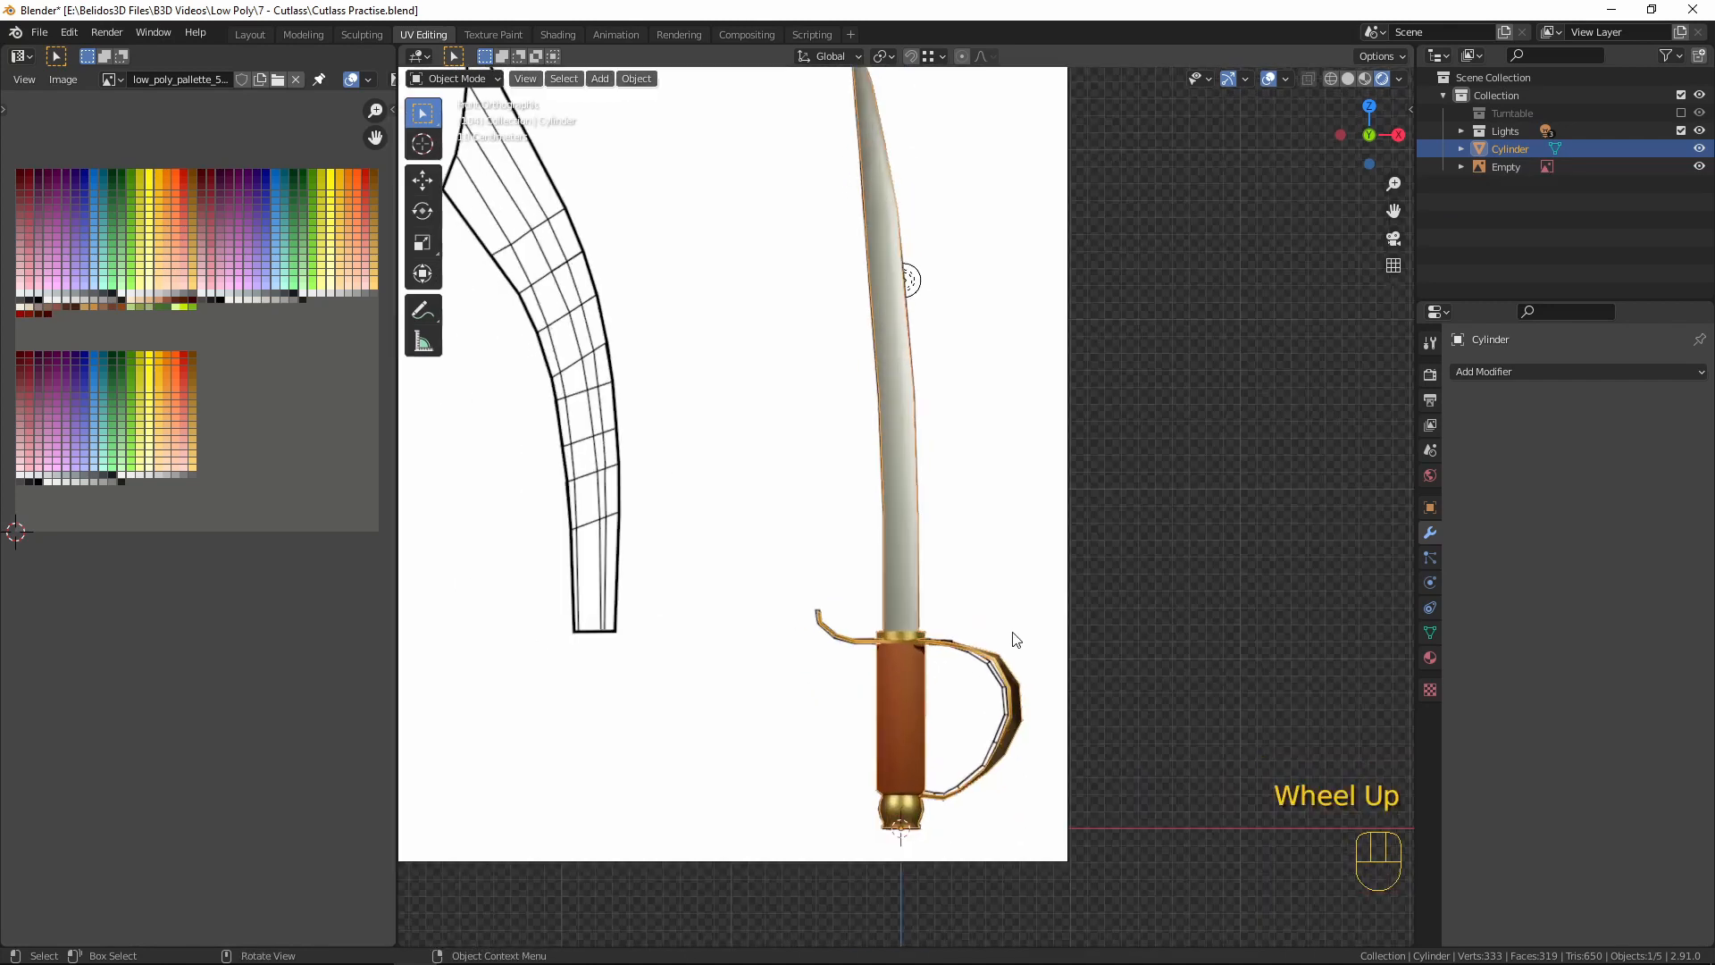
pyautogui.press('Tab')
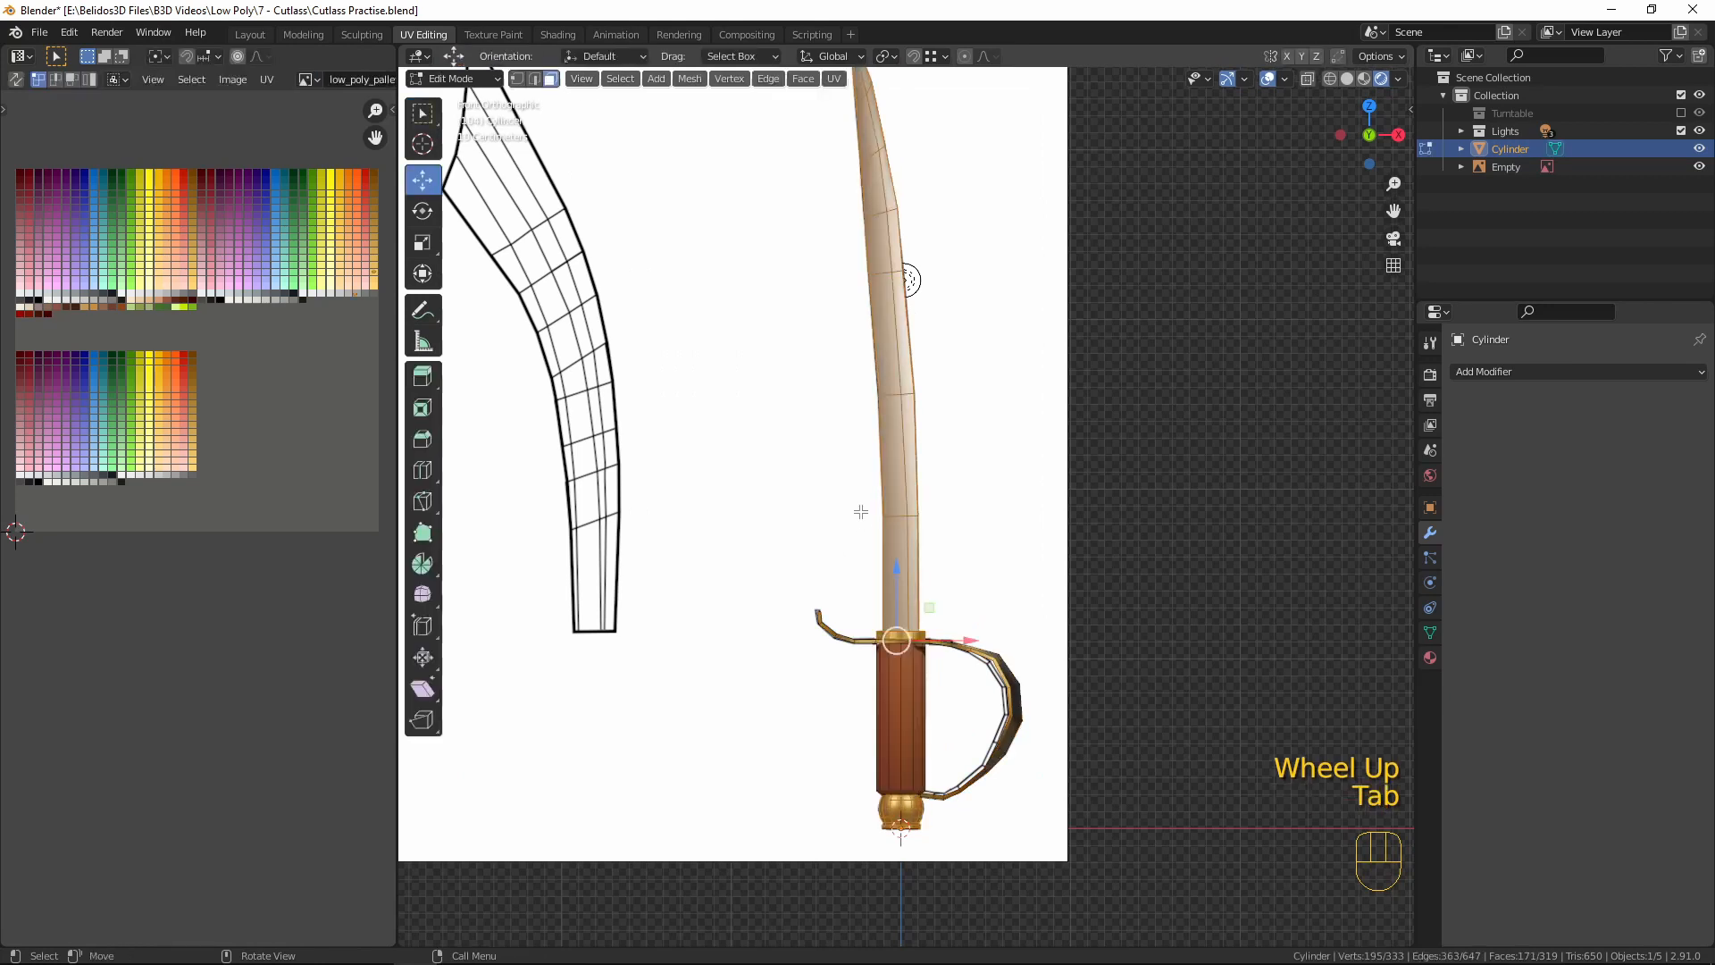
pyautogui.press('a')
pyautogui.press('a')
pyautogui.press('a')
pyautogui.press('l')
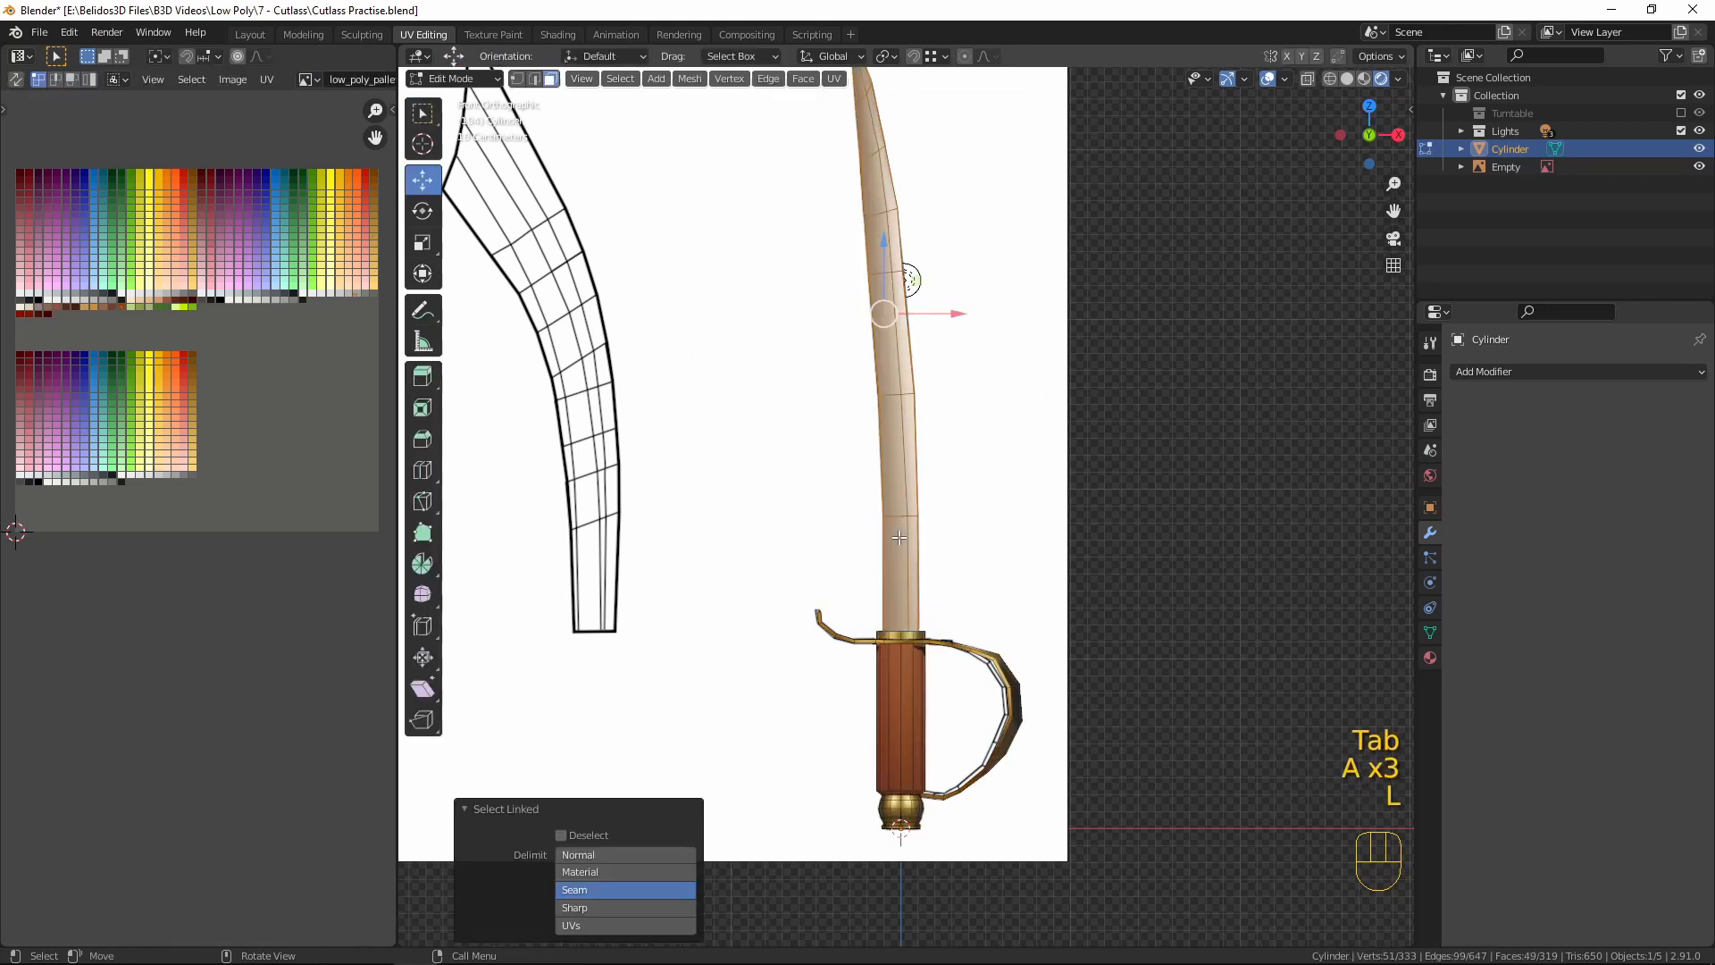
pyautogui.hotkey('ctrl', 'i')
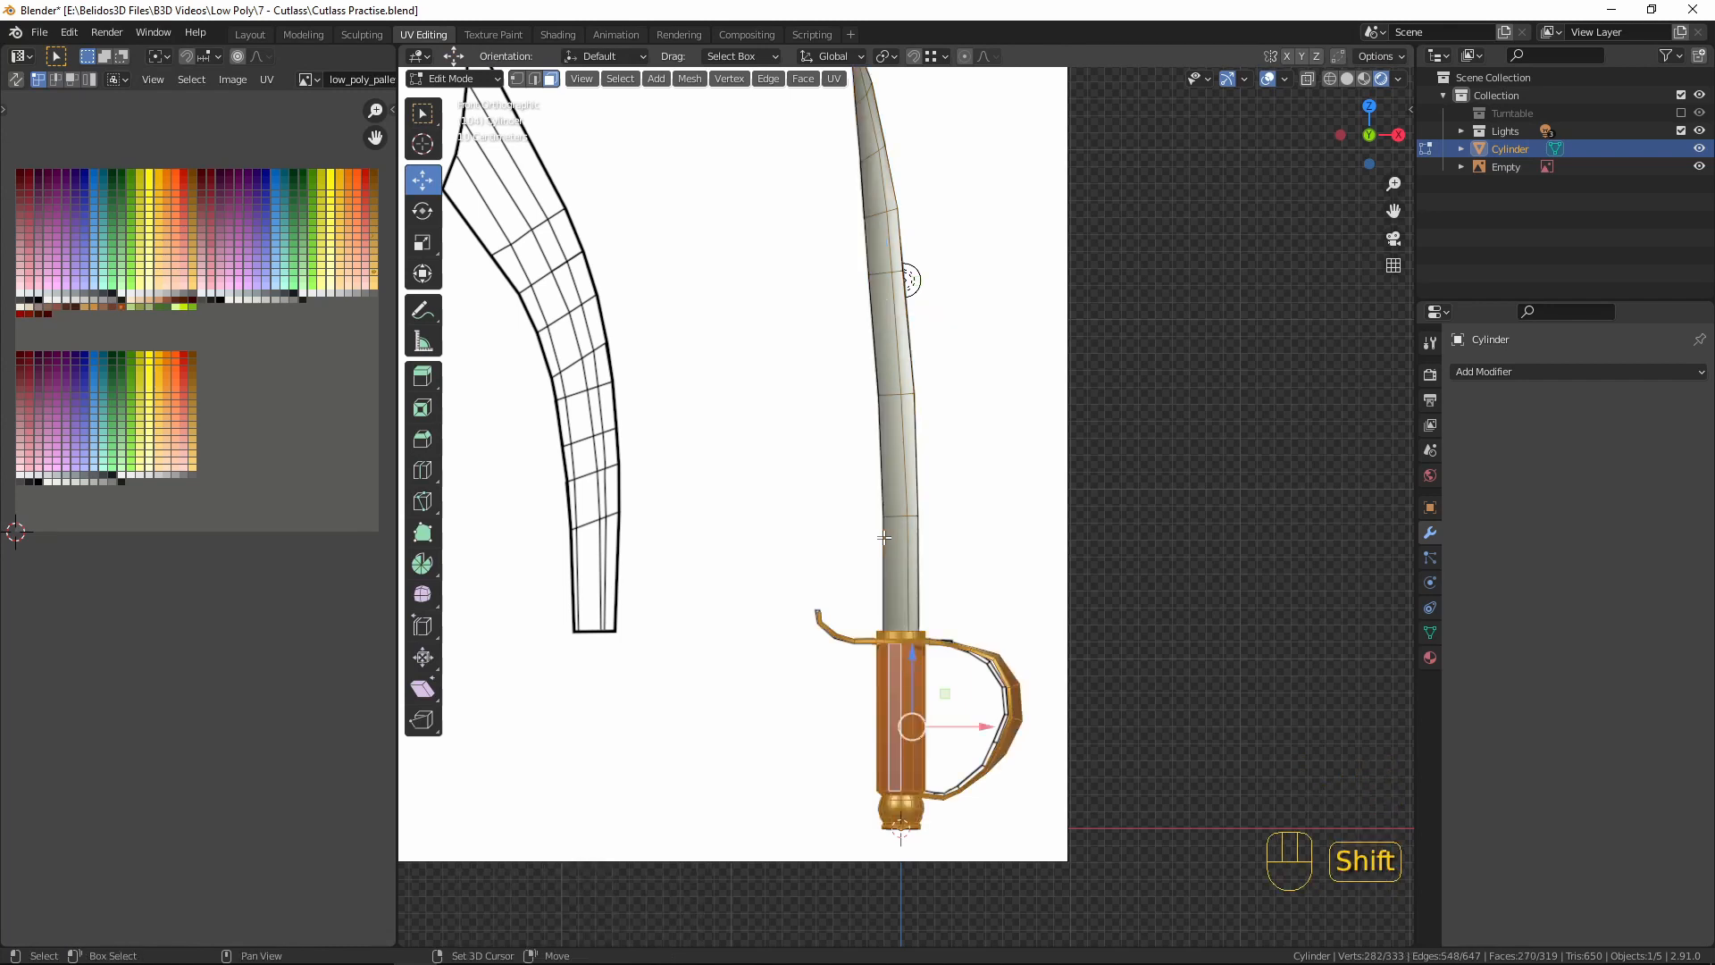
# - Duplicate the selected hilt geometry in place, separate the copy into its own object and return to Object Mode
pyautogui.hotkey('shift', 'd')
pyautogui.rightClick(790, 241)
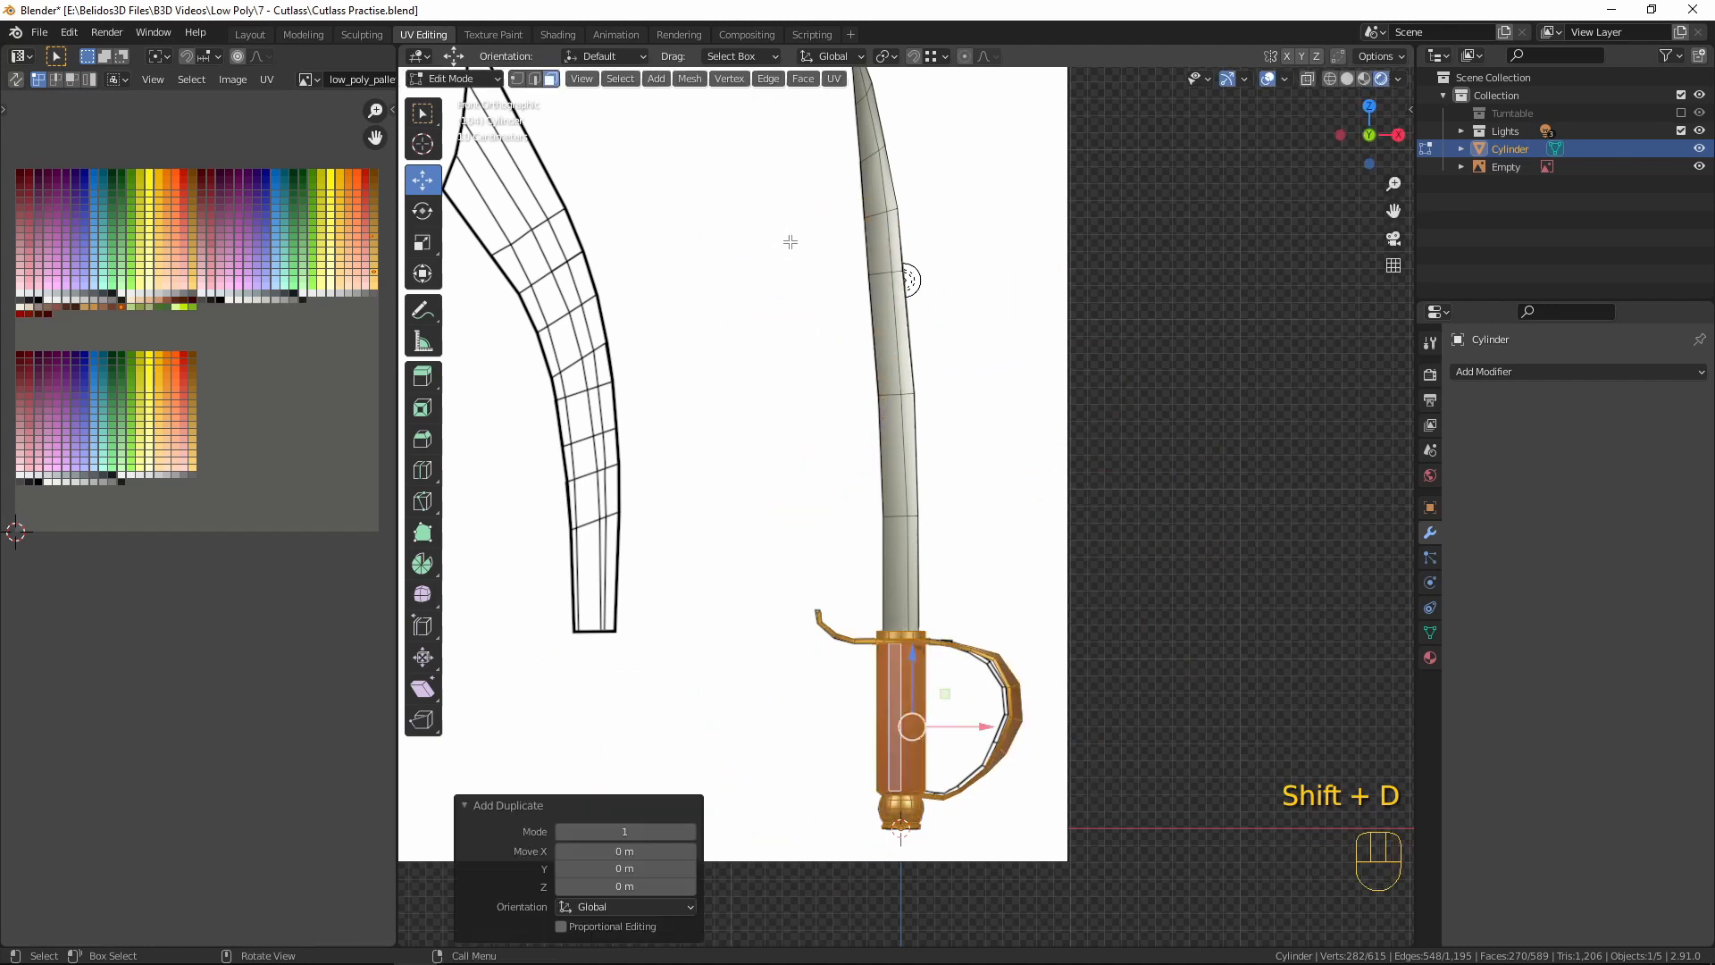
pyautogui.press('p')
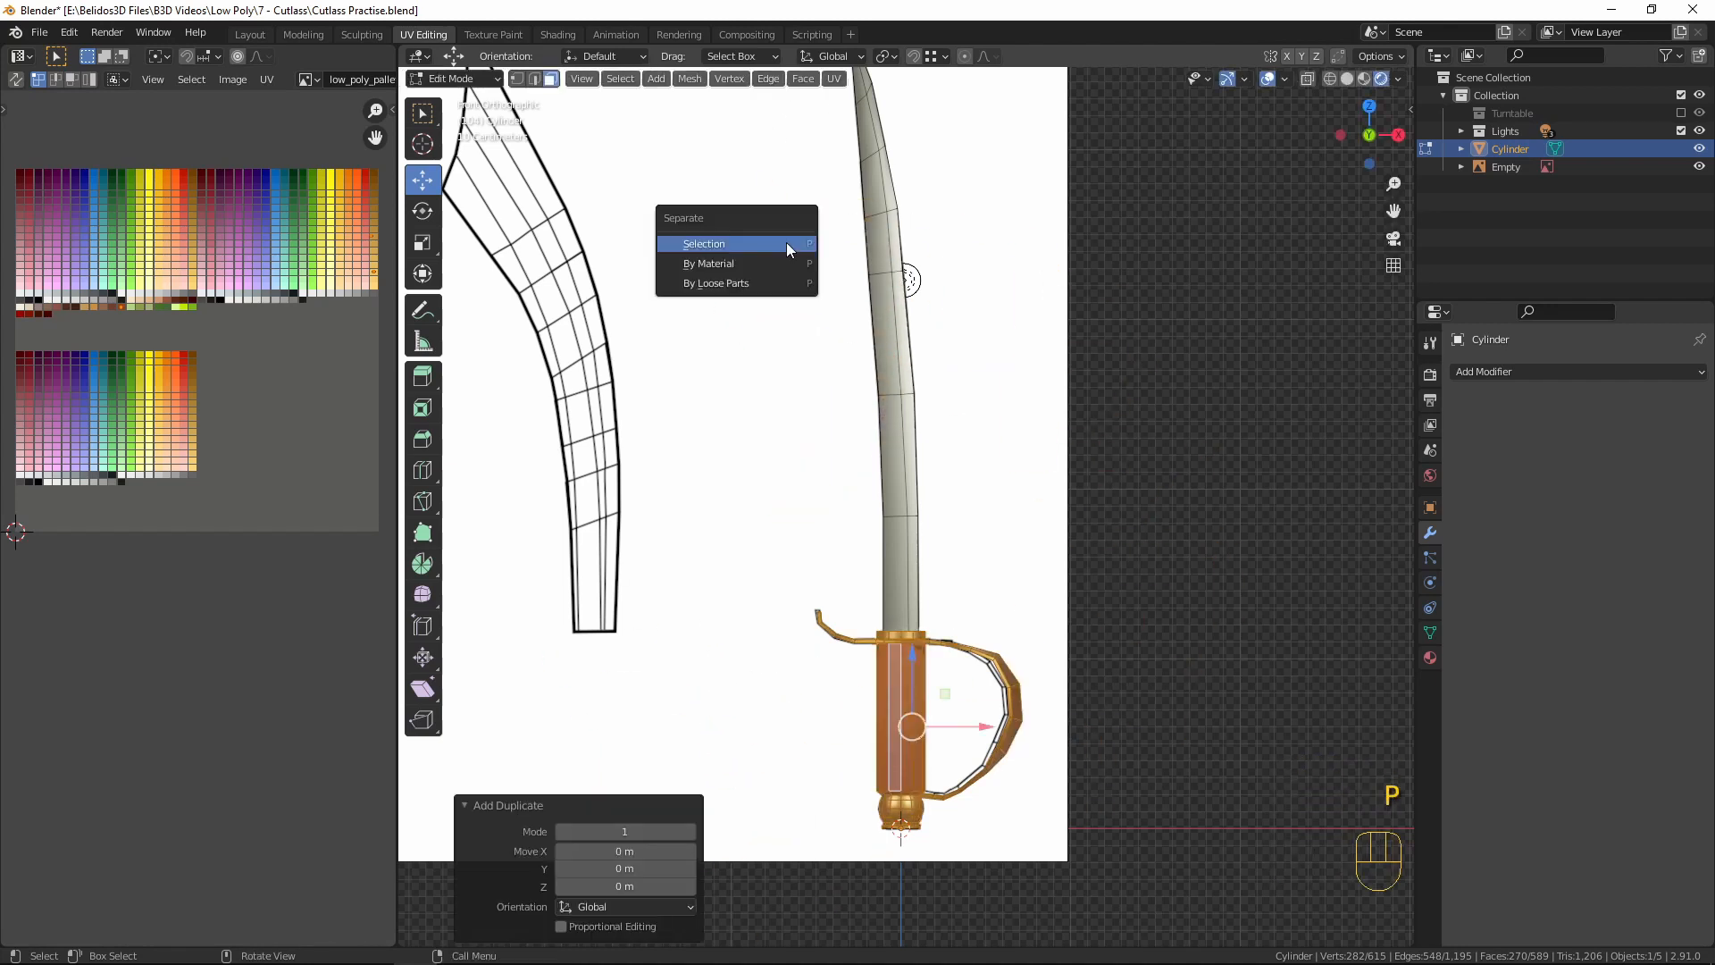
pyautogui.click(704, 243)
pyautogui.press('Tab')
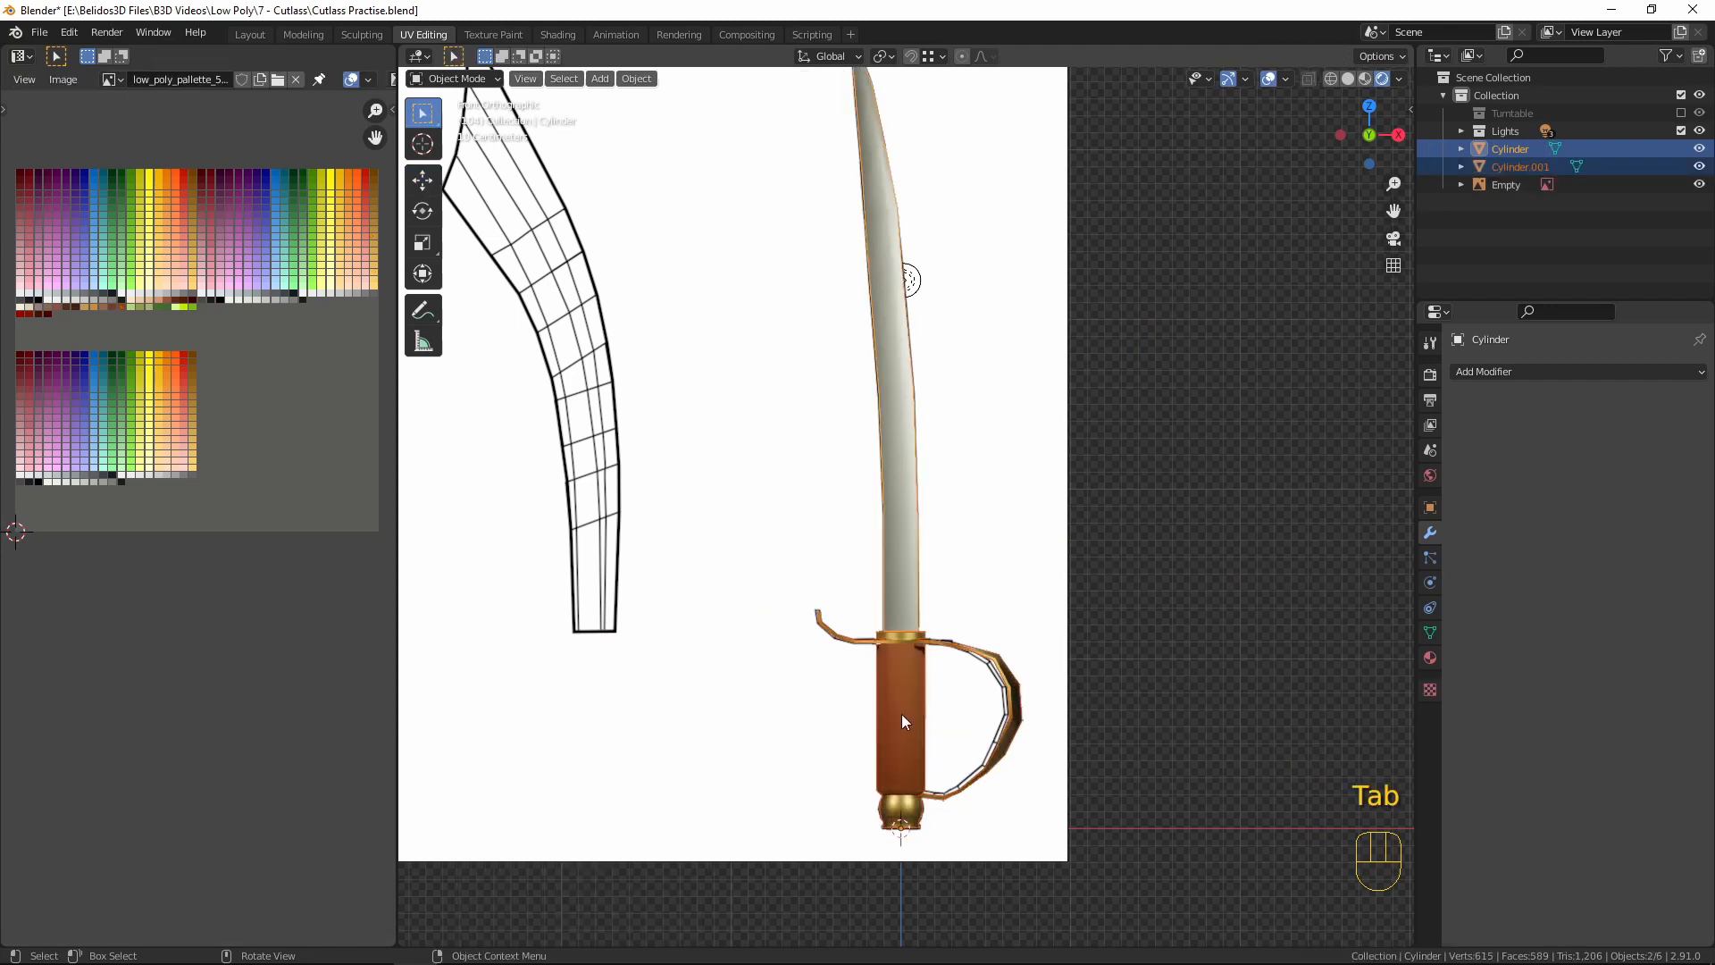
pyautogui.click(897, 716)
pyautogui.press('g')
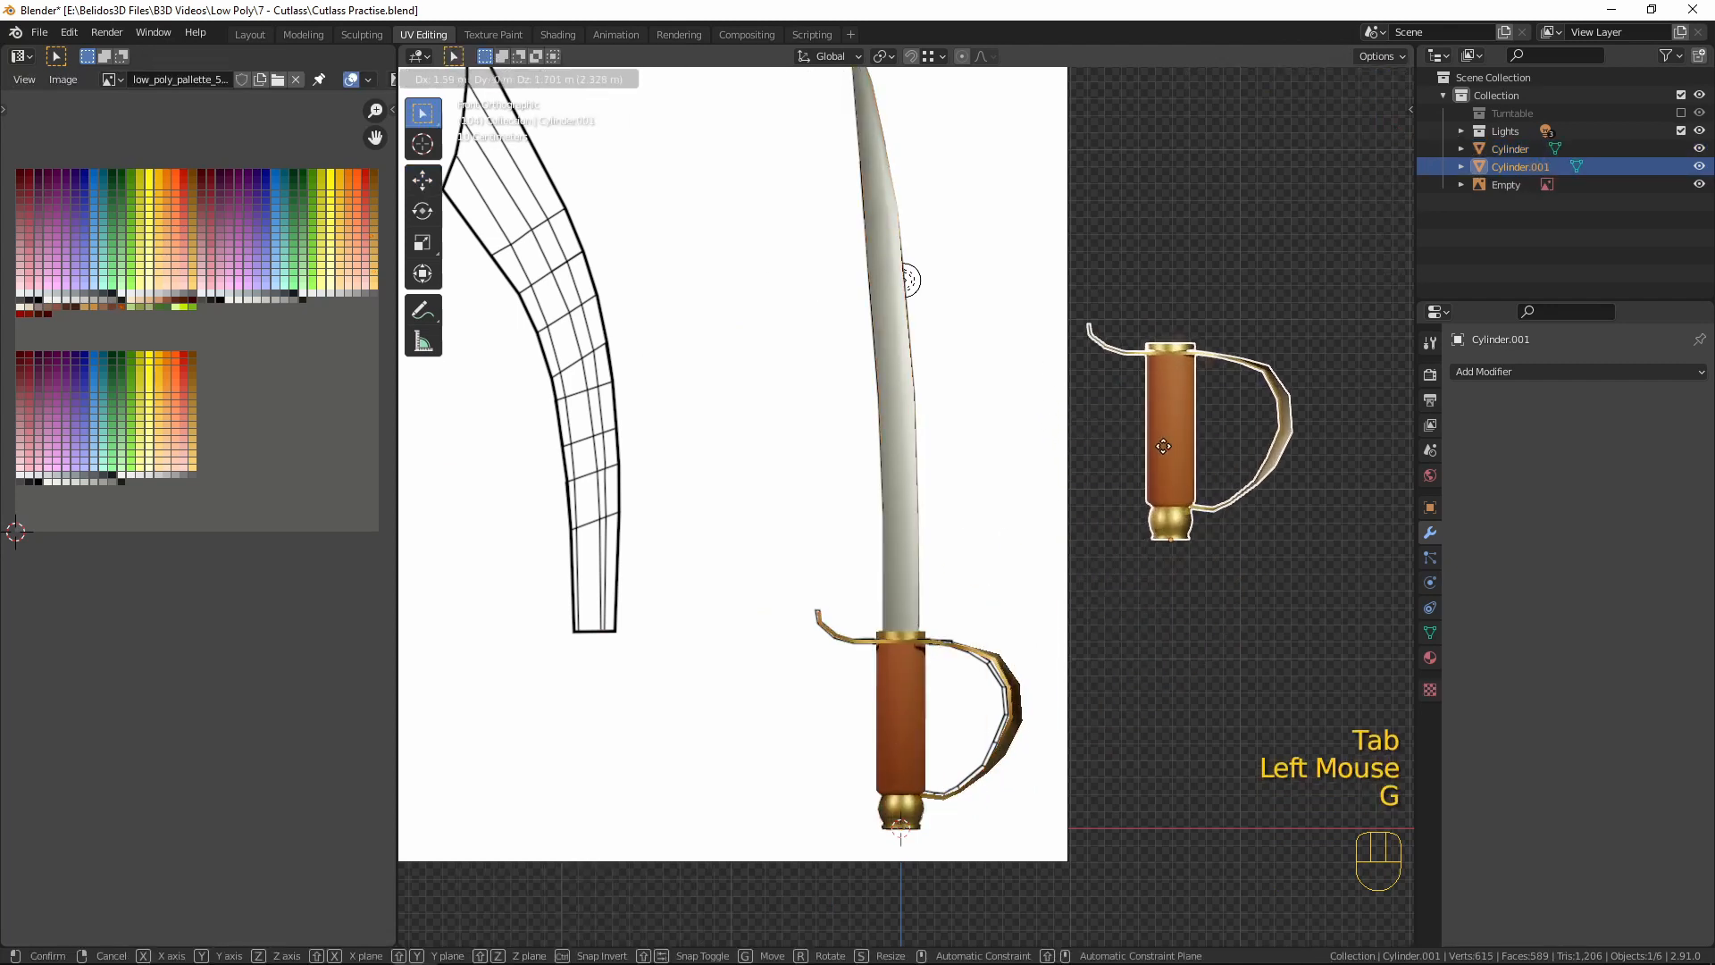
pyautogui.rightClick(1196, 423)
# - Hide the original joined sword, leaving the separated hilt copy in view
pyautogui.click(895, 466)
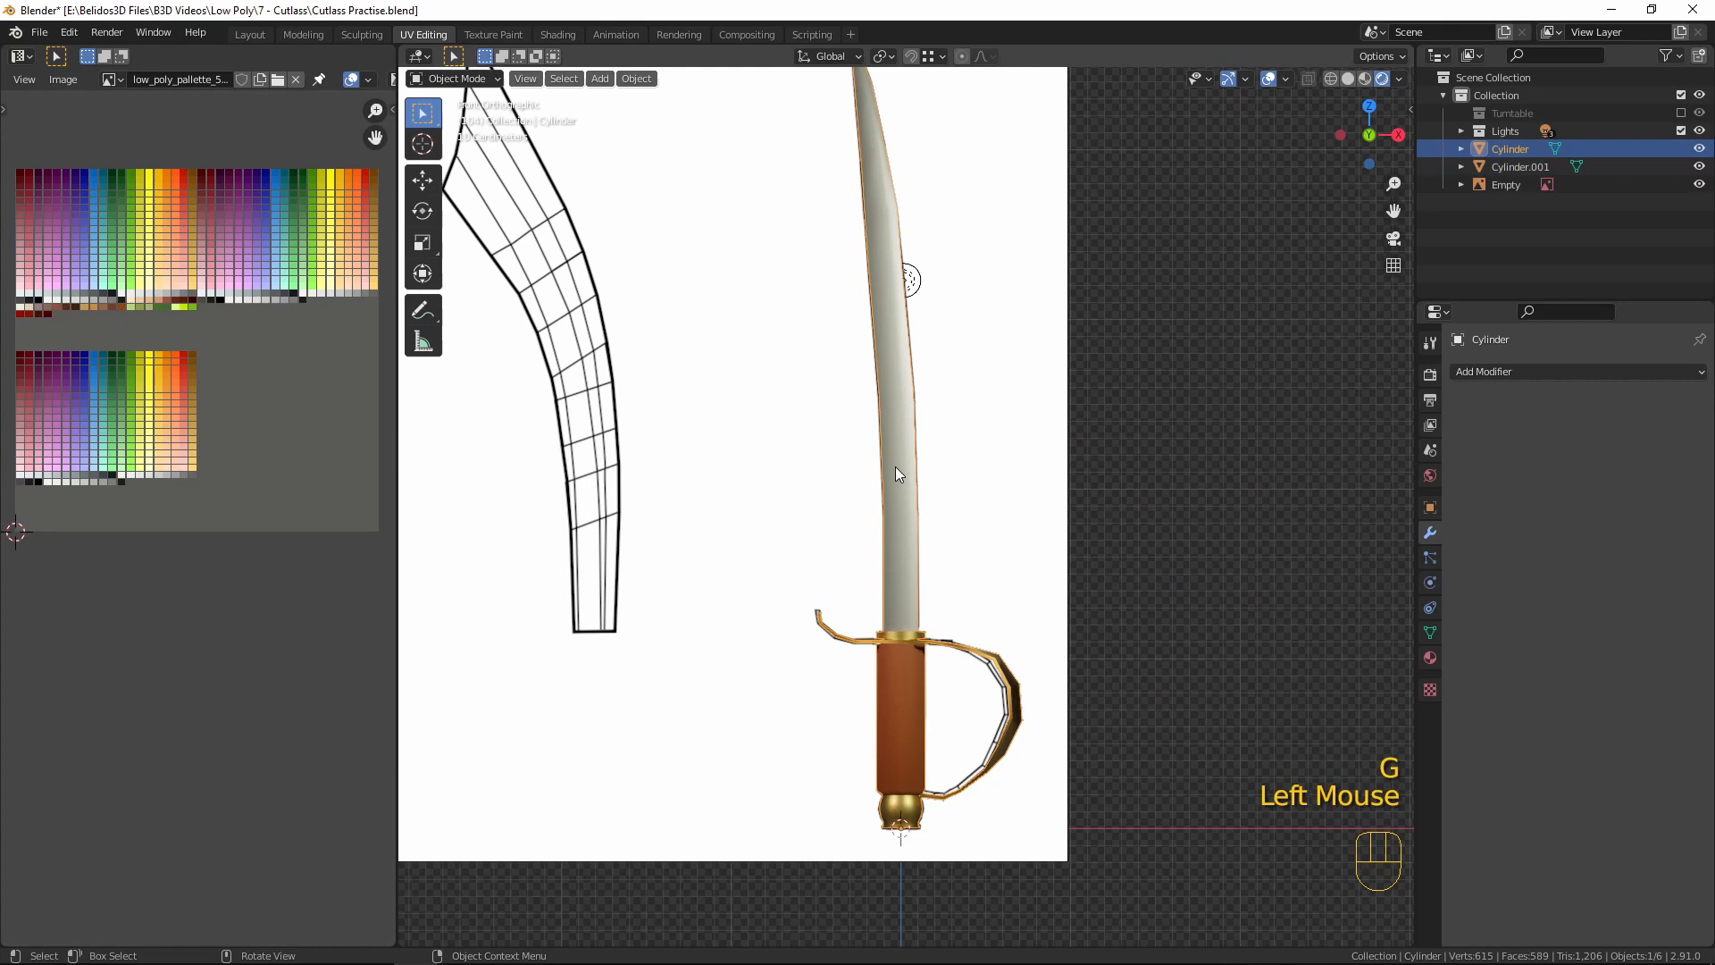
pyautogui.press('h')
pyautogui.scroll(2, 896, 474)
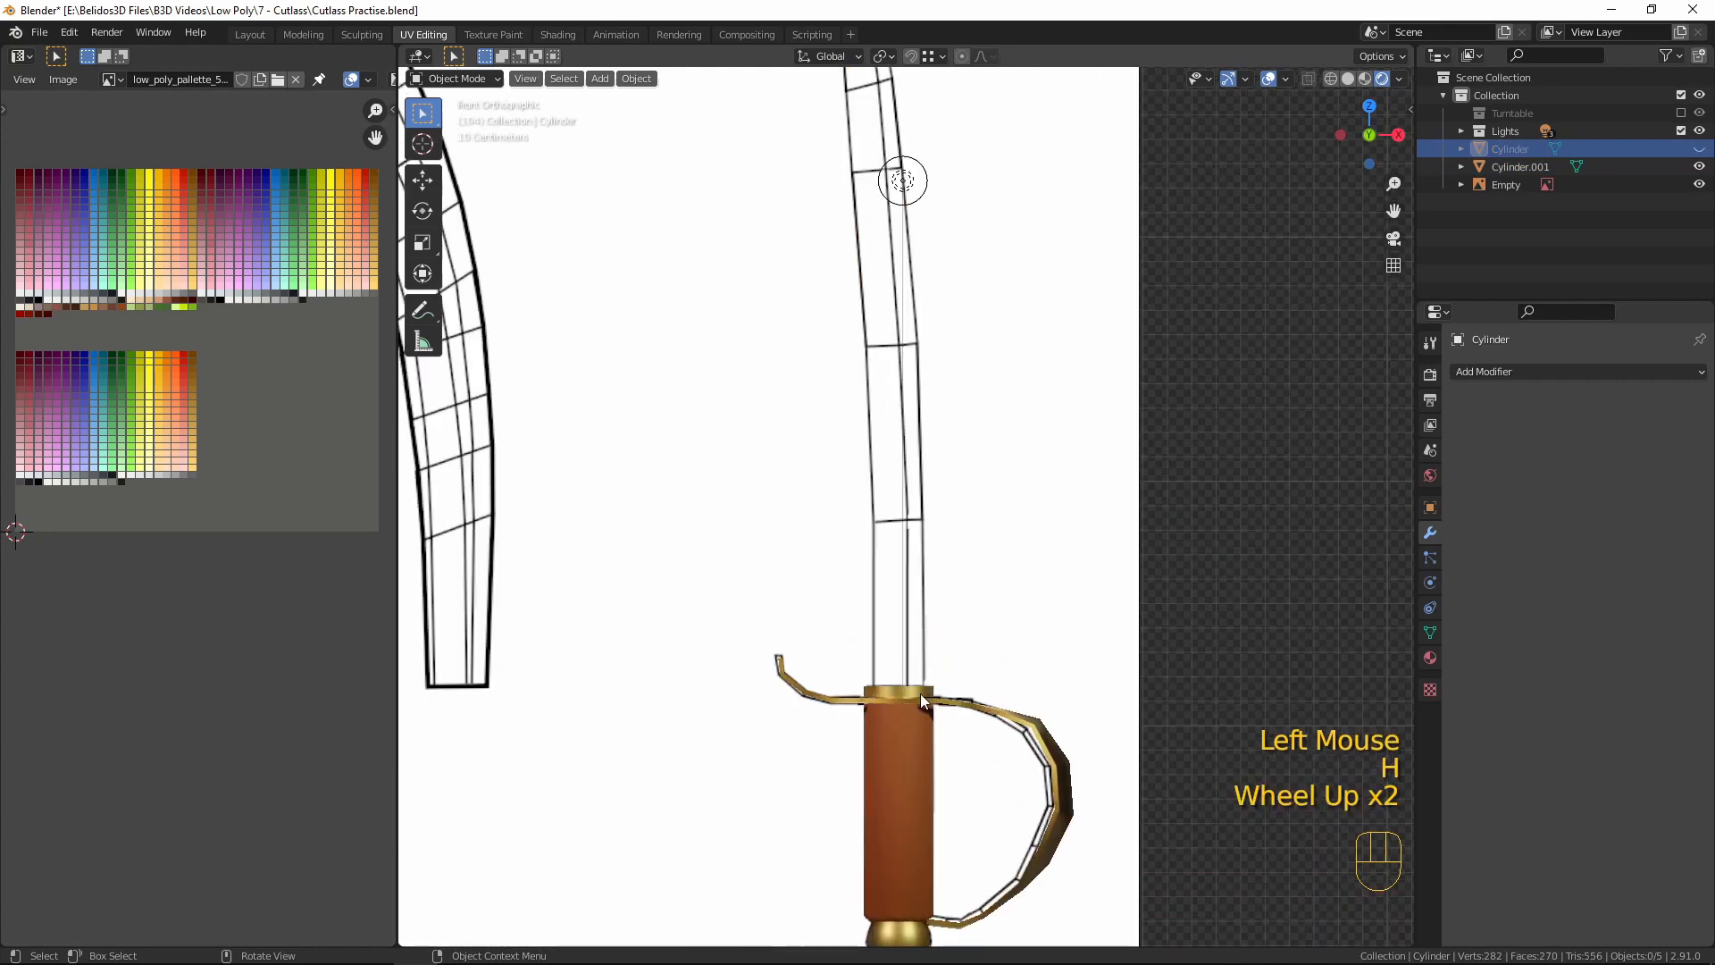
# - Bevel the lengthwise centre edge loop of the hilt copy's hand guard about 0.0567 m wide with one segment
pyautogui.click(946, 707)
pyautogui.press('Tab')
pyautogui.moveTo(1041, 586); pyautogui.dragTo(885, 579, button='middle')
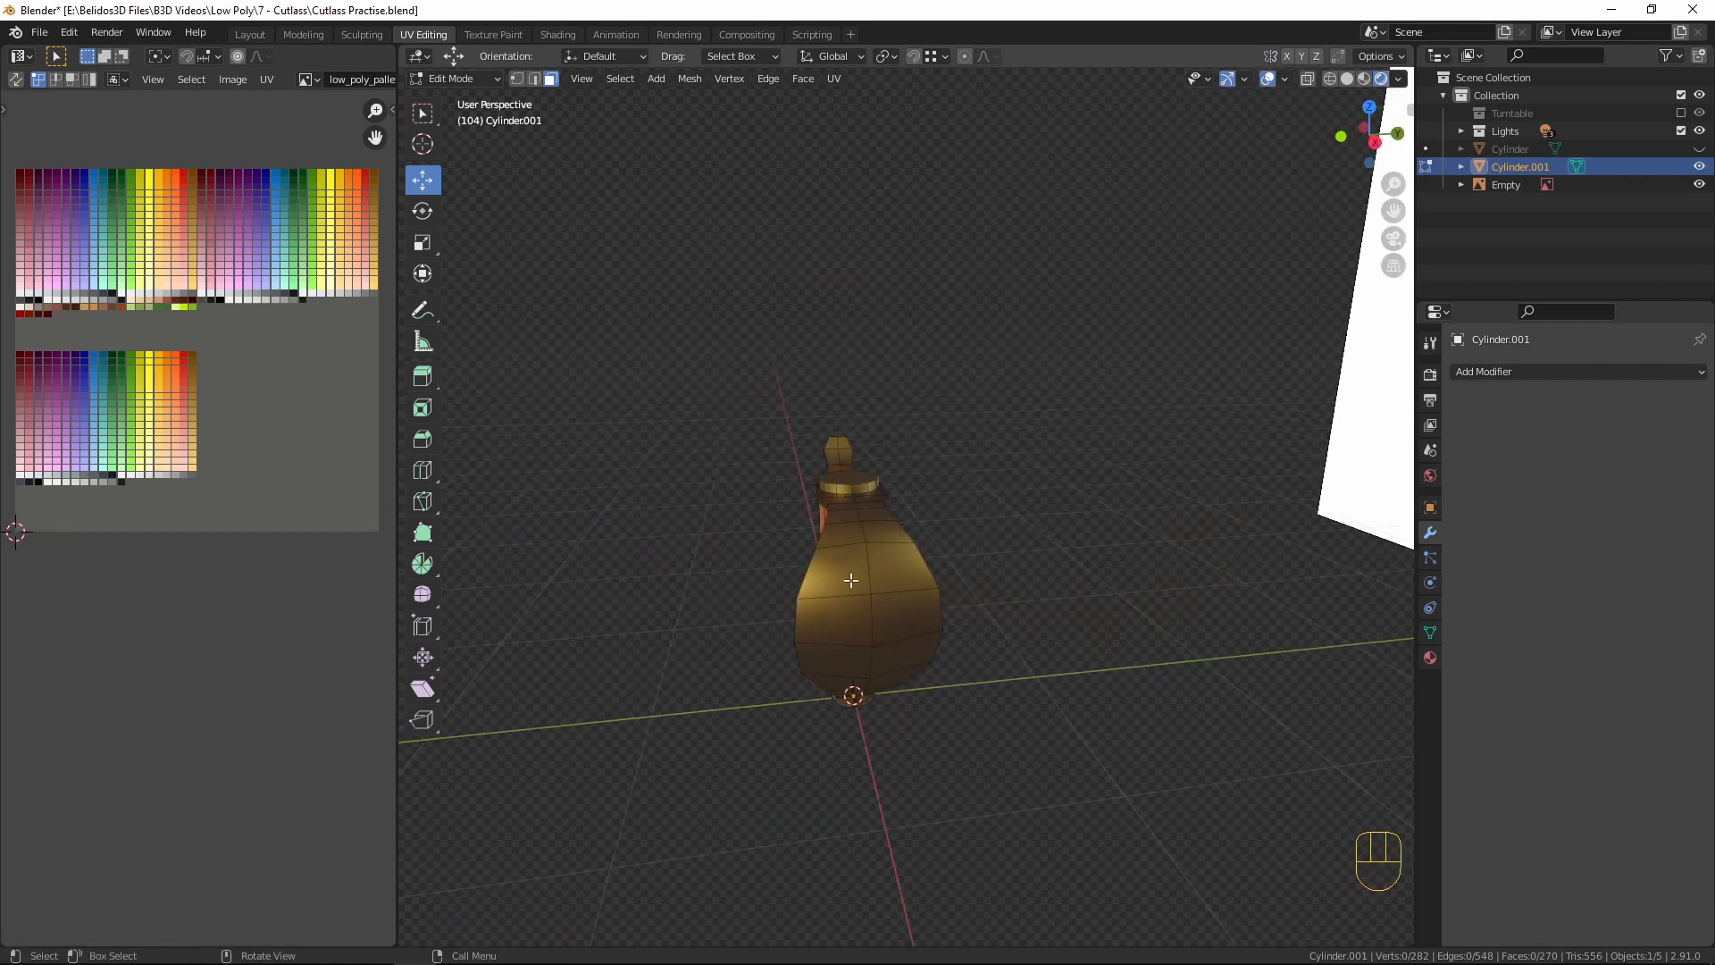
pyautogui.keyDown('alt'); pyautogui.click(867, 572); pyautogui.keyUp('alt')
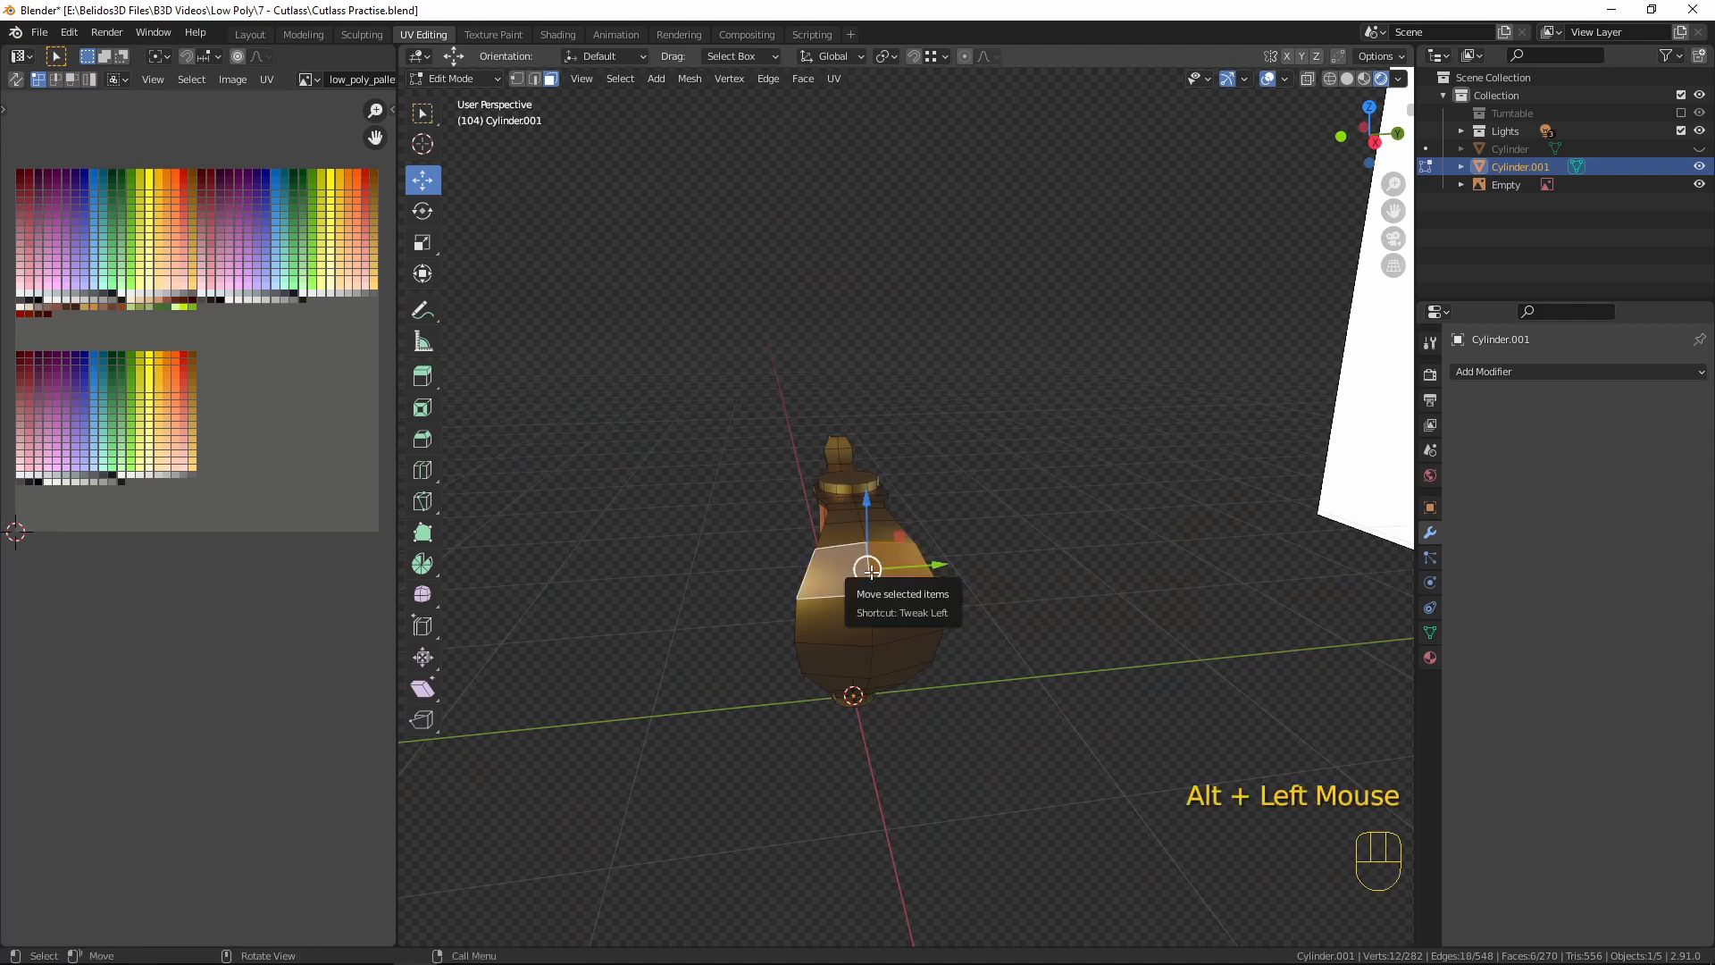
pyautogui.press('2')
pyautogui.keyDown('alt'); pyautogui.click(866, 568); pyautogui.keyUp('alt')
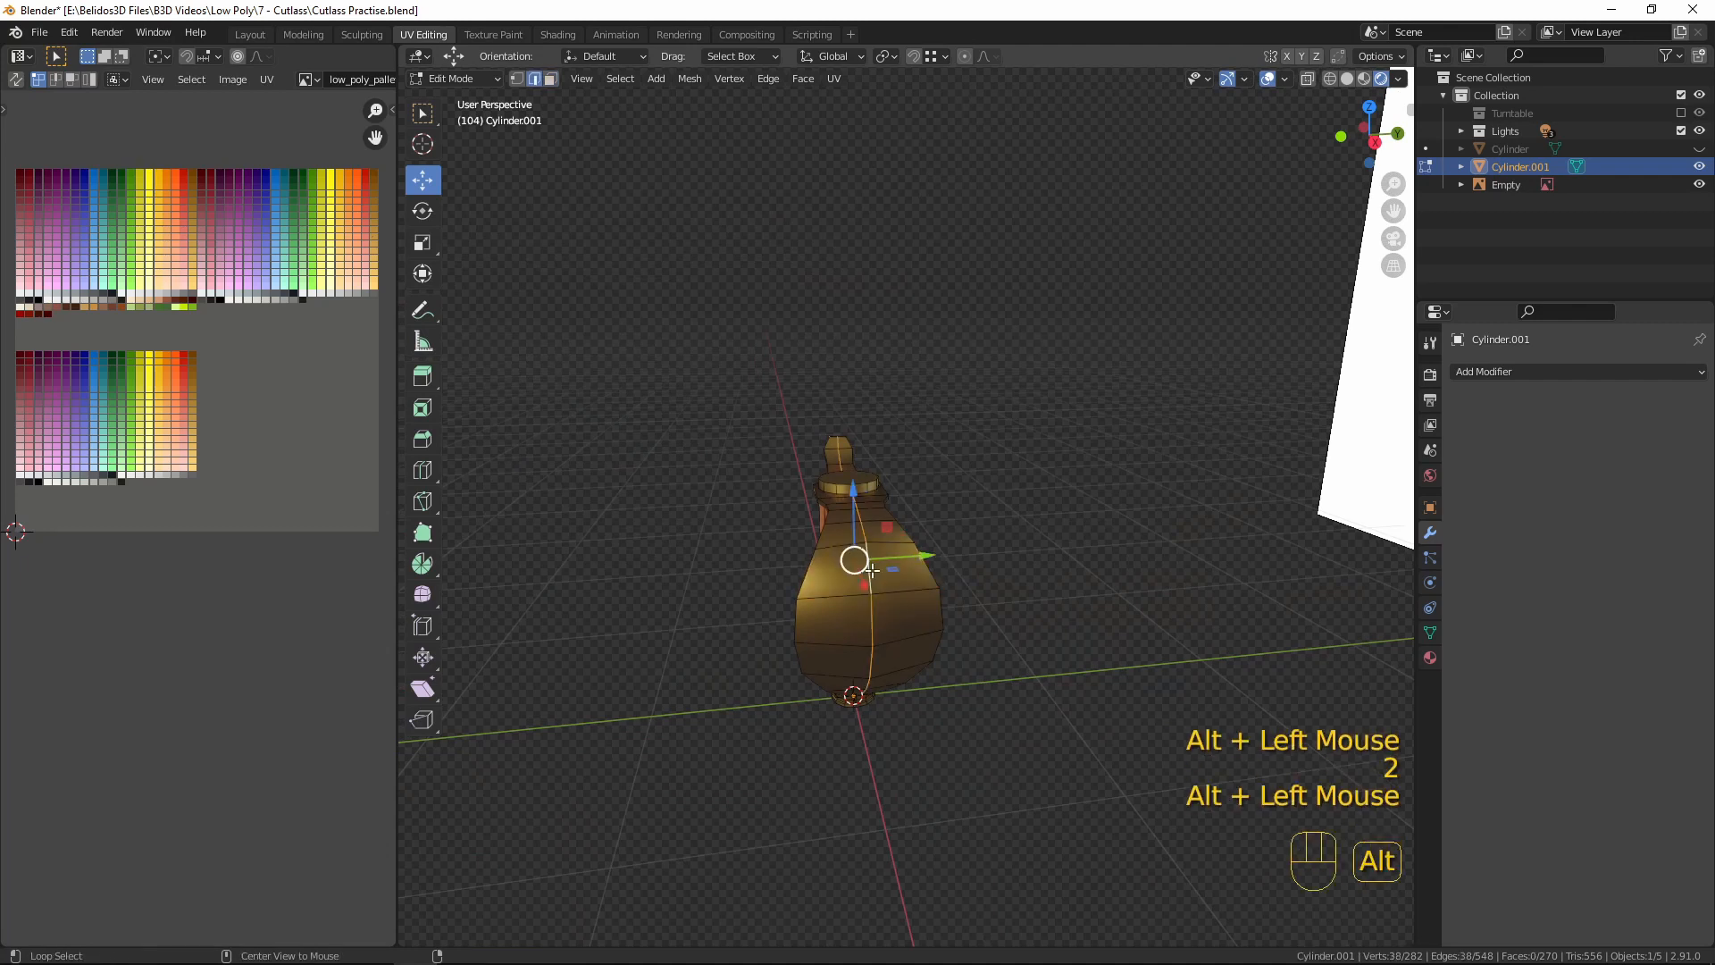
pyautogui.moveTo(866, 568); pyautogui.dragTo(941, 742, button='middle')
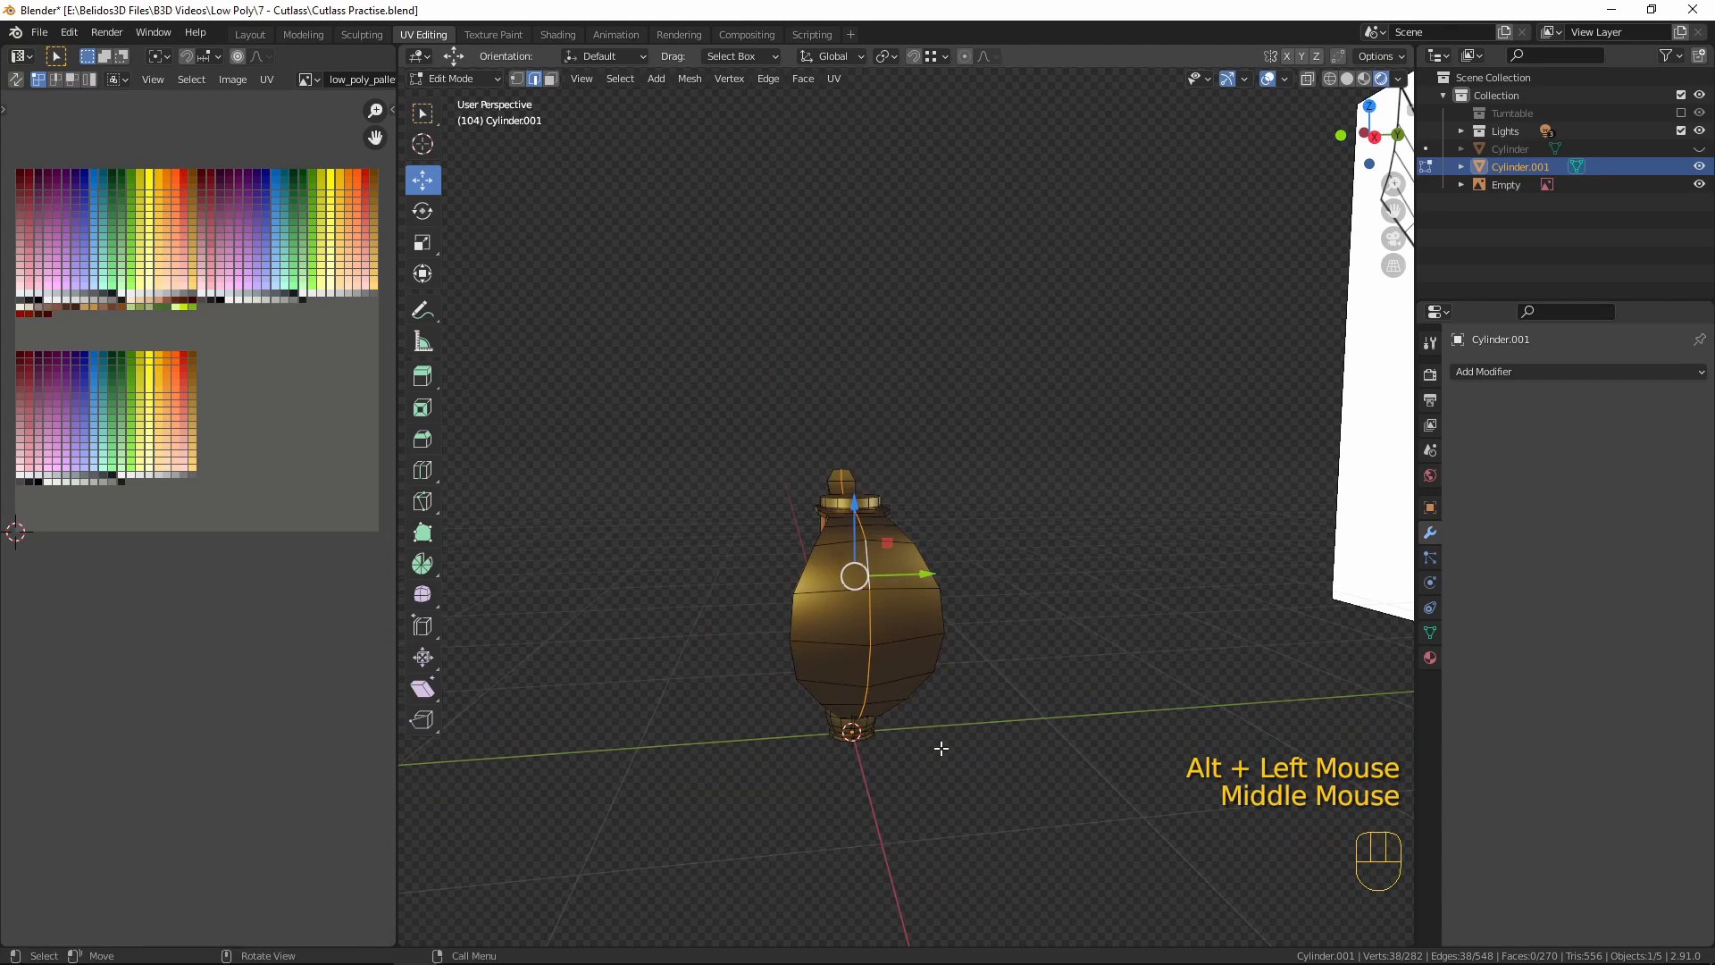
pyautogui.hotkey('ctrl', 'b')
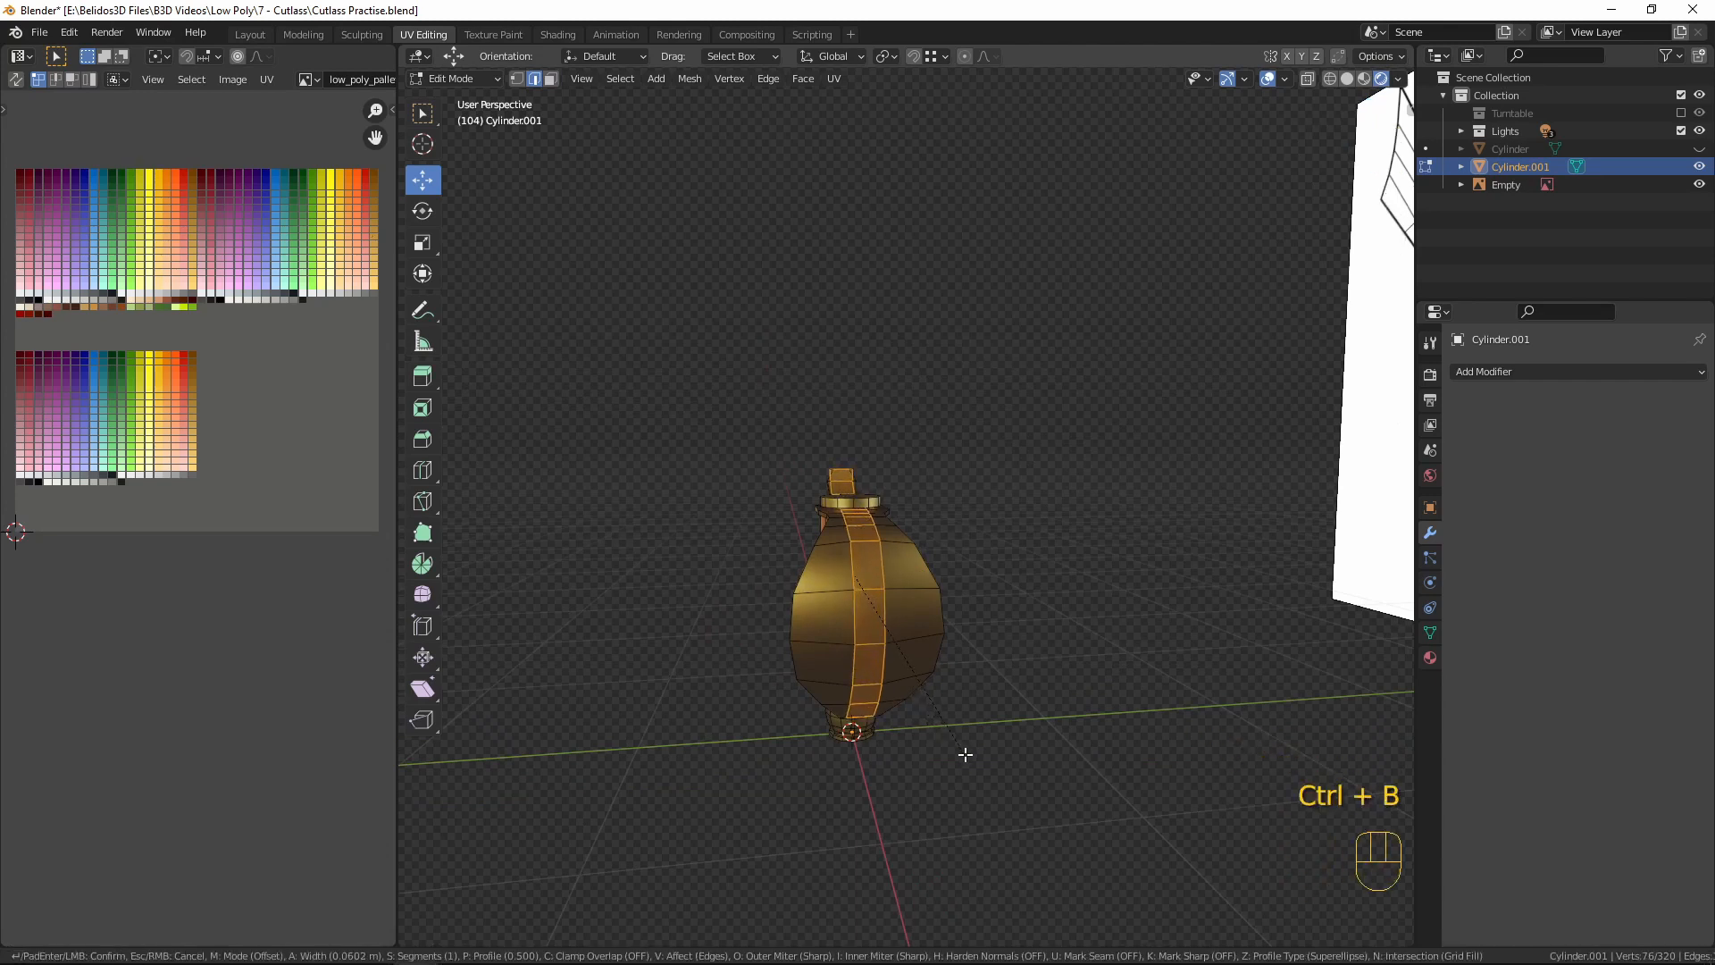
pyautogui.click(965, 753)
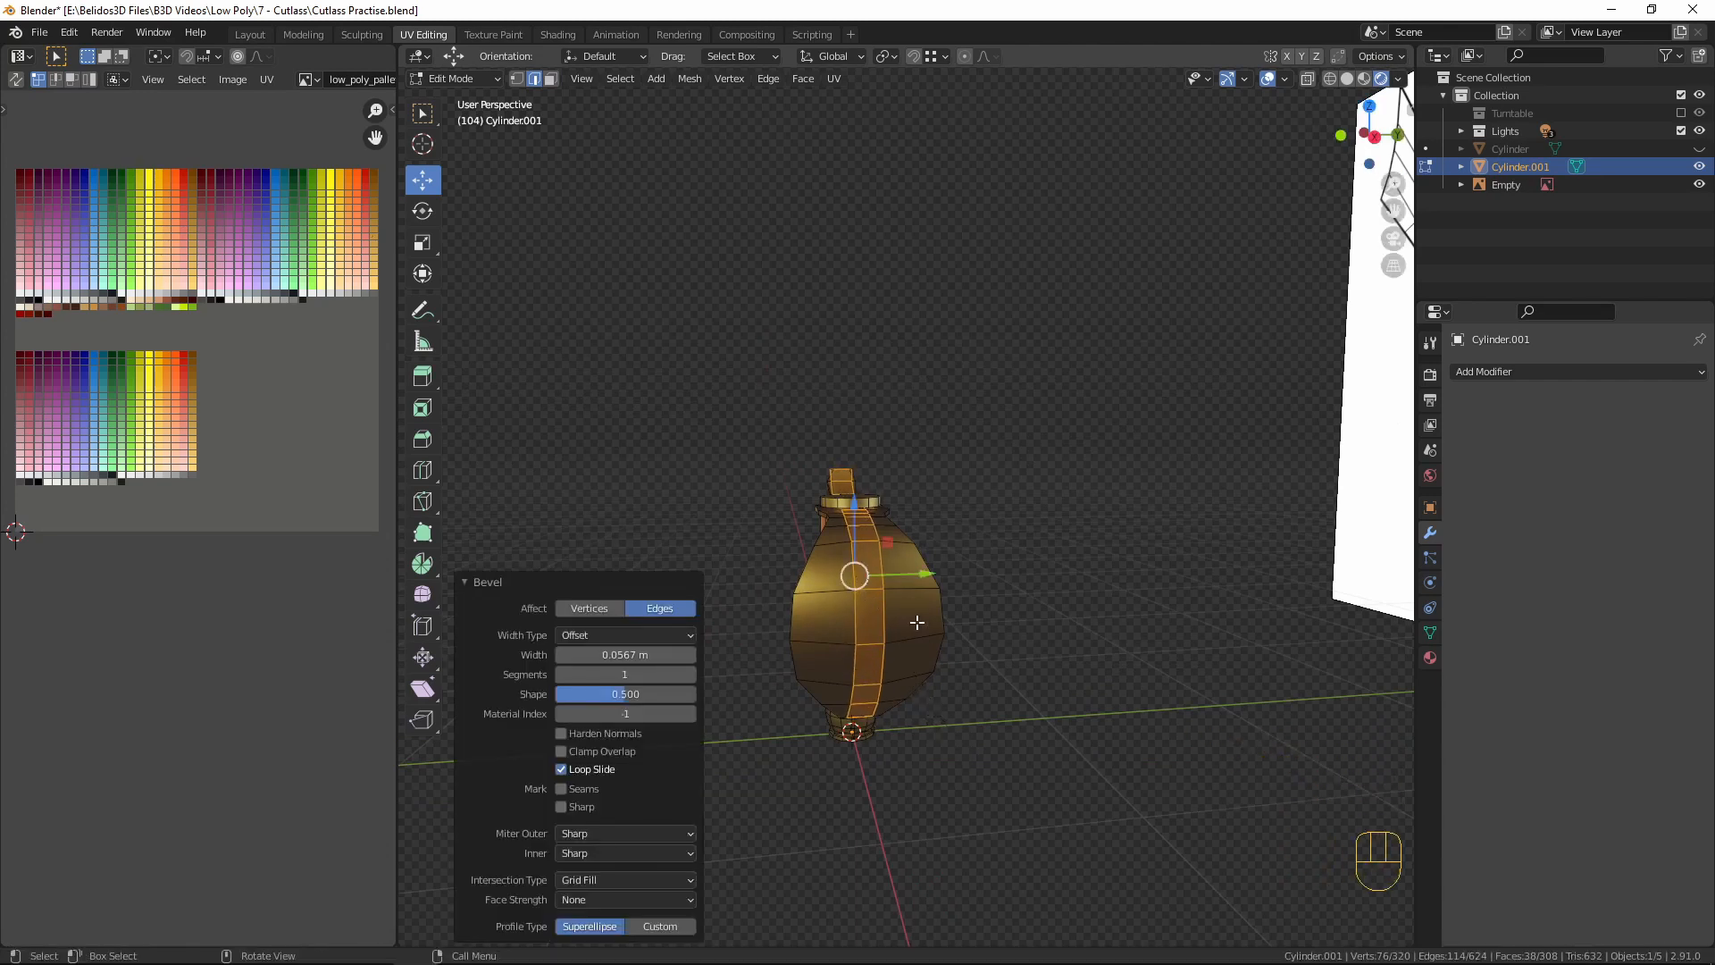
# - Add one centred lengthwise loop cut on each side of the hand guard's bevelled centre band
pyautogui.hotkey('ctrl', 'r')
pyautogui.click(903, 572)
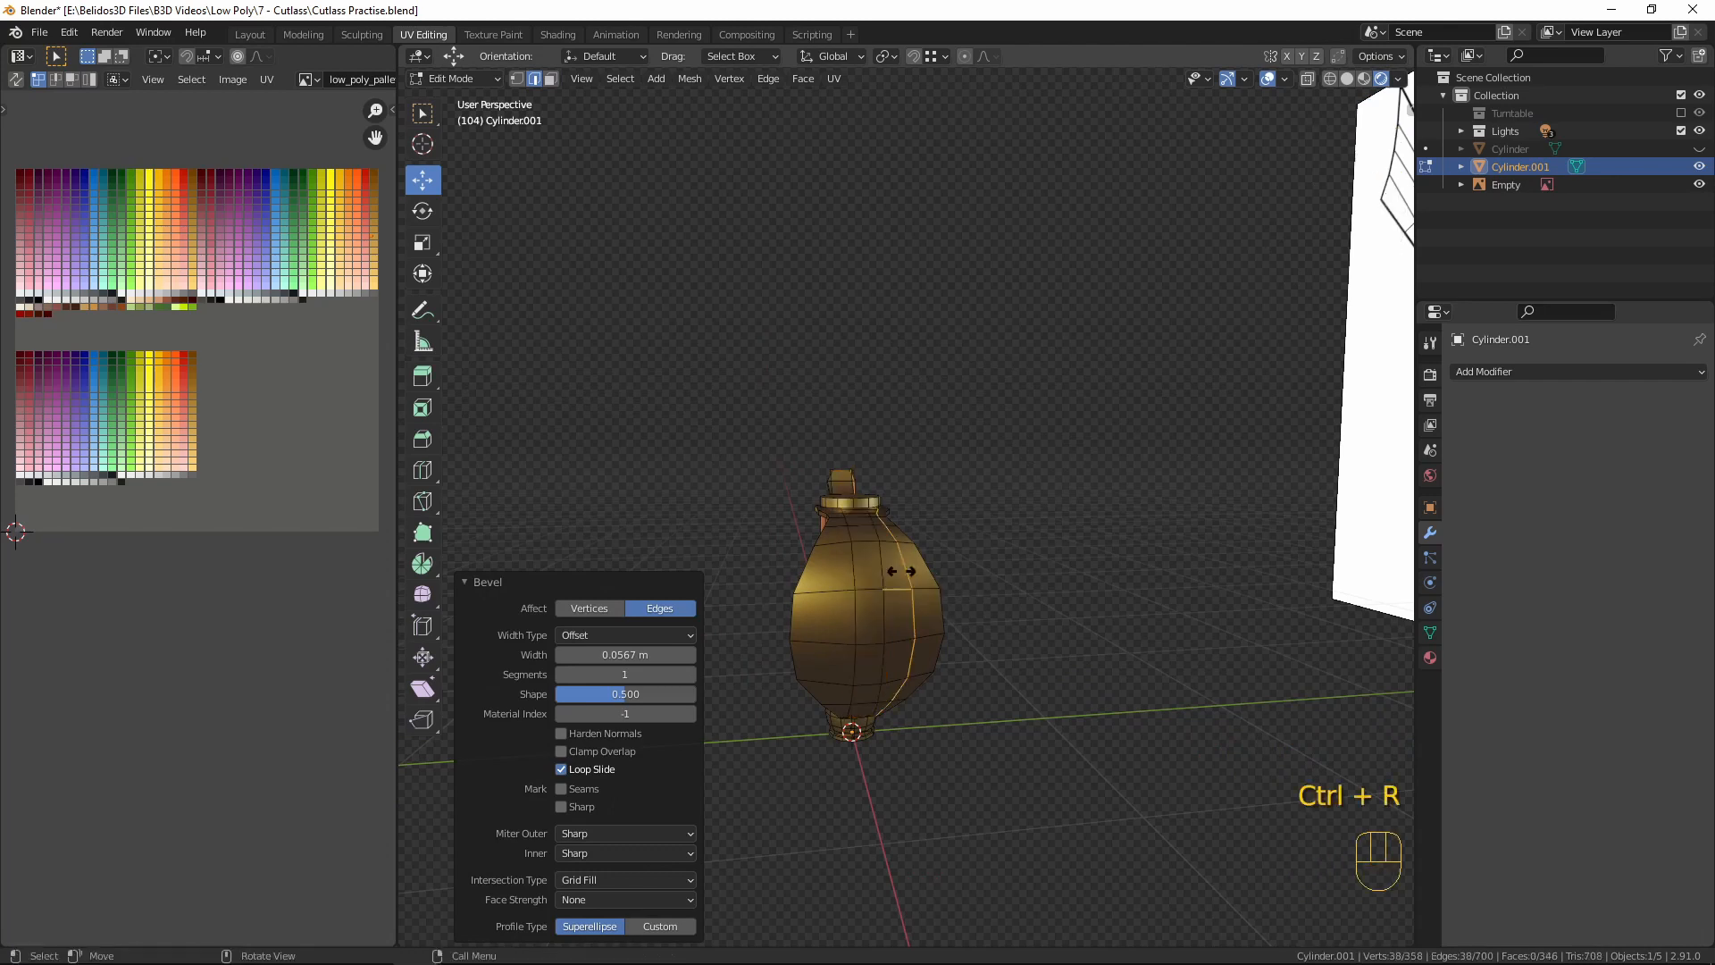
pyautogui.rightClick(902, 571)
pyautogui.hotkey('ctrl', 'r')
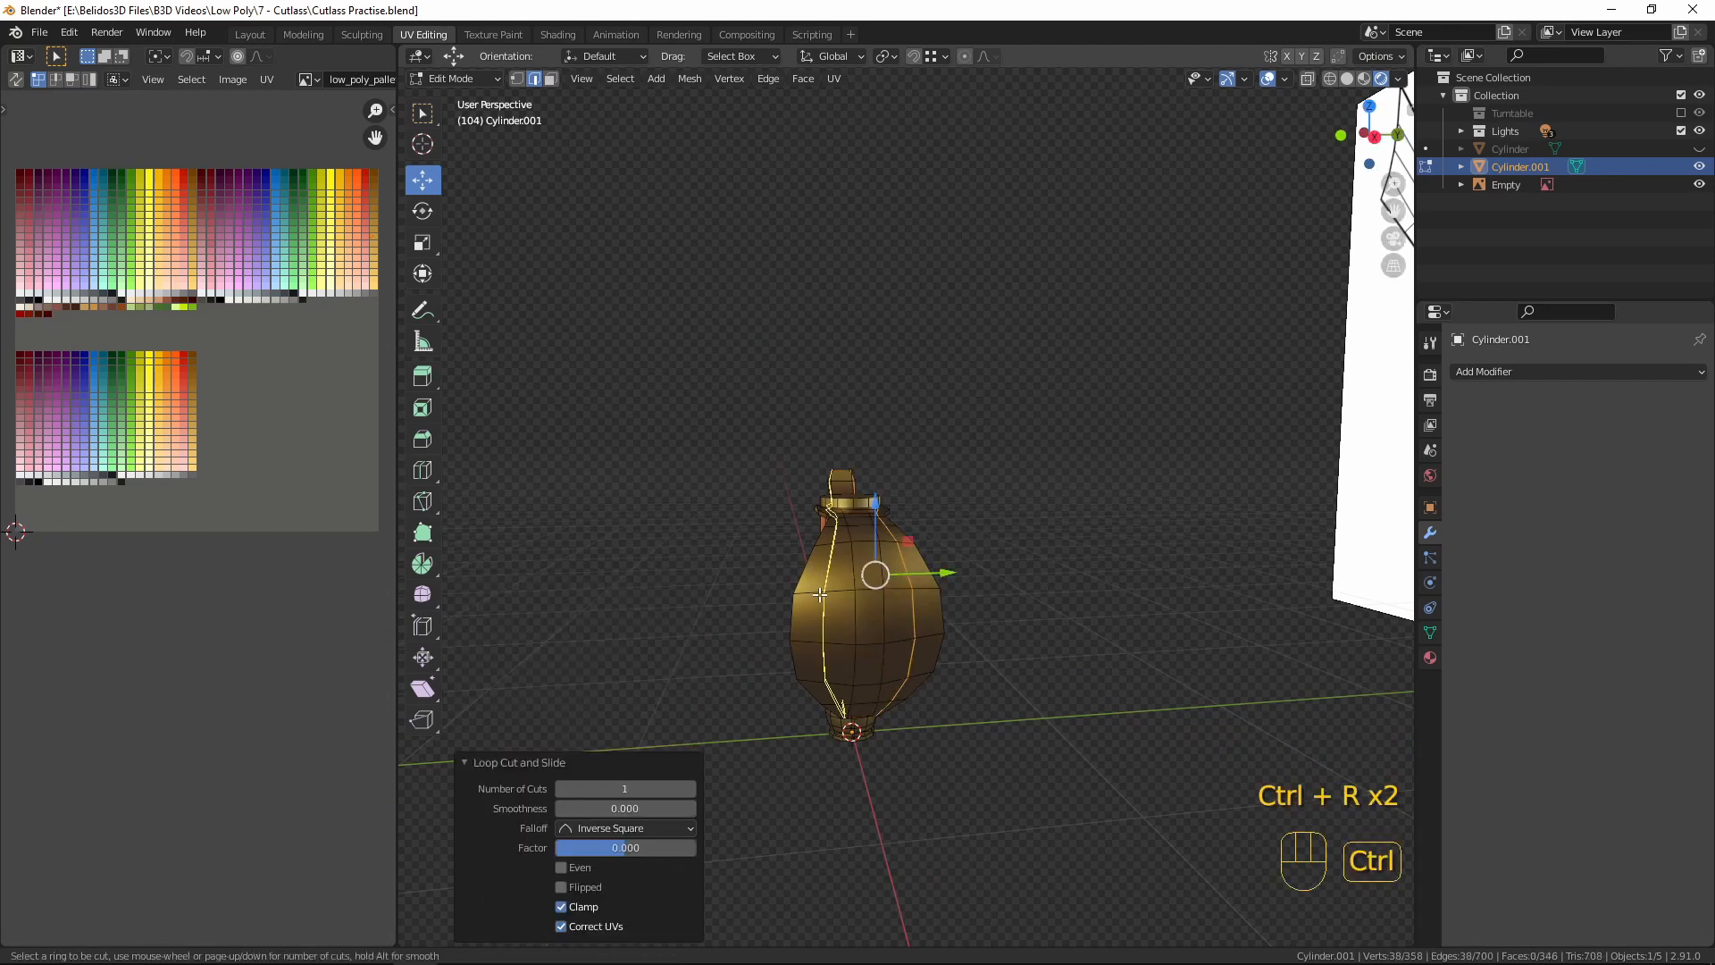
pyautogui.click(820, 594)
pyautogui.rightClick(820, 594)
# - Select two lengthwise strips of six outer faces, one each side of the hand guard's centre band, and delete them
pyautogui.moveTo(1041, 650); pyautogui.dragTo(985, 661, button='middle')
pyautogui.press('3')
pyautogui.click(832, 583)
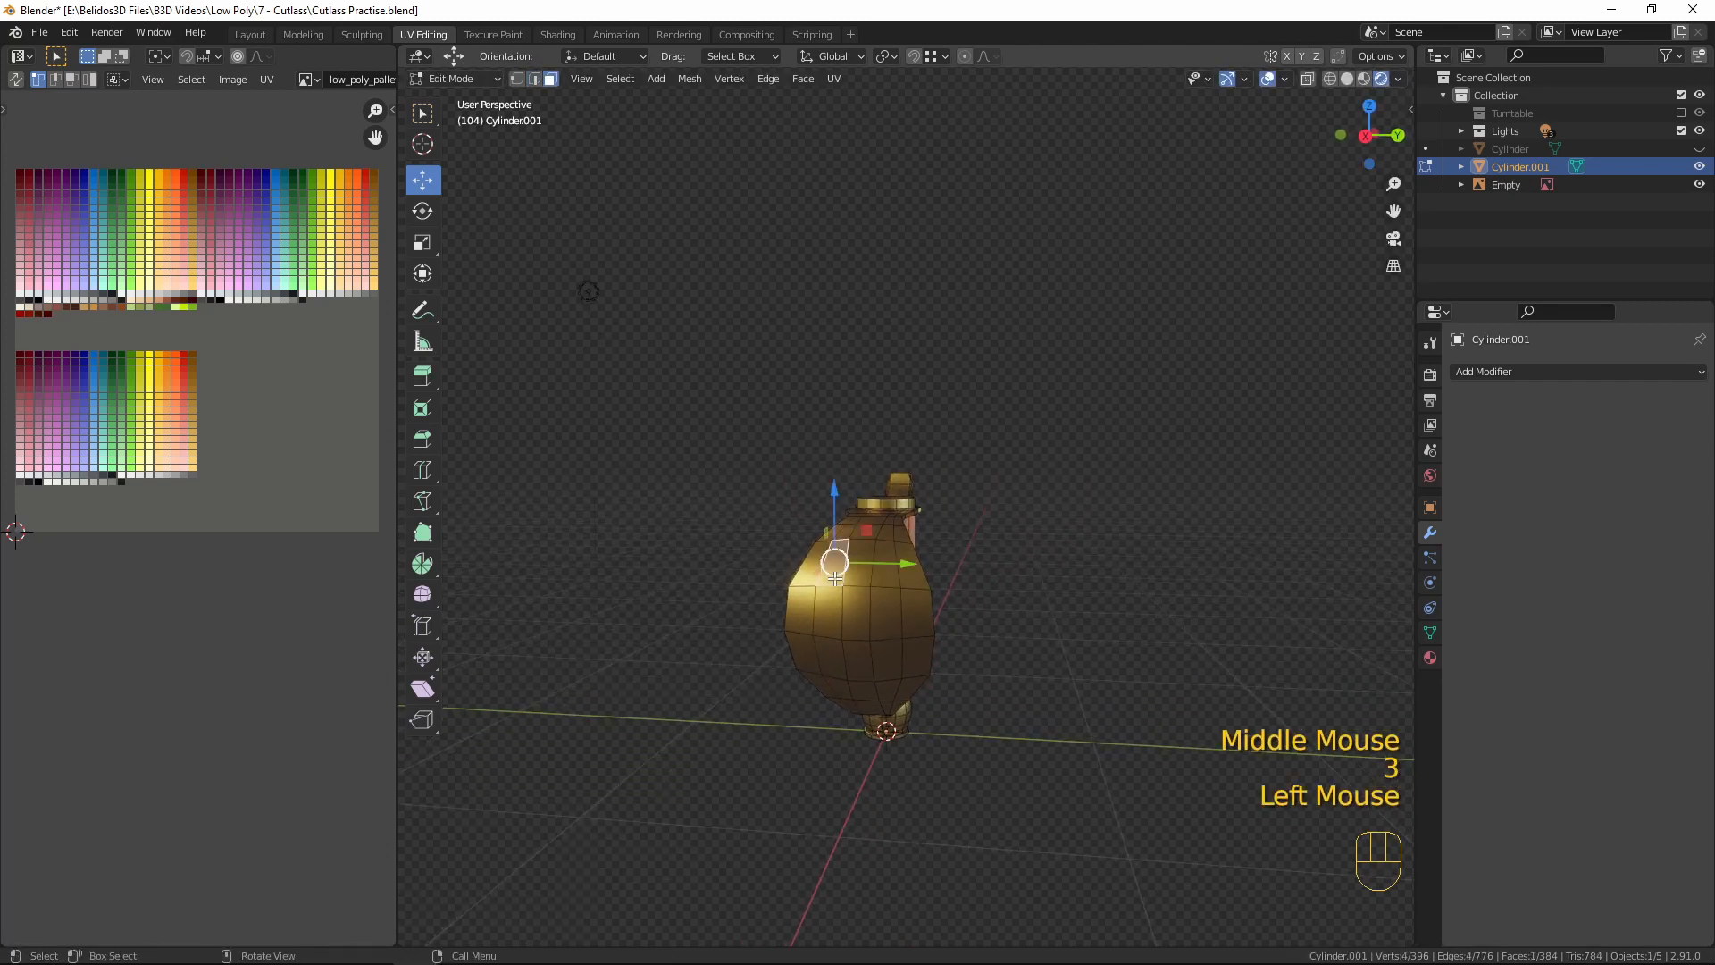
pyautogui.keyDown('shift'); pyautogui.click(832, 615); pyautogui.keyUp('shift')
pyautogui.keyDown('shift'); pyautogui.click(831, 643); pyautogui.keyUp('shift')
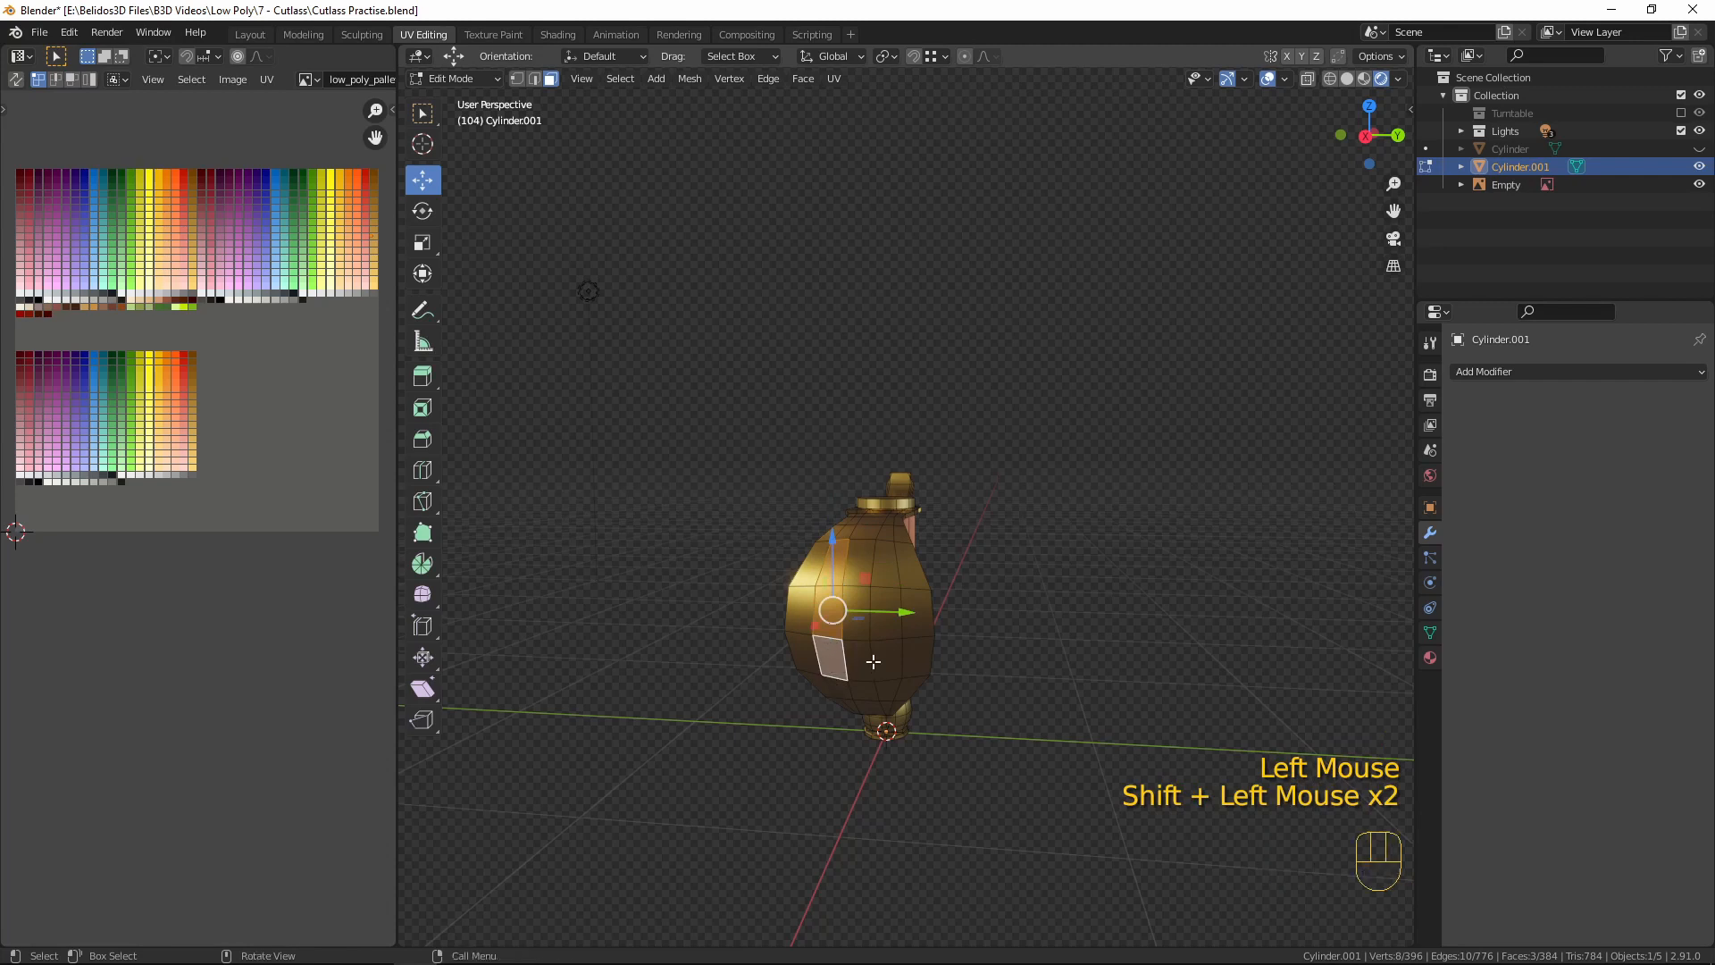
pyautogui.moveTo(831, 645); pyautogui.dragTo(937, 777, button='middle')
pyautogui.keyDown('shift'); pyautogui.click(821, 669); pyautogui.keyUp('shift')
pyautogui.keyDown('shift'); pyautogui.click(822, 681); pyautogui.keyUp('shift')
pyautogui.scroll(-1, 869, 662)
pyautogui.keyDown('shift'); pyautogui.click(855, 536); pyautogui.keyUp('shift')
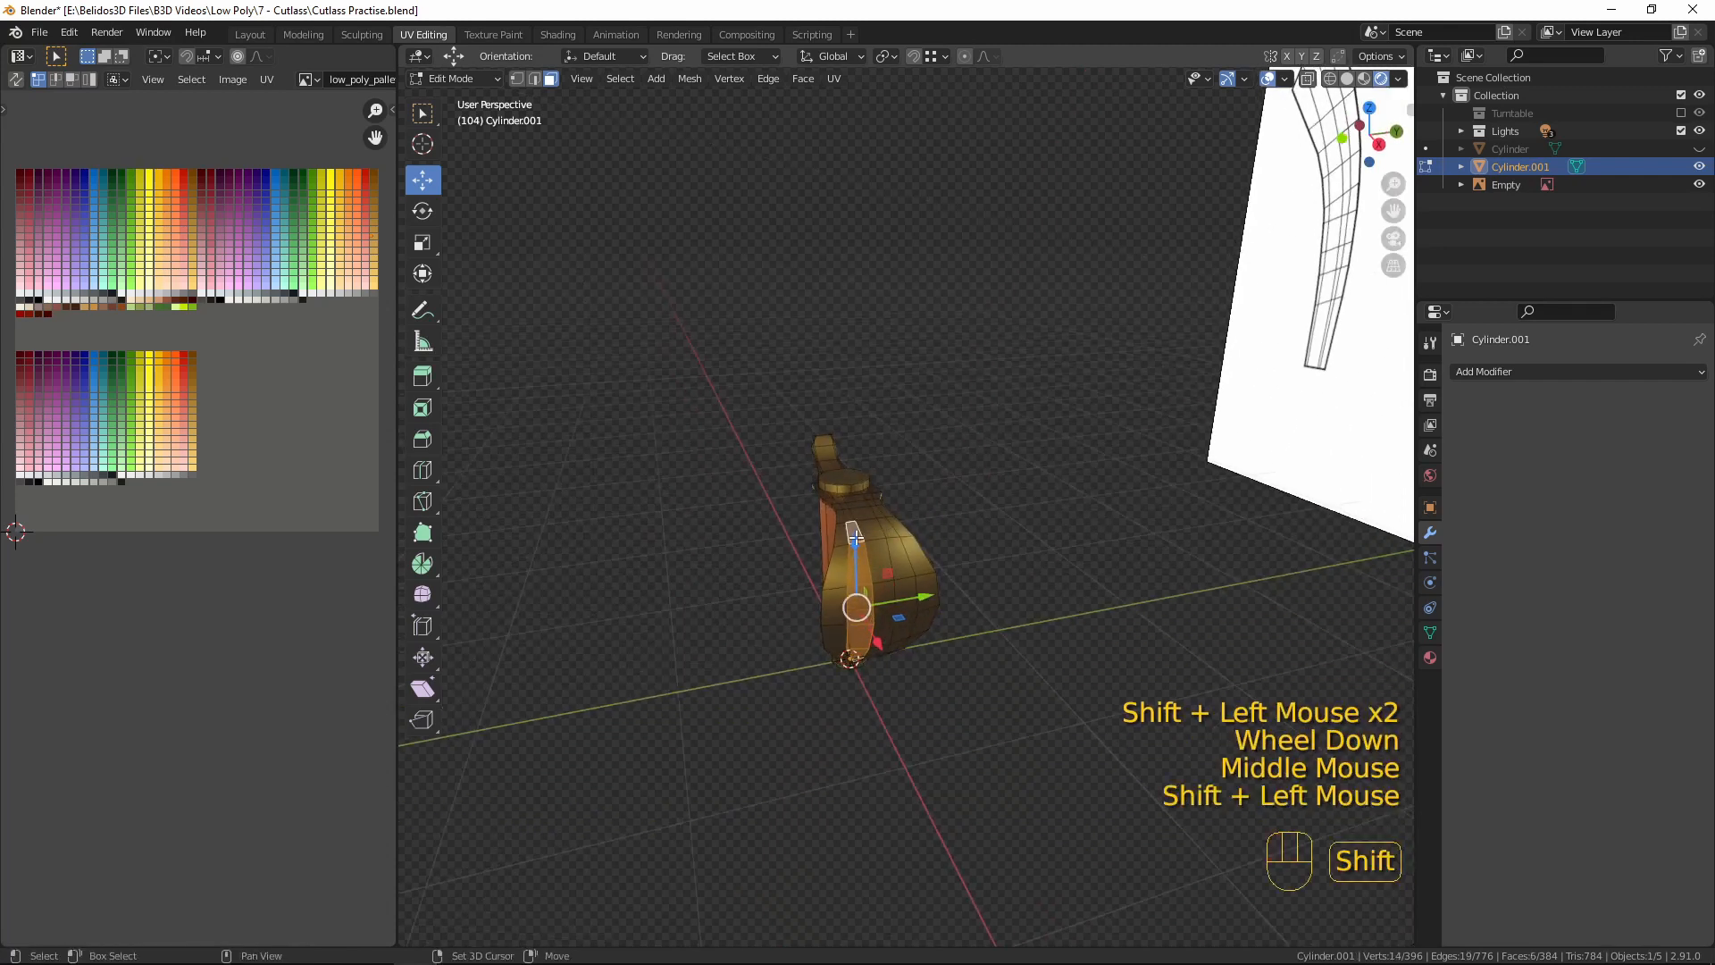
pyautogui.keyDown('shift'); pyautogui.click(893, 572); pyautogui.keyUp('shift')
pyautogui.keyDown('shift'); pyautogui.click(900, 588); pyautogui.keyUp('shift')
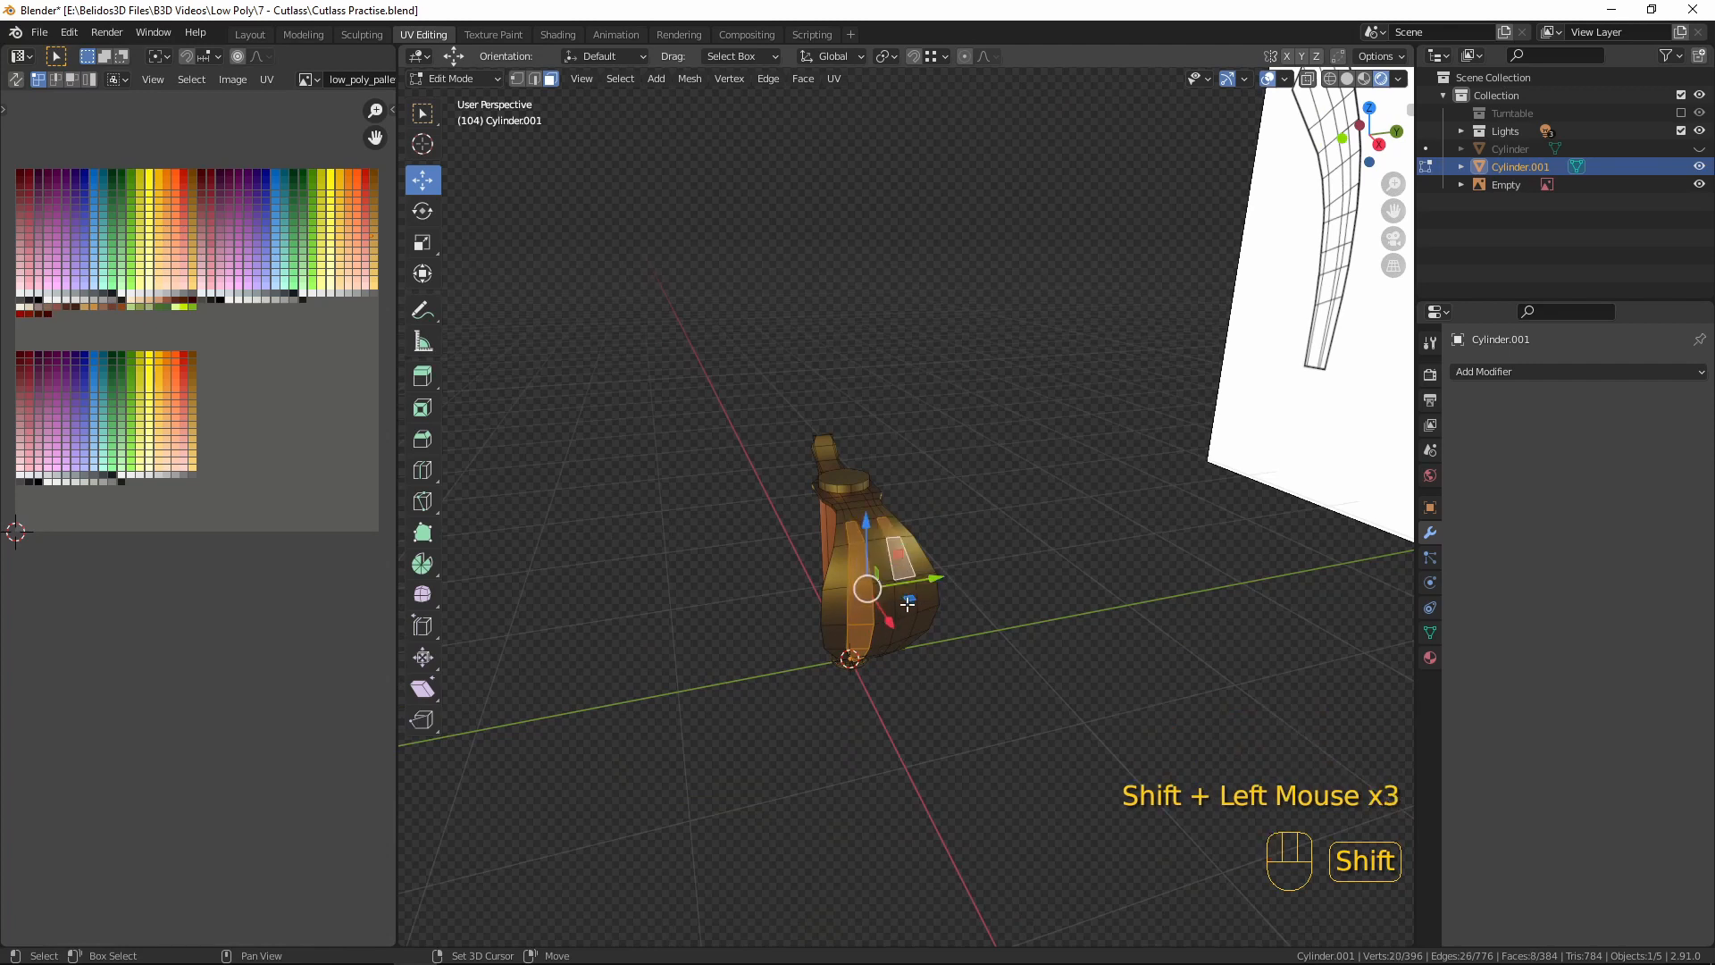
pyautogui.keyDown('shift'); pyautogui.click(907, 603); pyautogui.keyUp('shift')
pyautogui.keyDown('shift'); pyautogui.click(910, 635); pyautogui.keyUp('shift')
pyautogui.moveTo(910, 636); pyautogui.dragTo(893, 572, button='middle')
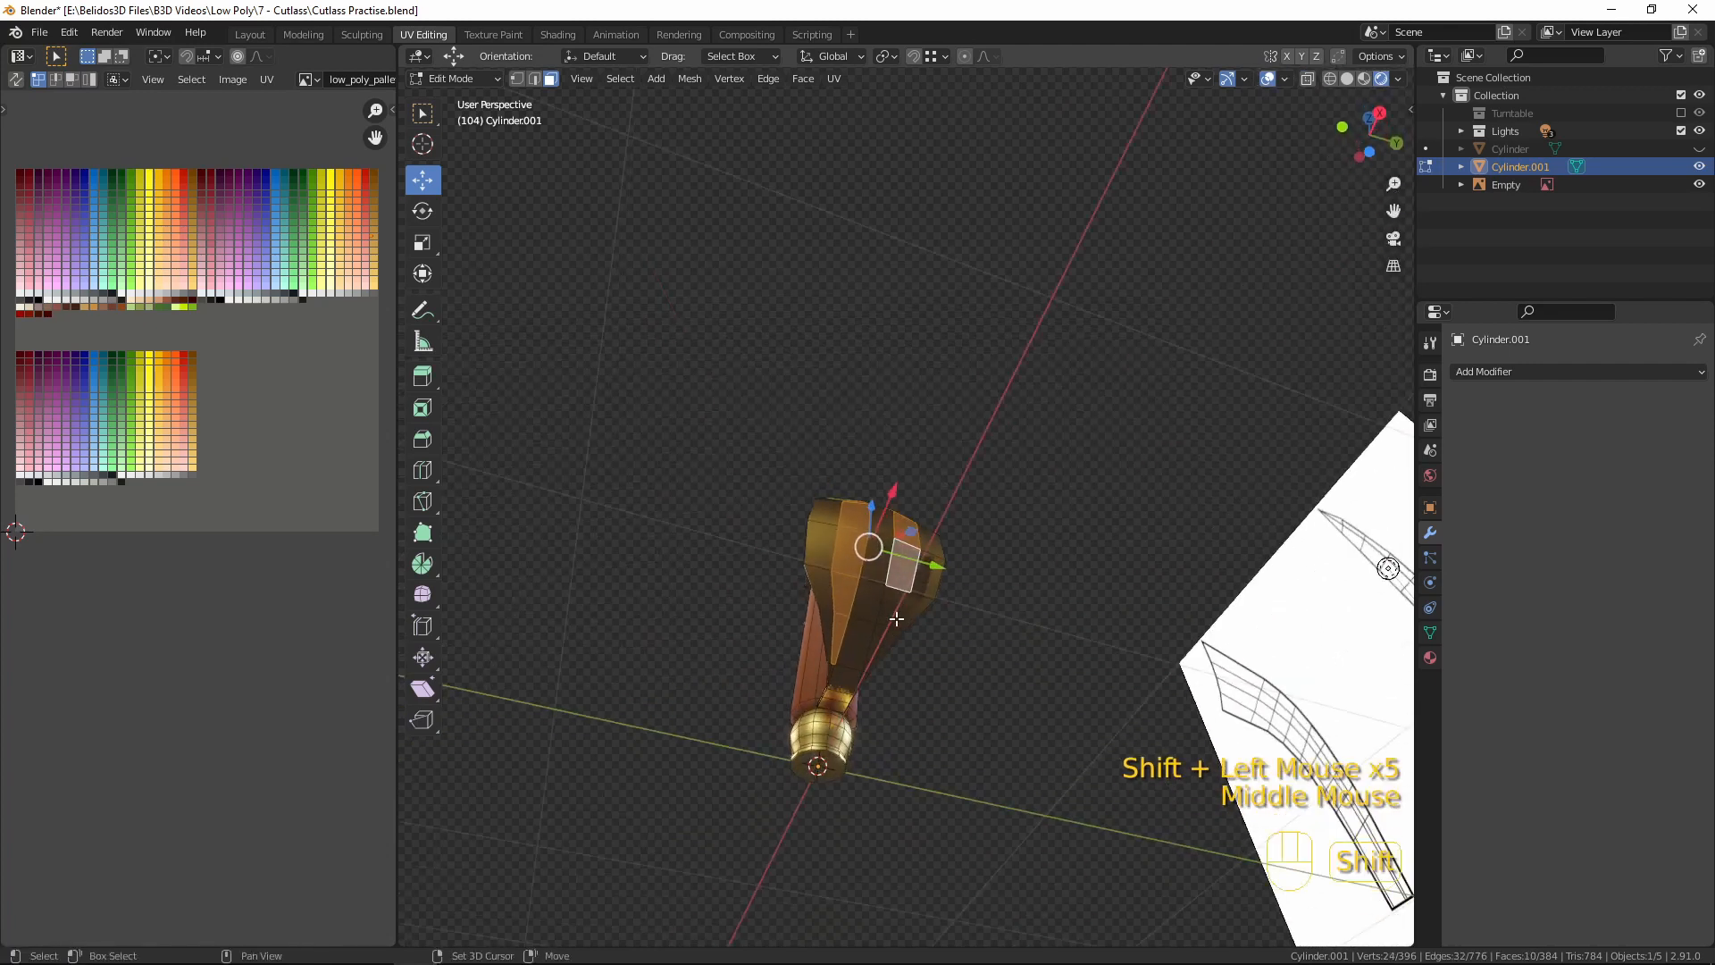
pyautogui.keyDown('shift'); pyautogui.click(895, 604); pyautogui.keyUp('shift')
pyautogui.keyDown('shift'); pyautogui.click(929, 553); pyautogui.keyUp('shift')
pyautogui.moveTo(1010, 559); pyautogui.dragTo(1053, 663, button='middle')
pyautogui.press('x')
pyautogui.press('f')
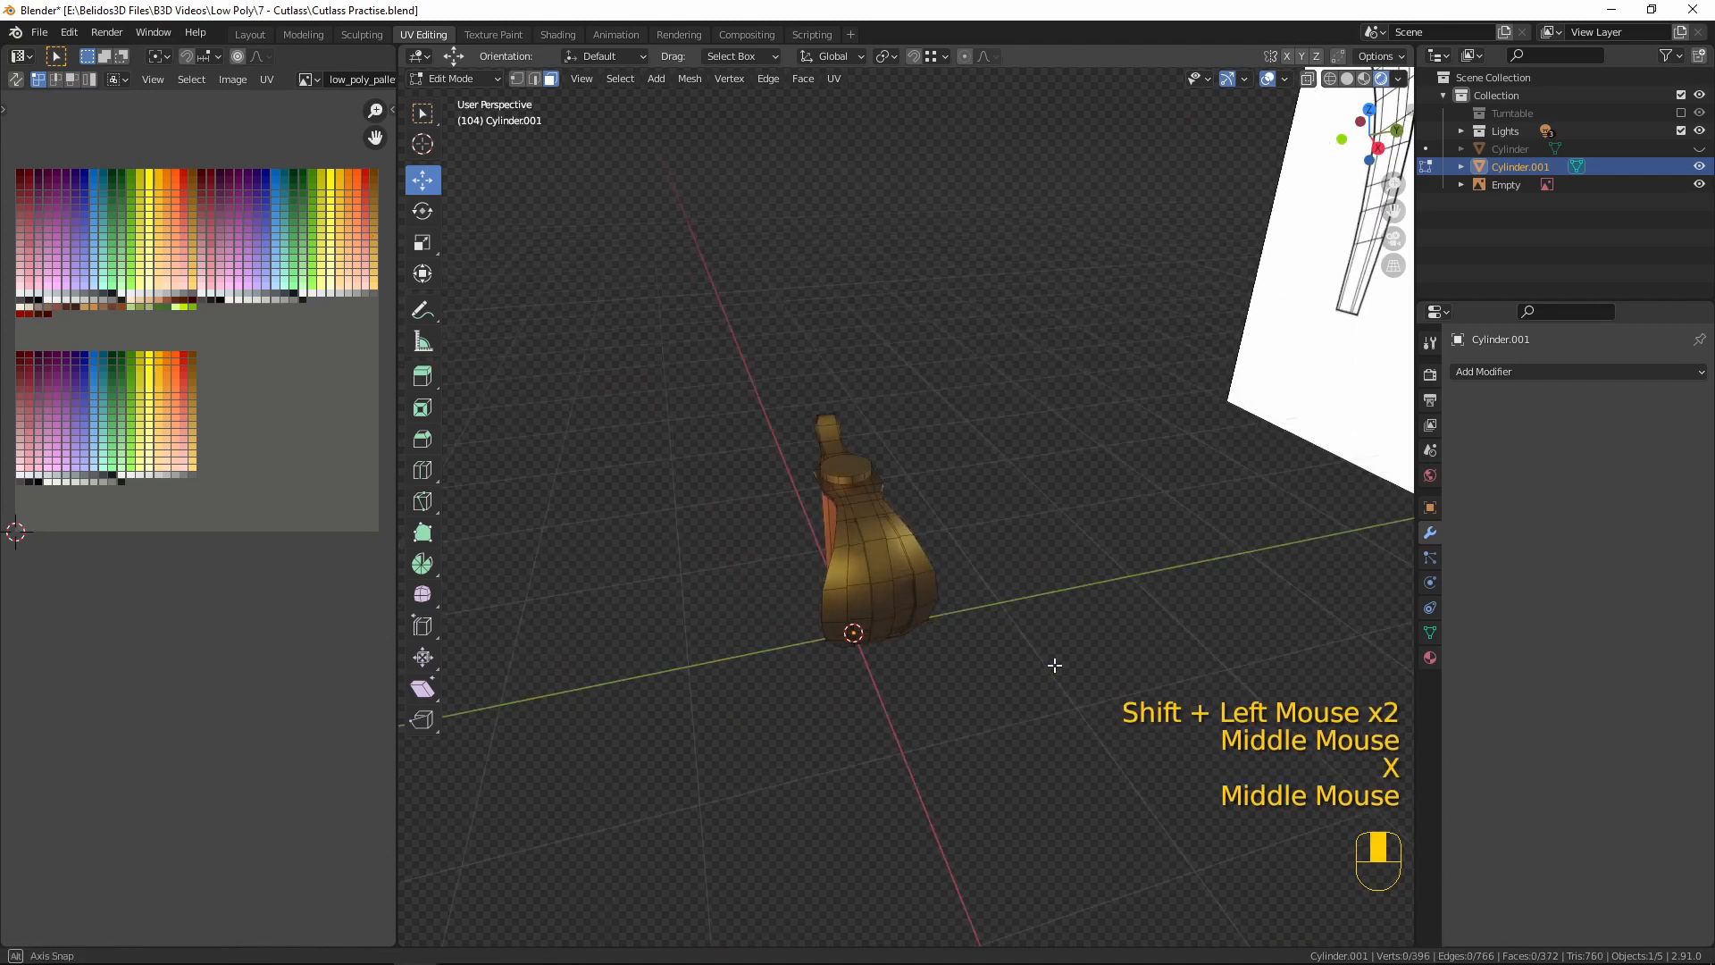
# - Select the two strips of six inner guard faces behind the removed outer strips and delete them to open the guard
pyautogui.scroll(5, 1052, 666)
pyautogui.click(793, 576)
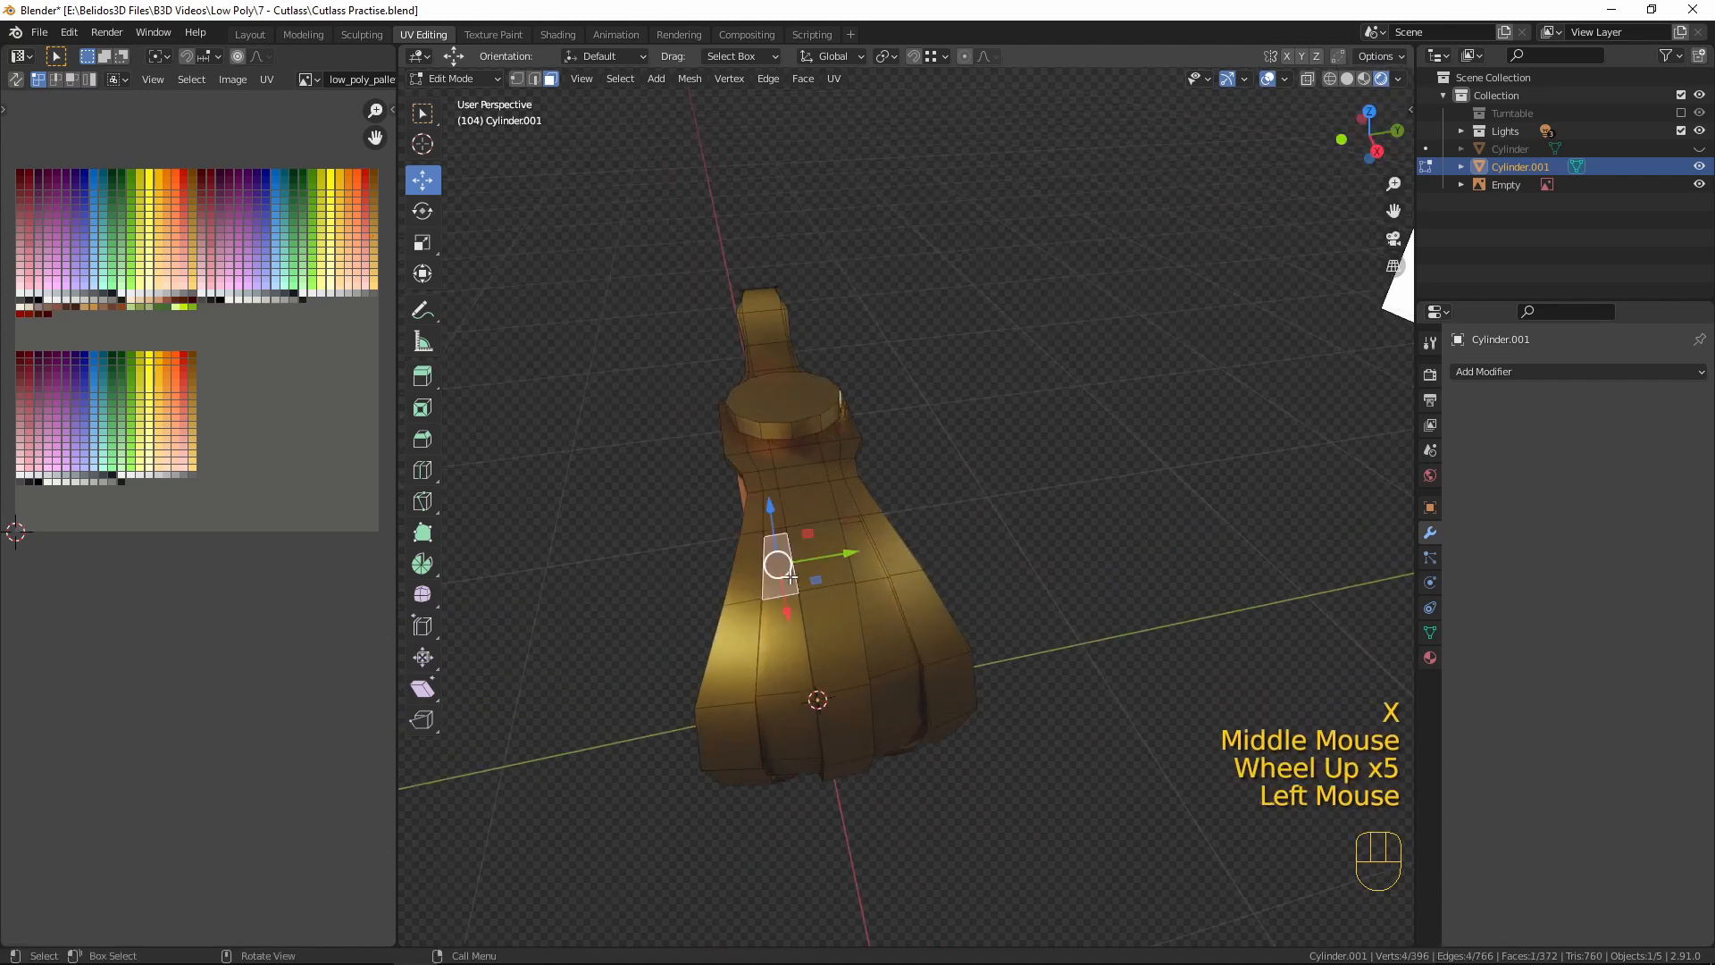
pyautogui.keyDown('ctrl'); pyautogui.click(786, 645); pyautogui.keyUp('ctrl')
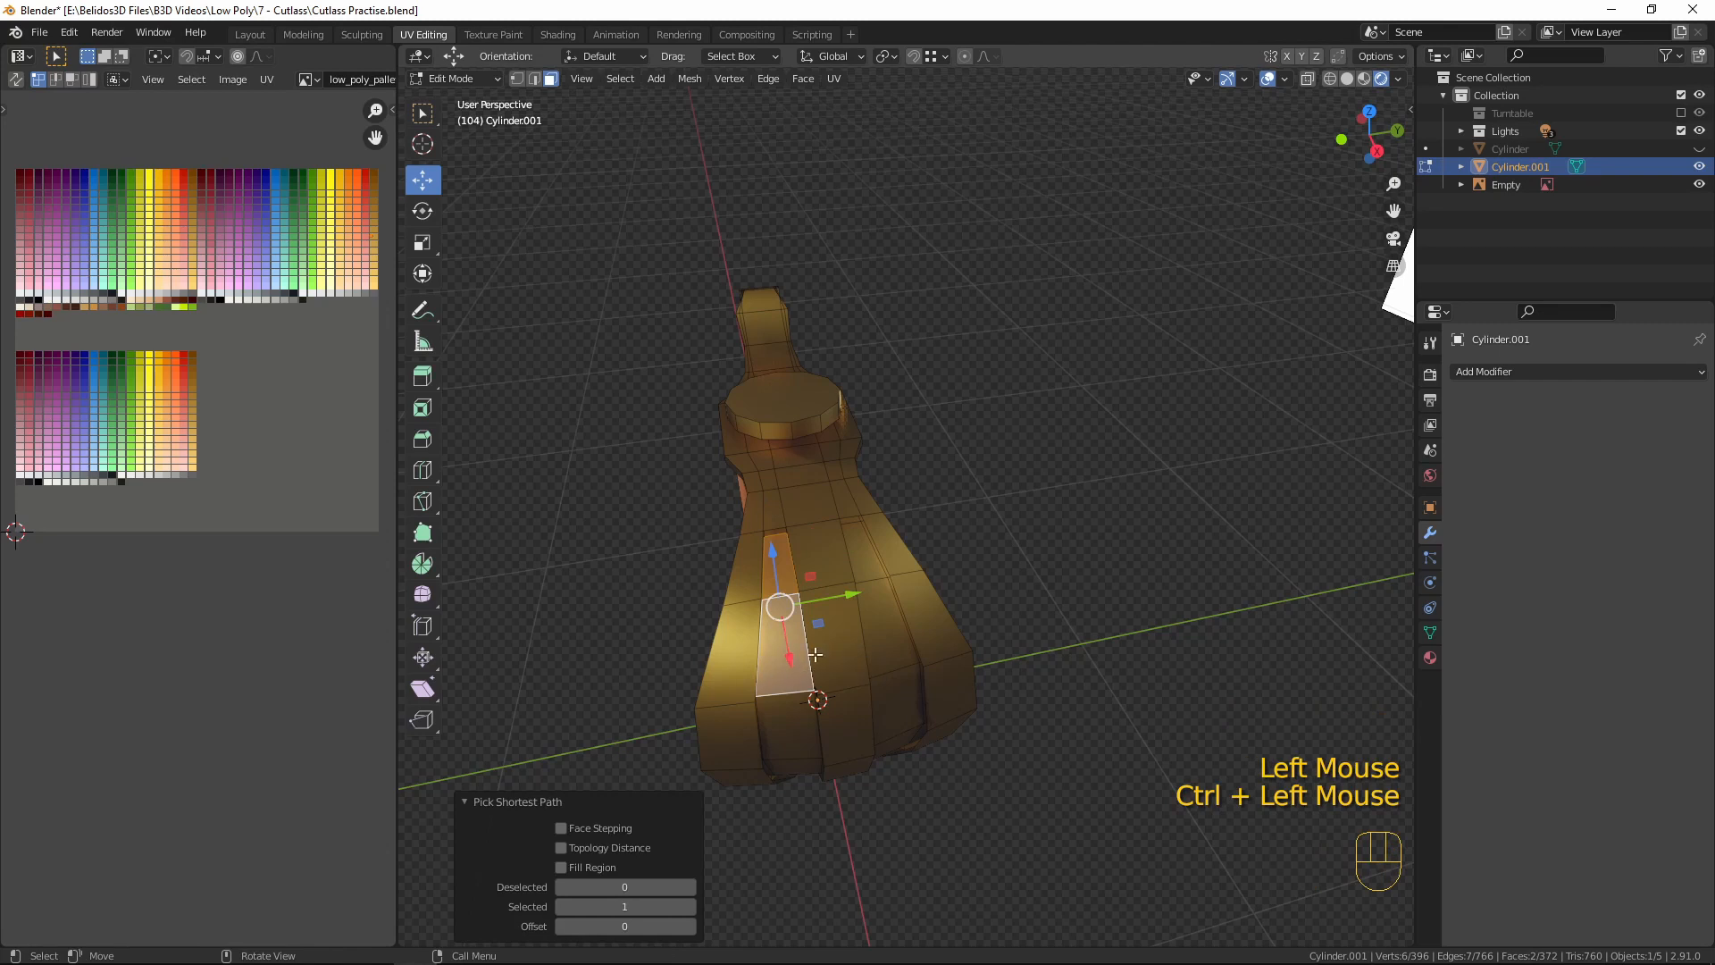
pyautogui.moveTo(786, 645); pyautogui.dragTo(818, 650, button='middle')
pyautogui.scroll(-4, 825, 652)
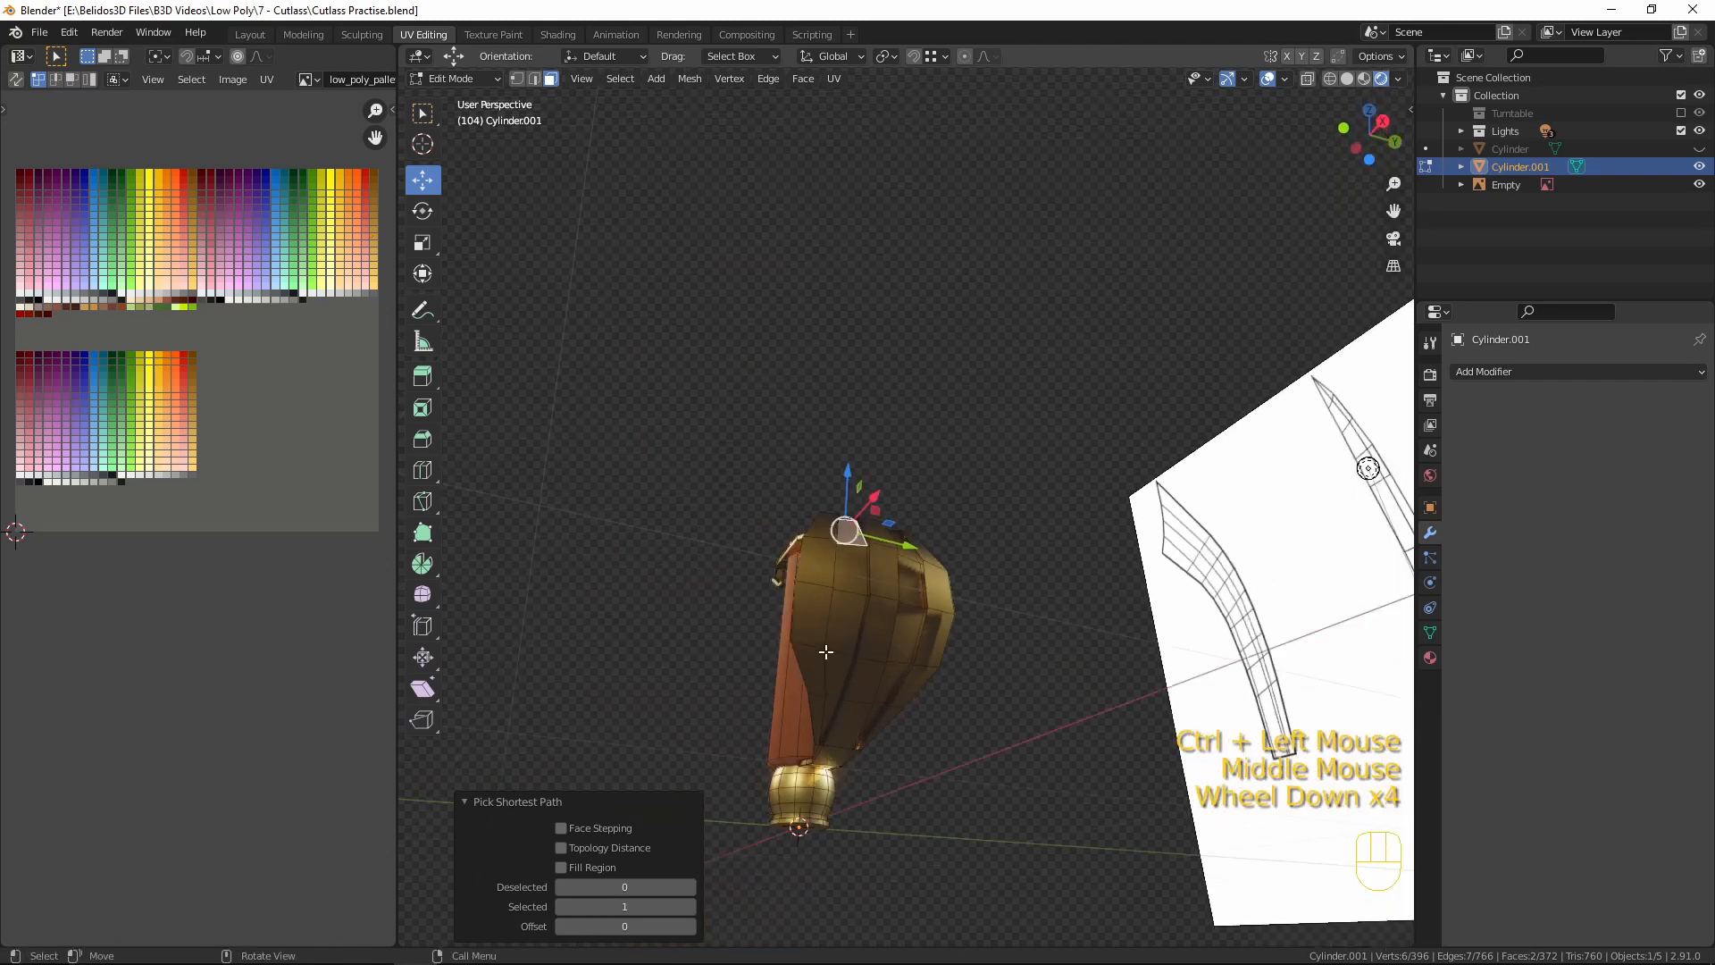
pyautogui.keyDown('ctrl'); pyautogui.click(824, 708); pyautogui.keyUp('ctrl')
pyautogui.moveTo(911, 661); pyautogui.dragTo(962, 664, button='middle')
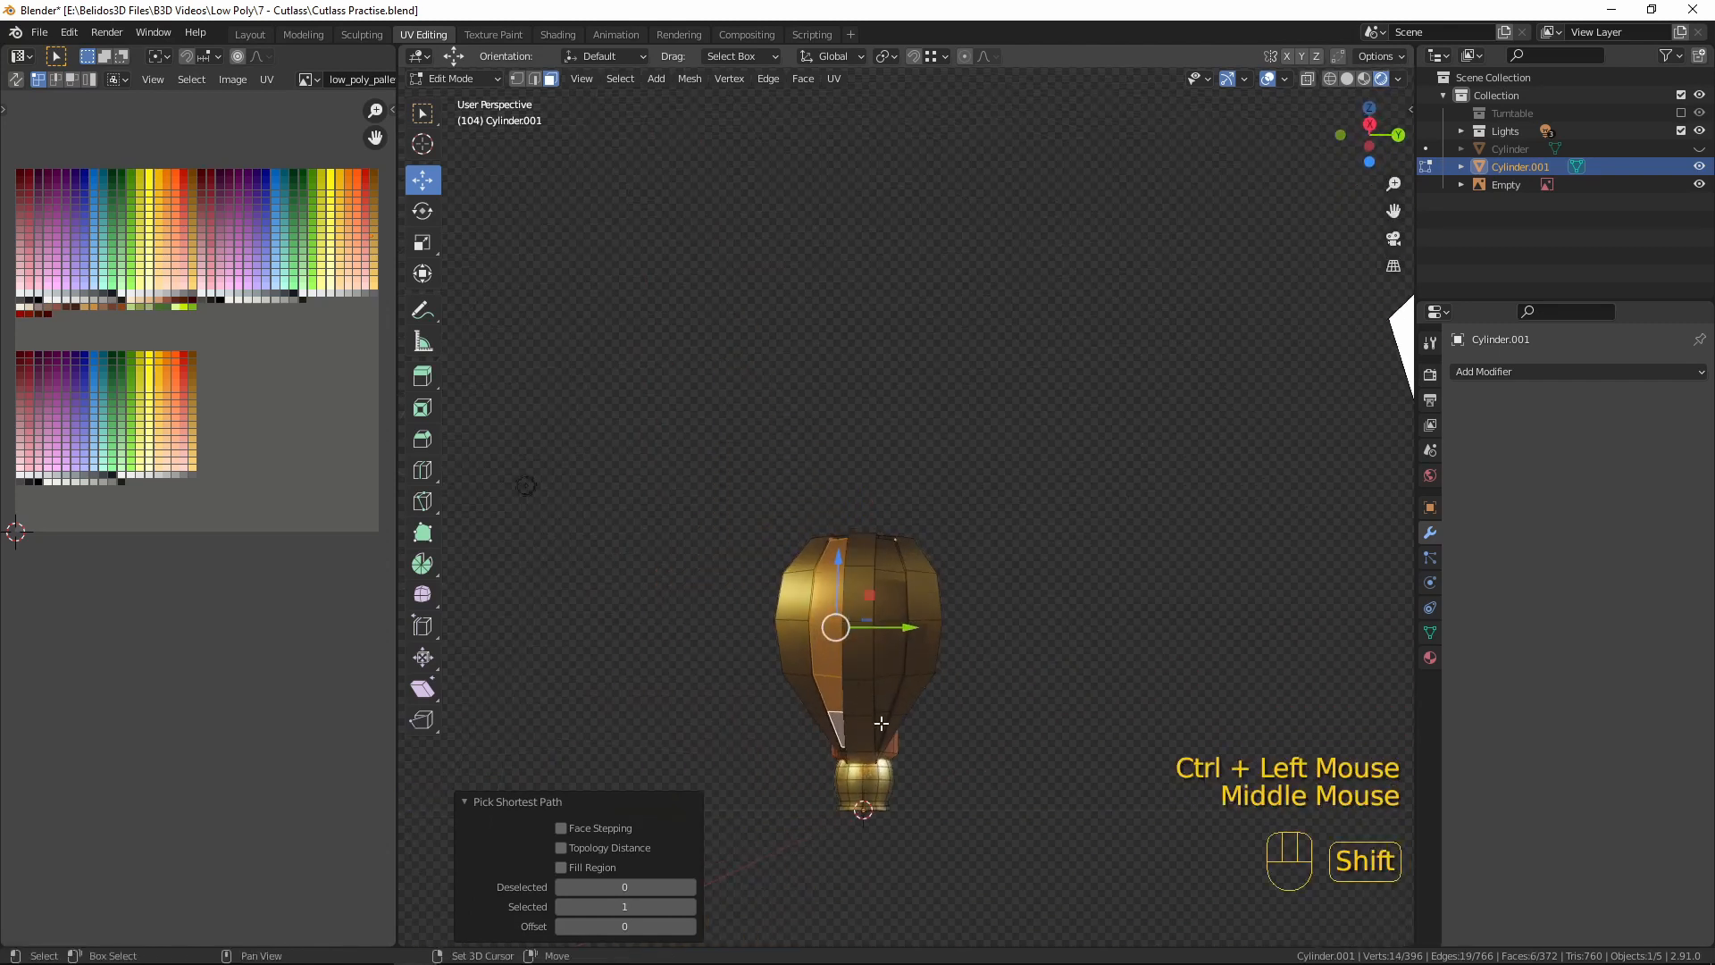
pyautogui.keyDown('shift'); pyautogui.click(961, 665); pyautogui.keyUp('shift')
pyautogui.moveTo(1017, 554); pyautogui.dragTo(1006, 681, button='middle')
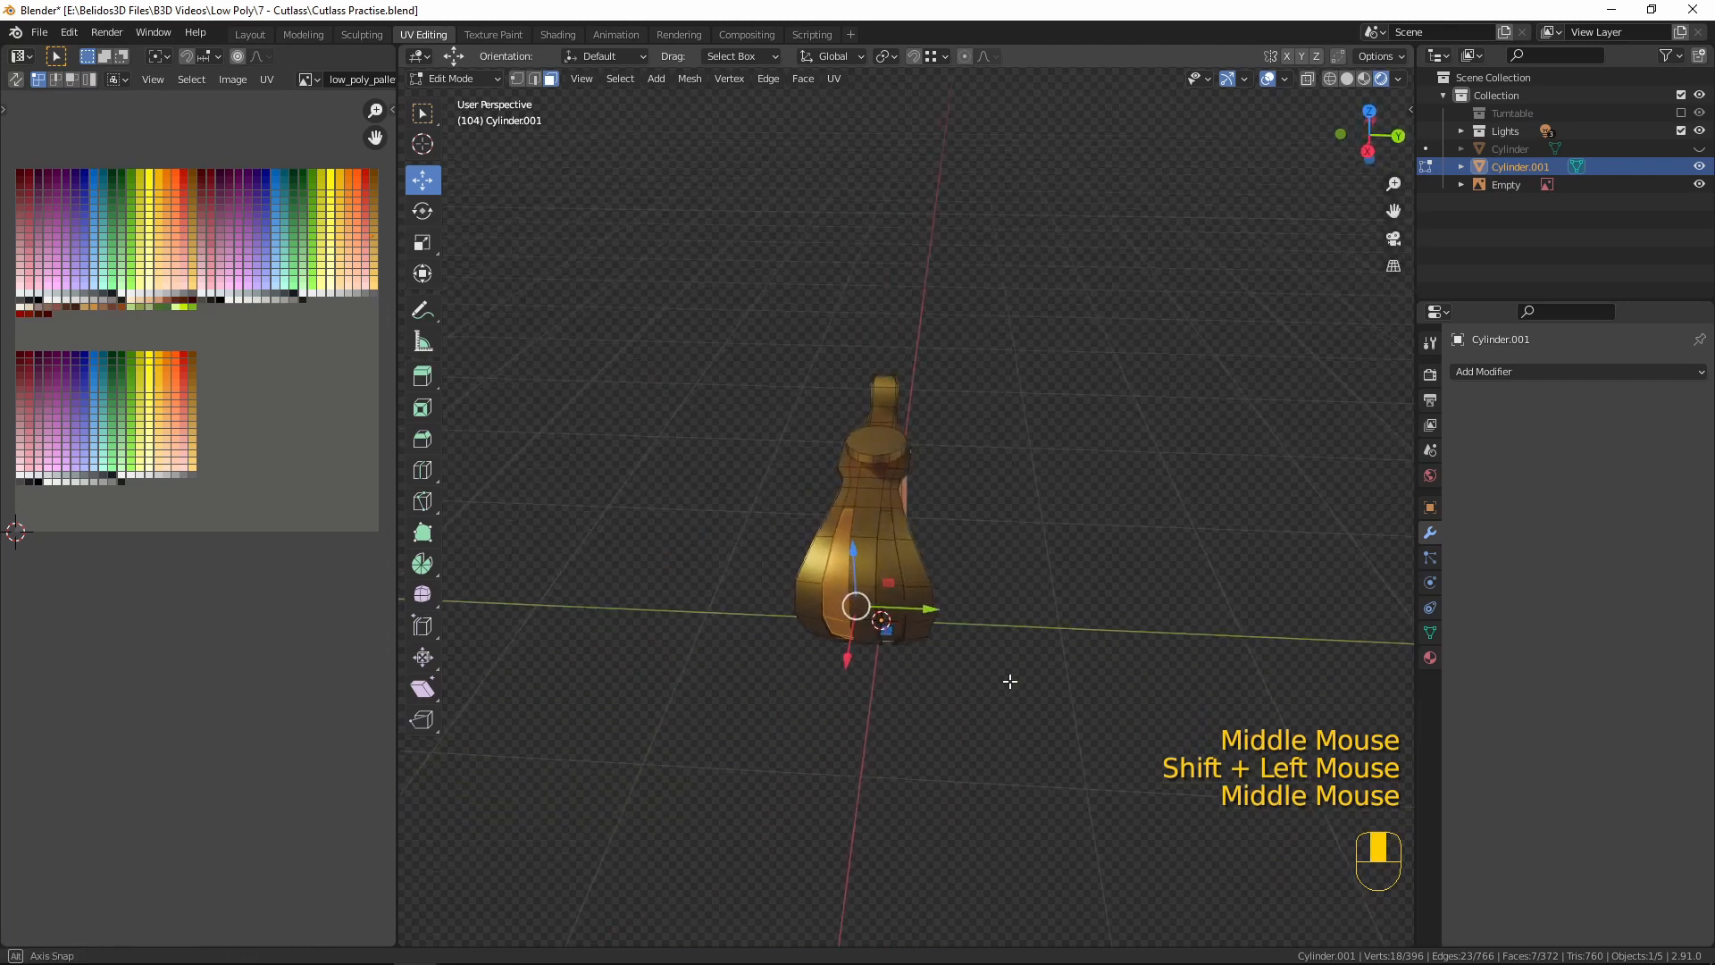
pyautogui.keyDown('ctrl'); pyautogui.keyDown('shift'); pyautogui.click(882, 530); pyautogui.keyUp('shift'); pyautogui.keyUp('ctrl')
pyautogui.moveTo(1000, 621)
pyautogui.mouseDown(button='middle')
pyautogui.moveTo(1072, 467)
pyautogui.moveTo(1035, 592)
pyautogui.moveTo(635, 253)
pyautogui.moveTo(983, 549)
pyautogui.moveTo(892, 528)
pyautogui.moveTo(987, 598)
pyautogui.mouseUp(button='middle')
pyautogui.press('x')
pyautogui.click(1029, 577)
# - Select the six outer and six inner edges along the +Y side band's edge of the opening and bridge them into a side wall
pyautogui.scroll(2, 1036, 590)
pyautogui.scroll(3, 987, 598)
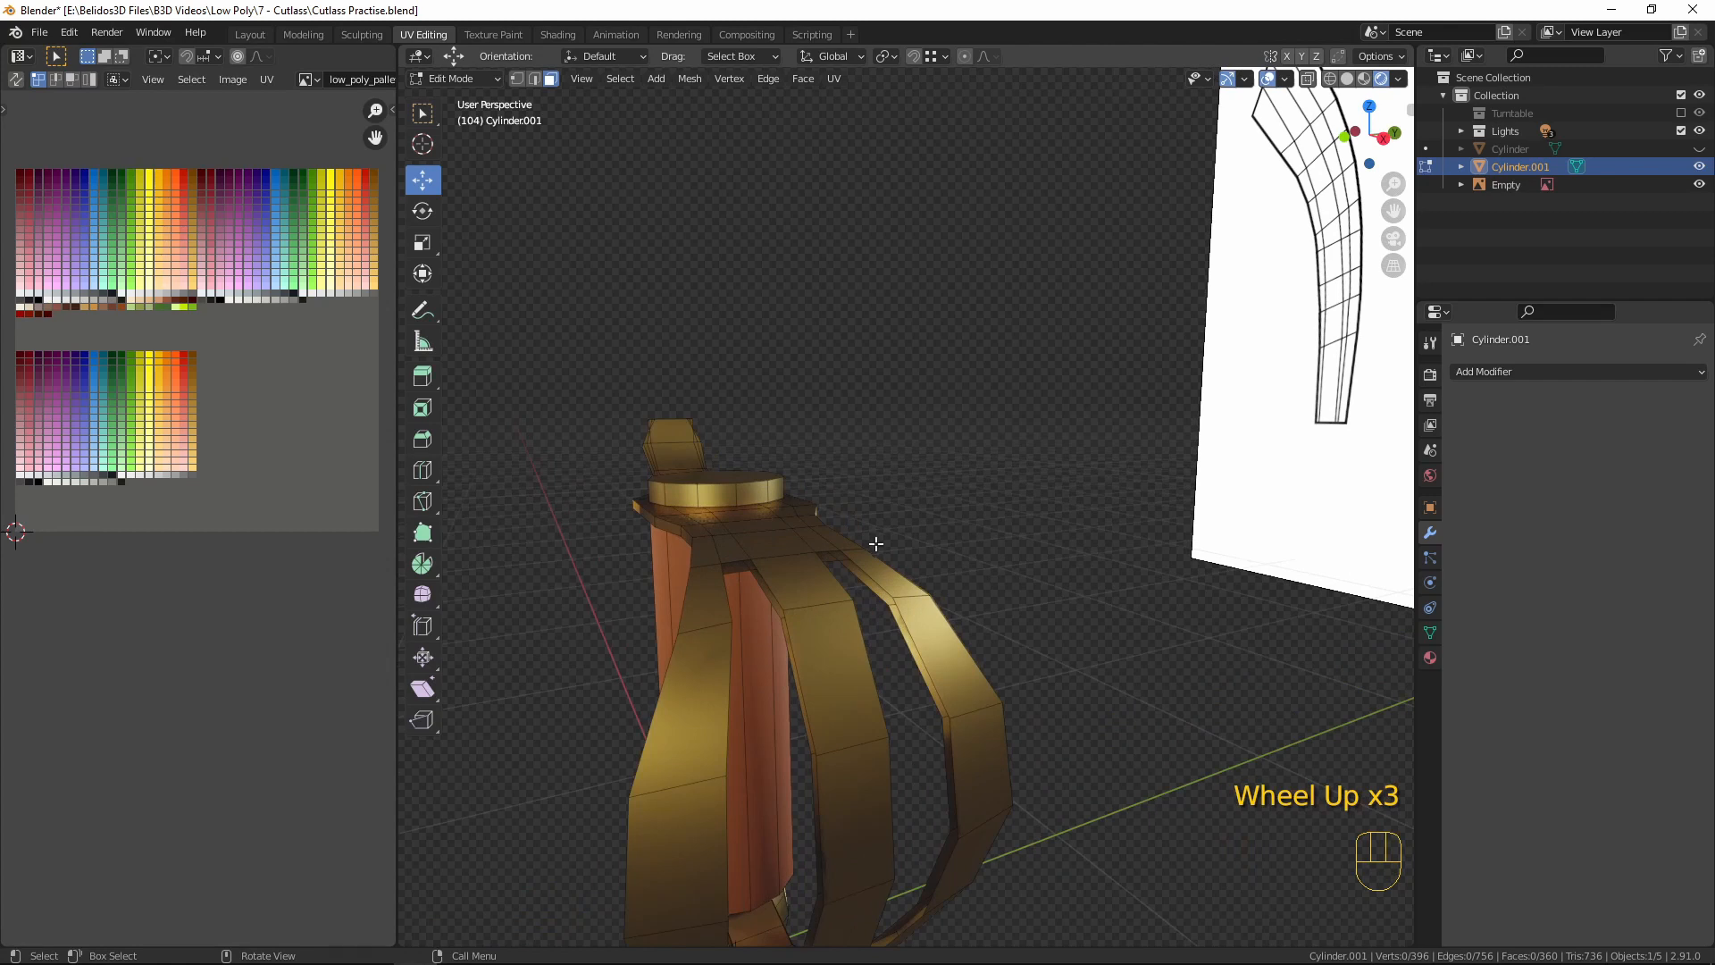
pyautogui.press('2')
pyautogui.click(874, 582)
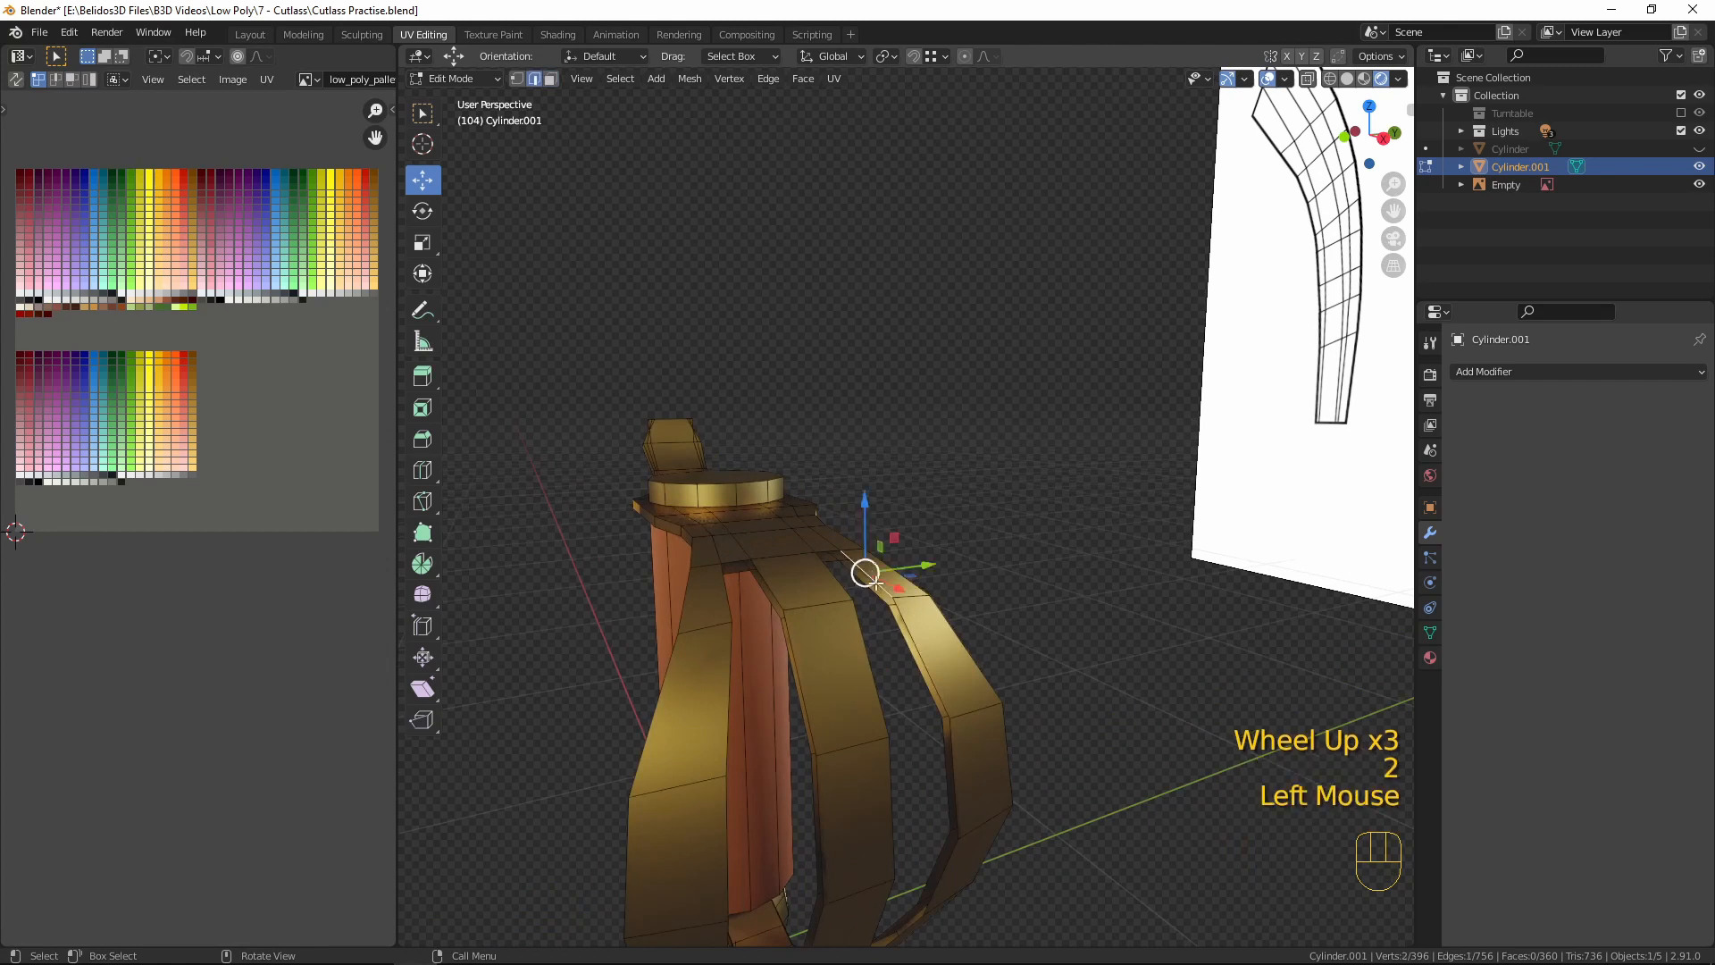
pyautogui.keyDown('shift'); pyautogui.click(911, 631); pyautogui.keyUp('shift')
pyautogui.keyDown('shift'); pyautogui.click(896, 657); pyautogui.keyUp('shift')
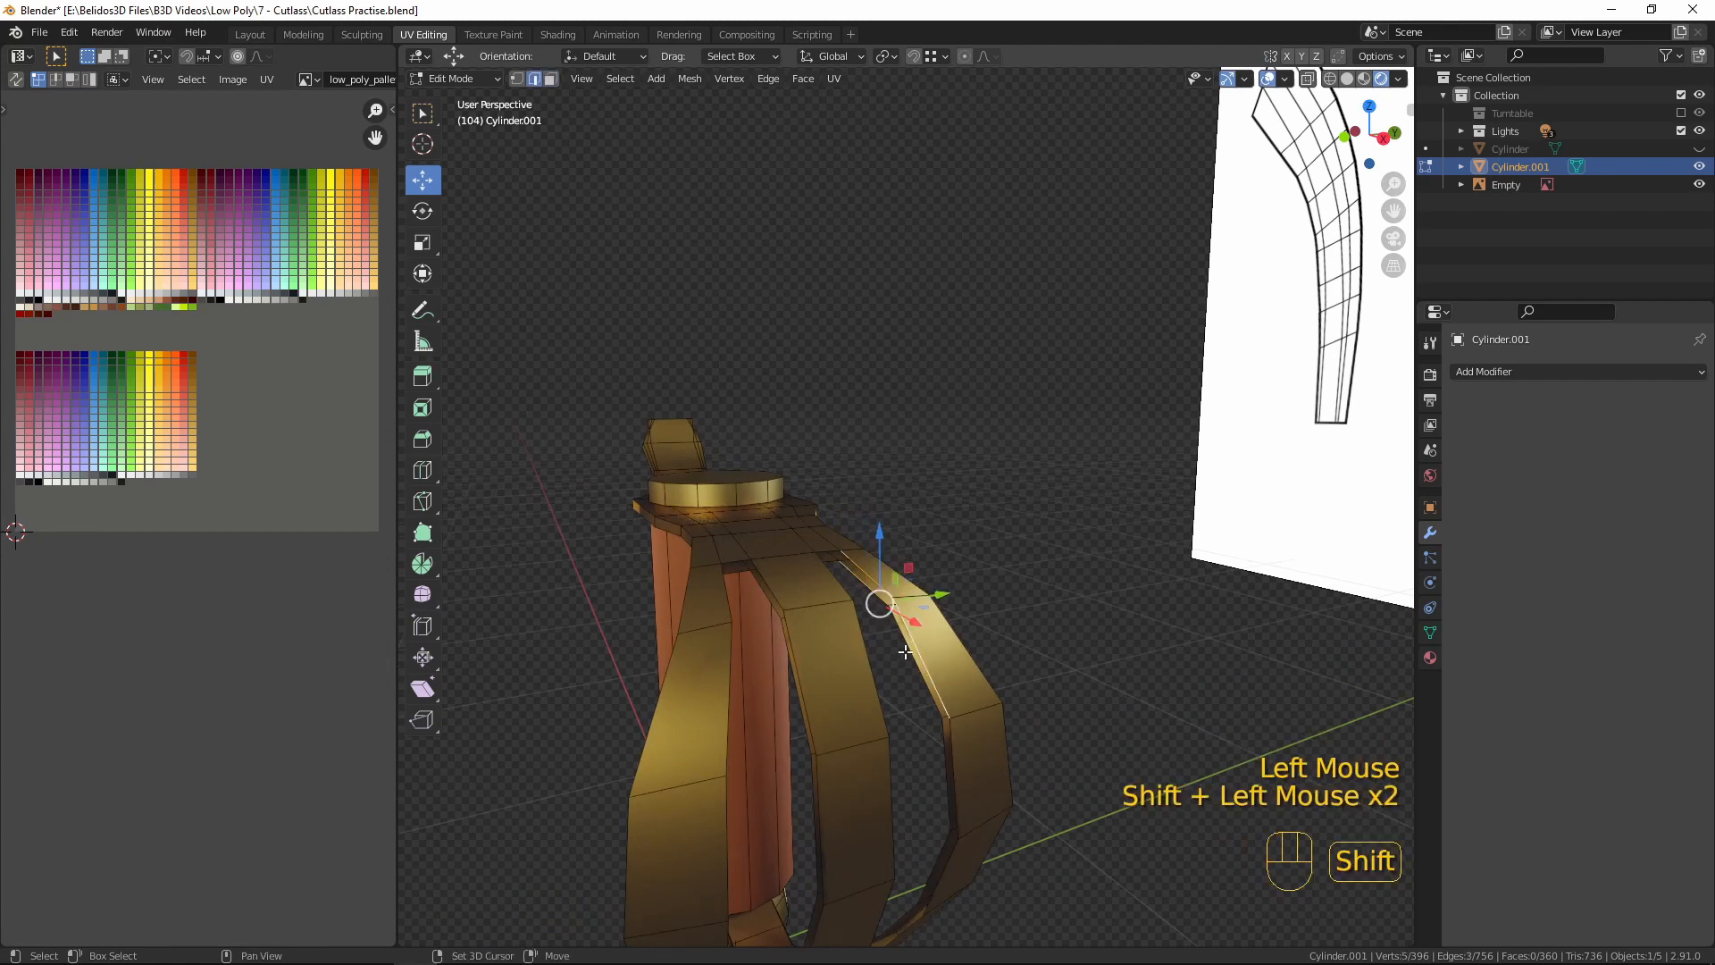
pyautogui.keyDown('shift'); pyautogui.click(920, 696); pyautogui.keyUp('shift')
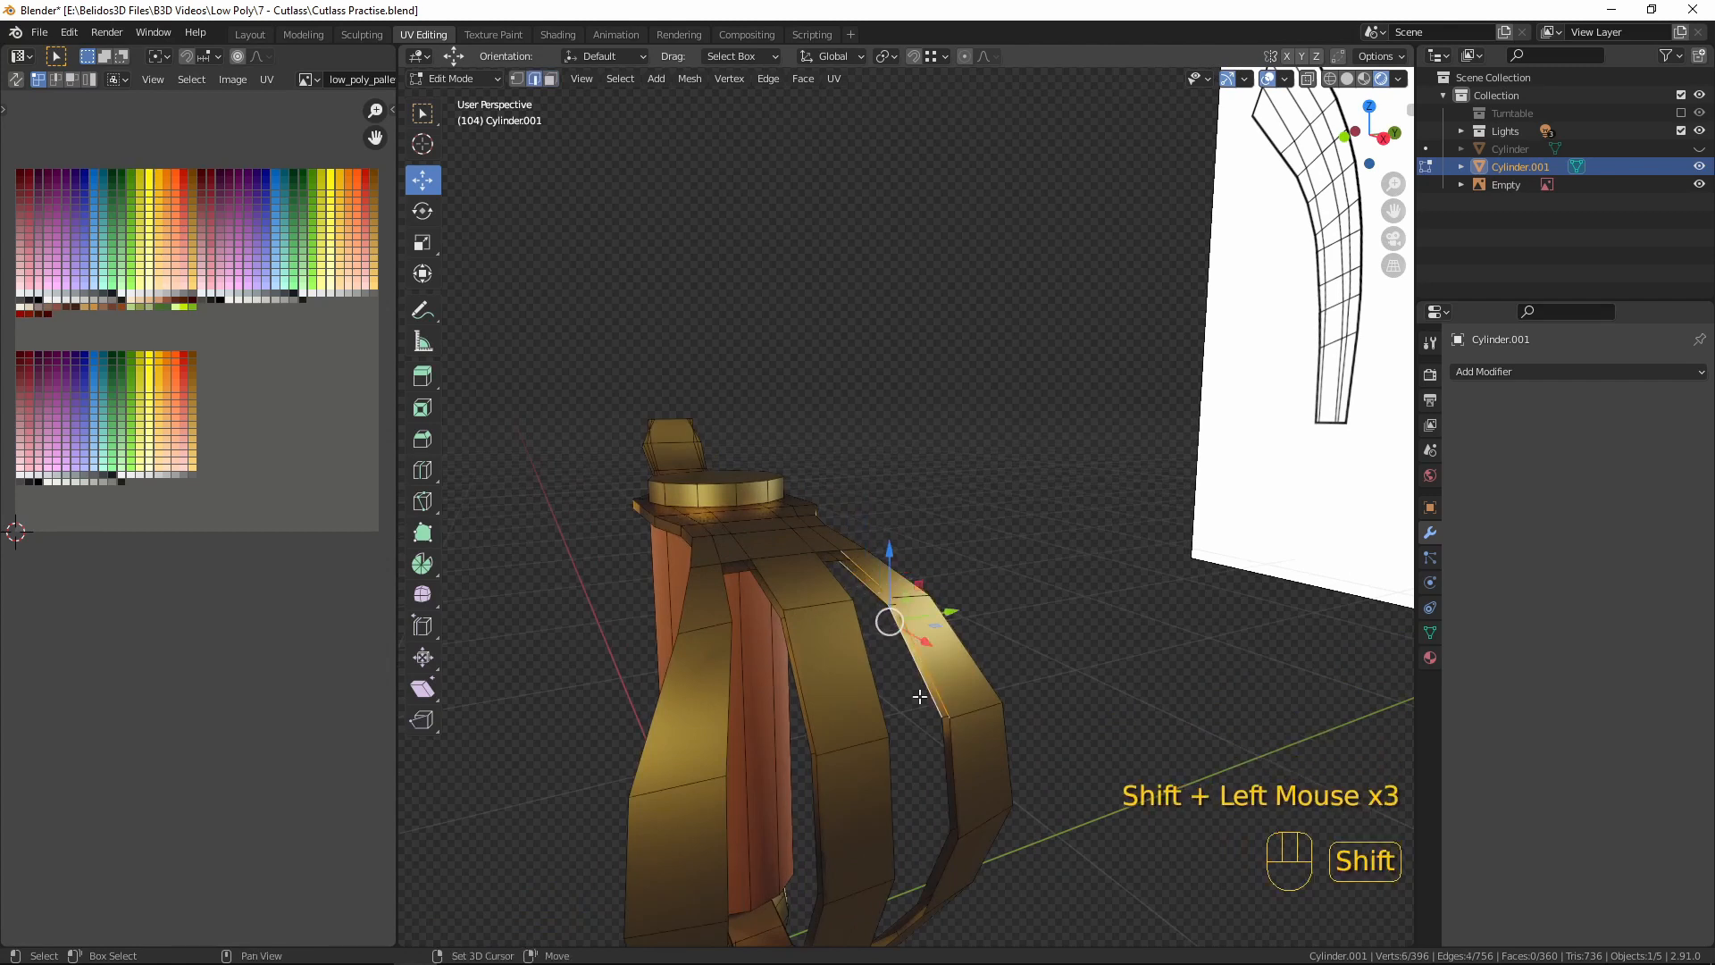
pyautogui.keyDown('shift'); pyautogui.click(949, 871); pyautogui.keyUp('shift')
pyautogui.keyDown('shift'); pyautogui.moveTo(1033, 884); pyautogui.dragTo(884, 674, button='middle'); pyautogui.keyUp('shift')
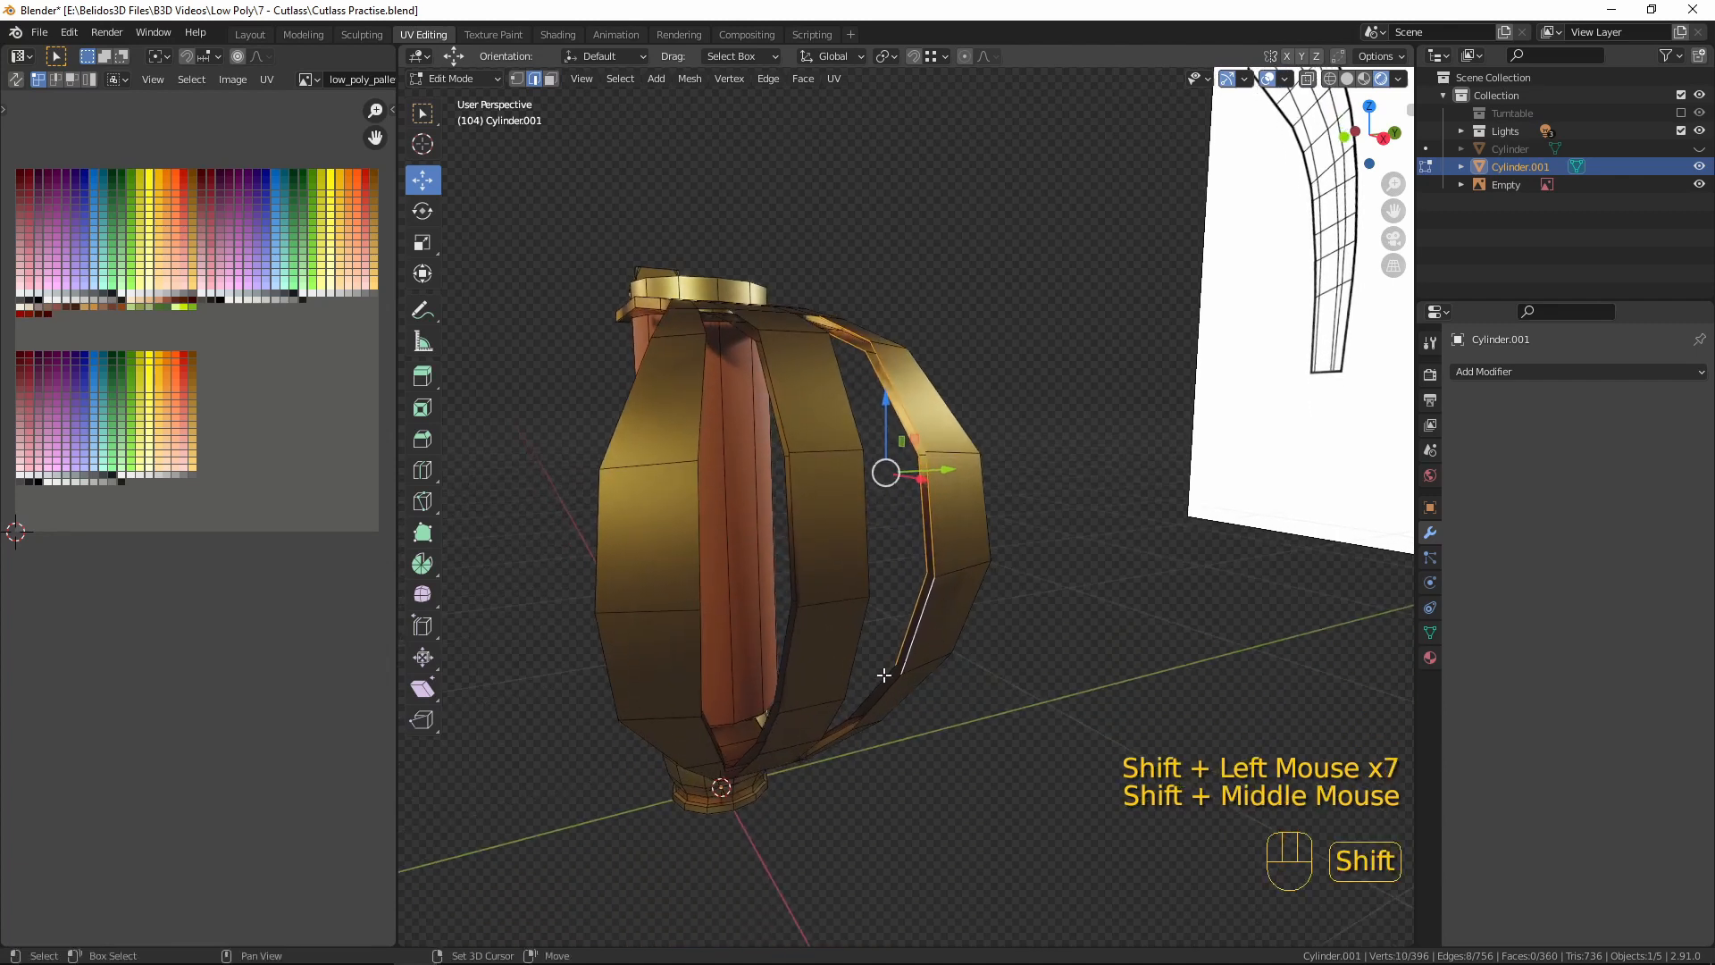
pyautogui.keyDown('shift'); pyautogui.click(878, 692); pyautogui.keyUp('shift')
pyautogui.keyDown('shift'); pyautogui.click(856, 717); pyautogui.keyUp('shift')
pyautogui.keyDown('shift'); pyautogui.click(844, 736); pyautogui.keyUp('shift')
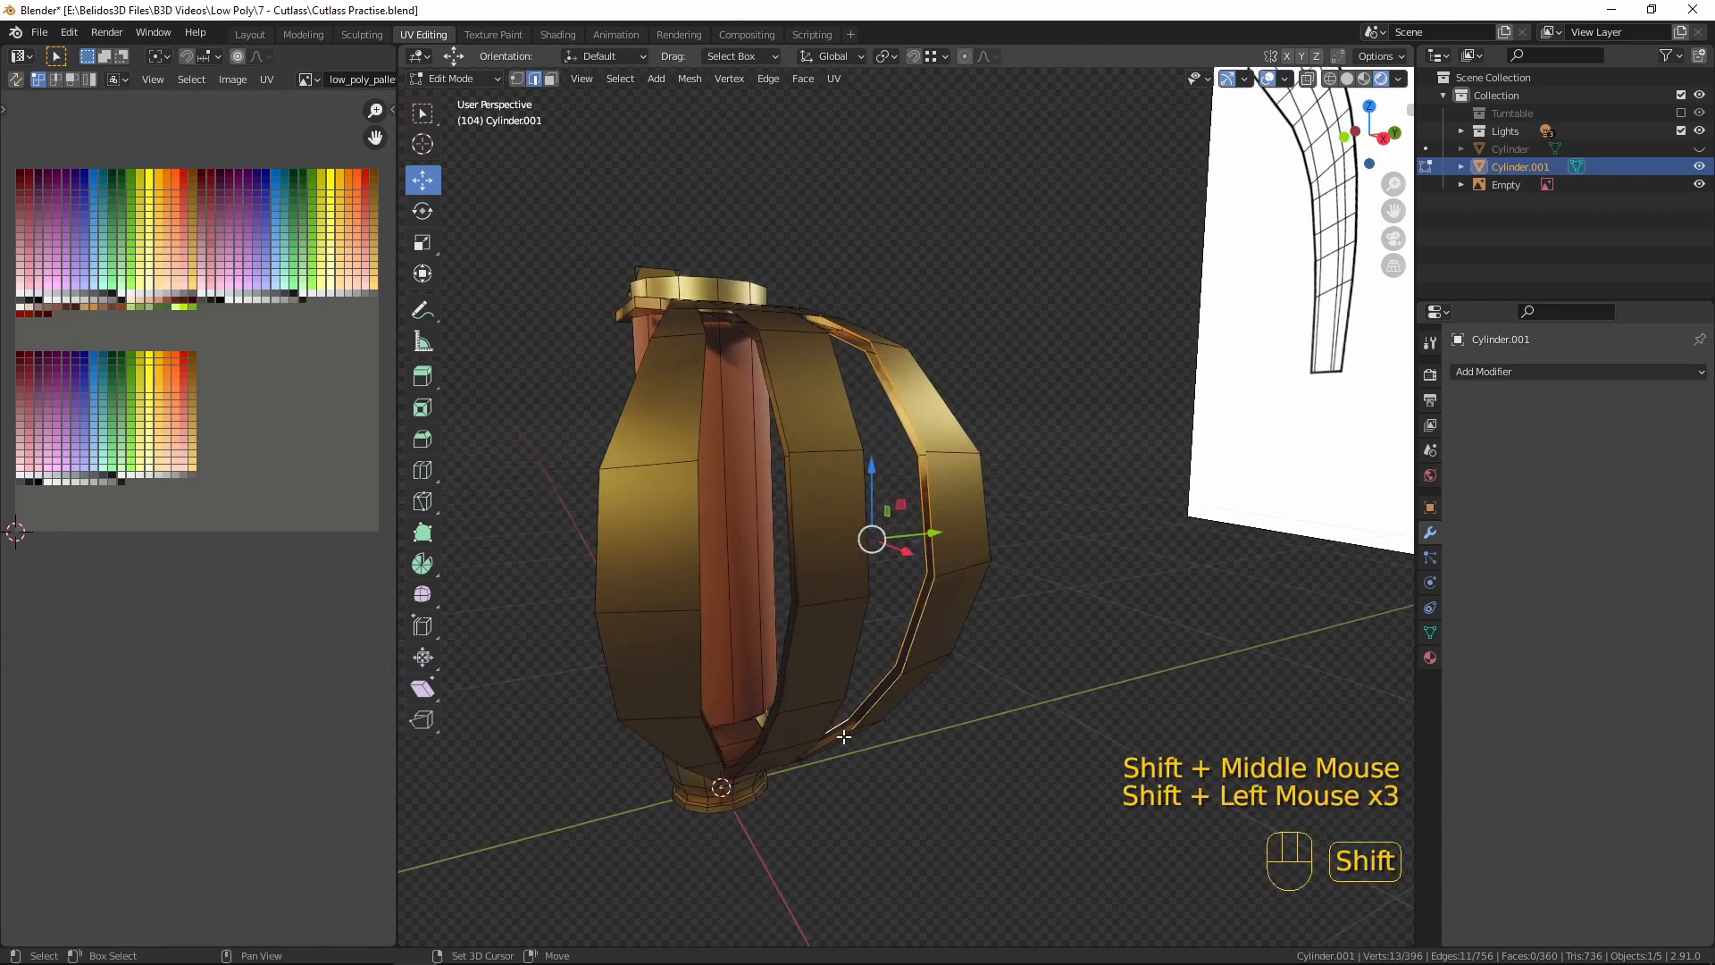
pyautogui.keyDown('shift'); pyautogui.click(823, 750); pyautogui.keyUp('shift')
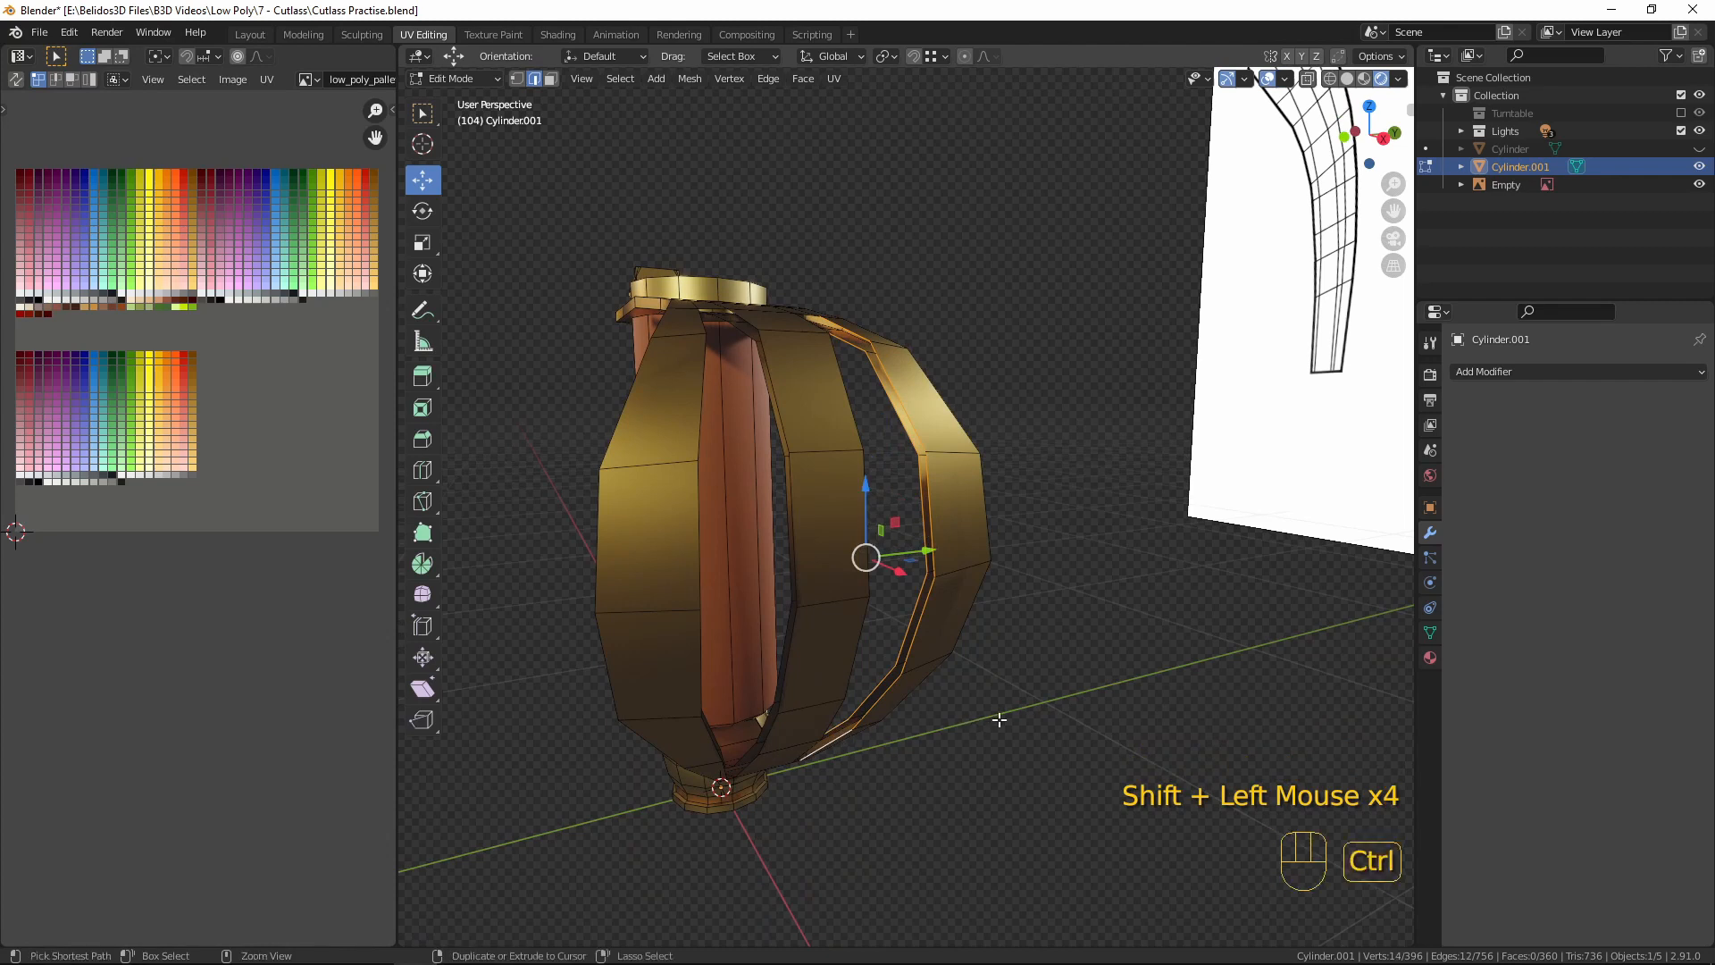
pyautogui.hotkey('ctrl', 'e')
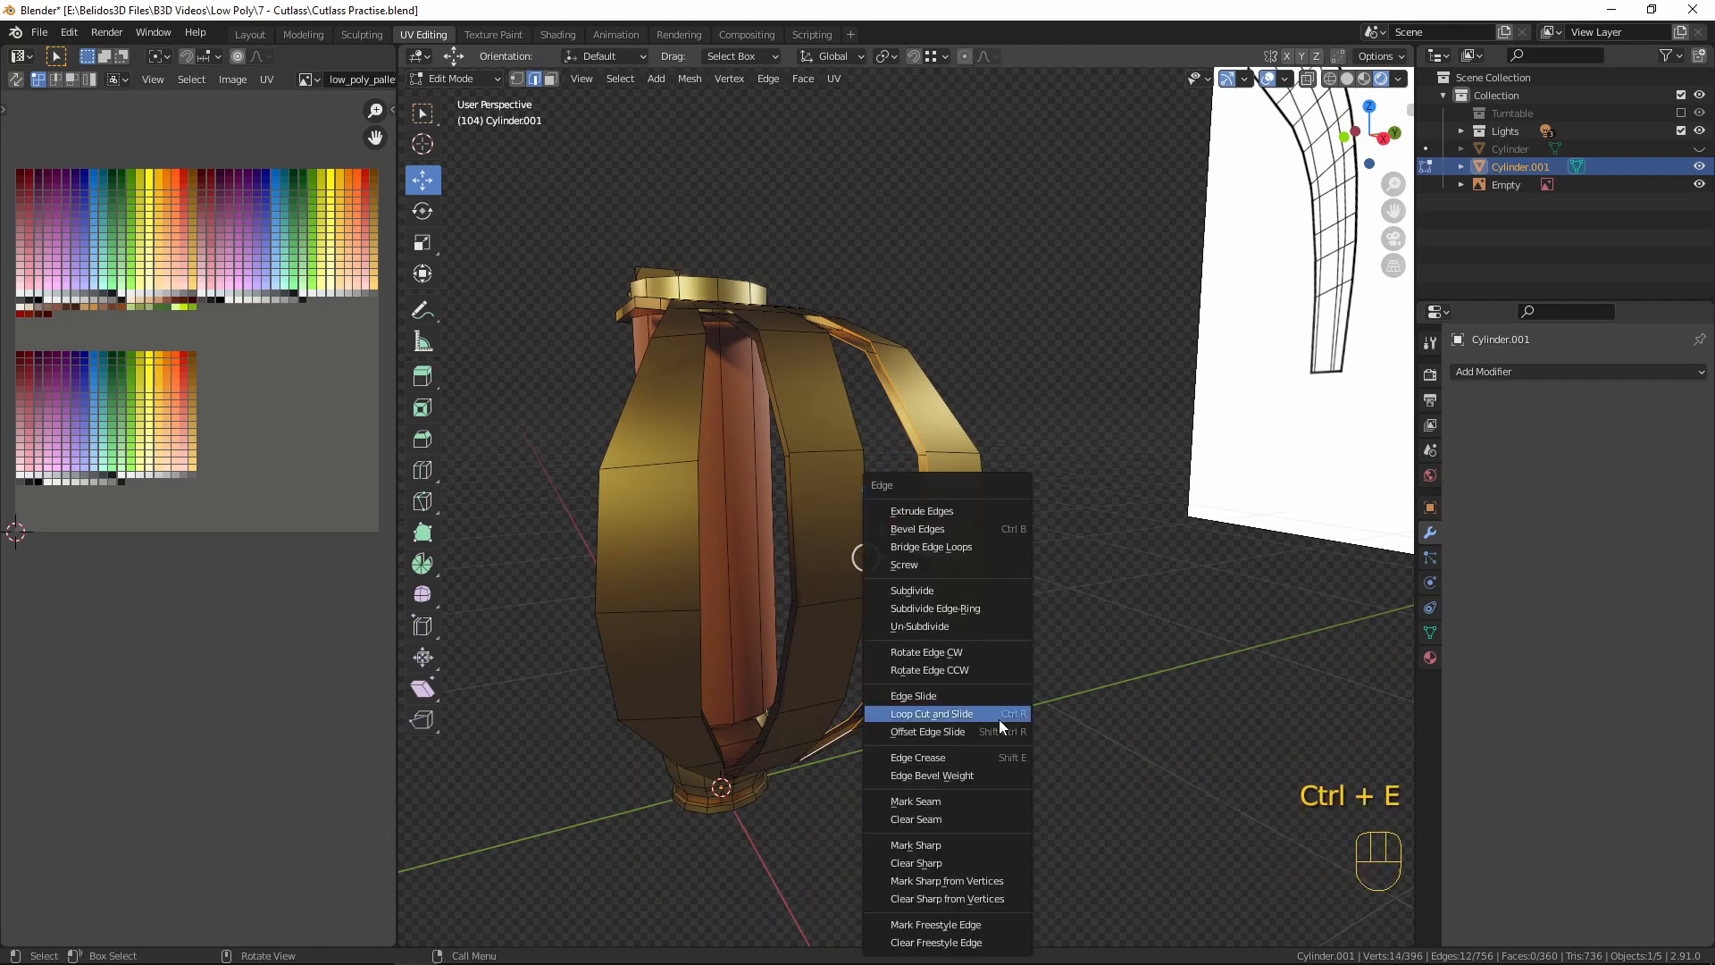
pyautogui.click(950, 547)
pyautogui.moveTo(950, 547); pyautogui.dragTo(859, 342, button='middle')
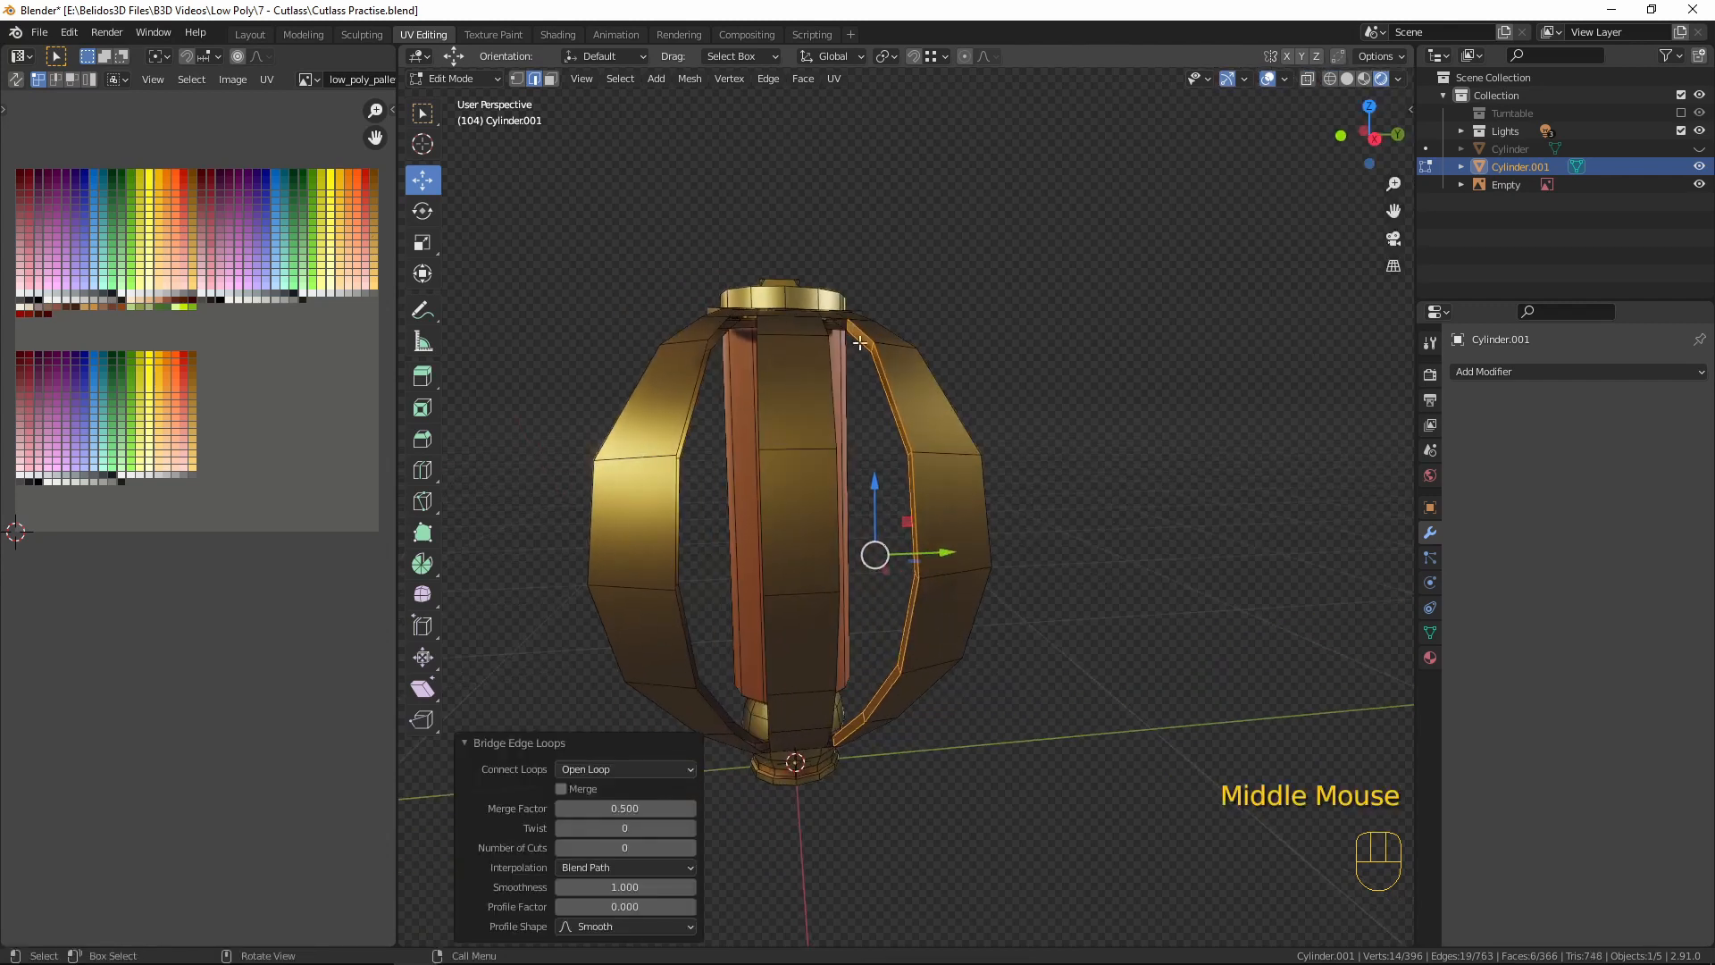
# - Select the outer and inner edge runs along the centre band's side of the +Y opening
pyautogui.moveTo(929, 681); pyautogui.dragTo(802, 518, button='middle')
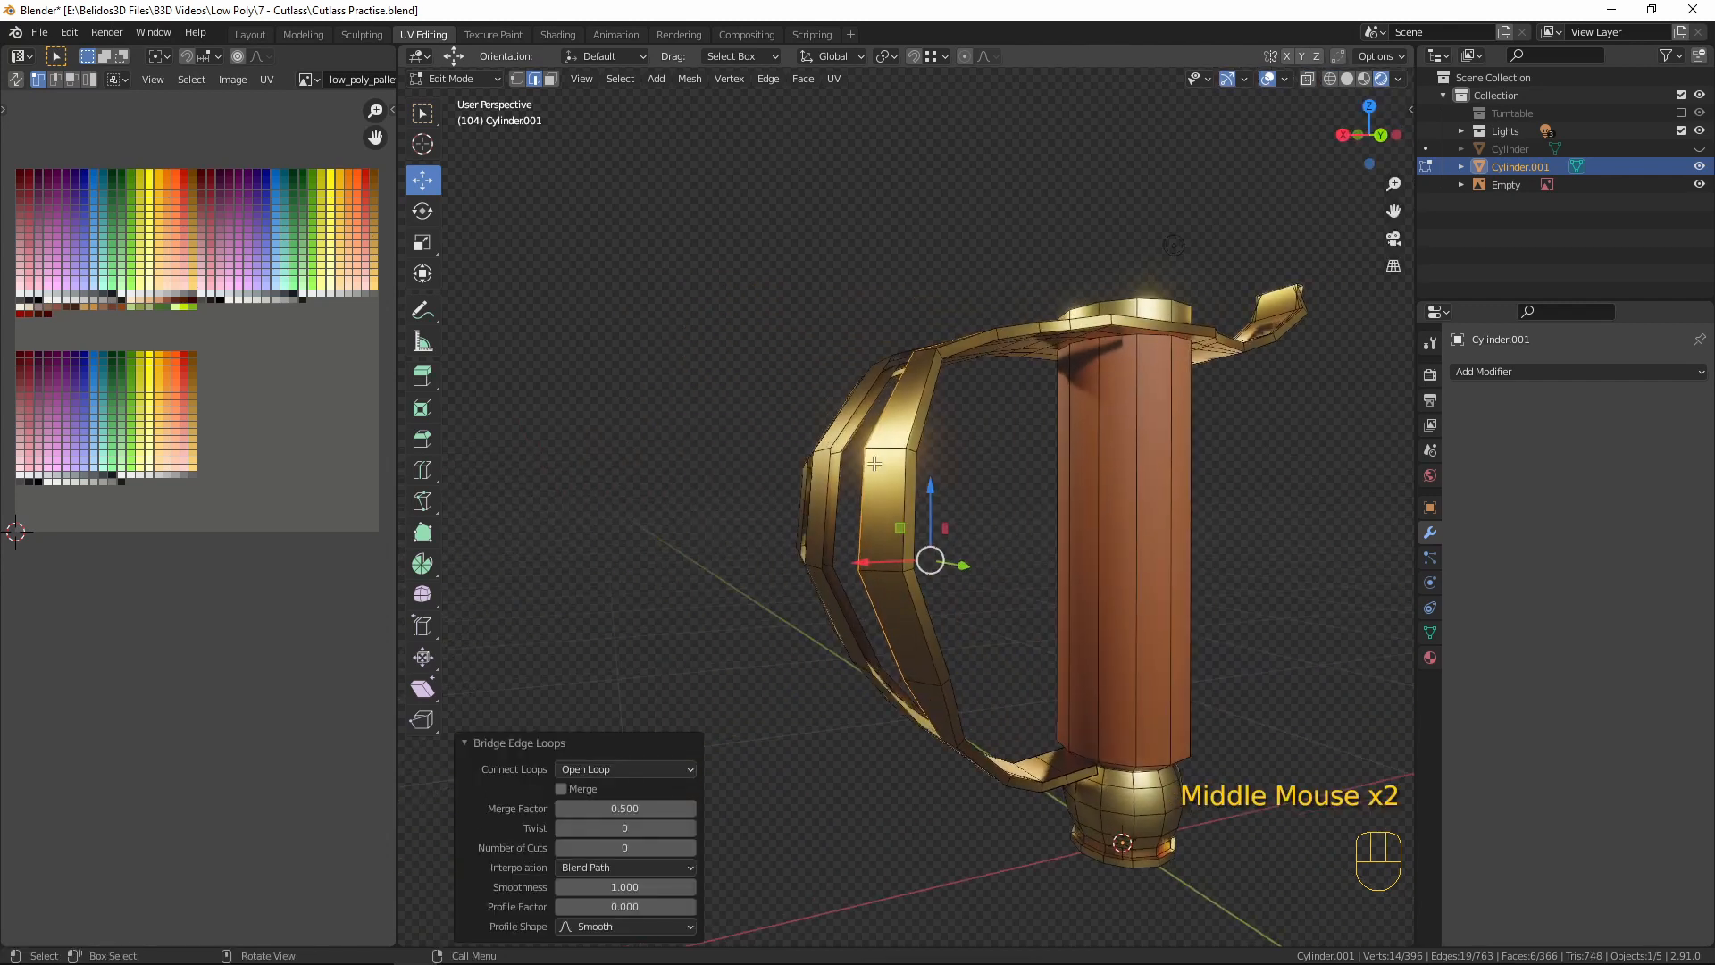
pyautogui.moveTo(873, 463); pyautogui.dragTo(909, 412, button='middle')
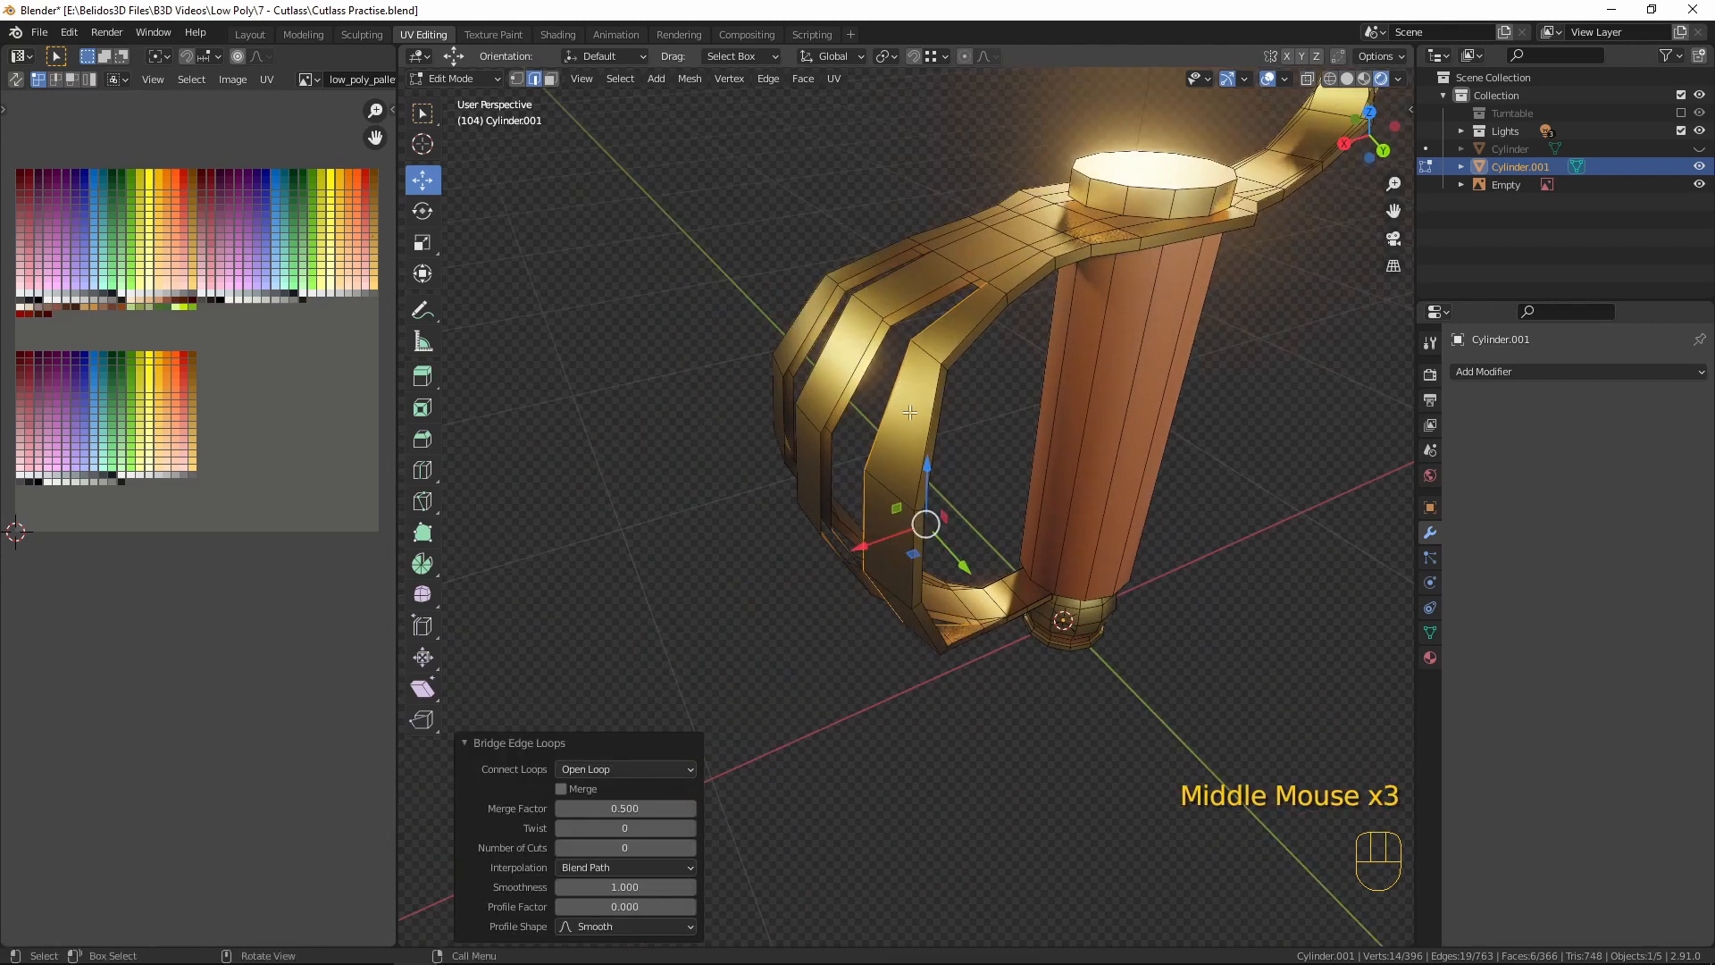
pyautogui.click(922, 296)
pyautogui.keyDown('shift'); pyautogui.click(902, 272); pyautogui.keyUp('shift')
pyautogui.keyDown('shift'); pyautogui.click(857, 375); pyautogui.keyUp('shift')
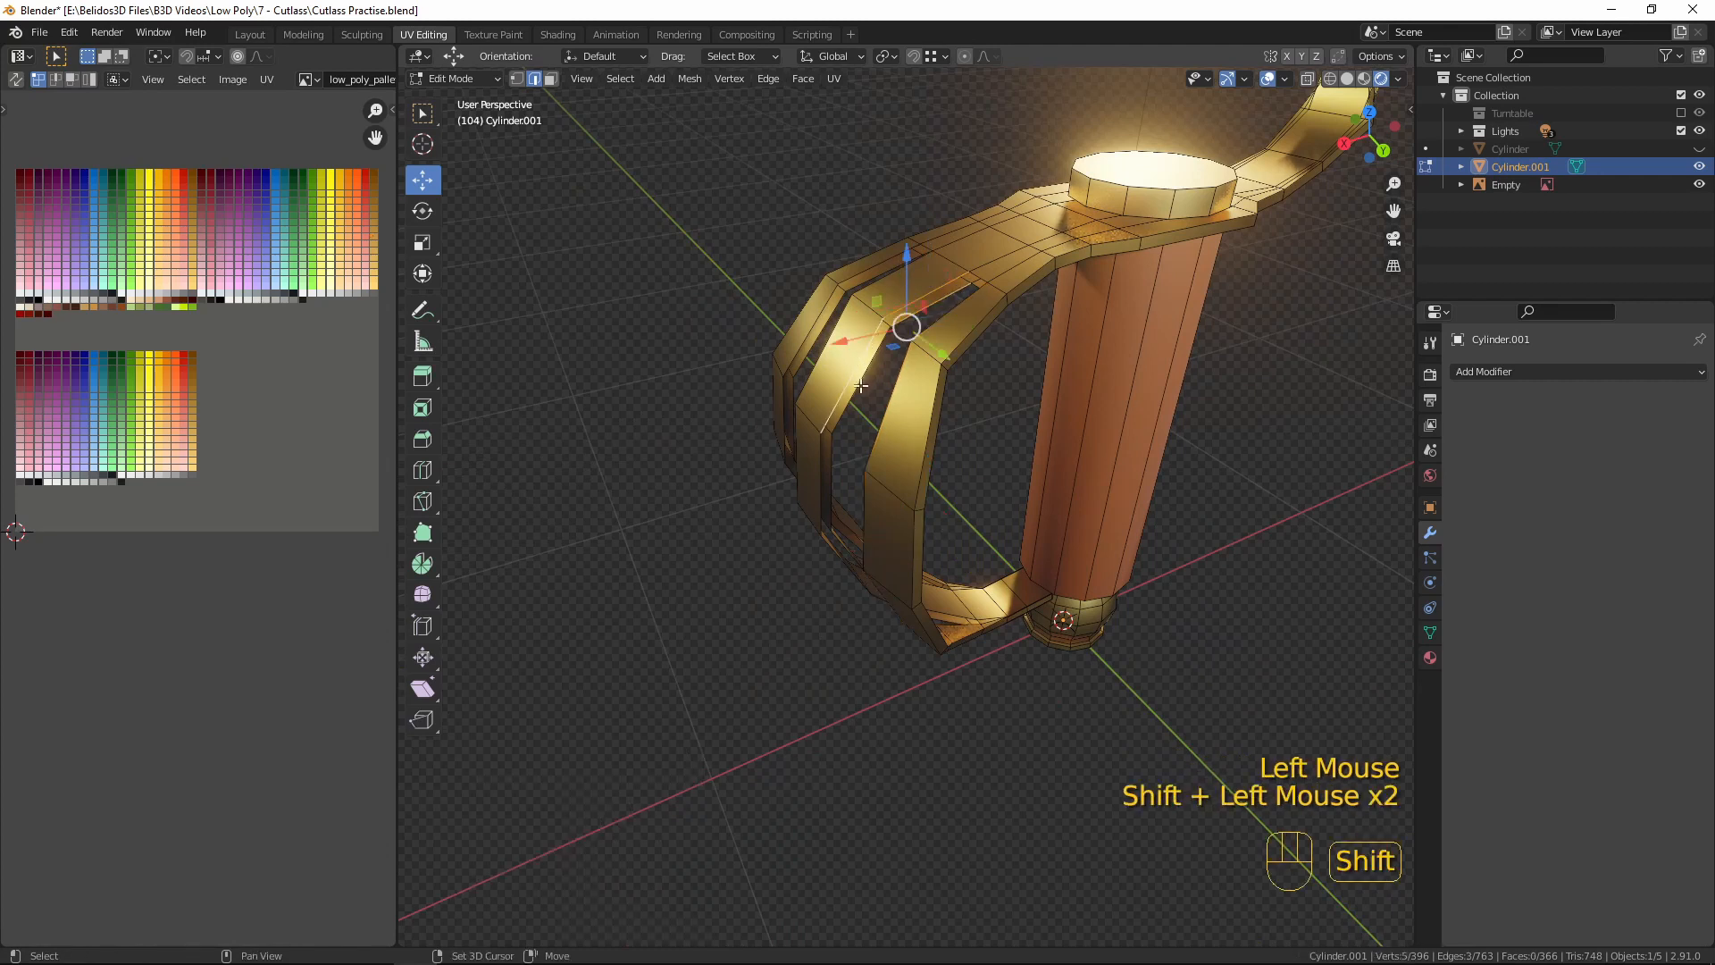
pyautogui.keyDown('shift'); pyautogui.click(818, 446); pyautogui.keyUp('shift')
pyautogui.keyDown('shift'); pyautogui.click(827, 527); pyautogui.keyUp('shift')
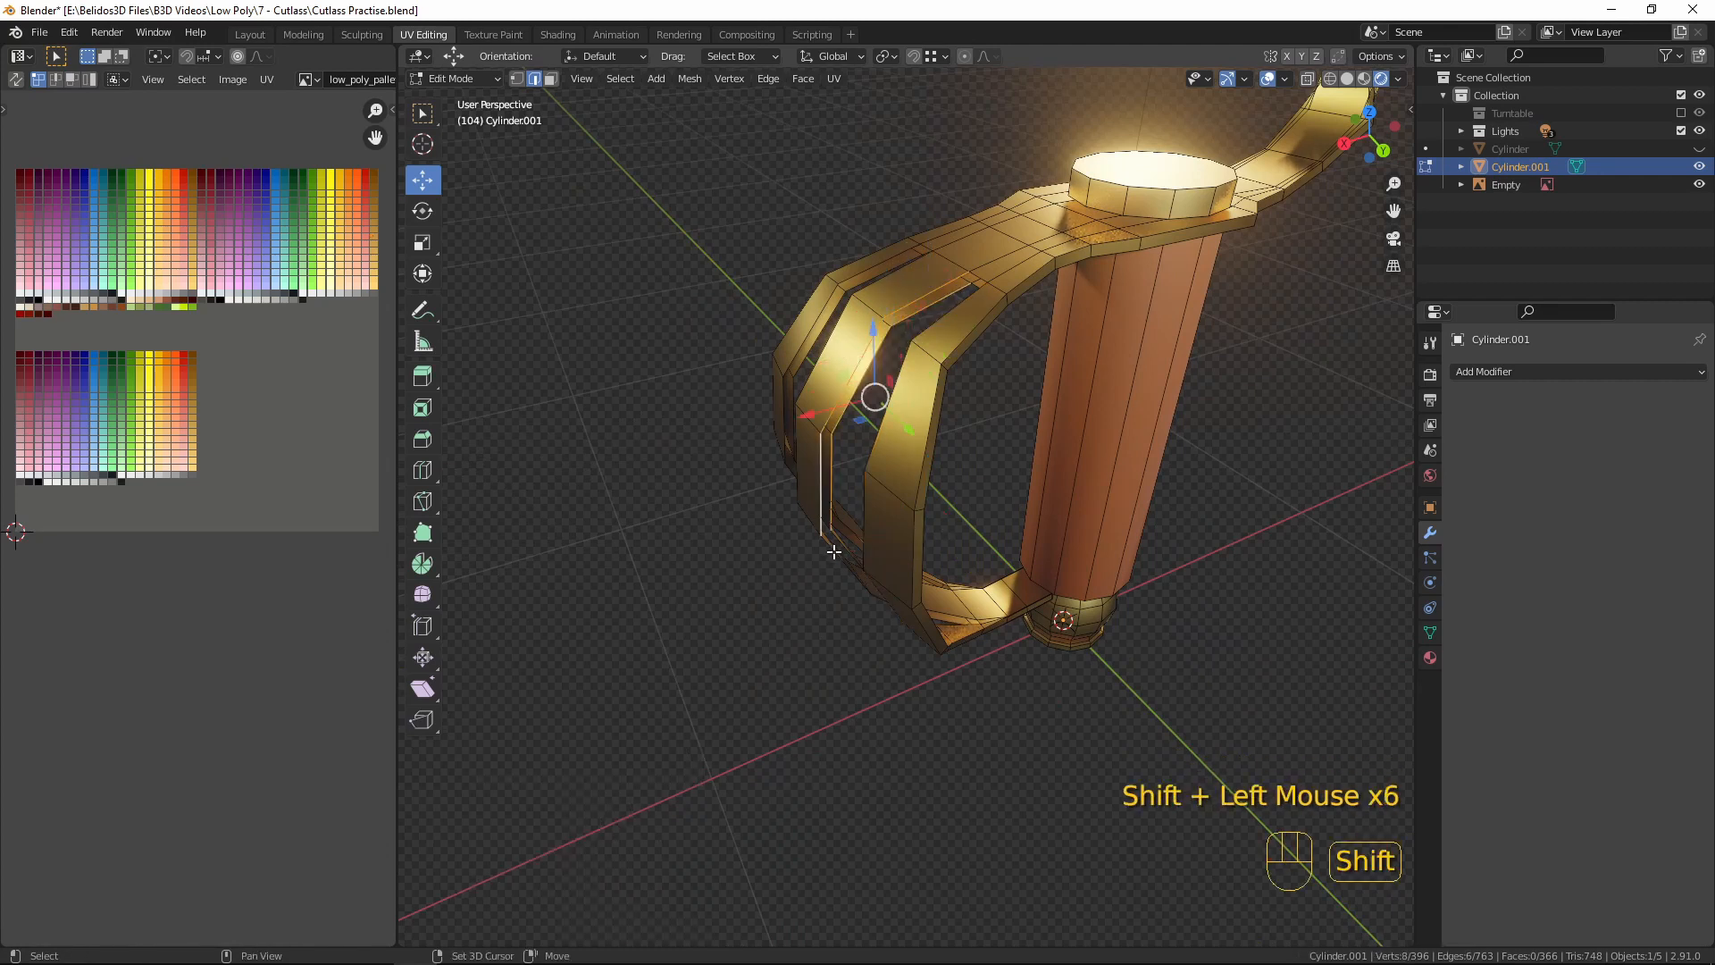
pyautogui.keyDown('shift'); pyautogui.click(835, 545); pyautogui.keyUp('shift')
pyautogui.moveTo(846, 563); pyautogui.dragTo(902, 511, button='middle')
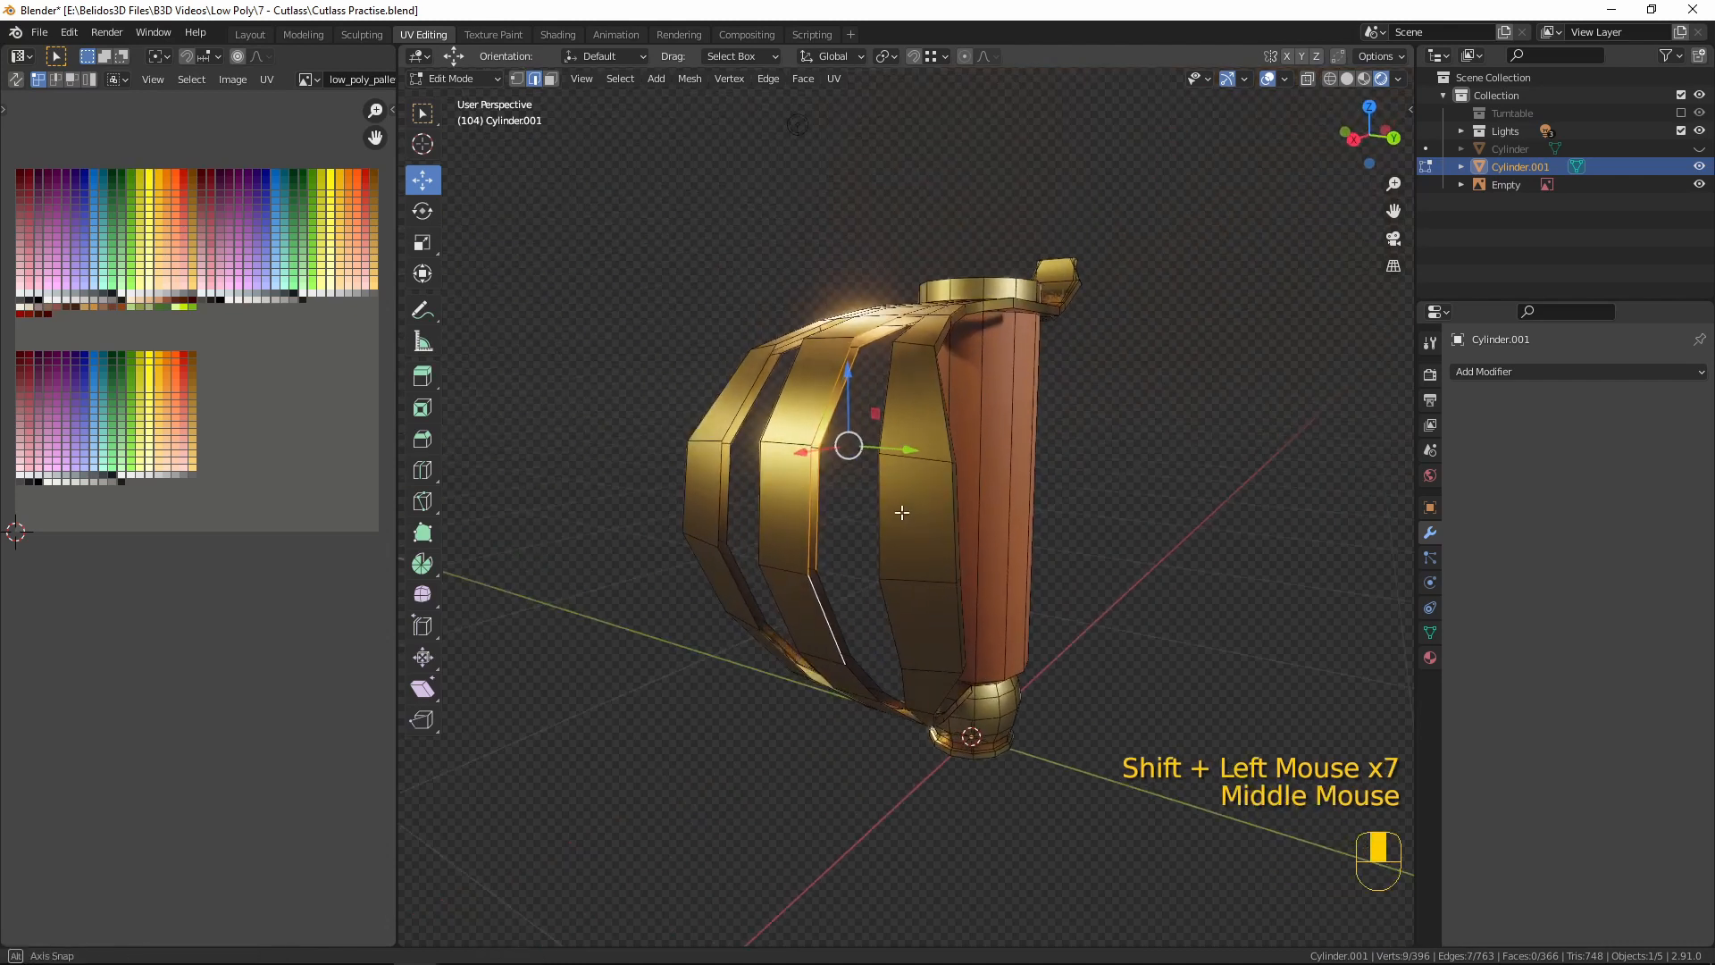
pyautogui.keyDown('shift'); pyautogui.click(831, 611); pyautogui.keyUp('shift')
pyautogui.keyDown('shift'); pyautogui.click(848, 683); pyautogui.keyUp('shift')
pyautogui.keyDown('shift'); pyautogui.click(854, 644); pyautogui.keyUp('shift')
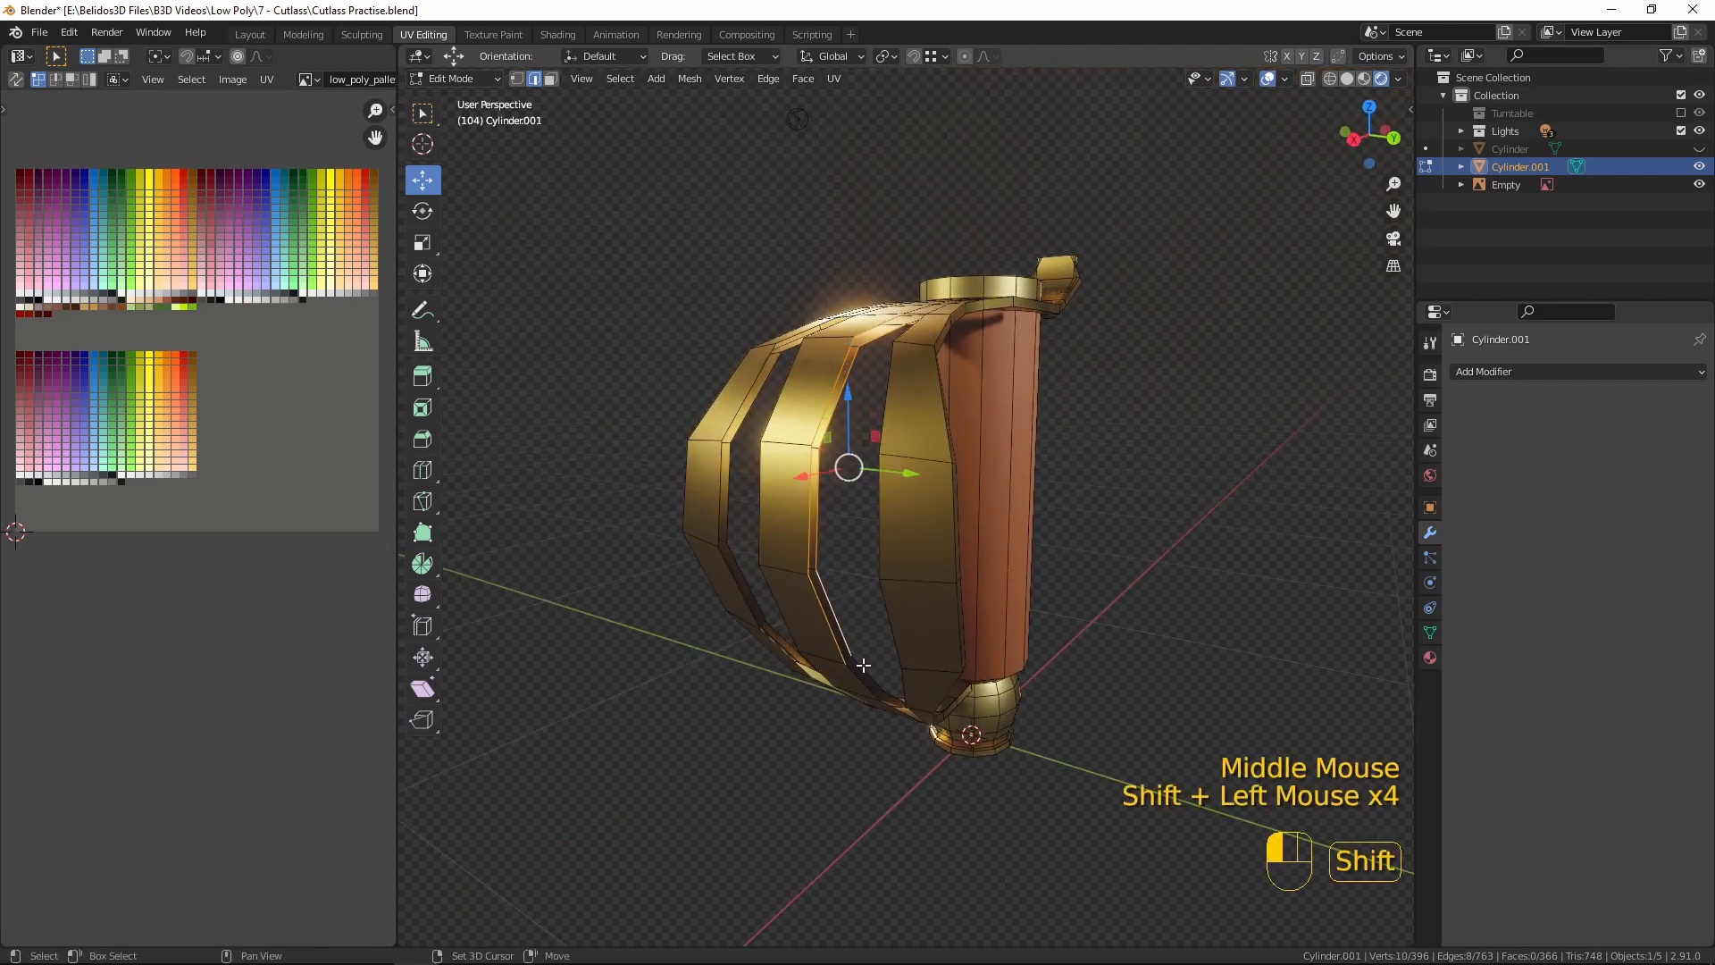
pyautogui.keyDown('shift'); pyautogui.click(867, 701); pyautogui.keyUp('shift')
pyautogui.keyDown('shift'); pyautogui.click(860, 683); pyautogui.keyUp('shift')
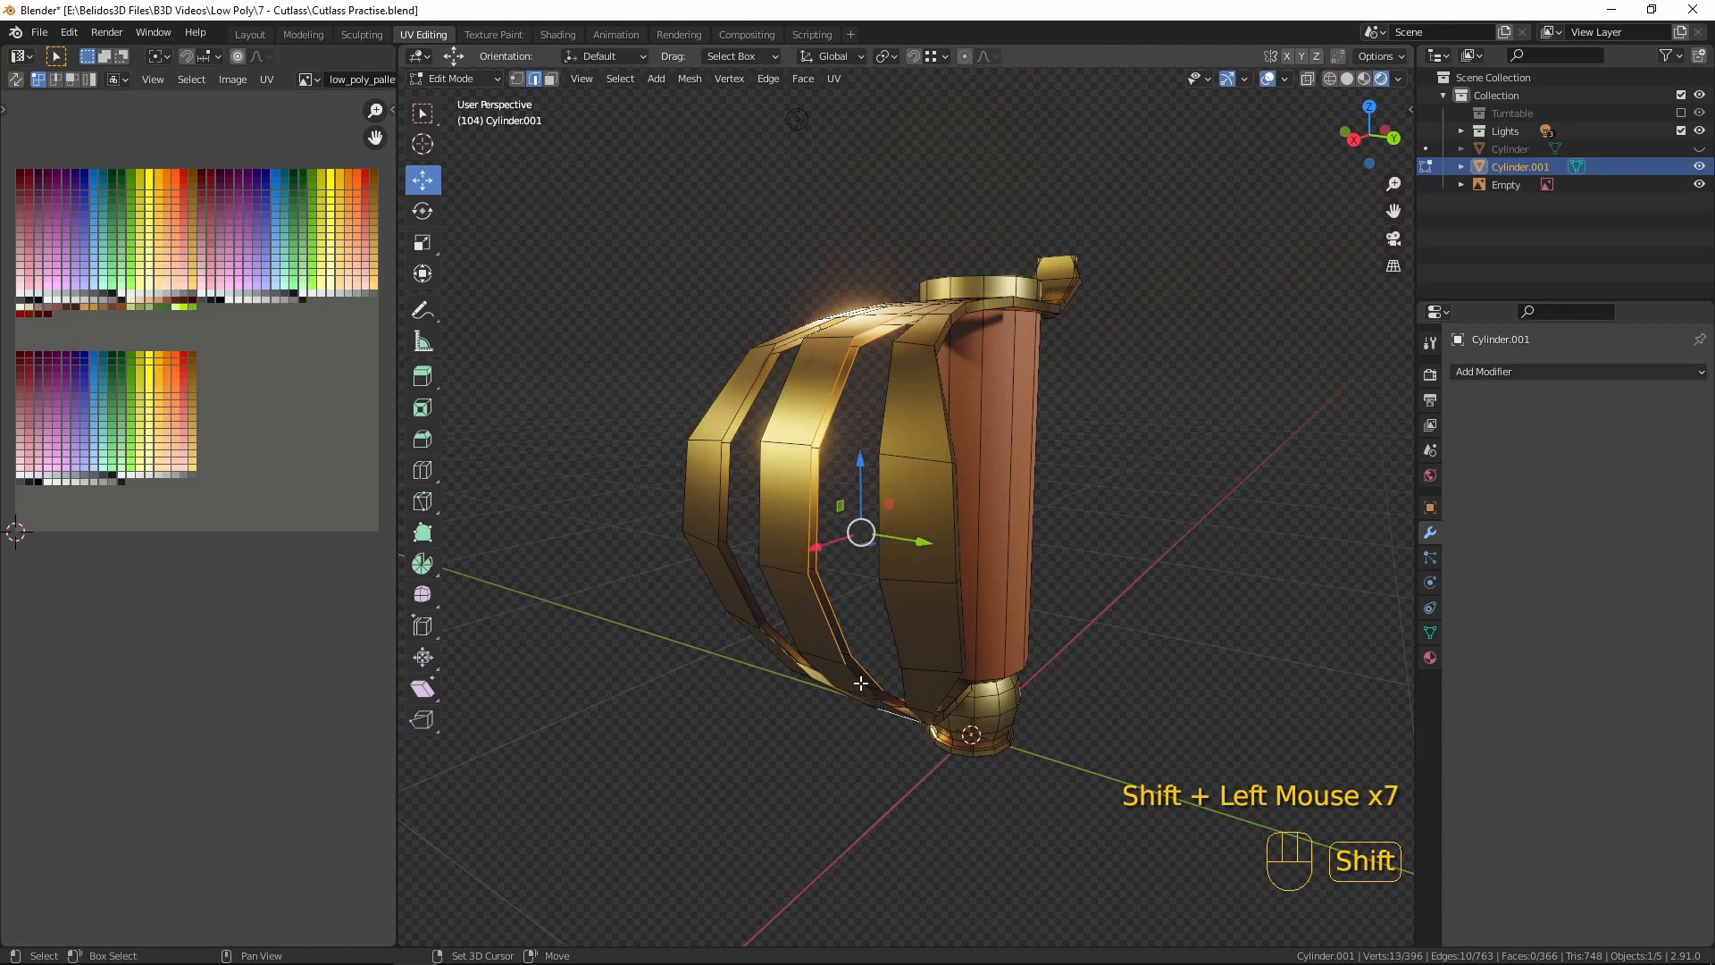
pyautogui.moveTo(921, 690); pyautogui.dragTo(962, 634, button='middle')
# - Try to bridge the selected edge runs on the centre band, and undo the bridge
pyautogui.hotkey('ctrl', 'e')
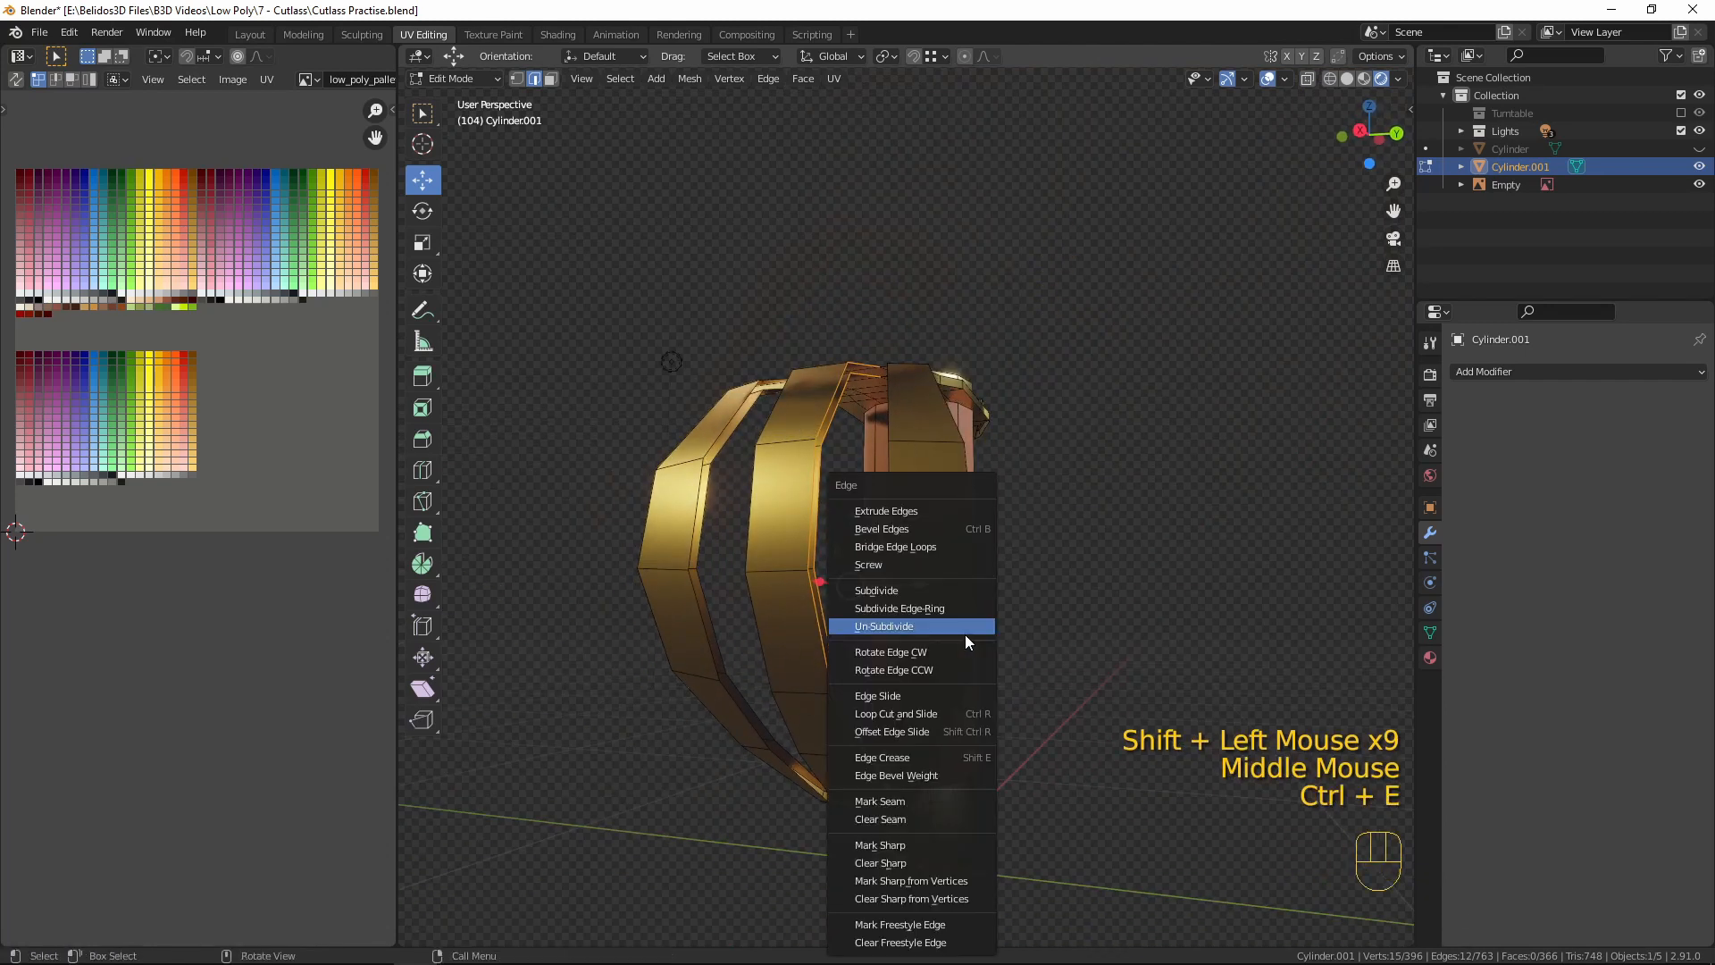
pyautogui.click(931, 546)
pyautogui.moveTo(931, 546); pyautogui.dragTo(884, 556, button='middle')
pyautogui.press('ctrl')
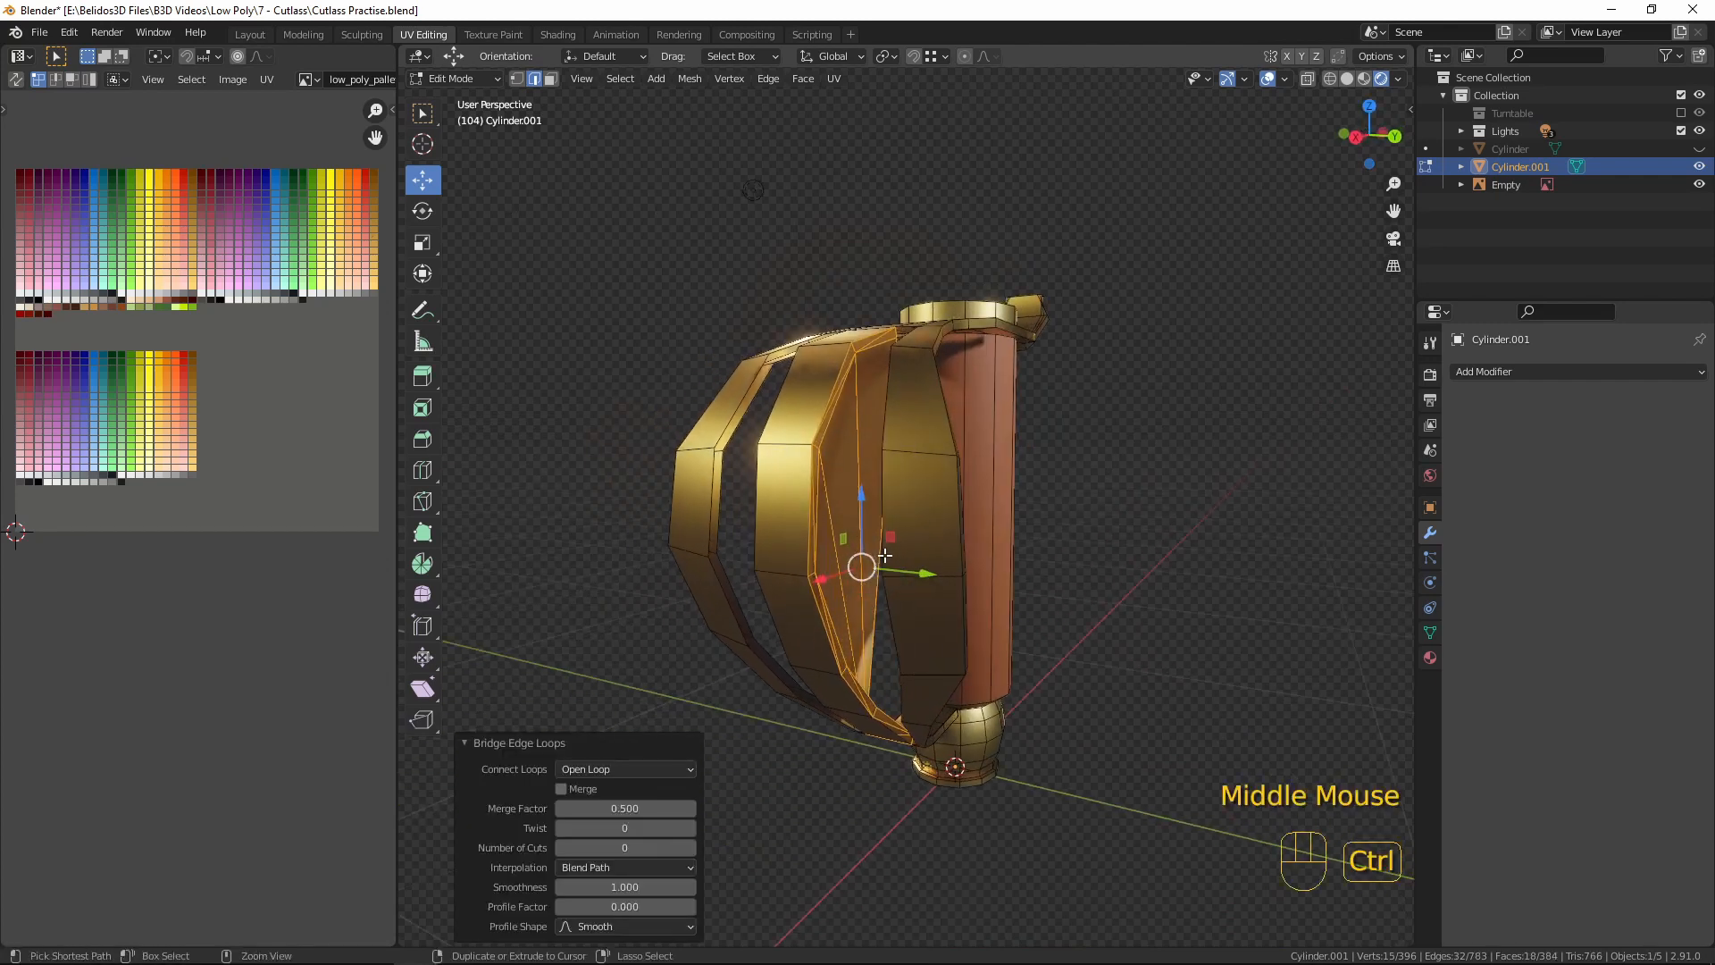
pyautogui.hotkey('ctrl', '\\')
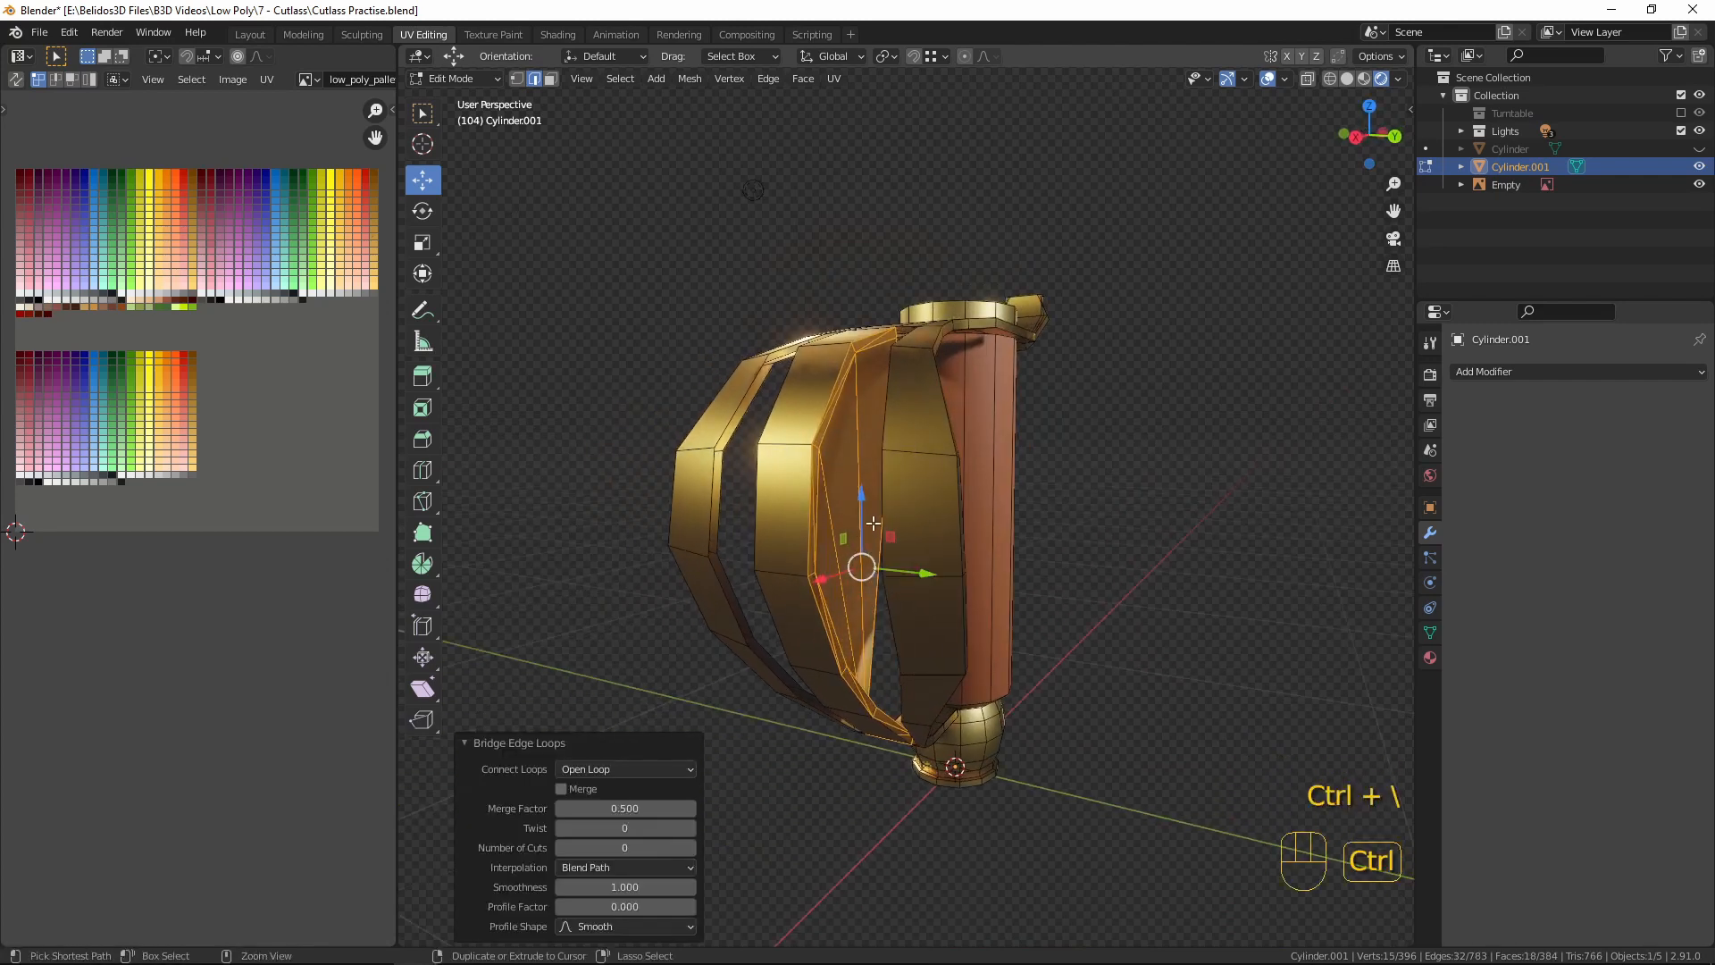
pyautogui.hotkey('ctrl', 'z')
# - Replace the wrongly selected edge at the centre band's lower end with the missing lengthwise edge, and bridge the two six-edge runs
pyautogui.moveTo(874, 523); pyautogui.dragTo(896, 473, button='middle')
pyautogui.keyDown('shift'); pyautogui.click(845, 843); pyautogui.keyUp('shift')
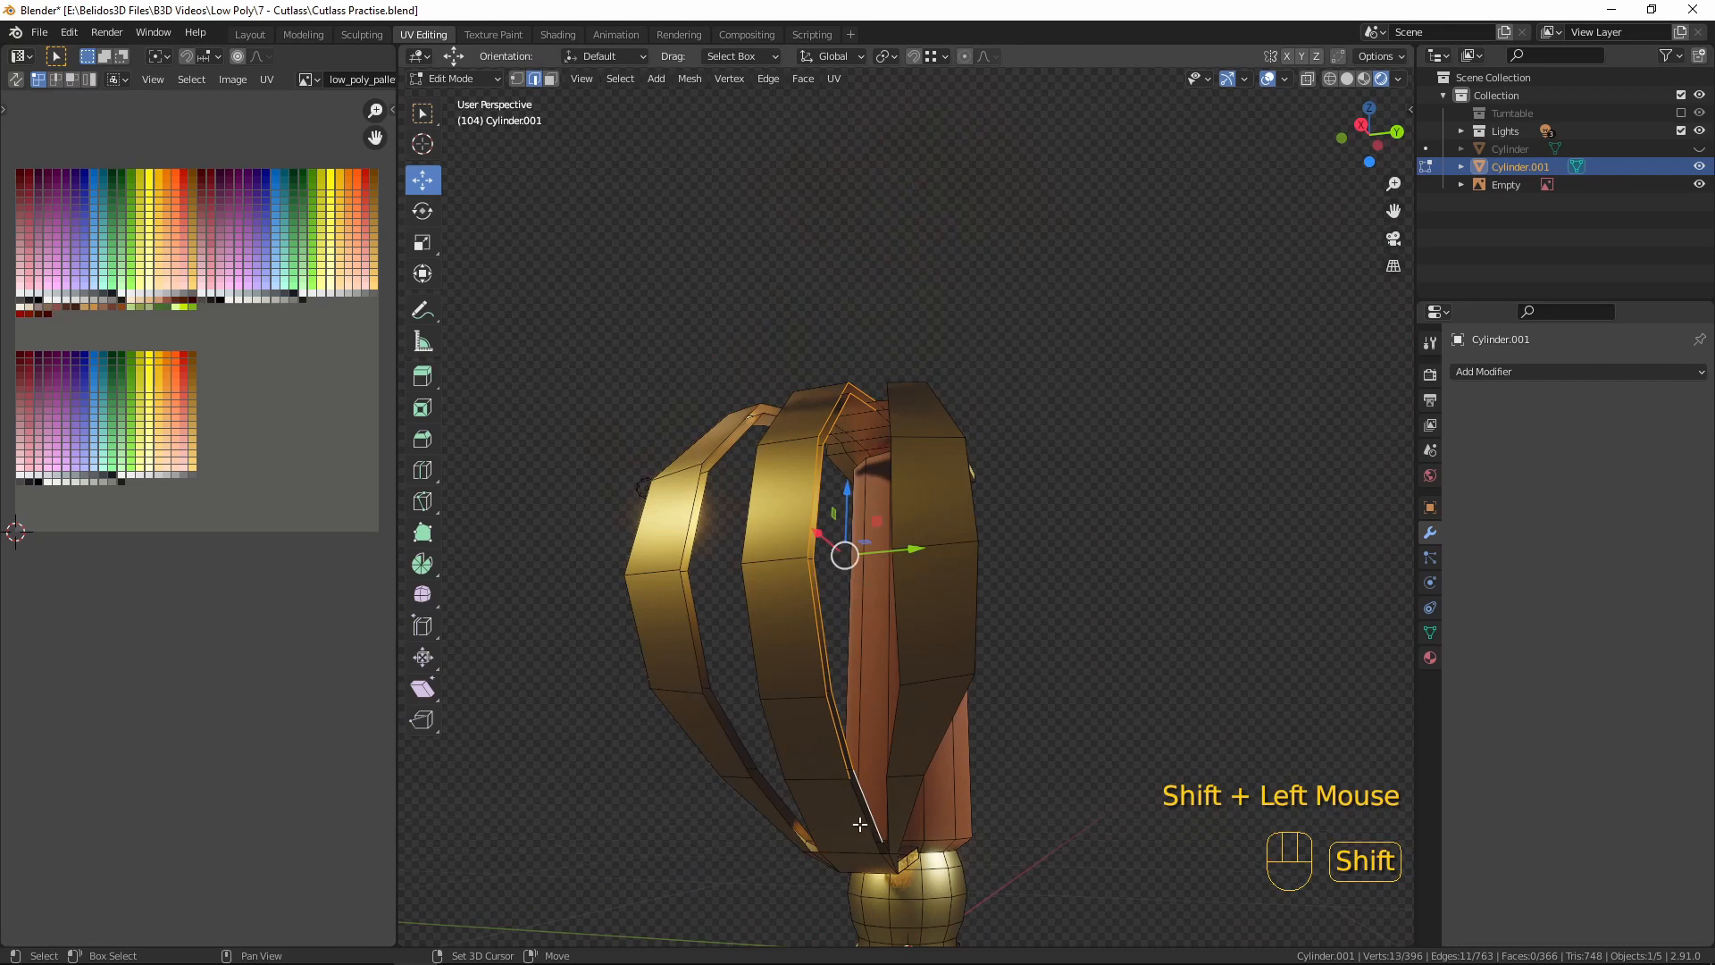
pyautogui.keyDown('shift'); pyautogui.click(865, 817); pyautogui.keyUp('shift')
pyautogui.hotkey('ctrl', 'e')
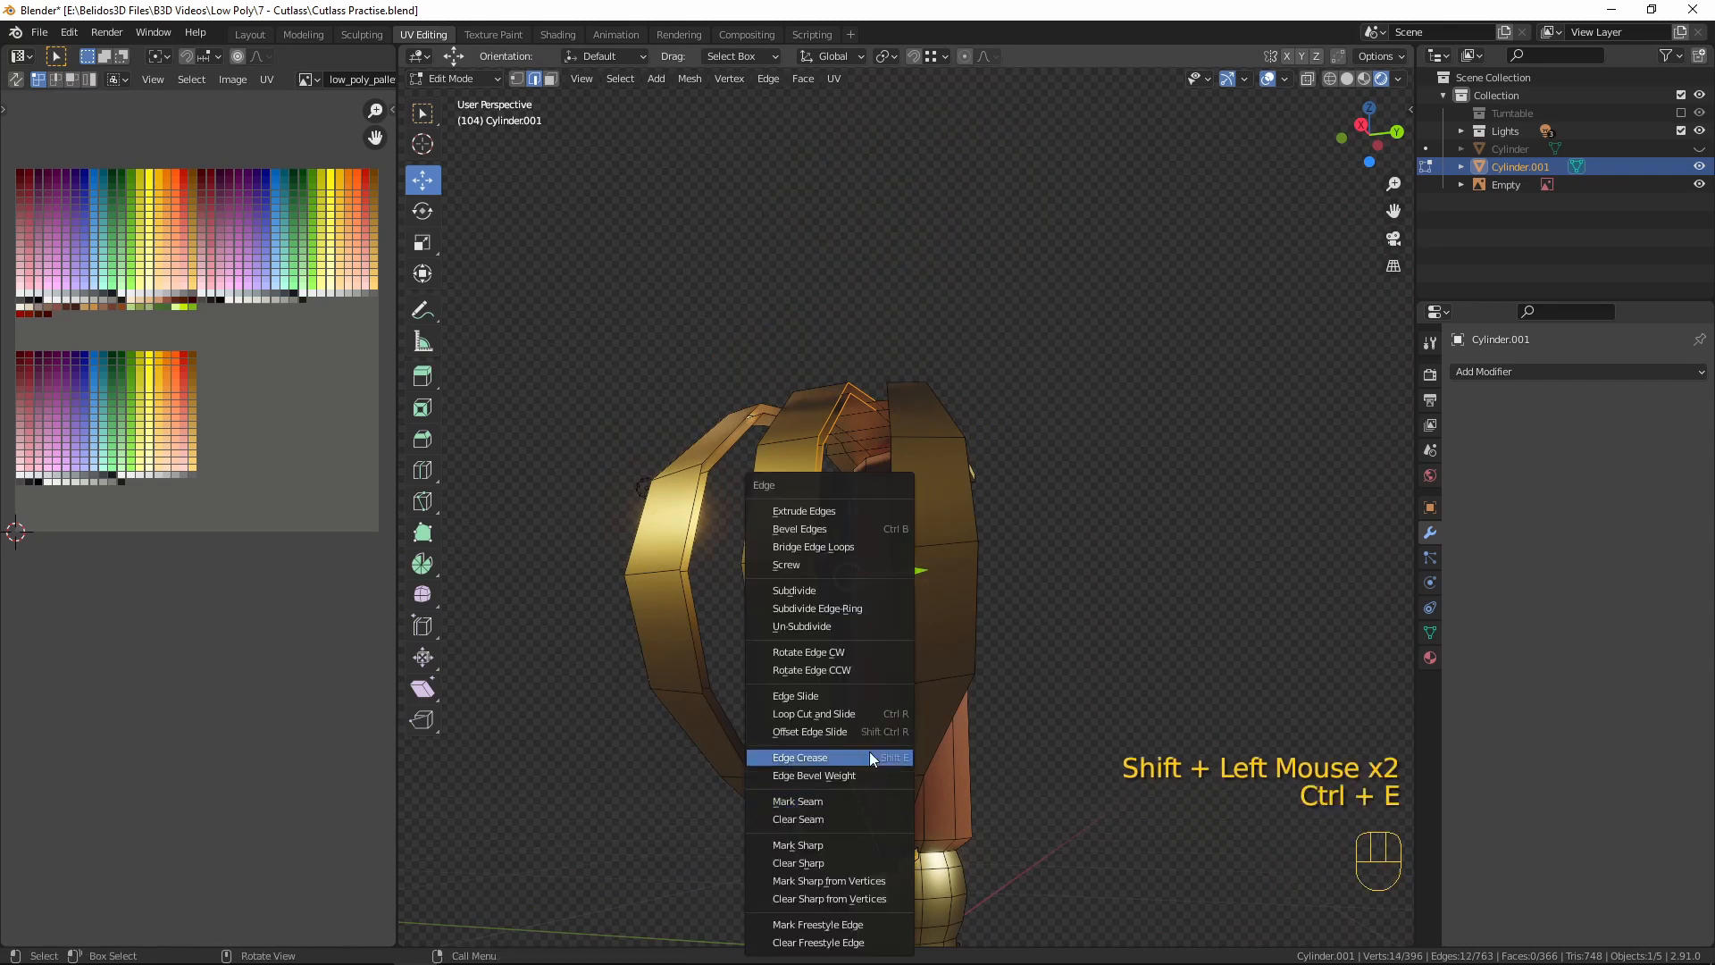
pyautogui.click(854, 552)
# - Fill the open rims at the upper and lower ends of the +Y opening with one face each
pyautogui.moveTo(854, 552); pyautogui.dragTo(821, 306, button='middle')
pyautogui.scroll(3, 839, 264)
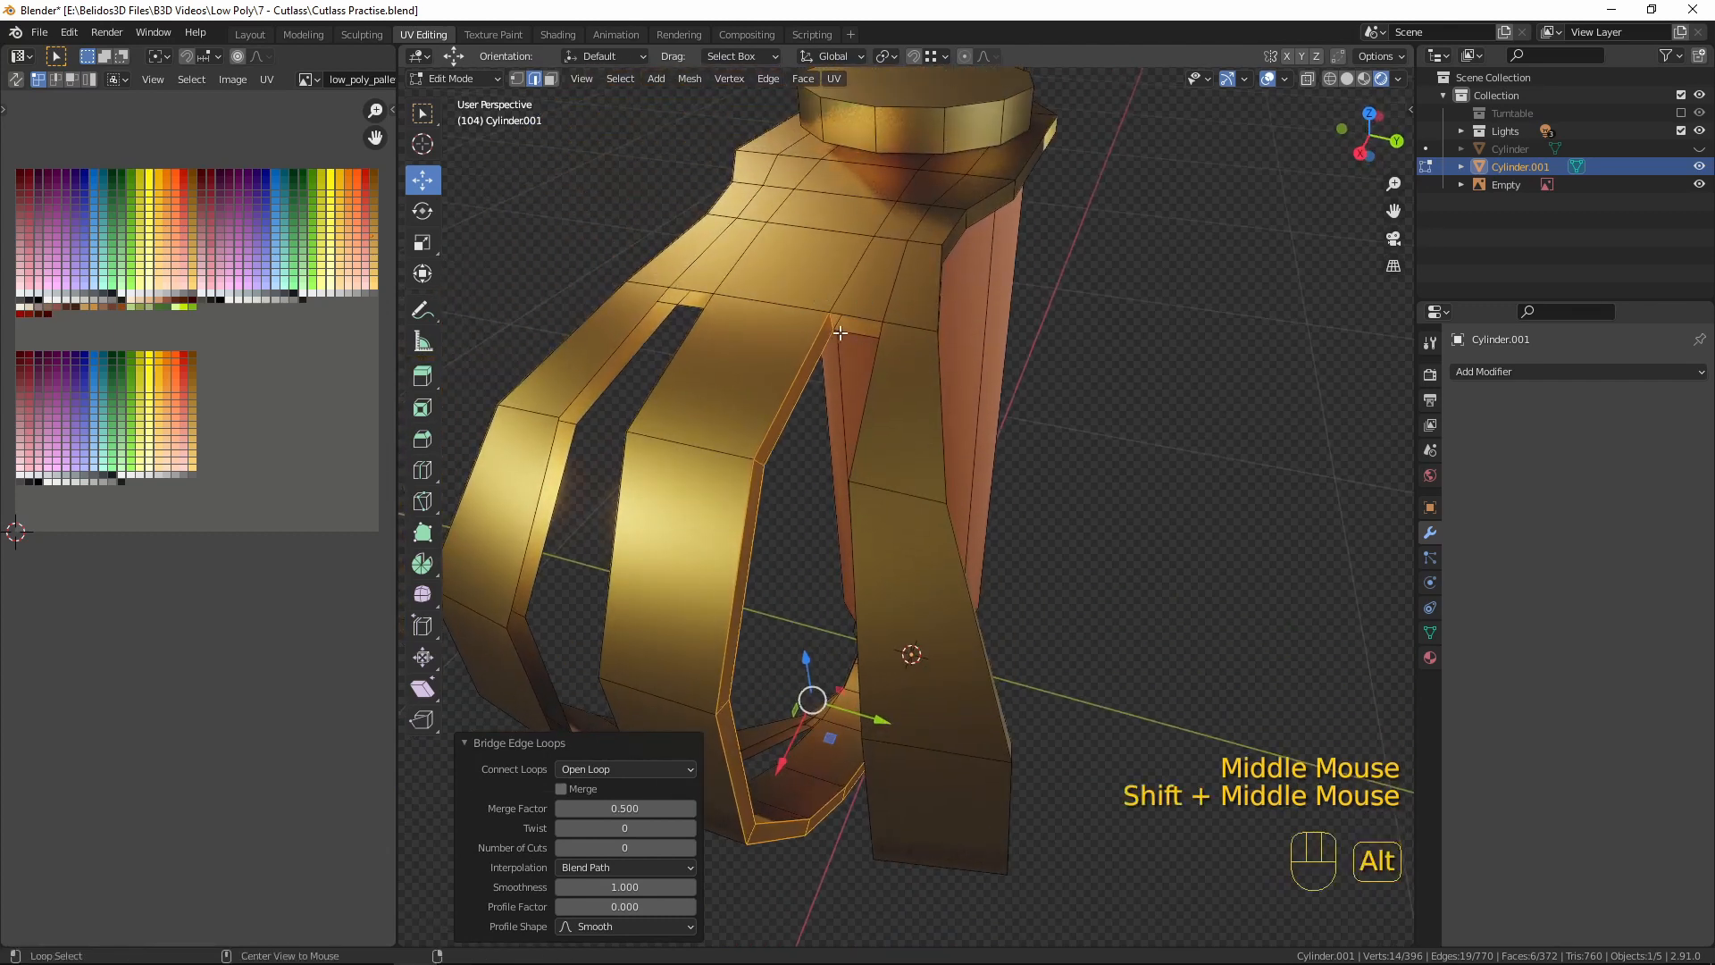
pyautogui.keyDown('alt'); pyautogui.click(846, 316); pyautogui.keyUp('alt')
pyautogui.press('f')
pyautogui.moveTo(847, 317); pyautogui.dragTo(922, 440, button='middle')
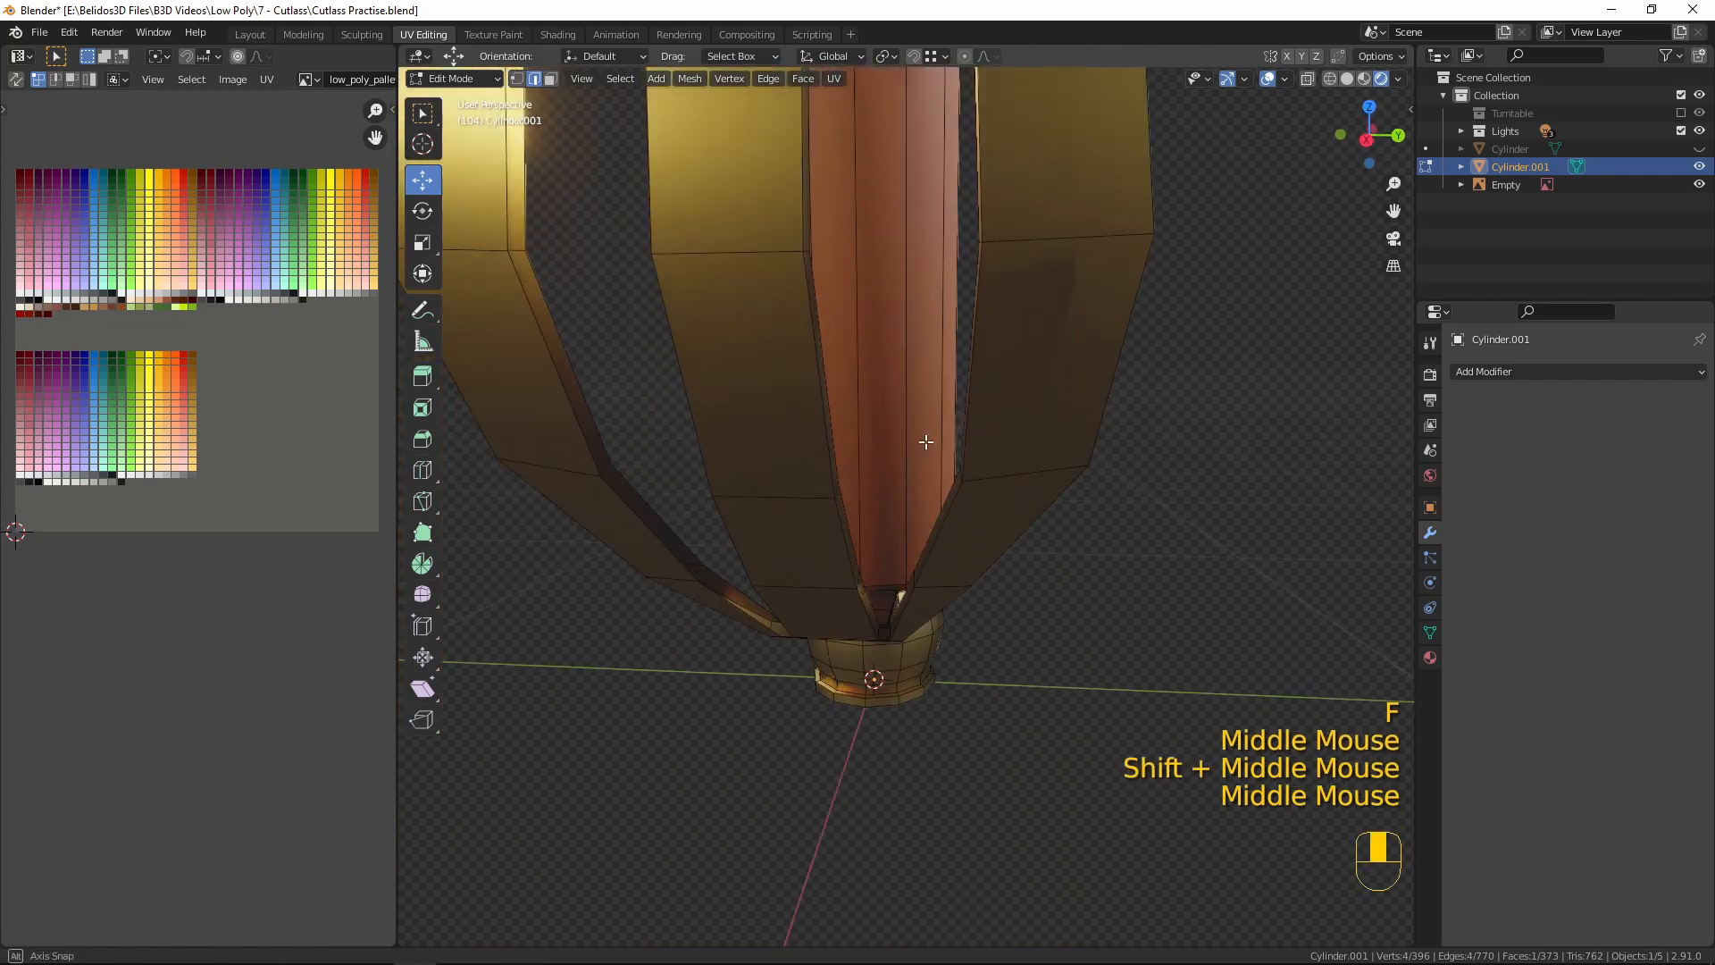
pyautogui.scroll(2, 923, 524)
pyautogui.keyDown('alt'); pyautogui.click(884, 782); pyautogui.keyUp('alt')
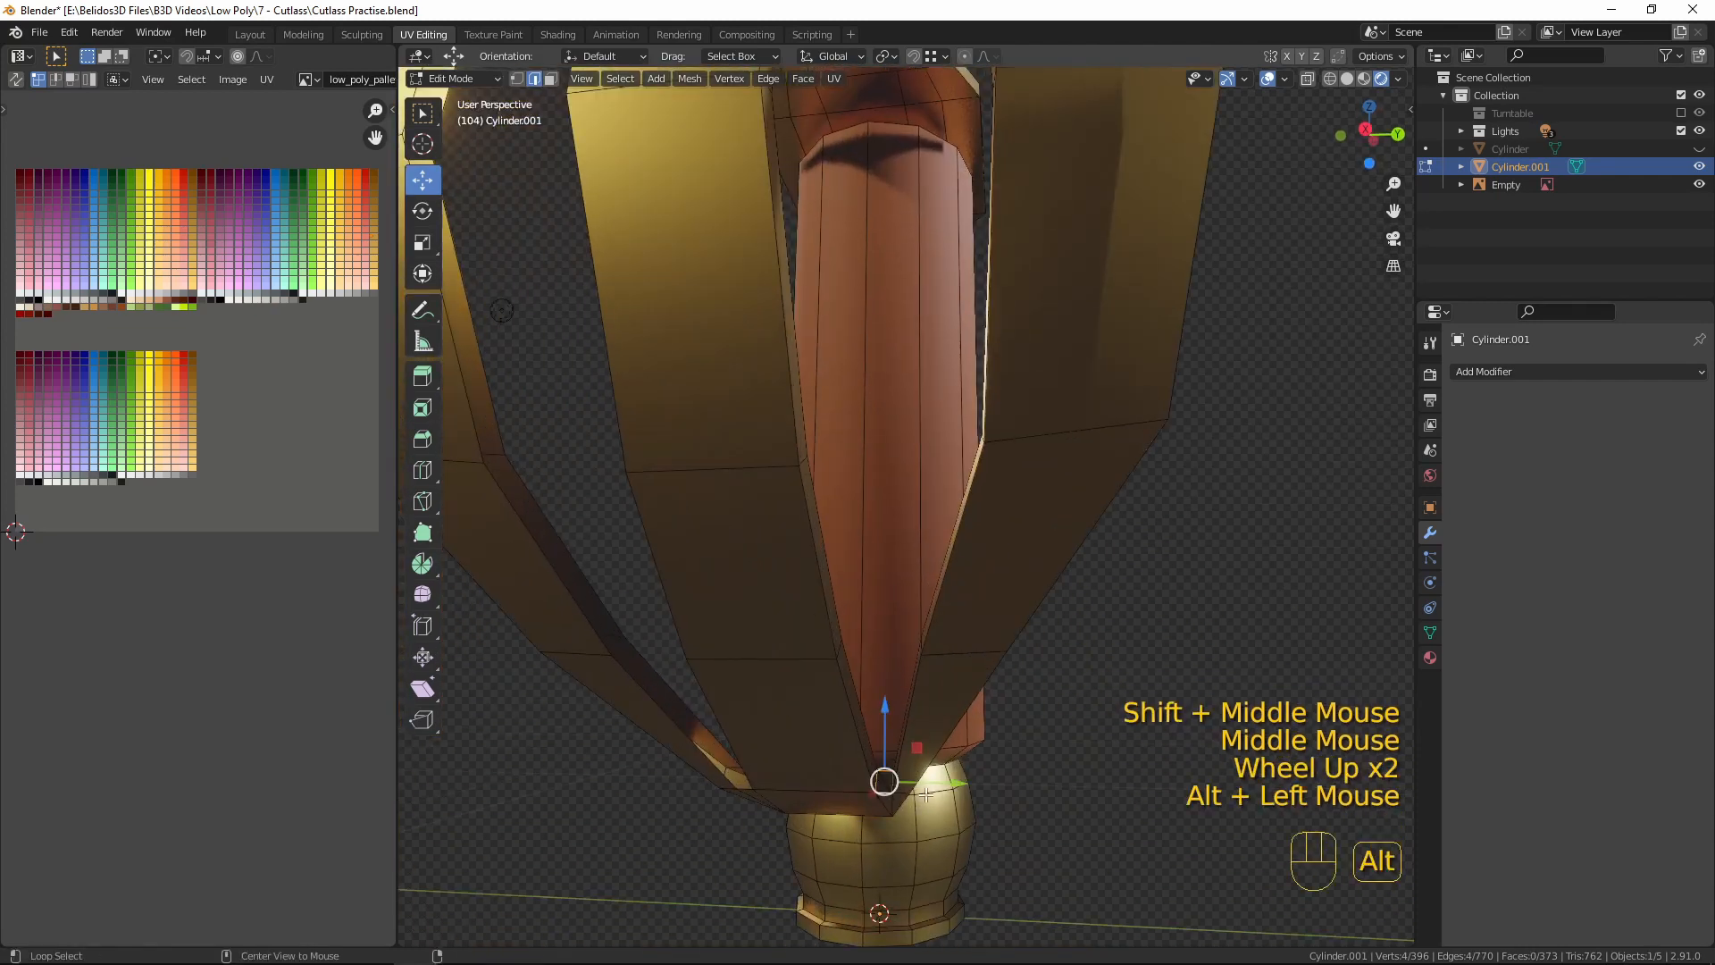
pyautogui.press('f')
# - Select the outer lengthwise edge run on the centre band along the -Y opening, from lower to upper end
pyautogui.moveTo(927, 794); pyautogui.dragTo(834, 623, button='middle')
pyautogui.scroll(-3, 833, 622)
pyautogui.moveTo(949, 125)
pyautogui.keyDown('shift'); pyautogui.mouseDown(button='middle')
pyautogui.moveTo(955, 157)
pyautogui.moveTo(970, 140)
pyautogui.mouseUp(button='middle'); pyautogui.keyUp('shift')
pyautogui.keyDown('shift'); pyautogui.moveTo(840, 733); pyautogui.dragTo(955, 527, button='middle'); pyautogui.keyUp('shift')
pyautogui.click(815, 628)
pyautogui.moveTo(1020, 412); pyautogui.dragTo(889, 276, button='middle')
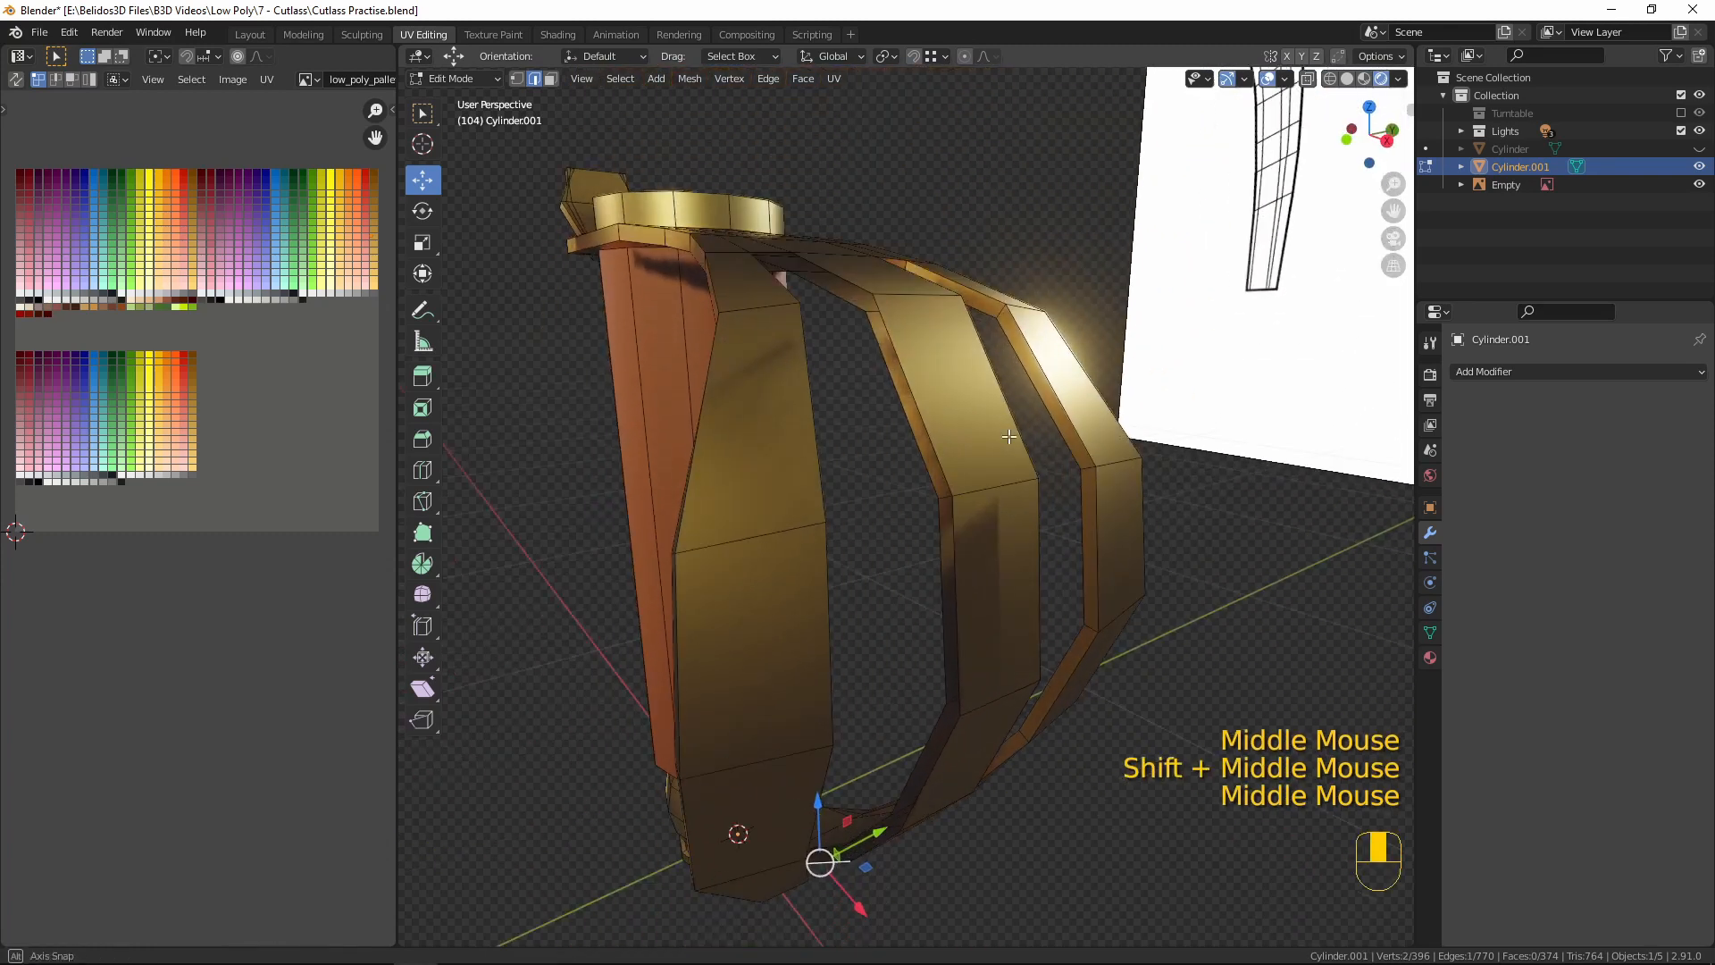
pyautogui.keyDown('ctrl'); pyautogui.click(830, 267); pyautogui.keyUp('ctrl')
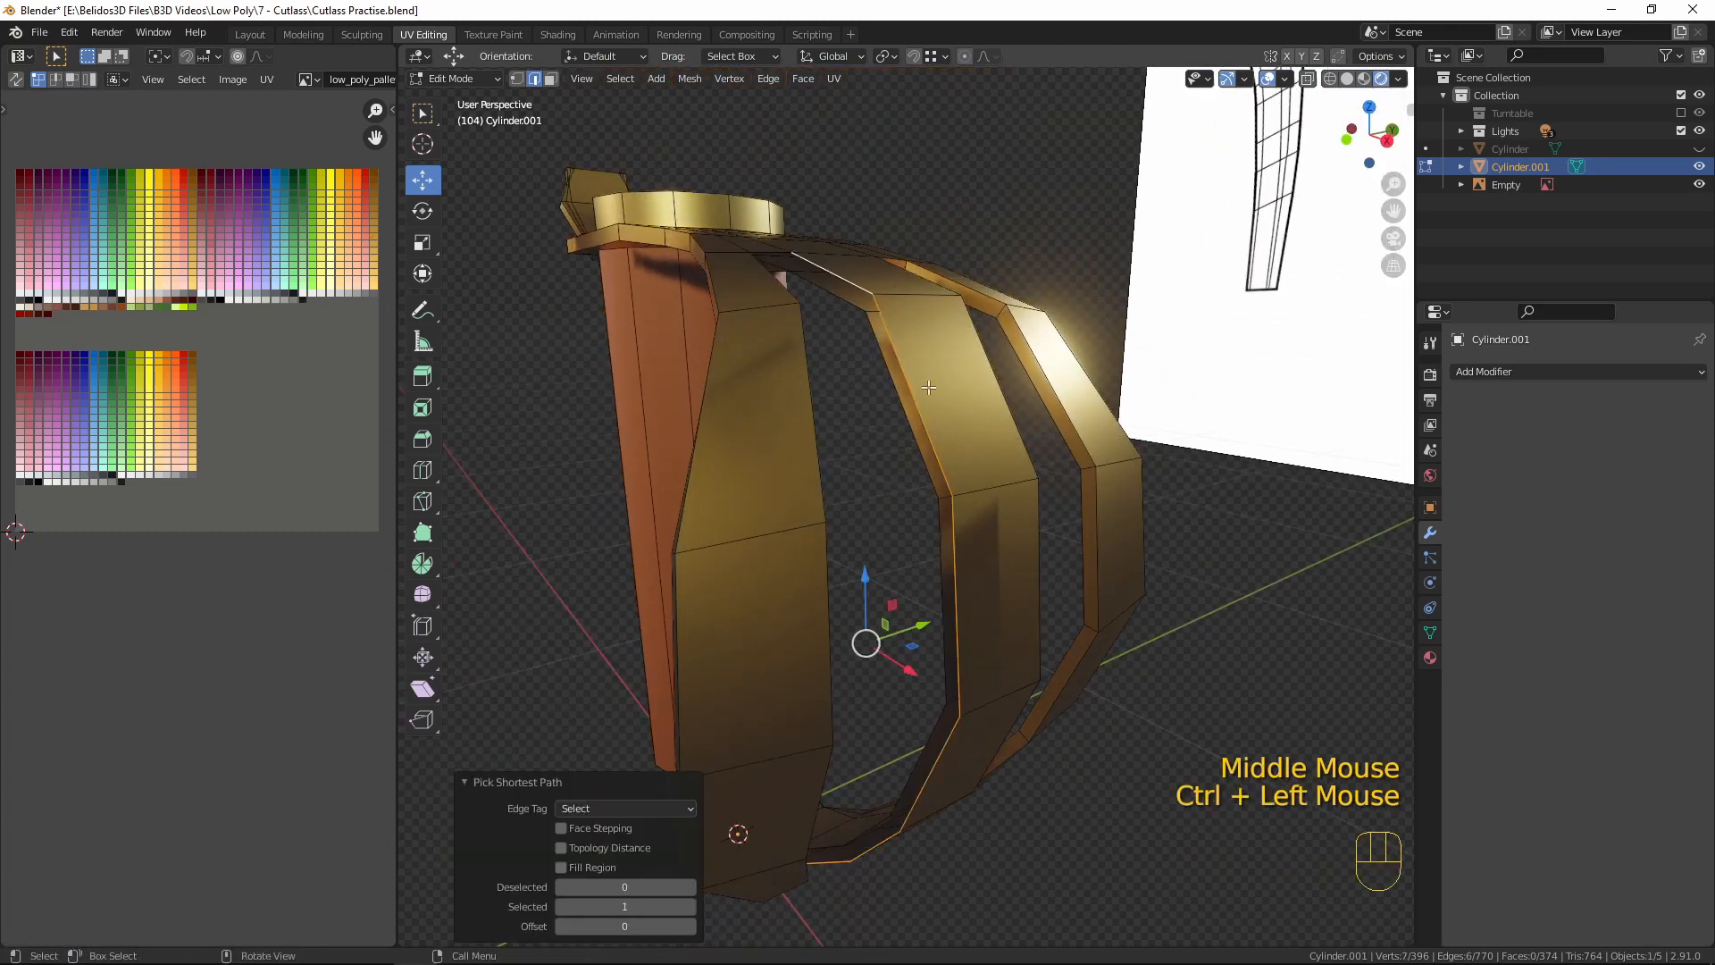
# - Add the matching inner edge run on the centre band to the selection, and bridge the two runs into a side wall
pyautogui.keyDown('shift'); pyautogui.click(830, 293); pyautogui.keyUp('shift')
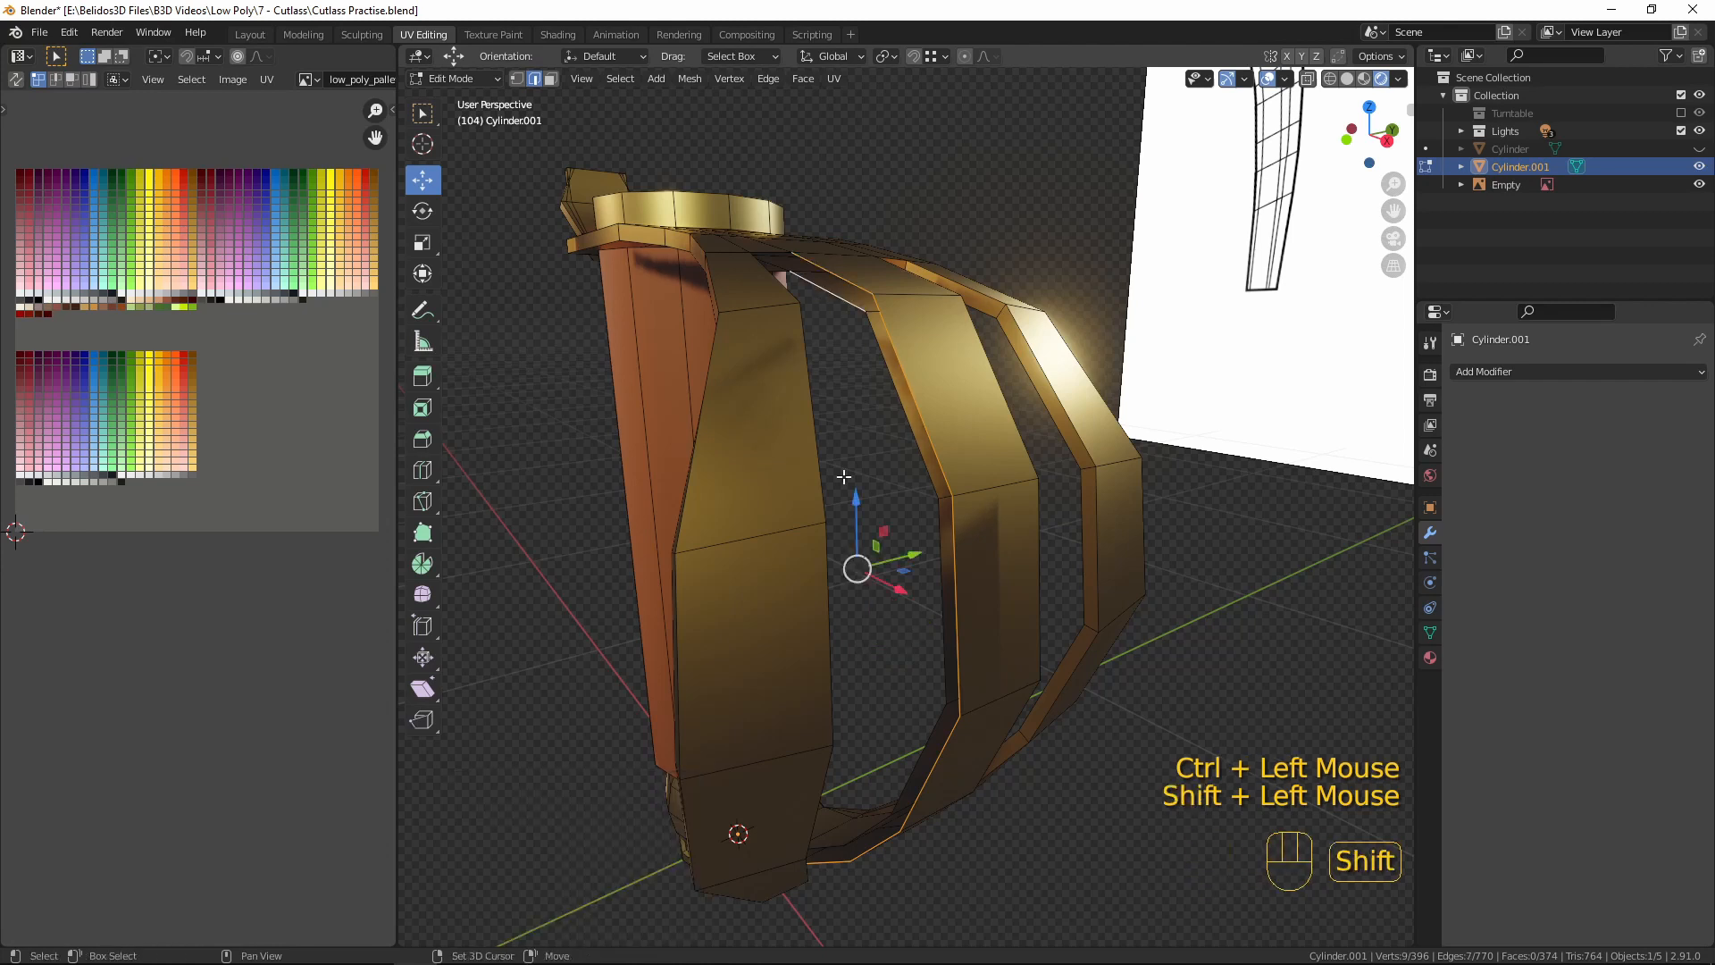
pyautogui.moveTo(829, 293); pyautogui.dragTo(870, 708, button='middle')
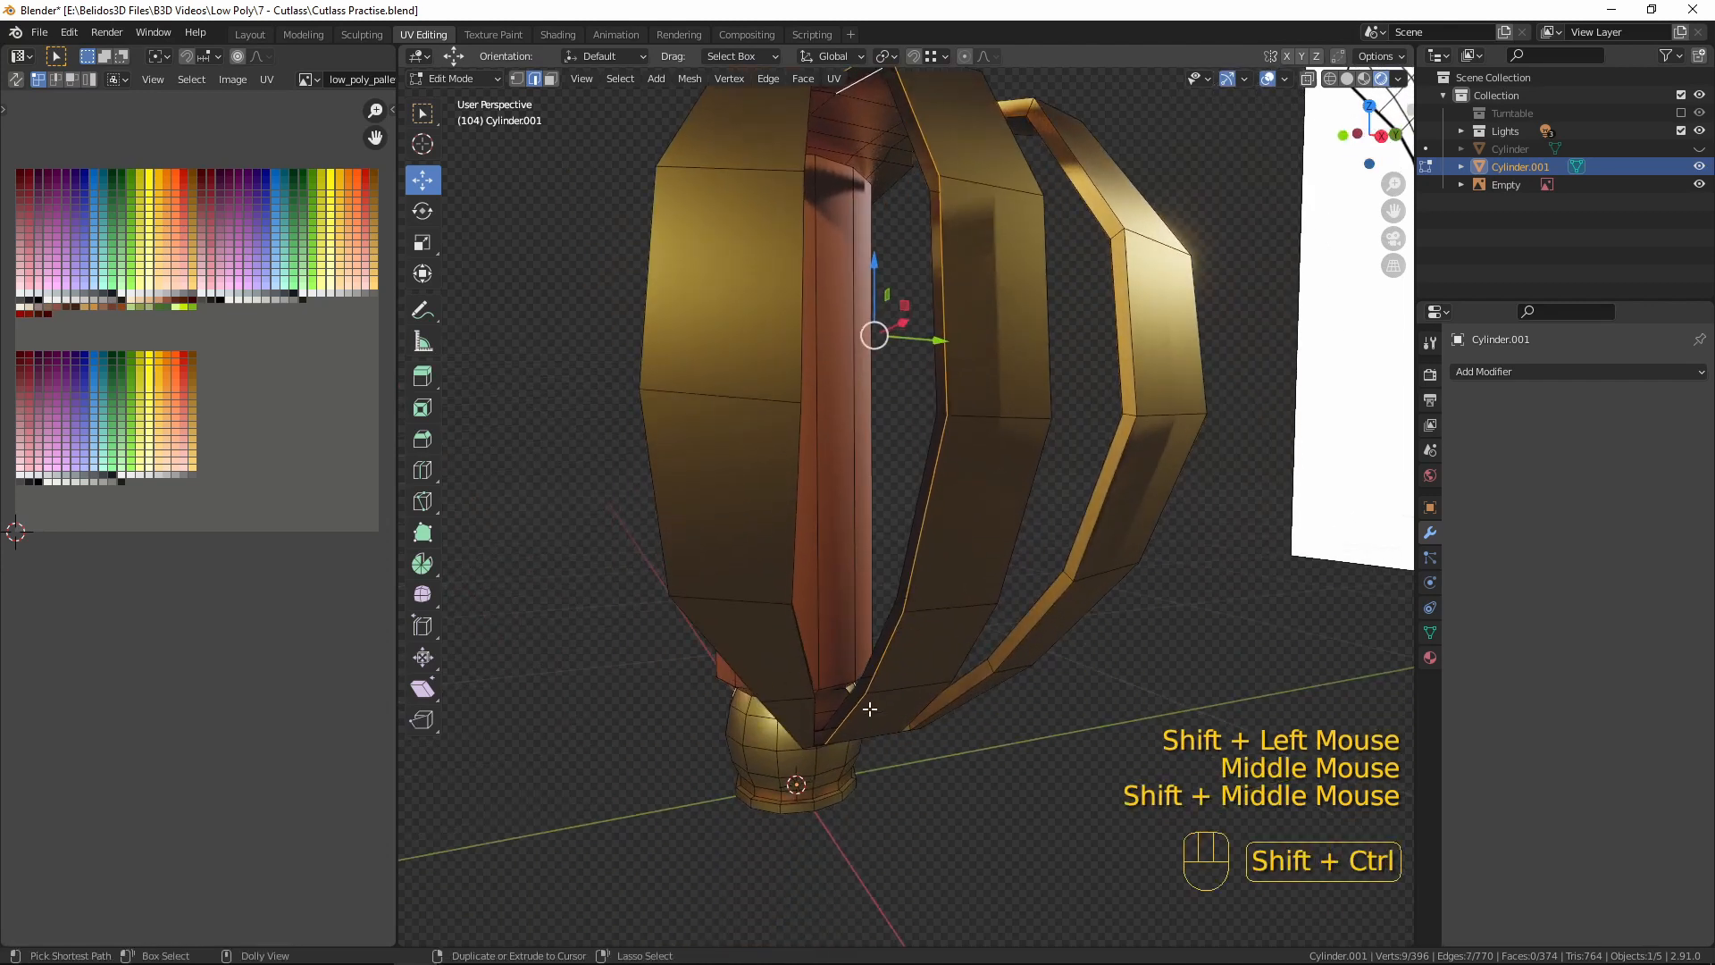
pyautogui.keyDown('ctrl'); pyautogui.keyDown('shift'); pyautogui.click(857, 698); pyautogui.keyUp('shift'); pyautogui.keyUp('ctrl')
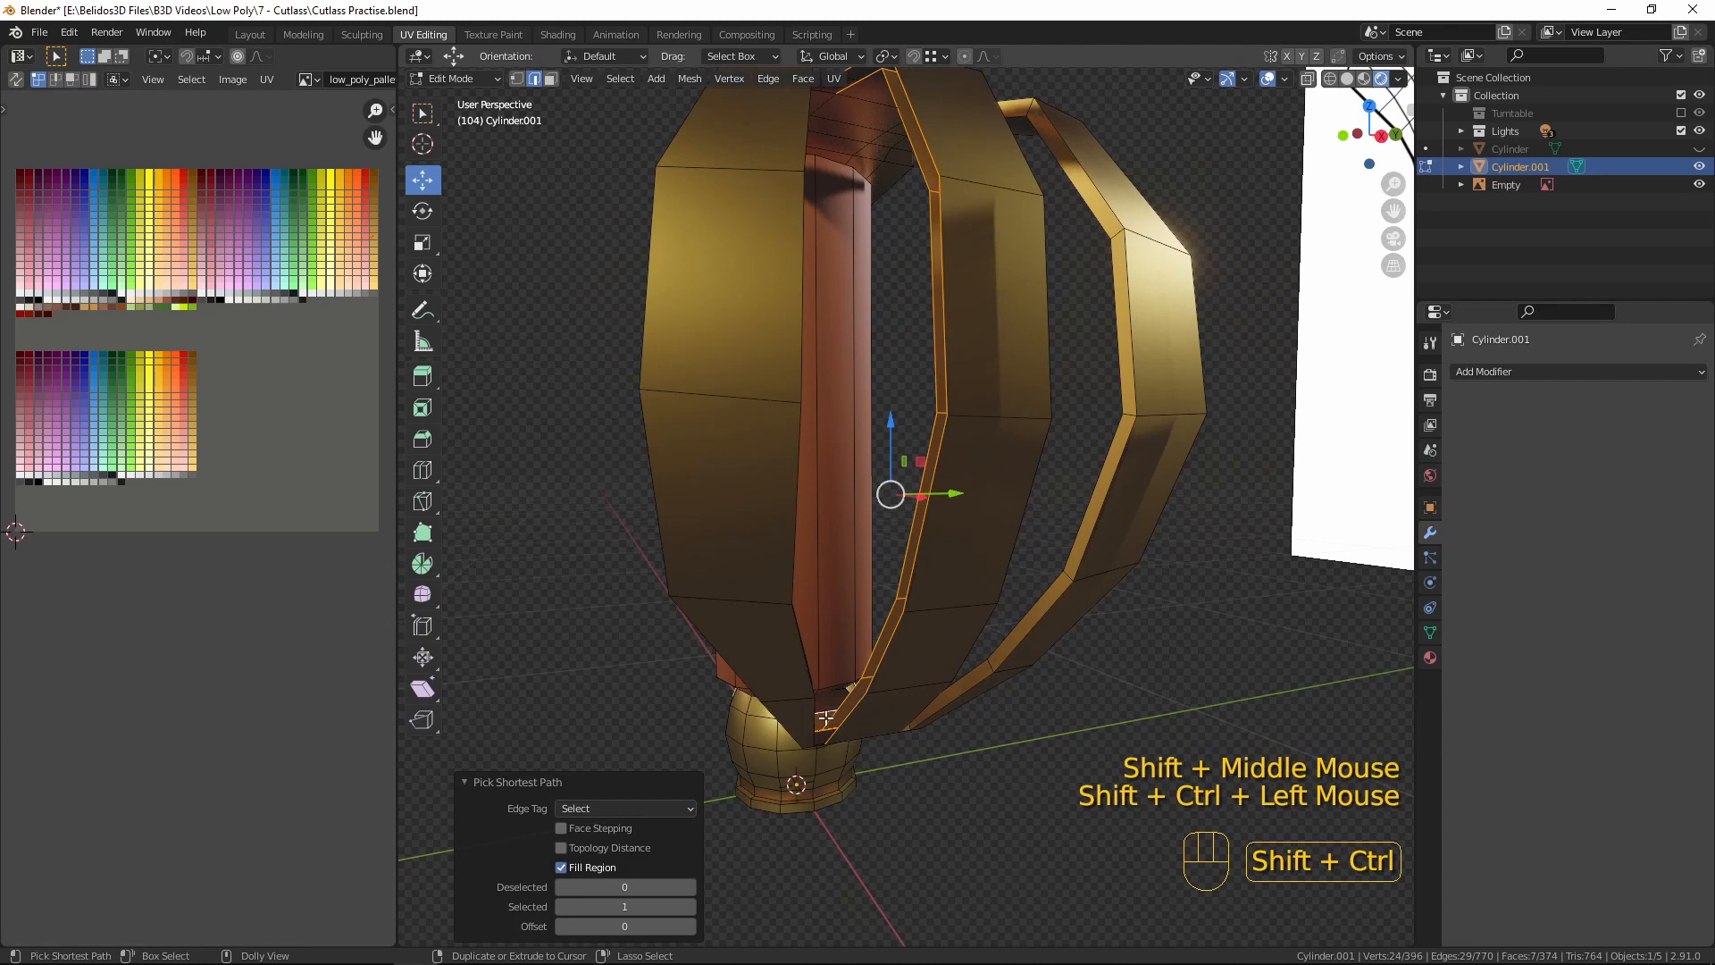
pyautogui.hotkey('ctrl', 'z')
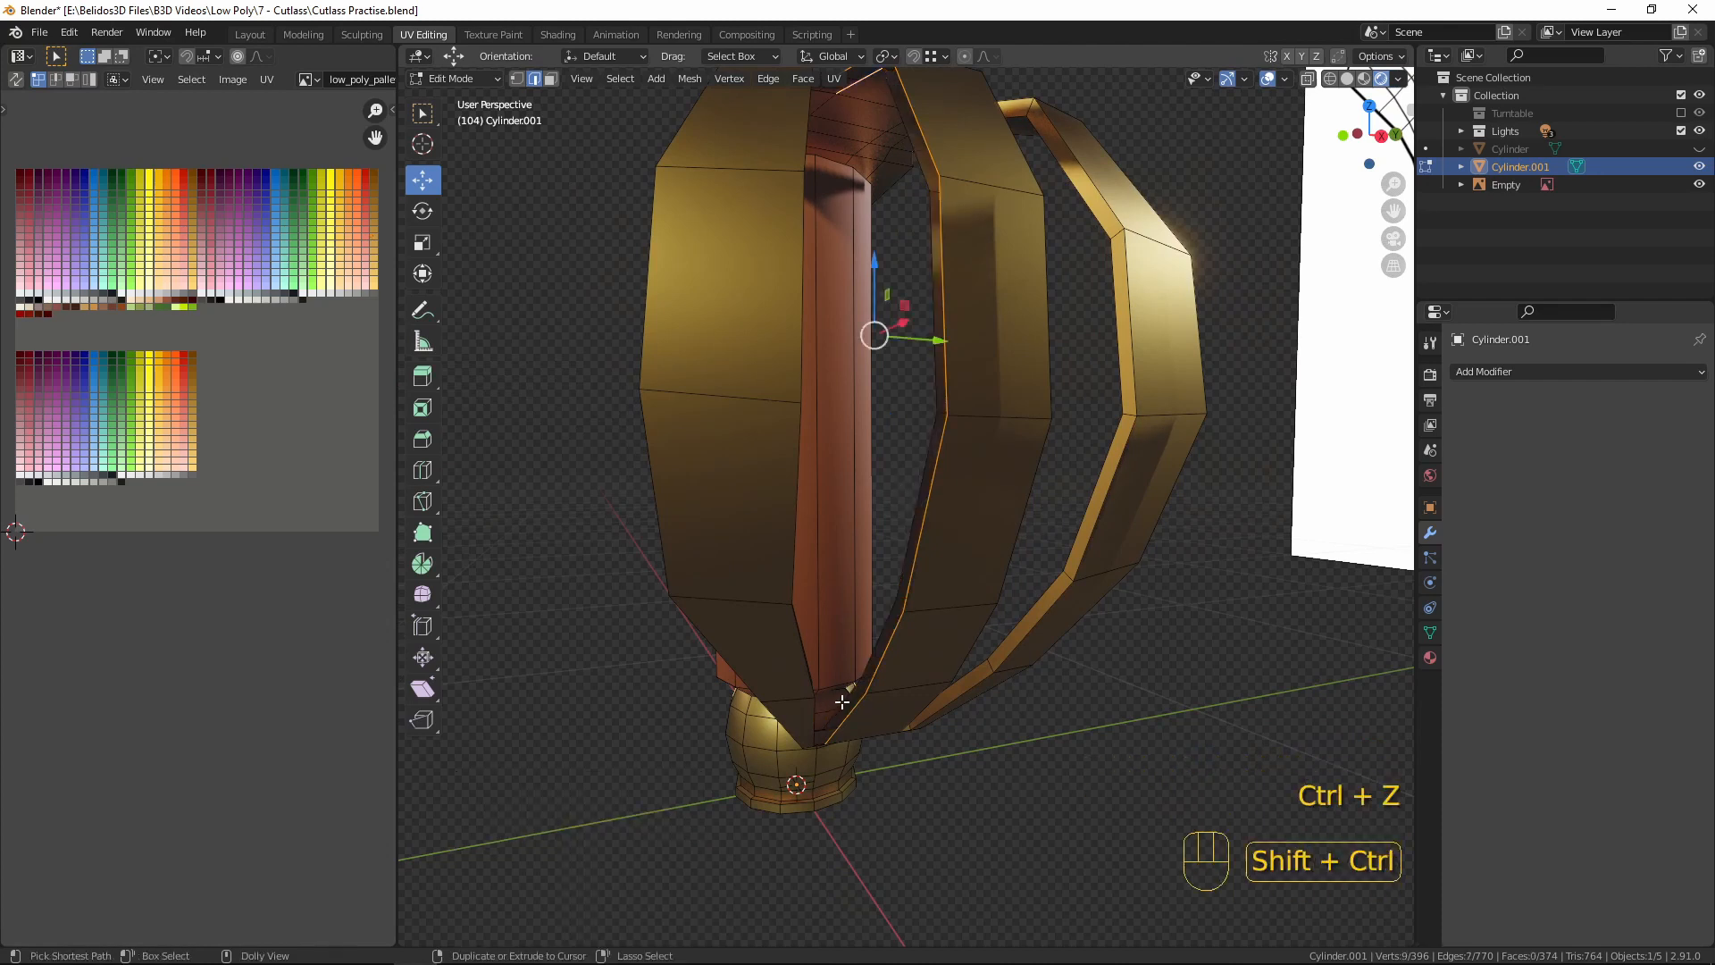
pyautogui.keyDown('ctrl'); pyautogui.keyDown('shift'); pyautogui.click(858, 715); pyautogui.keyUp('shift'); pyautogui.keyUp('ctrl')
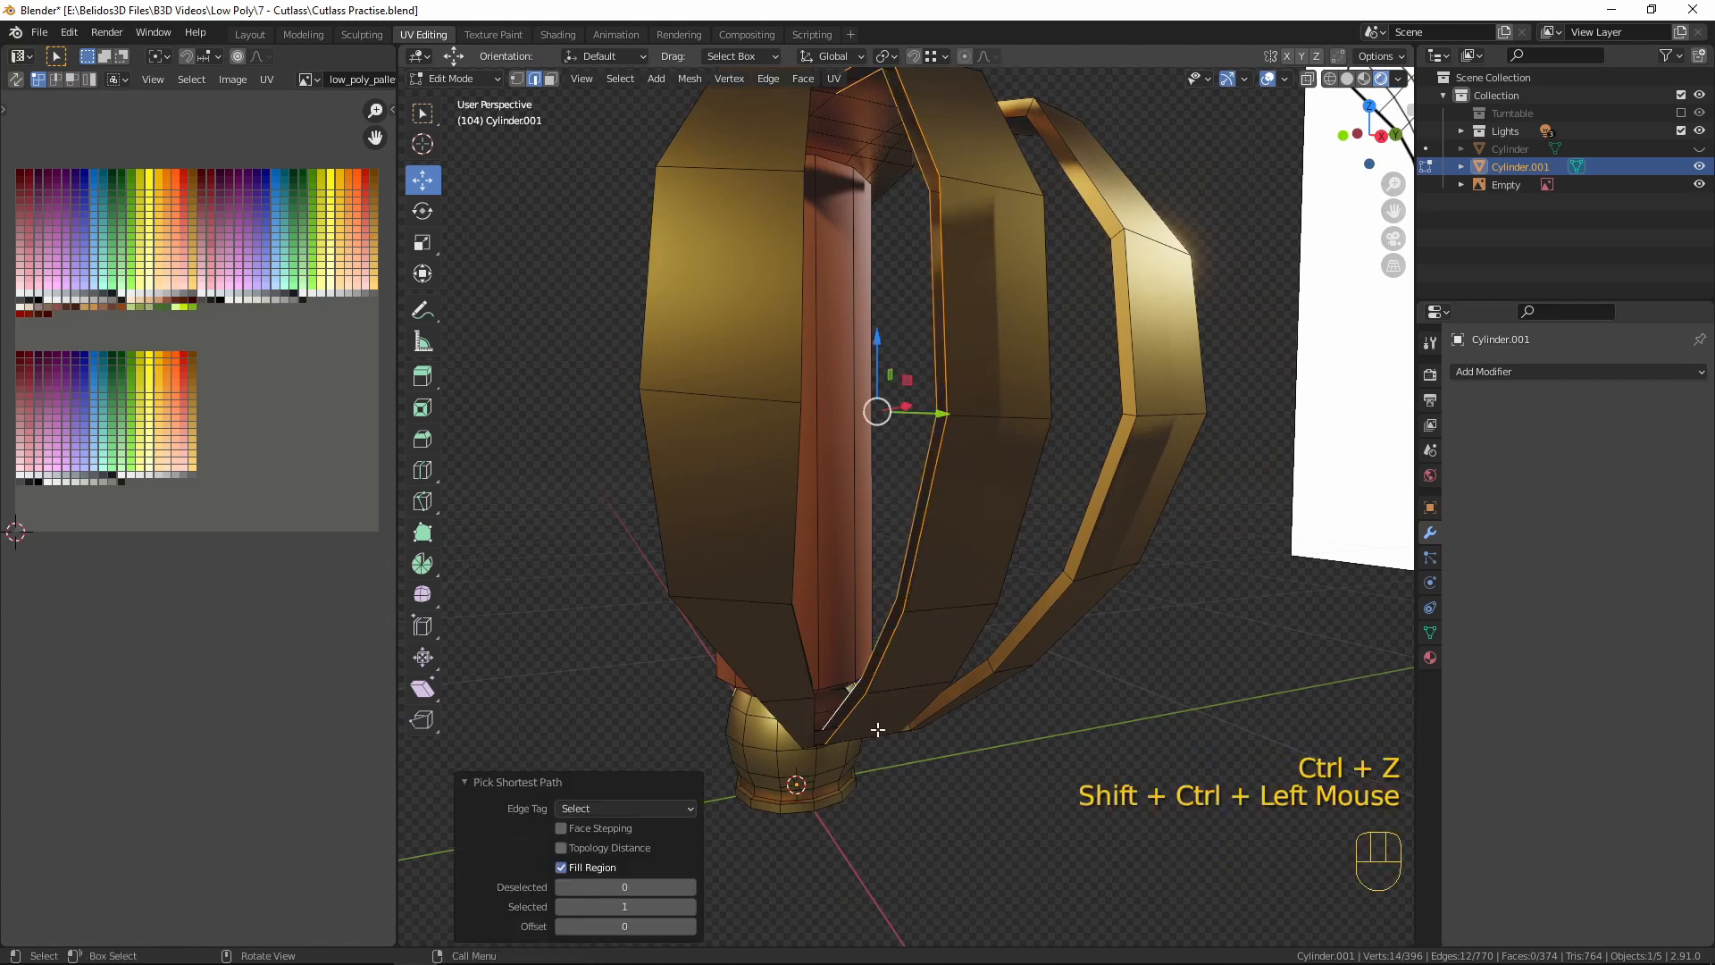
pyautogui.hotkey('ctrl', 'e')
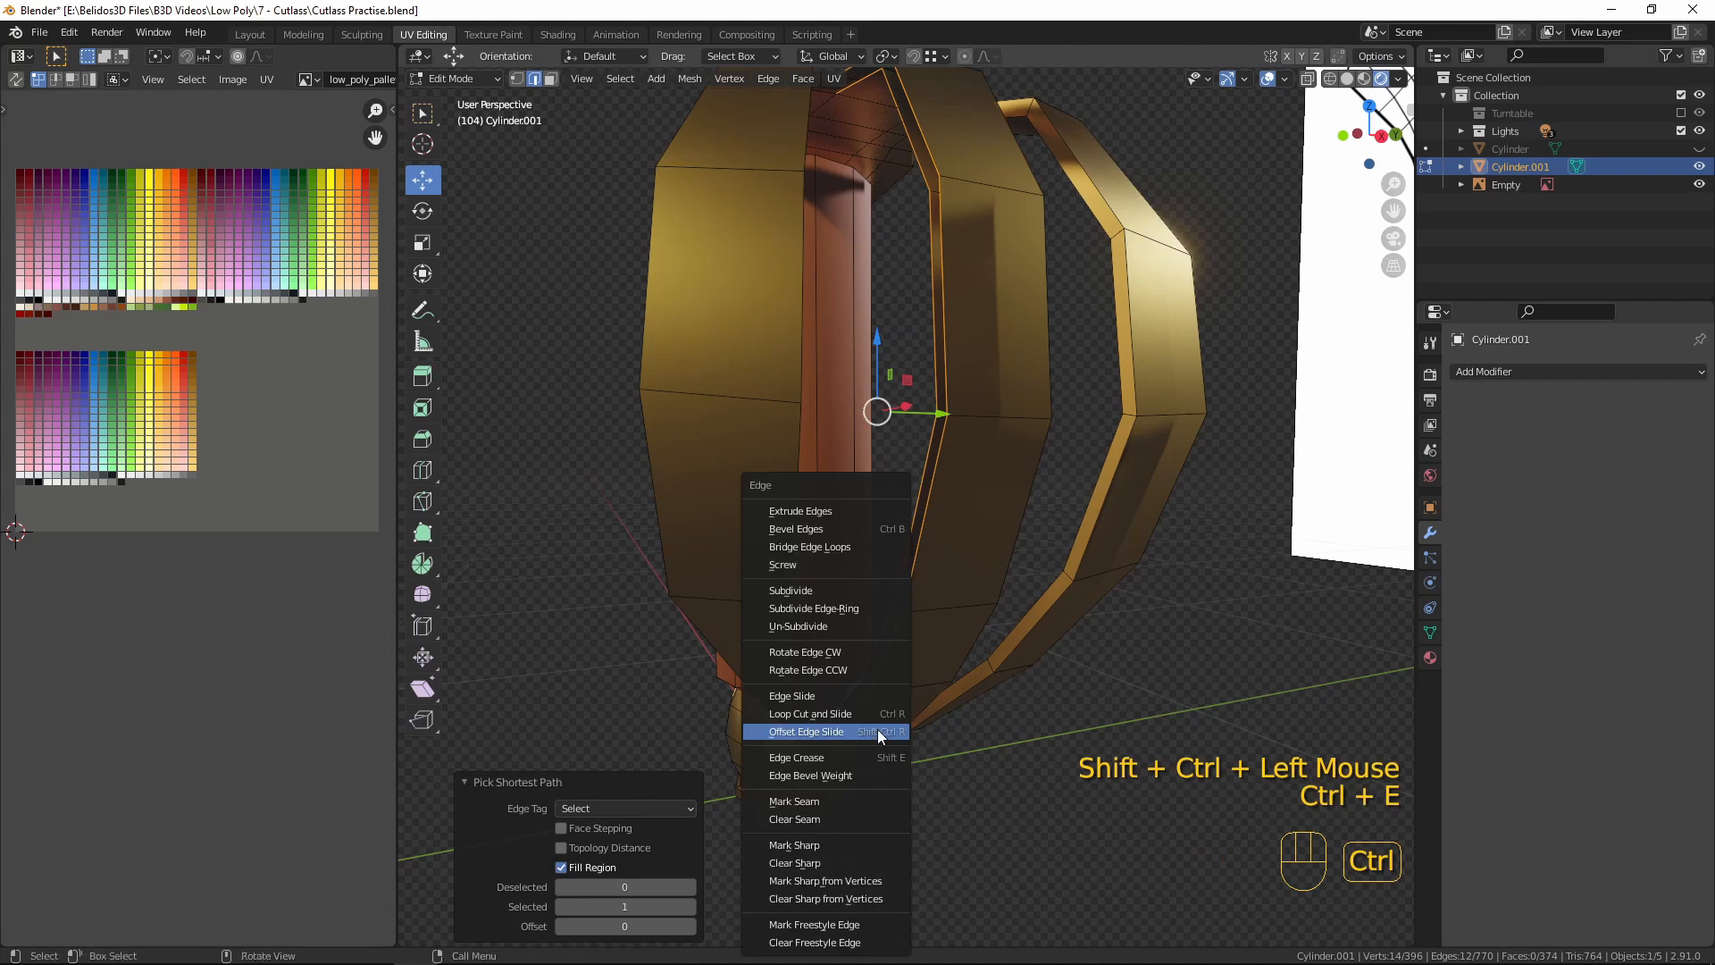
pyautogui.click(846, 546)
pyautogui.moveTo(846, 572); pyautogui.dragTo(825, 730, button='middle')
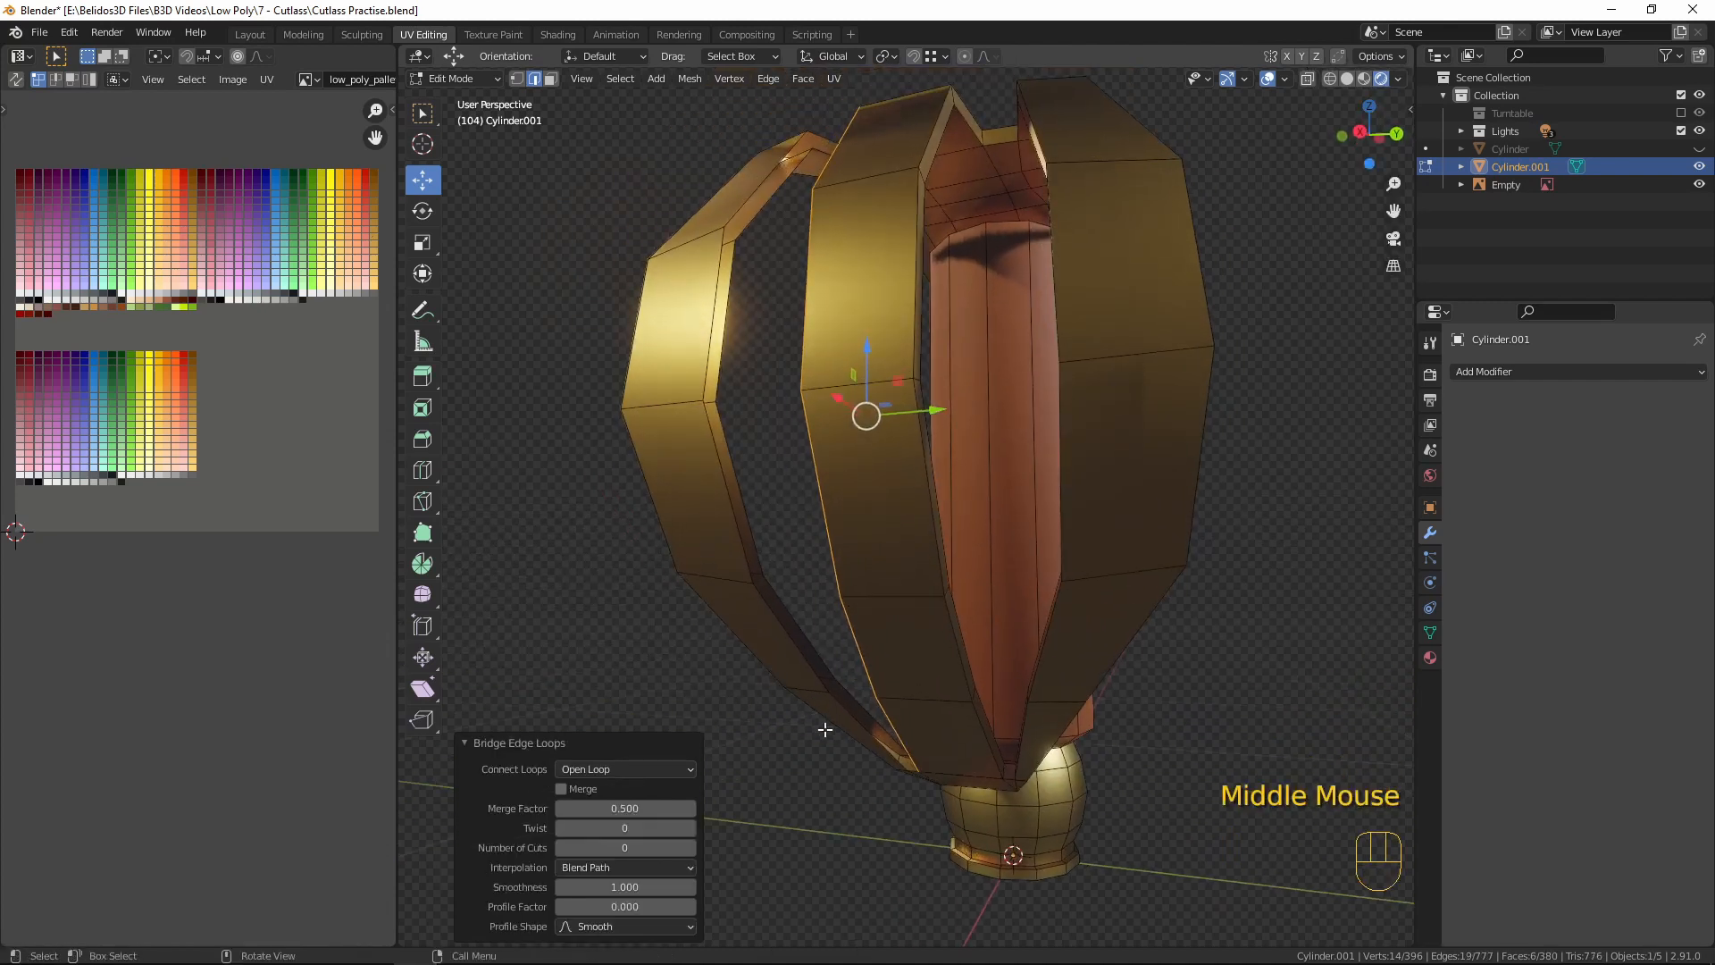
# - Select the outer lengthwise edge run on the -Y side band that borders the -Y opening
pyautogui.click(859, 738)
pyautogui.click(864, 738)
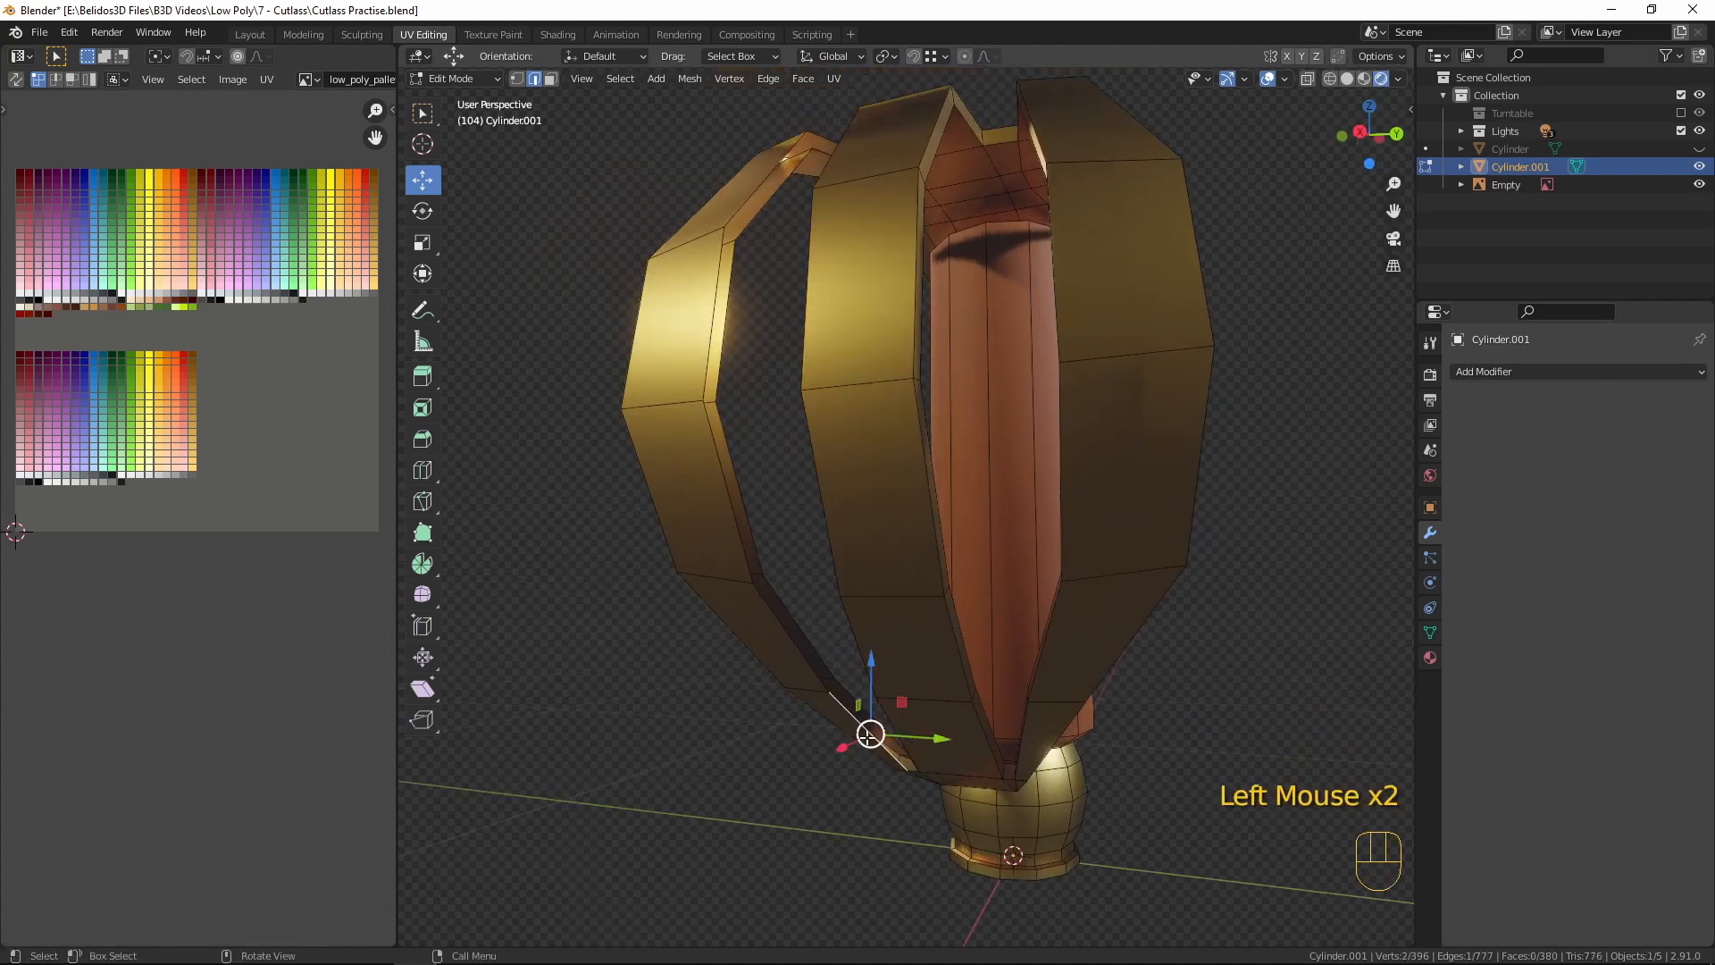
pyautogui.scroll(-2, 875, 696)
pyautogui.moveTo(881, 667); pyautogui.dragTo(902, 399, button='middle')
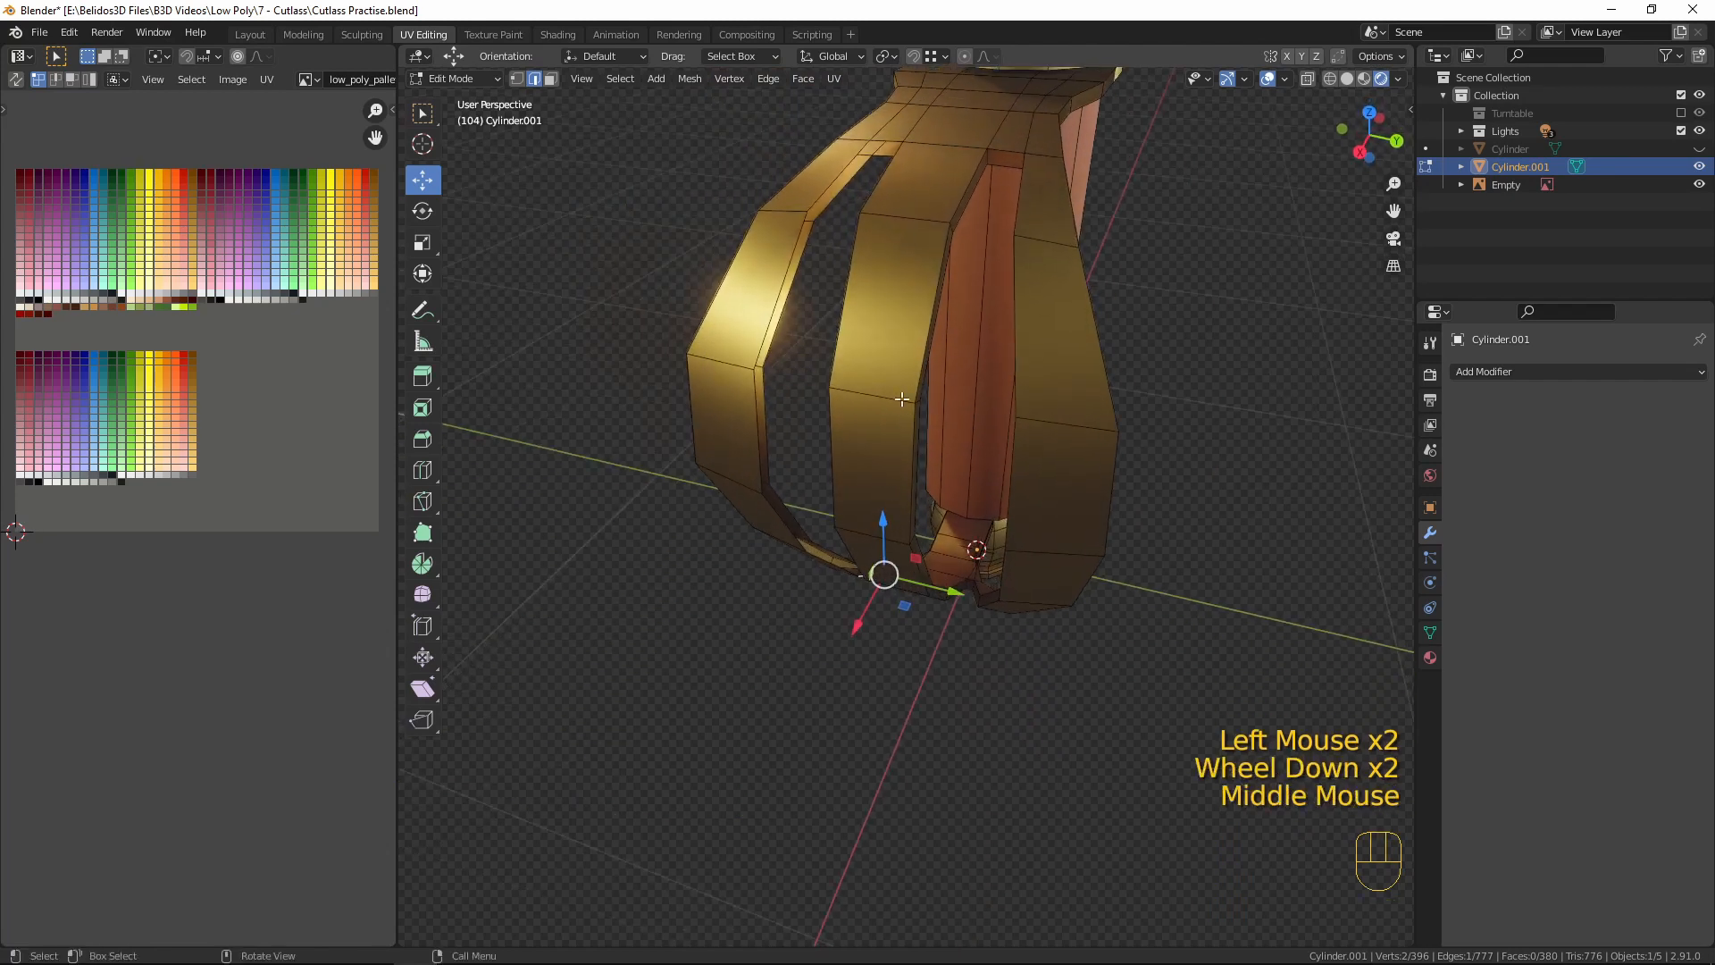
pyautogui.keyDown('shift'); pyautogui.click(824, 177); pyautogui.keyUp('shift')
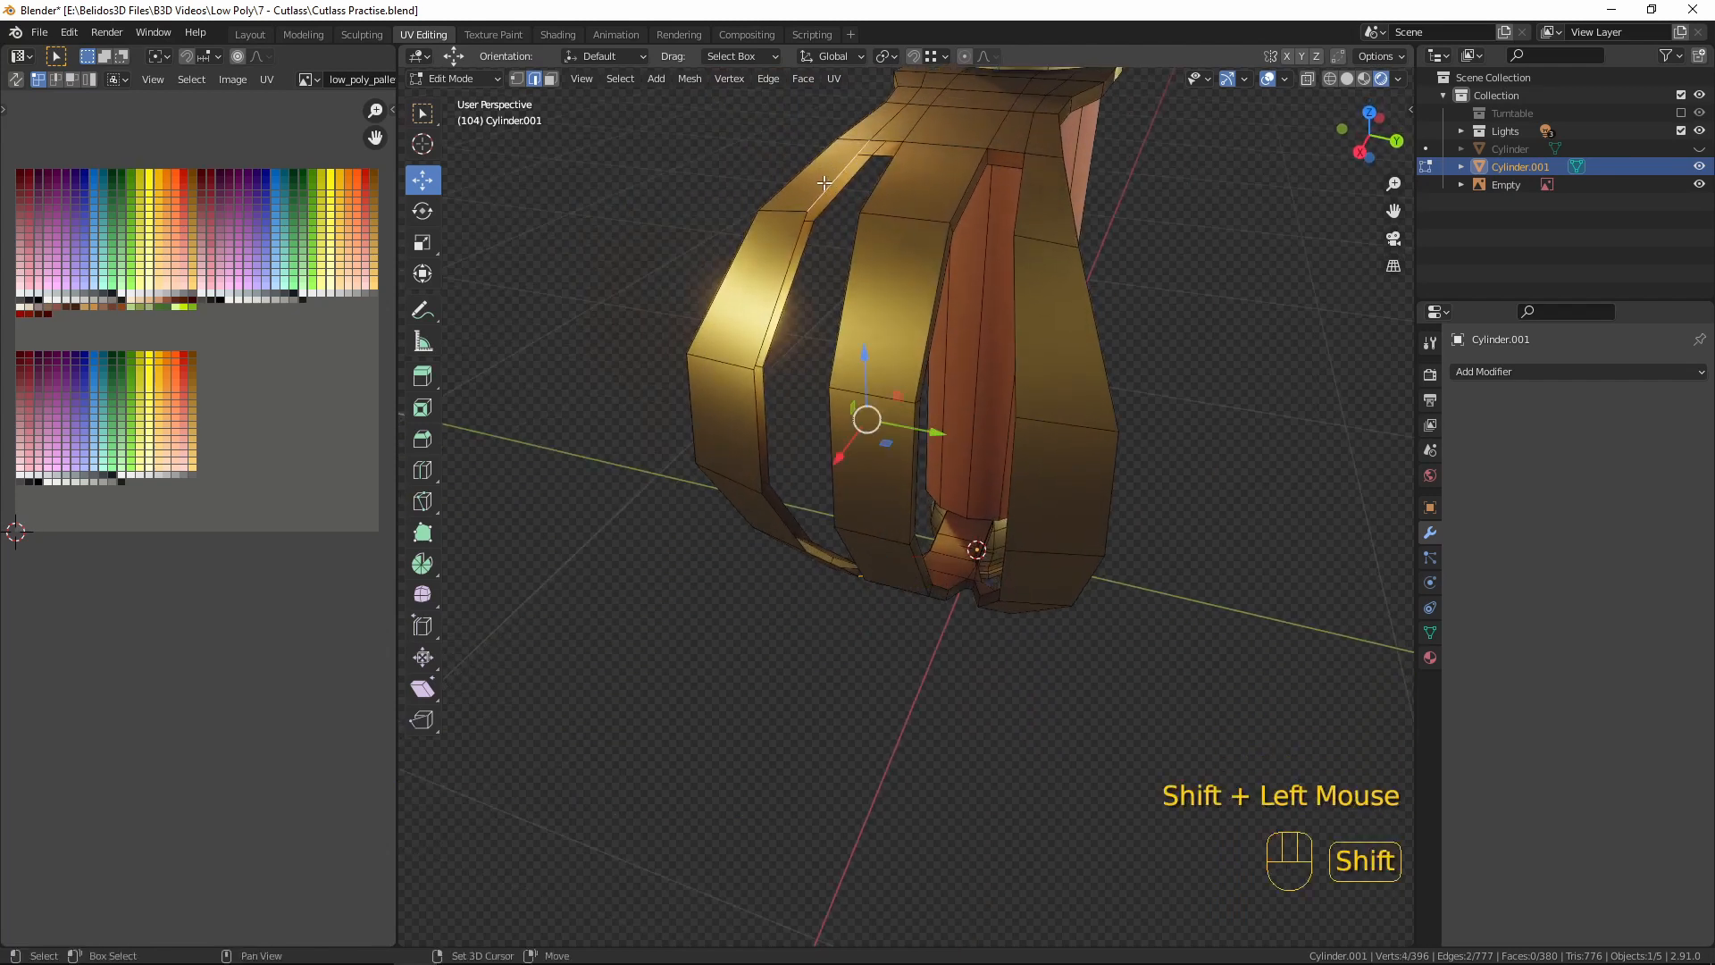
pyautogui.keyDown('shift'); pyautogui.click(828, 184); pyautogui.keyUp('shift')
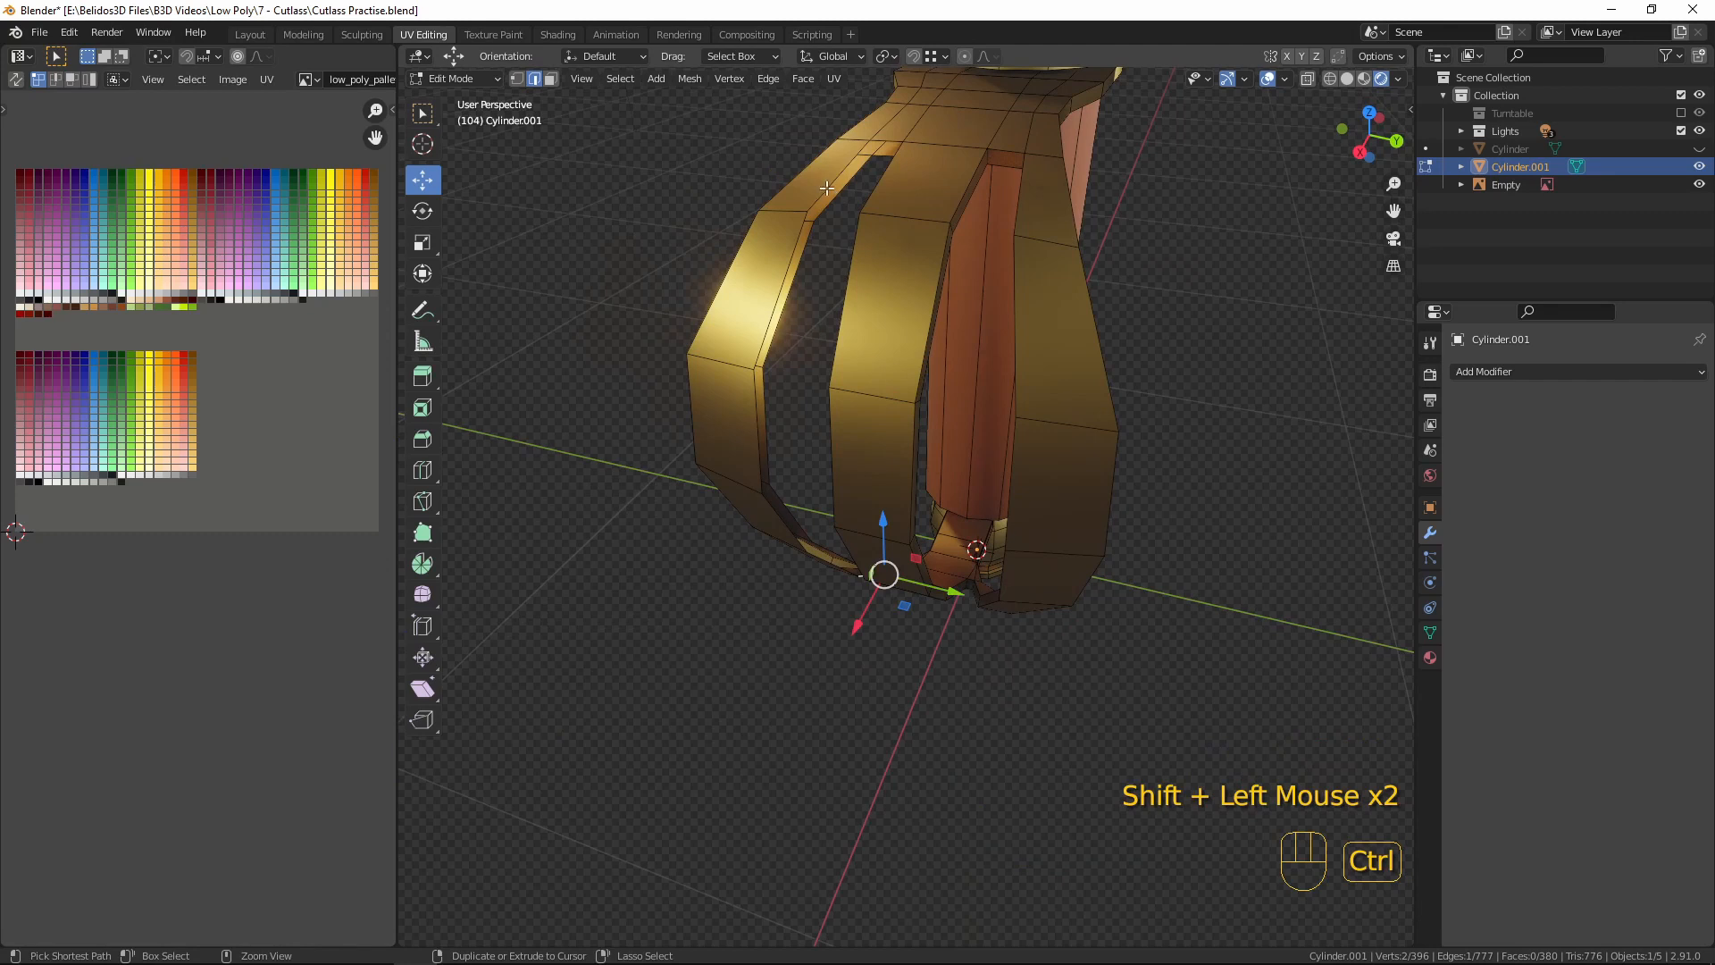
pyautogui.keyDown('ctrl'); pyautogui.click(827, 188); pyautogui.keyUp('ctrl')
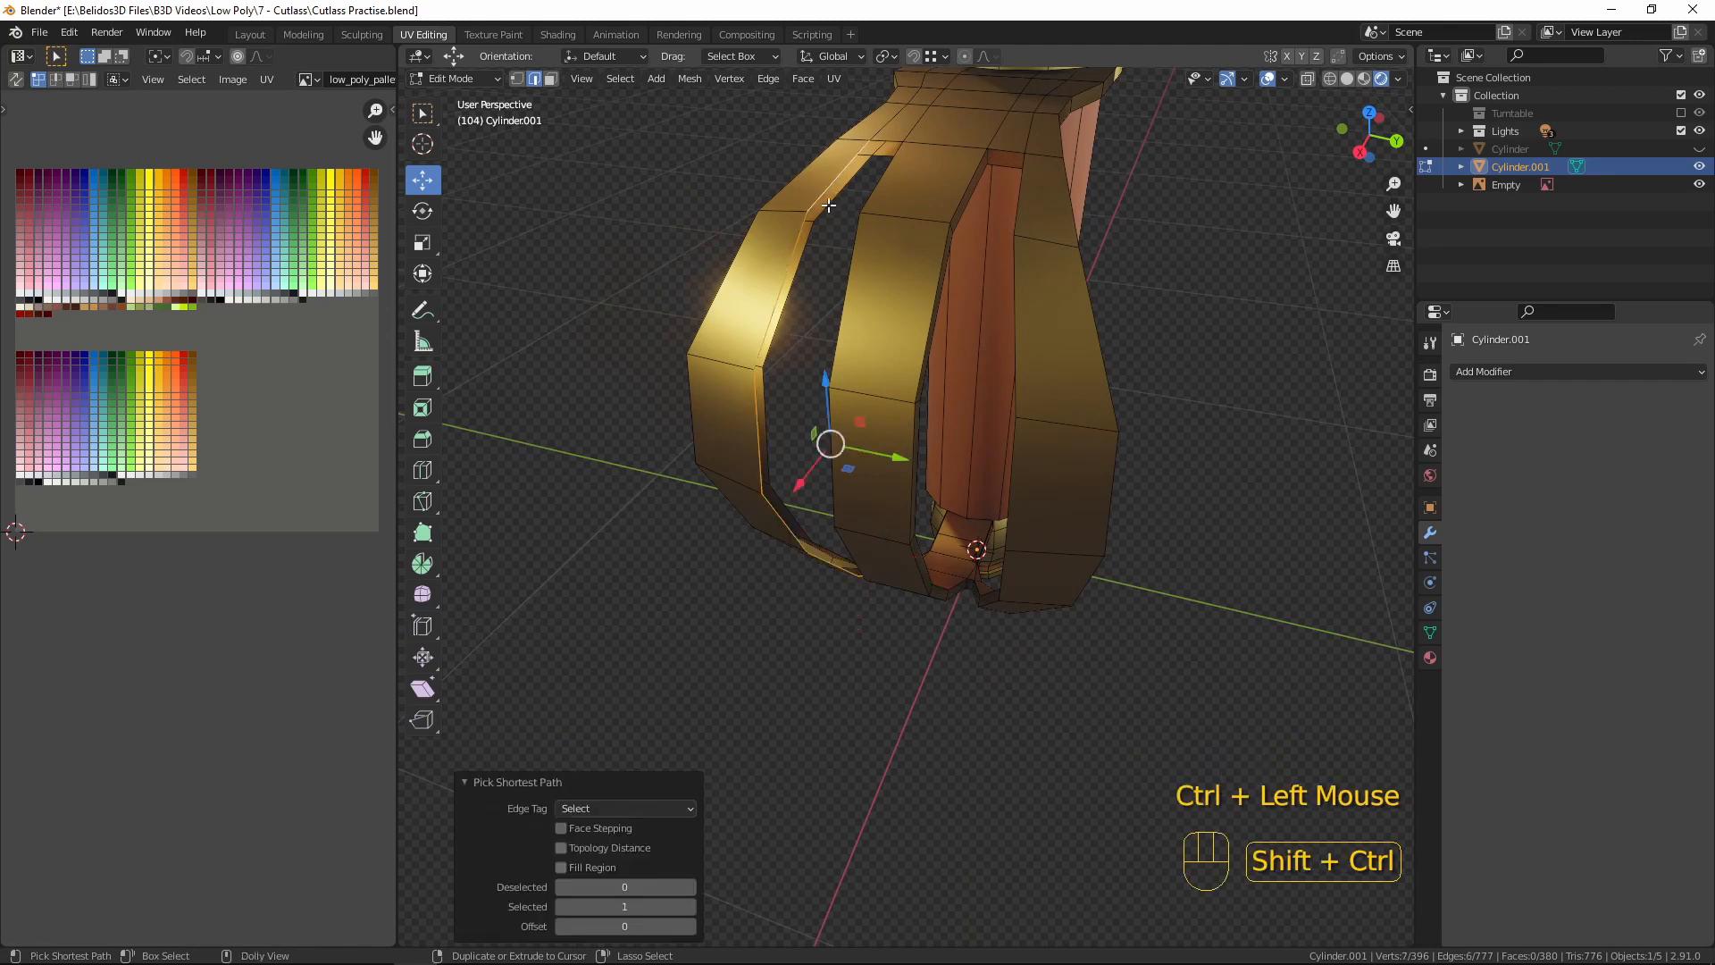
# - Add the inner edge run of the -Y side band, and bridge both runs to close that side wall
pyautogui.keyDown('ctrl'); pyautogui.keyDown('shift'); pyautogui.click(829, 206); pyautogui.keyUp('shift'); pyautogui.keyUp('ctrl')
pyautogui.moveTo(828, 206); pyautogui.dragTo(845, 574, button='middle')
pyautogui.keyDown('ctrl'); pyautogui.keyDown('shift'); pyautogui.click(873, 665); pyautogui.keyUp('shift'); pyautogui.keyUp('ctrl')
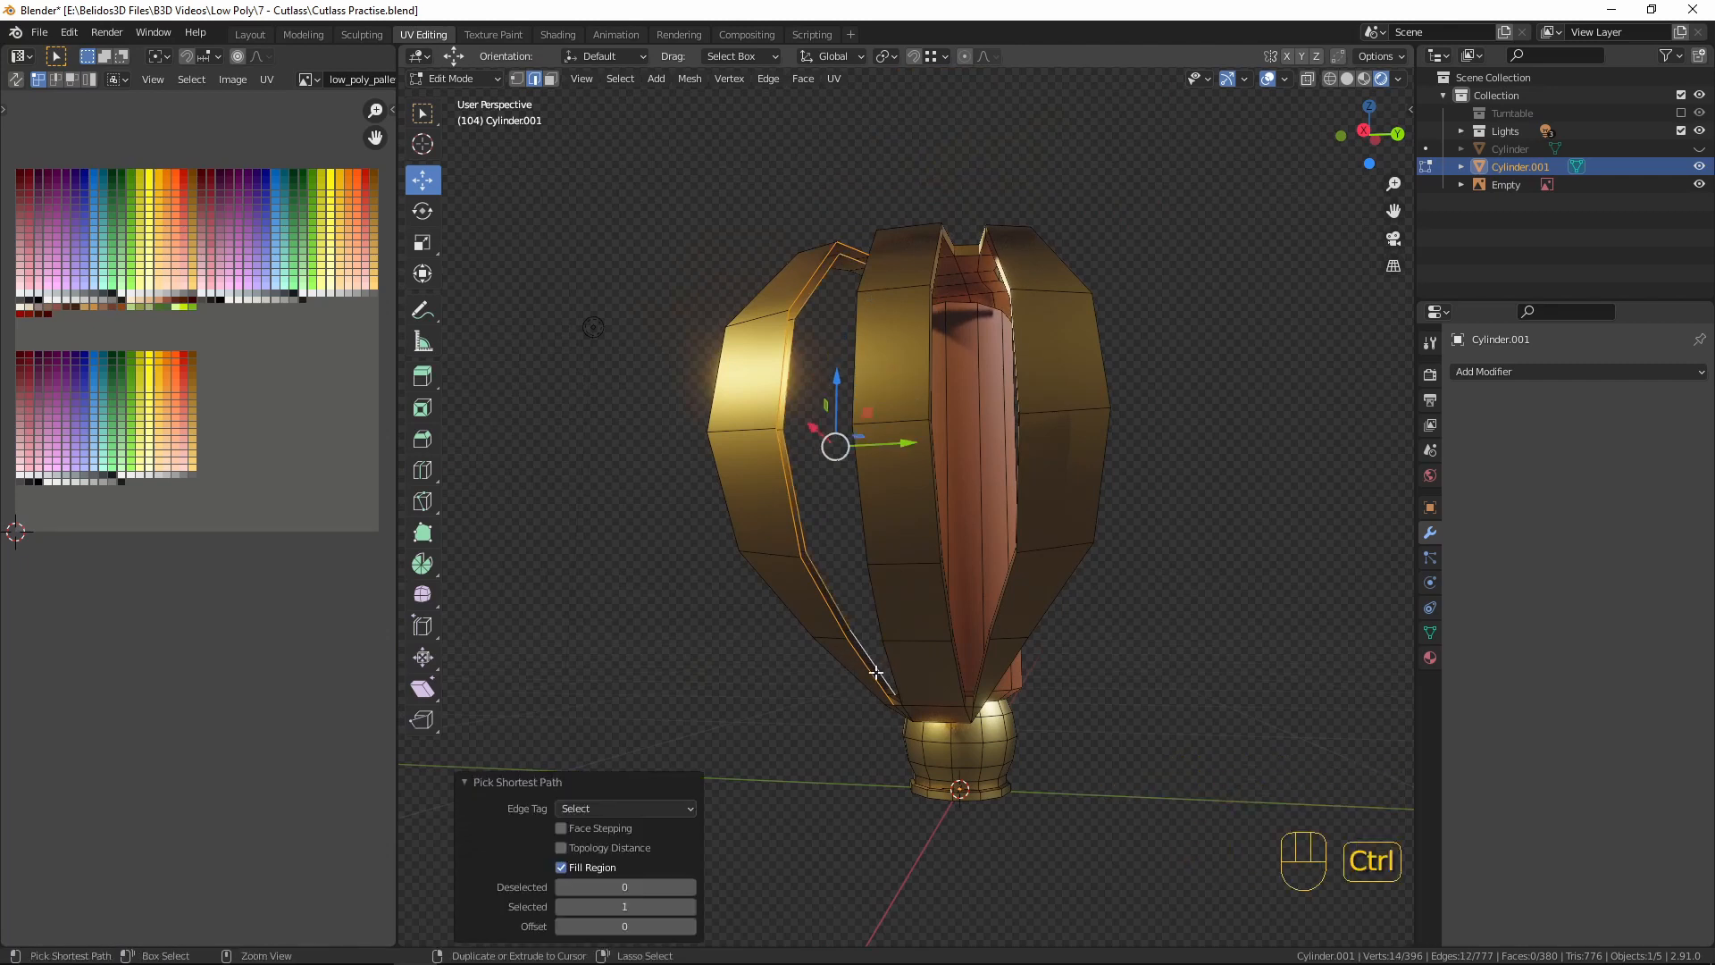
pyautogui.hotkey('ctrl', 'e')
pyautogui.click(835, 546)
pyautogui.moveTo(835, 546); pyautogui.dragTo(943, 642, button='middle')
# - Fill the open rims at the lower and upper ends of the -Y opening with one face each, and leave Edit Mode
pyautogui.scroll(3, 929, 608)
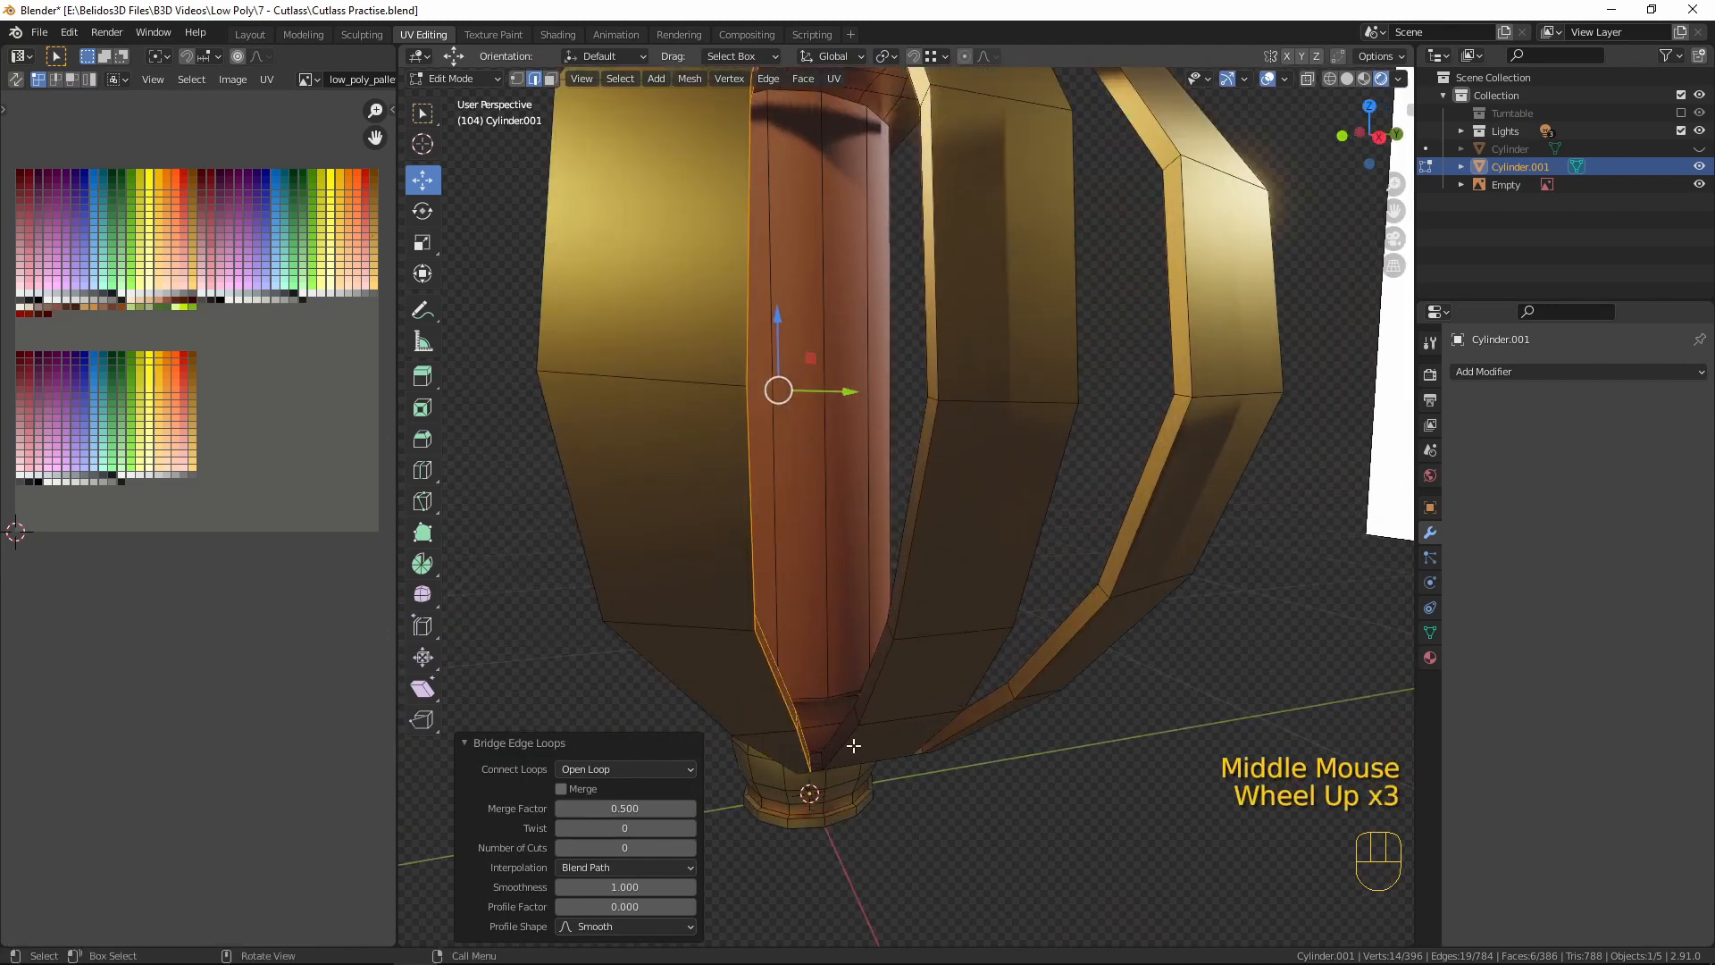
pyautogui.keyDown('alt'); pyautogui.click(814, 768); pyautogui.keyUp('alt')
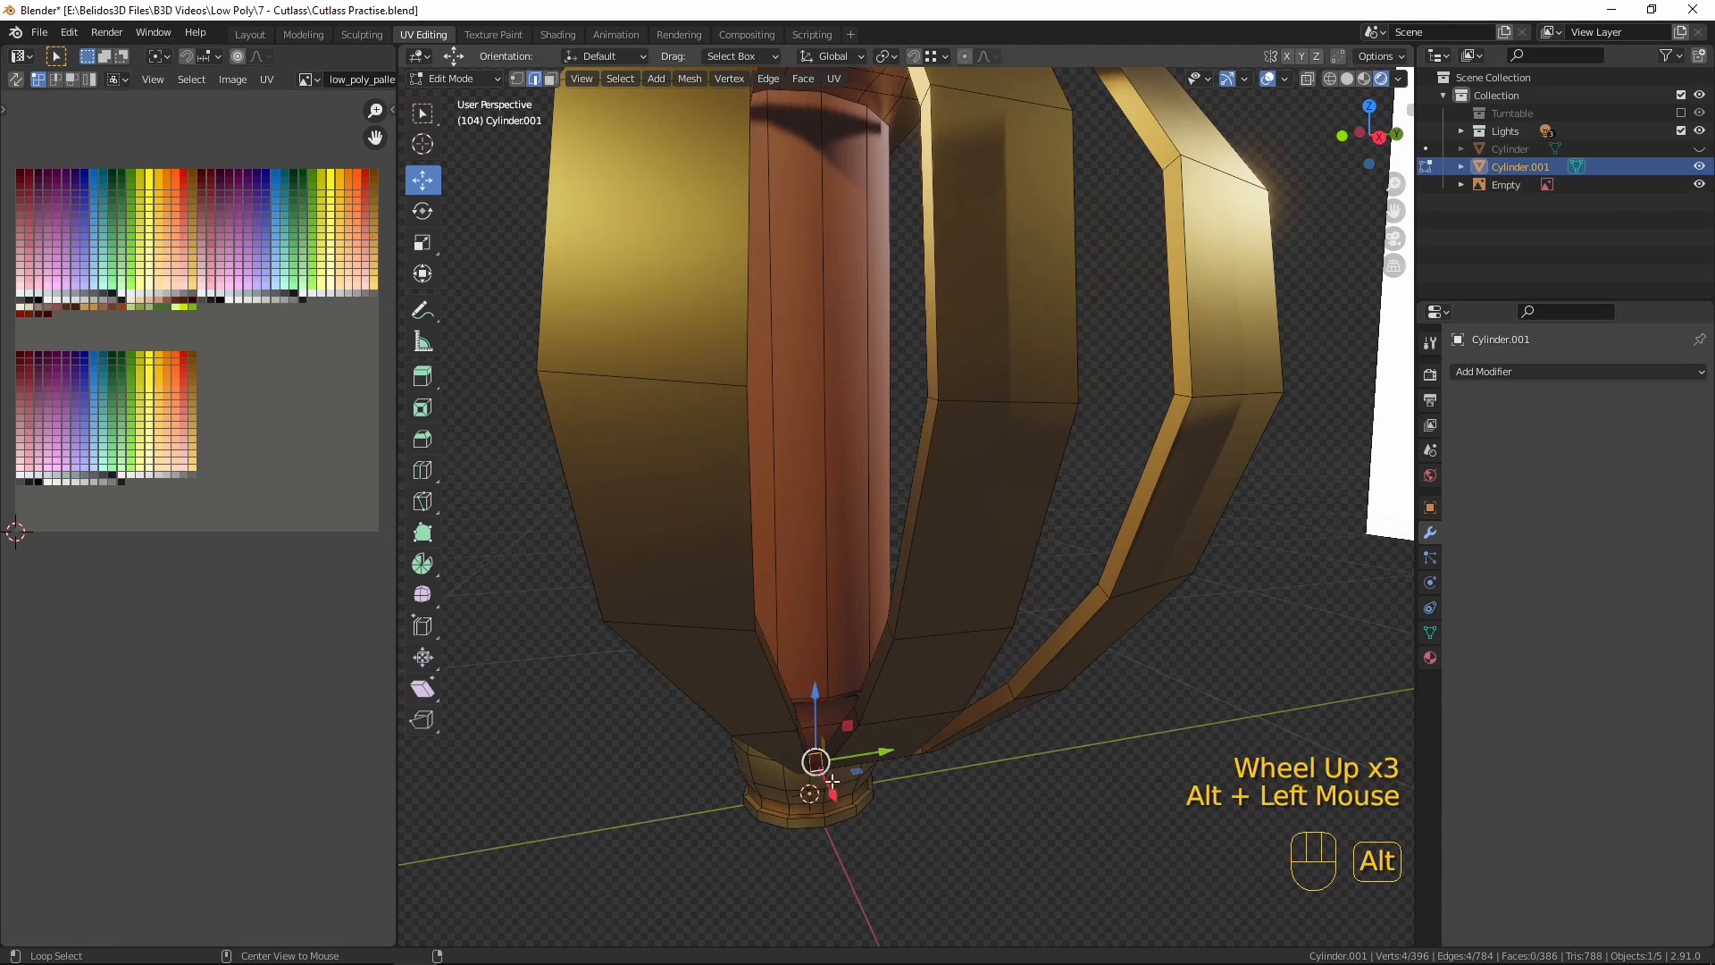
pyautogui.press('f')
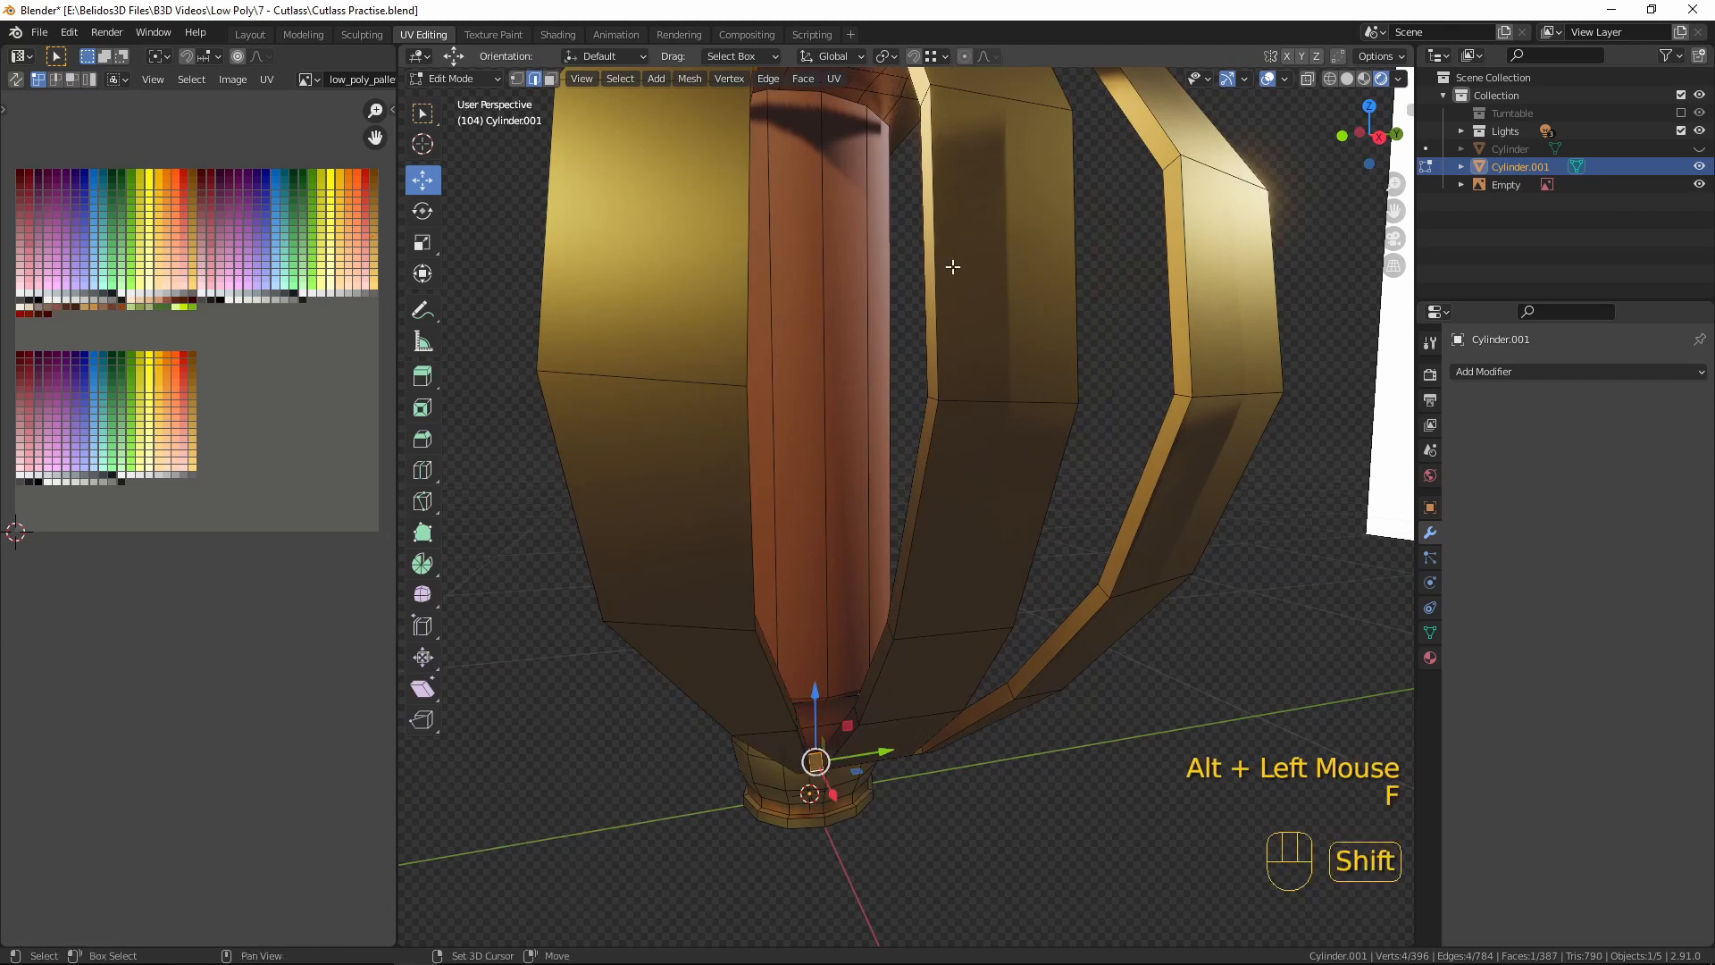
pyautogui.keyDown('shift'); pyautogui.moveTo(961, 260); pyautogui.dragTo(961, 742, button='middle'); pyautogui.keyUp('shift')
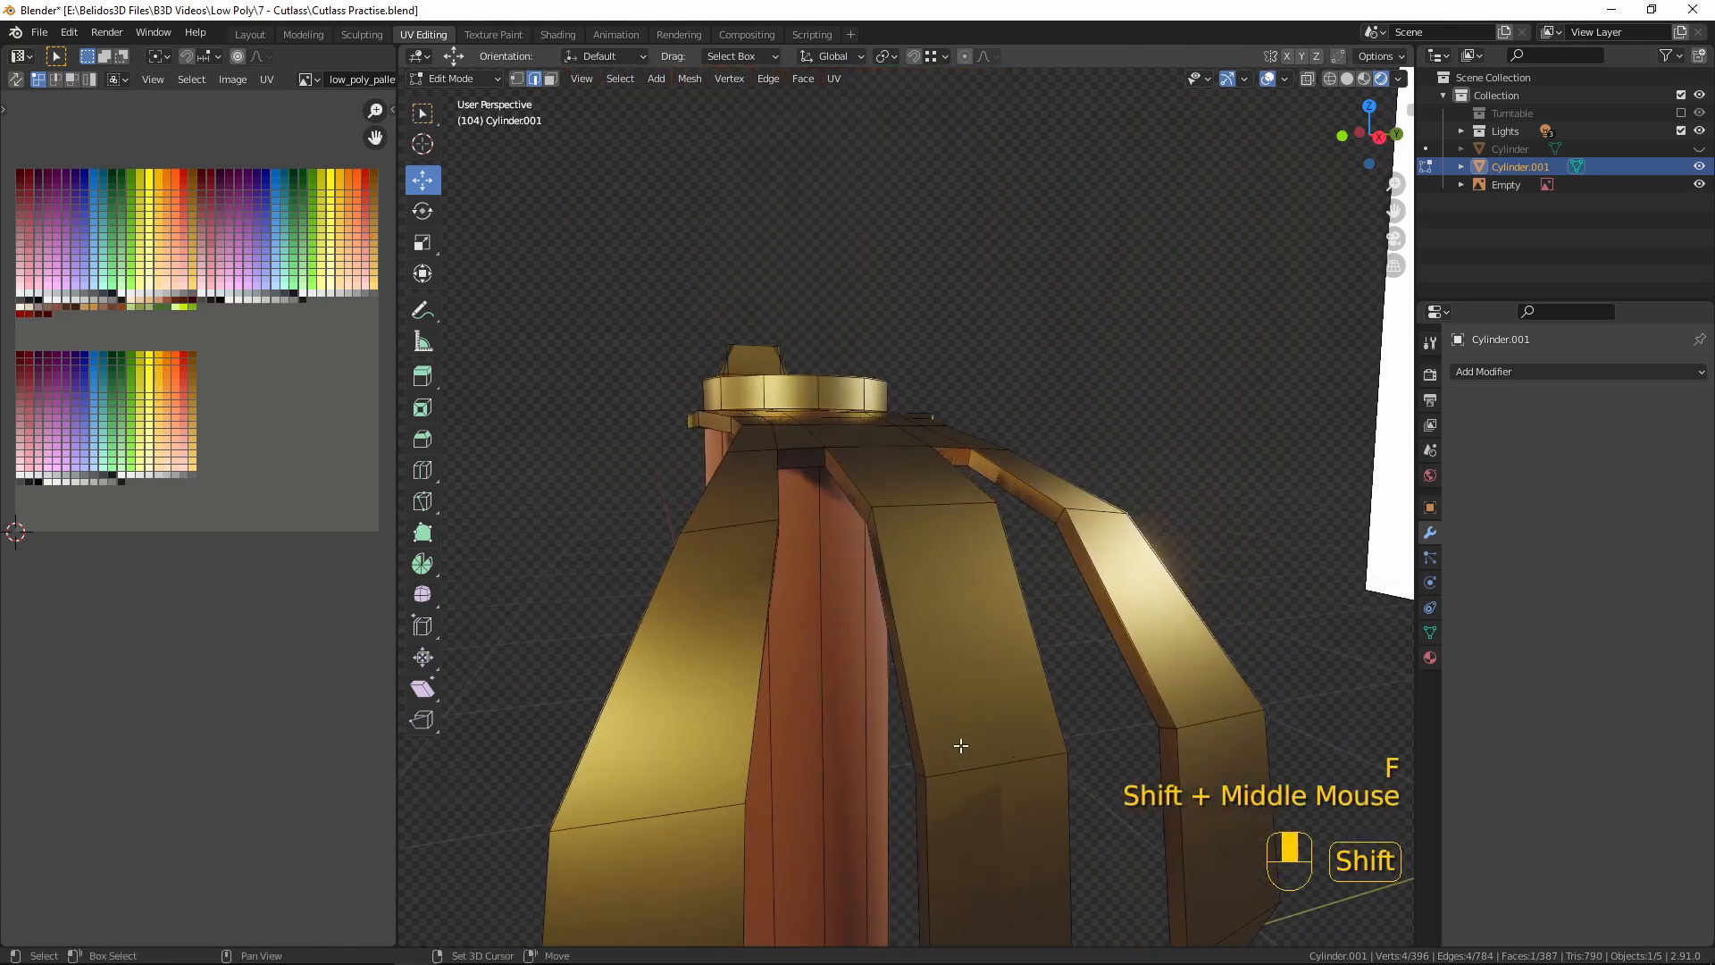
pyautogui.scroll(4, 794, 441)
pyautogui.keyDown('alt'); pyautogui.click(784, 389); pyautogui.keyUp('alt')
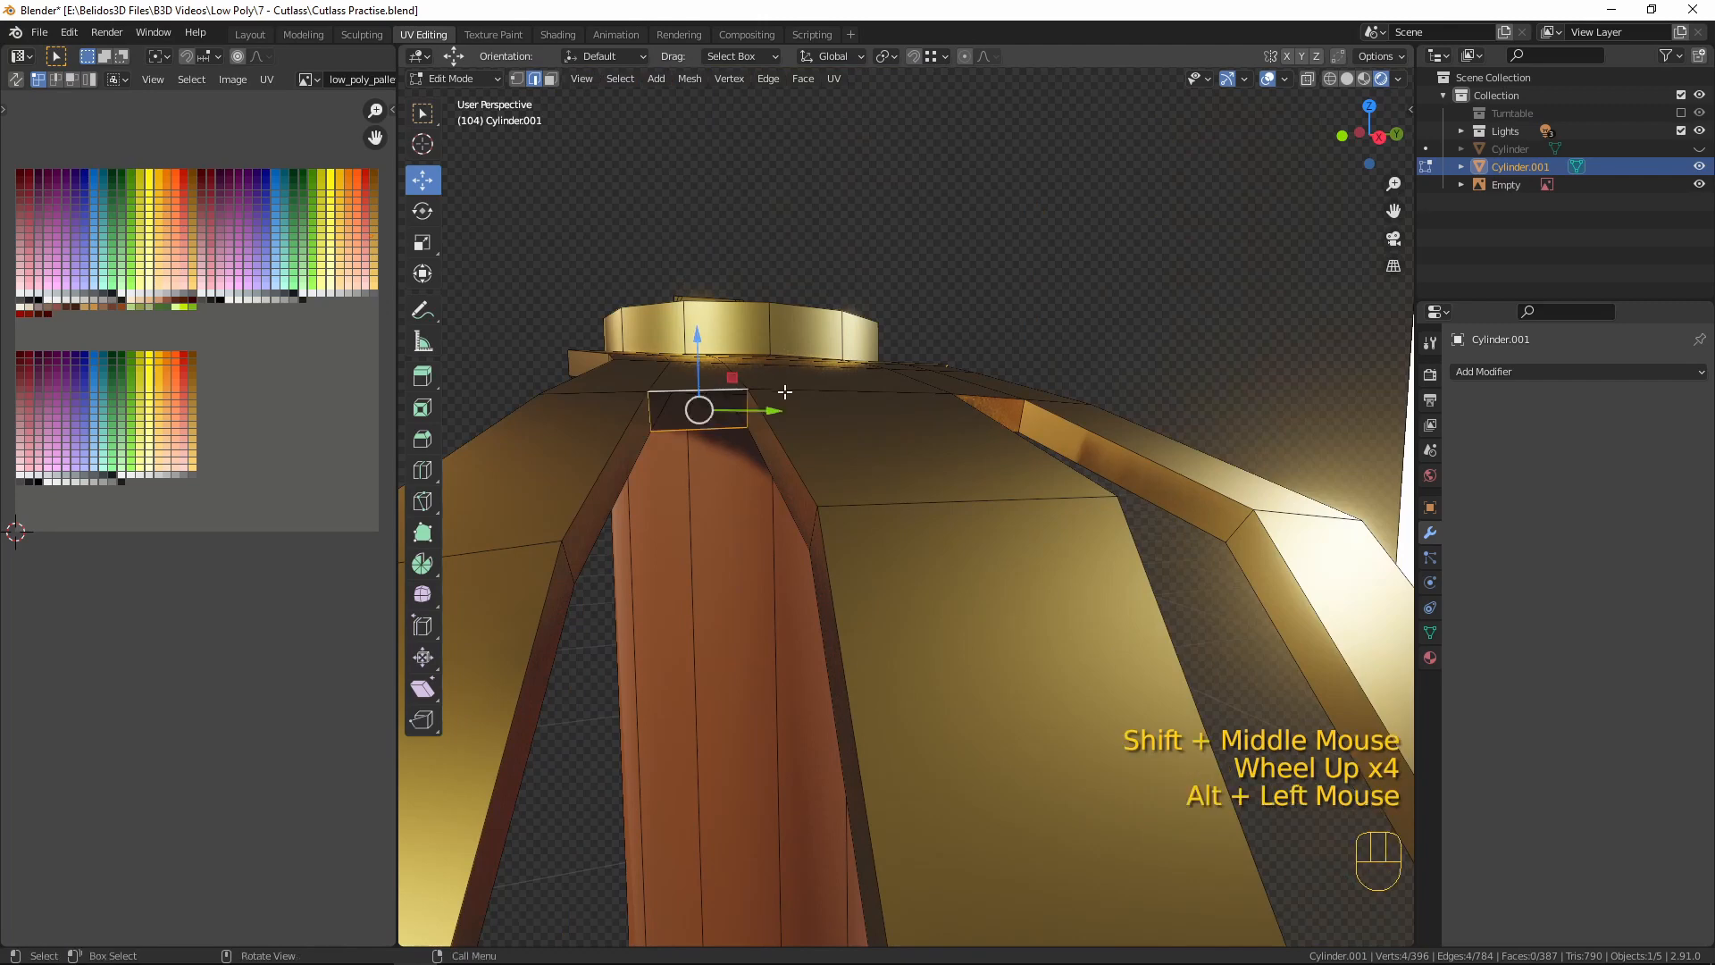
pyautogui.press('f')
pyautogui.scroll(-4, 799, 407)
pyautogui.press('Tab')
# - Select the entire hilt mesh in Edit Mode for UV recolouring
pyautogui.scroll(-4, 809, 427)
pyautogui.moveTo(797, 434); pyautogui.dragTo(936, 509, button='middle')
pyautogui.press('Tab')
pyautogui.press('a')
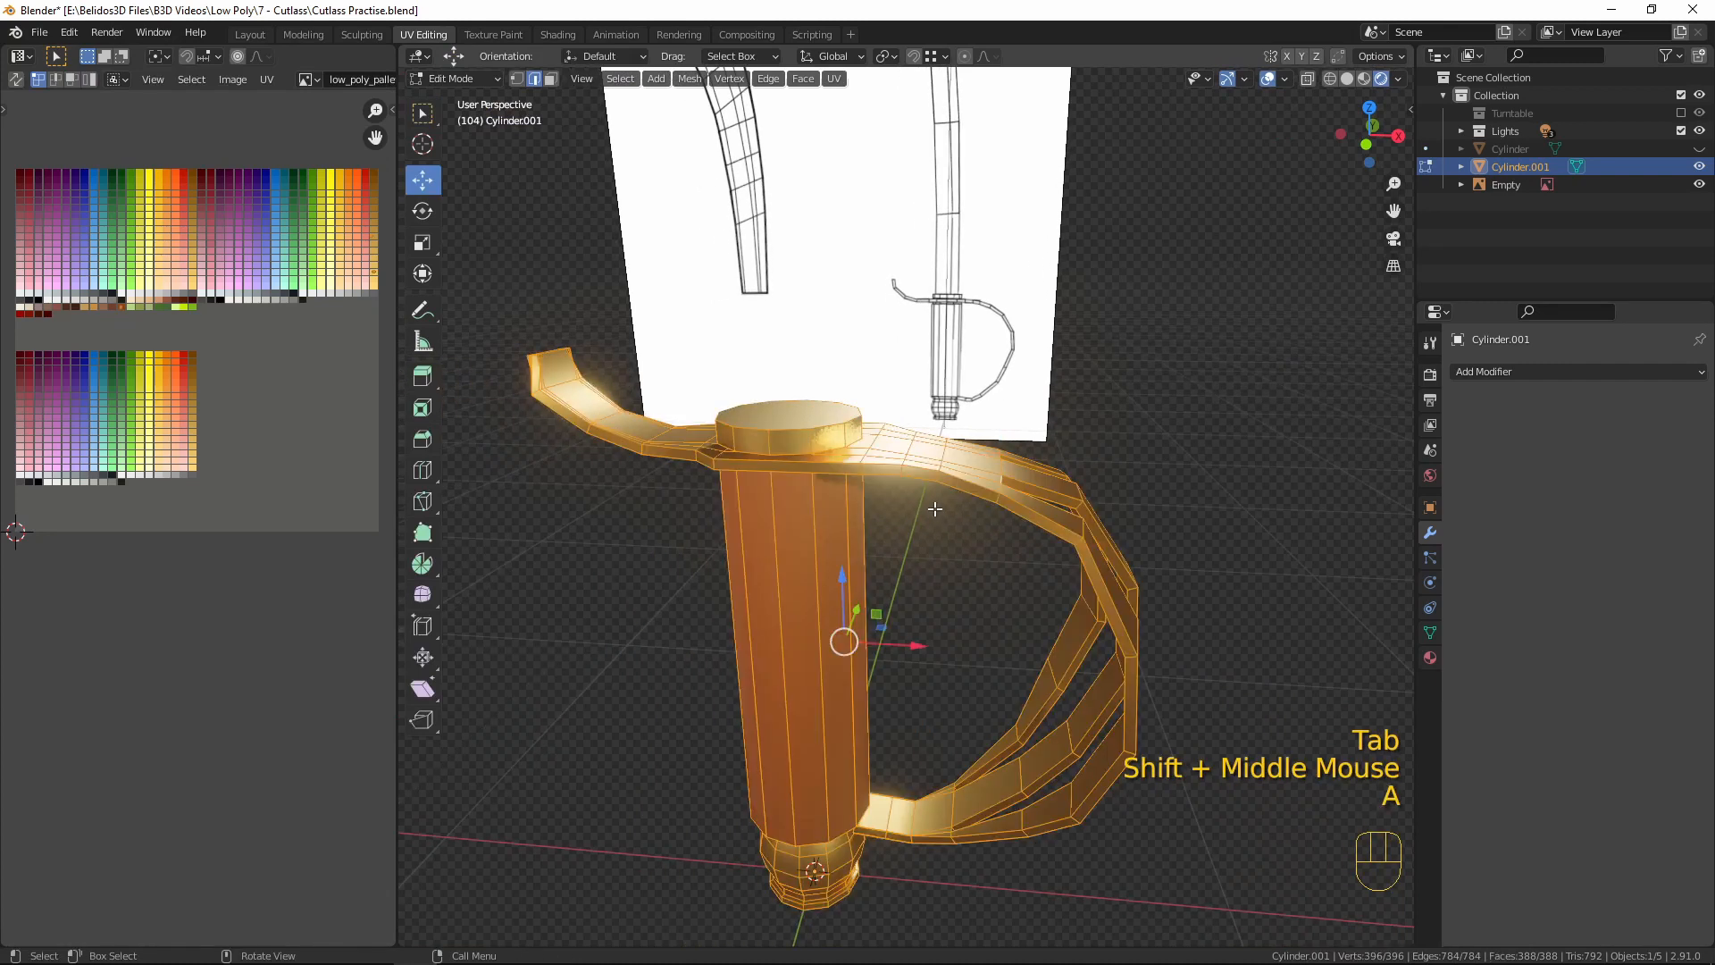
pyautogui.press('a')
pyautogui.press('a')
pyautogui.press('a')
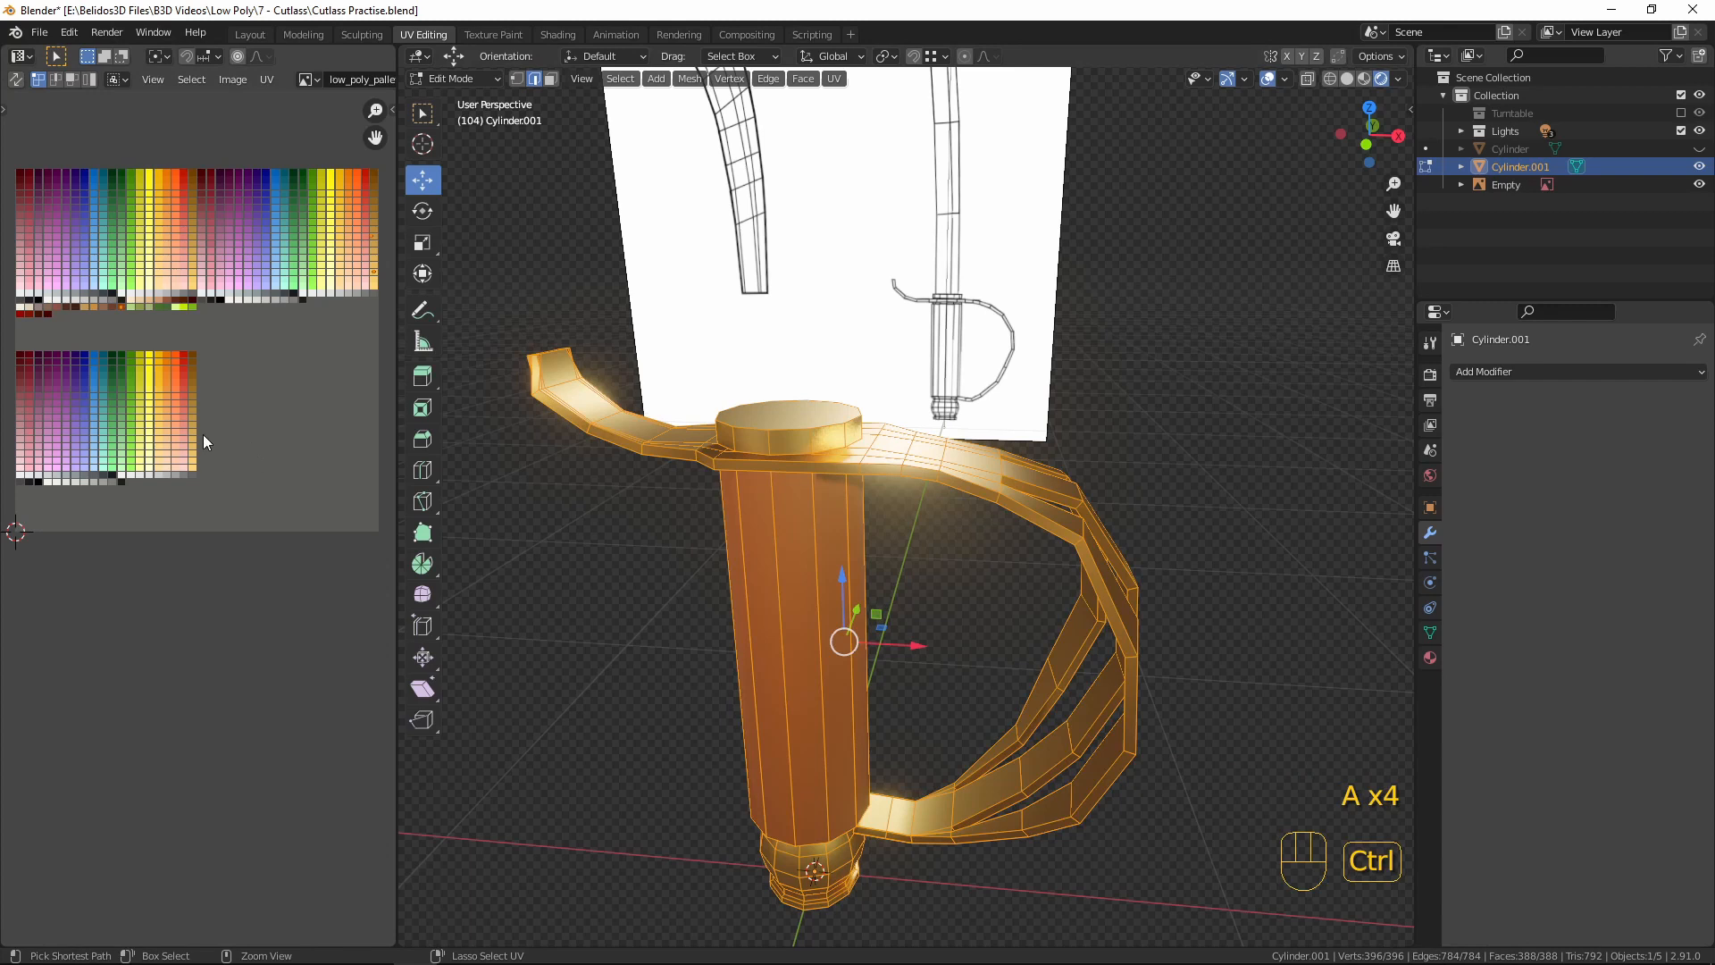
# - Recolour the grip by moving its UV point from the orange-brown swatch to a dark grey swatch, and return to Object Mode
pyautogui.hotkey('ctrl', 'space')
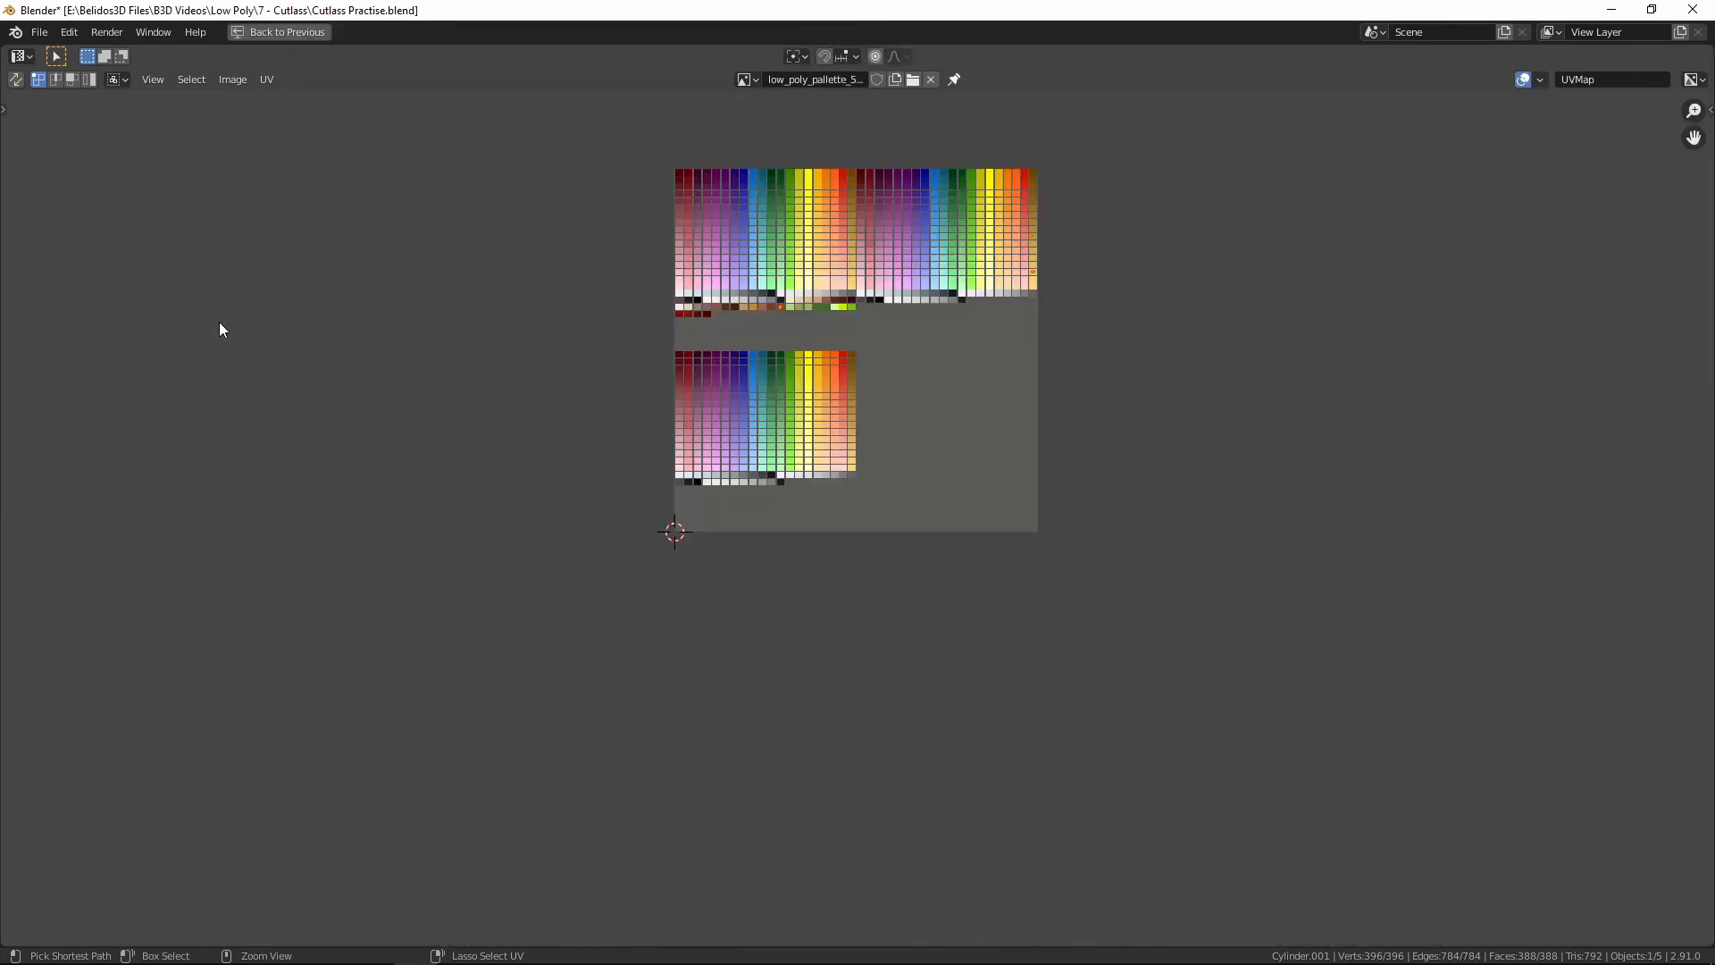
pyautogui.scroll(4, 800, 482)
pyautogui.moveTo(945, 351); pyautogui.dragTo(897, 855, button='middle')
pyautogui.scroll(-1, 801, 749)
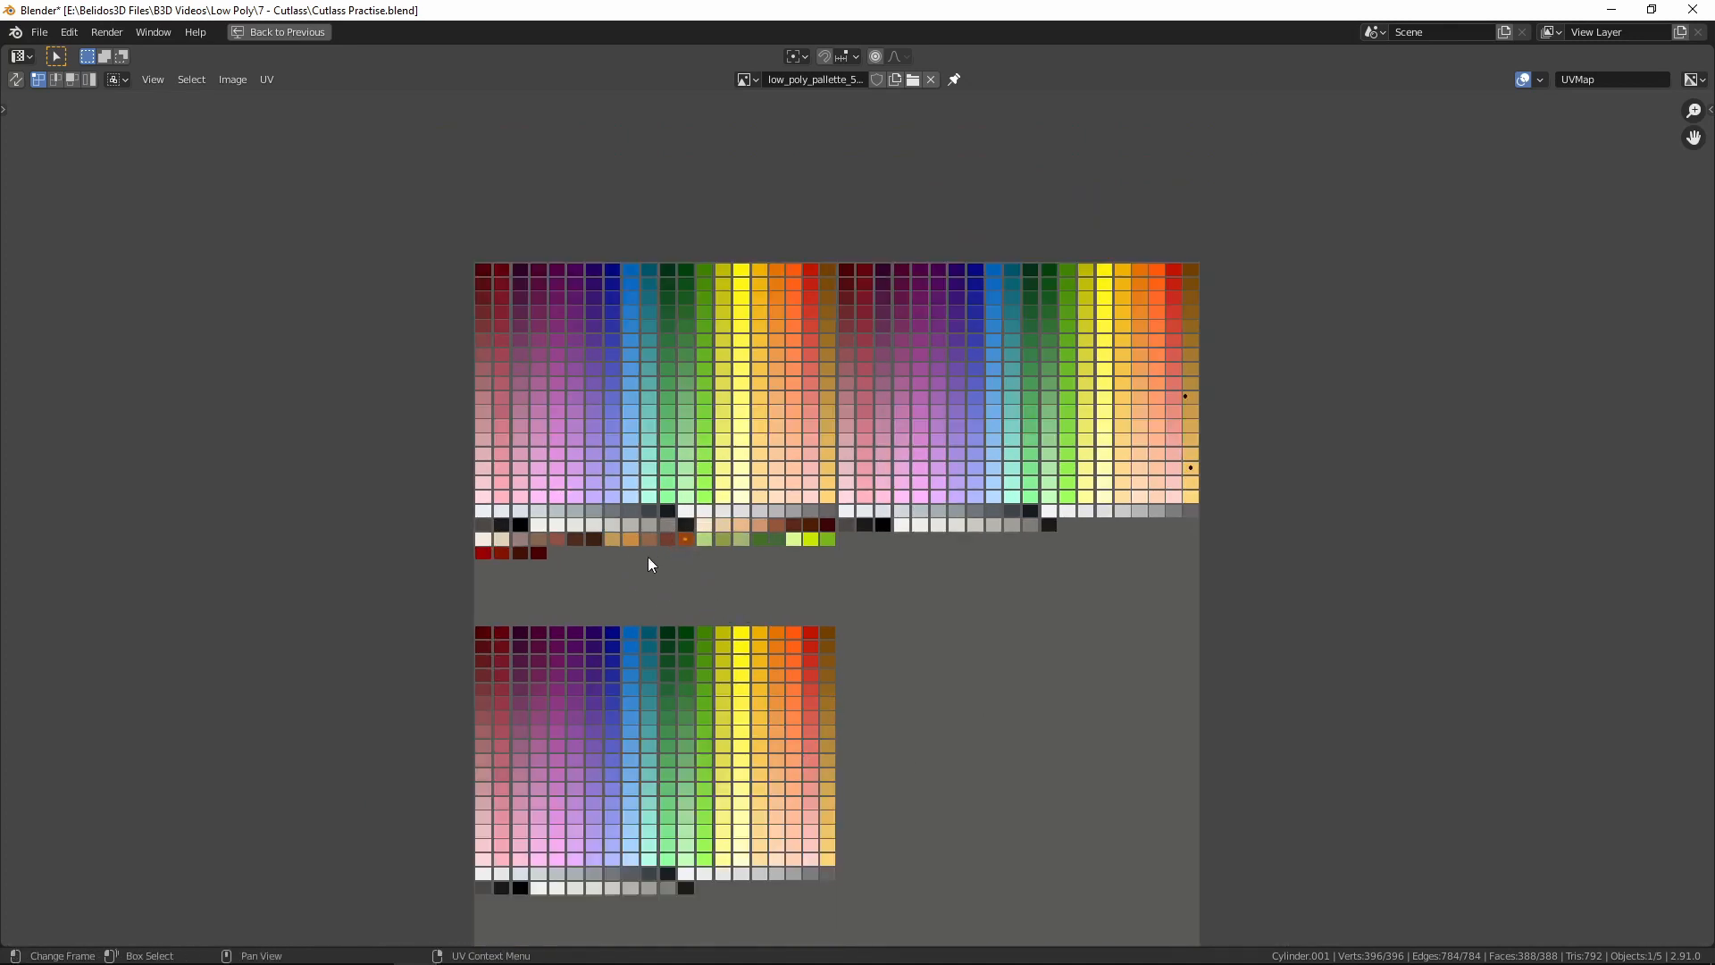
pyautogui.press('g')
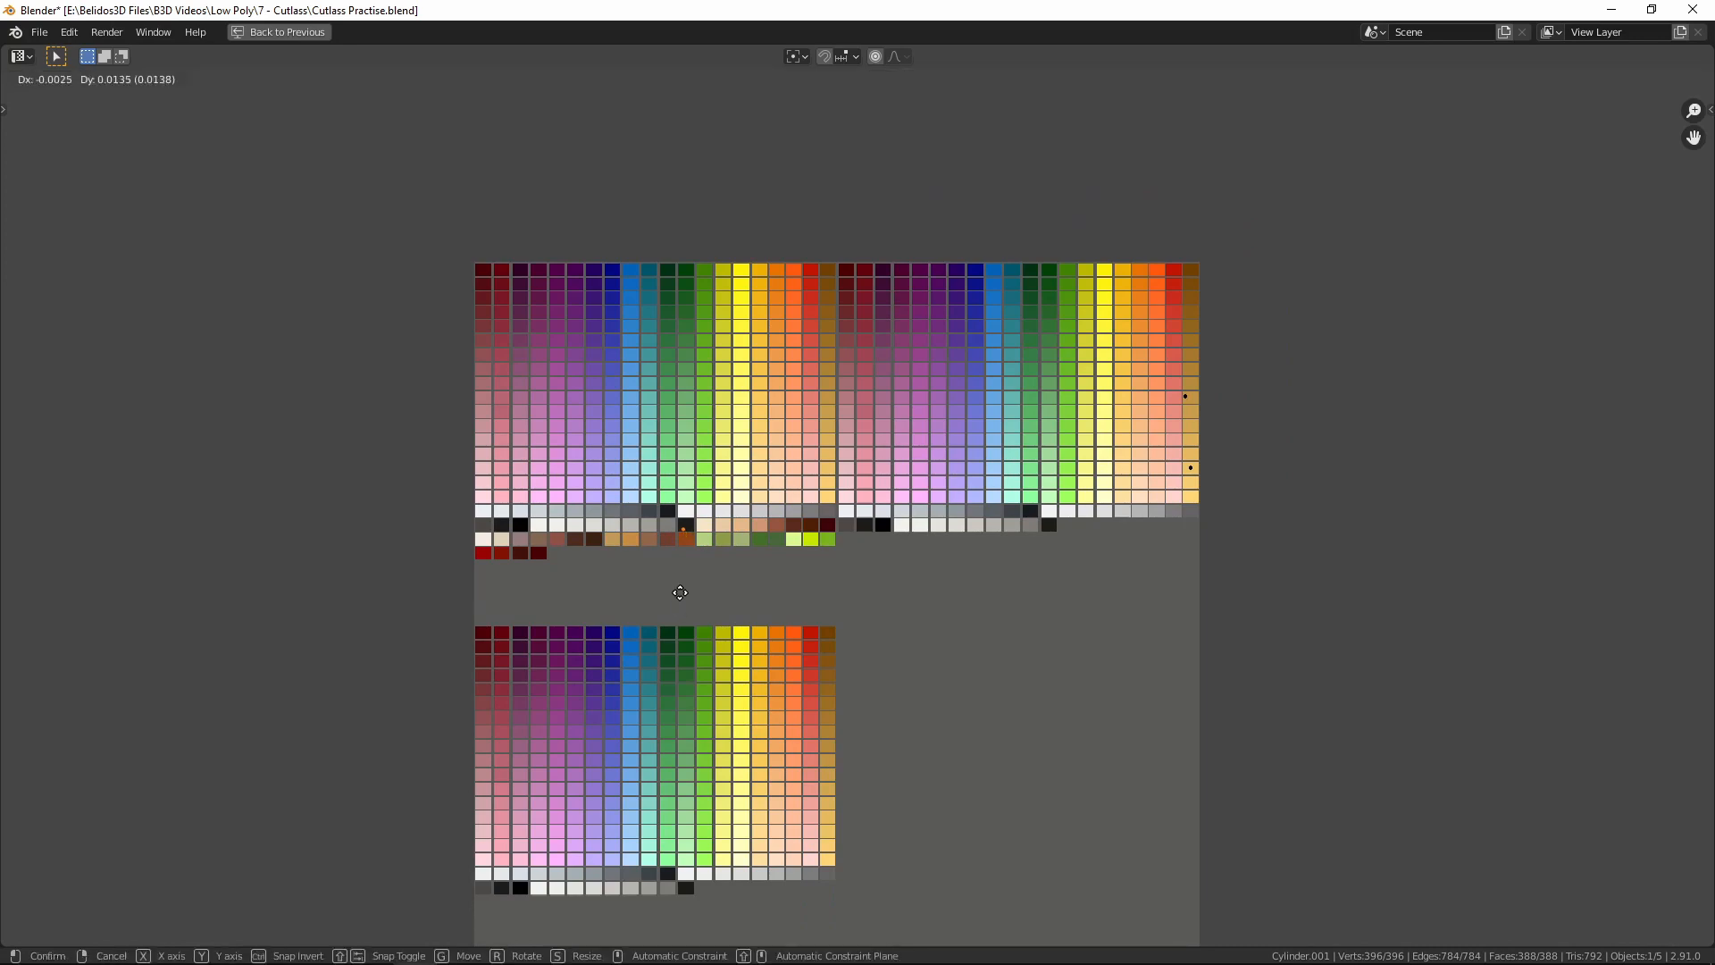
pyautogui.click(648, 574)
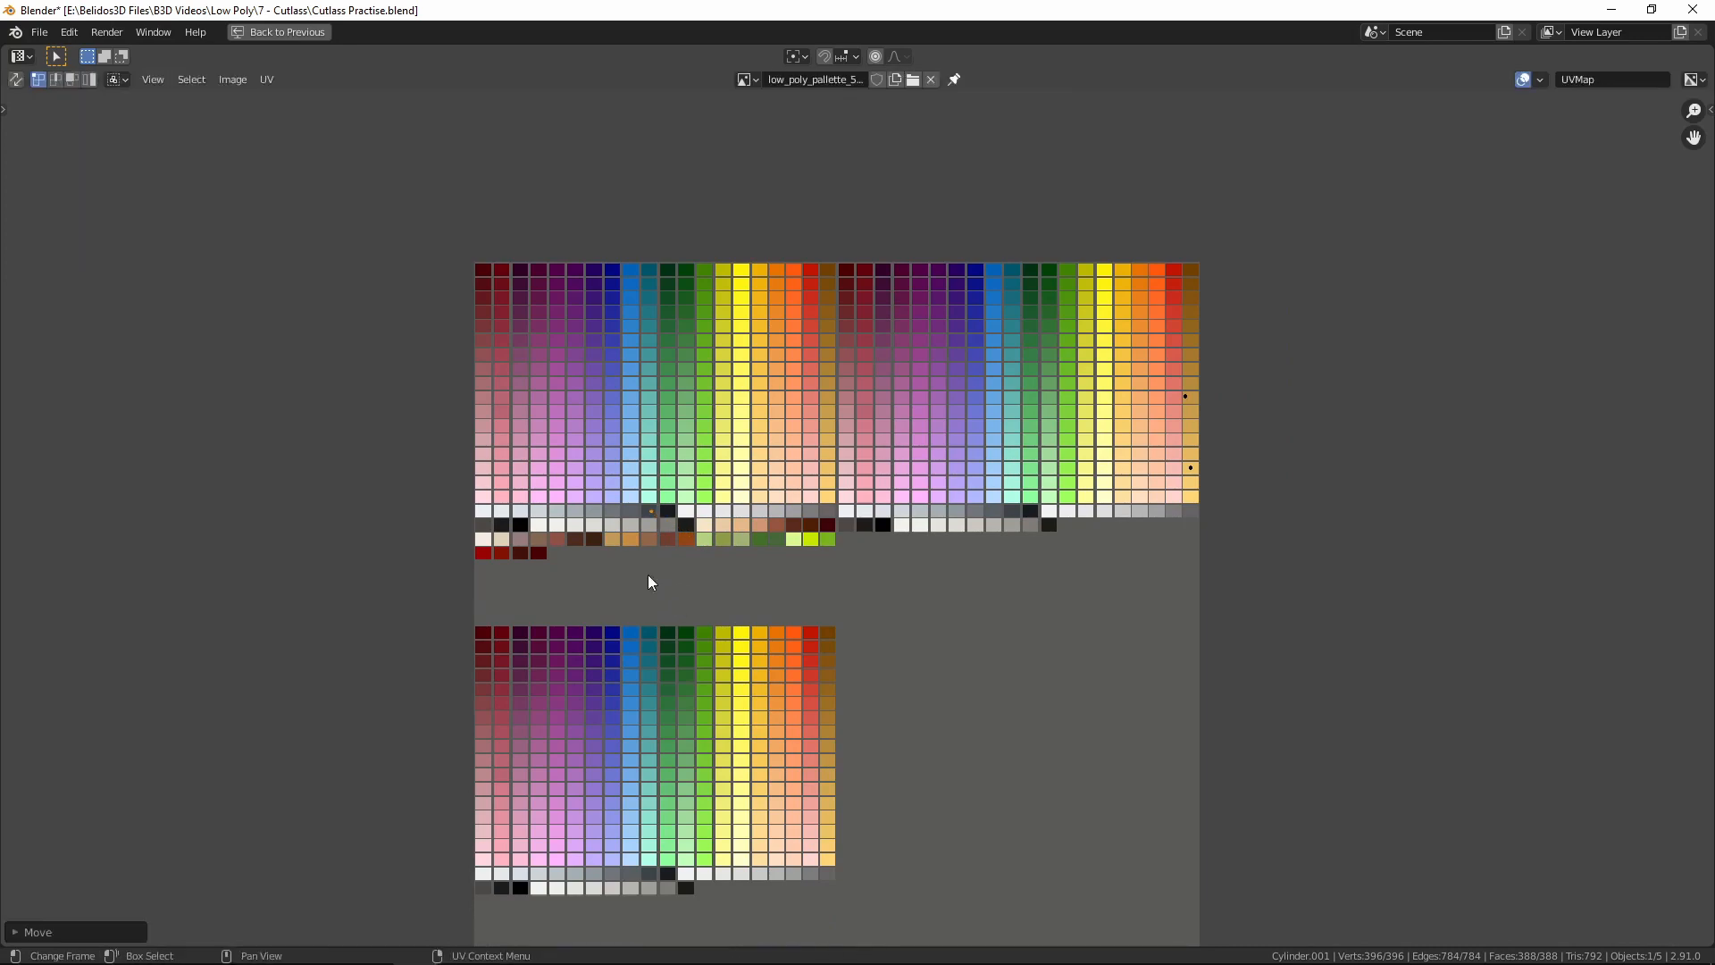
pyautogui.hotkey('ctrl', 'space')
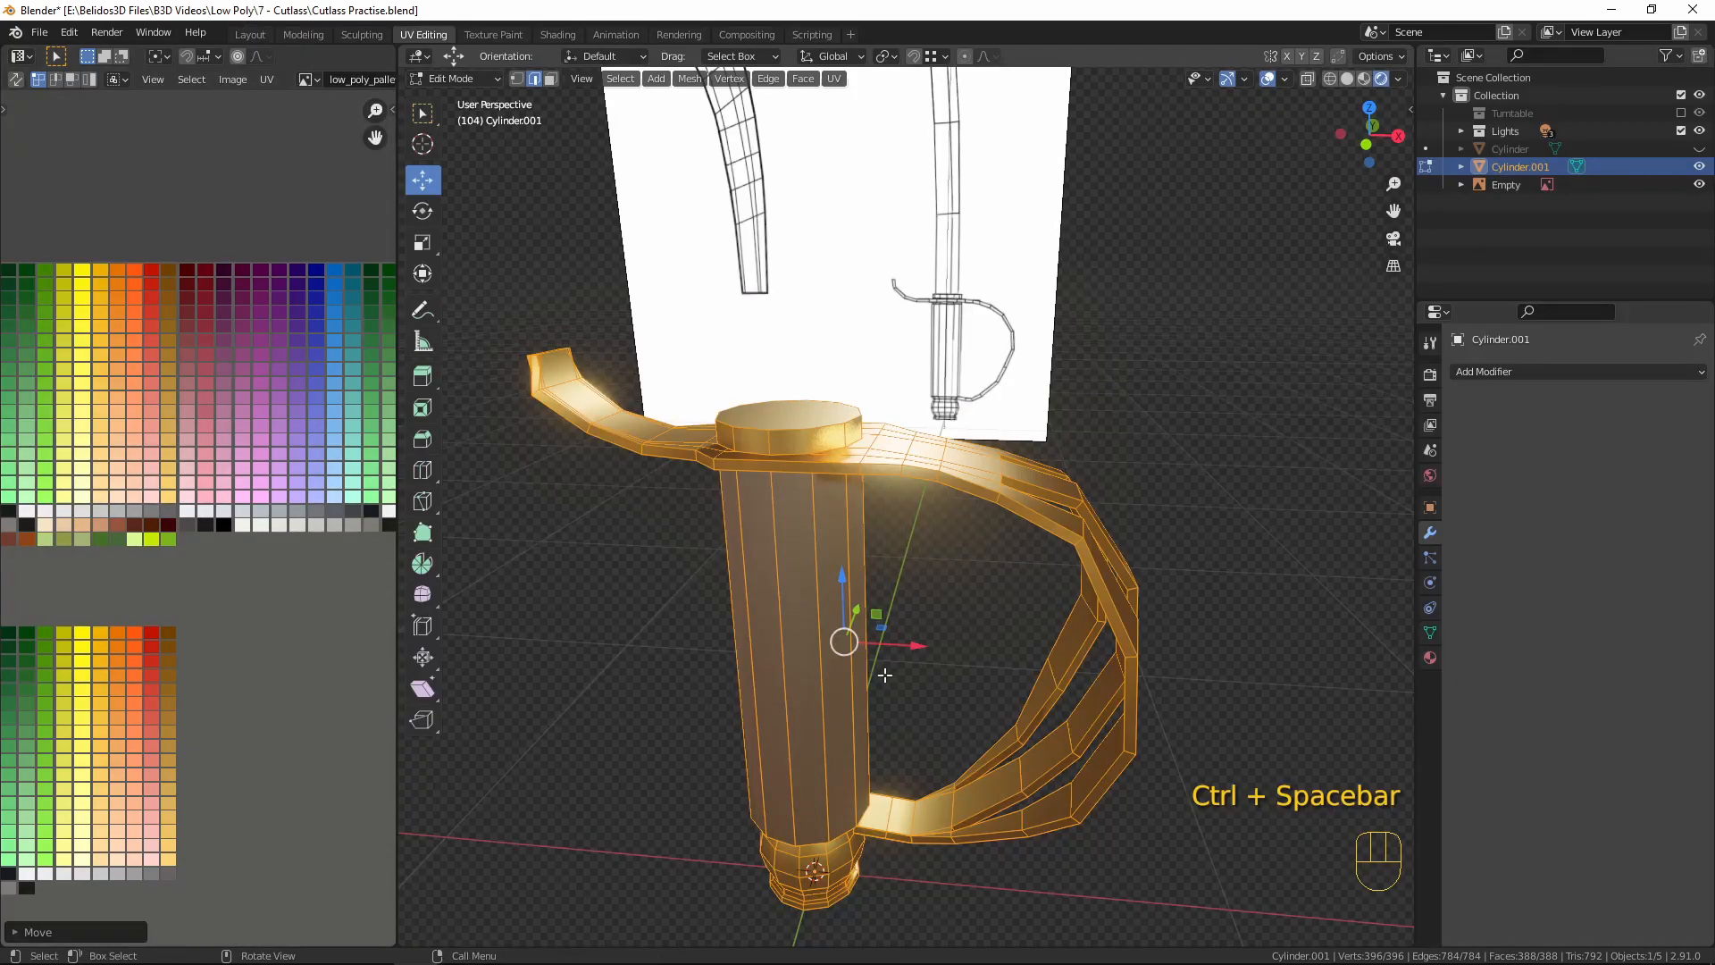
pyautogui.press('Tab')
pyautogui.moveTo(863, 805)
pyautogui.mouseDown(button='middle')
pyautogui.moveTo(969, 733)
pyautogui.moveTo(896, 693)
pyautogui.moveTo(811, 762)
pyautogui.moveTo(881, 789)
pyautogui.mouseUp(button='middle')
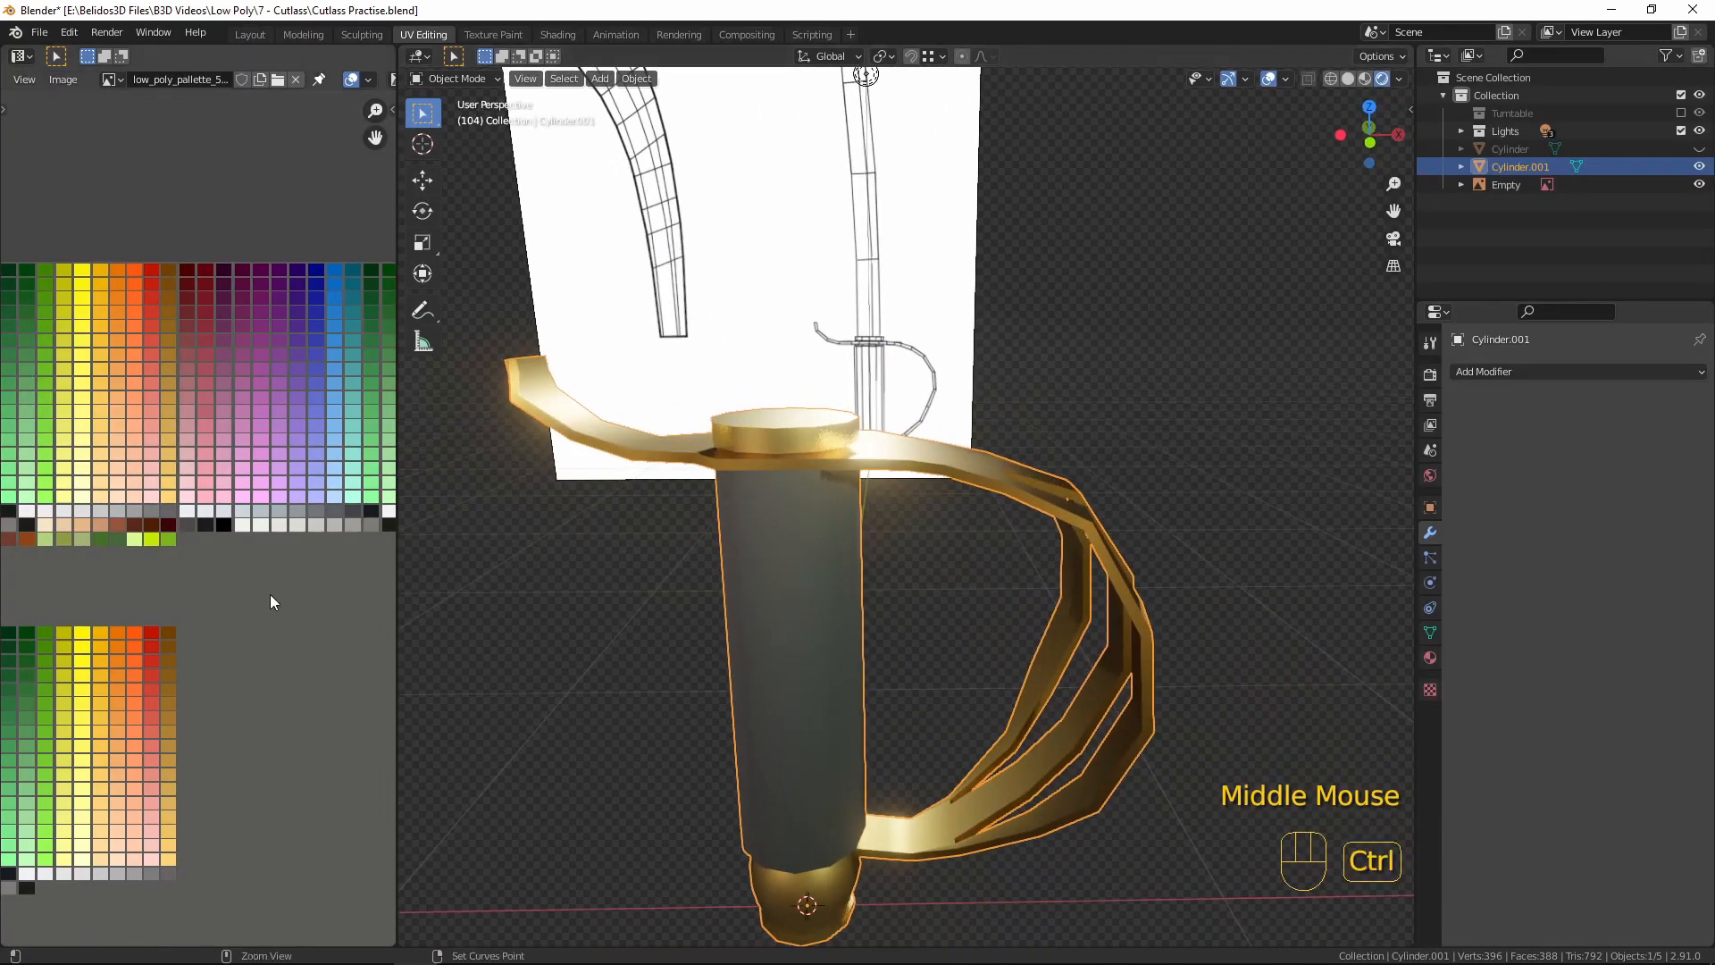
# - Select the UV points of the gold parts on the palette and scale them to 0 into a single point
pyautogui.hotkey('ctrl', 'space')
pyautogui.scroll(1, 625, 581)
pyautogui.hotkey('ctrl', 'space')
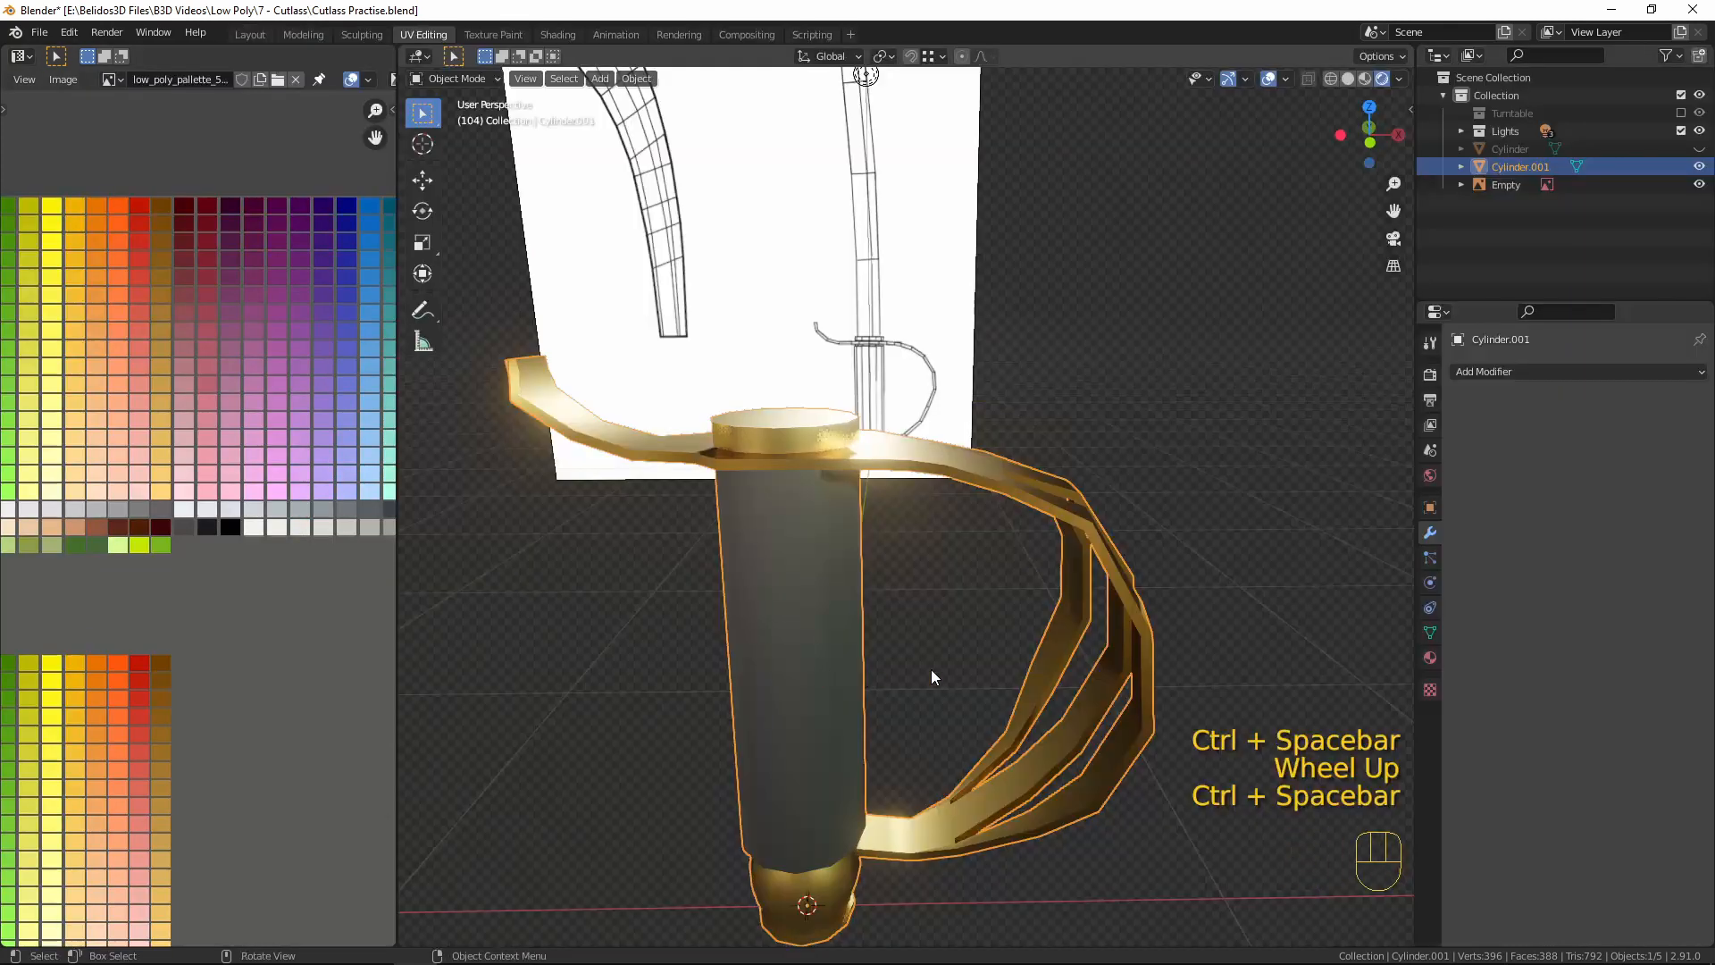
pyautogui.press('Tab')
pyautogui.hotkey('ctrl', 'space')
pyautogui.scroll(2, 924, 669)
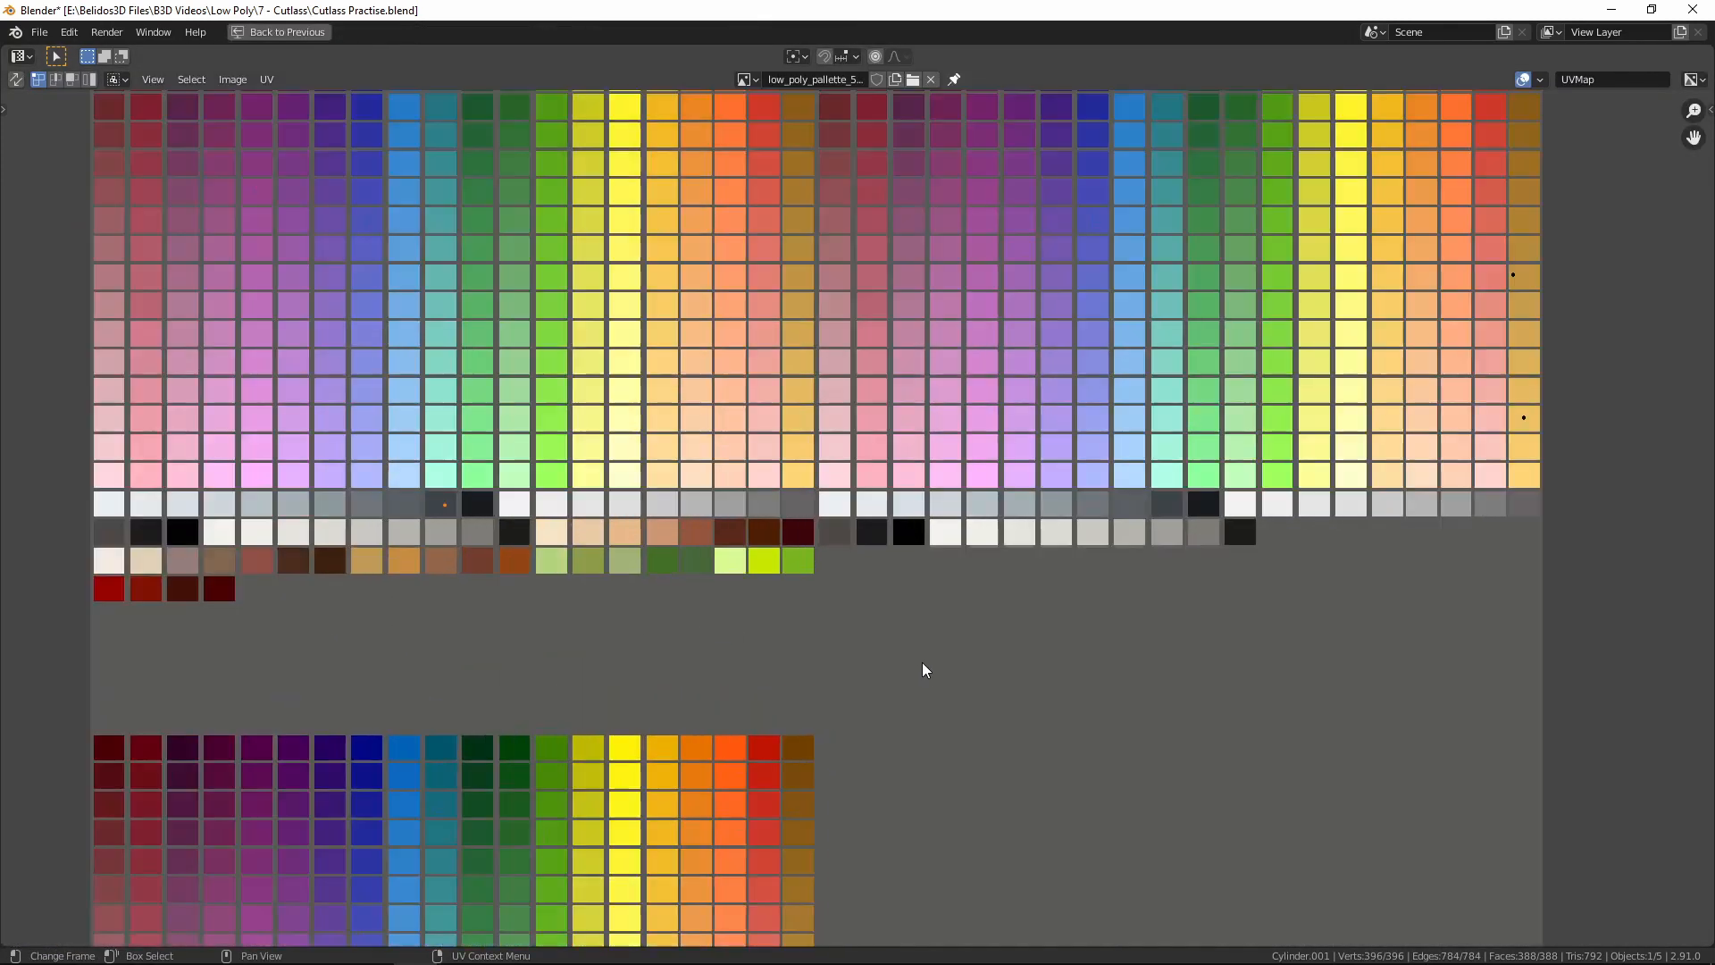
pyautogui.keyDown('ctrl'); pyautogui.hscroll(5, 1084, 657); pyautogui.keyUp('ctrl')
pyautogui.moveTo(1120, 234); pyautogui.dragTo(1245, 464)
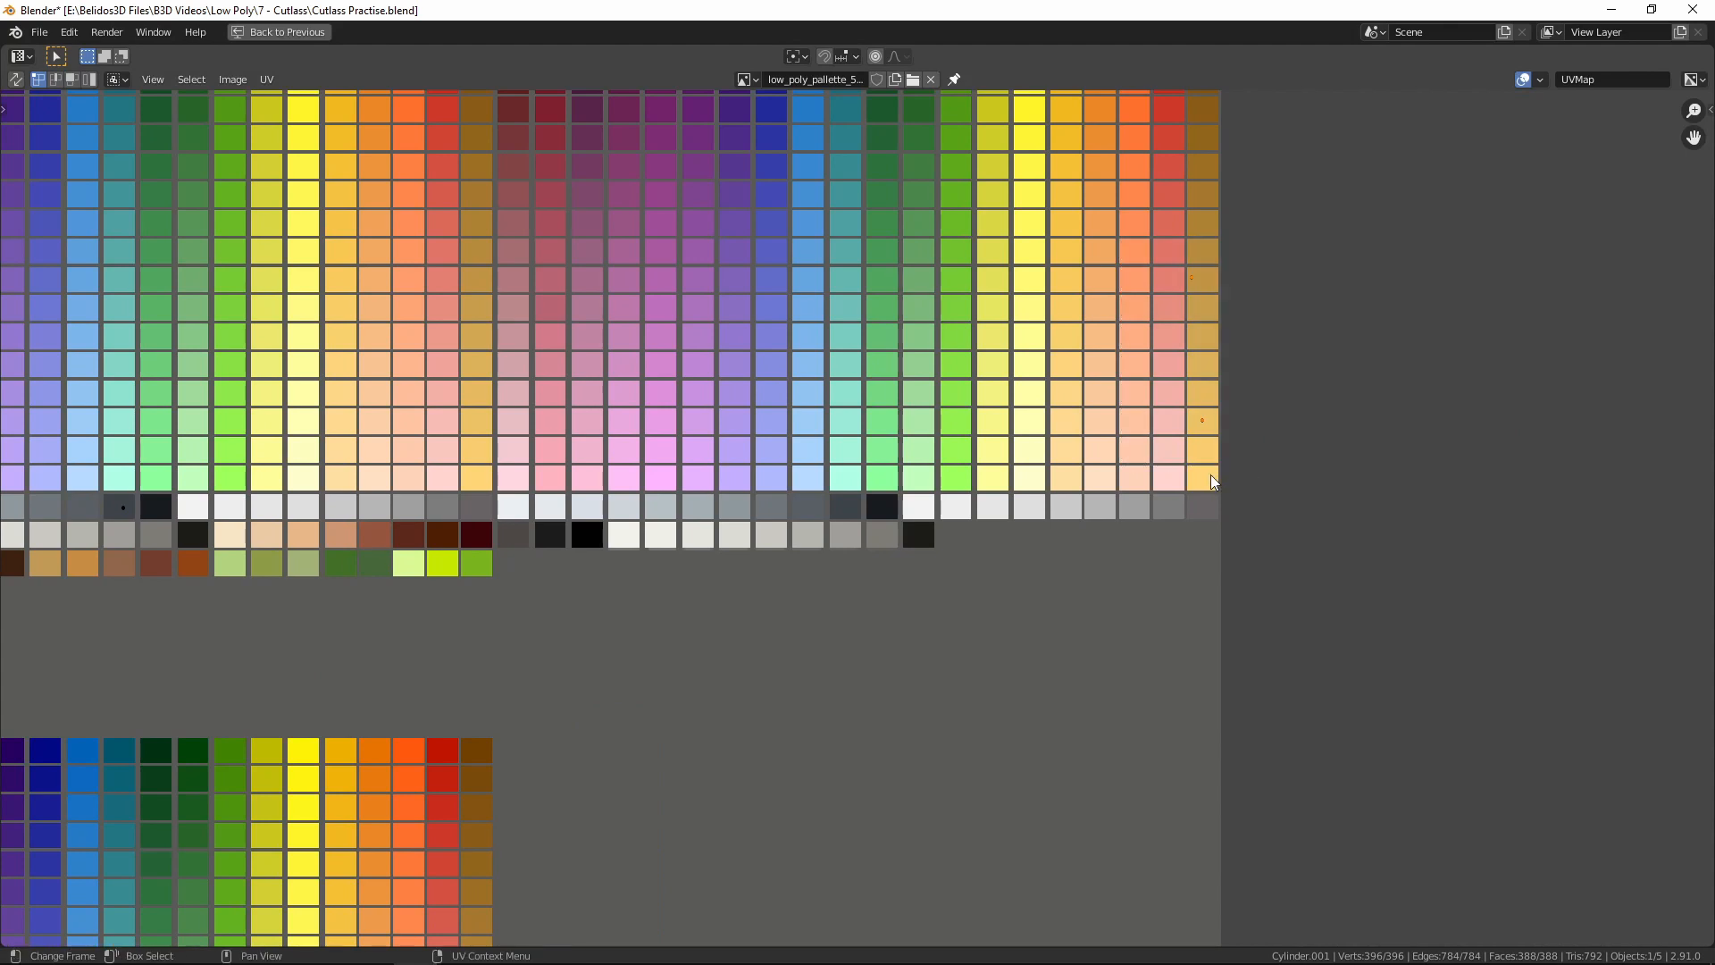
pyautogui.press('s')
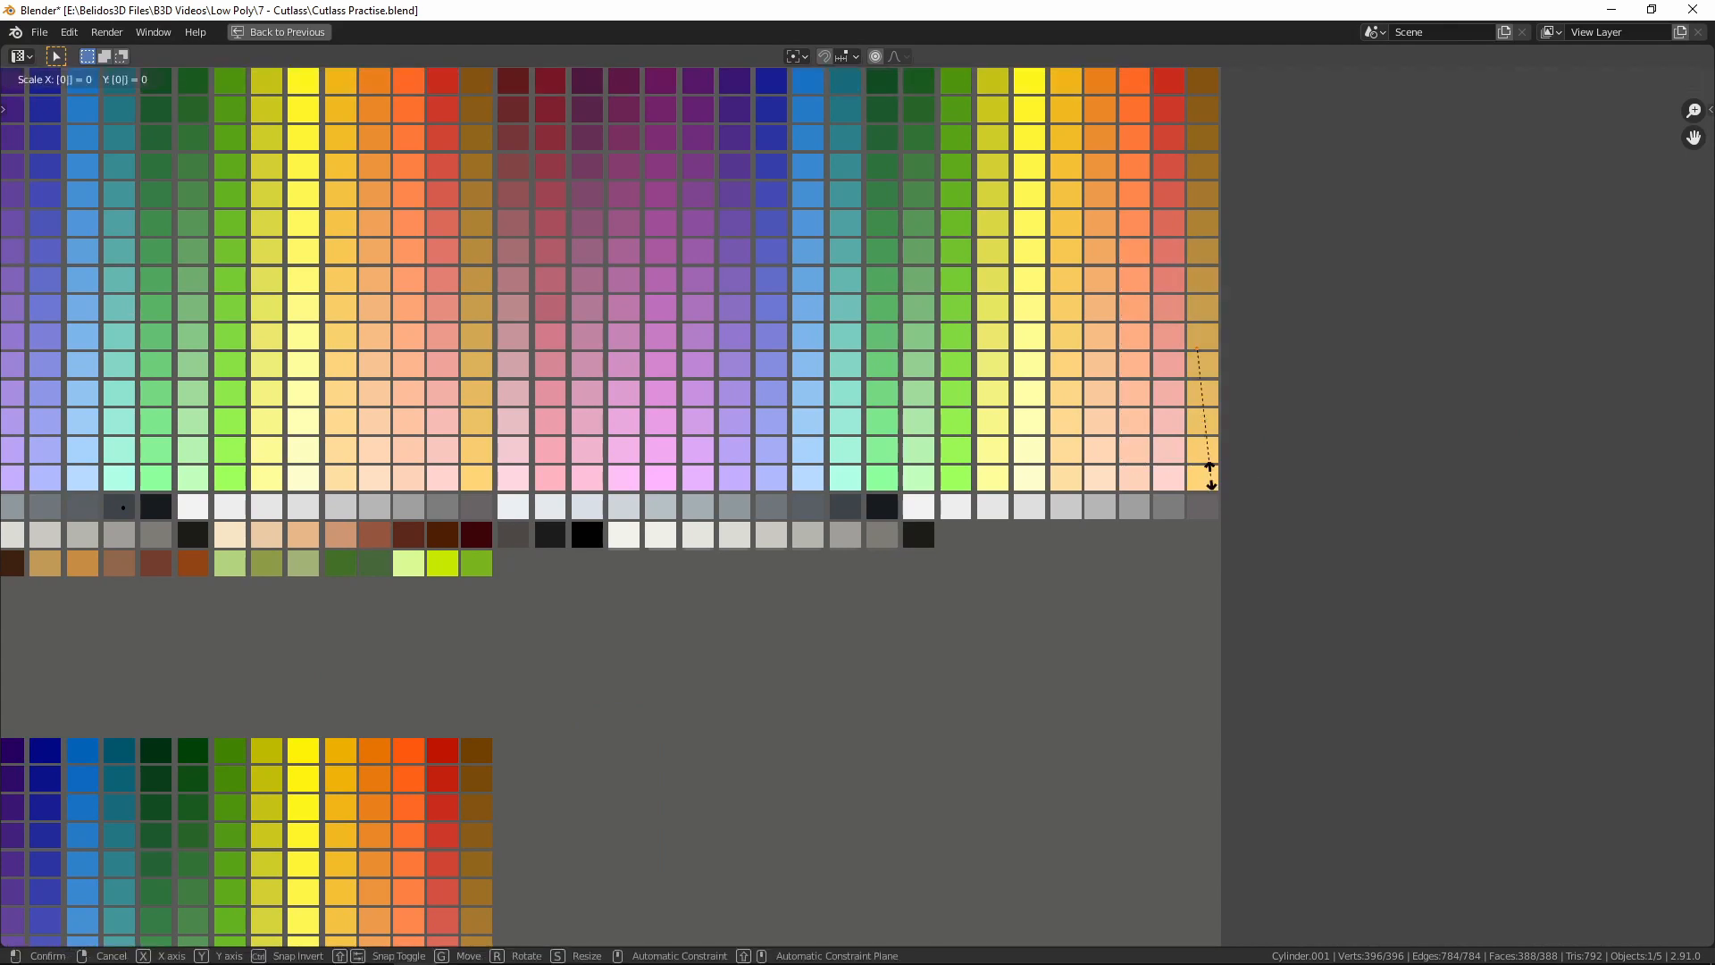
pyautogui.press('Return')
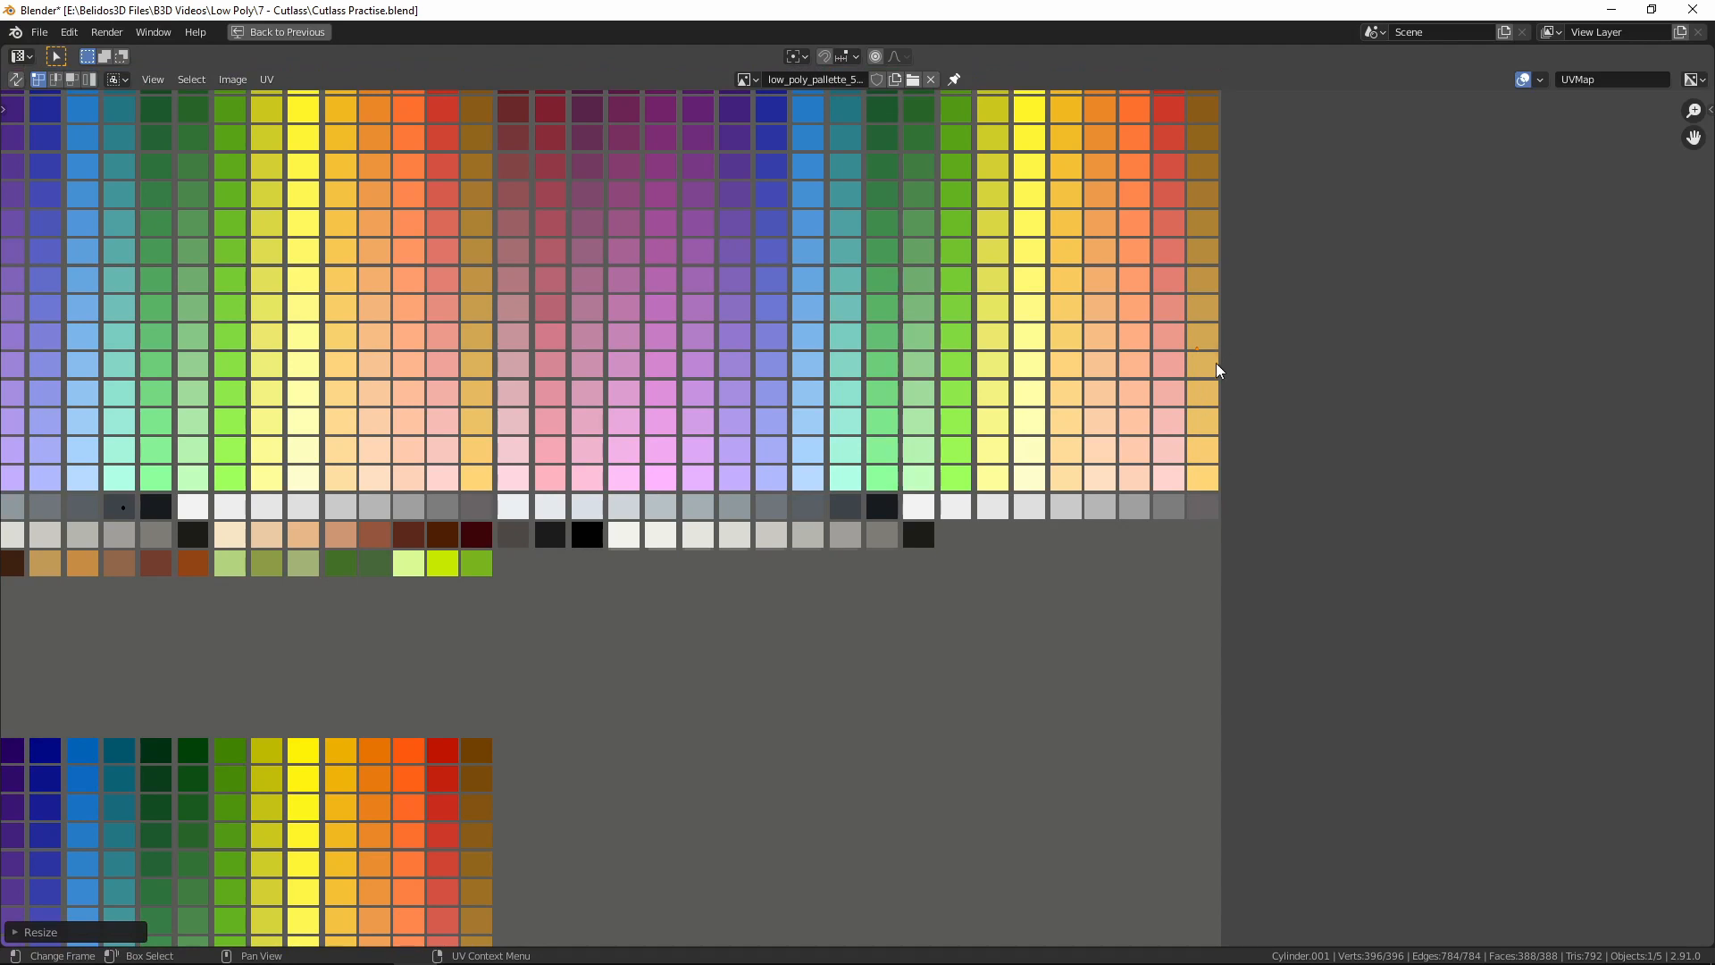
# - Move the merged UV point of the gold parts onto the light grey swatches for a silver colour
pyautogui.press('g')
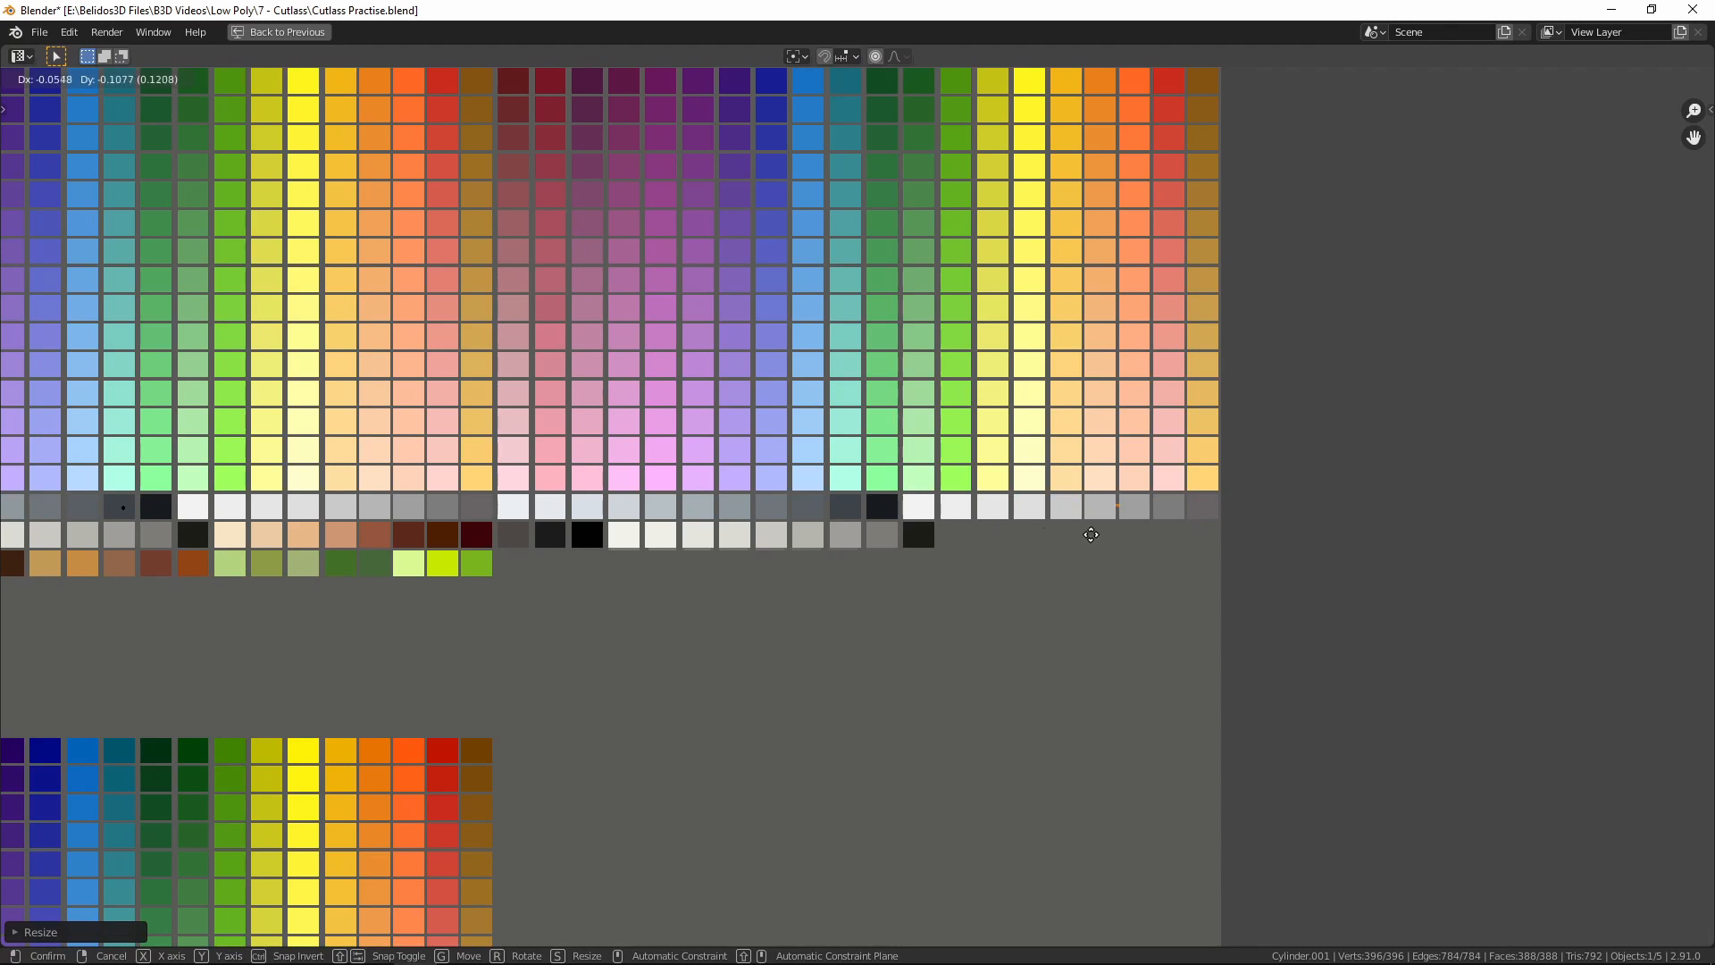
pyautogui.click(1074, 534)
pyautogui.hotkey('ctrl', 'space')
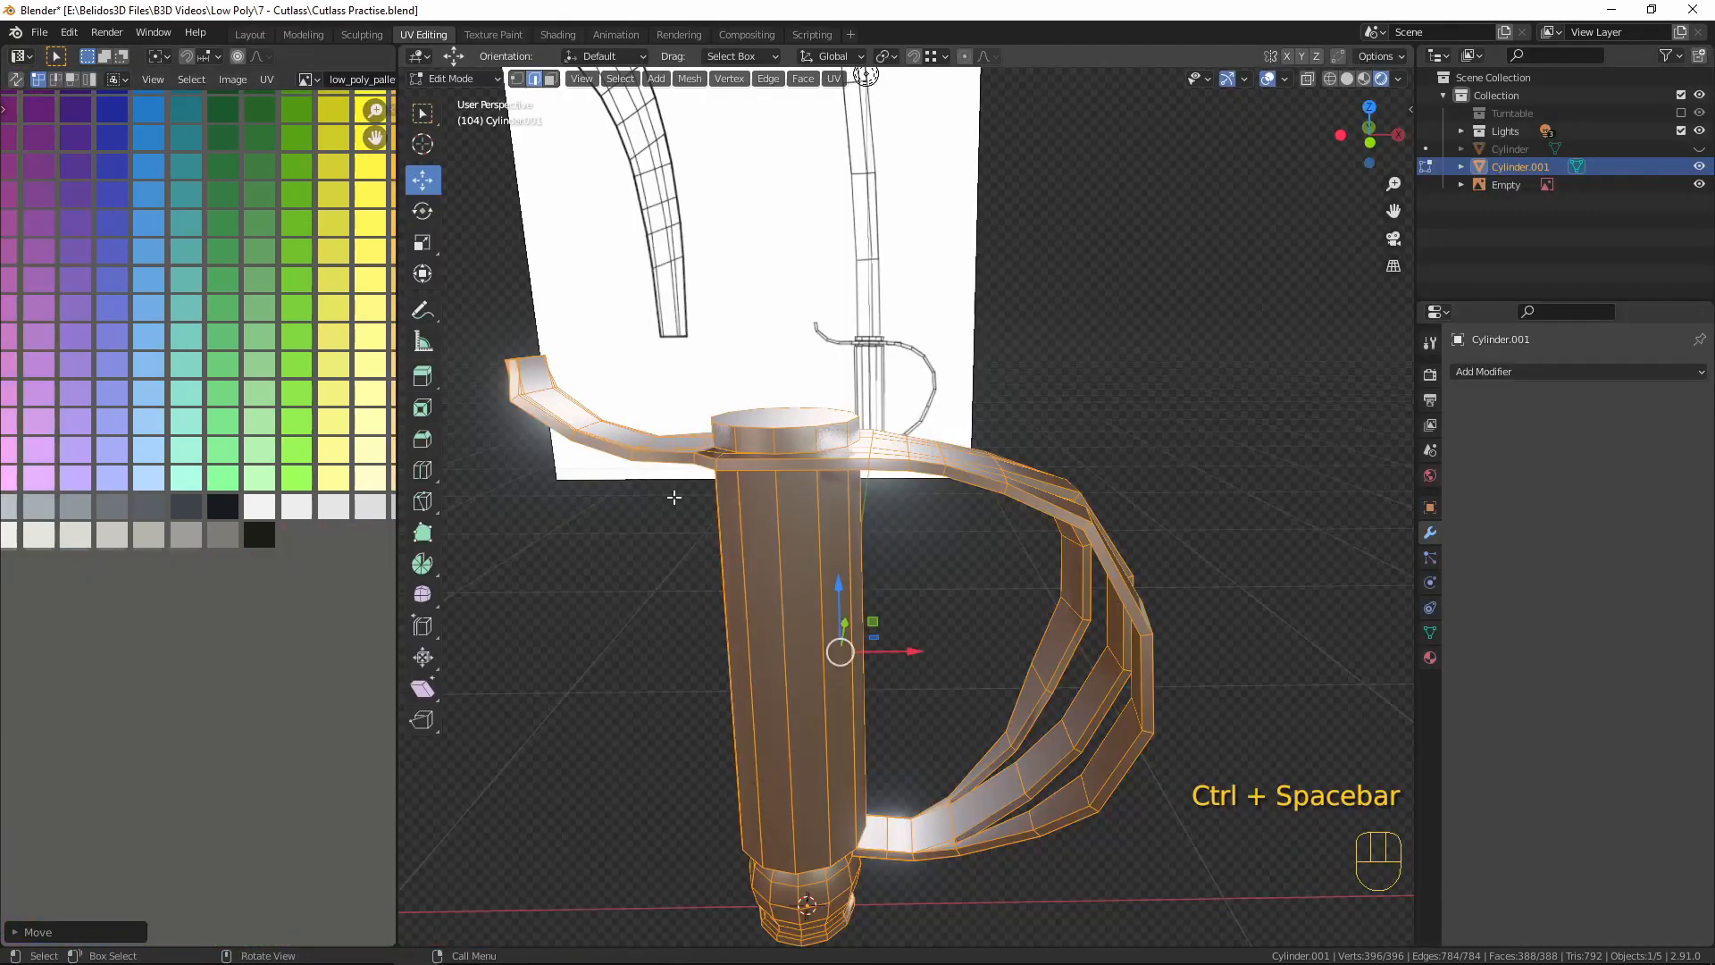
# - Return the recoloured hilt to Object Mode and deselect everything
pyautogui.scroll(-3, 904, 525)
pyautogui.press('Tab')
pyautogui.moveTo(1065, 583); pyautogui.dragTo(964, 529, button='middle')
pyautogui.press('a')
pyautogui.press('a')
pyautogui.press('a')
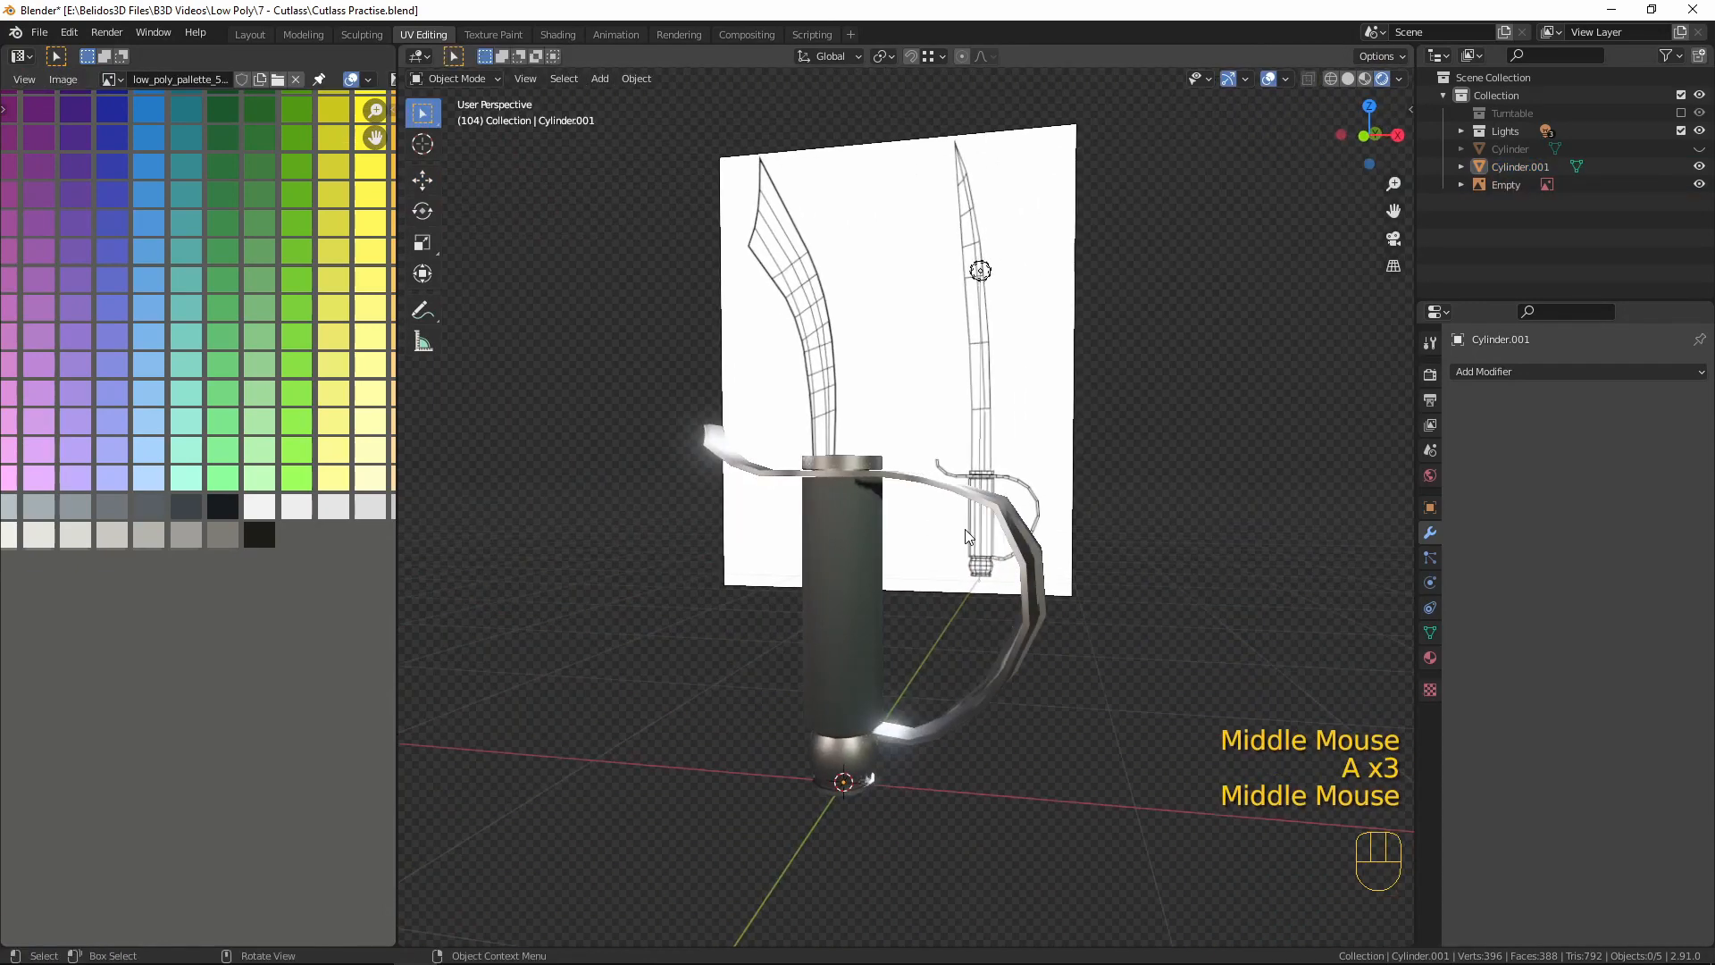
# - In front view, move the reference image about 1.81 m along X so the curved blade drawing lines up with the hilt
pyautogui.press('KP_1')
pyautogui.keyDown('shift'); pyautogui.moveTo(1022, 405); pyautogui.dragTo(1055, 529, button='middle'); pyautogui.keyUp('shift')
pyautogui.scroll(-5, 1061, 527)
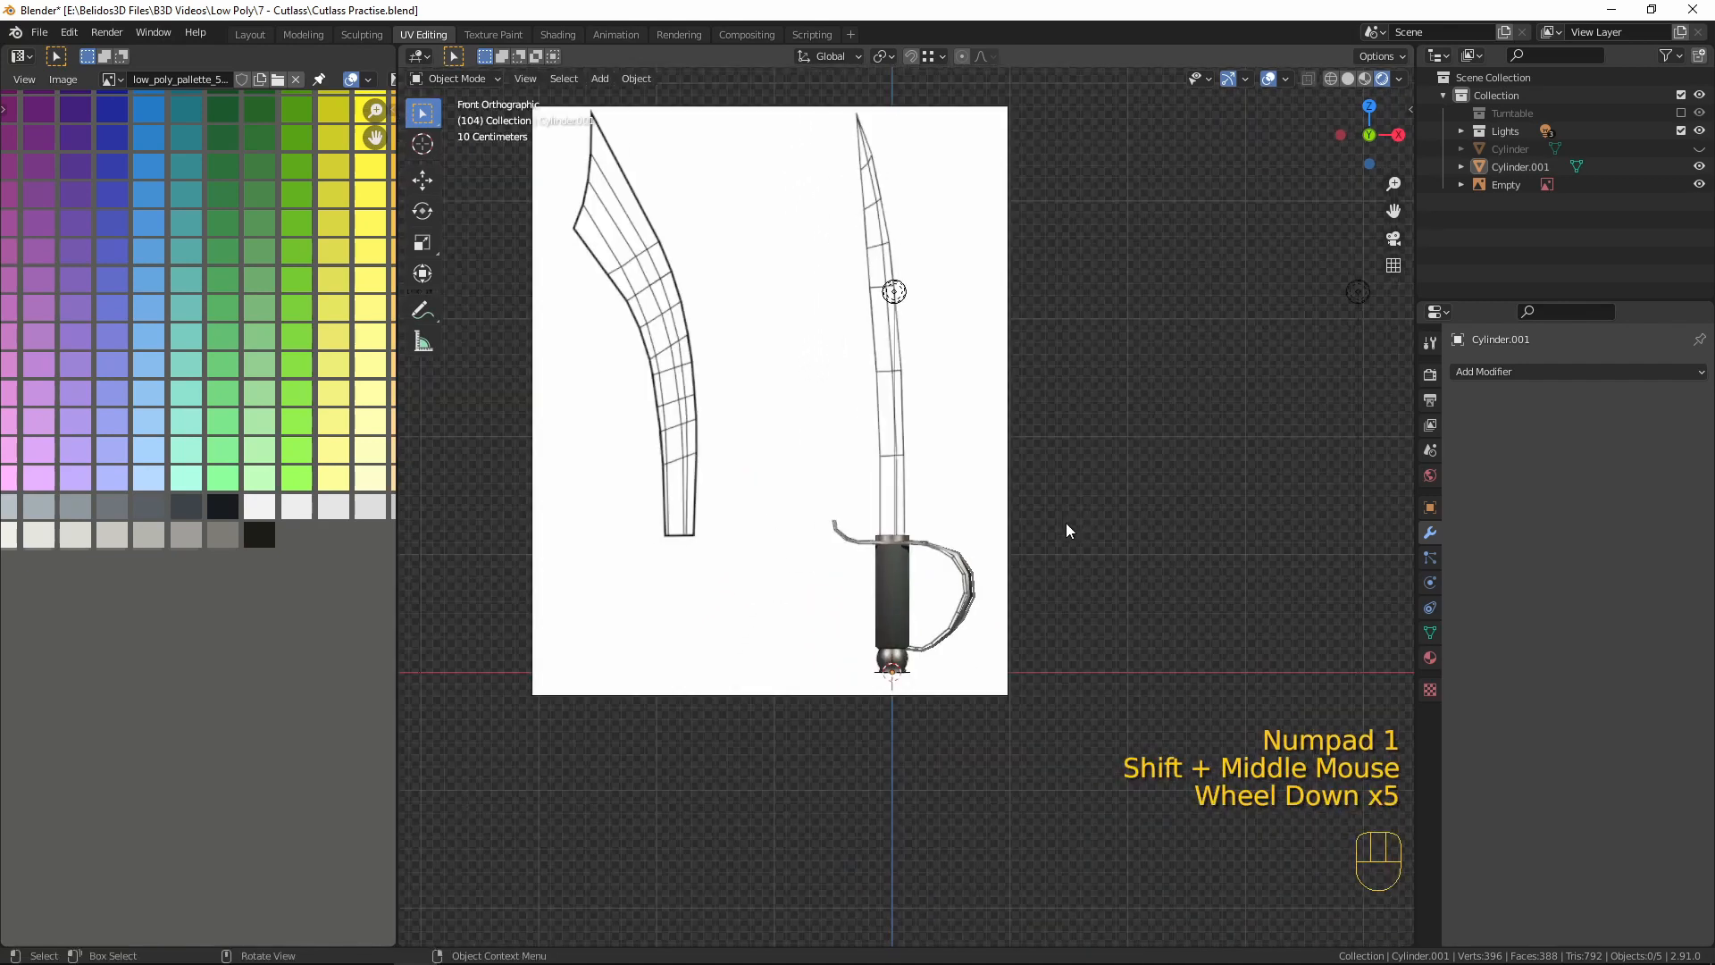
pyautogui.click(770, 199)
pyautogui.press('g')
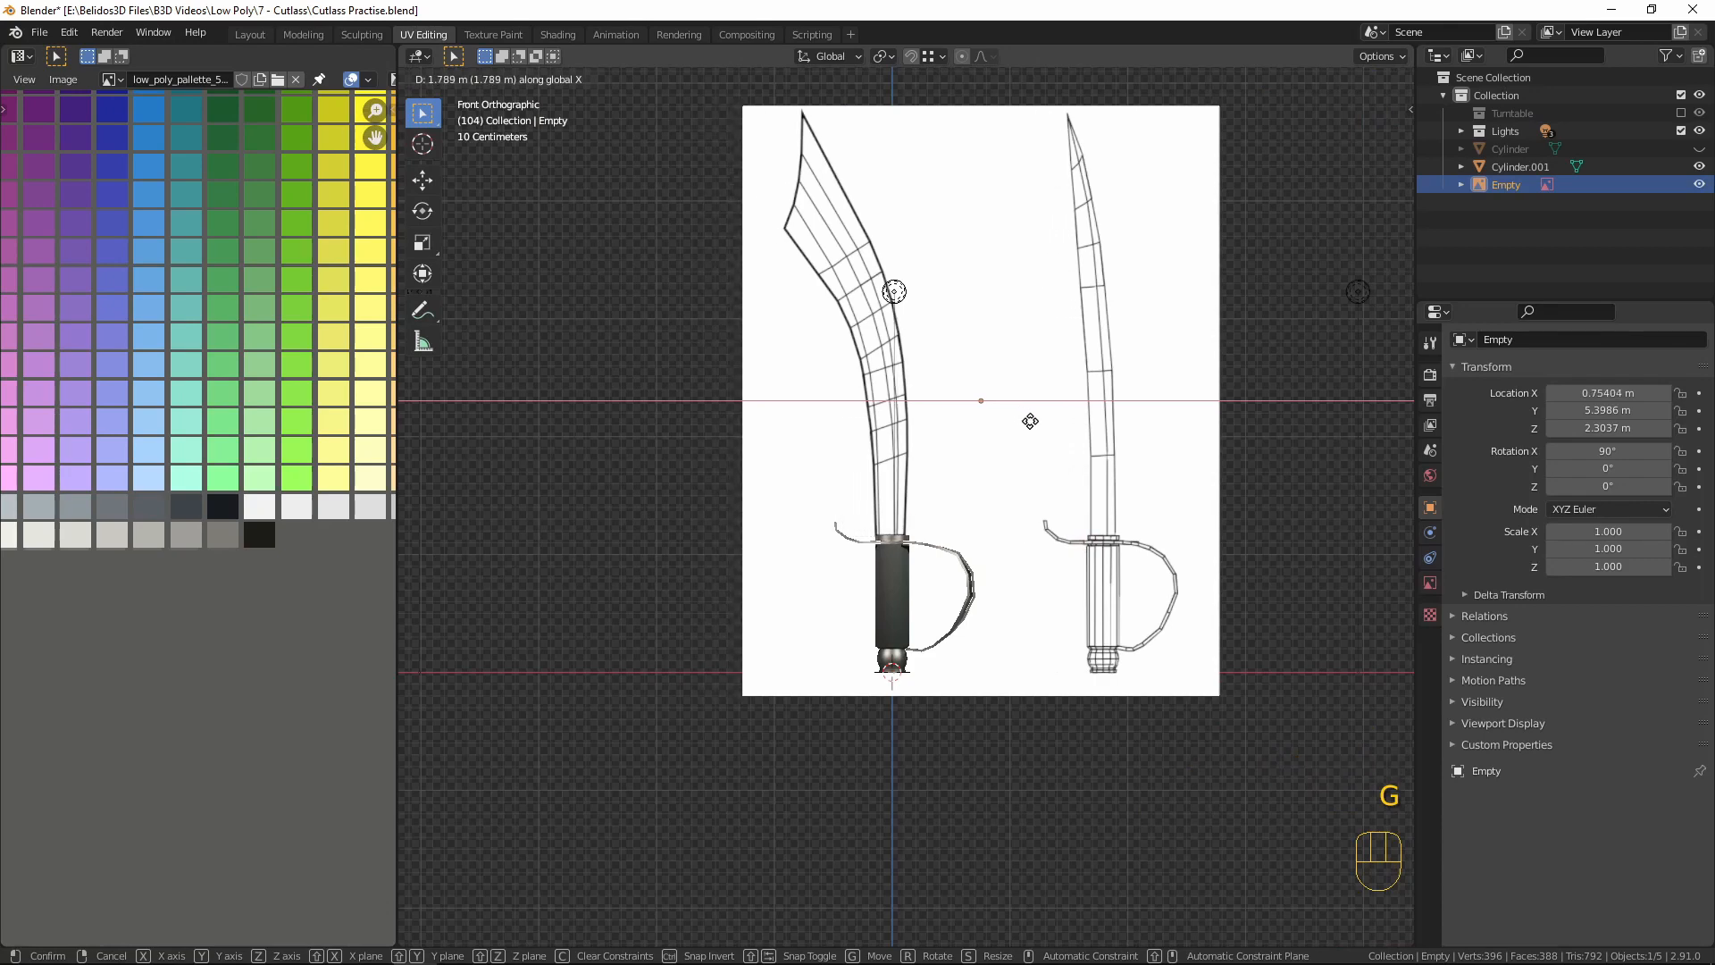
pyautogui.press('shift')
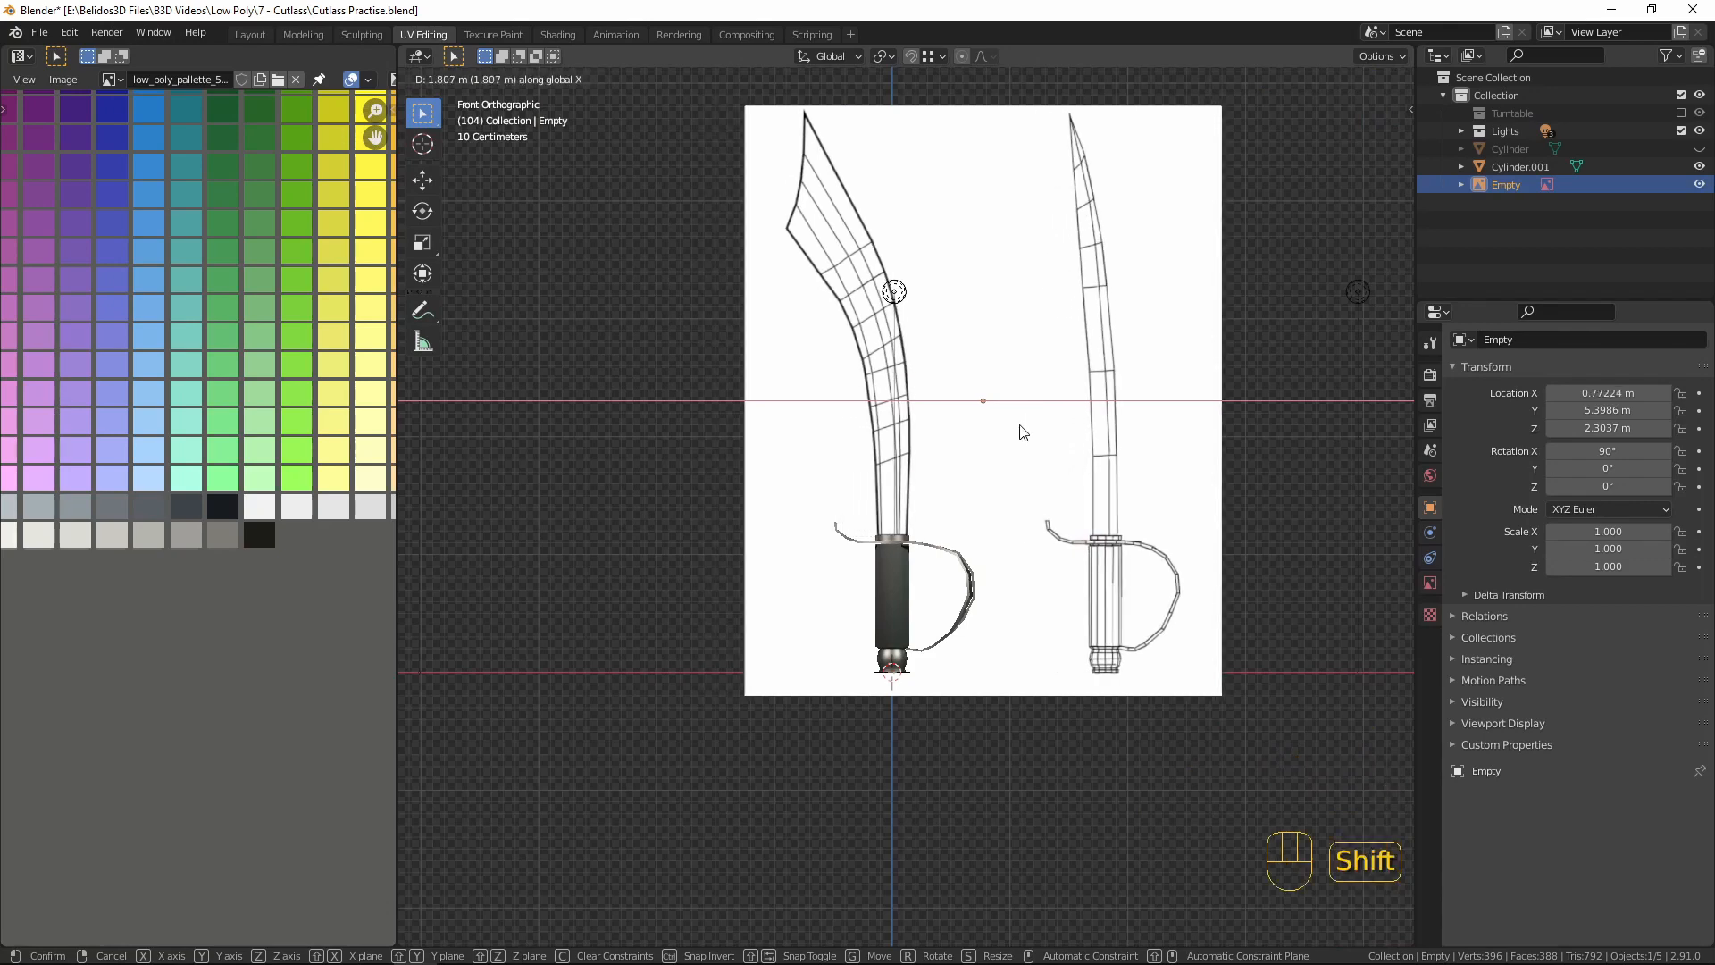
pyautogui.click(1023, 433)
pyautogui.scroll(3, 972, 465)
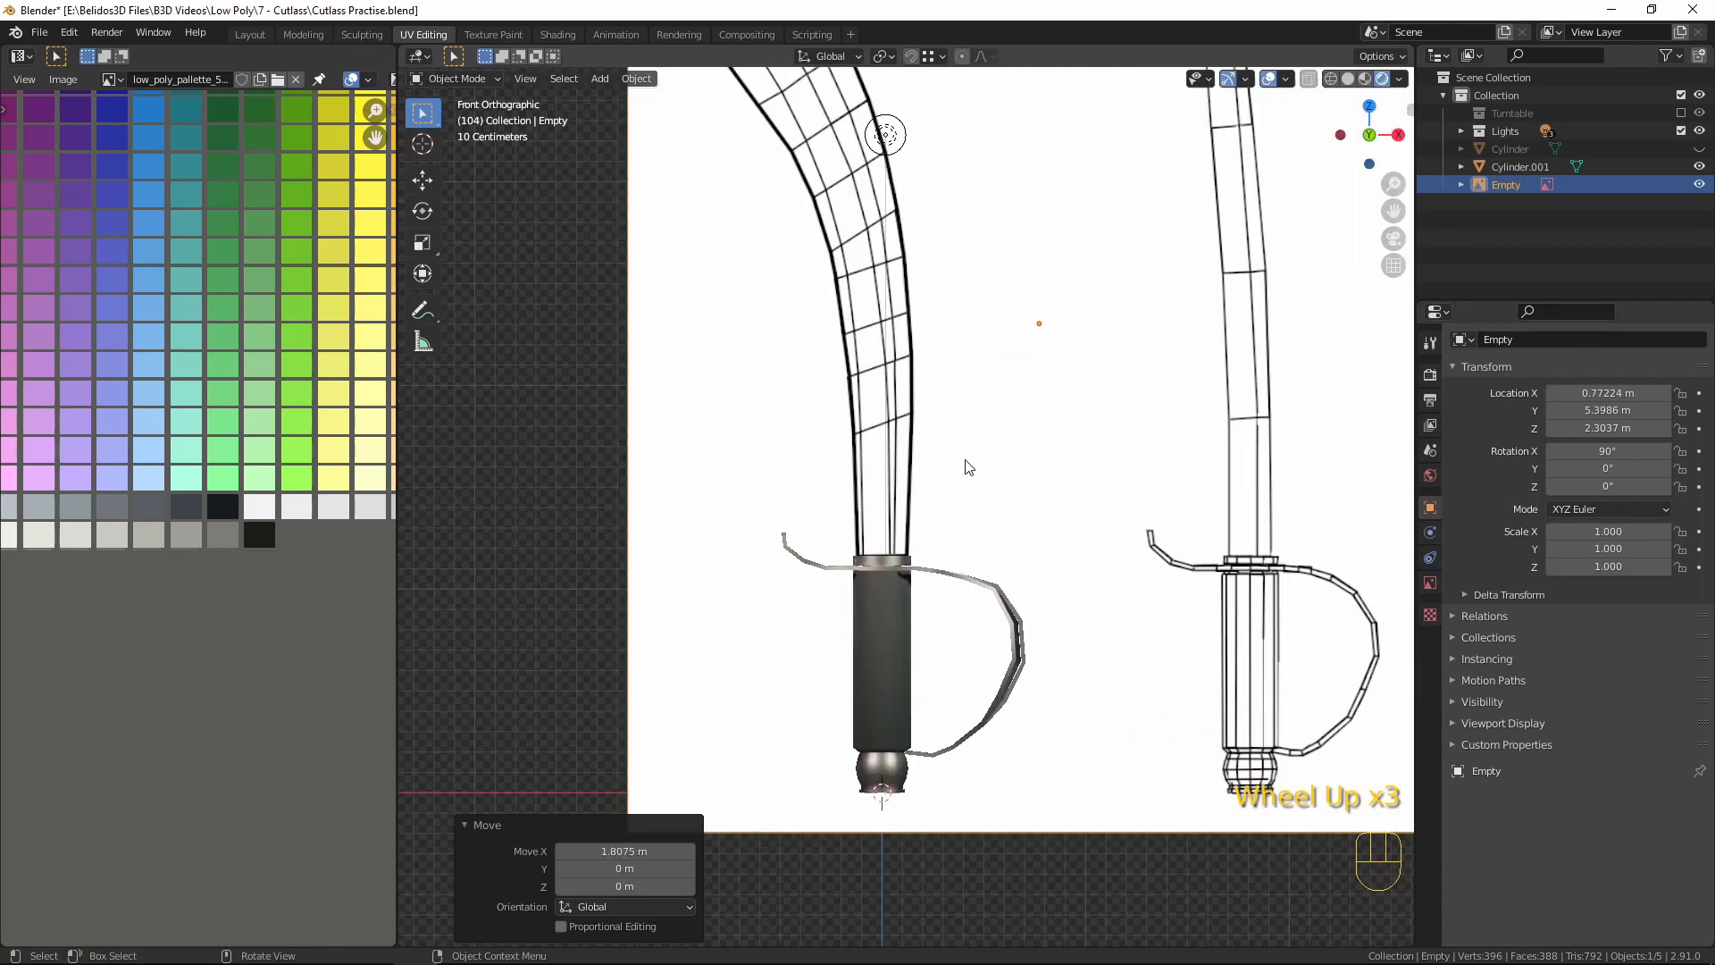
pyautogui.scroll(-3, 960, 474)
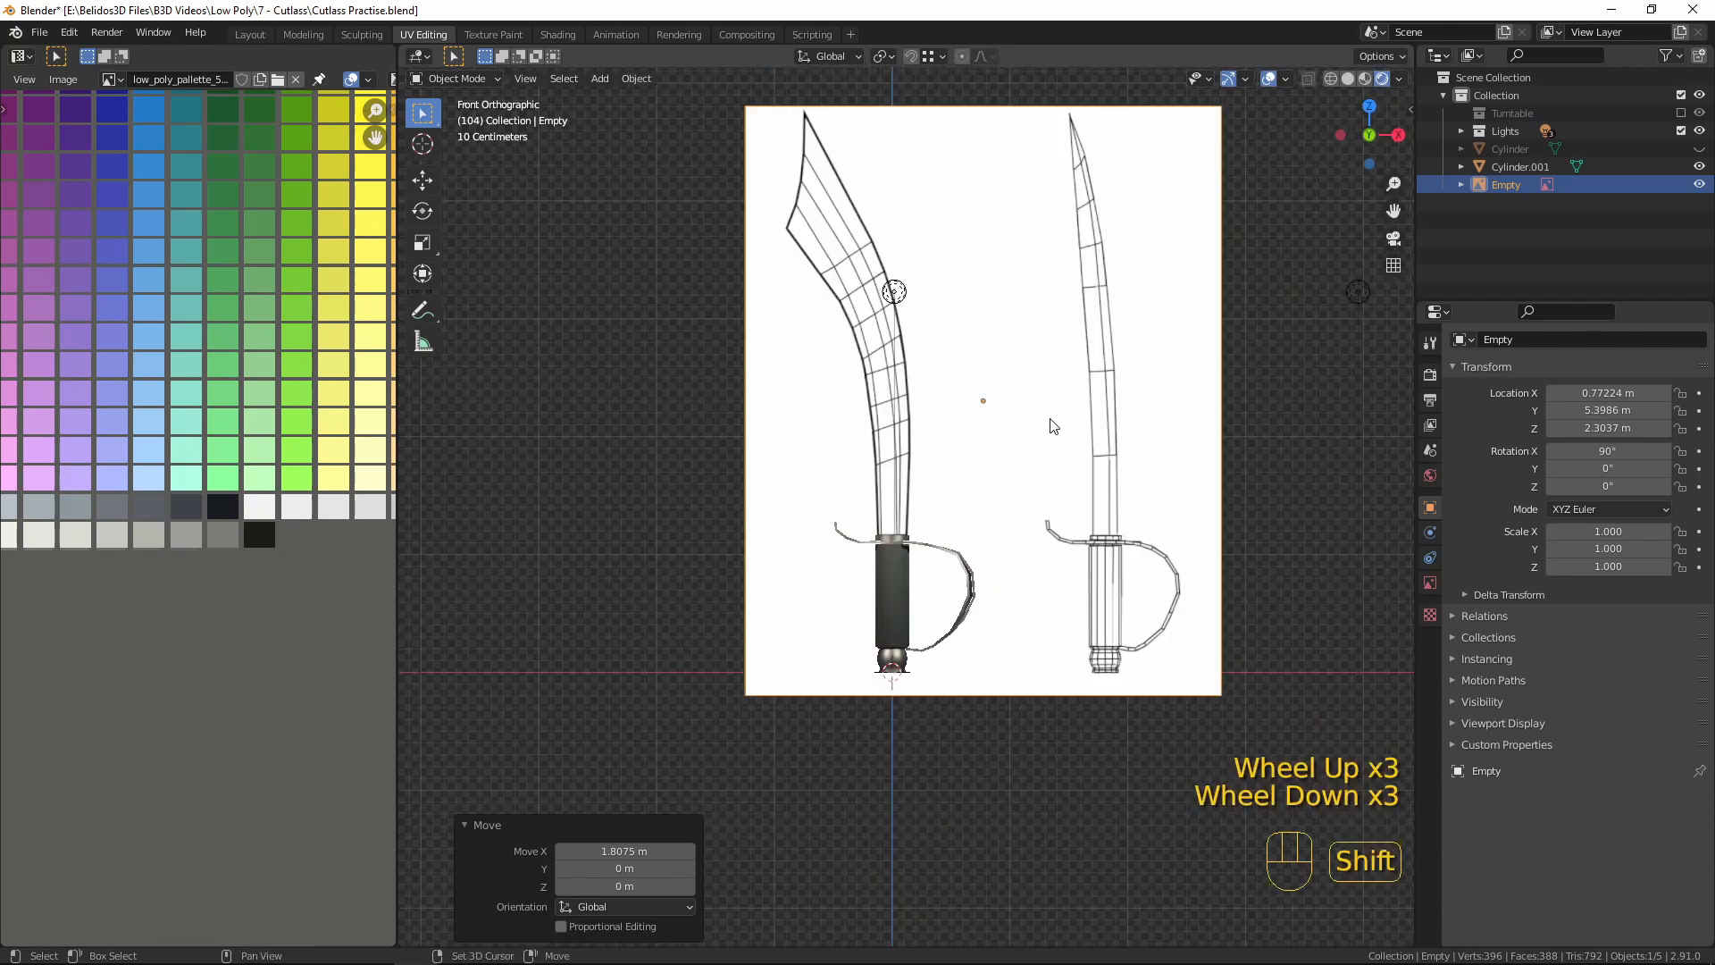
pyautogui.keyDown('shift'); pyautogui.moveTo(1053, 425); pyautogui.dragTo(1082, 538, button='middle'); pyautogui.keyUp('shift')
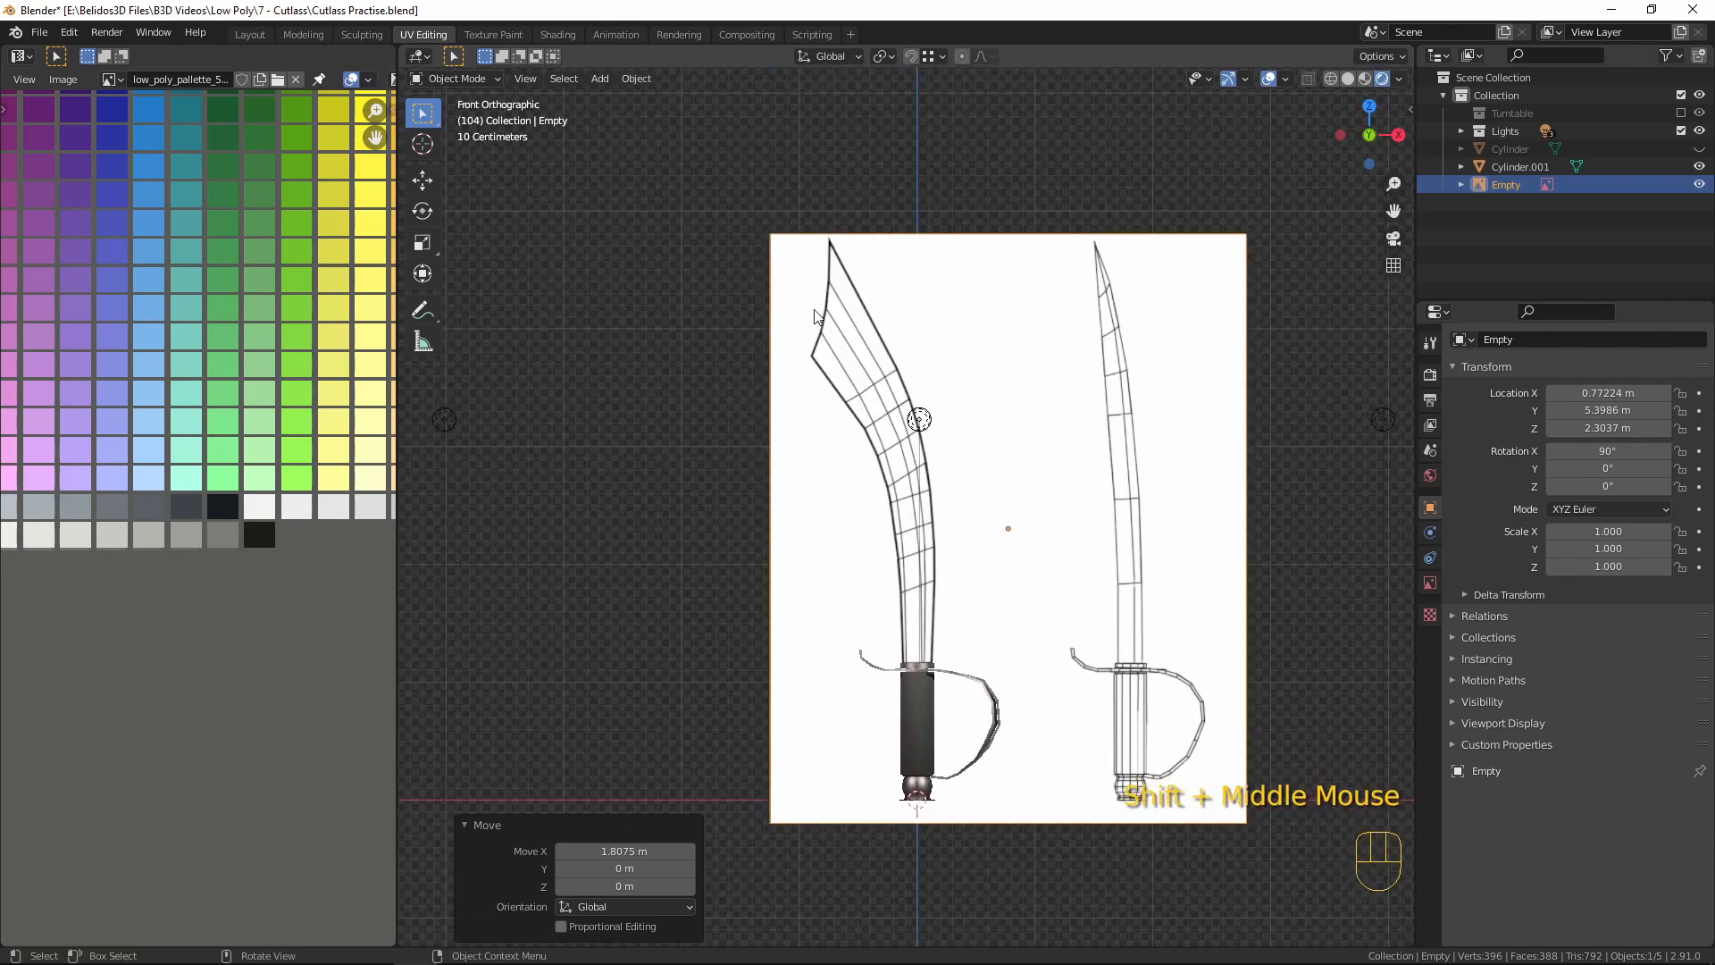
# - Add a mesh plane at the world origin to start the blade
pyautogui.scroll(1, 839, 232)
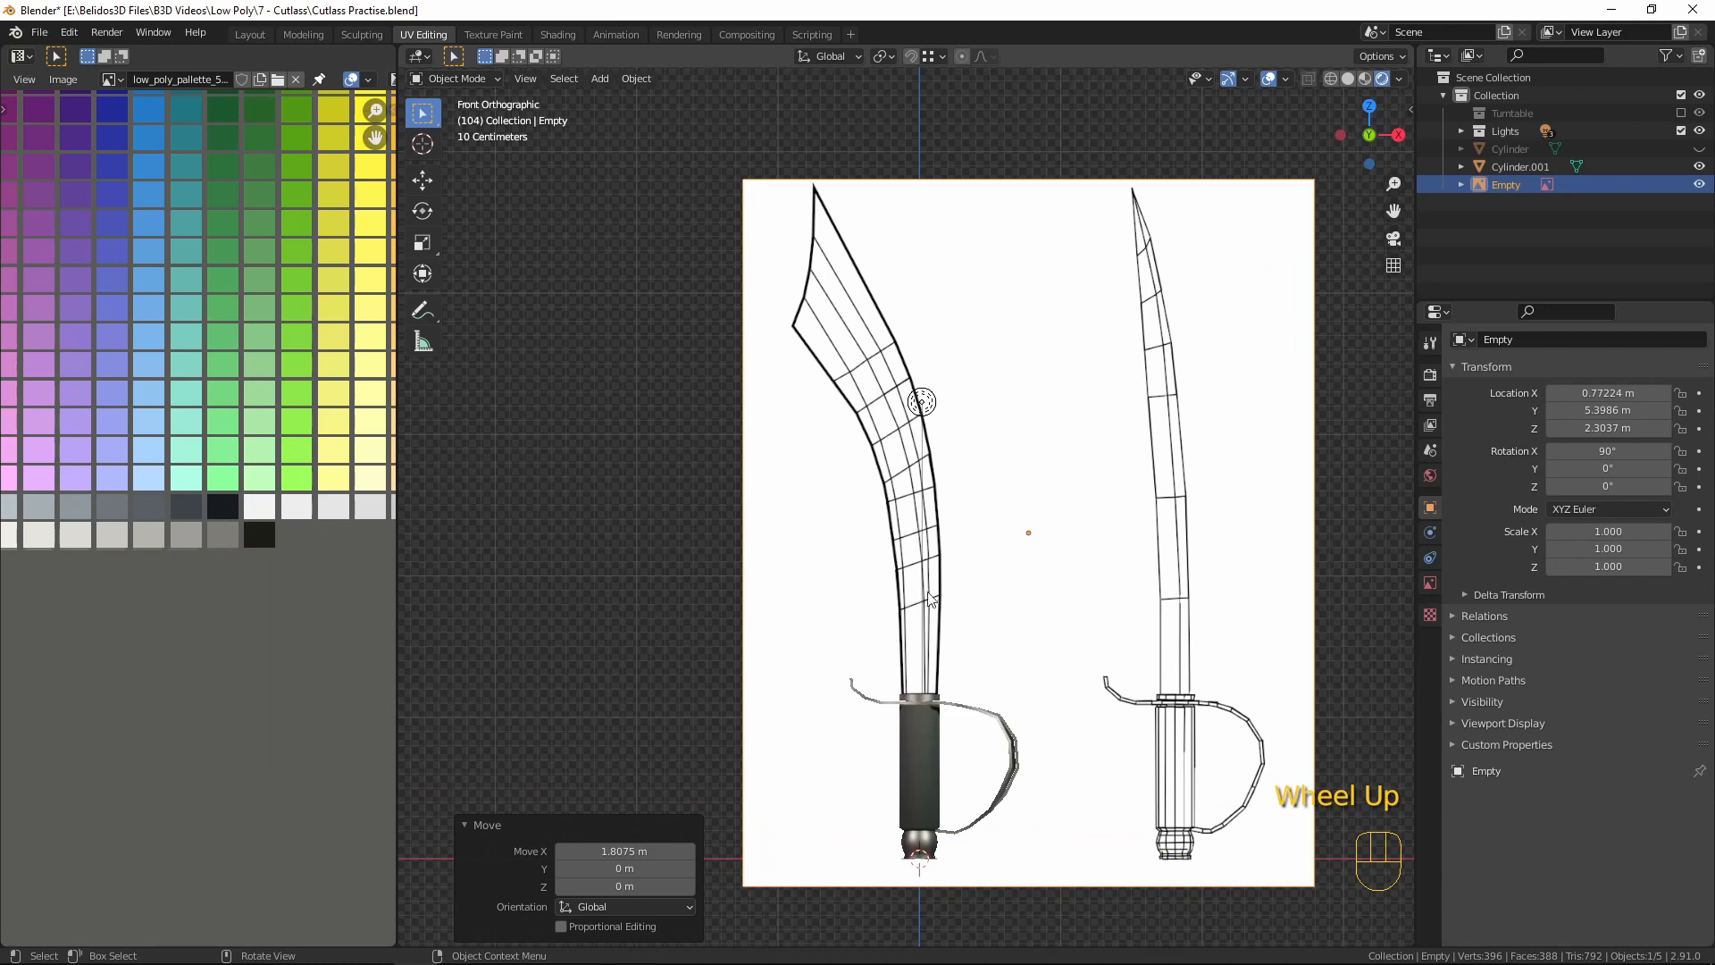
pyautogui.scroll(2, 927, 598)
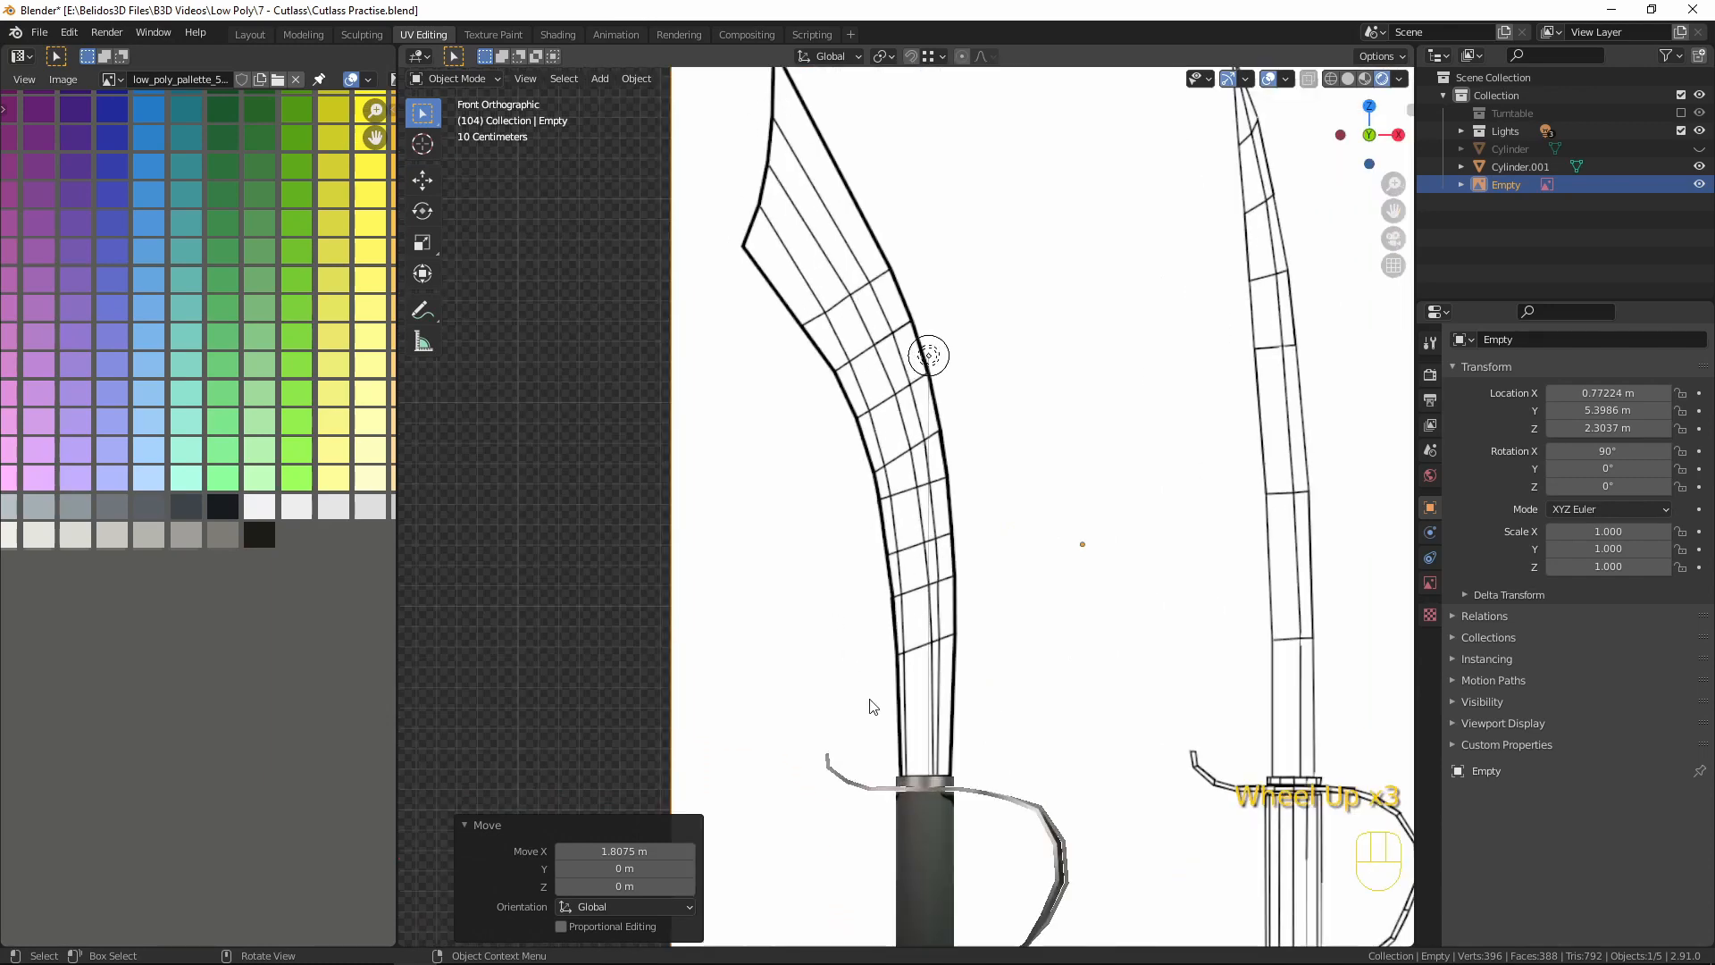
pyautogui.scroll(-3, 988, 676)
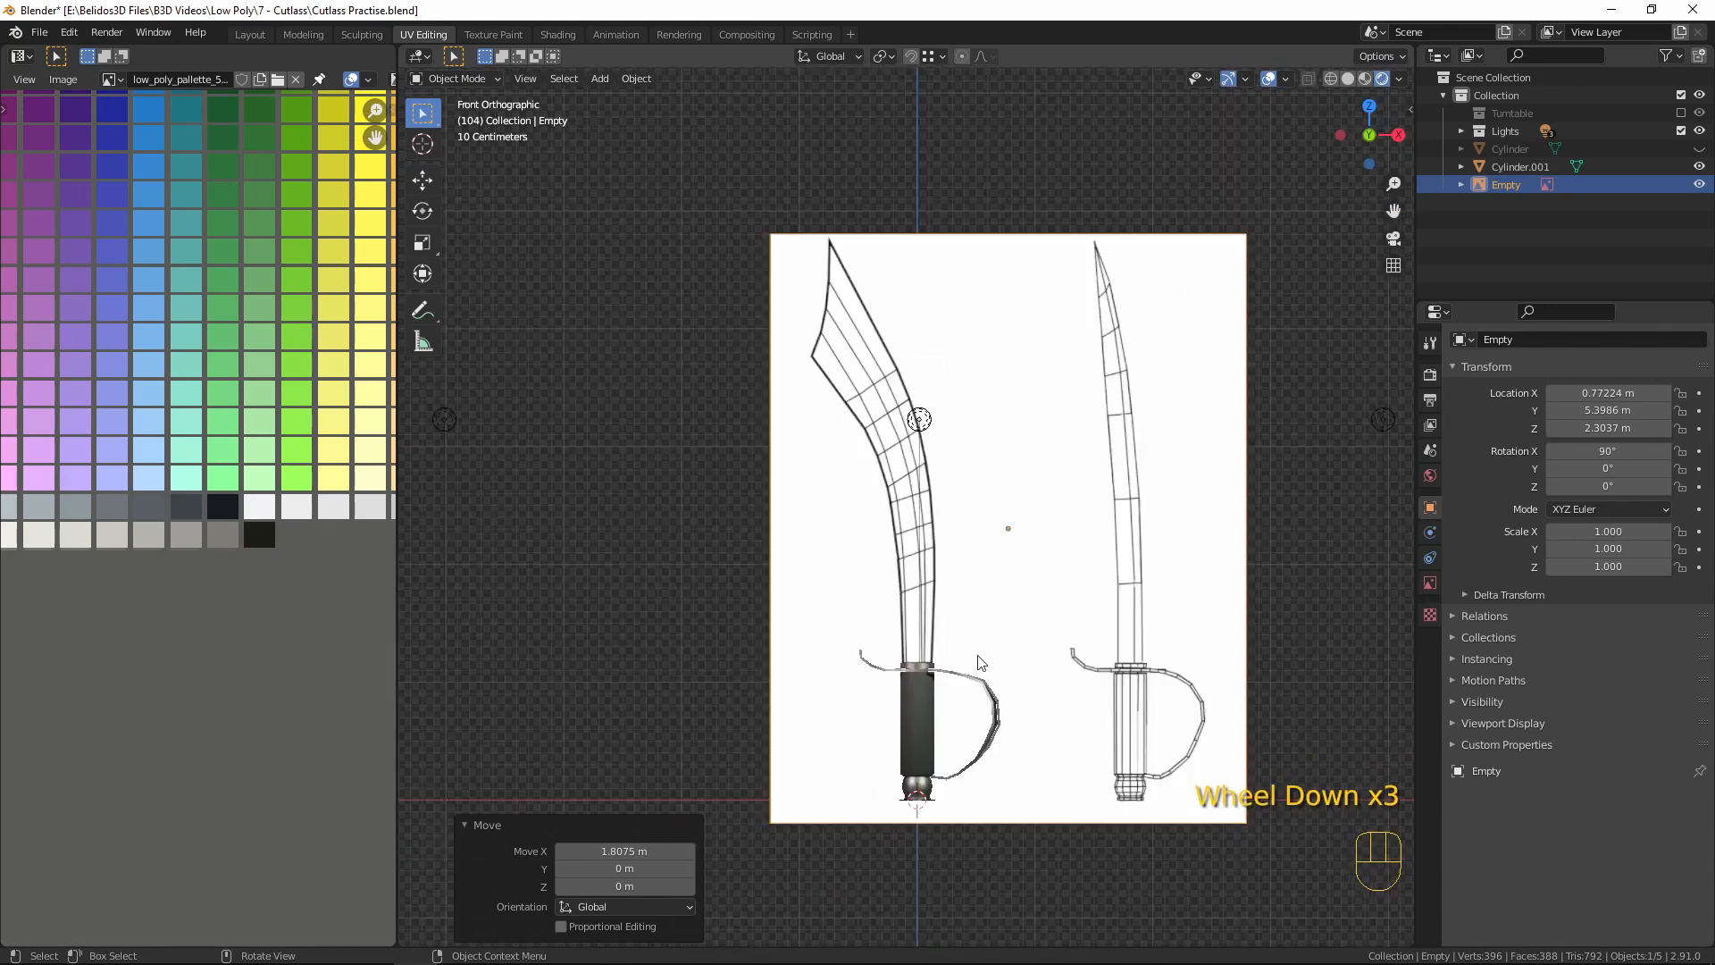
pyautogui.press('shift')
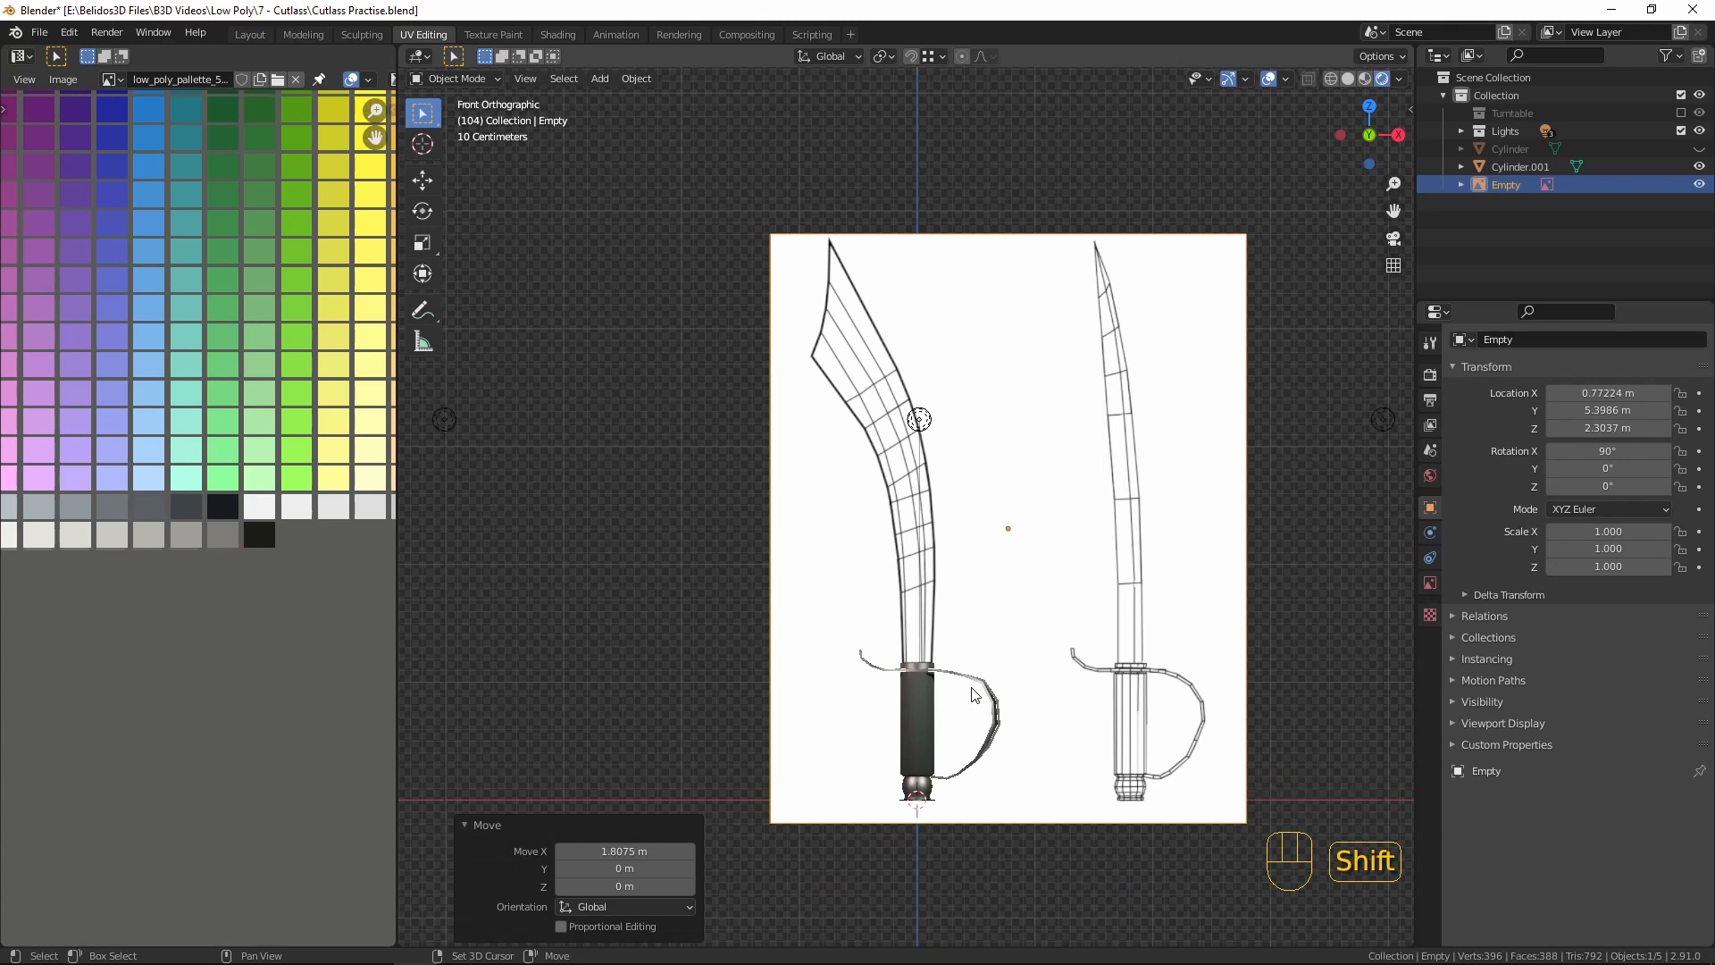
pyautogui.hotkey('shift', 'a')
pyautogui.moveTo(902, 597)
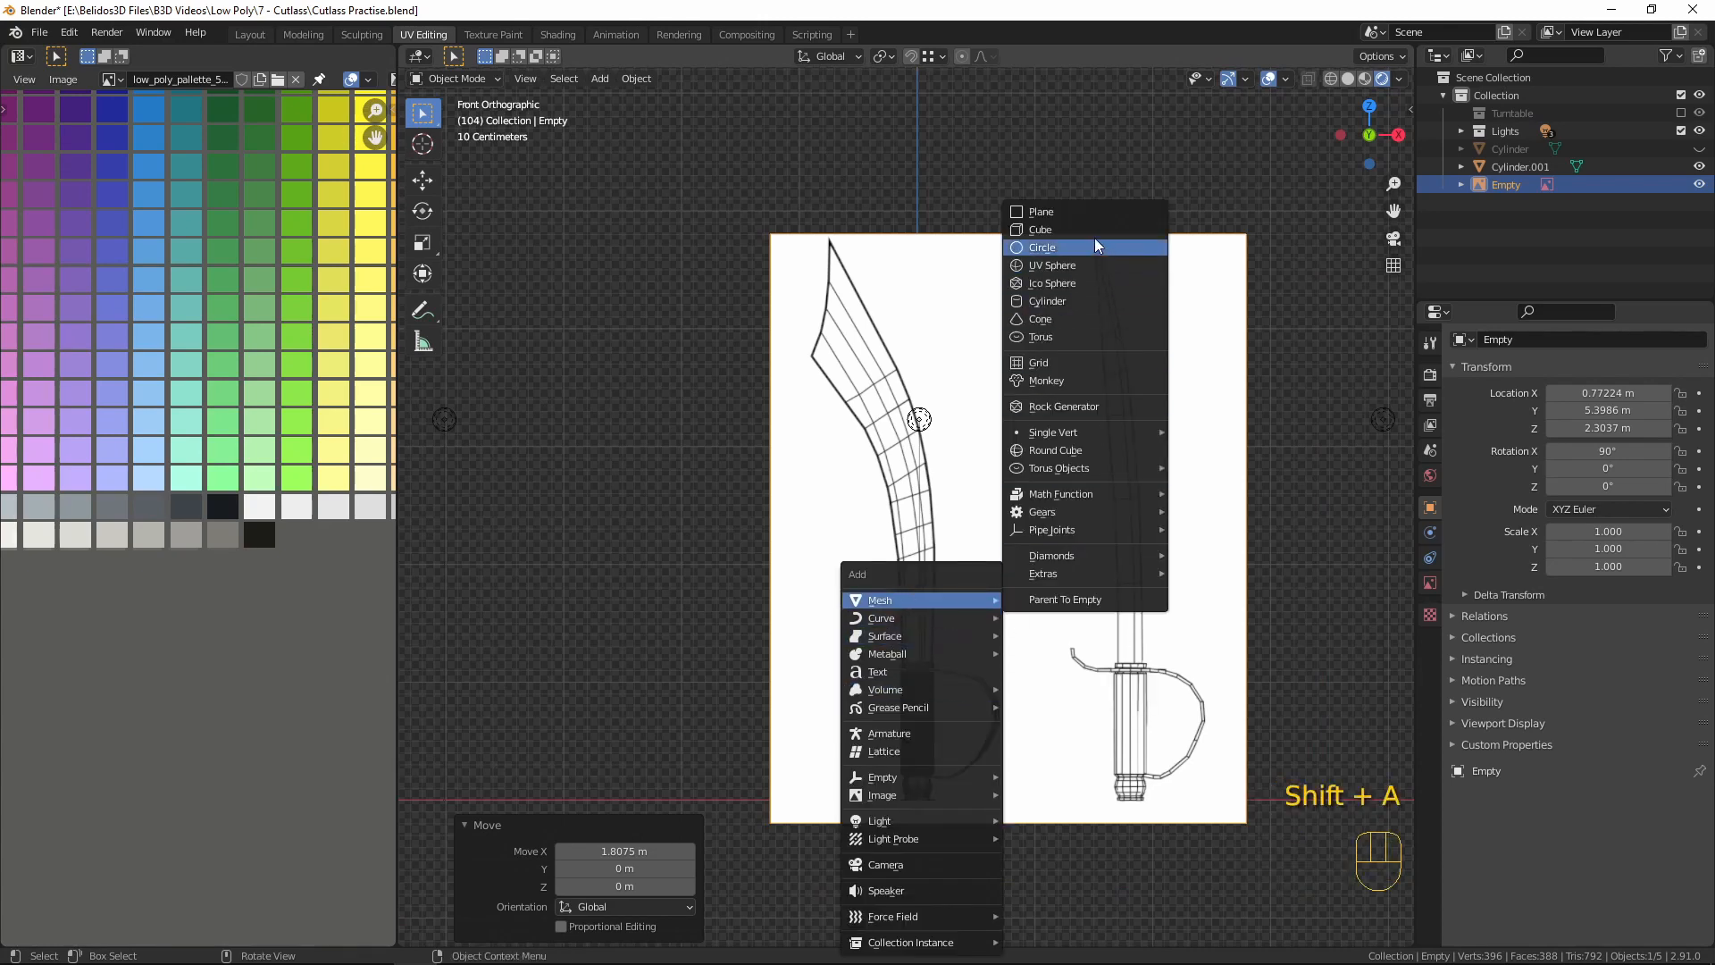
pyautogui.click(1085, 212)
pyautogui.moveTo(1091, 501); pyautogui.dragTo(1025, 534, button='middle')
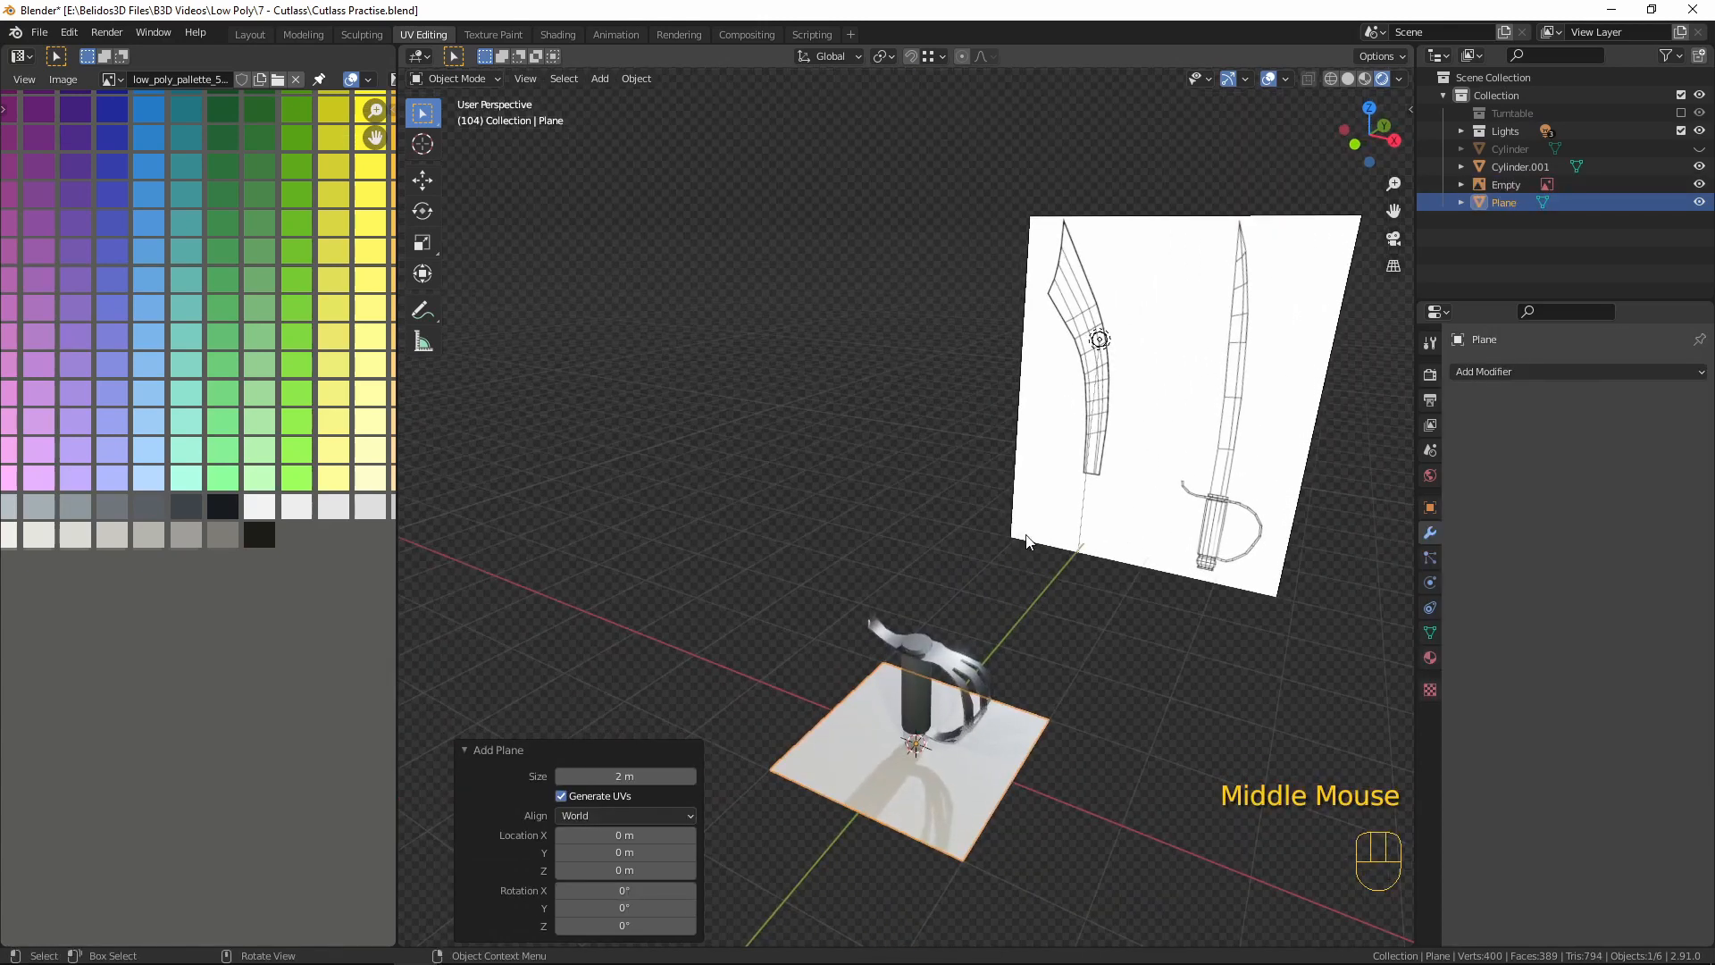
# - Enter Edit Mode on the plane and rotate it 90° about the X axis so it stands upright
pyautogui.press('Tab')
pyautogui.write('r')
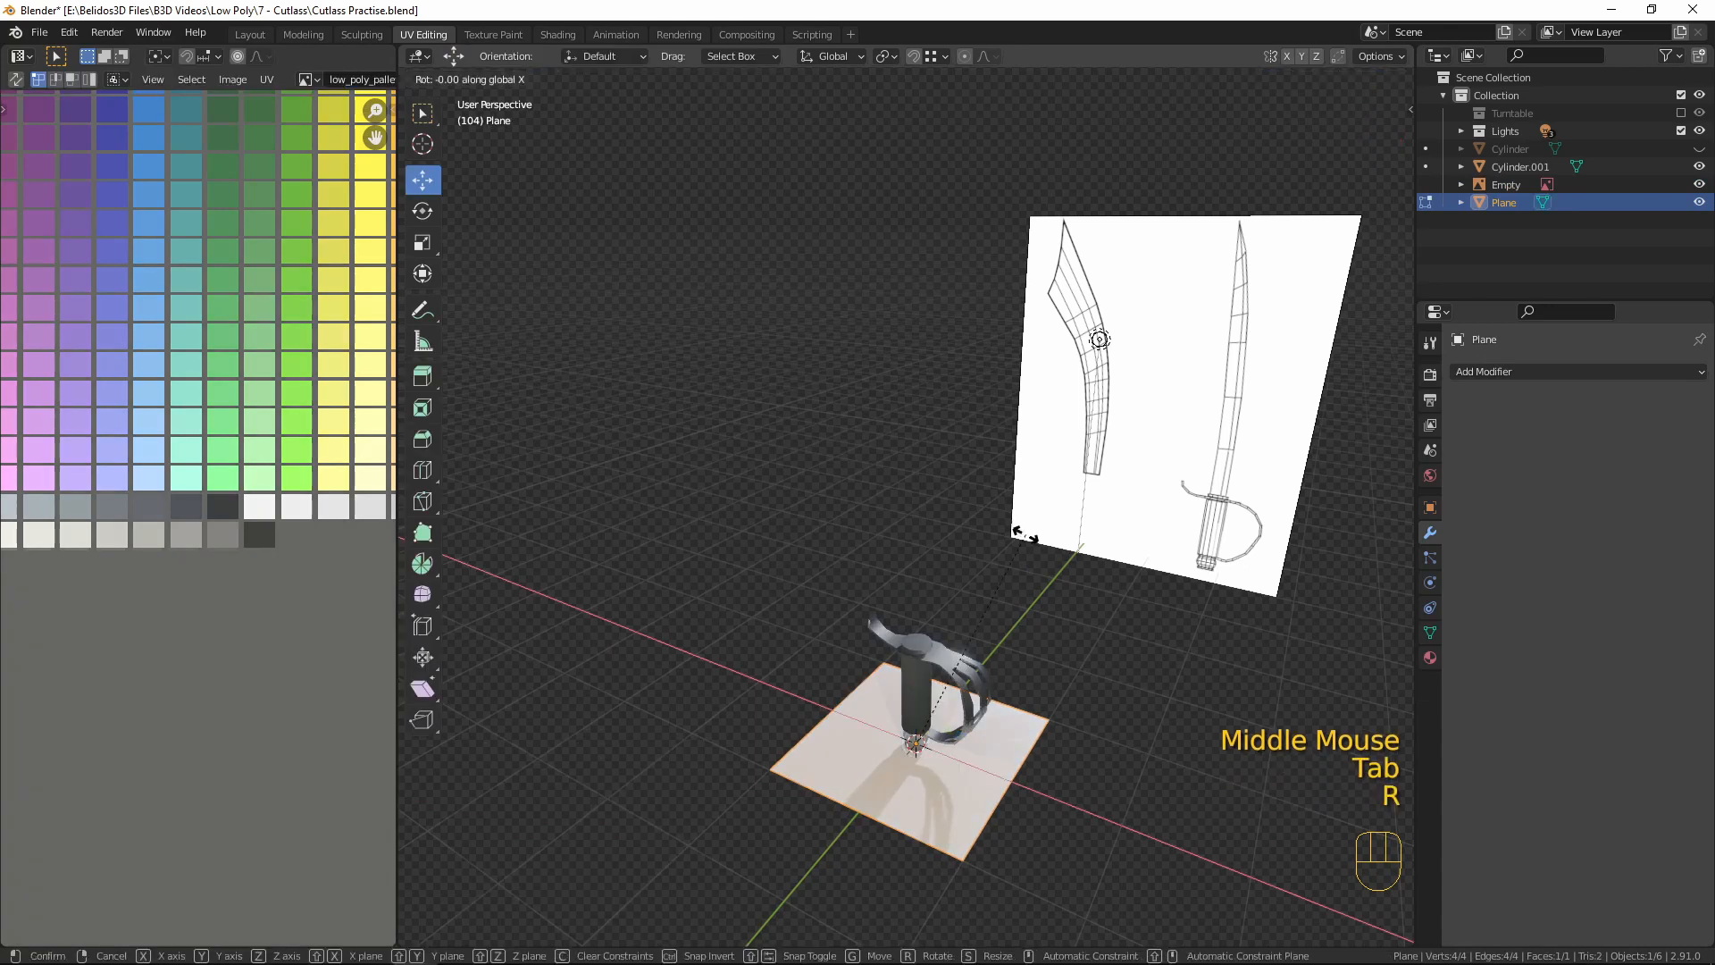
pyautogui.write('x90')
pyautogui.press('Return')
pyautogui.scroll(2, 768, 604)
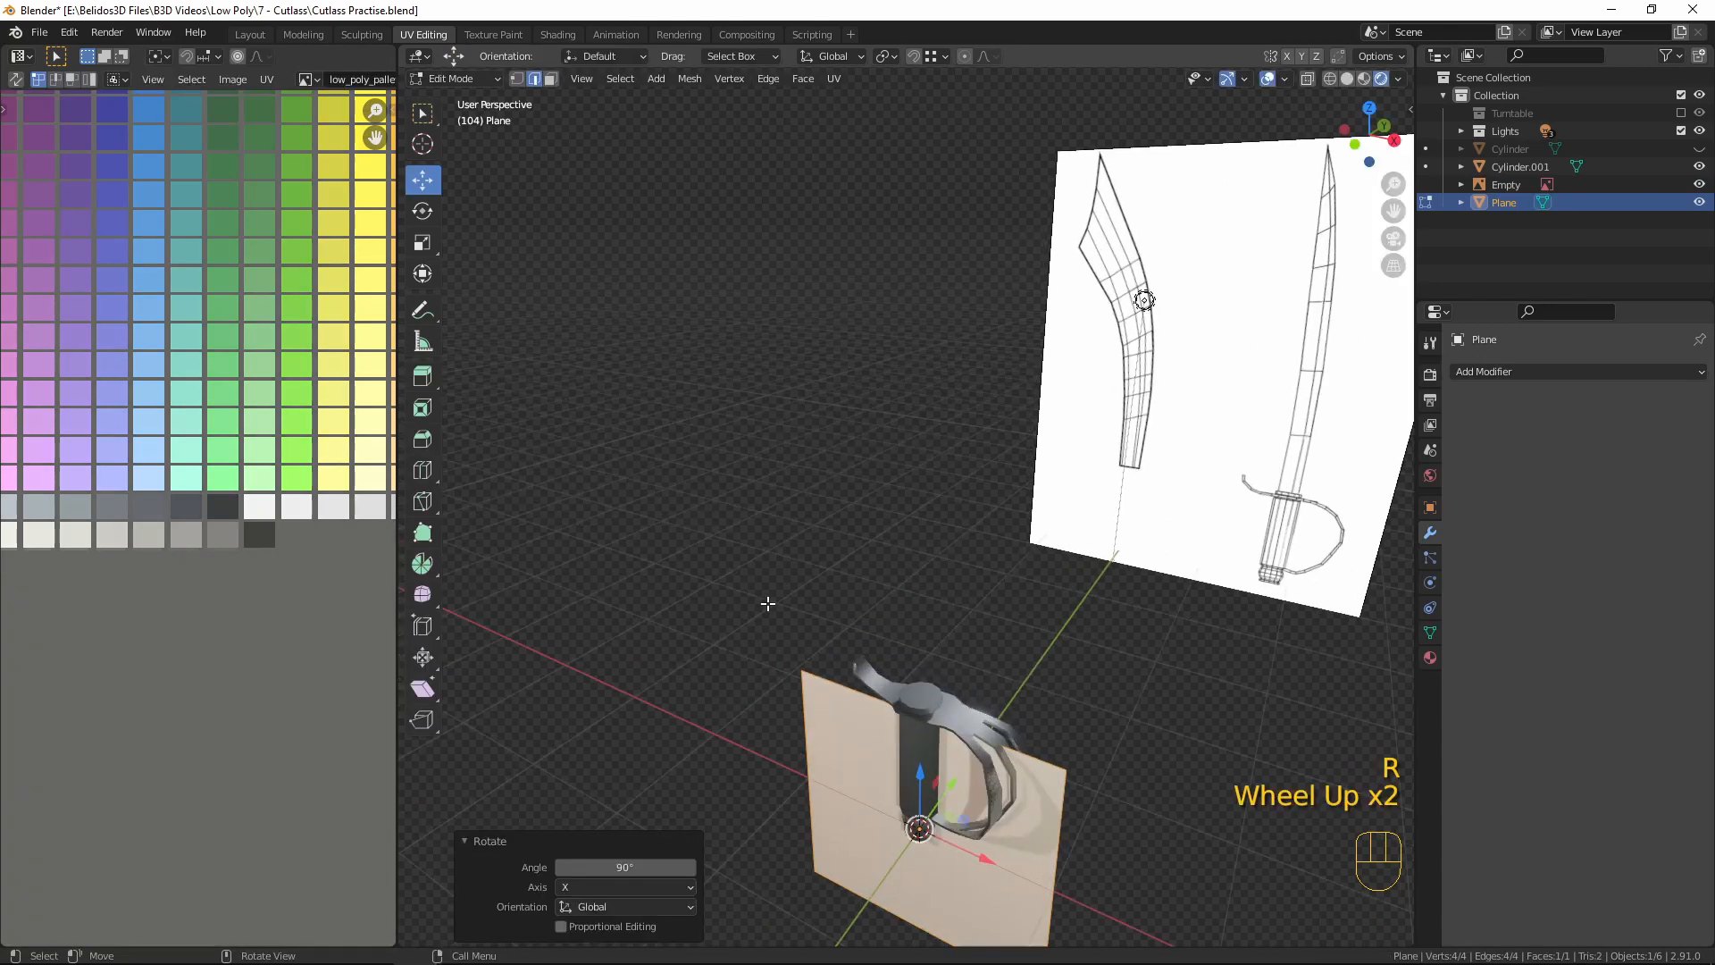
# - Move the plane up about 2.16 m along Z onto the top of the hilt, and switch to wireframe display
pyautogui.press('KP_1')
pyautogui.keyDown('shift'); pyautogui.moveTo(981, 819); pyautogui.dragTo(893, 494, button='middle'); pyautogui.keyUp('shift')
pyautogui.moveTo(874, 573); pyautogui.dragTo(907, 199)
pyautogui.hotkey('alt', 'z')
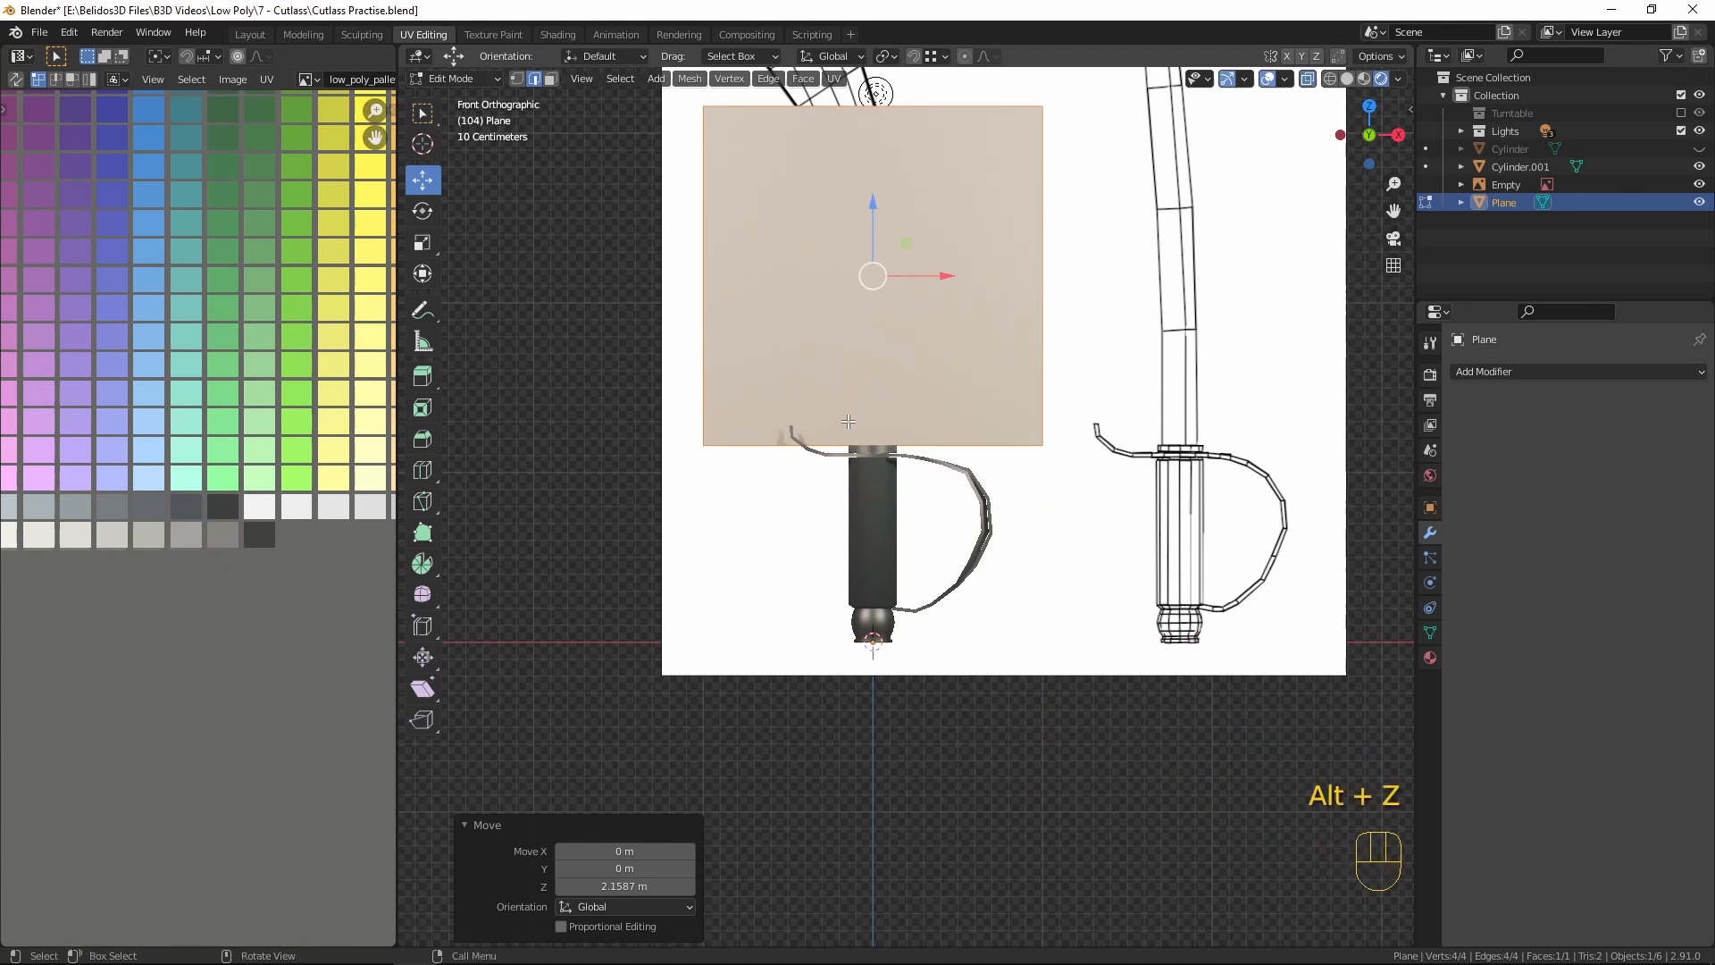
pyautogui.hotkey('alt', 'z')
pyautogui.hotkey('shift', 'z')
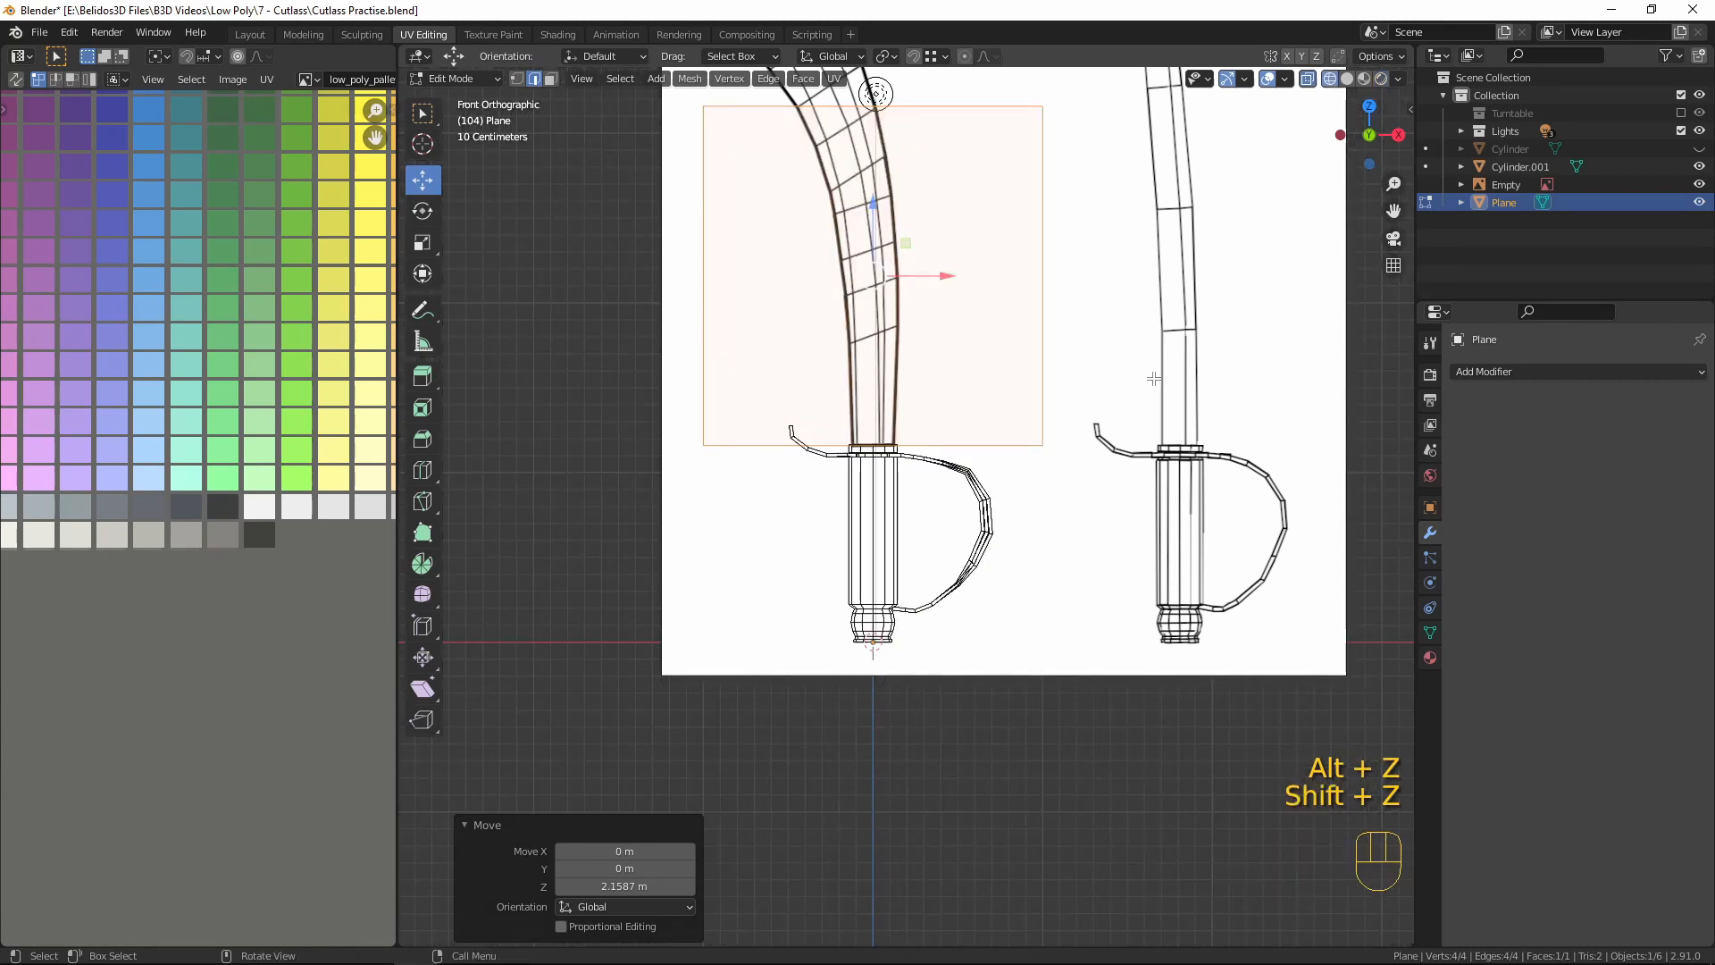
# - Scale the plane along X to about 0.13 to match the width of the blade's base in the reference
pyautogui.press('s')
pyautogui.press('x')
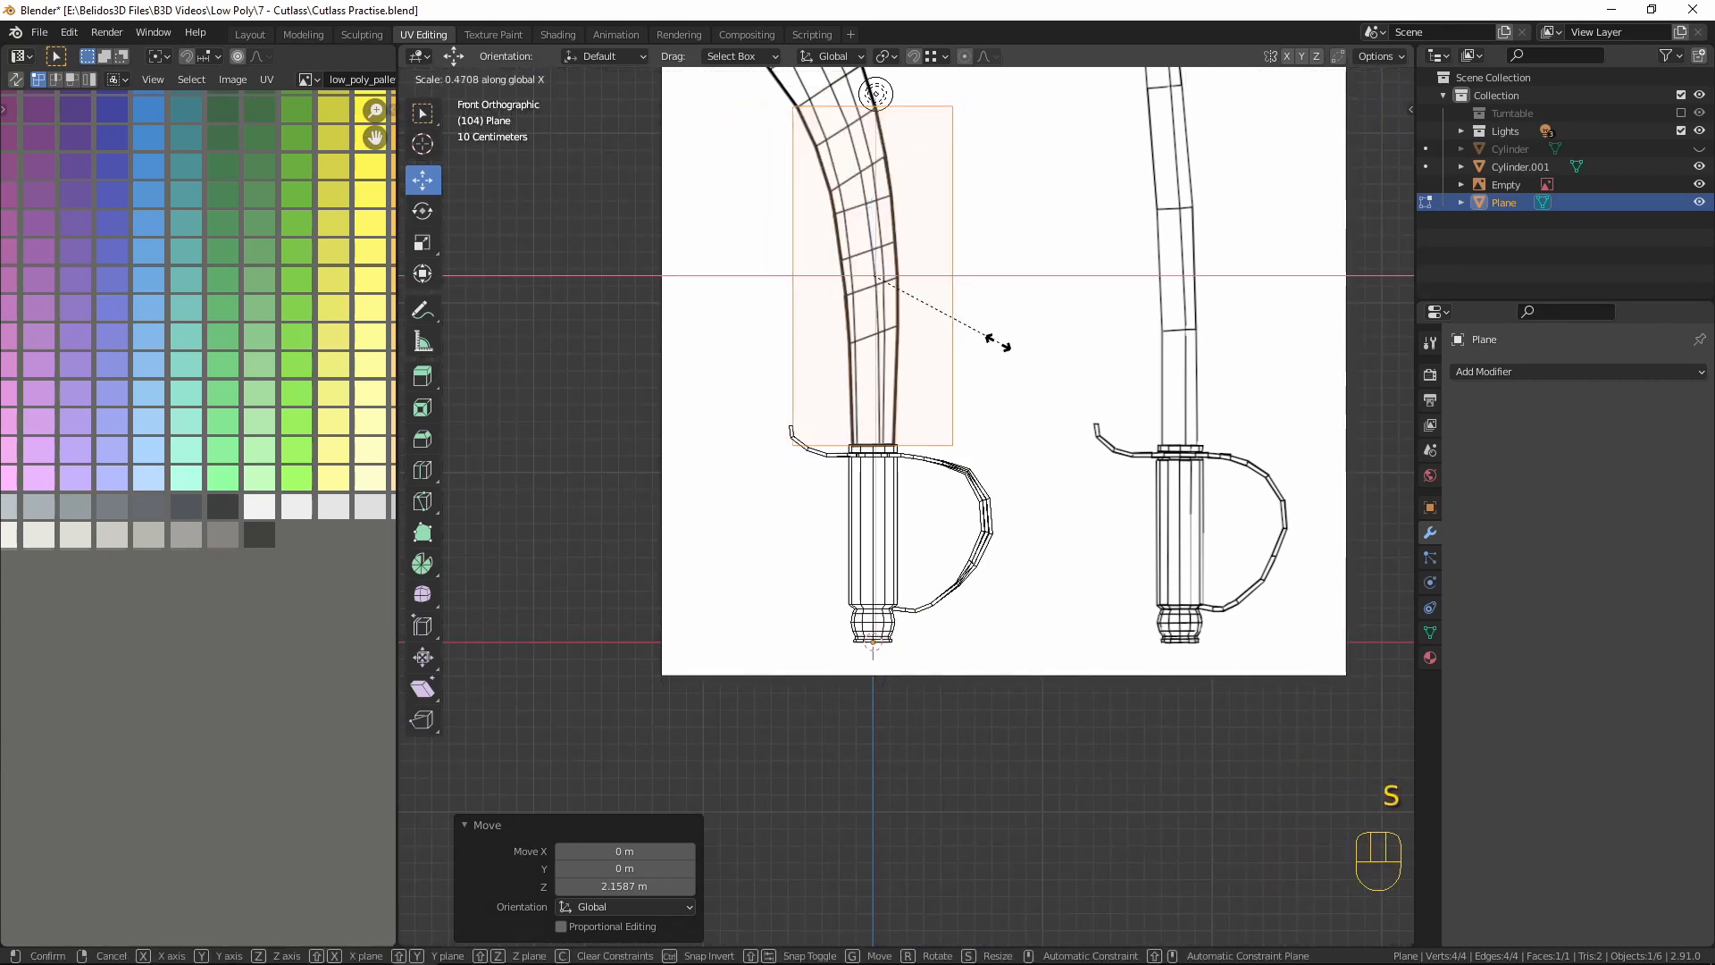
pyautogui.click(861, 313)
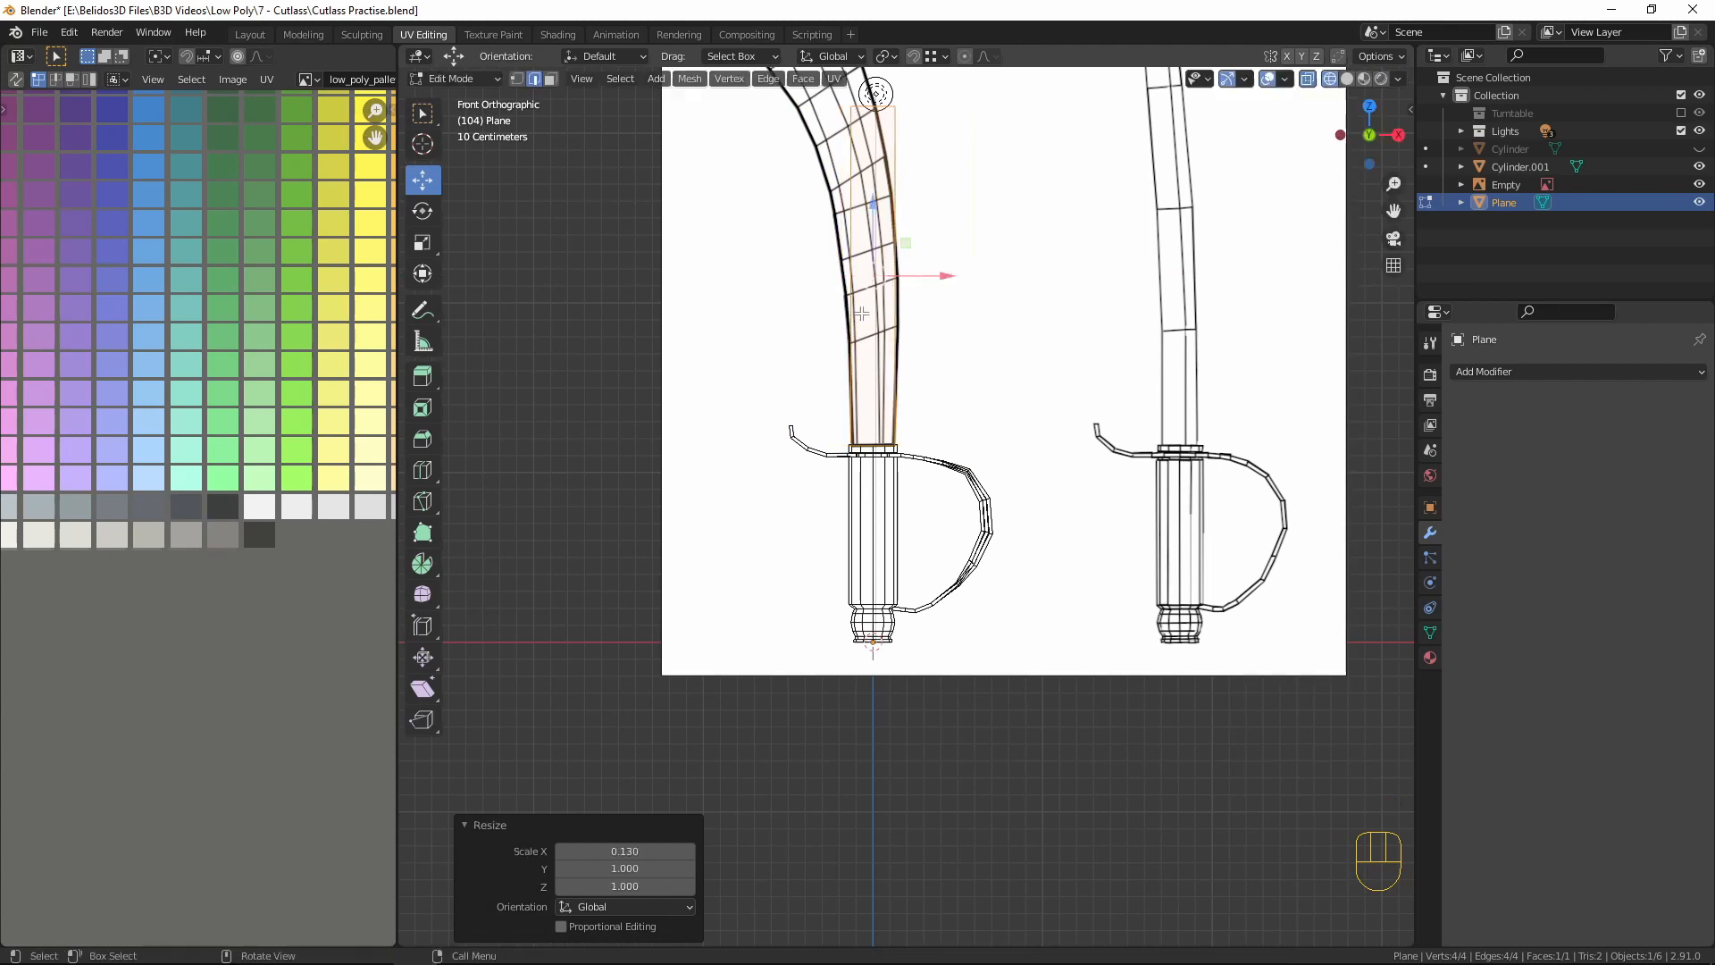
pyautogui.scroll(4, 1029, 413)
pyautogui.scroll(-2, 1050, 376)
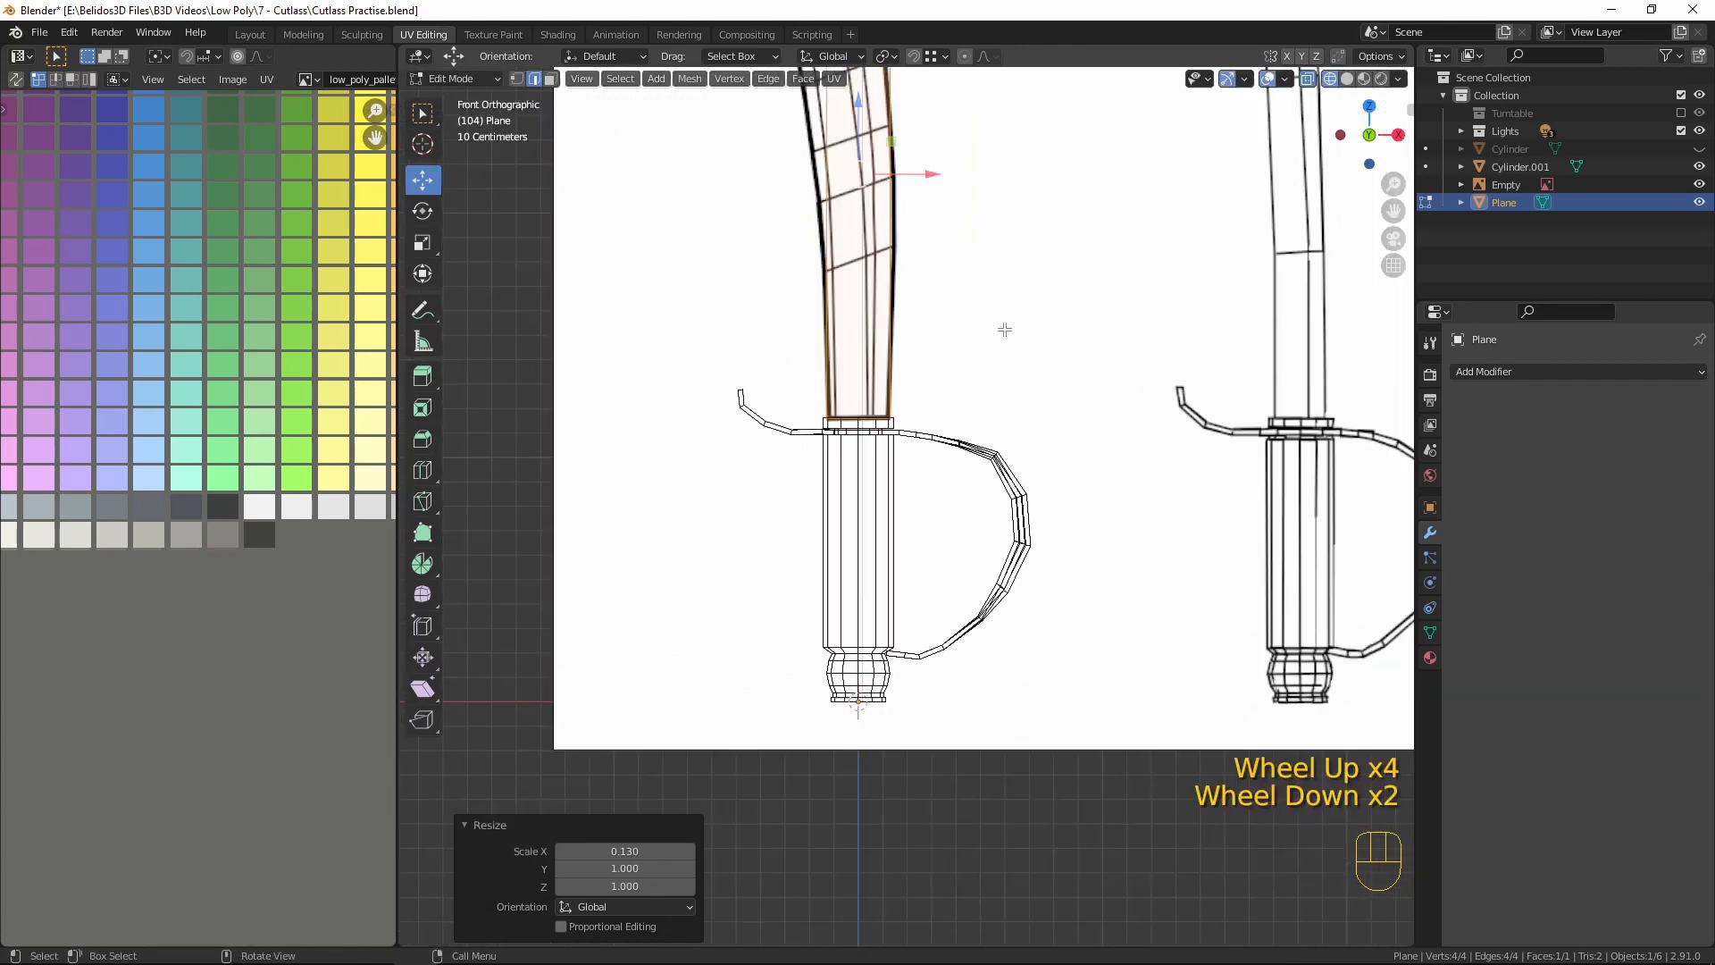
pyautogui.keyDown('shift'); pyautogui.moveTo(1022, 298); pyautogui.dragTo(1001, 450, button='middle'); pyautogui.keyUp('shift')
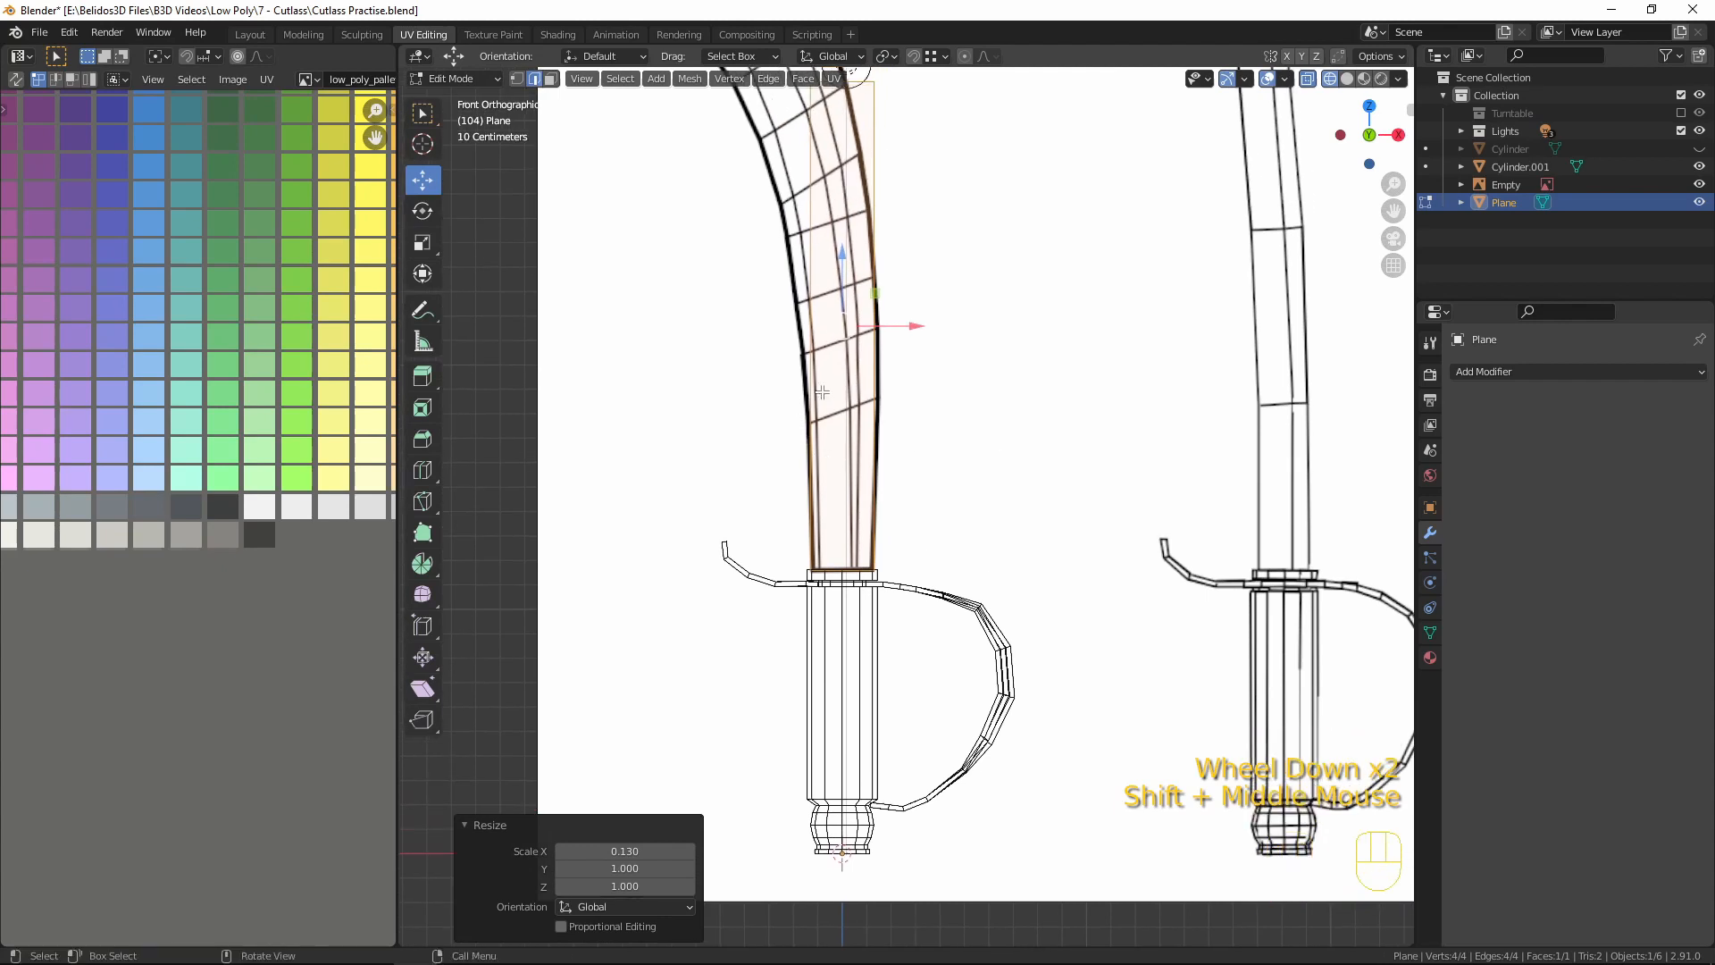
pyautogui.keyDown('shift'); pyautogui.scroll(-1, 950, 303); pyautogui.keyUp('shift')
pyautogui.keyDown('shift'); pyautogui.moveTo(950, 302); pyautogui.dragTo(964, 367, button='middle'); pyautogui.keyUp('shift')
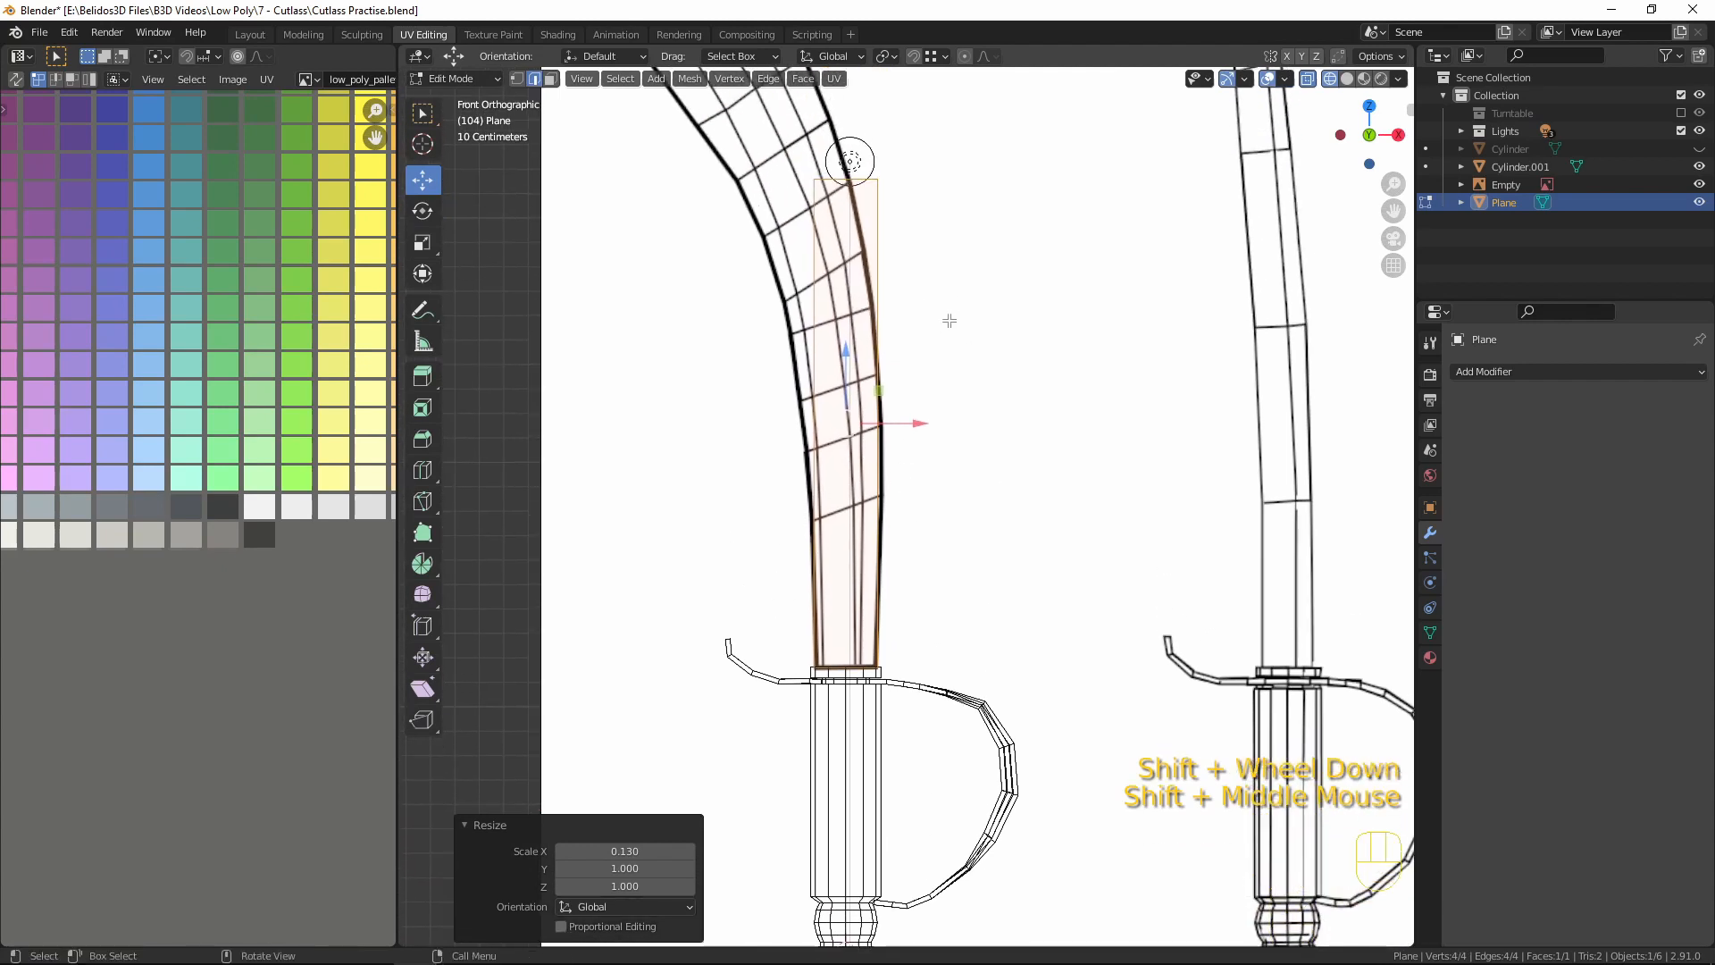
# - Lower the plane's two top vertices to the first cross line above the hilt in the blade reference
pyautogui.press('1')
pyautogui.moveTo(777, 152); pyautogui.dragTo(972, 199)
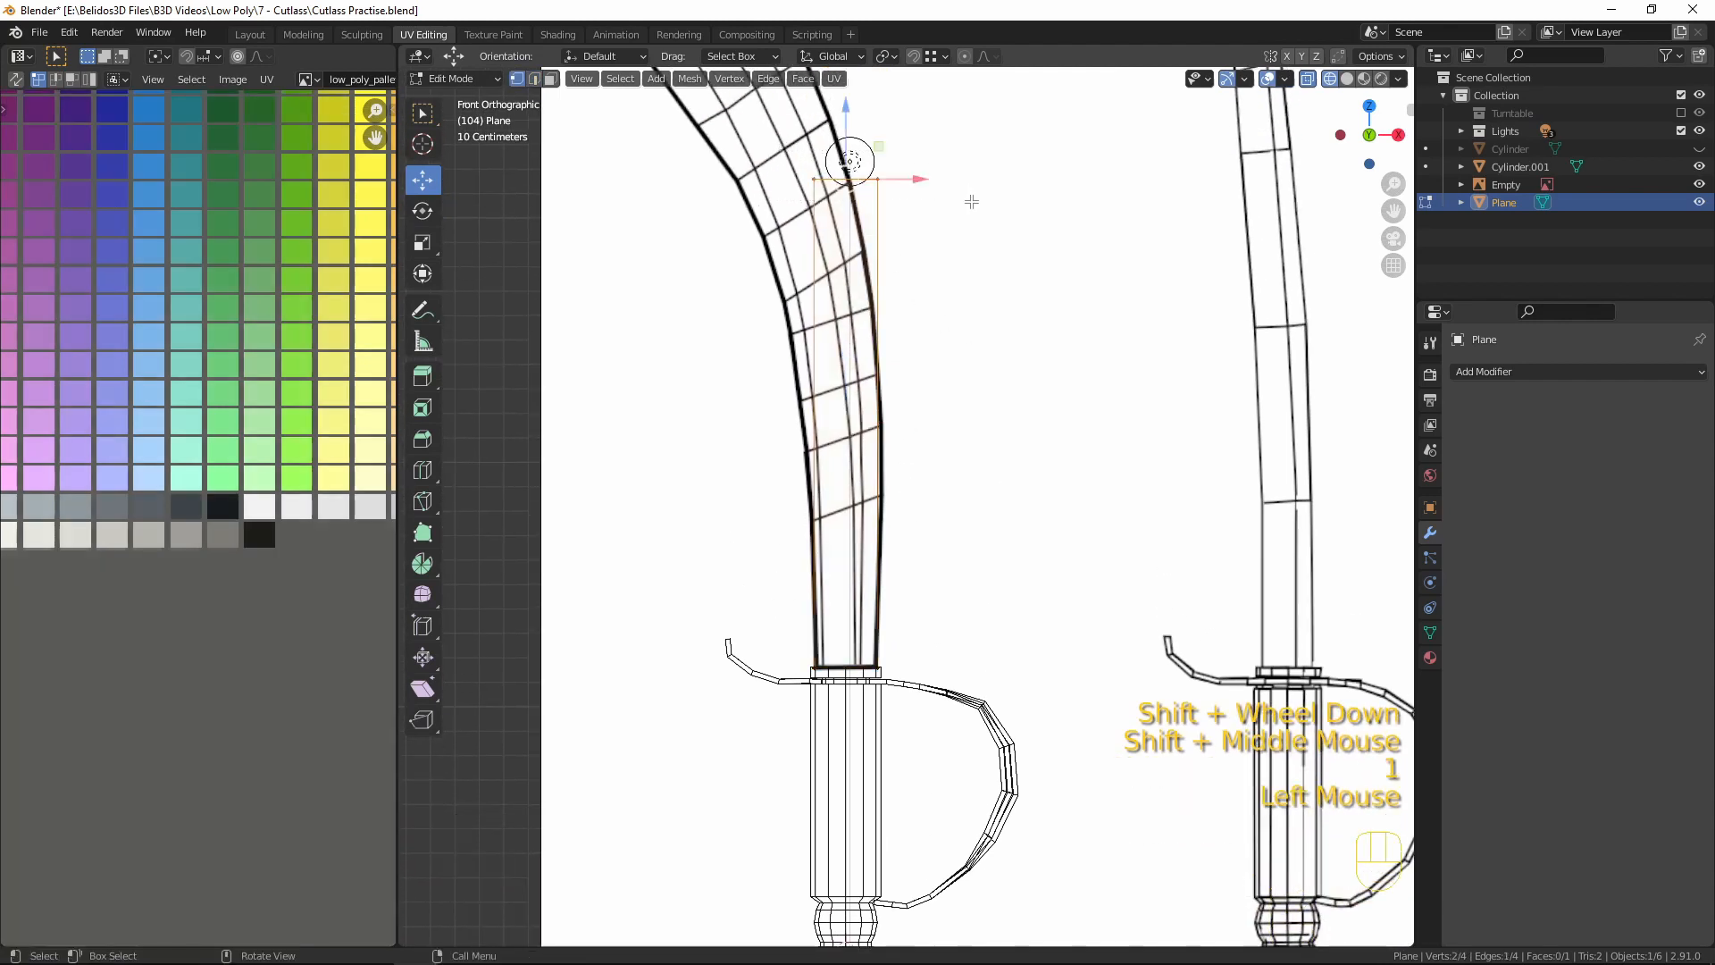
pyautogui.press('g')
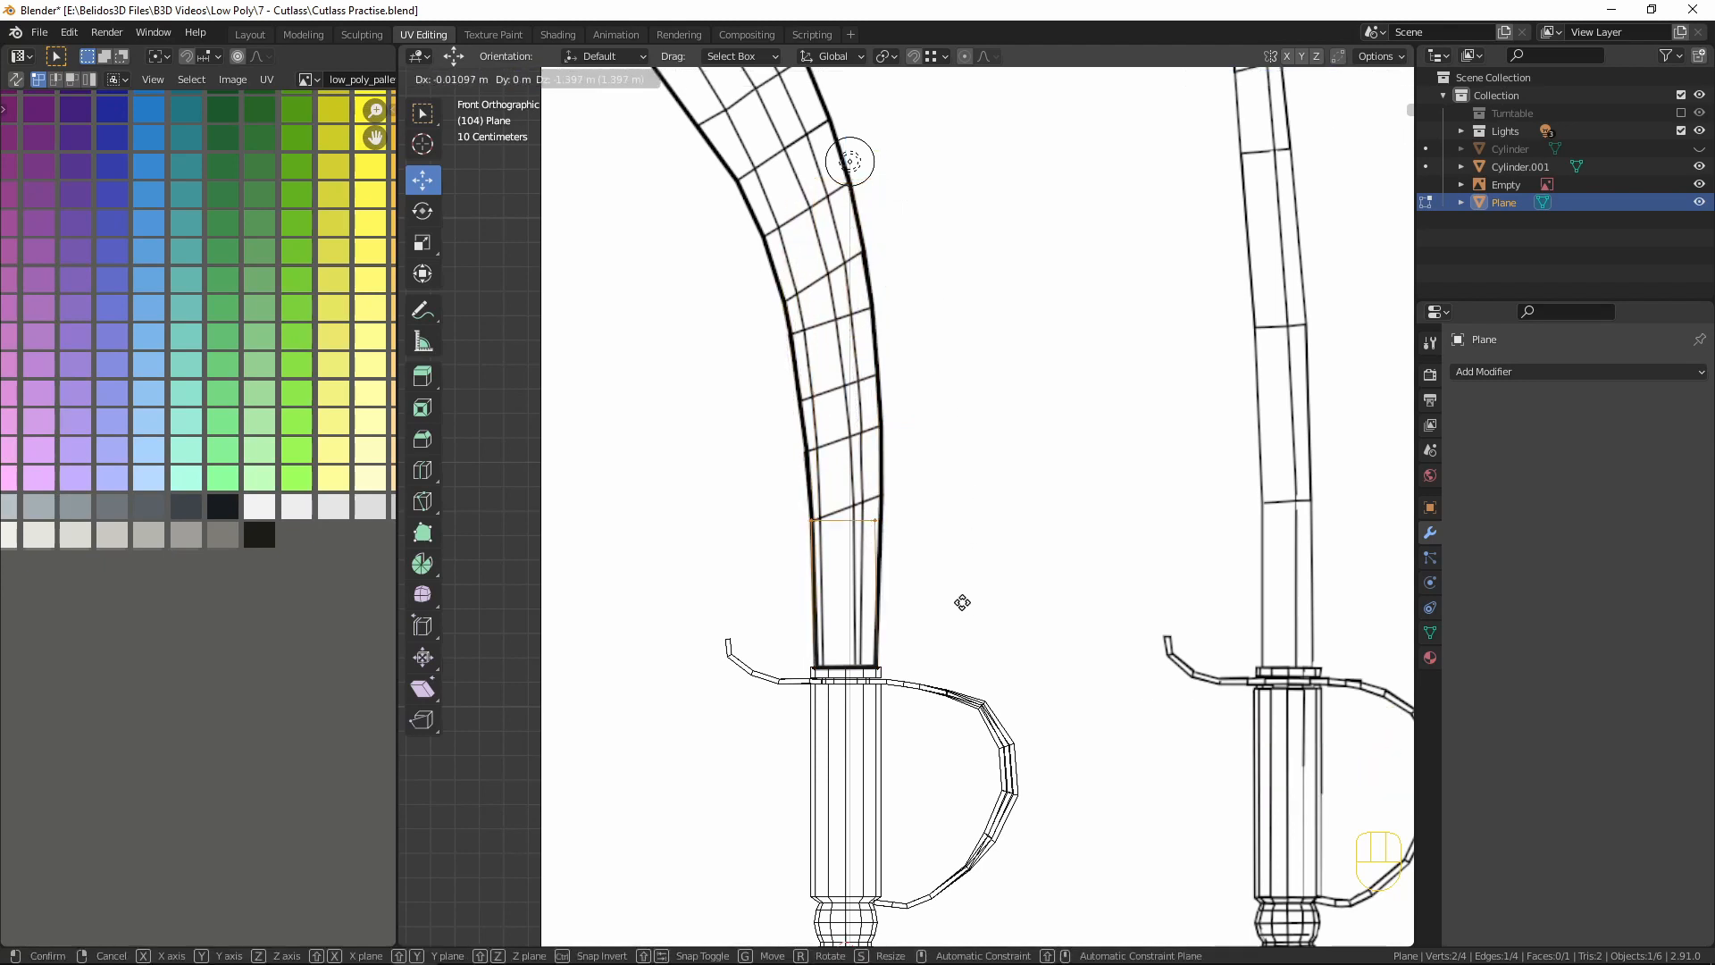
pyautogui.click(960, 587)
# - Move the plane's top-right vertex up and outward so the top edge follows the slanted first cross line
pyautogui.click(922, 528)
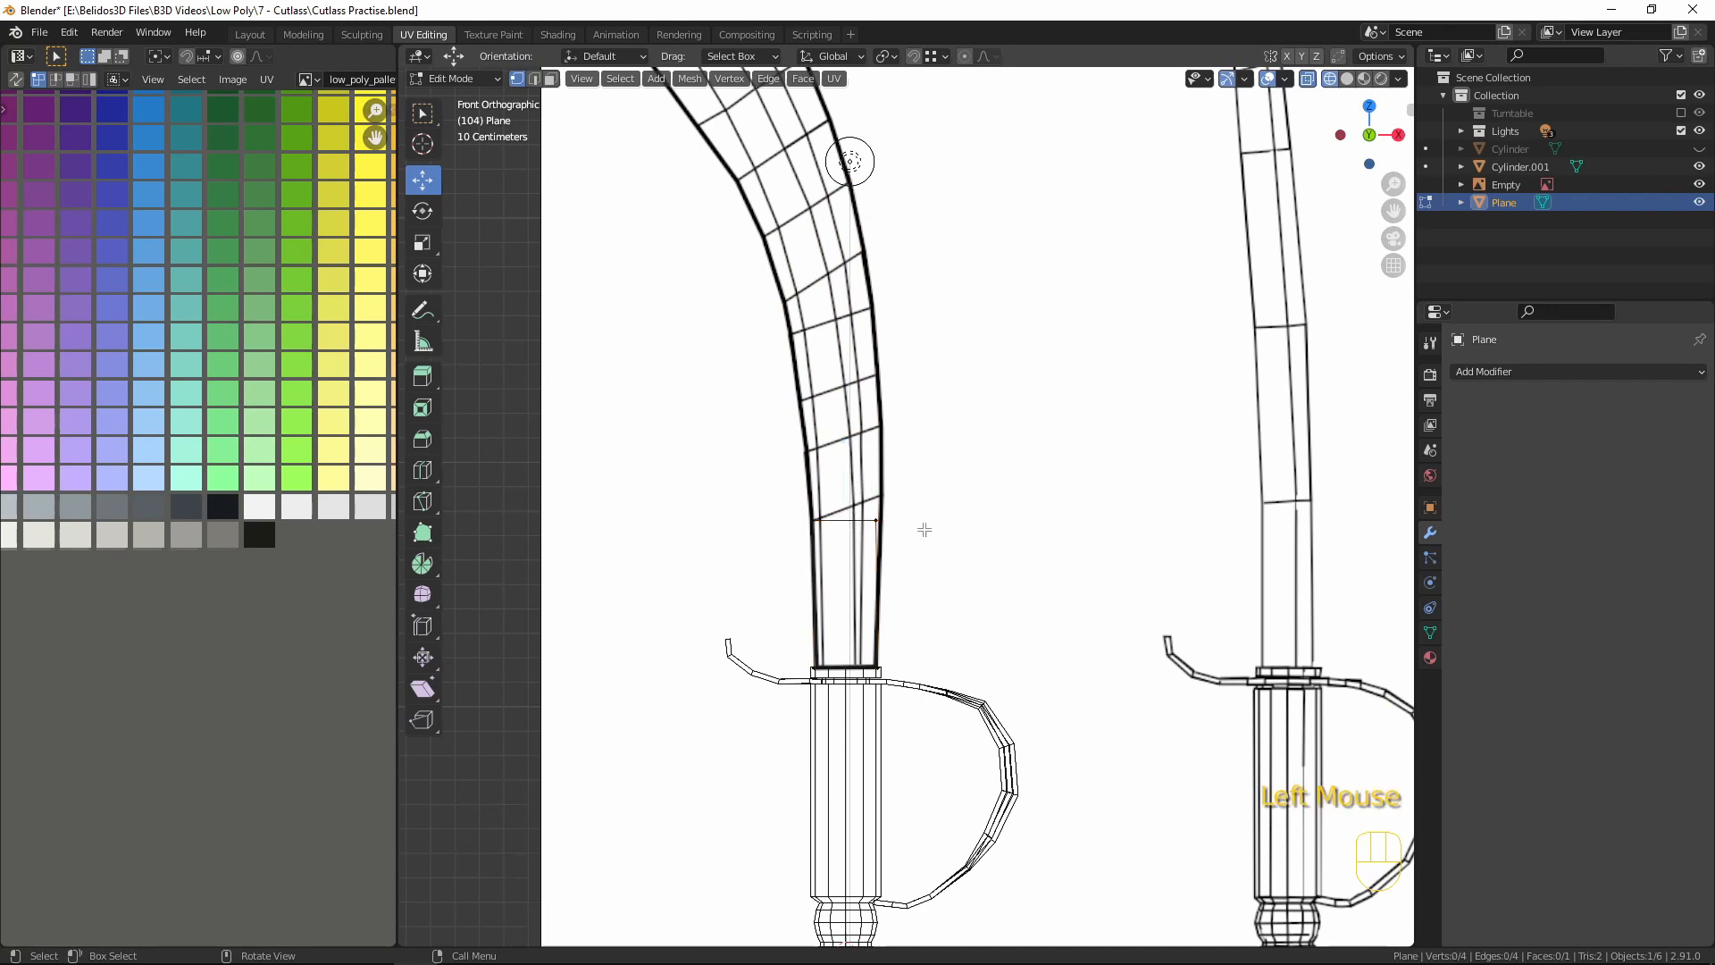
pyautogui.click(883, 508)
pyautogui.press('g')
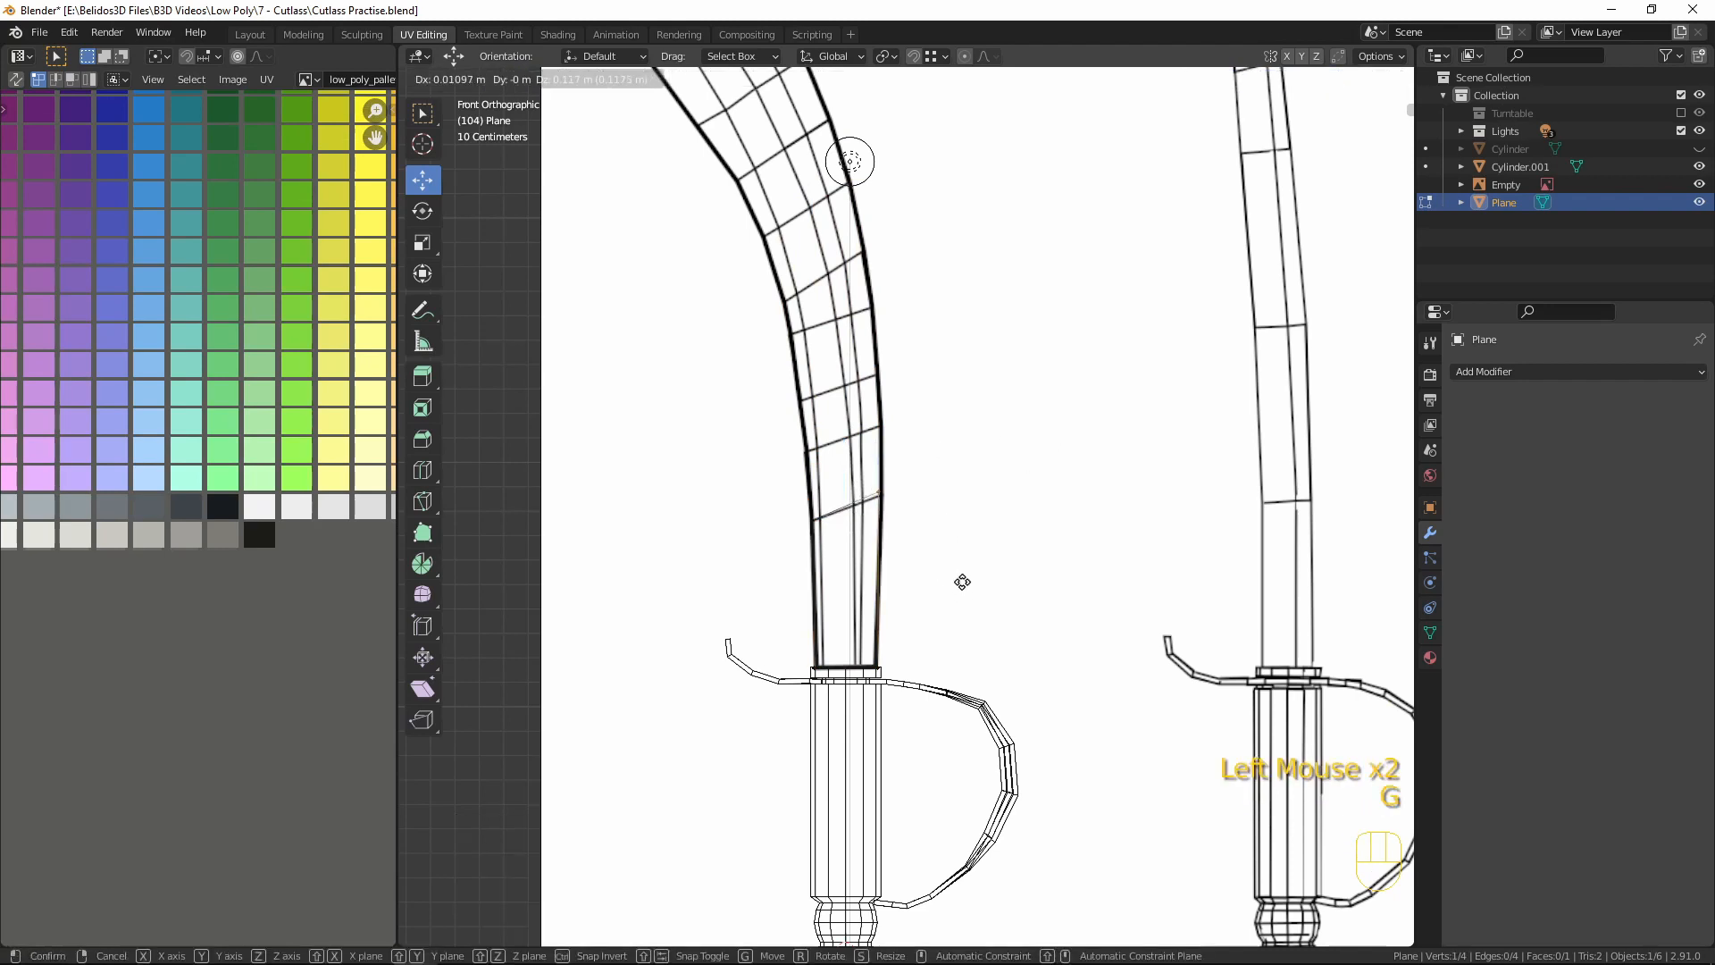
pyautogui.click(964, 586)
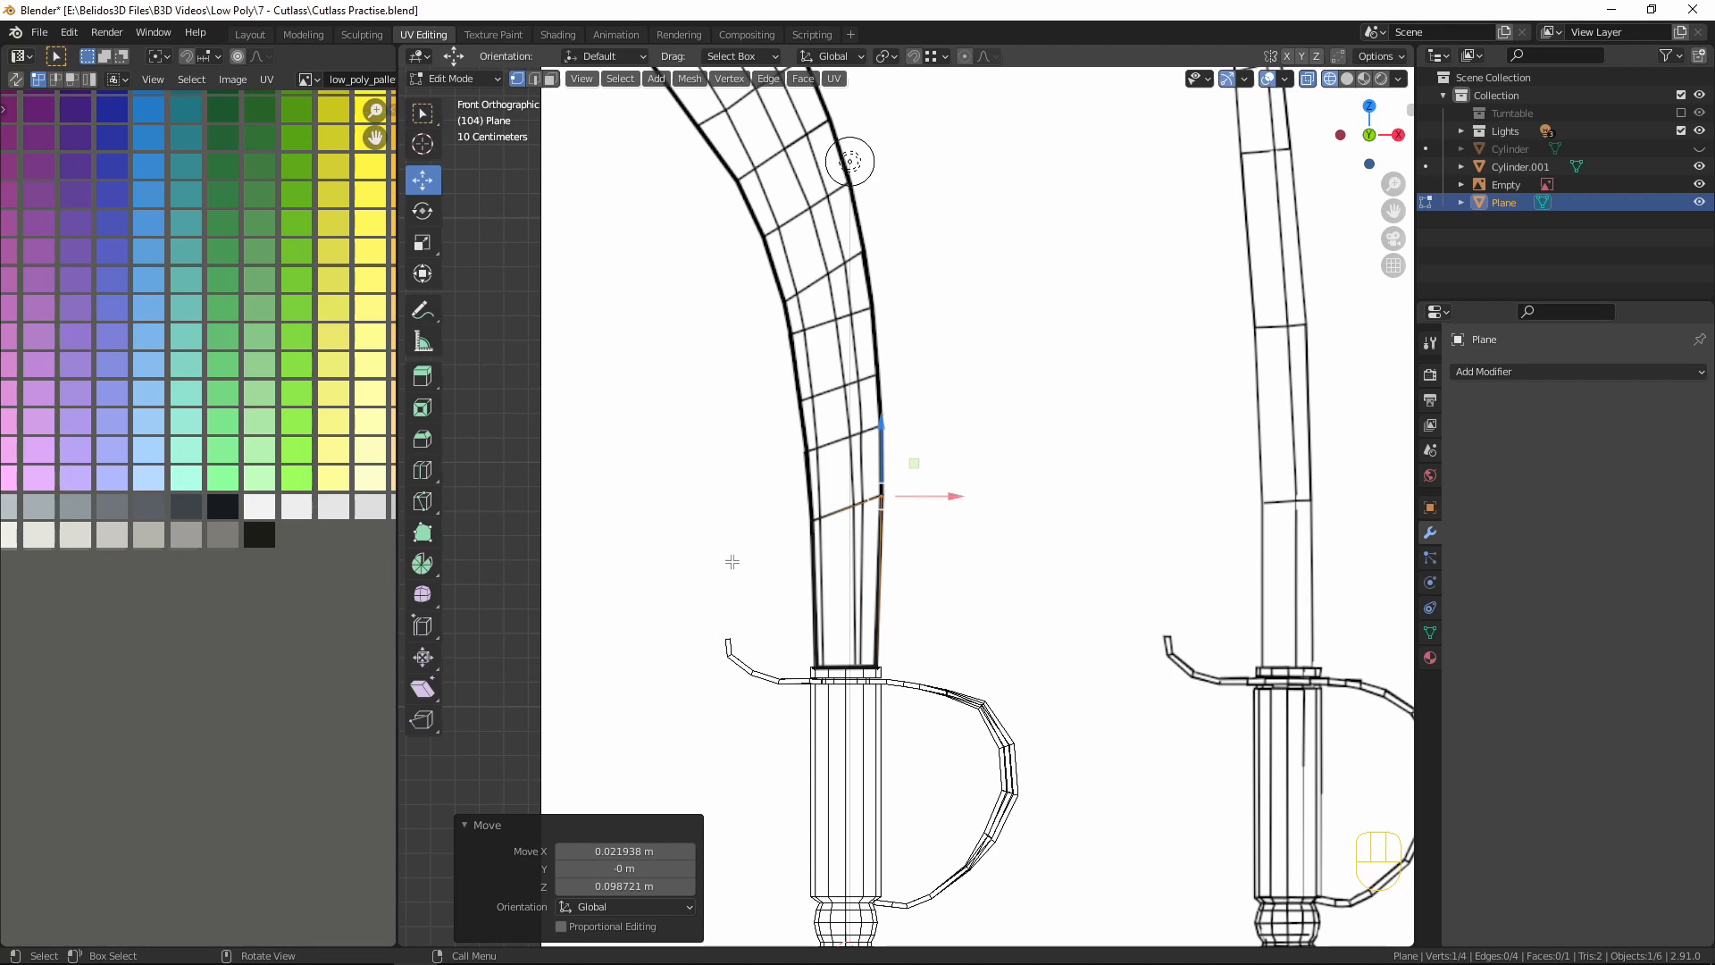
pyautogui.moveTo(759, 451); pyautogui.dragTo(971, 532)
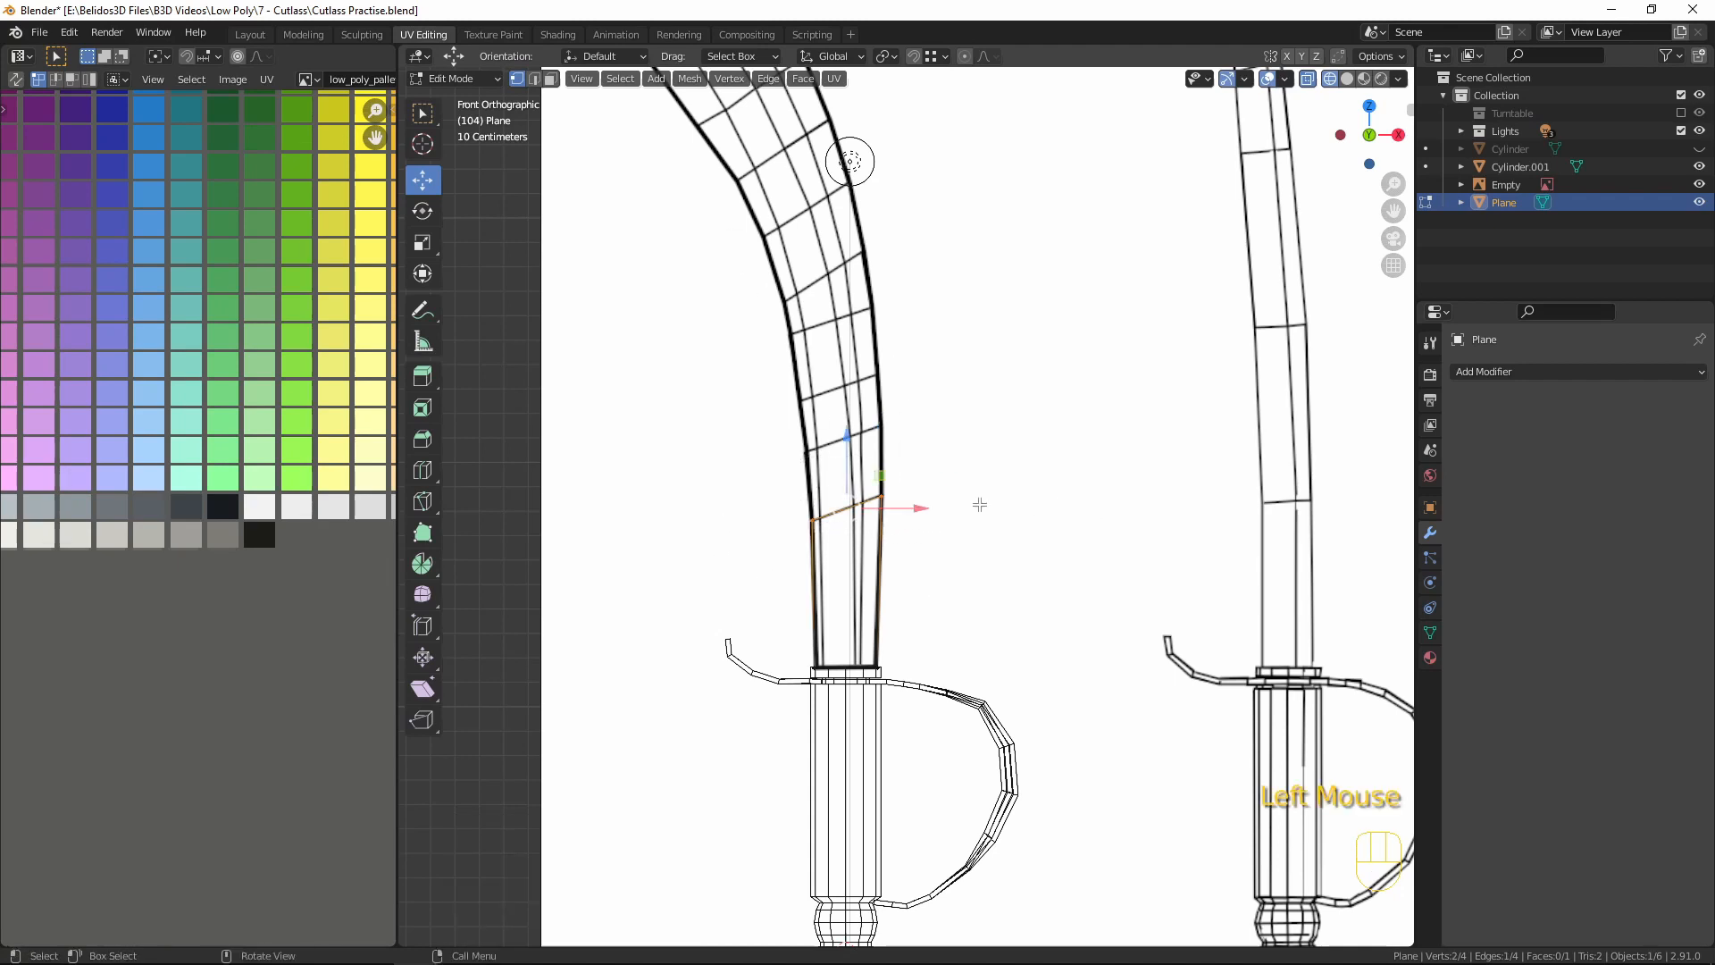
pyautogui.click(980, 504)
pyautogui.moveTo(855, 485); pyautogui.dragTo(916, 526)
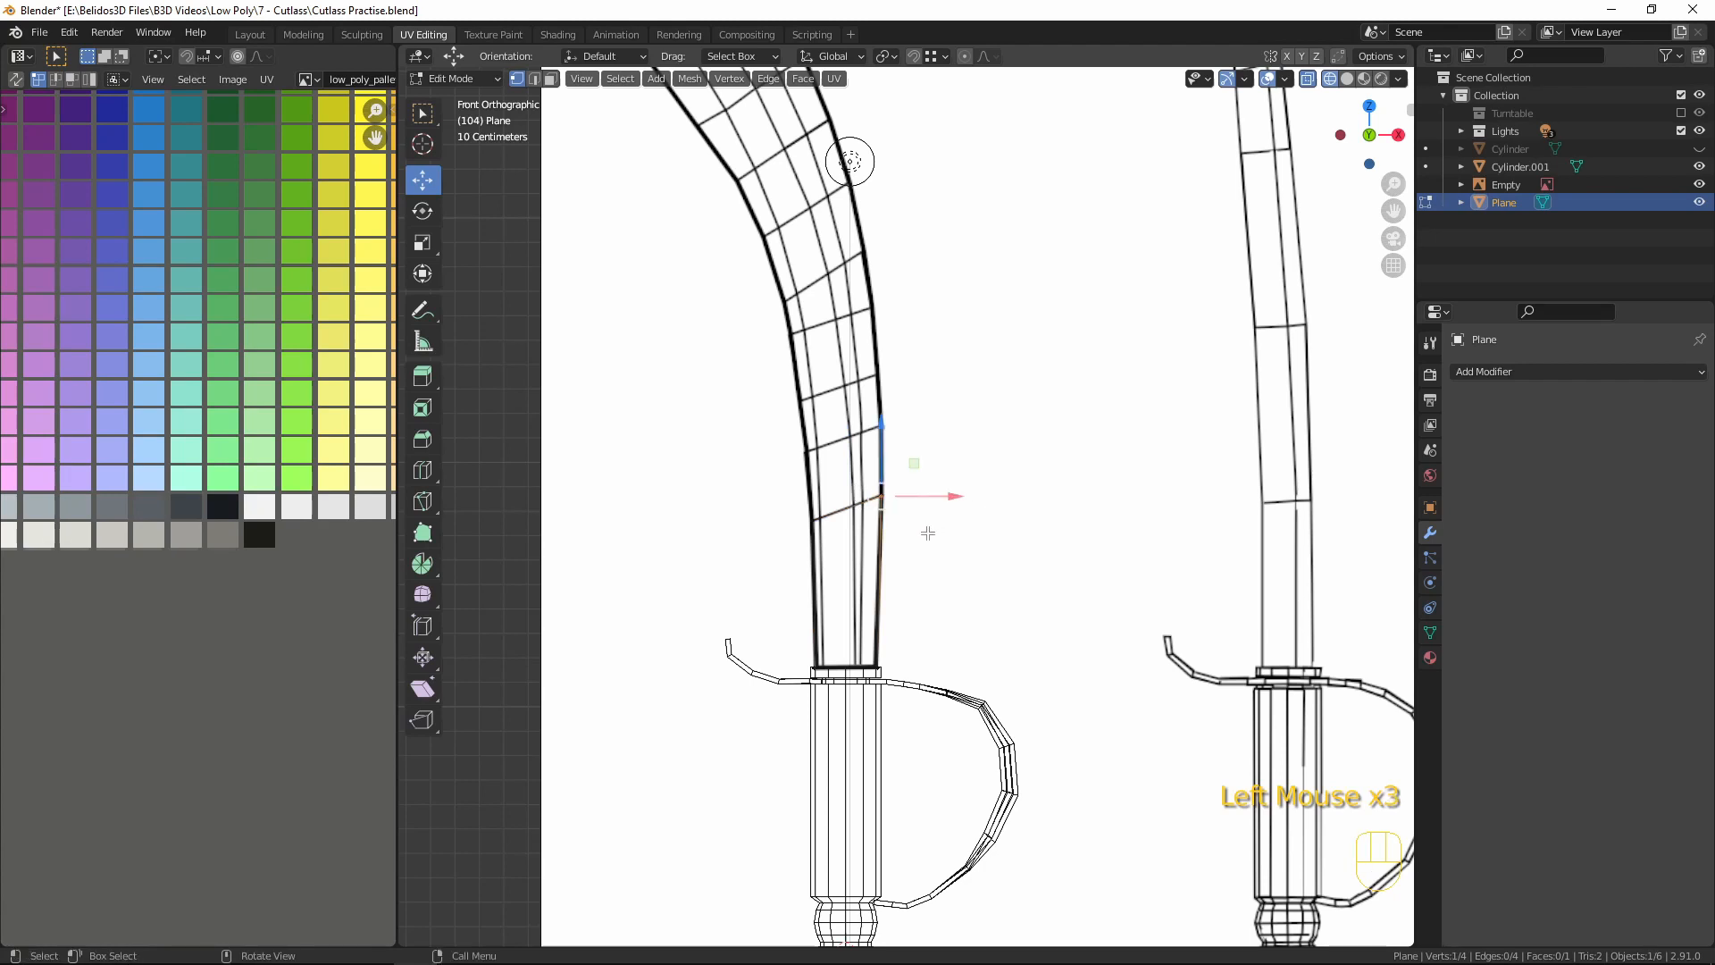
pyautogui.press('g')
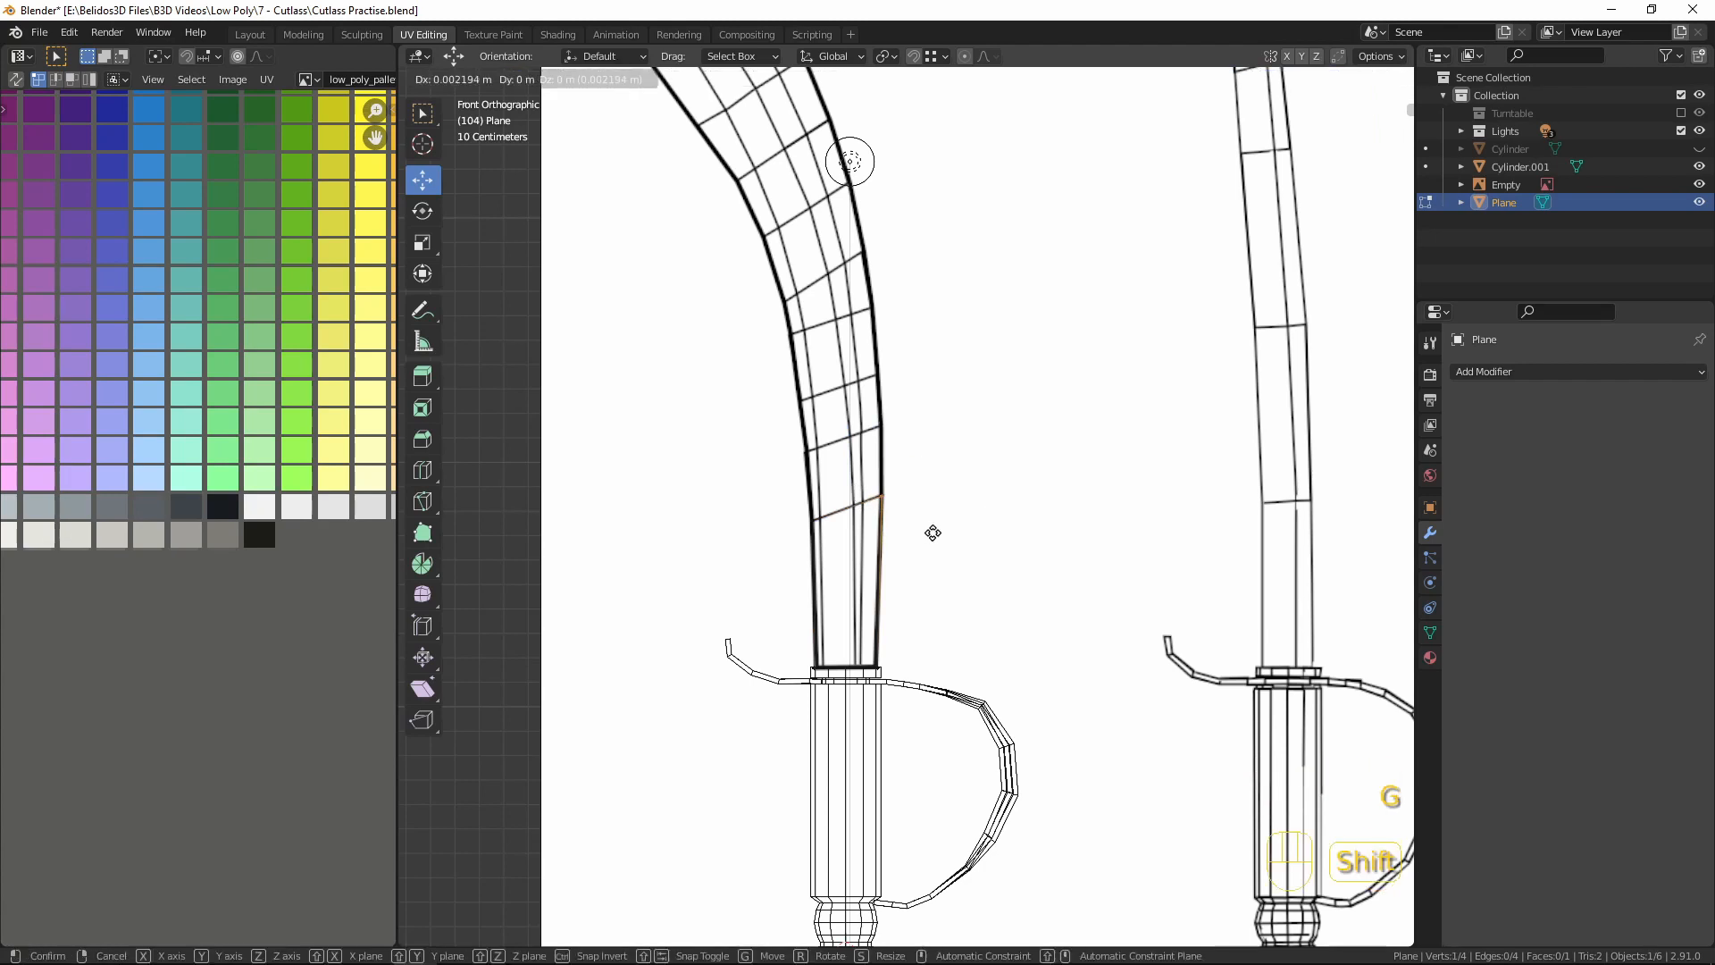
pyautogui.click(821, 522)
pyautogui.scroll(3, 889, 520)
# - Extrude the blade's top edge to the second reference cross line and align its right vertex with the outline
pyautogui.moveTo(643, 398); pyautogui.dragTo(1006, 579)
pyautogui.press('e')
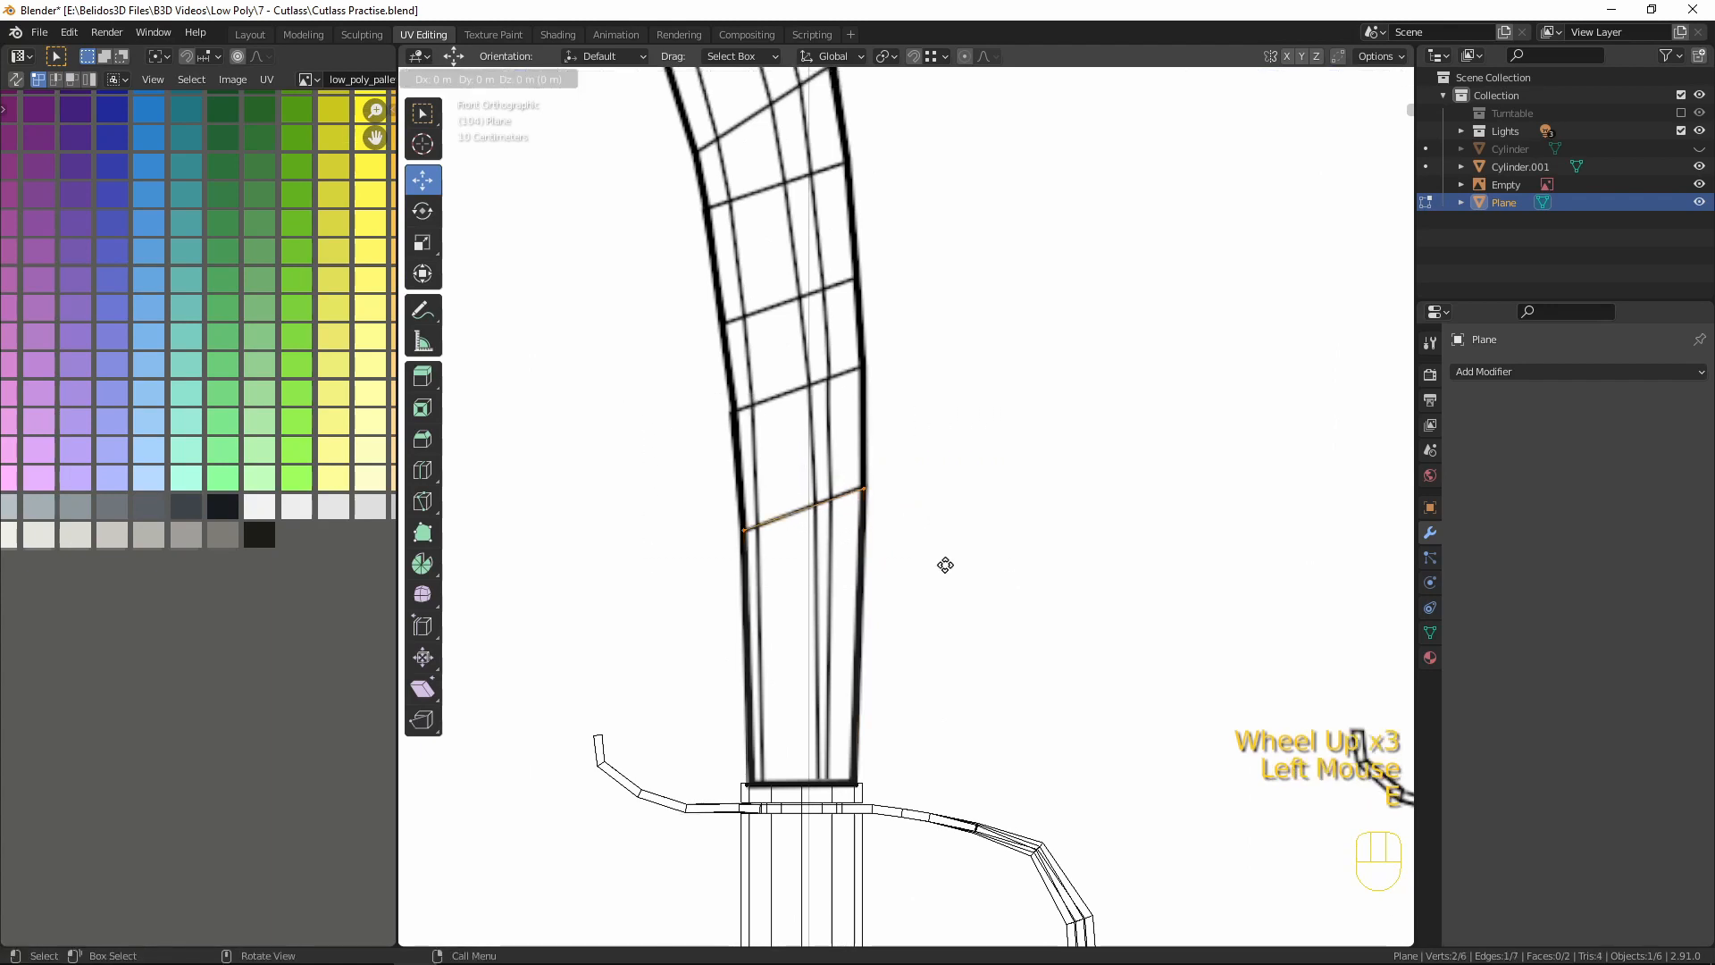
pyautogui.click(934, 445)
pyautogui.press('g')
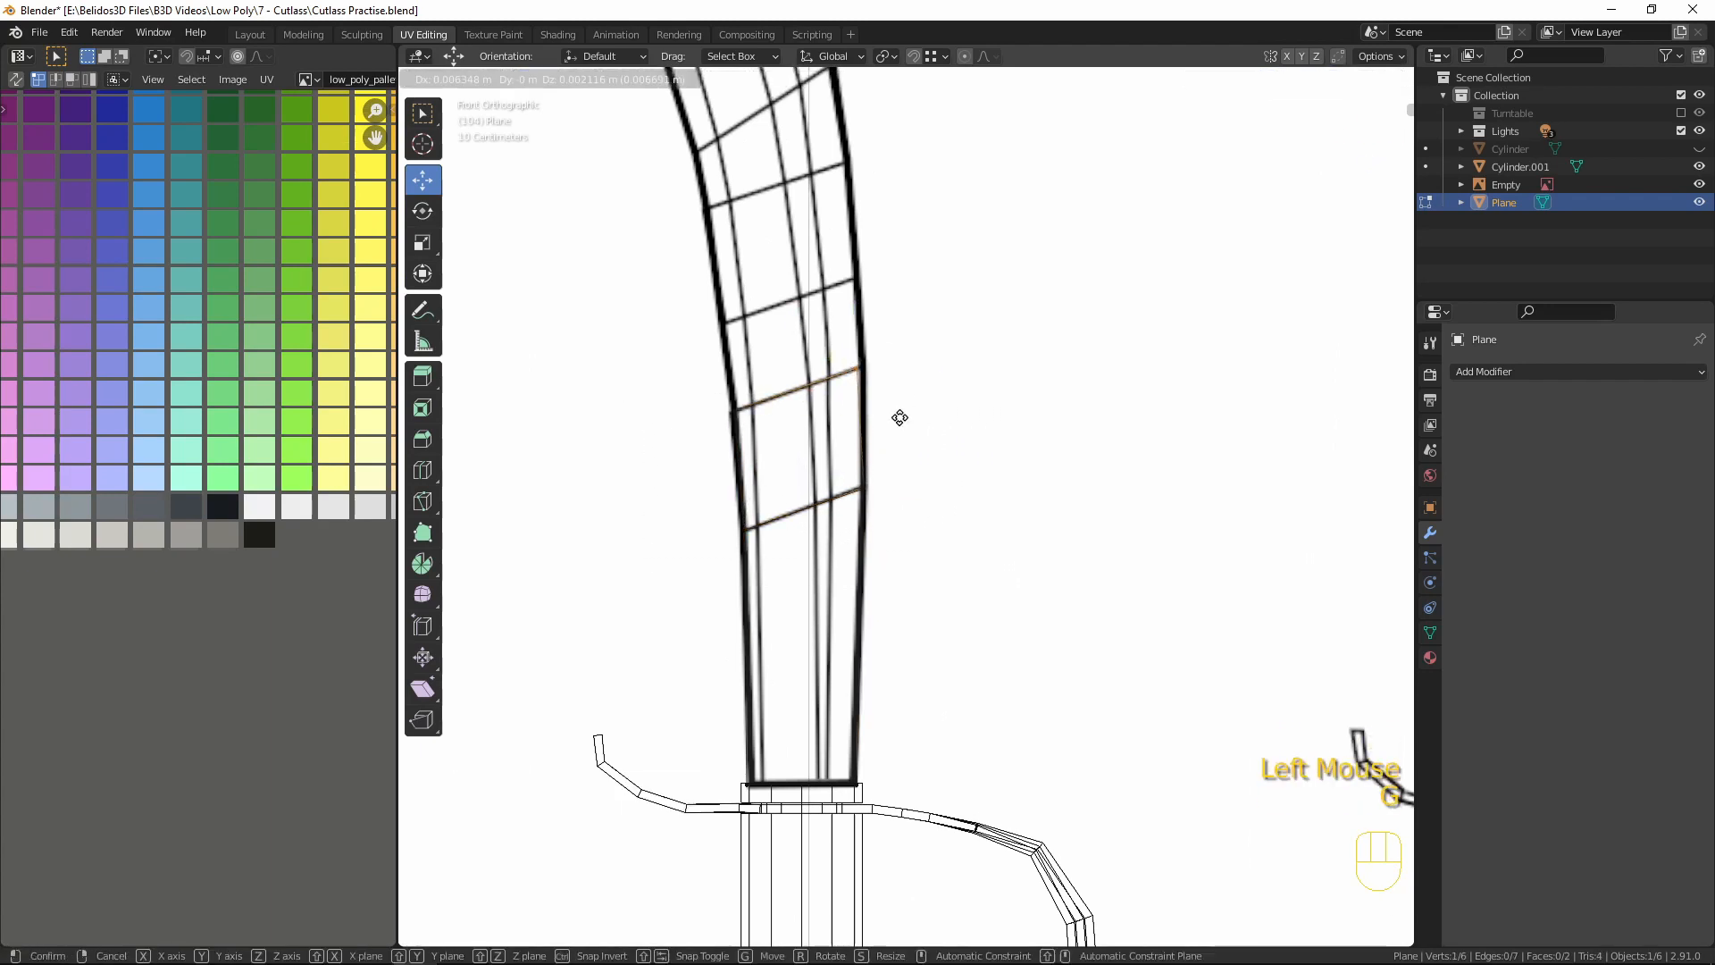
pyautogui.click(903, 424)
# - Extrude the blade up to the third reference cross line and fit the new right vertex to the outline
pyautogui.press('e')
pyautogui.click(900, 390)
pyautogui.click(846, 271)
pyautogui.moveTo(845, 271); pyautogui.dragTo(896, 375)
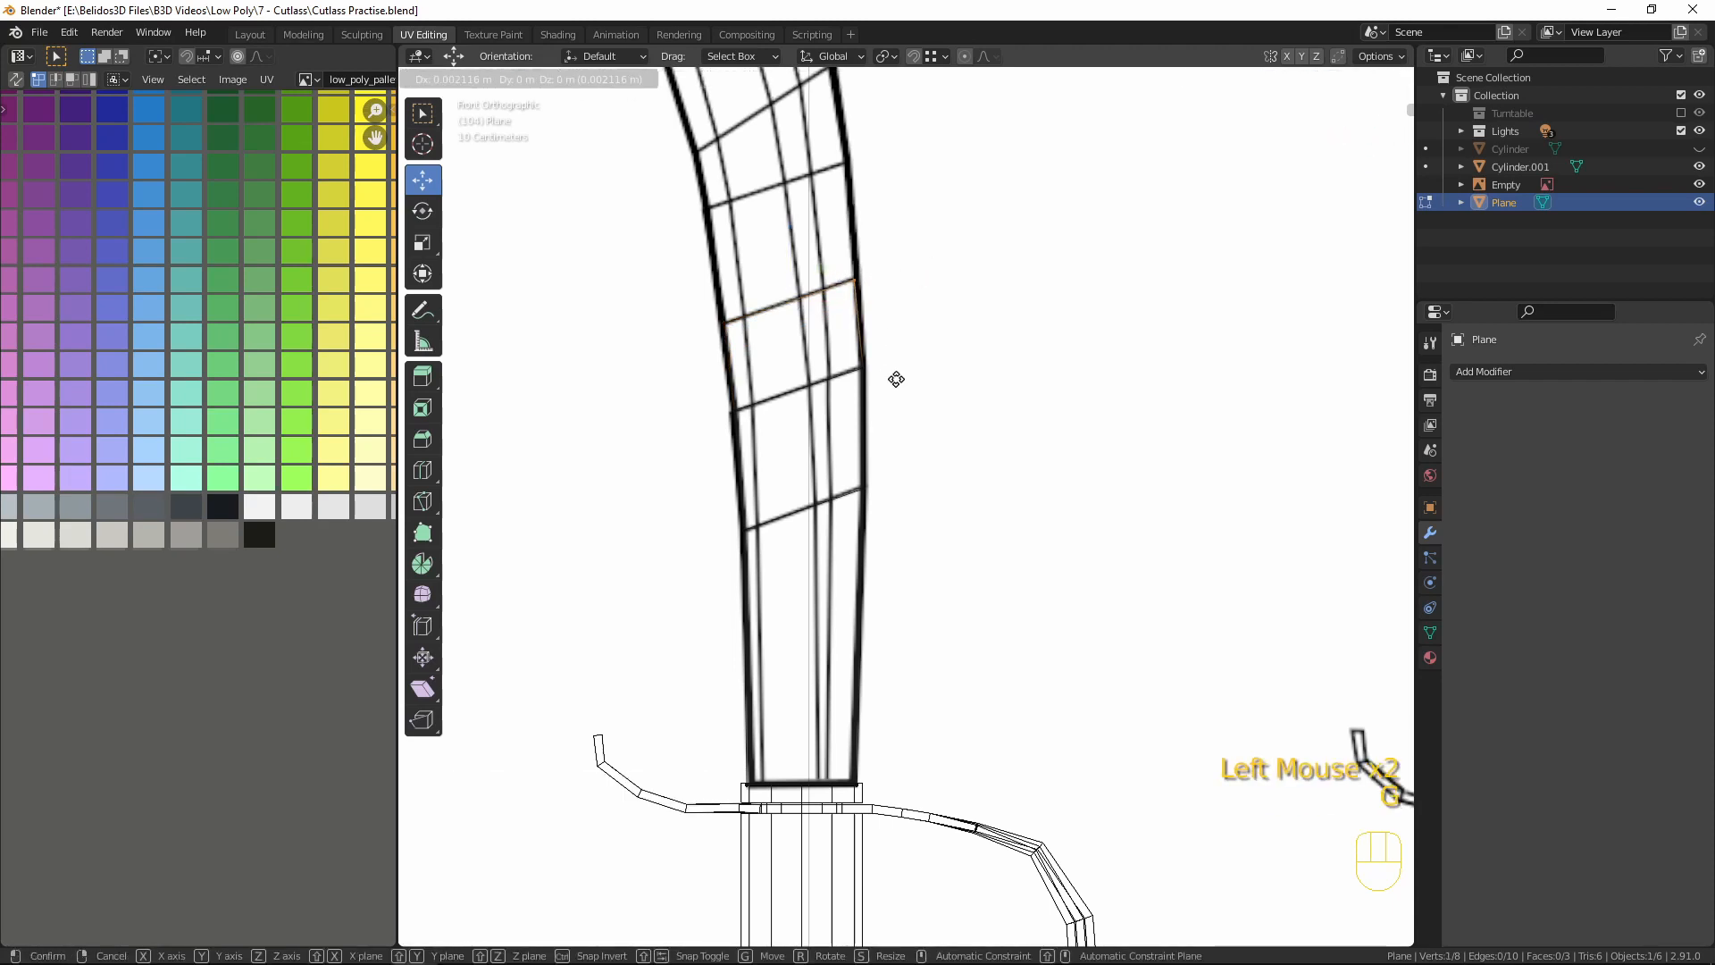
# - Extrude another blade segment to the fourth reference cross line and adjust its right vertex to the curve
pyautogui.press('e')
pyautogui.click(923, 302)
pyautogui.moveTo(859, 170); pyautogui.dragTo(862, 172)
pyautogui.press('g')
pyautogui.click(898, 310)
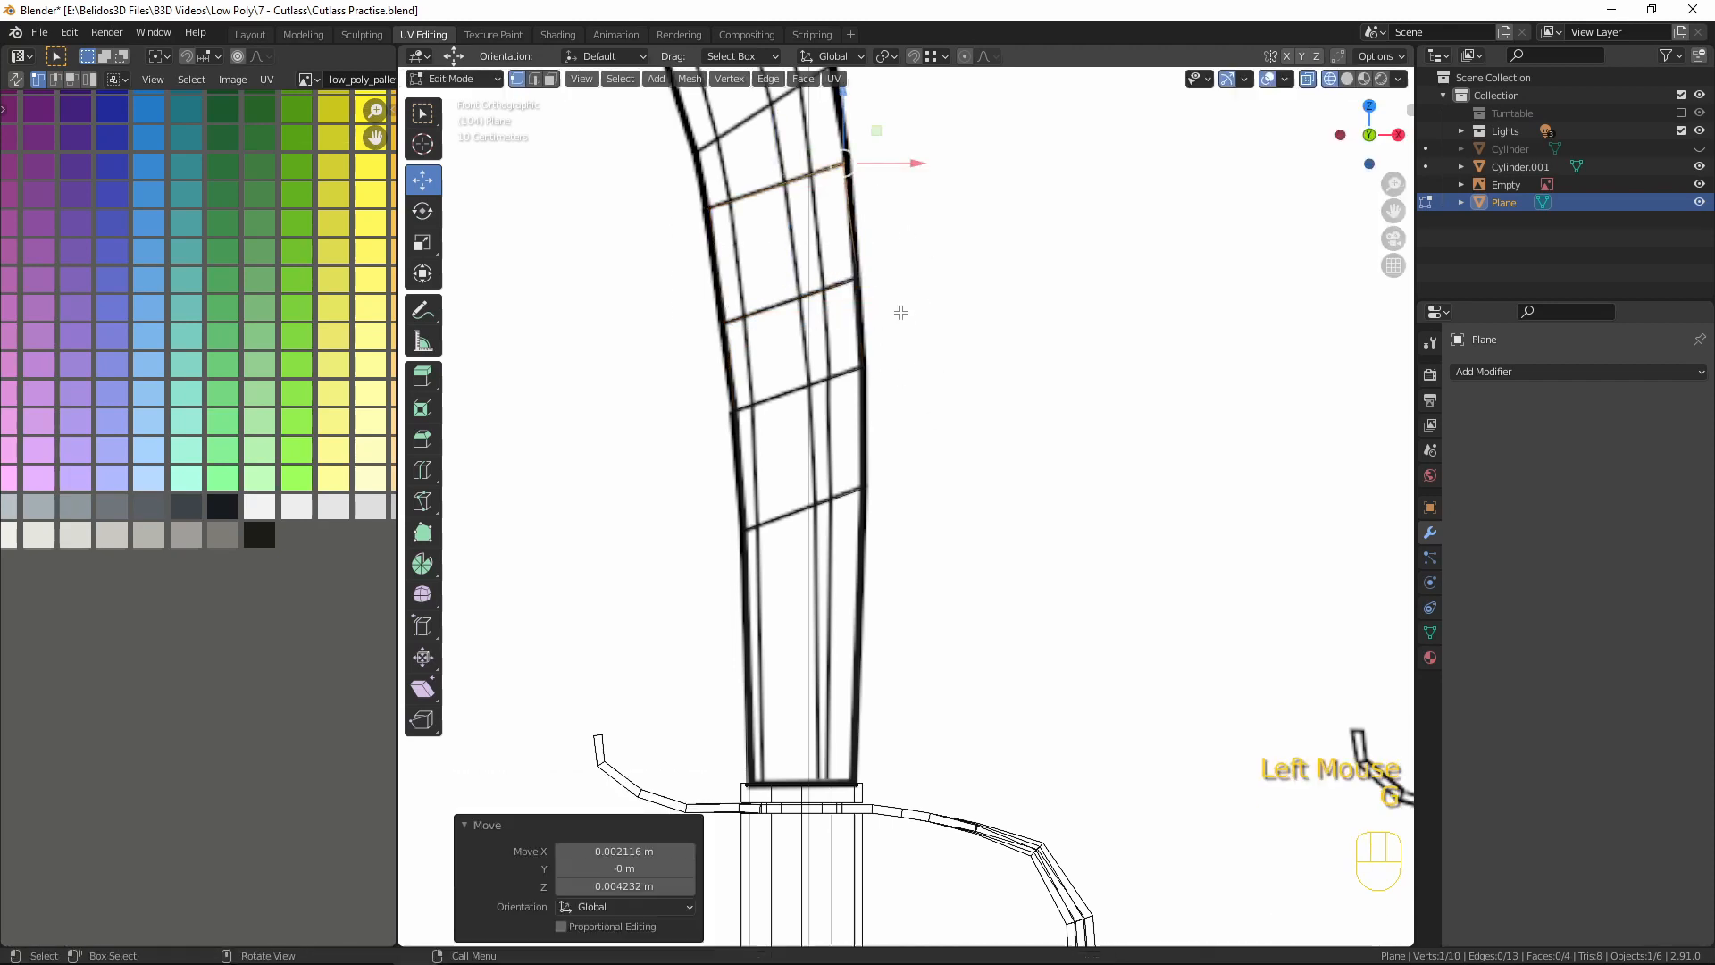
# - Select the blade's uppermost edge and fine-tune its position on the fourth reference cross line
pyautogui.keyDown('shift'); pyautogui.moveTo(899, 314); pyautogui.dragTo(950, 581, button='middle'); pyautogui.keyUp('shift')
pyautogui.moveTo(648, 382); pyautogui.dragTo(988, 474)
pyautogui.press('g')
pyautogui.click(929, 517)
pyautogui.hotkey('alt', 'z')
pyautogui.hotkey('alt', 'z')
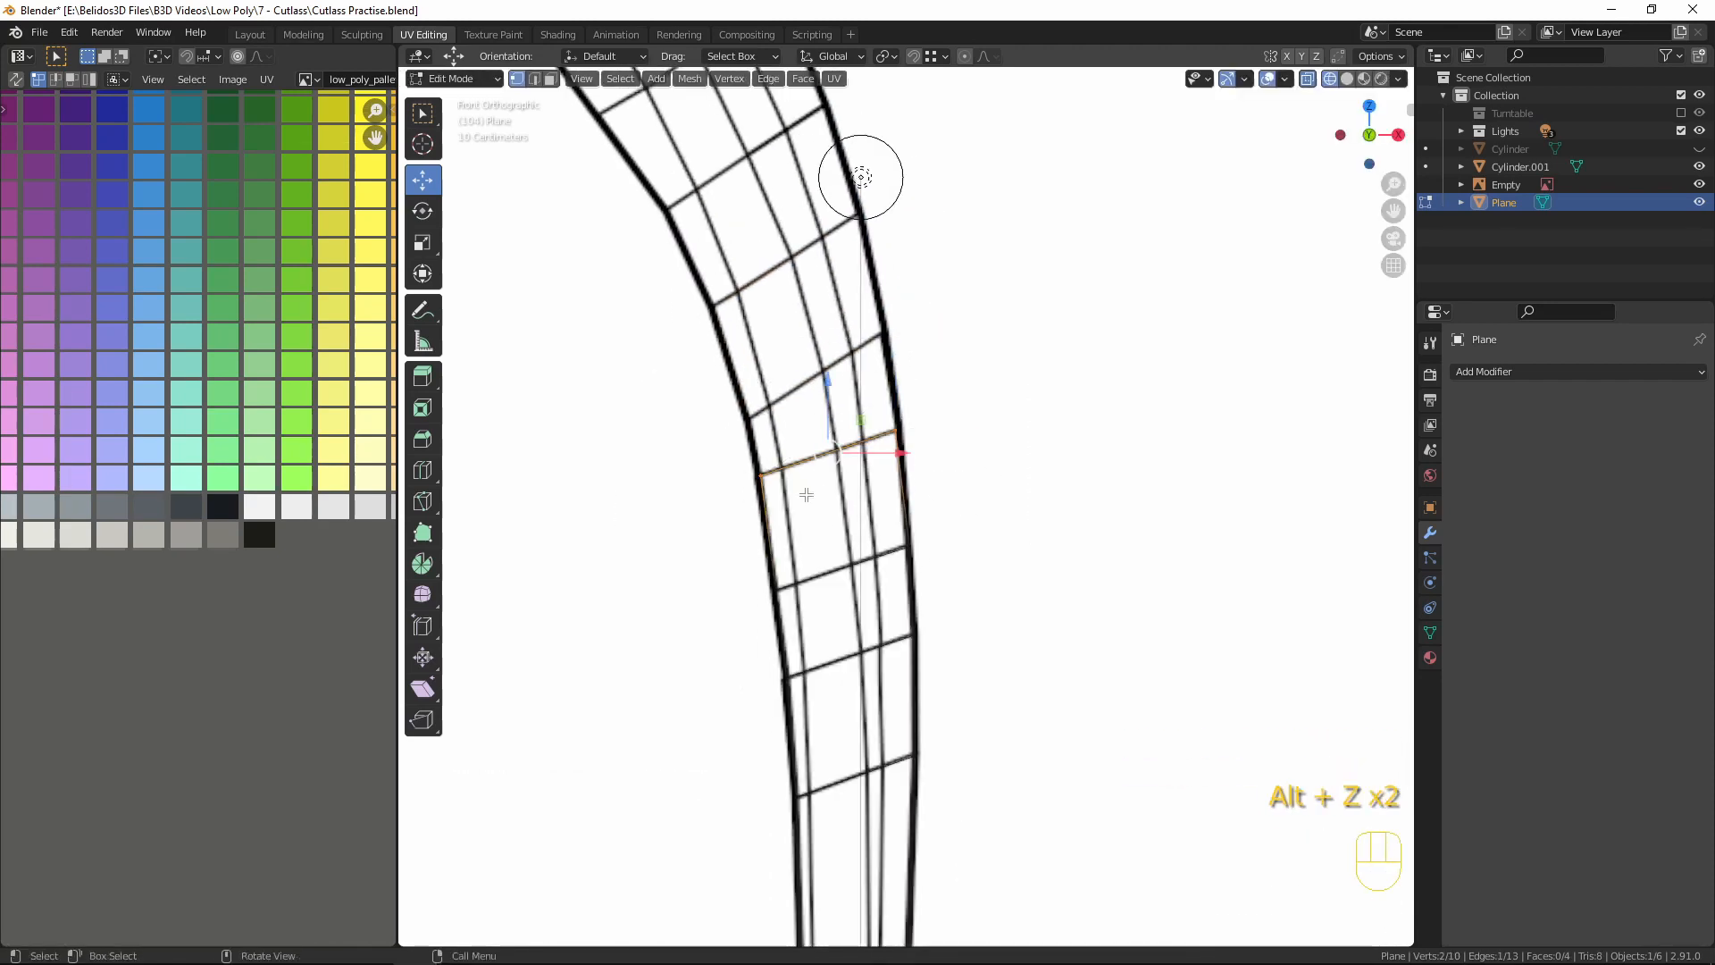
# - Move the blade's uppermost edge up to the fifth reference cross line and fit its right vertex to the outline
pyautogui.press('g')
pyautogui.click(945, 446)
pyautogui.moveTo(648, 253); pyautogui.dragTo(935, 393)
pyautogui.keyDown('shift'); pyautogui.click(887, 367); pyautogui.keyUp('shift')
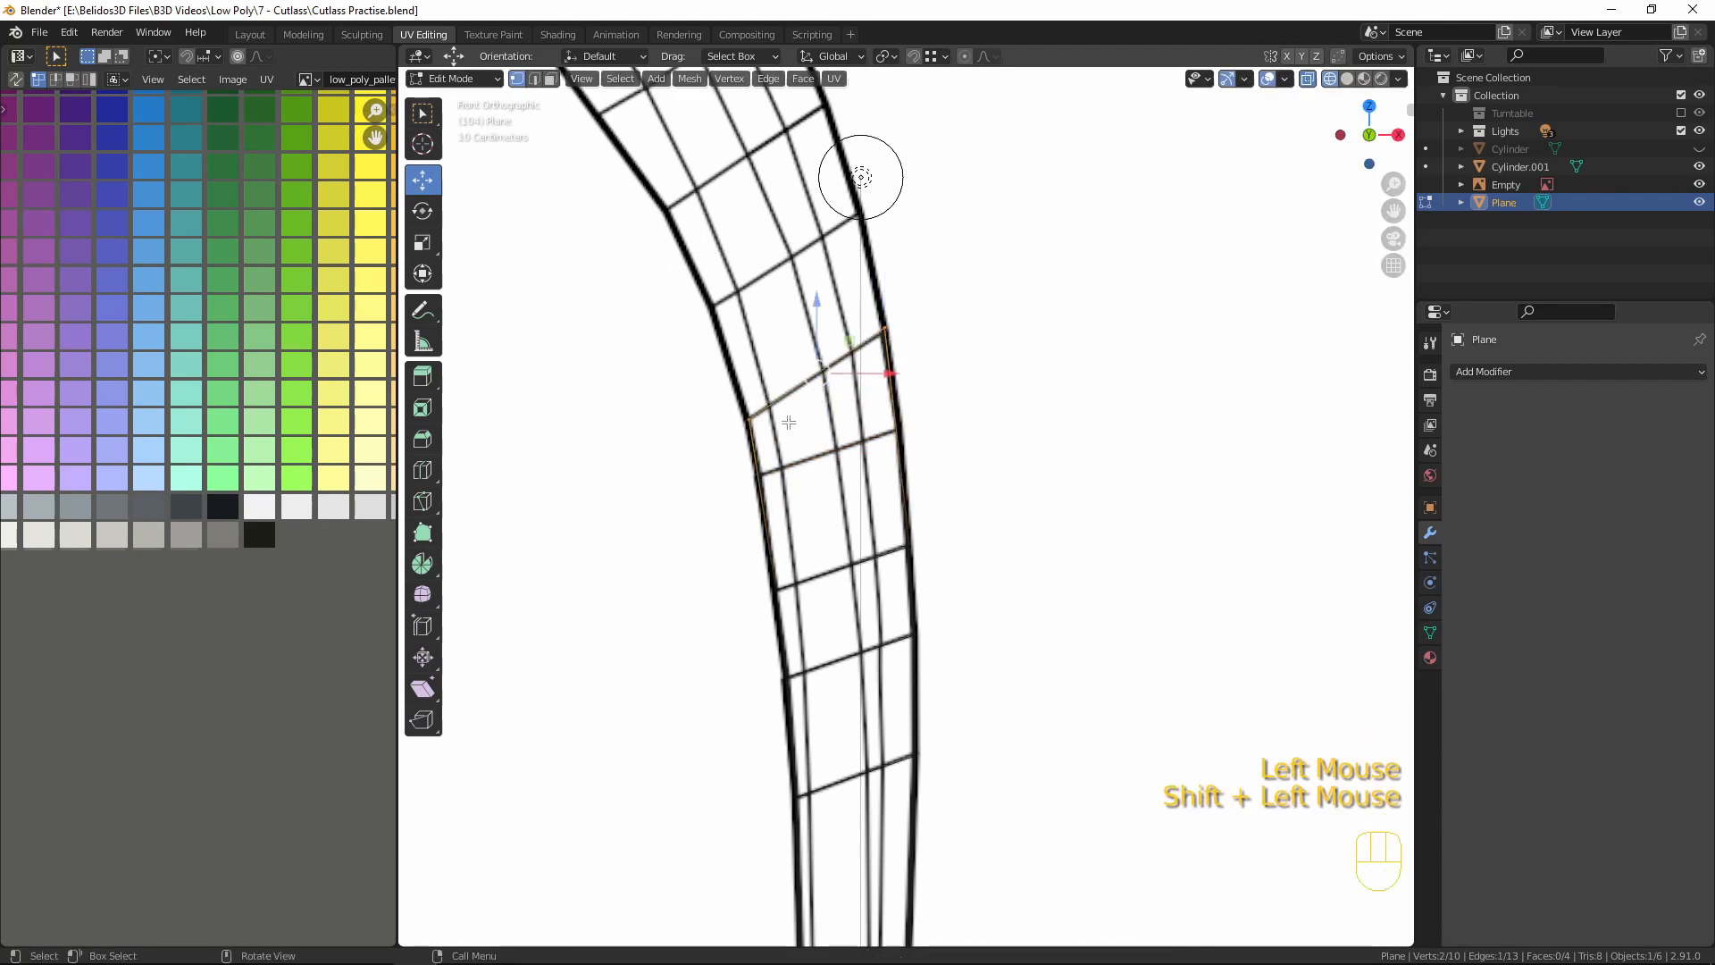
# - Extrude the blade up to the sixth reference cross line and align the new right vertex with the outline
pyautogui.press('e')
pyautogui.click(853, 219)
pyautogui.click(856, 214)
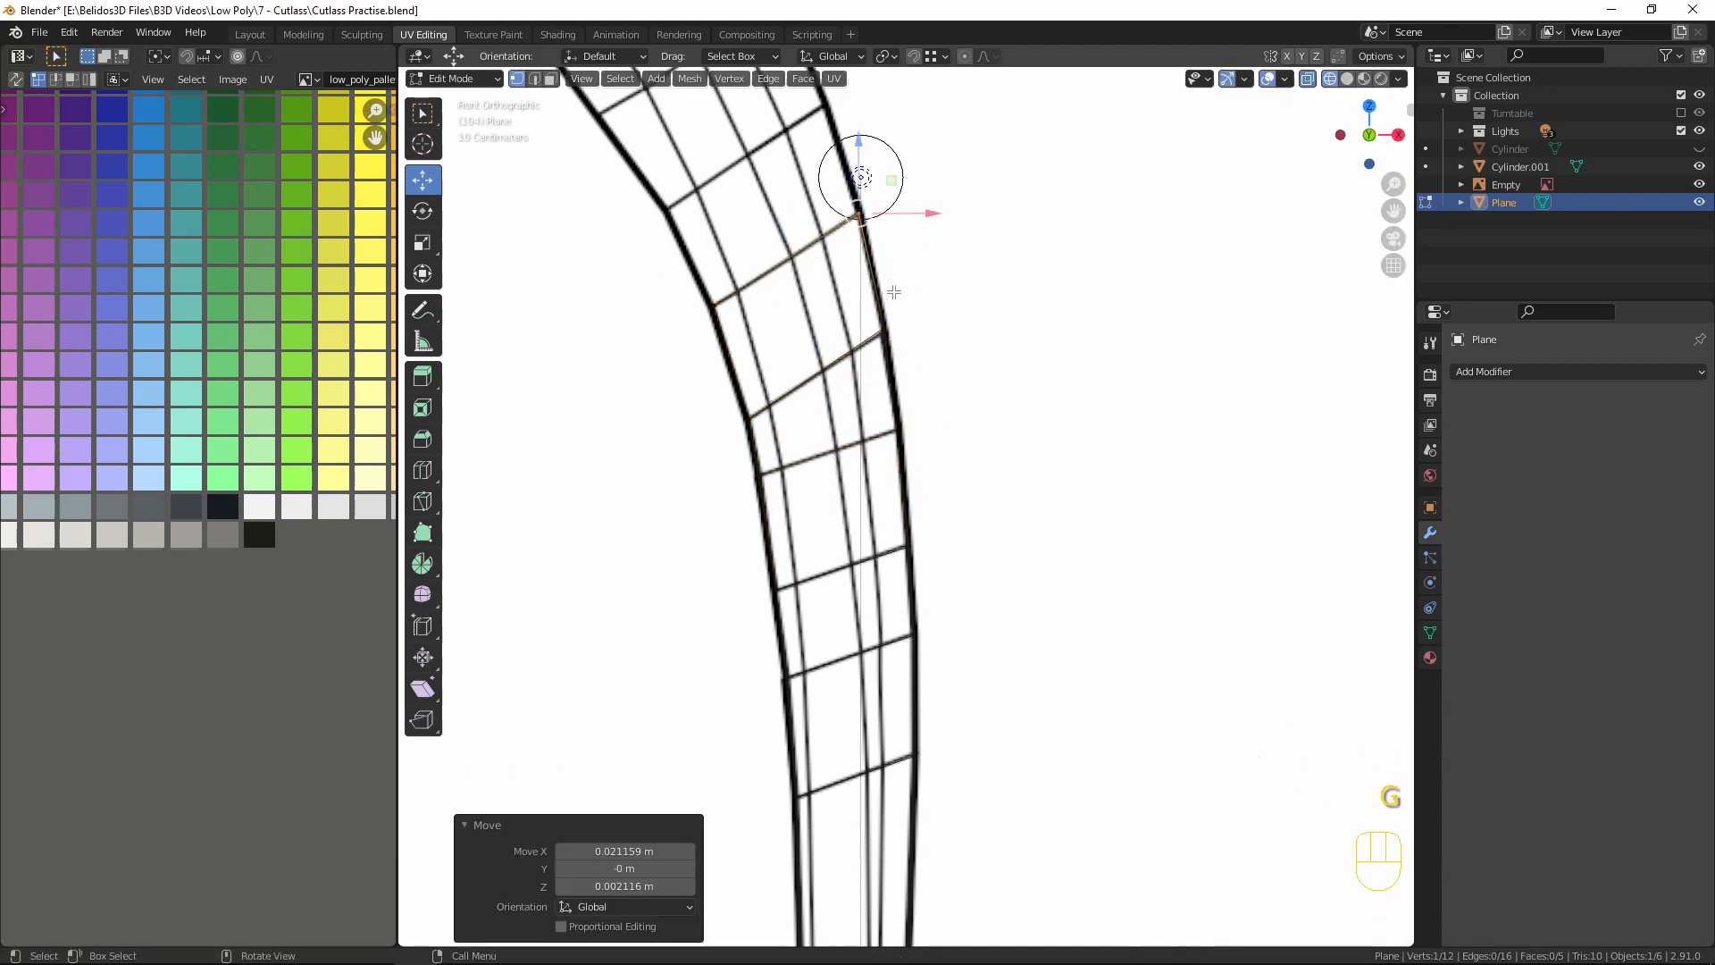
# - Extrude the uppermost edge to the seventh reference cross line and move its right vertex onto the outline
pyautogui.moveTo(613, 152); pyautogui.dragTo(960, 277)
pyautogui.keyDown('shift'); pyautogui.click(868, 376); pyautogui.keyUp('shift')
pyautogui.click(819, 279)
pyautogui.click(808, 125)
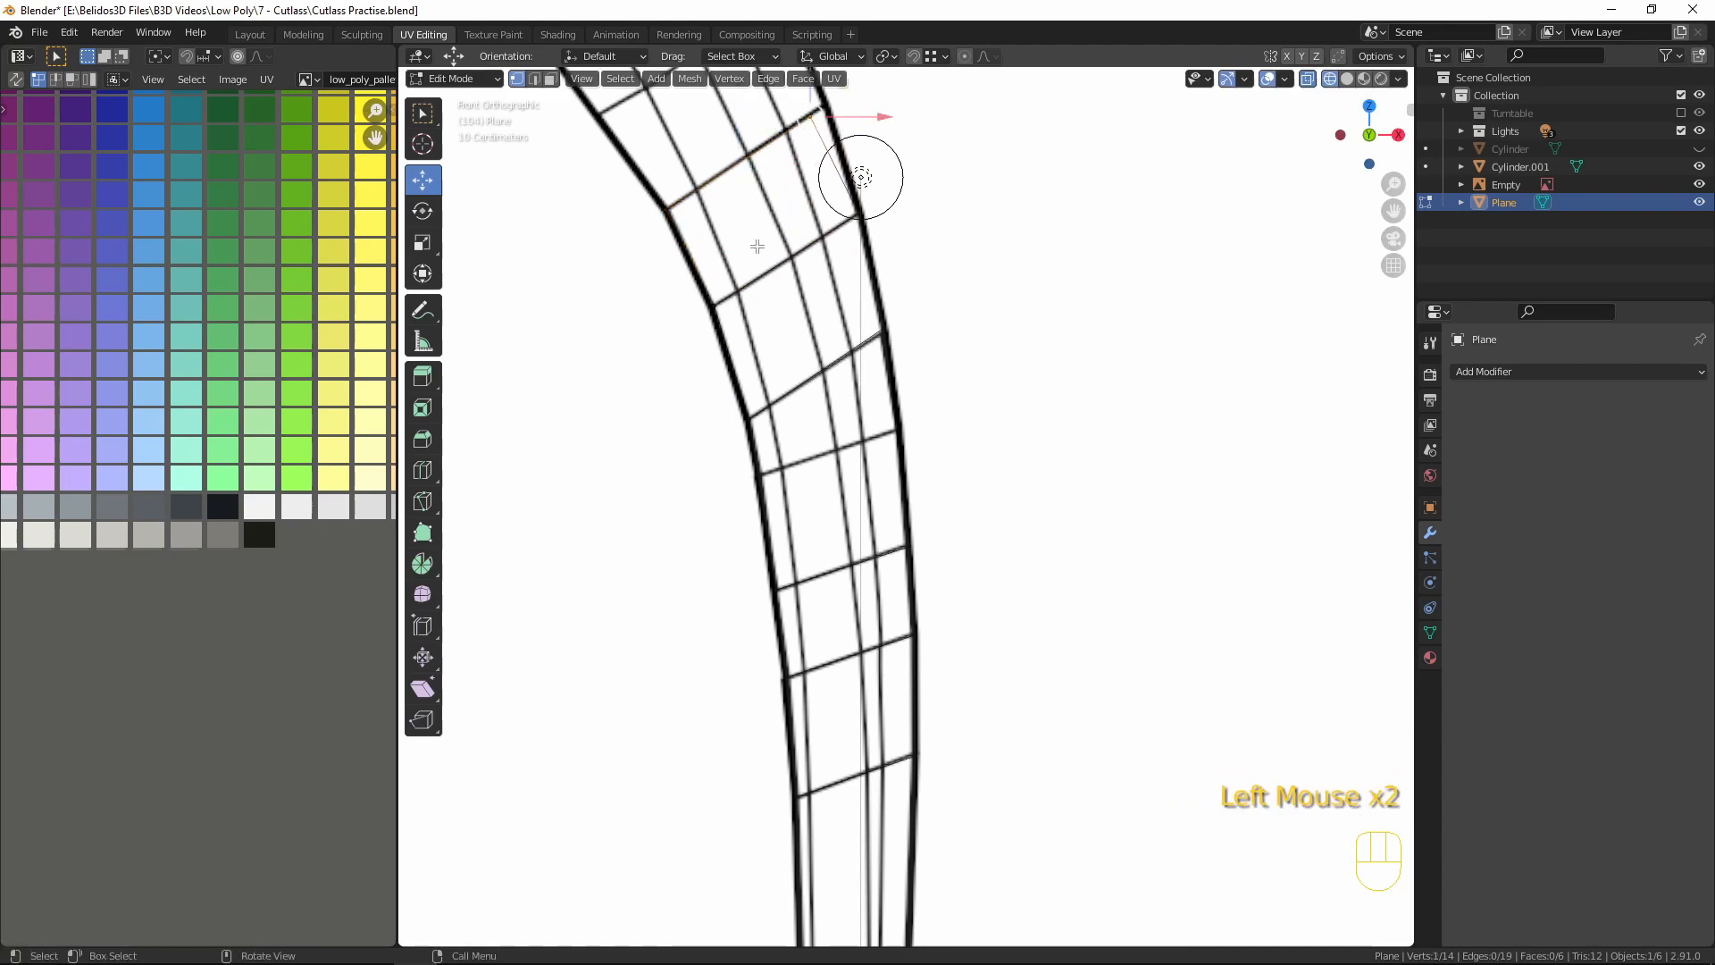
pyautogui.press('g')
pyautogui.click(936, 265)
# - Extrude one more blade segment to the eighth reference cross line and fit its right vertex to the curve
pyautogui.keyDown('shift'); pyautogui.moveTo(938, 264); pyautogui.dragTo(988, 613, button='middle'); pyautogui.keyUp('shift')
pyautogui.keyDown('shift'); pyautogui.click(732, 564); pyautogui.keyUp('shift')
pyautogui.press('e')
pyautogui.click(739, 551)
pyautogui.click(820, 363)
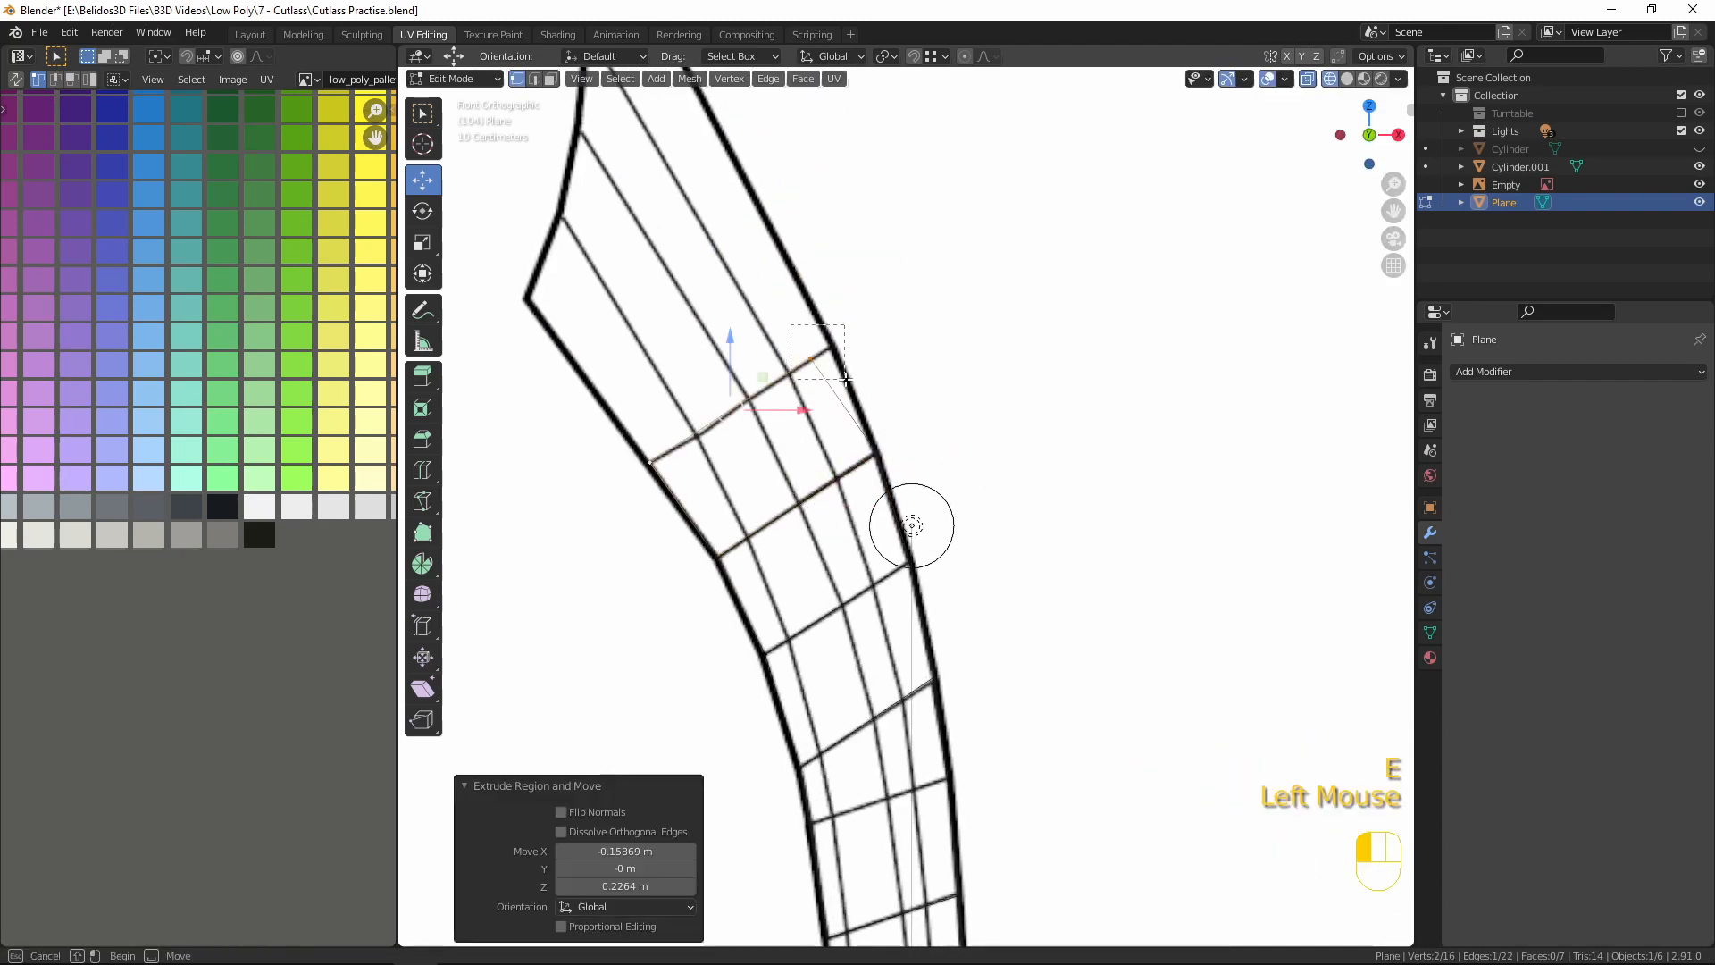
pyautogui.press('g')
pyautogui.click(880, 390)
# - Extrude the final segment to the outline's left corner and move its right vertex to the pointed blade tip
pyautogui.keyDown('shift'); pyautogui.moveTo(881, 390); pyautogui.dragTo(900, 573, button='middle'); pyautogui.keyUp('shift')
pyautogui.keyDown('shift'); pyautogui.click(662, 643); pyautogui.keyUp('shift')
pyautogui.press('e')
pyautogui.click(695, 563)
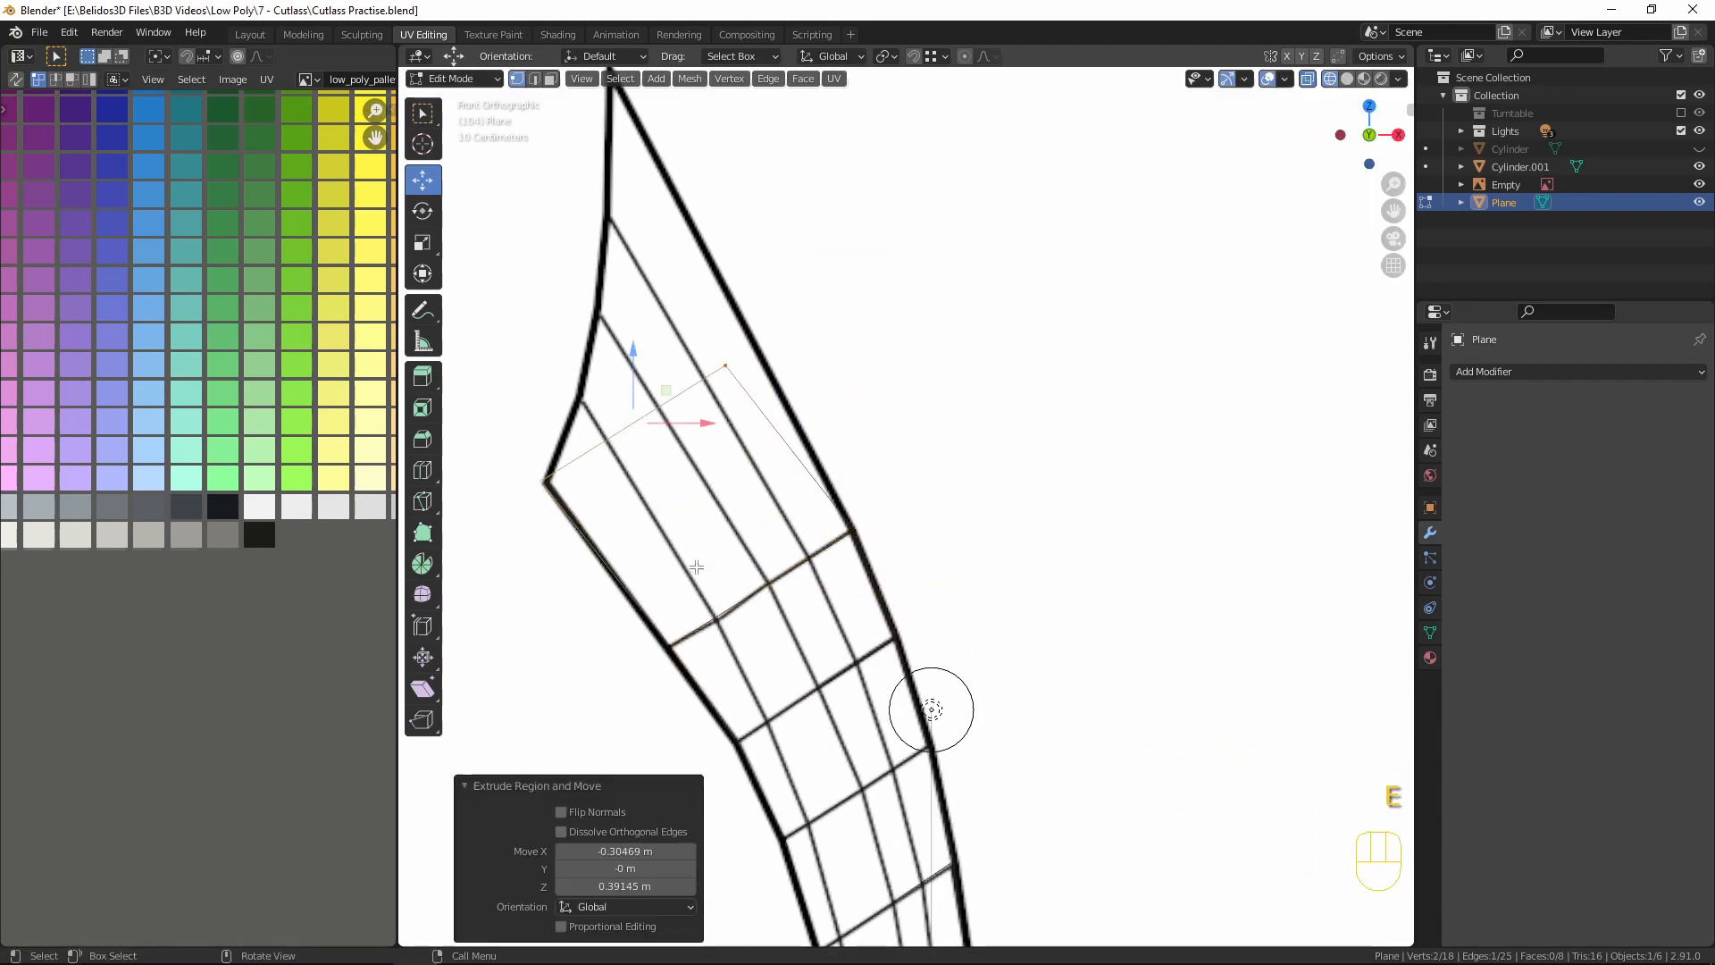
pyautogui.click(727, 367)
pyautogui.press('g')
pyautogui.click(620, 233)
pyautogui.keyDown('shift'); pyautogui.moveTo(912, 345); pyautogui.dragTo(948, 427, button='middle'); pyautogui.keyUp('shift')
pyautogui.press('g')
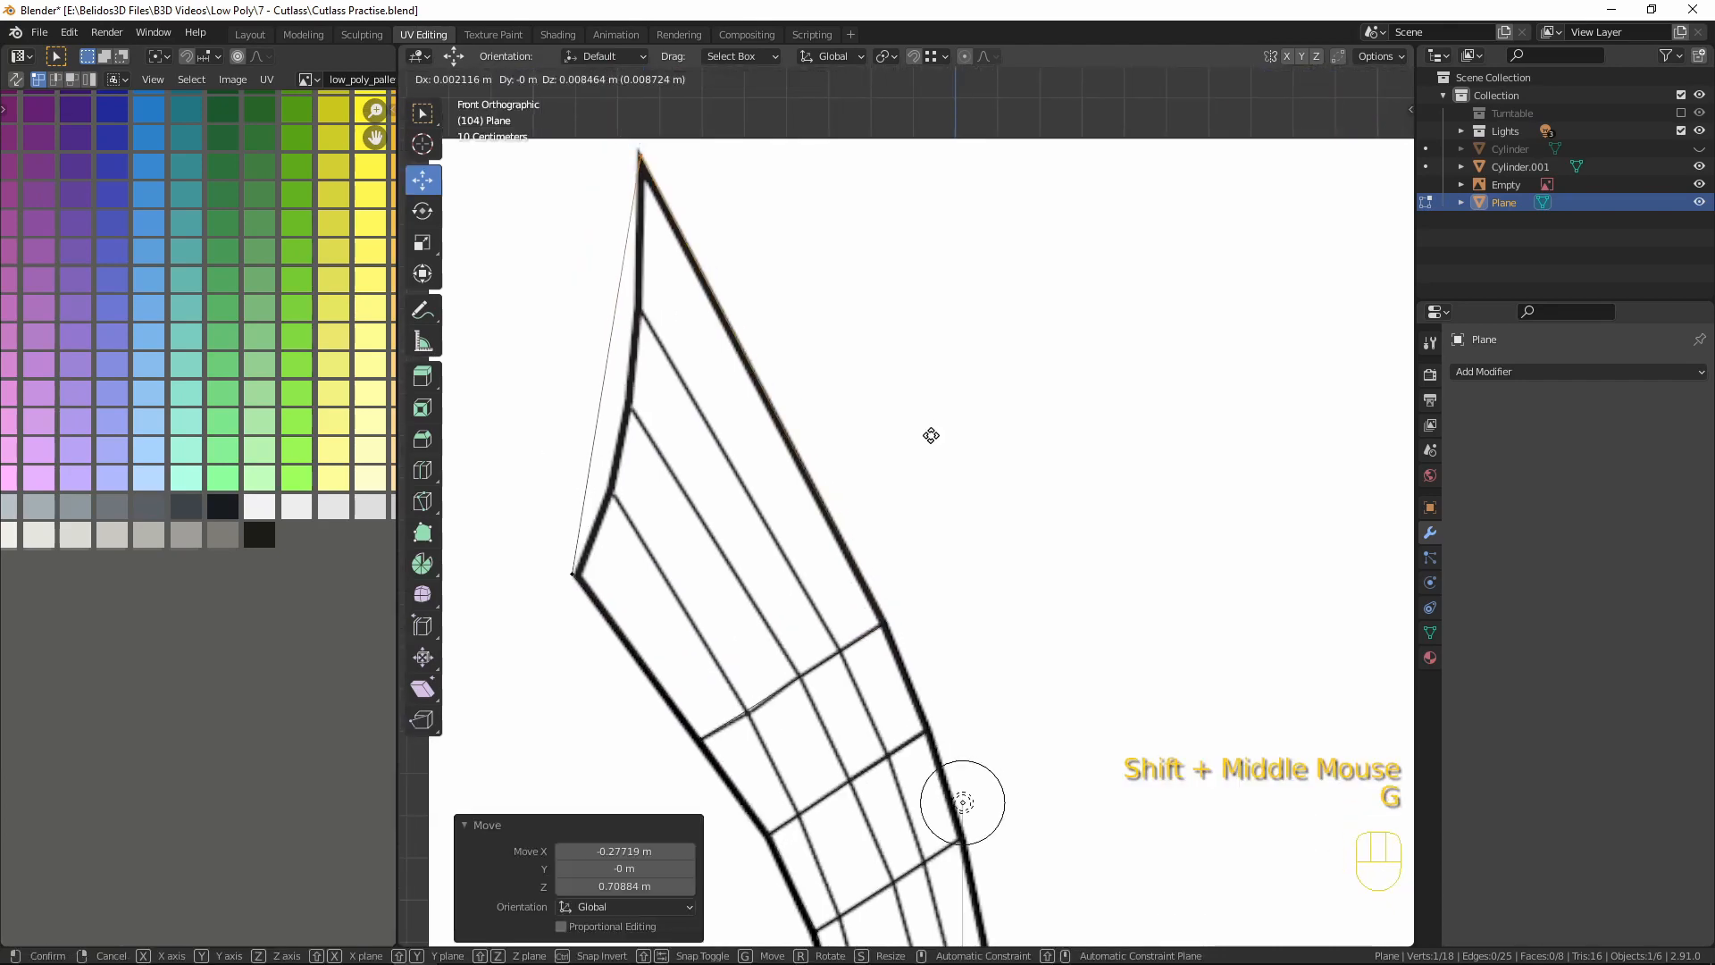
pyautogui.click(989, 532)
# - Add a two-cut loop cut running lengthwise along the whole blade, centred without sliding
pyautogui.scroll(-7, 989, 625)
pyautogui.hotkey('shift', 'z')
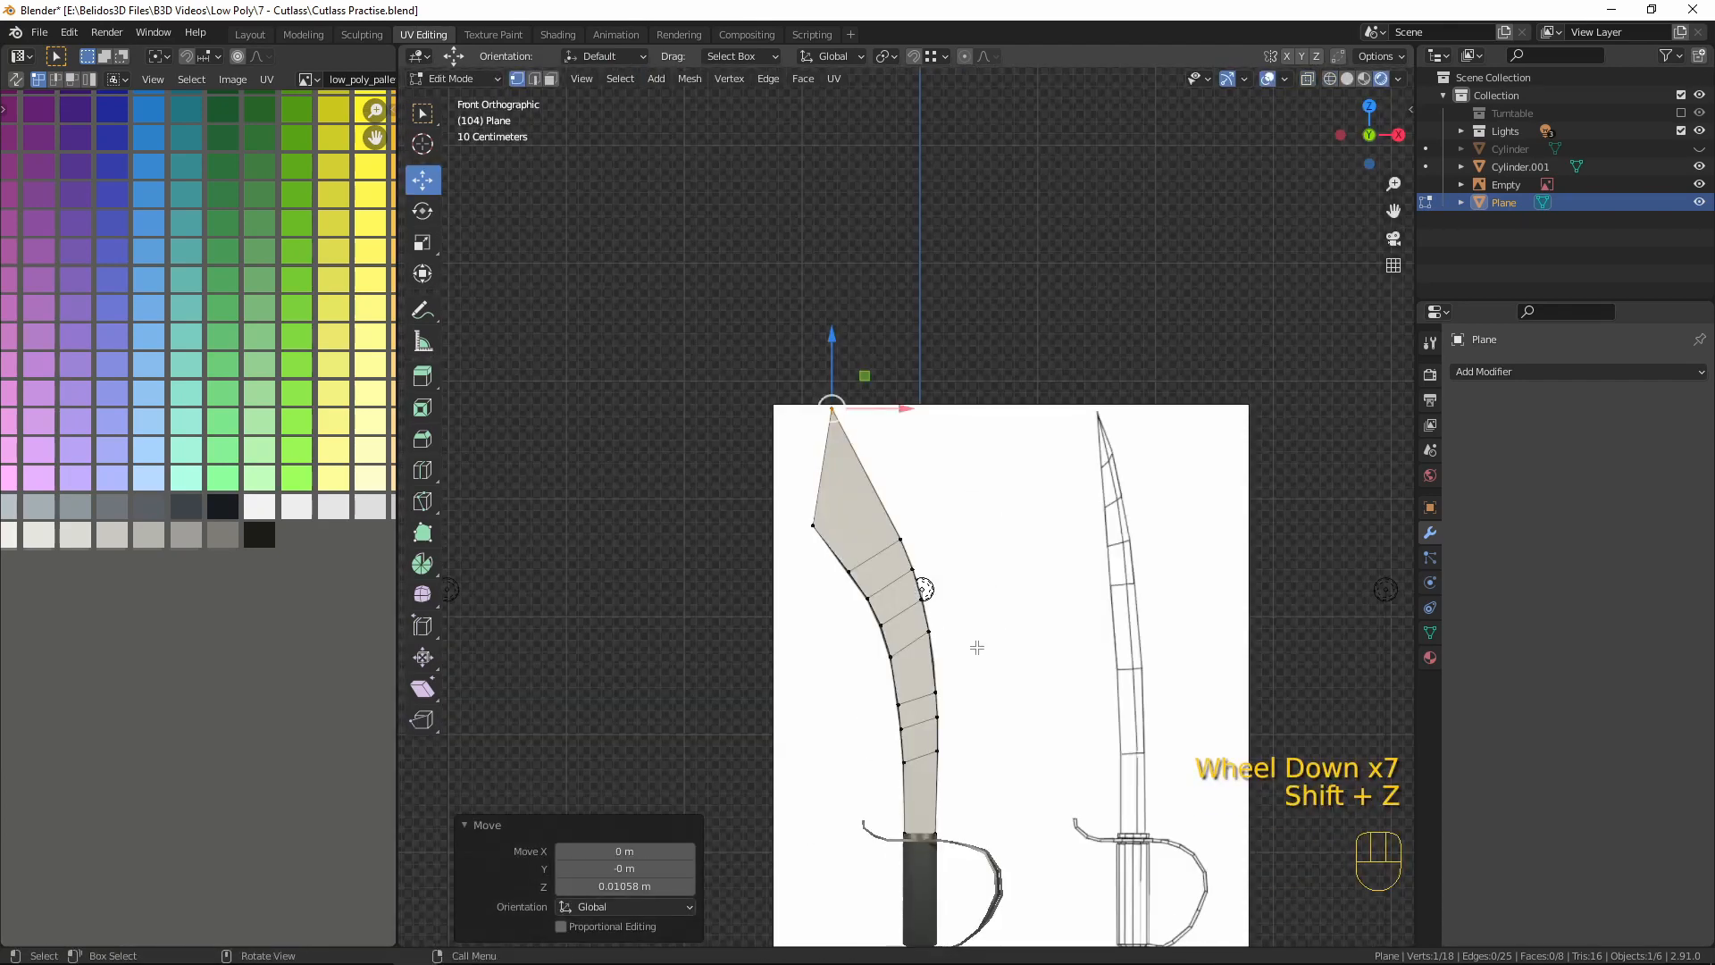
pyautogui.keyDown('shift'); pyautogui.moveTo(1017, 680); pyautogui.dragTo(1096, 718, button='middle'); pyautogui.keyUp('shift')
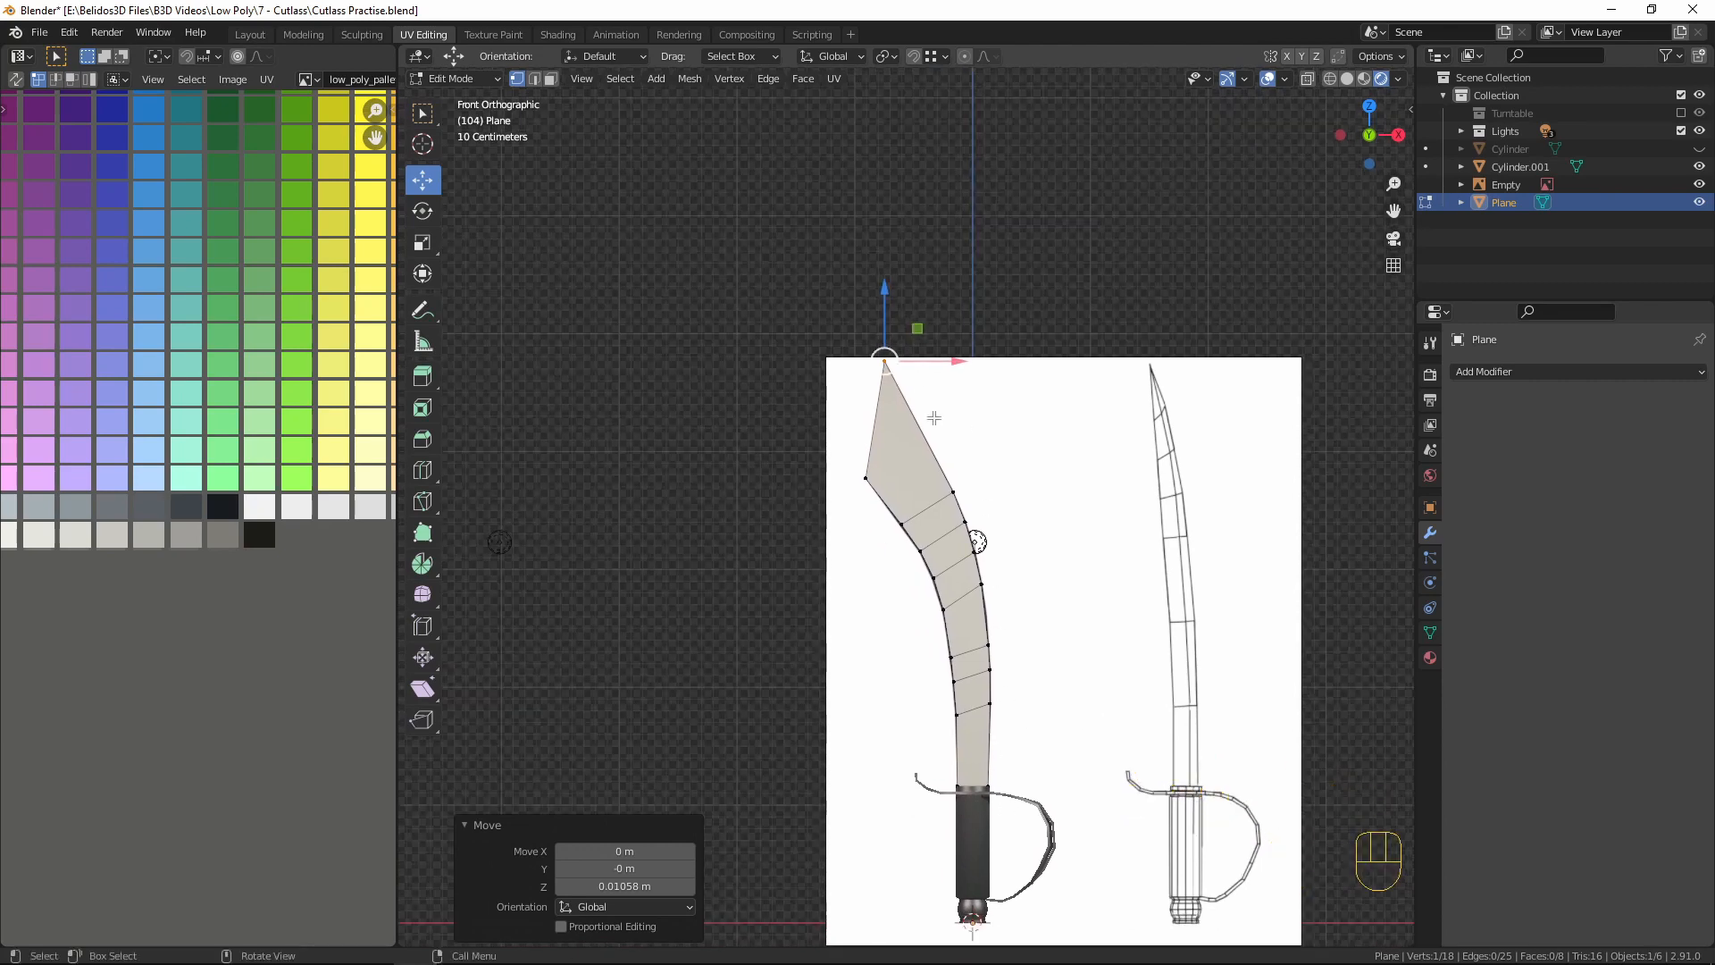
pyautogui.hotkey('shift', 'z')
pyautogui.scroll(1, 1011, 527)
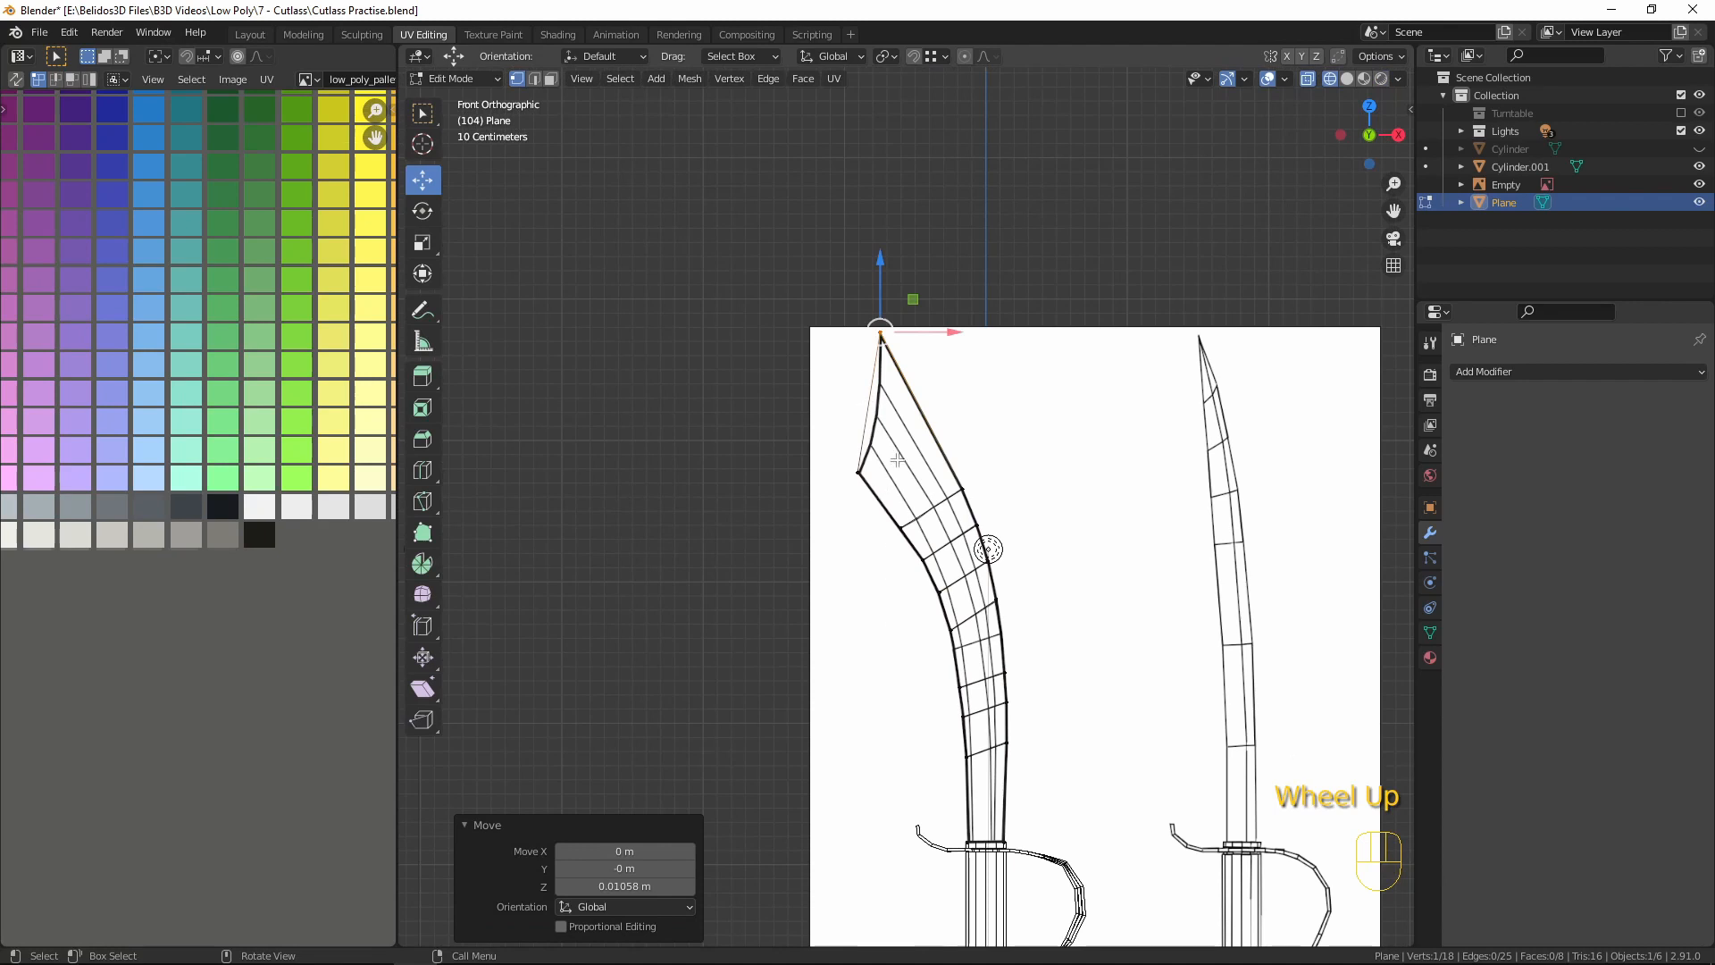
pyautogui.press('ctrl')
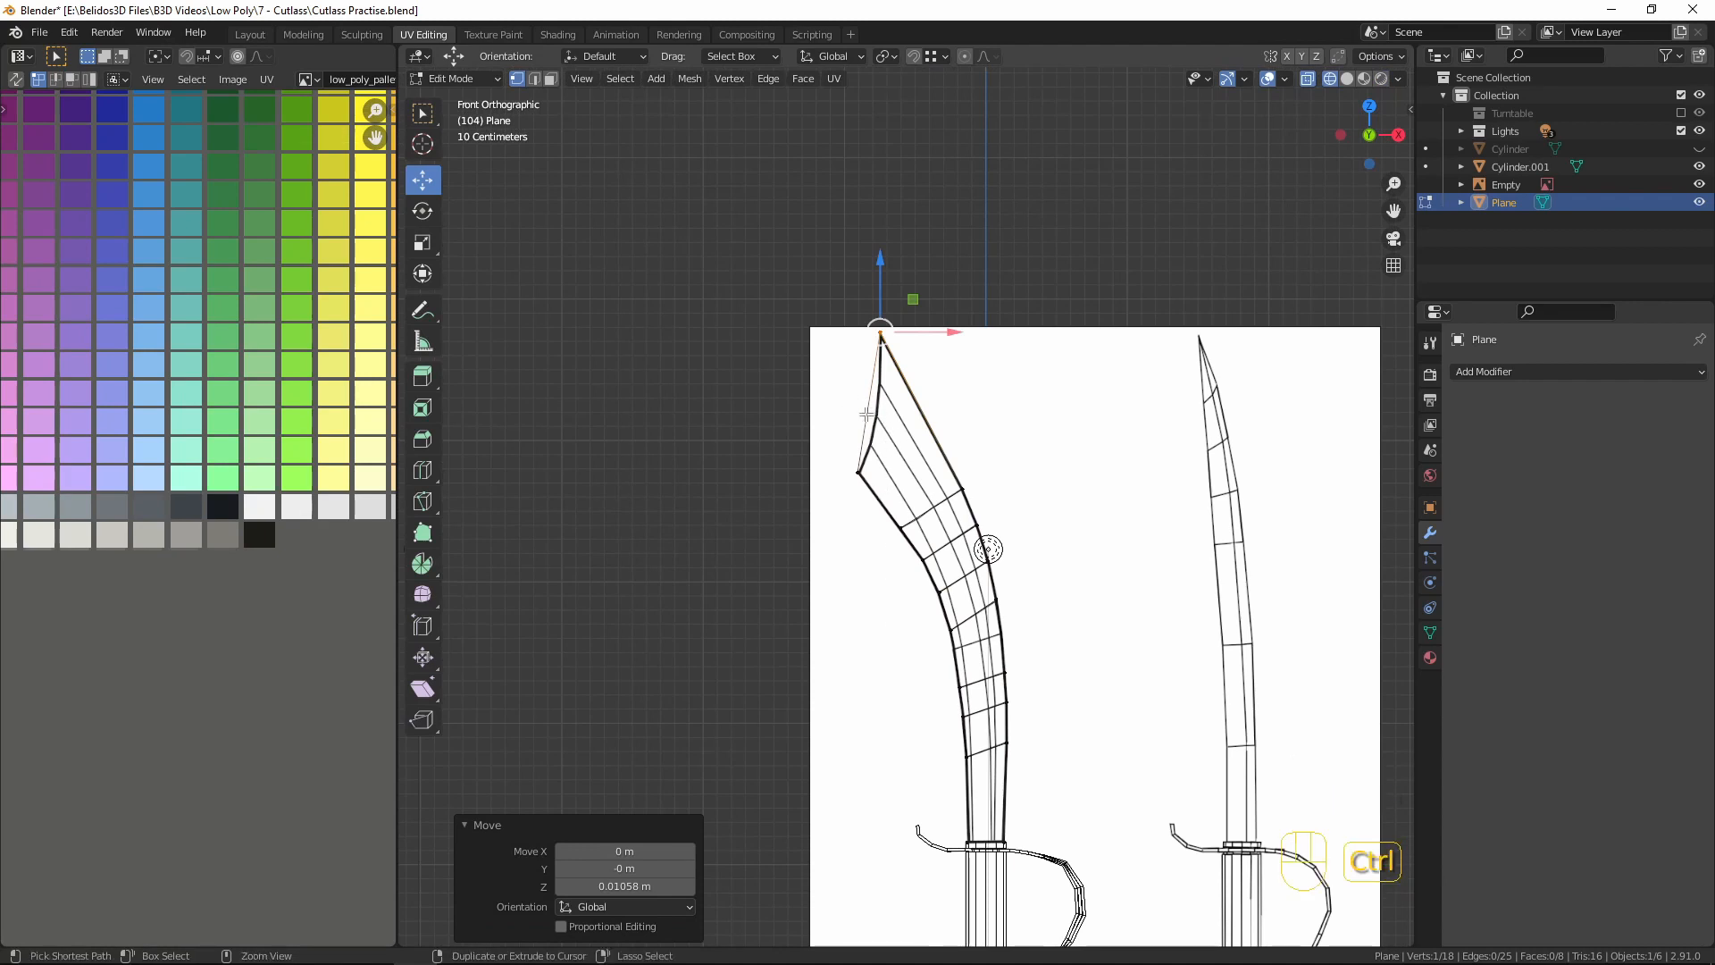
pyautogui.hotkey('ctrl', 'r')
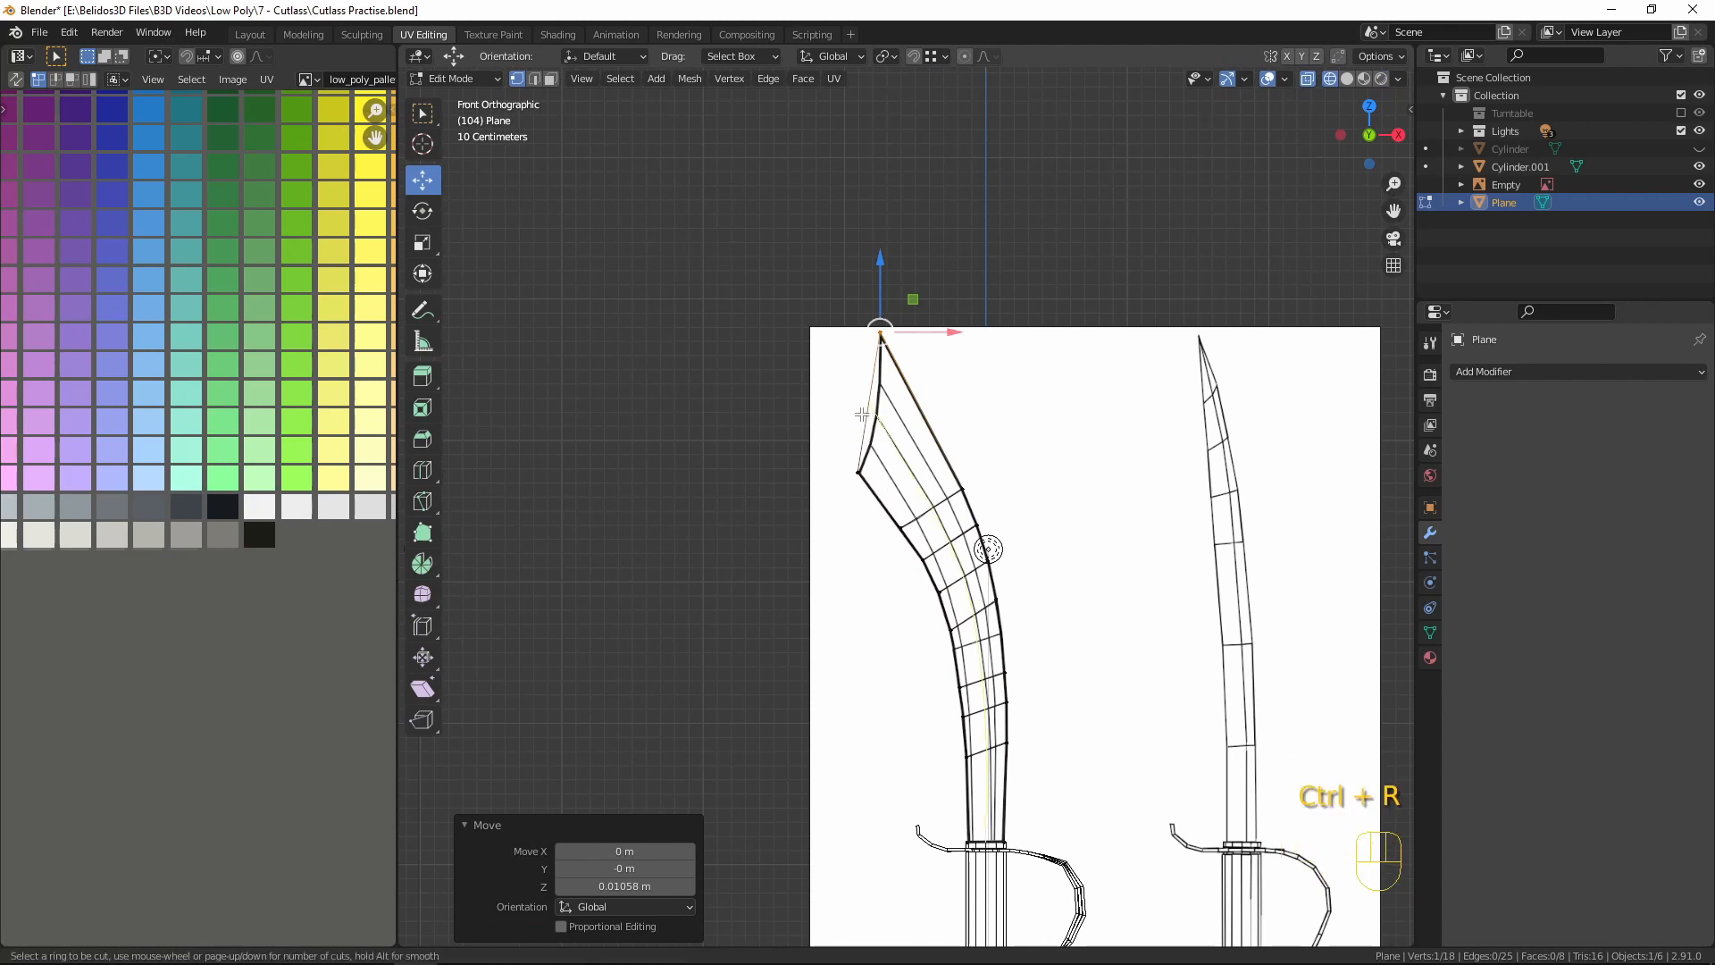
pyautogui.scroll(1, 859, 414)
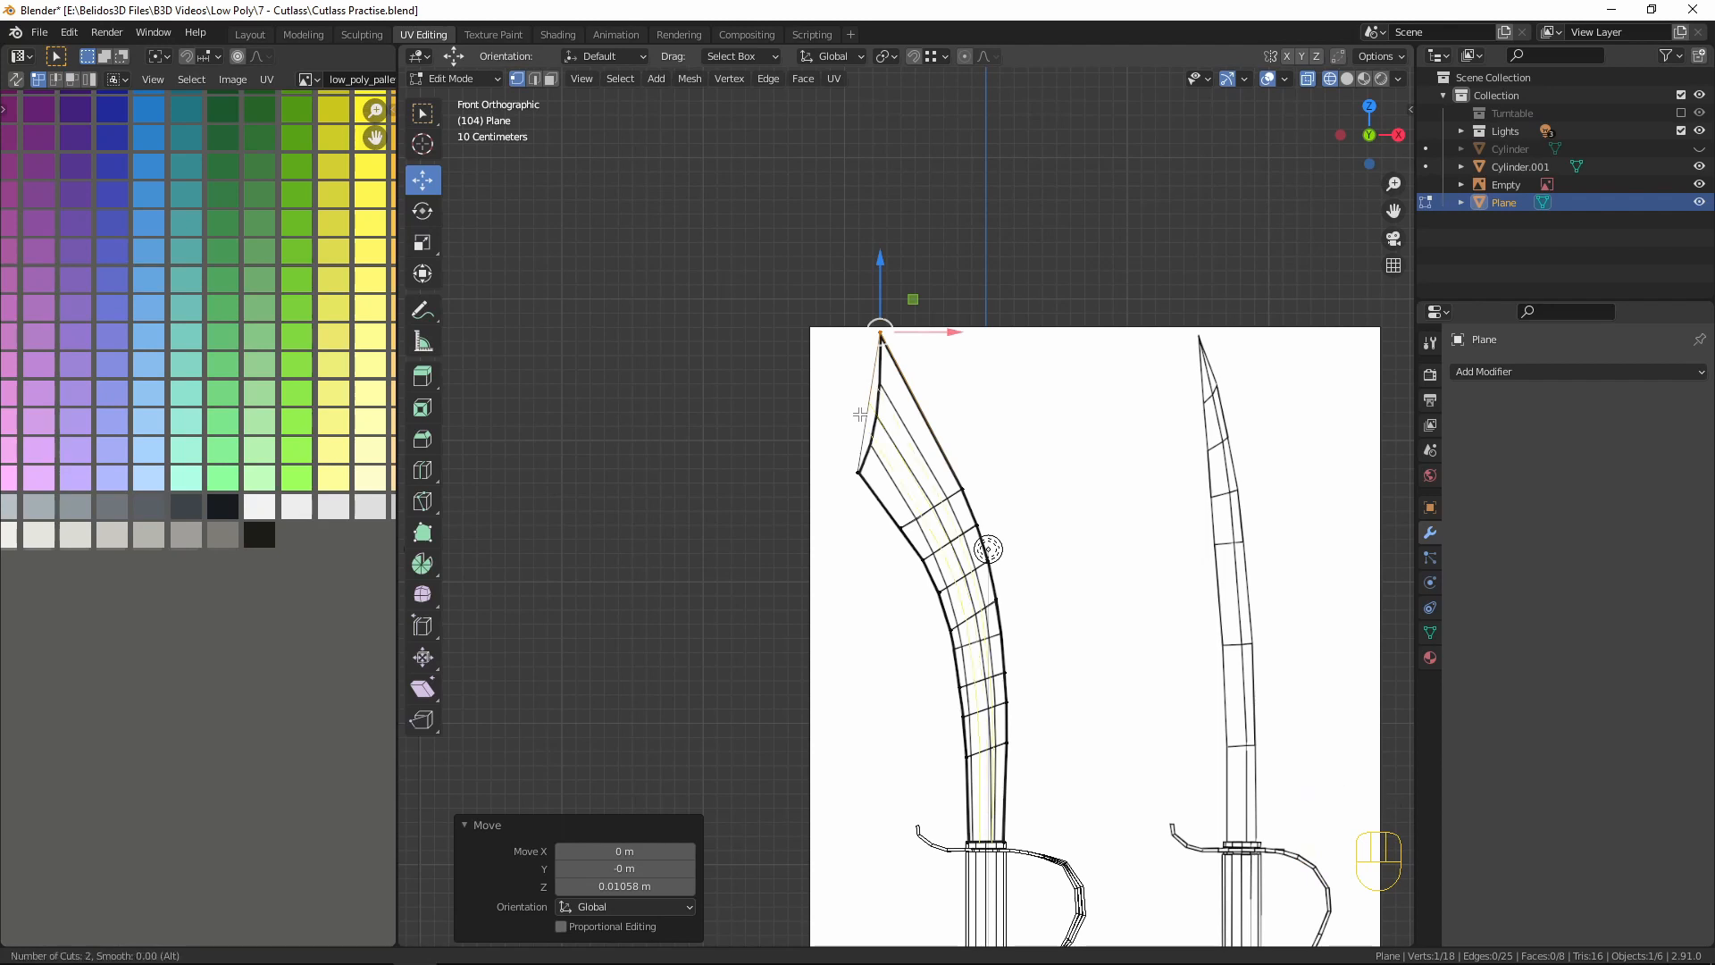
pyautogui.click(859, 414)
pyautogui.rightClick(859, 414)
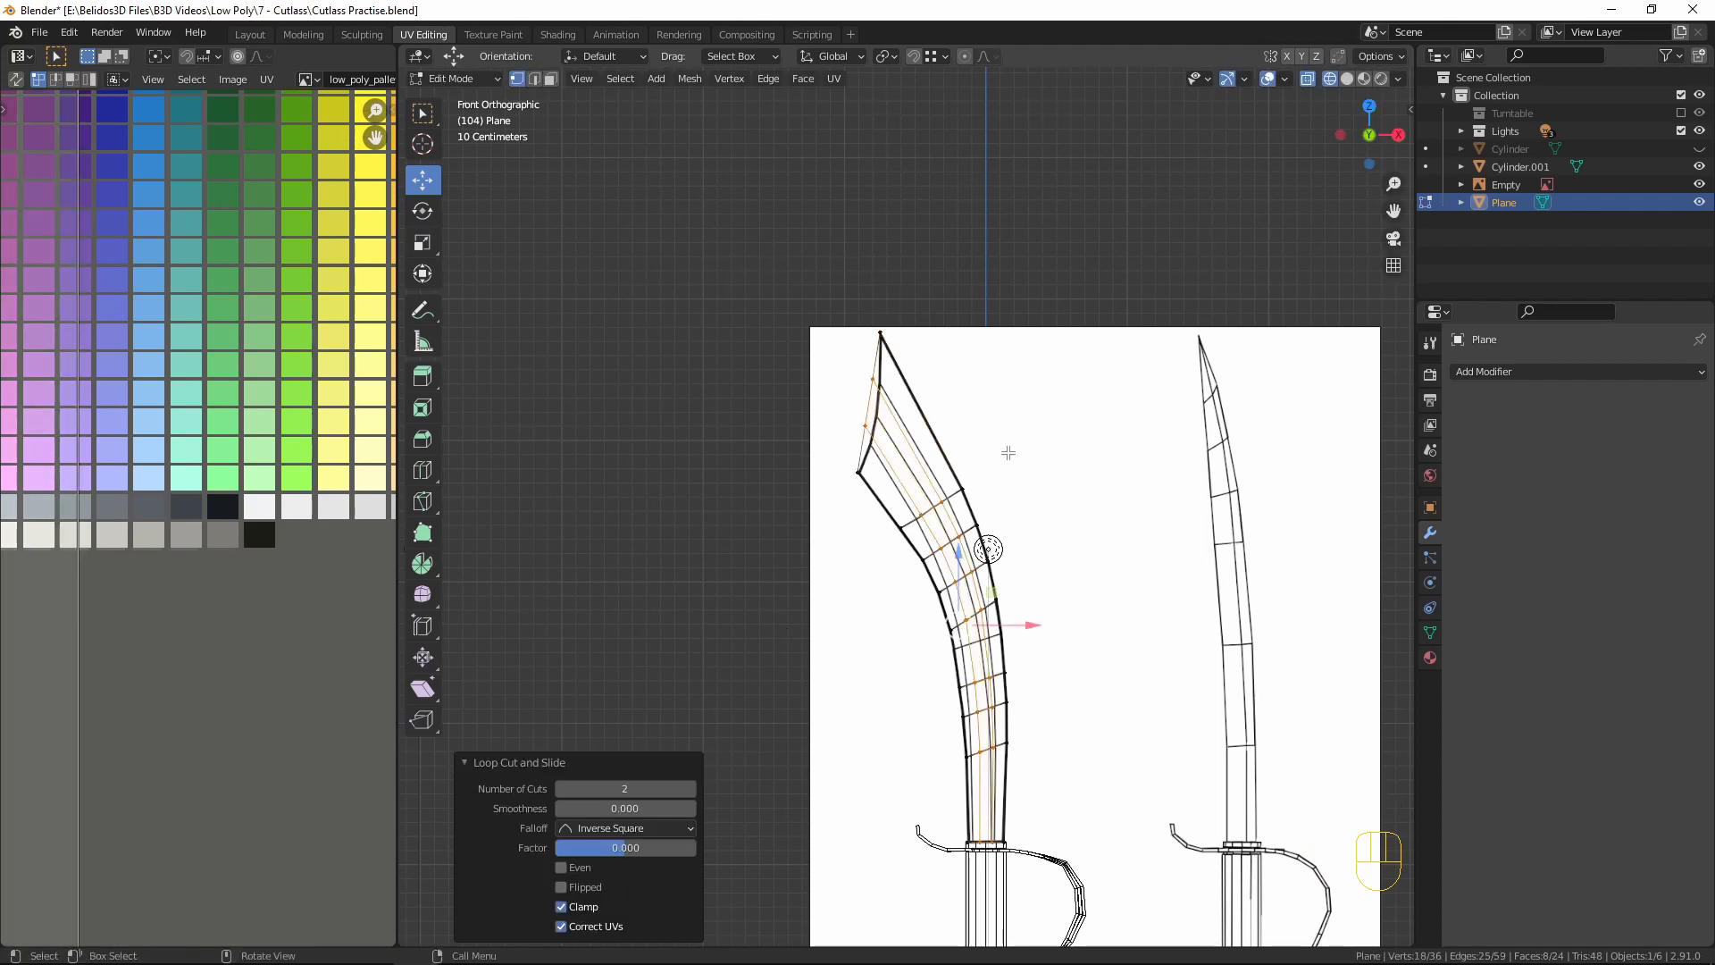
# - Edge-slide the left lengthwise loop by a factor of about 0.183 towards its reference line
pyautogui.press('2')
pyautogui.keyDown('alt'); pyautogui.click(914, 488); pyautogui.keyUp('alt')
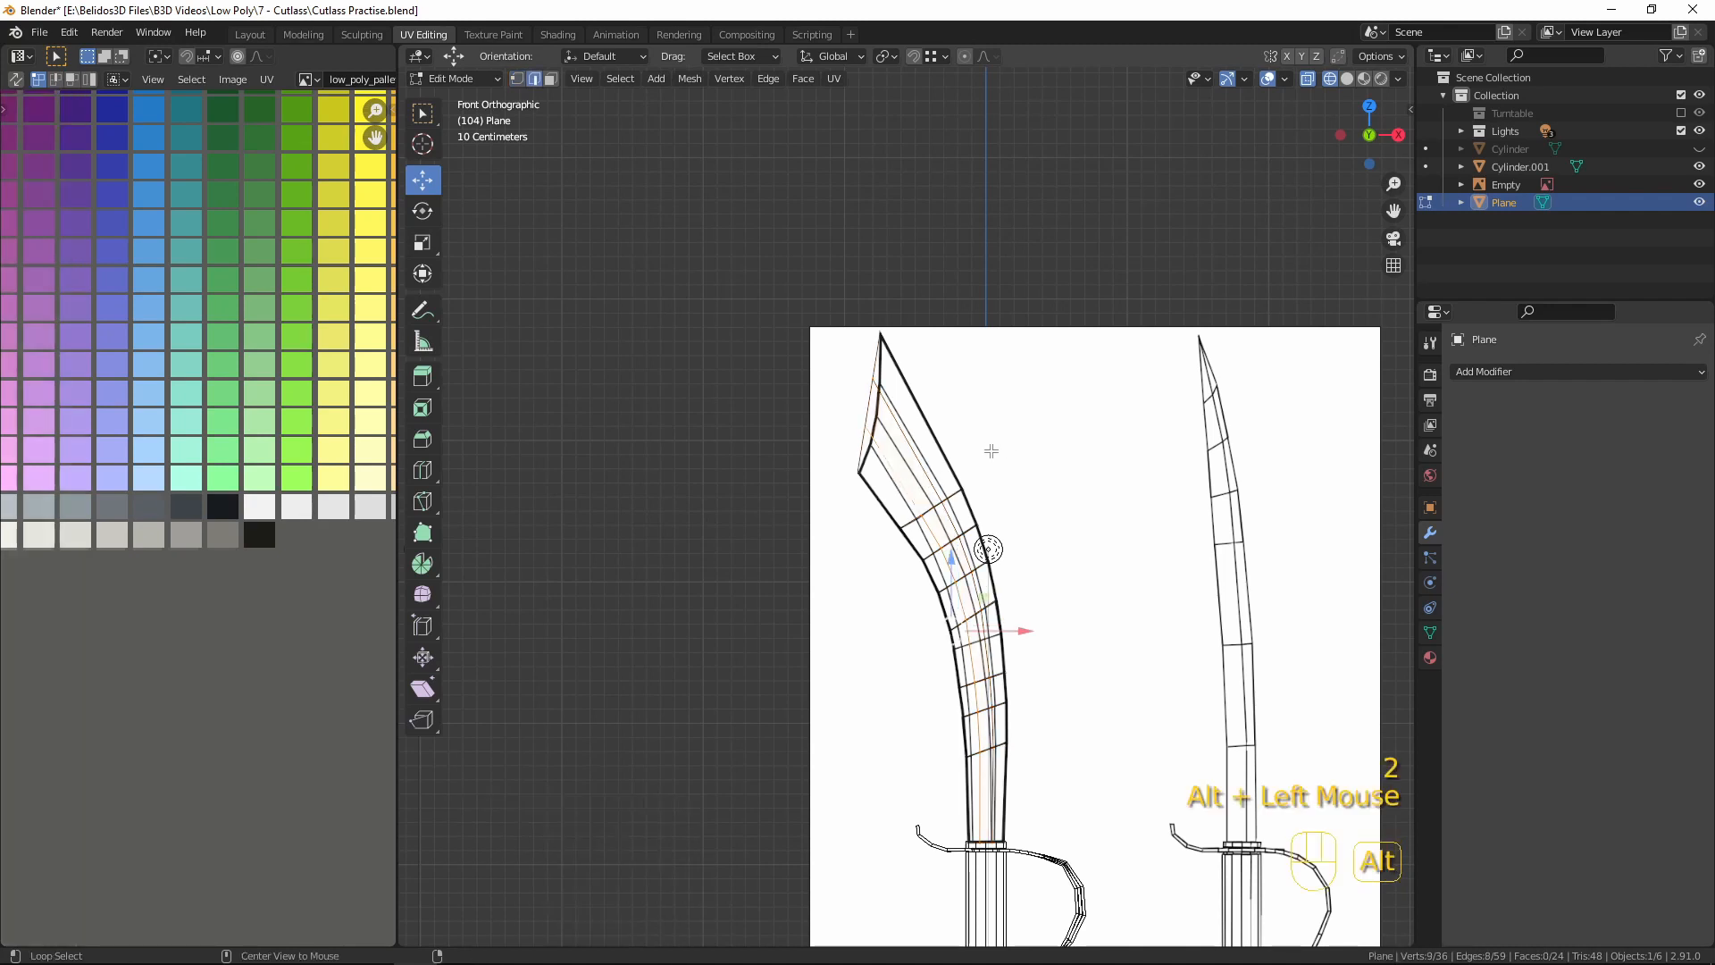
pyautogui.press('g')
pyautogui.press('g')
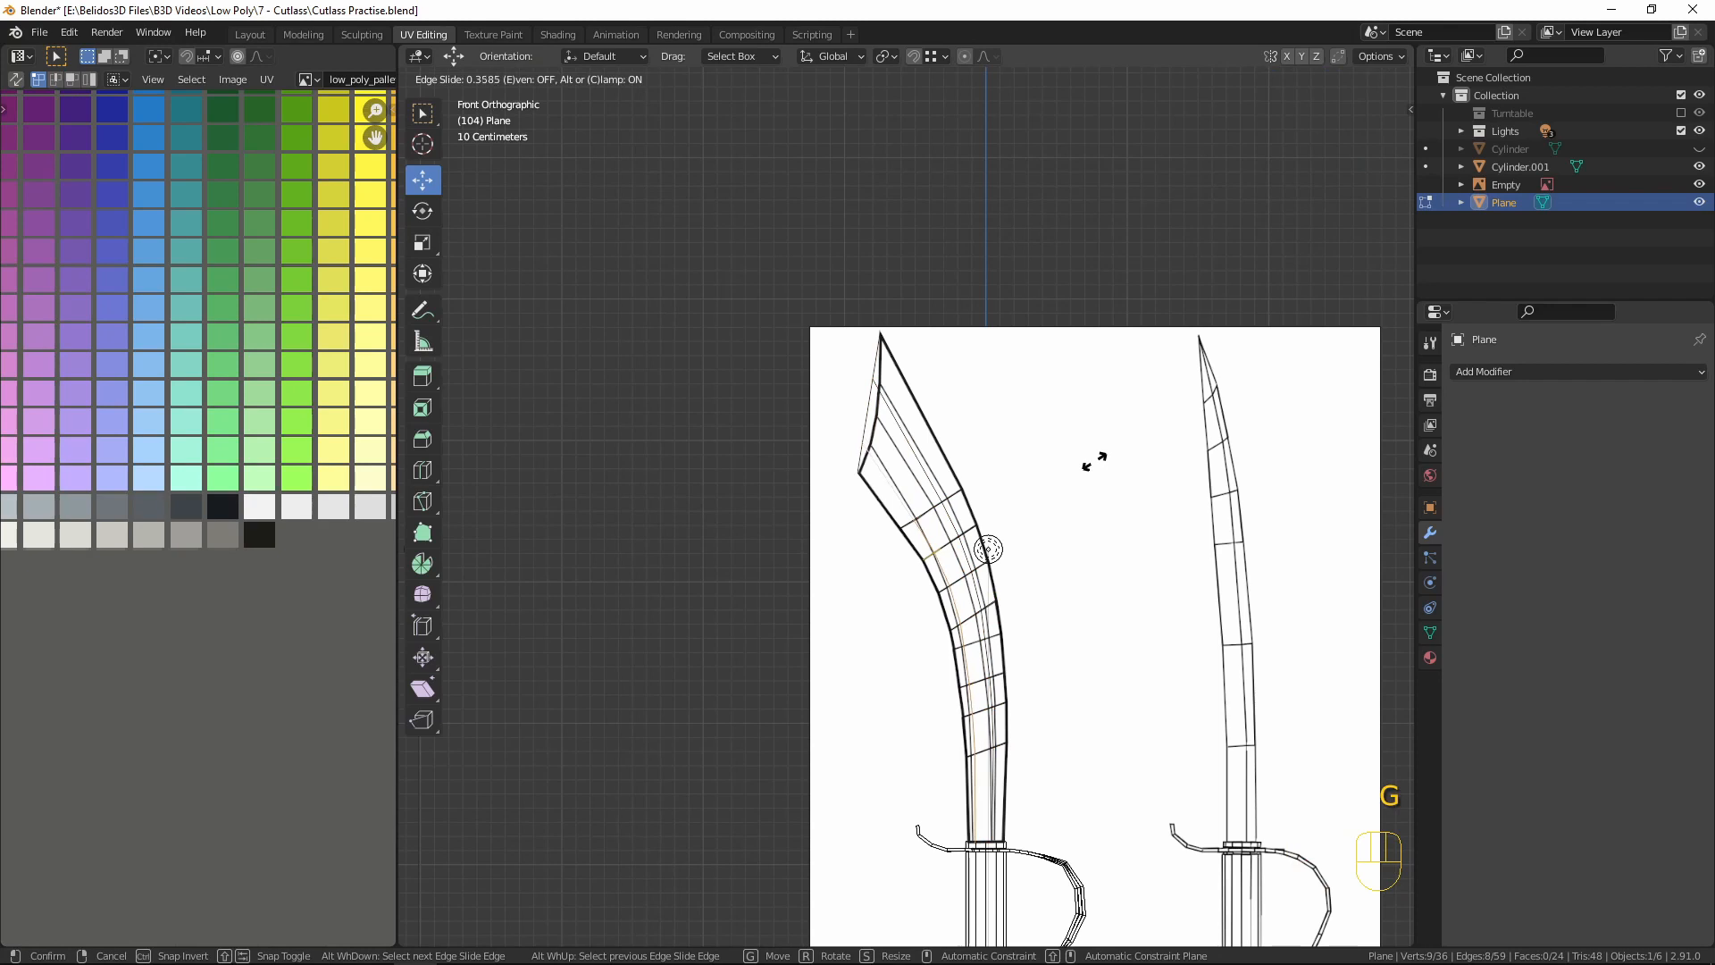
pyautogui.click(1098, 461)
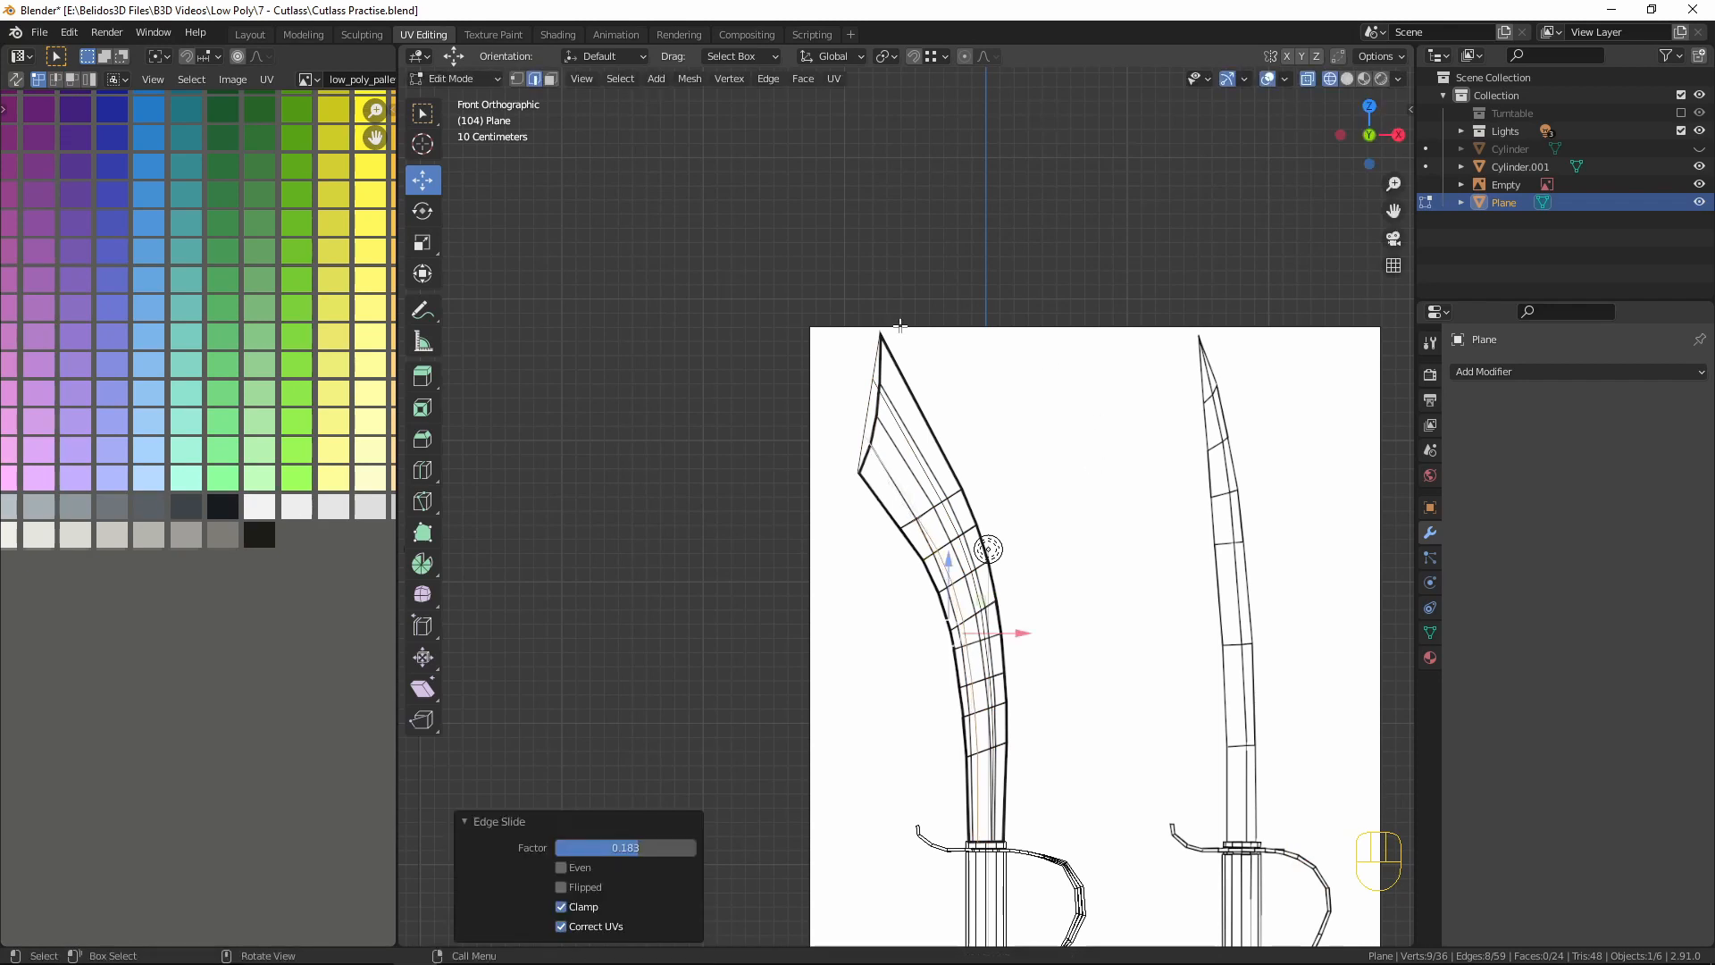
# - Edge-slide the right lengthwise loop by a factor of 0.244 towards its reference line
pyautogui.keyDown('alt'); pyautogui.click(1031, 568); pyautogui.keyUp('alt')
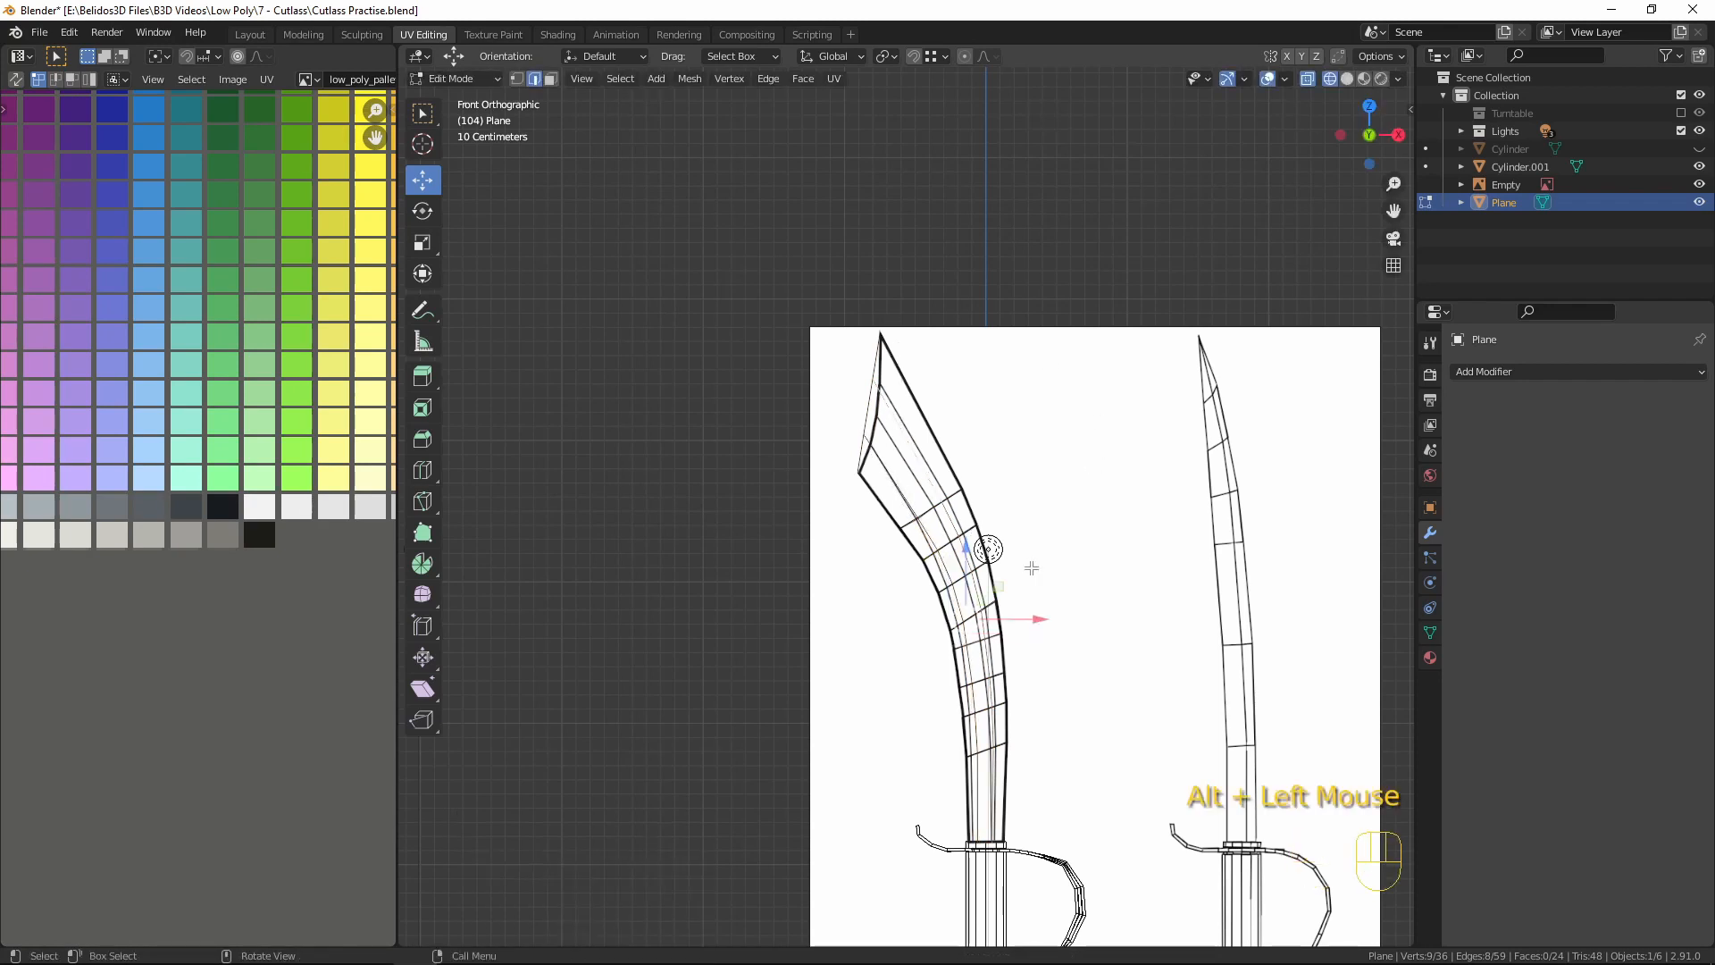
pyautogui.press('g')
pyautogui.press('g')
pyautogui.click(1101, 576)
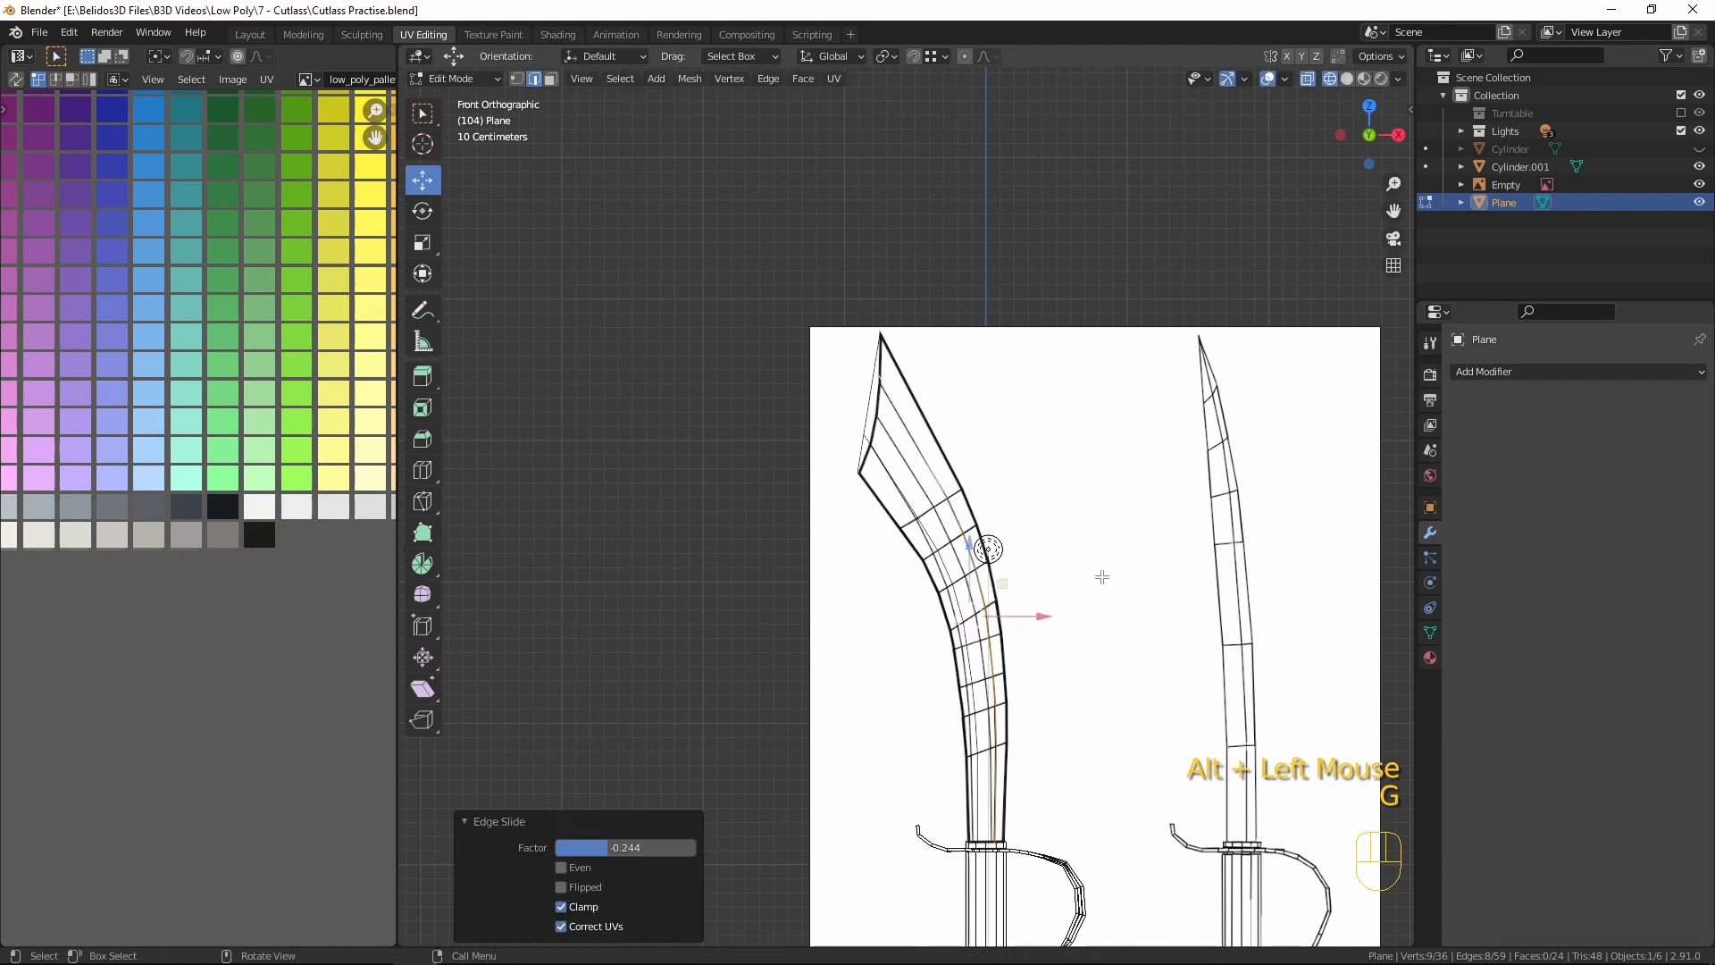
# - Fit the left inner loop's vertices on the eighth, seventh and sixth cross lines to the reference intersections
pyautogui.scroll(4, 1068, 577)
pyautogui.keyDown('shift'); pyautogui.moveTo(1137, 831); pyautogui.dragTo(1193, 684, button='middle'); pyautogui.keyUp('shift')
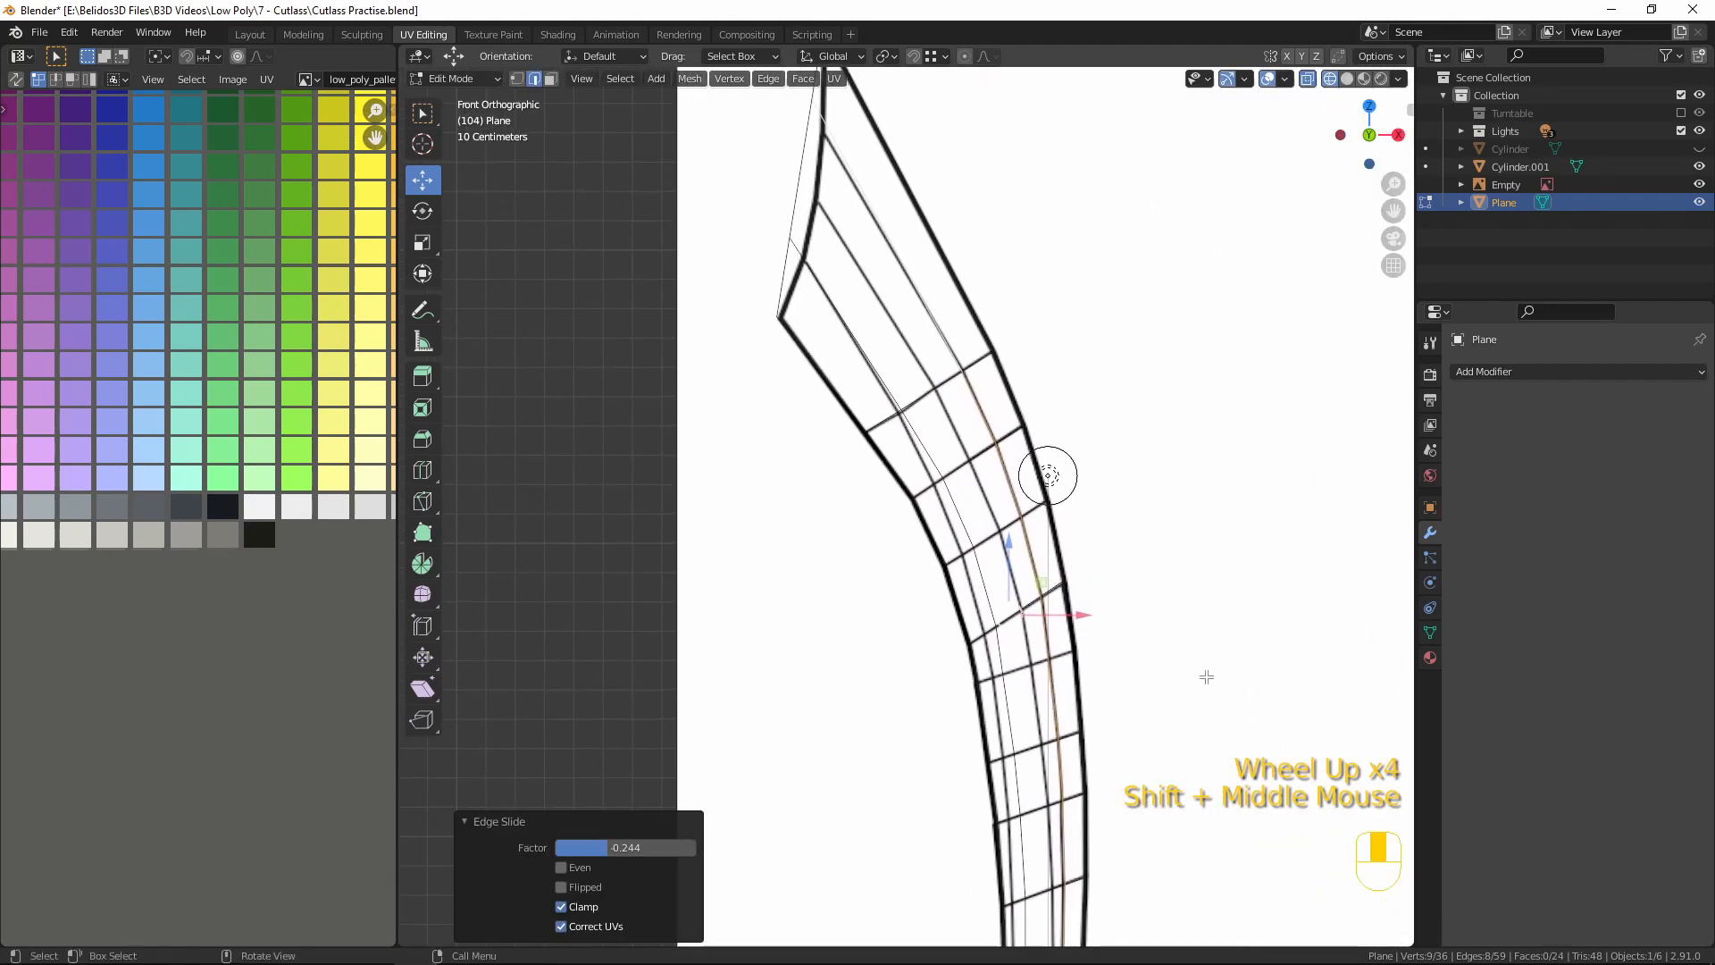
pyautogui.press('1')
pyautogui.scroll(2, 1172, 665)
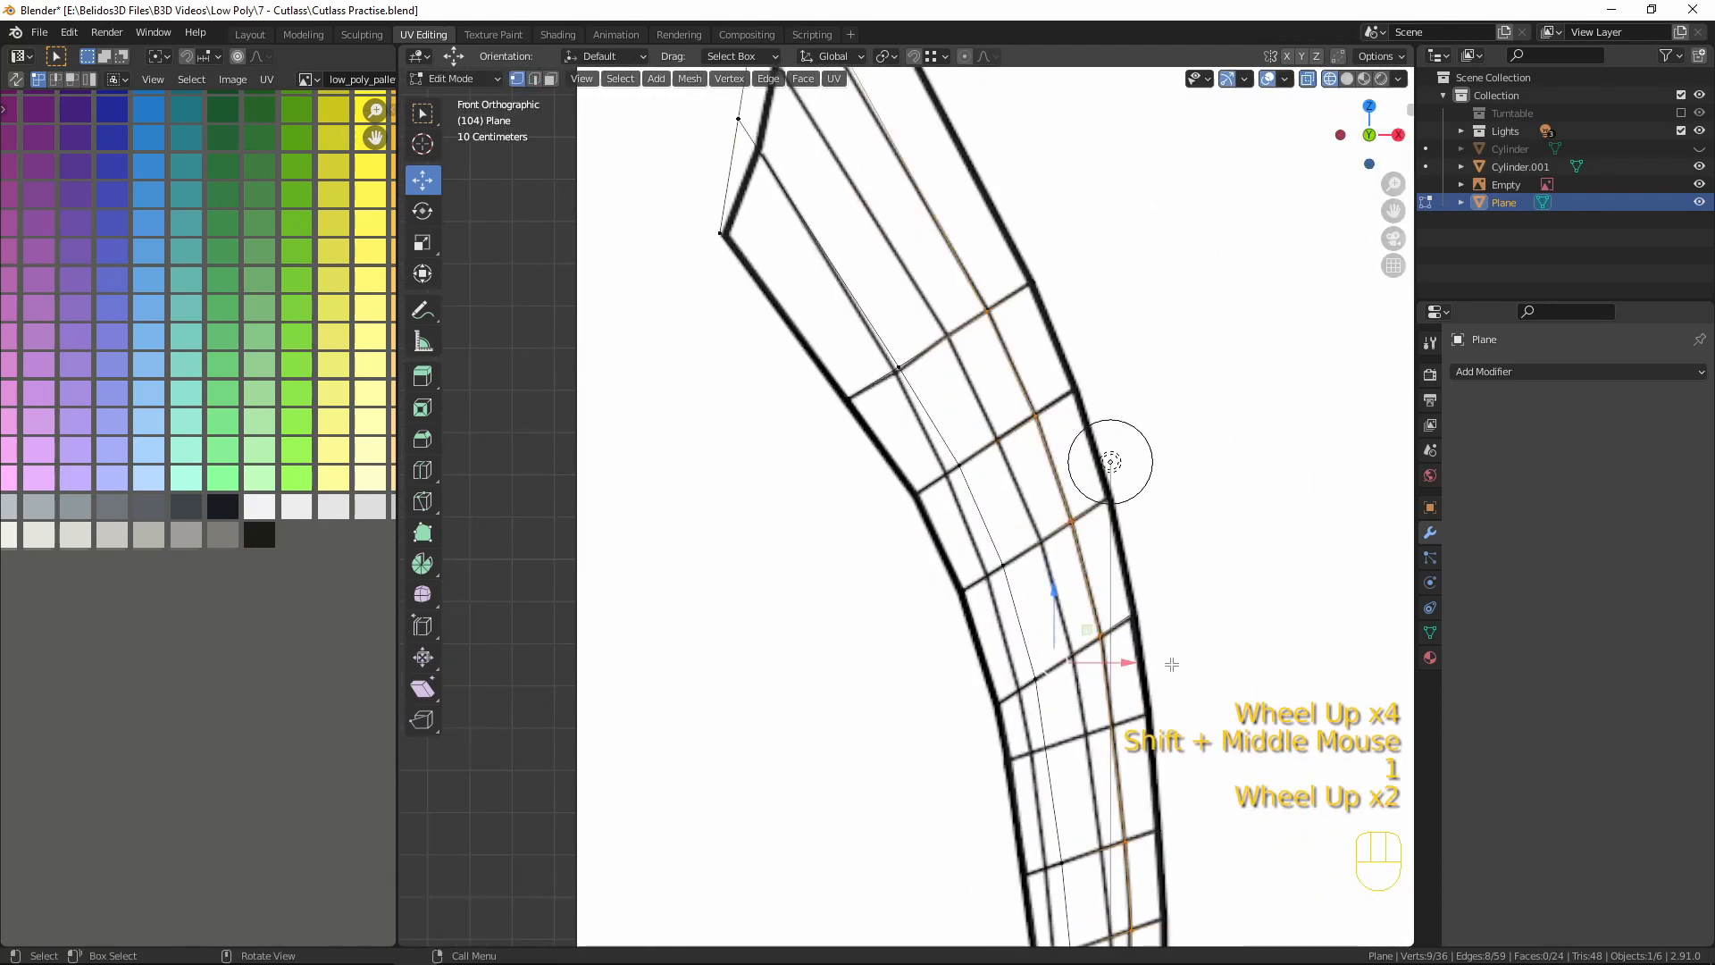
pyautogui.click(889, 364)
pyautogui.moveTo(916, 374); pyautogui.dragTo(919, 375)
pyautogui.press('g')
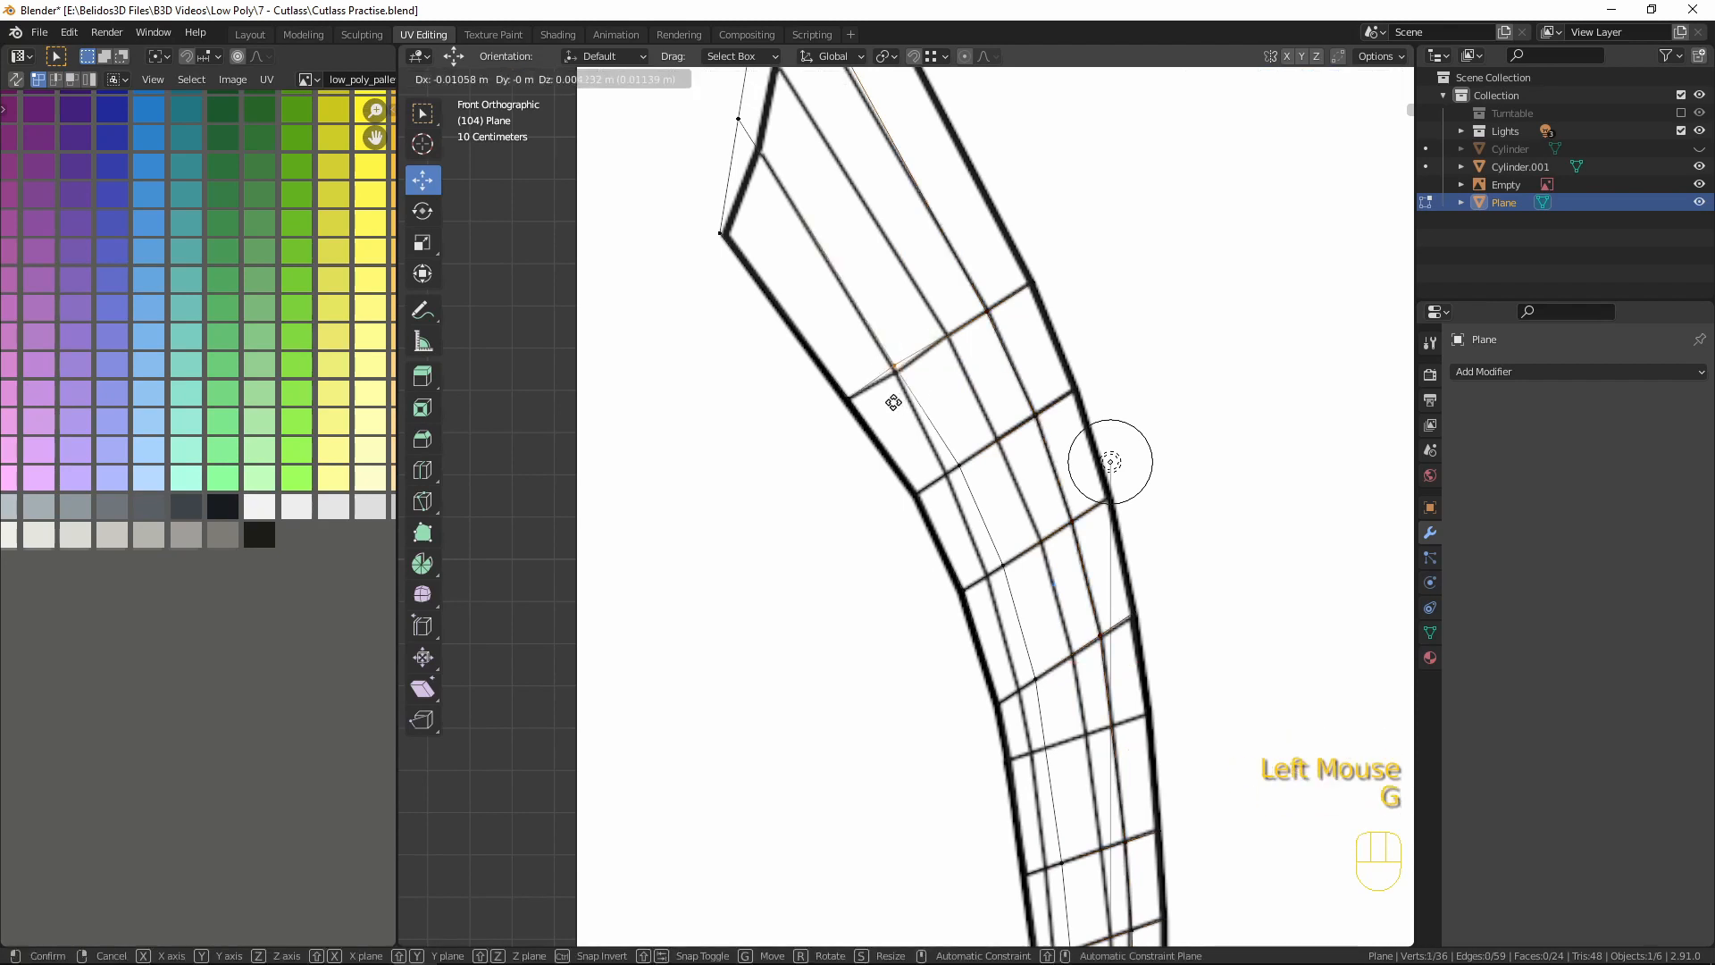
pyautogui.press('g')
pyautogui.click(967, 504)
pyautogui.click(1009, 580)
pyautogui.press('g')
pyautogui.click(997, 598)
pyautogui.press('g')
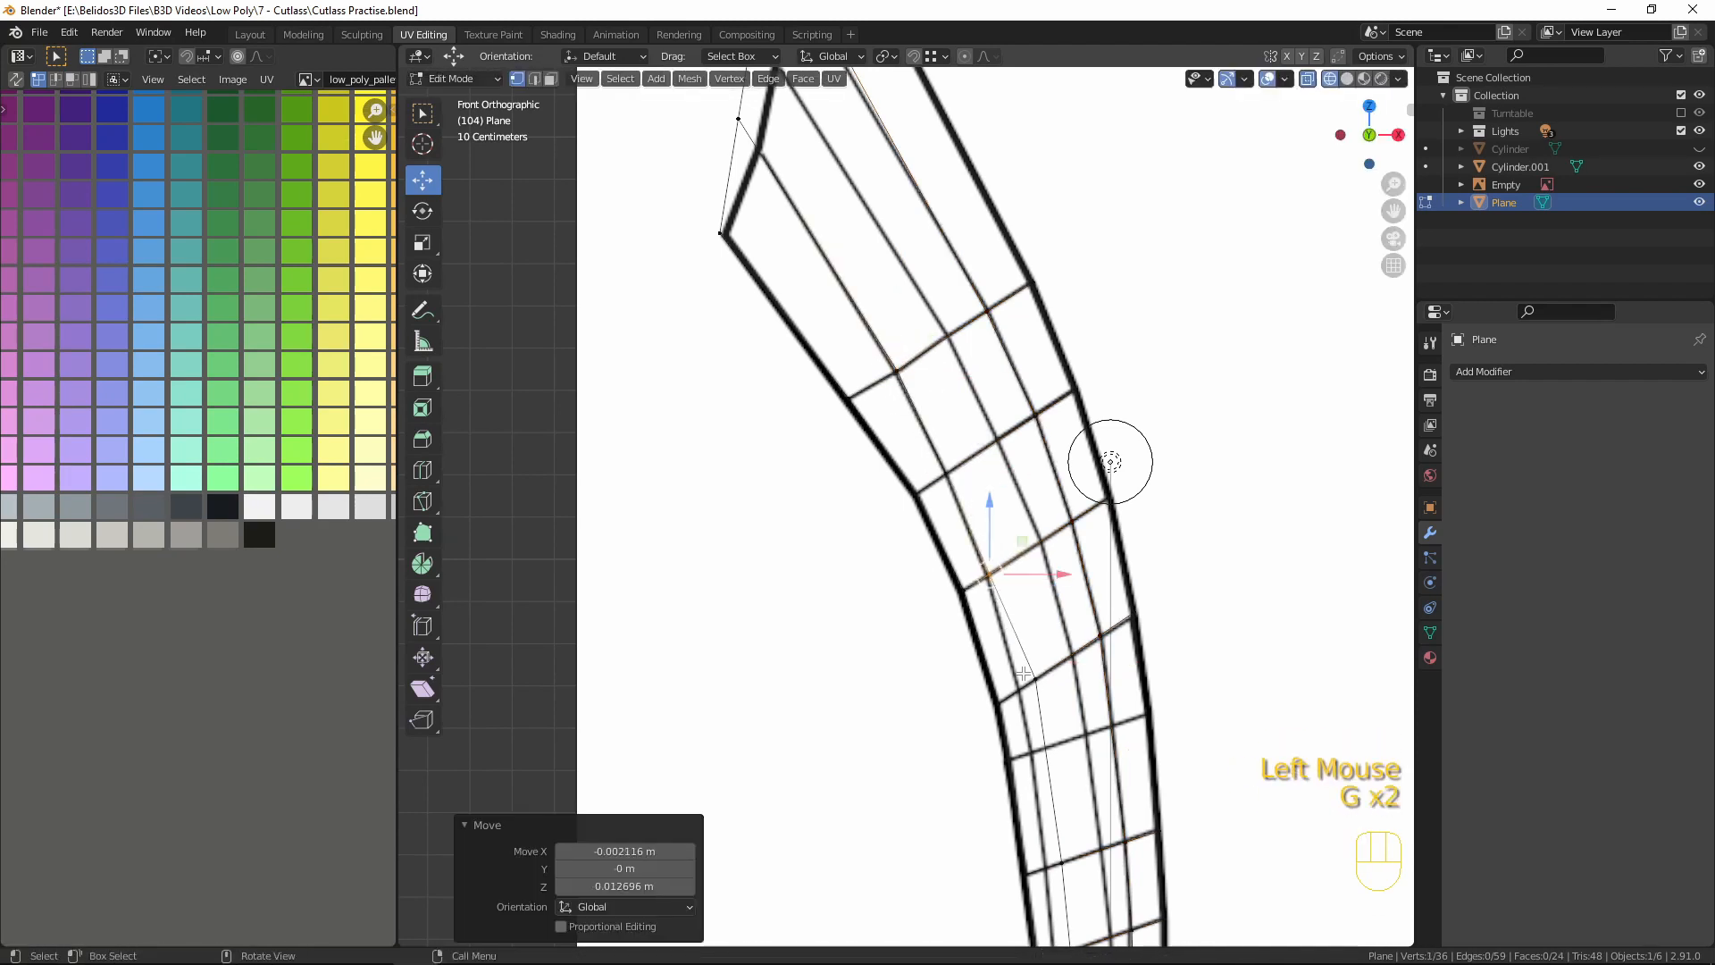
# - Move the left inner loop's vertices on the fifth, third and second cross lines onto the reference line
pyautogui.click(1041, 696)
pyautogui.press('g')
pyautogui.click(1027, 709)
pyautogui.click(1067, 879)
pyautogui.press('g')
pyautogui.click(1052, 891)
pyautogui.keyDown('shift'); pyautogui.moveTo(1201, 811); pyautogui.dragTo(1156, 632, button='middle'); pyautogui.keyUp('shift')
pyautogui.click(1031, 800)
pyautogui.press('g')
pyautogui.click(1015, 811)
# - Align the left inner loop's vertices on the lowest cross line and at the blade's base with the reference
pyautogui.keyDown('shift'); pyautogui.moveTo(1027, 766); pyautogui.dragTo(1004, 384, button='middle'); pyautogui.keyUp('shift')
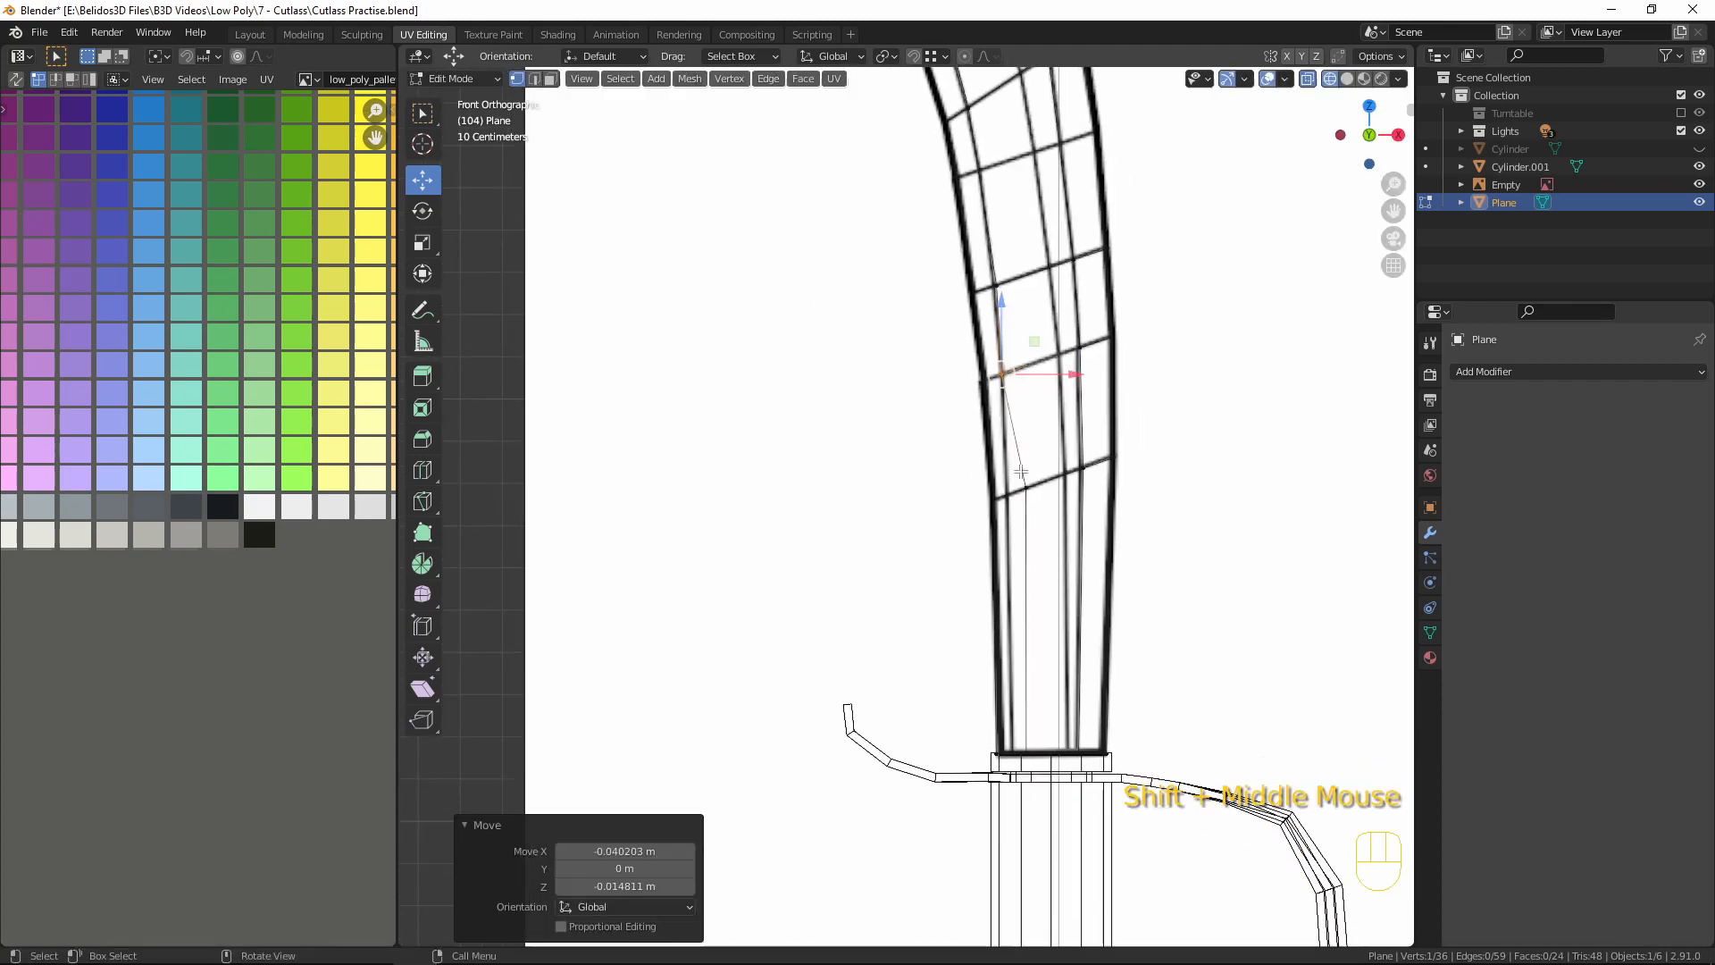
pyautogui.click(1016, 536)
pyautogui.press('g')
pyautogui.click(1018, 737)
pyautogui.moveTo(1025, 755); pyautogui.dragTo(1043, 770)
pyautogui.press('g')
pyautogui.click(1069, 807)
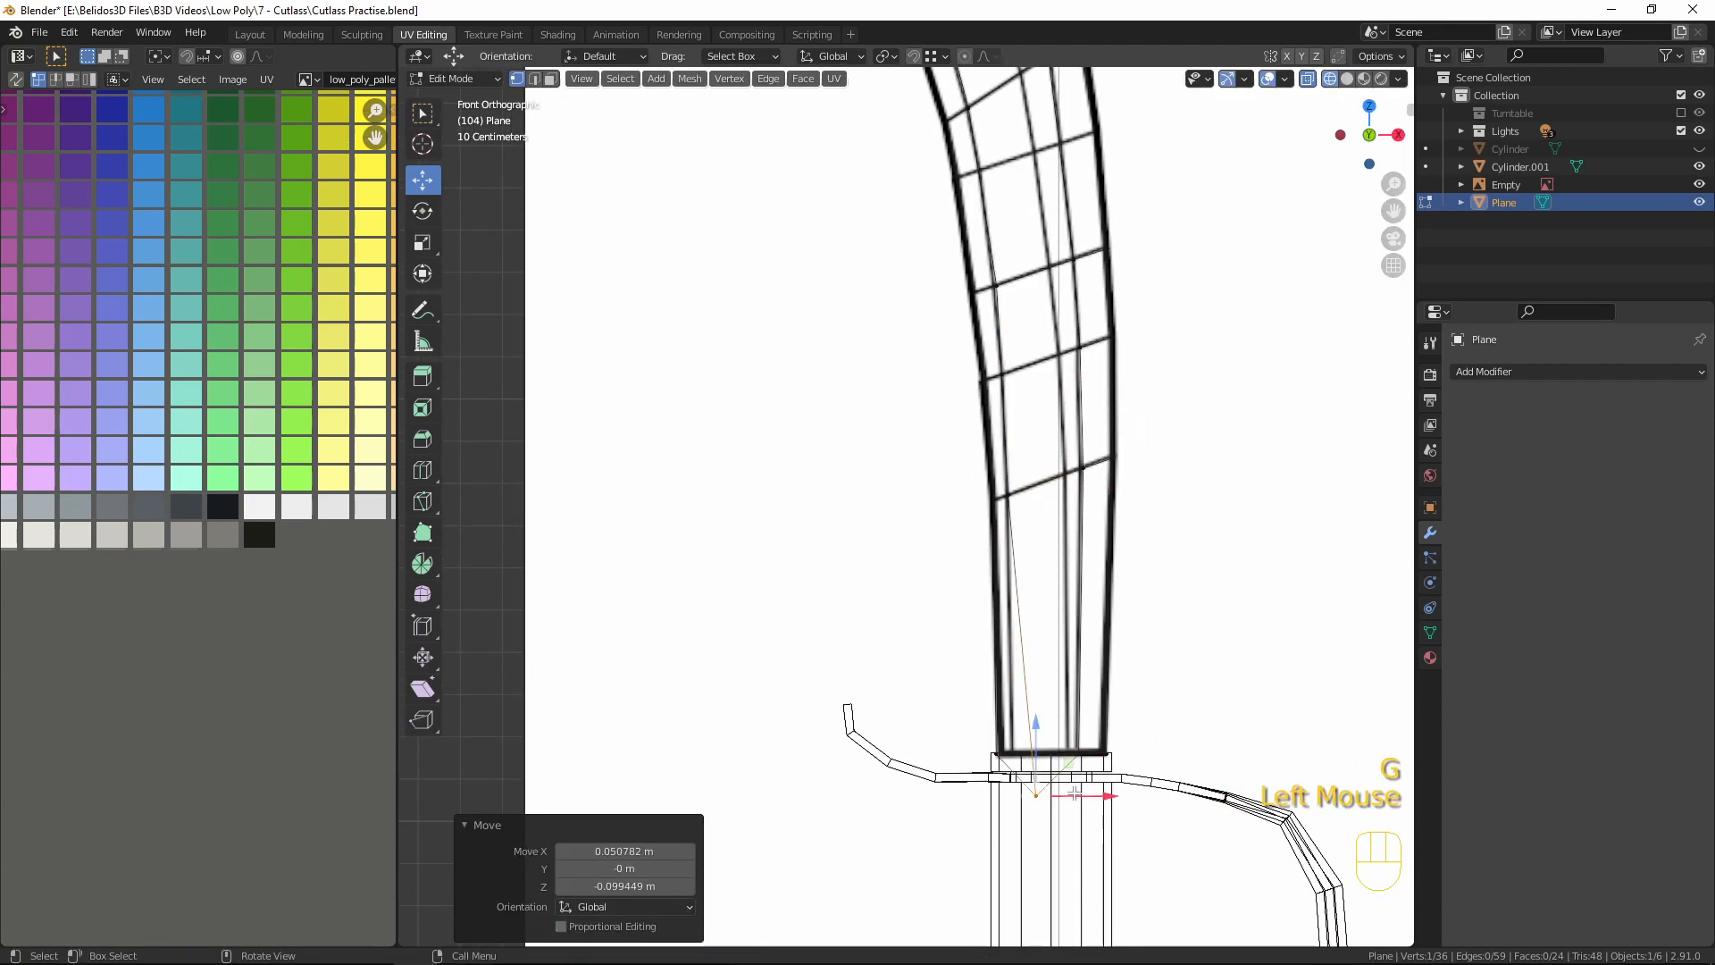
pyautogui.click(1175, 854)
pyautogui.hotkey('ctrl', 'z')
pyautogui.hotkey('ctrl', 'z')
# - Check the right inner loop's base vertex against the reference from close up and from an angled view
pyautogui.click(1176, 853)
pyautogui.click(1055, 725)
pyautogui.click(1074, 748)
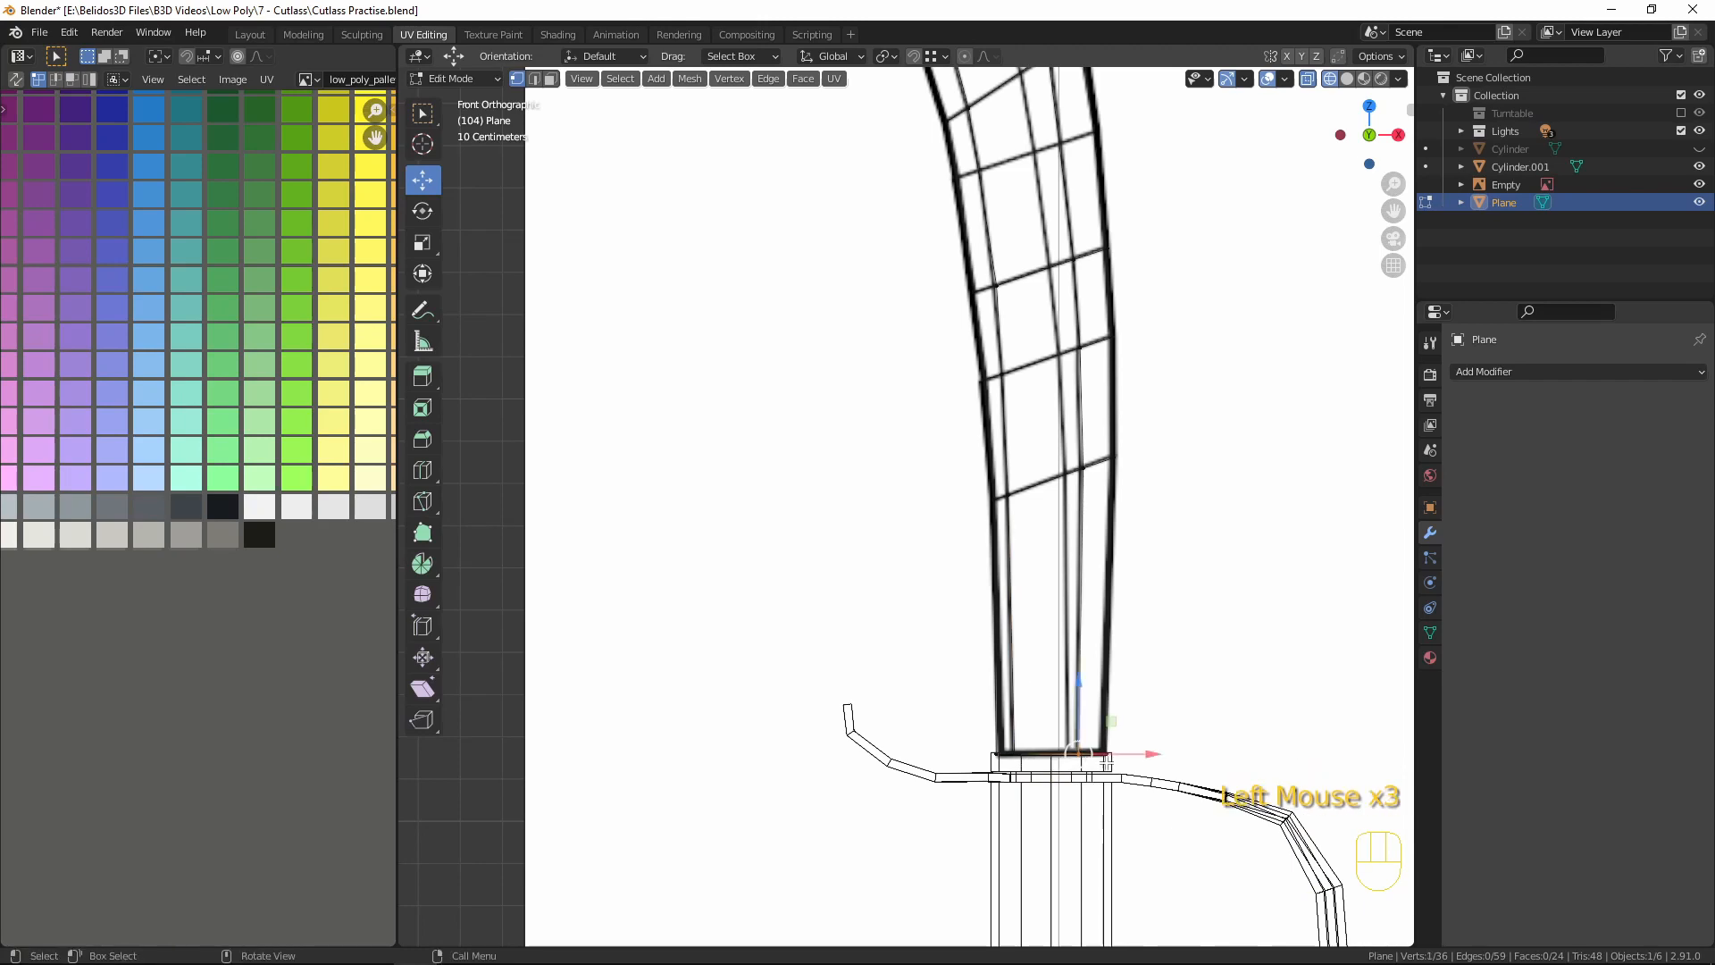
pyautogui.scroll(2, 1094, 579)
pyautogui.click(1085, 791)
pyautogui.click(1127, 858)
pyautogui.scroll(-2, 1127, 859)
pyautogui.moveTo(1128, 860); pyautogui.dragTo(1076, 786, button='middle')
pyautogui.keyDown('shift'); pyautogui.moveTo(1076, 786); pyautogui.dragTo(1091, 590, button='middle'); pyautogui.keyUp('shift')
pyautogui.scroll(-3, 1099, 514)
pyautogui.scroll(3, 1045, 734)
pyautogui.press('z')
pyautogui.press('Tab')
pyautogui.press('KP_1')
pyautogui.press('Tab')
pyautogui.press('KP_1')
# - Check the right inner loop's vertices on the lower cross lines against the reference line
pyautogui.keyDown('shift'); pyautogui.moveTo(1158, 493); pyautogui.dragTo(1098, 873, button='middle'); pyautogui.keyUp('shift')
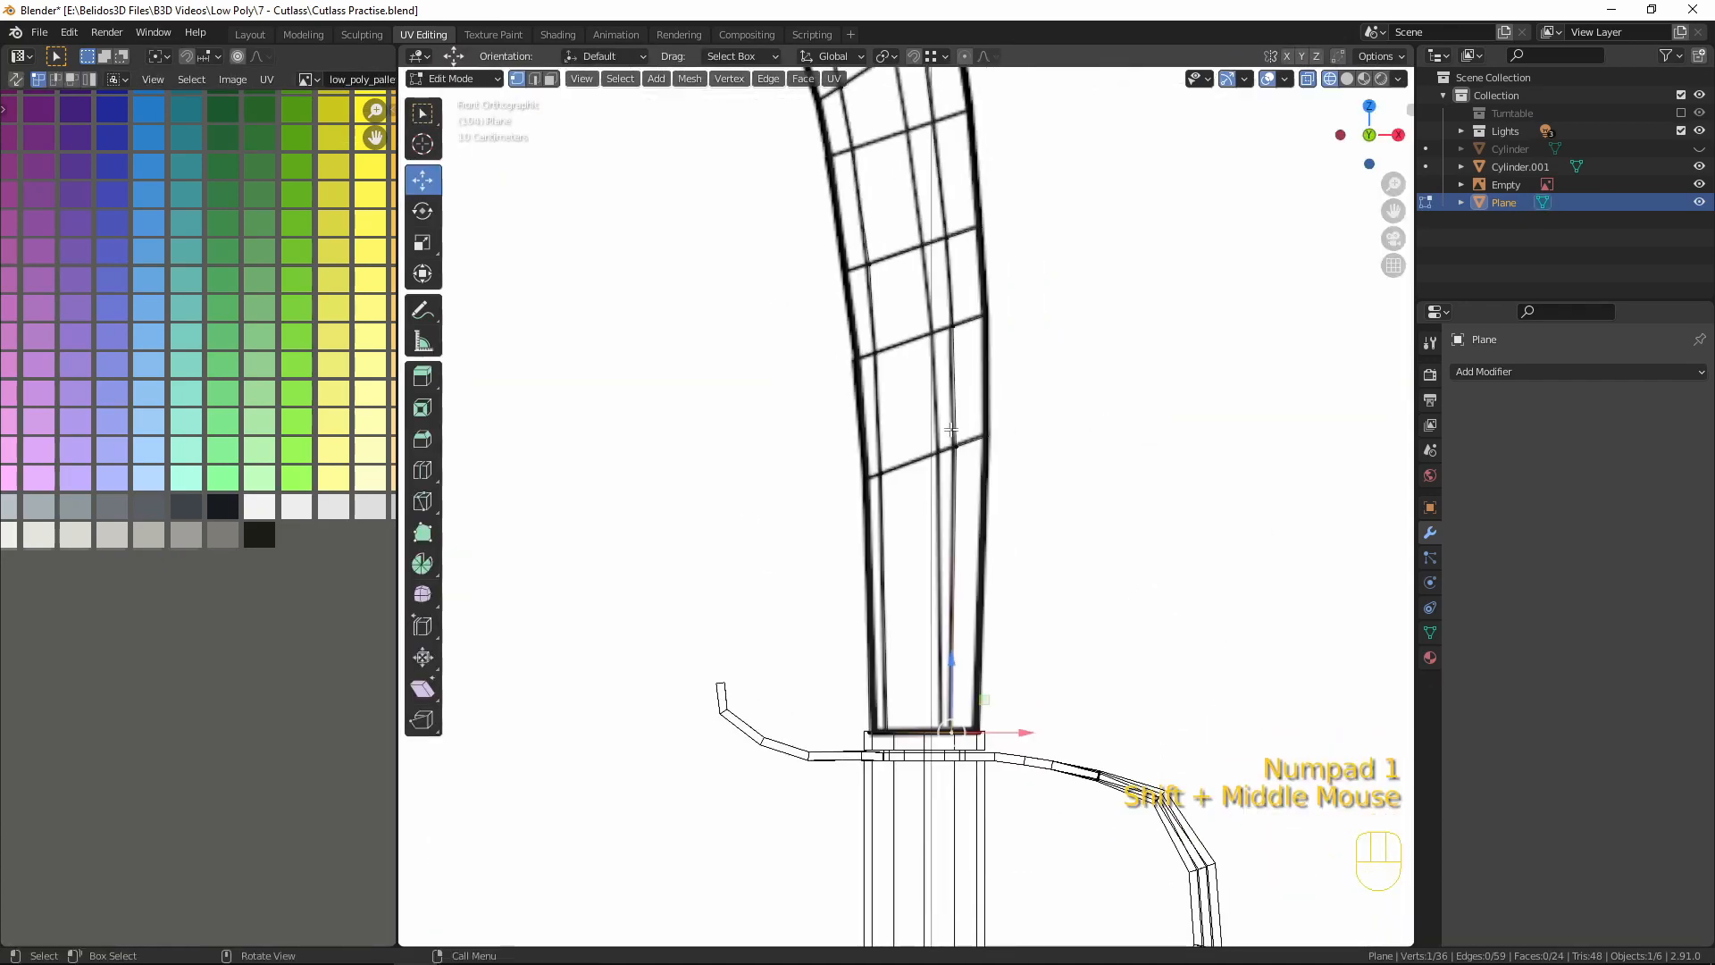
pyautogui.click(954, 448)
pyautogui.moveTo(932, 209); pyautogui.dragTo(1058, 608, button='middle')
pyautogui.press('KP_1')
pyautogui.hotkey('shift', 'z')
pyautogui.hotkey('shift', 'z')
pyautogui.click(957, 393)
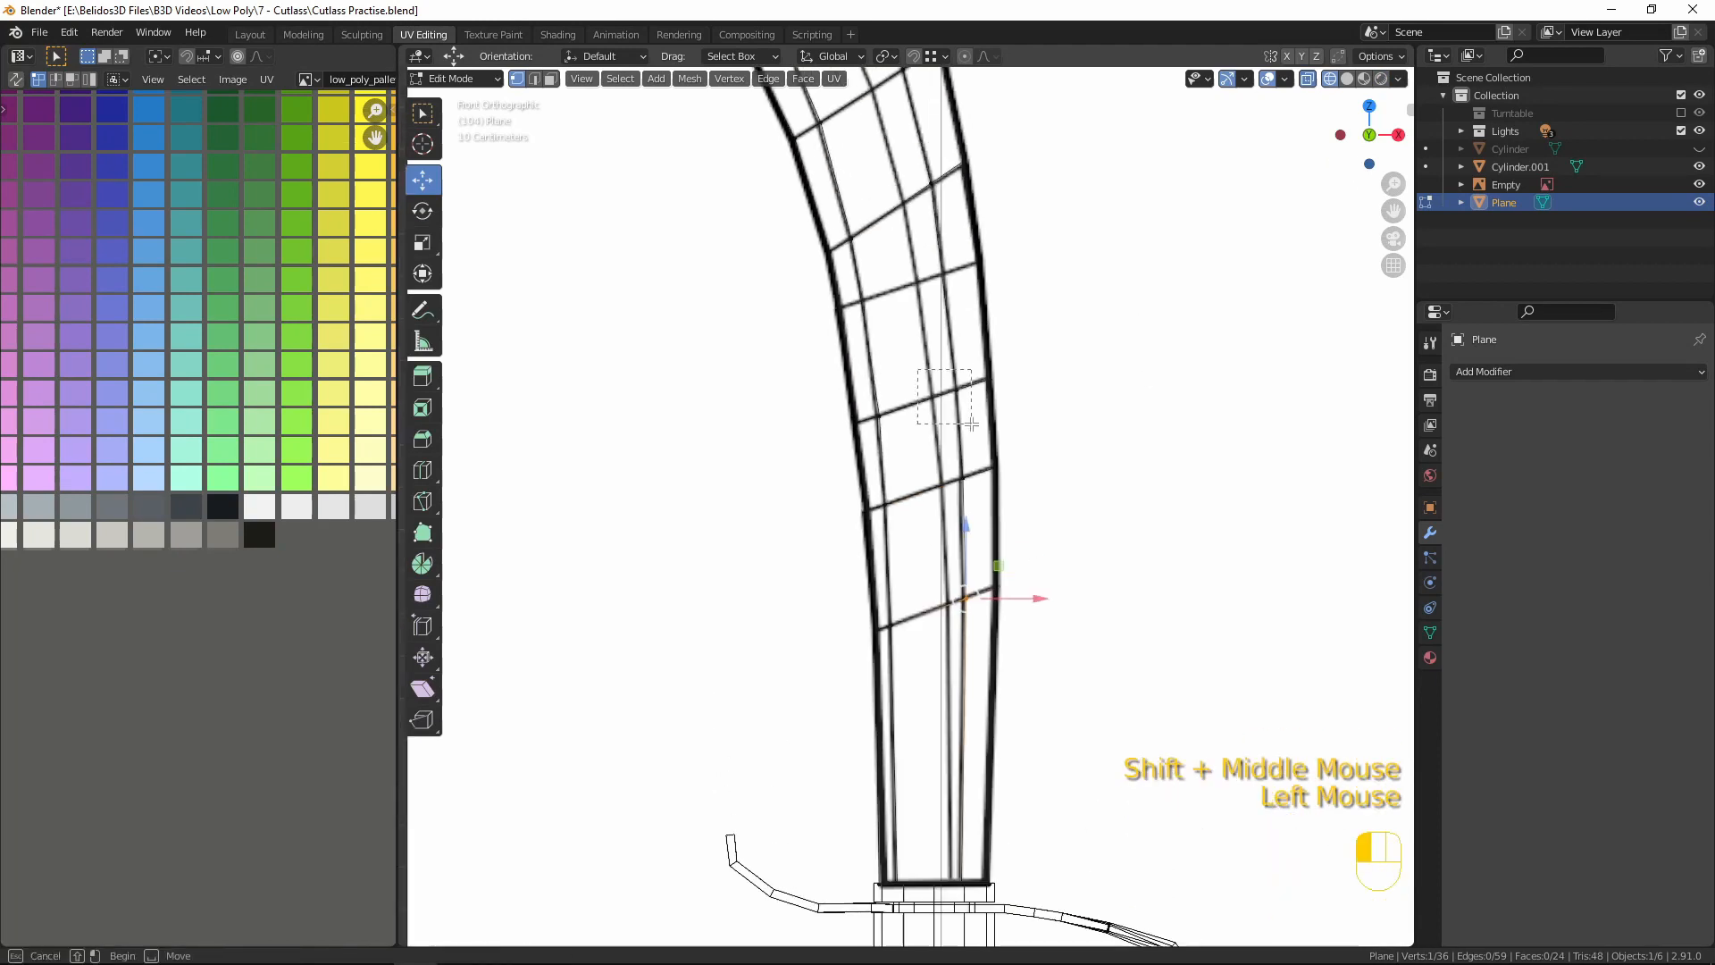
pyautogui.click(948, 286)
# - Add a loop cut across the blade near the fourth reference cross line
pyautogui.press('a')
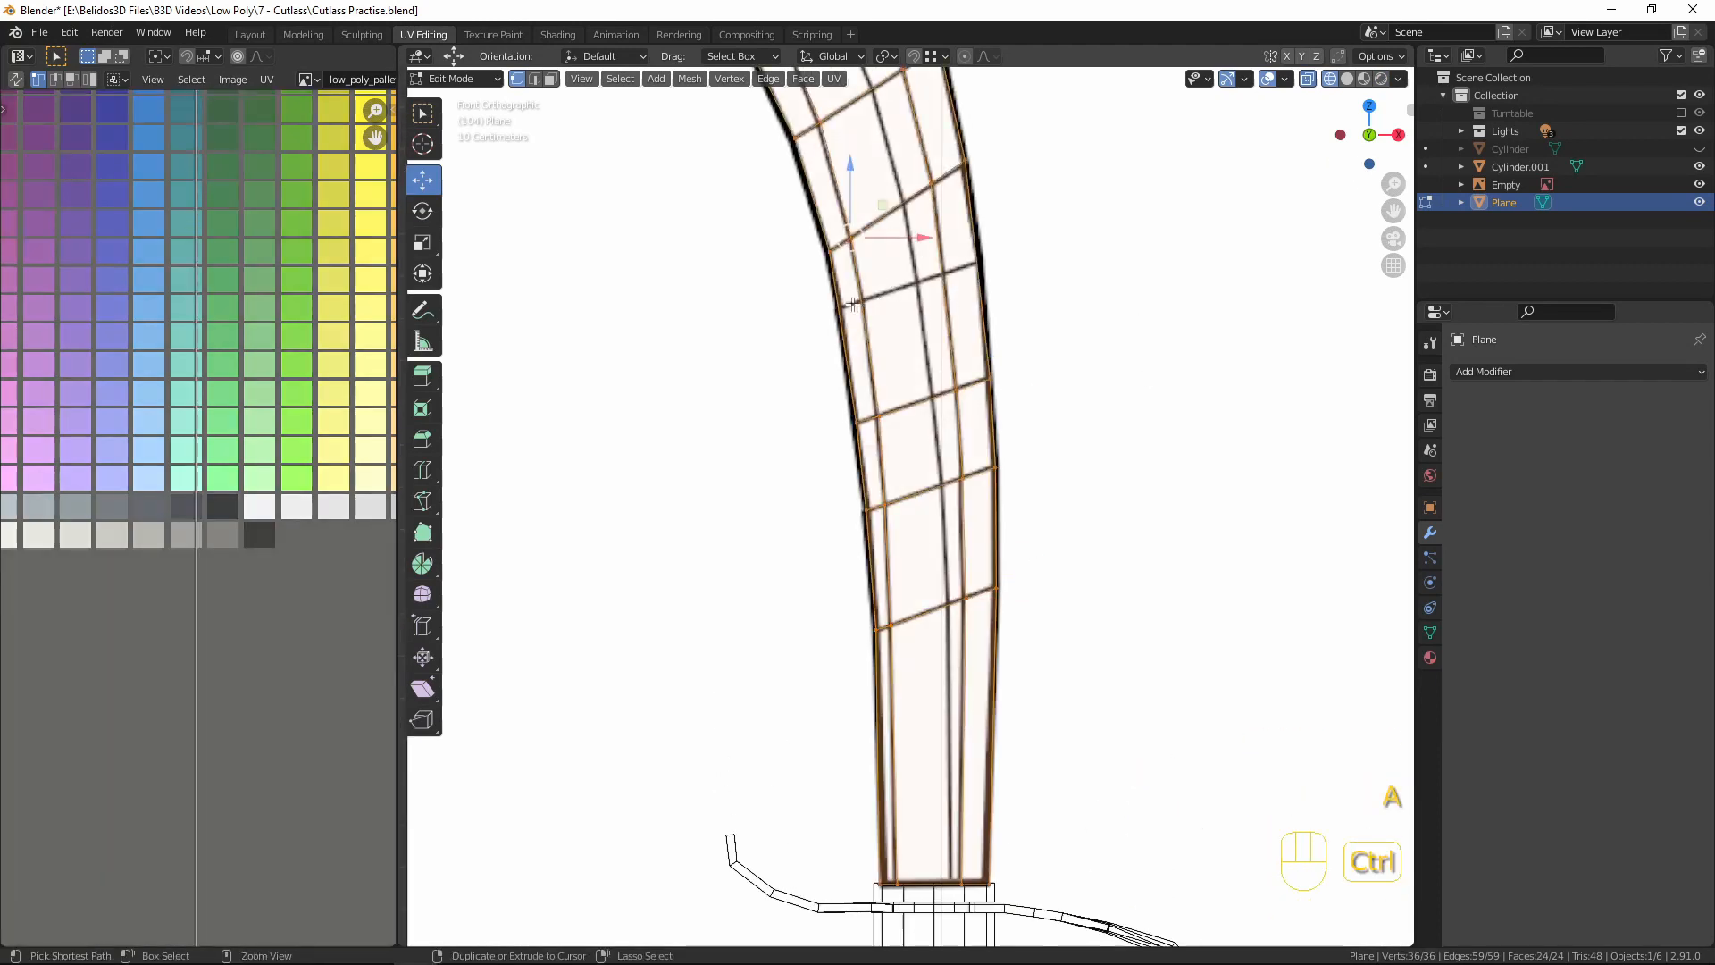
pyautogui.hotkey('ctrl', 'a')
pyautogui.hotkey('ctrl', 'r')
pyautogui.click(853, 305)
# - Move the new crosswise cut's vertices one by one onto the fourth reference cross line
pyautogui.click(838, 284)
pyautogui.click(871, 312)
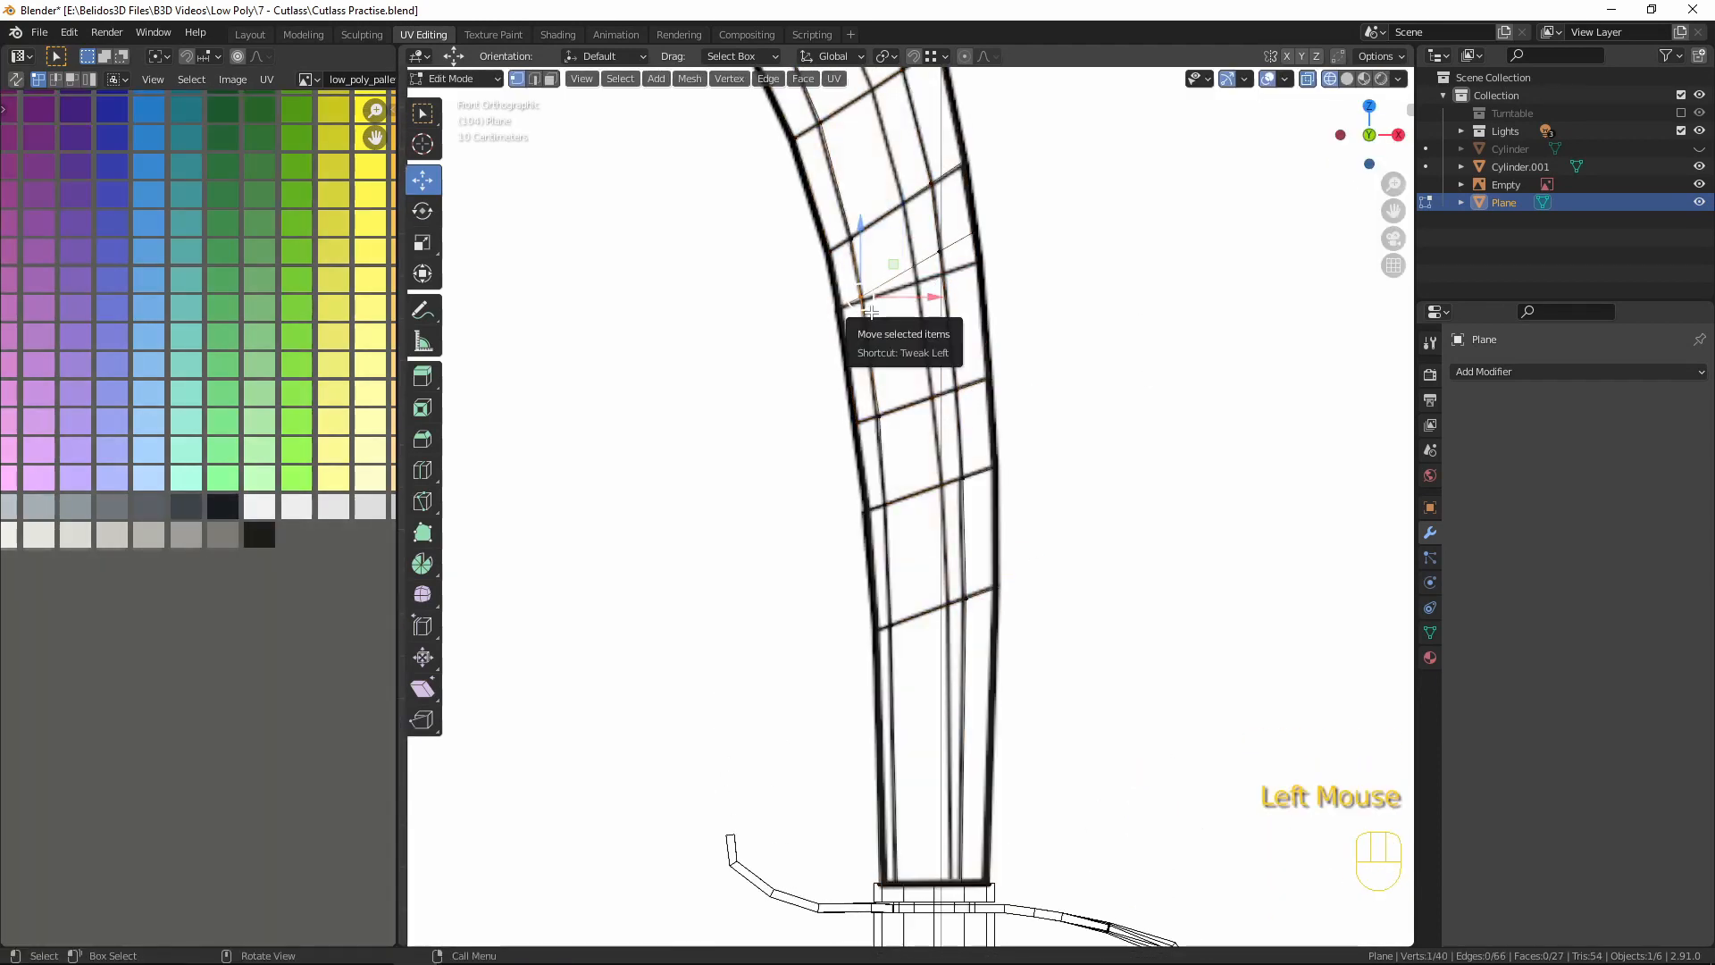
pyautogui.press('g')
pyautogui.click(874, 316)
pyautogui.click(942, 254)
pyautogui.press('g')
pyautogui.click(944, 275)
pyautogui.click(973, 235)
pyautogui.press('g')
pyautogui.click(981, 263)
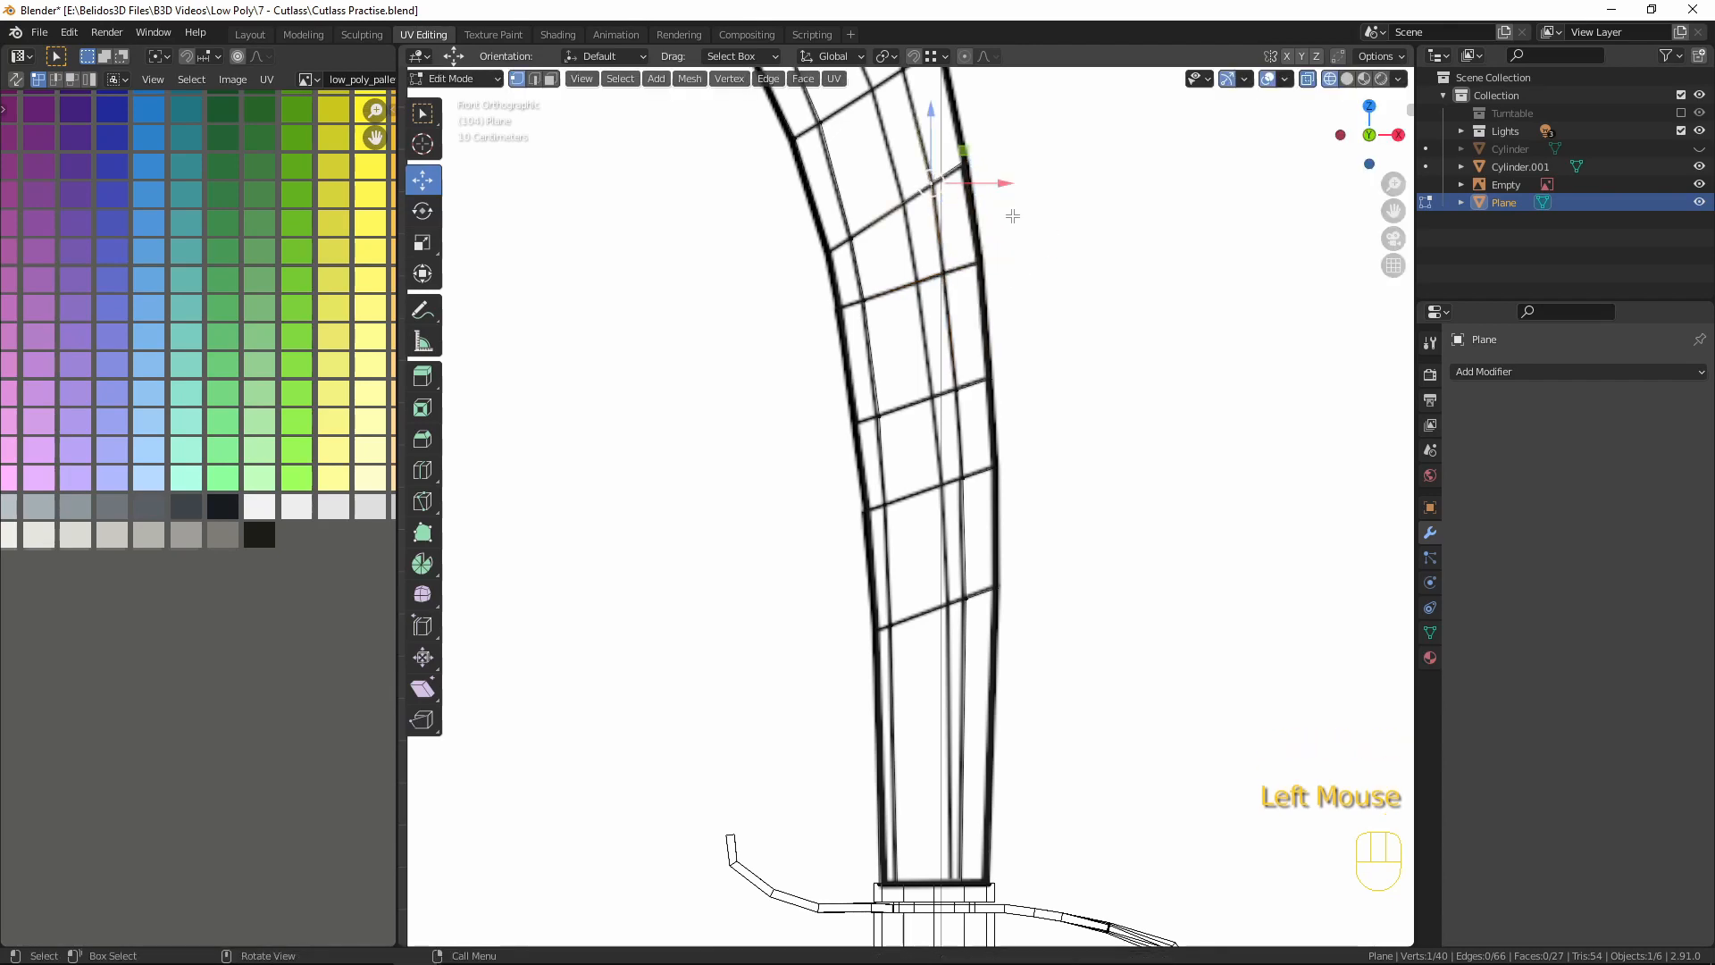
# - Move the top vertices of the right and left inner loops onto the reference outline below the blade tip
pyautogui.keyDown('shift'); pyautogui.moveTo(987, 131); pyautogui.dragTo(1015, 464, button='middle'); pyautogui.keyUp('shift')
pyautogui.click(937, 415)
pyautogui.click(898, 308)
pyautogui.click(842, 207)
pyautogui.keyDown('shift'); pyautogui.moveTo(842, 214); pyautogui.dragTo(938, 470, button='middle'); pyautogui.keyUp('shift')
pyautogui.keyDown('shift'); pyautogui.moveTo(807, 184); pyautogui.dragTo(850, 337, button='middle'); pyautogui.keyUp('shift')
pyautogui.click(802, 257)
pyautogui.press('g')
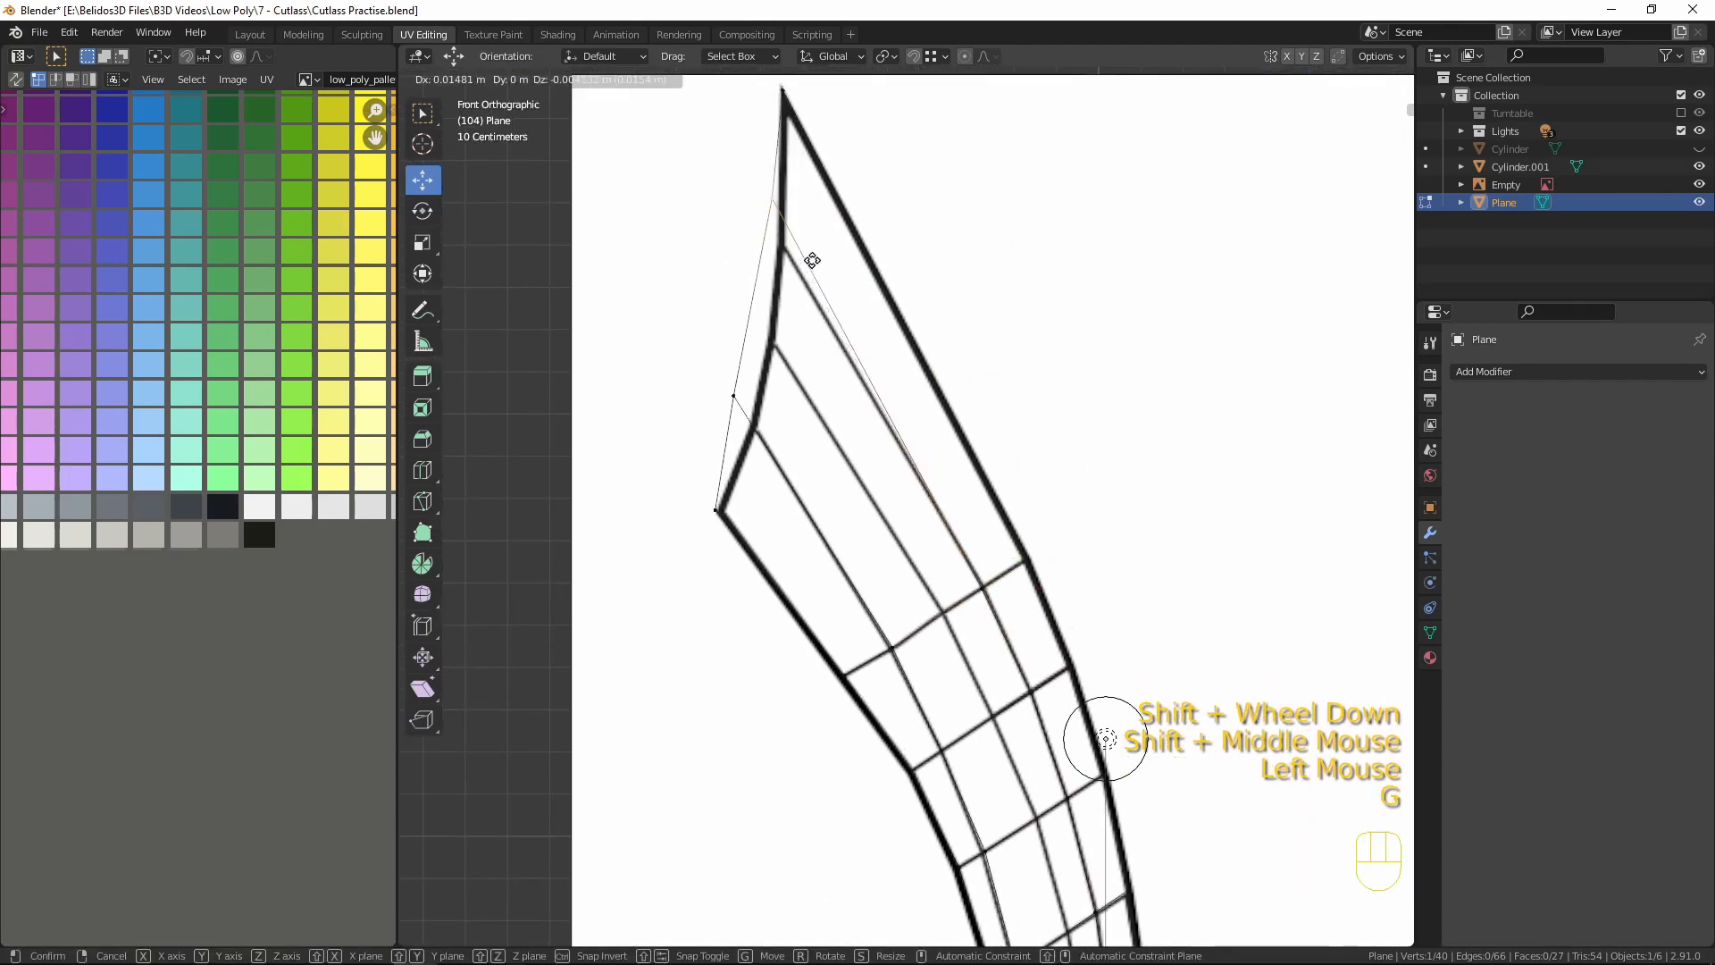
pyautogui.click(820, 303)
pyautogui.click(719, 402)
pyautogui.press('g')
pyautogui.click(741, 431)
# - Add a single lengthwise loop cut down the middle of the blade between the two inner loops
pyautogui.scroll(-2, 848, 447)
pyautogui.moveTo(884, 460); pyautogui.dragTo(991, 742, button='middle')
pyautogui.press('KP_1')
pyautogui.press('a')
pyautogui.scroll(-6, 1006, 459)
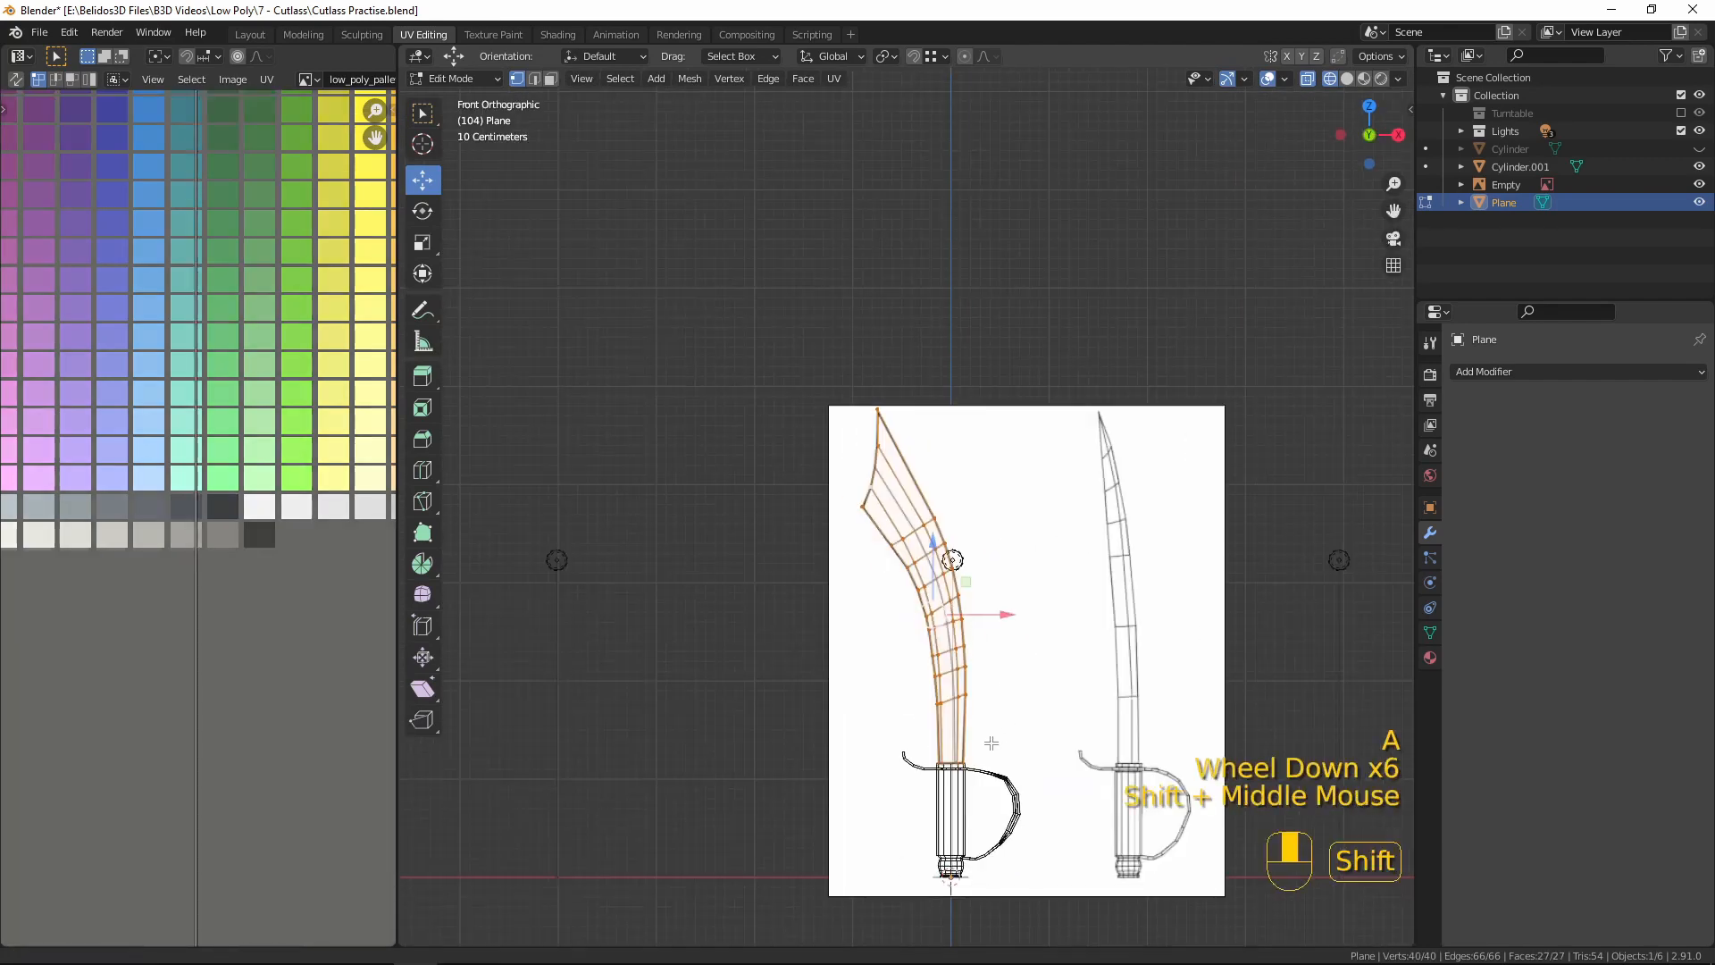
pyautogui.scroll(4, 959, 712)
pyautogui.hotkey('ctrl', 'r')
pyautogui.doubleClick(865, 339)
# - Fit the centre loop's vertices on the eighth and seventh cross lines to the reference centre line
pyautogui.click(865, 340)
pyautogui.press('g')
pyautogui.click(867, 336)
pyautogui.click(886, 390)
pyautogui.press('g')
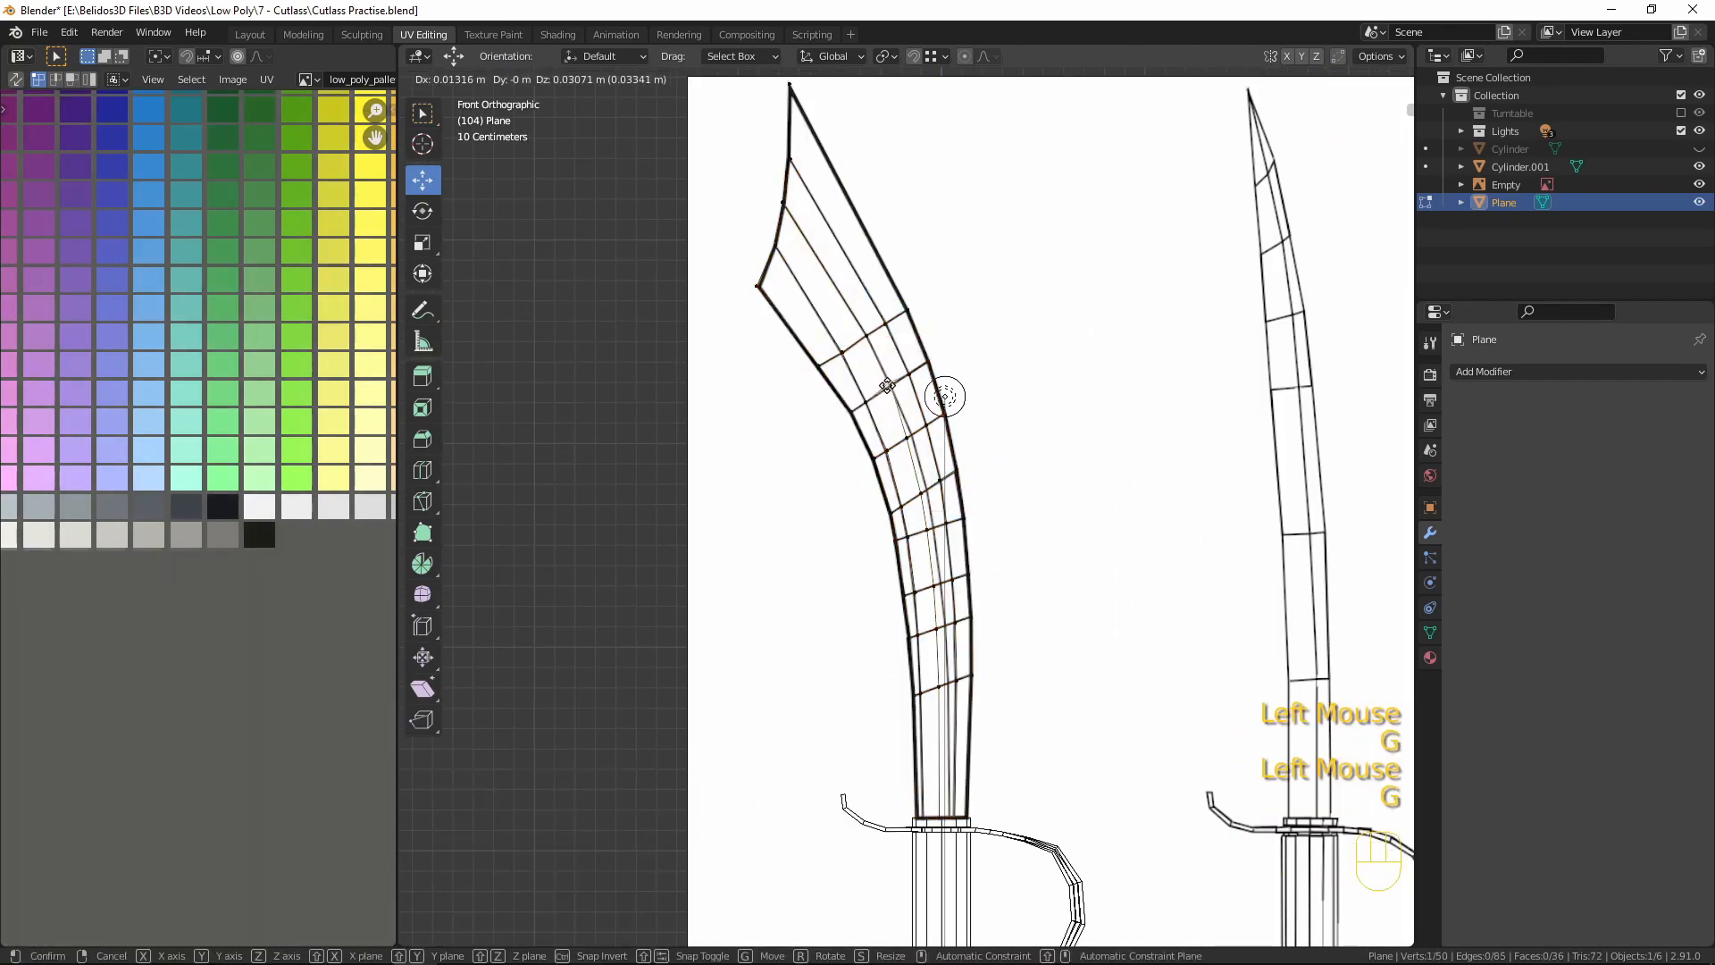
pyautogui.click(889, 383)
# - Fit the centre loop's vertices on the sixth, fifth and fourth cross lines to the reference centre line
pyautogui.click(906, 437)
pyautogui.press('g')
pyautogui.click(911, 434)
pyautogui.click(921, 492)
pyautogui.press('g')
pyautogui.click(925, 486)
pyautogui.click(927, 528)
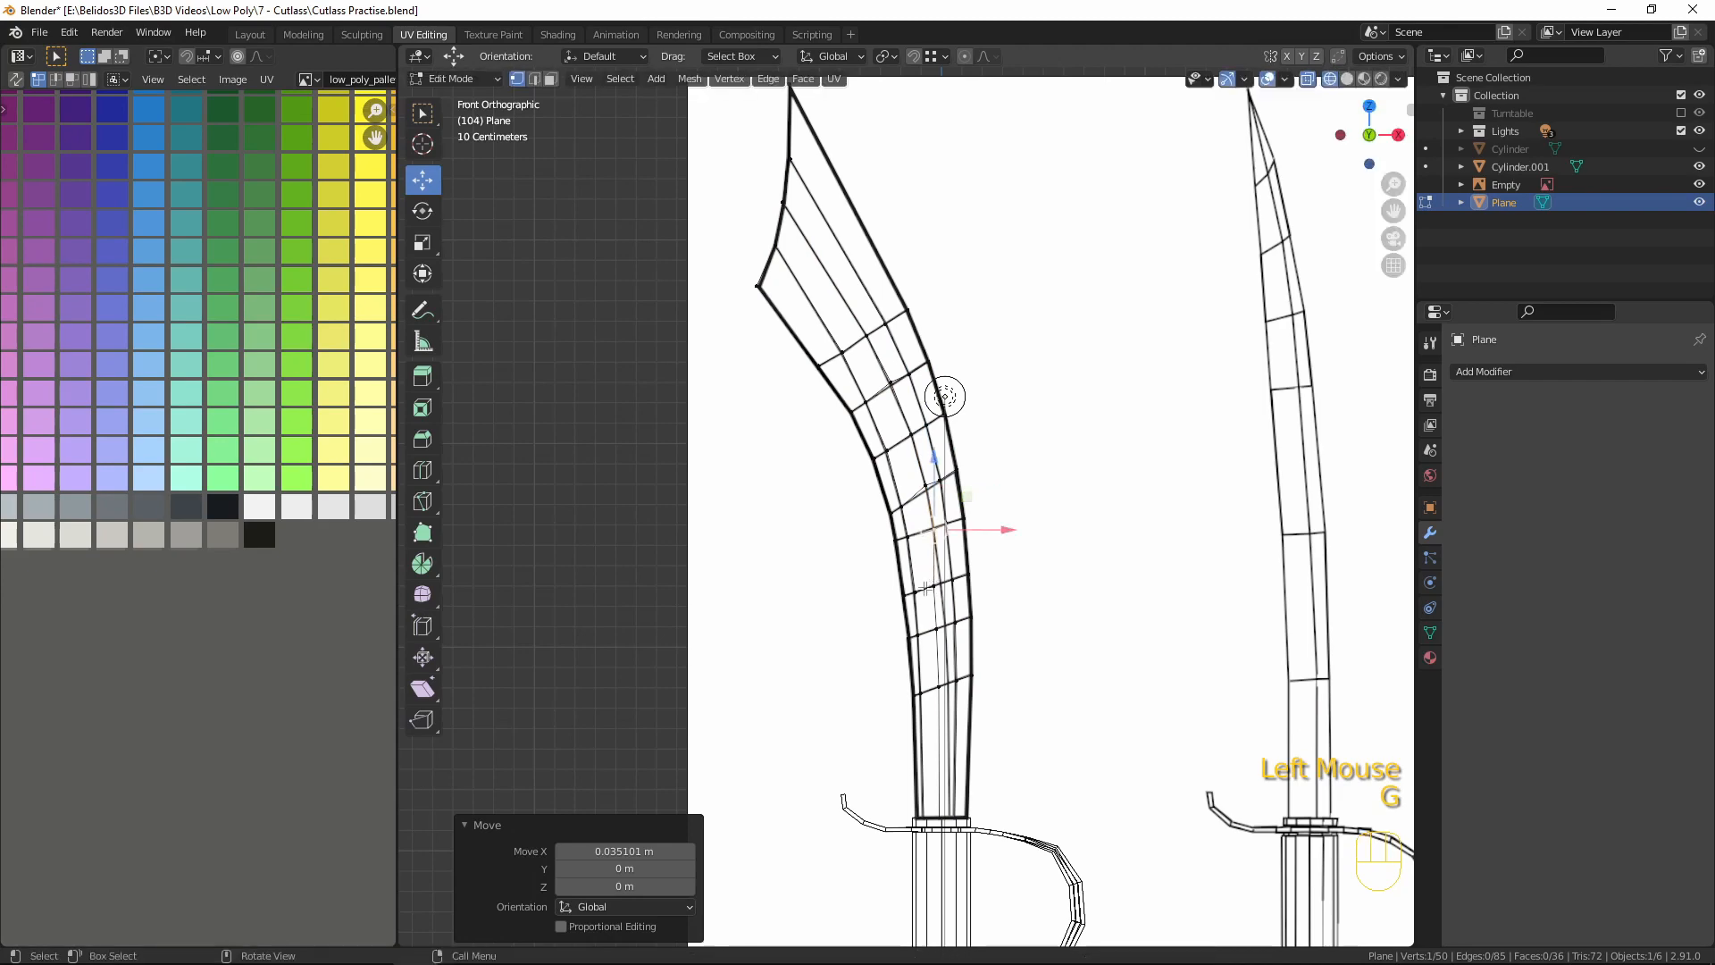
# - Fit the centre loop's vertices on the three lowest cross lines and slide its bottom vertex to the reference centre line
pyautogui.click(927, 588)
pyautogui.press('g')
pyautogui.click(934, 587)
pyautogui.click(930, 631)
pyautogui.press('g')
pyautogui.click(940, 629)
pyautogui.click(934, 688)
pyautogui.press('g')
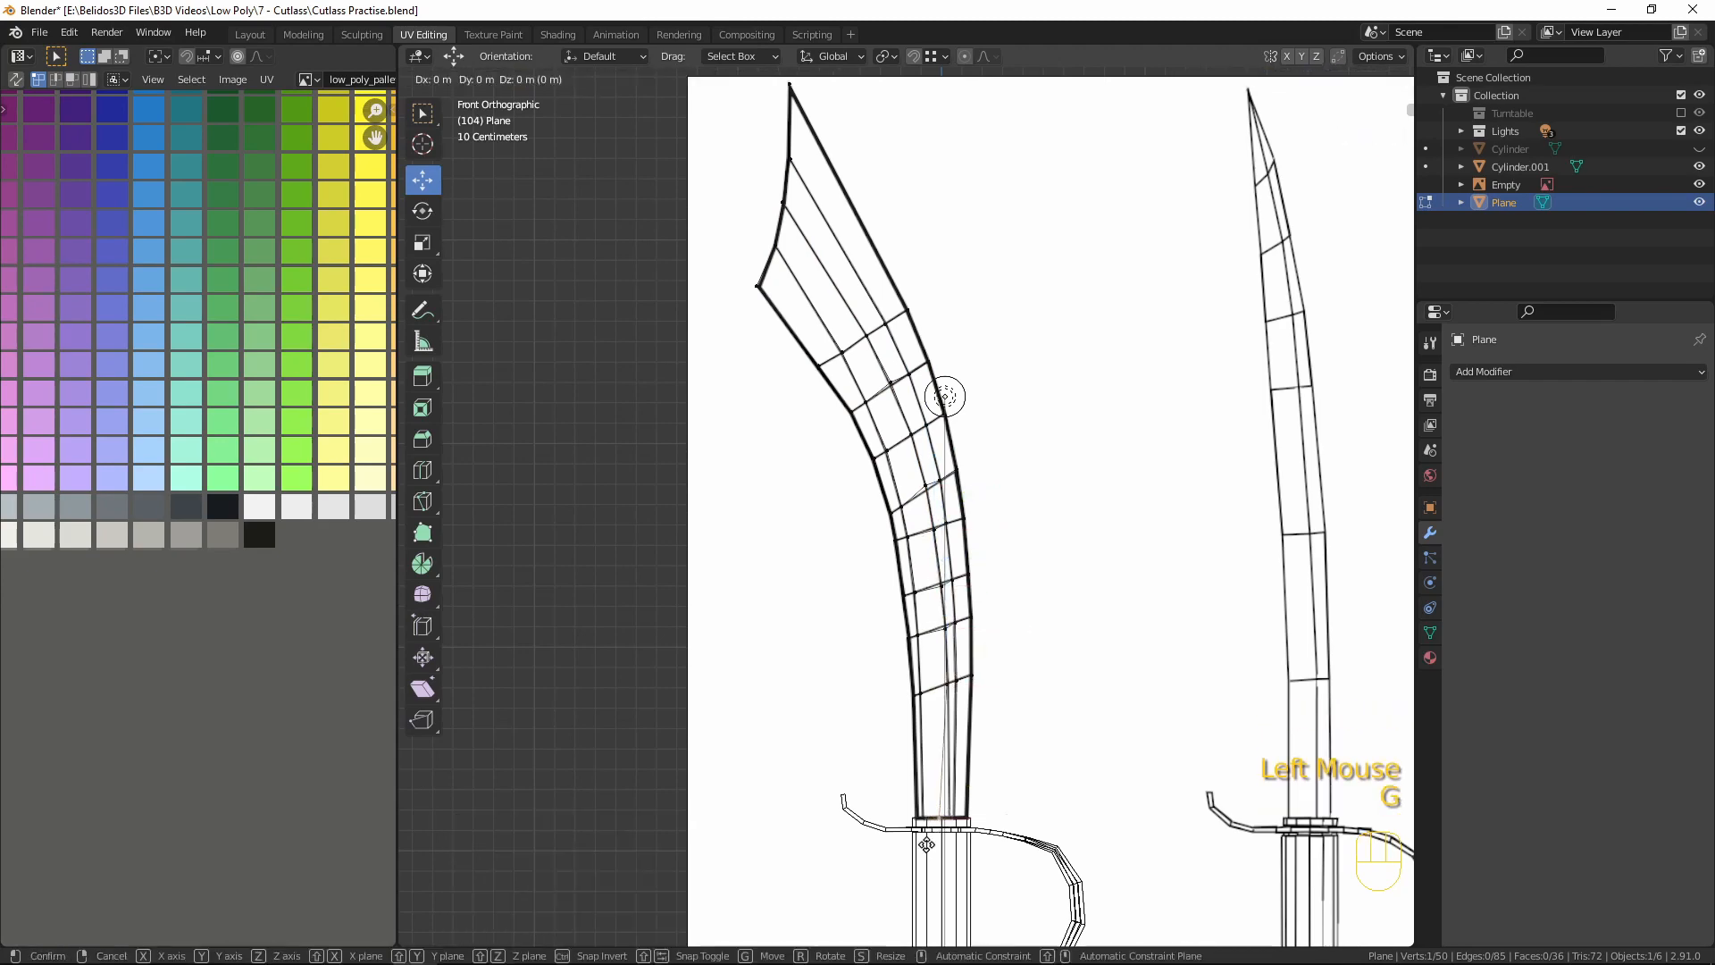
pyautogui.press('g')
pyautogui.click(946, 714)
# - In face selection mode, select the faces of the left strips around the blade's flared upper part
pyautogui.hotkey('shift', 'z')
pyautogui.scroll(-4, 1197, 545)
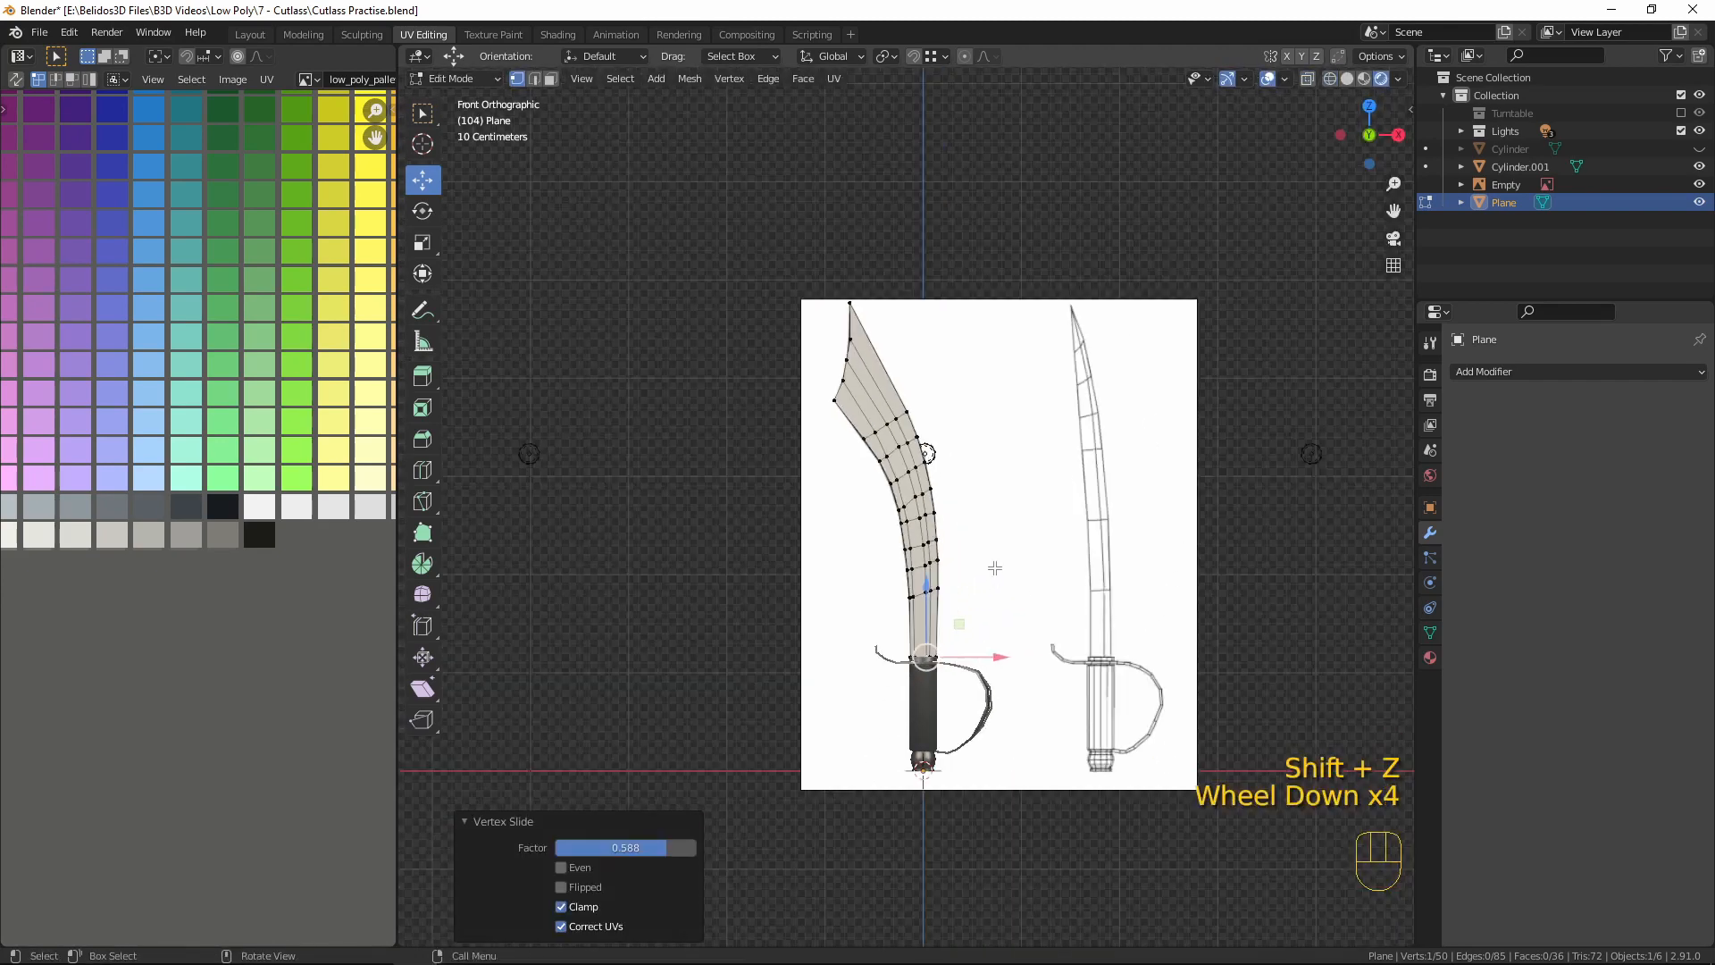
pyautogui.moveTo(994, 568)
pyautogui.mouseDown(button='middle')
pyautogui.moveTo(866, 625)
pyautogui.moveTo(754, 604)
pyautogui.moveTo(1001, 597)
pyautogui.moveTo(979, 594)
pyautogui.mouseUp(button='middle')
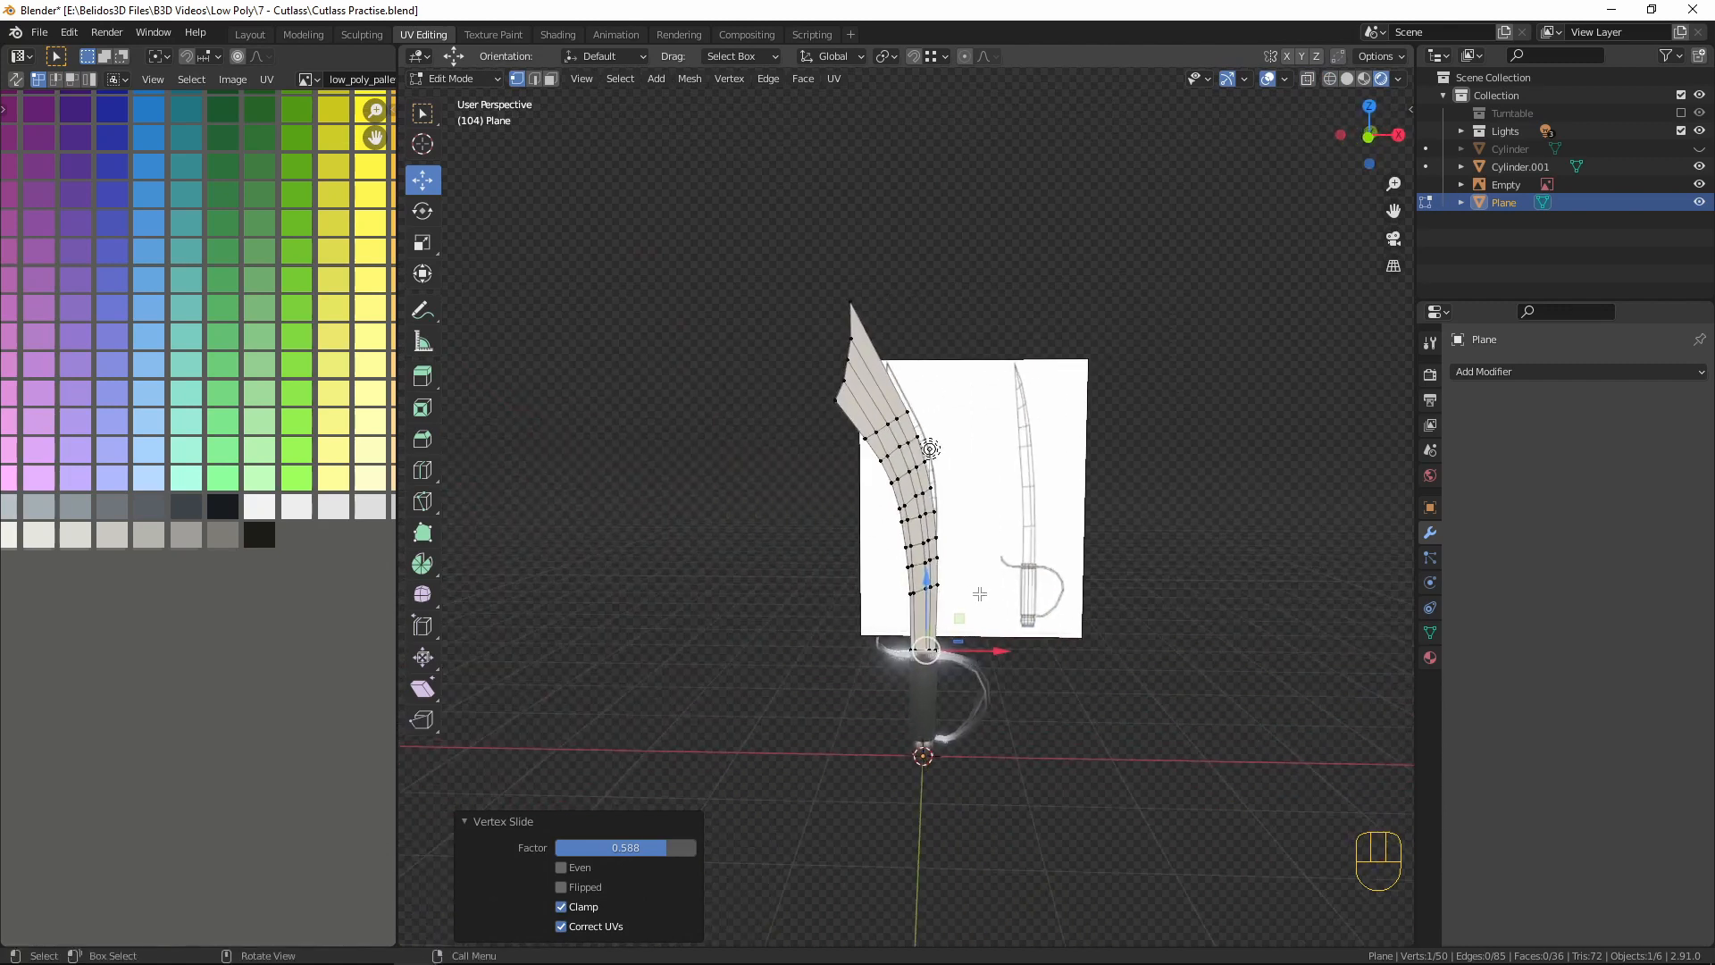
pyautogui.press('3')
pyautogui.click(846, 402)
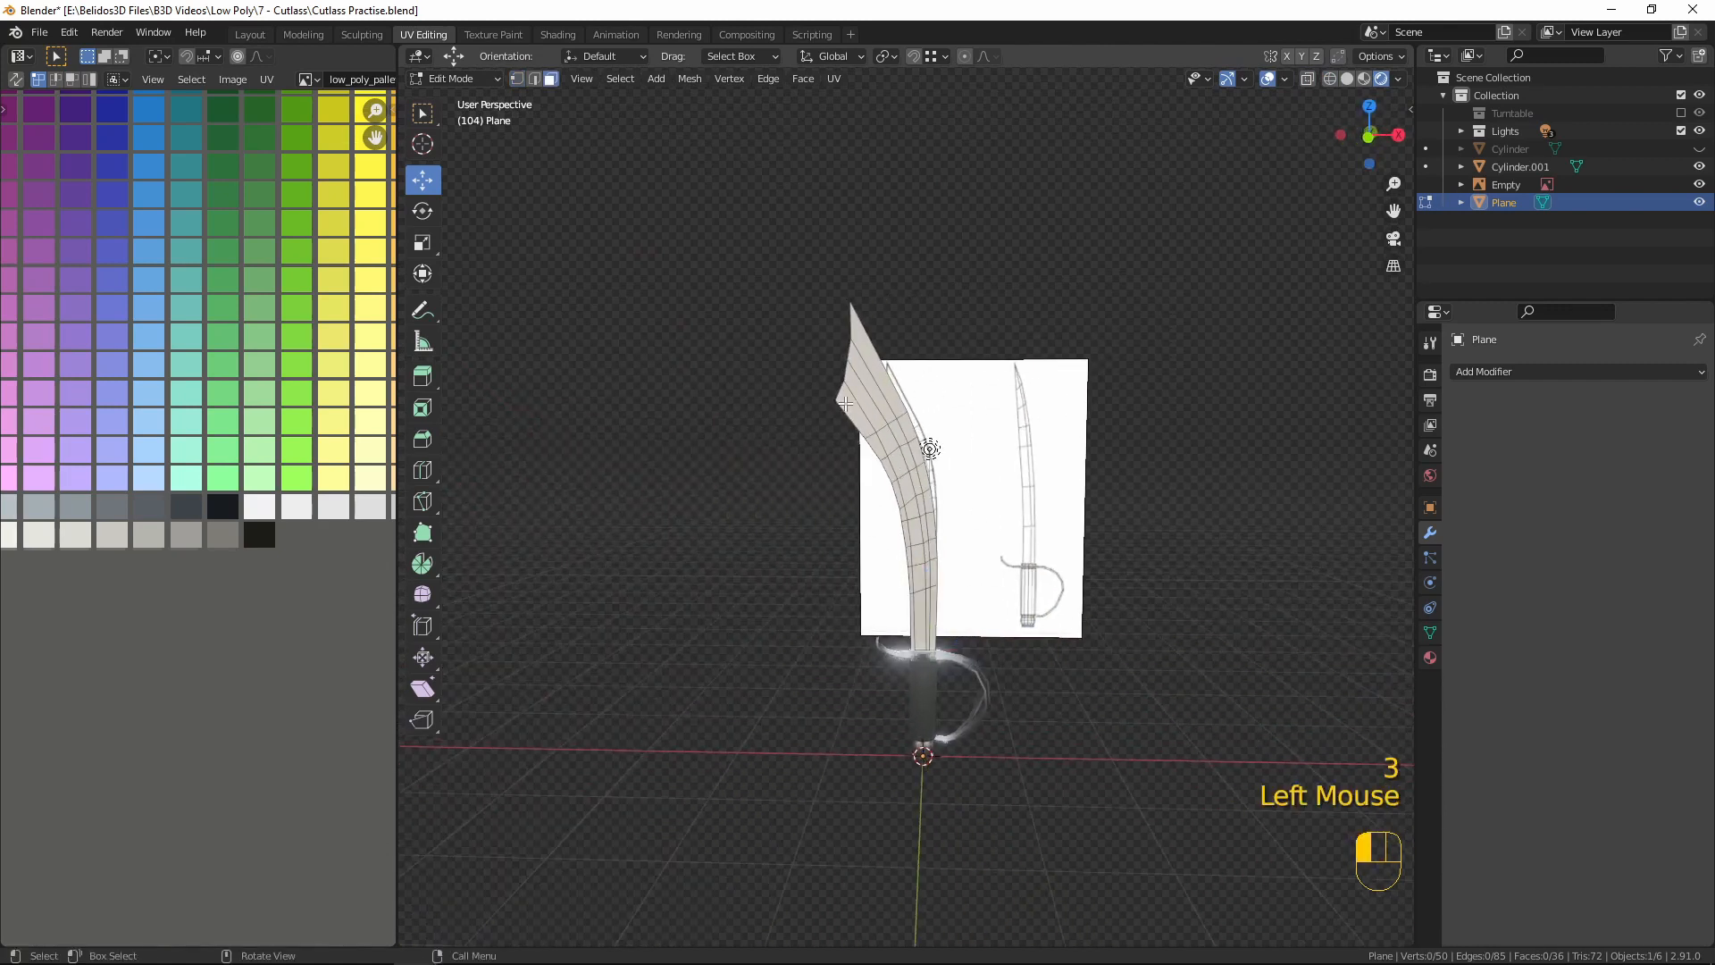
pyautogui.keyDown('shift'); pyautogui.click(860, 405); pyautogui.keyUp('shift')
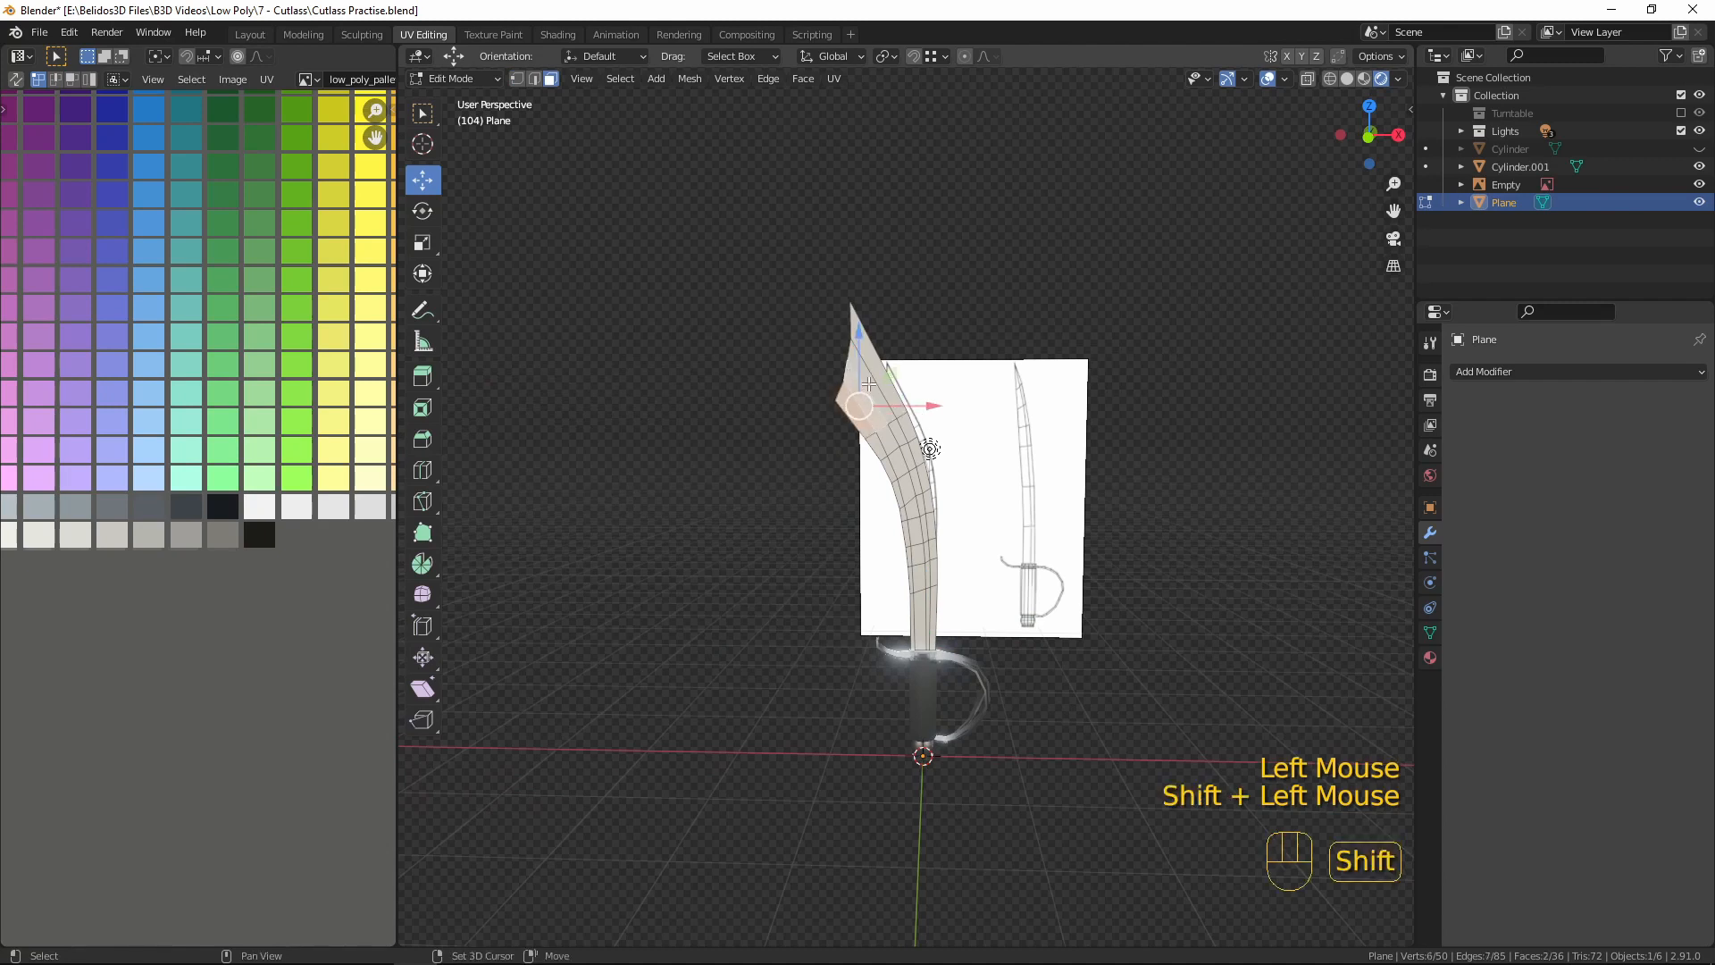
pyautogui.keyDown('shift'); pyautogui.click(886, 416); pyautogui.keyUp('shift')
pyautogui.keyDown('shift'); pyautogui.click(874, 442); pyautogui.keyUp('shift')
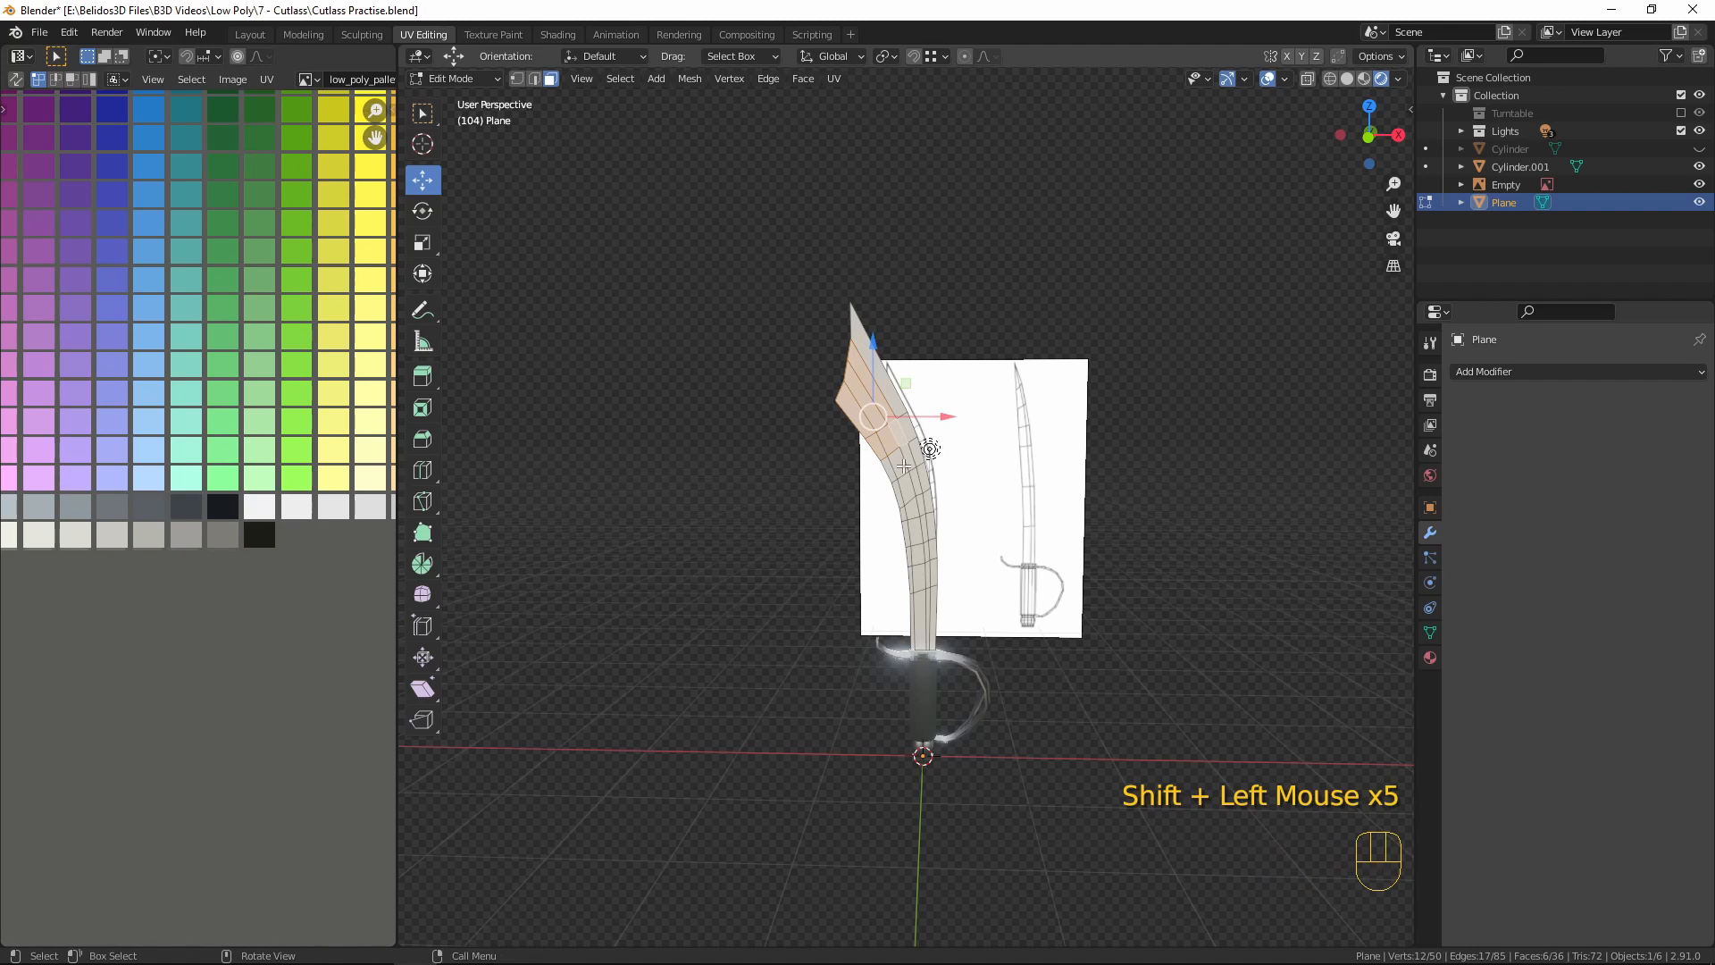
# - Extend the selection to all faces except the outer right strip and move them about -0.0742 m along Y
pyautogui.scroll(5, 1069, 519)
pyautogui.press('KP_2')
pyautogui.press('KP_4')
pyautogui.press('KP_1')
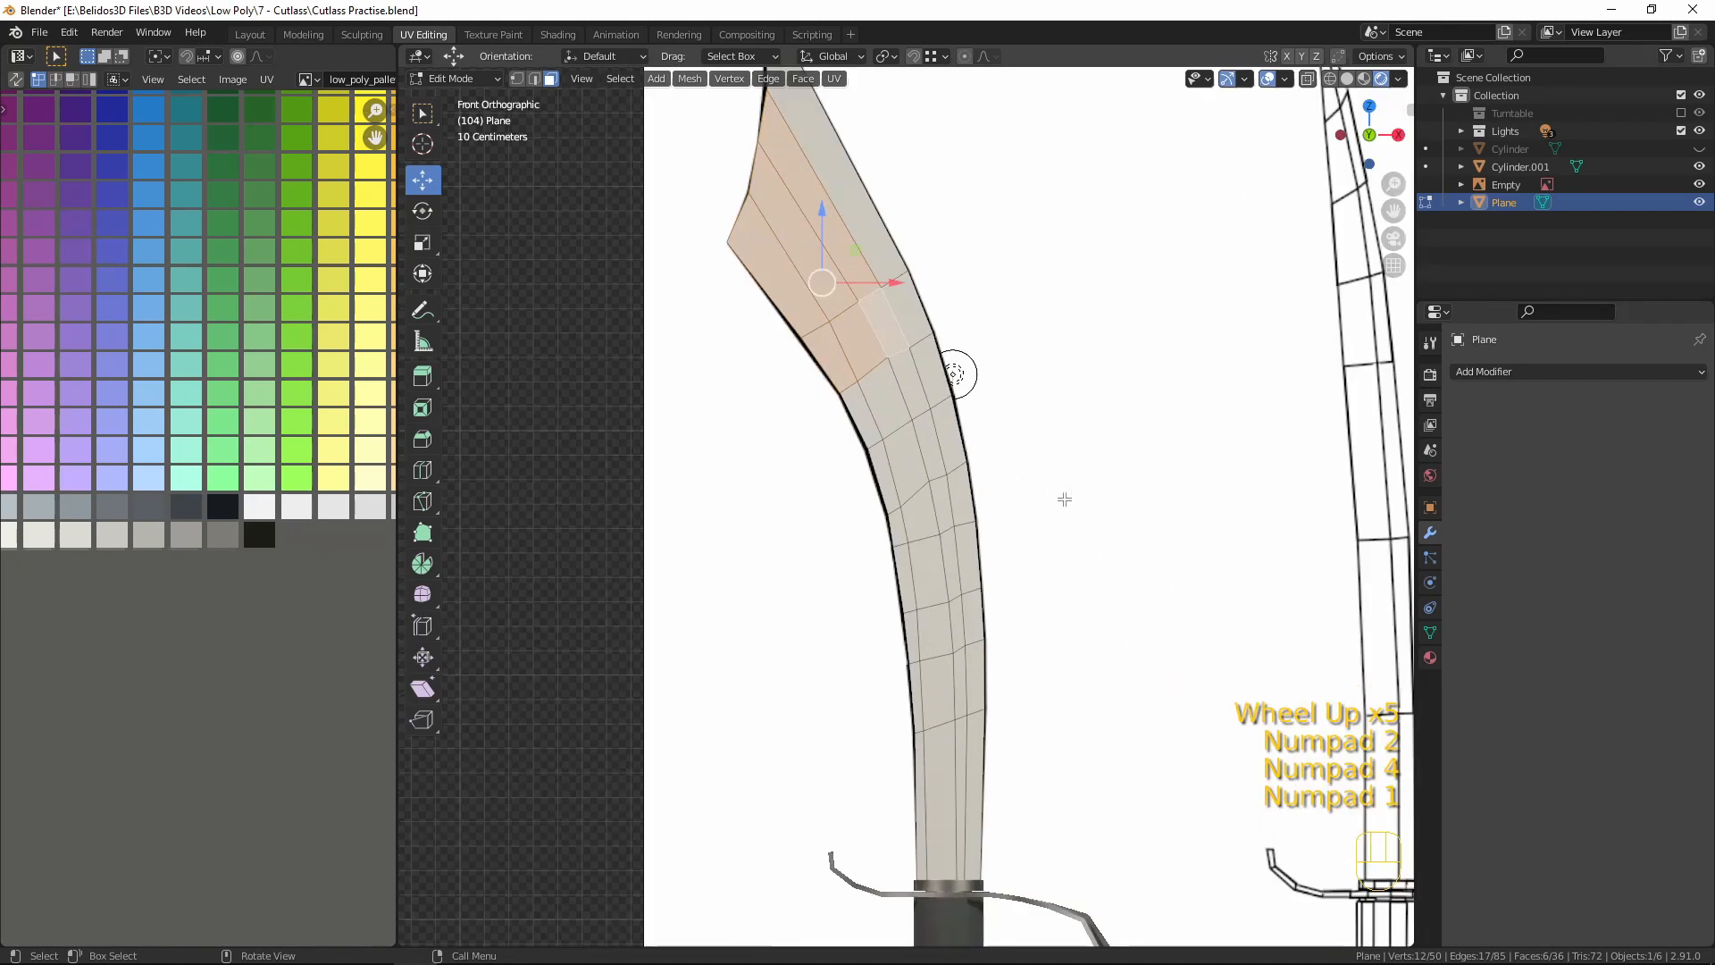
pyautogui.press('c')
pyautogui.moveTo(869, 418)
pyautogui.mouseDown()
pyautogui.moveTo(907, 496)
pyautogui.moveTo(947, 778)
pyautogui.moveTo(1009, 734)
pyautogui.moveTo(999, 589)
pyautogui.mouseUp()
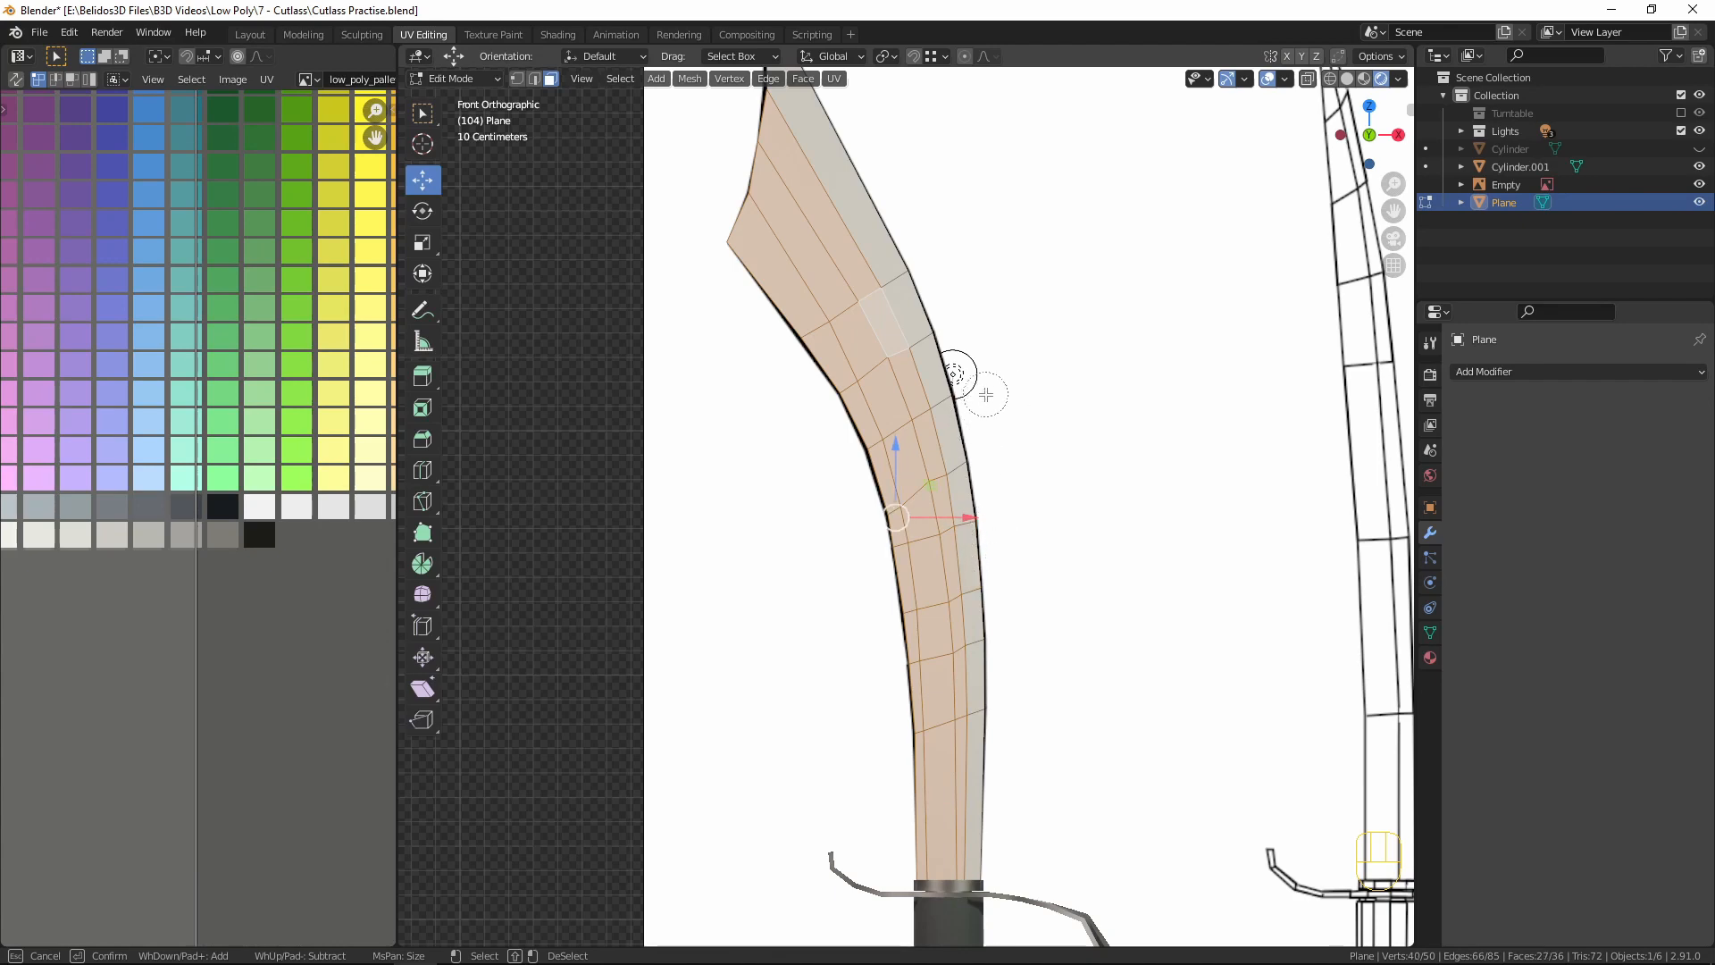
pyautogui.rightClick(1061, 603)
pyautogui.moveTo(1009, 328); pyautogui.dragTo(992, 474, button='middle')
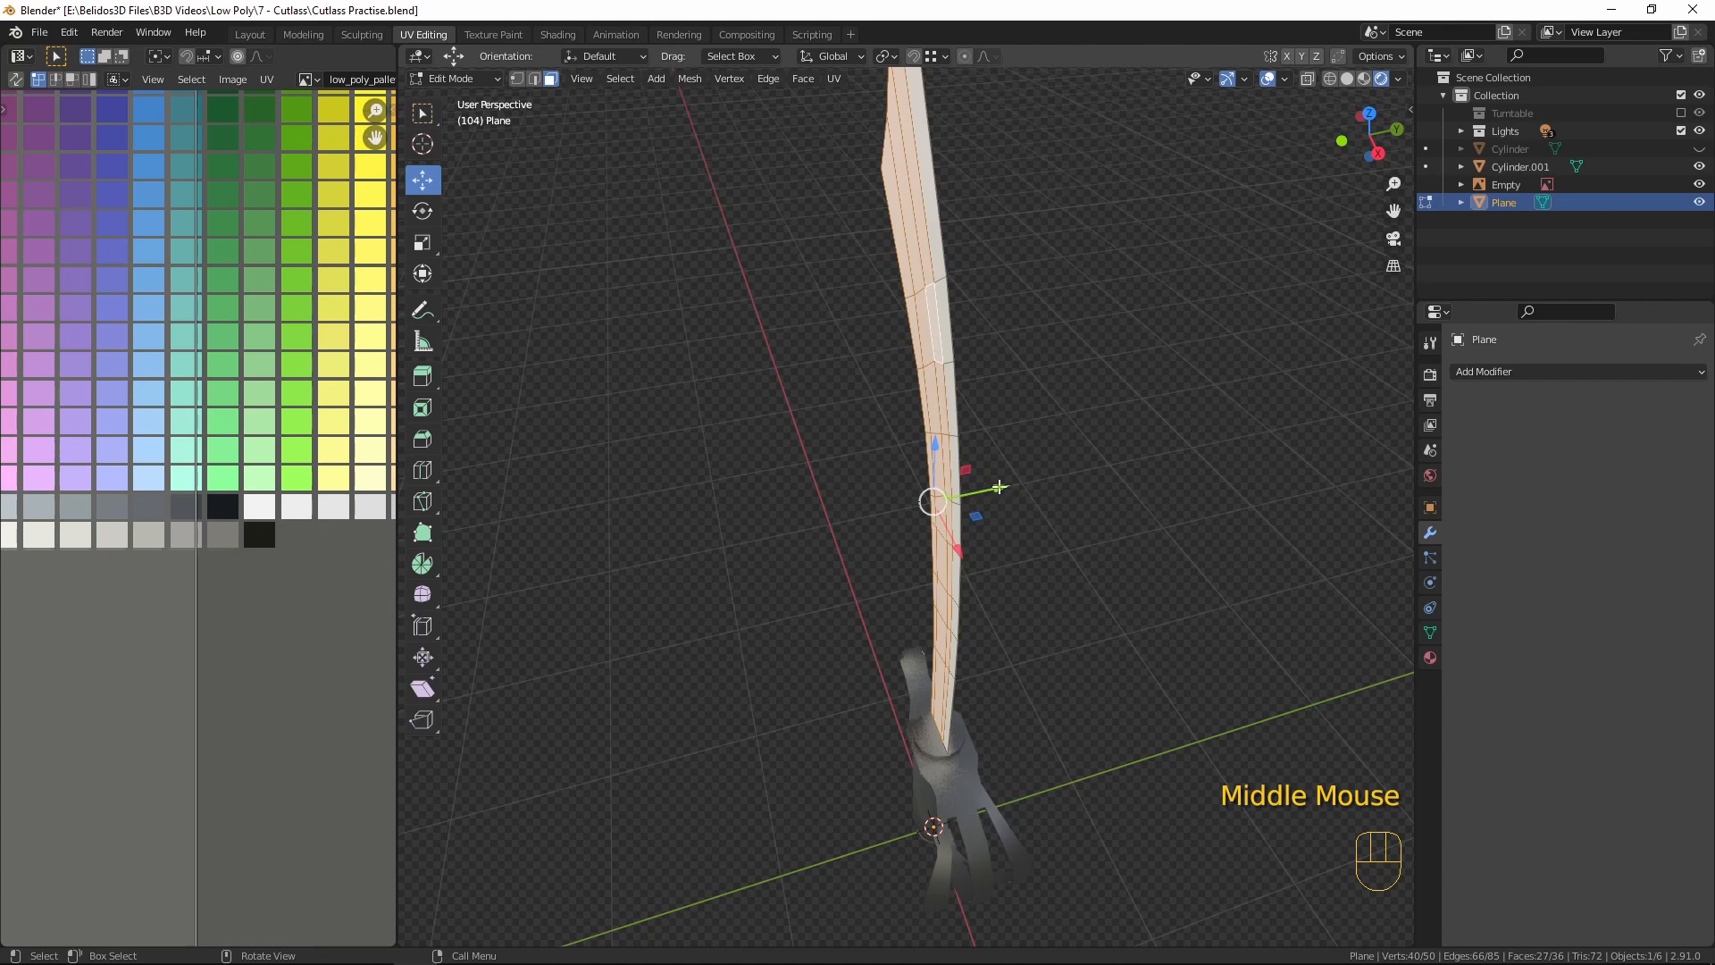
pyautogui.moveTo(991, 488); pyautogui.dragTo(982, 493)
# - Deselect the face strip next to the outer right one and move the two remaining left strips slightly along Y
pyautogui.moveTo(982, 493); pyautogui.dragTo(887, 247, button='middle')
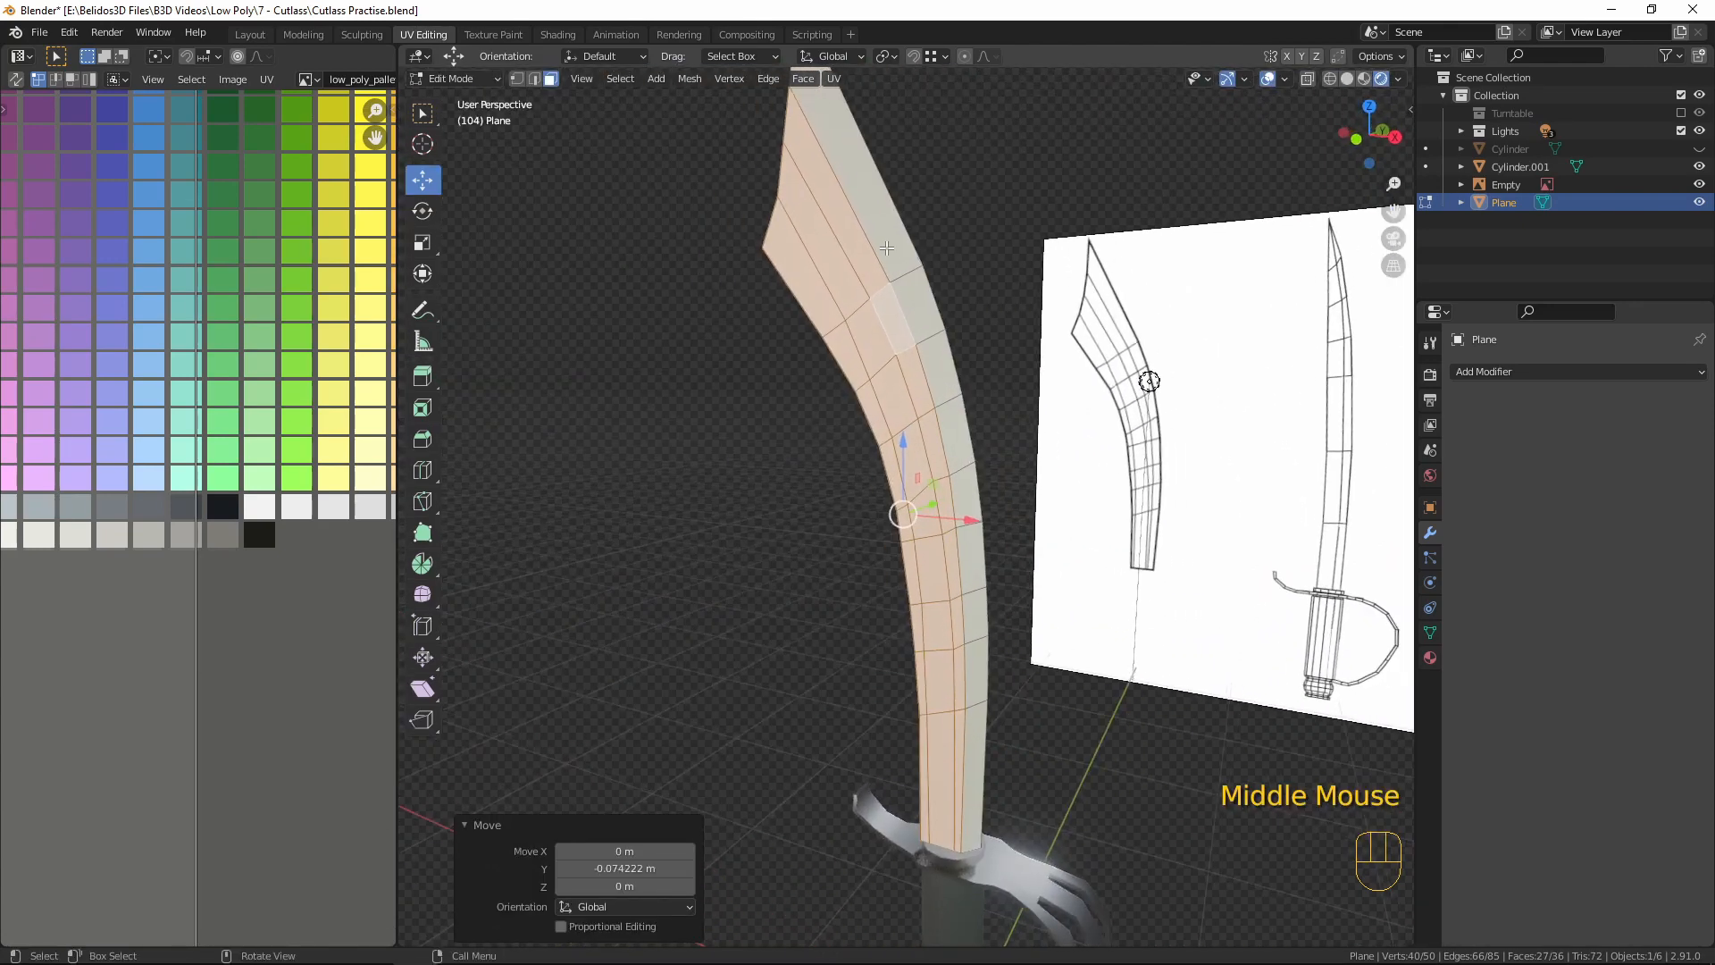
pyautogui.keyDown('shift'); pyautogui.click(894, 285); pyautogui.keyUp('shift')
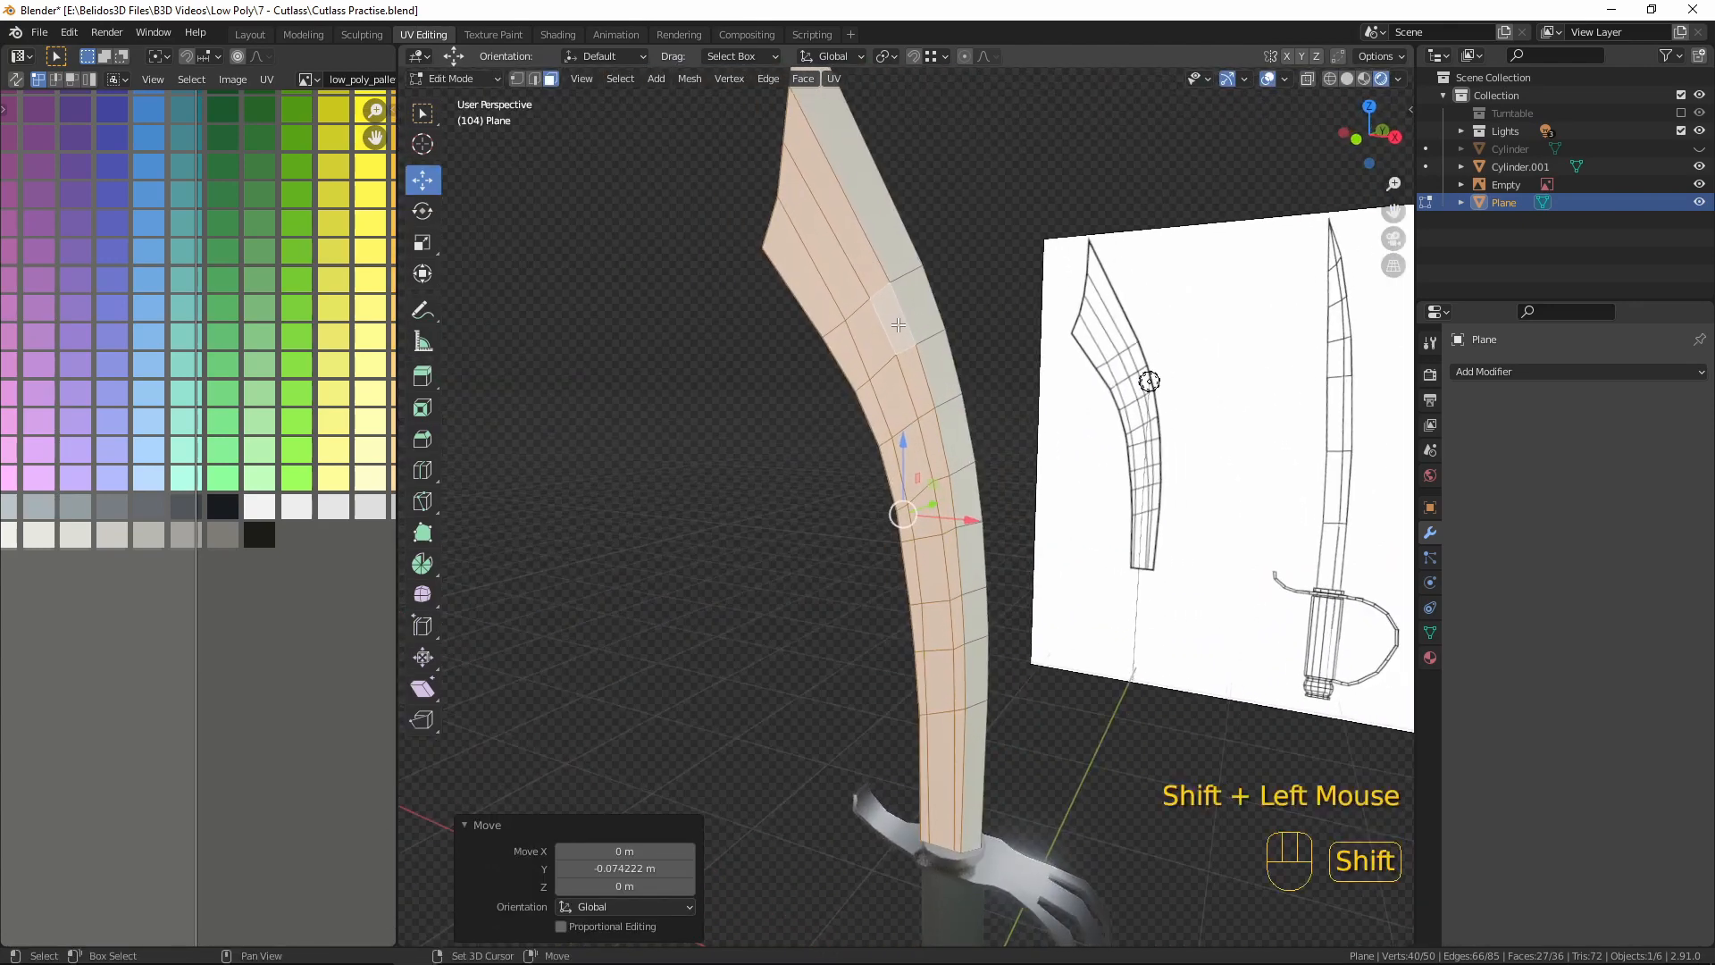
pyautogui.keyDown('shift'); pyautogui.click(893, 322); pyautogui.keyUp('shift')
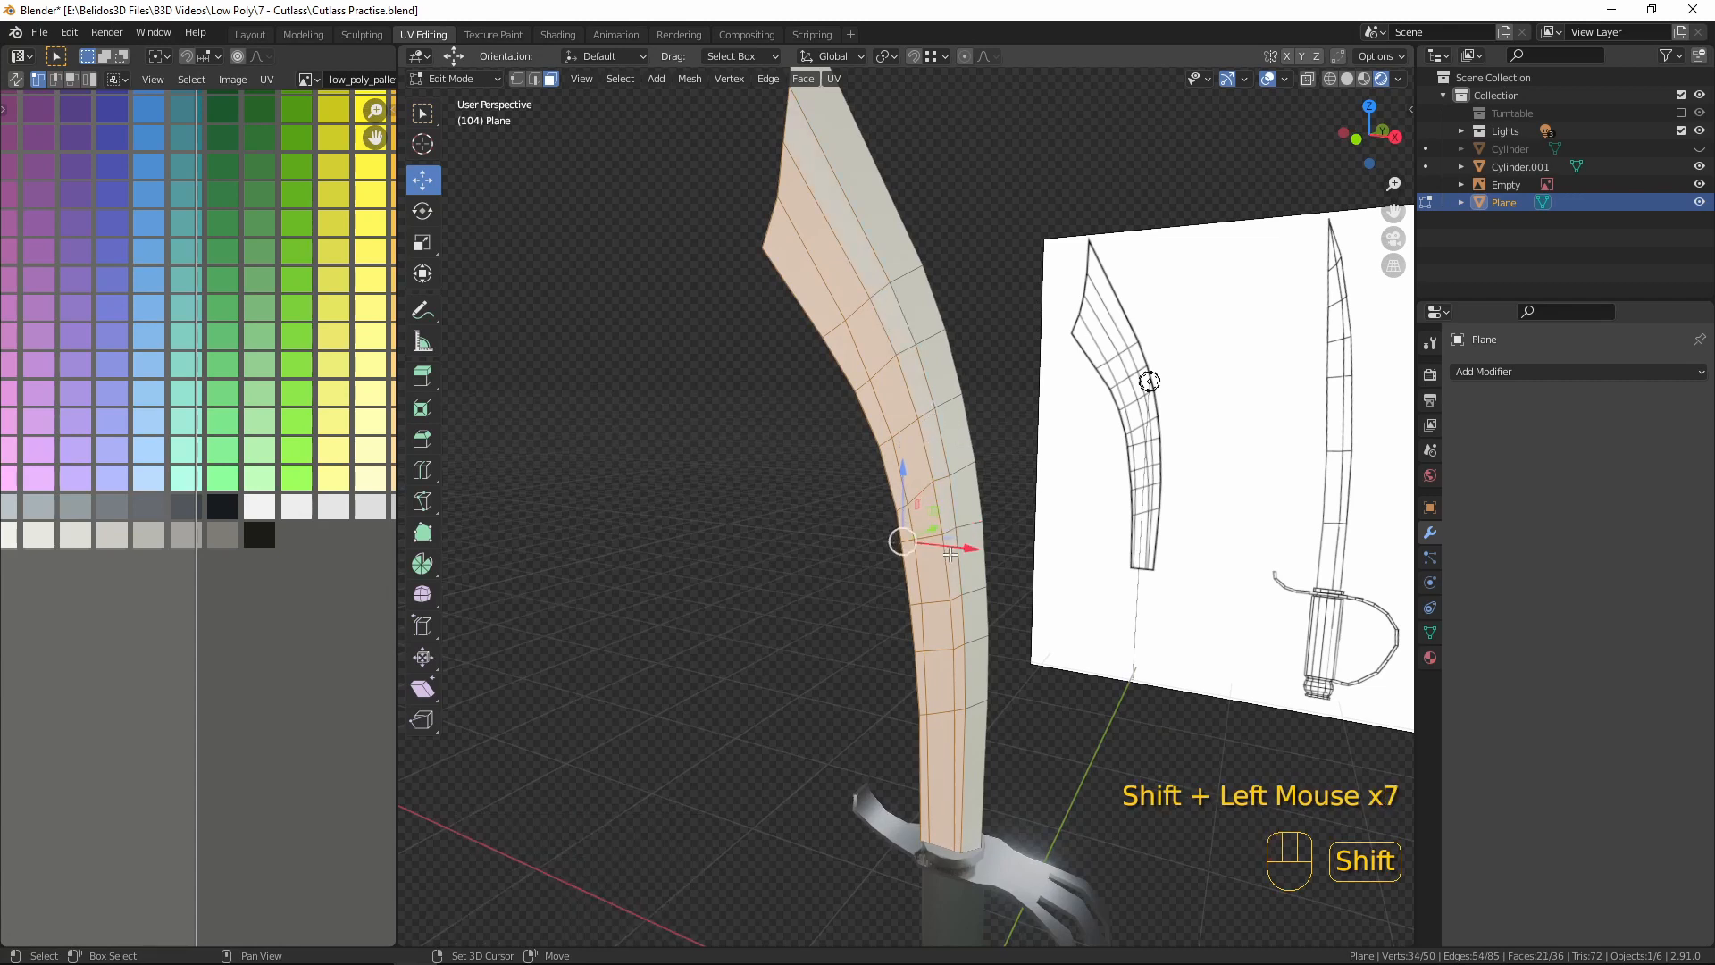
pyautogui.keyDown('shift'); pyautogui.click(966, 680); pyautogui.keyUp('shift')
pyautogui.scroll(-1, 982, 725)
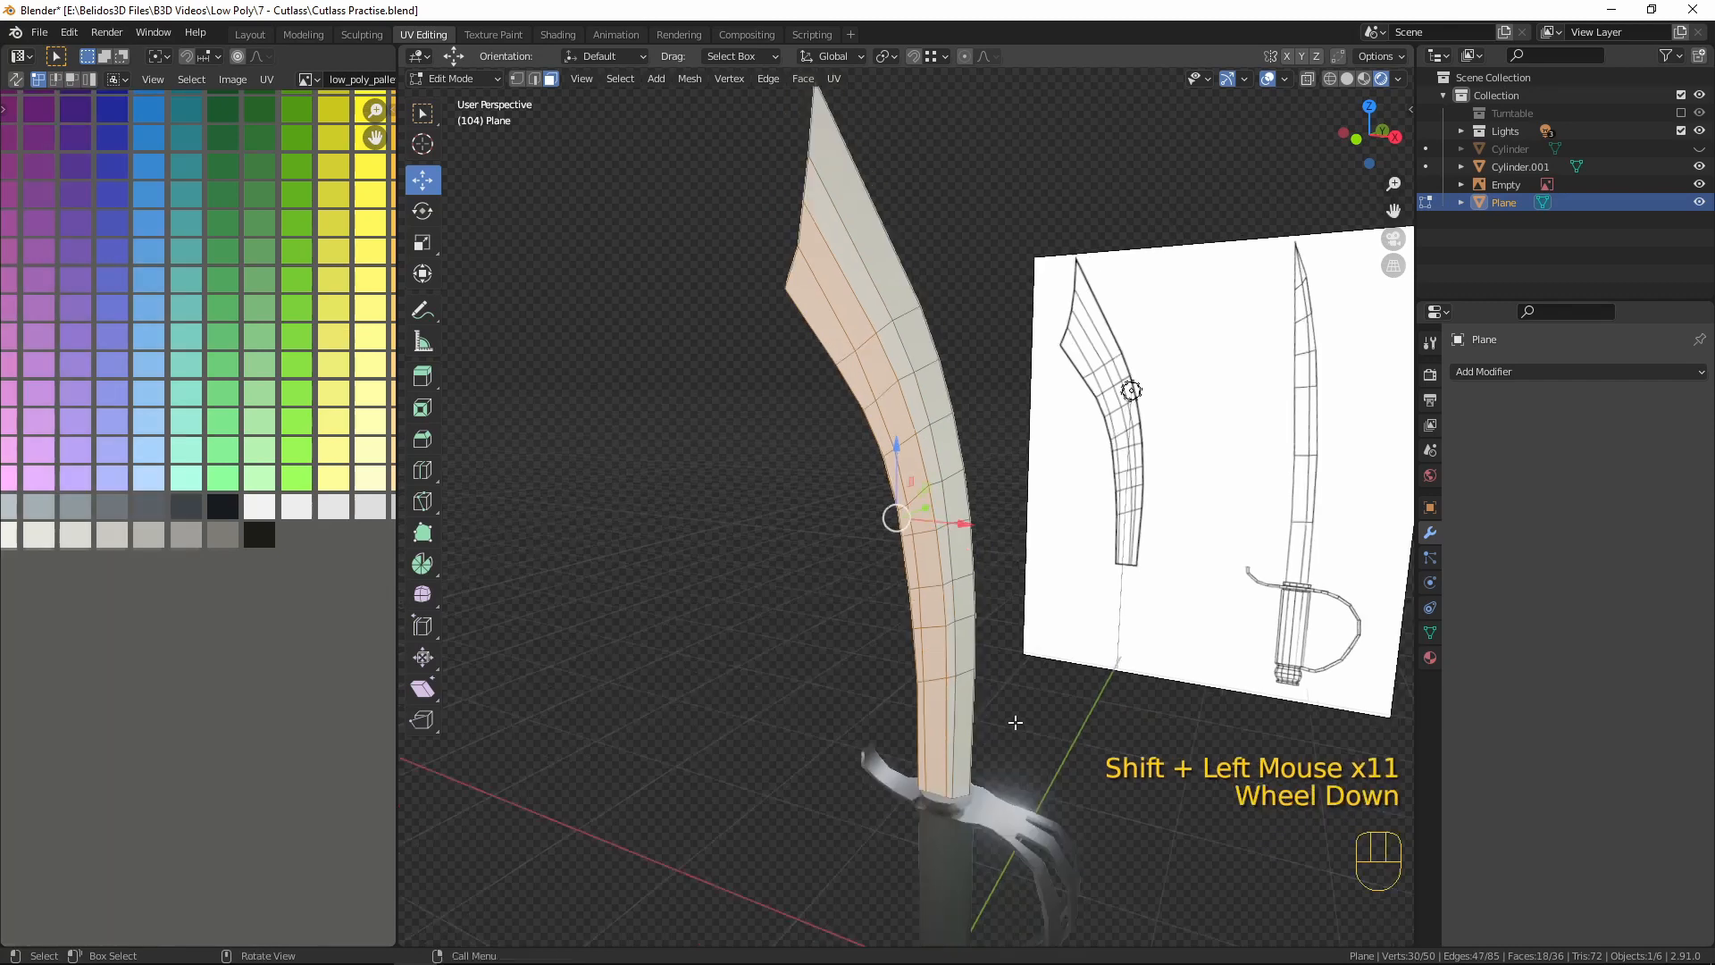
pyautogui.moveTo(1015, 720); pyautogui.dragTo(1060, 689, button='middle')
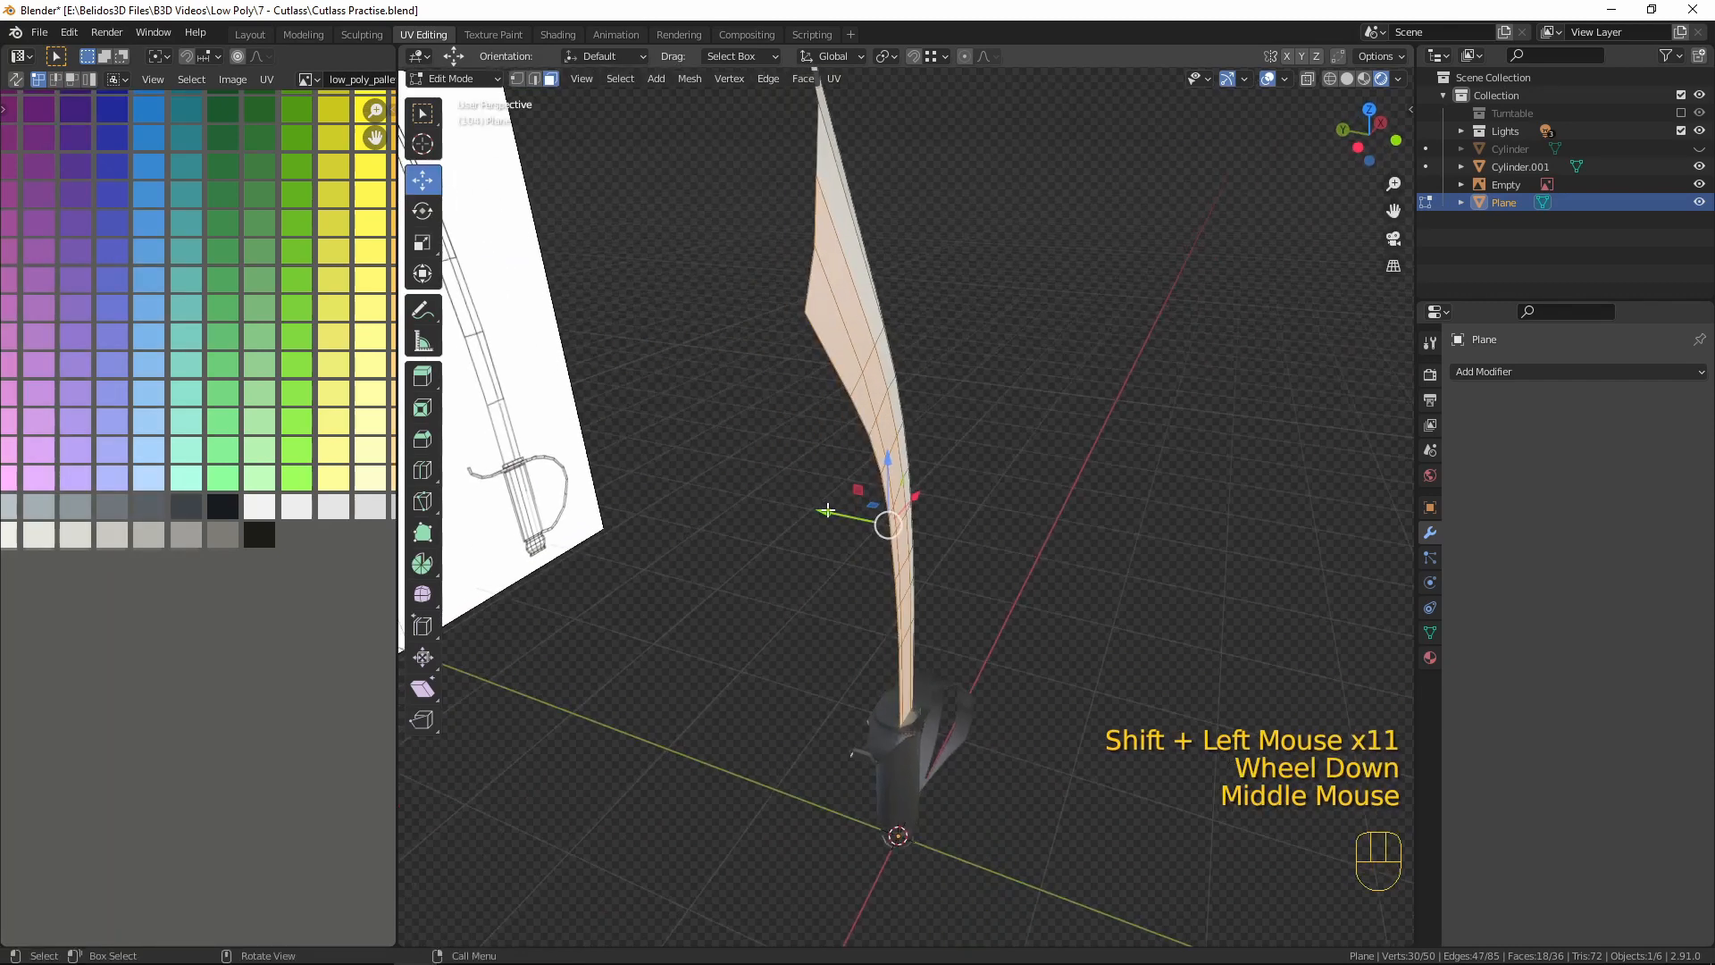
pyautogui.moveTo(828, 510); pyautogui.dragTo(822, 504)
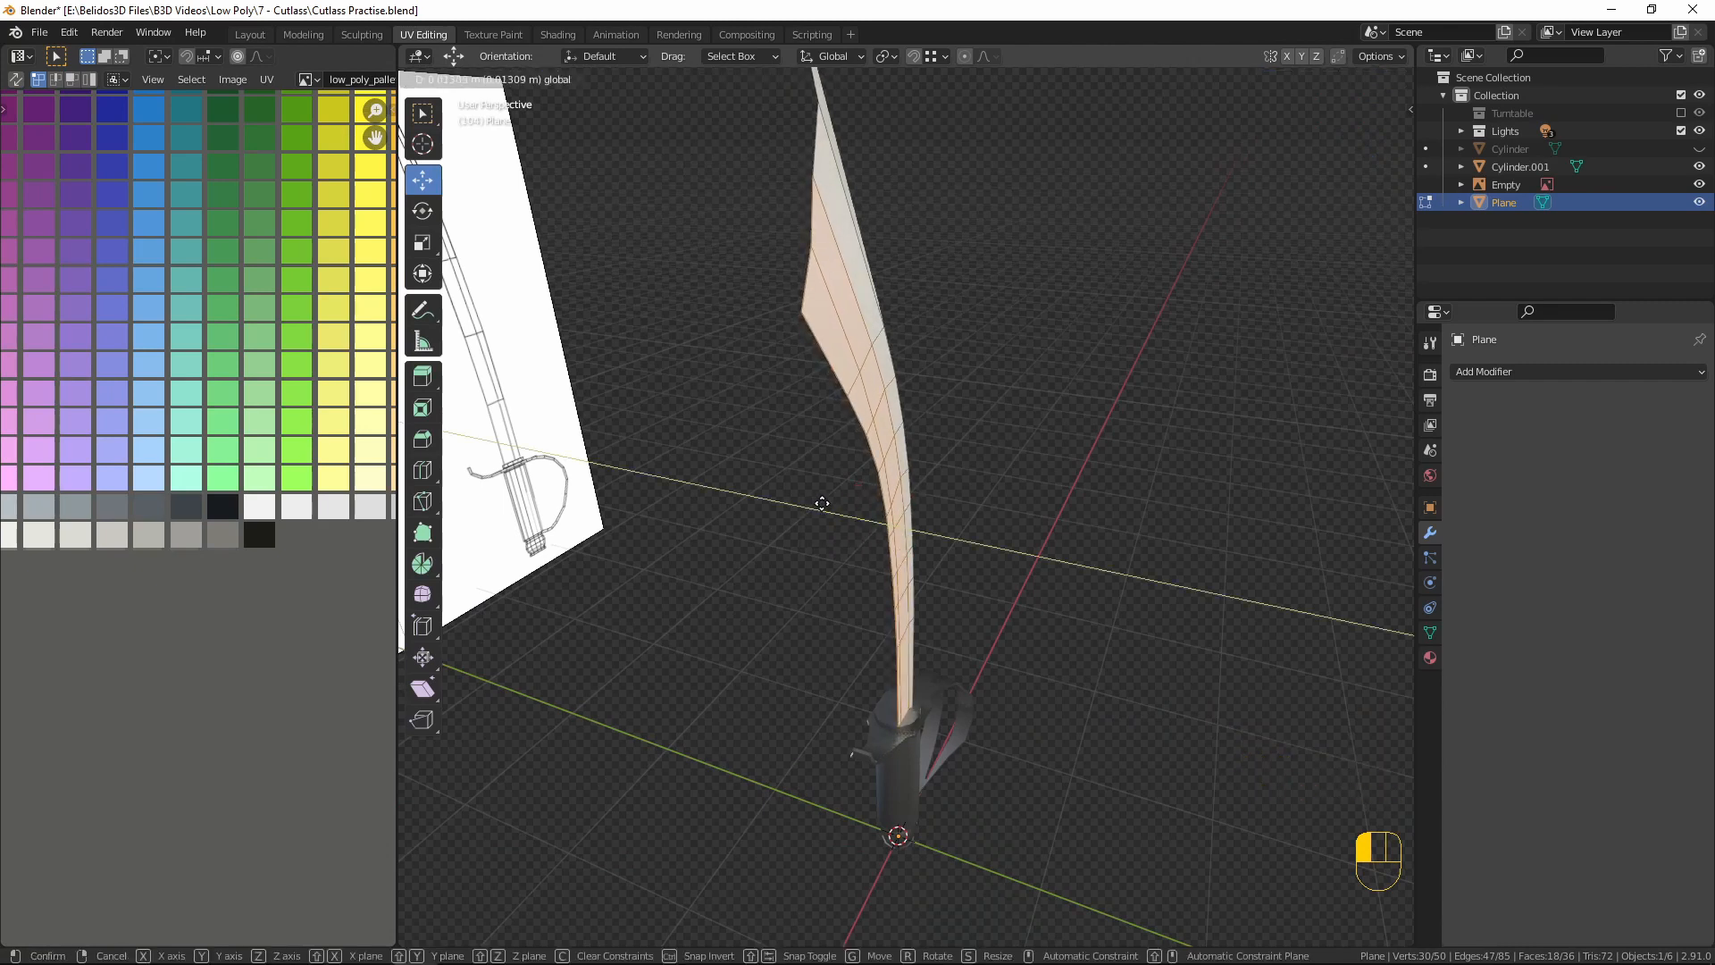
pyautogui.moveTo(821, 503); pyautogui.dragTo(822, 503)
# - Mark the right inner lengthwise edge loop of the blade as sharp
pyautogui.moveTo(1148, 428); pyautogui.dragTo(1085, 366, button='middle')
pyautogui.press('Tab')
pyautogui.moveTo(1149, 480); pyautogui.dragTo(1187, 567, button='middle')
pyautogui.press('Tab')
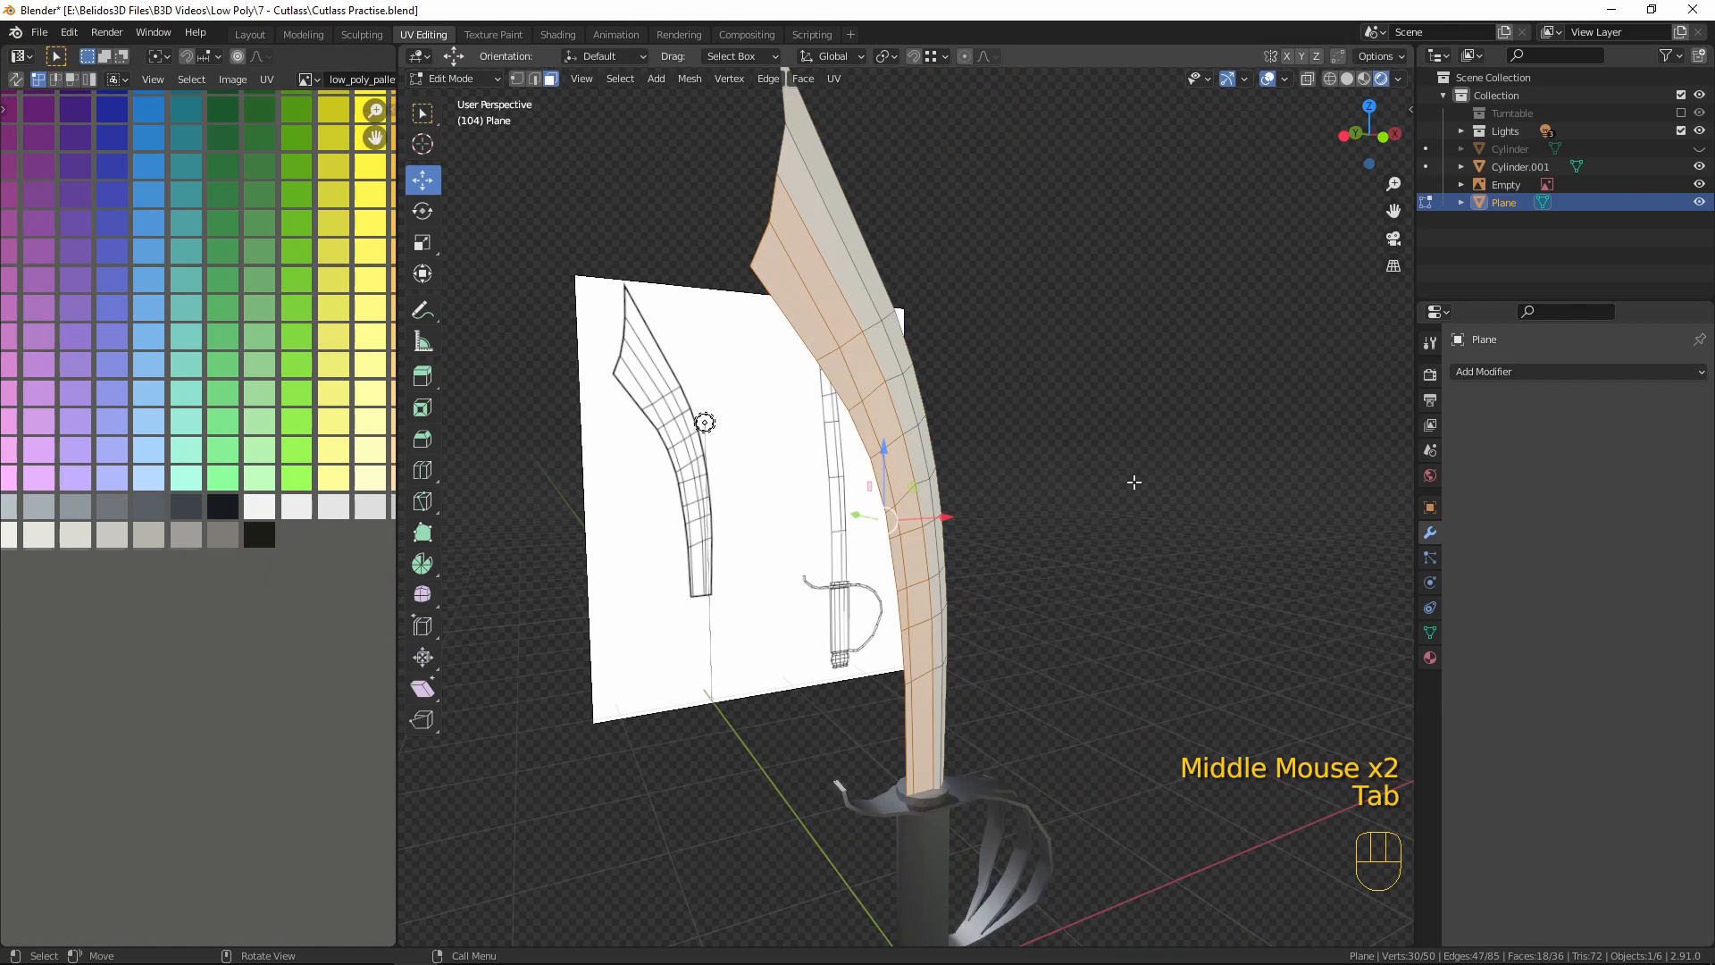
pyautogui.press('2')
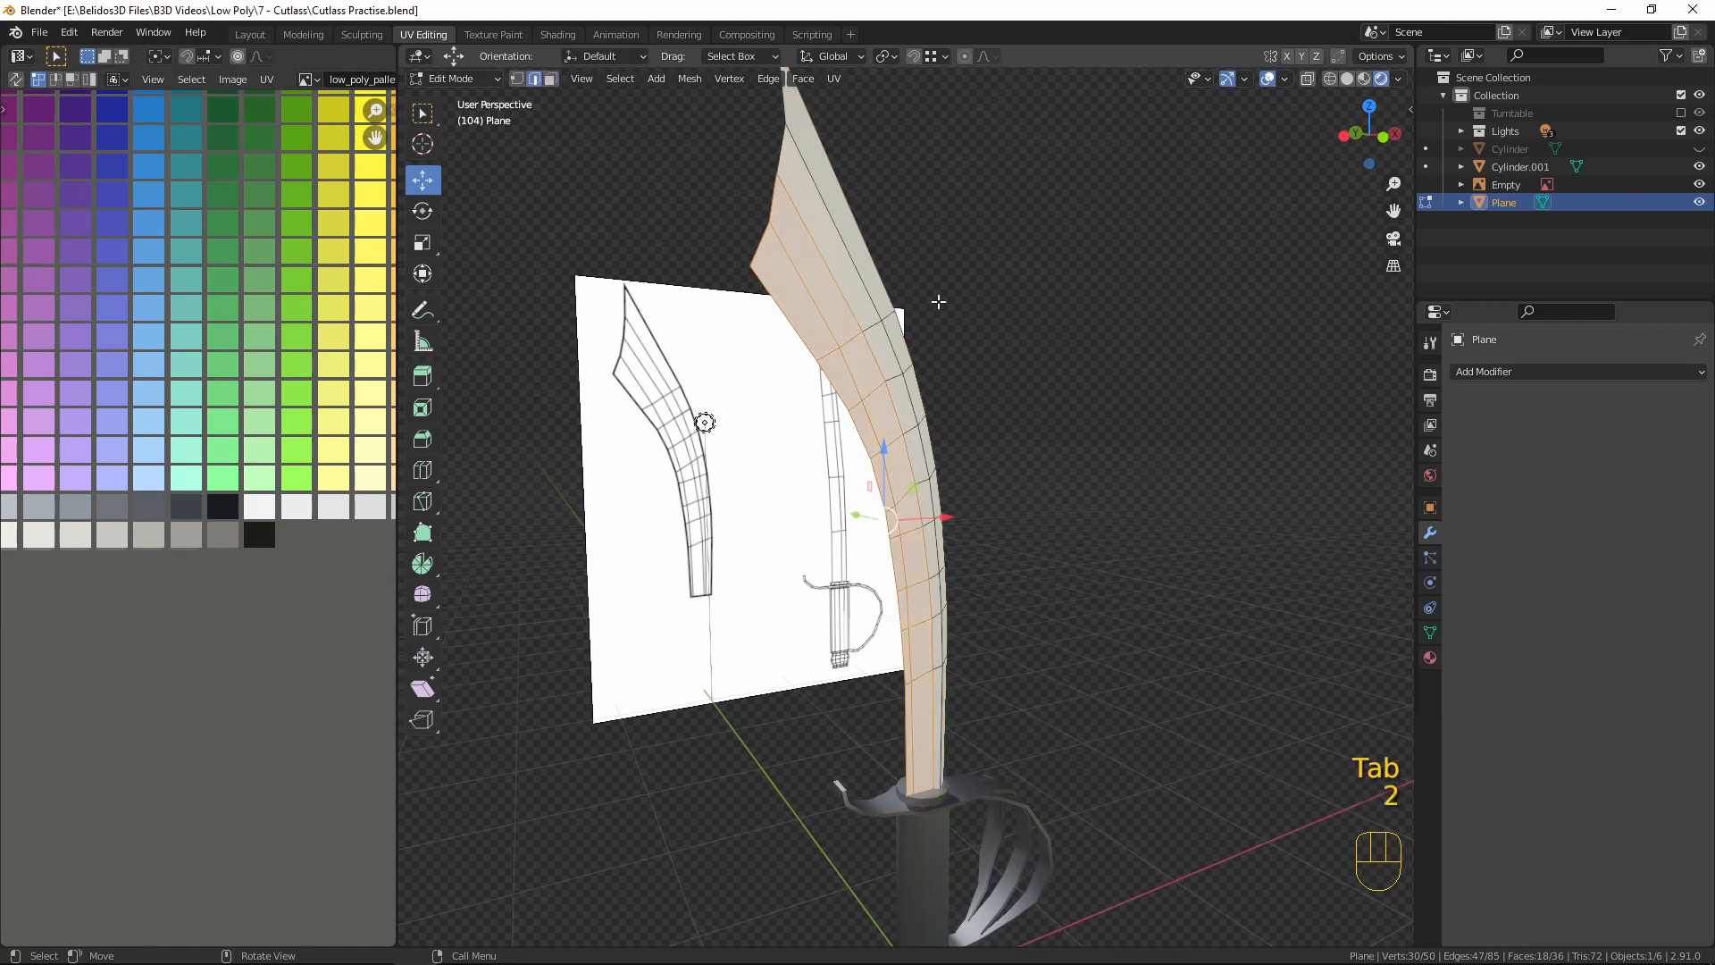
pyautogui.keyDown('alt'); pyautogui.click(841, 222); pyautogui.keyUp('alt')
pyautogui.hotkey('ctrl', 'e')
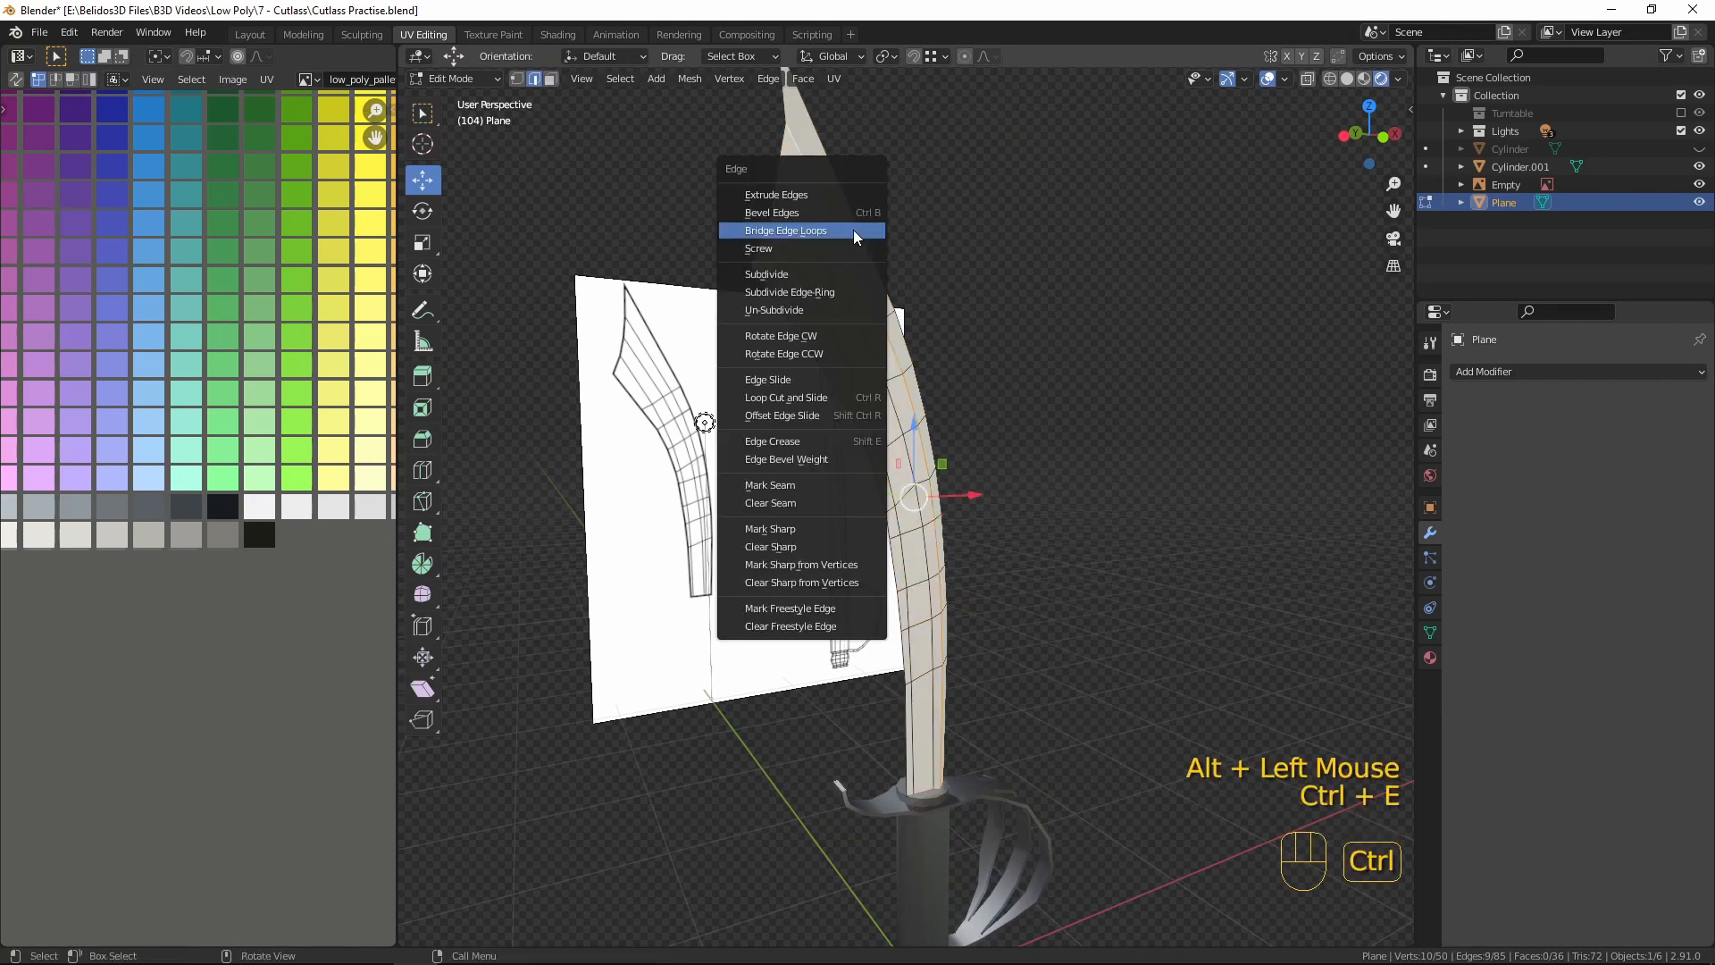
pyautogui.click(805, 528)
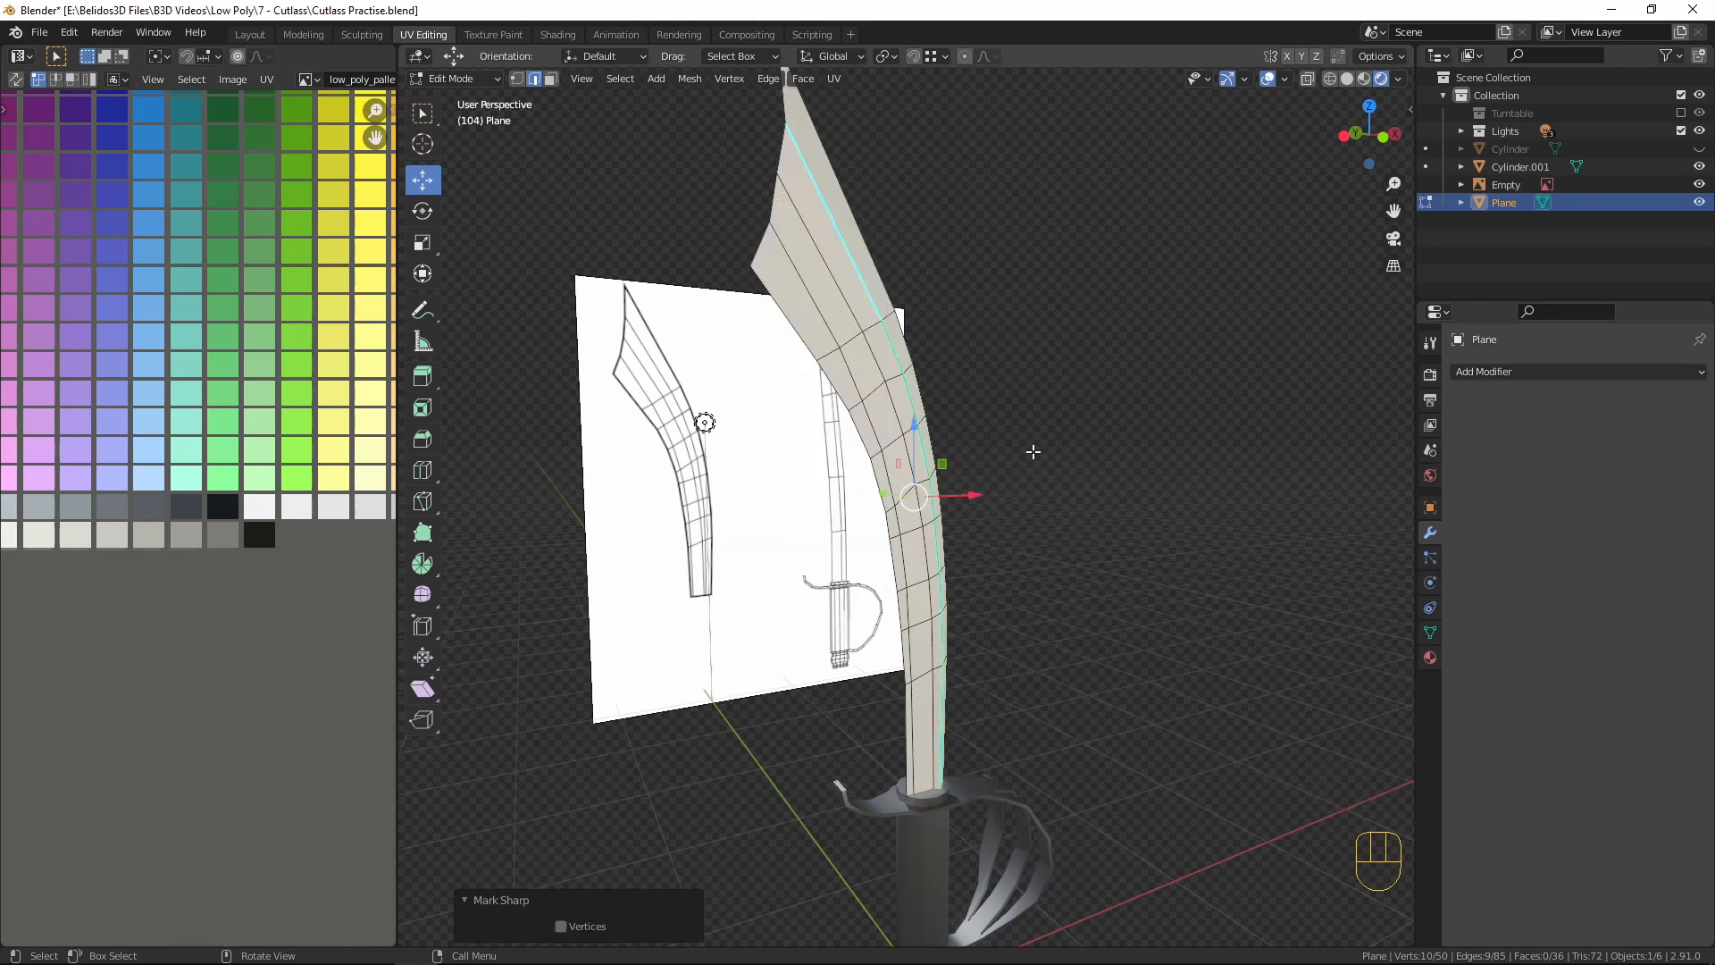
# - Add a Mirror modifier to the blade with only the Y axis enabled
pyautogui.moveTo(1033, 452); pyautogui.dragTo(1072, 536, button='middle')
pyautogui.click(1503, 373)
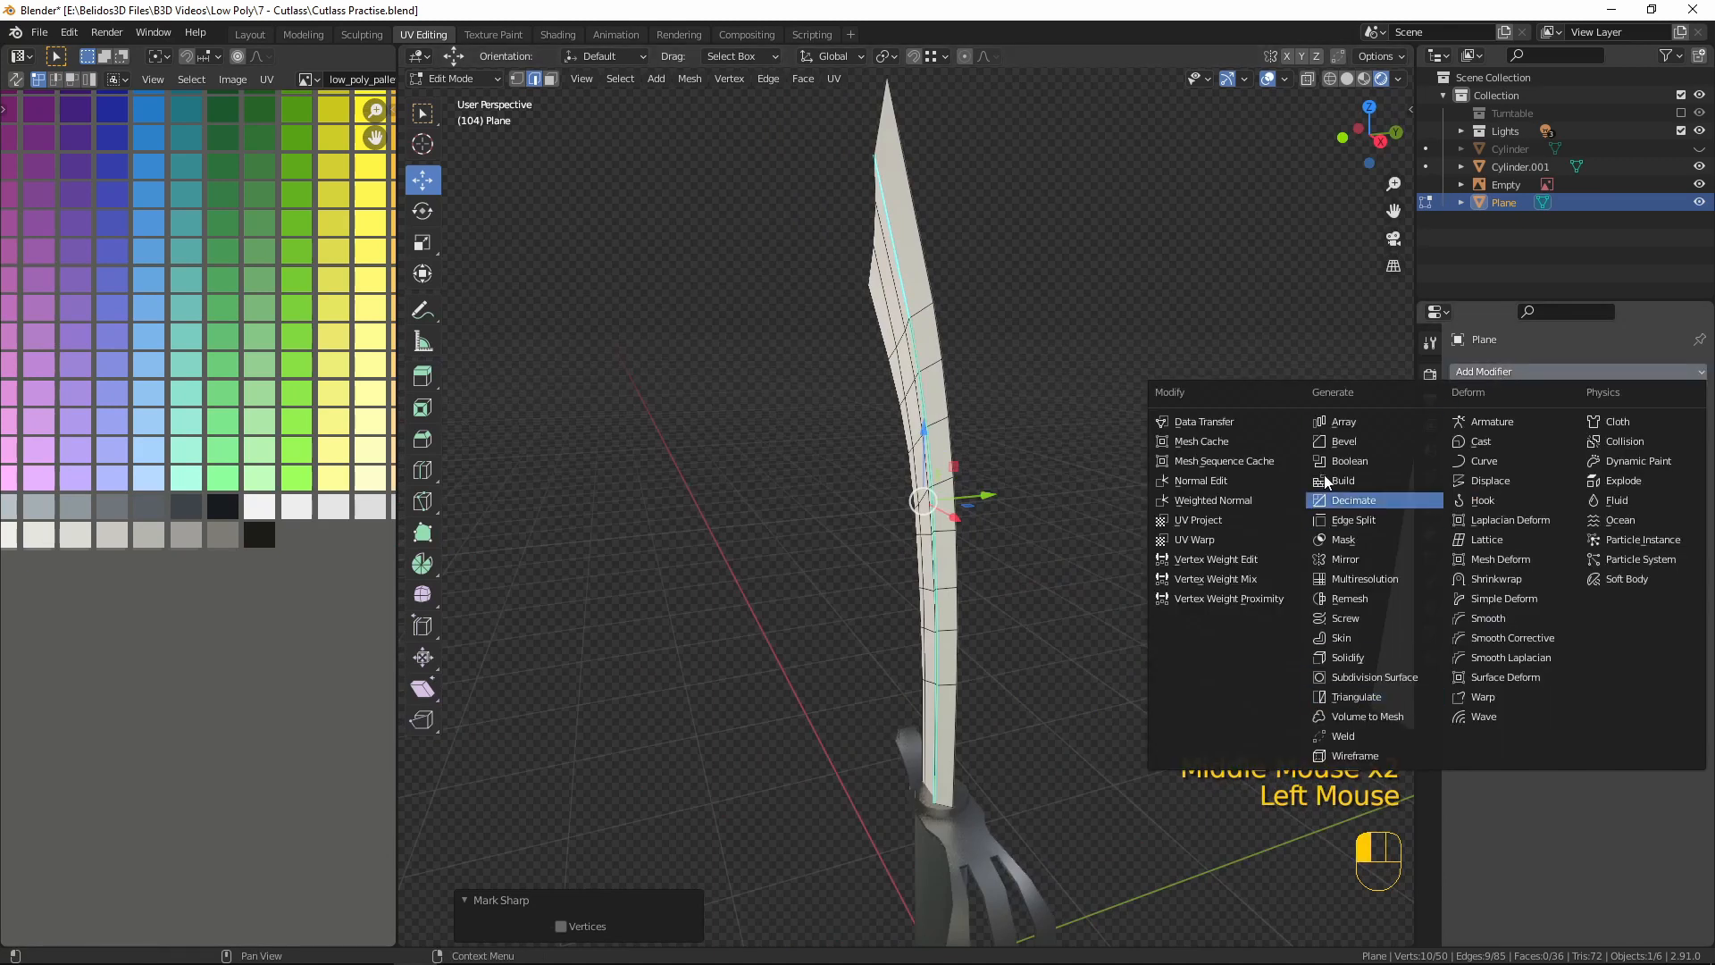
pyautogui.click(1348, 560)
pyautogui.click(1567, 429)
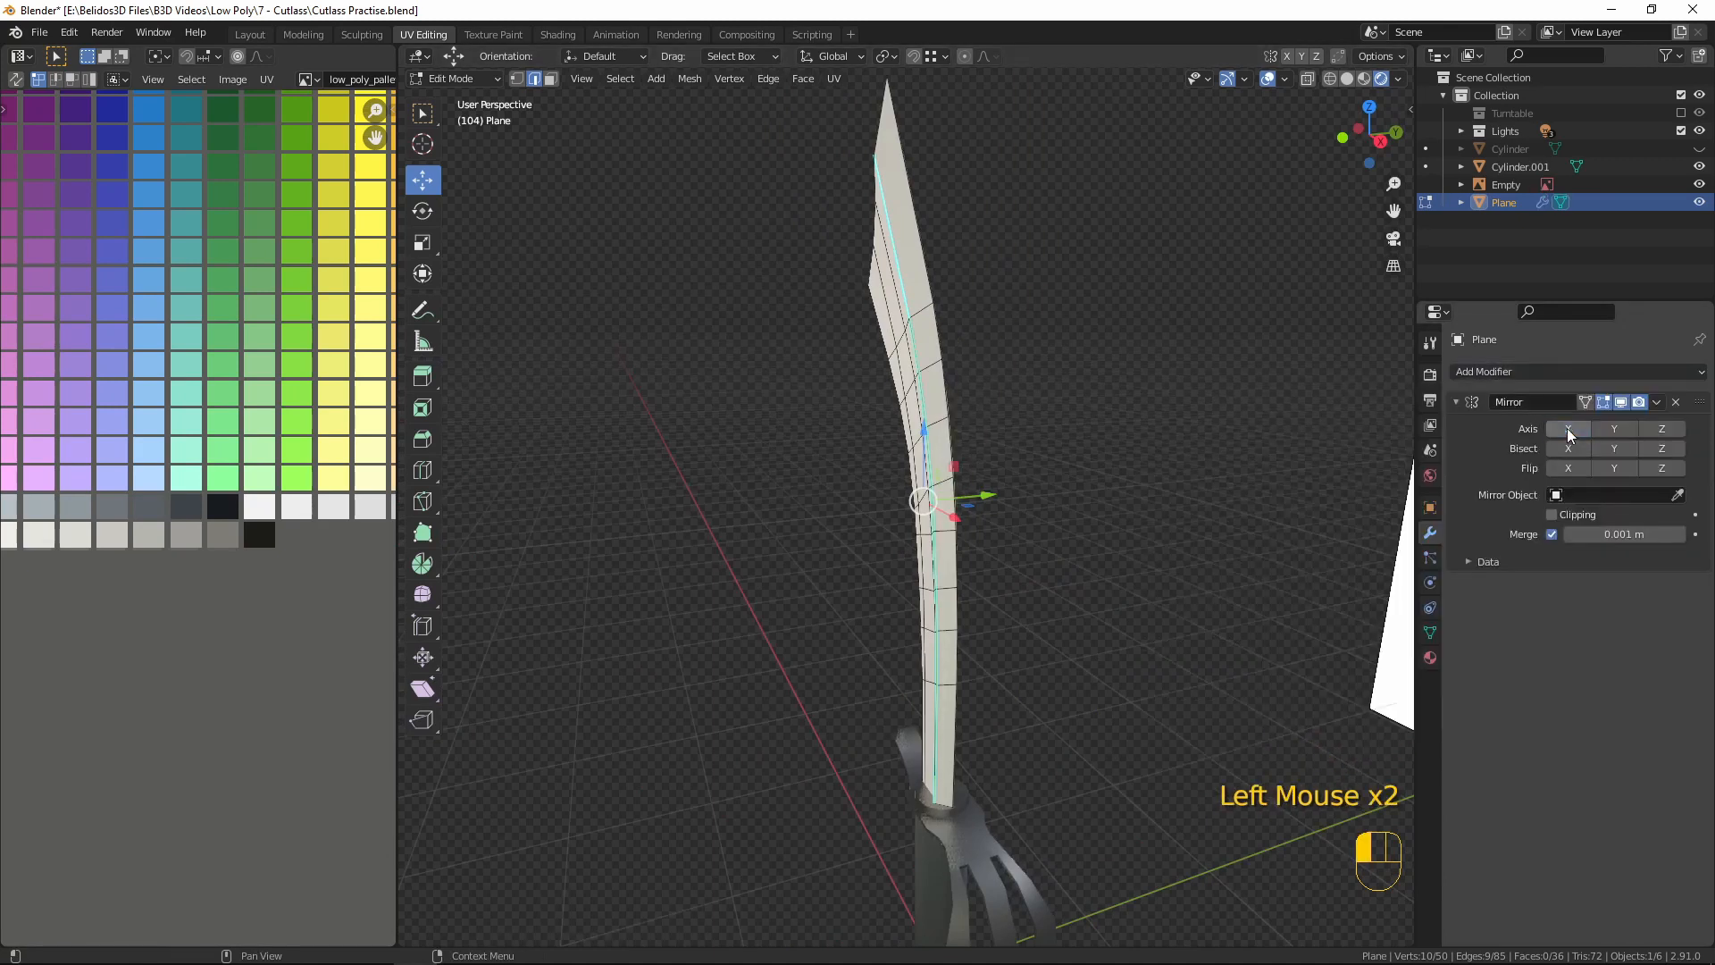
pyautogui.click(1607, 430)
# - Move the uppermost edge of the sharp loop along Y toward the mirrored half
pyautogui.moveTo(1099, 580)
pyautogui.mouseDown(button='middle')
pyautogui.moveTo(1106, 604)
pyautogui.moveTo(1053, 548)
pyautogui.moveTo(1080, 587)
pyautogui.mouseUp(button='middle')
pyautogui.keyDown('shift'); pyautogui.moveTo(1114, 484); pyautogui.dragTo(1094, 896, button='middle'); pyautogui.keyUp('shift')
pyautogui.moveTo(1102, 814); pyautogui.dragTo(1129, 924, button='middle')
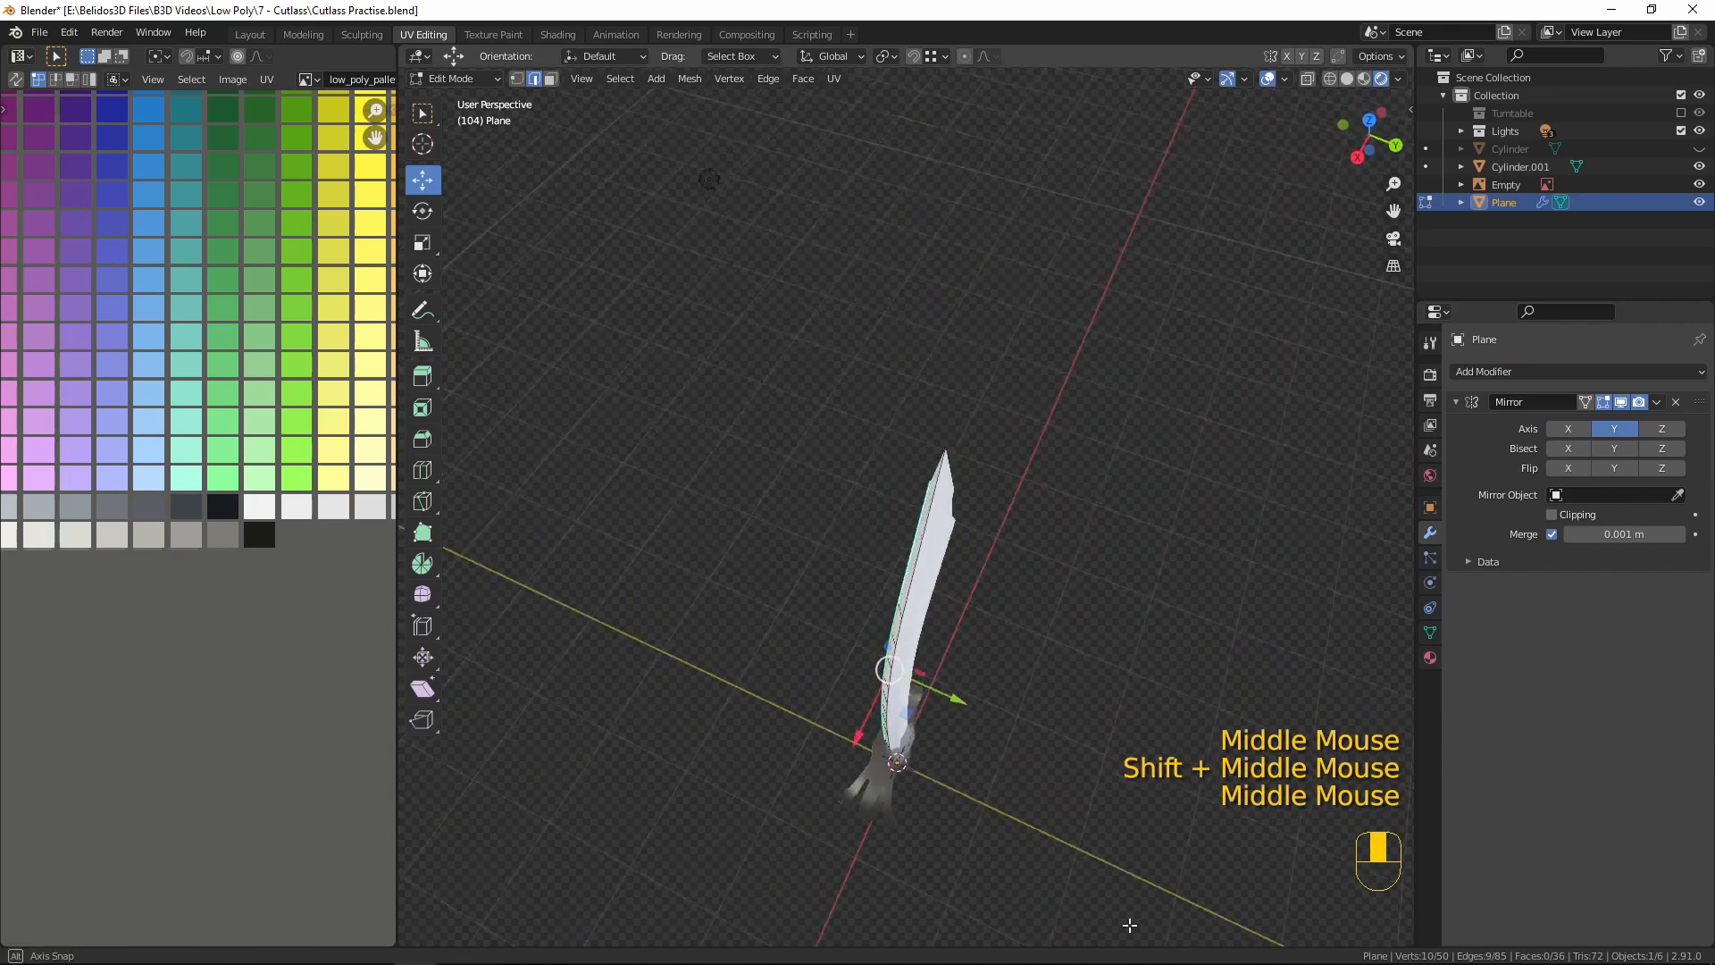
pyautogui.scroll(5, 1107, 582)
pyautogui.moveTo(1107, 583); pyautogui.dragTo(827, 375, button='middle')
pyautogui.moveTo(879, 456); pyautogui.dragTo(741, 429, button='middle')
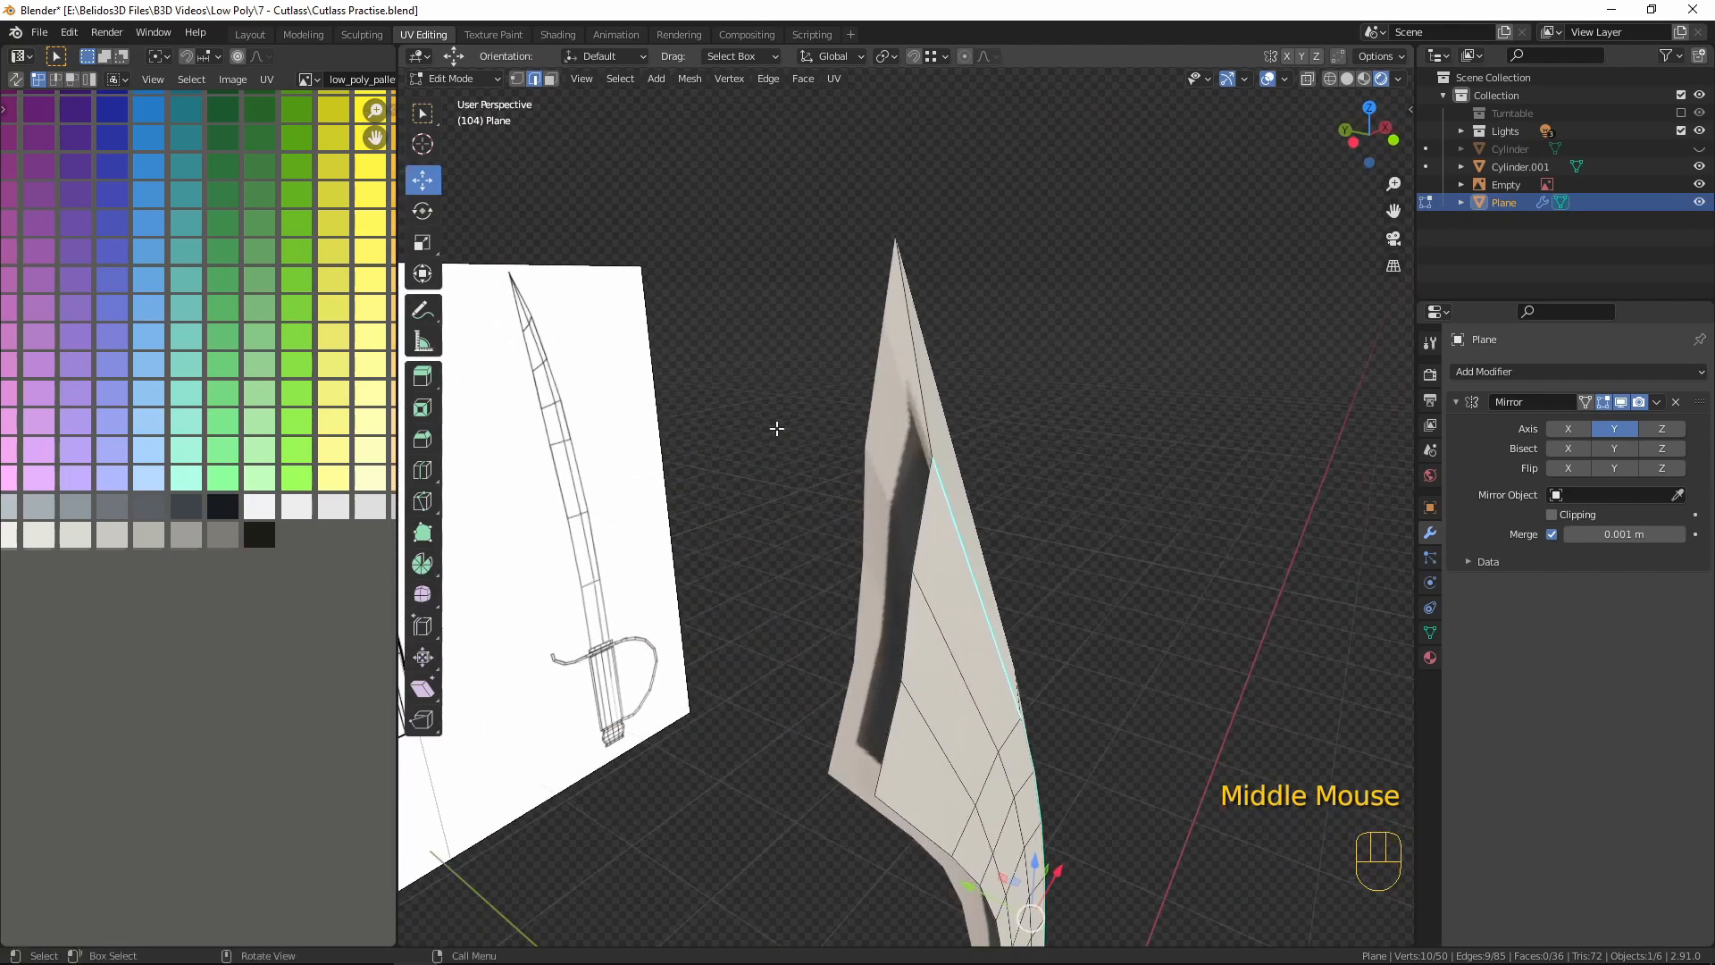
pyautogui.press('2')
pyautogui.click(961, 478)
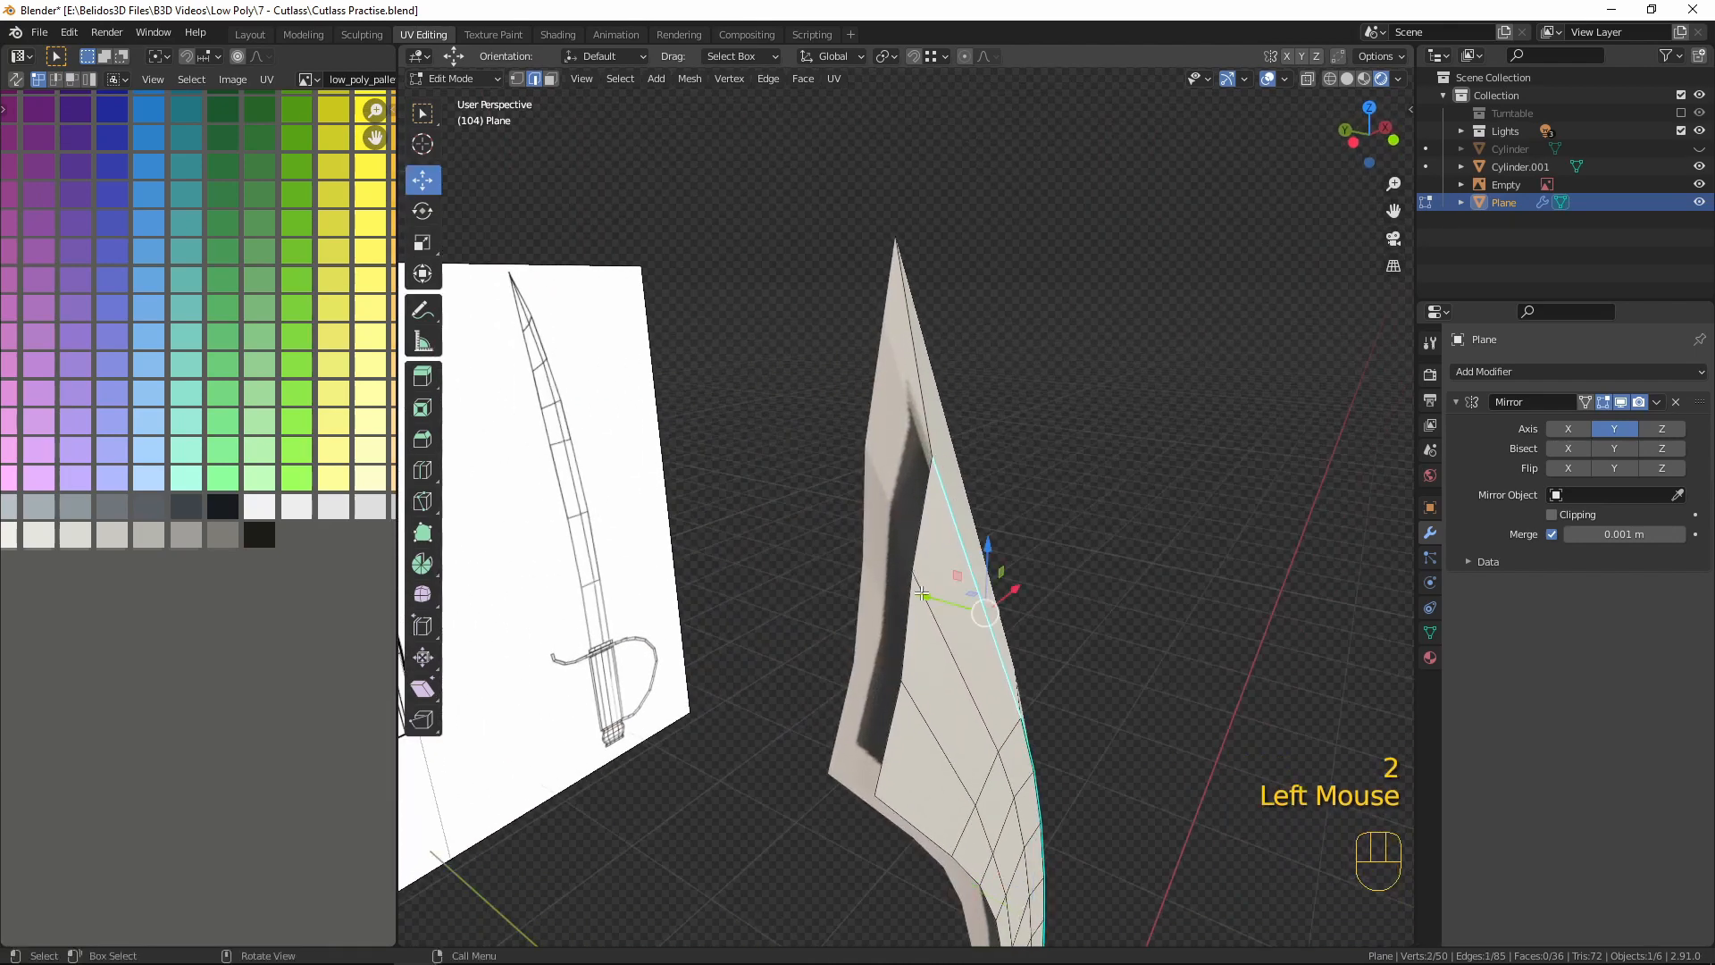
pyautogui.moveTo(922, 593); pyautogui.dragTo(844, 708)
# - Move the left outline edges below the tip along Y toward the mirrored half and switch to vertex selection
pyautogui.click(889, 592)
pyautogui.click(892, 676)
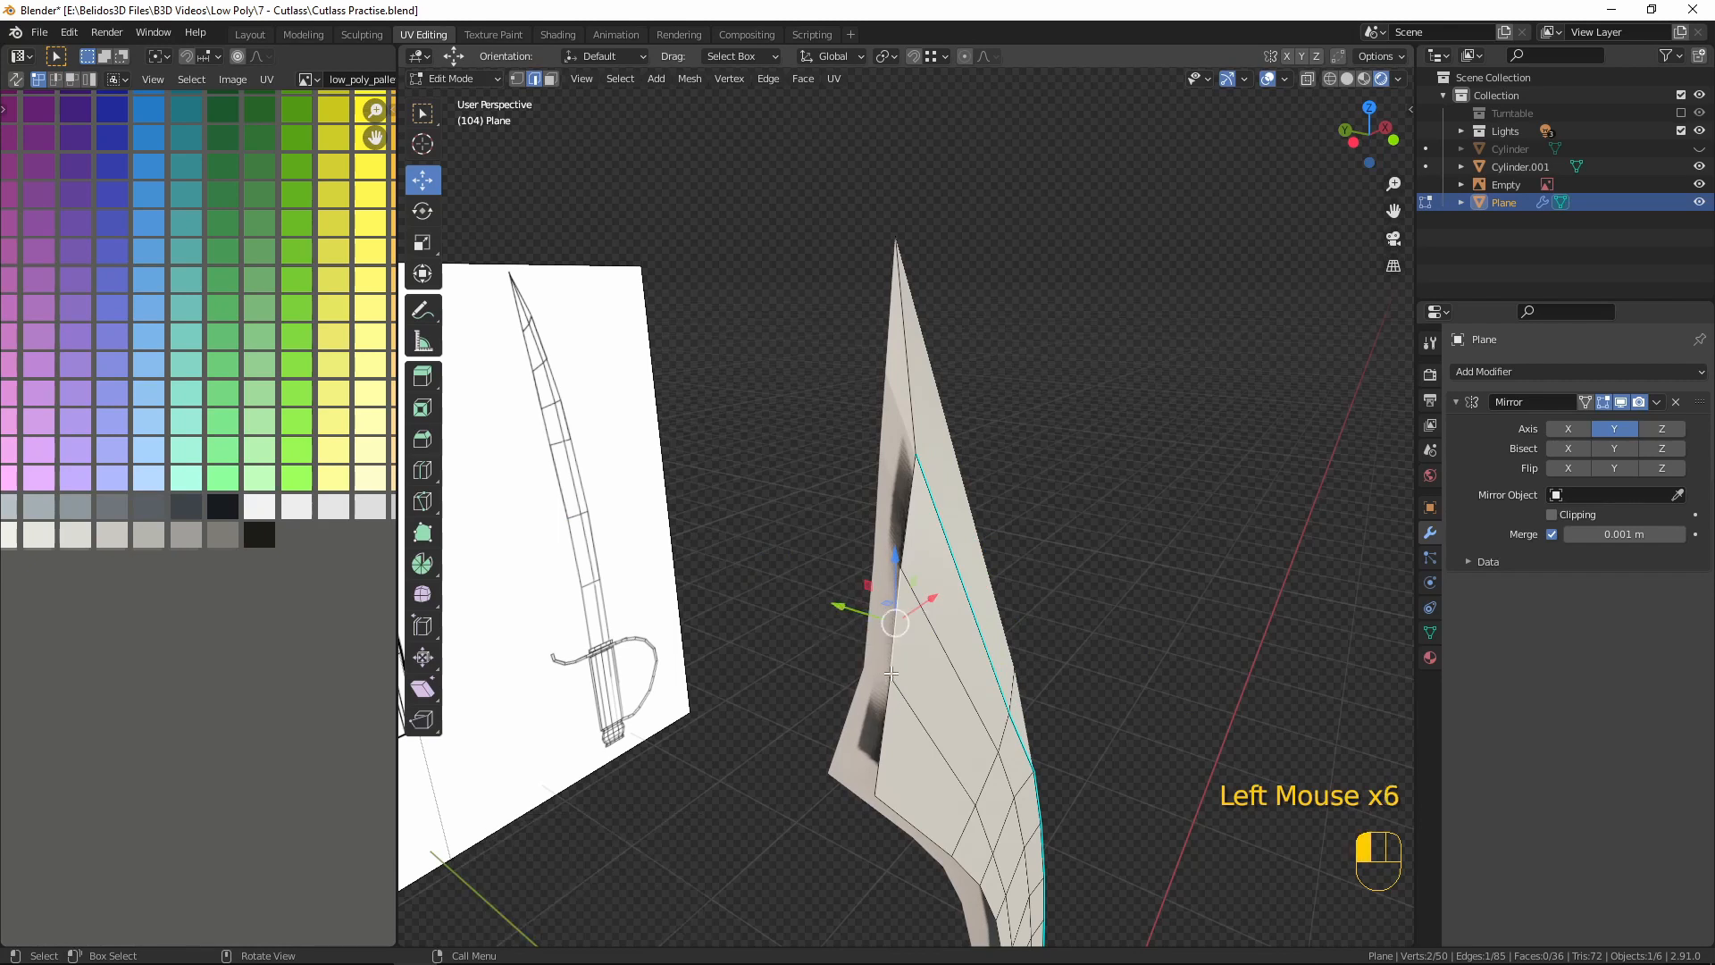
pyautogui.click(880, 769)
pyautogui.moveTo(841, 716); pyautogui.dragTo(829, 712)
pyautogui.press('1')
pyautogui.press('`')
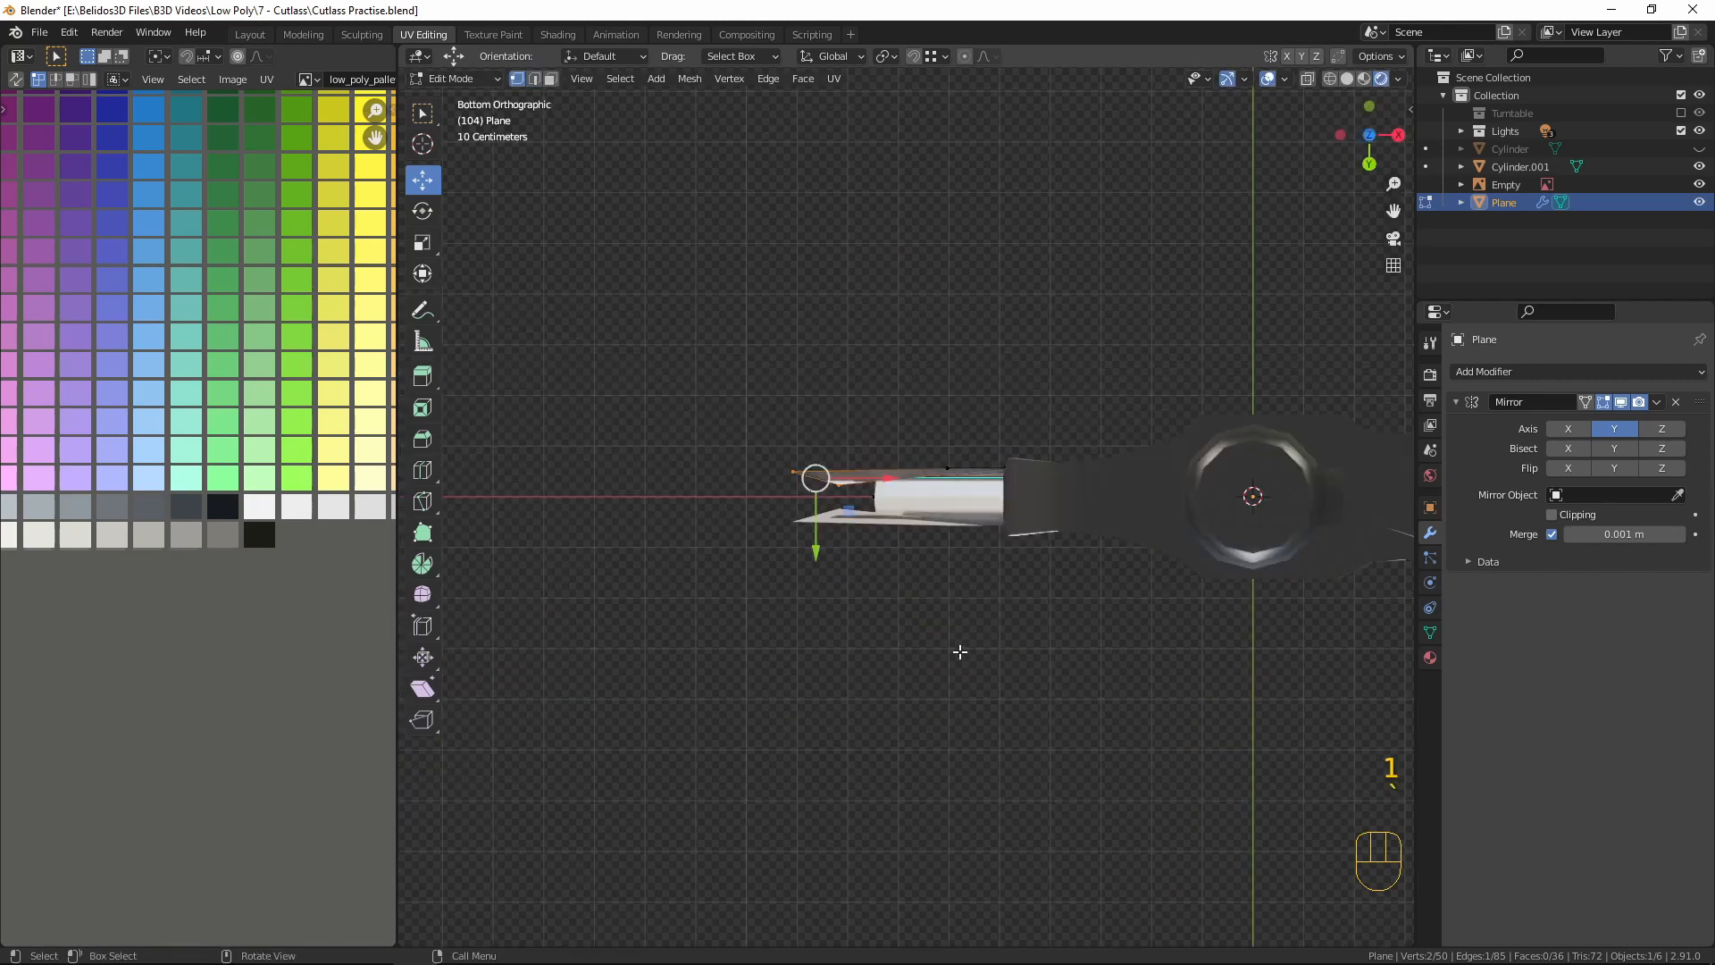
pyautogui.moveTo(960, 652); pyautogui.dragTo(988, 501, button='middle')
pyautogui.scroll(-5, 988, 501)
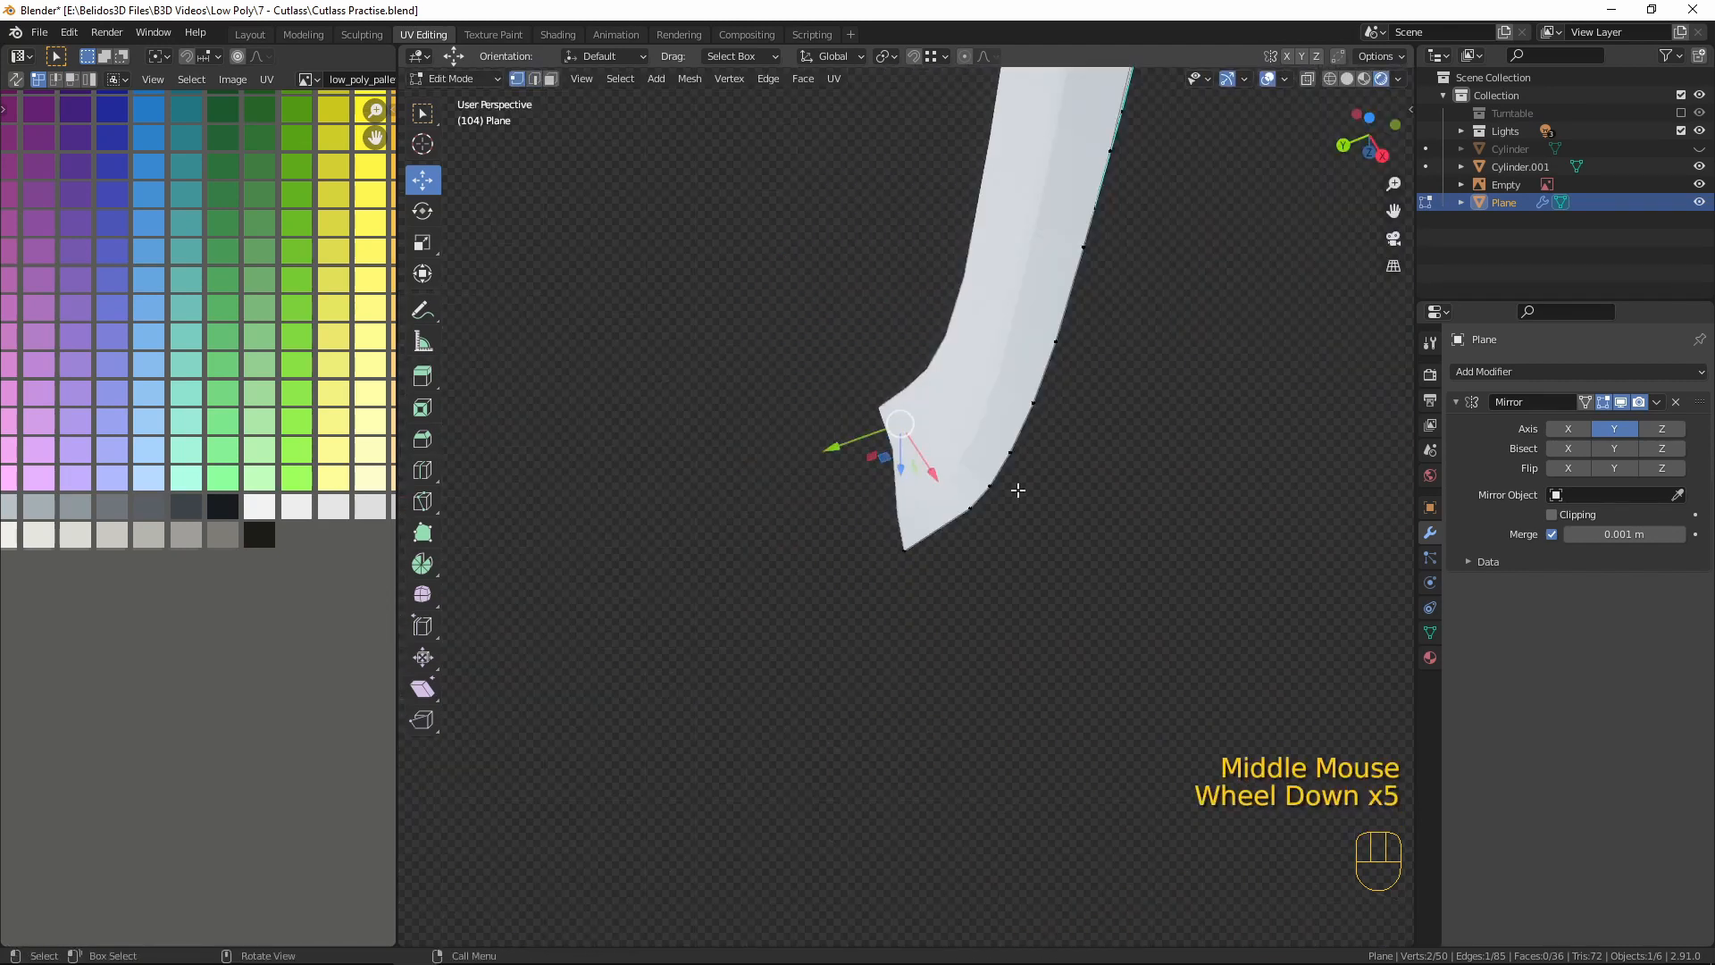
pyautogui.press('KP_7')
pyautogui.moveTo(902, 646); pyautogui.dragTo(1174, 873, button='middle')
pyautogui.scroll(6, 1174, 873)
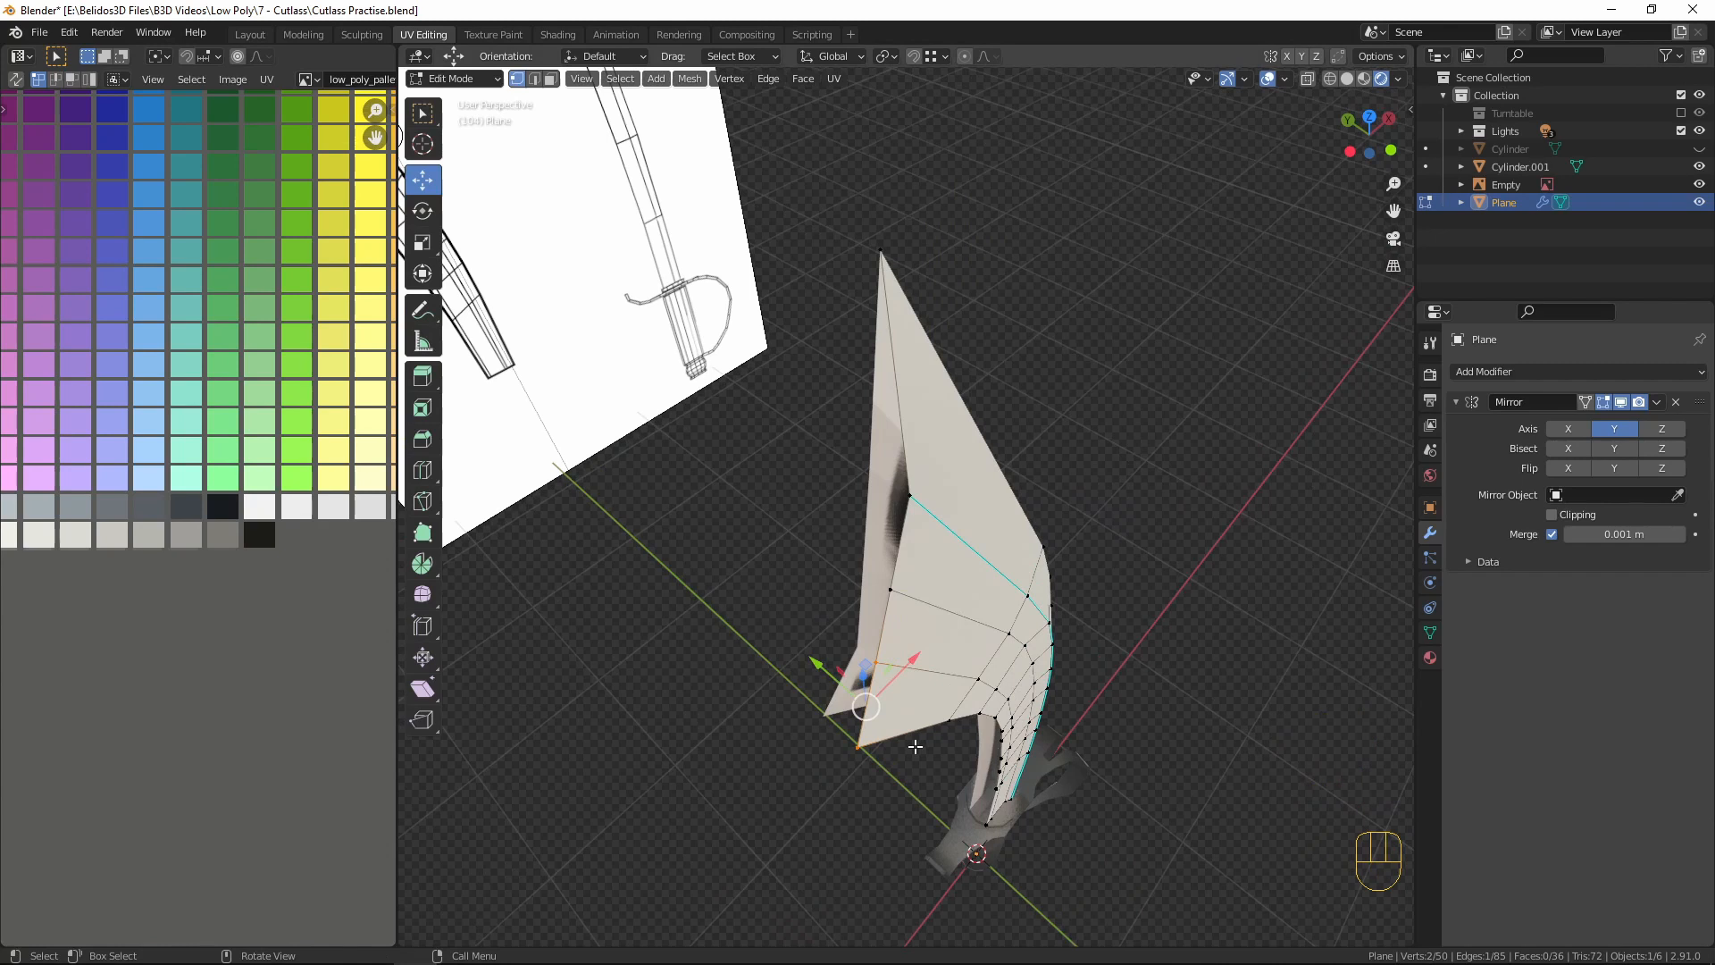
pyautogui.moveTo(818, 663)
pyautogui.mouseDown()
pyautogui.moveTo(807, 649)
pyautogui.moveTo(821, 652)
pyautogui.mouseUp()
pyautogui.rightClick(834, 653)
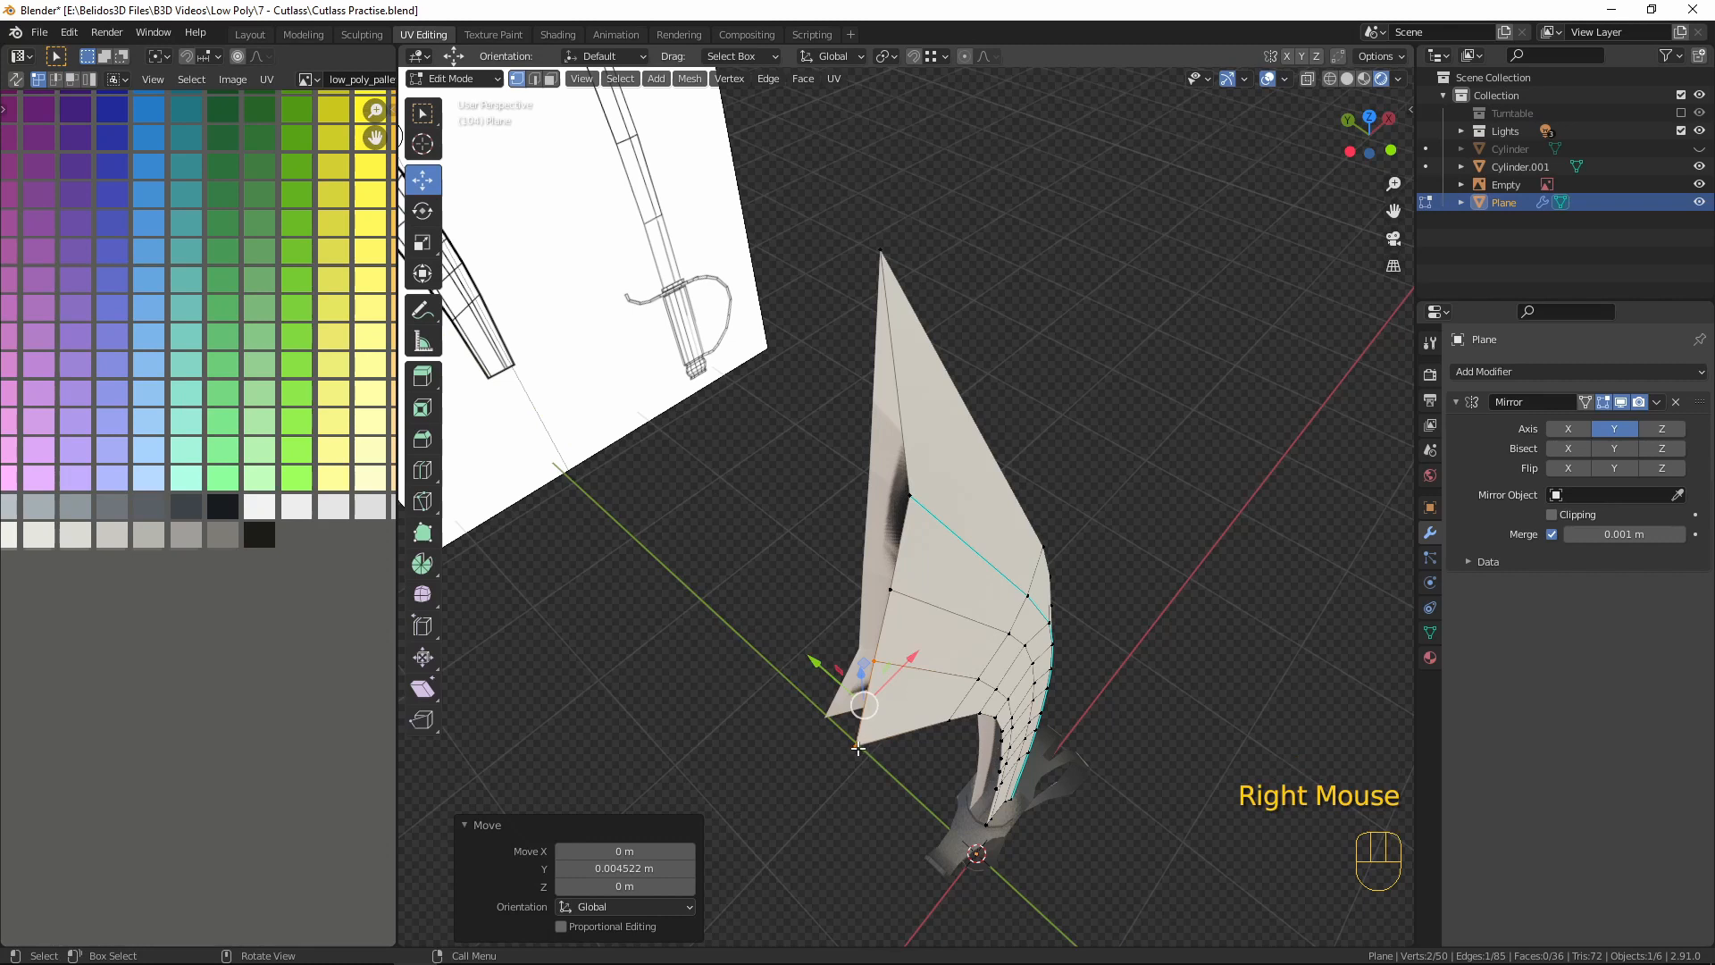
pyautogui.hotkey('ctrl', 'z')
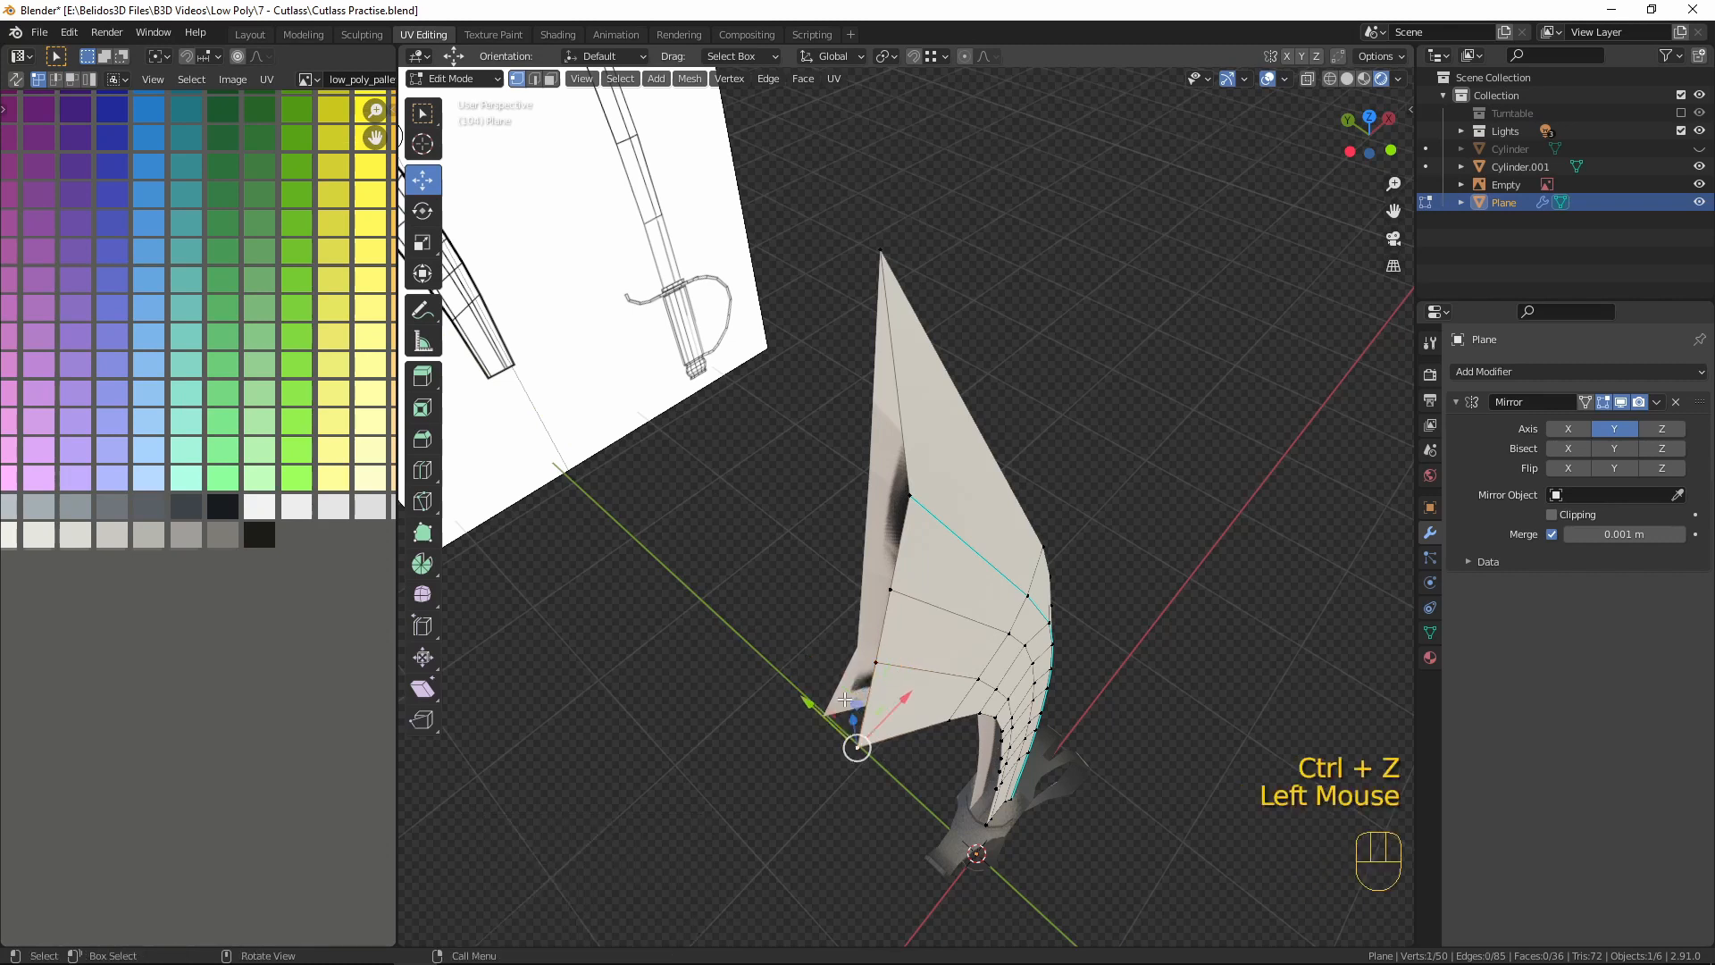
# - Move the flare's corner vertex along Y, then the two outline vertices below the tip by about 0.0127 m and 0.0035 m
pyautogui.moveTo(812, 703); pyautogui.dragTo(796, 686)
pyautogui.moveTo(796, 686); pyautogui.dragTo(995, 464, button='middle')
pyautogui.click(925, 427)
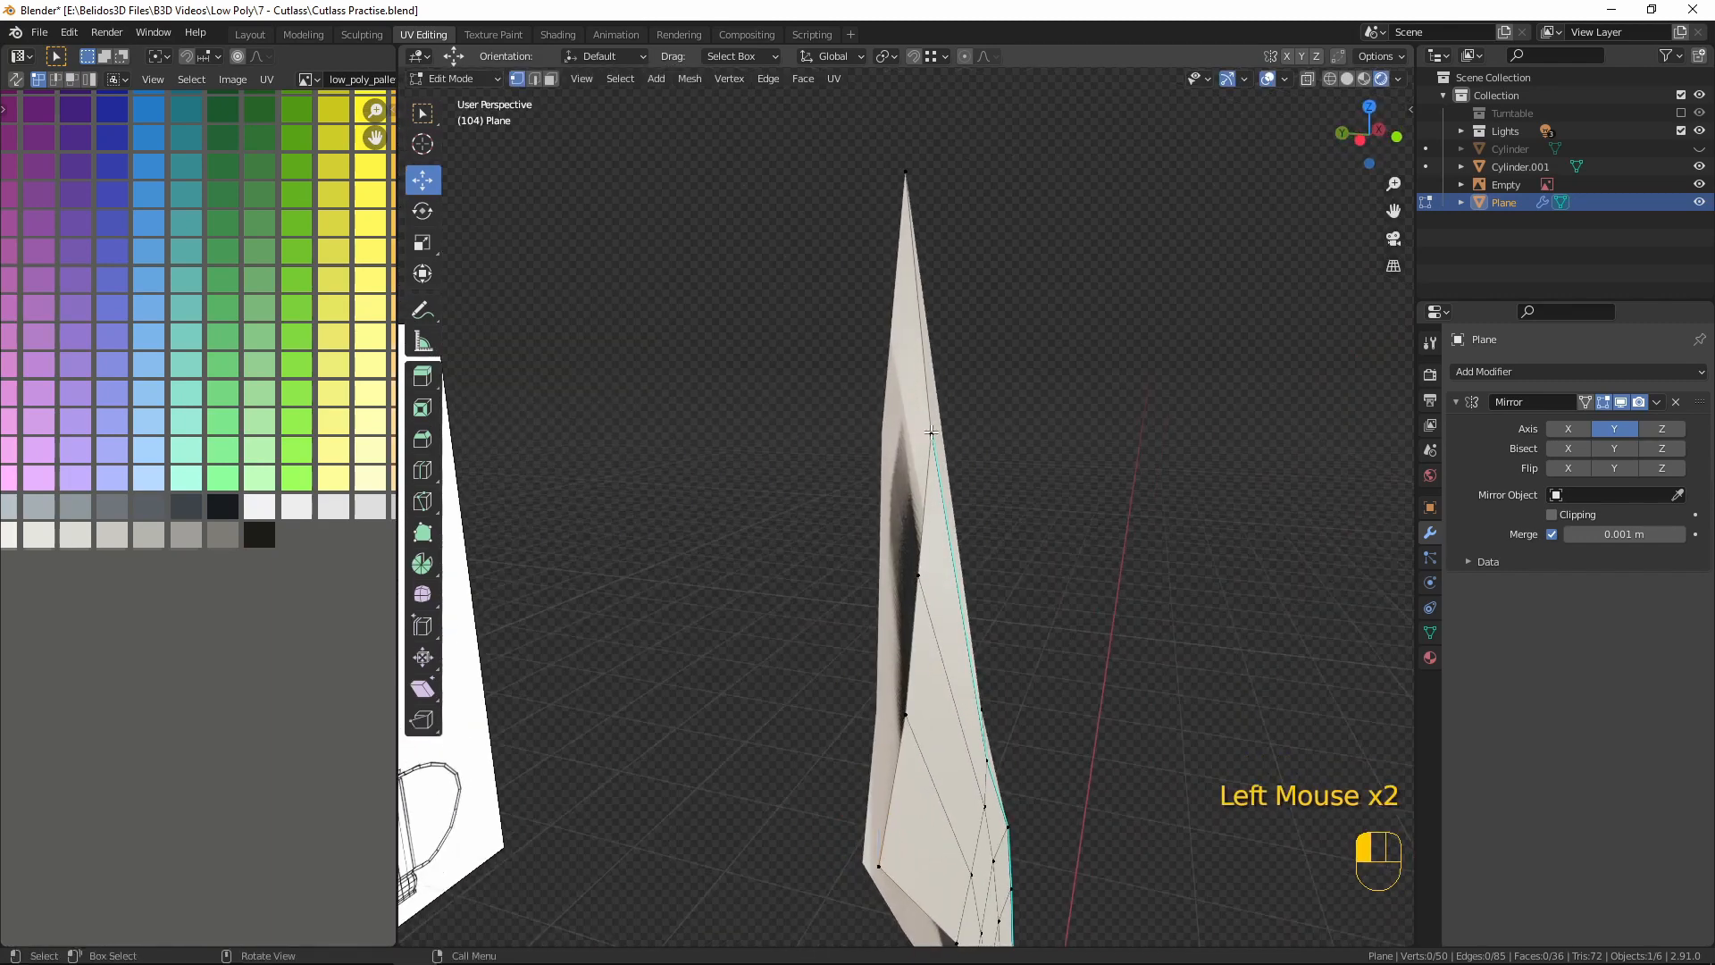
pyautogui.moveTo(873, 424); pyautogui.dragTo(869, 453)
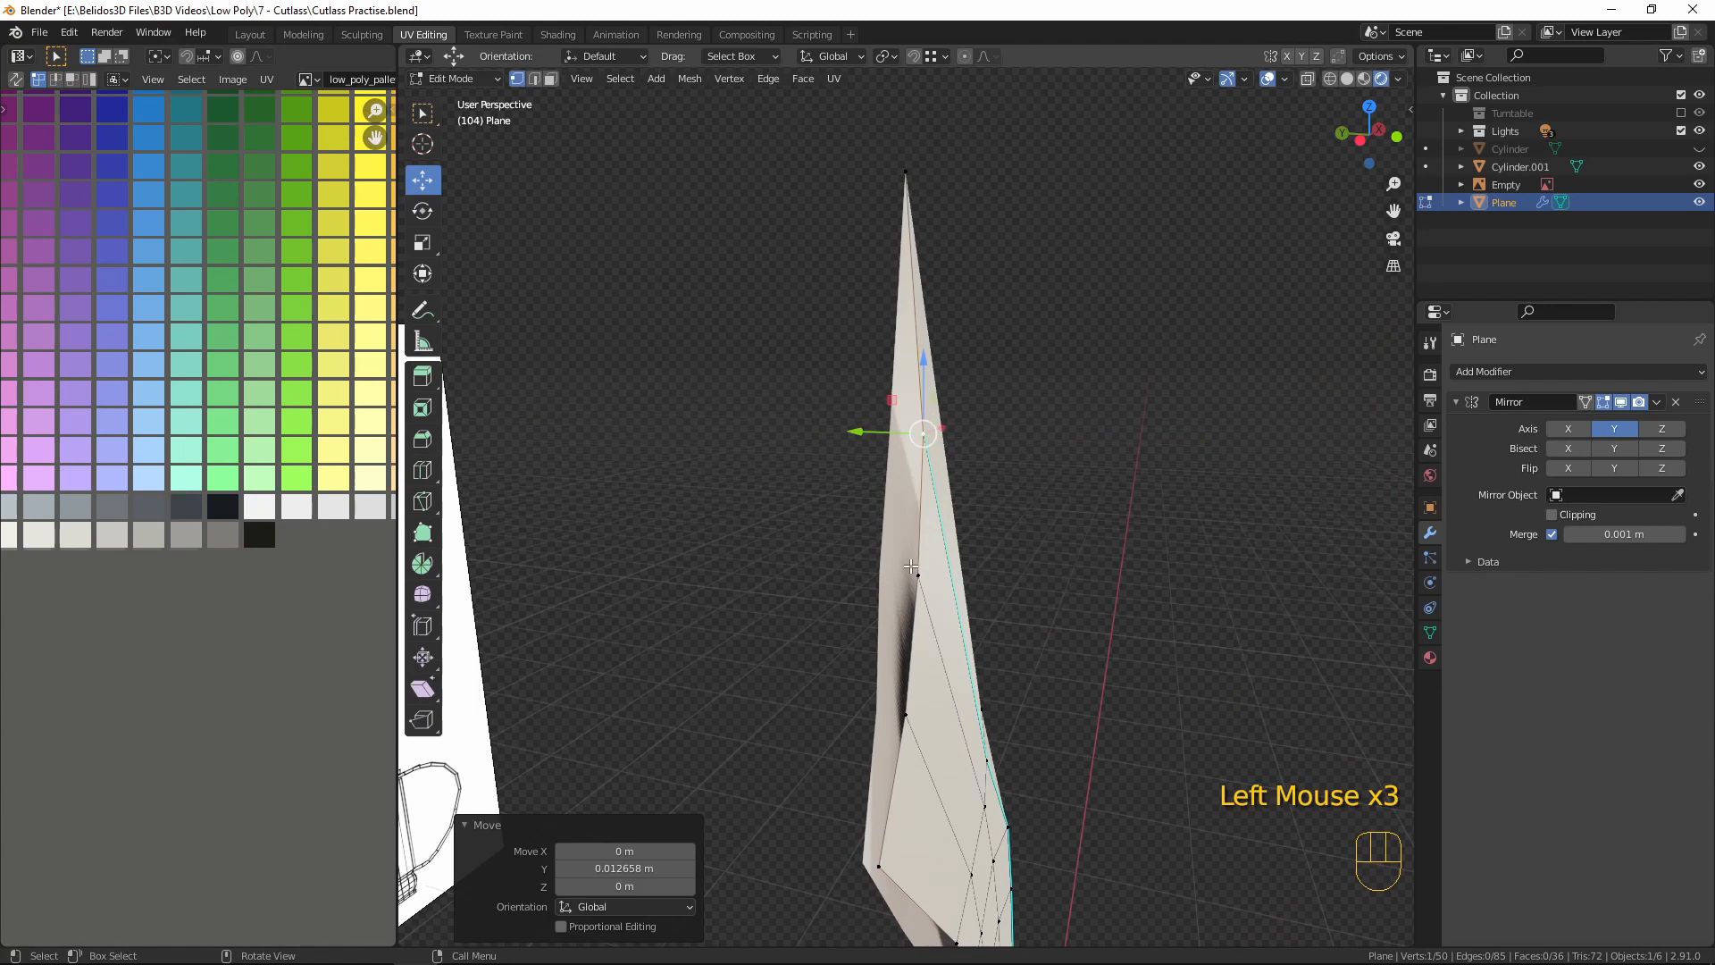
pyautogui.click(911, 566)
pyautogui.moveTo(853, 568); pyautogui.dragTo(850, 570)
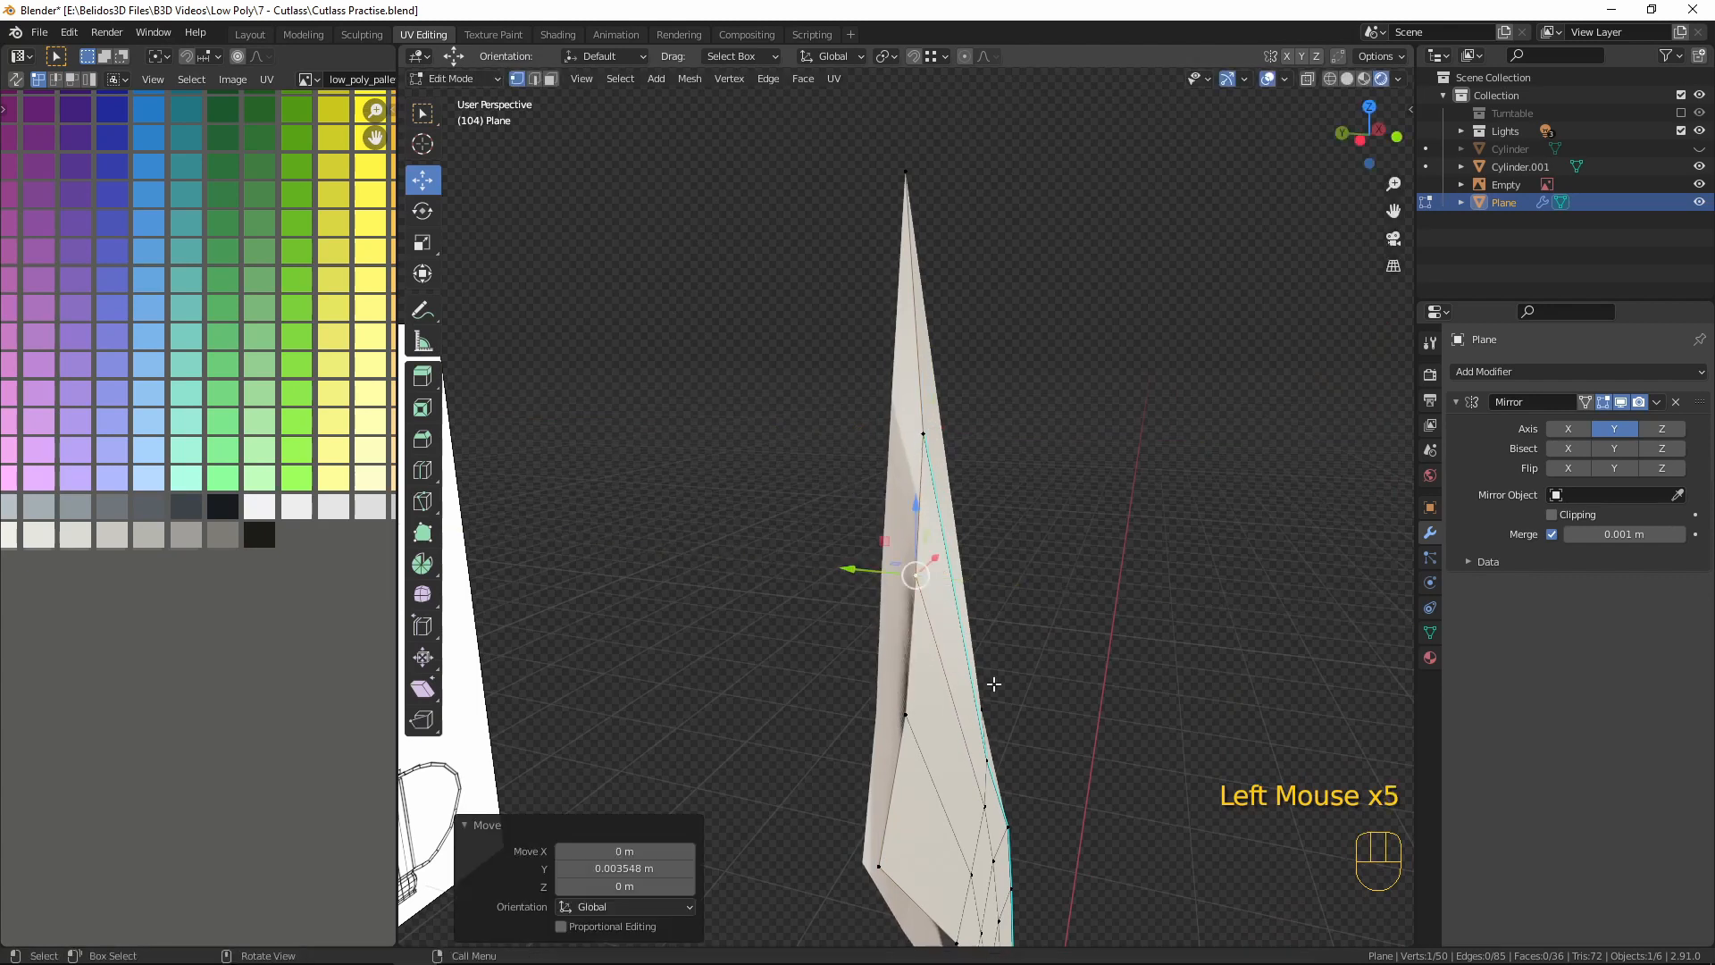
# - Move a single blade vertex beside the flare by about -0.043 m along Y
pyautogui.scroll(-1, 991, 682)
pyautogui.moveTo(992, 682); pyautogui.dragTo(1037, 598, button='middle')
pyautogui.scroll(-3, 1024, 732)
pyautogui.scroll(-3, 1024, 732)
pyautogui.moveTo(1024, 732); pyautogui.dragTo(903, 604, button='middle')
pyautogui.click(970, 632)
pyautogui.scroll(-1, 970, 632)
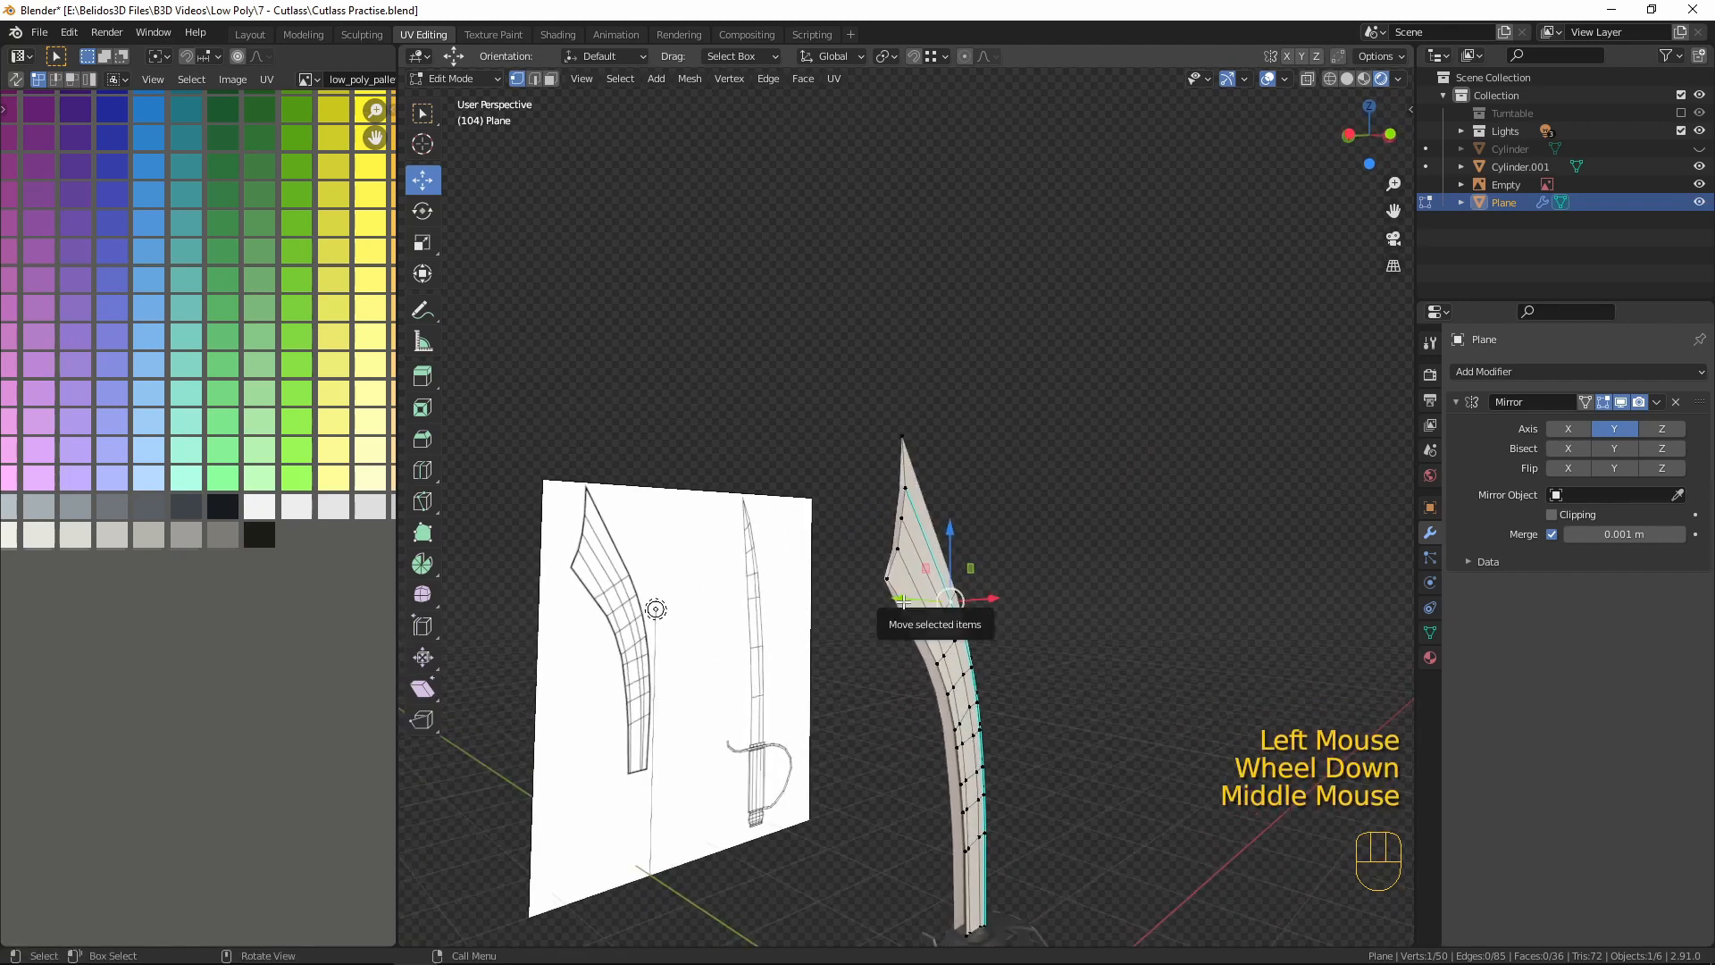
pyautogui.moveTo(903, 601); pyautogui.dragTo(904, 593)
# - Move another vertex near the flare's corner slightly along Y
pyautogui.moveTo(903, 594); pyautogui.dragTo(1008, 755, button='middle')
pyautogui.scroll(1, 1018, 777)
pyautogui.scroll(-4, 995, 730)
pyautogui.scroll(3, 982, 701)
pyautogui.click(908, 570)
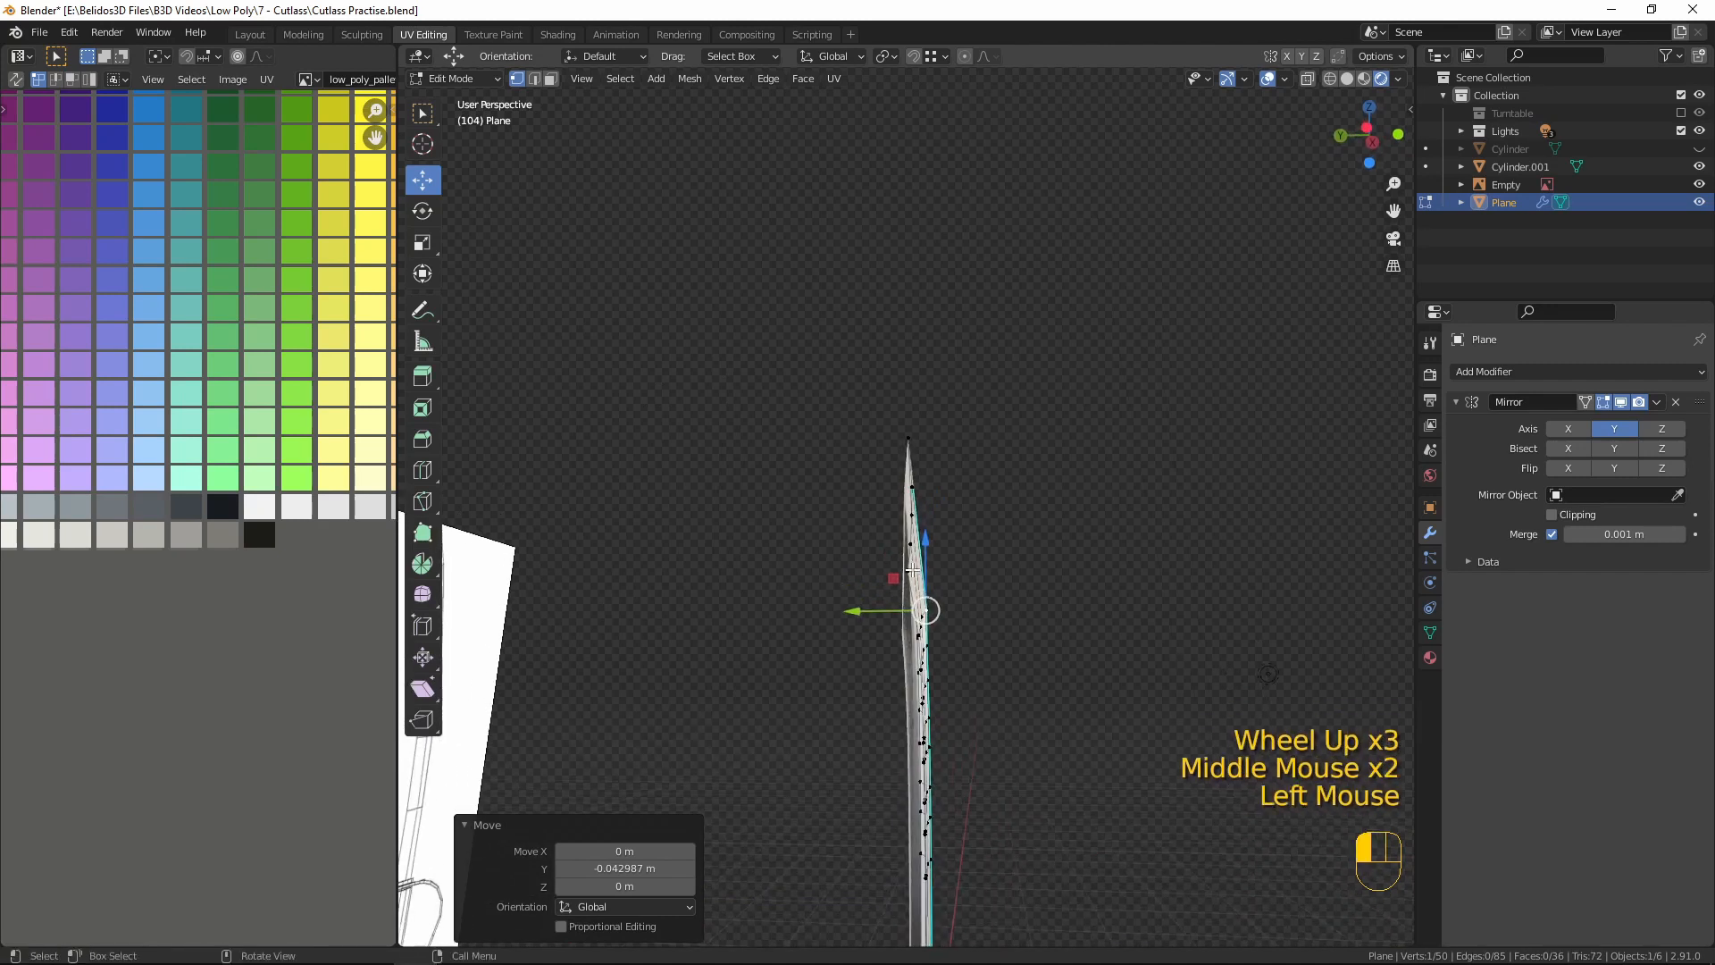
pyautogui.moveTo(833, 572); pyautogui.dragTo(842, 574)
# - Extrude the open outline edge loop running from the flare down to the hilt, leaving the new edges in place
pyautogui.press('2')
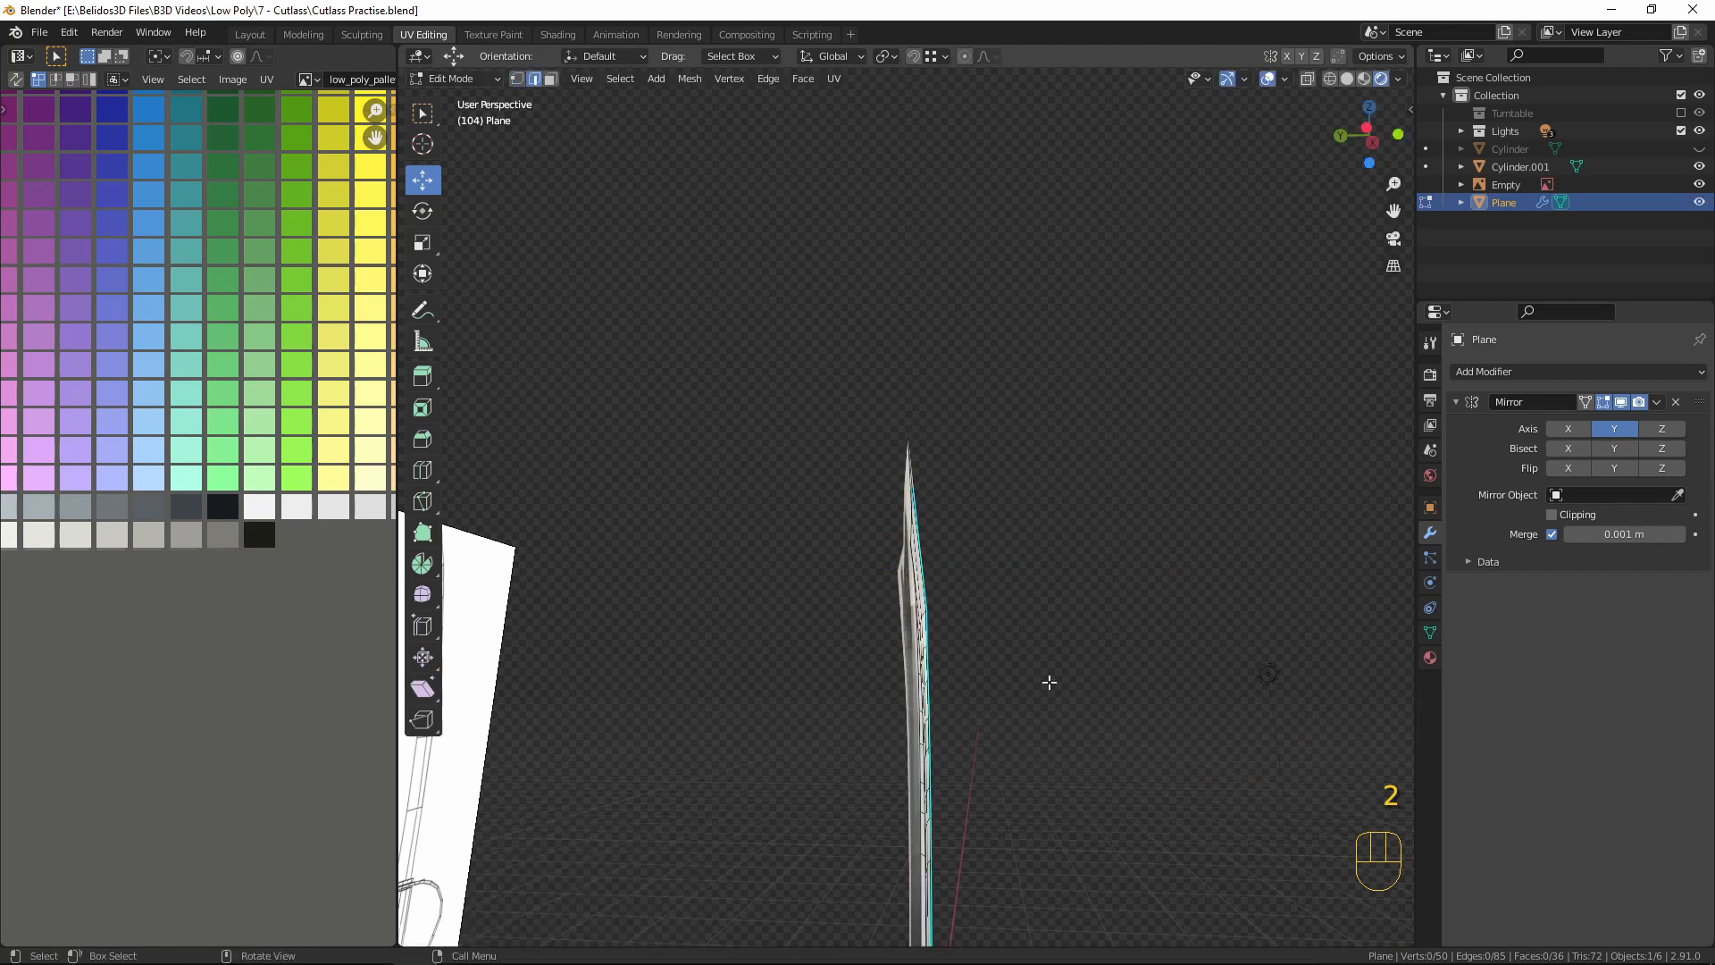
pyautogui.moveTo(1123, 742); pyautogui.dragTo(960, 728, button='middle')
pyautogui.keyDown('alt'); pyautogui.click(909, 610); pyautogui.keyUp('alt')
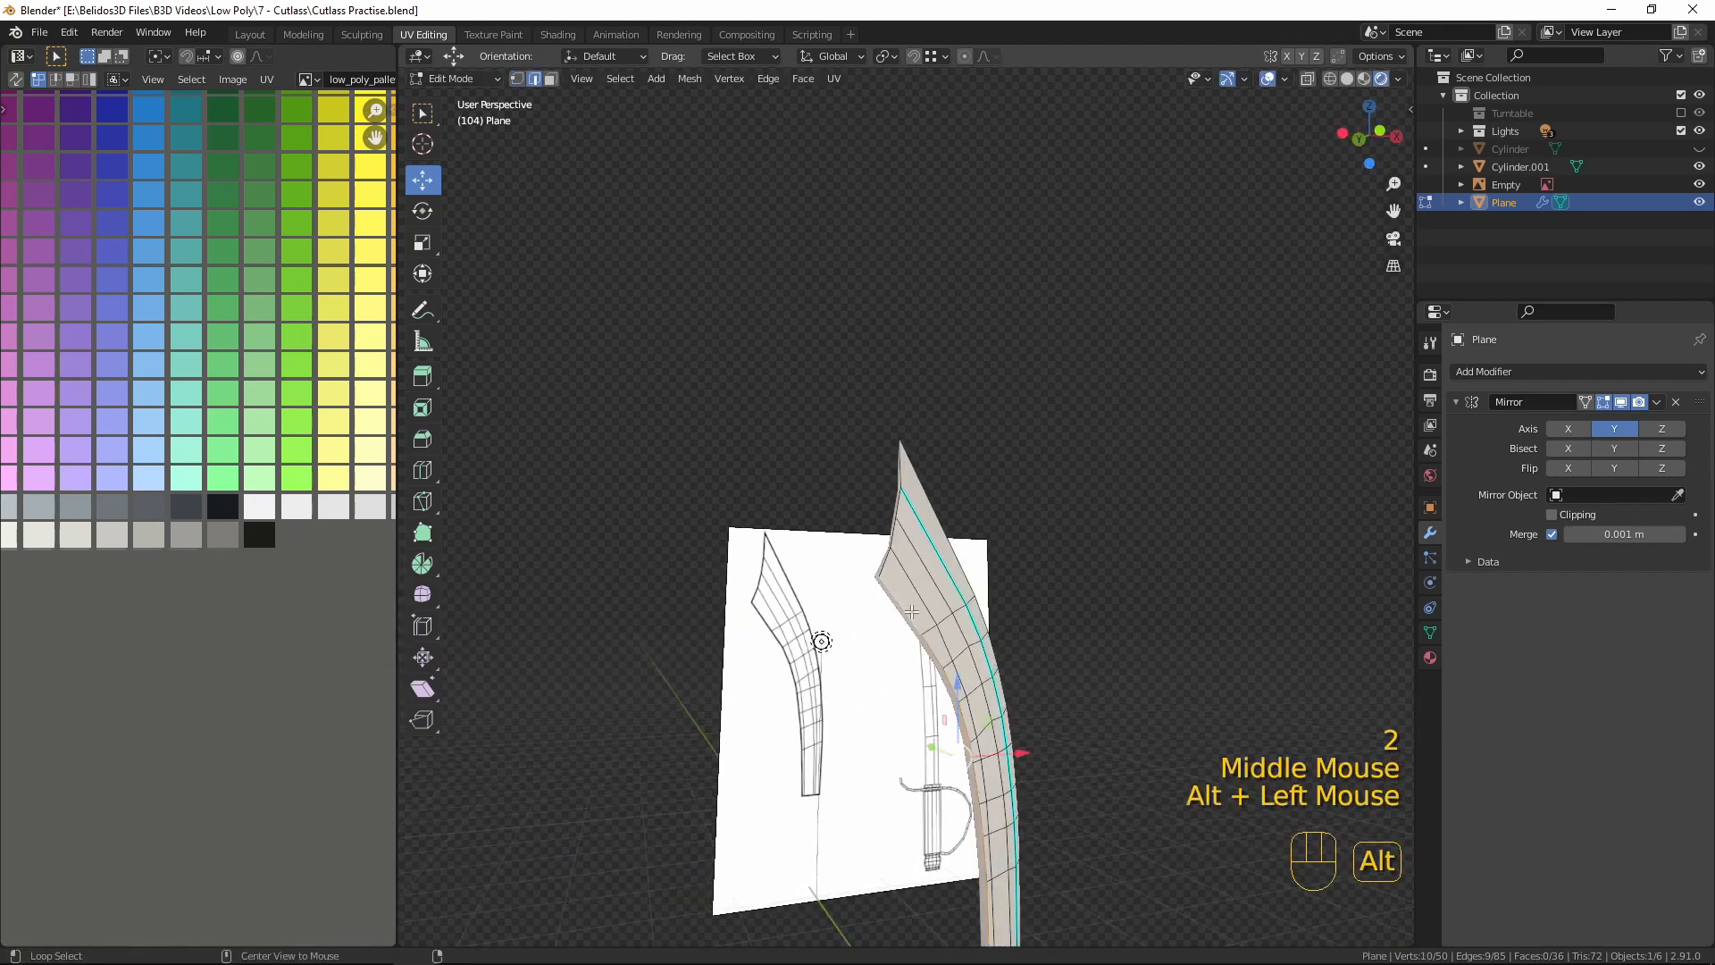
pyautogui.scroll(-2, 909, 610)
pyautogui.moveTo(920, 616); pyautogui.dragTo(1065, 684, button='middle')
pyautogui.press('e')
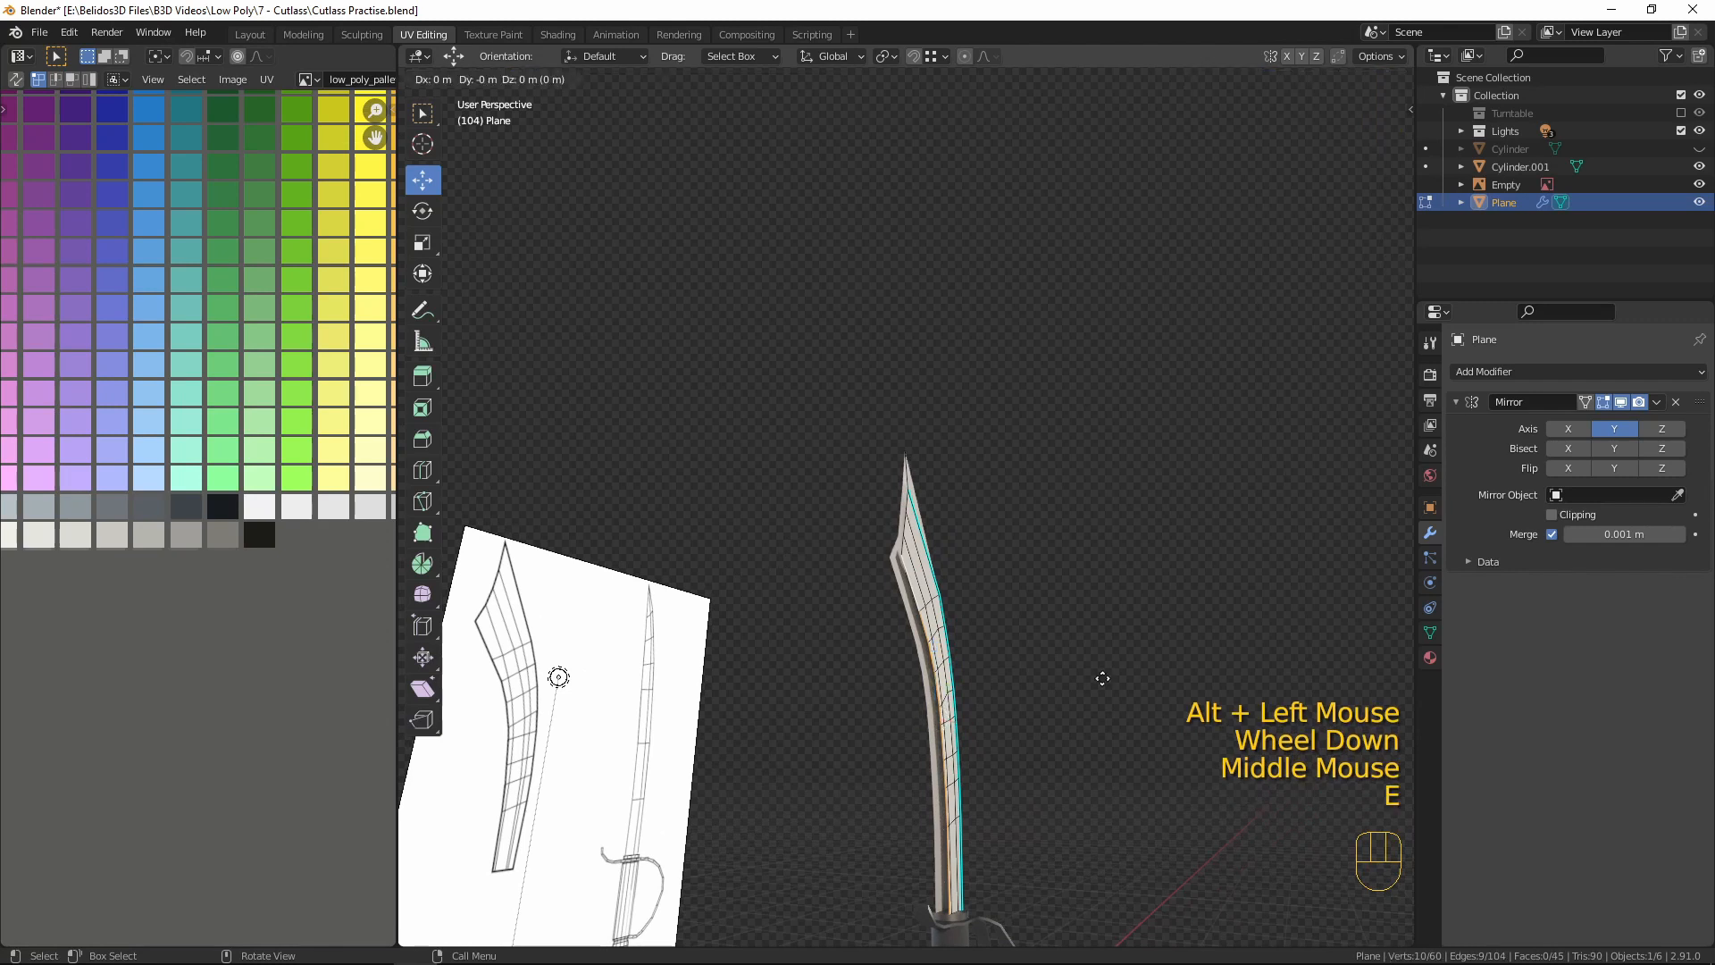
pyautogui.press('y')
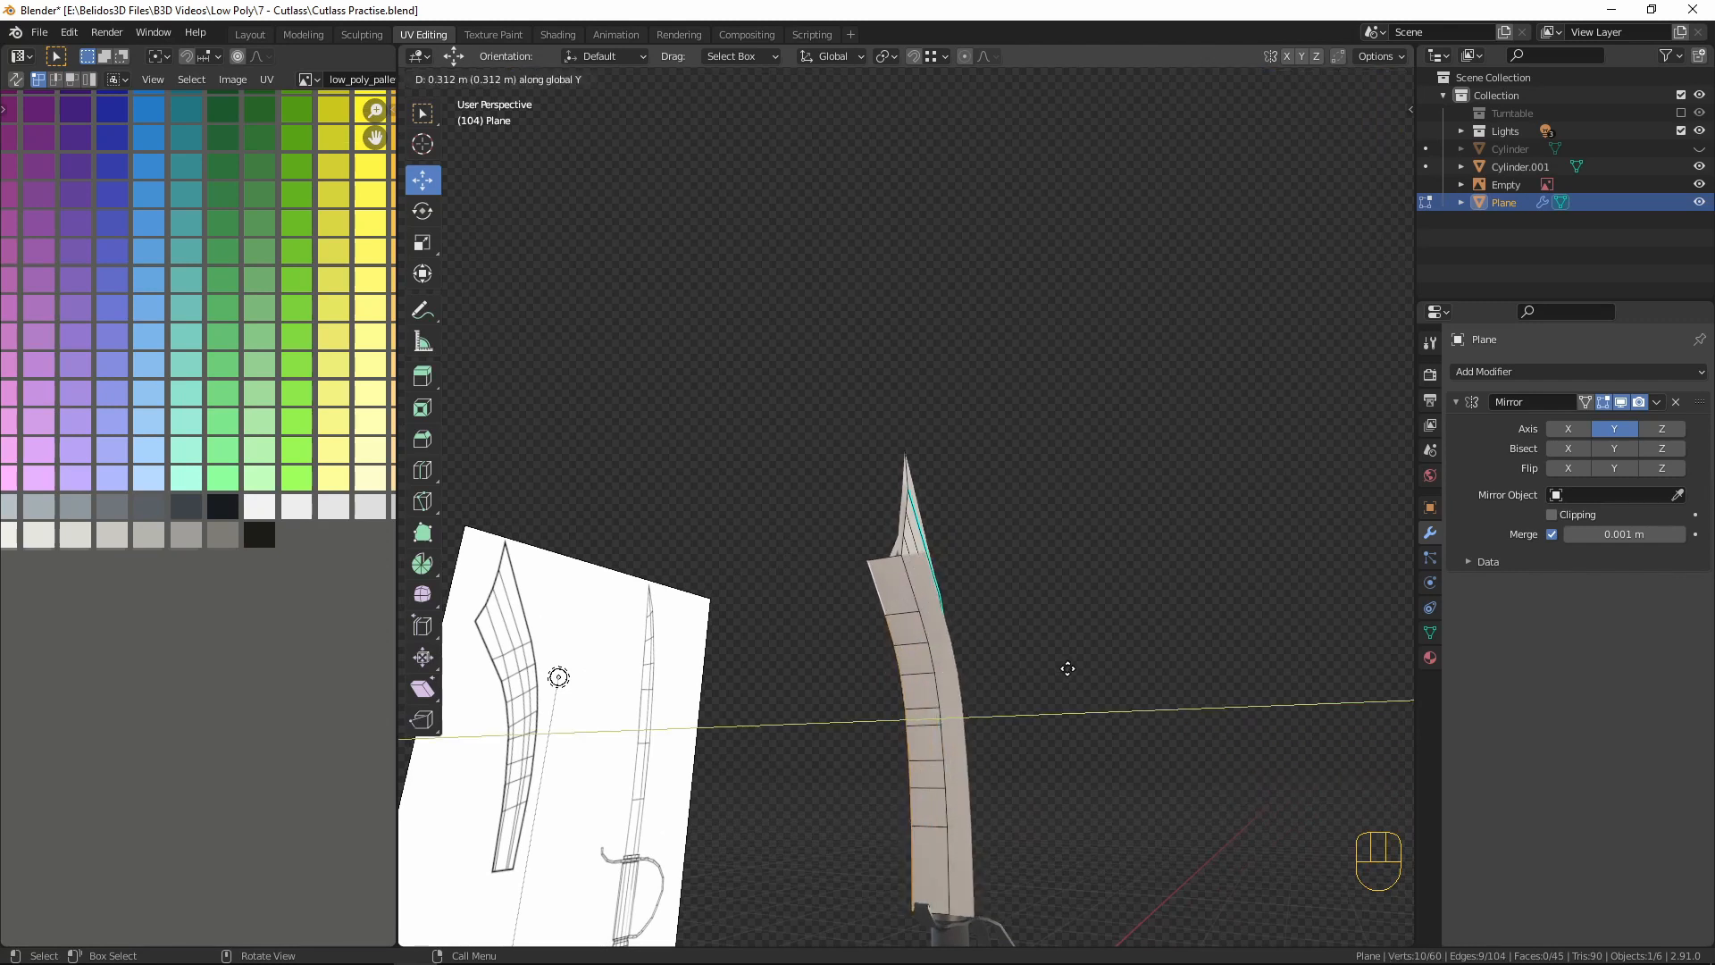
pyautogui.rightClick(1069, 670)
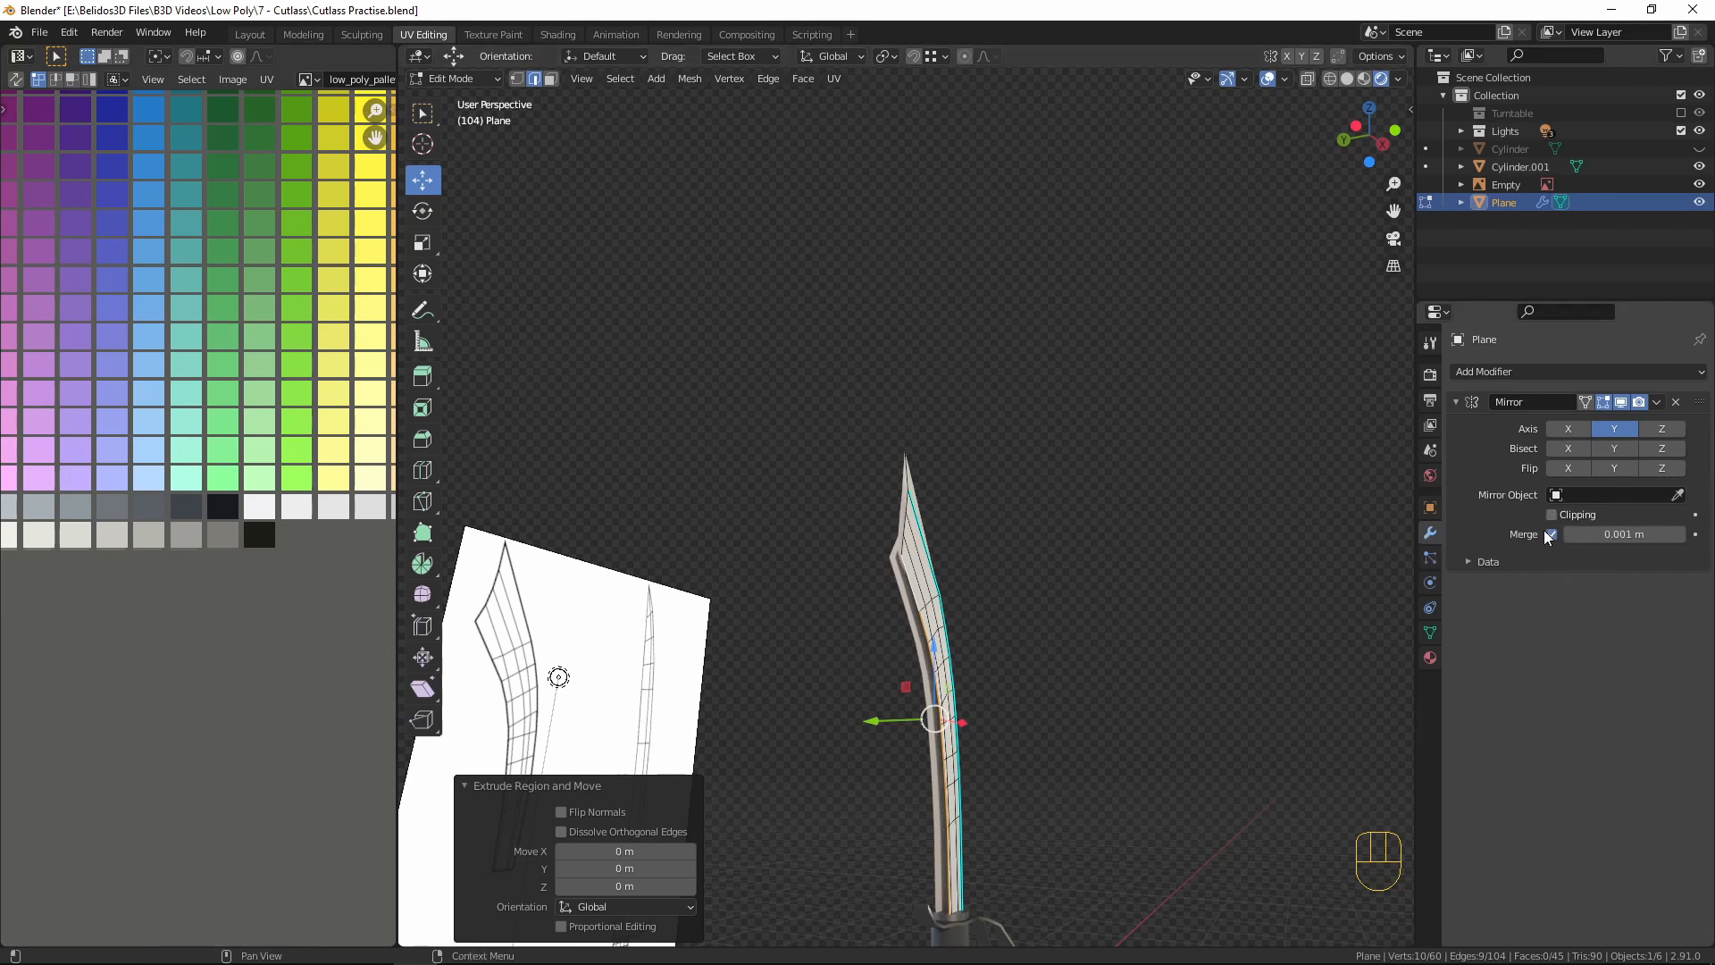
pyautogui.press('g')
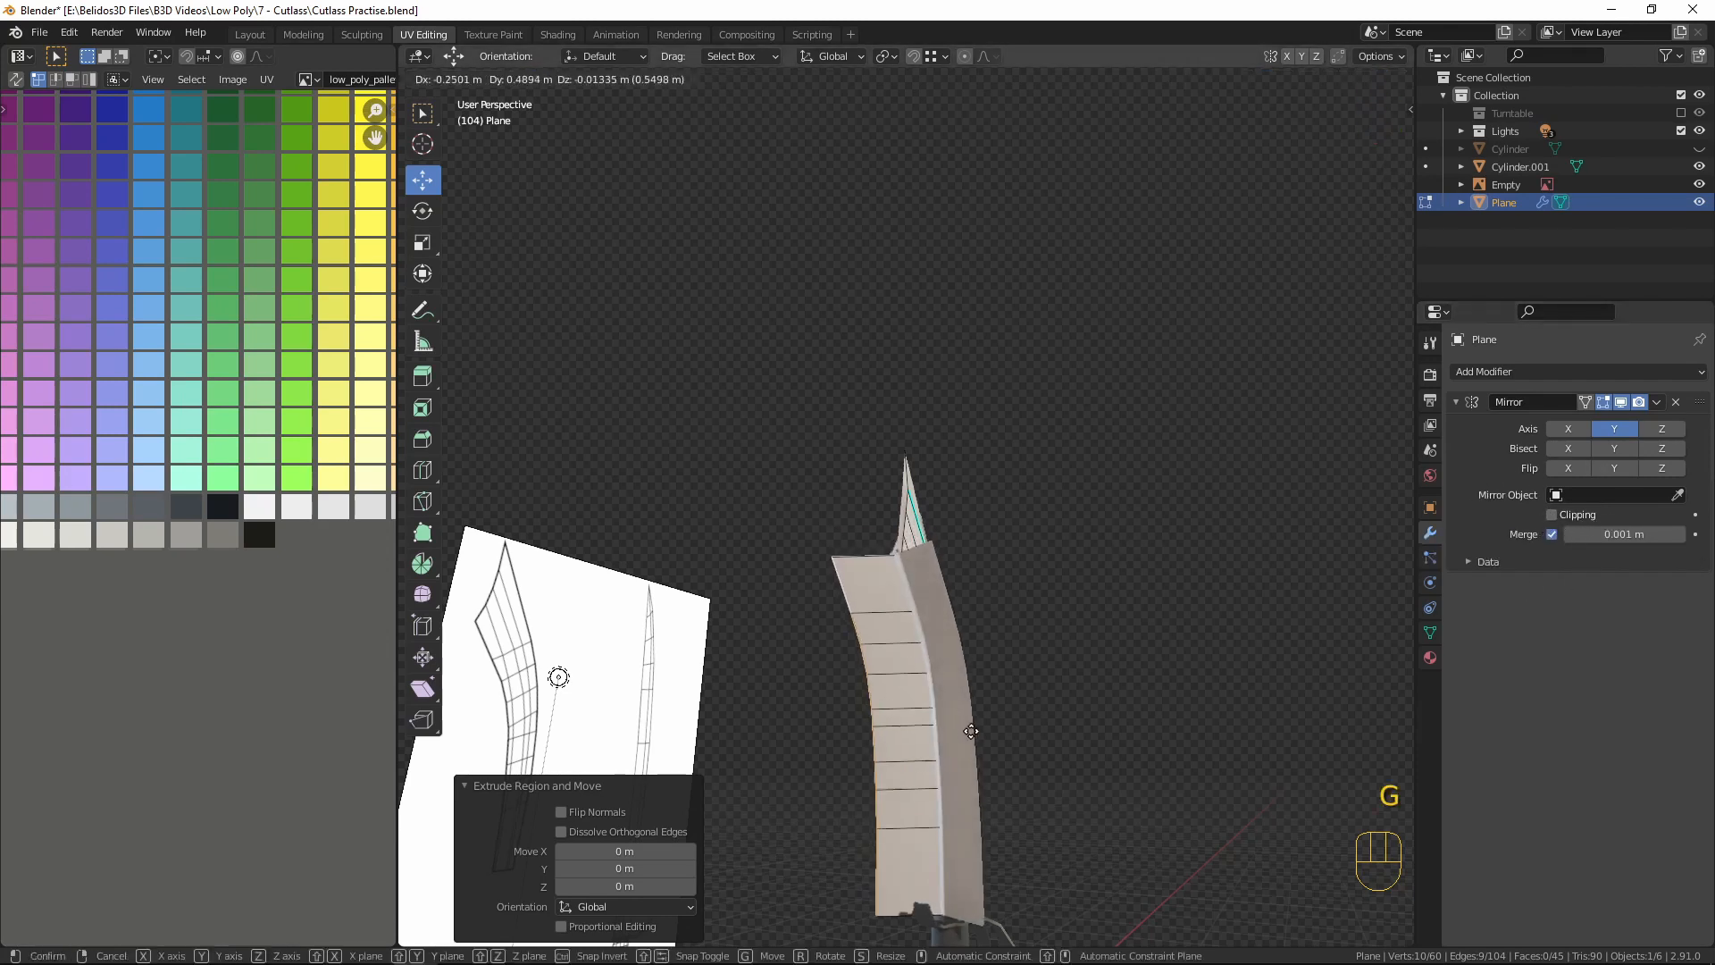
pyautogui.rightClick(1022, 697)
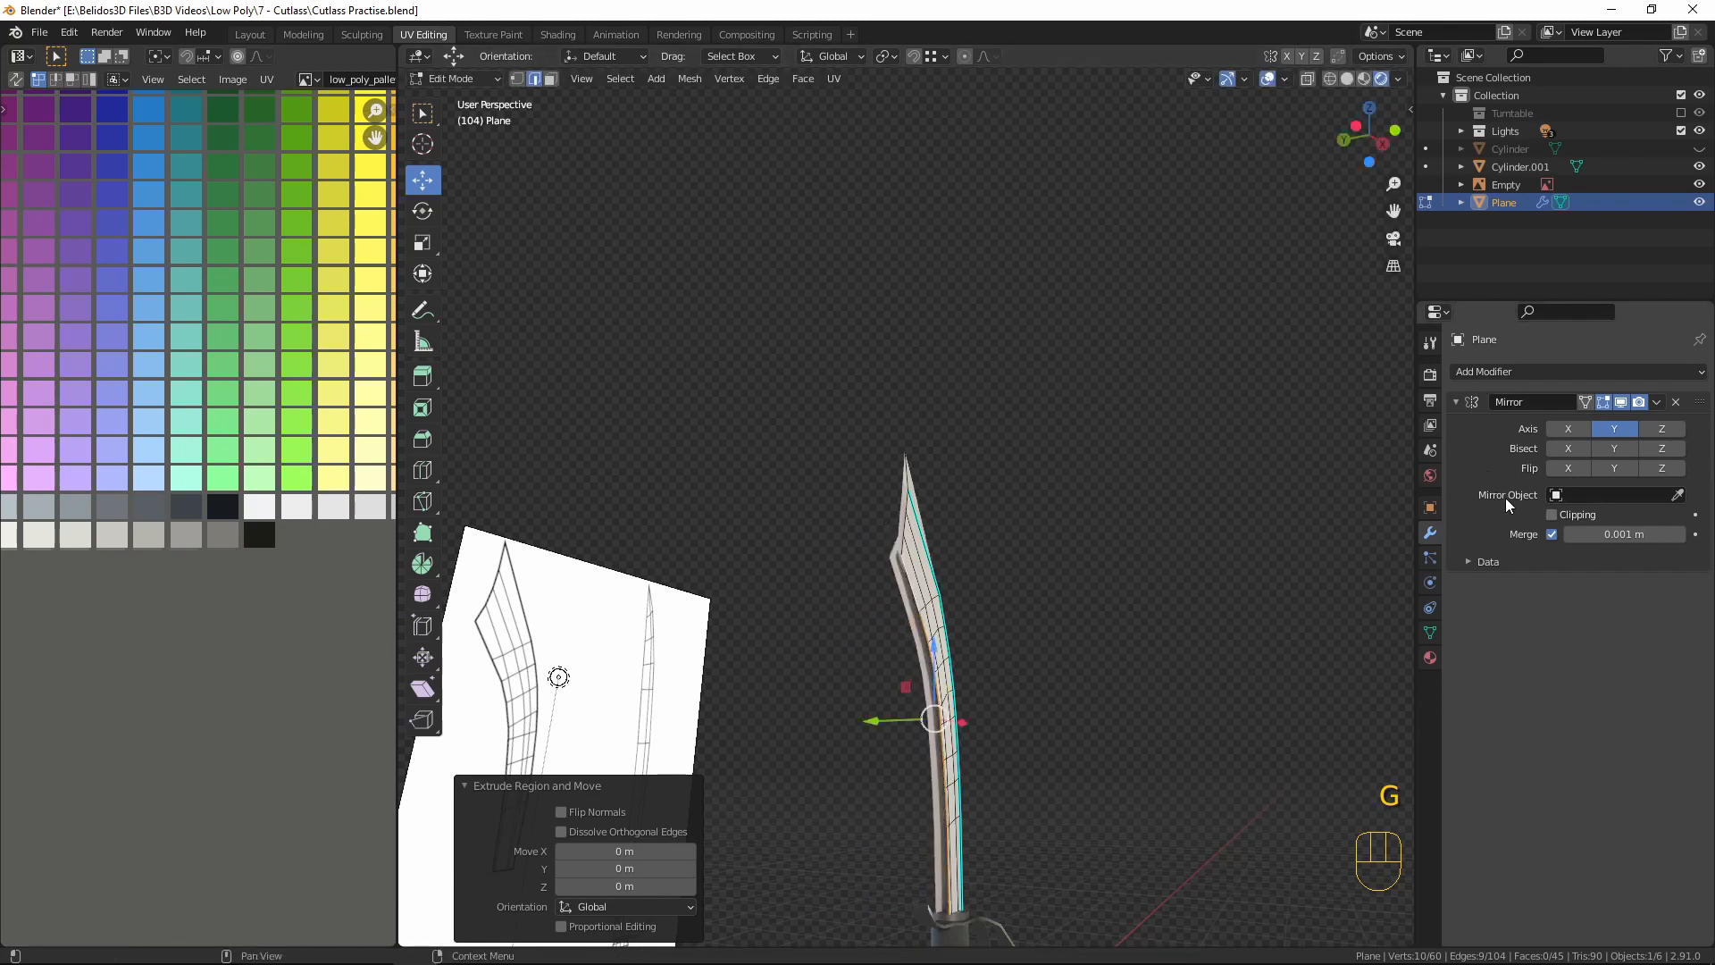
# - Enable Clipping on the Mirror modifier and move the extruded edges along Y until they meet the mirrored half
pyautogui.click(1551, 516)
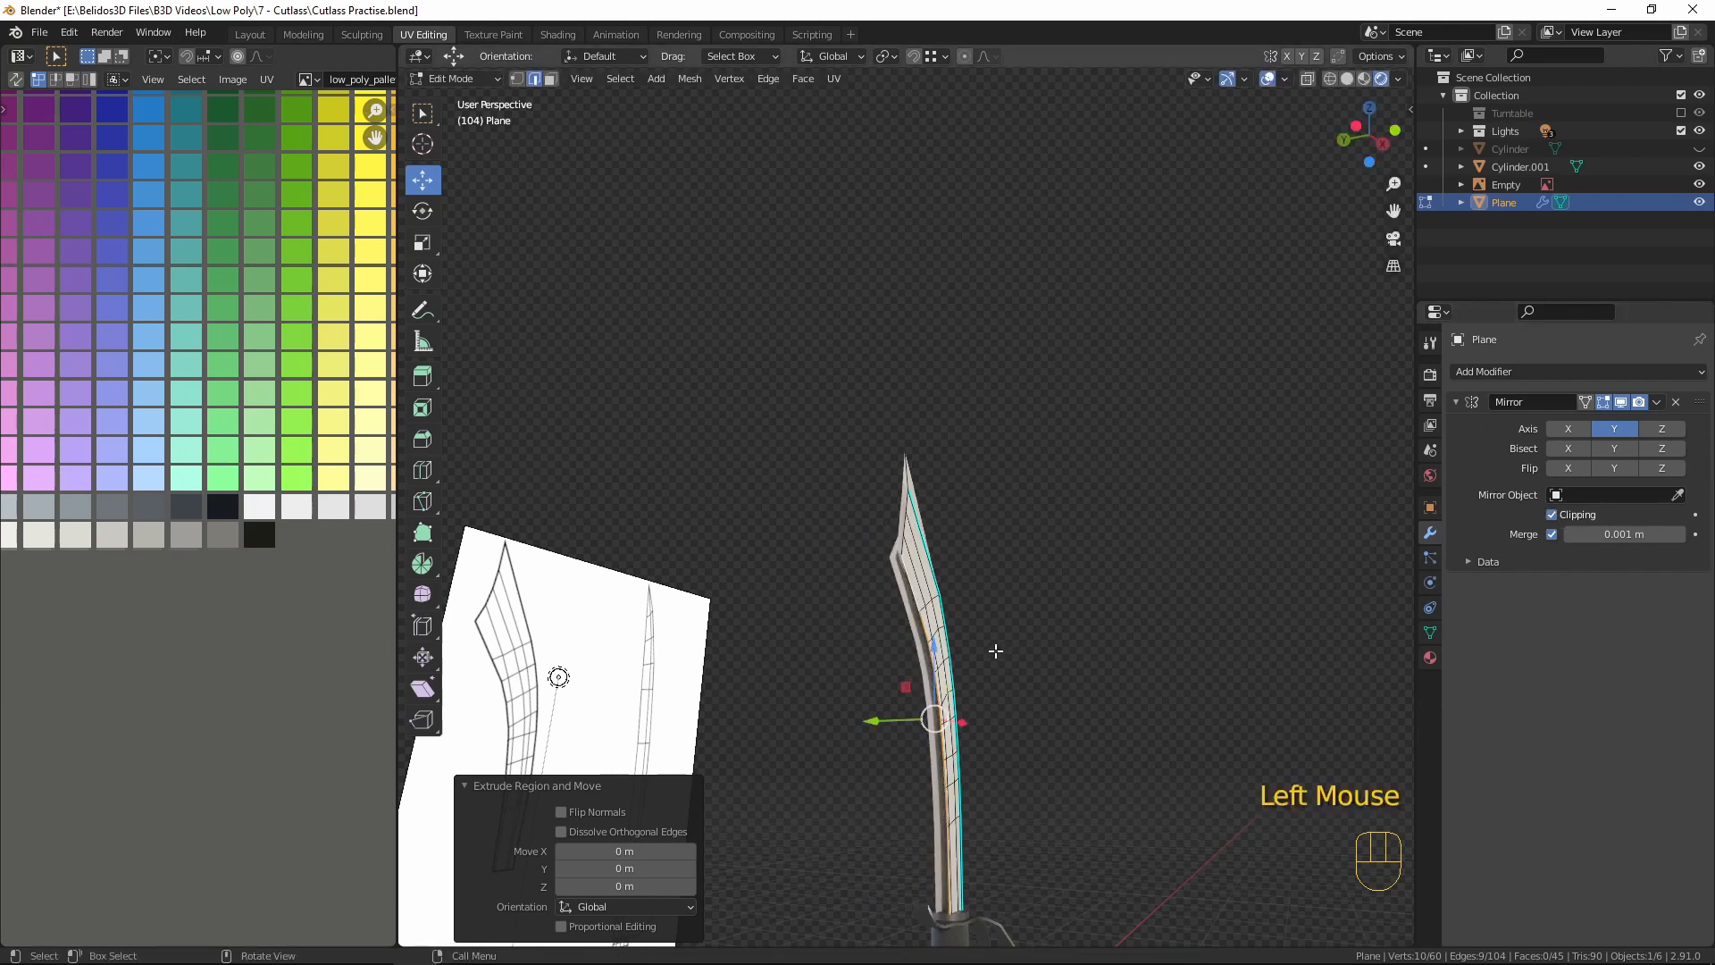
pyautogui.press('g')
pyautogui.click(840, 655)
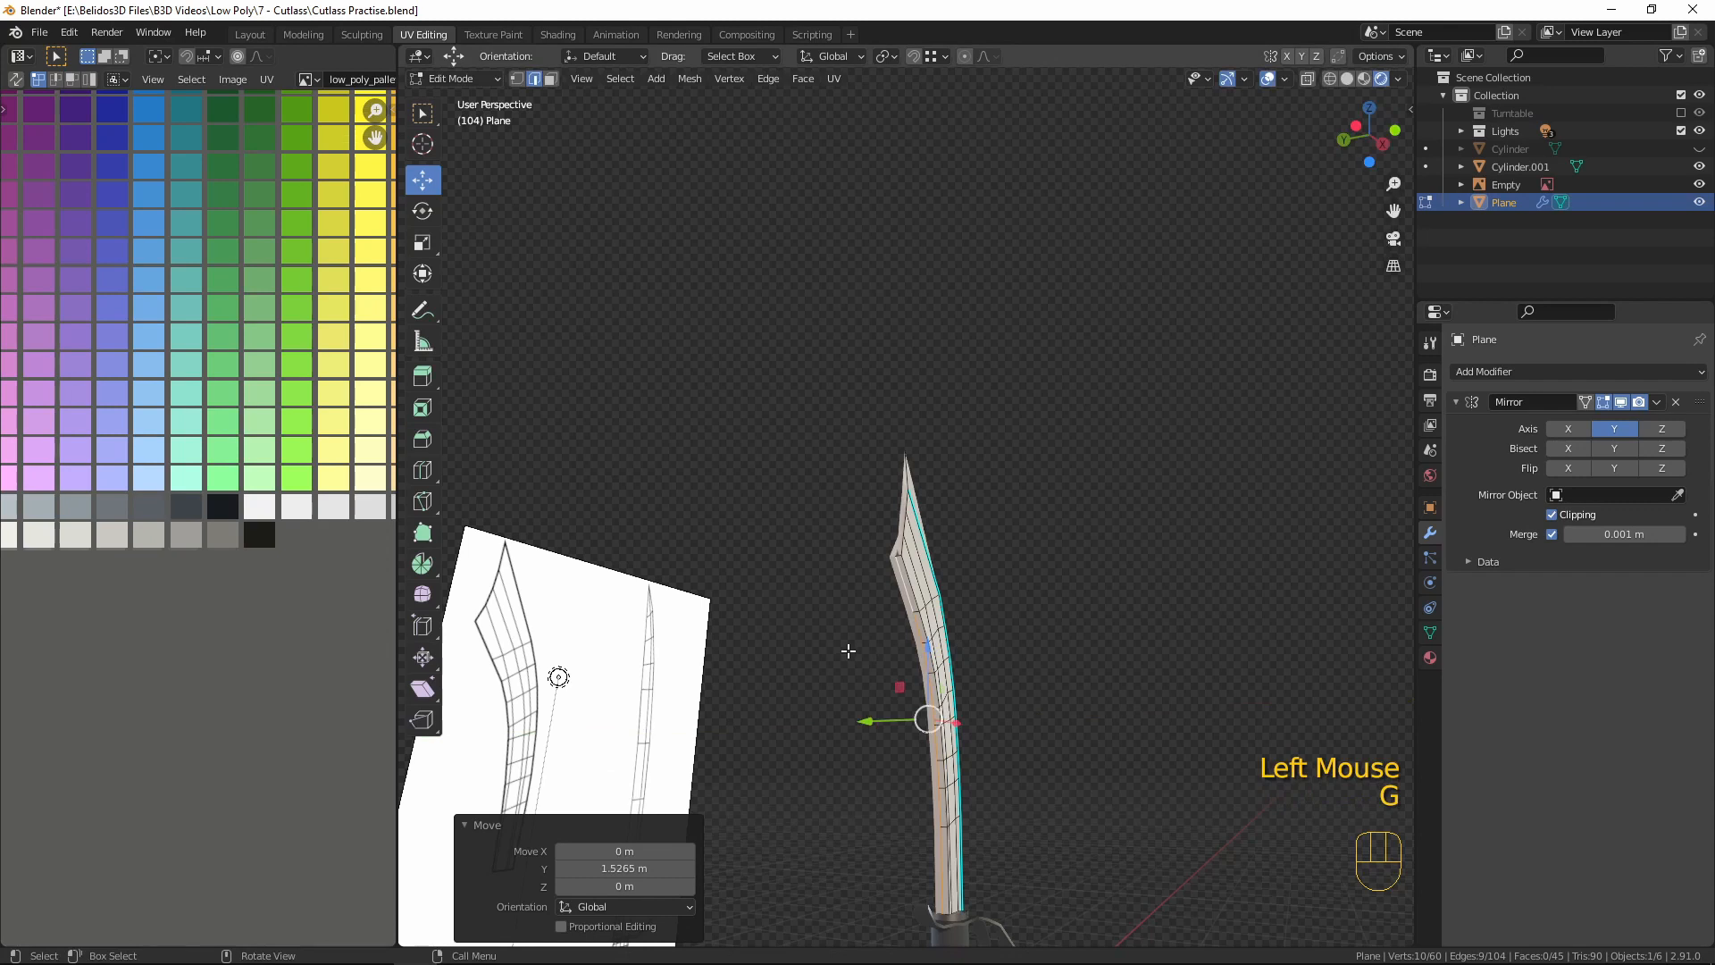
# - Extrude the open outline edges between the flare and the tip along Y to close the gap to the mirrored half
pyautogui.moveTo(848, 651); pyautogui.dragTo(1064, 727, button='middle')
pyautogui.scroll(6, 995, 612)
pyautogui.moveTo(995, 613); pyautogui.dragTo(888, 600, button='middle')
pyautogui.keyDown('alt'); pyautogui.click(885, 580); pyautogui.keyUp('alt')
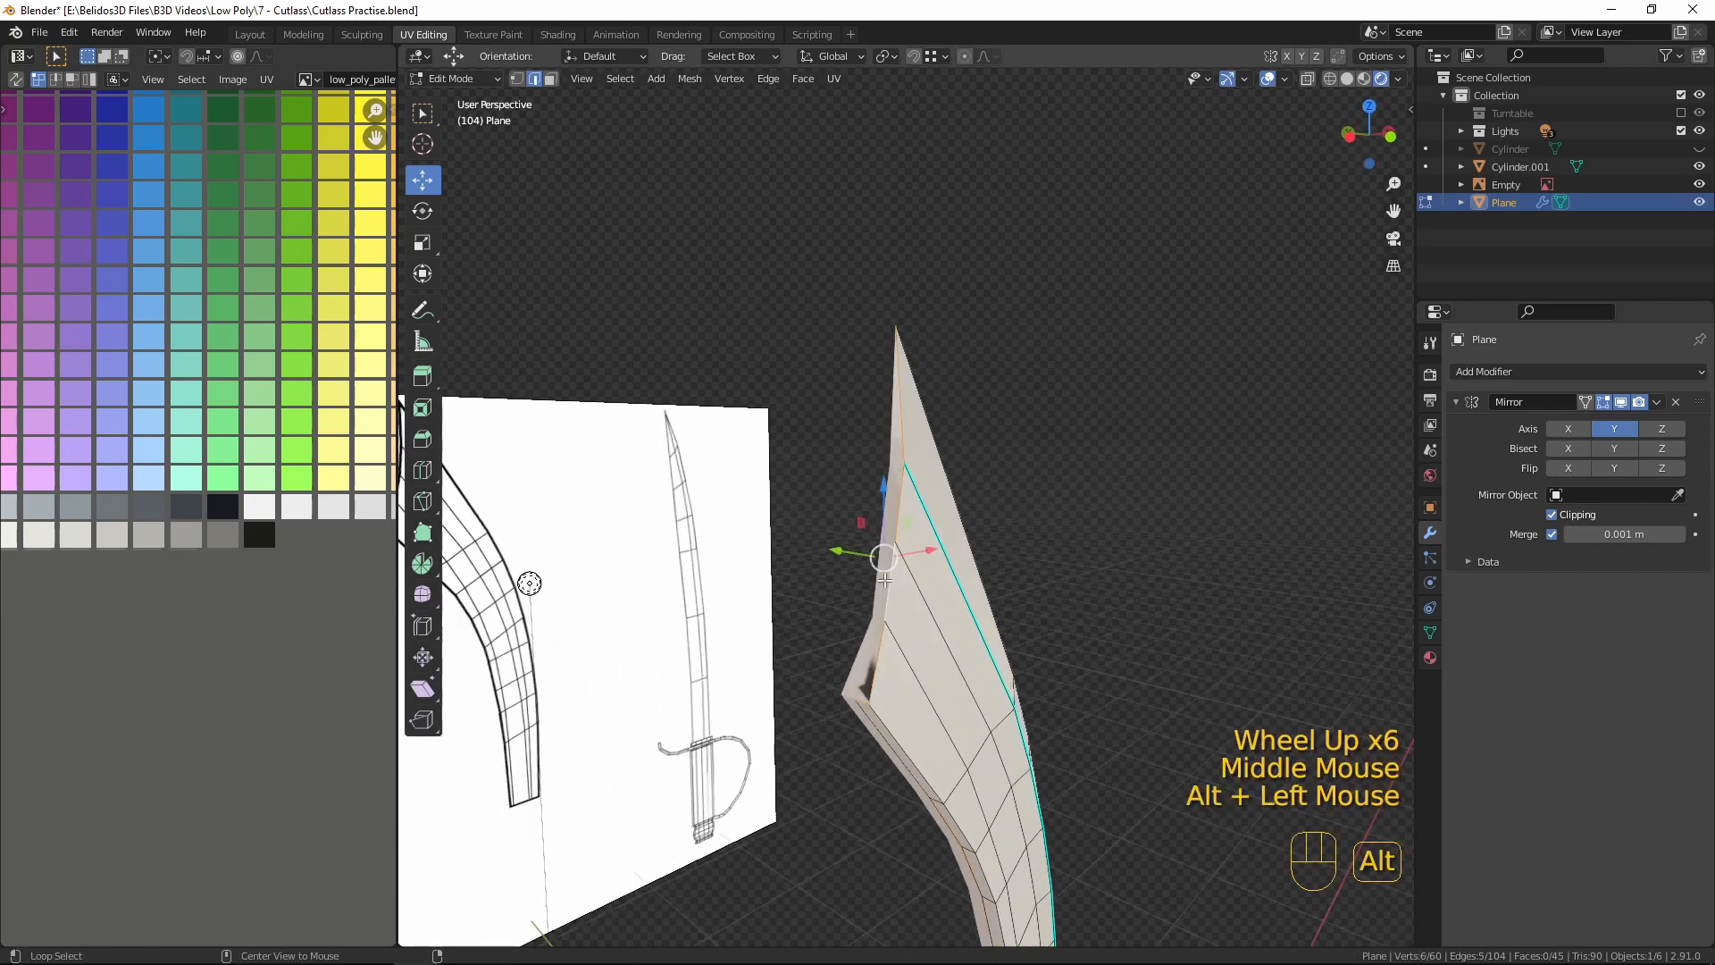
pyautogui.moveTo(1120, 608); pyautogui.dragTo(1166, 616, button='middle')
pyautogui.press('e')
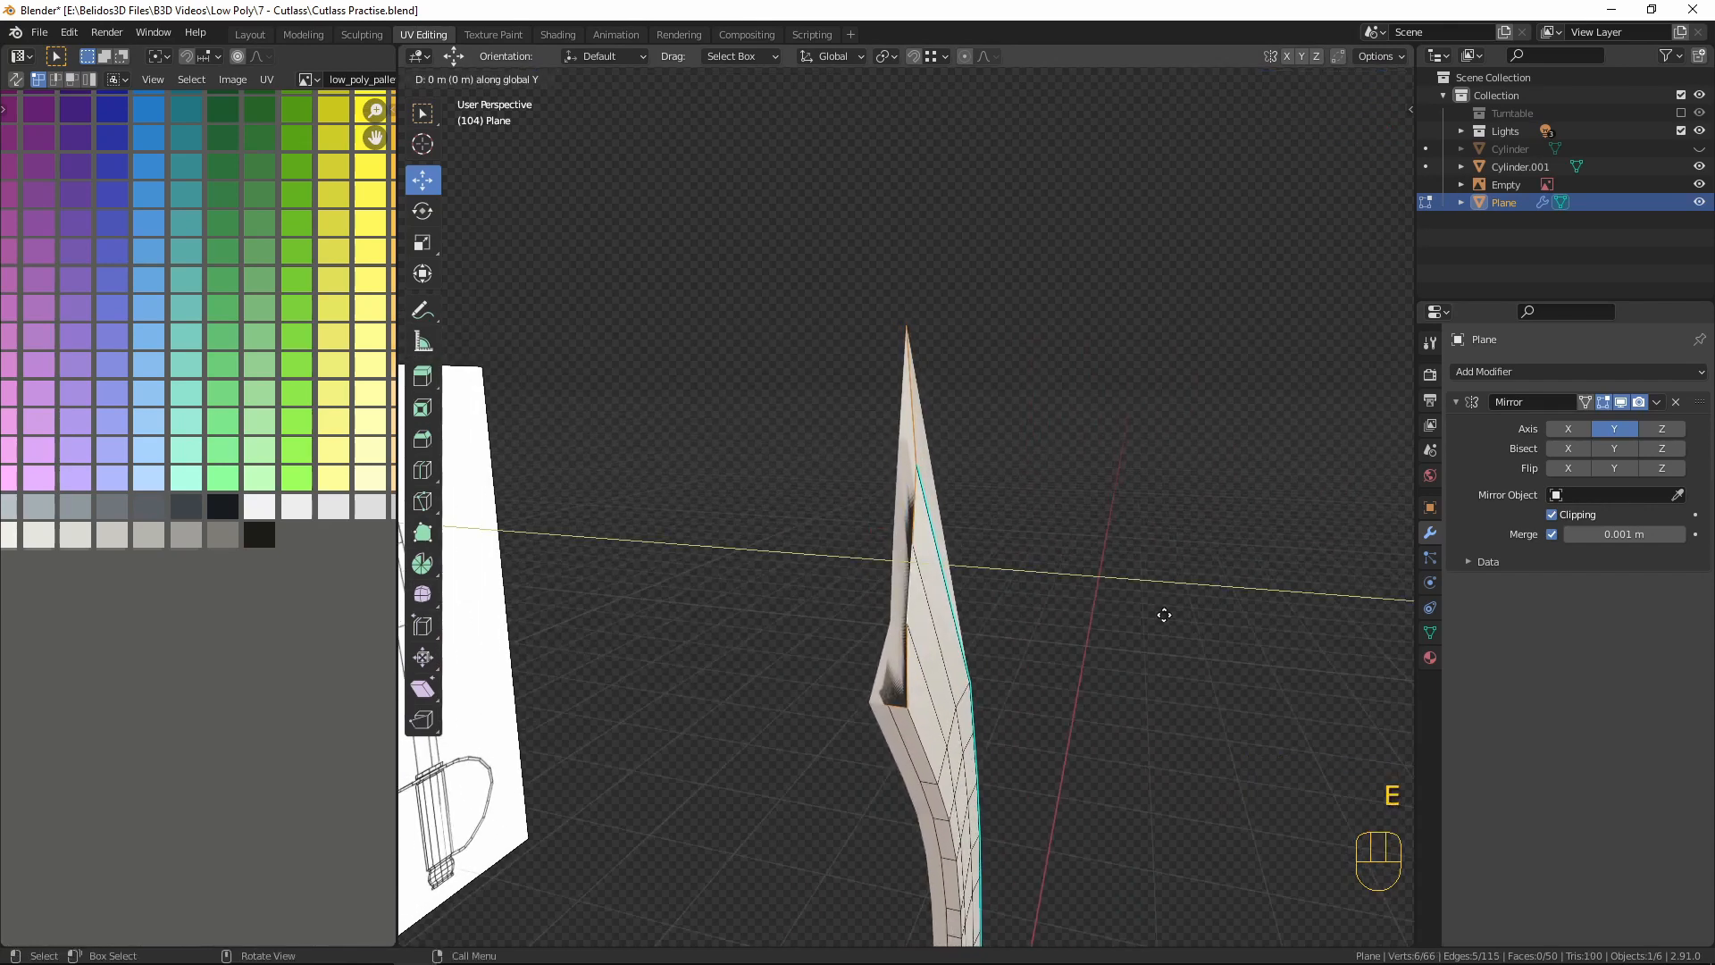
pyautogui.click(779, 559)
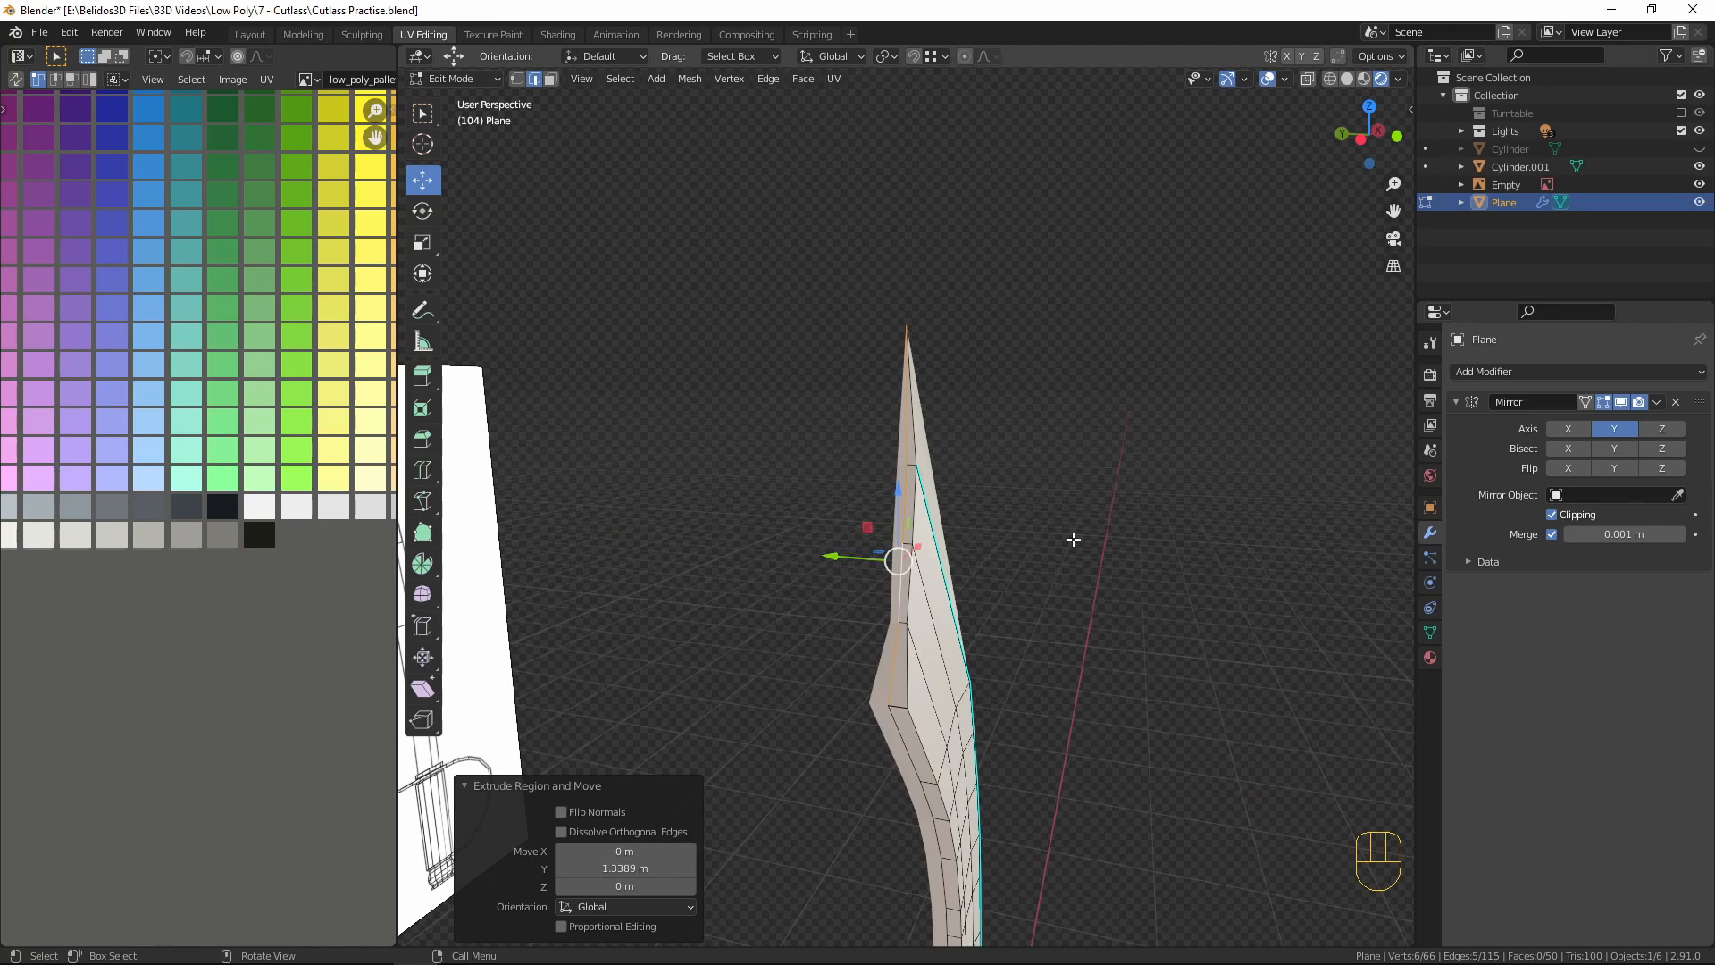
# - Shade the blade smooth in Object Mode and enable Auto Smooth with a 60° angle
pyautogui.moveTo(1073, 539); pyautogui.dragTo(949, 410, button='middle')
pyautogui.press('Tab')
pyautogui.scroll(-4, 963, 528)
pyautogui.rightClick(923, 282)
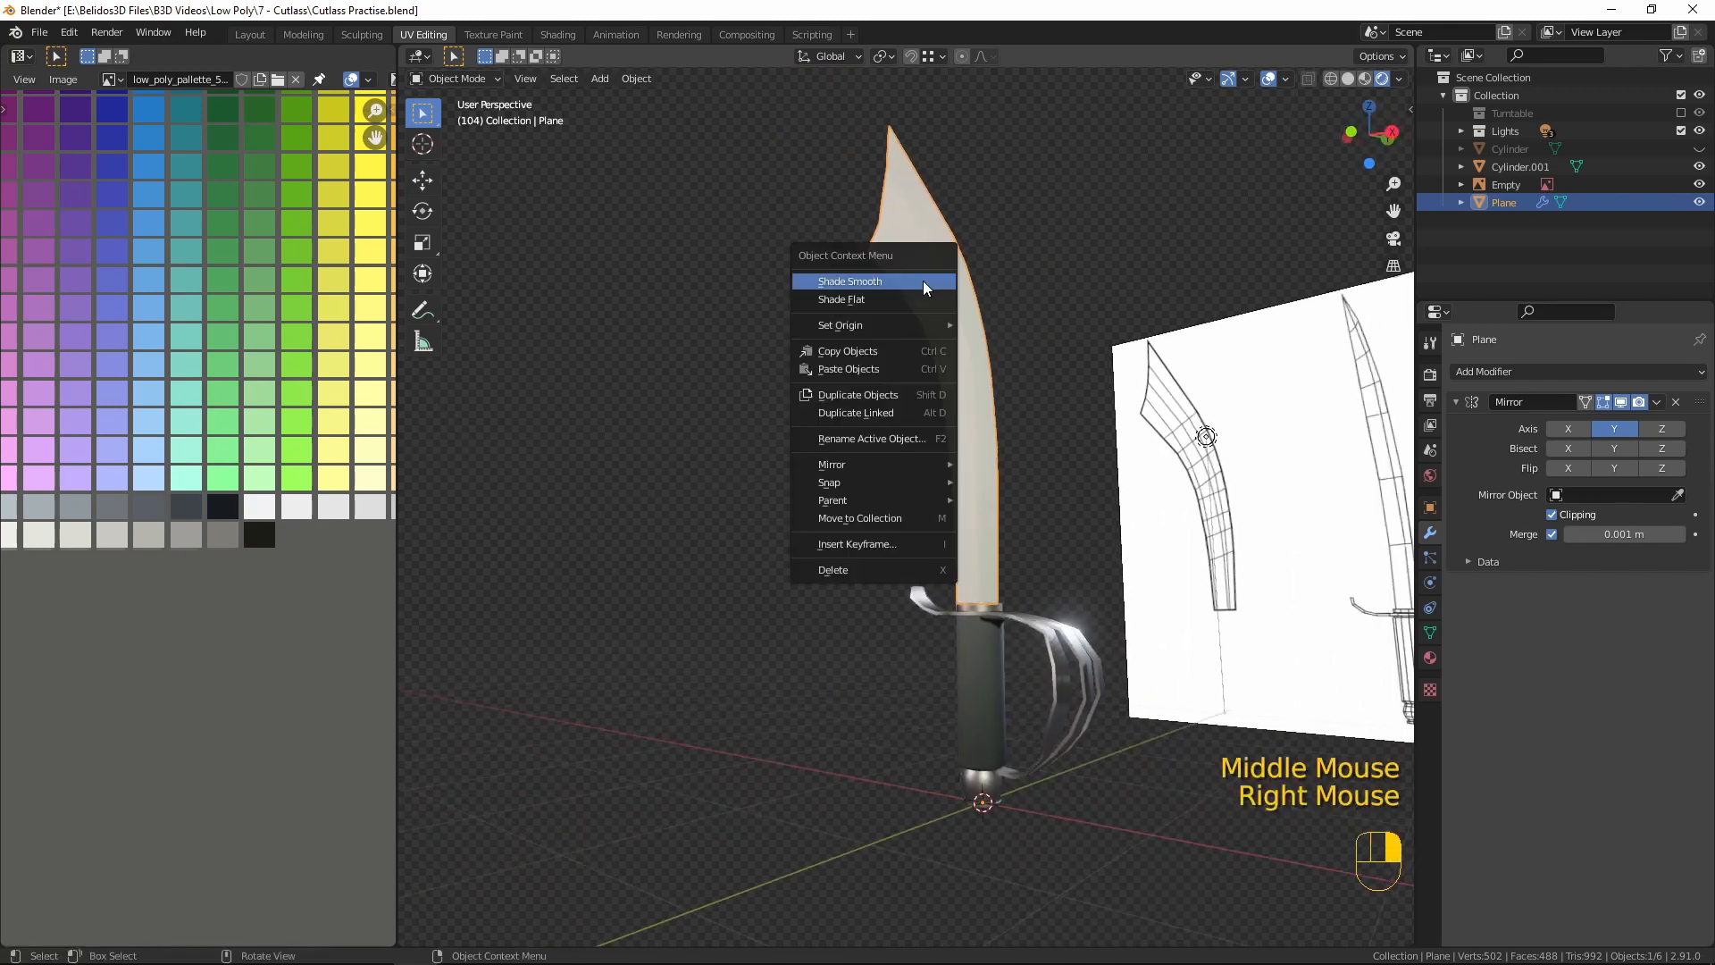
pyautogui.click(924, 280)
pyautogui.click(1429, 634)
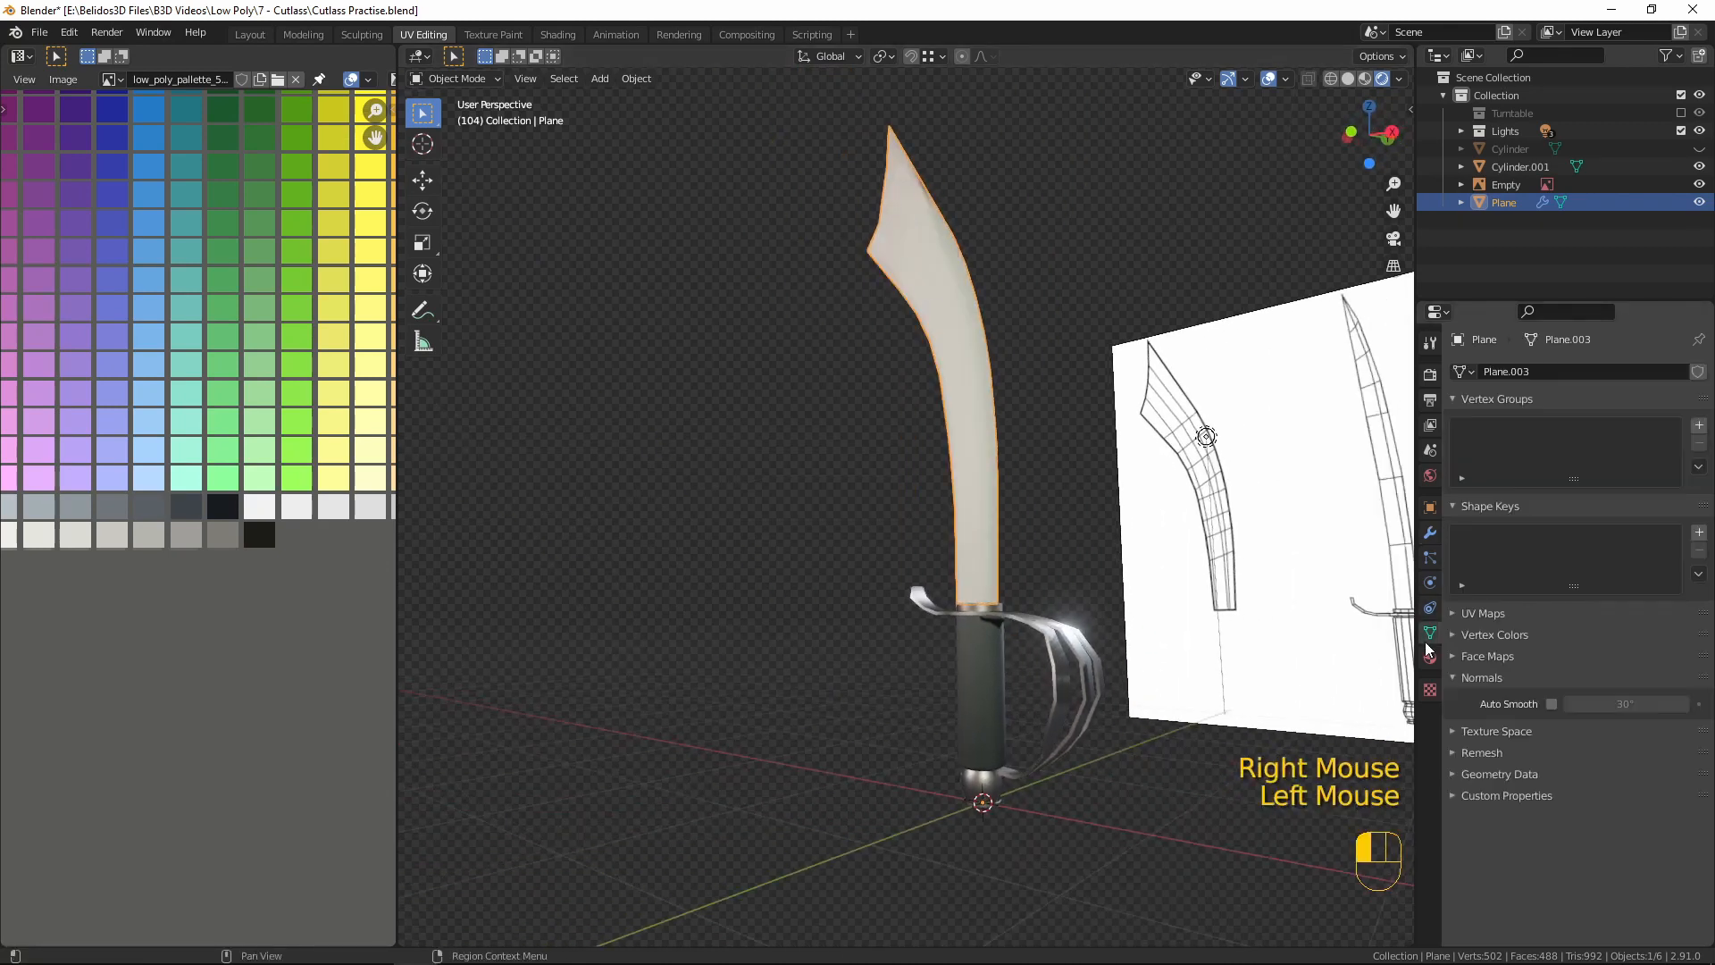
pyautogui.click(1551, 705)
pyautogui.click(1605, 704)
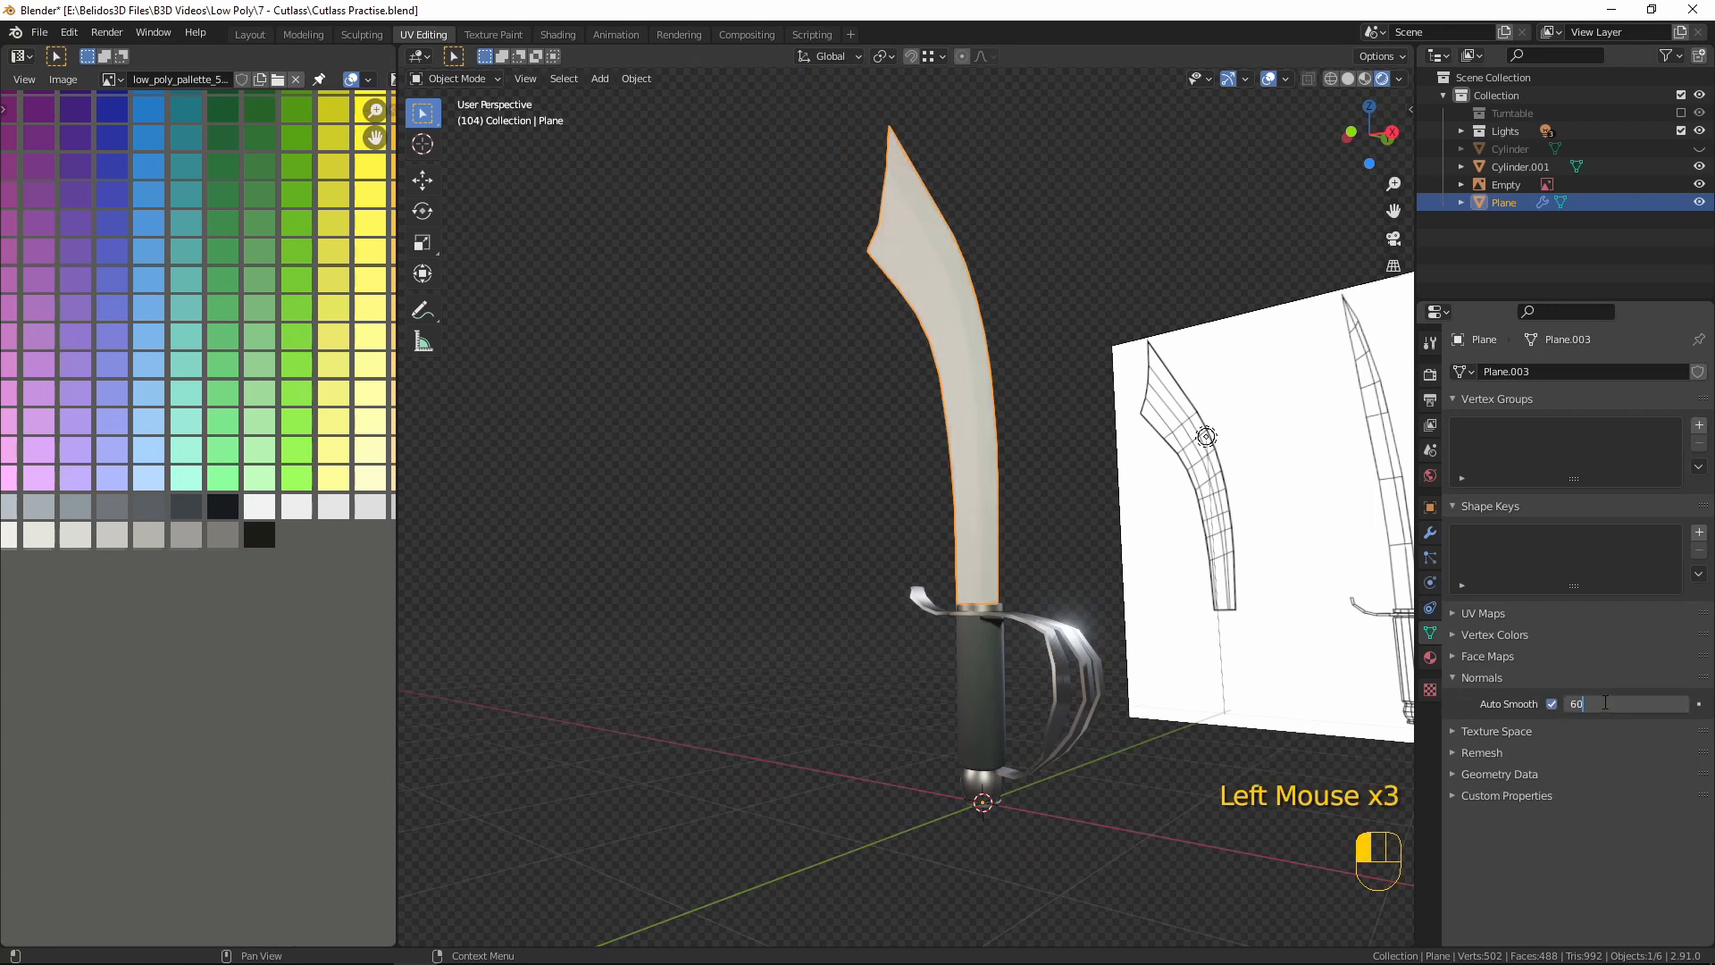
pyautogui.press('Return')
# - Inspect the blade's smooth shading and edge flow up close, with and without its wireframe
pyautogui.moveTo(1183, 523); pyautogui.dragTo(1112, 592, button='middle')
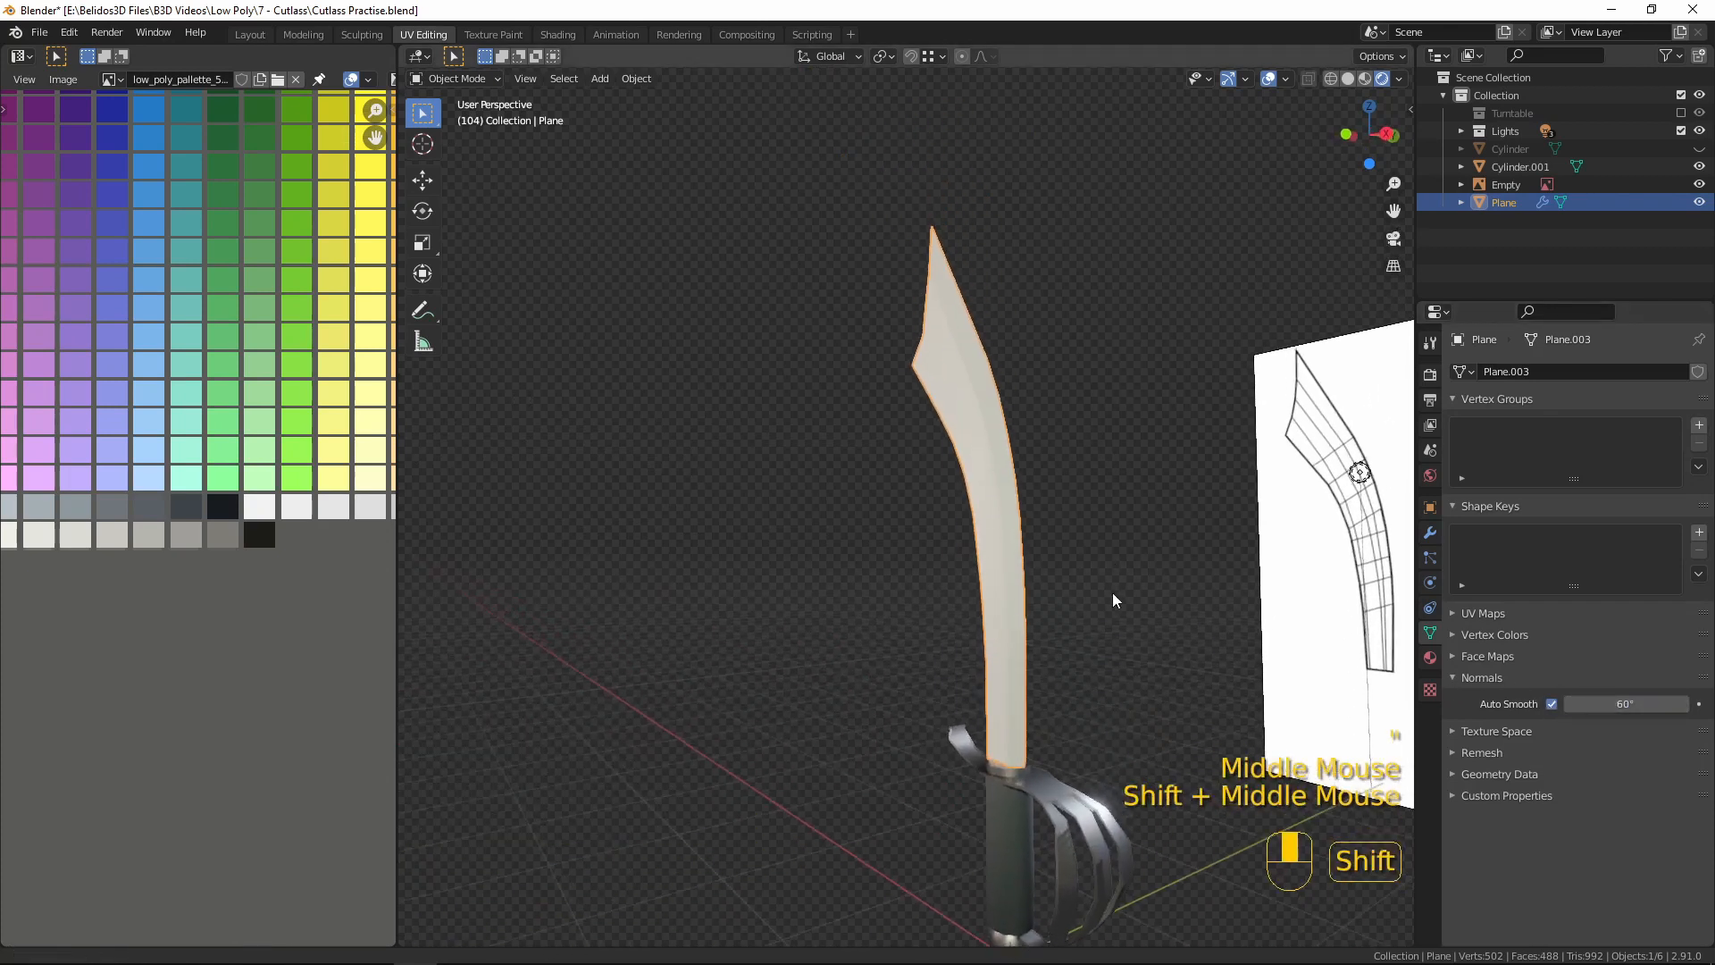
pyautogui.scroll(4, 1113, 587)
pyautogui.press('Tab')
pyautogui.press('Tab')
pyautogui.press('Tab')
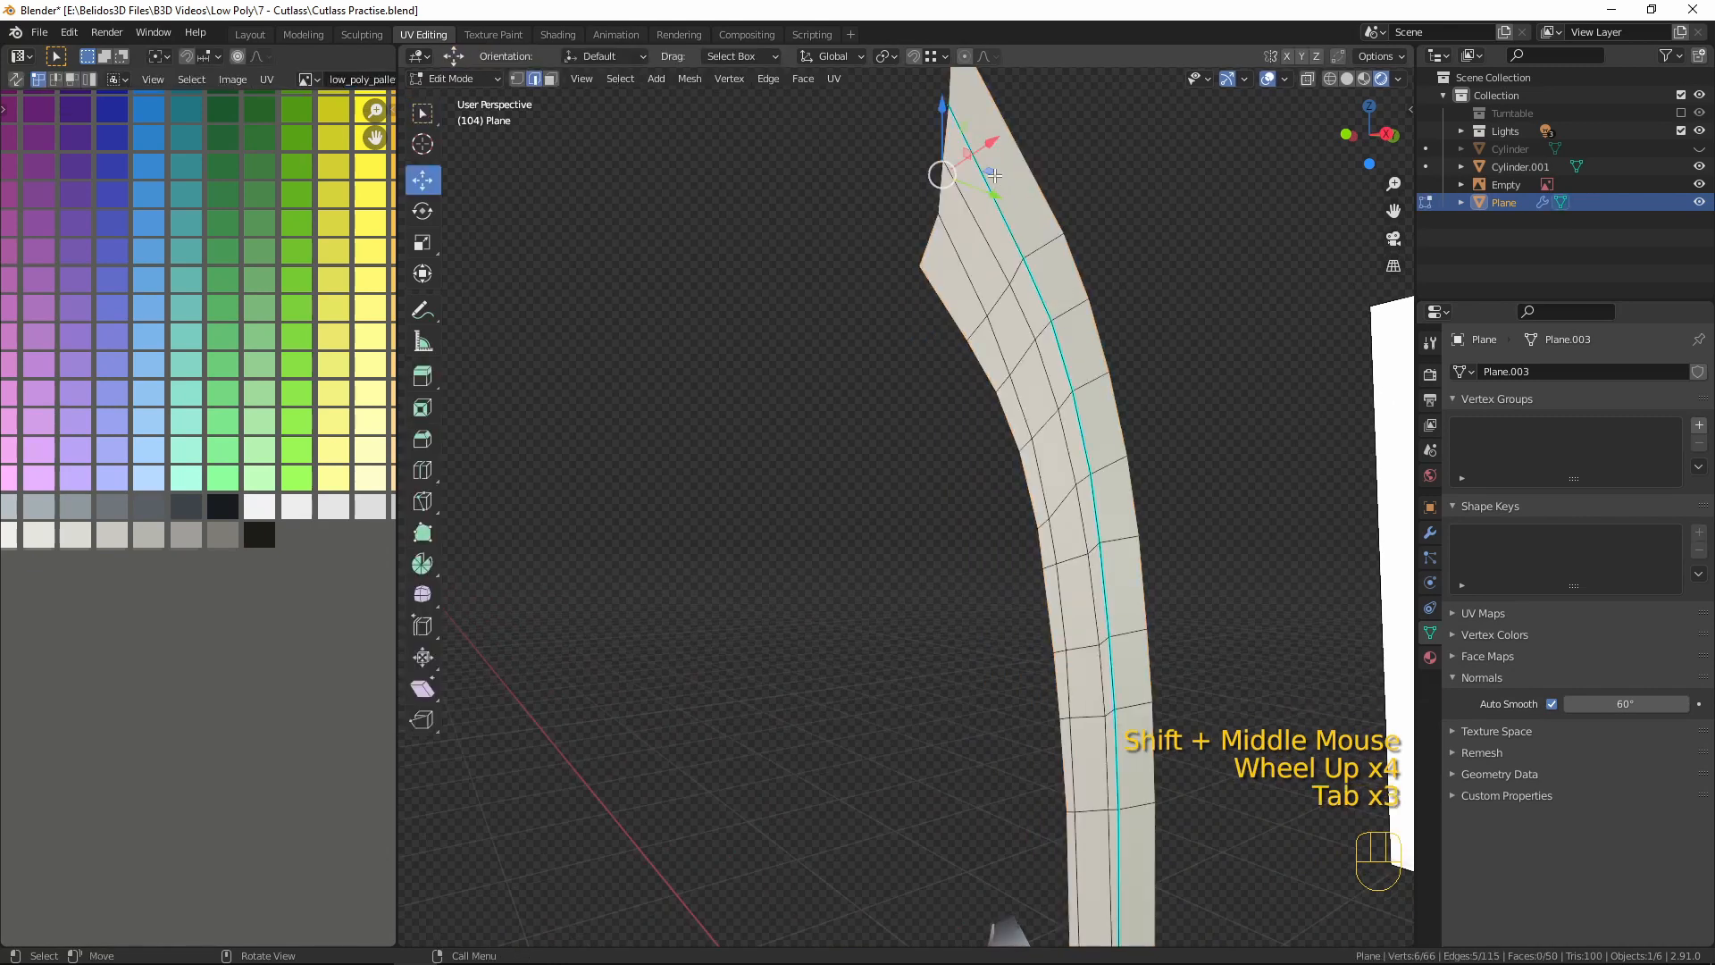
pyautogui.press('Tab')
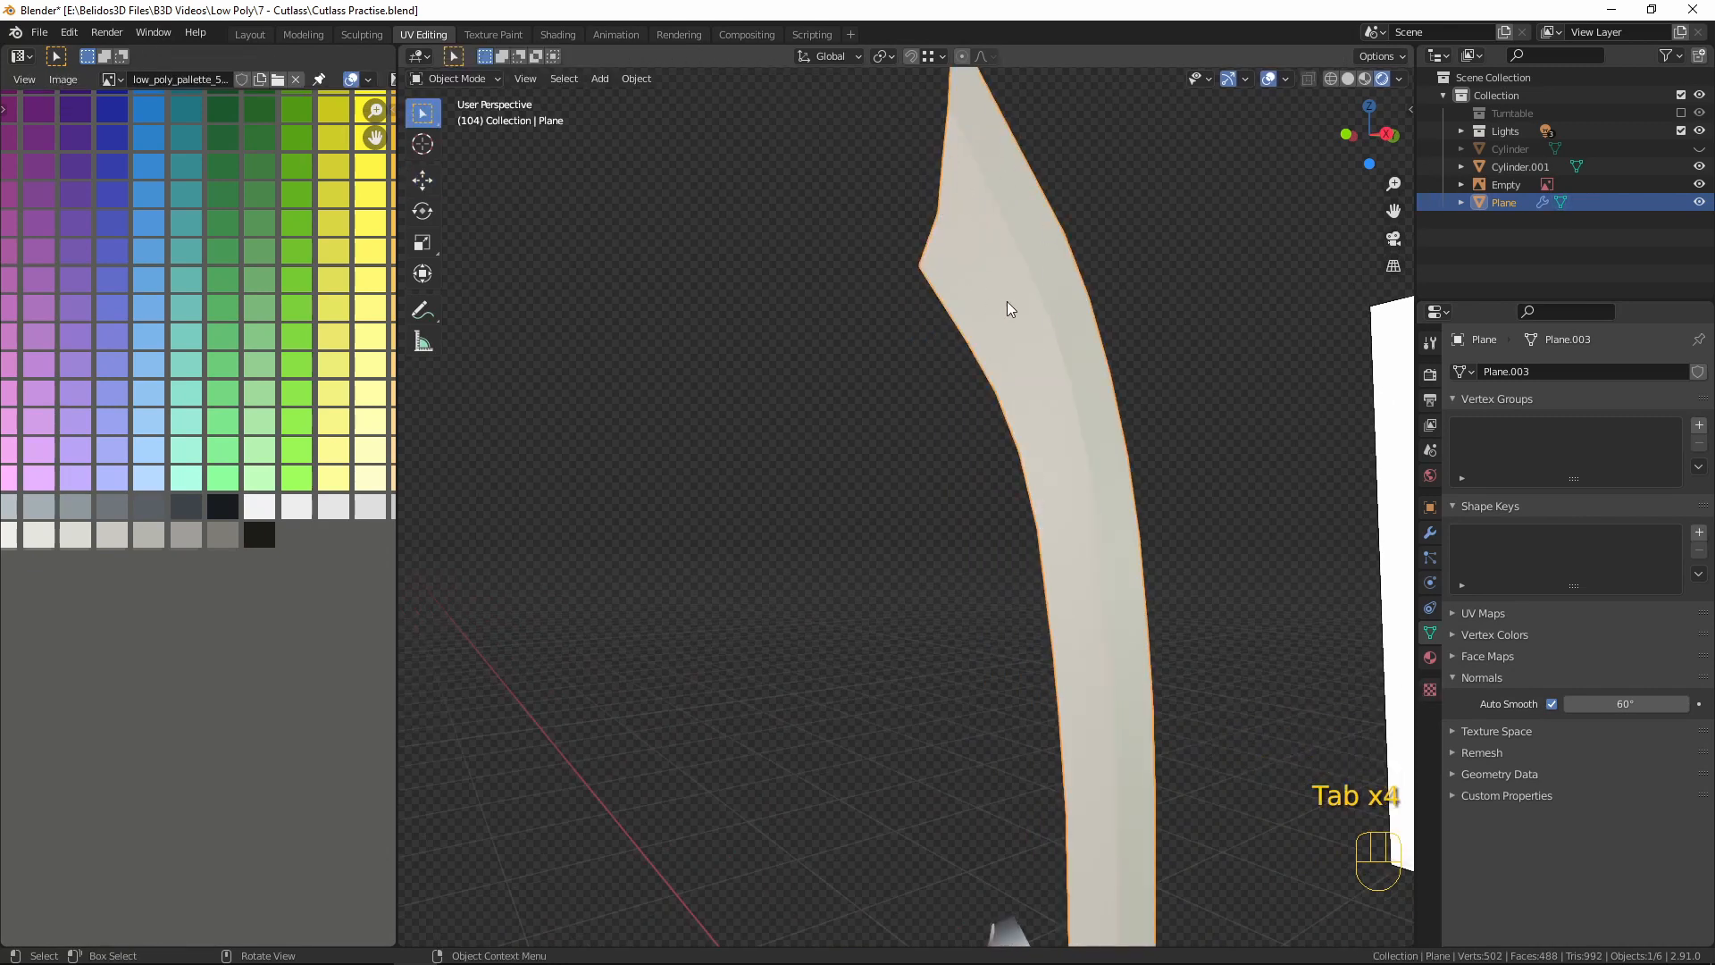
pyautogui.press('a')
pyautogui.press('a')
pyautogui.press('a')
pyautogui.moveTo(1026, 313); pyautogui.dragTo(1002, 416, button='middle')
pyautogui.scroll(-3, 1152, 404)
# - Select the entire blade mesh in Edit Mode and unwrap it
pyautogui.click(1002, 416)
pyautogui.press('Tab')
pyautogui.press('a')
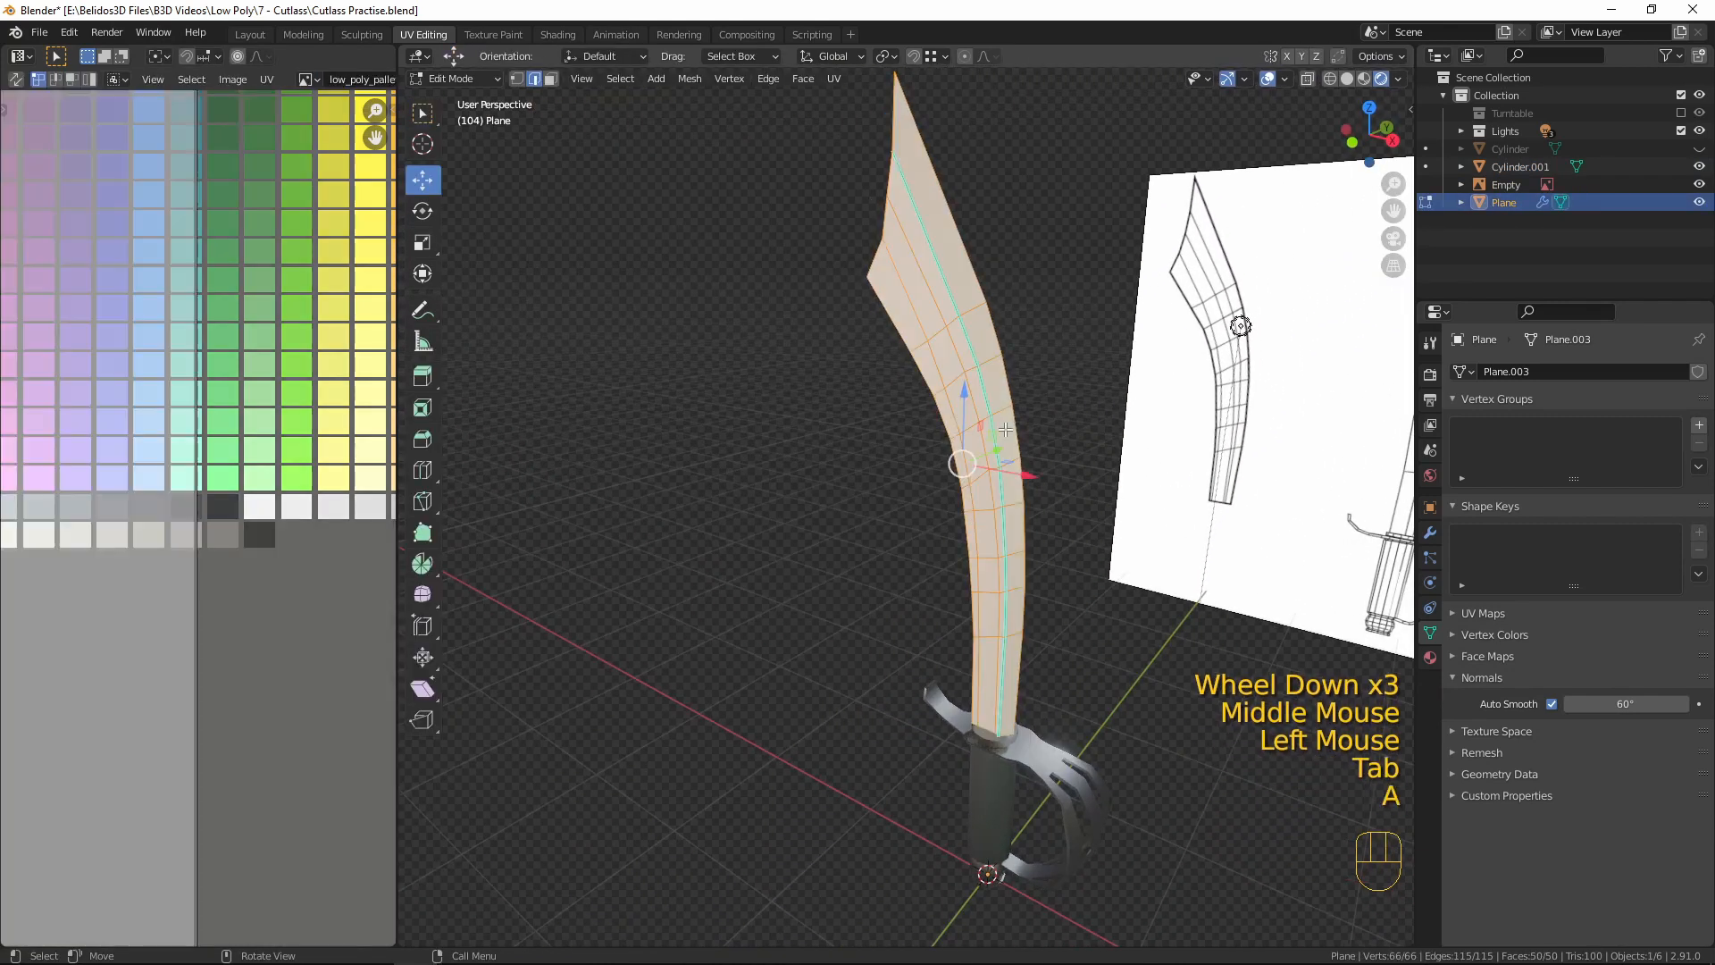
pyautogui.press('u')
pyautogui.click(1005, 427)
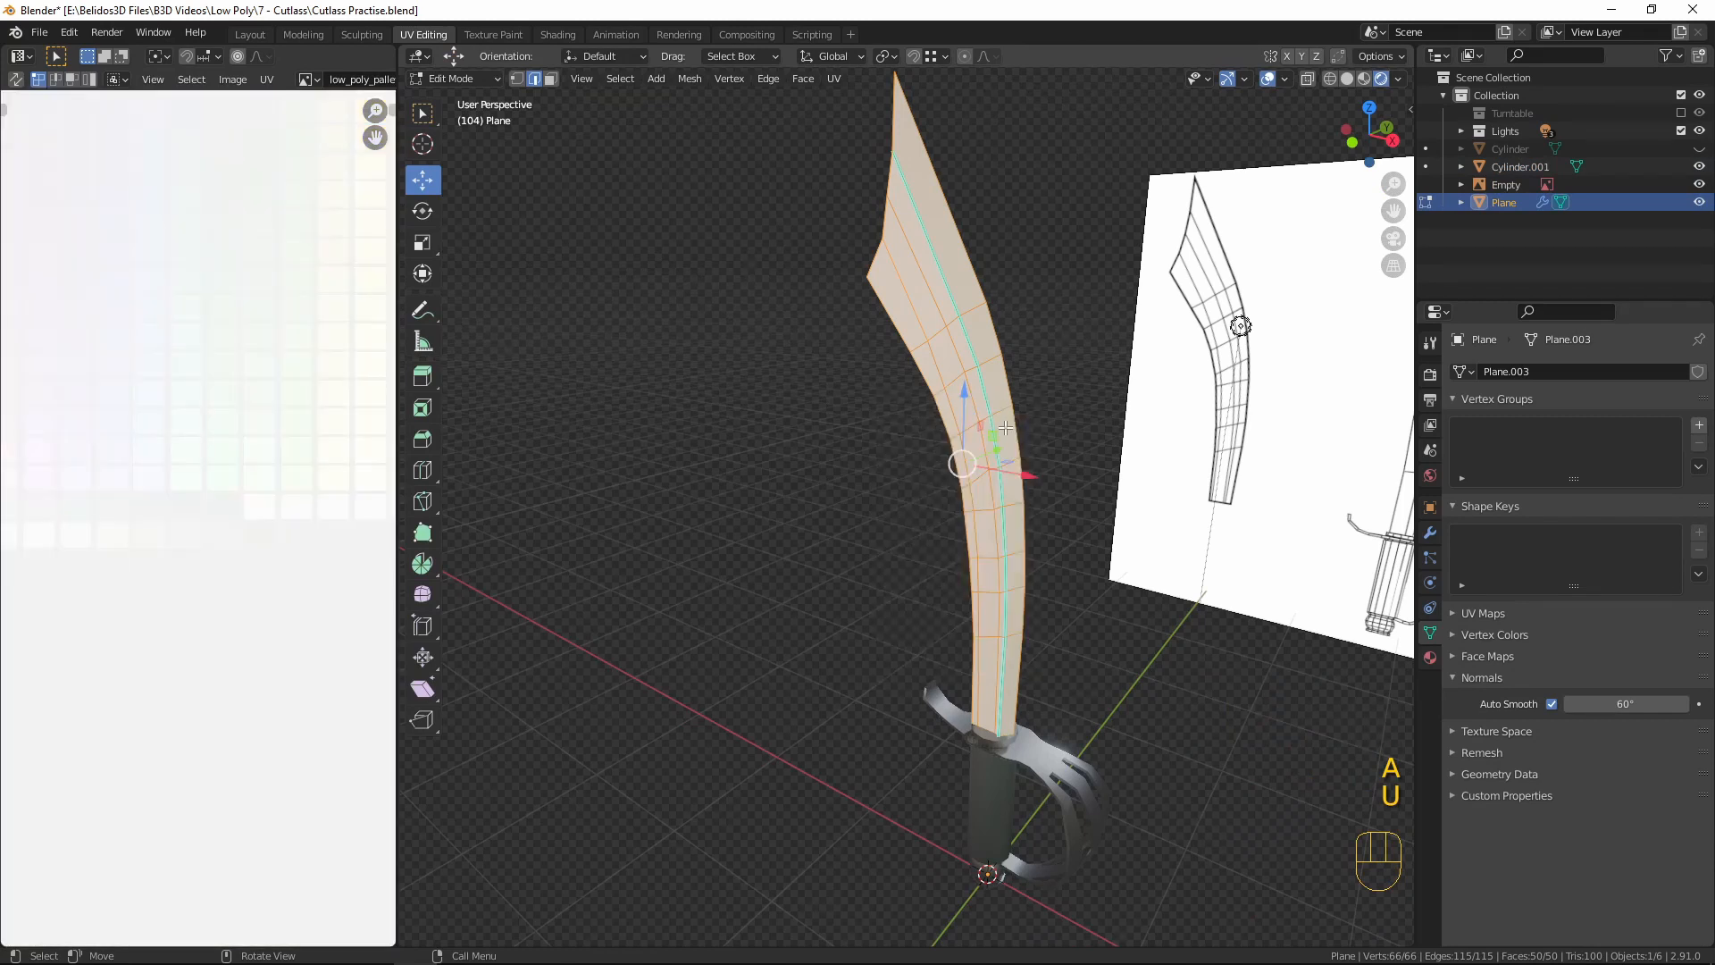
# - Scale all the blade's UVs down to a tiny point and move them onto a grey palette swatch
pyautogui.press('a')
pyautogui.press('s')
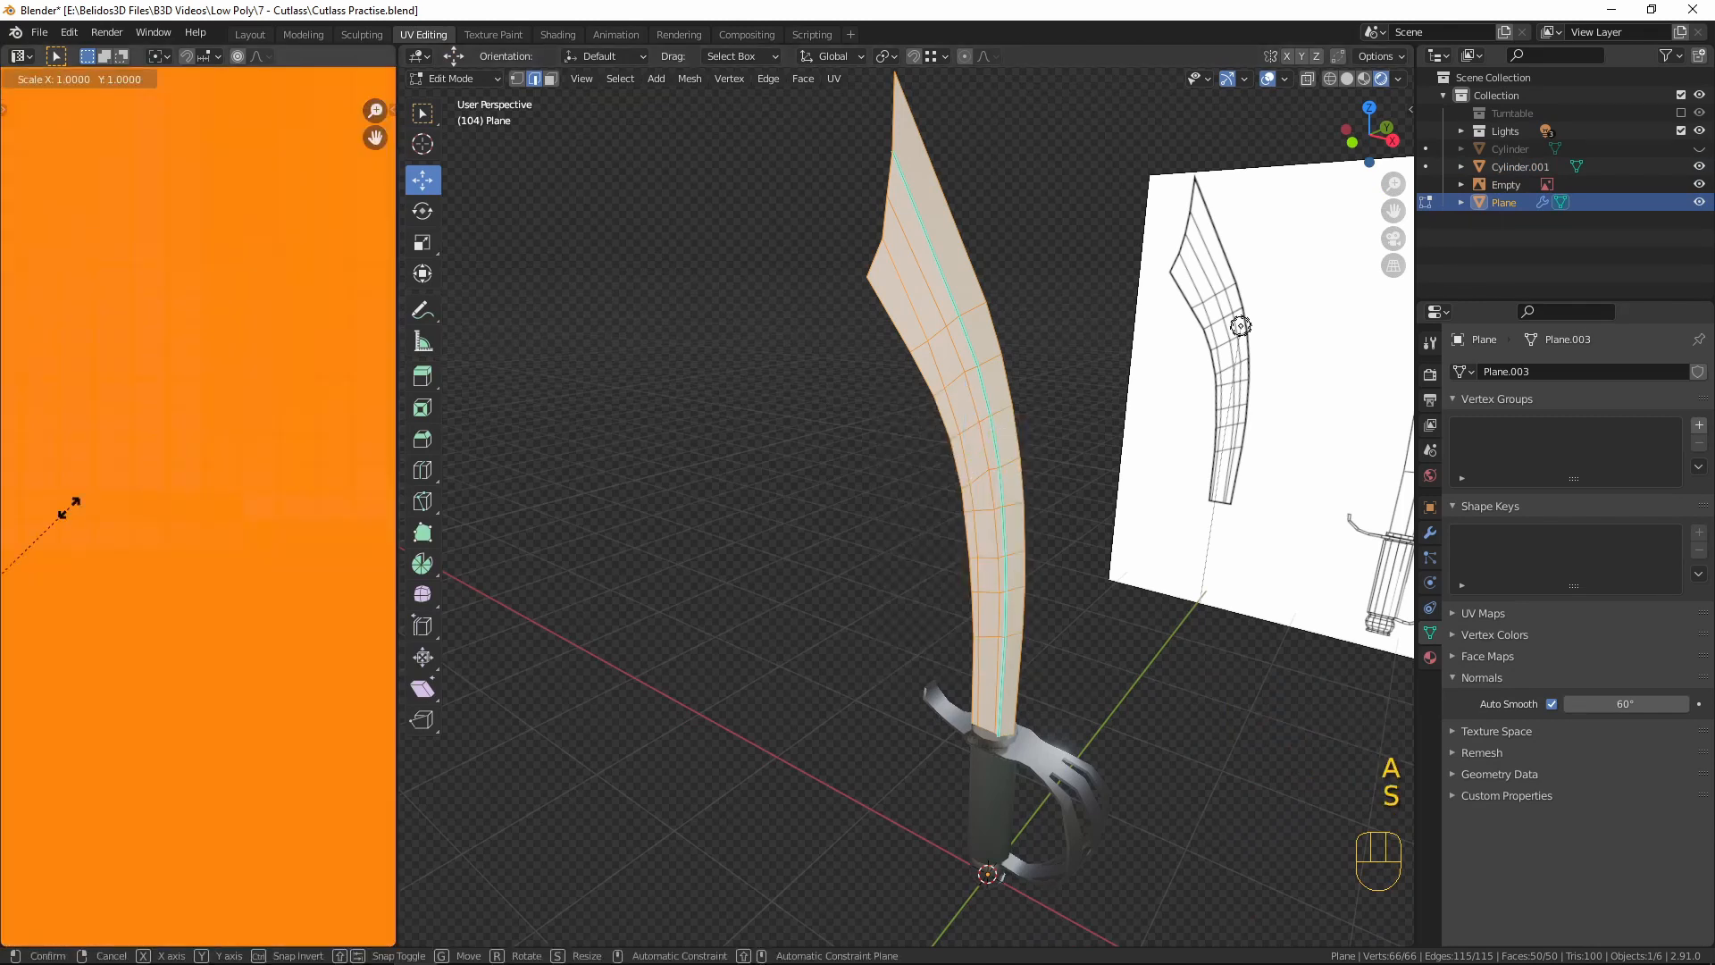
pyautogui.click(62, 495)
pyautogui.scroll(-2, 157, 538)
pyautogui.scroll(-3, 165, 559)
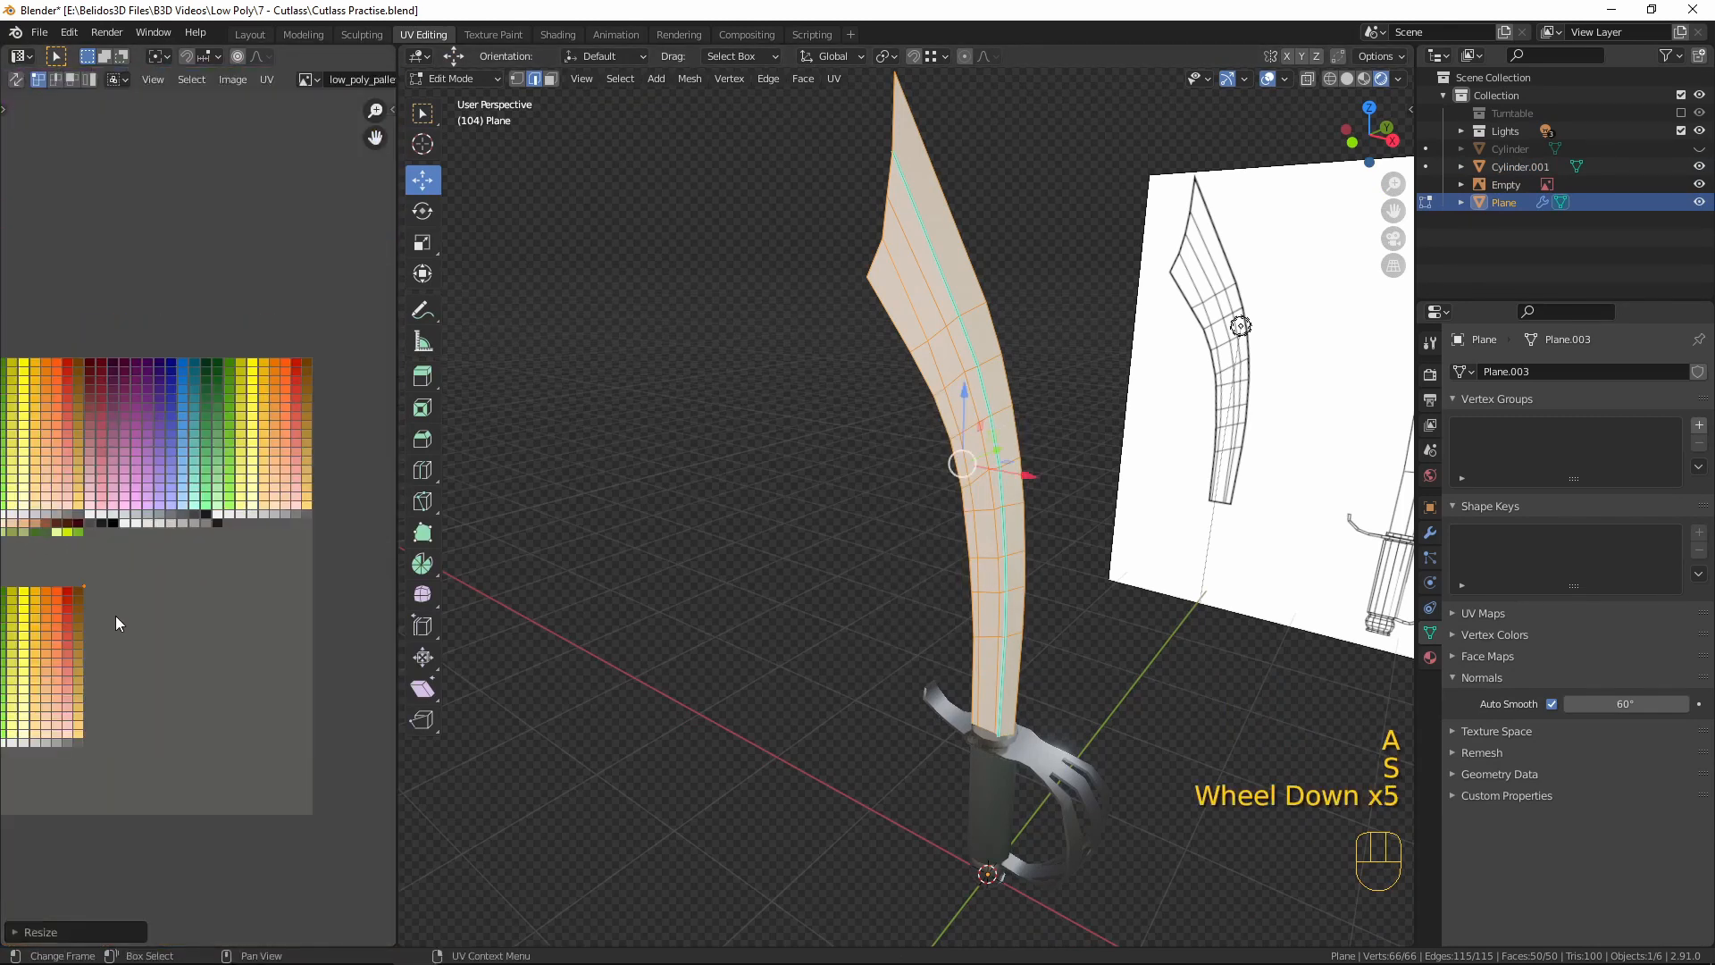
pyautogui.press('g')
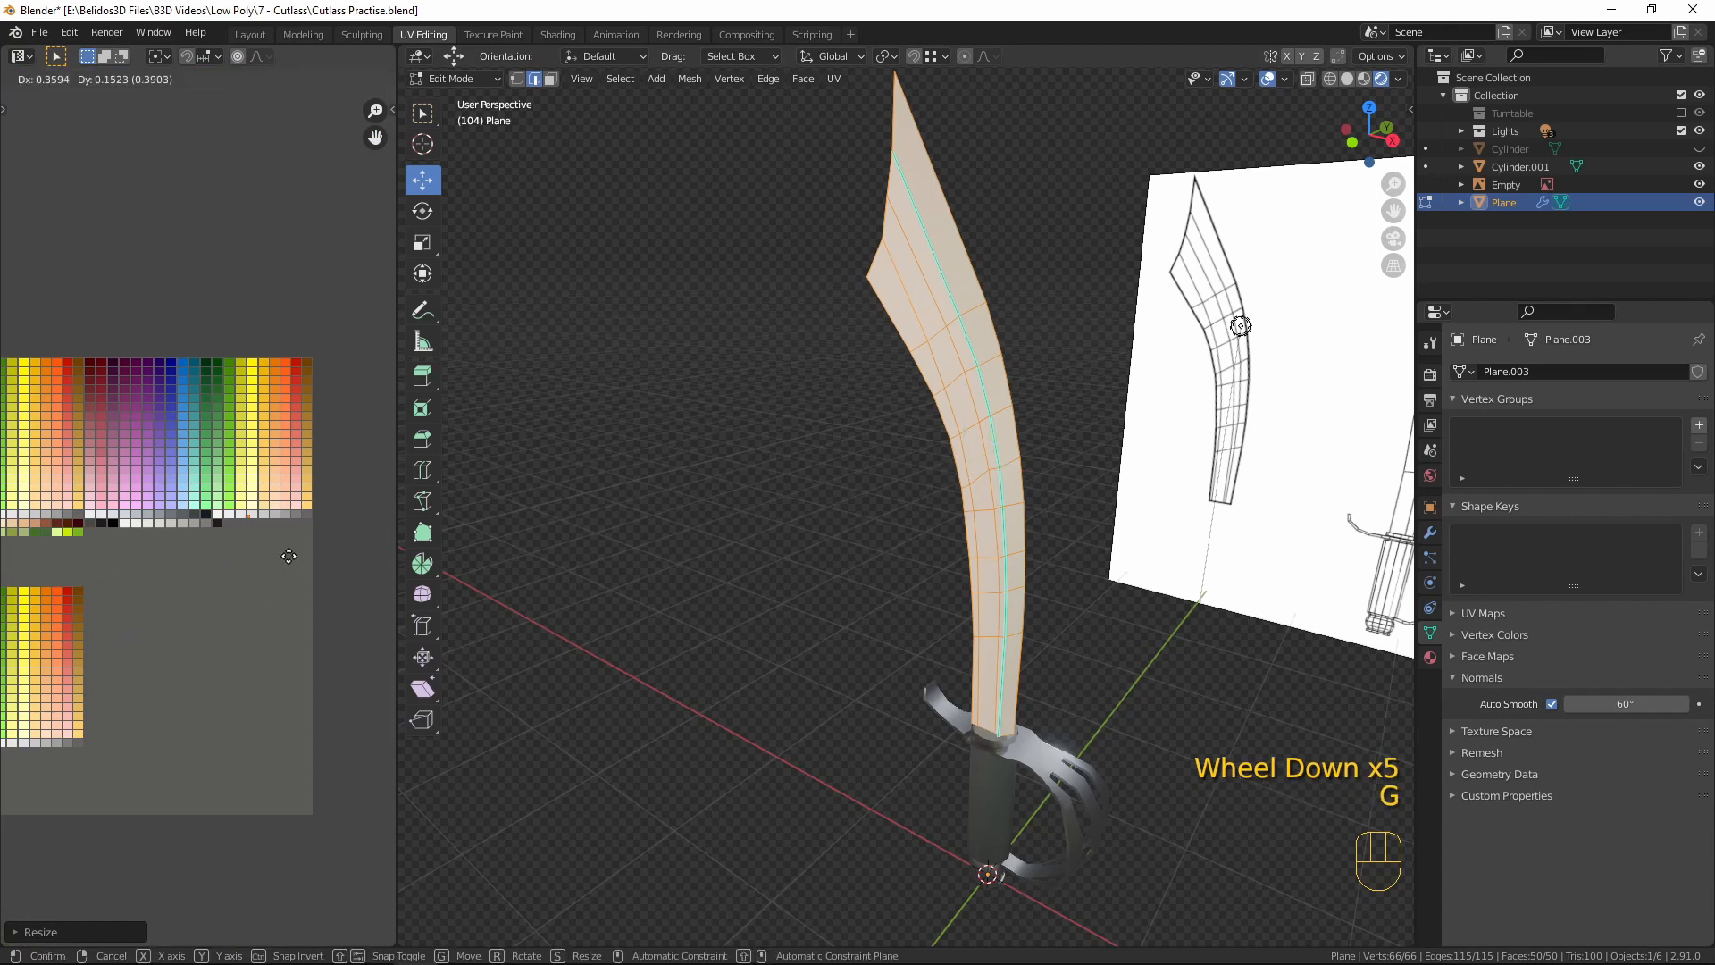
pyautogui.click(294, 556)
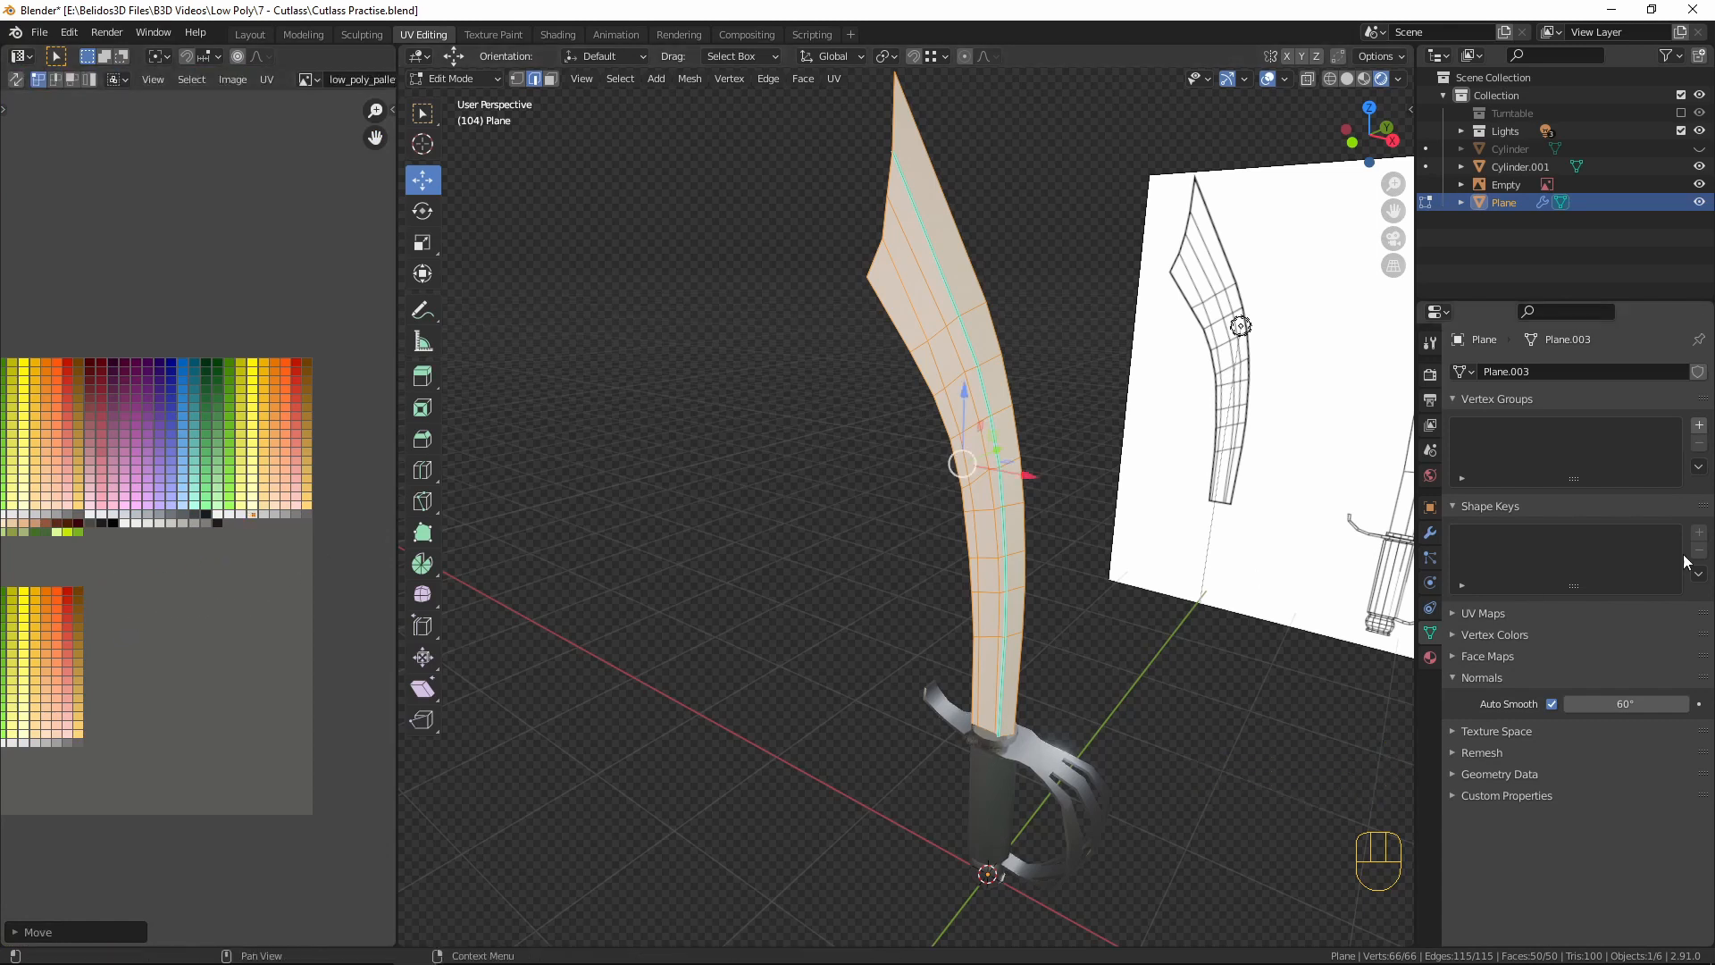
# - Add a material slot to the blade, give it the existing Palette material and return to Object Mode
pyautogui.click(1430, 658)
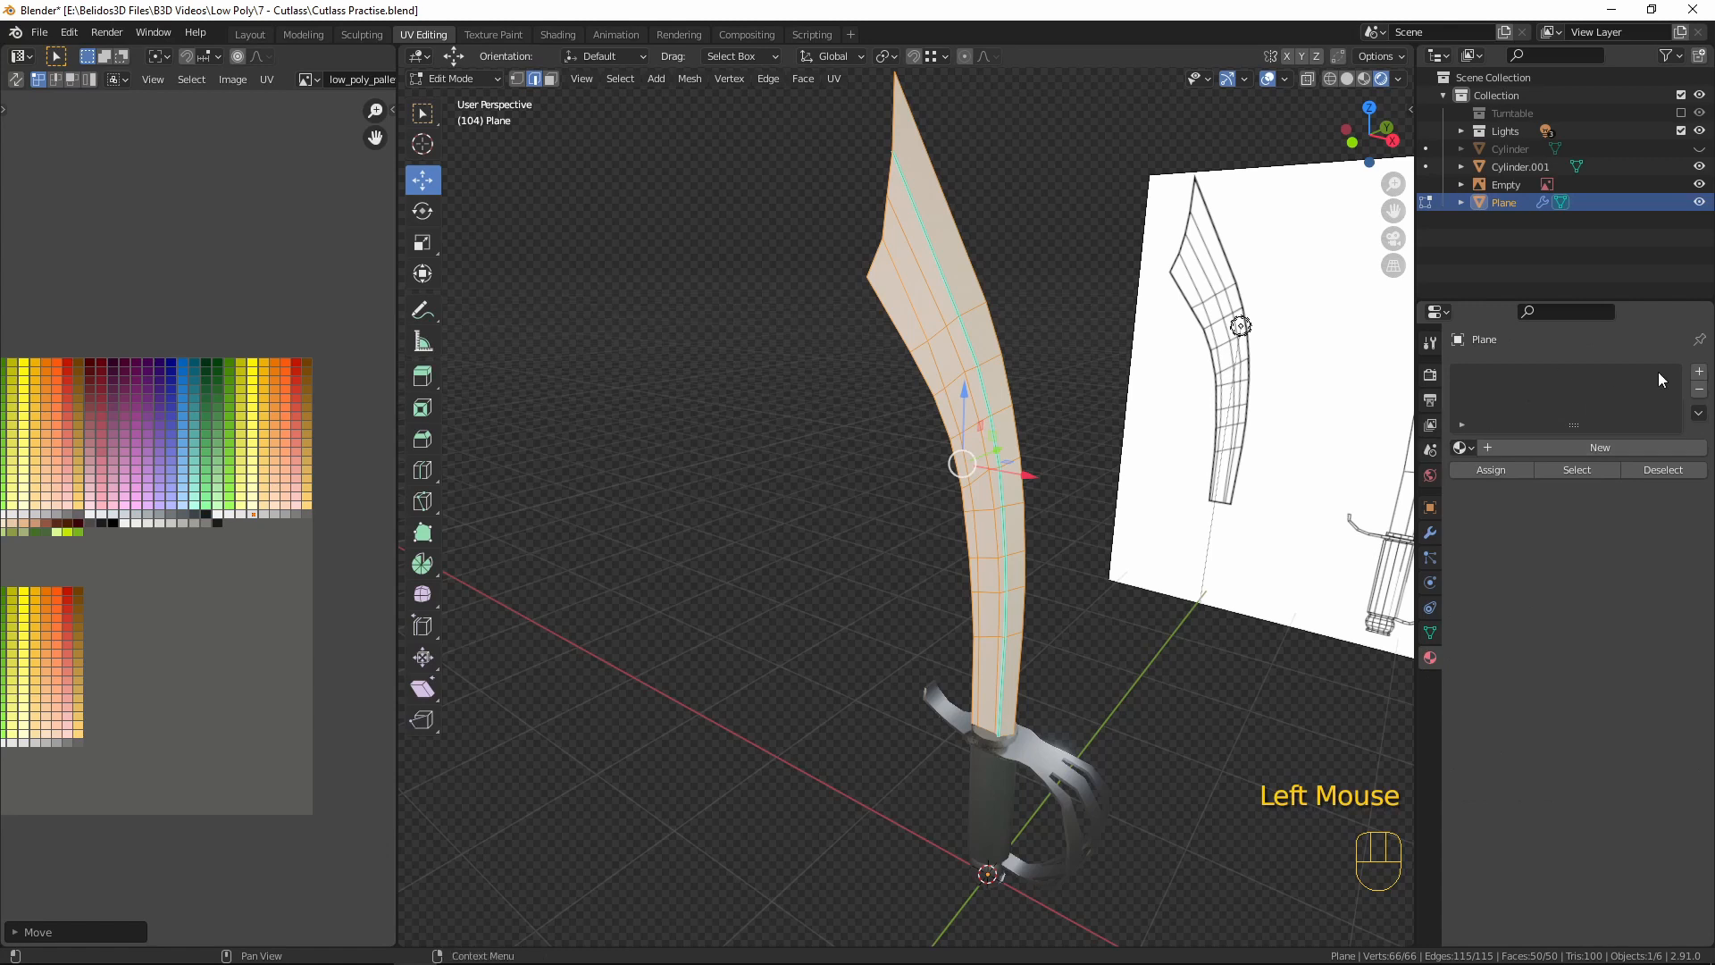
pyautogui.click(1697, 373)
pyautogui.click(1463, 448)
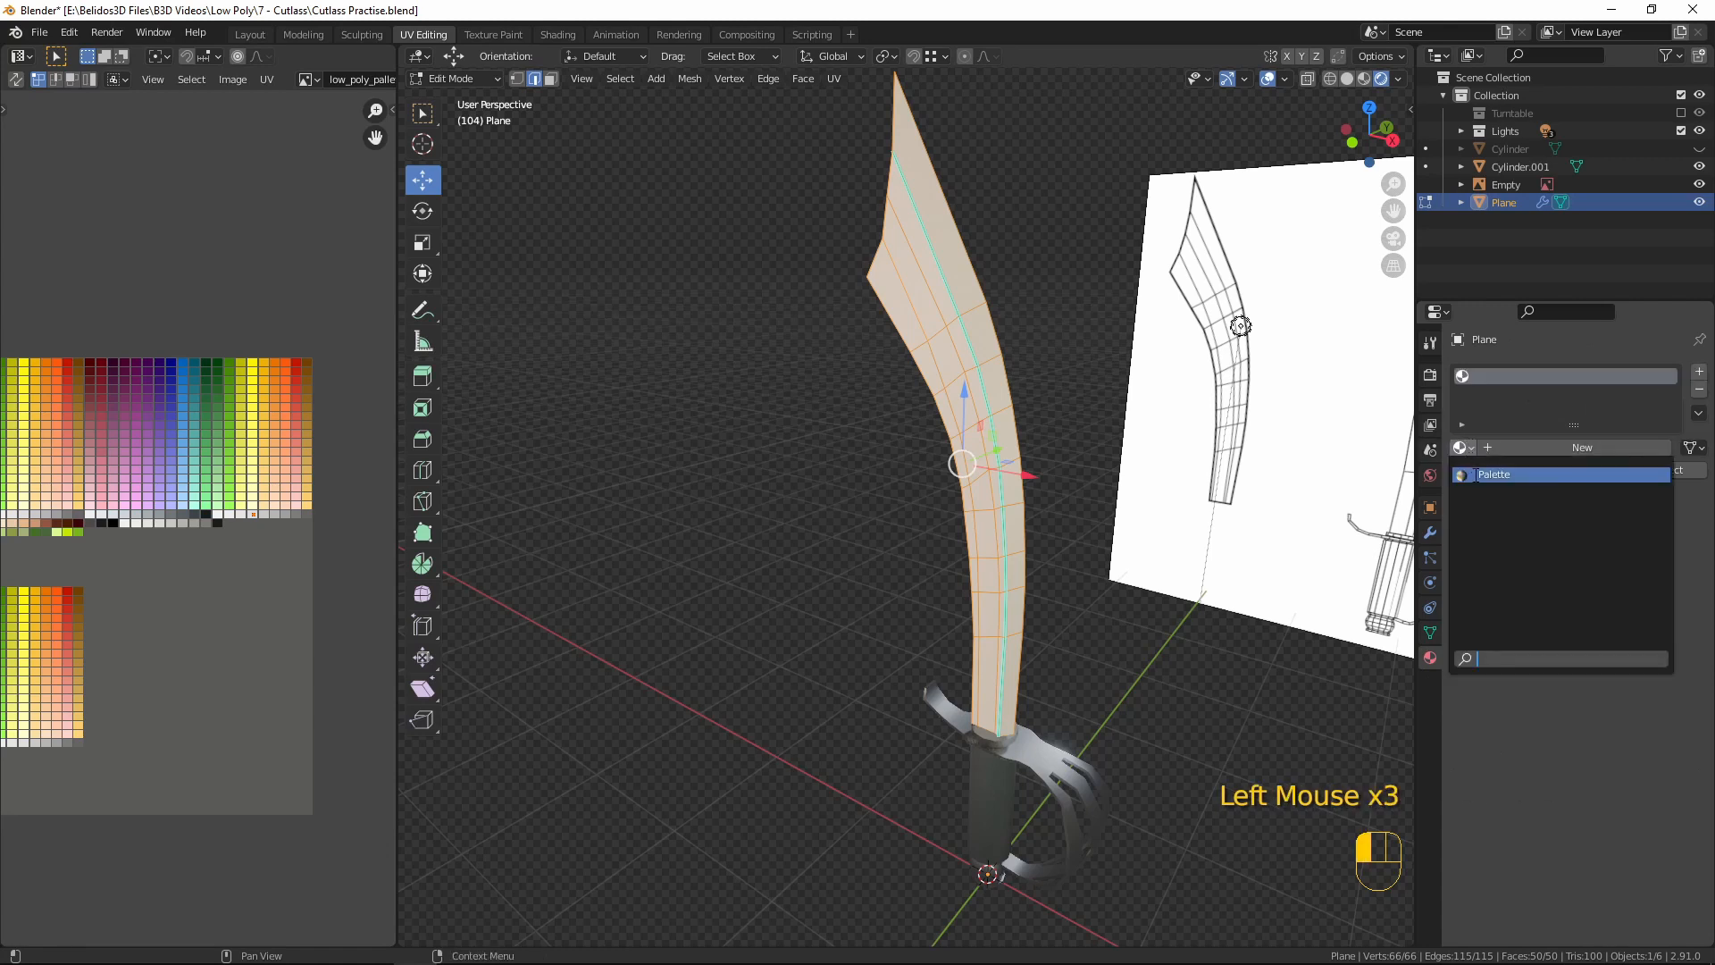
pyautogui.click(1518, 474)
pyautogui.press('Tab')
# - Examine the coloured blade together with the hilt from different angles
pyautogui.scroll(-3, 952, 457)
pyautogui.moveTo(952, 457); pyautogui.dragTo(1005, 554, button='middle')
pyautogui.press('a')
pyautogui.scroll(1, 1004, 554)
pyautogui.press('a')
pyautogui.press('a')
pyautogui.press('a')
pyautogui.moveTo(1017, 627); pyautogui.dragTo(873, 442, button='middle')
# - Apply the blade's Mirror modifier
pyautogui.click(873, 442)
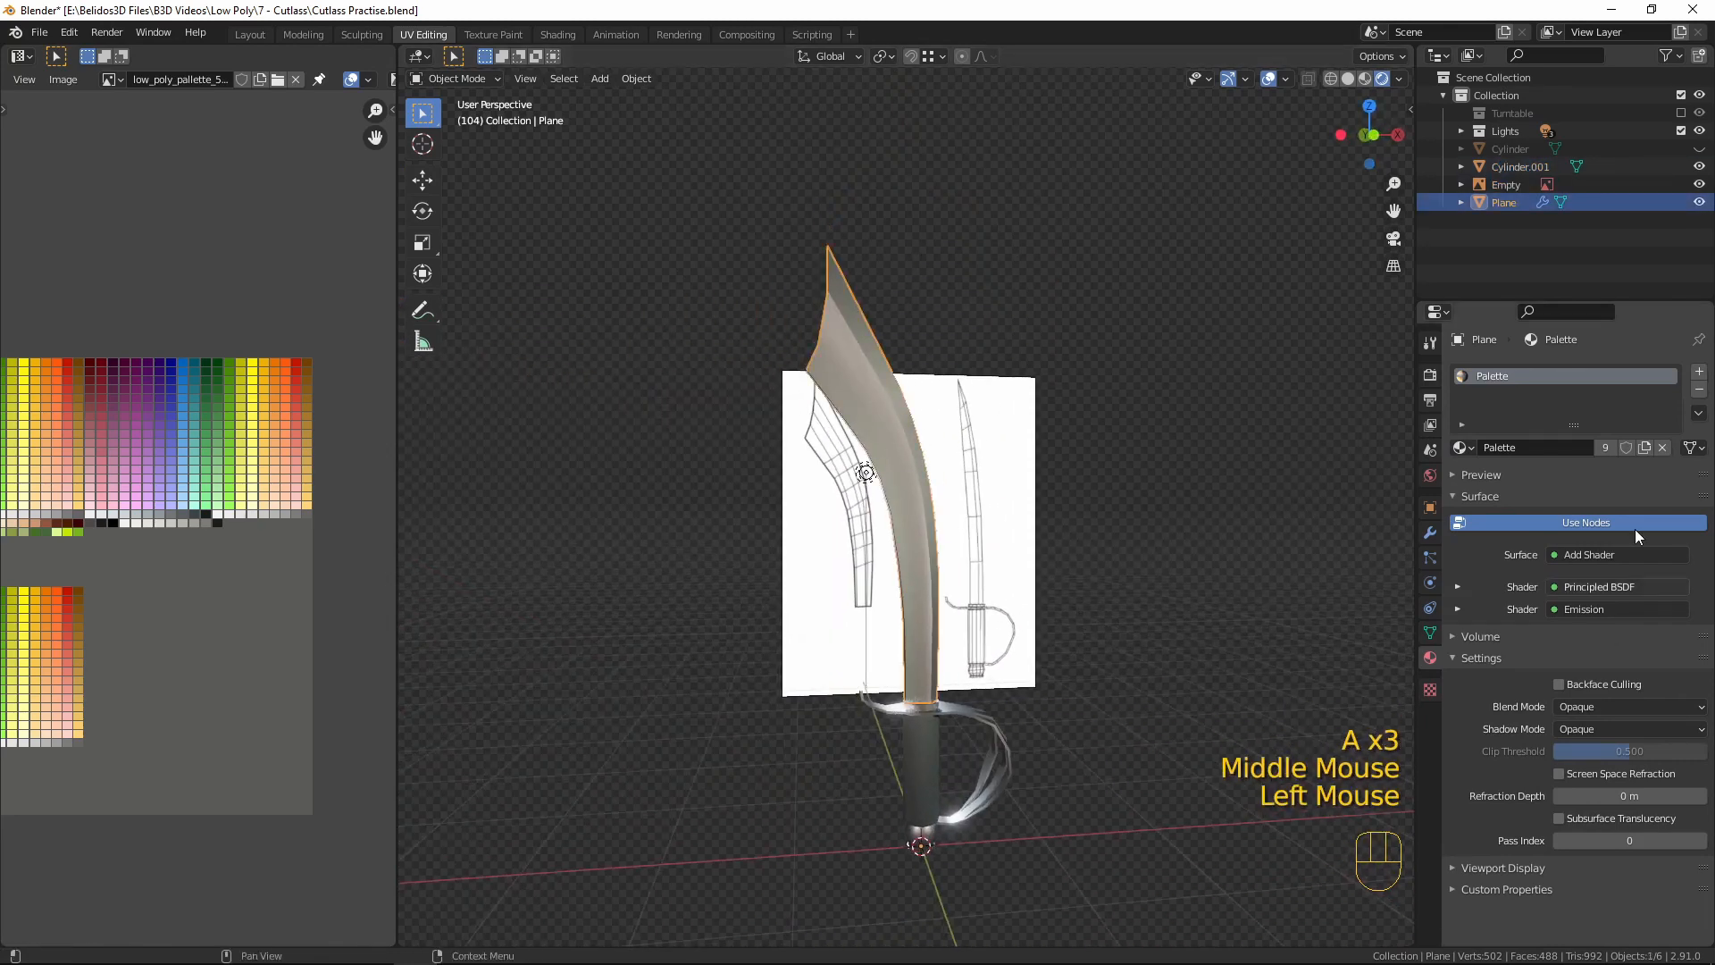
pyautogui.click(1429, 532)
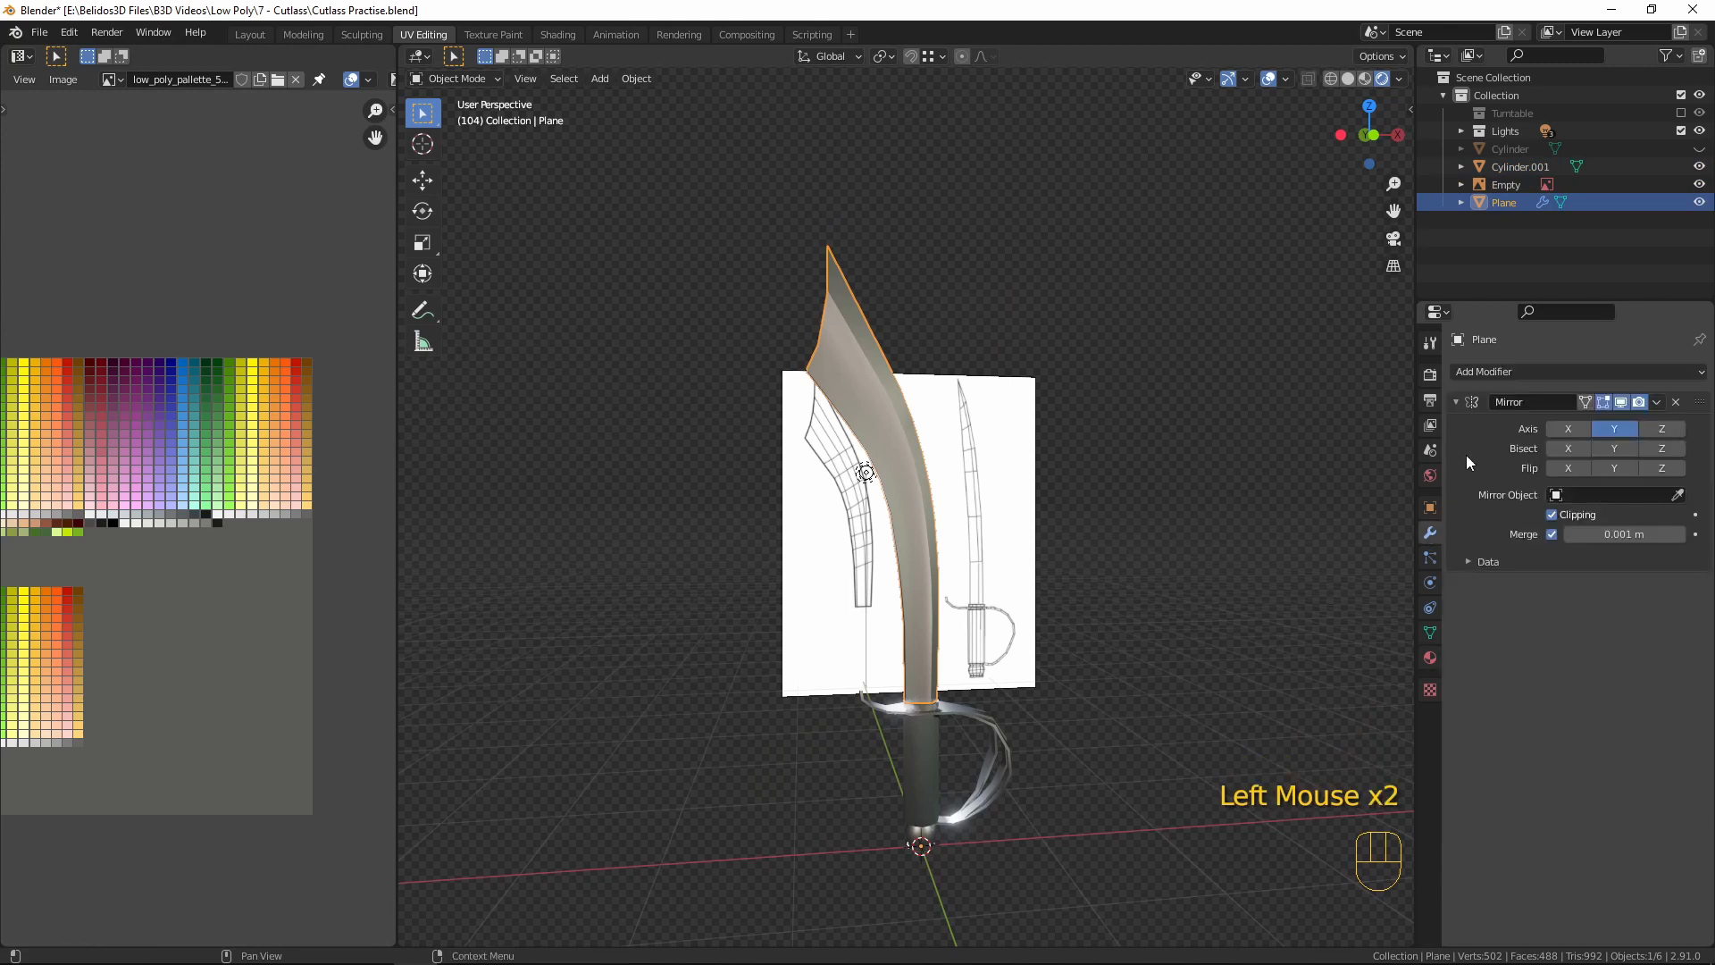
pyautogui.hotkey('ctrl', 'a')
# - Join the blade with the hilt into a single object, keeping the hilt as the active object
pyautogui.click(950, 710)
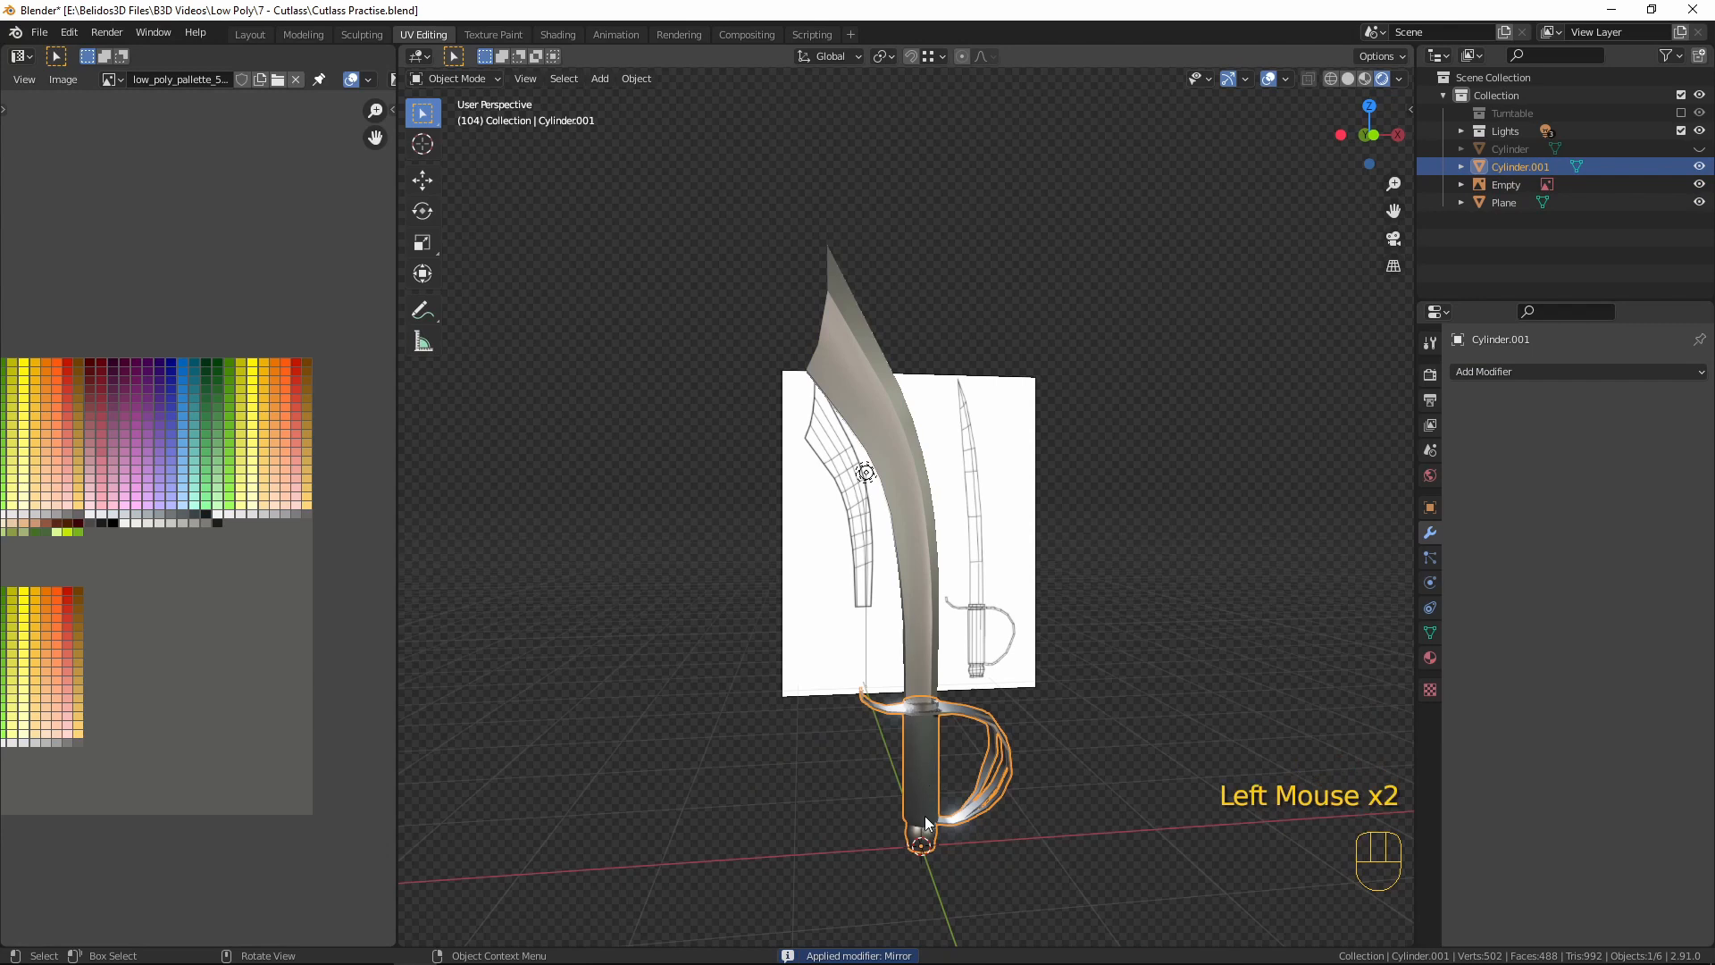
pyautogui.click(857, 421)
pyautogui.keyDown('shift'); pyautogui.click(930, 774); pyautogui.keyUp('shift')
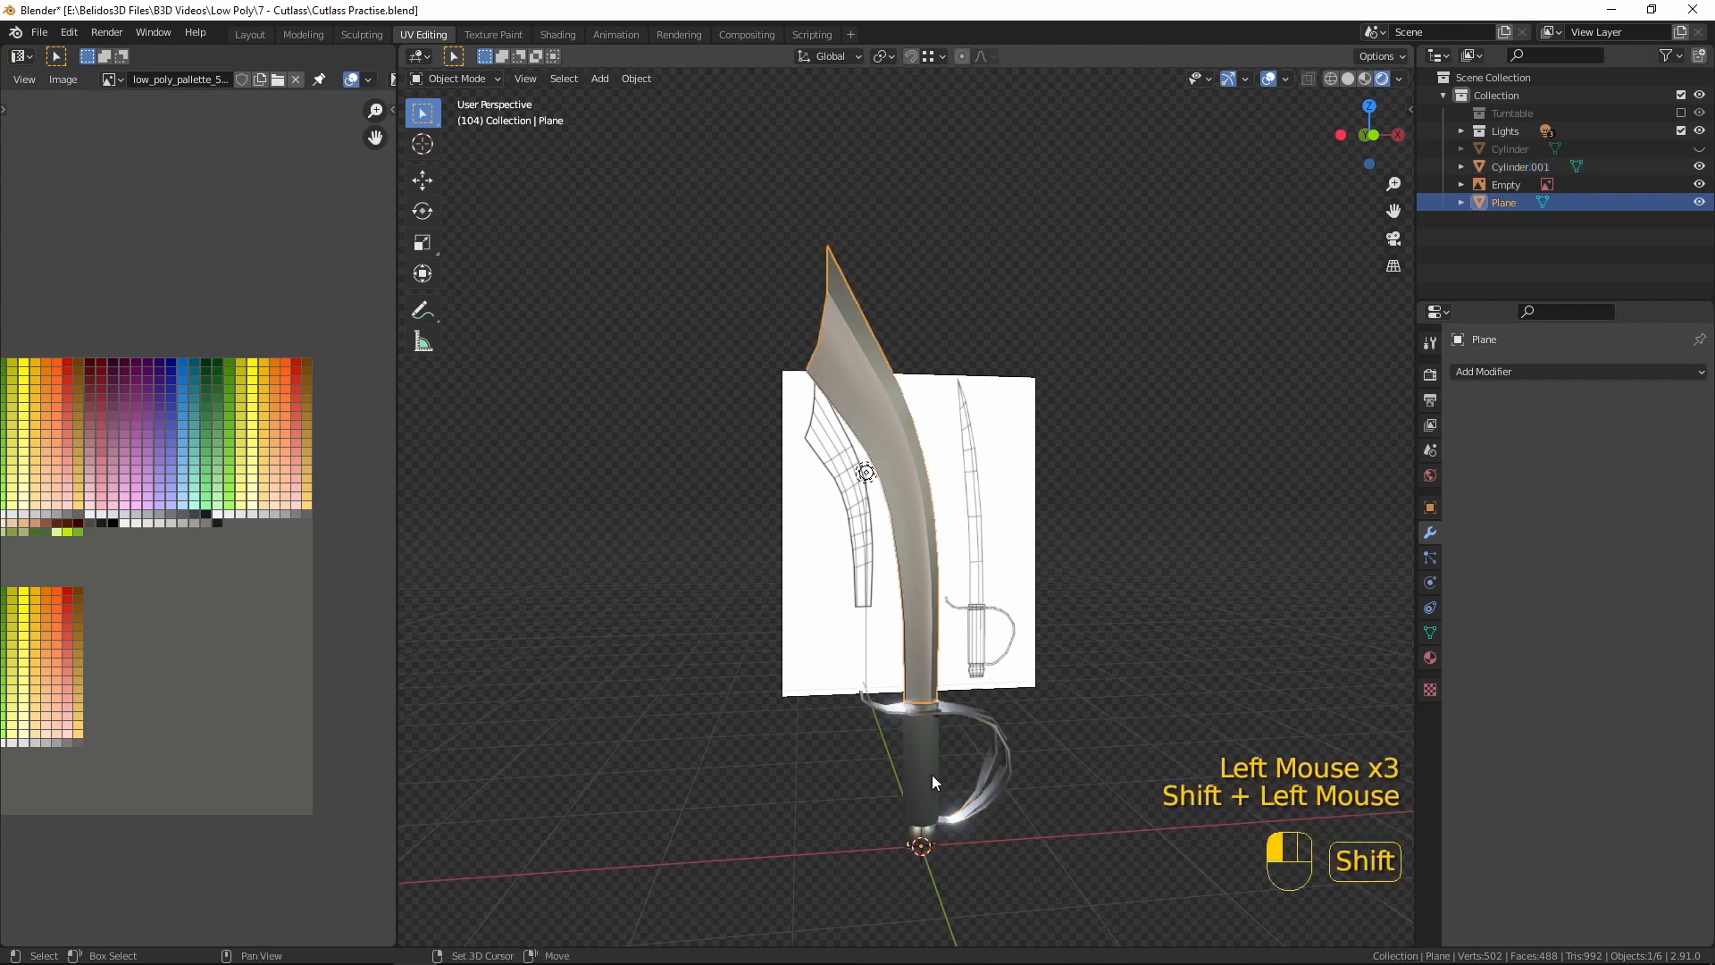
pyautogui.hotkey('ctrl', 'j')
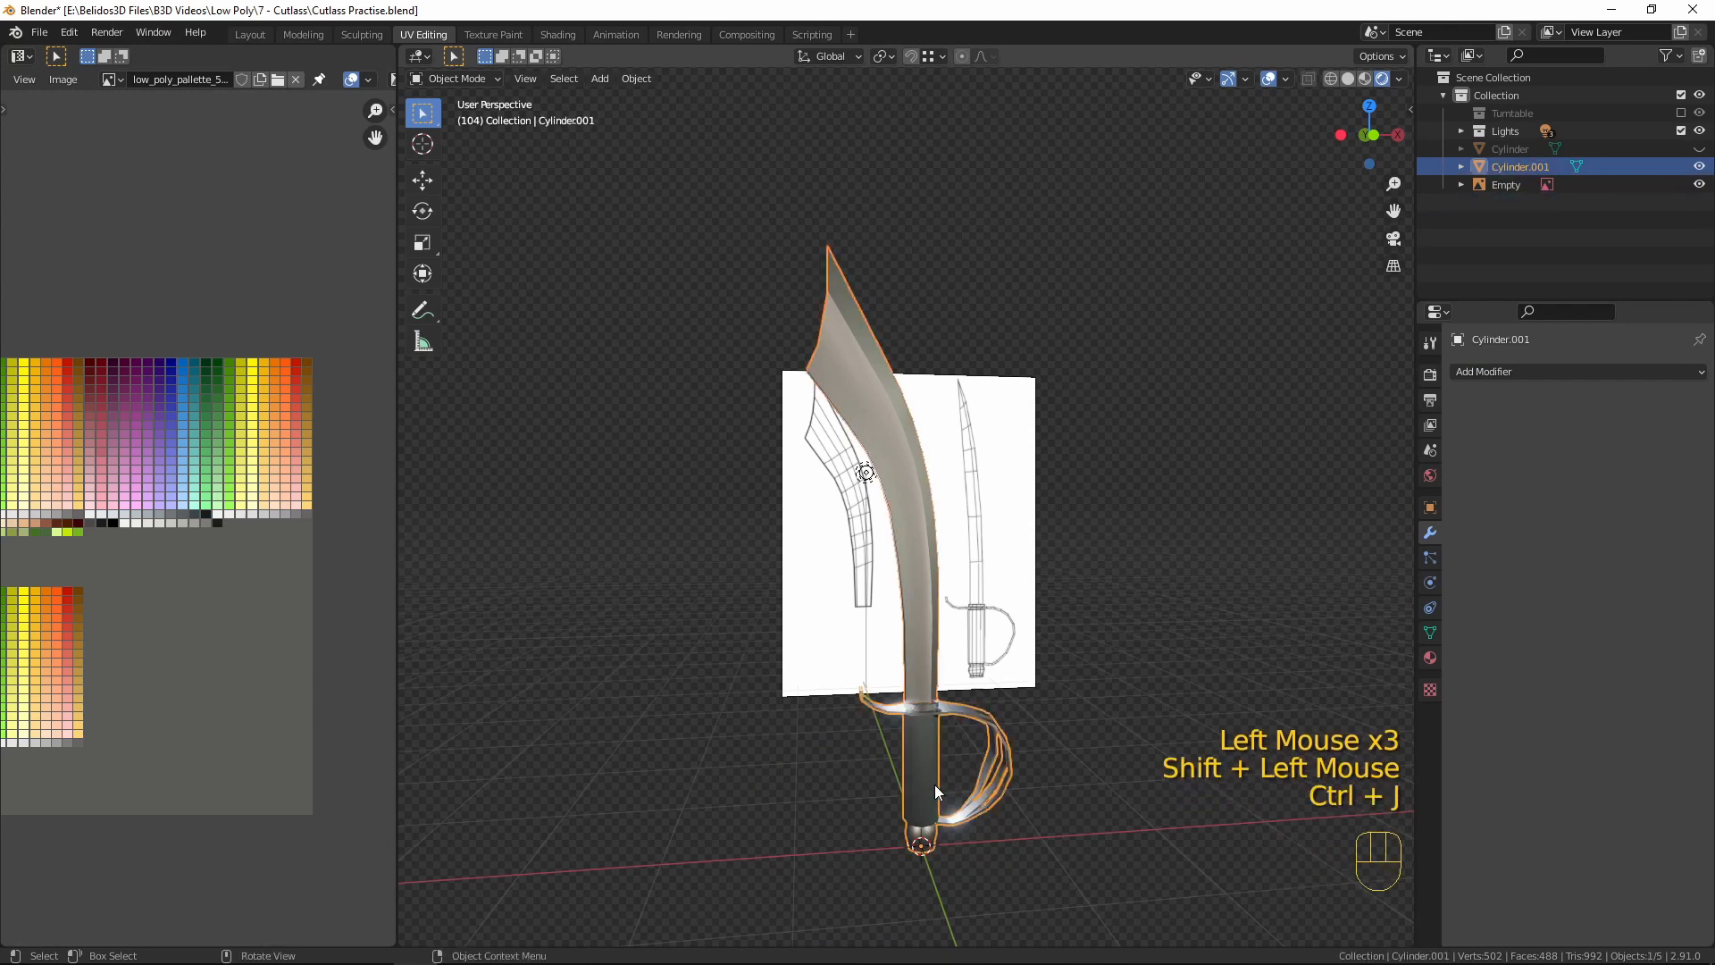
# - Move the joined cutlass about -1.7 m along X and unhide the original Cylinder cutlass
pyautogui.press('g')
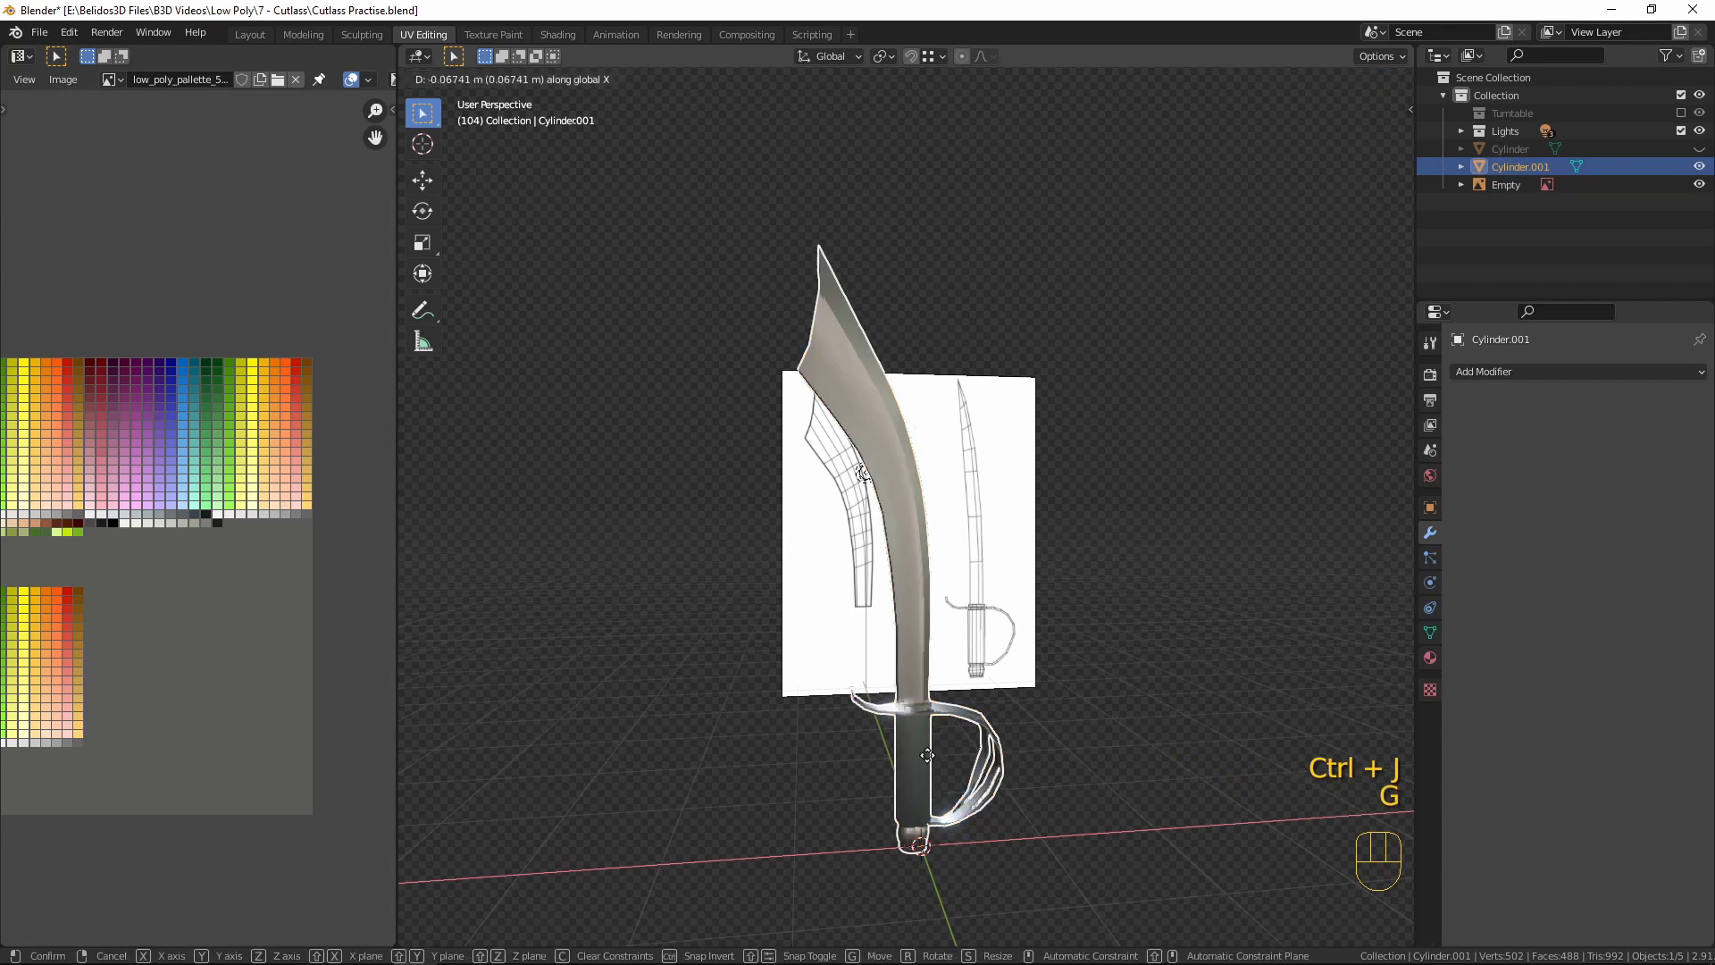
pyautogui.press('x')
pyautogui.click(824, 778)
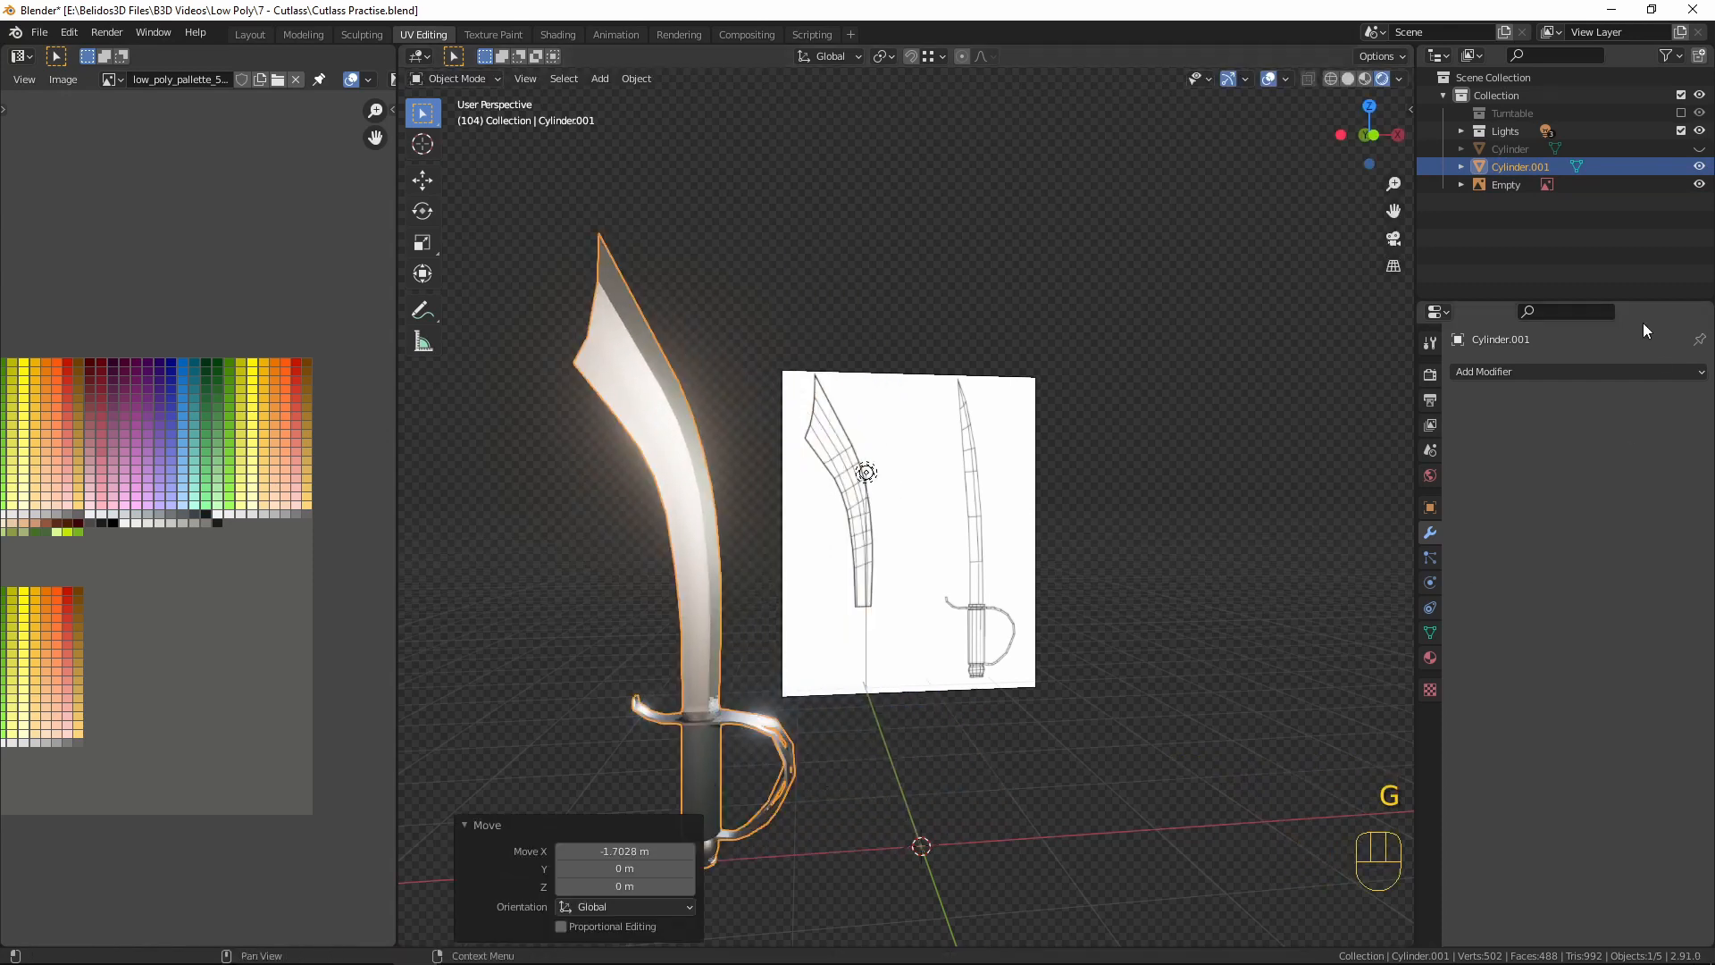
pyautogui.click(1699, 148)
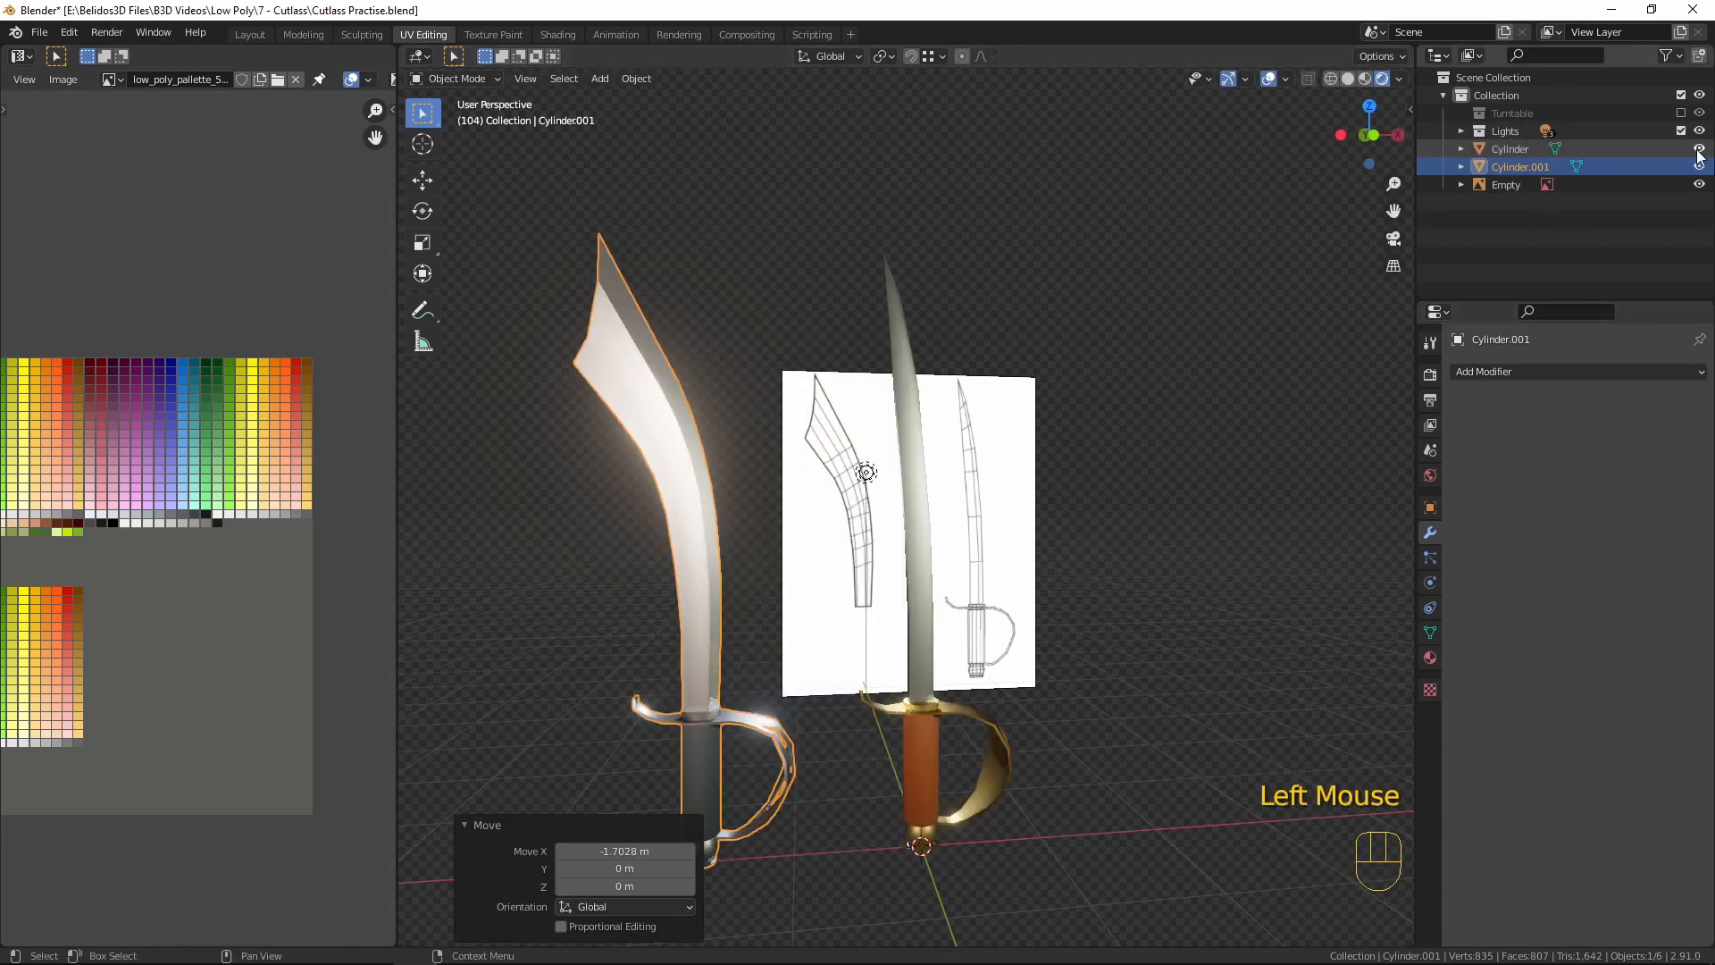
pyautogui.moveTo(1136, 673); pyautogui.dragTo(1120, 655, button='middle')
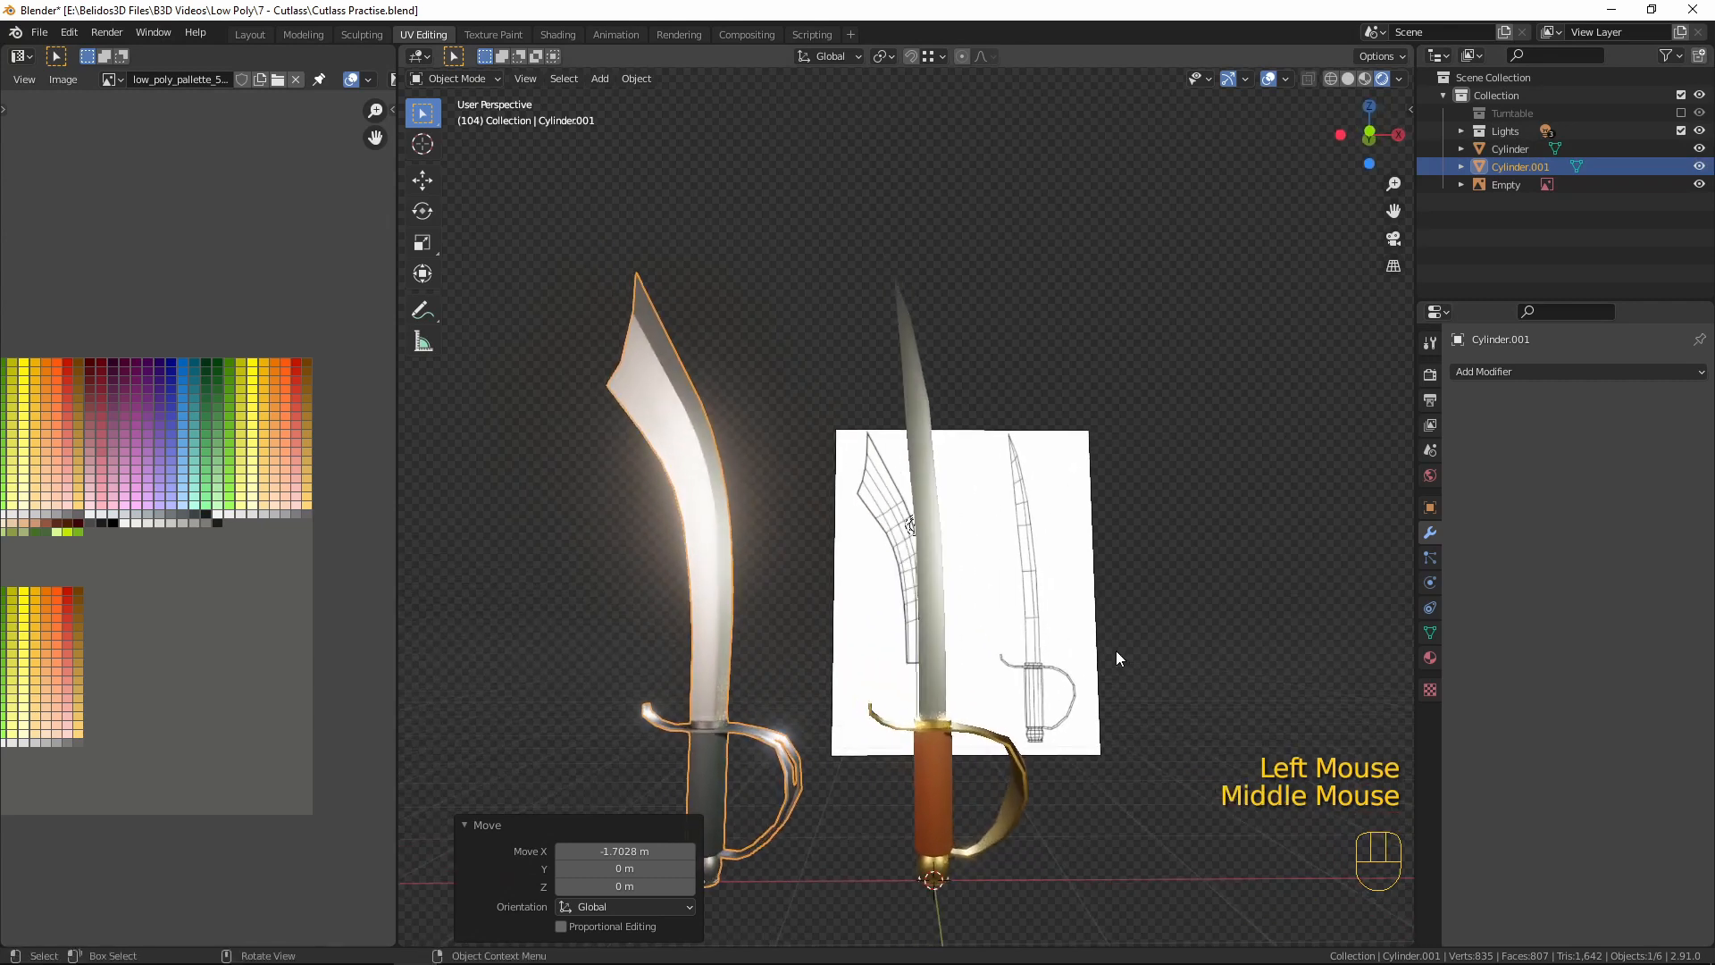